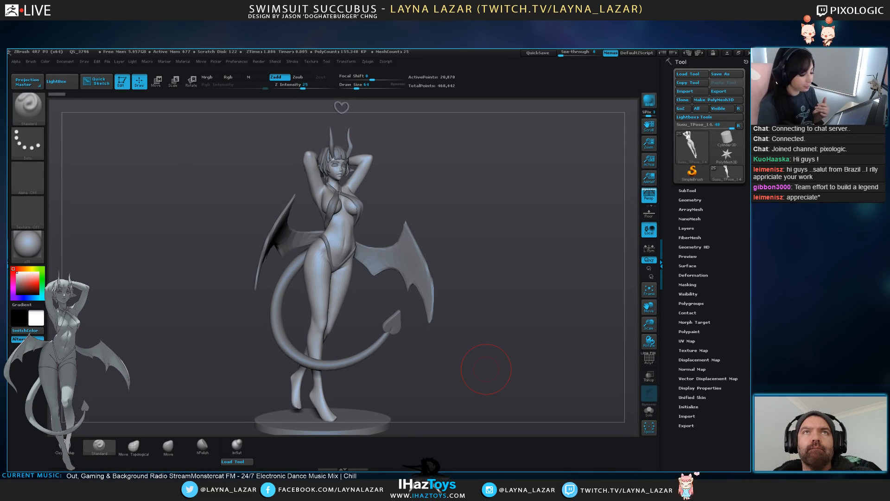
Examine the full succubus figure from several angles, including the head and upper body up close
drag(494, 342, 493, 342)
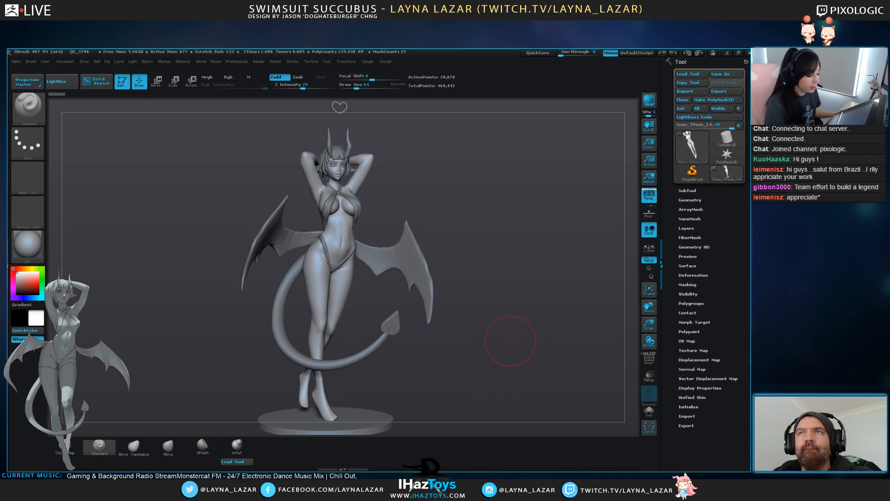
drag(511, 341, 504, 343)
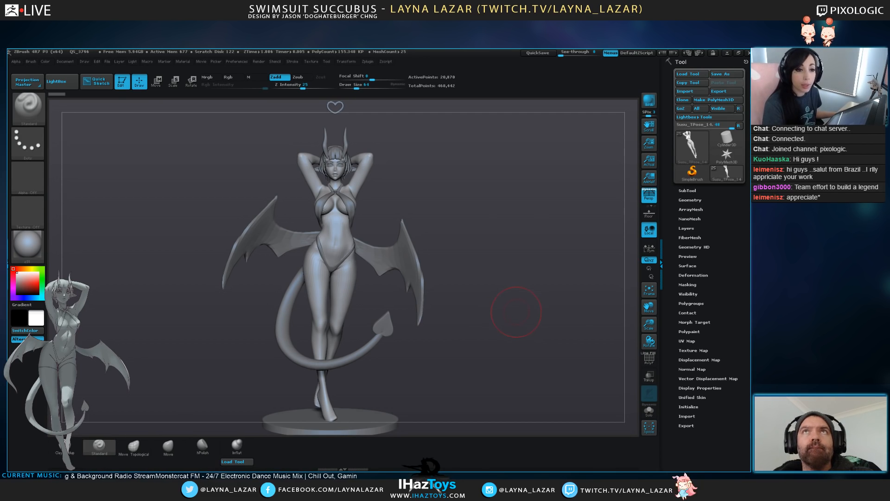
mouse_move(511, 332)
alt+mouse_down()
mouse_move(506, 316)
mouse_move(501, 326)
mouse_move(516, 331)
alt+mouse_up()
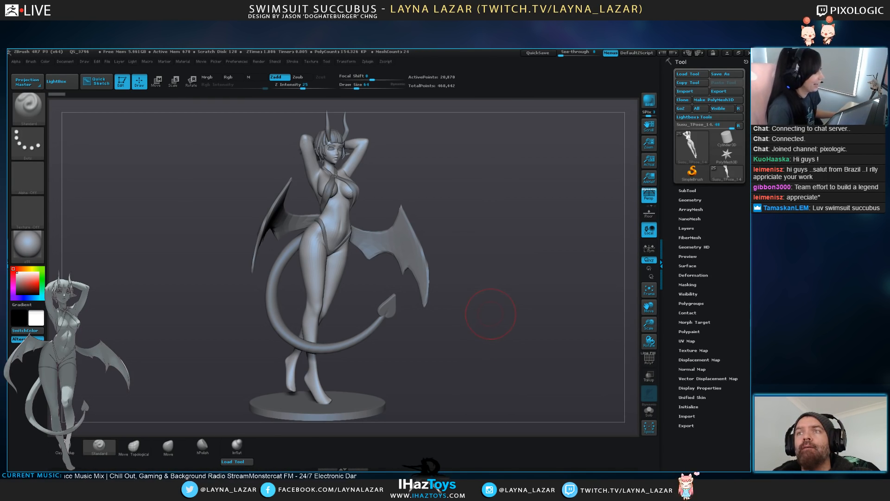
drag(509, 340, 480, 332)
alt+drag(511, 223, 527, 239)
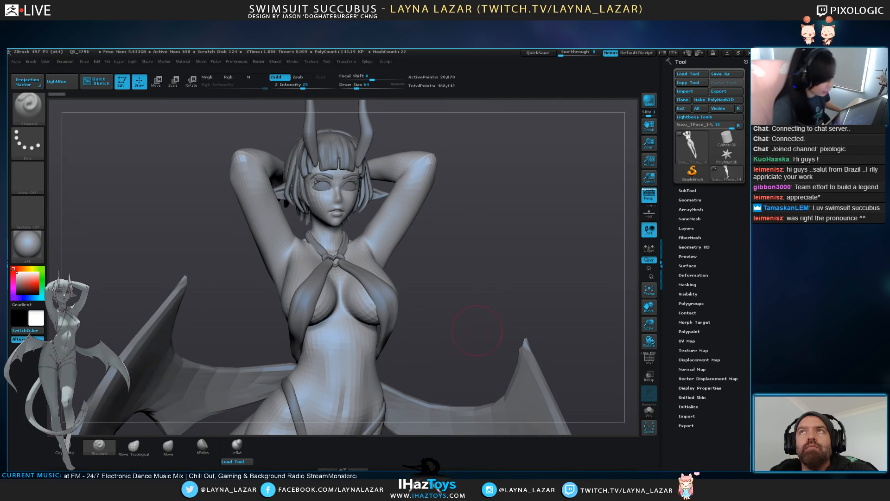
drag(468, 324, 475, 347)
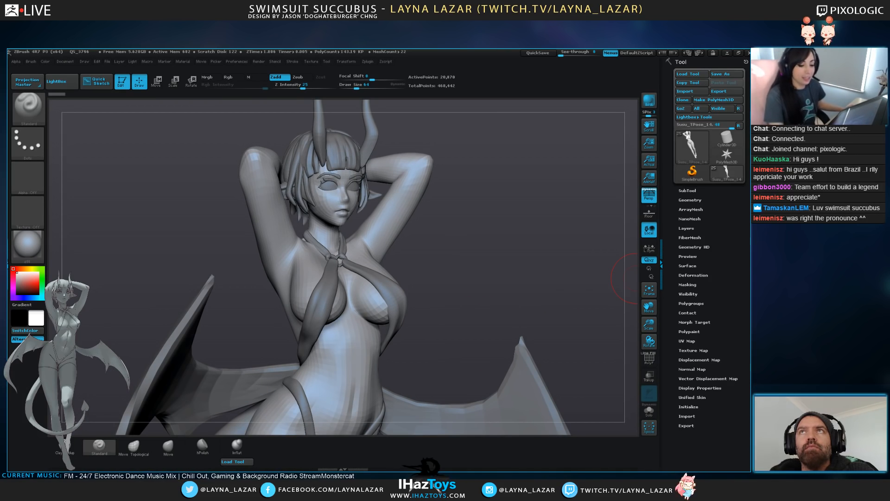
Open the subtool list and make the body mesh the active subtool
click(687, 190)
alt+drag(490, 218, 218, 283)
alt+click(364, 188)
drag(468, 320, 540, 327)
alt+drag(541, 408, 520, 315)
alt+drag(509, 365, 341, 388)
alt+click(304, 386)
Hide the arm polygroups of the body so the head is unobstructed
drag(418, 185, 474, 310)
mouse_move(474, 309)
mouse_down()
mouse_move(279, 310)
mouse_move(482, 310)
mouse_up()
mouse_move(392, 262)
alt+mouse_down()
mouse_move(371, 297)
mouse_move(413, 280)
alt+mouse_up()
ctrl+shift+click(413, 284)
ctrl+shift+drag(445, 342, 380, 331)
ctrl+shift+click(522, 272)
ctrl+shift+click(542, 285)
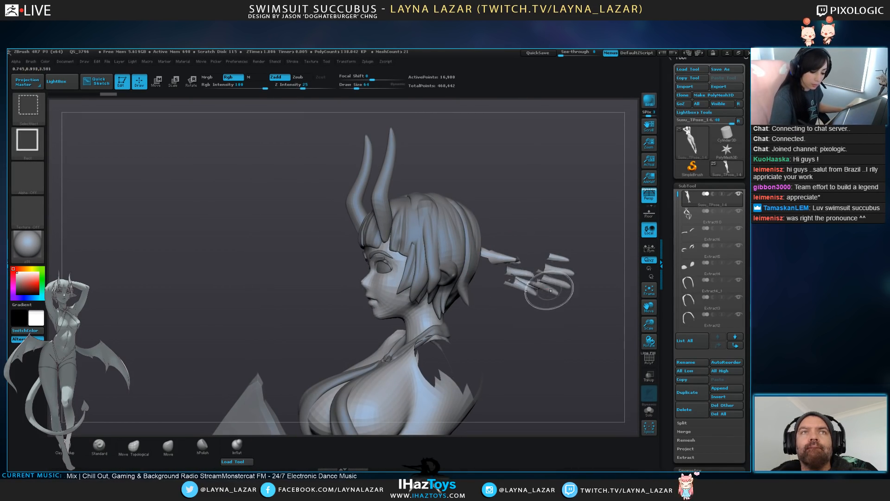
Switch the selection brush to a lasso and hide the leftover hand pieces behind the head
drag(223, 232, 173, 233)
ctrl+shift+click(28, 143)
ctrl+shift+click(175, 151)
alt+drag(483, 306, 454, 303)
mouse_move(511, 372)
ctrl+alt+shift+mouse_down()
mouse_move(398, 148)
mouse_move(403, 278)
ctrl+alt+shift+mouse_up()
Make the ears the active subtool and frame the face from the front
mouse_move(470, 364)
mouse_down()
mouse_move(527, 364)
mouse_move(580, 348)
mouse_up()
alt+drag(421, 306, 443, 310)
alt+click(416, 268)
drag(477, 260, 508, 255)
alt+drag(505, 185, 508, 220)
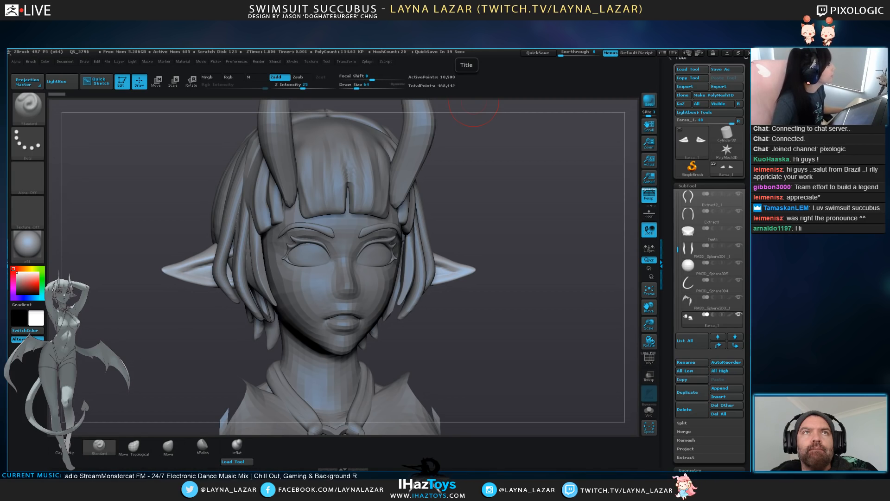
Select the body mesh and raise its subdivision level to refine the face
alt+click(378, 283)
drag(693, 355, 693, 293)
click(697, 388)
mouse_move(471, 363)
mouse_down()
mouse_move(441, 363)
mouse_move(486, 375)
mouse_up()
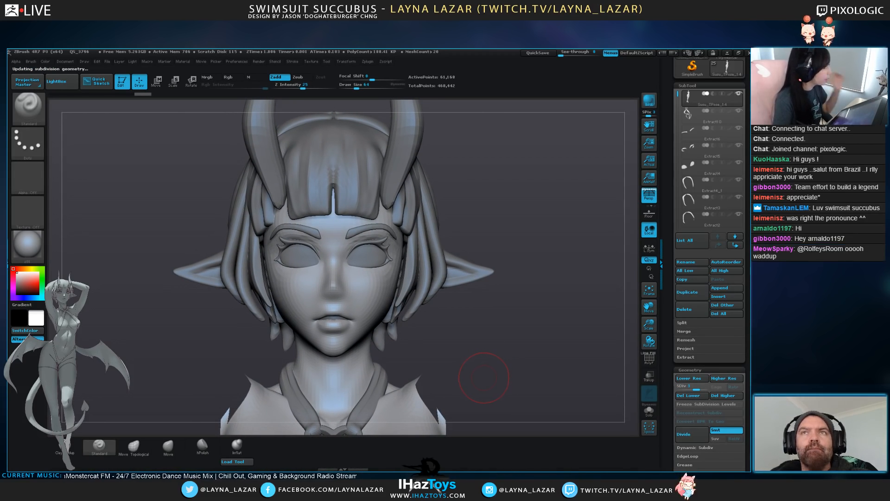
alt+drag(493, 367, 509, 365)
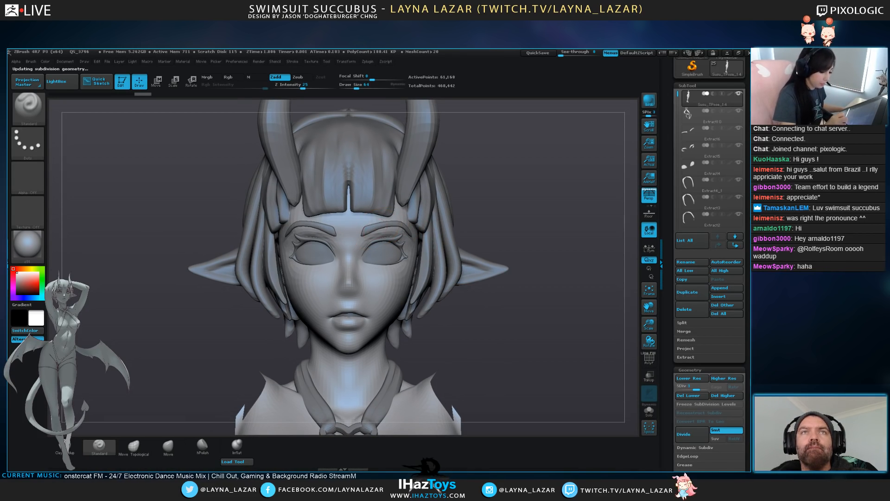
Select the eyebrows and adjust their shape with a smaller Move brush, checking the face from several angles
alt+click(384, 229)
click(168, 446)
alt+drag(498, 330, 499, 333)
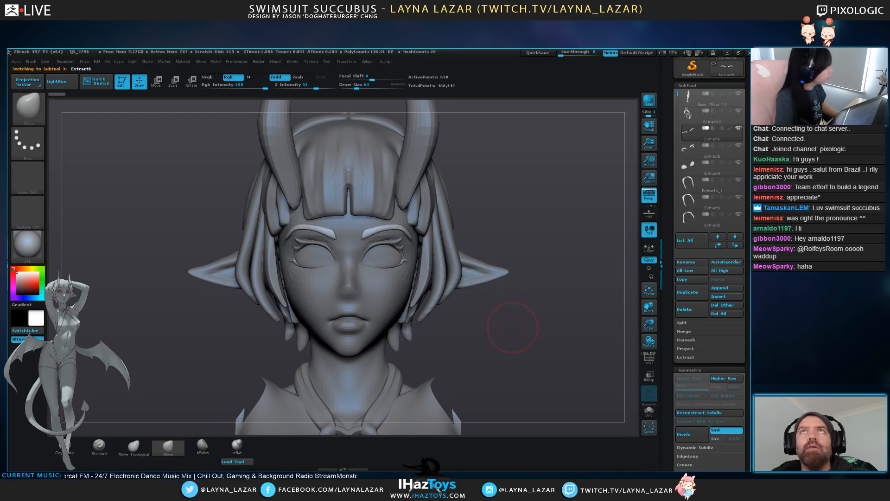
drag(513, 331, 535, 331)
key(bracketleft)
key(bracketleft)
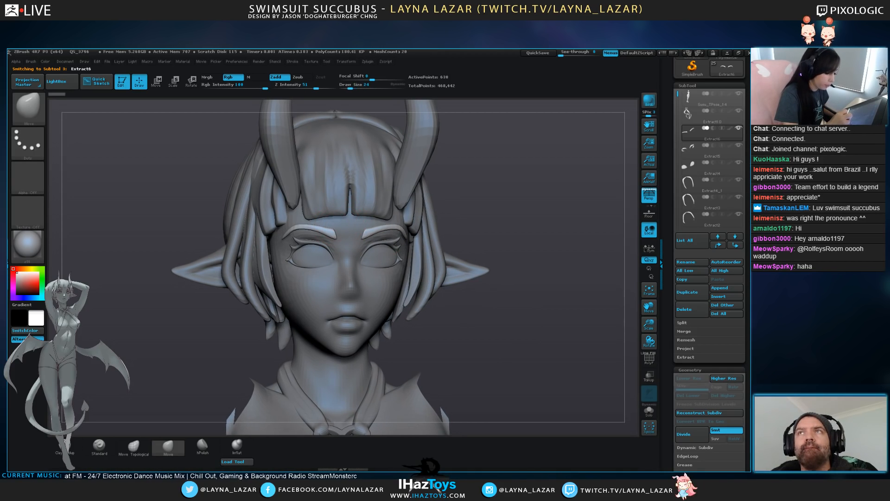
drag(341, 233, 340, 233)
drag(501, 257, 547, 253)
key(bracketright)
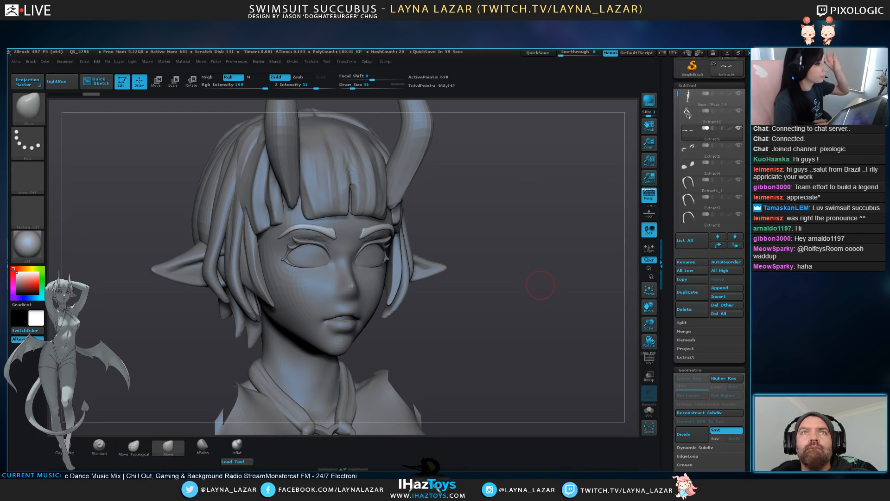
mouse_move(492, 323)
mouse_down()
mouse_move(572, 322)
mouse_move(480, 295)
mouse_up()
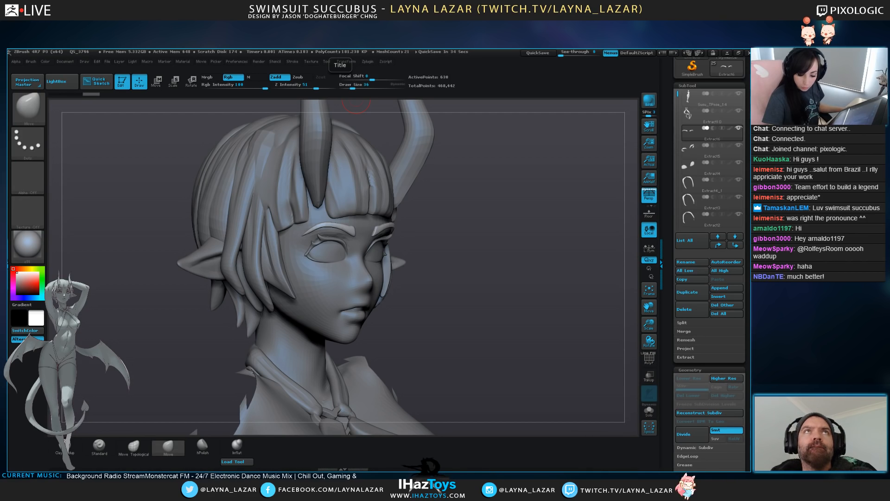
Select the front hair and reshape the bangs with the Move Topological brush
drag(477, 297, 385, 296)
alt+click(351, 191)
click(134, 447)
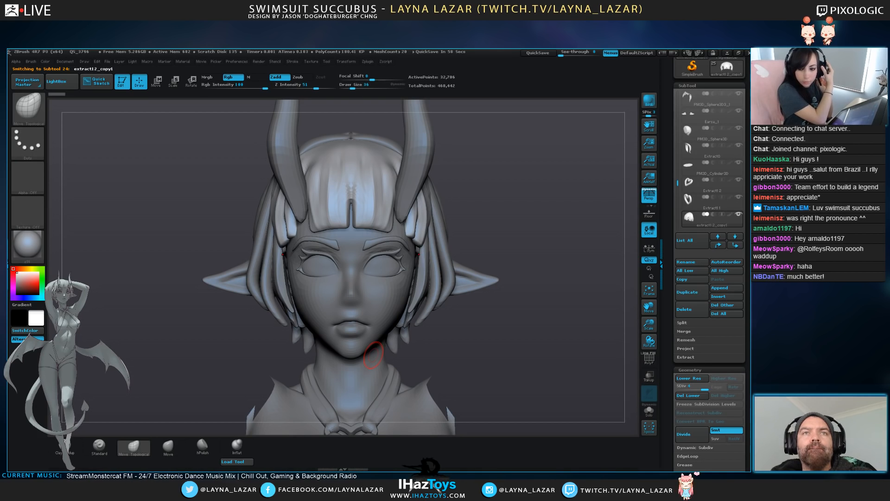
alt+drag(529, 351, 530, 360)
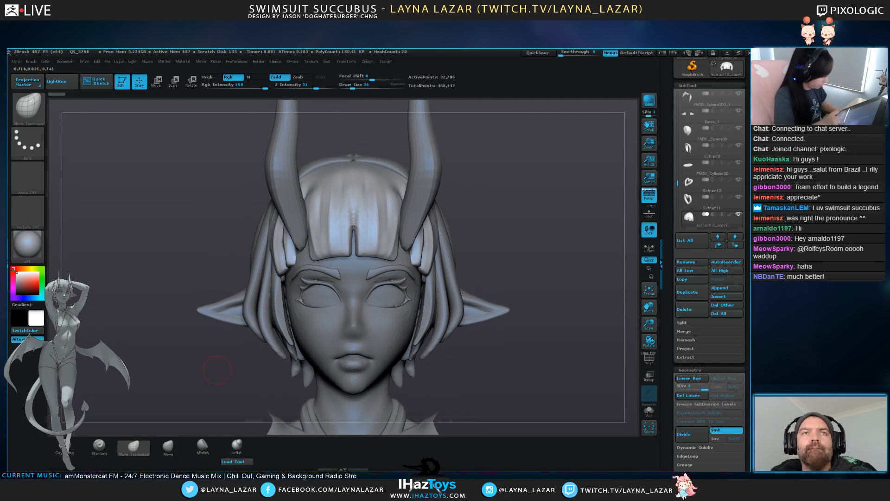
drag(397, 242, 400, 241)
mouse_move(529, 352)
mouse_down()
mouse_move(528, 269)
mouse_move(616, 278)
mouse_up()
key(])
drag(341, 262, 344, 267)
drag(575, 269, 487, 324)
Set up the Standard brush with the FreeHand stroke and a soft spotted alpha
click(100, 446)
click(33, 145)
click(35, 145)
click(33, 144)
click(105, 150)
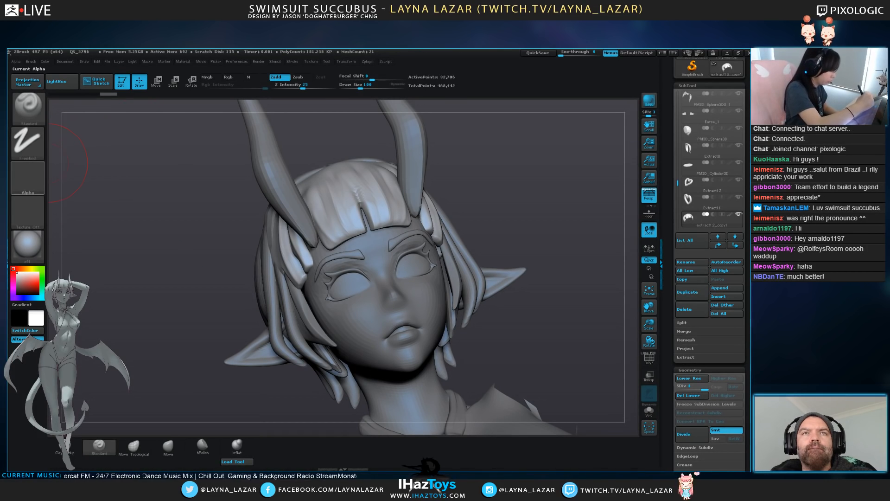
click(27, 178)
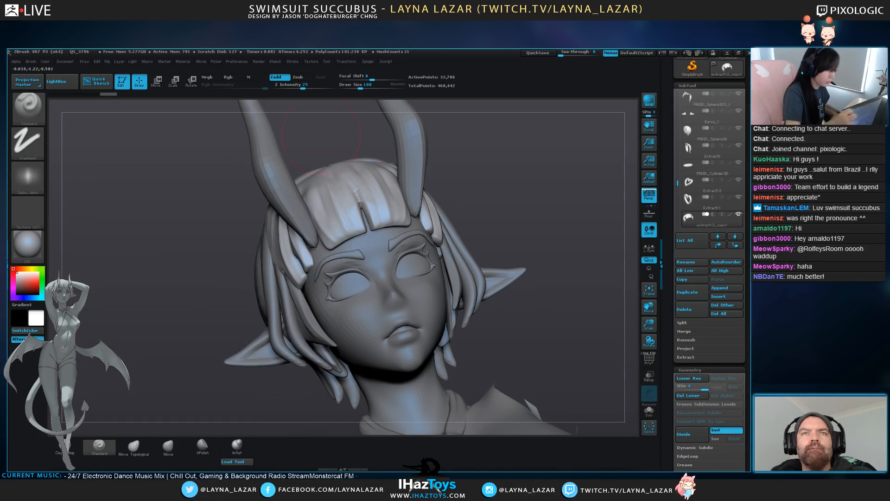
Raise the LazySmooth and LazyRadius values in the brush's Lazy Mouse settings
click(292, 62)
click(314, 189)
drag(307, 206, 366, 207)
drag(304, 215, 322, 215)
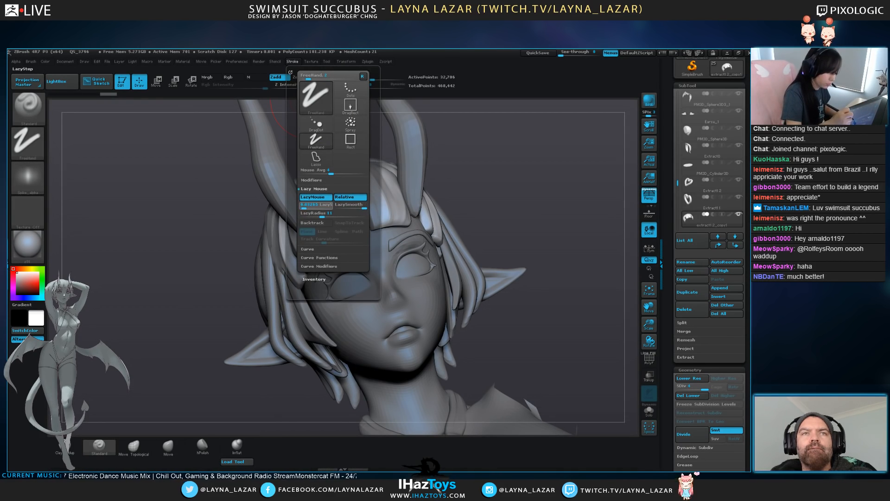
Reduce the brush size to 28 and smooth the bangs around the central notch
mouse_move(501, 195)
mouse_down()
mouse_move(513, 192)
mouse_move(534, 209)
mouse_move(485, 264)
mouse_up()
key(bracketleft)
key(bracketleft)
key(bracketleft)
key(bracketleft)
key(bracketleft)
key(bracketleft)
drag(485, 264, 514, 280)
shift+drag(362, 246, 365, 282)
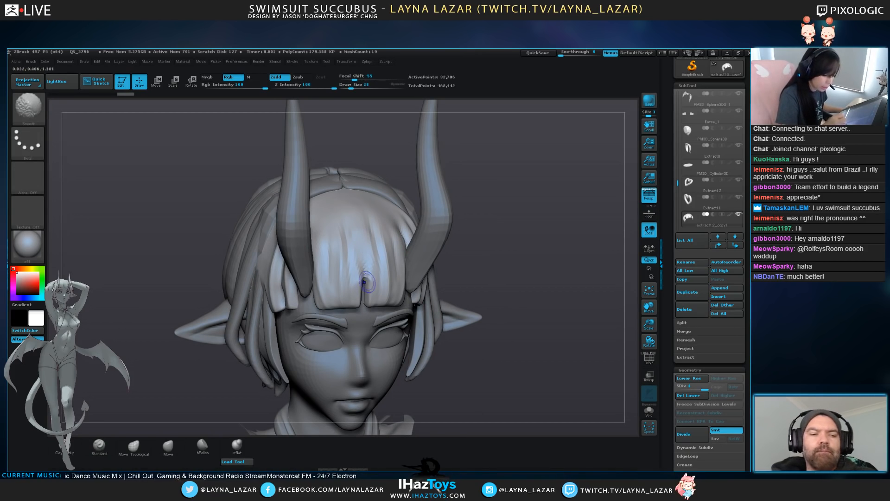
Examine the bangs in isolation and check their wireframe at lower subdivision levels
click(649, 411)
mouse_move(501, 315)
mouse_down()
mouse_move(589, 308)
mouse_move(501, 316)
mouse_up()
click(650, 411)
click(649, 359)
click(697, 389)
drag(696, 389, 680, 389)
drag(527, 368, 473, 357)
drag(680, 389, 704, 388)
click(649, 359)
Retopologize the bangs with ZRemesher at a target polygon count of 0.1, and subdivide the result twice
alt+drag(619, 385, 611, 336)
drag(671, 345, 671, 284)
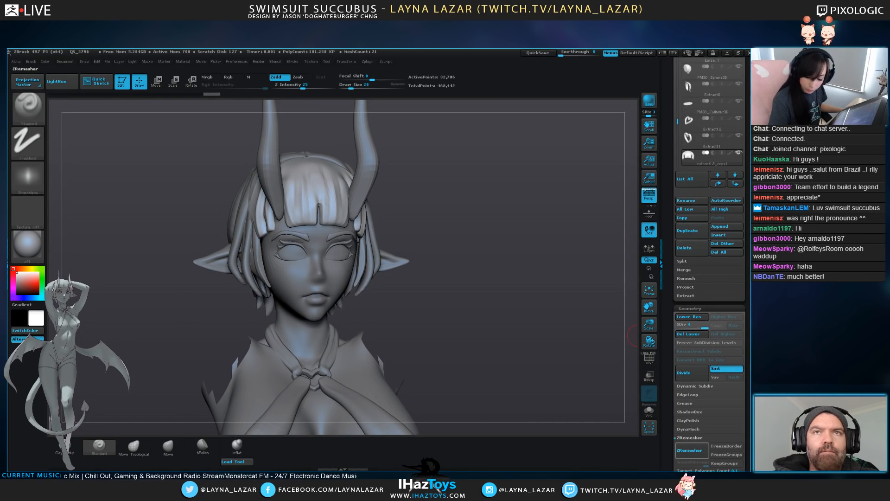
click(690, 438)
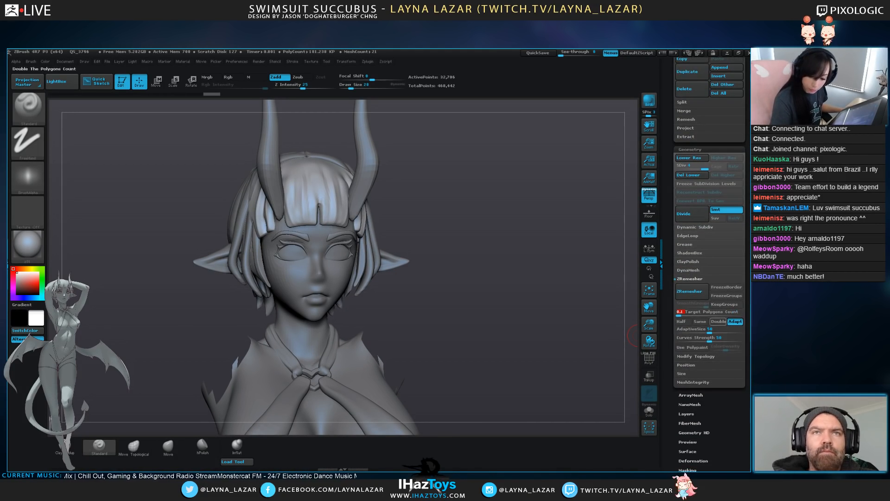
click(689, 291)
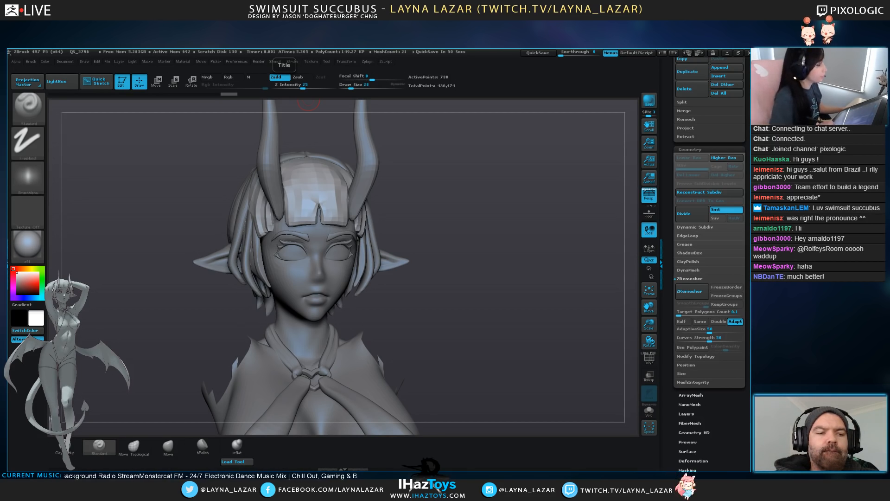
key(ctrl+d)
key(ctrl+d)
Isolate the bangs and start flattening their lower edges with the hPolish brush at size 48
mouse_move(499, 377)
shift+mouse_down()
mouse_move(515, 377)
mouse_move(516, 434)
shift+mouse_up()
click(649, 412)
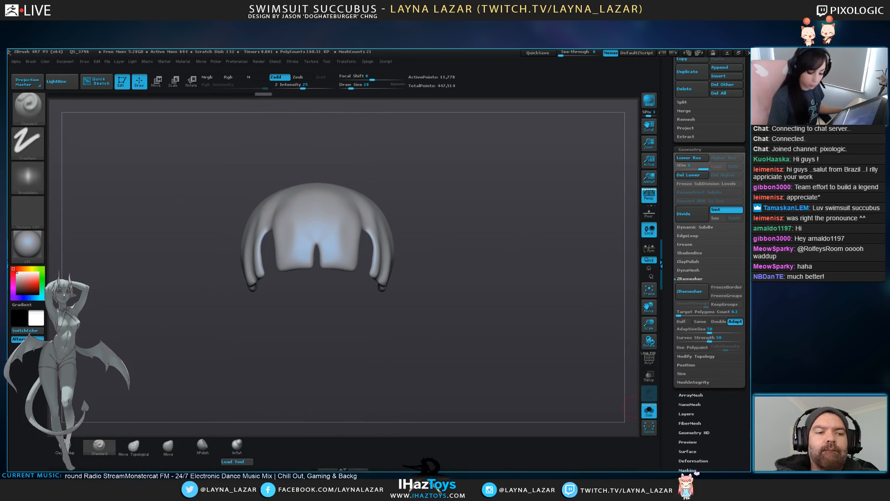
click(202, 446)
alt+drag(503, 302, 483, 232)
key(bracketright)
key(bracketright)
mouse_move(309, 280)
mouse_down()
mouse_move(332, 277)
mouse_move(369, 297)
mouse_up()
drag(350, 288, 377, 301)
mouse_move(416, 227)
mouse_down()
mouse_move(452, 232)
mouse_move(521, 204)
mouse_up()
drag(457, 236, 476, 249)
drag(519, 213, 499, 188)
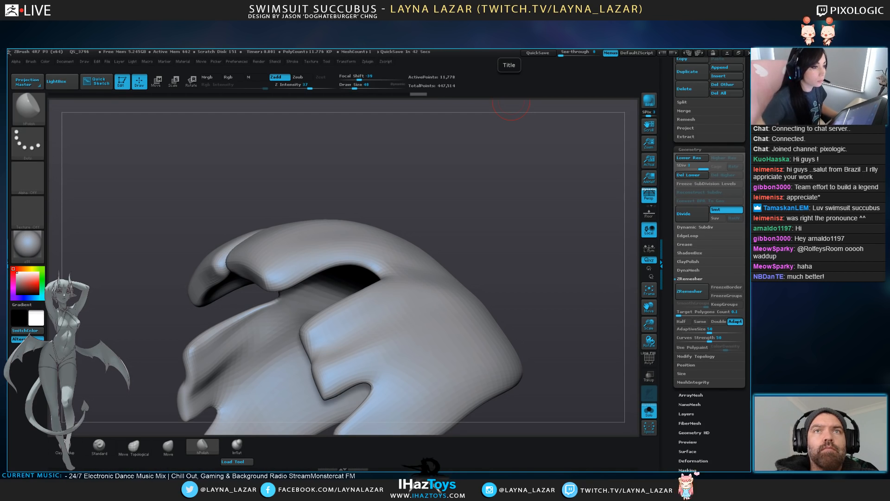
Polish the edges around the gap between the front bangs and side strands, varying the hPolish brush size
mouse_move(177, 225)
mouse_down()
mouse_move(165, 225)
mouse_move(185, 215)
mouse_move(187, 200)
mouse_up()
key([)
mouse_move(297, 279)
mouse_down()
mouse_move(274, 282)
mouse_move(371, 273)
mouse_up()
key(])
mouse_move(458, 253)
mouse_down()
mouse_move(474, 254)
mouse_move(408, 250)
mouse_move(381, 271)
mouse_up()
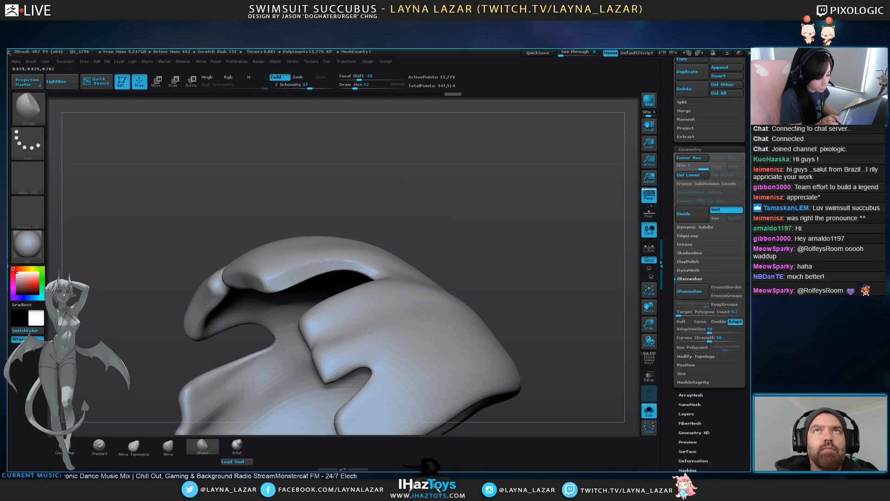
drag(413, 222, 485, 223)
drag(269, 280, 202, 281)
drag(427, 238, 486, 236)
drag(270, 260, 253, 258)
drag(436, 231, 524, 239)
key([)
drag(288, 261, 299, 269)
drag(501, 232, 434, 200)
mouse_move(307, 286)
mouse_down()
mouse_move(321, 270)
mouse_move(315, 286)
mouse_up()
drag(464, 213, 473, 265)
key(])
mouse_move(315, 293)
mouse_down()
mouse_move(319, 283)
mouse_move(379, 300)
mouse_up()
key(])
Flatten the blunt tips and outer side edges of the front bangs with a larger hPolish brush
alt+drag(469, 241, 503, 183)
key(])
key(])
key(])
drag(262, 239, 315, 231)
drag(359, 195, 415, 207)
key([)
mouse_move(367, 220)
mouse_down()
mouse_move(342, 233)
mouse_move(371, 223)
mouse_up()
drag(457, 193, 432, 200)
drag(346, 227, 395, 230)
mouse_move(431, 186)
mouse_down()
mouse_move(436, 204)
mouse_move(447, 197)
mouse_up()
drag(342, 225, 354, 223)
drag(445, 190, 389, 188)
drag(349, 227, 348, 238)
drag(454, 190, 392, 191)
key(])
key(])
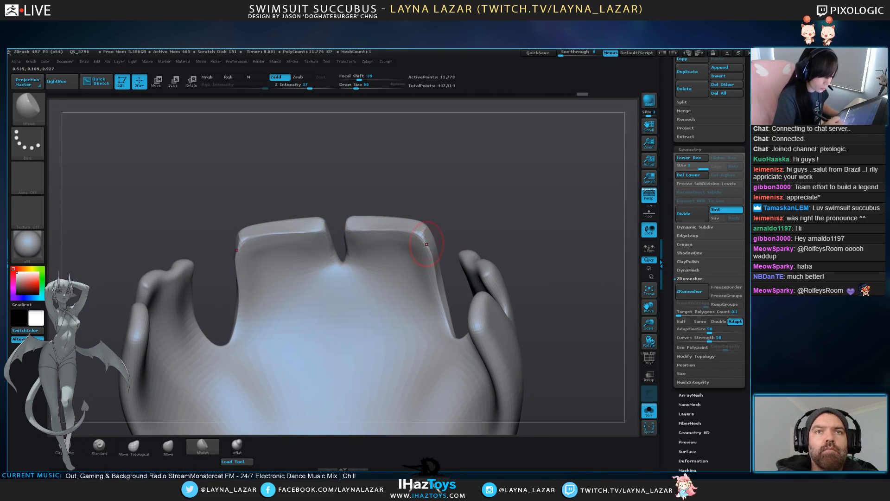
drag(238, 243, 237, 291)
Smooth the front surface of the bangs around the central notch
mouse_move(482, 199)
alt+mouse_down()
mouse_move(464, 158)
mouse_move(475, 297)
mouse_move(454, 307)
mouse_move(487, 310)
mouse_move(477, 302)
mouse_move(488, 293)
alt+mouse_up()
shift+drag(368, 295, 365, 302)
mouse_move(365, 267)
shift+mouse_down()
mouse_move(354, 297)
mouse_move(362, 287)
mouse_move(364, 304)
shift+mouse_up()
Flatten the edges and tips of the side hair strands with hPolish
drag(508, 292, 400, 310)
drag(268, 288, 270, 260)
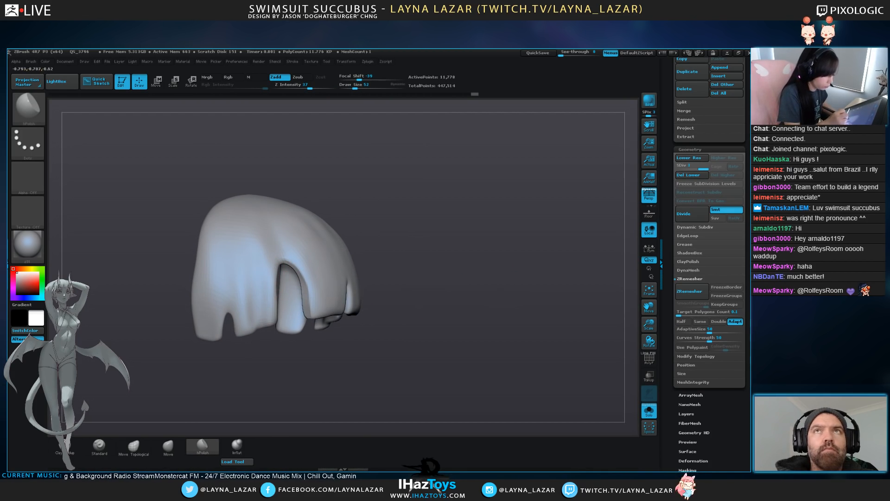
mouse_move(341, 385)
mouse_down()
mouse_move(325, 282)
mouse_move(534, 268)
mouse_move(551, 221)
mouse_up()
mouse_move(342, 233)
mouse_down()
mouse_move(381, 227)
mouse_move(316, 229)
mouse_up()
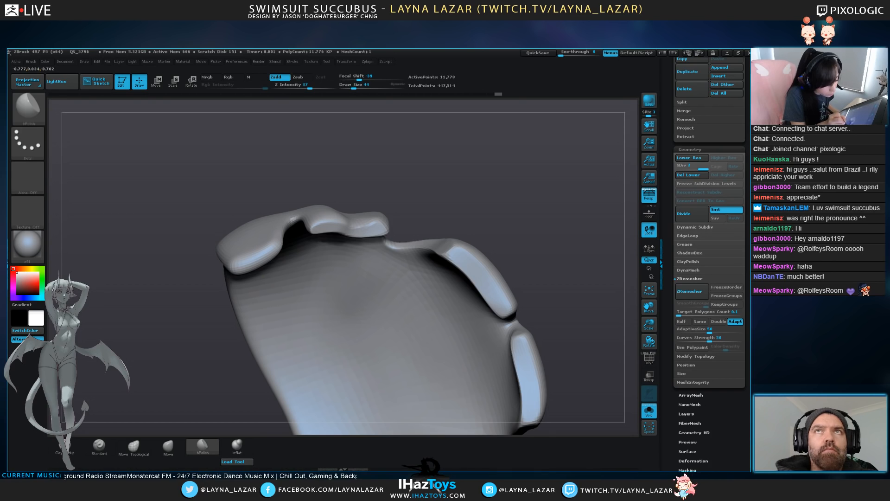
drag(468, 185, 470, 172)
key(bracketright)
key(bracketright)
mouse_move(273, 250)
mouse_down()
mouse_move(247, 265)
mouse_move(255, 264)
mouse_up()
mouse_move(468, 186)
mouse_down()
mouse_move(493, 171)
mouse_move(547, 185)
mouse_up()
drag(256, 254, 262, 253)
Polish along the outer rim of the long side strand to sharpen its edge
mouse_move(325, 246)
mouse_down()
mouse_move(330, 254)
mouse_move(416, 236)
mouse_move(513, 236)
mouse_up()
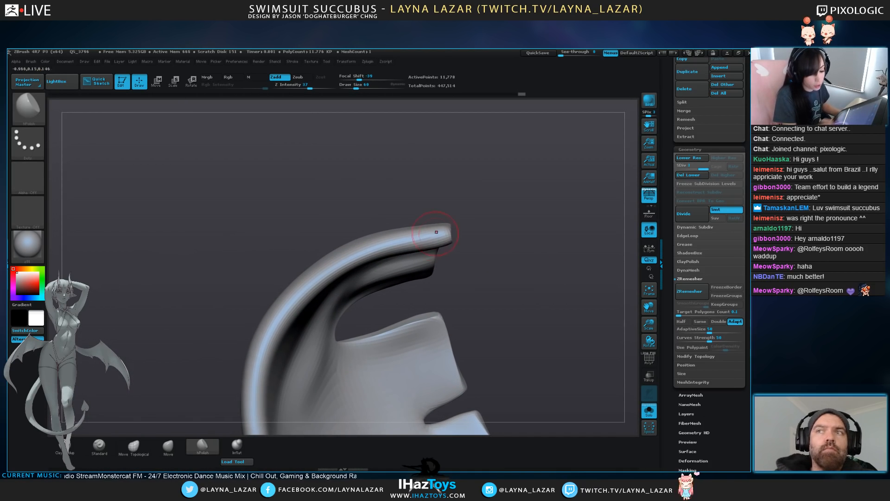
mouse_move(448, 238)
mouse_down()
mouse_move(350, 261)
mouse_move(283, 320)
mouse_up()
mouse_move(341, 258)
mouse_down()
mouse_move(392, 236)
mouse_move(429, 234)
mouse_up()
mouse_move(529, 186)
mouse_down()
mouse_move(464, 195)
mouse_move(459, 179)
mouse_move(417, 176)
mouse_up()
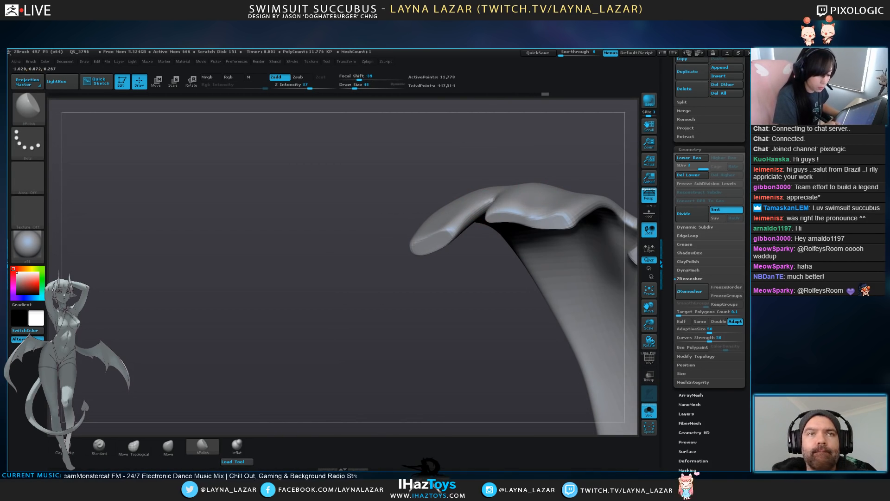
Show all the other subtools again and switch back to the Standard brush
alt+drag(464, 325, 491, 296)
alt+drag(490, 296, 398, 332)
click(649, 410)
mouse_move(552, 232)
mouse_down()
mouse_move(447, 241)
mouse_move(477, 278)
mouse_move(476, 295)
mouse_up()
click(105, 446)
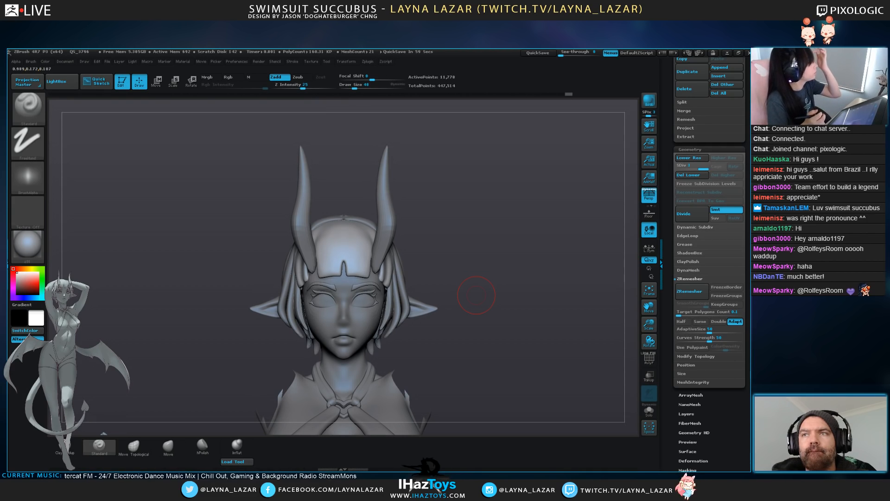
Sculpt vertical strand lines down the bangs with the Standard brush at a Z Intensity of 13
alt+drag(493, 262, 504, 288)
drag(348, 217, 342, 278)
key(ctrl+z)
click(298, 86)
drag(299, 87, 294, 87)
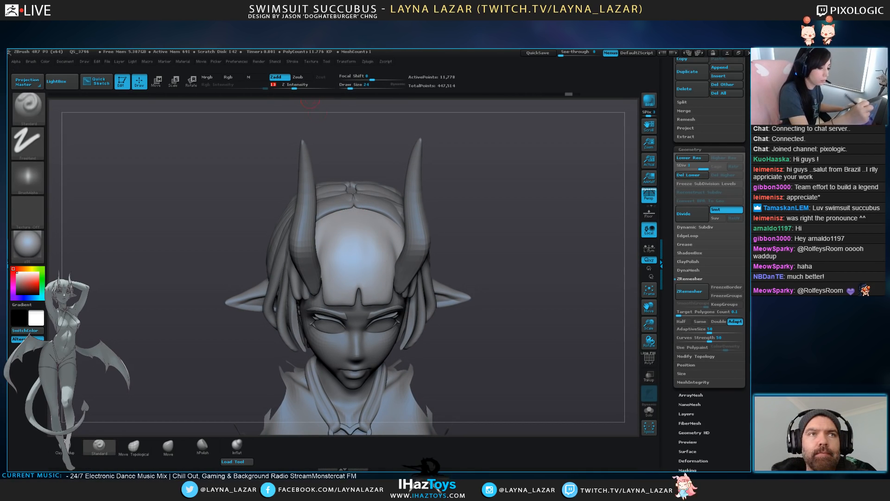
drag(350, 213, 344, 304)
key(ctrl+z)
drag(350, 215, 339, 299)
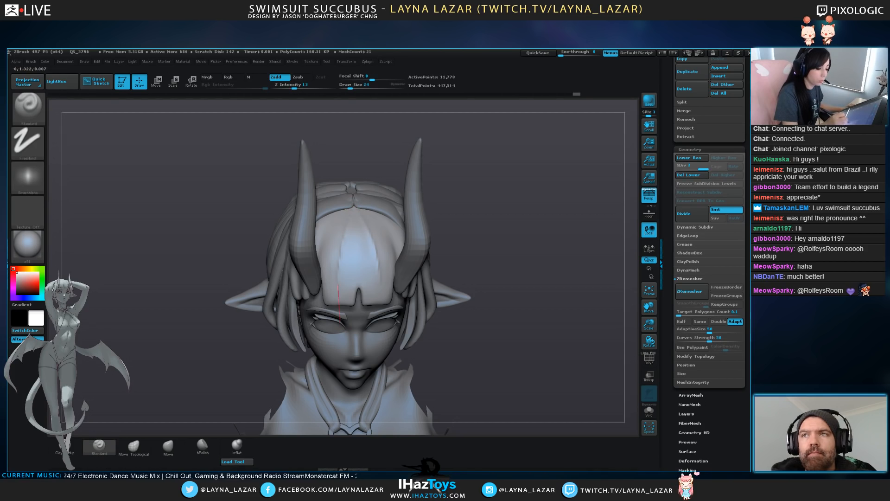
drag(353, 212, 347, 278)
mouse_move(452, 320)
mouse_down()
mouse_move(517, 296)
mouse_move(459, 309)
mouse_move(451, 351)
mouse_up()
drag(341, 211, 317, 284)
Pull the central notch of the bangs slightly upward with the Move brush
drag(473, 324, 473, 242)
mouse_move(457, 278)
mouse_down()
mouse_move(503, 285)
mouse_move(499, 293)
mouse_up()
alt+drag(441, 232, 440, 324)
key(b)
key(m)
key(v)
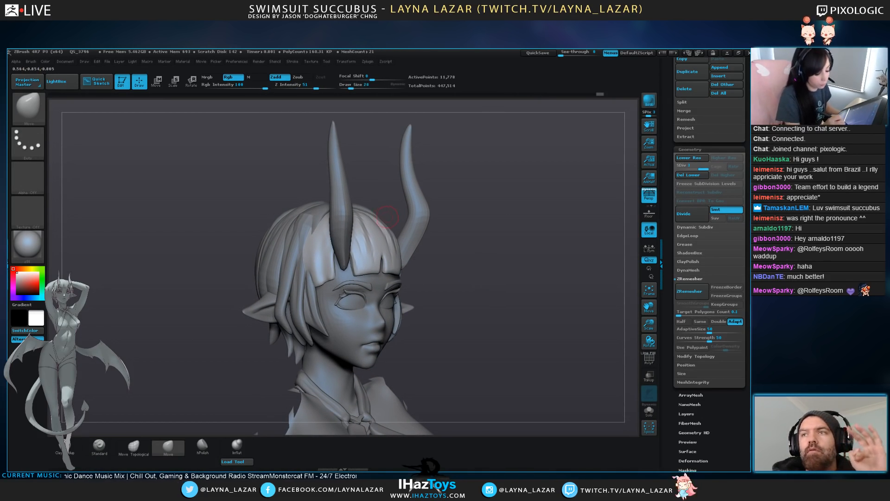
key(bracketright)
key(bracketright)
mouse_move(491, 279)
mouse_down()
mouse_move(448, 279)
mouse_move(471, 231)
mouse_move(447, 223)
mouse_move(434, 288)
mouse_up()
key(bracketleft)
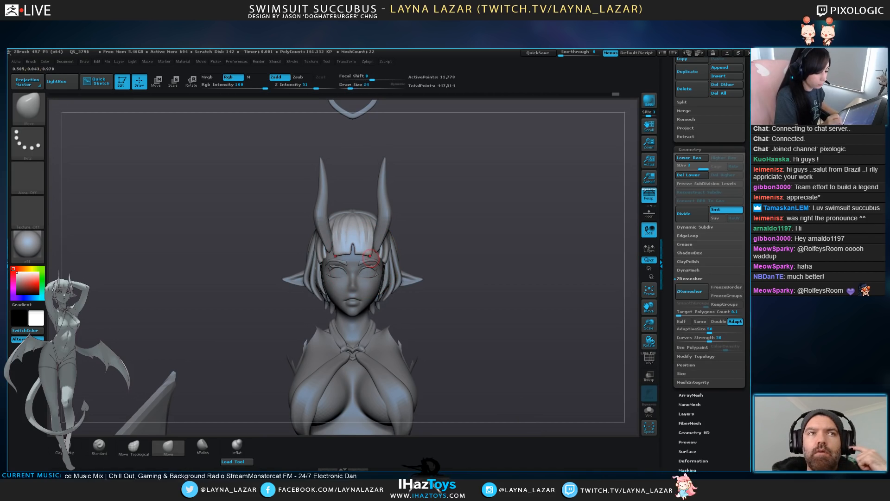
key(bracketright)
key(bracketright)
drag(350, 251, 351, 243)
key(bracketleft)
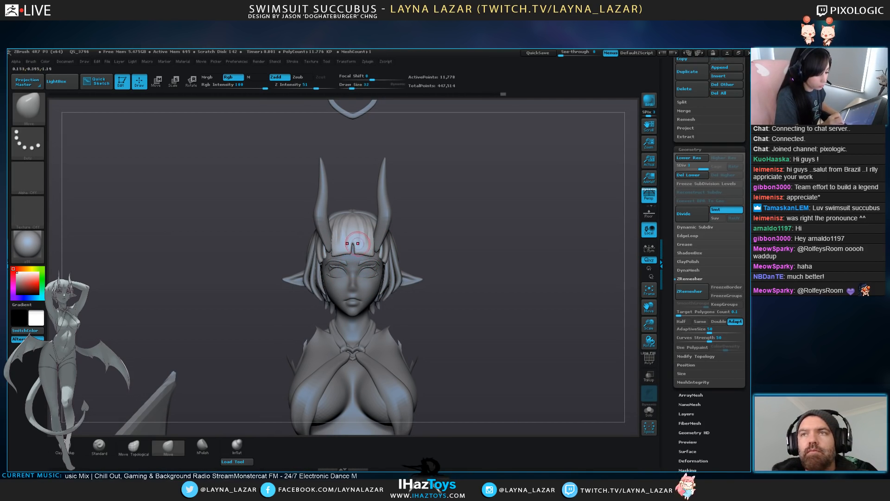
Tighten the central notch of the bangs into a narrower point with the Pinch brush
alt+drag(431, 249, 434, 278)
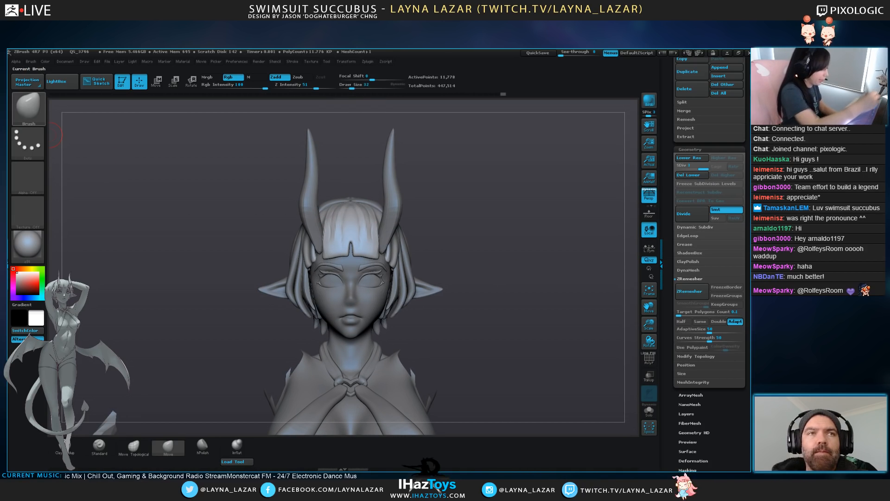
click(31, 113)
click(177, 234)
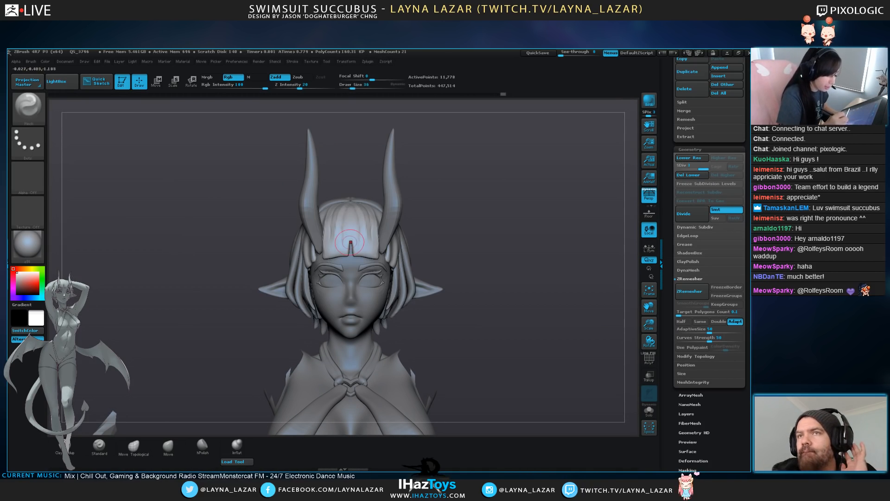
drag(351, 251, 351, 244)
drag(351, 250, 352, 240)
drag(352, 249, 351, 240)
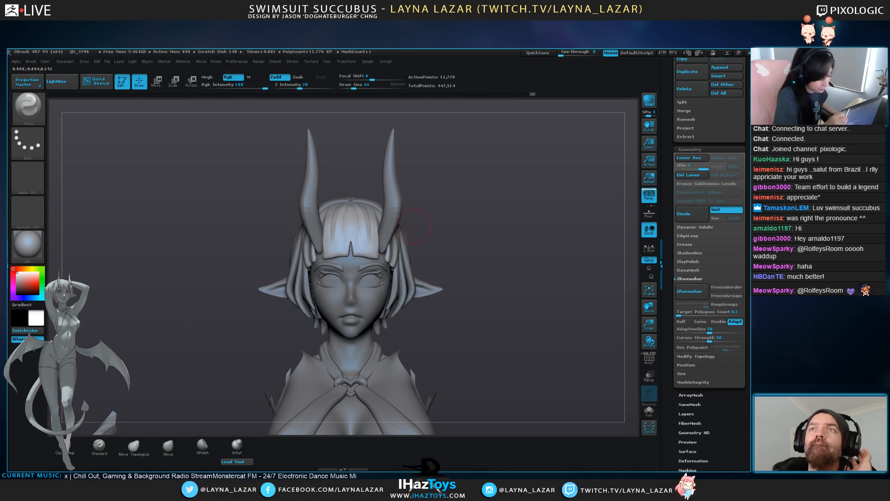
Nudge the side of the bangs outward beside the horn with the Move Topological brush
click(134, 446)
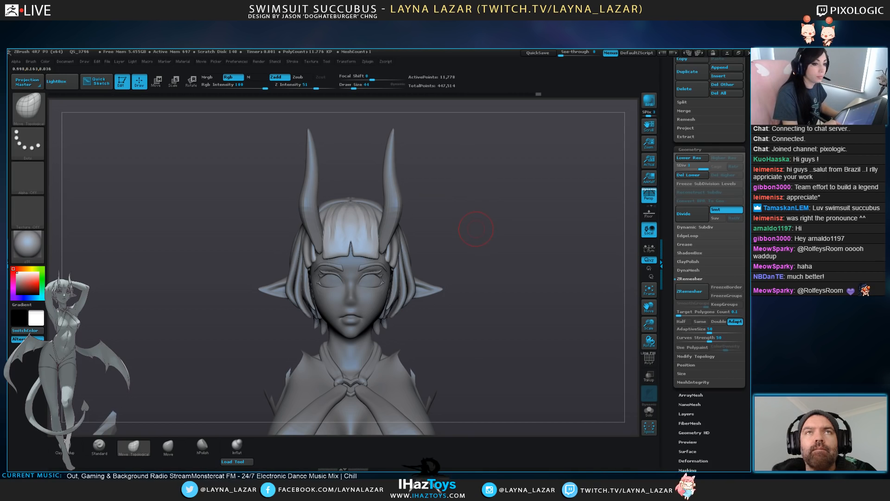
key(])
key(])
drag(375, 235, 386, 237)
Enlarge the Move Topological brush greatly and pull the upper part of the bangs downward
key(])
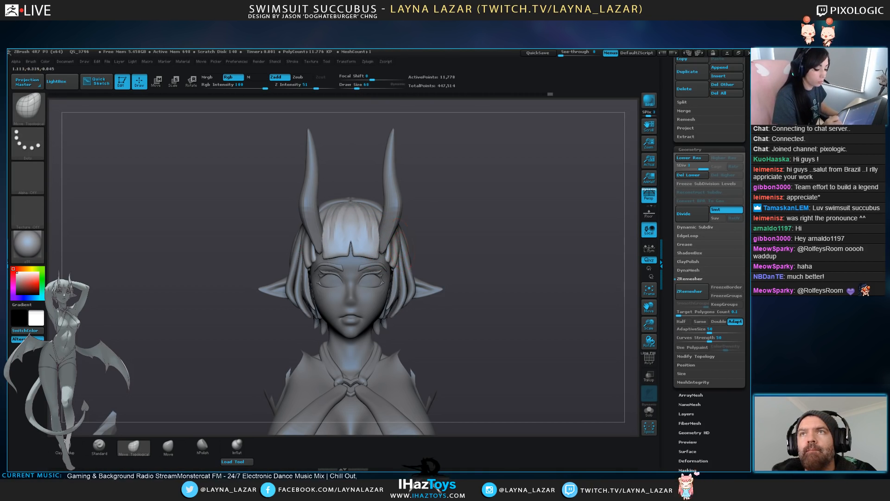
key(])
key(])
key(])
key(])
key(])
key(])
key(])
key(])
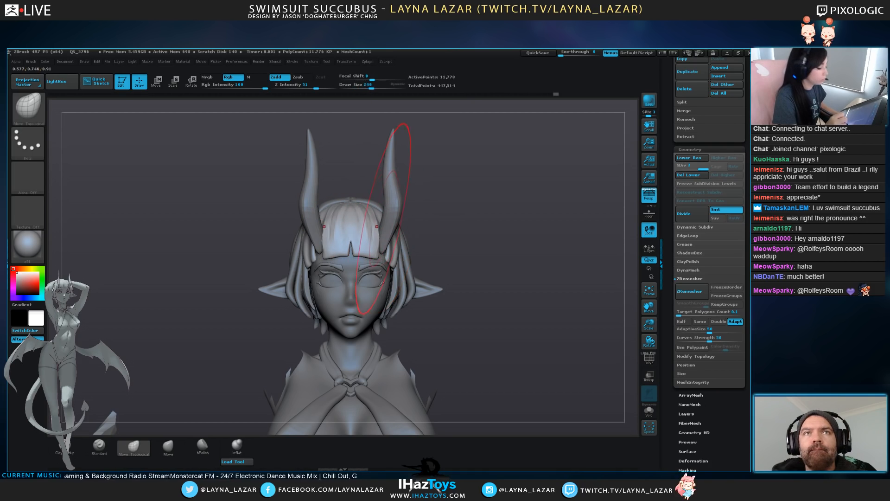
key(])
key(])
key(])
key(])
key(])
drag(374, 209, 368, 230)
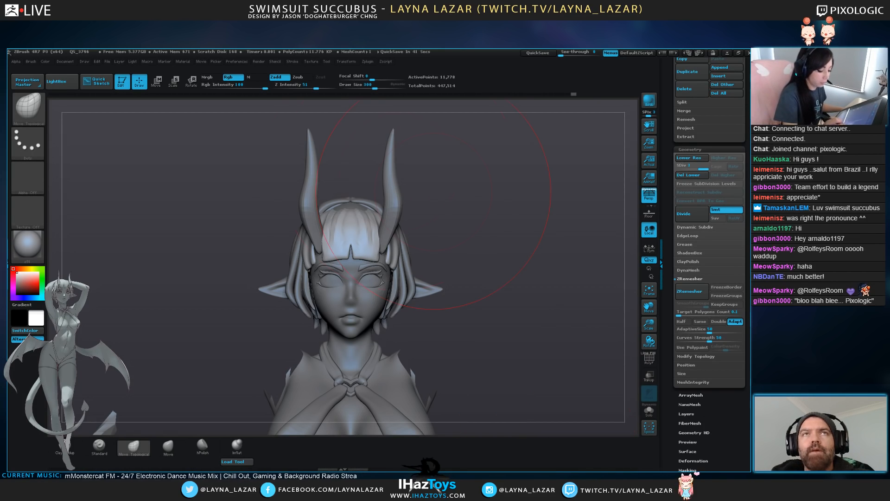
Select the body subtool and nudge the top of the head with a smaller Move Topological brush
alt+click(361, 201)
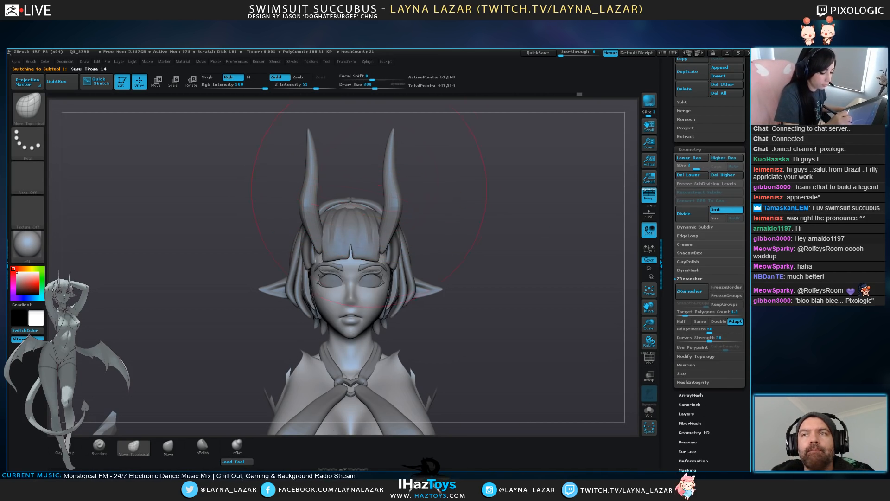
key(bracketleft)
key(bracketleft)
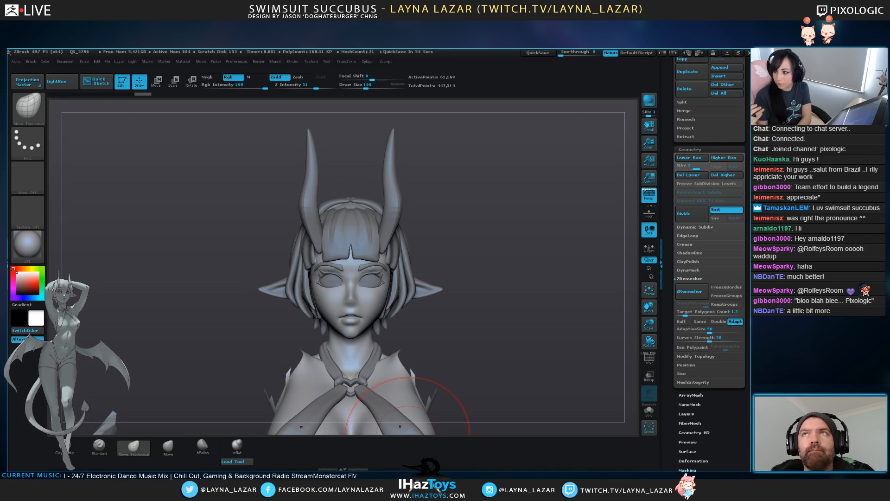
drag(496, 269, 489, 269)
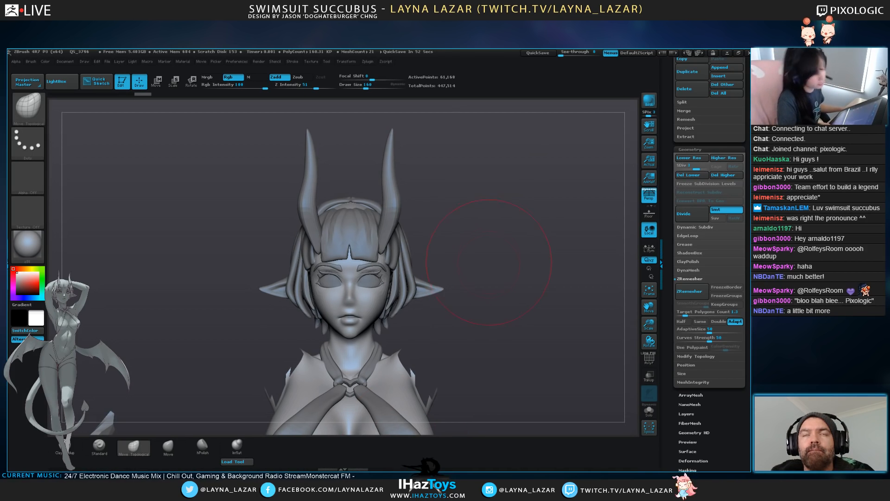
alt+drag(490, 233, 488, 269)
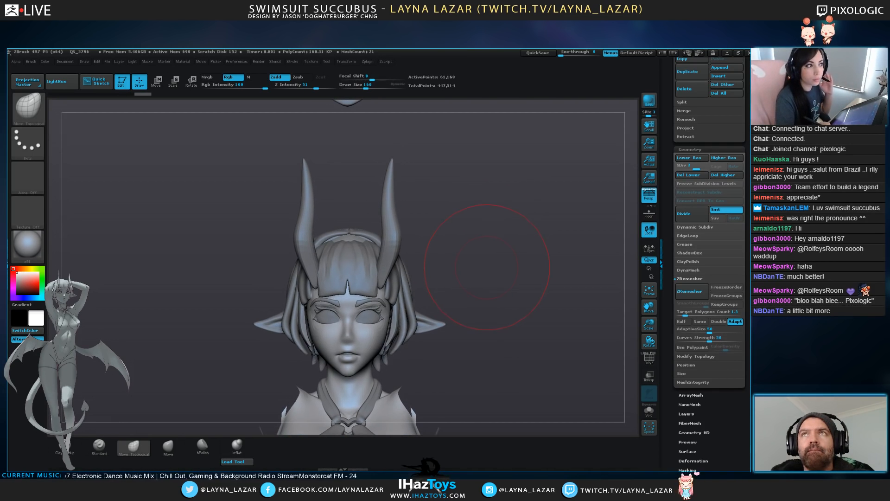
key(bracketleft)
drag(356, 235, 360, 238)
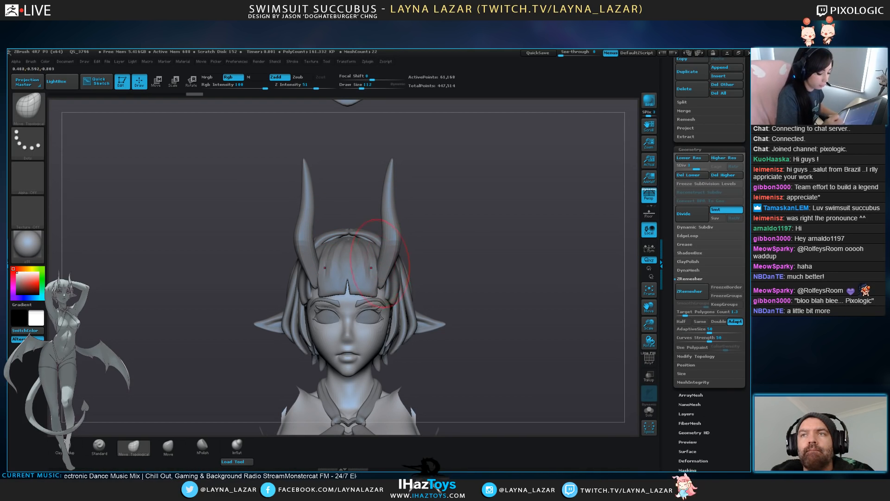
Select the bangs subtool and lift the crown of the bangs slightly in side view
drag(410, 222, 442, 224)
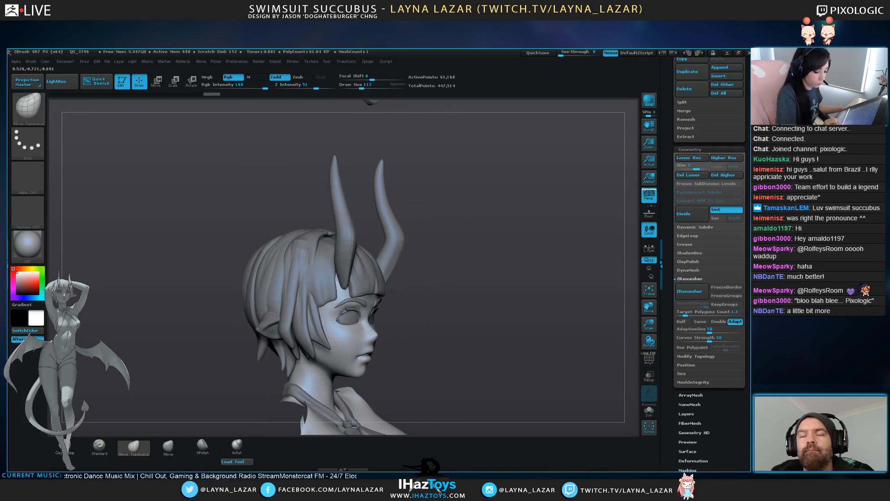
alt+click(374, 273)
drag(418, 236, 463, 233)
key(])
drag(338, 243, 341, 236)
drag(443, 231, 399, 260)
alt+drag(480, 202, 490, 225)
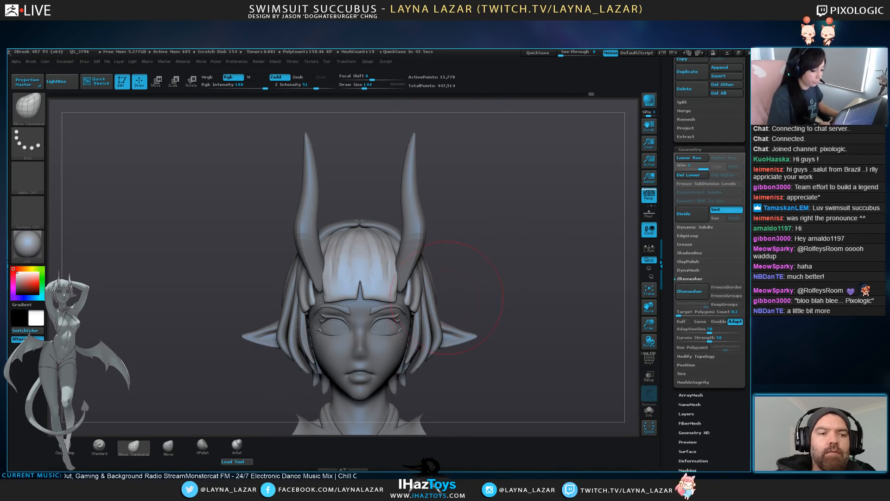
Examine the bangs, side hair and face from front and three-quarter views, making the body subtool active
drag(455, 290, 395, 280)
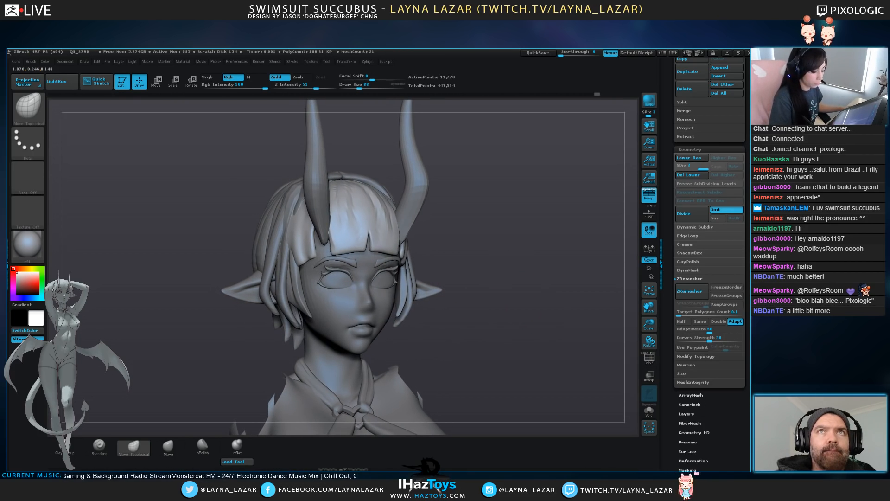
alt+click(404, 298)
mouse_move(478, 297)
shift+mouse_down()
mouse_move(398, 300)
mouse_move(404, 289)
shift+mouse_up()
key(bracketright)
alt+click(387, 312)
mouse_move(501, 278)
alt+mouse_down()
mouse_move(506, 139)
mouse_move(506, 325)
alt+mouse_up()
key(bracketleft)
key(bracketleft)
key(bracketleft)
key(bracketleft)
key(bracketleft)
key(bracketleft)
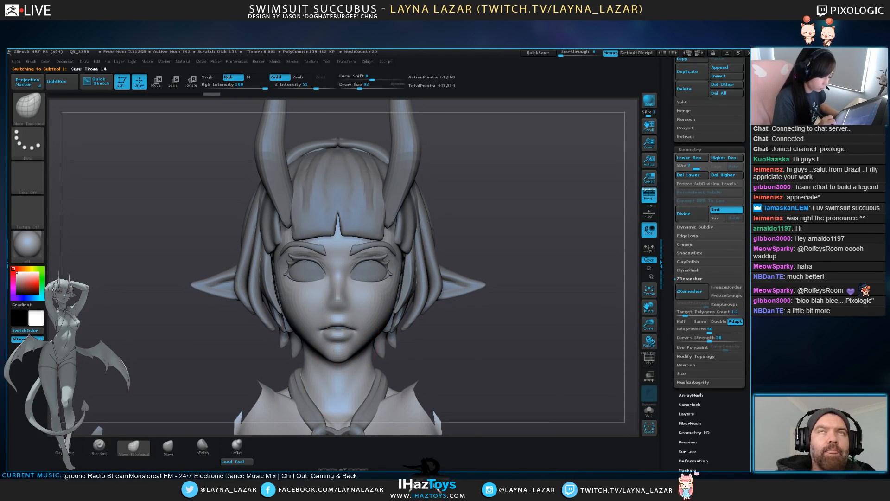
drag(501, 325, 573, 324)
mouse_move(496, 329)
mouse_down()
mouse_move(439, 330)
mouse_move(415, 344)
mouse_move(384, 337)
mouse_move(503, 330)
mouse_move(490, 323)
mouse_move(541, 283)
mouse_move(540, 274)
mouse_move(496, 274)
mouse_move(568, 341)
mouse_up()
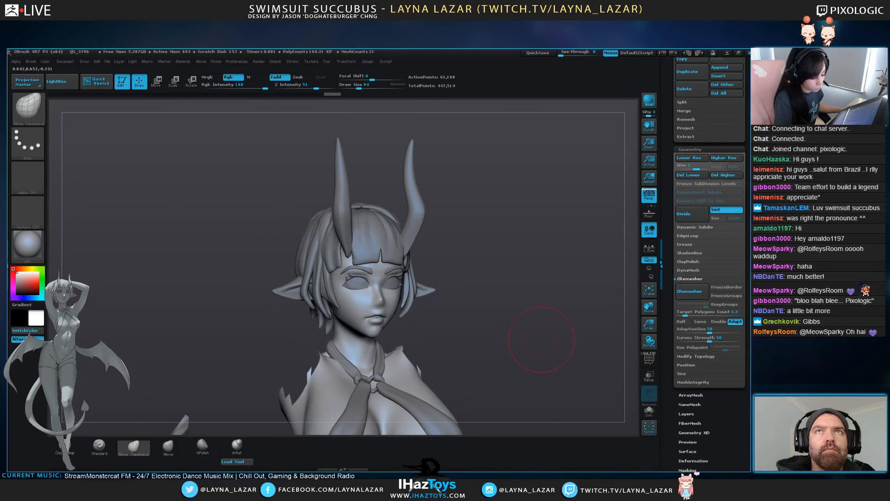
alt+drag(512, 287, 509, 323)
Select the ears subtool and nudge the ears with an enlarged Move Topological brush
alt+click(444, 286)
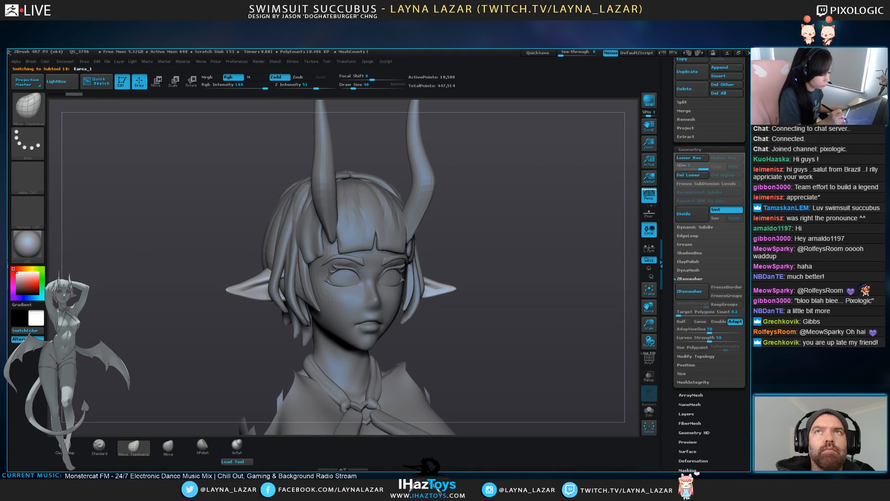
key(shift)
mouse_move(492, 296)
alt+mouse_down()
mouse_move(492, 232)
mouse_move(468, 246)
mouse_move(464, 237)
mouse_move(479, 289)
alt+mouse_up()
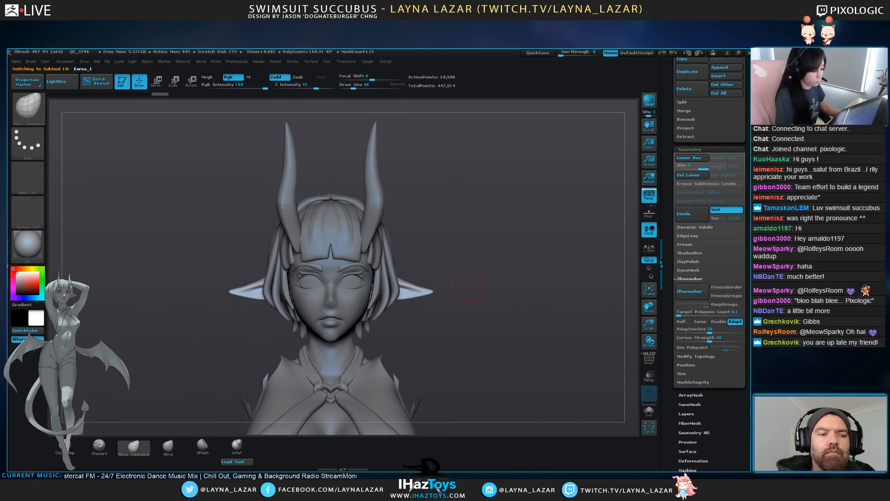
key(bracketright)
key(bracketright)
drag(406, 296, 407, 300)
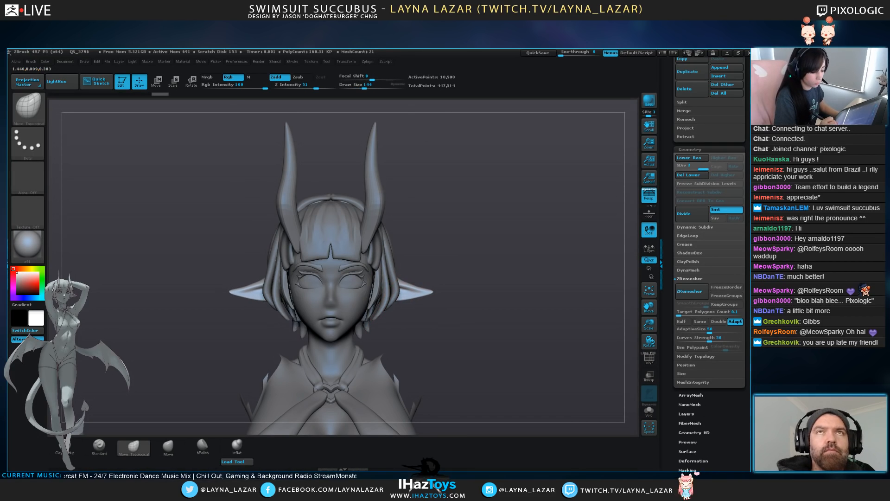
Shift both ears slightly down with Transpose Move, return to Draw mode and turn transparency off
key(w)
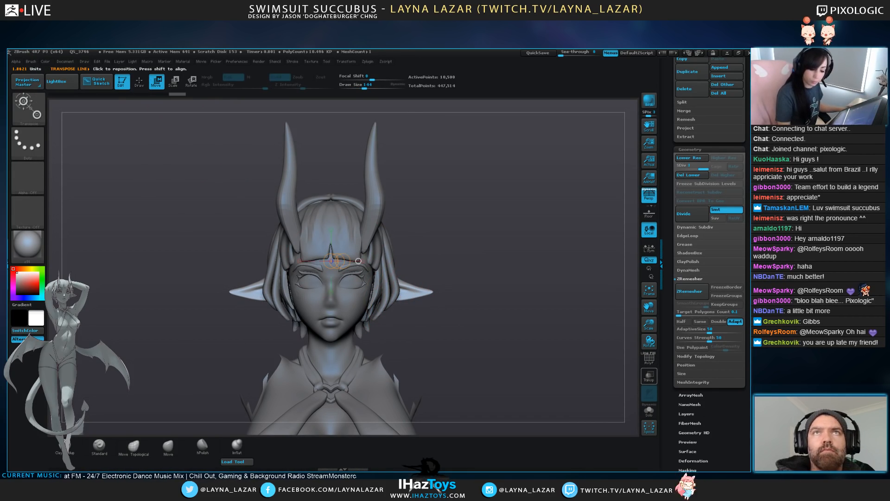
drag(285, 269, 285, 330)
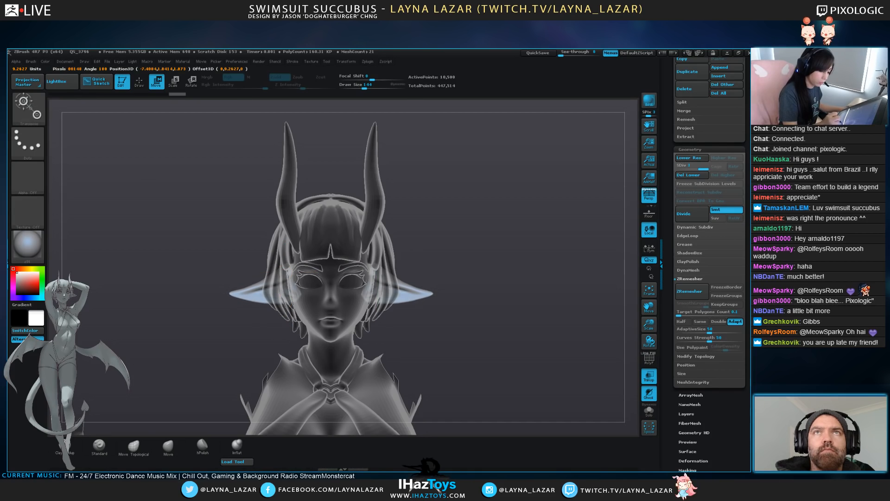
key(q)
drag(547, 339, 582, 357)
click(649, 376)
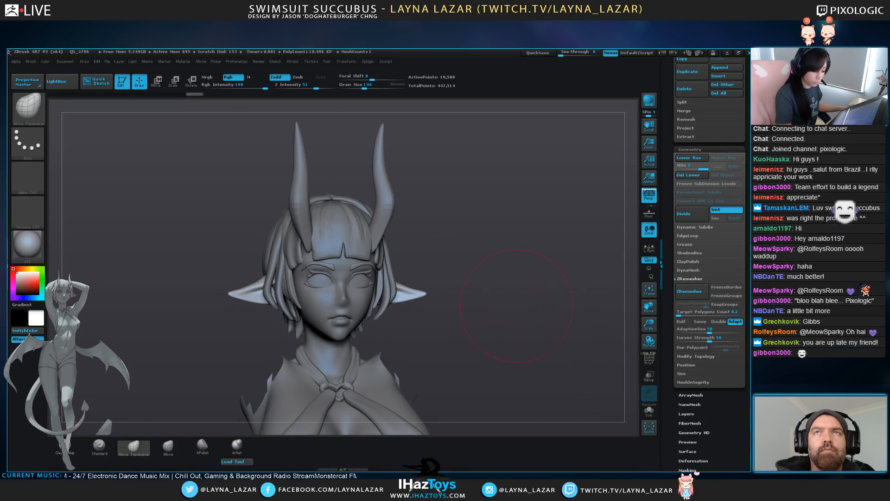
alt+drag(575, 325, 583, 371)
mouse_move(515, 350)
mouse_down()
mouse_move(530, 356)
mouse_move(527, 346)
mouse_up()
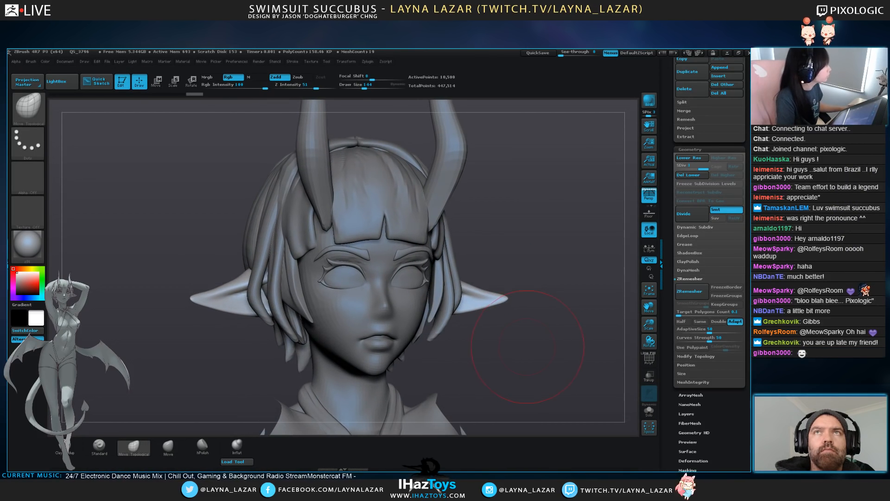
Select the back hair subtool and mask symmetrical strand stripes running down from the crown
alt+click(287, 323)
alt+drag(536, 367, 607, 319)
alt+click(297, 287)
mouse_move(548, 344)
alt+mouse_down()
mouse_move(548, 325)
mouse_move(564, 314)
mouse_move(557, 329)
alt+mouse_up()
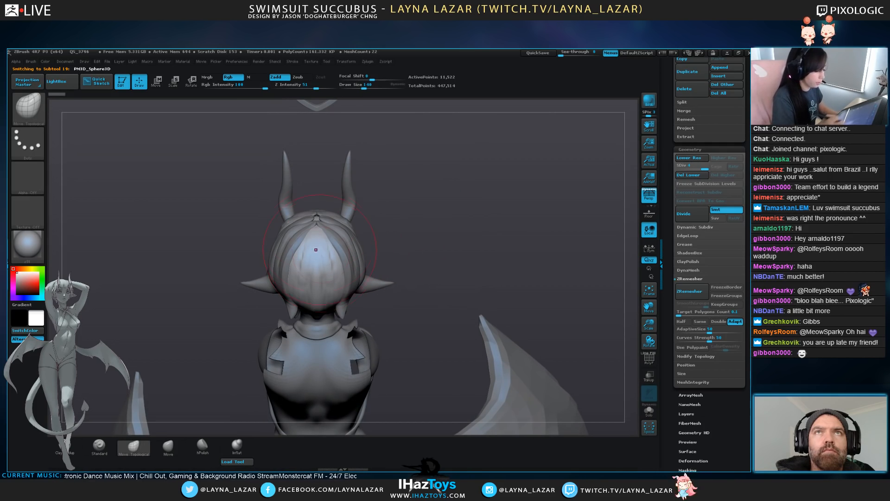
key(])
ctrl+drag(326, 234, 332, 276)
key(ctrl+z)
ctrl+drag(323, 237, 328, 299)
ctrl+drag(318, 232, 325, 303)
mouse_move(338, 225)
right_down()
mouse_move(339, 201)
mouse_move(340, 235)
right_up()
drag(384, 227, 382, 188)
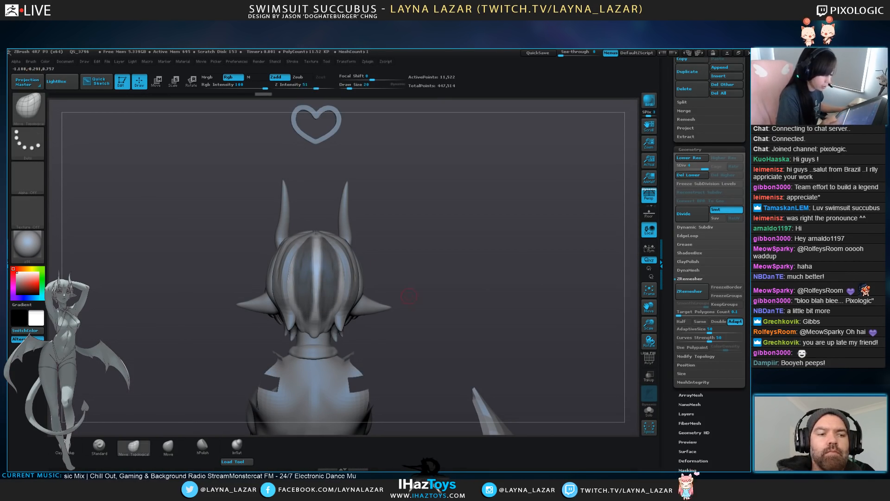
Try to extract a thin shell from the masked strands on the back hair
click(686, 137)
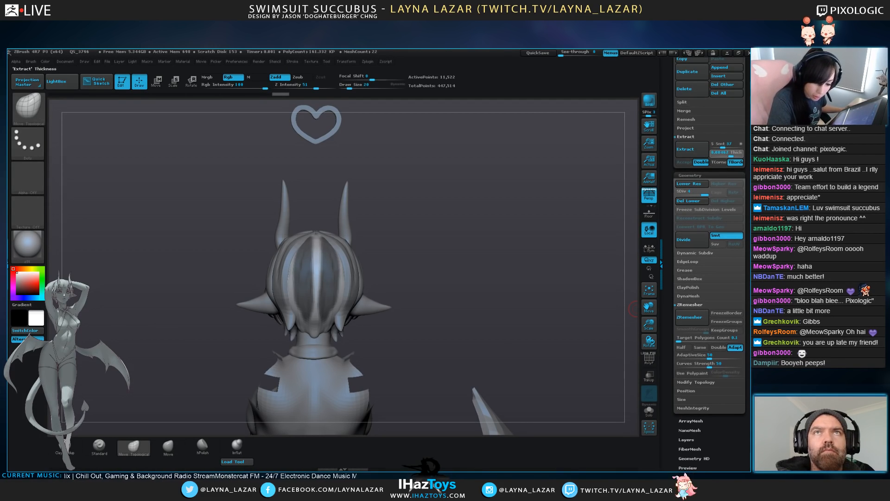
click(691, 150)
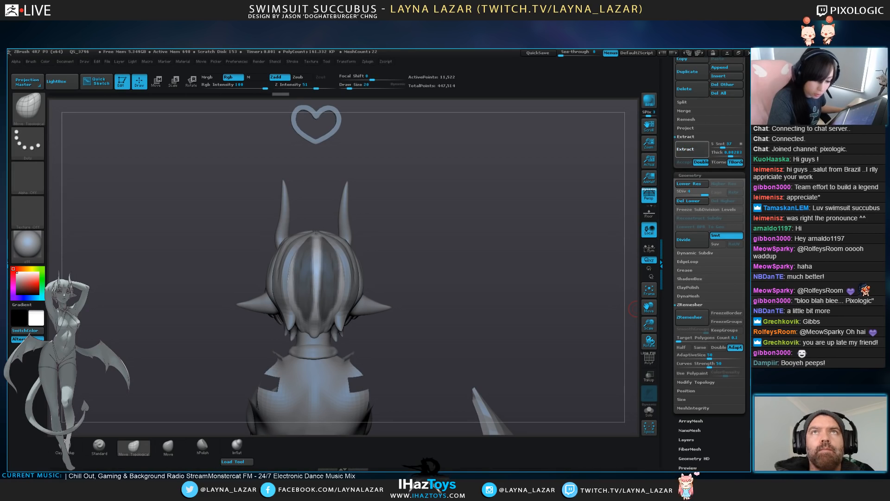
click(684, 162)
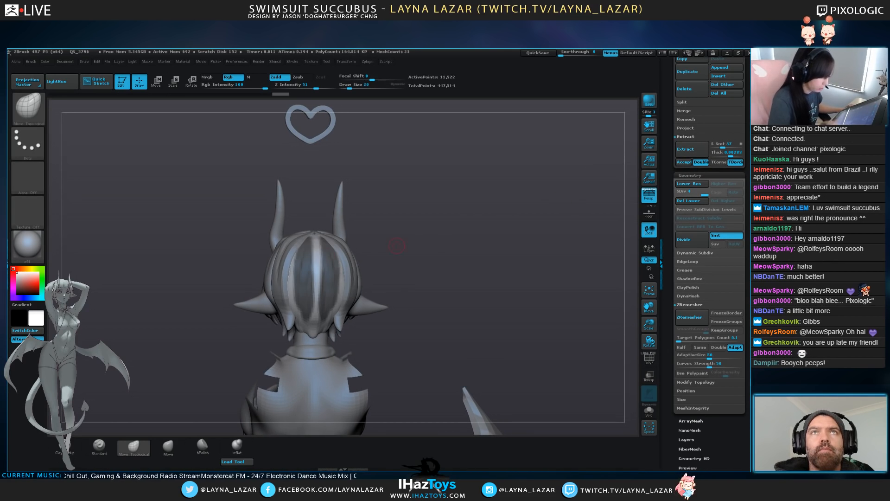
key(ctrl)
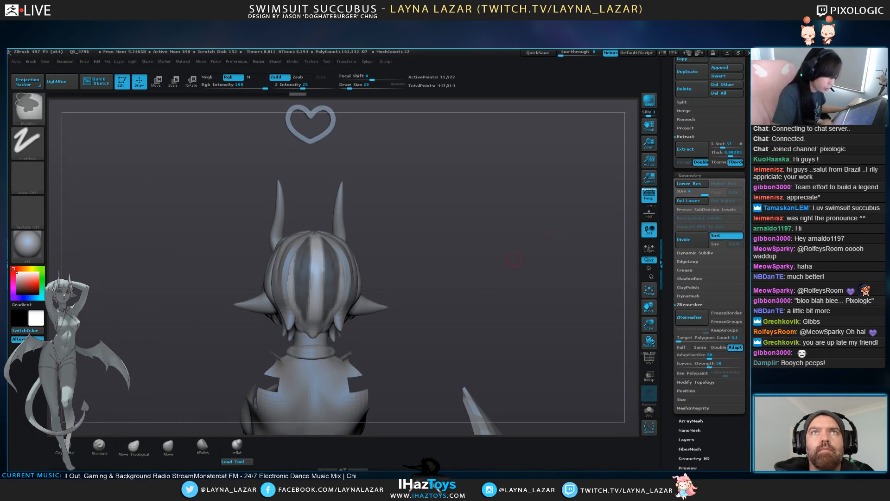
Accept the extracted strand shell as a new subtool, select it and clear its mask
key(ctrl+z)
key(ctrl+shift+z)
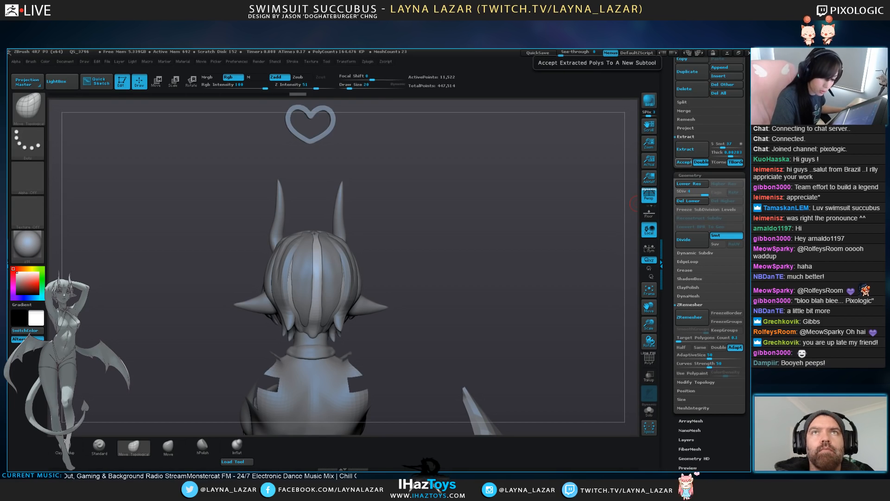
alt+click(339, 273)
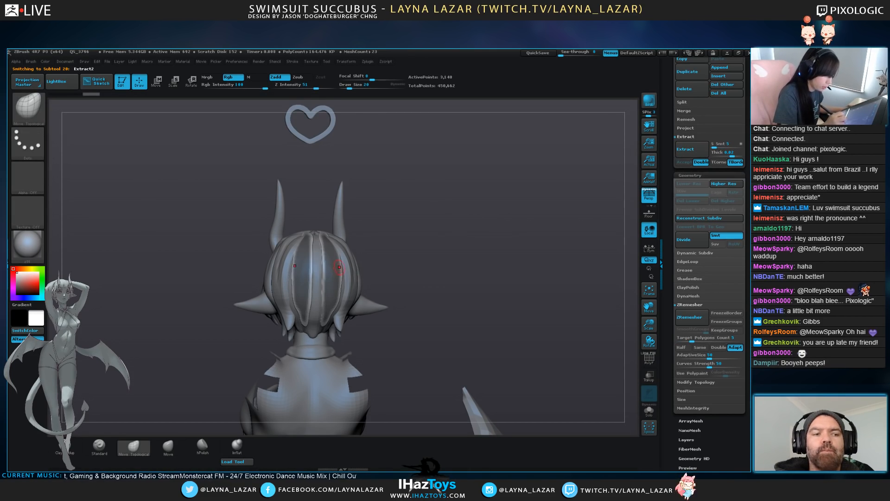
ctrl+drag(437, 219, 477, 274)
ZRemesh the extracted strands with a target polygon count of 0.1
click(691, 149)
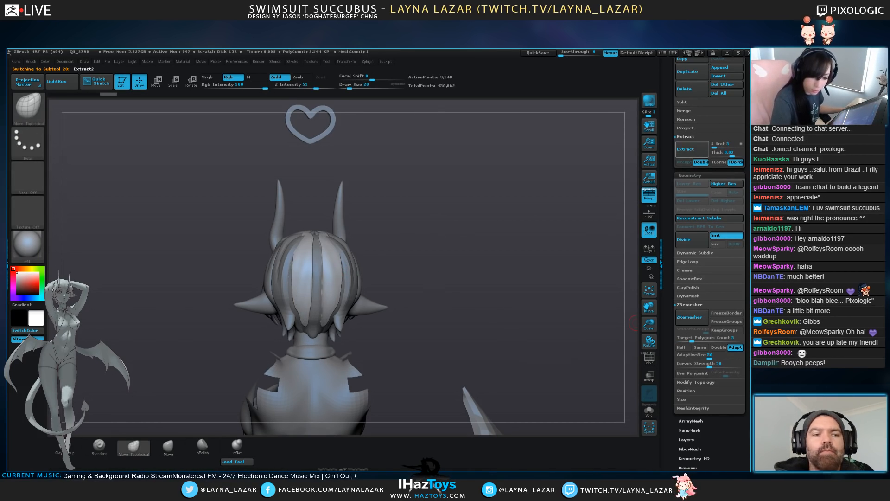
click(679, 340)
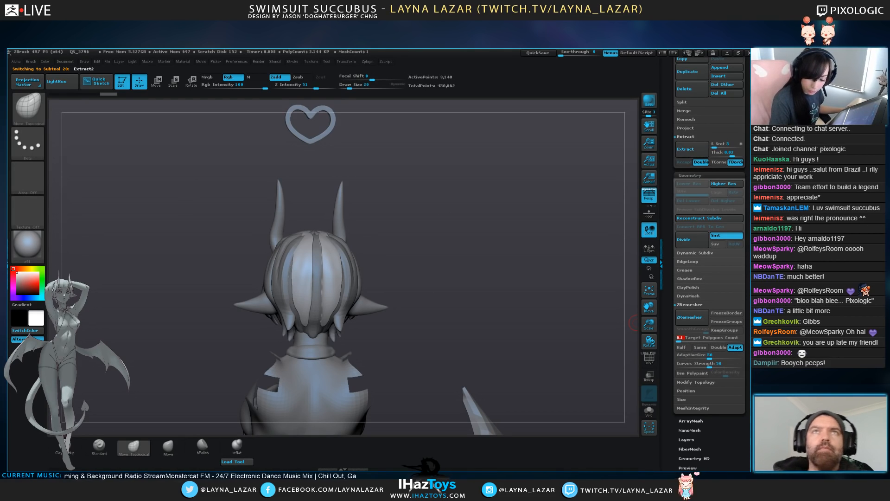
click(690, 317)
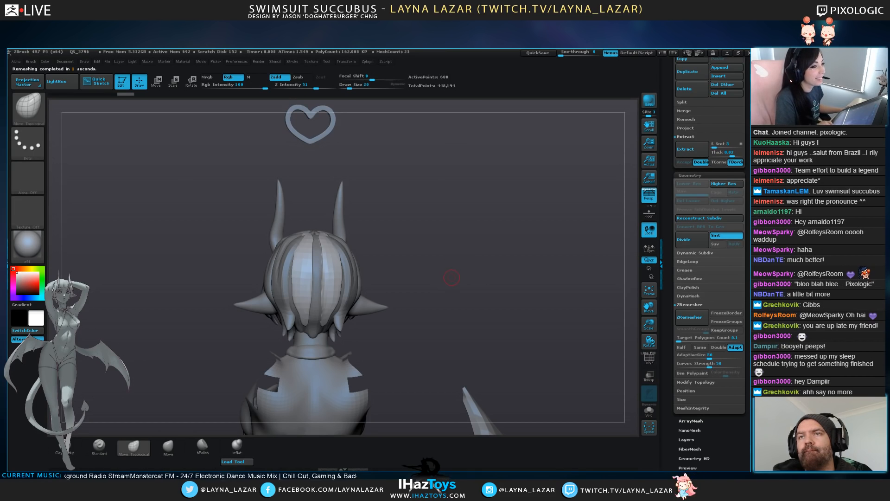
Smooth the remeshed strands down the back of the head
drag(452, 296, 464, 320)
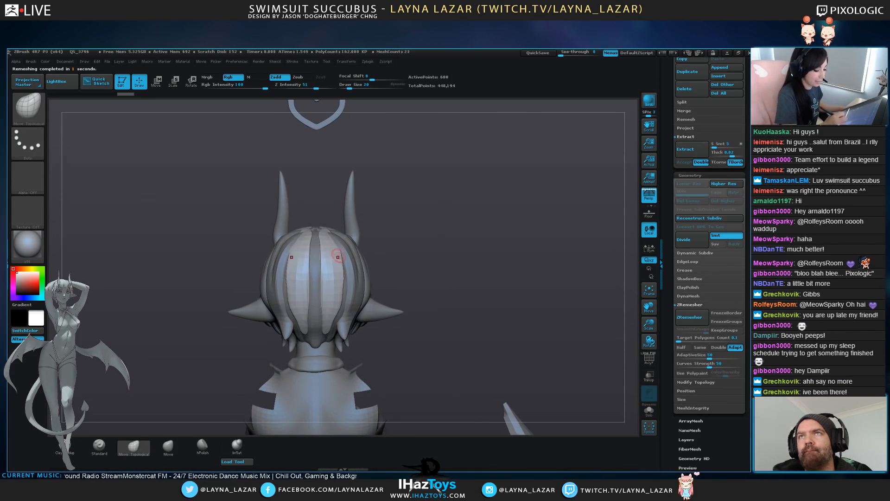
drag(436, 260, 437, 284)
shift+drag(323, 230, 333, 284)
mouse_move(436, 281)
mouse_down()
mouse_move(424, 262)
mouse_move(297, 274)
mouse_up()
Shift the strands' upper ends at the crown with an enlarged Move brush
click(168, 447)
drag(270, 362, 486, 316)
drag(364, 226, 359, 232)
drag(483, 260, 468, 352)
key(bracketright)
key(bracketright)
key(bracketright)
key(bracketright)
drag(363, 226, 359, 228)
drag(487, 325, 334, 274)
Pull the strands' upper ends toward the crown parting with the Move Topological brush
click(133, 447)
drag(237, 341, 399, 380)
drag(356, 226, 366, 213)
key(bracketleft)
drag(482, 297, 547, 274)
drag(359, 220, 365, 212)
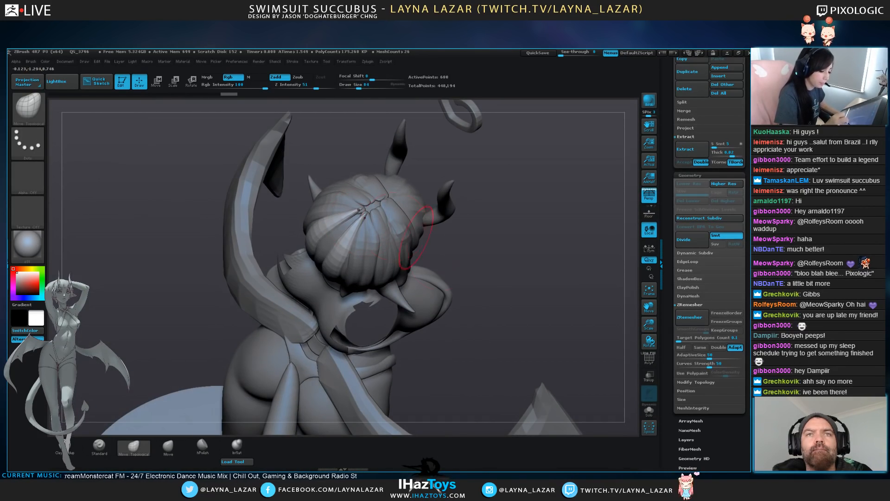
Thicken the strands slightly with the Inflate deformation
drag(496, 366, 492, 297)
drag(418, 330, 520, 320)
key(shift)
shift+drag(389, 329, 394, 310)
mouse_move(738, 399)
mouse_down()
mouse_move(738, 80)
mouse_move(738, 97)
mouse_up()
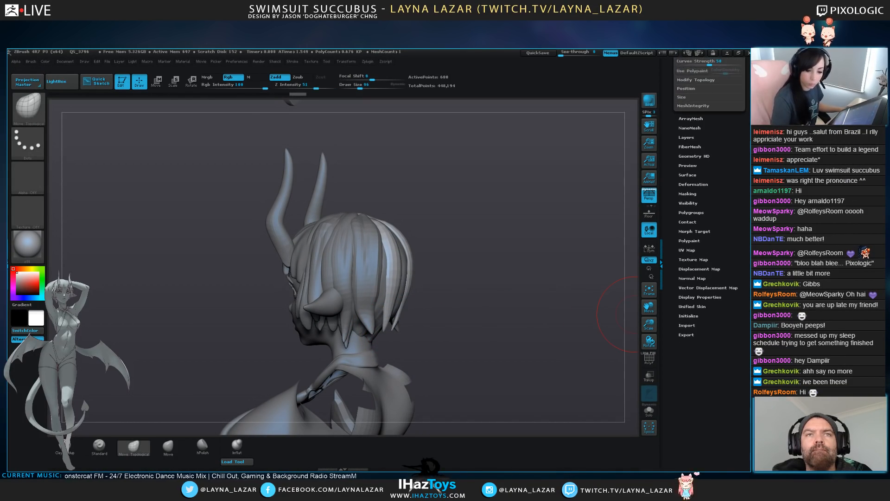
click(694, 184)
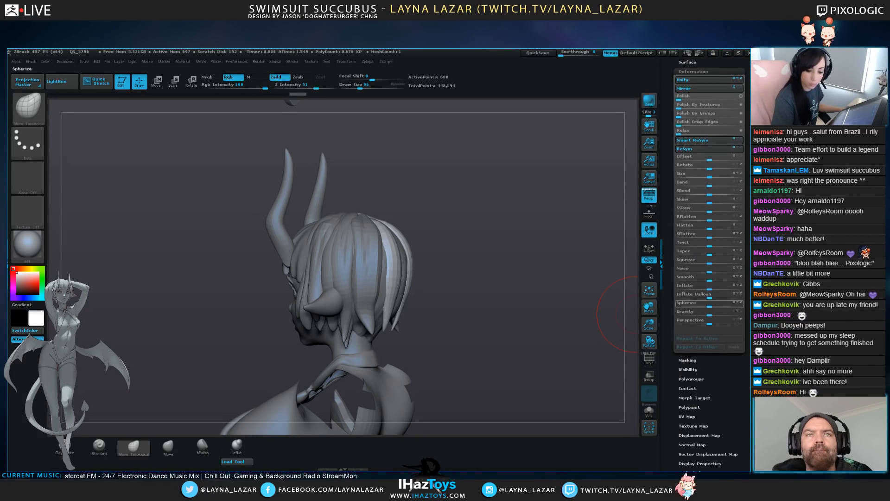
drag(710, 290, 715, 289)
Adjust the Smooth brush's intensity and smooth the inflated strands from behind
drag(557, 306, 464, 310)
shift+click(317, 87)
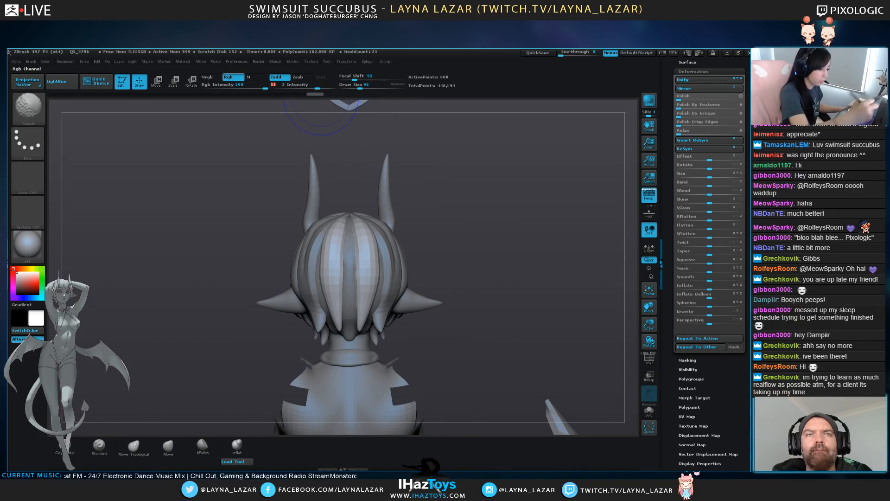
mouse_move(369, 236)
shift+mouse_down()
mouse_move(364, 317)
mouse_move(367, 303)
shift+mouse_up()
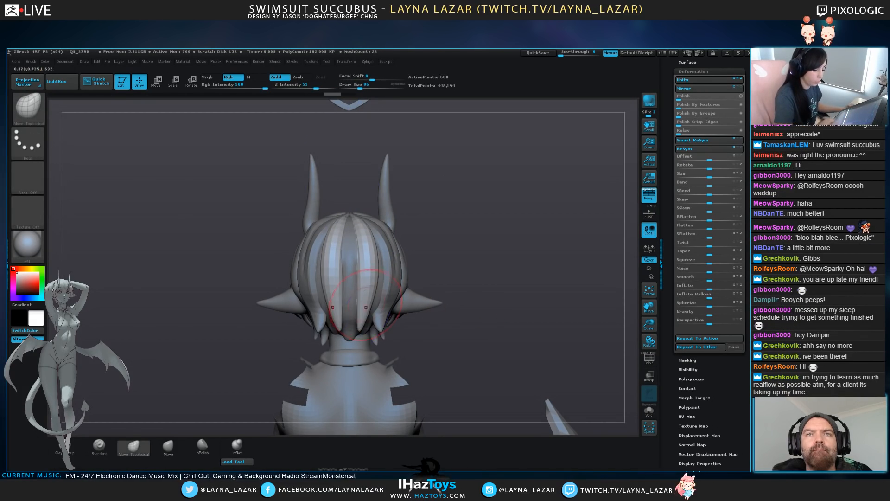
Switch to the Standard brush and subdivide the extracted strands once
click(100, 447)
alt+drag(564, 185, 564, 191)
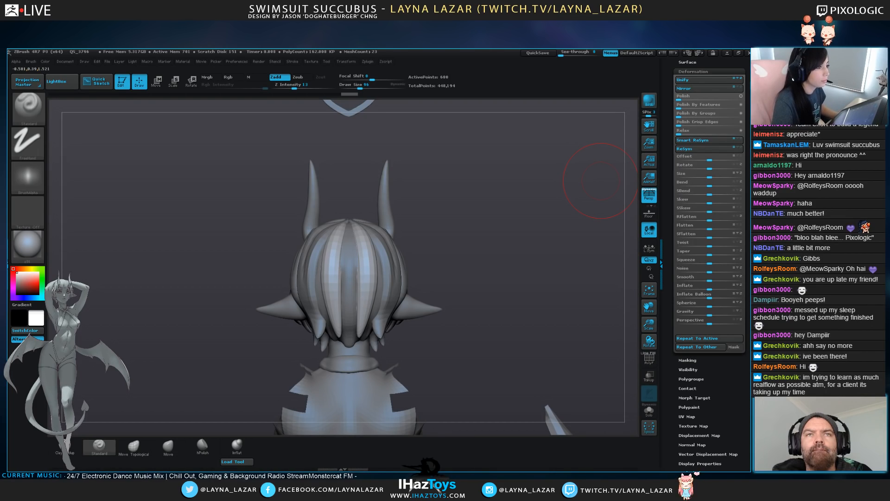
drag(747, 185, 747, 397)
click(691, 247)
Sculpt long strokes down the extracted strands with a smaller Standard brush
drag(552, 194, 550, 274)
key(bracketleft)
key(bracketleft)
drag(348, 259, 343, 295)
drag(457, 339, 452, 269)
drag(342, 288, 343, 359)
drag(457, 320, 505, 319)
drag(454, 271, 377, 290)
Select the base back hair and sculpt lengthwise strokes down to the nape with the Standard brush
alt+click(367, 293)
mouse_move(457, 297)
mouse_down()
mouse_move(427, 295)
mouse_move(460, 330)
mouse_move(459, 284)
mouse_up()
drag(358, 238, 351, 329)
drag(457, 316, 492, 301)
drag(338, 250, 324, 340)
mouse_move(473, 297)
shift+mouse_down()
mouse_move(450, 304)
mouse_move(478, 332)
mouse_move(478, 311)
shift+mouse_up()
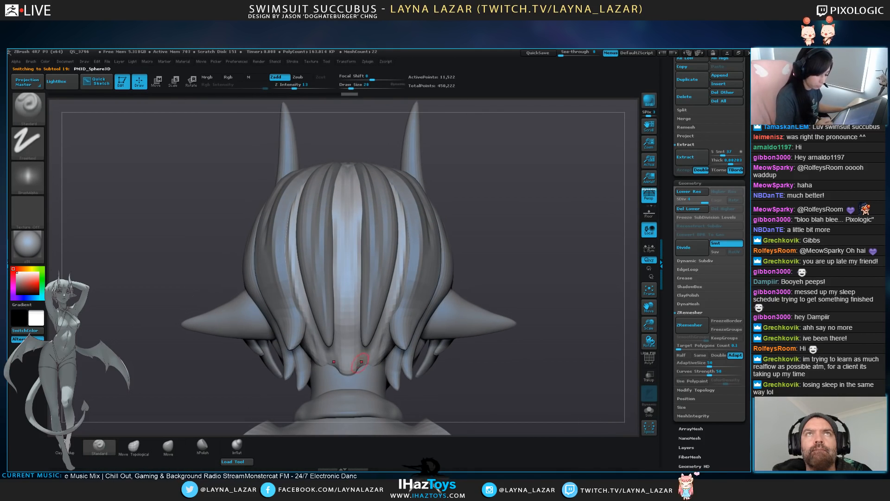
drag(368, 140, 419, 336)
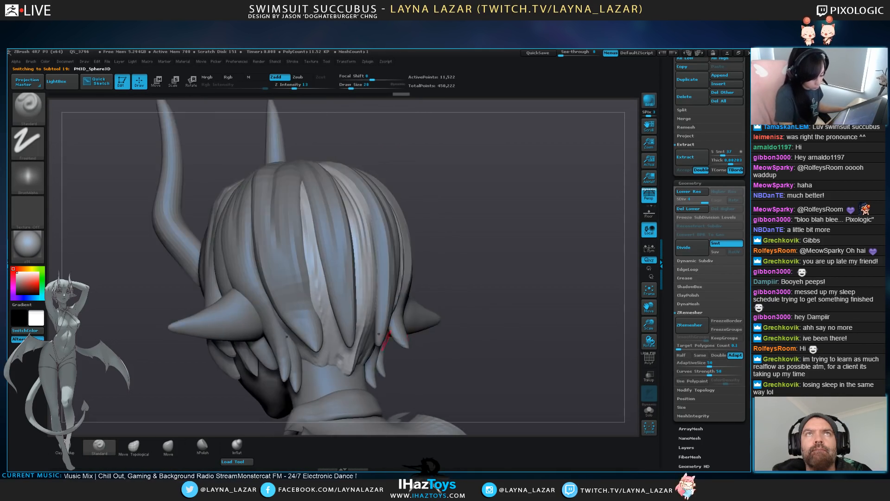
drag(322, 306, 317, 368)
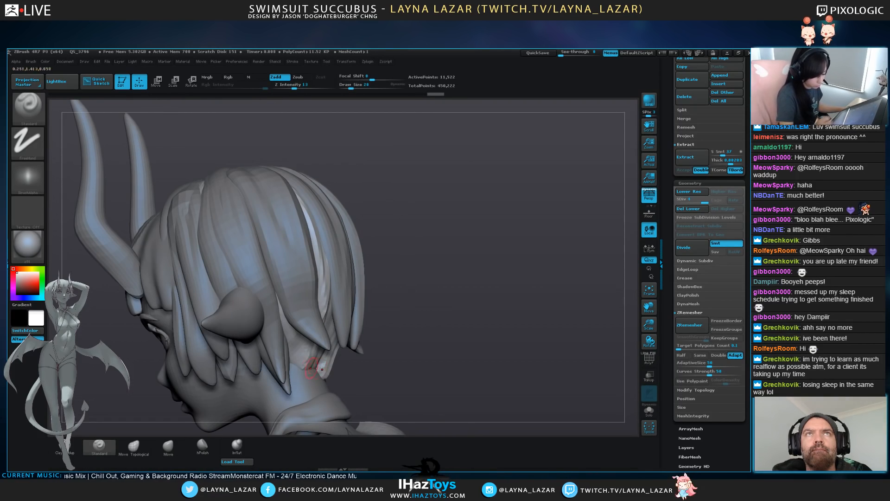
drag(408, 259, 418, 222)
alt+drag(417, 297, 408, 204)
drag(394, 279, 435, 339)
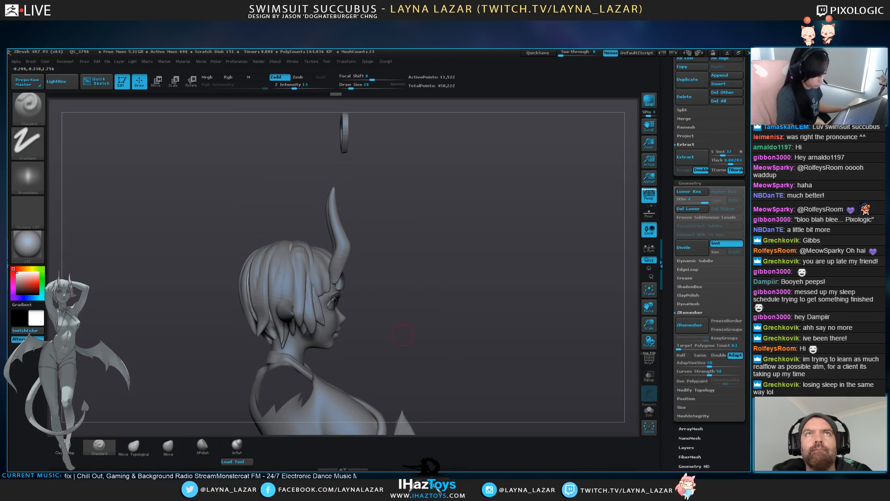
Select the outer back strands and reshape their volume with an enlarged Move Topological brush
alt+click(264, 300)
click(133, 447)
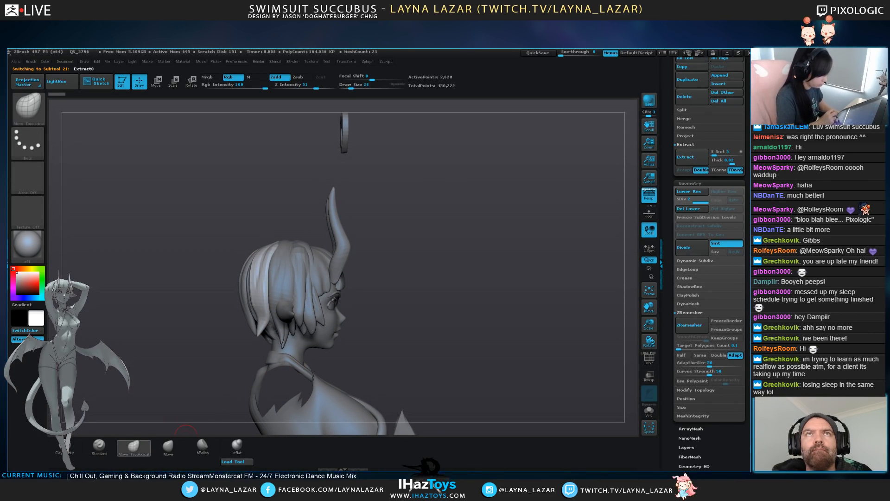
mouse_move(477, 313)
alt+mouse_down()
mouse_move(497, 283)
mouse_move(466, 284)
alt+mouse_up()
key(bracketright)
key(bracketright)
key(bracketright)
key(bracketright)
drag(275, 304, 276, 294)
mouse_move(199, 303)
mouse_down()
mouse_move(250, 313)
mouse_move(273, 297)
mouse_up()
mouse_move(343, 255)
alt+mouse_down()
mouse_move(432, 294)
mouse_move(436, 385)
alt+mouse_up()
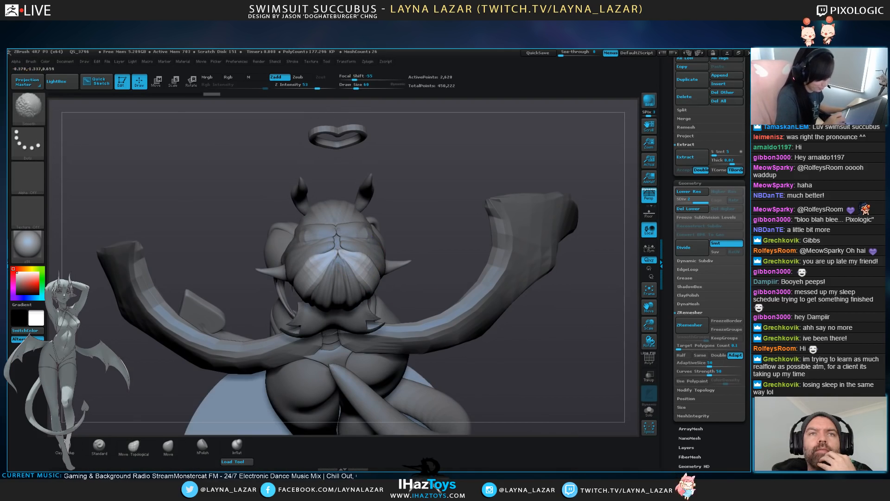
Select the newly extracted strands and adjust their upper ends below the crown
drag(436, 325, 436, 357)
alt+click(344, 262)
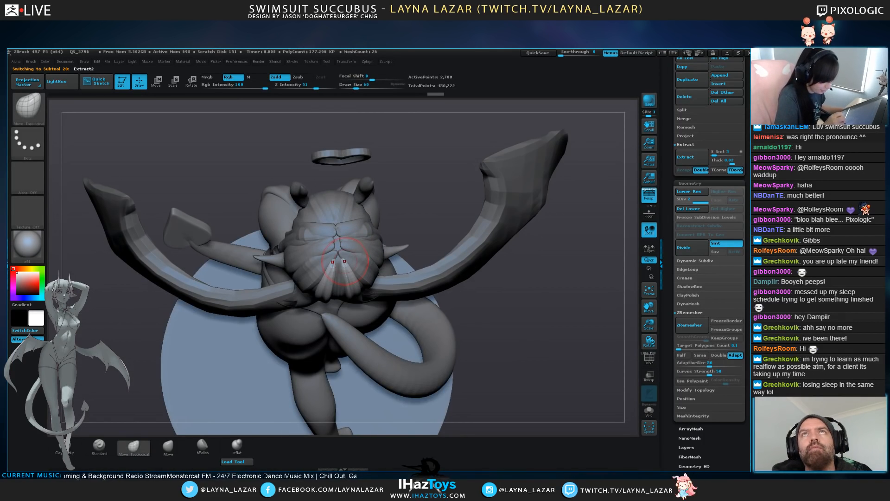
drag(419, 194, 338, 266)
mouse_move(260, 258)
mouse_down()
mouse_move(338, 260)
mouse_move(328, 263)
mouse_up()
drag(333, 261, 340, 256)
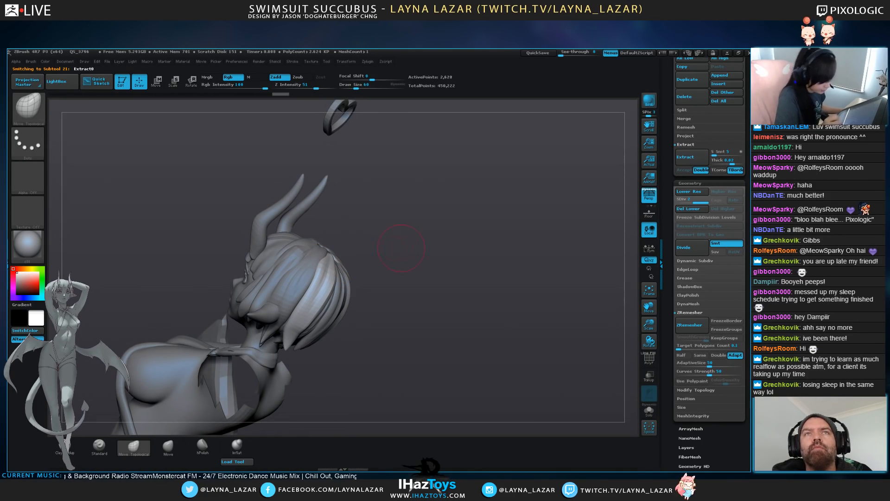
Nudge the outer back strands near the crown and side with Move Topological
mouse_move(408, 243)
mouse_down()
mouse_move(434, 278)
mouse_move(458, 281)
mouse_move(478, 336)
mouse_up()
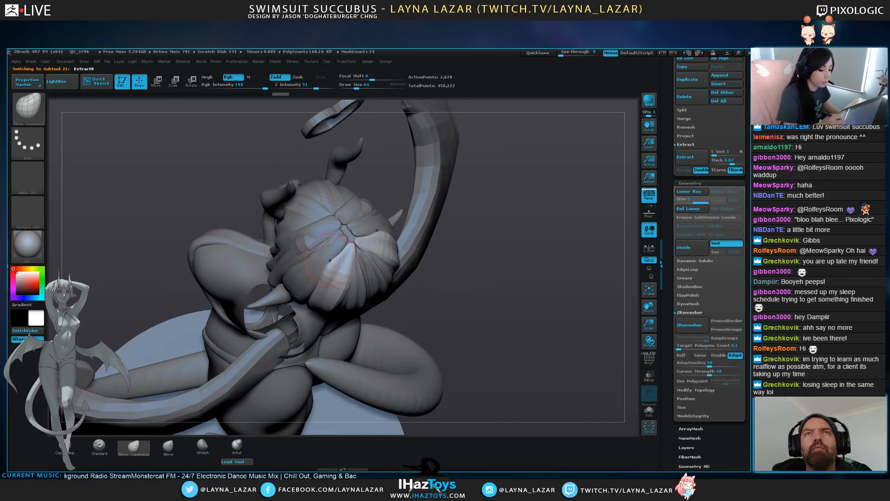
drag(351, 284, 355, 287)
mouse_move(491, 320)
mouse_down()
mouse_move(475, 264)
mouse_move(455, 283)
mouse_move(502, 284)
mouse_up()
drag(393, 264, 396, 271)
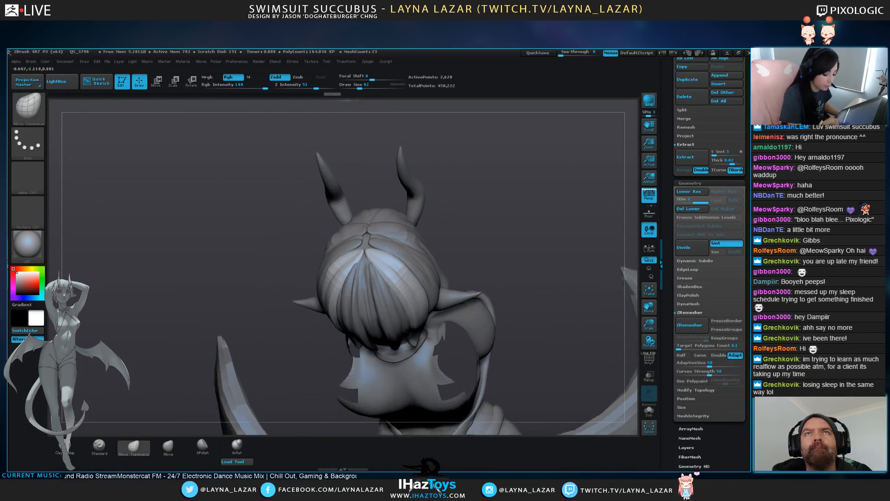
Select the hair pieces meeting at the crown and examine their join from above and from the side
drag(501, 260, 499, 320)
alt+click(365, 227)
drag(501, 278, 500, 324)
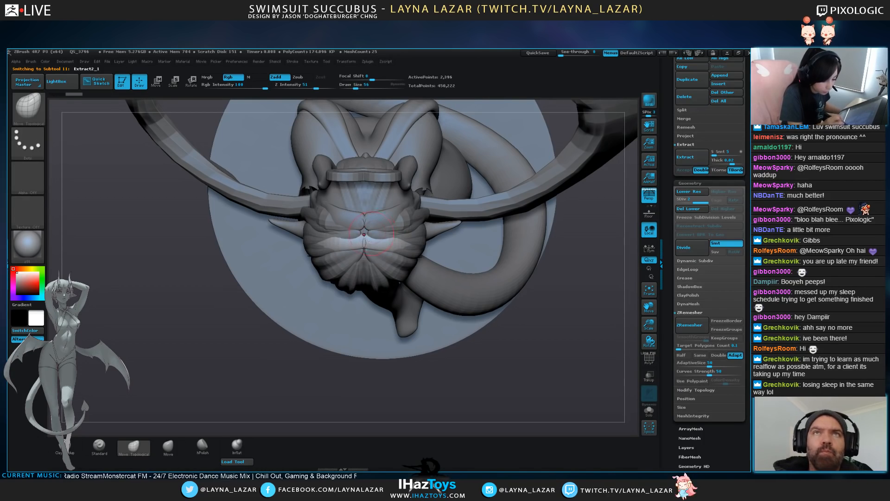
key(ctrl+z)
key(ctrl+shift+z)
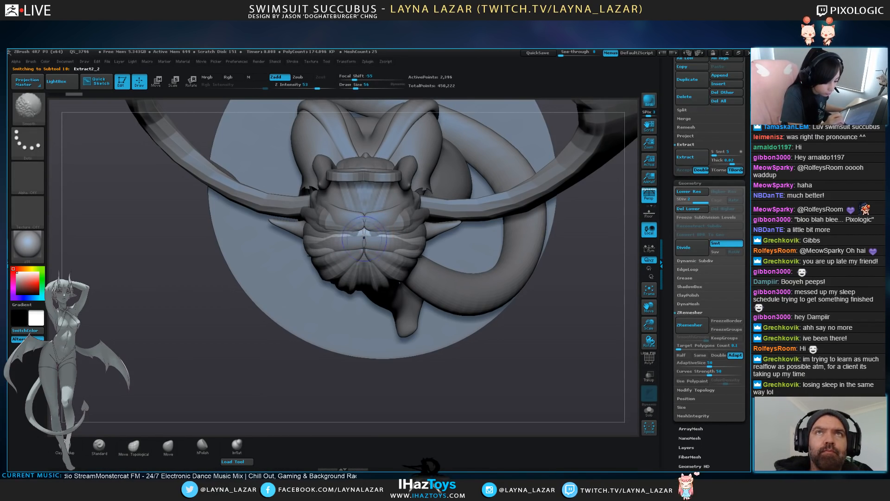
alt+click(365, 240)
drag(469, 345, 487, 277)
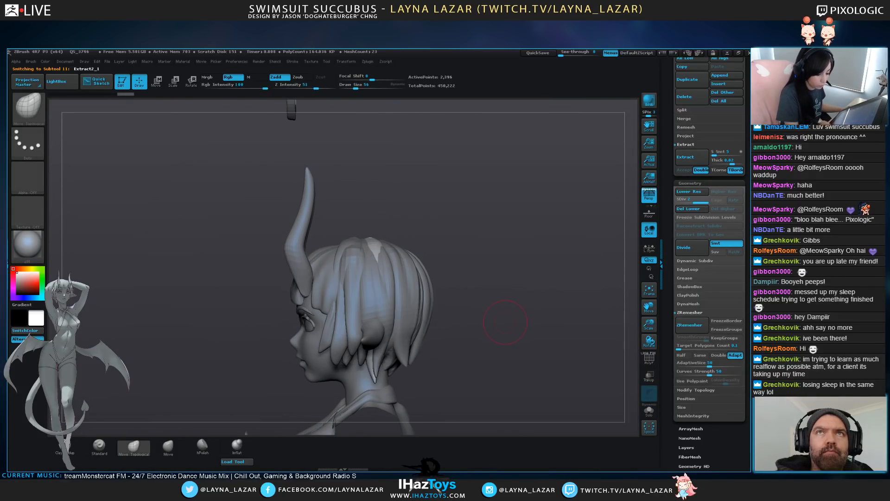
Select the body and nudge the lower face's profile with the Move Topological brush
ctrl+right_drag(487, 278, 453, 240)
drag(454, 240, 468, 248)
ctrl+right_drag(468, 248, 464, 334)
alt+click(363, 338)
mouse_move(323, 370)
alt+mouse_down()
mouse_move(334, 301)
mouse_move(339, 341)
alt+mouse_up()
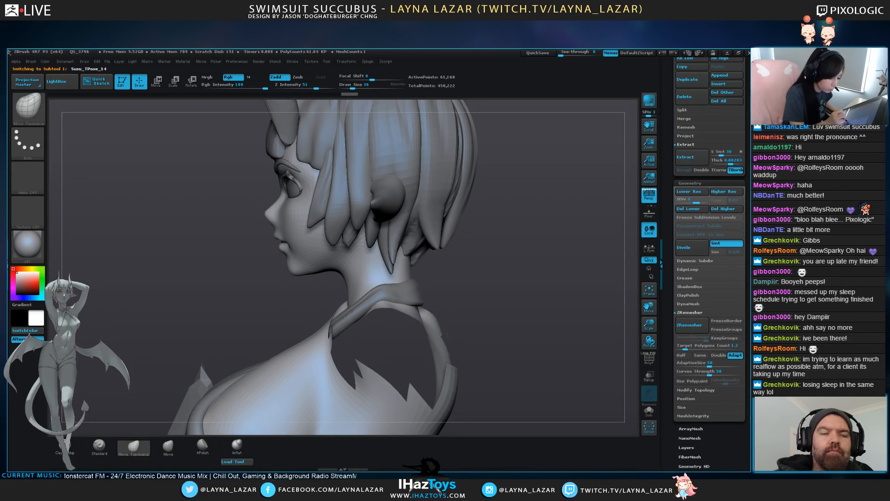
drag(281, 280, 280, 277)
key(bracketleft)
Refine the facial profile from several angles with a small Move Topological adjustment
mouse_move(222, 232)
alt+mouse_down()
mouse_move(227, 297)
mouse_move(236, 232)
mouse_move(258, 209)
alt+mouse_up()
drag(153, 259, 271, 269)
drag(185, 292, 288, 278)
drag(256, 223, 255, 220)
drag(371, 260, 288, 264)
drag(510, 259, 334, 255)
mouse_move(185, 209)
alt+mouse_down()
mouse_move(195, 260)
mouse_move(241, 297)
alt+mouse_up()
mouse_move(298, 246)
shift+mouse_down()
mouse_move(305, 266)
mouse_move(278, 254)
shift+mouse_up()
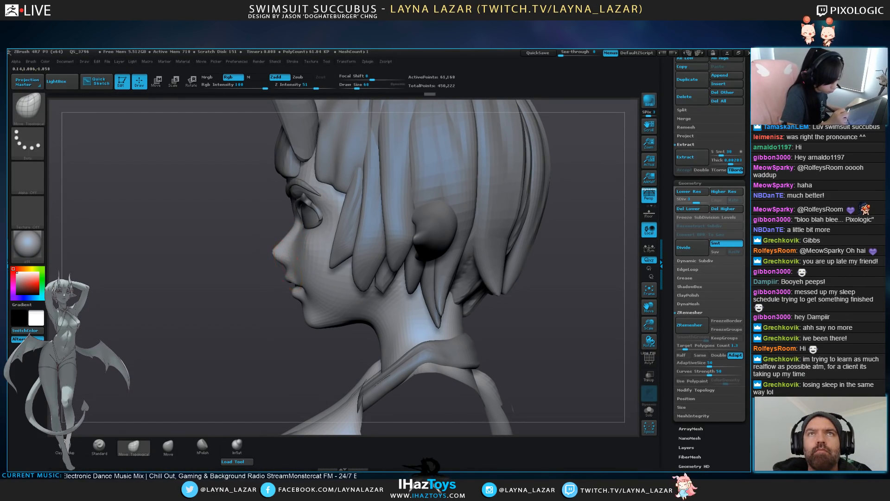
Adjust the brow, nose and underside of the jaw in the side profile
drag(300, 203, 302, 207)
drag(285, 239, 283, 242)
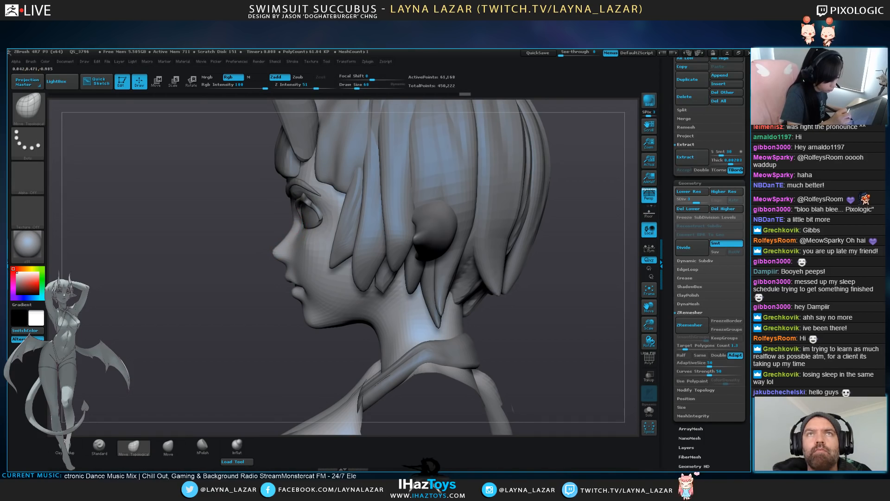
drag(291, 209, 294, 212)
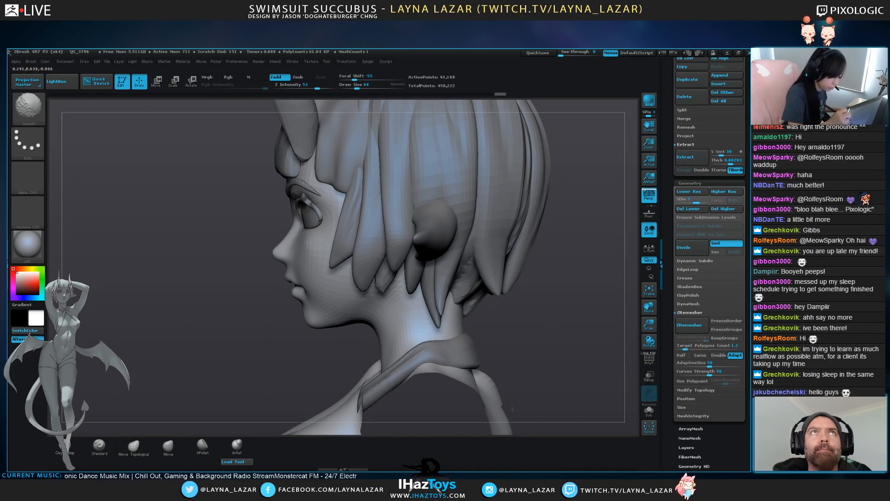
drag(362, 327, 366, 330)
mouse_move(185, 325)
alt+mouse_down()
mouse_move(179, 260)
mouse_move(287, 260)
mouse_move(171, 260)
alt+mouse_up()
drag(469, 304, 605, 239)
drag(514, 300, 502, 299)
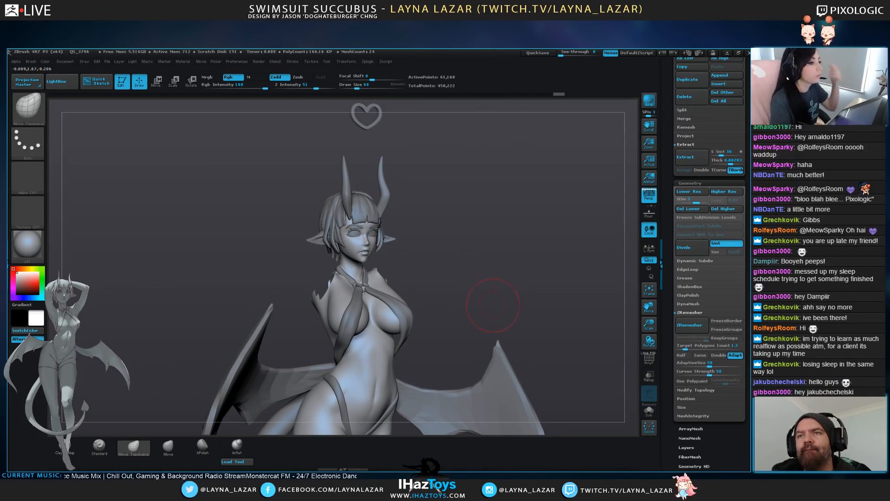
Select the swimsuit's neck strap and move it closer to the side of the neck
mouse_move(506, 284)
mouse_down()
mouse_move(408, 283)
mouse_move(487, 315)
mouse_up()
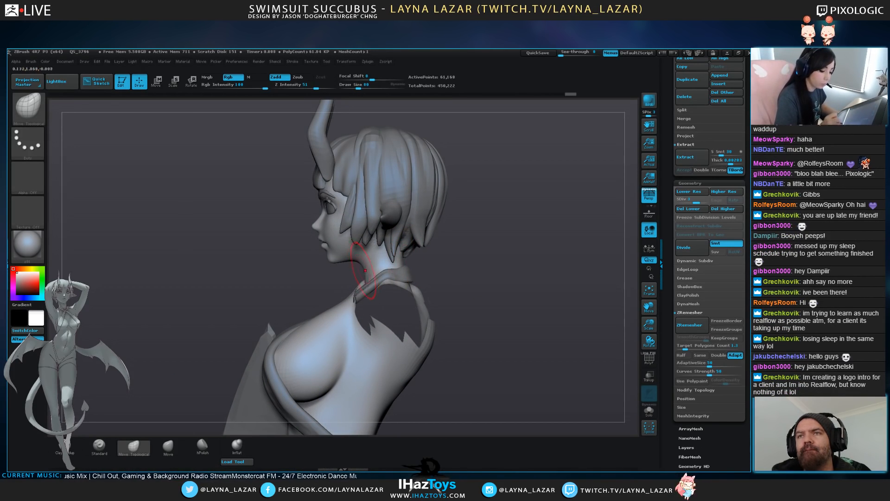
drag(260, 279, 330, 281)
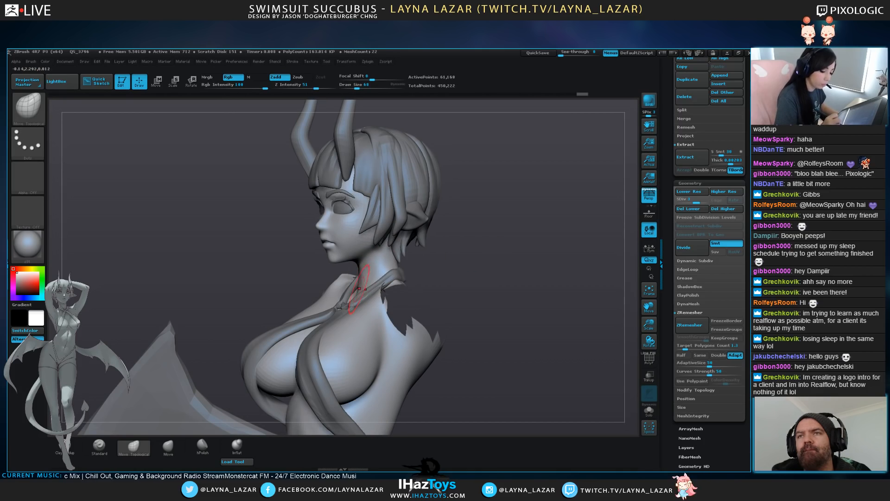
drag(501, 285, 426, 284)
alt+click(389, 277)
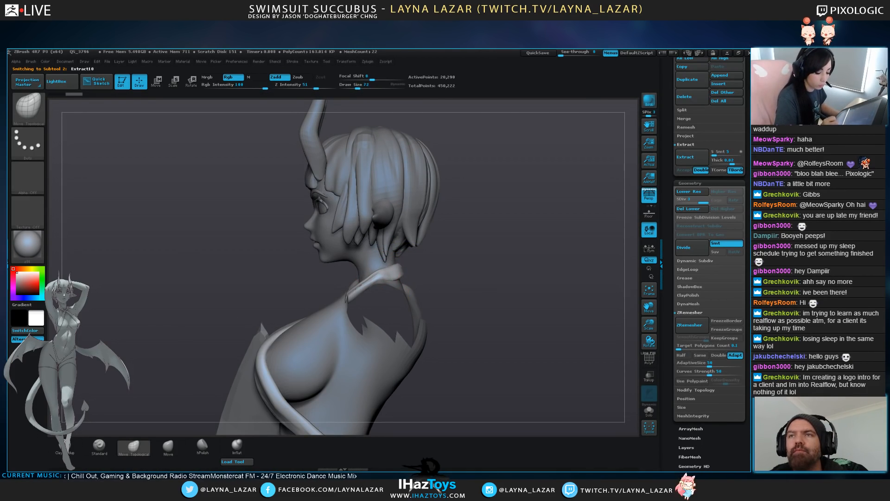
key(bracketleft)
drag(392, 281, 380, 280)
drag(496, 283, 429, 282)
key(bracketright)
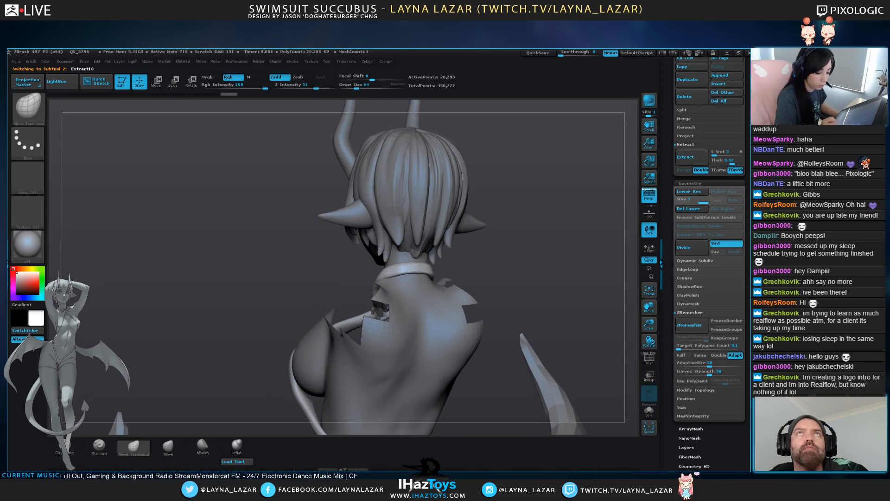
Smooth the strap behind the neck and fit it to the nape with a smaller Move Topological brush
drag(510, 274, 450, 266)
drag(515, 278, 557, 279)
shift+drag(417, 268, 418, 281)
mouse_move(515, 279)
mouse_down()
mouse_move(552, 278)
mouse_move(457, 276)
mouse_up()
shift+drag(430, 274, 466, 276)
mouse_move(533, 279)
mouse_down()
mouse_move(508, 284)
mouse_move(477, 315)
mouse_up()
key(bracketleft)
drag(447, 275, 449, 282)
drag(548, 195, 607, 170)
alt+drag(547, 260, 547, 195)
drag(533, 232, 598, 232)
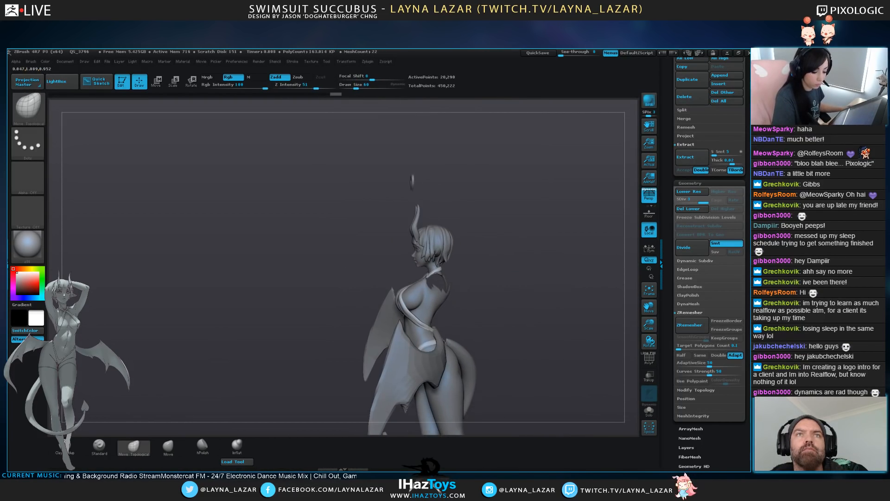
Select the head mesh and slightly lower the centre of the upper lip with a smaller Move Topological brush
alt+drag(547, 204, 547, 278)
alt+drag(547, 241, 549, 269)
alt+click(433, 259)
drag(547, 232, 552, 297)
drag(585, 352, 585, 391)
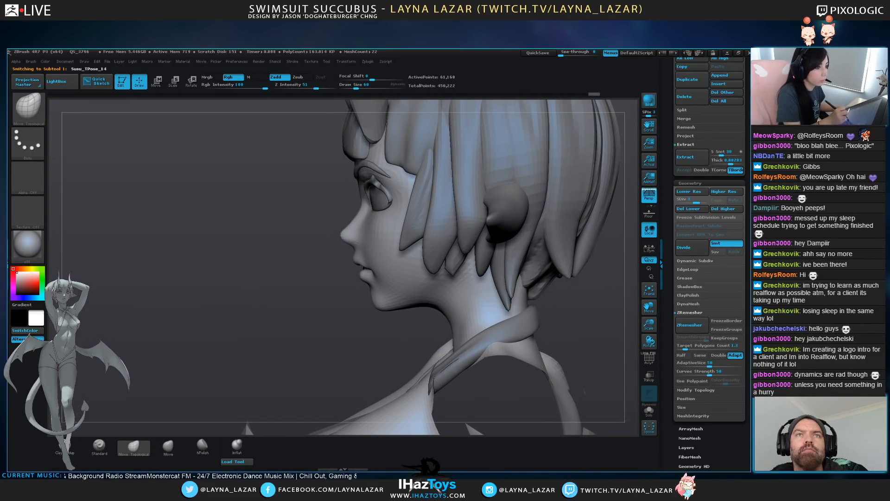
drag(211, 332, 220, 325)
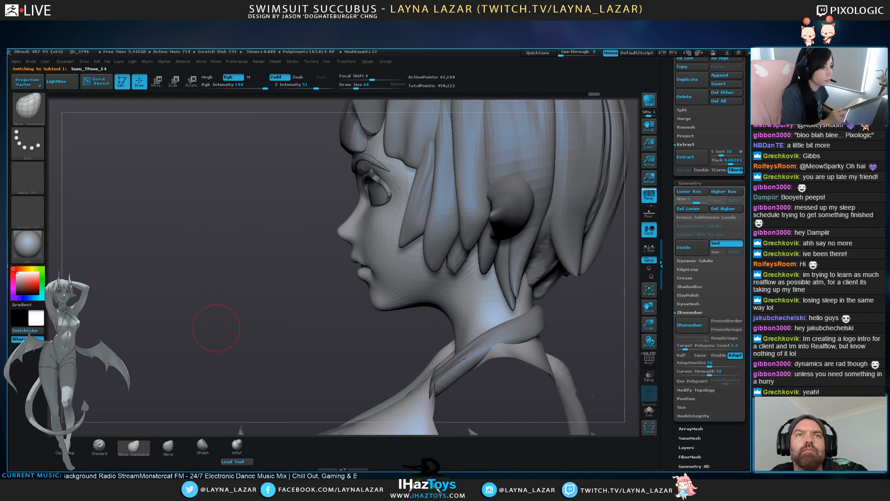
drag(234, 312, 252, 310)
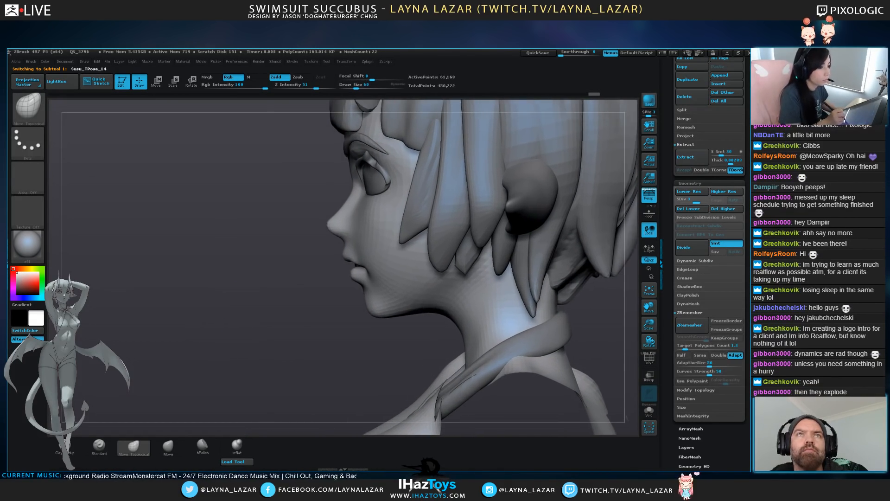
drag(341, 292, 366, 288)
mouse_move(468, 282)
mouse_down()
mouse_move(398, 288)
mouse_move(390, 306)
mouse_move(366, 296)
mouse_up()
key(bracketleft)
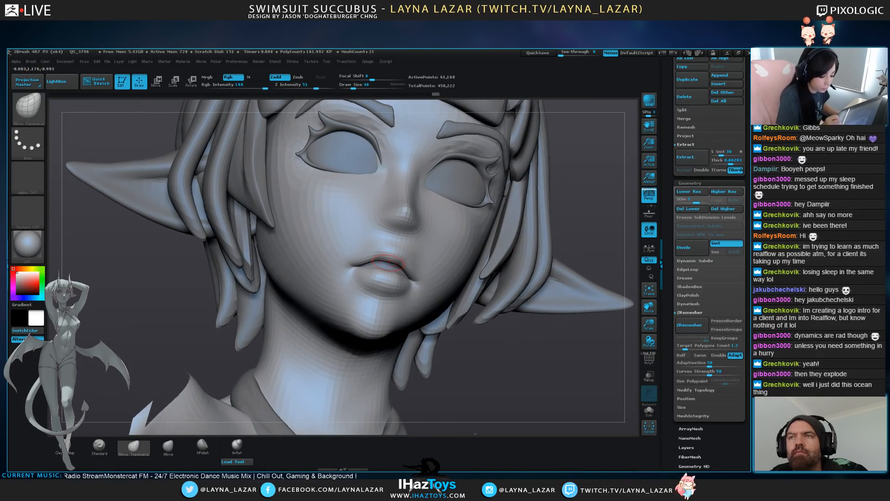
drag(390, 260, 390, 264)
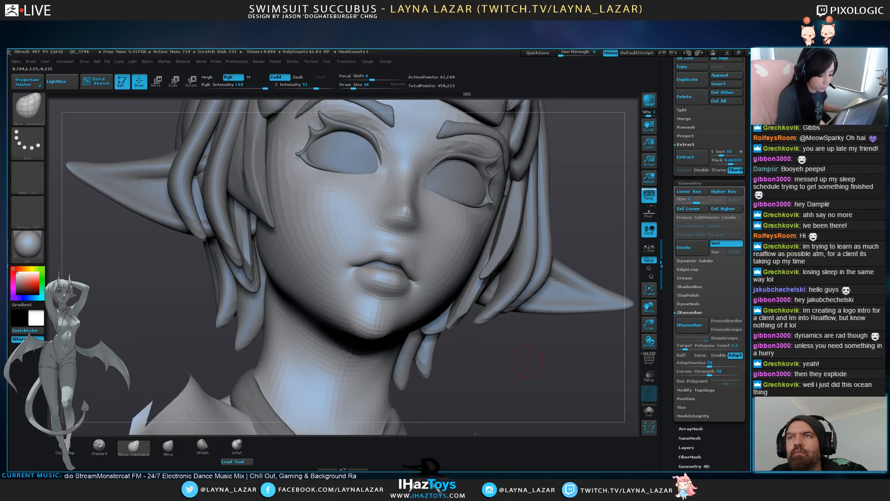
Smooth the cheek and jaw surface just in front of the side hair strands
alt+drag(580, 223, 571, 139)
mouse_move(473, 205)
mouse_down()
mouse_move(478, 228)
mouse_move(547, 239)
mouse_move(452, 238)
mouse_move(468, 237)
mouse_up()
mouse_move(510, 208)
alt+mouse_down()
mouse_move(515, 283)
mouse_move(547, 278)
alt+mouse_up()
shift+drag(416, 254, 423, 269)
mouse_move(552, 260)
alt+mouse_down()
mouse_move(519, 271)
mouse_move(517, 311)
alt+mouse_up()
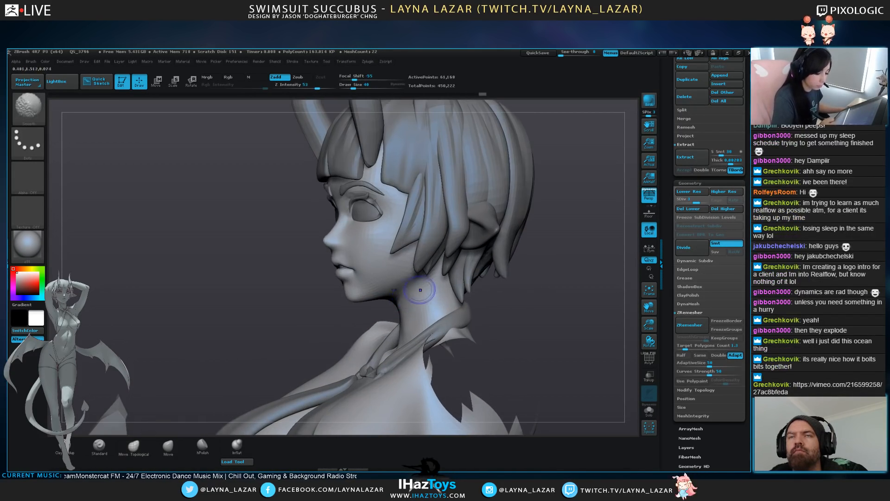
shift+drag(392, 261, 390, 258)
shift+drag(575, 278, 538, 278)
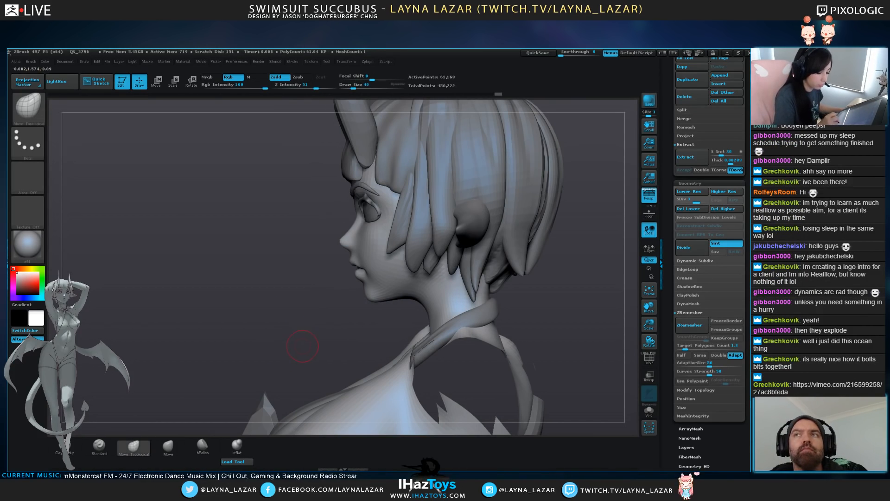
Select the eyelashes, then the eyebrows, and inspect them from the side and three-quarter views
alt+click(378, 212)
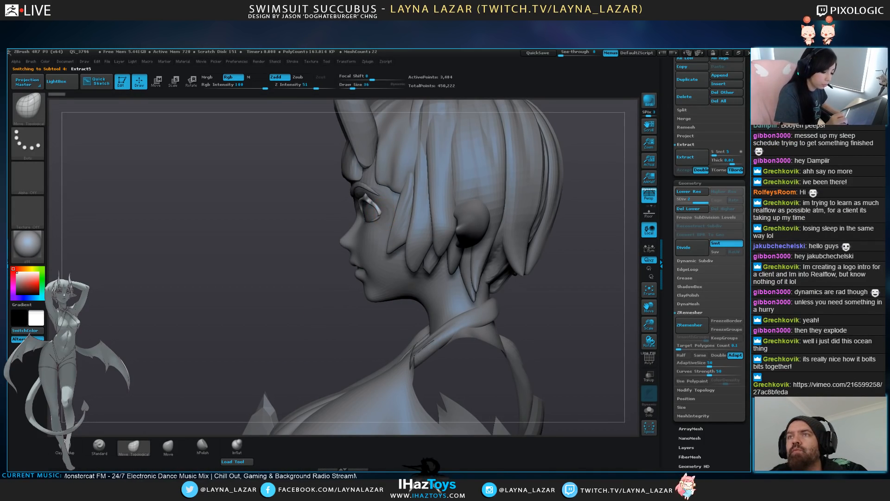
drag(242, 241, 334, 236)
drag(208, 269, 269, 266)
alt+click(375, 186)
drag(473, 185, 399, 184)
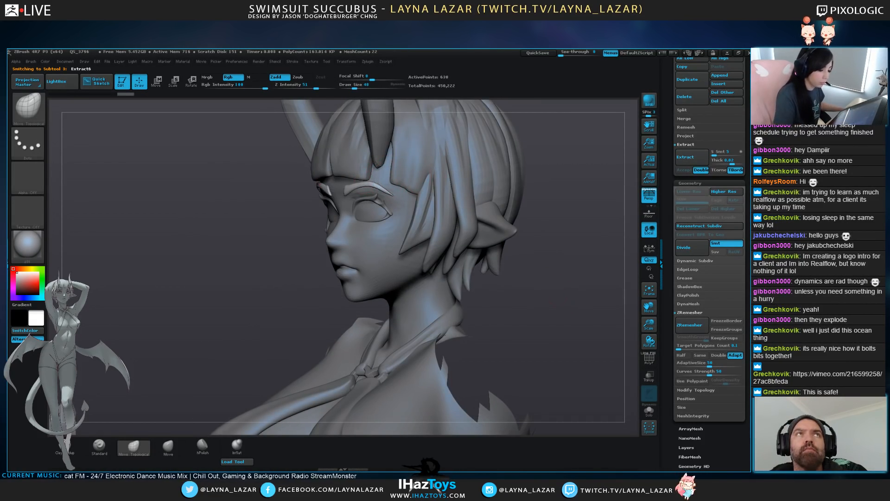
drag(558, 297, 536, 294)
Select the front bangs and refine their strands with a small Standard brush, smoothing the surface beside the horn
alt+click(349, 145)
alt+drag(232, 176, 204, 223)
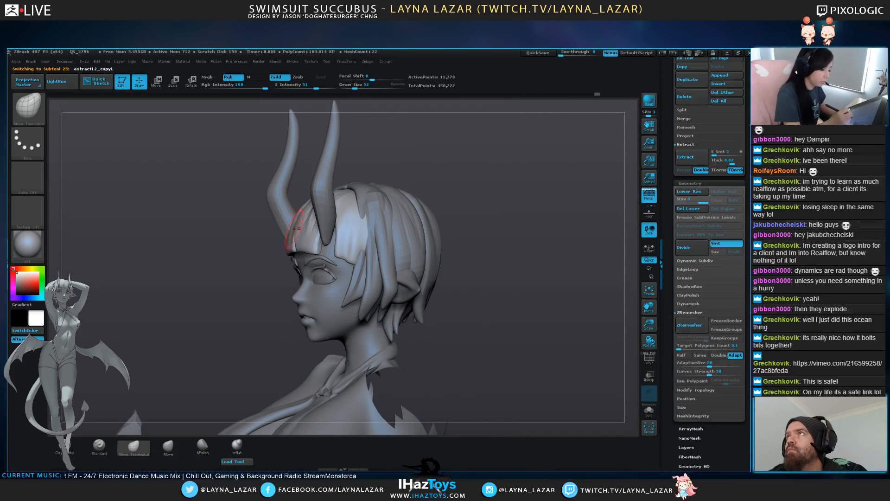
key(bracketright)
key(bracketright)
drag(480, 200, 353, 223)
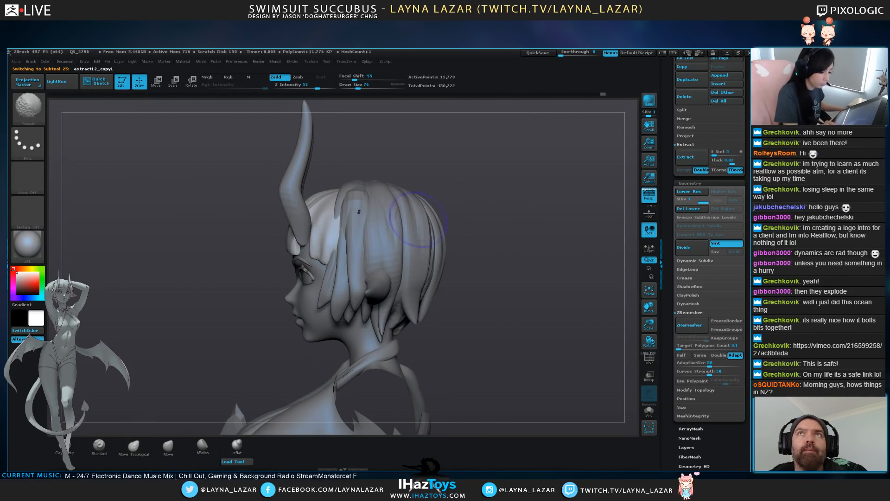
click(99, 447)
drag(199, 241, 288, 228)
key(bracketleft)
key(bracketleft)
key(bracketleft)
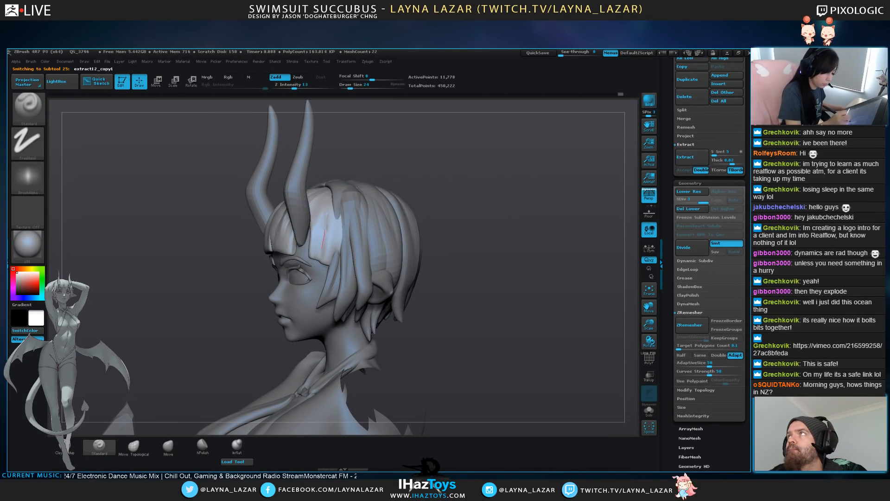
mouse_move(513, 361)
alt+mouse_down()
mouse_move(510, 279)
mouse_move(528, 297)
mouse_move(561, 295)
mouse_move(536, 367)
alt+mouse_up()
shift+drag(290, 221, 292, 236)
shift+drag(304, 197, 301, 216)
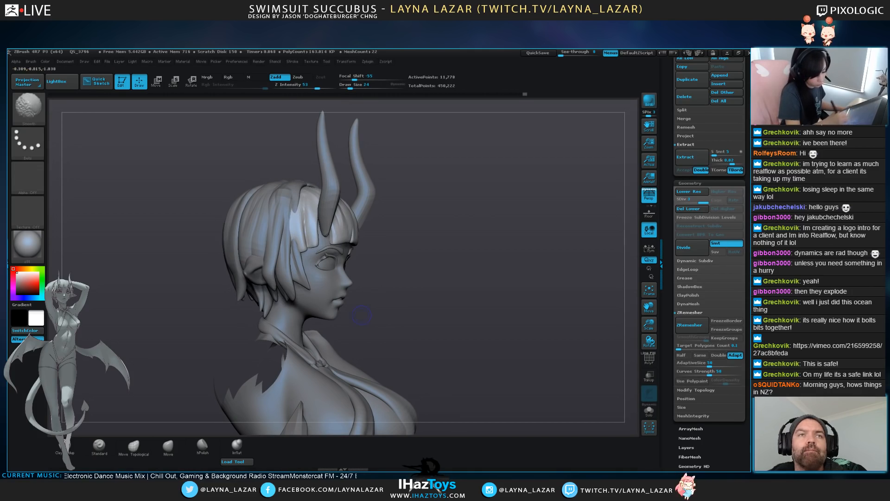
Reshape the bangs' outer edges beside the temples and their crown with the Move Topological brush
click(134, 446)
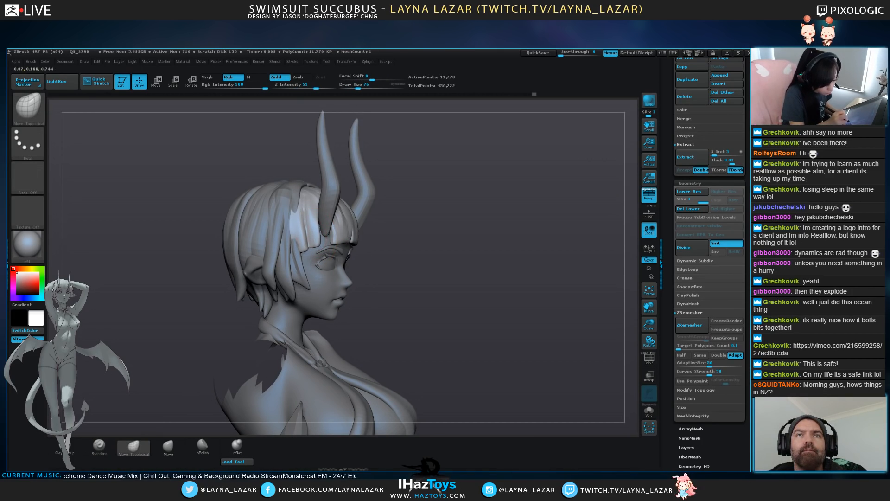
key([)
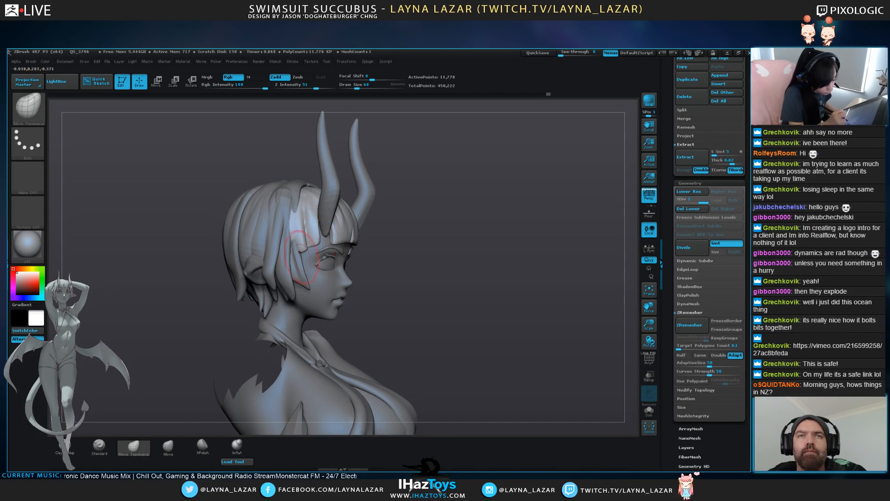
drag(533, 278, 432, 278)
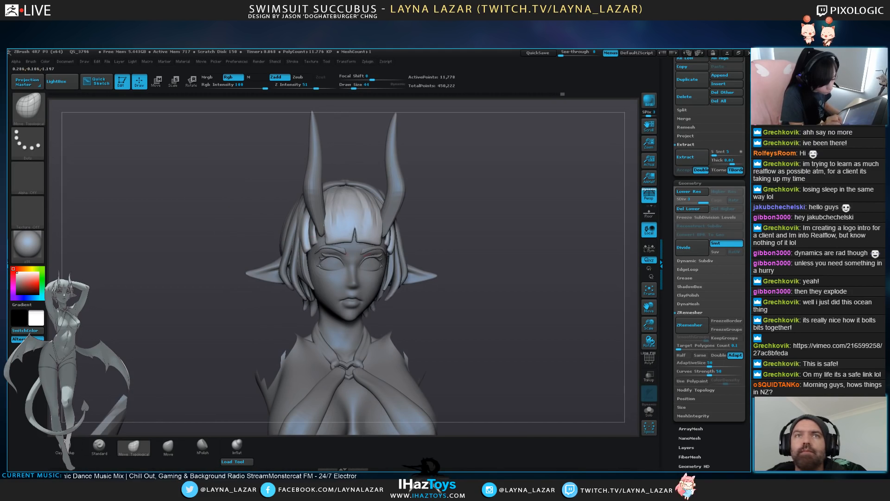
drag(311, 249, 307, 251)
key(])
drag(394, 240, 398, 240)
drag(464, 237, 380, 228)
alt+drag(530, 326, 468, 320)
drag(363, 203, 365, 207)
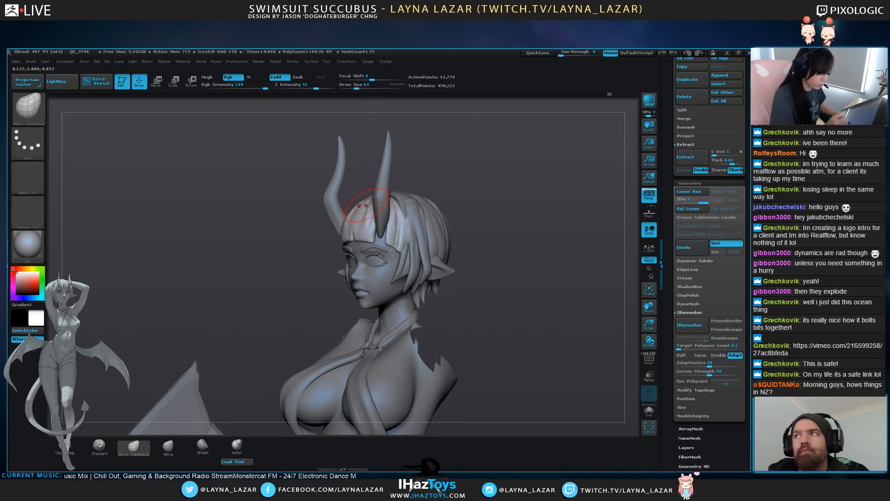
Select the side hair strands framing the face and adjust their roots and their lengths beside the cheek
mouse_move(492, 259)
mouse_down()
mouse_move(454, 260)
mouse_move(542, 250)
mouse_move(571, 260)
mouse_up()
alt+click(400, 196)
drag(397, 193, 399, 189)
mouse_move(538, 251)
mouse_down()
mouse_move(464, 236)
mouse_move(556, 274)
mouse_up()
drag(350, 261, 347, 263)
mouse_move(491, 260)
mouse_down()
mouse_move(533, 255)
mouse_move(524, 265)
mouse_up()
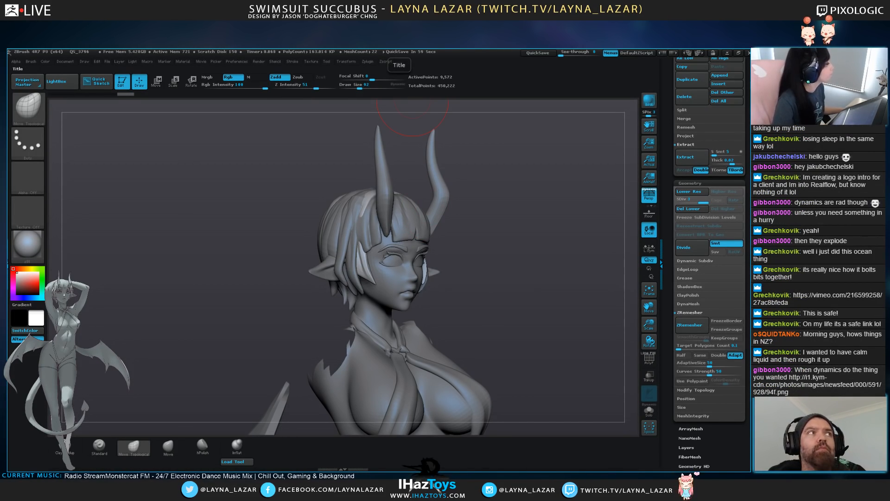
Select the horns, apply ClayPolish to them and clear the resulting mask
drag(524, 172, 343, 186)
alt+click(396, 195)
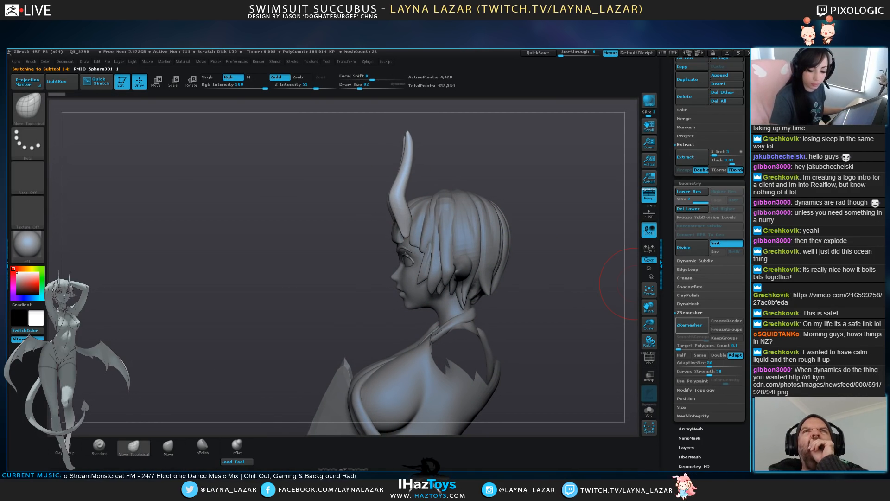
click(689, 295)
click(689, 312)
ctrl+drag(556, 167, 563, 197)
Adjust the lower part of the horns near the hairline with a smaller Move Topological brush
mouse_move(320, 260)
mouse_down()
mouse_move(300, 309)
mouse_move(312, 361)
mouse_move(371, 343)
mouse_move(399, 320)
mouse_up()
key(bracketleft)
drag(401, 281, 398, 277)
drag(287, 278, 250, 260)
key(bracketleft)
drag(405, 258, 405, 274)
drag(288, 269, 232, 285)
Make the other parts transparent and move the horns slightly back into the hair with the transpose line
click(649, 376)
shift+drag(297, 278, 279, 264)
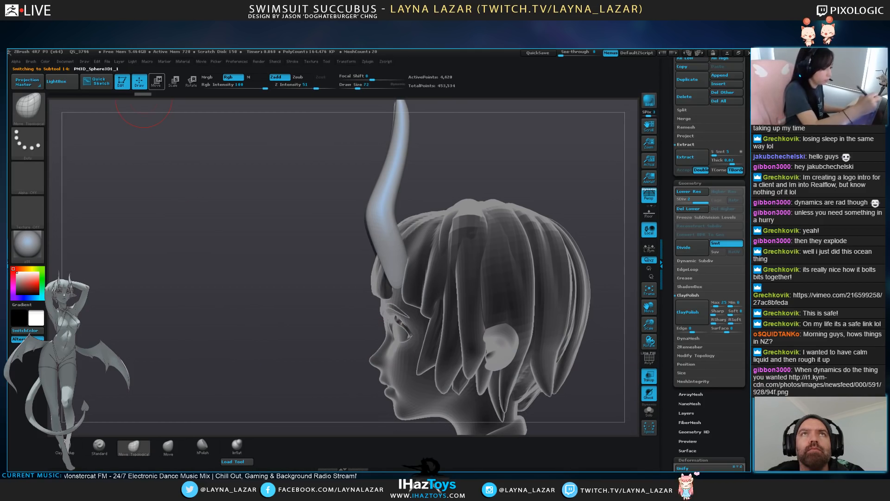
click(158, 83)
shift+drag(392, 262, 512, 263)
drag(443, 263, 449, 262)
key(q)
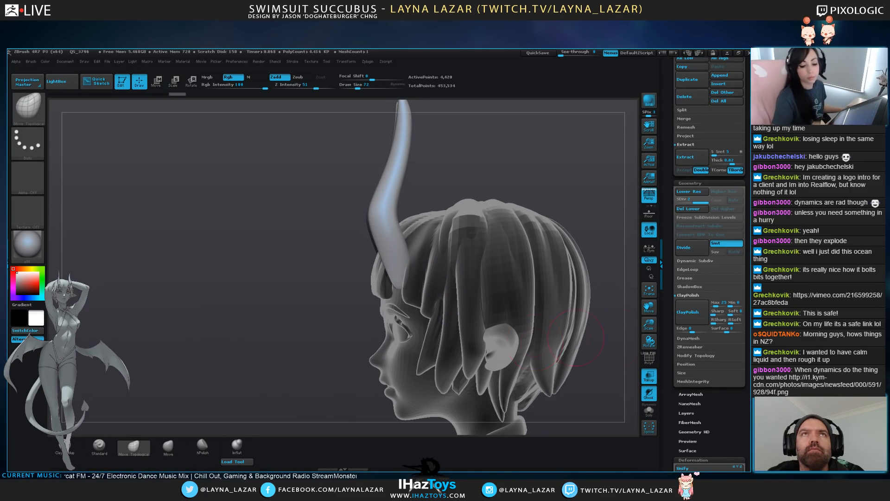
Turn off transparency, isolate the horns and flatten the inner faces of their bases with the hPolish brush
click(650, 376)
click(650, 411)
drag(569, 366, 412, 362)
click(202, 447)
alt+drag(474, 287, 476, 331)
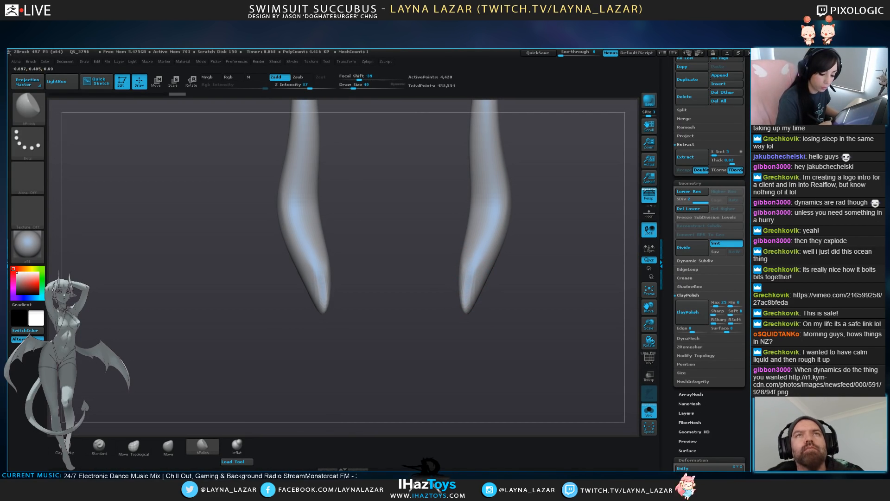
drag(467, 281, 469, 304)
drag(395, 285, 468, 280)
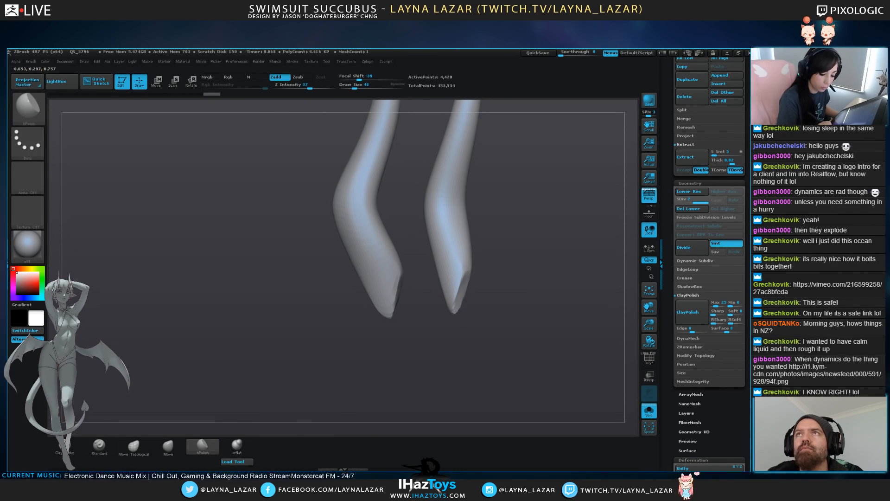
Polish and smooth the tapered horn bases from several angles, then show the whole figure again
drag(548, 297, 496, 296)
right_drag(324, 285, 314, 282)
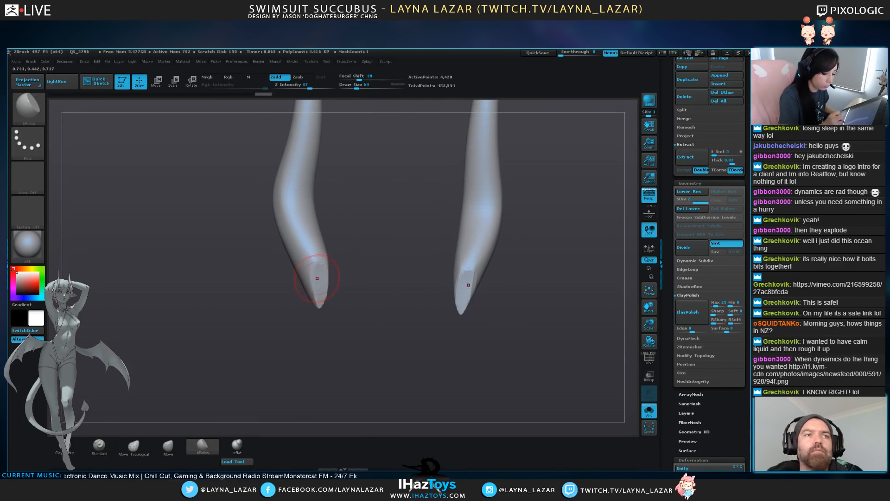
drag(319, 290, 315, 305)
drag(371, 297, 438, 295)
shift+drag(323, 293, 327, 305)
drag(524, 297, 459, 296)
shift+drag(314, 258, 317, 278)
drag(524, 297, 417, 296)
mouse_move(329, 267)
shift+mouse_down()
mouse_move(321, 299)
mouse_move(319, 290)
shift+mouse_up()
click(650, 411)
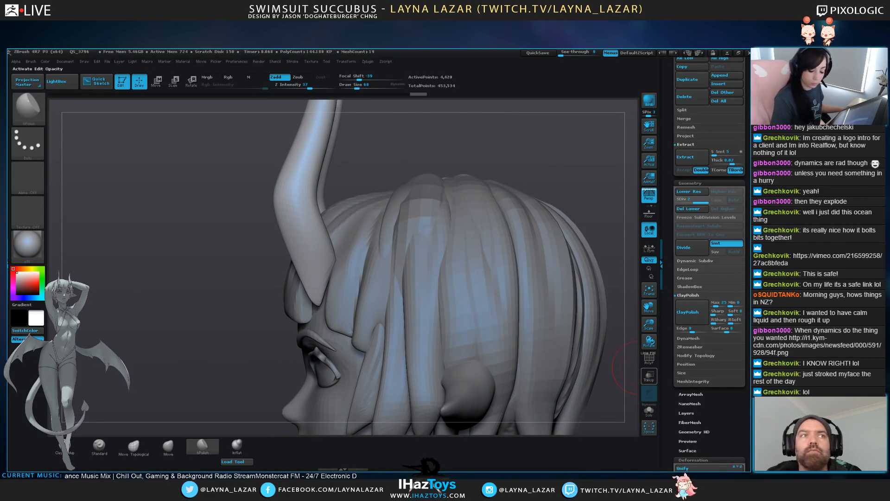
Turn on transparency, subdivide the horns once and lasso-mask them around the base
click(649, 376)
mouse_move(199, 297)
alt+mouse_down()
mouse_move(197, 281)
mouse_move(205, 301)
alt+mouse_up()
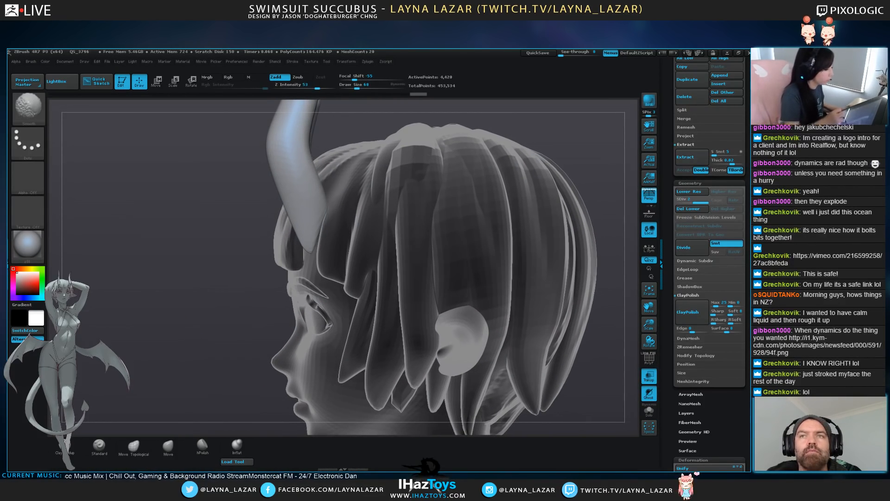
ctrl+click(35, 148)
ctrl+click(141, 170)
mouse_move(227, 394)
ctrl+mouse_down()
mouse_move(381, 297)
mouse_move(358, 149)
mouse_move(277, 304)
mouse_move(201, 323)
ctrl+mouse_up()
key(ctrl+d)
ctrl+drag(577, 402, 356, 164)
mouse_move(350, 122)
ctrl+mouse_down()
mouse_move(312, 123)
mouse_move(251, 288)
ctrl+mouse_up()
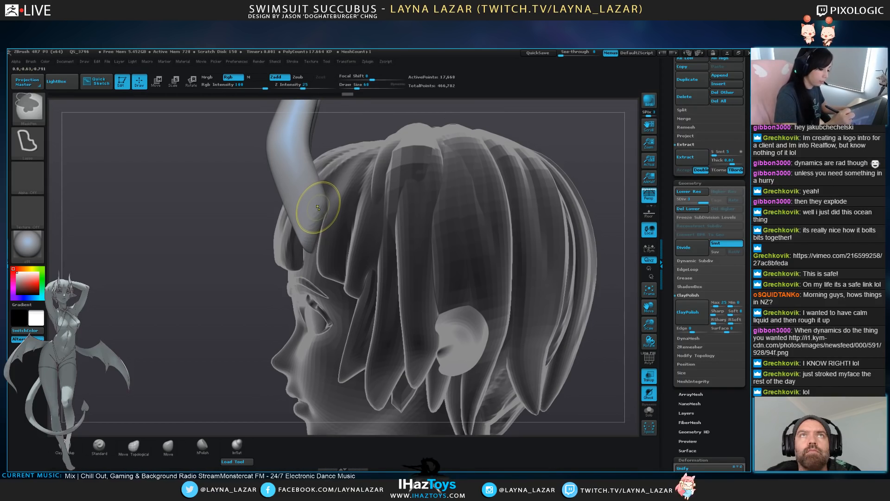
Reposition the horn bases with the Move transpose line, with transparency off and the head viewed from below
key(w)
mouse_move(314, 233)
mouse_down()
mouse_move(356, 276)
mouse_move(341, 254)
mouse_up()
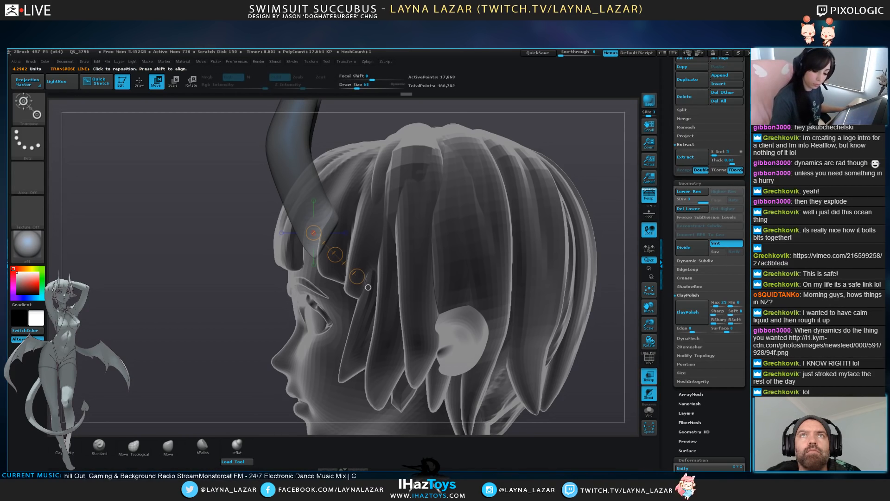
click(649, 376)
drag(566, 371, 619, 274)
drag(357, 276, 326, 293)
drag(314, 232, 318, 262)
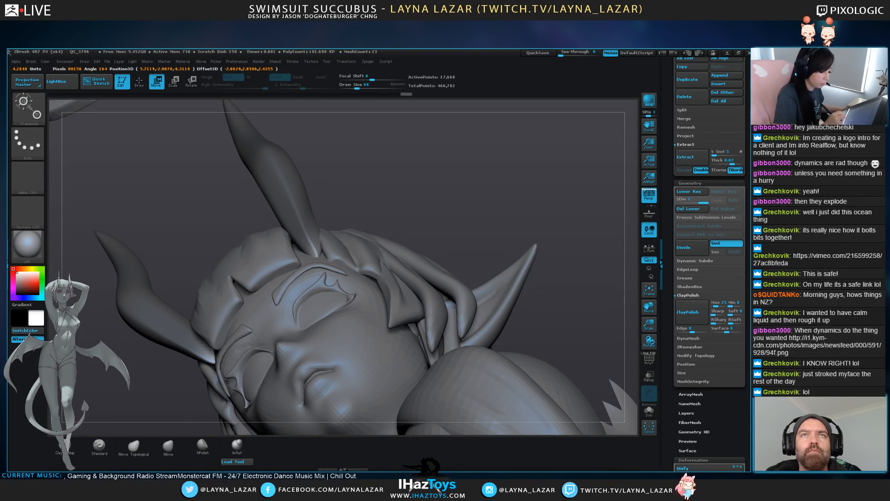
drag(557, 222, 559, 200)
key(r)
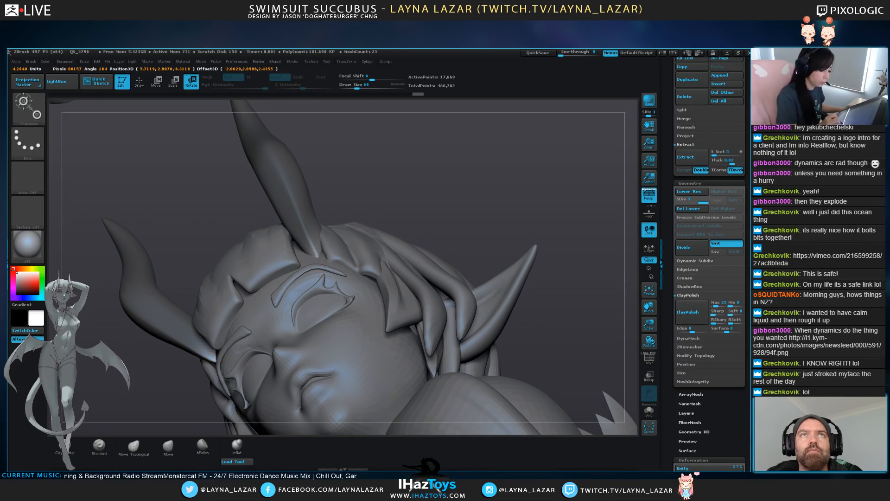
key(q)
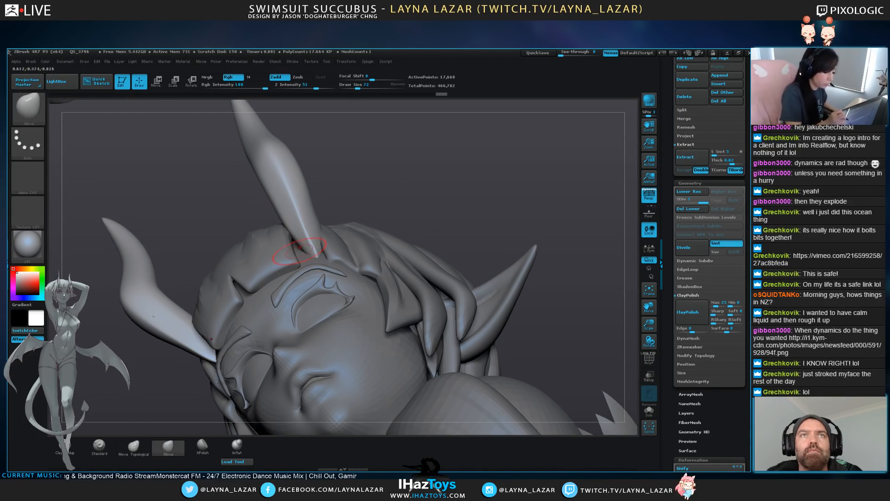
Pull the horn bases and shafts slightly sideways above the brow with a larger Move brush
key(bracketright)
drag(302, 245, 315, 237)
alt+right_drag(315, 259, 318, 327)
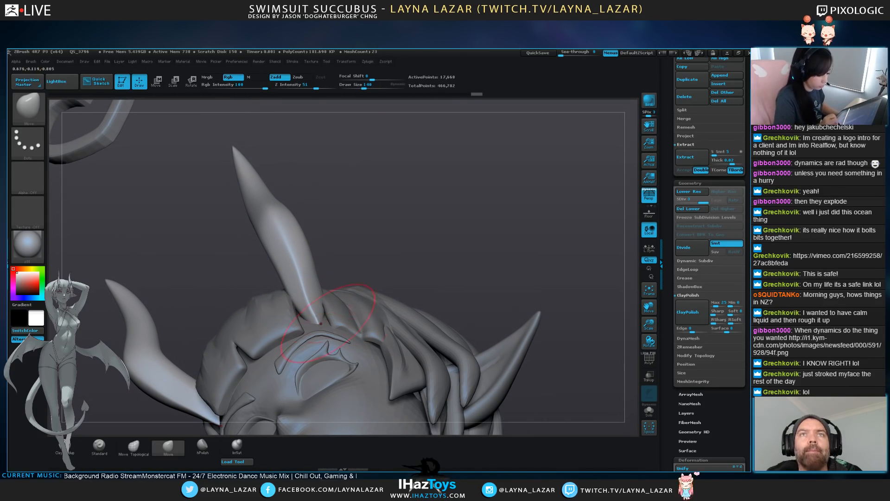
drag(308, 299, 312, 297)
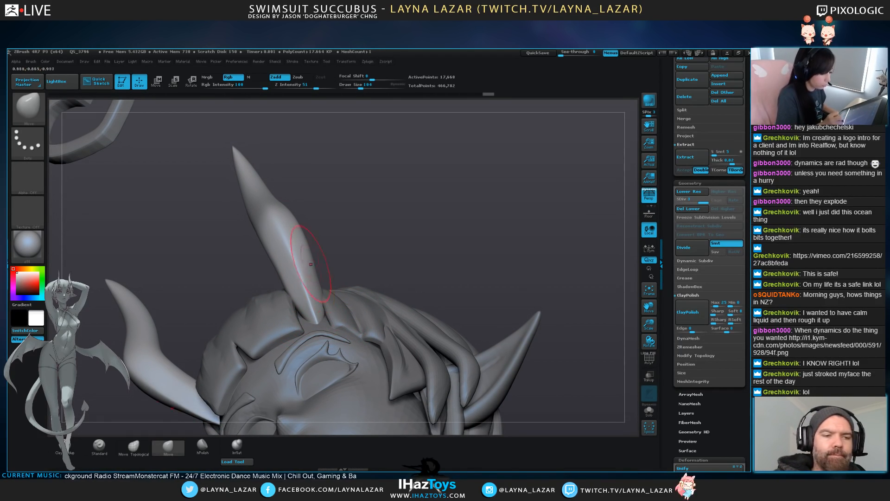
drag(271, 196, 275, 196)
Push the horns' lower bends into a smoother curve with a larger Move brush
key(bracketright)
drag(307, 299, 304, 308)
key(bracketright)
drag(313, 271, 302, 253)
drag(408, 222, 468, 218)
drag(322, 275, 275, 264)
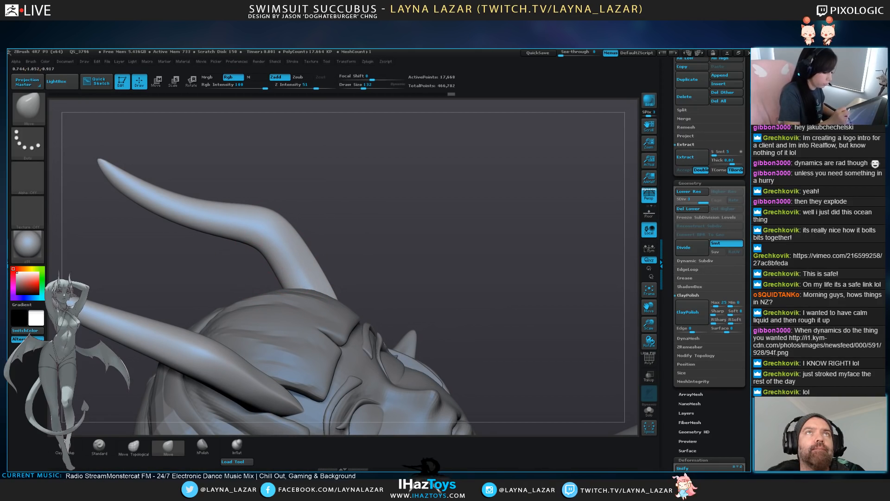
Nudge the horn shafts and bases with the Move brush to refine how they rise from the hairline
alt+drag(370, 206, 506, 199)
mouse_move(289, 190)
mouse_down()
mouse_move(285, 198)
mouse_move(251, 169)
mouse_up()
drag(352, 195, 351, 199)
drag(431, 223, 429, 226)
mouse_move(494, 223)
alt+mouse_down()
mouse_move(498, 153)
mouse_move(491, 162)
alt+mouse_up()
alt+drag(482, 204, 457, 290)
drag(492, 232, 480, 232)
Check the horns from above and from the front, and lower their subdivision level to 2
key(bracketleft)
key(bracketleft)
key(shift+d)
key(d)
mouse_move(552, 291)
alt+mouse_down()
mouse_move(550, 251)
mouse_move(519, 255)
mouse_move(538, 260)
mouse_move(544, 296)
mouse_move(482, 209)
mouse_move(478, 283)
alt+mouse_up()
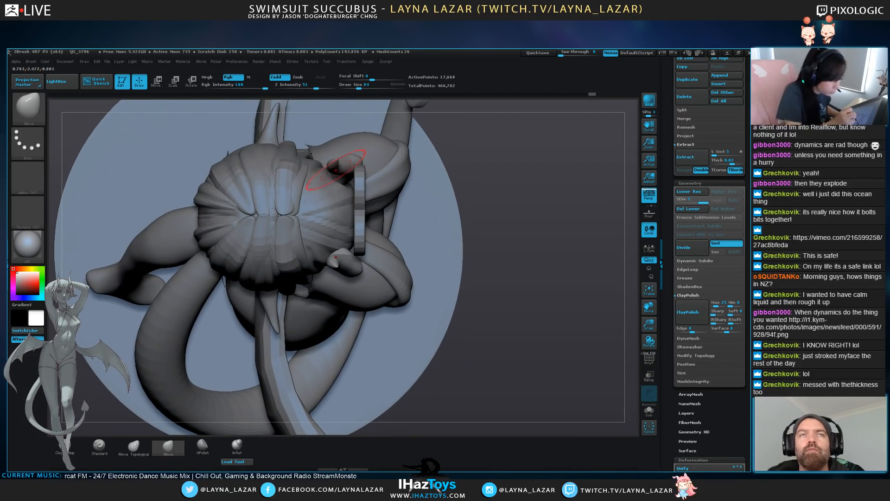
drag(480, 243, 464, 200)
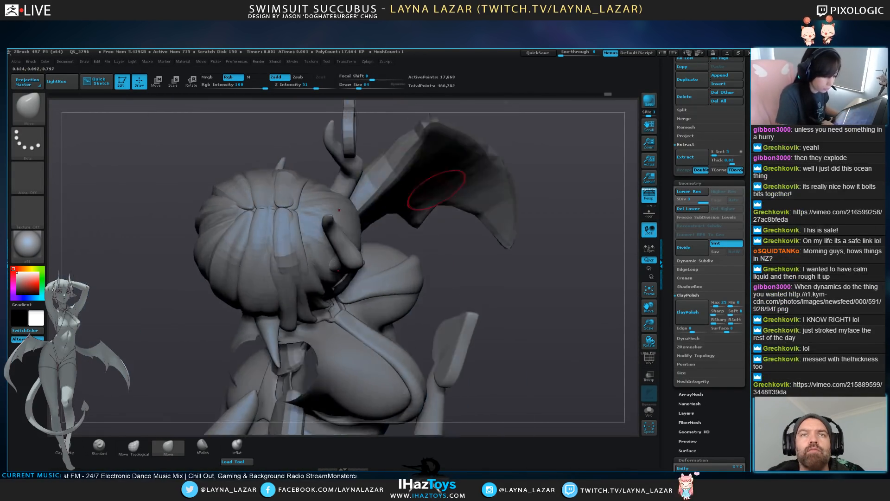
mouse_move(525, 320)
mouse_down()
mouse_move(529, 267)
mouse_move(522, 274)
mouse_move(506, 236)
mouse_move(478, 241)
mouse_move(468, 267)
mouse_up()
alt+drag(469, 227, 584, 268)
key(shift+d)
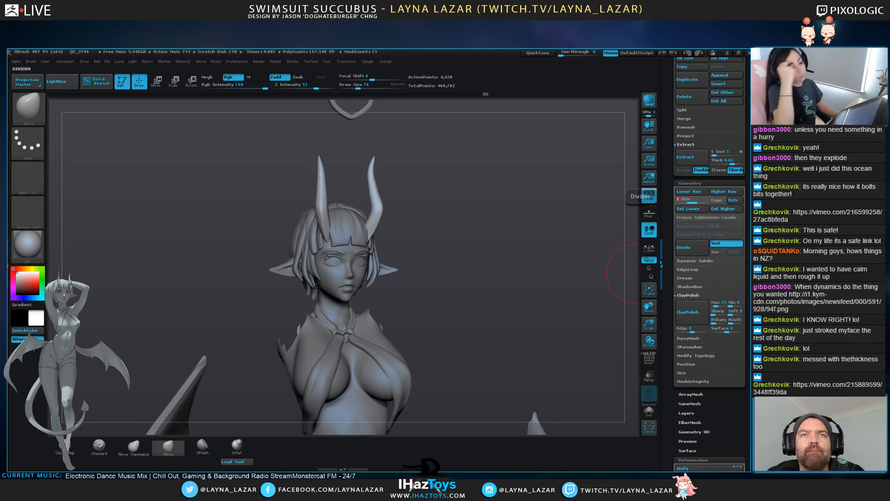
Adjust the upper shafts and tips of the horns with a smaller Move brush and check the figure from the front
drag(447, 278, 474, 308)
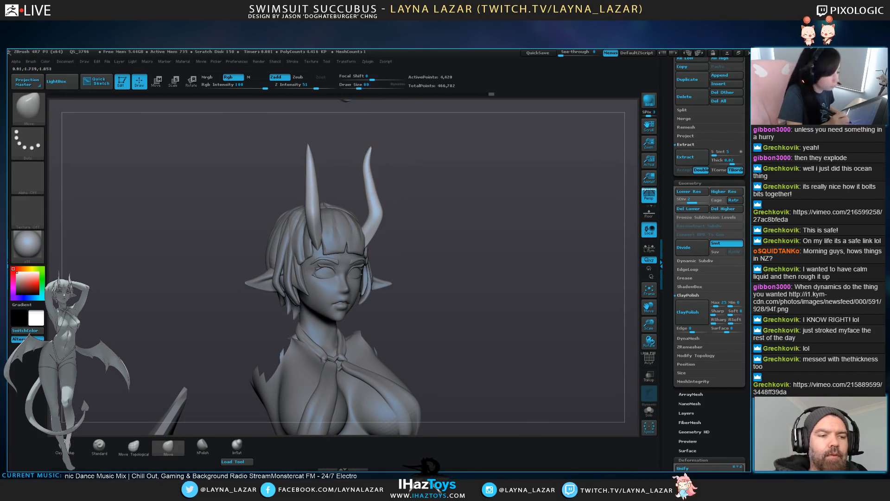
key(bracketleft)
key(bracketleft)
key(bracketleft)
key(bracketleft)
key(bracketright)
key(bracketright)
key(bracketright)
key(bracketright)
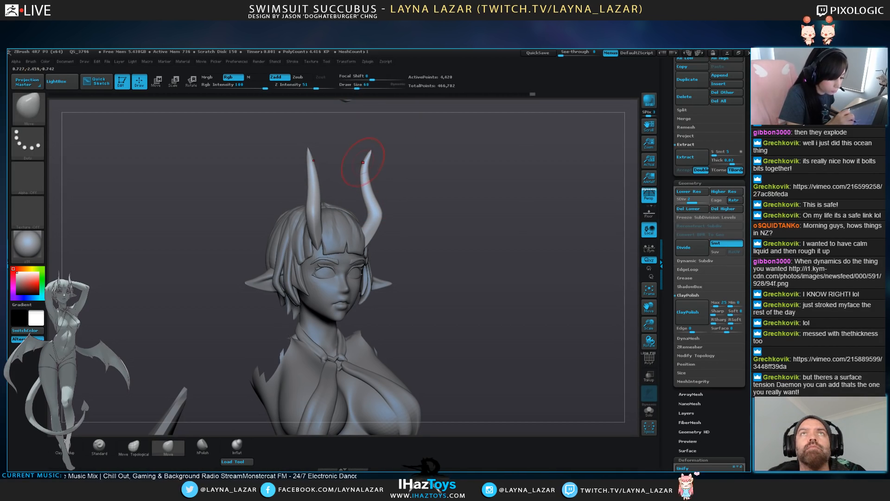
drag(412, 190, 369, 200)
alt+drag(455, 232, 454, 162)
mouse_move(510, 260)
mouse_down()
mouse_move(471, 260)
mouse_move(508, 262)
mouse_up()
alt+drag(508, 262, 511, 362)
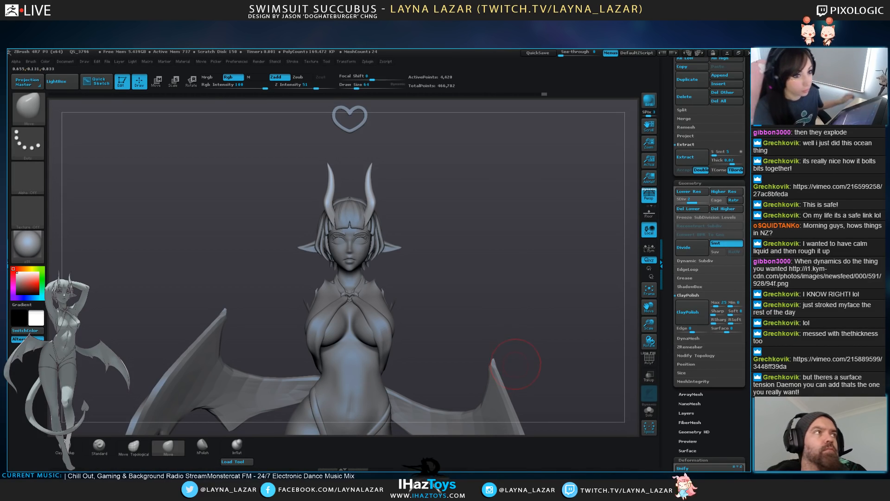
Select the body, nudge the face near the eyes with a smaller Move brush, and raise its subdivision level
alt+drag(444, 262, 362, 243)
alt+click(364, 243)
alt+drag(603, 237, 638, 281)
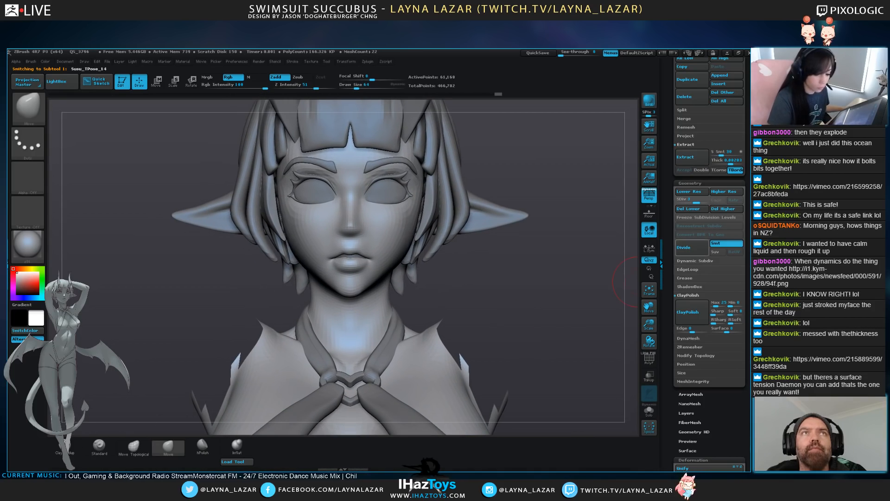
key([)
drag(364, 203, 361, 206)
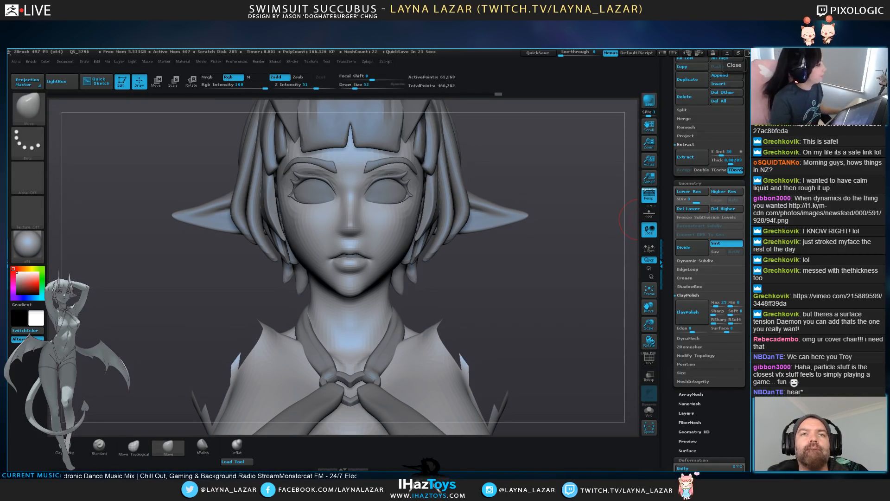
key(d)
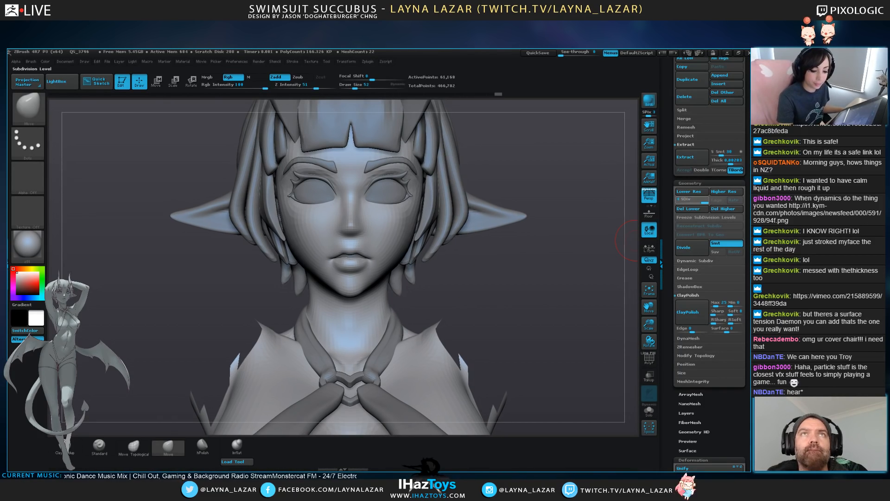
Adjust the outline of the rearmost hair lock in profile with the Move brush
mouse_move(527, 294)
alt+mouse_down()
mouse_move(527, 332)
mouse_move(537, 338)
mouse_move(406, 184)
alt+mouse_up()
drag(454, 209, 589, 209)
mouse_move(418, 302)
mouse_down()
mouse_move(541, 304)
mouse_move(544, 361)
mouse_move(542, 351)
mouse_up()
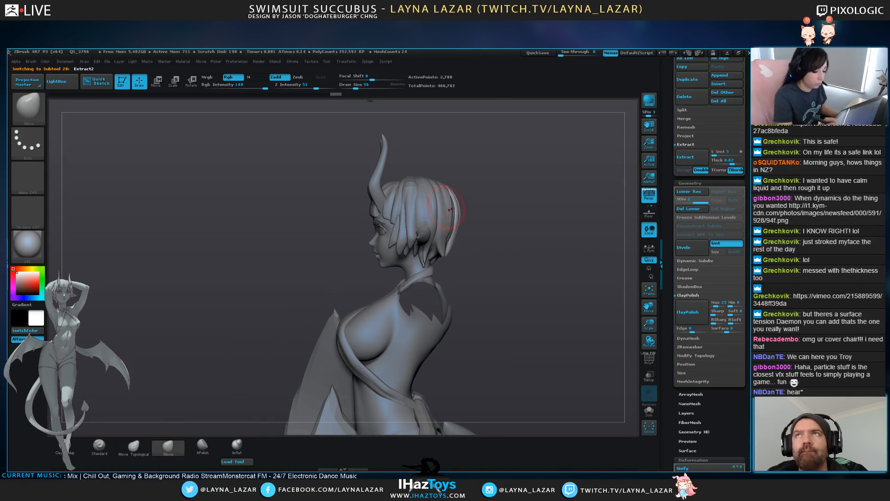
key(bracketright)
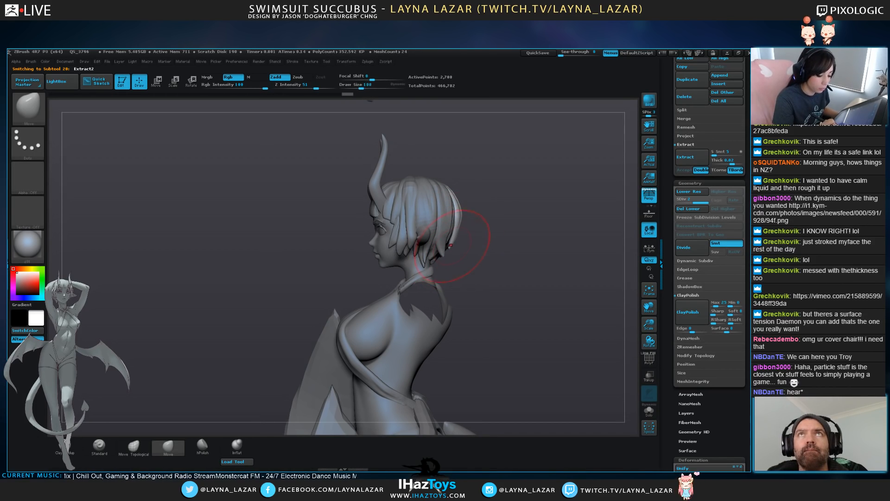
drag(454, 239, 457, 240)
key(bracketright)
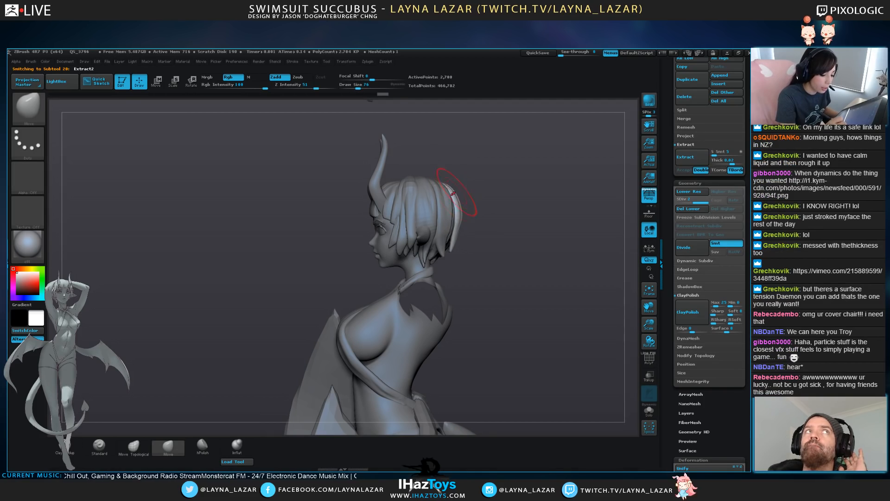
key(bracketleft)
drag(380, 102, 548, 102)
drag(459, 246, 457, 243)
Select the neighbouring back hair lock and adjust its tip at the nape with the Move brush
drag(325, 260, 436, 258)
key(b)
key(m)
key(v)
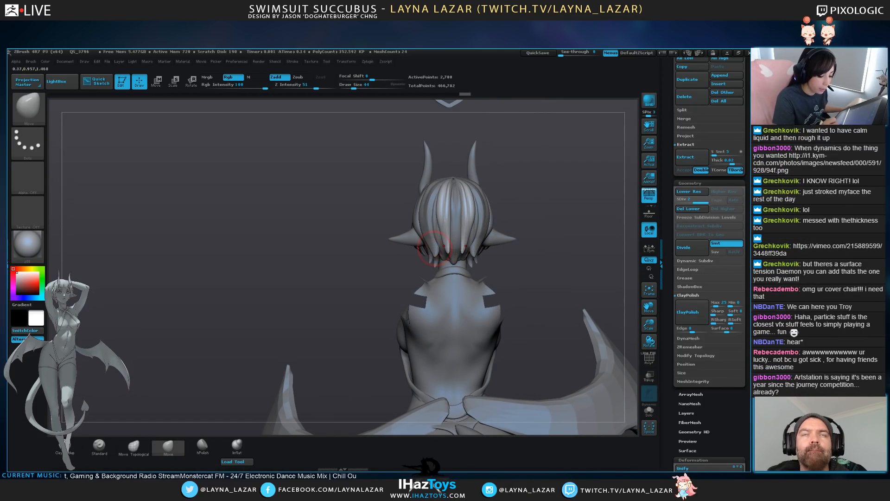
alt+click(478, 218)
mouse_move(538, 185)
alt+mouse_down()
mouse_move(495, 186)
mouse_move(547, 189)
mouse_move(568, 232)
alt+mouse_up()
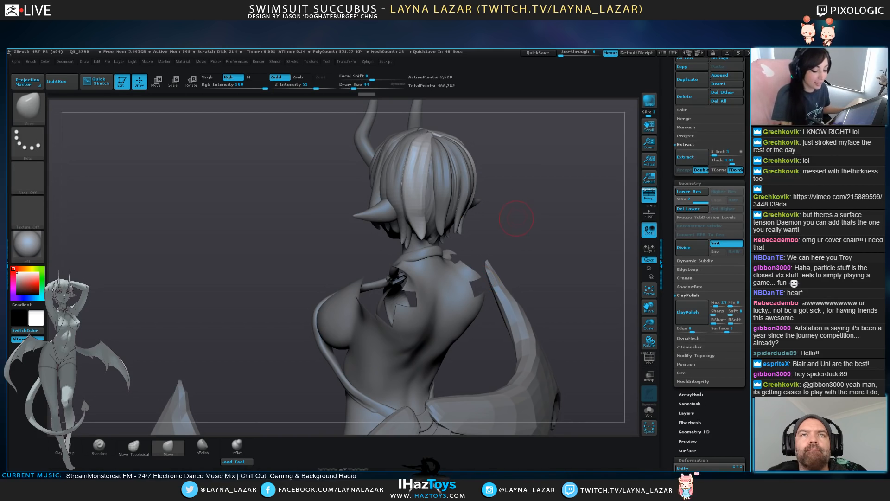
mouse_move(501, 210)
mouse_down()
mouse_move(527, 212)
mouse_move(533, 225)
mouse_up()
key(bracketright)
drag(419, 231, 415, 236)
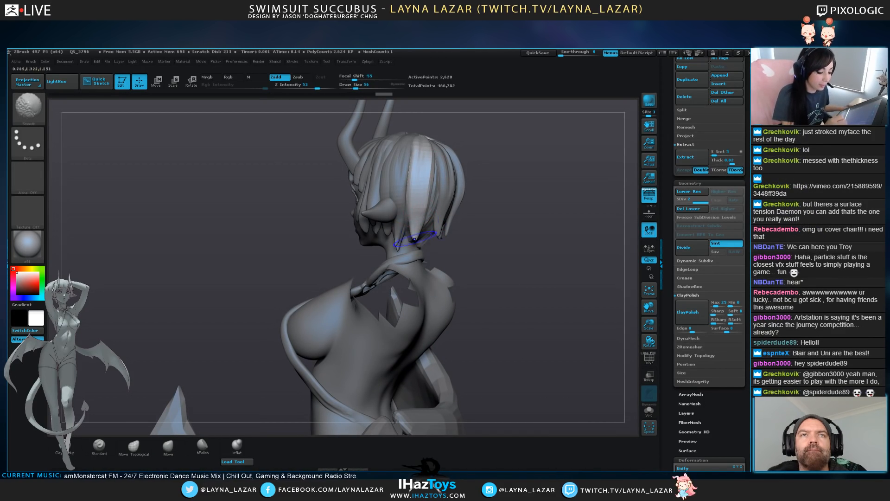
Nudge the base hair piece at the nape and the lock behind the ear with the Move brush, enlarging it to 104
drag(529, 227, 503, 237)
alt+click(468, 246)
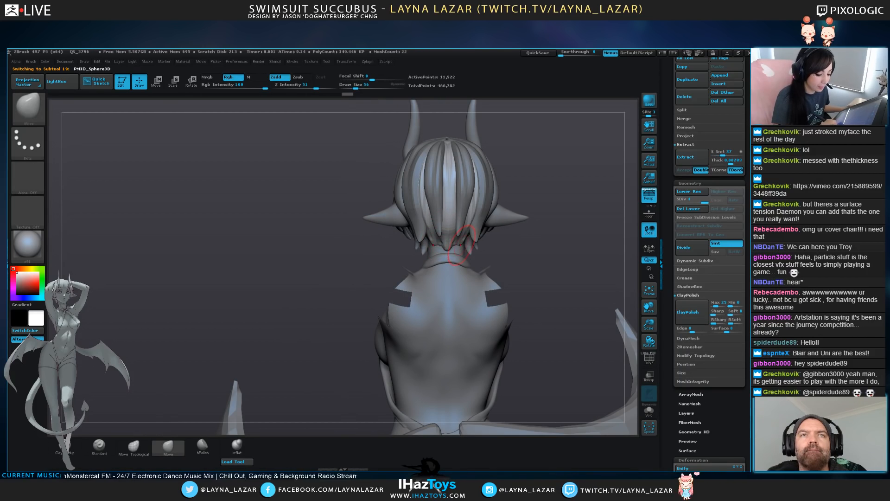
drag(449, 249, 449, 244)
drag(514, 239, 548, 236)
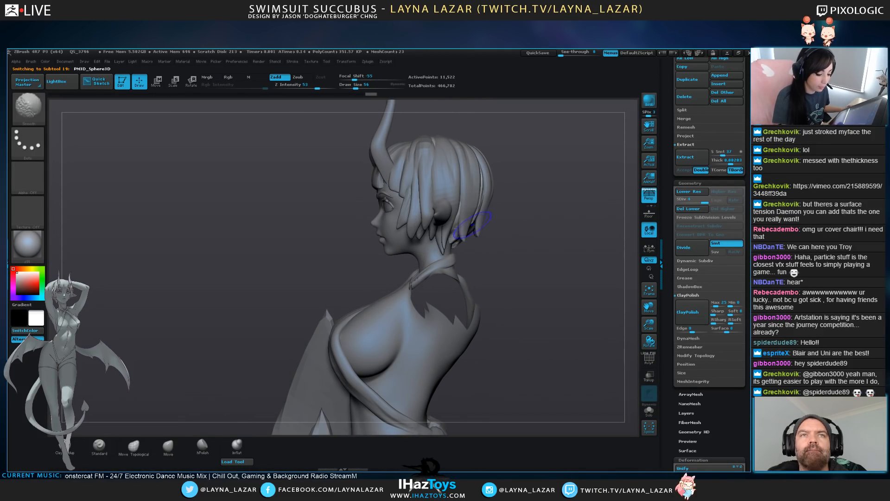
alt+click(447, 233)
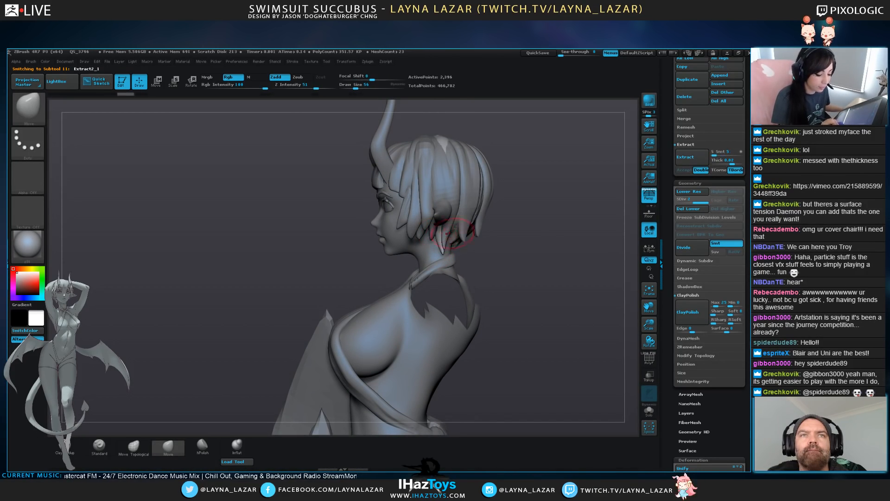
key(s)
drag(443, 246, 439, 244)
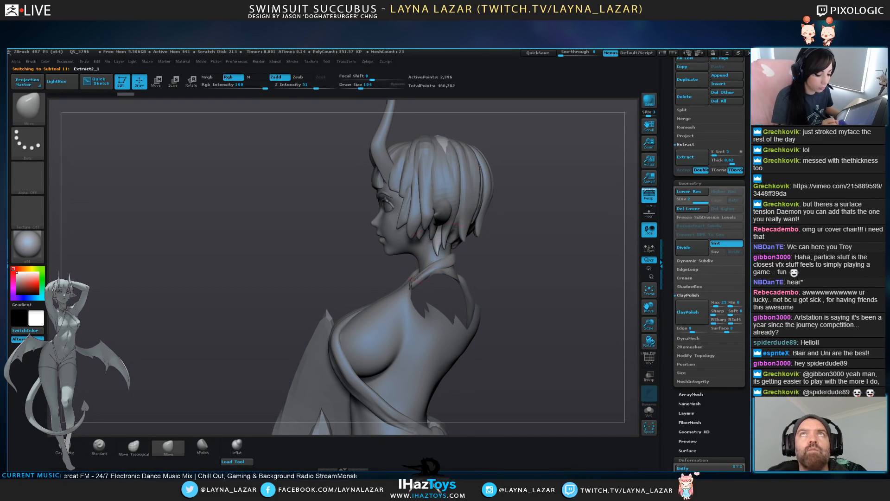
Select the side hair locks above and behind the ear in turn and adjust their shape with the Move brush
drag(502, 227, 508, 227)
alt+click(441, 173)
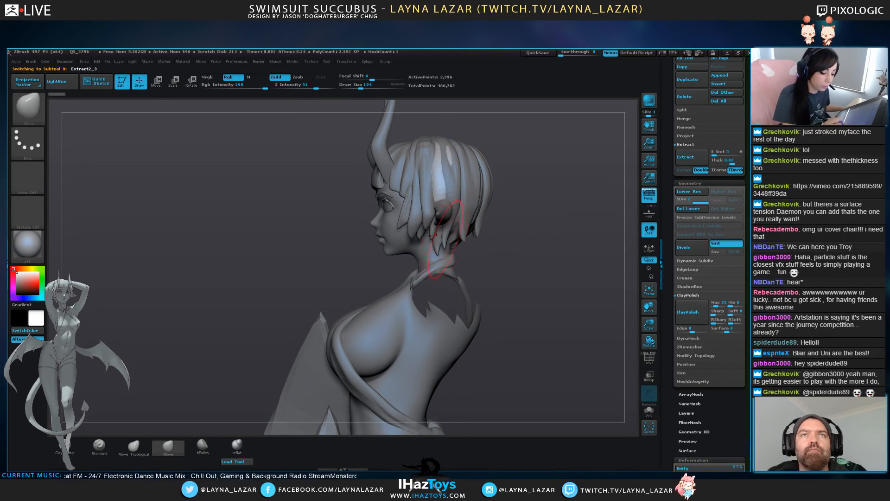
alt+click(439, 232)
alt+click(441, 173)
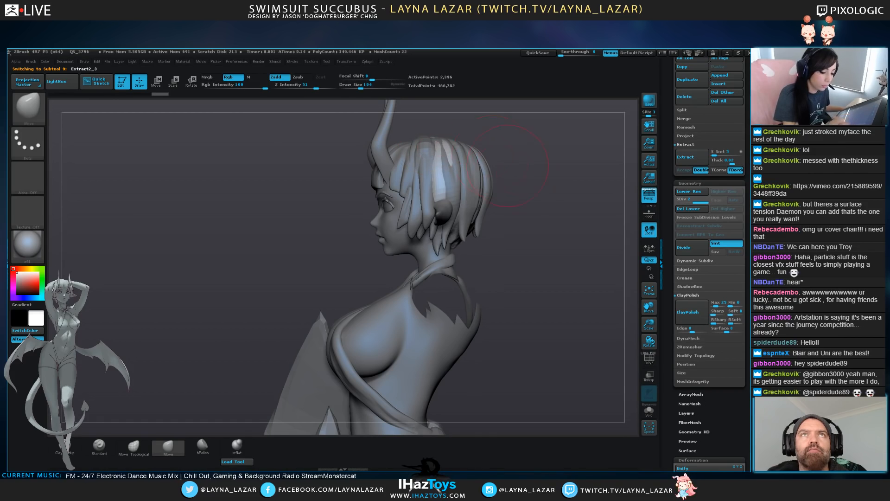
drag(505, 195, 538, 195)
alt+click(443, 155)
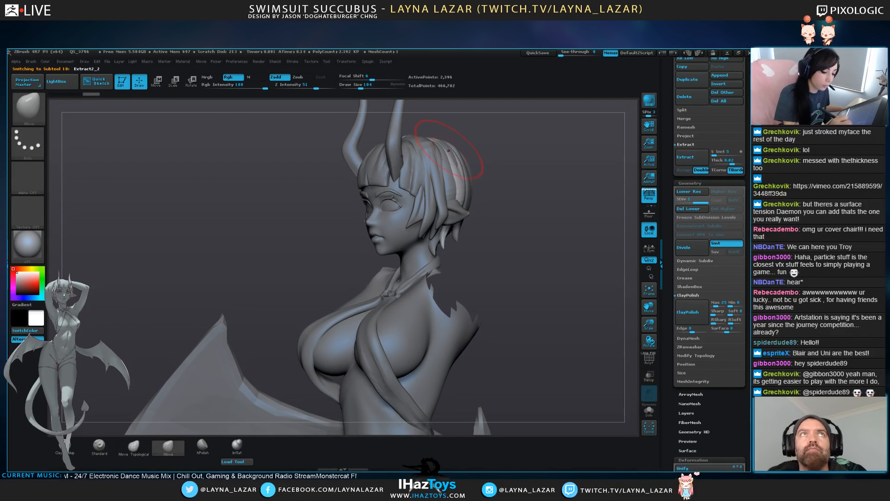
mouse_move(455, 167)
mouse_down()
mouse_move(514, 188)
mouse_move(500, 206)
mouse_up()
alt+click(420, 263)
drag(492, 260, 559, 262)
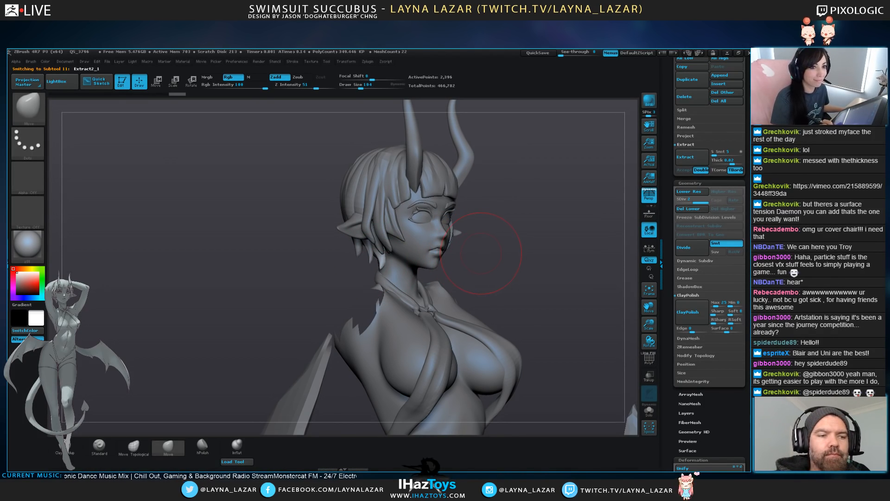
Push the tips of the two back hair locks at the nape into place with the Move brush
alt+click(353, 246)
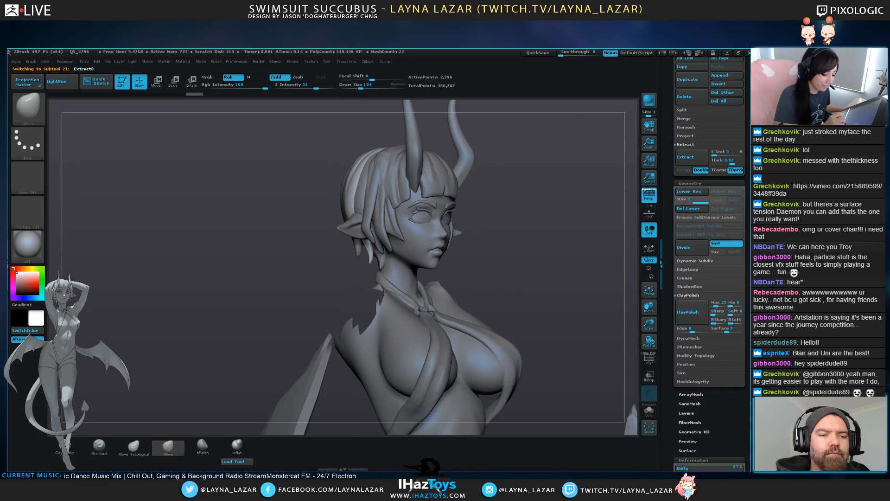
mouse_move(501, 259)
mouse_down()
mouse_move(598, 262)
mouse_move(506, 261)
mouse_up()
drag(355, 260, 348, 248)
drag(520, 260, 508, 259)
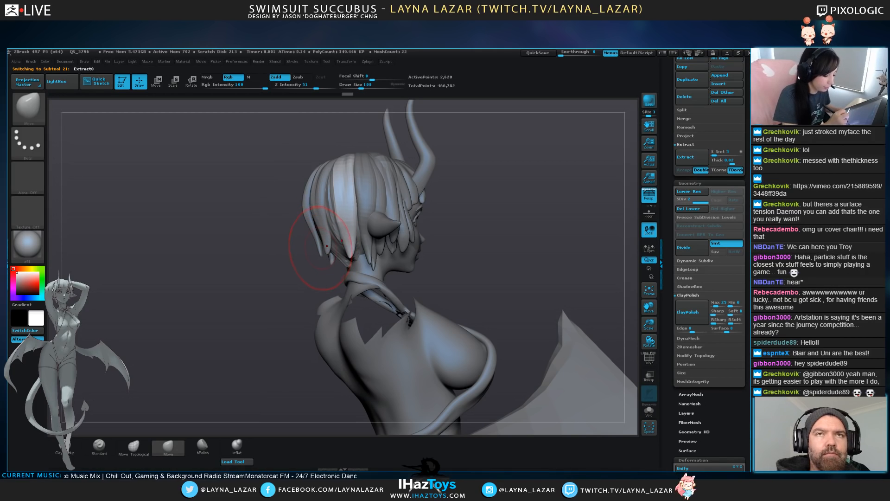
alt+click(319, 248)
key([)
mouse_move(323, 249)
mouse_down()
mouse_move(318, 223)
mouse_move(316, 236)
mouse_move(367, 255)
mouse_move(325, 248)
mouse_move(325, 264)
mouse_up()
key(])
shift+drag(241, 260, 417, 212)
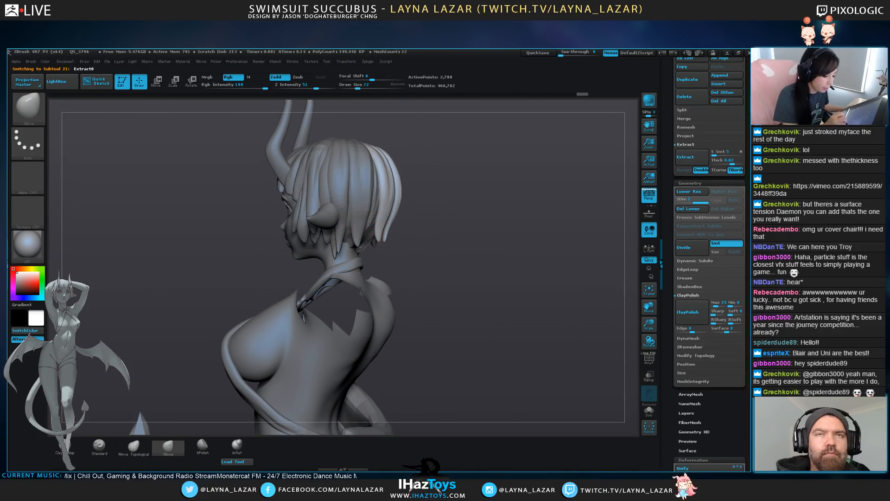
Raise the face-framing hair's subdivision level and select the body
alt+click(340, 241)
drag(411, 219, 376, 230)
key(d)
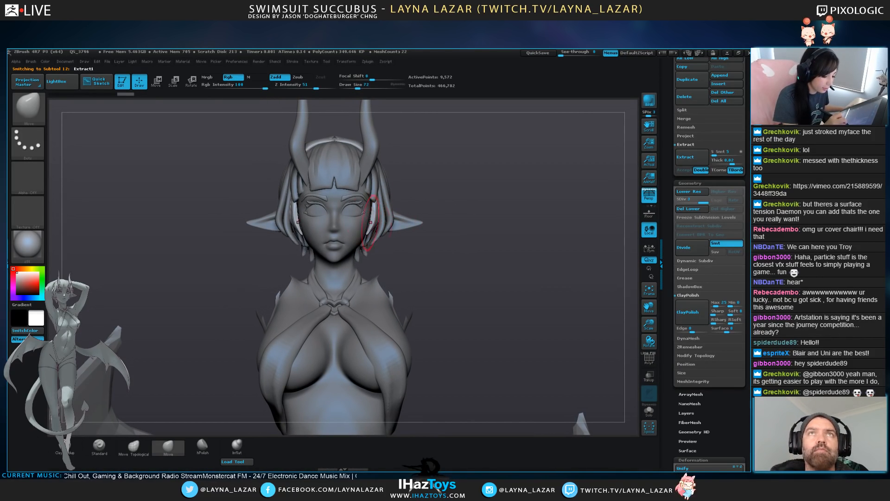
alt+click(353, 226)
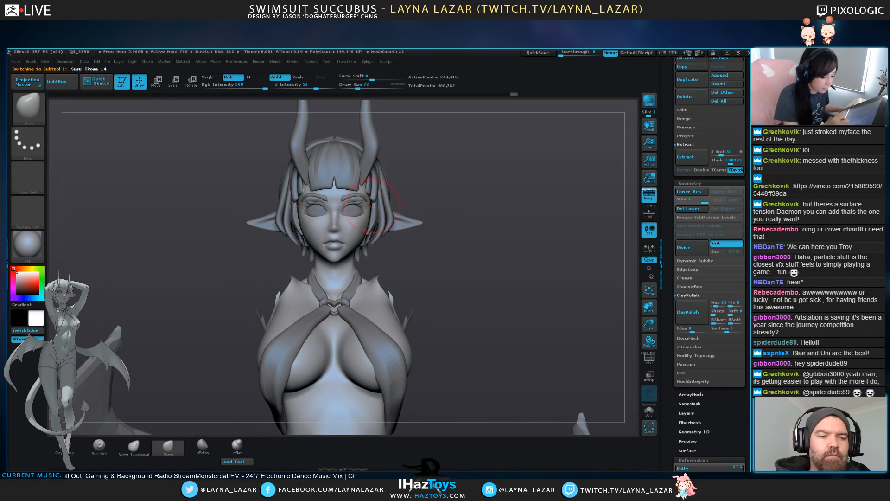
mouse_move(405, 238)
mouse_down()
mouse_move(434, 227)
mouse_move(466, 240)
mouse_move(513, 238)
mouse_move(302, 238)
mouse_up()
Divide the side hair lock above the ear once and reshape it with the Move brush
alt+click(354, 174)
click(691, 248)
drag(524, 260, 579, 260)
key(bracketright)
key(bracketright)
drag(430, 224, 431, 236)
drag(470, 215, 524, 220)
shift+drag(364, 238, 369, 248)
key(bracketleft)
mouse_move(496, 241)
mouse_down()
mouse_move(459, 227)
mouse_move(445, 199)
mouse_move(533, 218)
mouse_up()
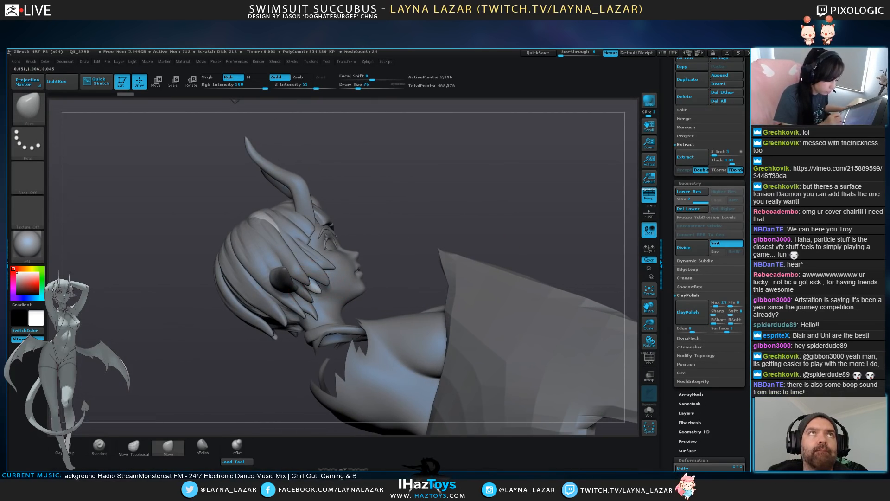
Sharpen the side hair strands beside the face with the Pinch brush at Z Intensity 20
key(b)
key(p)
key(i)
mouse_move(306, 281)
mouse_down()
mouse_move(318, 293)
mouse_move(313, 282)
mouse_move(329, 285)
mouse_move(320, 285)
mouse_up()
alt+click(310, 275)
drag(418, 232, 387, 248)
drag(326, 274, 318, 251)
alt+click(321, 255)
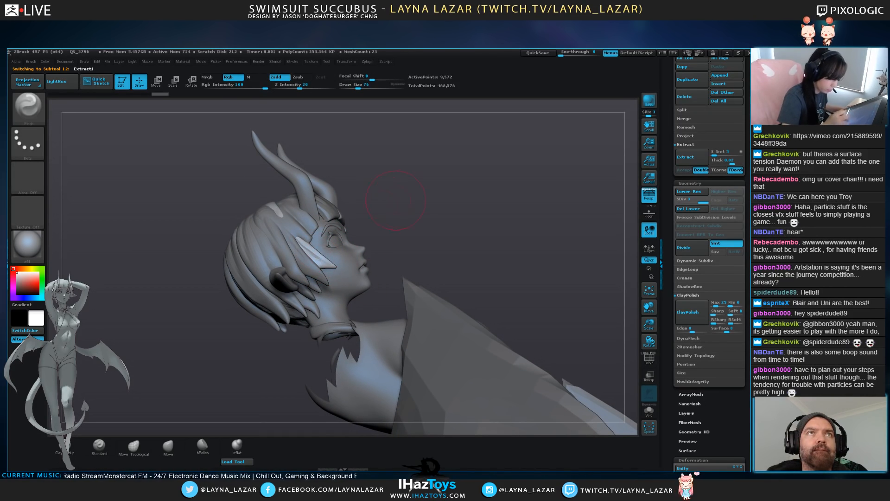
Select the hair locks around the ear and nape and refine their ends with the Pinch brush
drag(185, 270, 215, 272)
alt+click(297, 267)
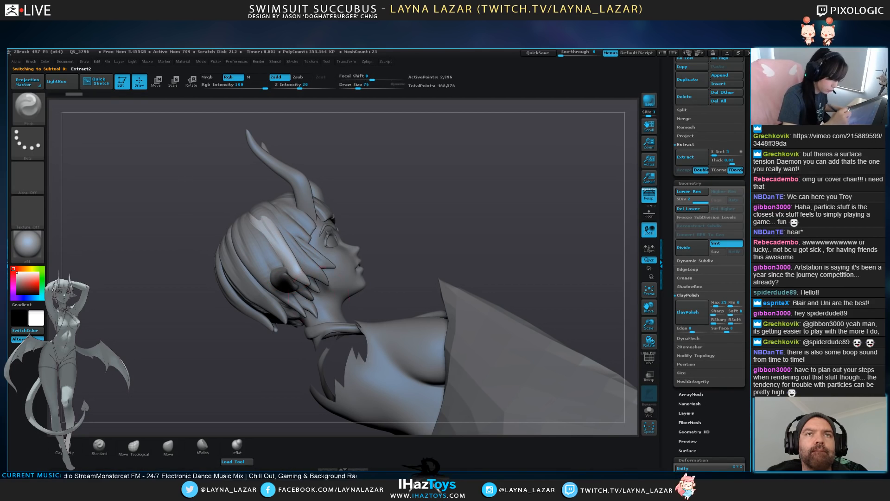
drag(389, 259, 446, 266)
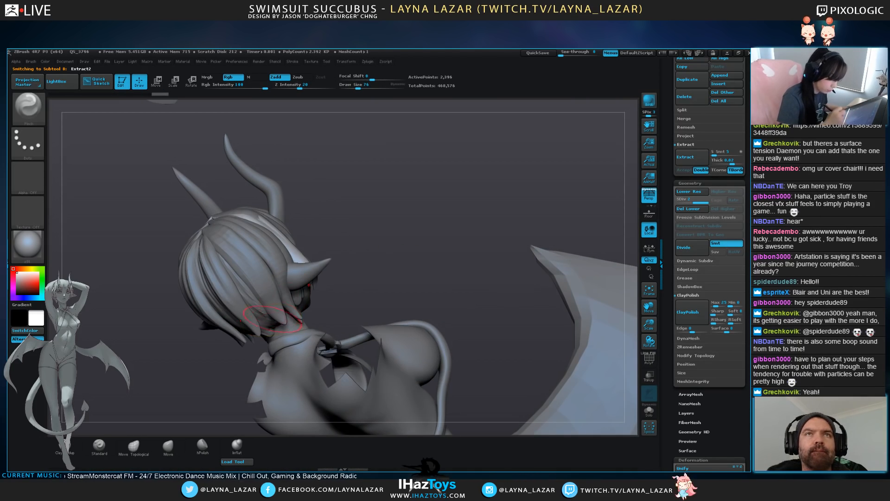
alt+click(281, 283)
alt+click(282, 320)
drag(418, 223, 399, 186)
mouse_move(463, 223)
mouse_down()
mouse_move(367, 211)
mouse_move(371, 273)
mouse_move(494, 281)
mouse_move(473, 281)
mouse_move(489, 265)
mouse_move(534, 260)
mouse_move(541, 273)
mouse_up()
Select the side hair lock above and behind the ear and adjust its shape with the Move brush
click(169, 447)
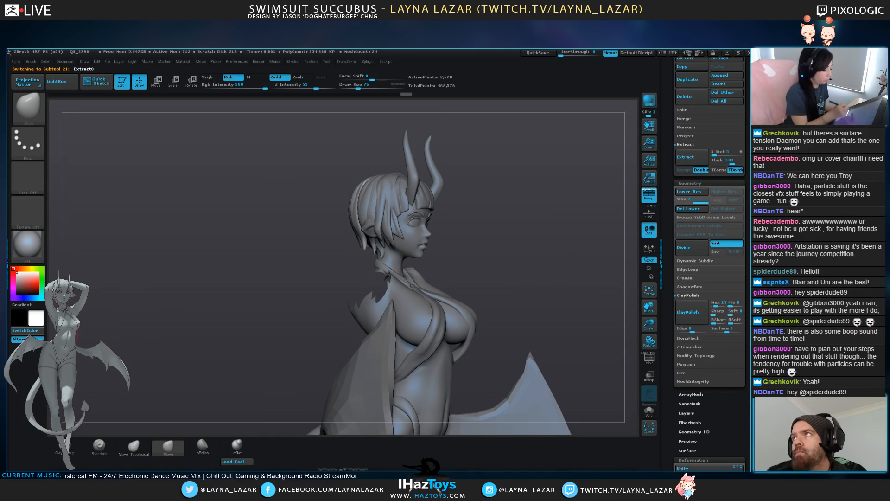
click(26, 331)
click(29, 331)
mouse_move(297, 232)
mouse_down()
mouse_move(283, 232)
mouse_move(278, 264)
mouse_up()
key(bracketright)
key(bracketright)
alt+right_drag(416, 178, 402, 182)
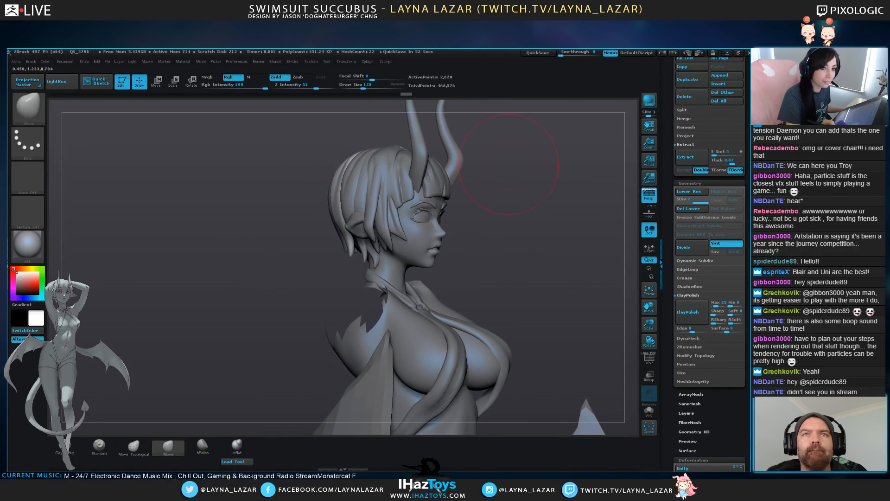
alt+click(364, 192)
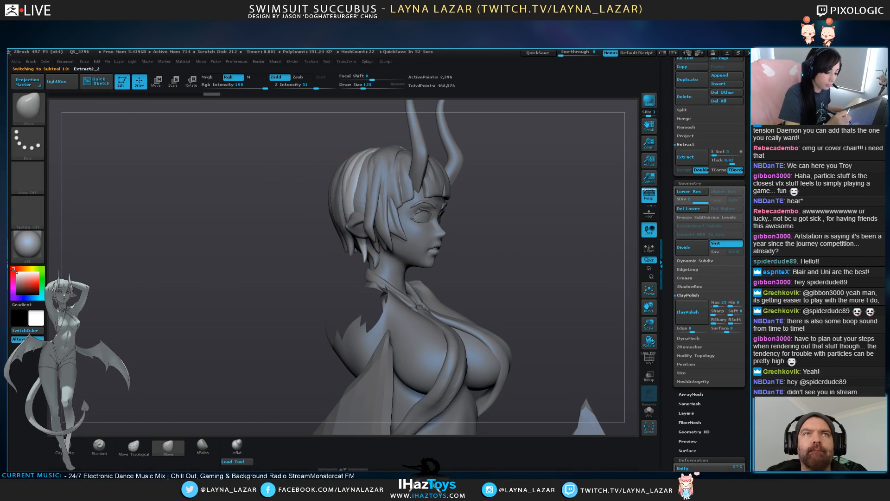
alt+right_drag(433, 232, 420, 241)
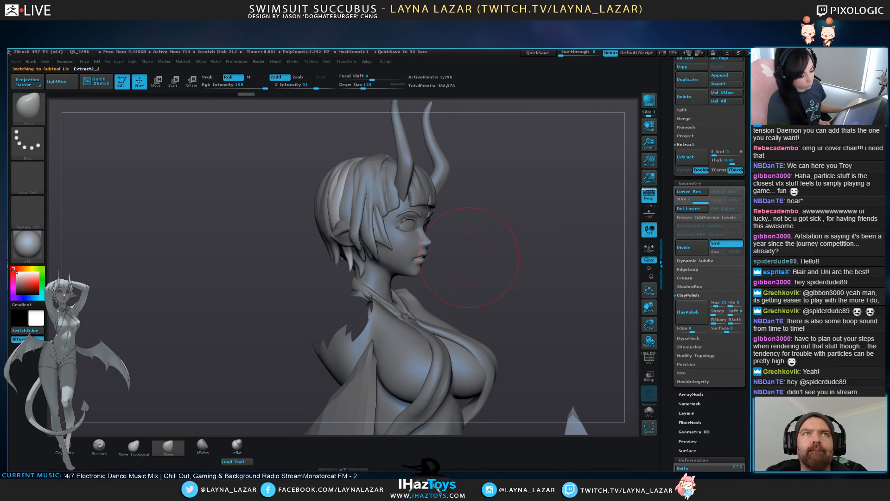
alt+click(366, 196)
drag(362, 209, 354, 229)
mouse_move(349, 199)
right_down()
mouse_move(378, 192)
mouse_move(362, 242)
right_up()
Rotate the selected side hair lock slightly around a transpose line running along its length
key(r)
shift+drag(336, 145, 337, 289)
drag(336, 209, 346, 209)
key(q)
right_drag(429, 201, 457, 153)
mouse_move(455, 253)
right_down()
mouse_move(371, 246)
mouse_move(380, 357)
right_up()
Fit the side hair lock against the head with a smaller Move brush and smooth its surface
drag(277, 241, 278, 258)
key(bracketleft)
key(bracketleft)
key(bracketleft)
drag(289, 203, 283, 218)
right_drag(297, 222, 348, 222)
shift+drag(275, 181, 269, 218)
right_drag(348, 223, 297, 222)
mouse_move(519, 241)
mouse_down()
mouse_move(473, 241)
mouse_move(441, 185)
mouse_move(480, 185)
mouse_move(465, 279)
mouse_up()
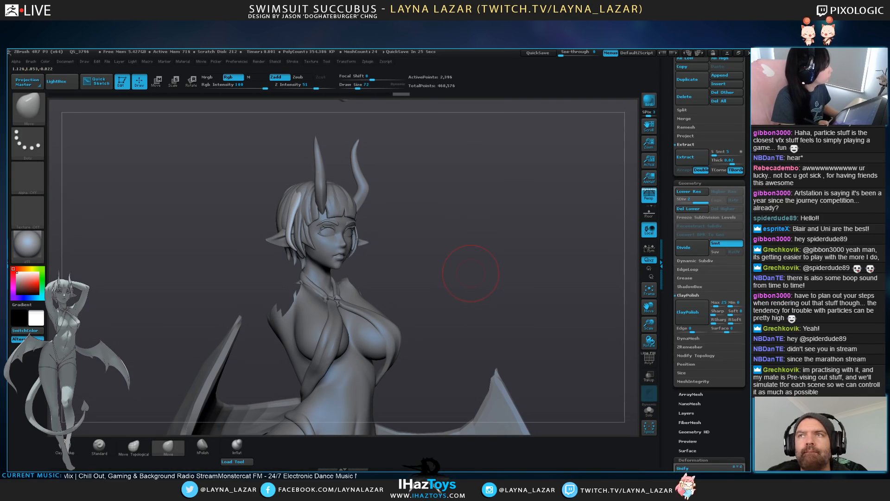
drag(468, 271, 506, 272)
drag(301, 204, 293, 232)
drag(408, 222, 453, 222)
Divide the side hair lock above the ear once and sculpt a lengthwise stroke along it with the Standard brush
alt+click(294, 185)
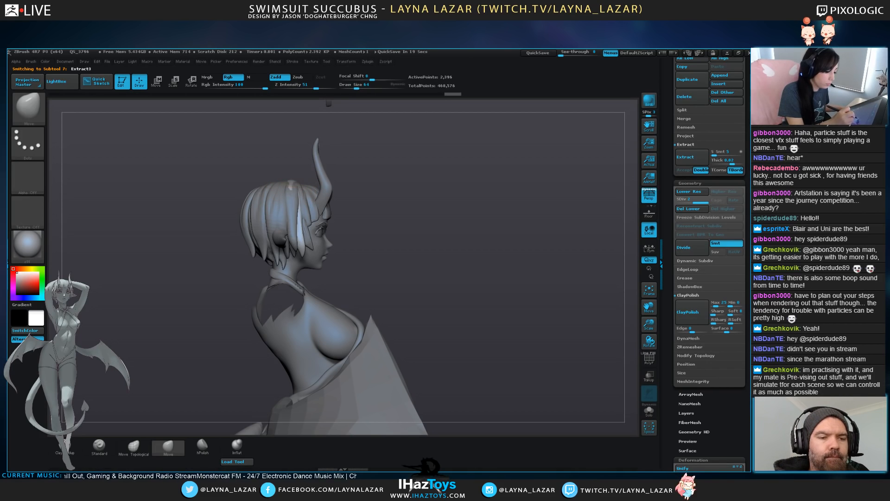
drag(463, 227, 390, 226)
alt+drag(399, 264, 360, 222)
alt+drag(417, 223, 464, 278)
alt+click(273, 235)
drag(492, 250, 607, 249)
click(99, 446)
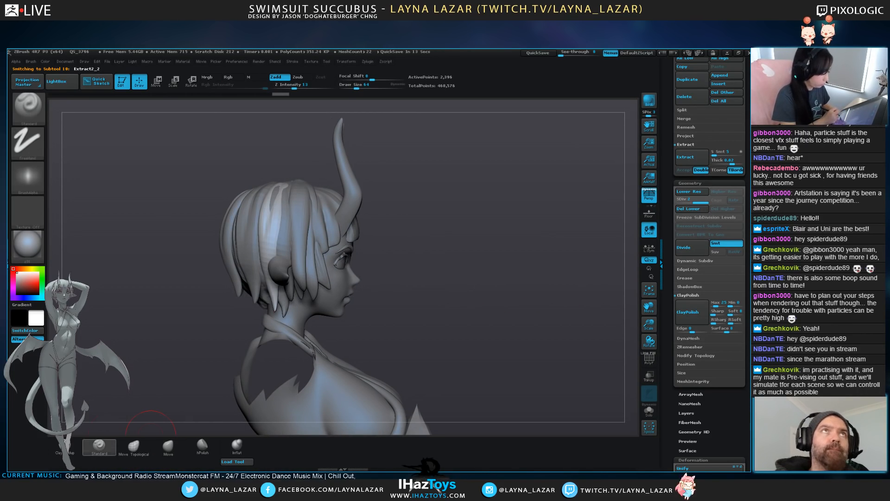
click(692, 248)
drag(399, 194, 445, 215)
key([)
drag(271, 181, 266, 259)
key(ctrl+z)
drag(272, 182, 268, 304)
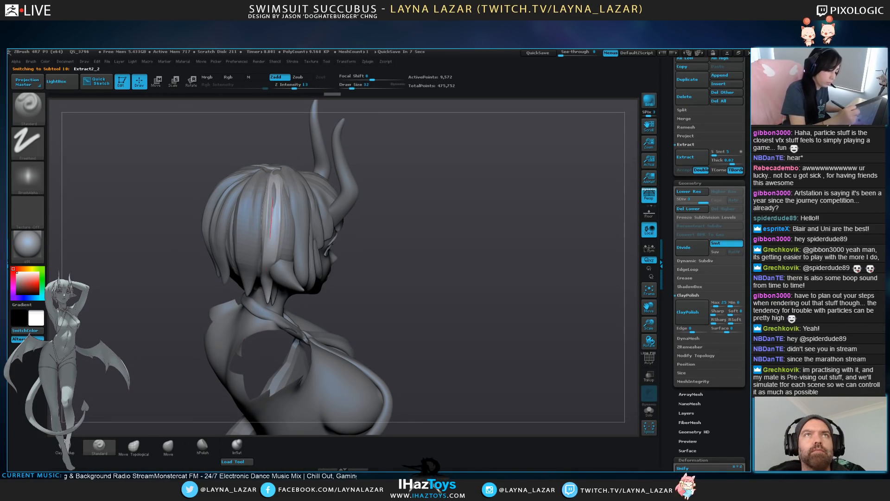
Select the neighbouring lock nearer the face, divide it once and sculpt a stroke down its length
alt+click(275, 186)
right_drag(302, 381, 301, 243)
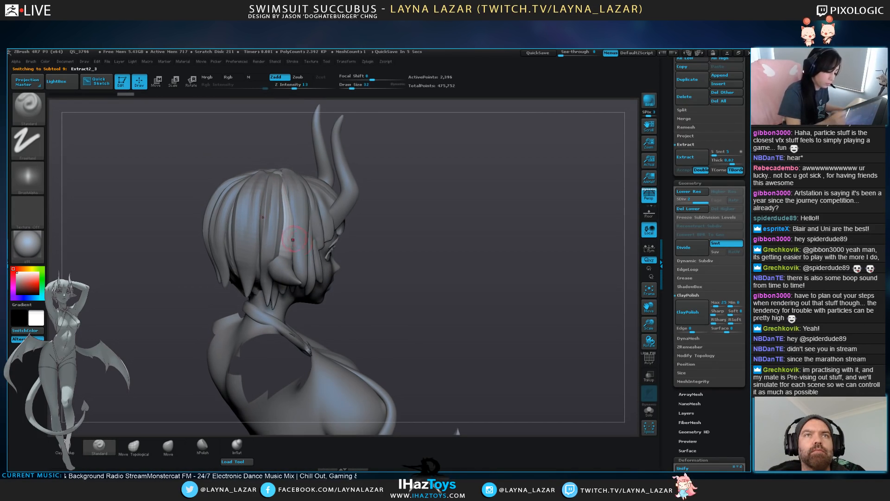
click(692, 247)
drag(283, 186, 288, 260)
right_drag(290, 269, 248, 271)
drag(524, 297, 417, 301)
alt+drag(418, 343, 417, 273)
mouse_move(352, 273)
mouse_down()
mouse_move(460, 274)
mouse_move(445, 259)
mouse_up()
Isolate the body in Solo mode and adjust the back of the skull with the Move brush
alt+click(292, 185)
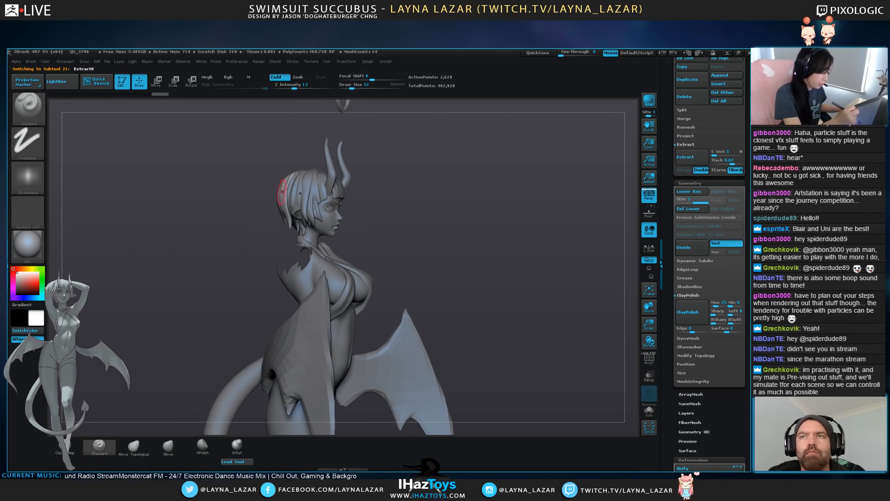
click(169, 447)
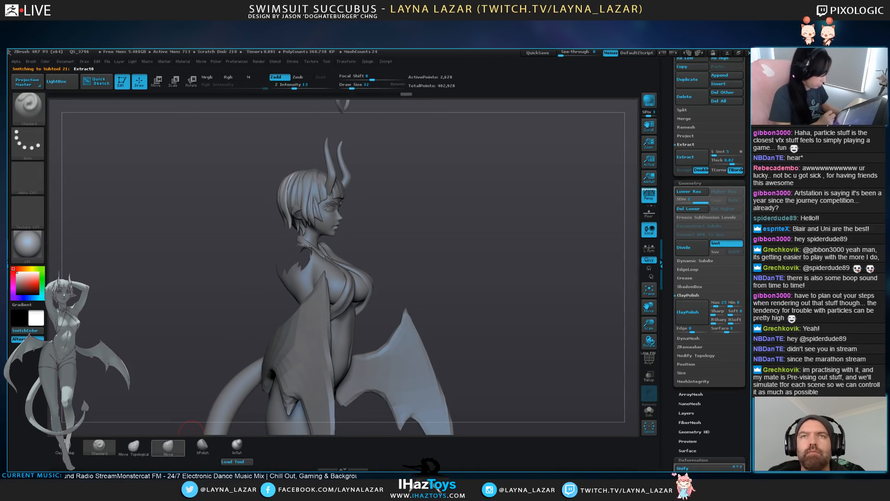
alt+click(328, 218)
click(649, 410)
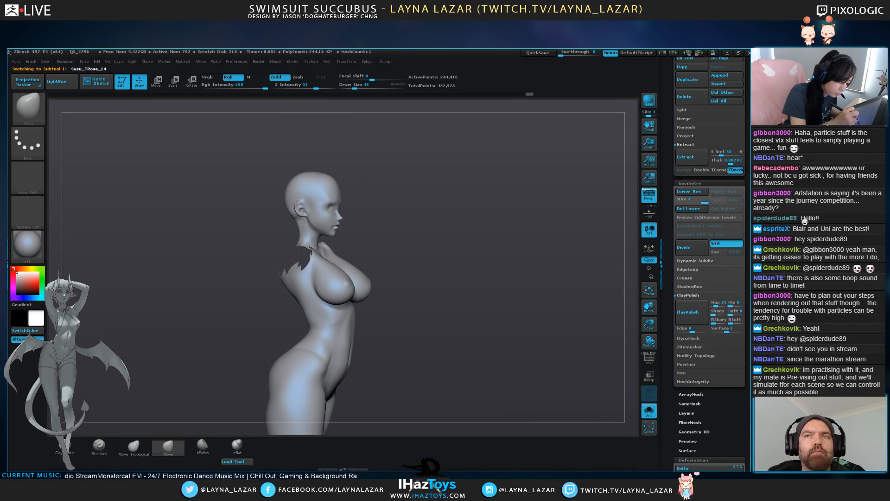
key(bracketright)
drag(301, 189, 304, 188)
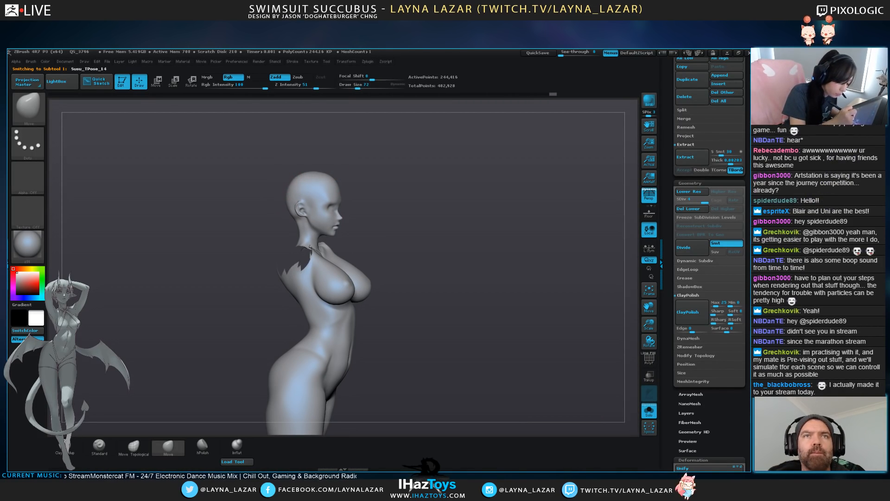
drag(312, 212, 309, 210)
Smooth the back of the head in profile and show all the other parts again
drag(371, 223, 457, 223)
drag(361, 232, 445, 231)
drag(320, 389, 325, 386)
drag(385, 222, 399, 218)
alt+drag(394, 185, 396, 211)
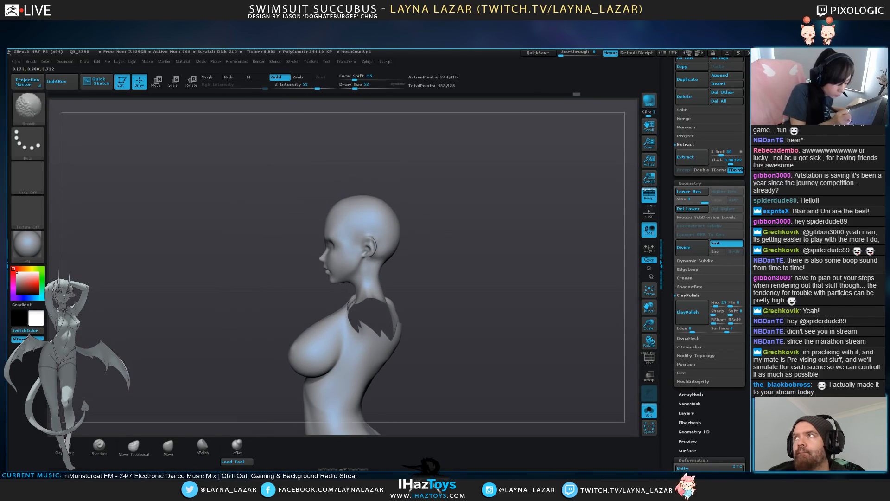
shift+drag(386, 211, 389, 214)
drag(394, 277, 515, 272)
click(649, 411)
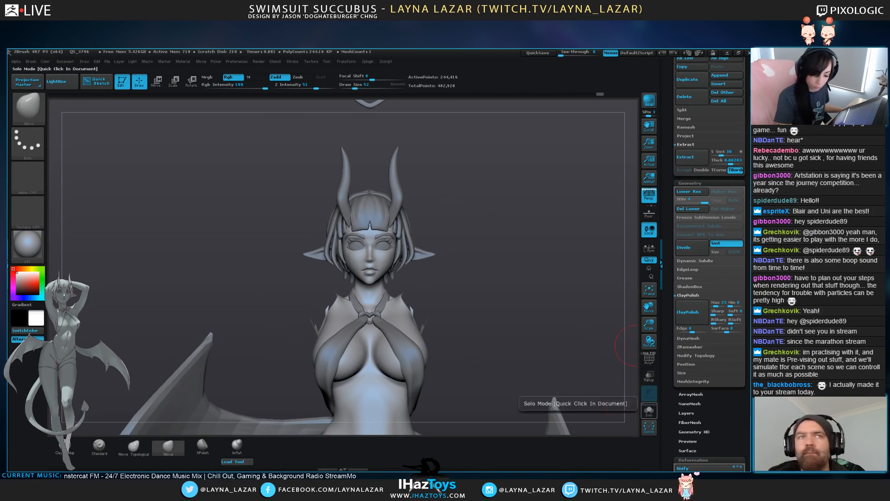
Nudge the body beside the face with the Move brush and display the other parts transparently without ghosting
drag(516, 335, 599, 334)
drag(323, 230, 322, 231)
click(649, 378)
mouse_move(552, 355)
alt+mouse_down()
mouse_move(557, 349)
mouse_move(556, 362)
mouse_move(559, 346)
mouse_move(580, 344)
alt+mouse_up()
click(649, 394)
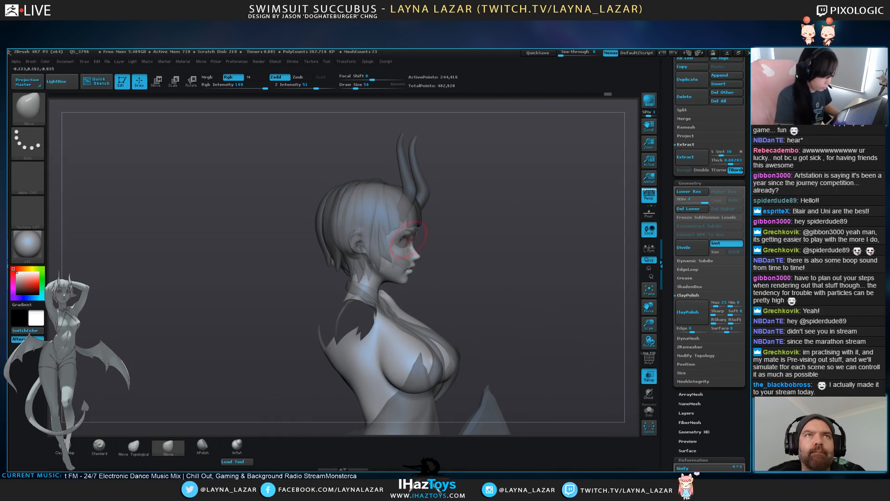
Enlarge the Move brush to draw size 156 and lift the chest slightly in profile
key(bracketright)
key(bracketright)
key(bracketright)
key(bracketright)
key(bracketright)
key(bracketright)
key(bracketright)
key(bracketright)
key(bracketright)
key(bracketright)
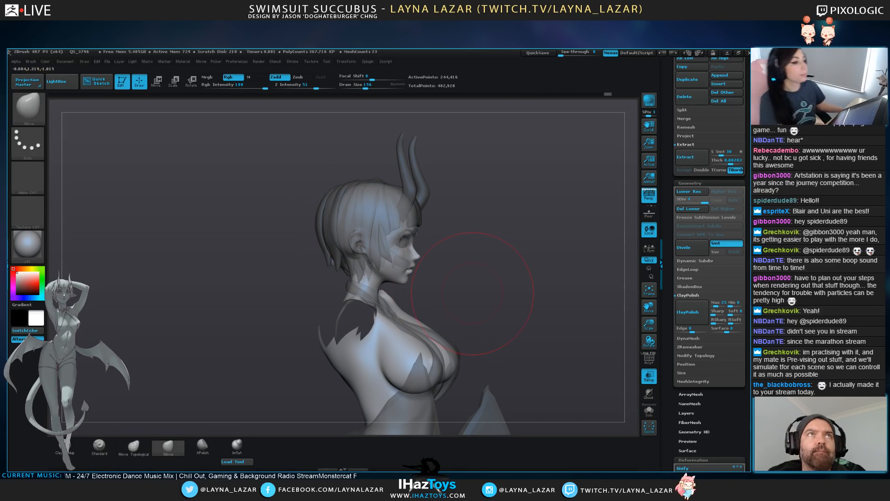
drag(421, 356, 419, 349)
alt+drag(548, 343, 554, 307)
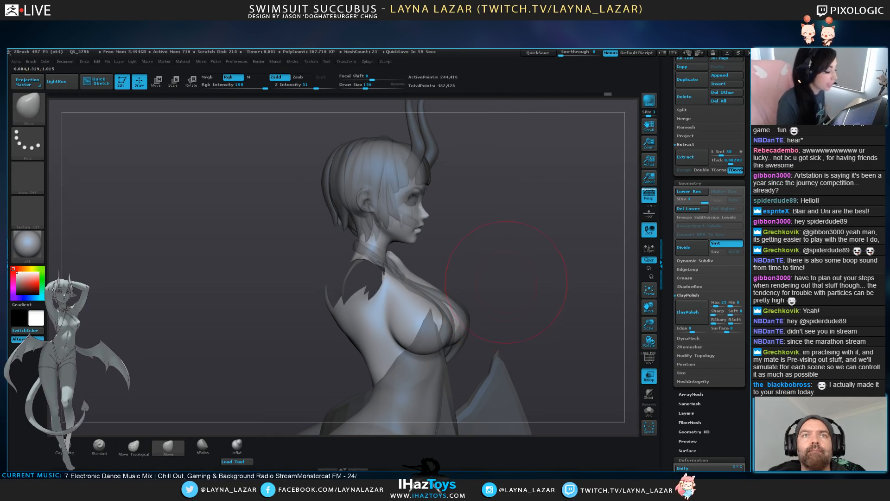
Select the base hair piece under the locks and turn off the transparent display
alt+click(356, 143)
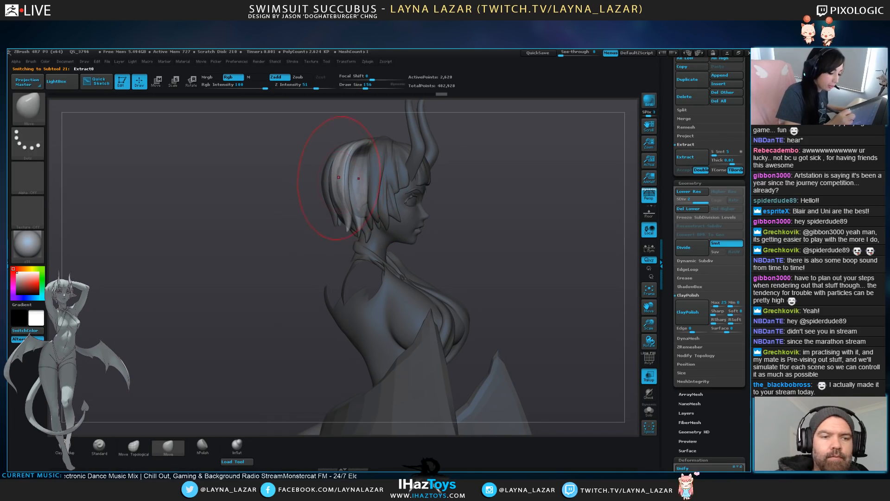
alt+click(342, 195)
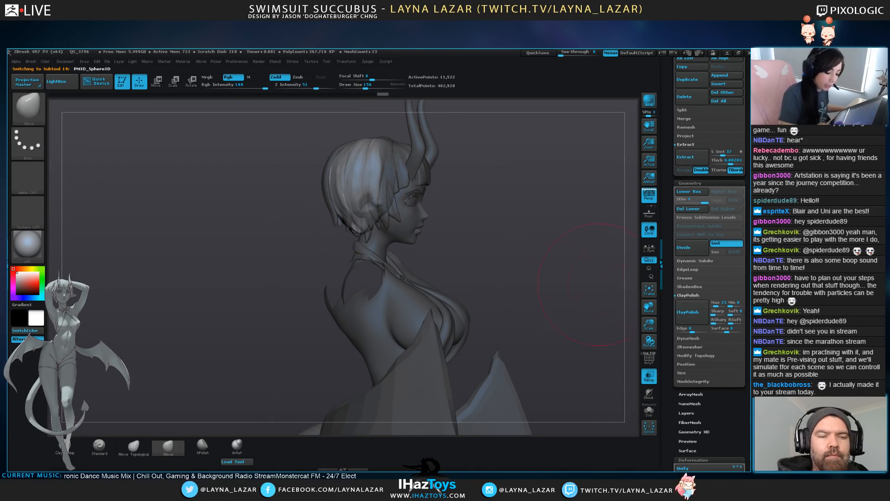
click(649, 375)
mouse_move(306, 234)
mouse_down()
mouse_move(413, 230)
mouse_move(468, 211)
mouse_up()
Select the hair lock at the back of the head and pull it downward with a smaller Move brush
alt+click(320, 168)
key(bracketleft)
key(bracketleft)
key(bracketleft)
key(bracketleft)
key(bracketleft)
key(bracketleft)
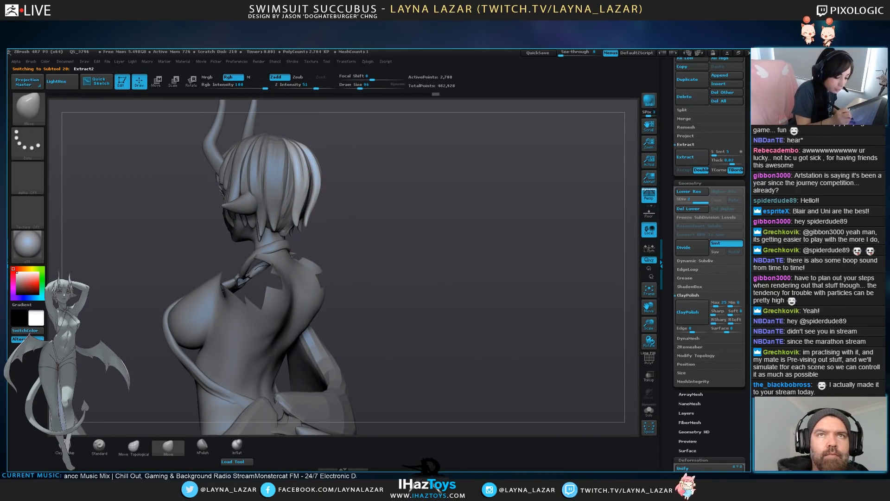
mouse_move(366, 222)
alt+mouse_down()
mouse_move(464, 257)
mouse_move(514, 259)
alt+mouse_up()
drag(393, 210, 394, 222)
drag(607, 262, 534, 266)
drag(407, 232, 404, 246)
Tuck the lower part of the back hair lock inward toward the neck from several angles
drag(485, 222, 534, 223)
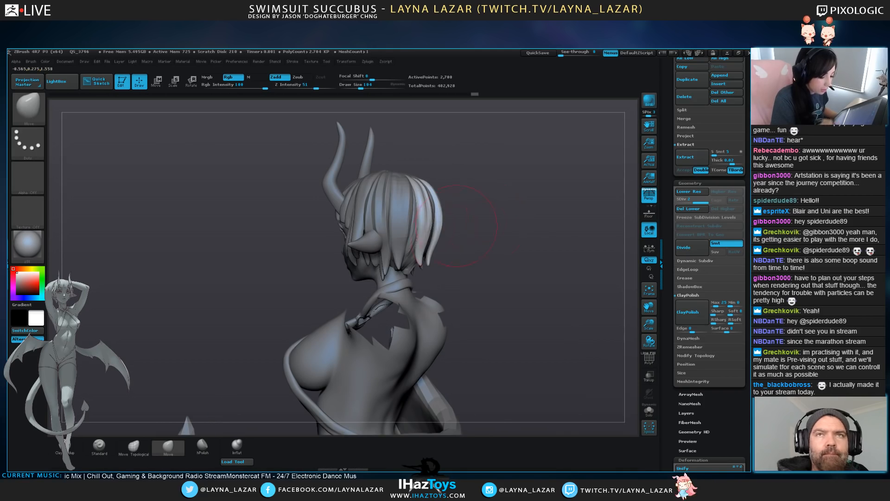
drag(432, 244, 425, 249)
drag(501, 223, 483, 283)
drag(424, 231, 421, 239)
mouse_move(533, 223)
mouse_down()
mouse_move(460, 232)
mouse_move(419, 249)
mouse_move(419, 261)
mouse_up()
key(bracketleft)
mouse_move(524, 223)
mouse_down()
mouse_move(501, 186)
mouse_move(534, 172)
mouse_up()
drag(423, 215, 418, 218)
Select the adjacent lock behind the ear and reshape its crown, middle and tip with the Move brush
alt+click(411, 215)
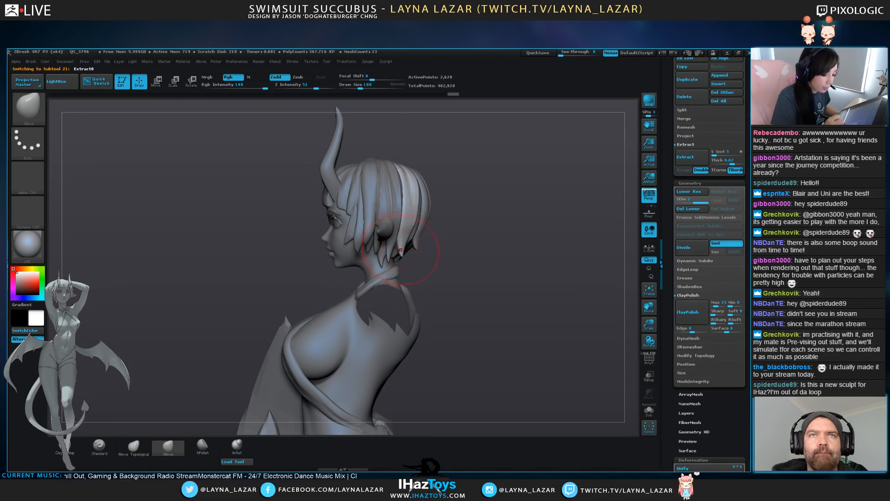
drag(401, 249, 405, 246)
mouse_move(533, 185)
mouse_down()
mouse_move(468, 172)
mouse_move(506, 190)
mouse_up()
key(bracketright)
drag(422, 154, 417, 157)
drag(501, 177, 533, 204)
key(bracketleft)
drag(393, 187, 378, 185)
drag(403, 229, 400, 227)
drag(487, 186, 522, 181)
Refine the lower end of the hair near the ear and nape with a smaller Move brush
alt+click(374, 225)
alt+click(360, 229)
drag(457, 185, 408, 185)
key(bracketleft)
key(bracketleft)
drag(381, 219, 374, 221)
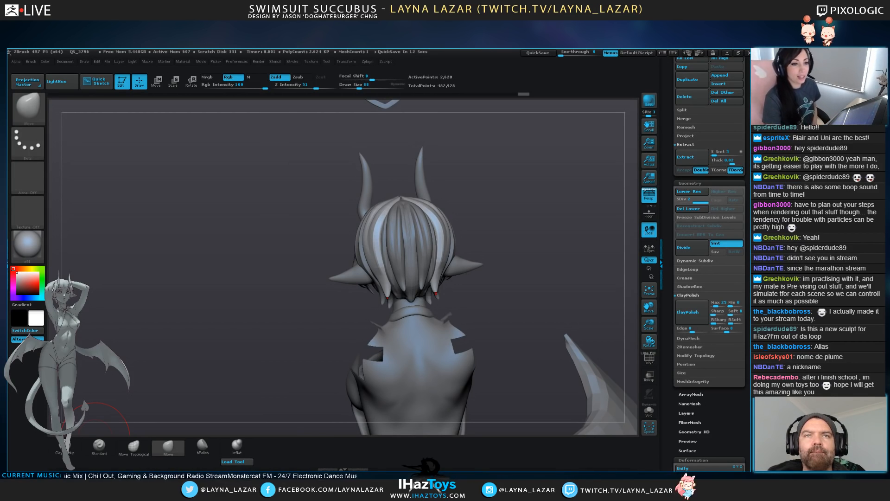
Review the whole figure's pose and proportions from the front and check the face up close, with the body selected
drag(566, 297, 471, 303)
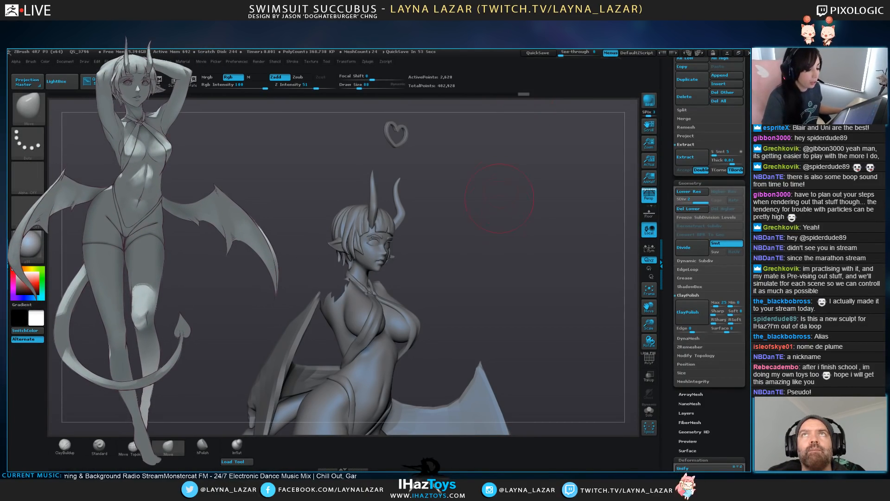
key(f)
mouse_move(558, 239)
mouse_down()
mouse_move(503, 246)
mouse_move(522, 247)
mouse_move(524, 228)
mouse_up()
key(f)
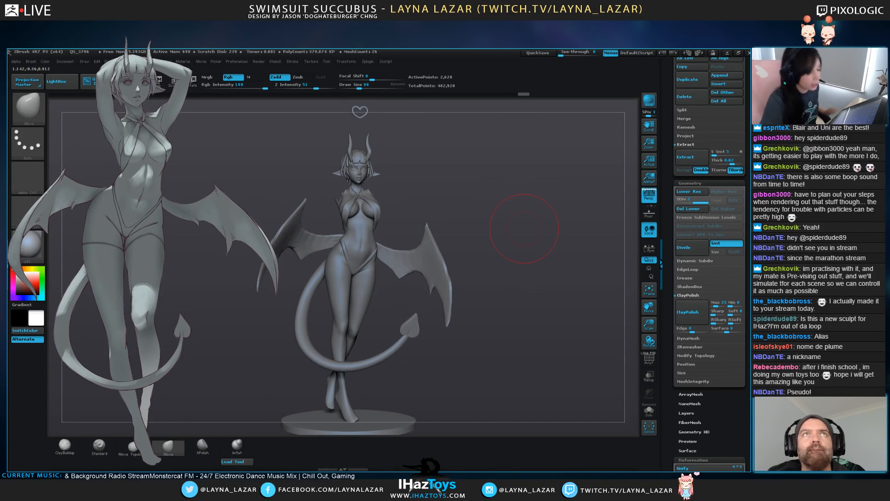
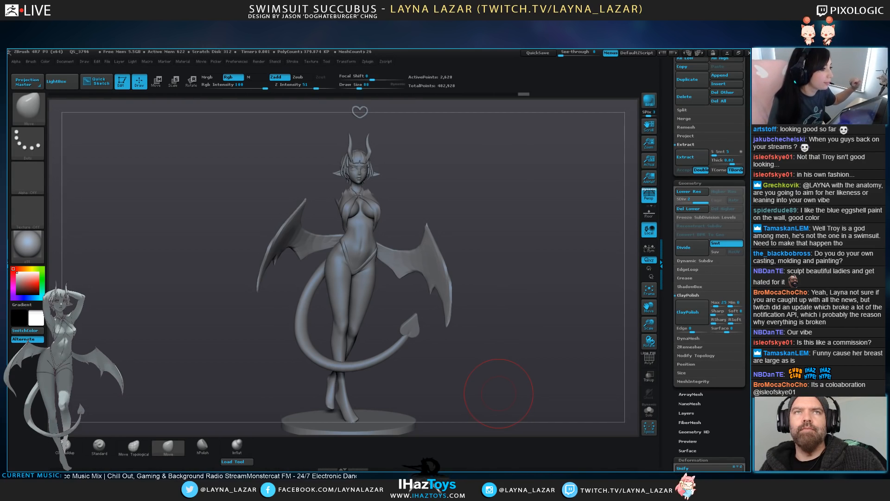
mouse_move(520, 260)
mouse_down()
mouse_move(492, 260)
mouse_move(503, 394)
mouse_up()
drag(504, 324, 557, 325)
alt+click(404, 323)
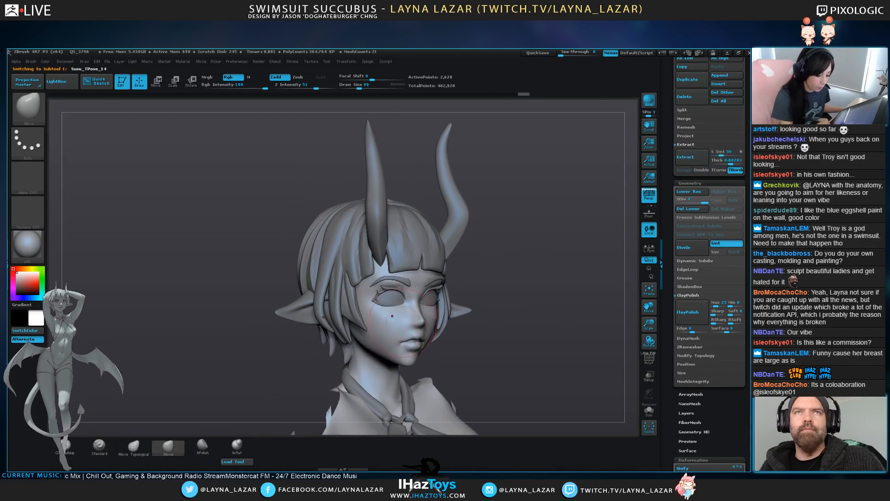
alt+drag(532, 362, 508, 274)
alt+drag(511, 308, 501, 260)
shift+drag(575, 304, 551, 290)
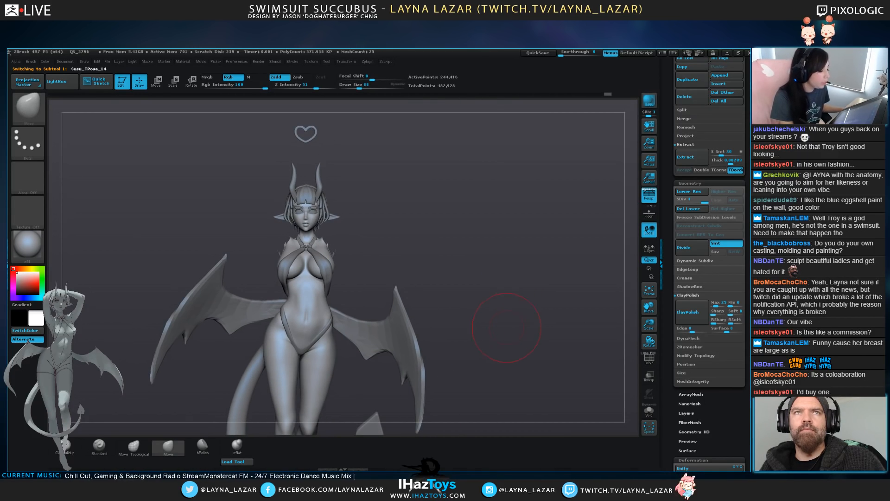
alt+drag(509, 325, 513, 280)
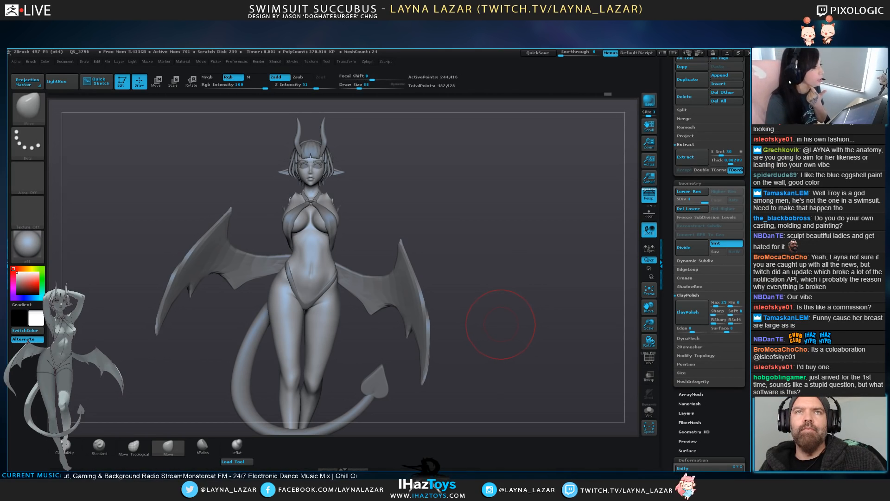
alt+drag(506, 318, 516, 294)
drag(529, 327, 522, 328)
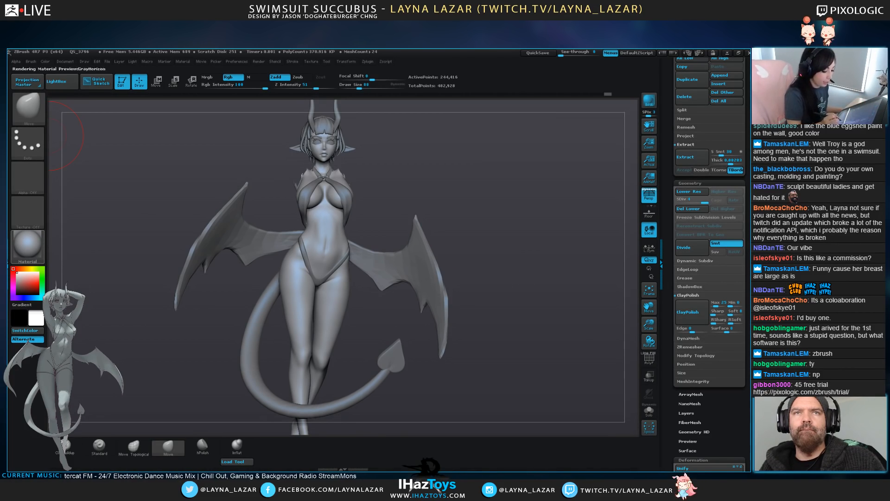
Try the SkinBase material on the figure and switch it to a softer skin-toned MatCap
click(27, 246)
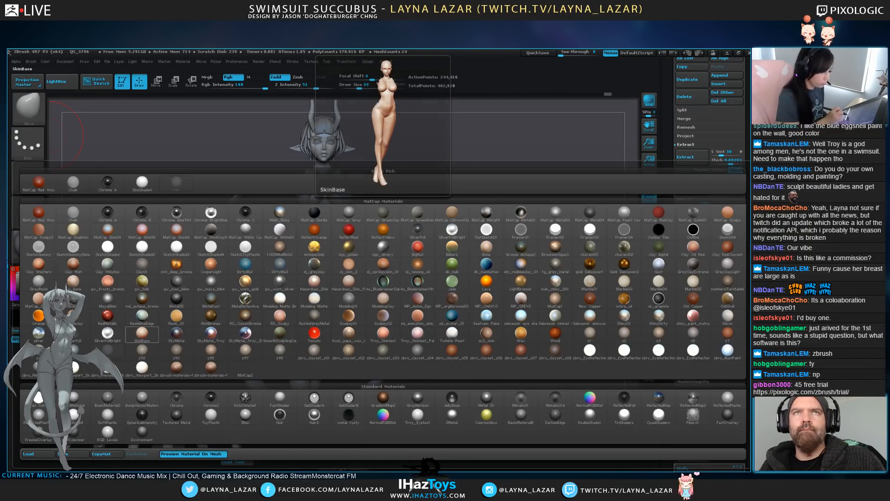
click(142, 333)
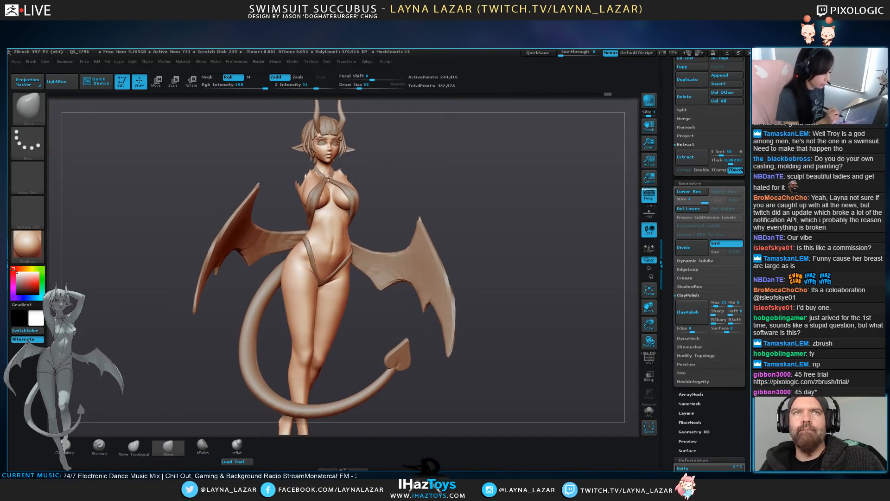
click(28, 245)
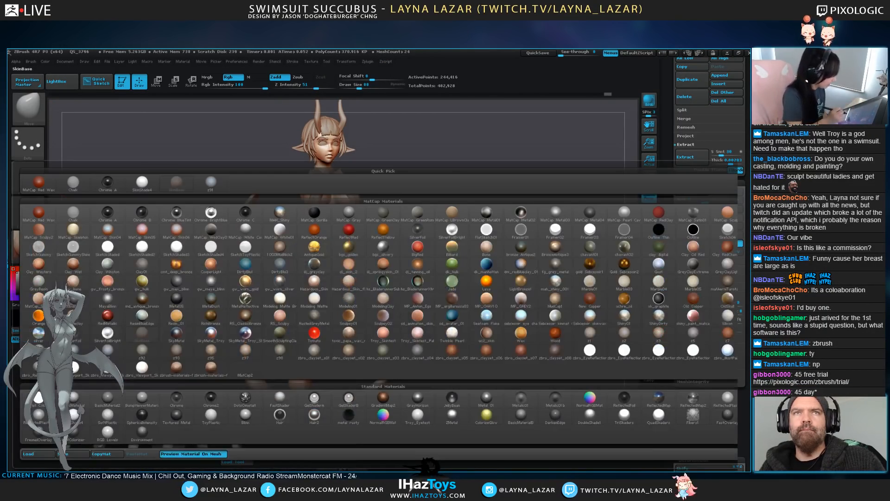
click(39, 299)
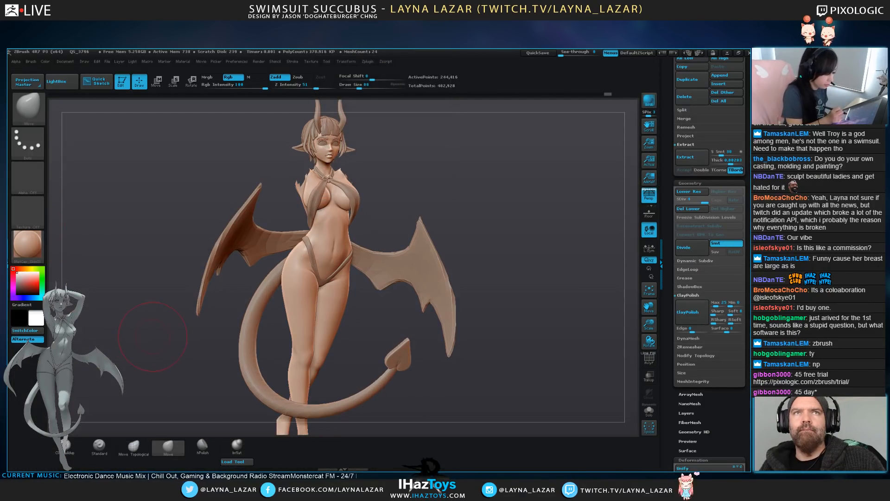
Switch the figure's material to a paler, pink-toned skin MatCap and check it on the whole body
click(28, 245)
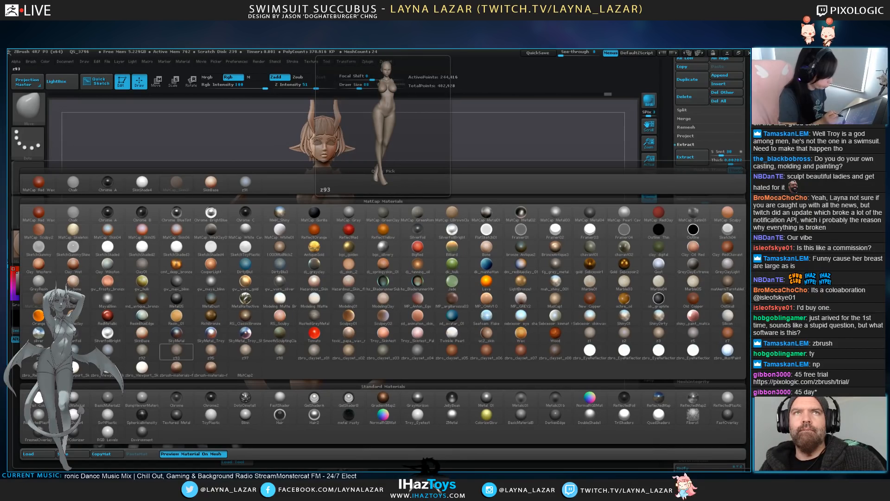
click(418, 332)
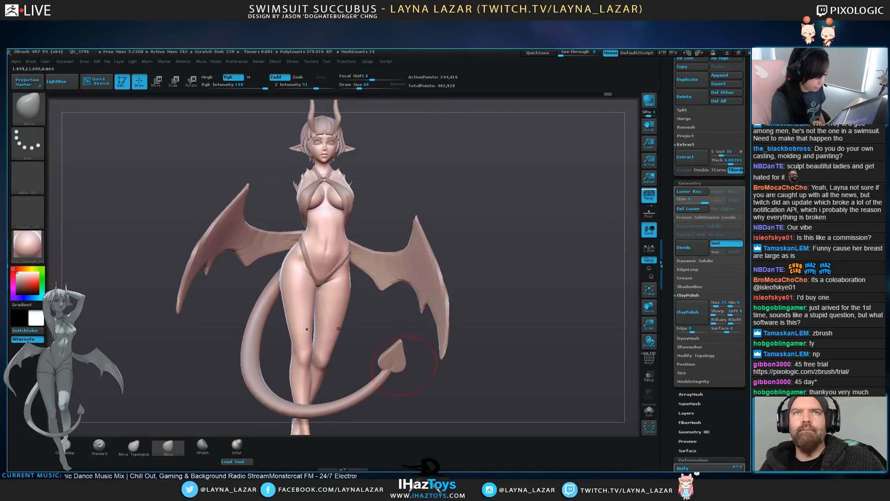
drag(65, 248, 65, 265)
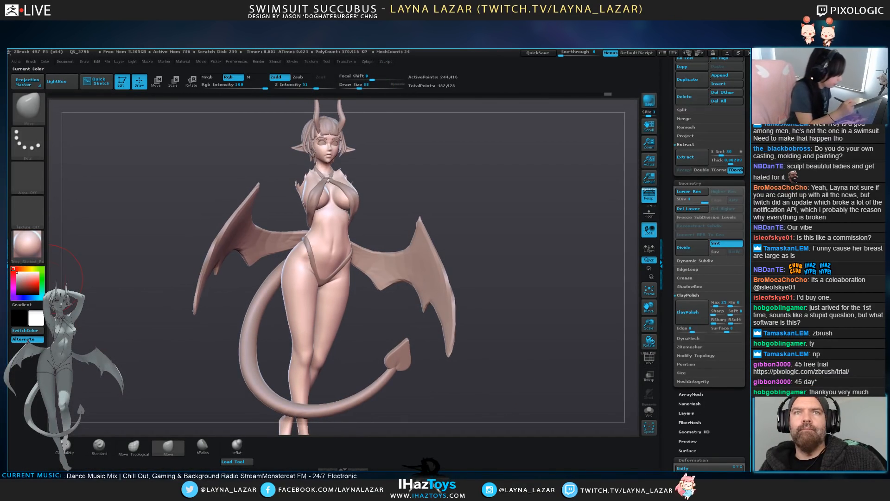
Try a range of light peach and warm tan colours on the figure
click(26, 275)
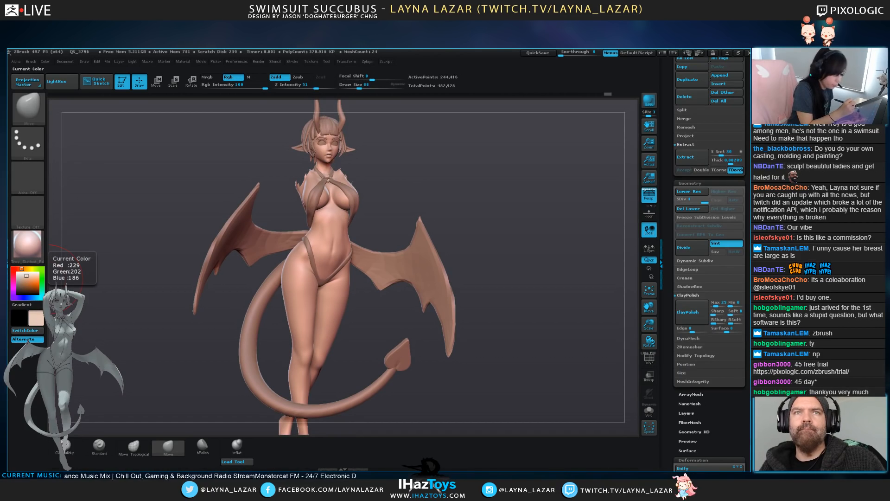
click(30, 276)
click(25, 280)
click(26, 277)
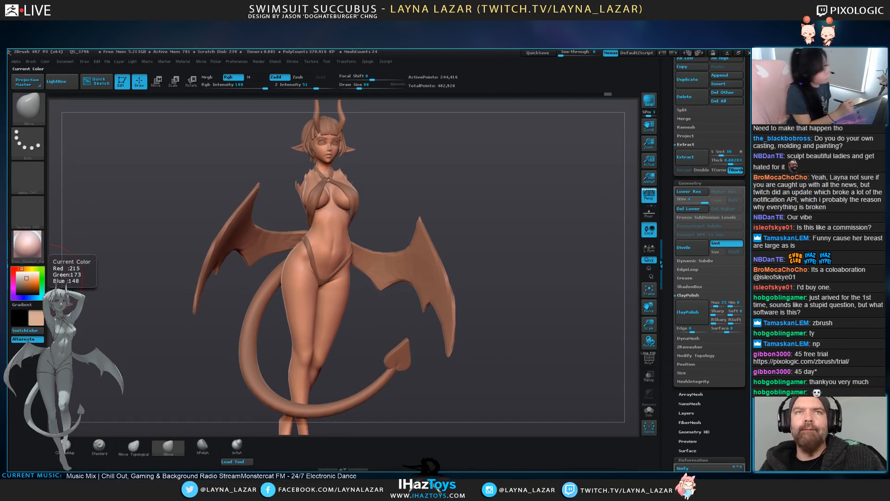
click(25, 269)
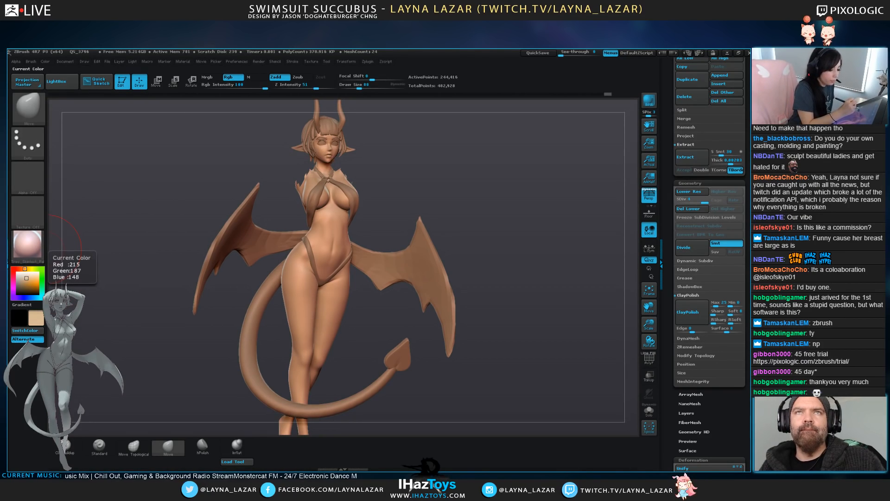
click(26, 276)
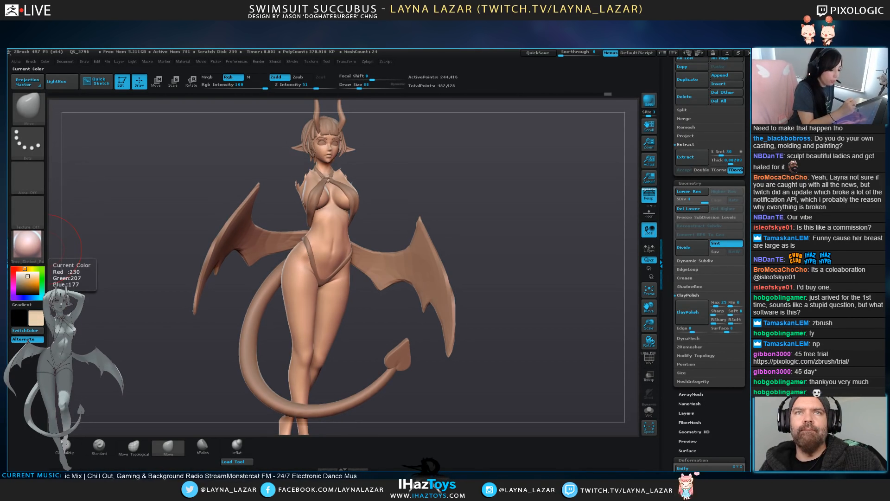
click(30, 276)
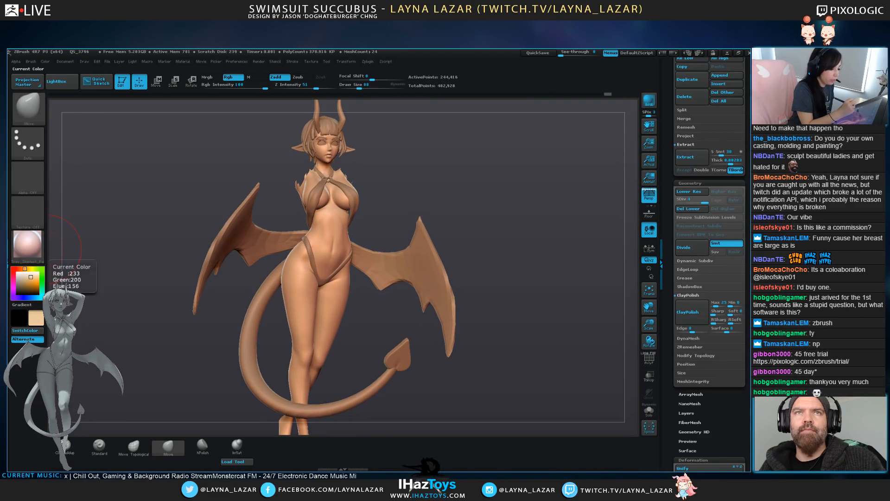
click(28, 277)
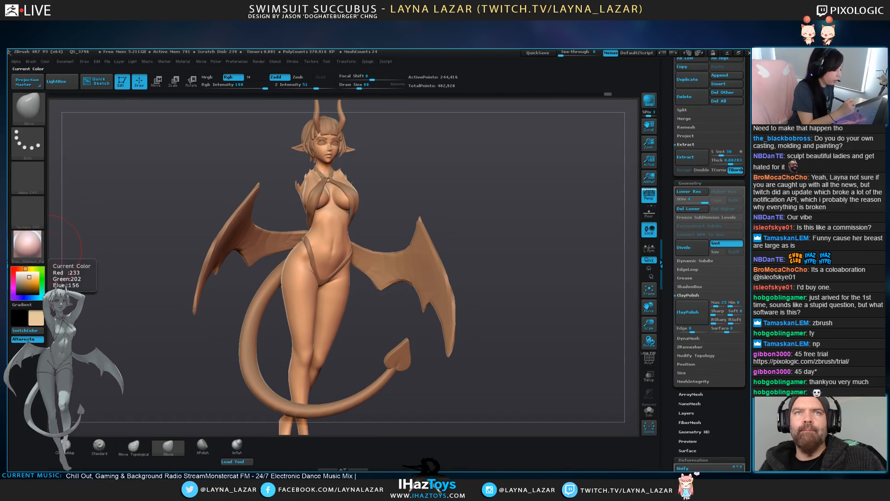
click(28, 278)
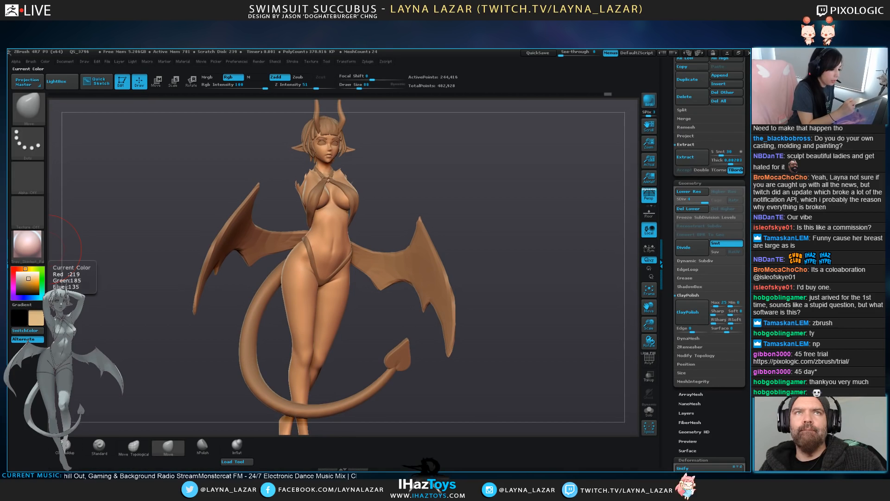
click(26, 276)
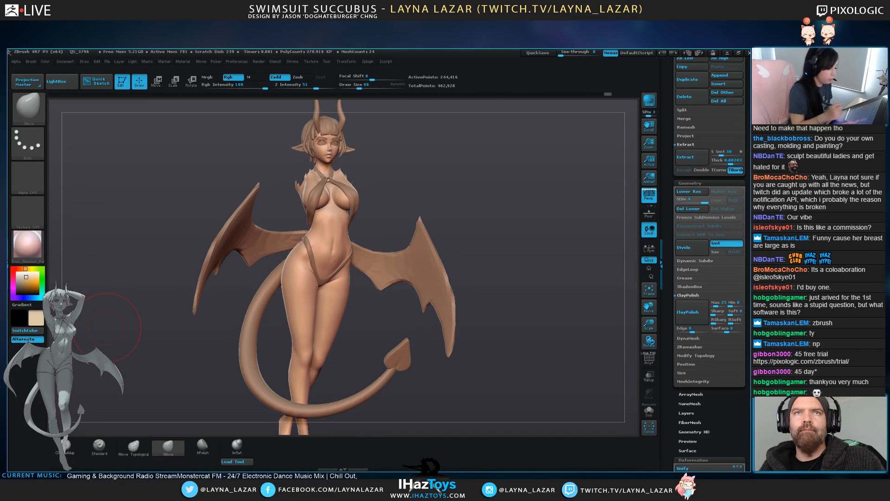
Darken and desaturate the current colour to a muted tan skin tone
click(18, 294)
click(19, 289)
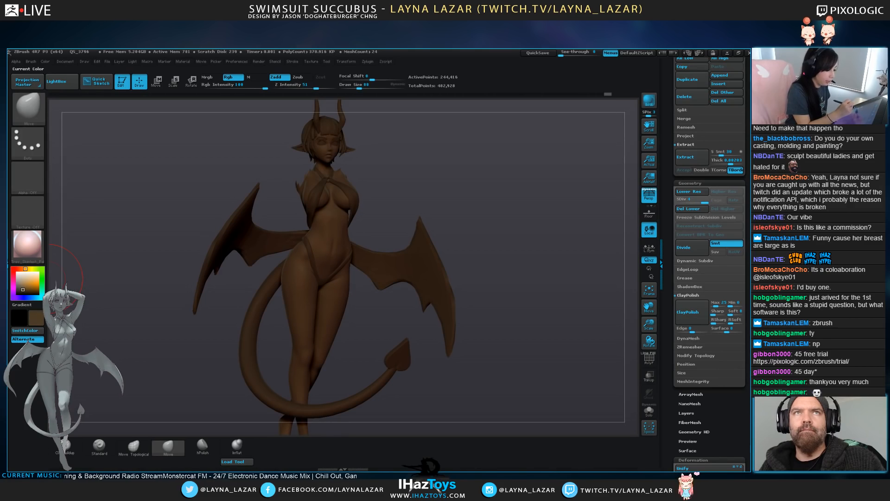
click(17, 287)
click(18, 284)
click(19, 283)
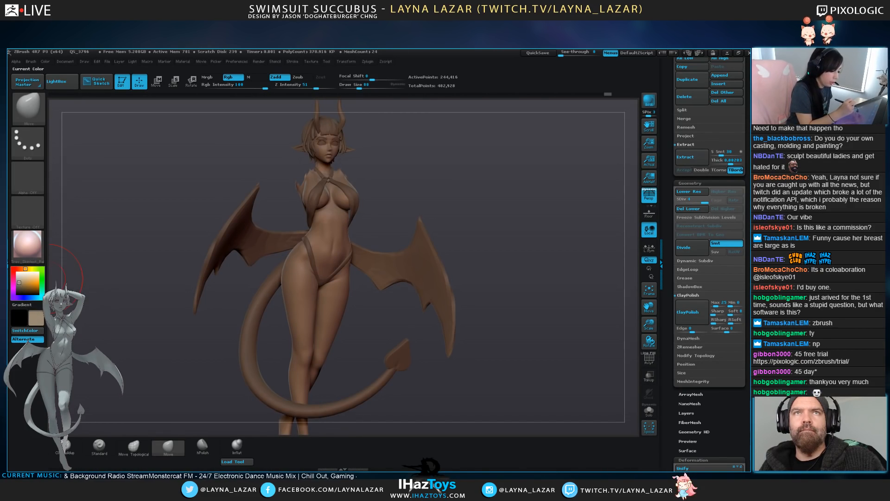
click(20, 281)
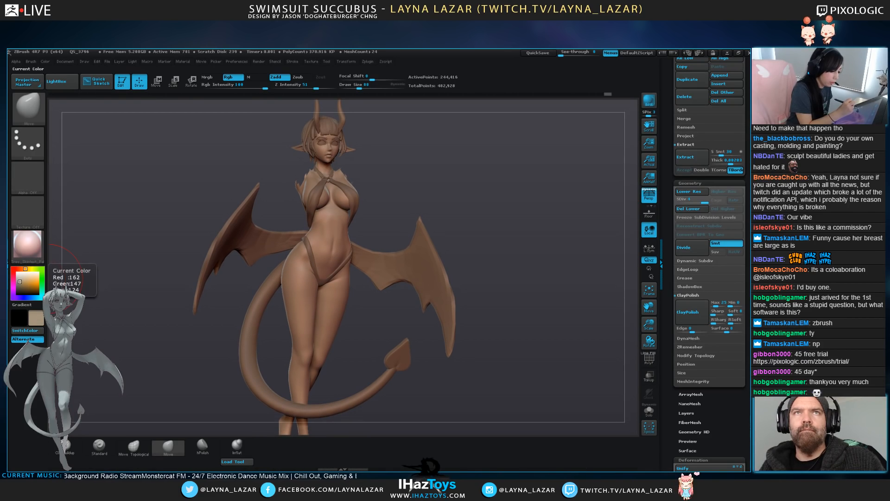
click(20, 280)
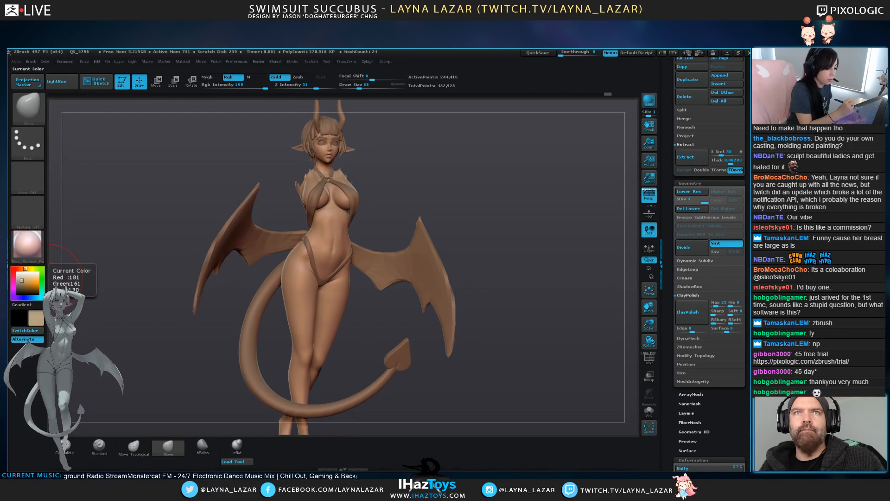
drag(22, 280, 21, 281)
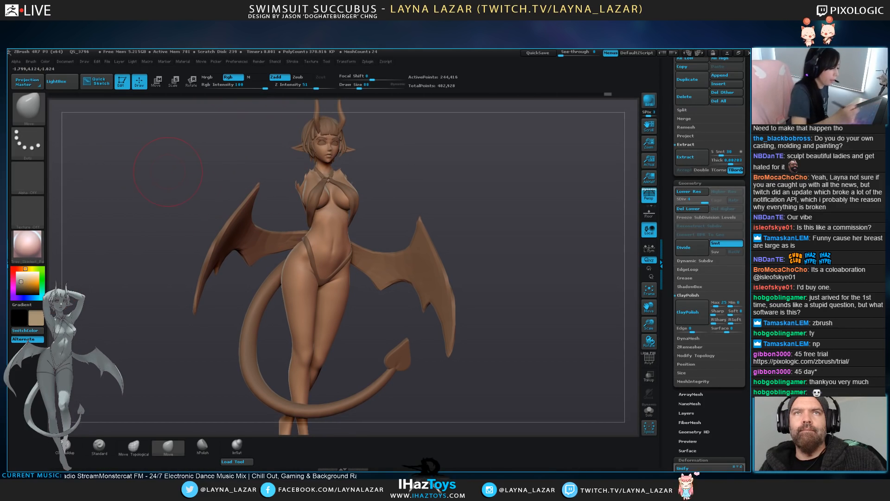
Enable combined material and colour (Mrgb), fine-tune the tan, and fill the body object with it
click(207, 77)
click(45, 61)
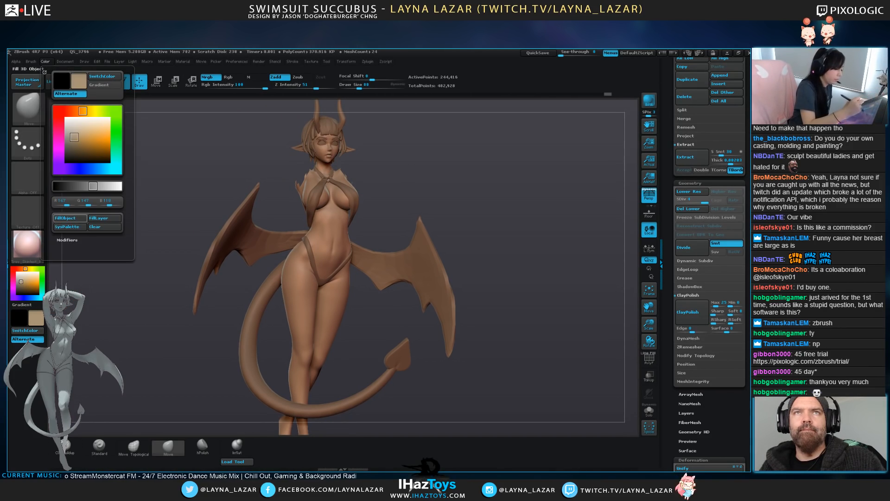
drag(217, 349, 162, 320)
drag(469, 278, 450, 276)
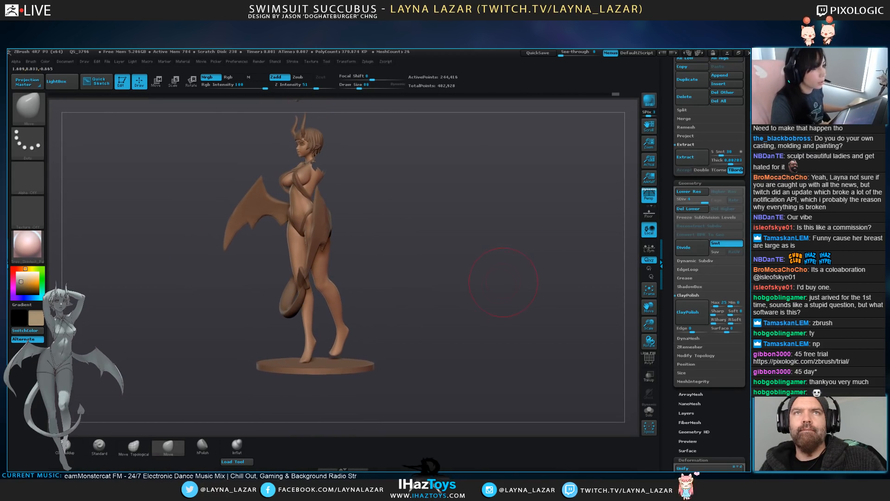
alt+drag(506, 250, 515, 289)
drag(747, 139, 747, 446)
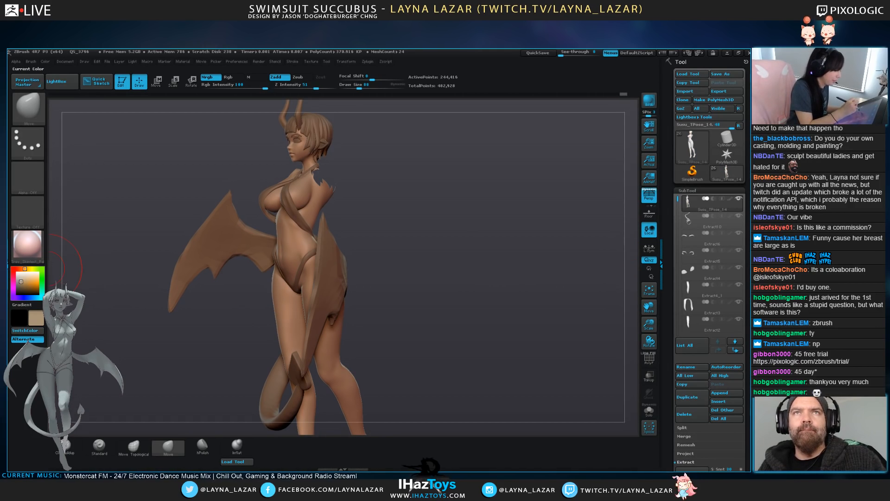
drag(24, 269, 21, 281)
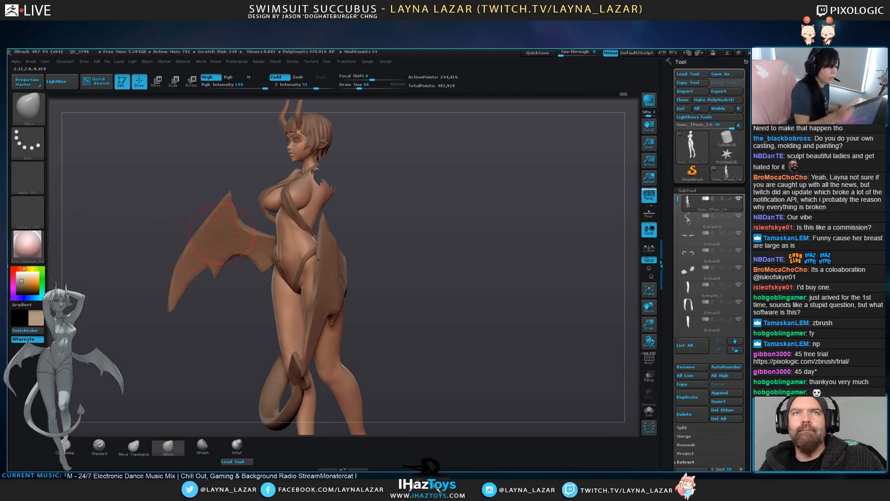
click(45, 61)
click(66, 218)
Select the swimsuit straps and assign a darker, bluish MatCap to set them apart from the skin
drag(413, 344, 504, 347)
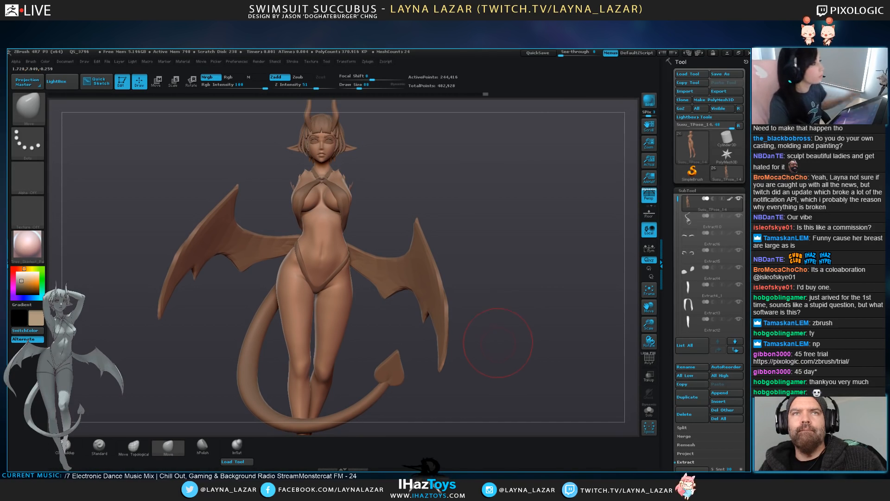
drag(500, 346, 528, 296)
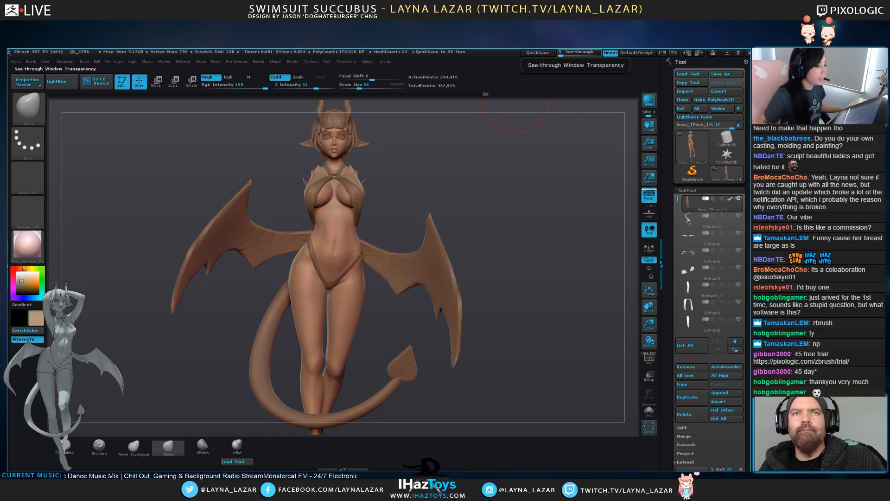
drag(520, 231, 501, 256)
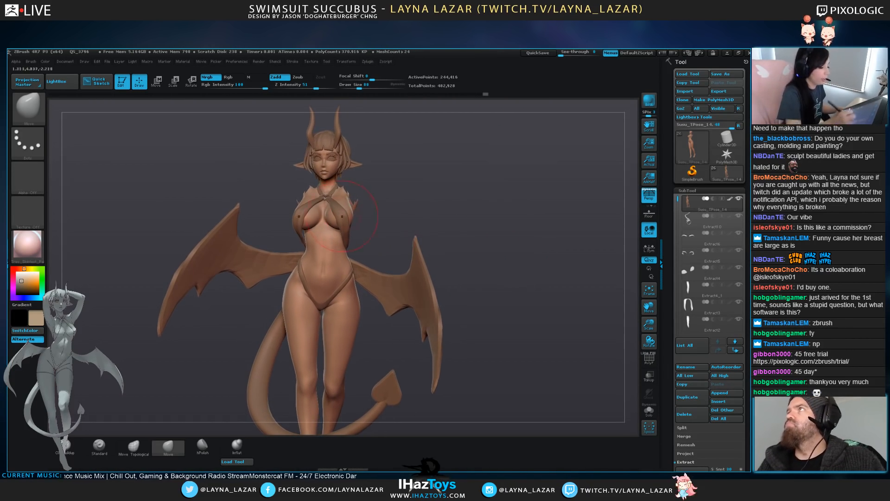
alt+click(345, 224)
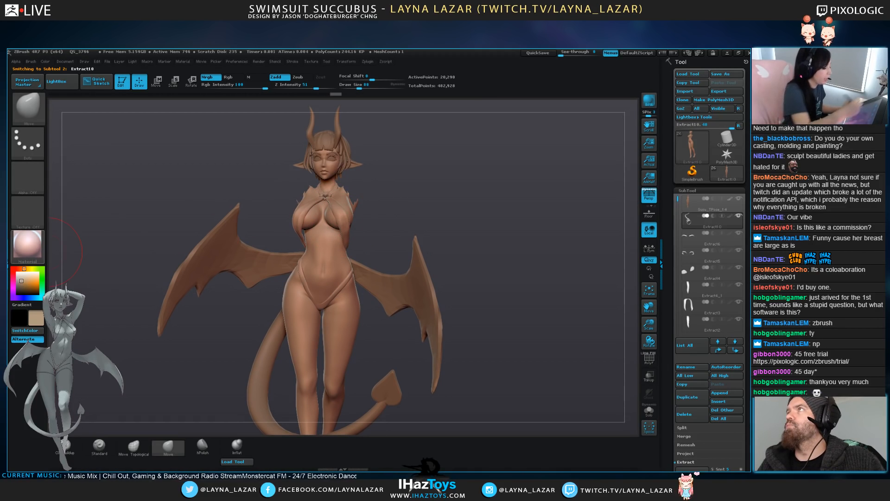
click(27, 244)
click(108, 351)
mouse_move(506, 260)
mouse_down()
mouse_move(570, 260)
mouse_move(517, 263)
mouse_up()
alt+drag(179, 293, 188, 332)
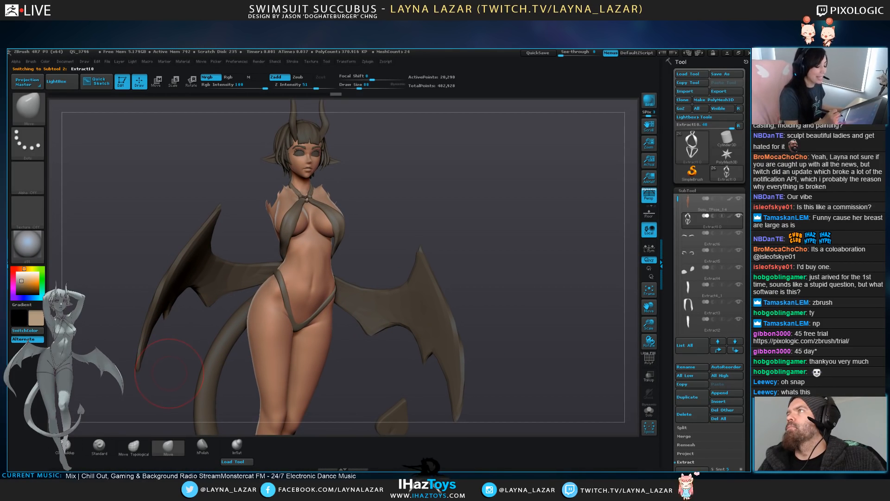
Try pink shades on the swimsuit, from dusty mauve through very pale pink to a saturated pink
click(13, 280)
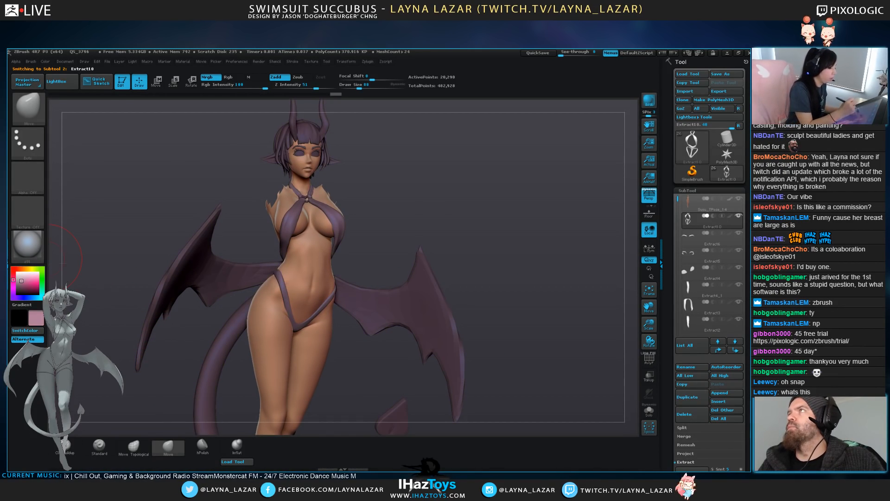
click(19, 276)
click(19, 281)
click(20, 282)
click(28, 277)
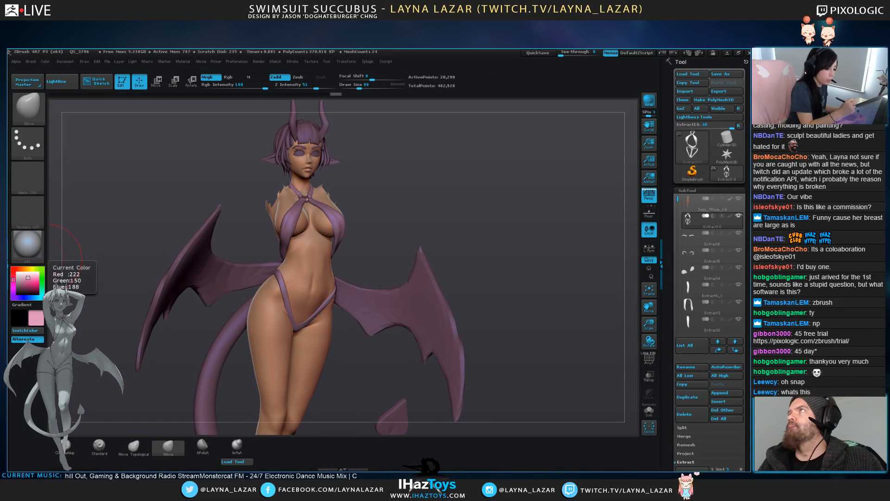
click(30, 275)
click(33, 277)
click(32, 276)
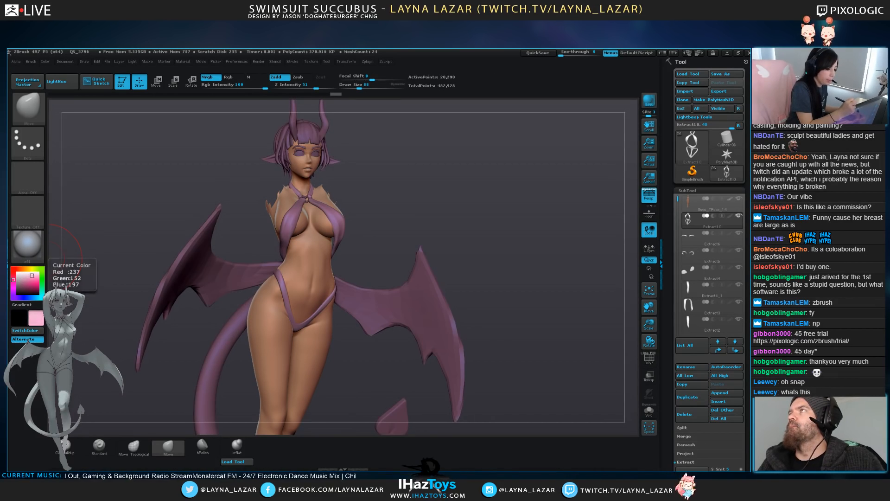
click(34, 275)
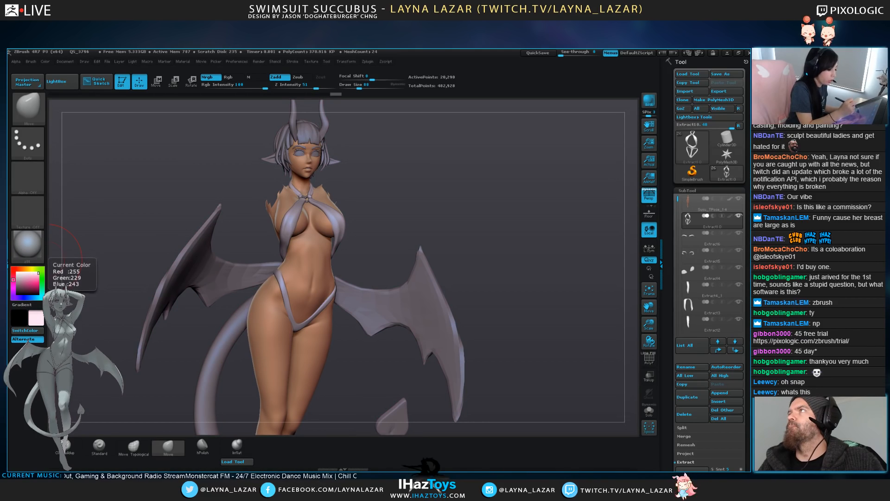
click(37, 278)
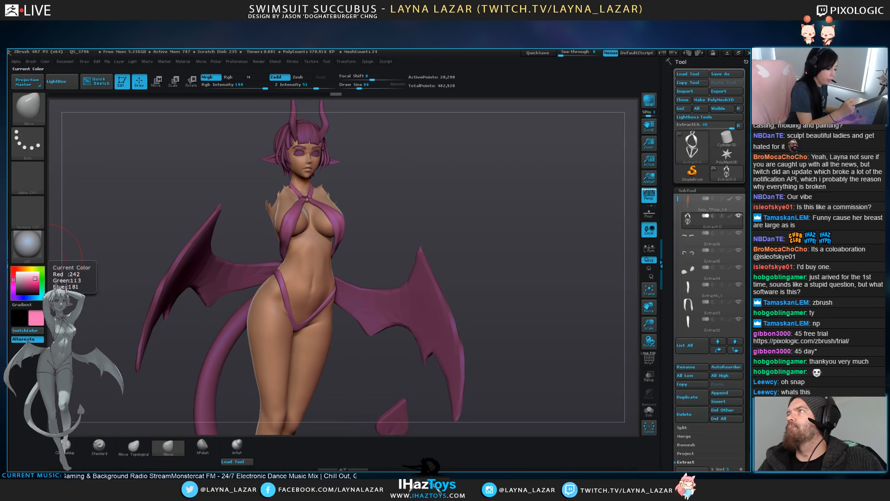
click(37, 277)
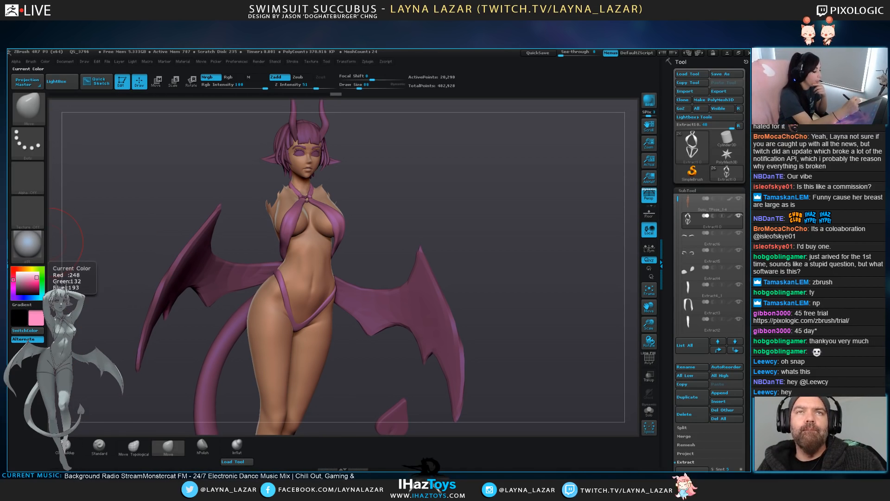
Shift the swimsuit's colour to a light purple, fill the swimsuit with it, and check the head and chest up close
click(13, 288)
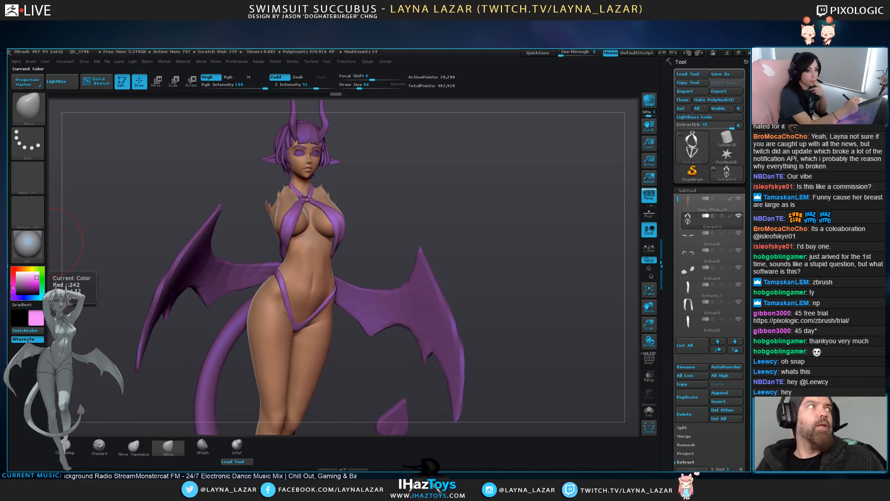
click(35, 276)
drag(35, 276, 37, 276)
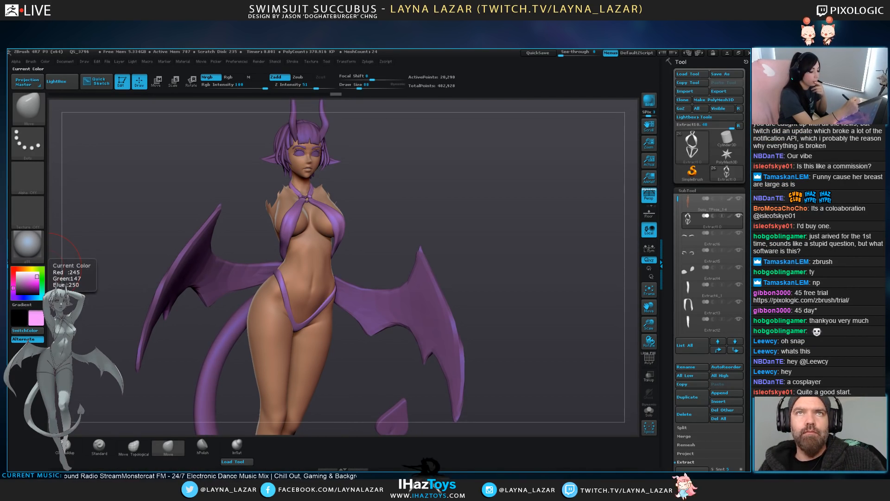
click(13, 285)
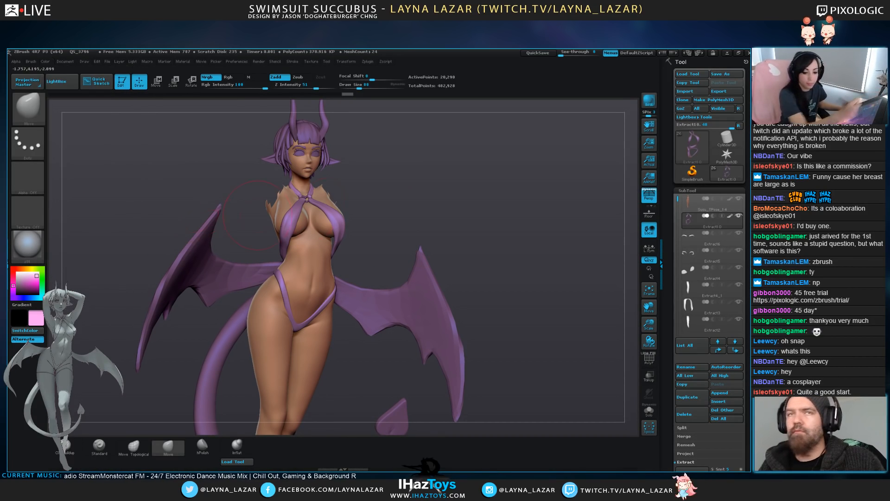
alt+drag(418, 259, 394, 264)
alt+drag(441, 186, 465, 334)
drag(464, 290, 517, 293)
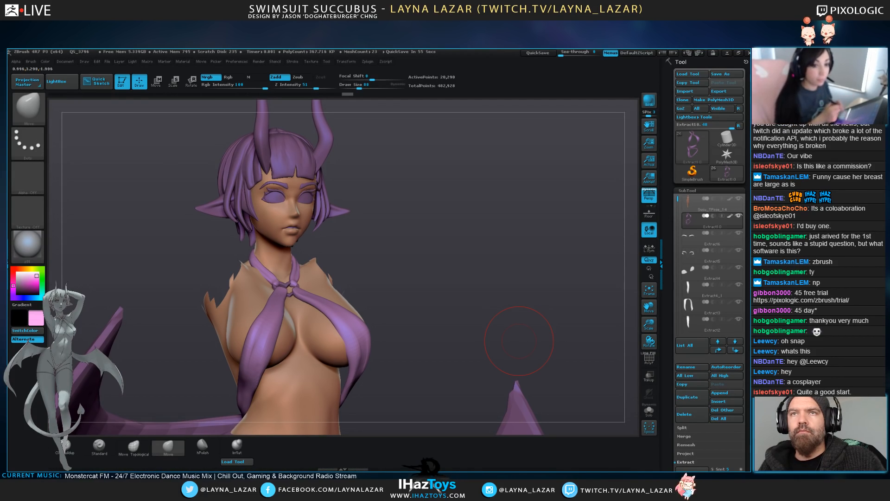
Fill the teeth with the glossy white eye material in light grey, red 188, green 184, blue 188
drag(519, 341, 503, 340)
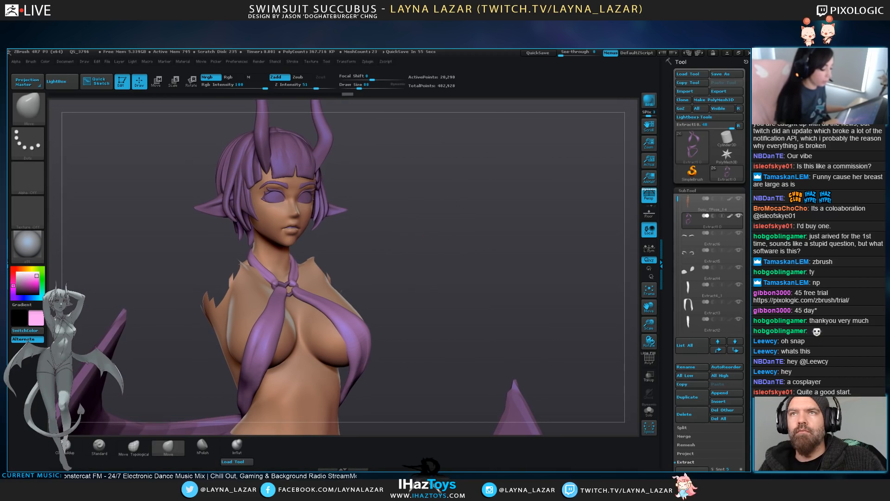
alt+drag(503, 297, 503, 353)
alt+drag(446, 195, 537, 366)
drag(519, 297, 505, 301)
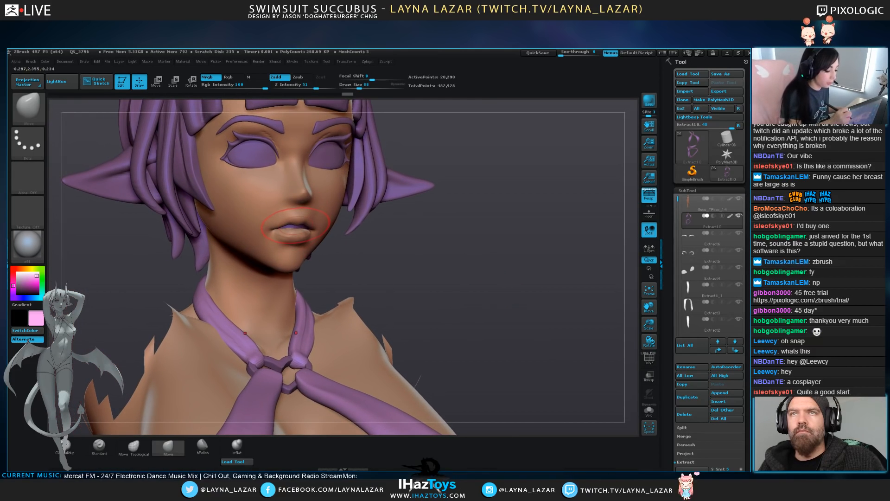
click(27, 245)
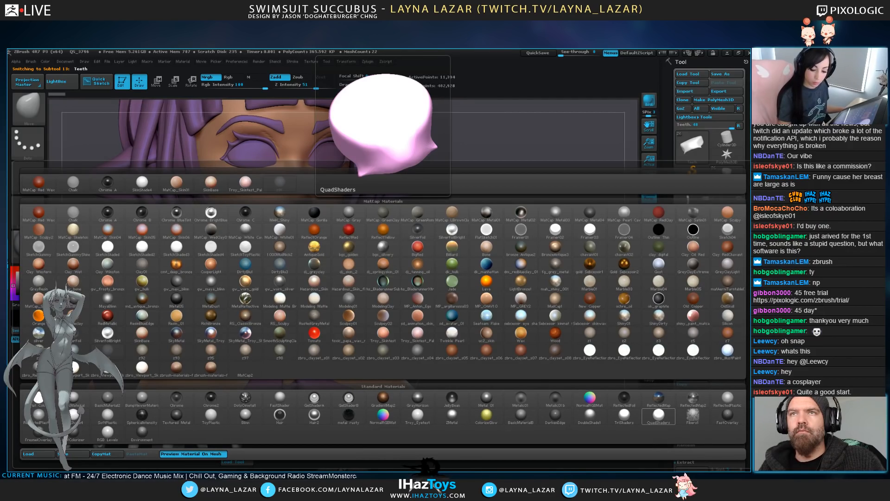
click(417, 416)
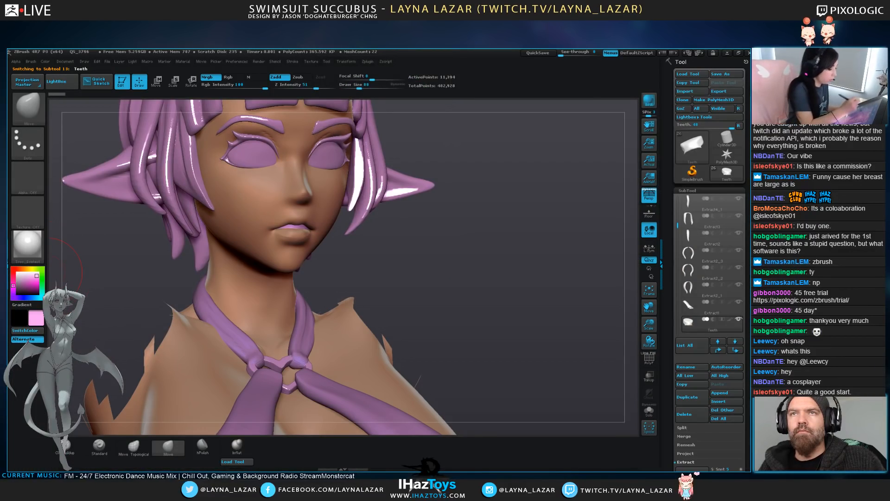
click(17, 278)
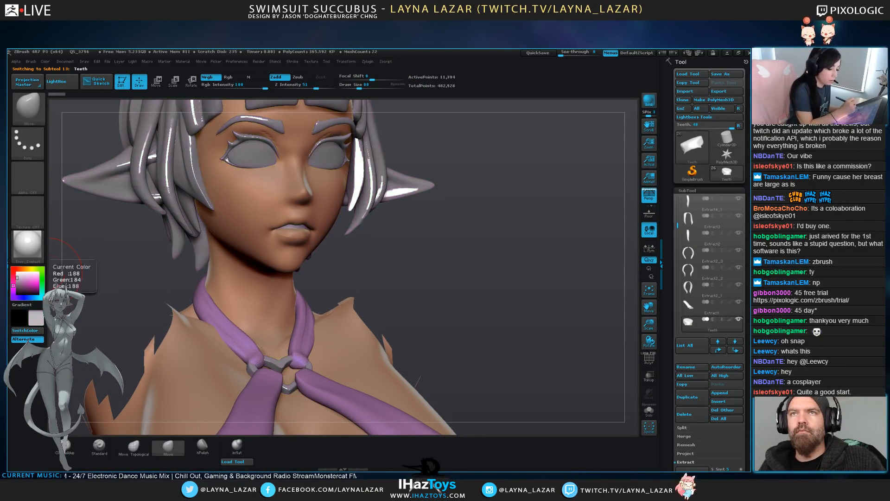
click(45, 61)
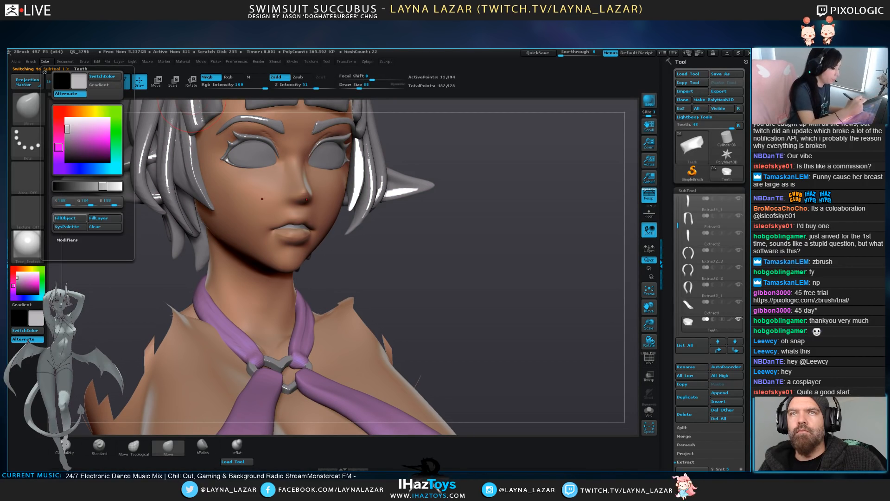
click(65, 218)
Choose a tan colour with the soft pinkish skin material and fill the pointed ears with it
click(25, 269)
click(38, 286)
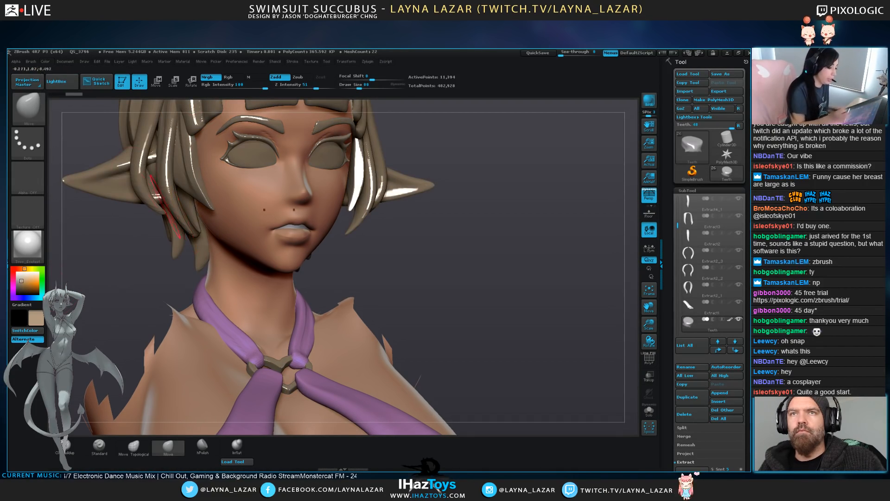
drag(27, 244, 247, 227)
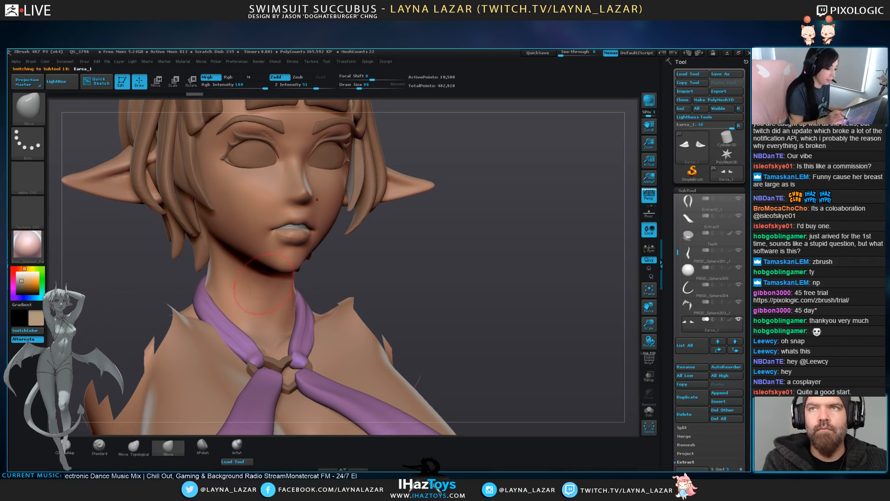
click(45, 61)
click(65, 218)
Try the darker bluish MatCap on the unfilled parts and view the whole figure
alt+drag(468, 320, 467, 260)
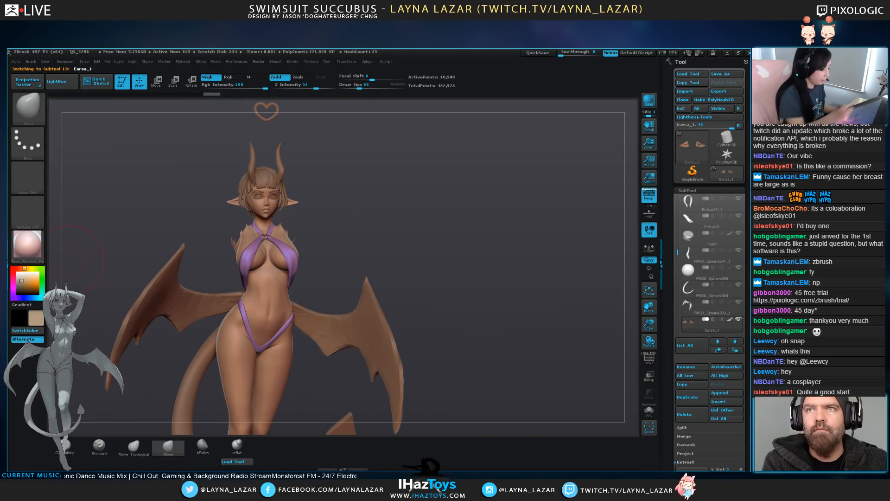
click(28, 244)
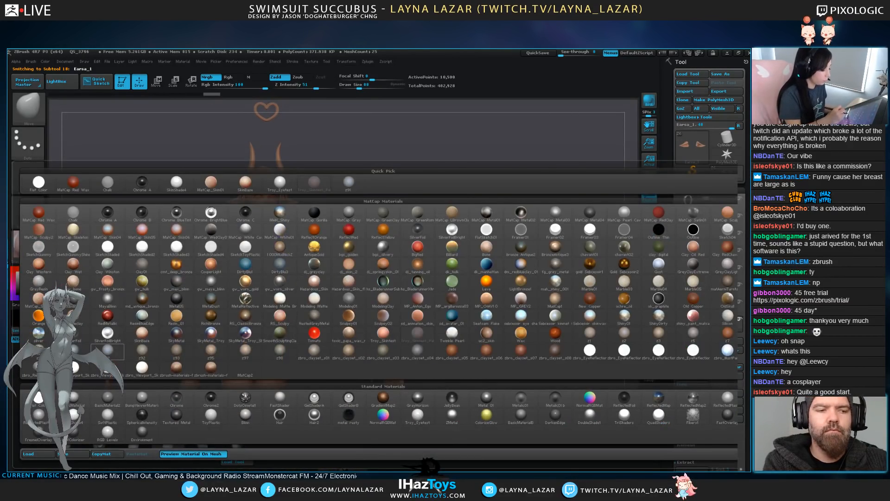
click(107, 351)
alt+drag(469, 320, 445, 255)
drag(524, 288, 461, 324)
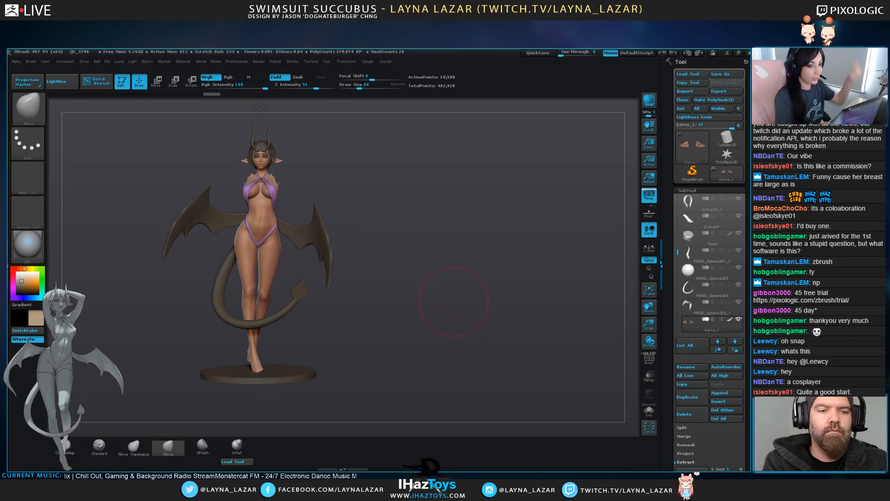
Select the body, unhide its arms, and fill the complete body with the tan skin material
alt+drag(455, 305, 476, 364)
alt+click(284, 288)
ctrl+shift+click(442, 232)
alt+drag(443, 232, 457, 177)
alt+drag(93, 232, 147, 326)
drag(28, 246, 246, 222)
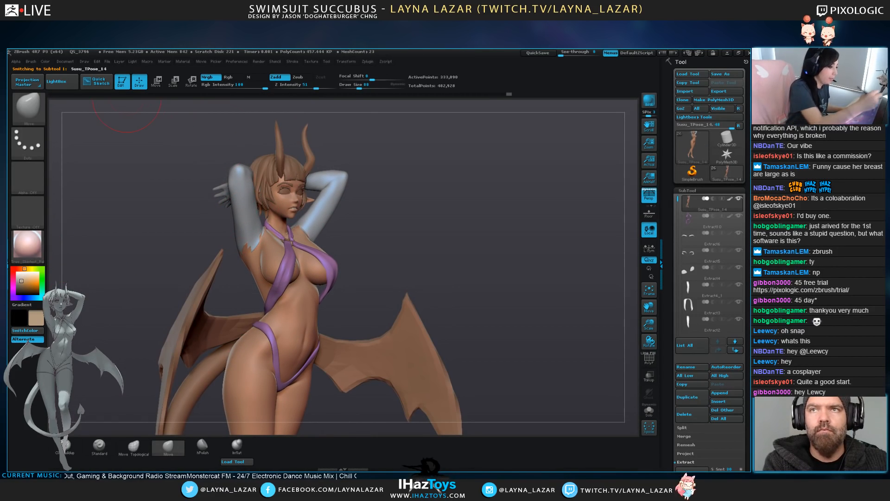
click(45, 62)
click(70, 219)
alt+drag(111, 260, 120, 200)
mouse_move(119, 200)
mouse_down()
mouse_move(195, 196)
mouse_move(125, 200)
mouse_move(135, 204)
mouse_up()
alt+drag(445, 334, 497, 462)
Select the eyes and fill them with the glossy white eye material in a pale off-white
alt+click(360, 206)
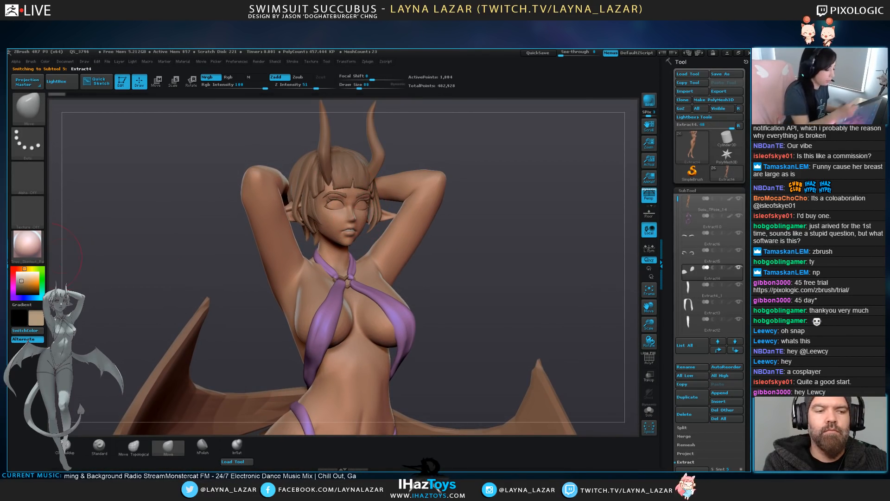
click(27, 245)
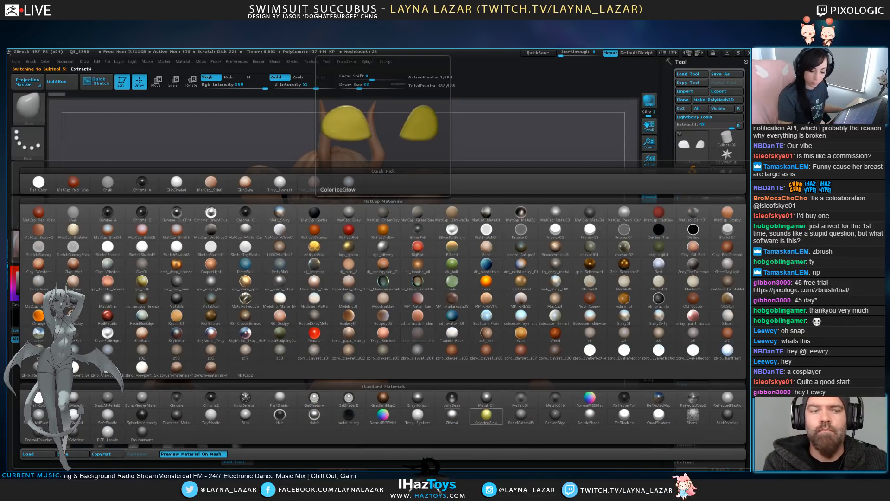
click(418, 415)
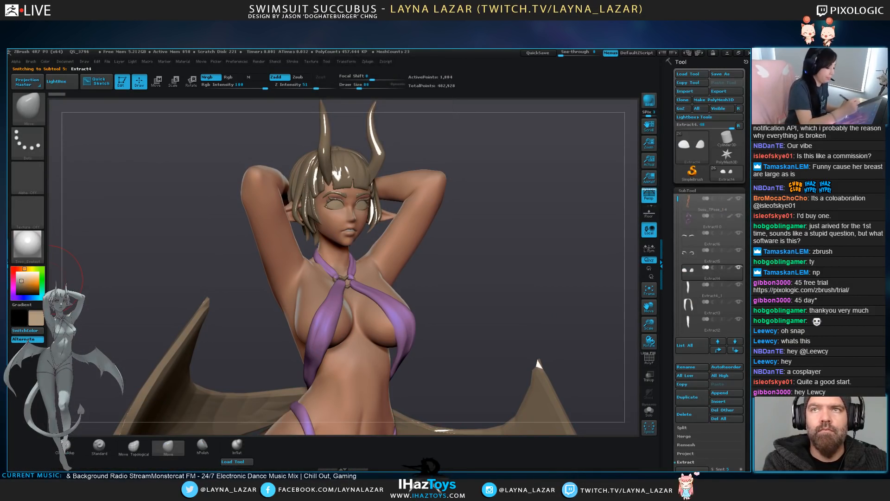
click(17, 277)
click(19, 277)
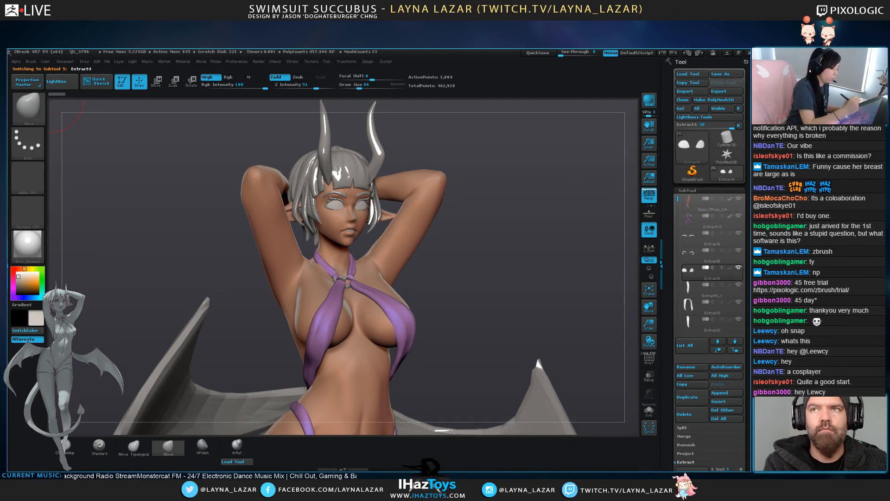
click(45, 61)
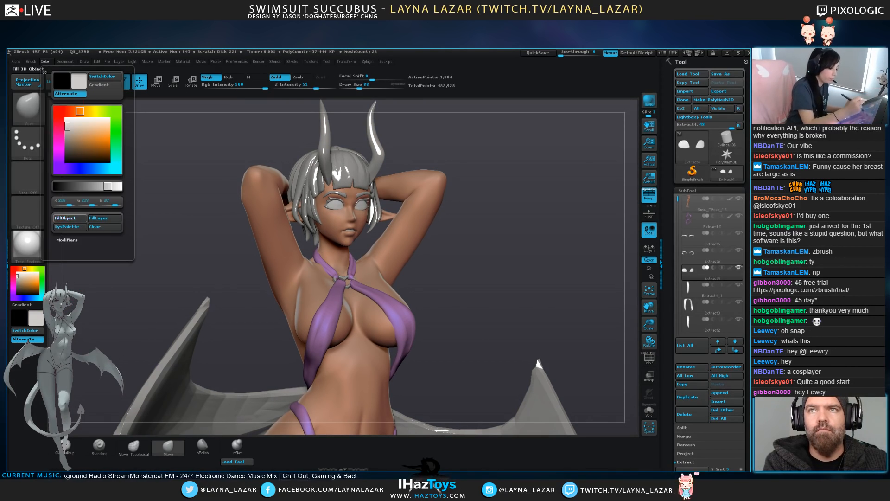
click(67, 218)
mouse_move(153, 223)
mouse_down()
mouse_move(104, 245)
mouse_move(85, 292)
mouse_up()
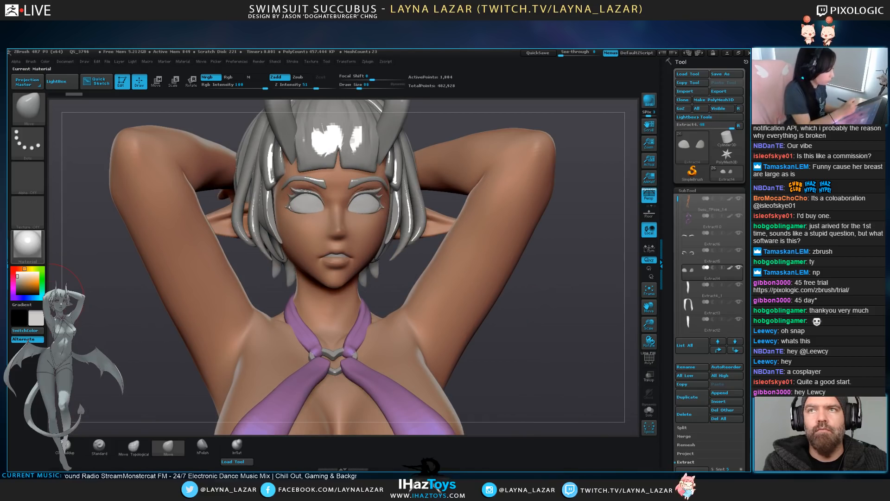
Switch to the darker bluish MatCap, darken the colour to near black, and fill the eyelashes with it
click(27, 246)
click(142, 351)
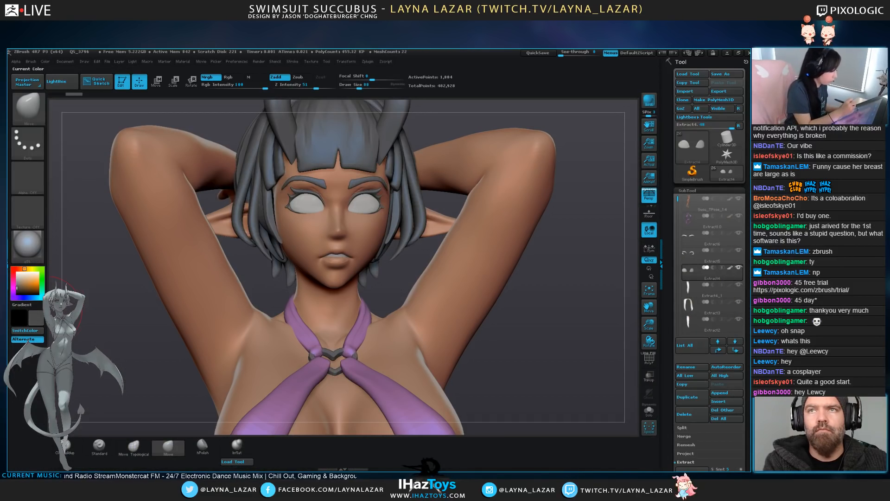
alt+click(377, 185)
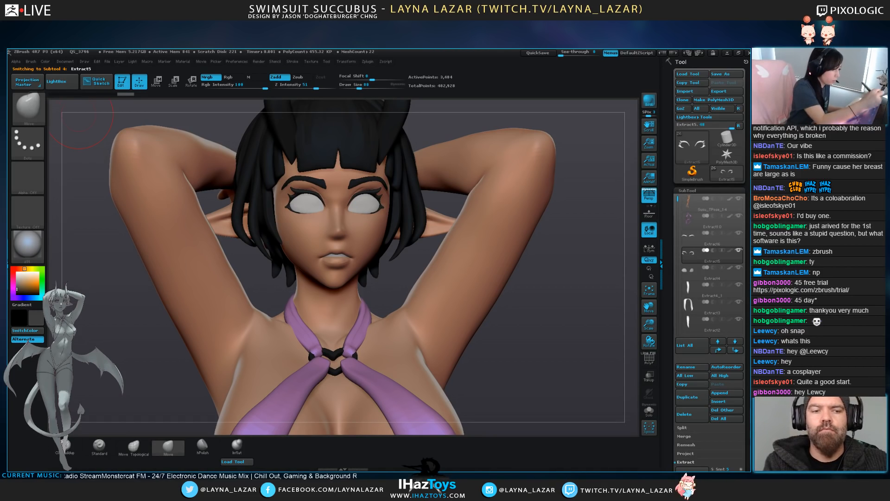
click(45, 61)
click(69, 218)
Examine the recoloured figure in full from several angles, including the wings, tail and head
alt+drag(547, 325, 547, 241)
drag(547, 278, 473, 275)
mouse_move(520, 320)
alt+mouse_down()
mouse_move(473, 288)
mouse_move(538, 290)
mouse_move(509, 291)
mouse_move(519, 292)
mouse_move(520, 336)
alt+mouse_up()
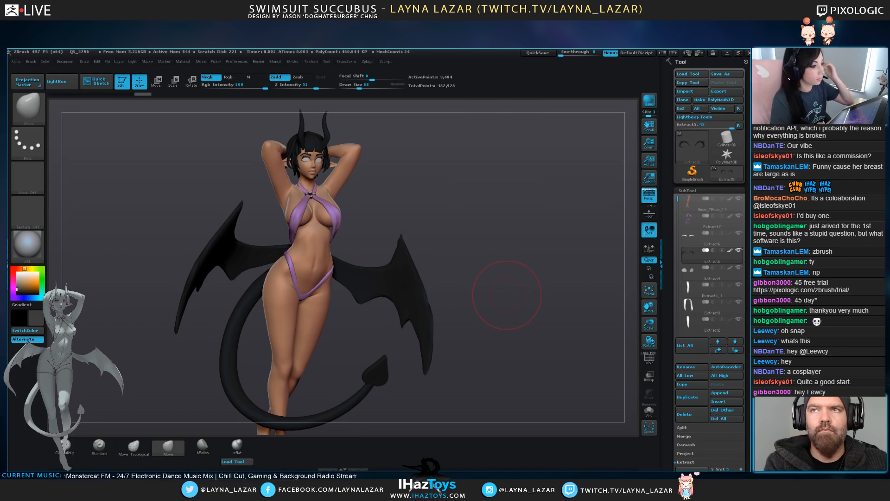
mouse_move(480, 240)
mouse_down()
mouse_move(501, 276)
mouse_move(506, 259)
mouse_move(533, 297)
mouse_move(512, 260)
mouse_move(501, 257)
mouse_move(521, 258)
mouse_move(508, 257)
mouse_move(500, 220)
mouse_move(503, 246)
mouse_up()
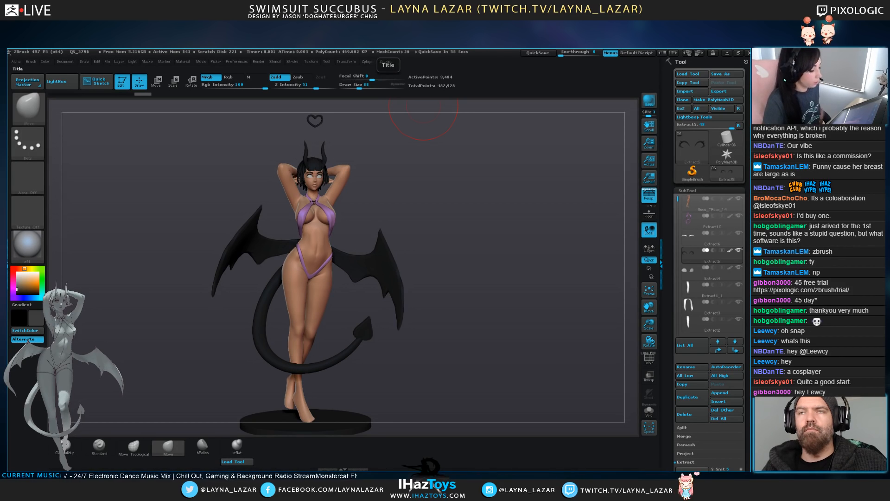
drag(464, 293, 251, 259)
drag(510, 287, 297, 281)
alt+drag(464, 223, 463, 320)
alt+drag(436, 199, 483, 284)
Select the hair fringe and fill it with the black MatCap in a muted pale blue
alt+click(293, 186)
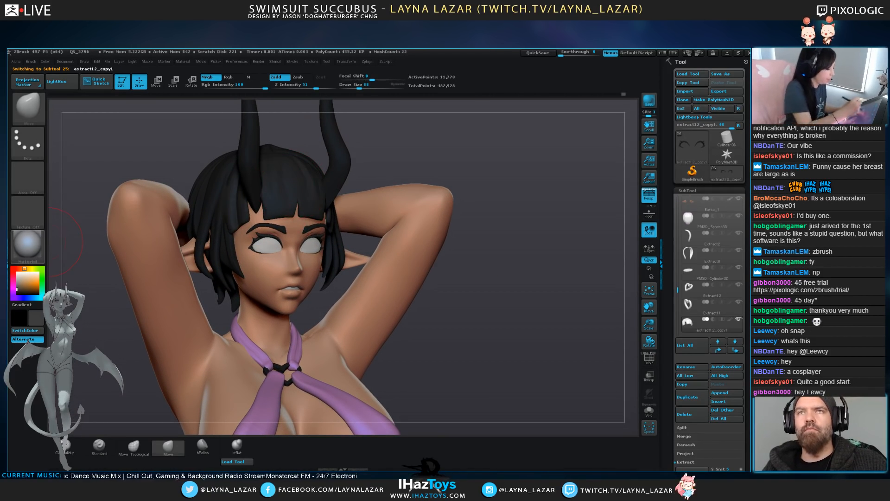
click(27, 244)
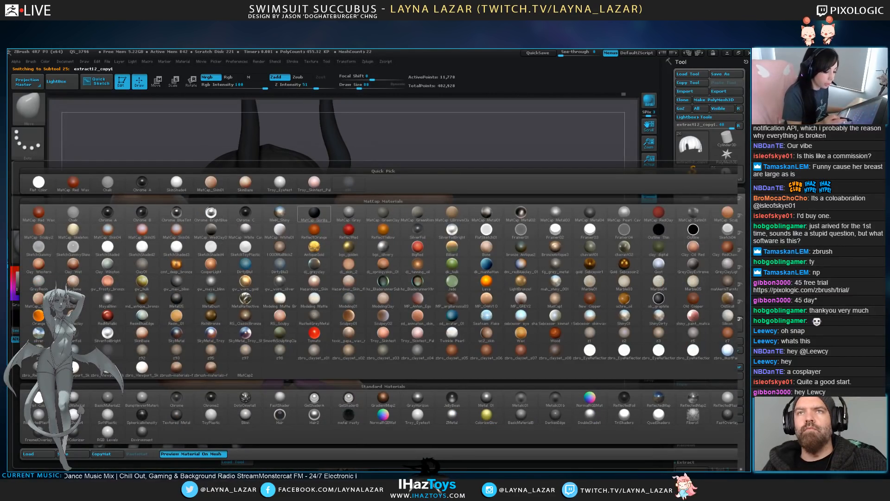
click(314, 212)
click(38, 283)
click(24, 297)
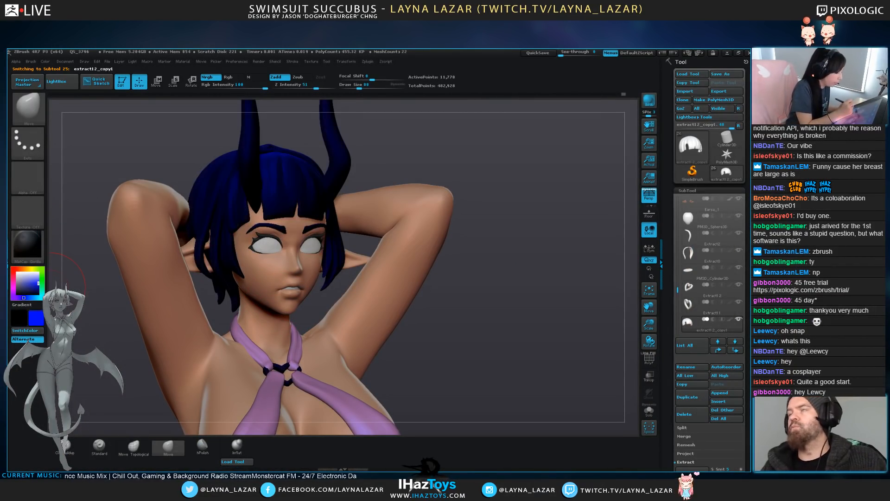
drag(36, 284, 22, 278)
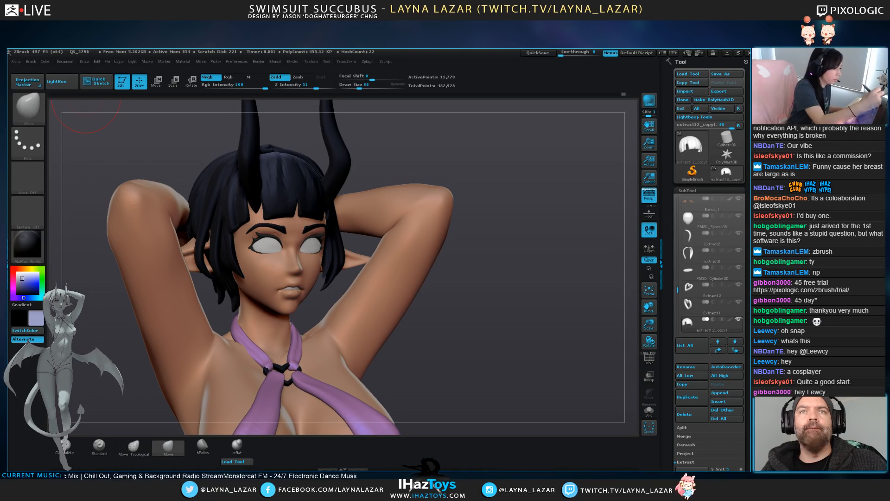
click(45, 61)
click(69, 218)
Fill the hair pieces at both sides of the head with the same black MatCap and muted blue
alt+drag(510, 325, 510, 232)
drag(533, 279, 477, 279)
alt+drag(482, 241, 483, 334)
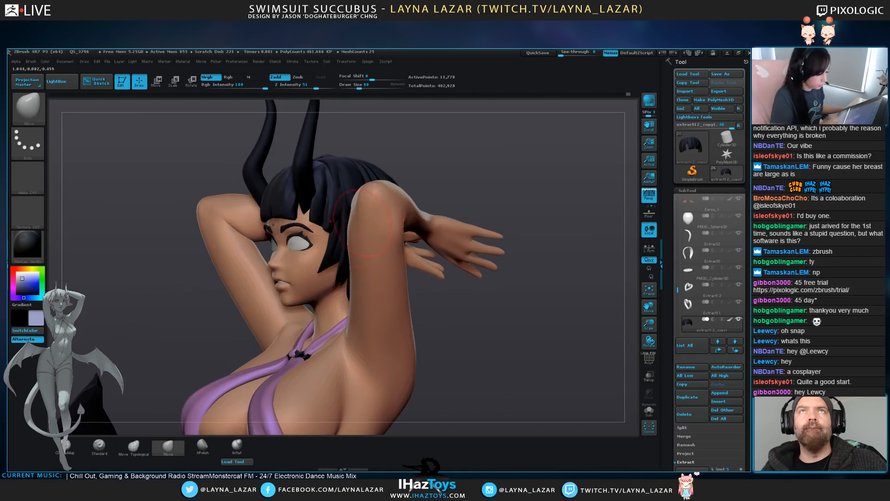
alt+click(336, 178)
drag(88, 200, 174, 199)
click(45, 62)
click(70, 218)
drag(99, 194, 185, 188)
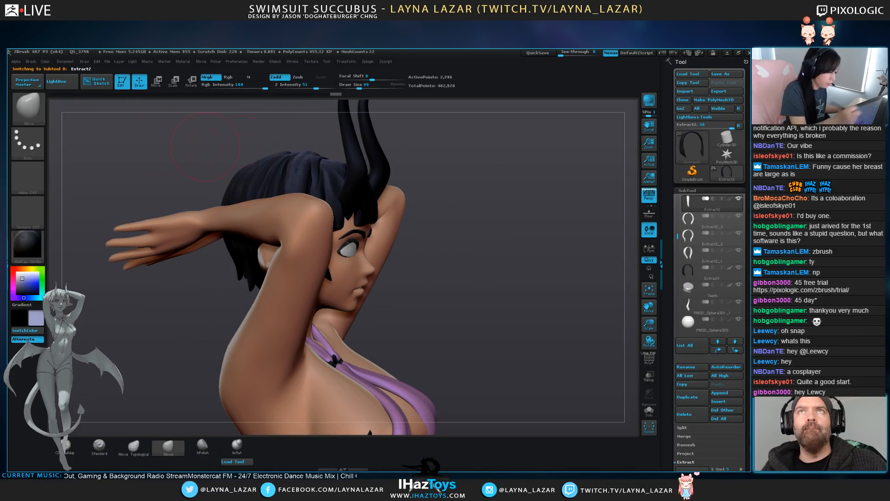
click(45, 61)
click(70, 218)
Fill two more hair strands at the back of the head with the muted blue hair material
drag(127, 179, 205, 197)
alt+click(299, 190)
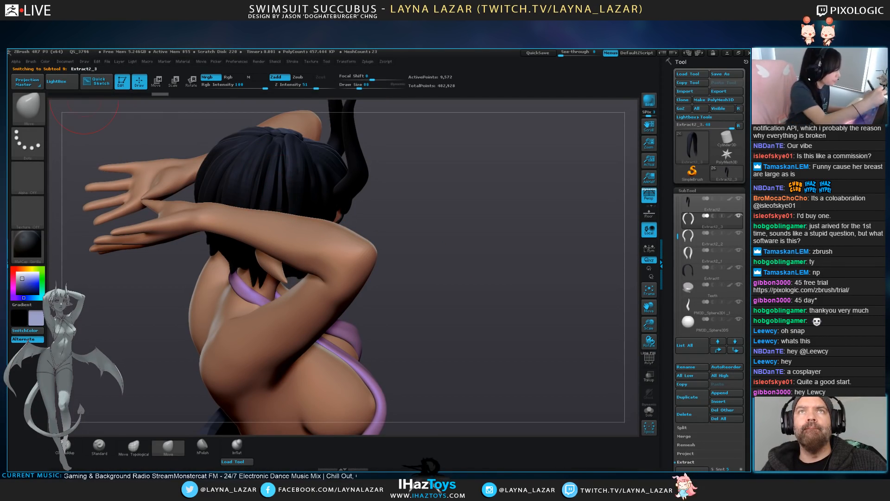
click(45, 62)
click(69, 218)
mouse_move(499, 291)
alt+mouse_down()
mouse_move(526, 307)
mouse_move(512, 325)
mouse_move(545, 335)
alt+mouse_up()
alt+click(306, 202)
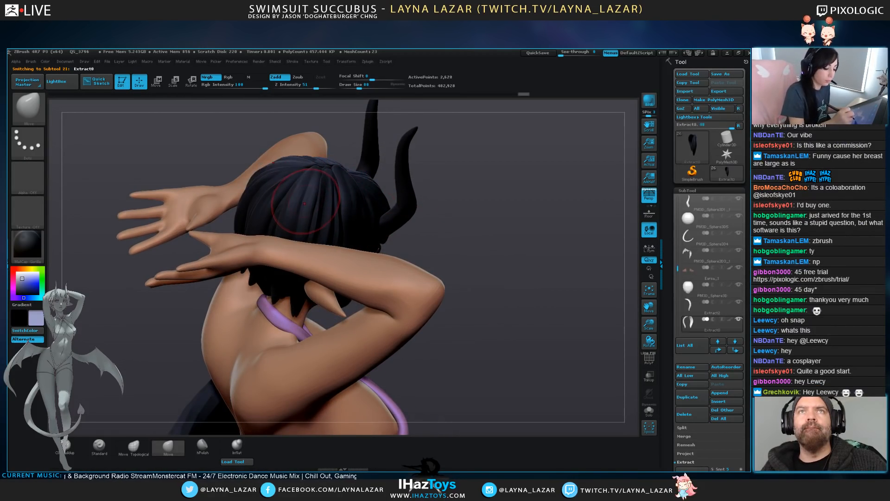
click(45, 61)
click(69, 218)
Fill the remaining rear hair strand and the rounded base hair piece with the same hair material and colour
right_drag(257, 207, 309, 207)
alt+click(278, 194)
click(45, 62)
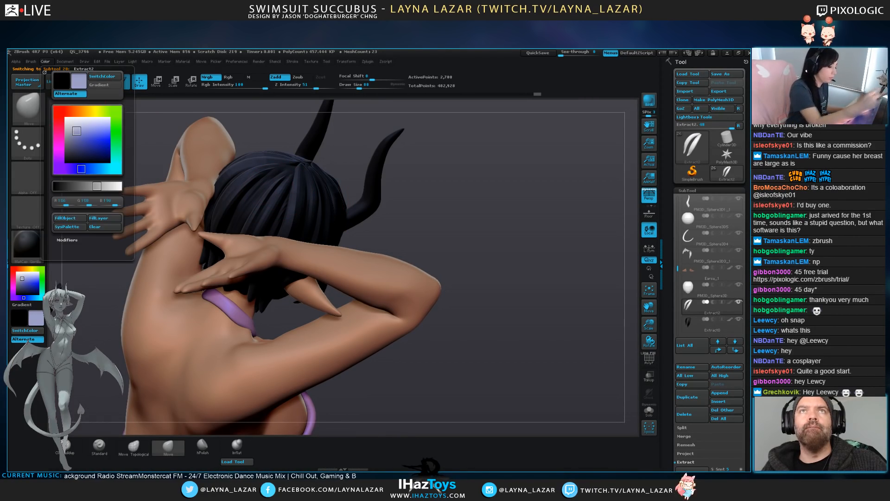
click(70, 218)
click(703, 291)
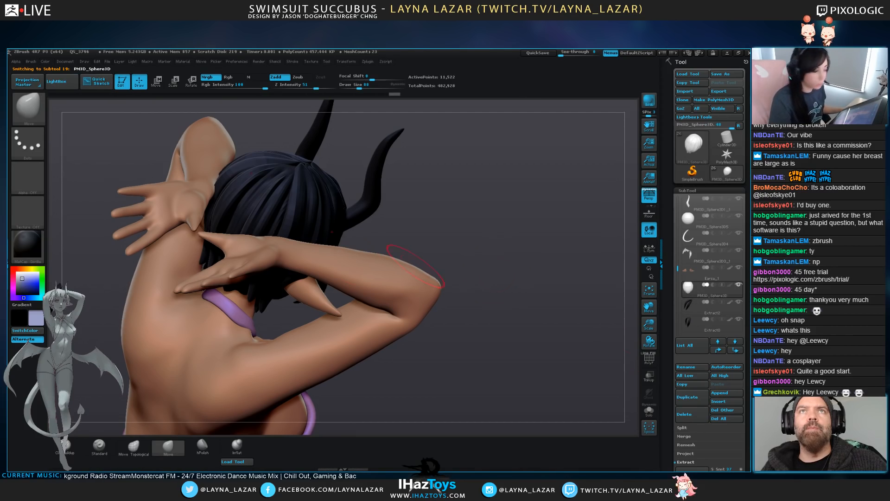
click(45, 62)
click(69, 218)
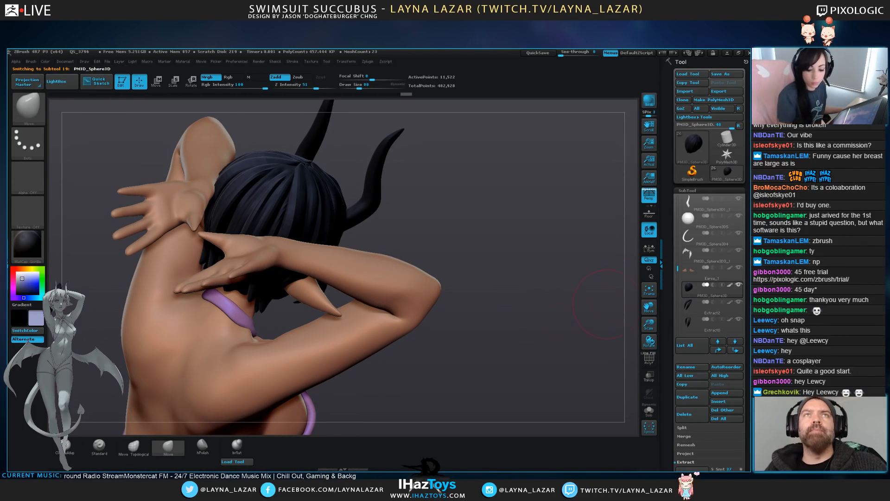
Fill the hair strand at the side of the head with the black MatCap in the same muted pale blue
drag(678, 269, 678, 281)
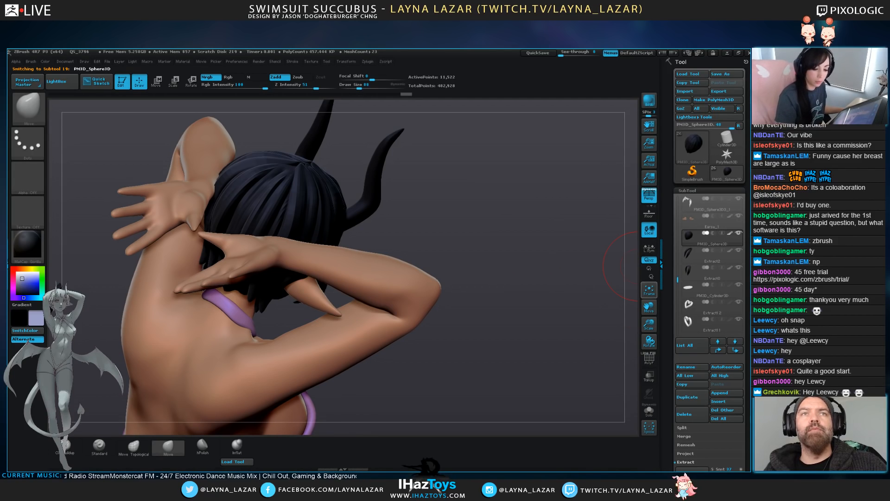
drag(534, 232, 315, 239)
drag(139, 241, 218, 241)
click(28, 284)
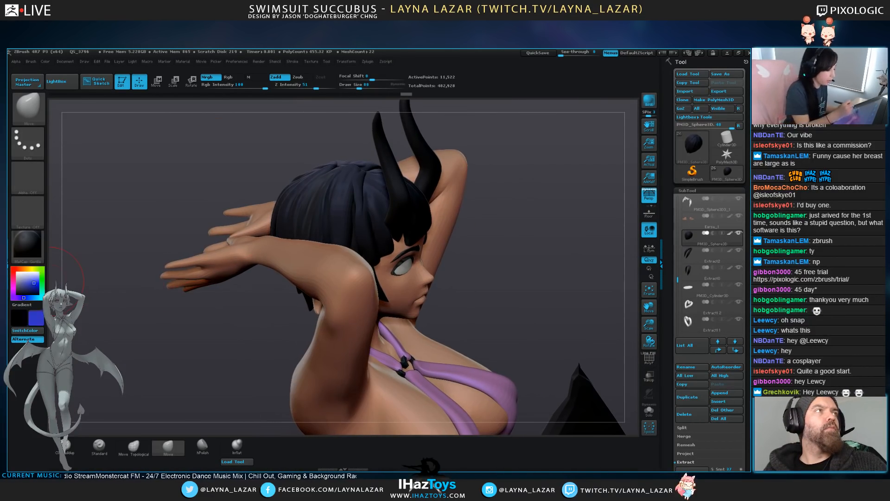
alt+click(306, 214)
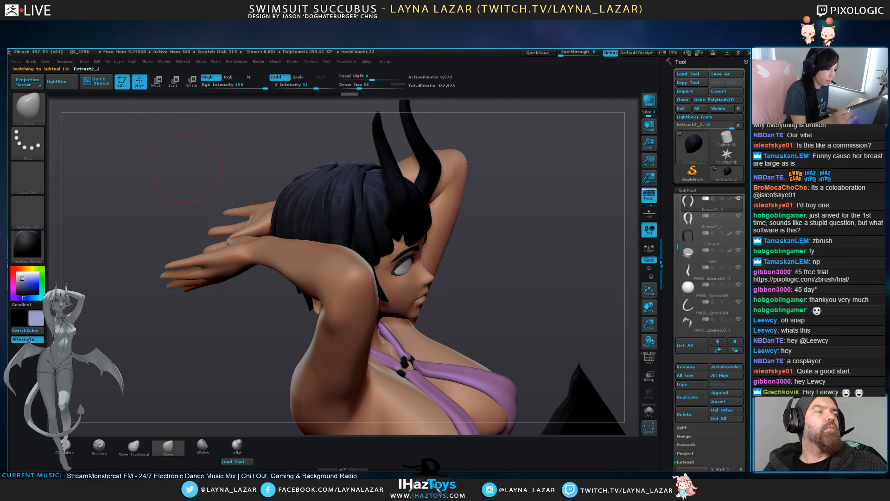
mouse_move(45, 62)
click(66, 219)
Choose a light pink and the lighter swimsuit material, and fill the wings with them
alt+drag(139, 241, 104, 189)
mouse_move(103, 189)
mouse_down()
mouse_move(153, 193)
mouse_move(95, 197)
mouse_up()
alt+drag(483, 321, 487, 355)
click(37, 276)
click(13, 286)
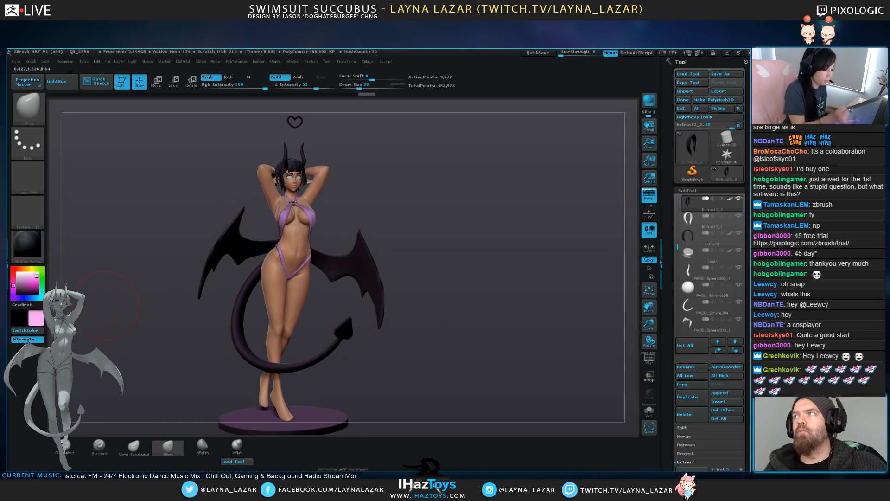
mouse_move(135, 241)
mouse_down()
mouse_move(82, 242)
mouse_move(125, 244)
mouse_move(109, 249)
mouse_move(110, 228)
mouse_up()
click(29, 247)
alt+click(358, 251)
click(45, 61)
click(70, 218)
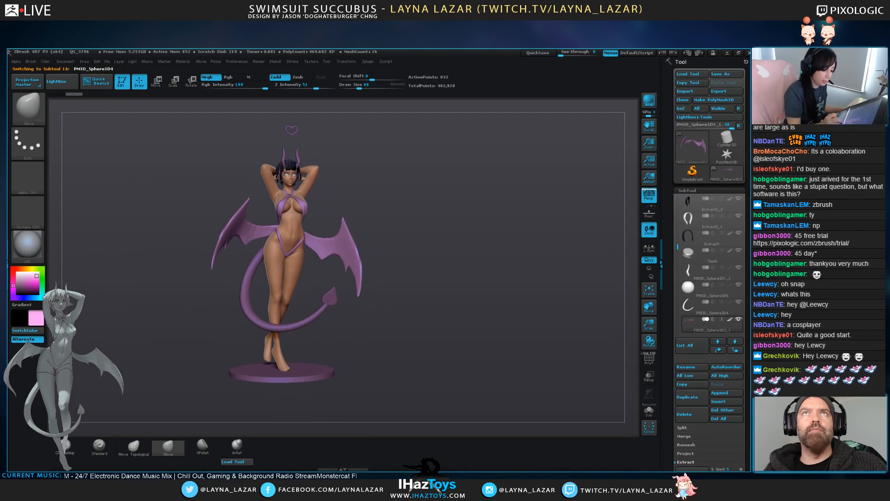
Fill the tail and its heart-shaped tip with the same light pink and material as the wings
click(45, 62)
click(70, 218)
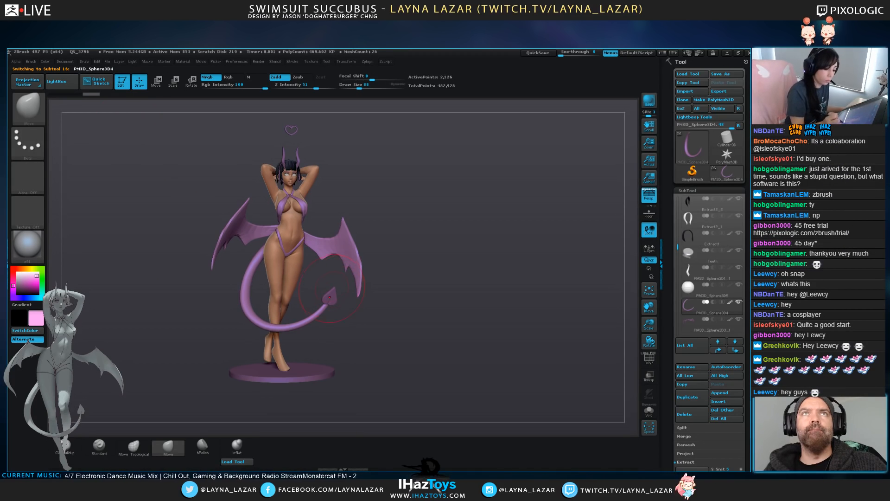
alt+click(330, 297)
click(45, 61)
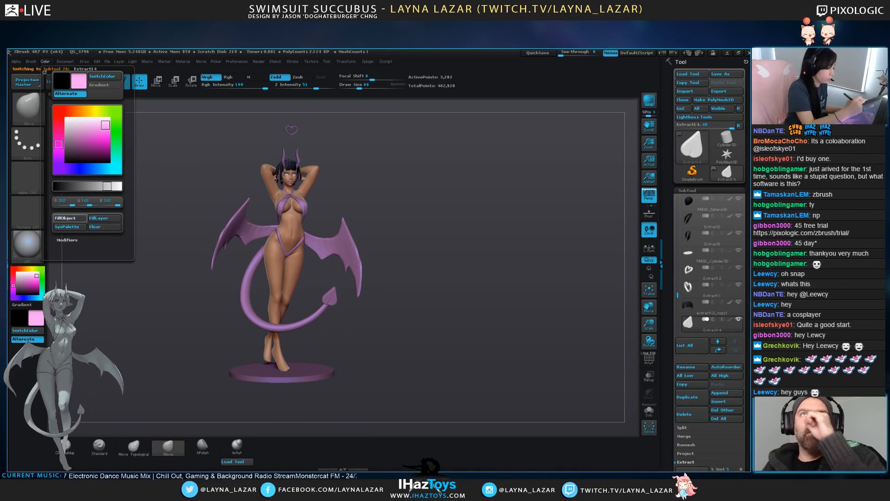
click(70, 218)
Pick up the black MatCap and muted pale blue of the hair and fill the eyebrows with them
alt+drag(503, 273, 515, 324)
alt+drag(464, 186, 534, 371)
drag(487, 278, 514, 288)
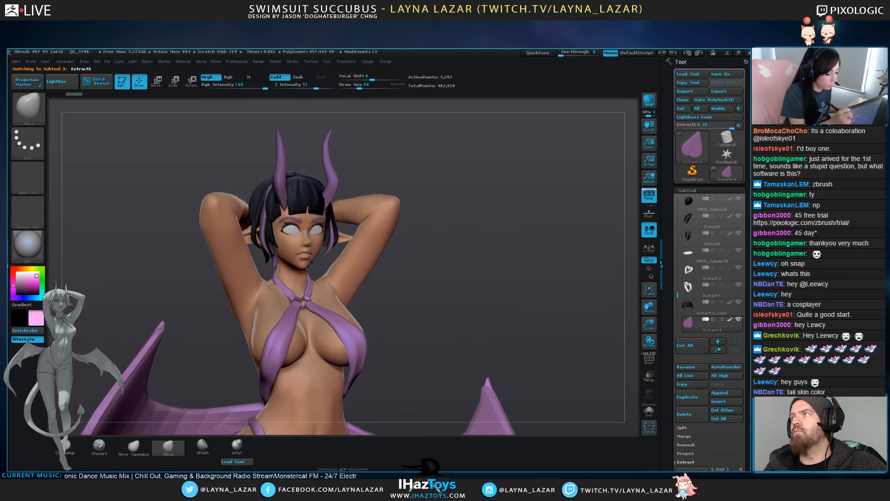
click(24, 298)
click(22, 278)
drag(28, 244, 300, 218)
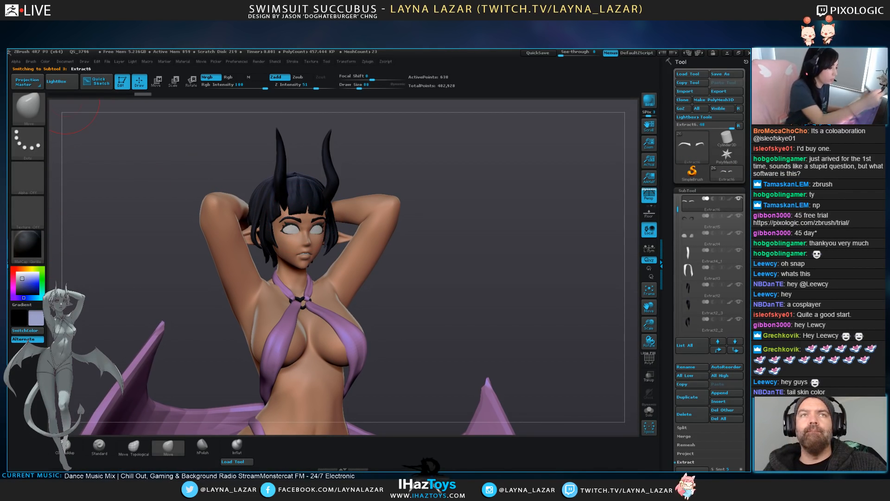
click(45, 61)
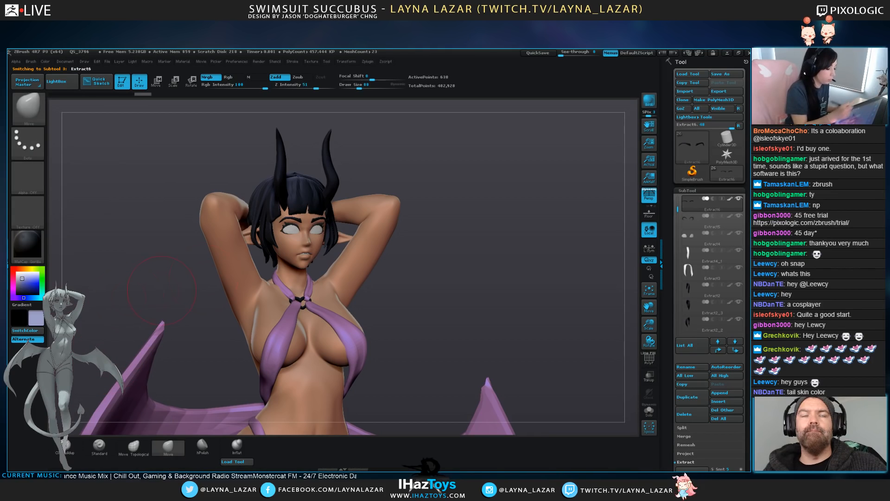
Fill the hair strands framing the face with the black MatCap in muted pale blue
alt+click(263, 241)
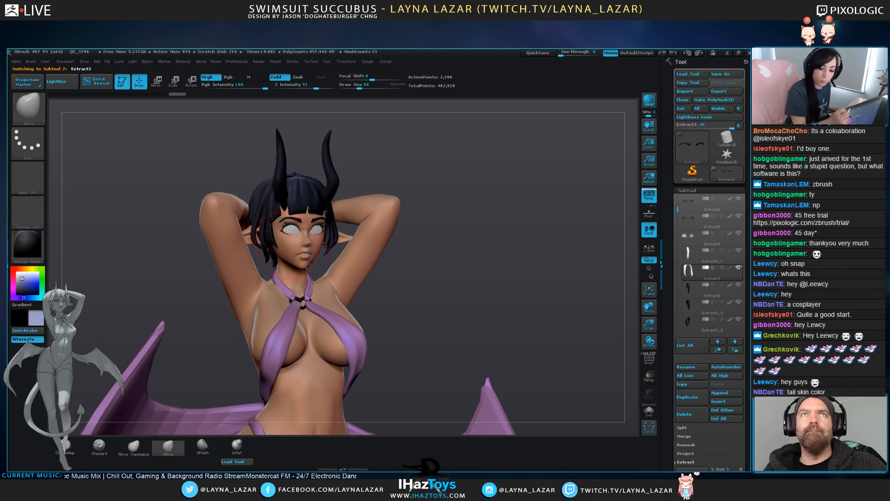
click(45, 62)
click(69, 218)
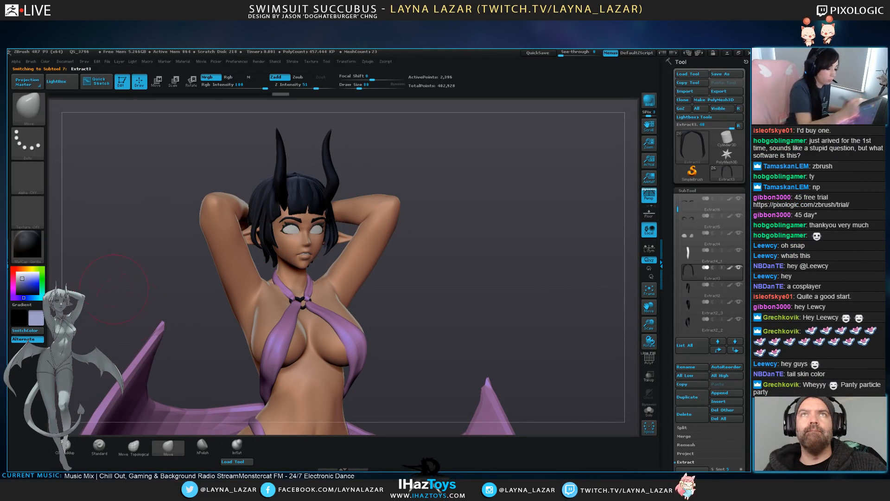
Try the horns in white with the lighter material and judge them on the whole figure
alt+click(334, 172)
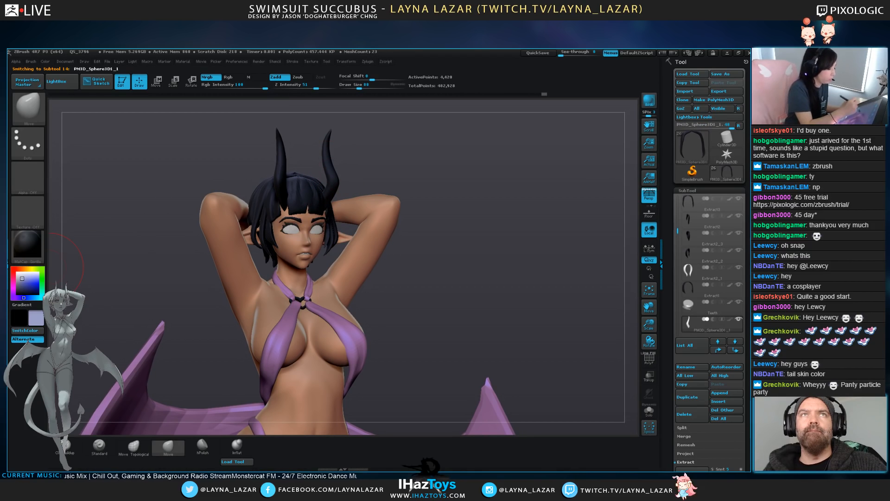
drag(22, 278, 17, 273)
key(f)
mouse_move(434, 277)
mouse_down()
mouse_move(458, 274)
mouse_move(364, 291)
mouse_up()
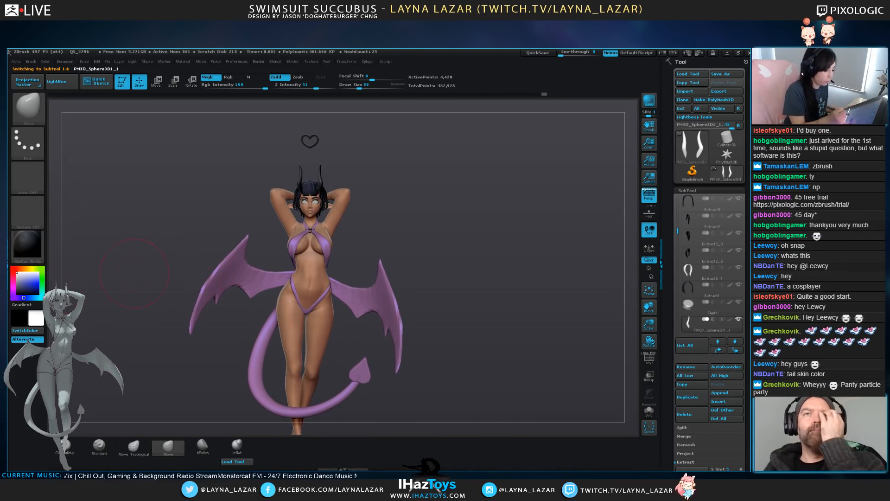
click(27, 245)
click(125, 343)
drag(457, 292, 251, 293)
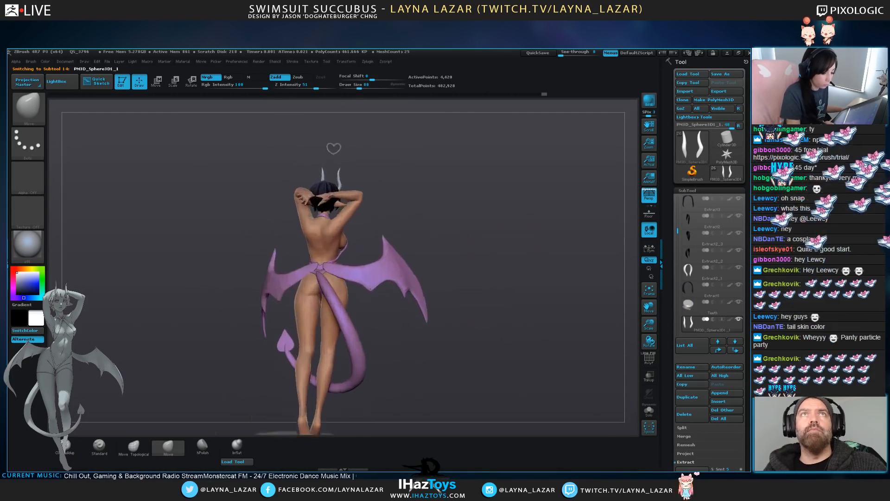
Pick up the hair's black MatCap and muted blue again and fill the rear hair piece behind the ears
alt+drag(456, 260, 417, 334)
drag(501, 316, 525, 273)
click(21, 278)
drag(27, 245, 304, 239)
alt+click(304, 239)
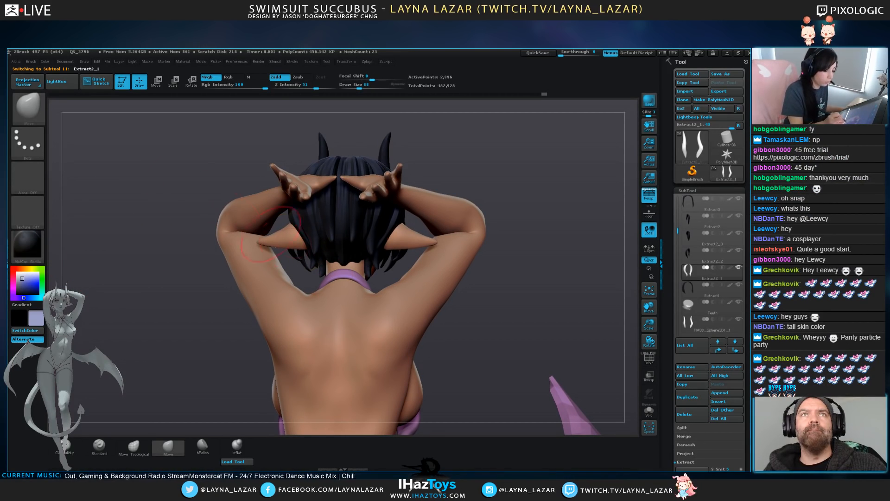
click(45, 62)
click(70, 219)
Hide the round base disc beneath the figure's feet
alt+drag(181, 283, 408, 208)
alt+drag(464, 316, 431, 153)
drag(501, 241, 148, 236)
mouse_move(390, 343)
mouse_down()
mouse_move(397, 364)
mouse_move(487, 380)
mouse_move(476, 371)
mouse_move(486, 381)
mouse_move(448, 372)
mouse_move(481, 365)
mouse_up()
alt+click(323, 371)
click(714, 307)
click(739, 319)
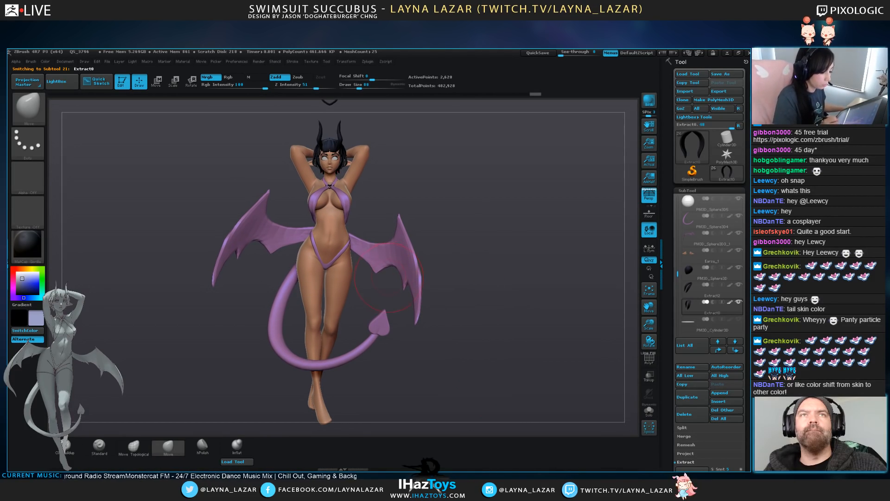
Select the pointed ears on the head and isolate them in Solo mode
mouse_move(484, 278)
mouse_down()
mouse_move(506, 294)
mouse_move(511, 362)
mouse_up()
alt+drag(510, 251, 515, 371)
alt+click(354, 248)
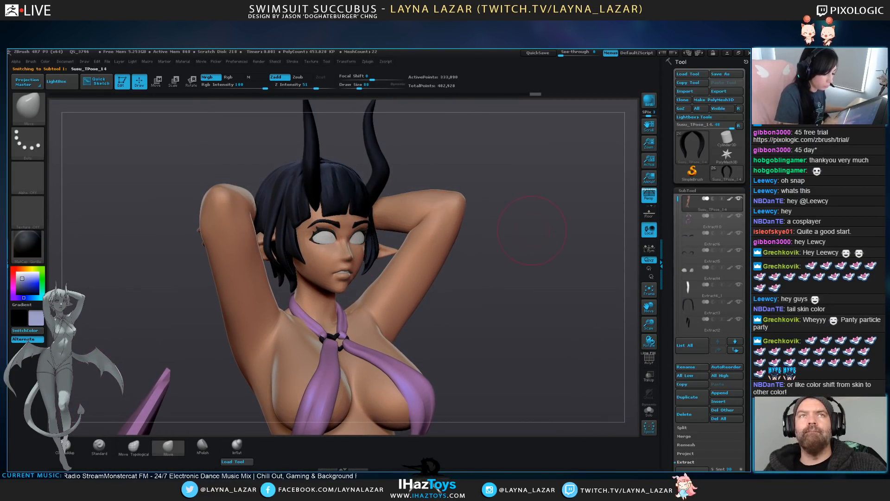
alt+drag(515, 199, 506, 287)
shift+drag(420, 302, 450, 282)
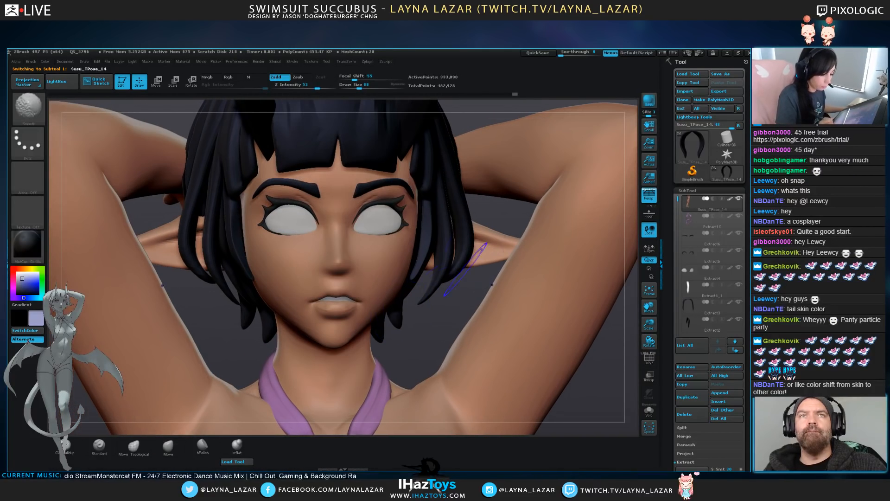
alt+click(494, 248)
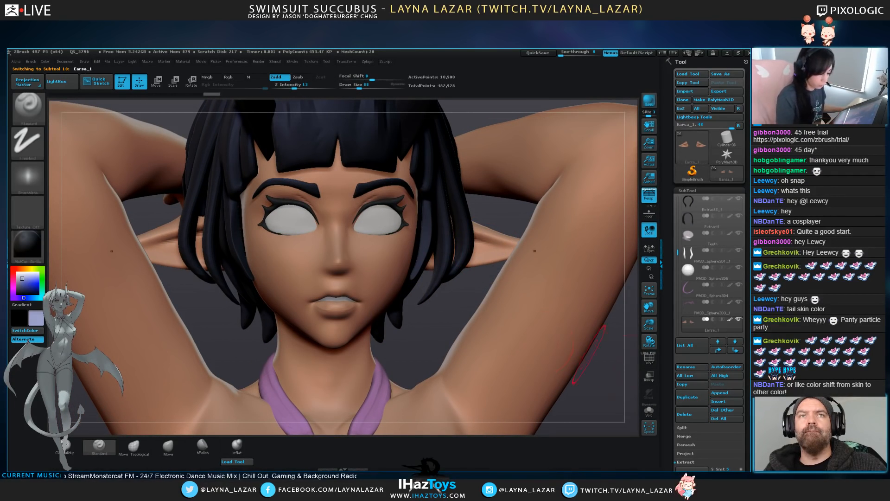
click(649, 410)
Subdivide the ear mesh by one level and undo the trial brush stroke on it
drag(674, 367, 674, 136)
click(687, 335)
alt+drag(274, 276, 425, 316)
drag(459, 246, 368, 285)
key(ctrl+z)
Lower the Standard brush's Z intensity and carve lightly into the ear's inner surface
drag(297, 87, 290, 87)
alt+drag(377, 160, 389, 197)
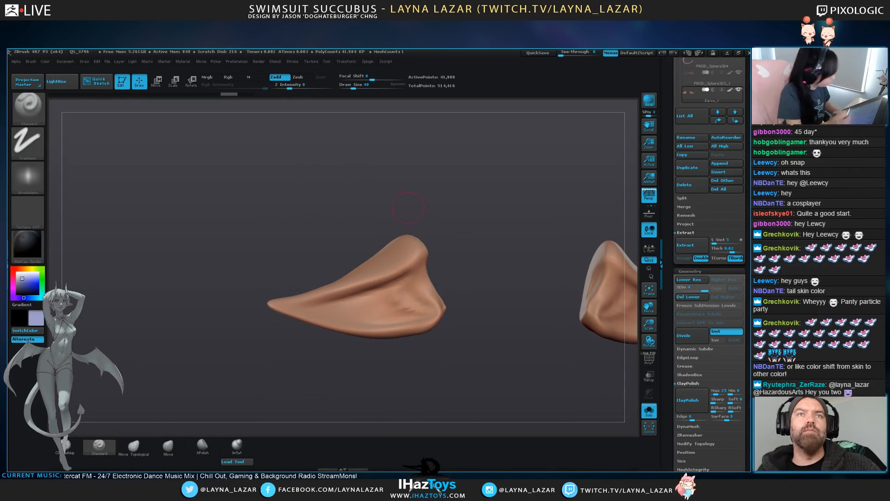
alt+drag(425, 263, 412, 277)
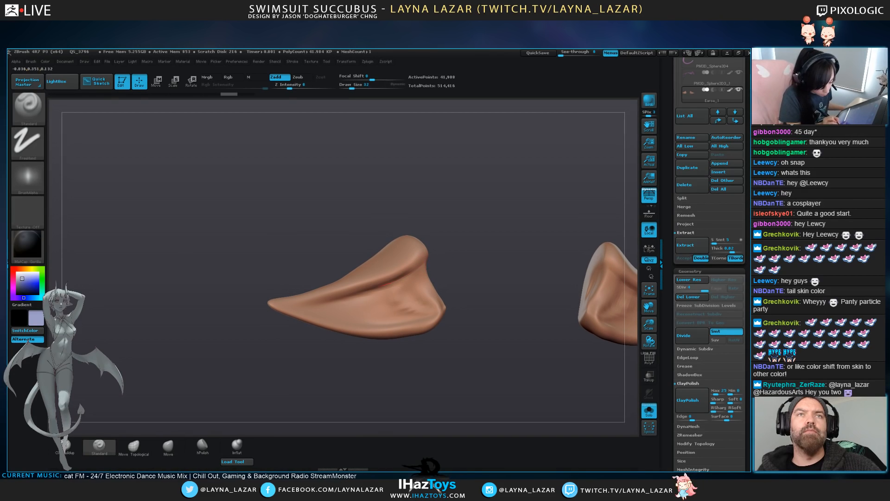
alt+drag(468, 360, 518, 282)
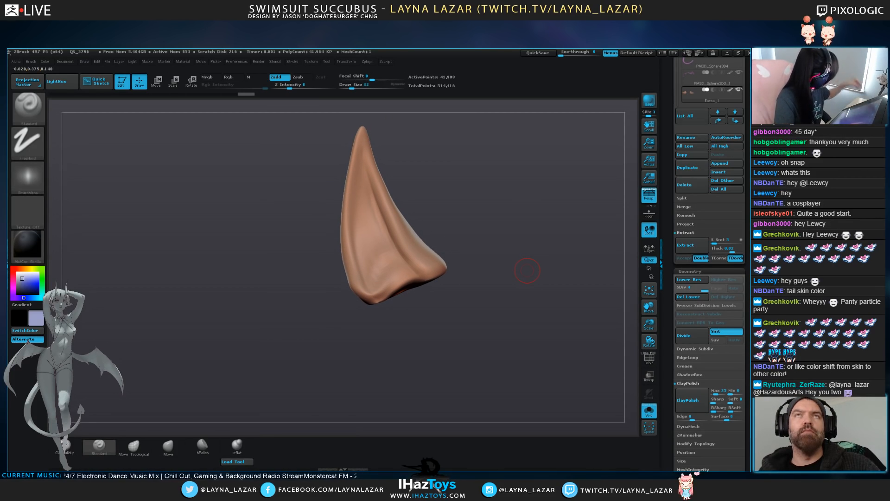
Reshape the ear's lower inner edge with the Move Topological brush, working one subdivision level lower
drag(508, 301, 212, 401)
click(133, 445)
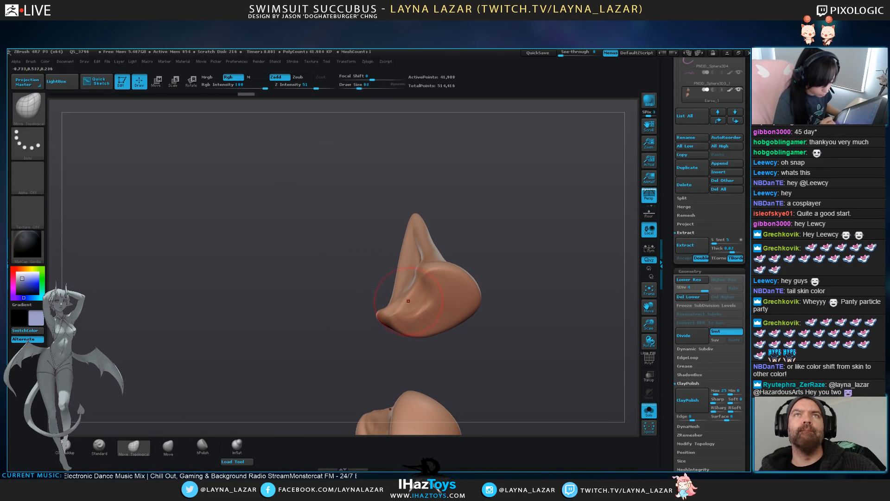
drag(408, 297, 416, 308)
key(shift+d)
drag(527, 277, 509, 284)
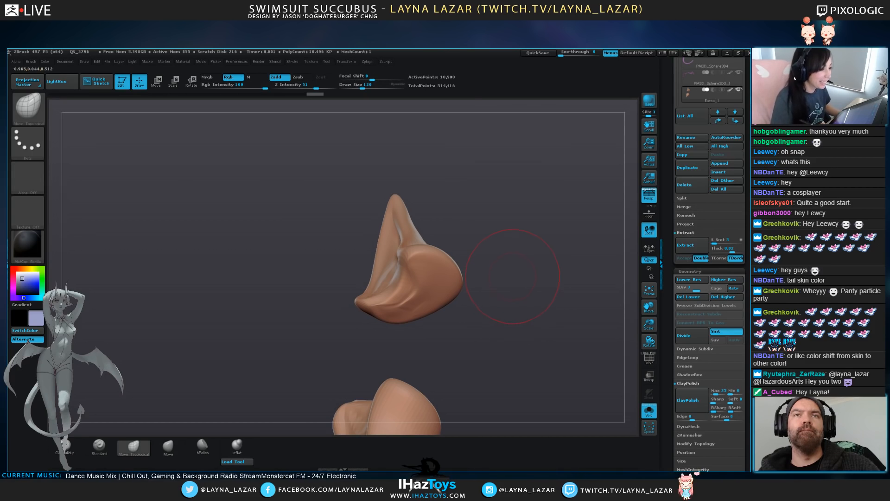
drag(399, 281, 397, 288)
Adjust the ear's inner rim and push its back outward, smoothing the rear surface
drag(506, 283, 469, 255)
drag(408, 246, 413, 243)
drag(468, 265, 445, 260)
drag(382, 265, 360, 268)
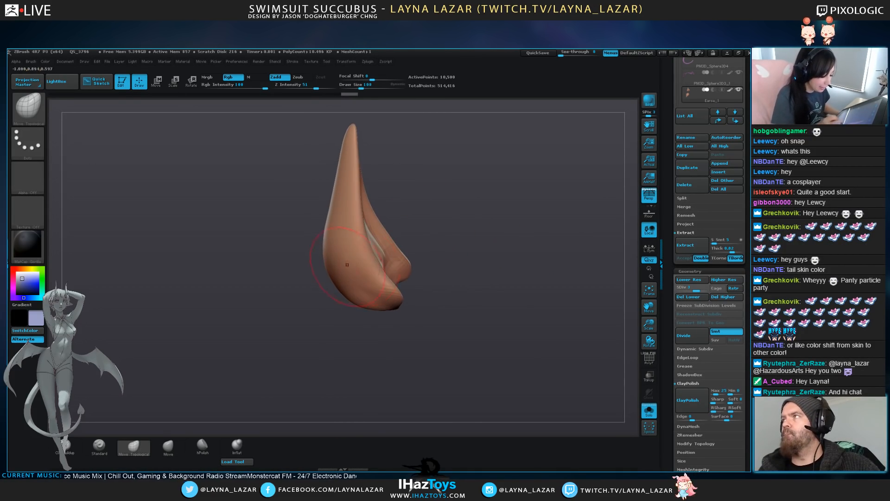
drag(324, 244, 464, 275)
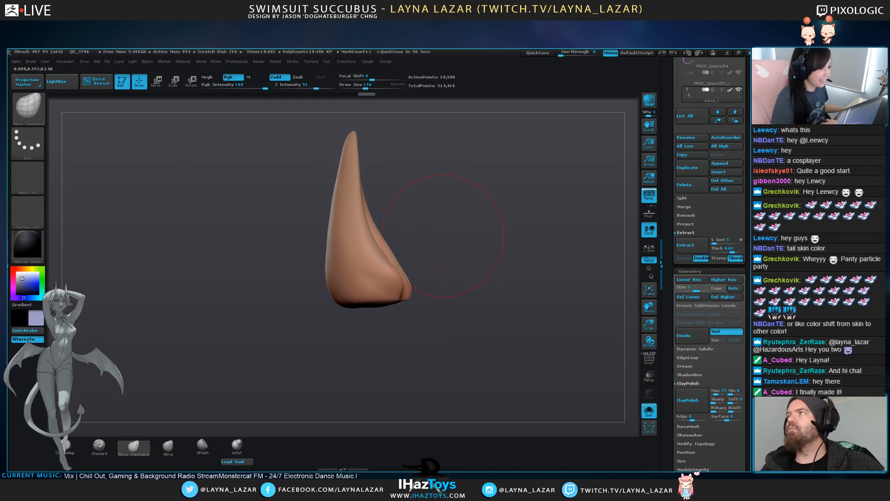
drag(442, 233, 403, 239)
shift+drag(336, 200, 330, 236)
Refine the ear's rear silhouette from tip to base with small pushes of a large Move Topological brush
drag(441, 241, 413, 241)
drag(341, 185, 330, 188)
drag(440, 241, 390, 239)
drag(305, 195, 302, 196)
drag(243, 303, 249, 301)
drag(324, 232, 318, 233)
drag(244, 302, 249, 301)
drag(308, 195, 305, 196)
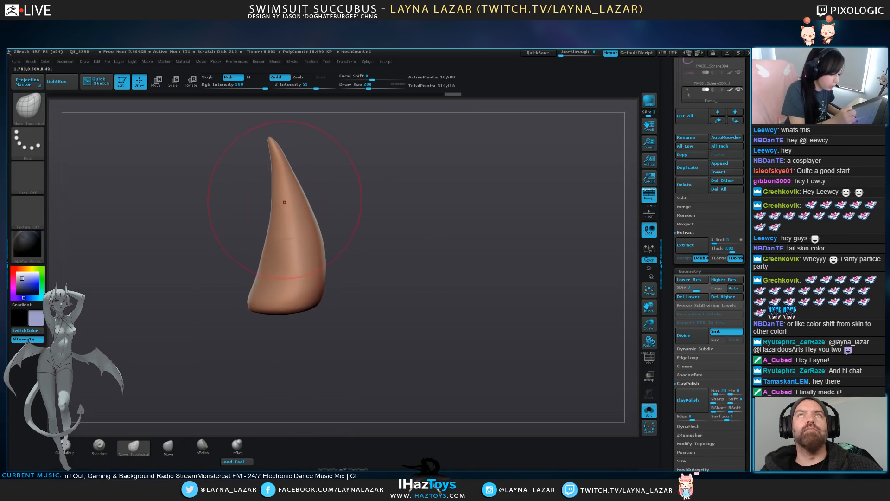
drag(266, 253, 262, 254)
Reduce the brush size to 120, tuck in the ear's base corner and smooth the back of the ear
key(bracketleft)
key(bracketleft)
key(bracketleft)
key(bracketleft)
drag(251, 291, 253, 289)
key(bracketleft)
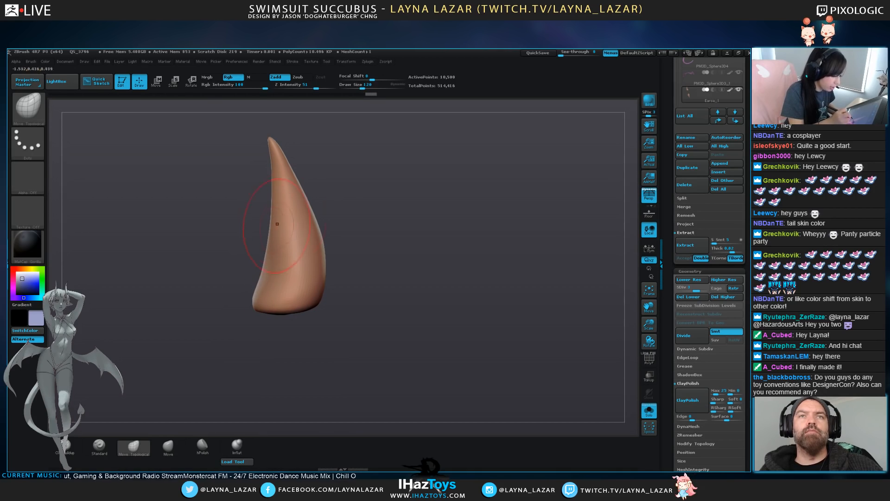
right_drag(279, 238, 298, 252)
shift+drag(291, 211, 296, 258)
Show the whole figure again and leave a snapshot of it beside the working area of the canvas
click(649, 411)
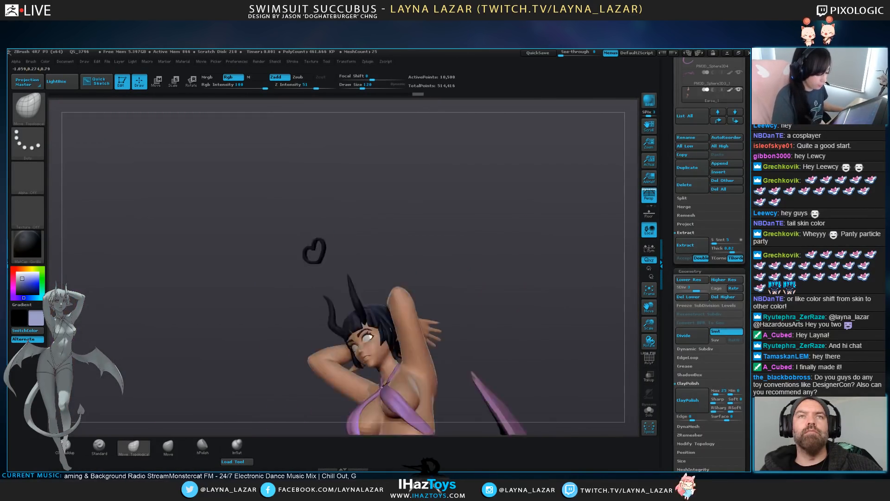
mouse_move(354, 268)
alt+mouse_down()
mouse_move(358, 292)
mouse_move(382, 288)
mouse_move(354, 276)
mouse_move(353, 260)
mouse_move(474, 277)
mouse_move(565, 328)
alt+mouse_up()
key(shift+s)
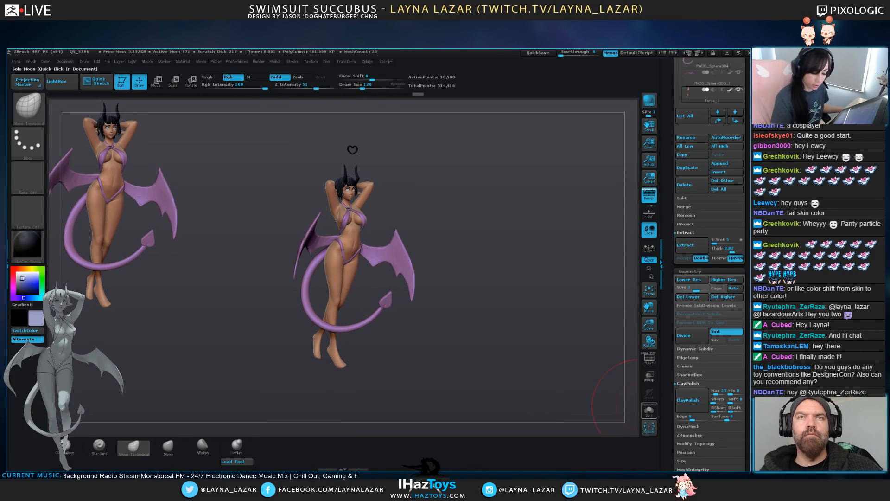
Isolate the ears again, frame them and return the mesh to its highest subdivision level
click(650, 411)
key(f)
alt+drag(353, 339, 487, 340)
click(705, 290)
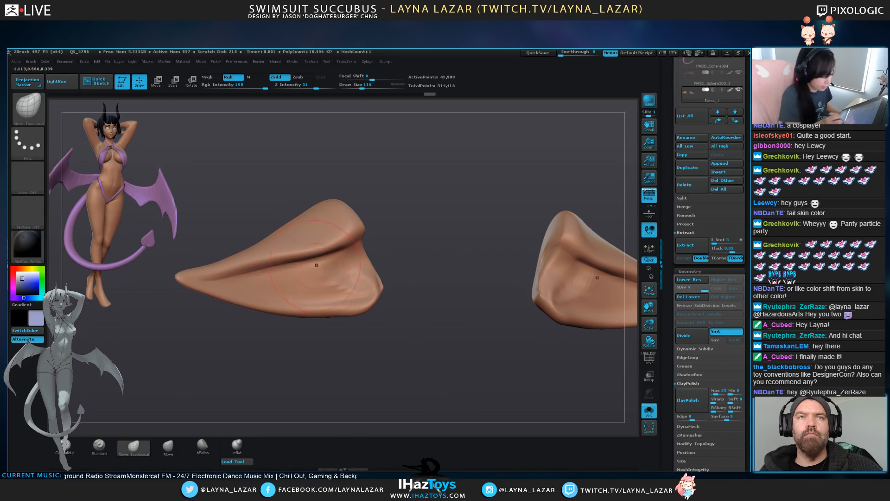
Reduce the Move Topological brush size to 96 and push the ear's upper rim down over the inner fold
key(bracketleft)
key(bracketleft)
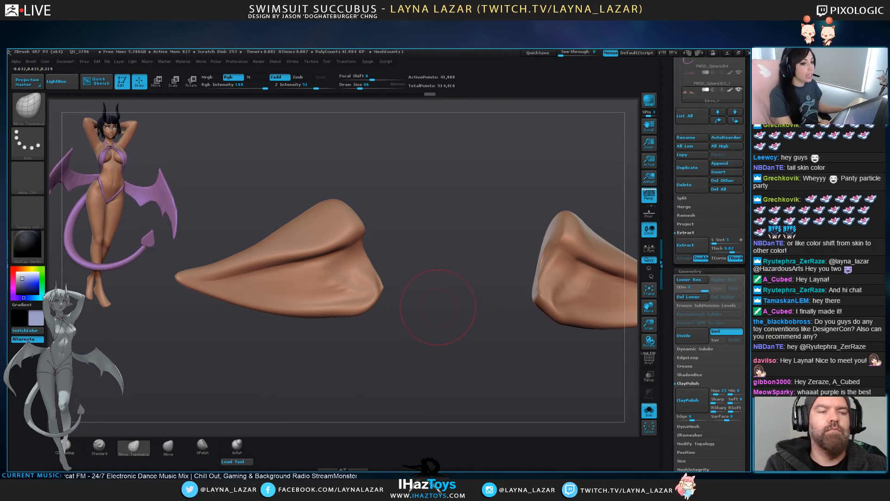
drag(338, 237, 339, 241)
alt+drag(325, 361, 374, 349)
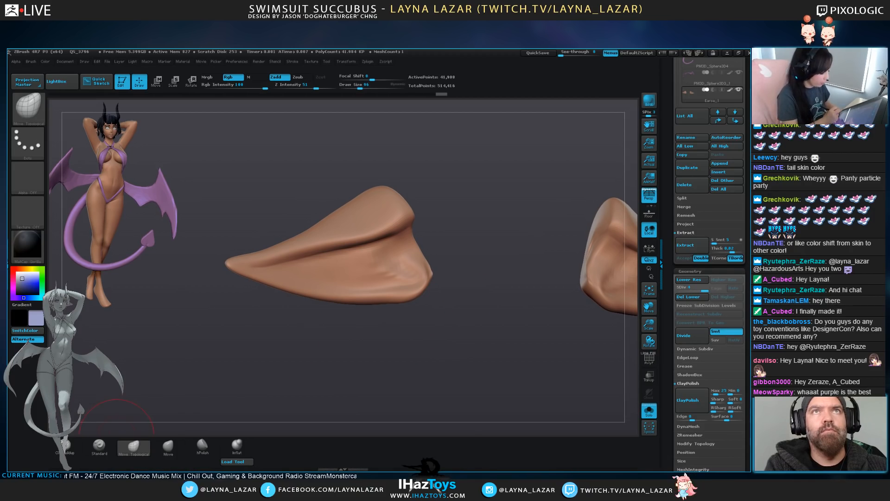
drag(334, 243, 333, 249)
drag(400, 220, 388, 230)
Adjust the brush size and tighten the ear's long inner fold with further pushes along the upper rim
key([)
drag(371, 348, 445, 348)
drag(338, 232, 343, 239)
drag(426, 348, 366, 346)
drag(390, 221, 388, 226)
drag(379, 232, 329, 257)
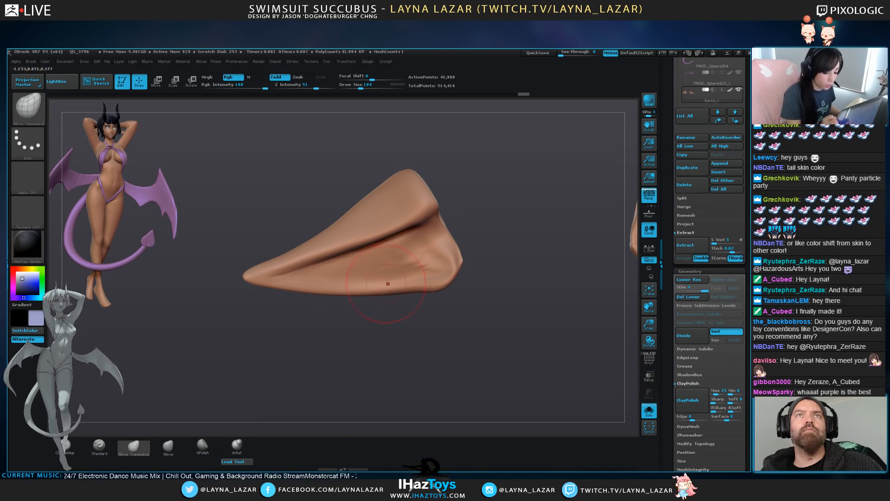
Raise a ridge along the ear's outer rim from tip to base with the Standard brush at size 44 and smooth it
drag(389, 344, 392, 324)
click(100, 446)
drag(437, 258, 450, 271)
key([)
key([)
key([)
drag(427, 352, 325, 385)
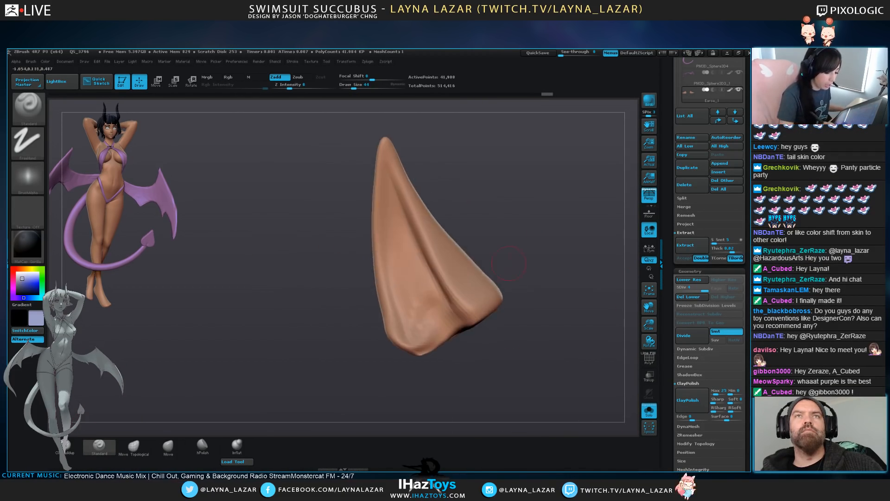
alt+drag(515, 283, 445, 270)
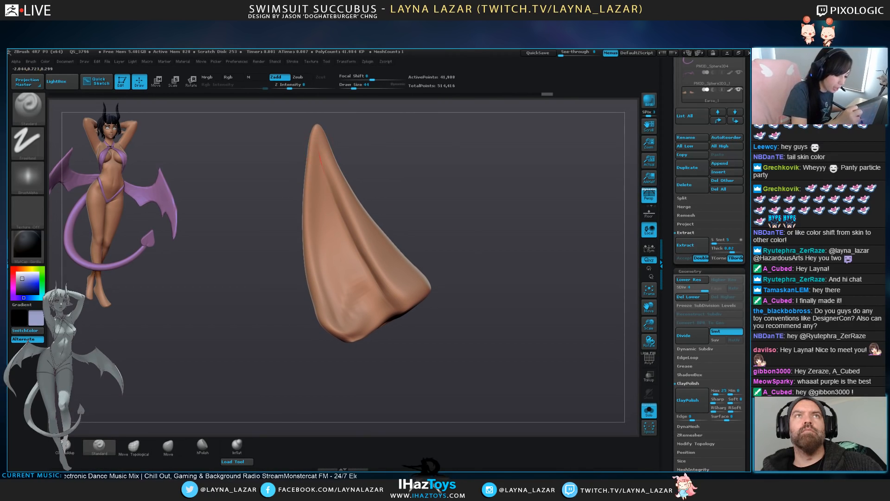
mouse_move(318, 152)
mouse_down()
mouse_move(313, 248)
mouse_move(326, 306)
mouse_up()
key(ctrl)
mouse_move(319, 143)
mouse_down()
mouse_move(317, 230)
mouse_move(361, 357)
mouse_up()
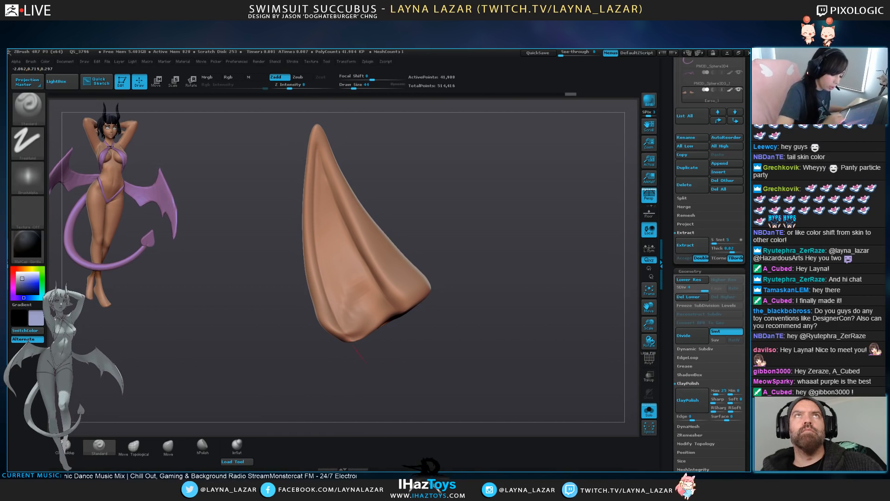
mouse_move(322, 161)
mouse_down()
mouse_move(395, 294)
mouse_move(323, 163)
mouse_up()
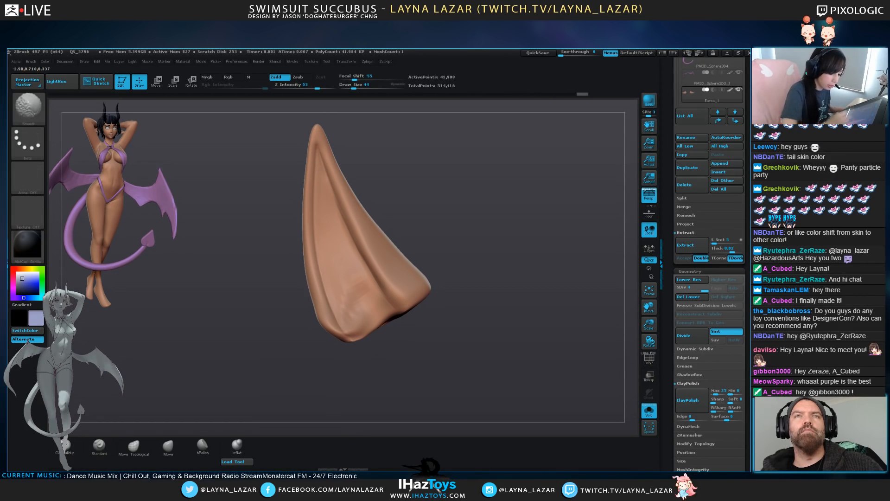
mouse_move(355, 277)
mouse_down()
mouse_move(343, 315)
mouse_move(353, 316)
mouse_up()
Reshape the back of the ear near its base with the Move Topological brush at size 64
mouse_move(482, 297)
alt+mouse_down()
mouse_move(478, 223)
mouse_move(524, 241)
mouse_move(469, 264)
mouse_move(478, 325)
alt+mouse_up()
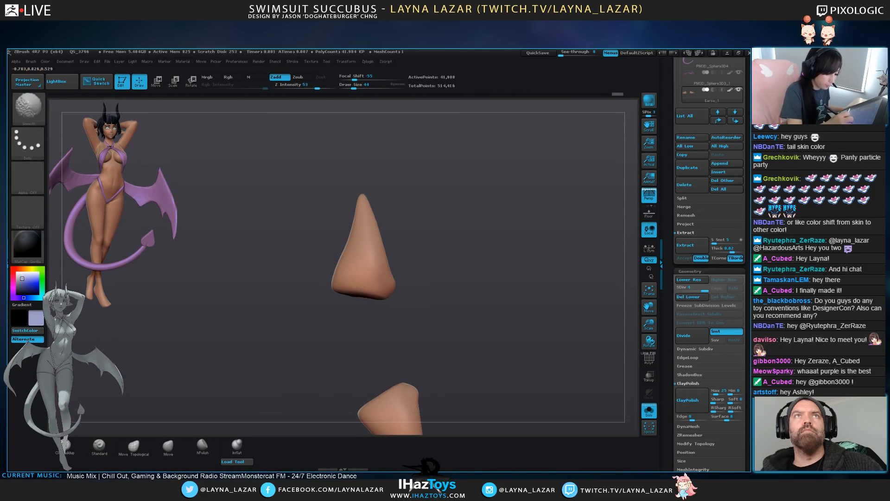
click(134, 447)
drag(288, 343, 309, 341)
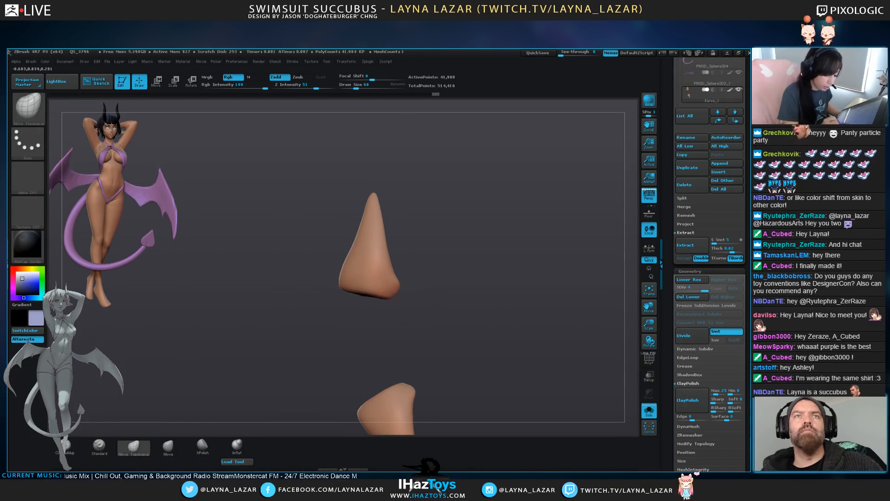
drag(394, 282, 404, 286)
mouse_move(464, 316)
mouse_down()
mouse_move(376, 313)
mouse_move(397, 293)
mouse_up()
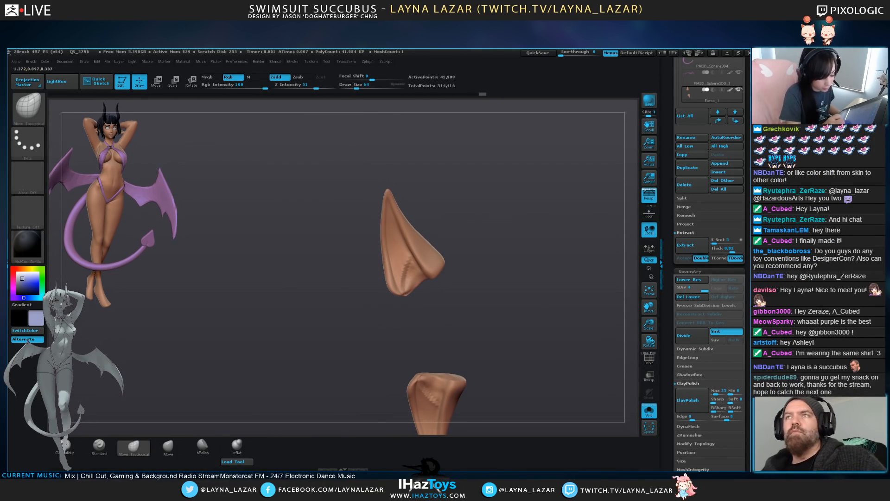
Show the whole figure and check how the ears sit beside the hair from the front and at an angle
click(649, 410)
alt+drag(547, 361, 483, 279)
alt+drag(528, 223, 539, 307)
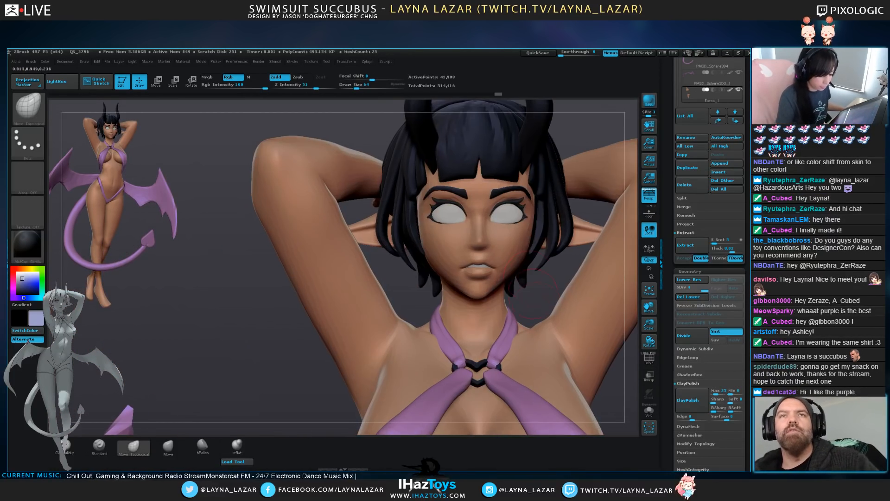
alt+drag(543, 262, 469, 320)
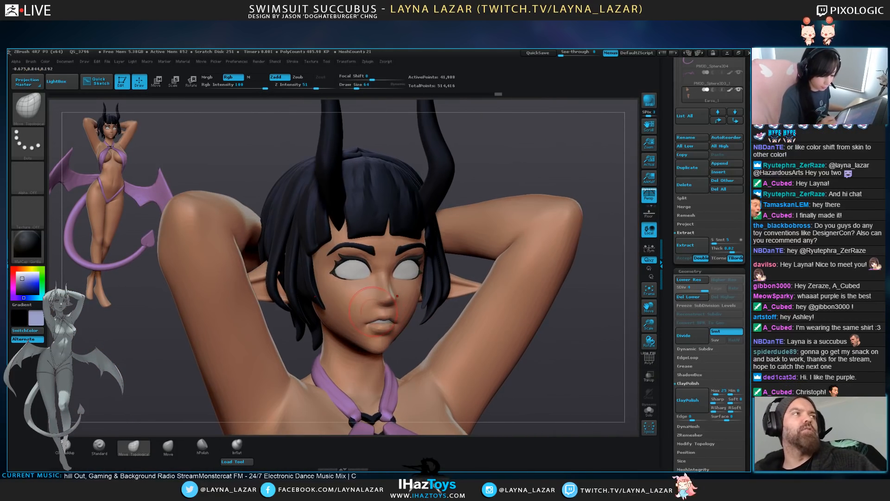
Isolate the ears and set the Standard brush to paint only RGB colour, with its alpha removed and Zadd off
click(649, 410)
click(99, 446)
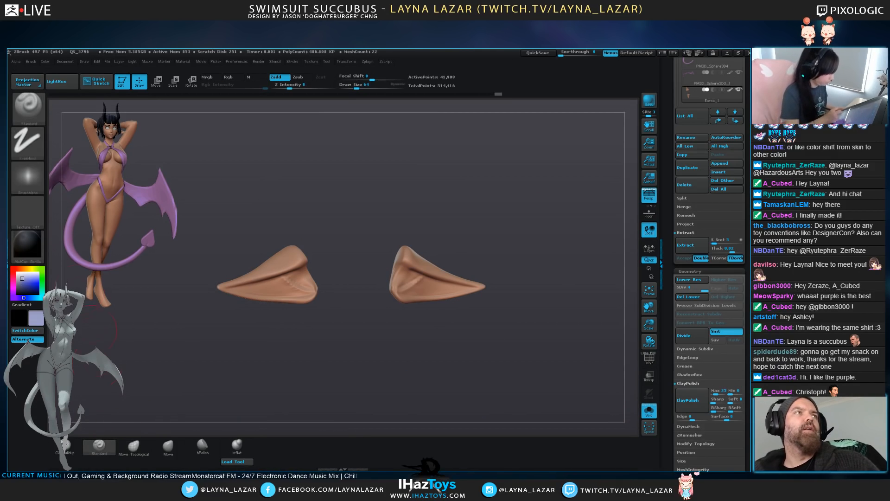
click(27, 178)
click(72, 184)
click(233, 77)
click(279, 77)
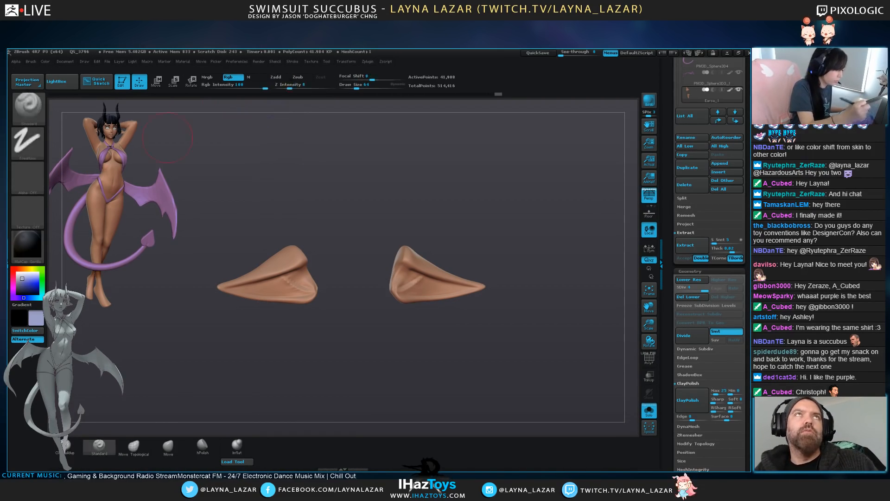
Sample the ear's skin tone and shift the active paint colour to a salmon pink
key(c)
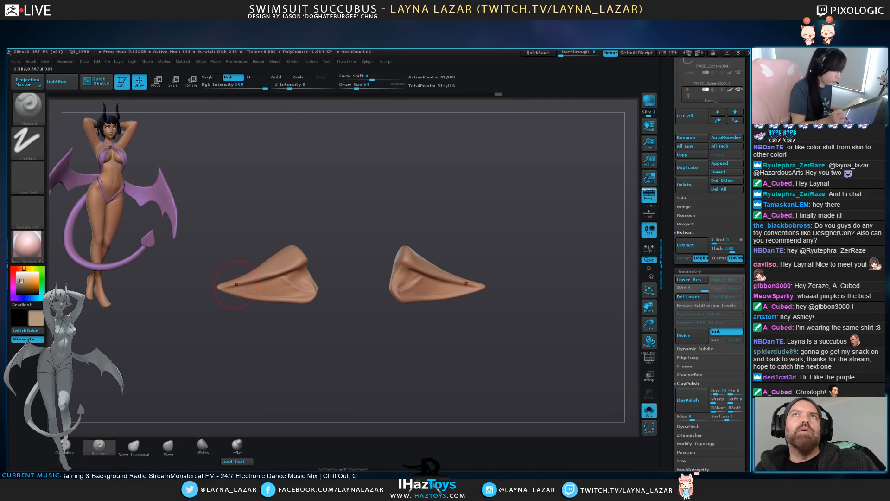
click(19, 268)
click(22, 280)
mouse_move(185, 316)
mouse_down()
mouse_move(266, 313)
mouse_move(343, 325)
mouse_move(398, 357)
mouse_up()
click(16, 269)
click(25, 279)
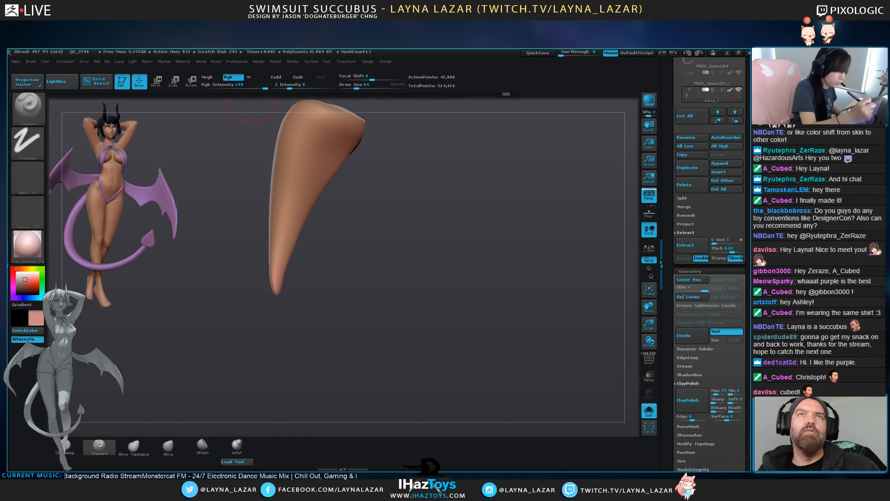
Lower the Rgb Intensity to 35 and paint a soft pink tint on the back of the ear tip
click(292, 61)
click(317, 197)
drag(276, 284, 277, 319)
key(ctrl+z)
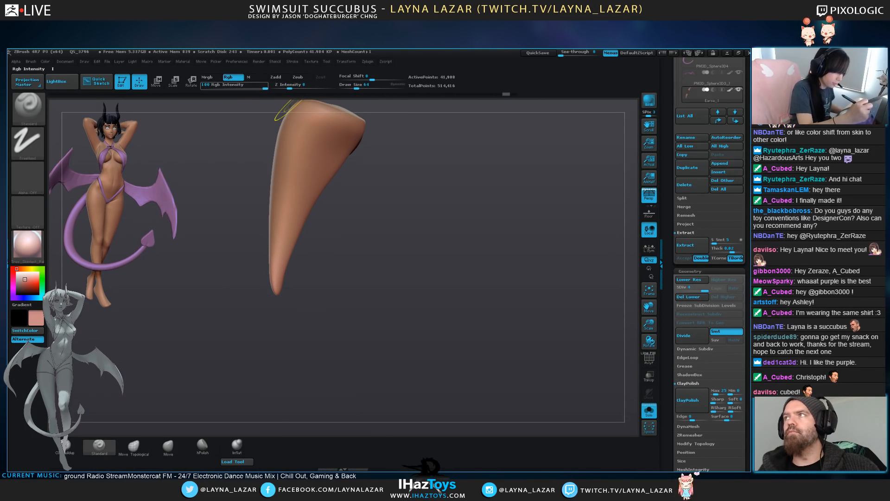
click(239, 86)
key(Return)
drag(275, 267, 276, 297)
Enlarge the brush to 92 and extend the pink tint around the sides and front of the ear tip
drag(371, 260, 403, 251)
key(bracketright)
key(bracketright)
key(bracketright)
drag(276, 265, 274, 293)
drag(371, 278, 427, 265)
drag(301, 275, 284, 289)
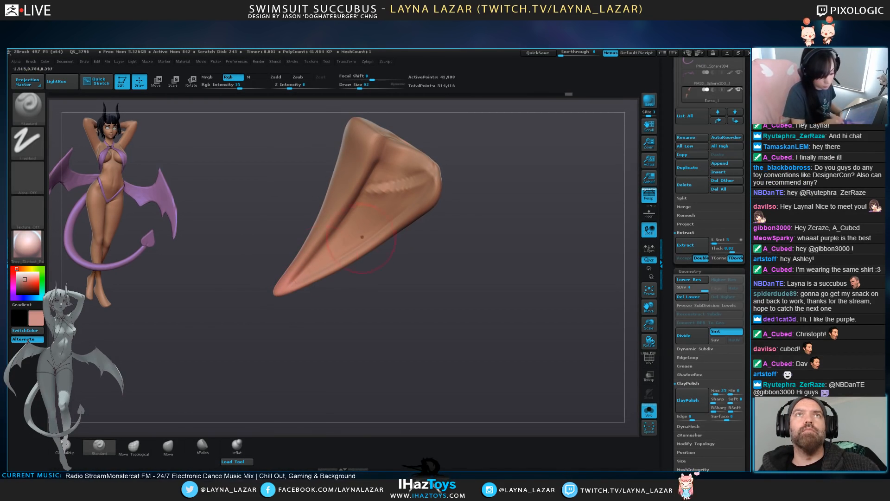
Sample the skin tone, darken it to brown and shade the ear's long inner fold and hollow at Rgb Intensity 23
key(c)
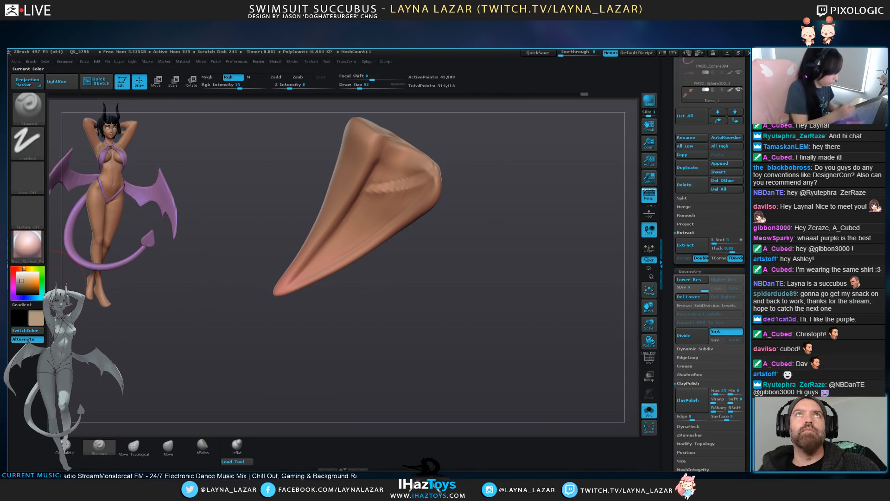
click(21, 286)
drag(463, 260, 459, 261)
key(bracketleft)
key(bracketleft)
key(bracketleft)
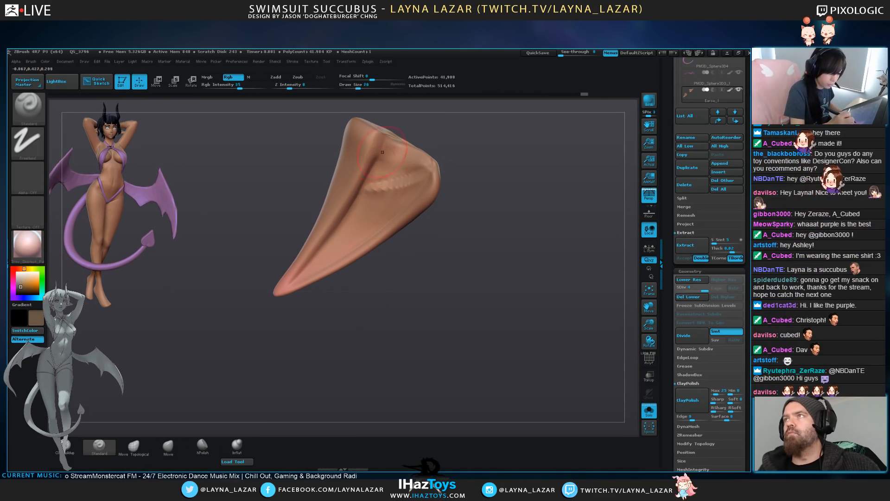
drag(382, 160, 344, 241)
key(ctrl+z)
click(233, 87)
drag(379, 161, 323, 258)
drag(354, 225, 410, 188)
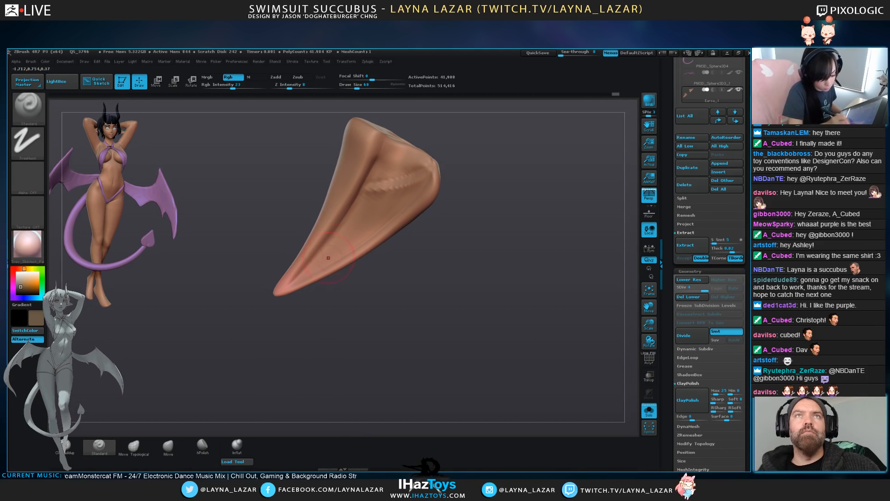
Reduce the brush size to 48, add brown shading in the fold near the ear tip and show the whole figure again
drag(469, 223, 469, 207)
click(351, 87)
drag(316, 263, 295, 284)
drag(324, 325, 343, 323)
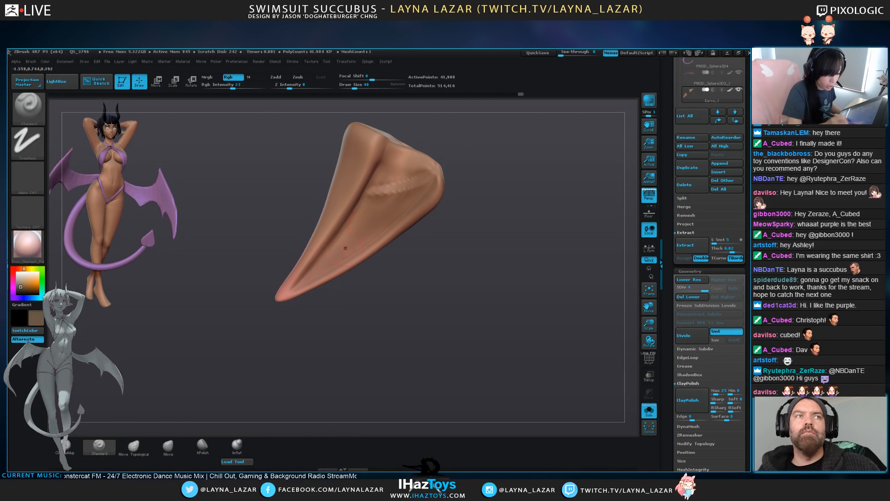
click(650, 411)
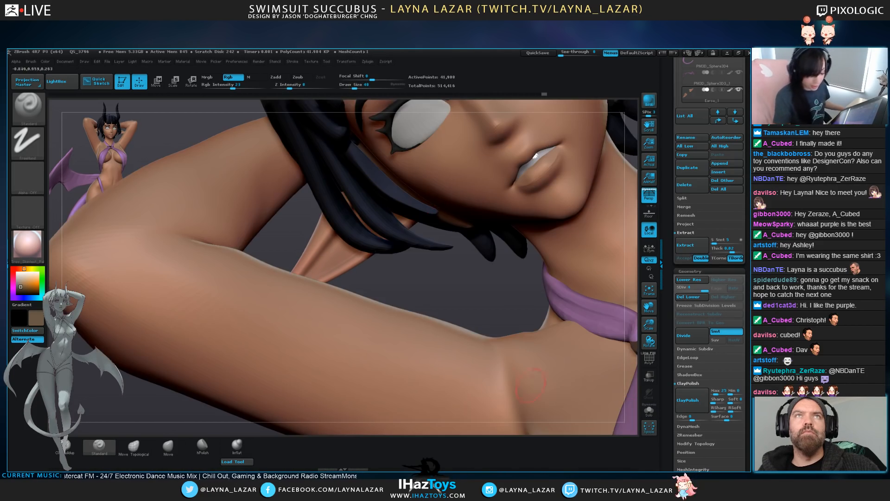
Make the eyelash subtool active and shift its lashes slightly outward with the Move brush
key(f)
mouse_move(482, 244)
shift+mouse_down()
mouse_move(500, 246)
mouse_move(502, 297)
mouse_move(496, 283)
mouse_move(506, 307)
shift+mouse_up()
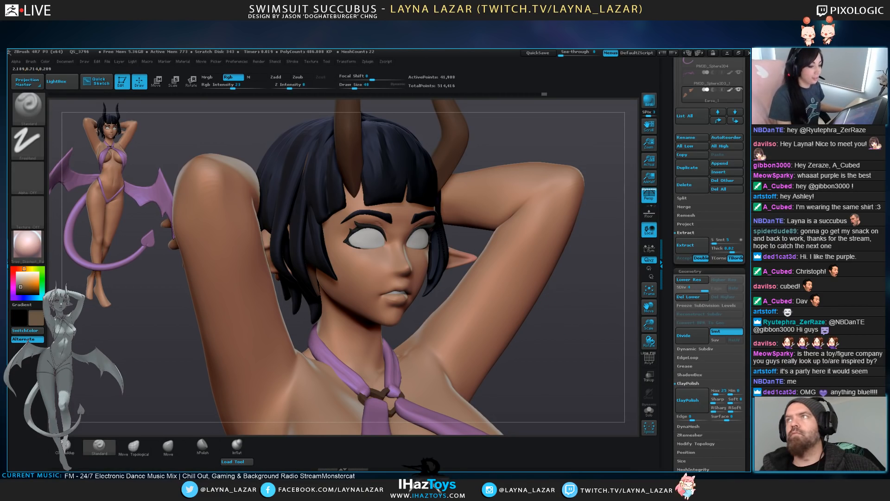
drag(543, 361, 535, 369)
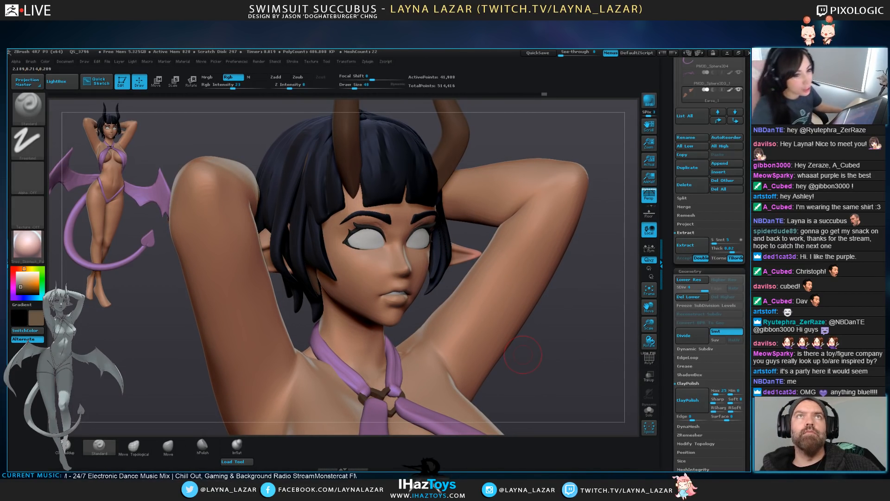
drag(562, 350, 505, 346)
alt+click(397, 232)
key(b)
key(m)
key(v)
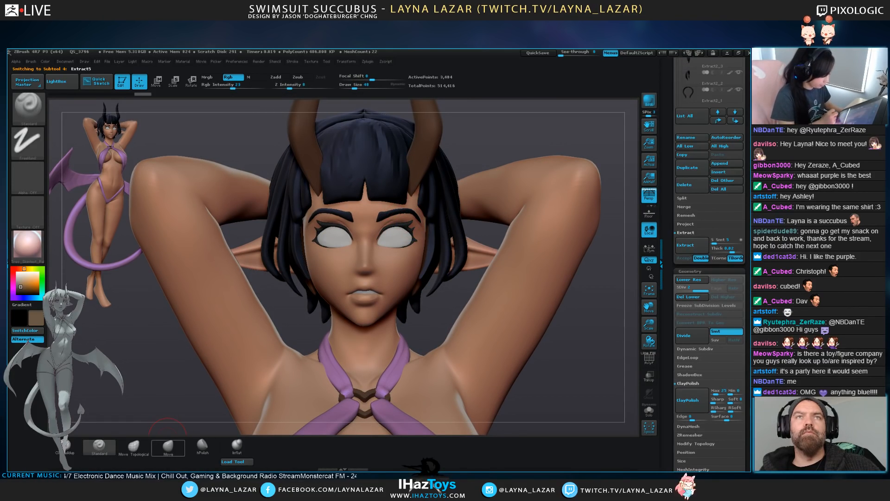
key(])
drag(385, 233, 391, 234)
Nudge the outer corners of the eyelashes with a smaller Move brush, from the front and in near-profile
key([)
drag(584, 351, 590, 351)
key([)
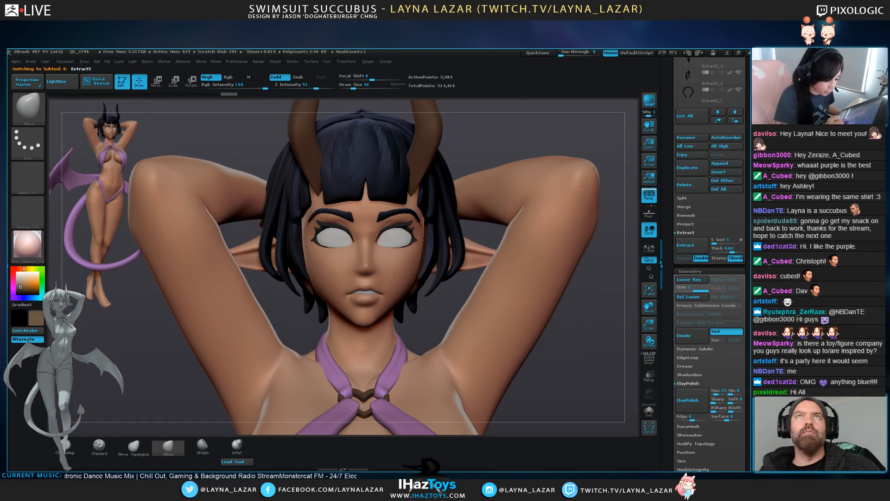
key([)
drag(421, 239, 419, 239)
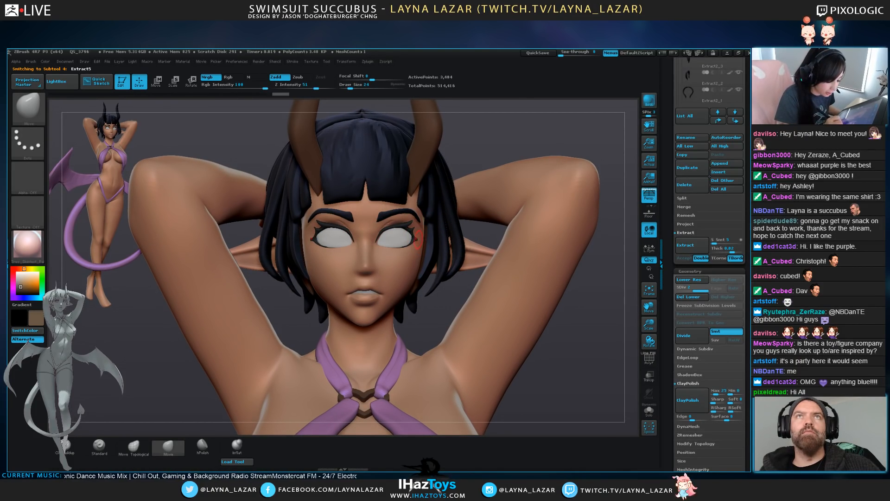
drag(477, 297, 399, 294)
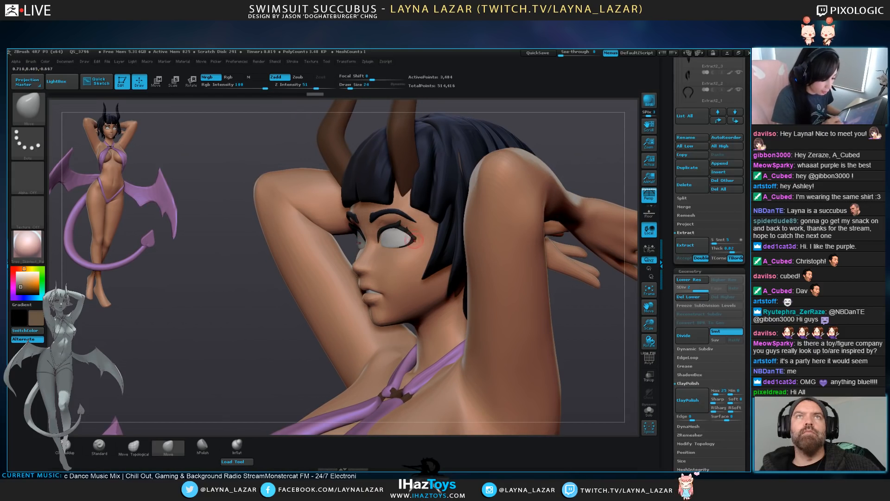
key(])
drag(415, 241, 406, 248)
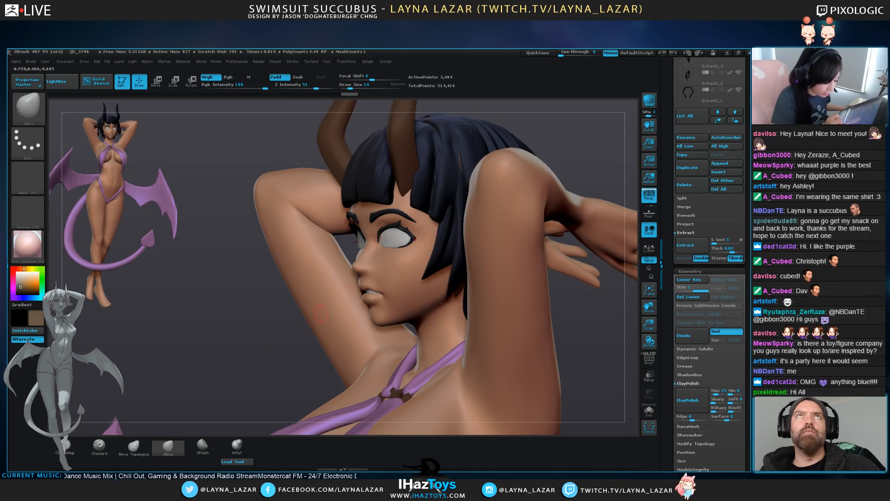
Make the body subtool active and enlarge the brush for working on the face
alt+drag(213, 297, 214, 218)
shift+drag(492, 288, 542, 287)
alt+drag(540, 250, 557, 367)
alt+click(395, 278)
alt+drag(487, 296, 484, 310)
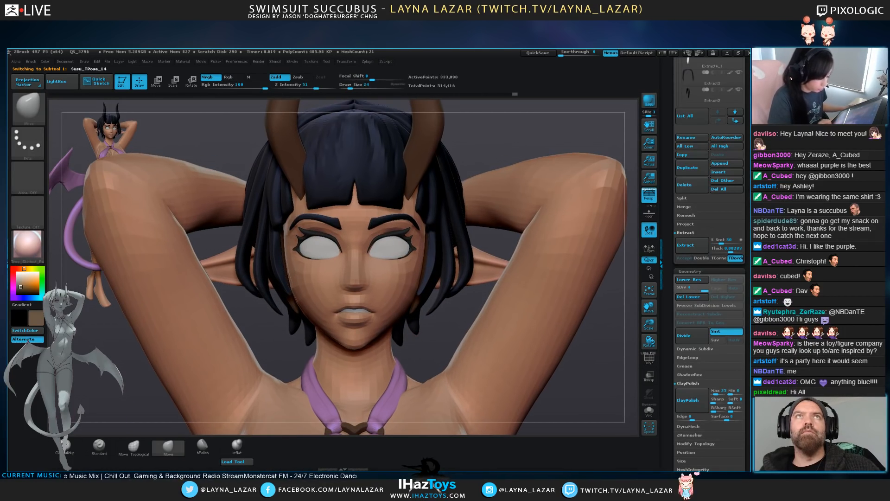
key(])
key(])
key(])
key(])
key(])
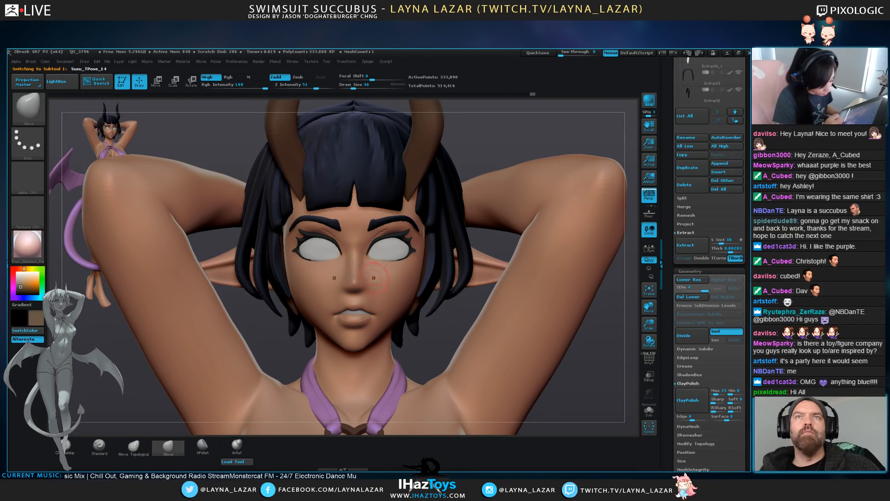
key(shift)
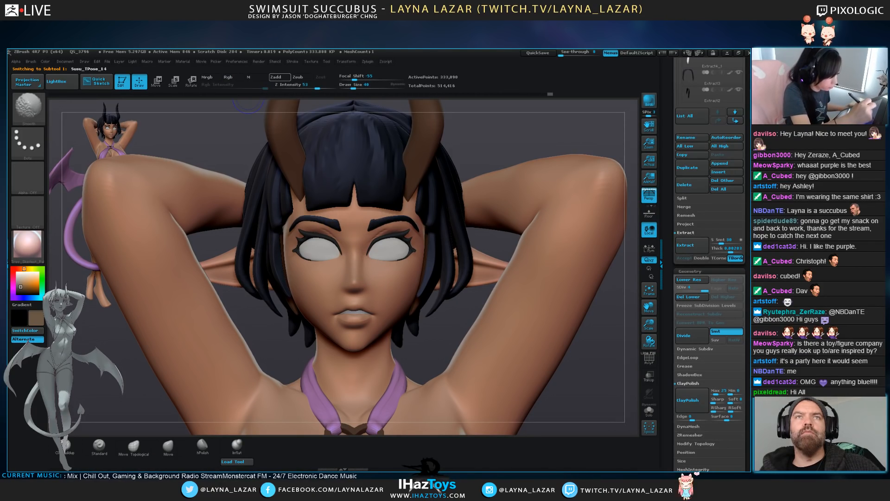
Switch to the Standard brush and assign it a soft round alpha
click(292, 62)
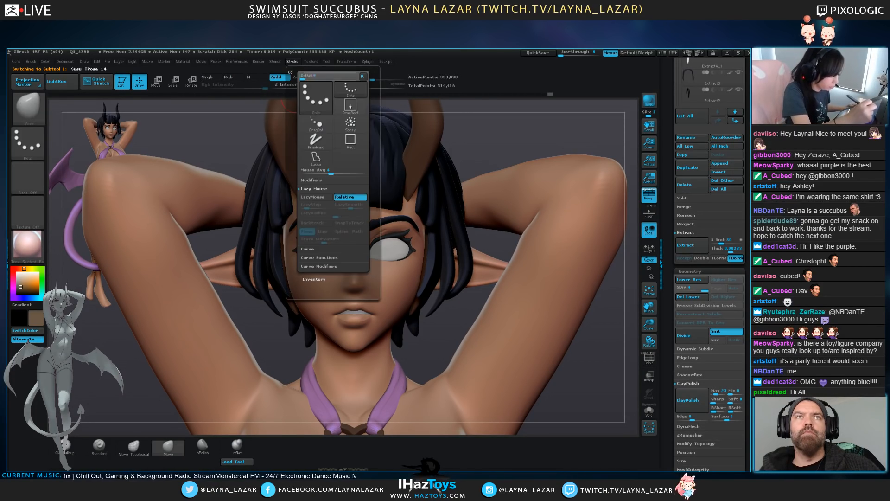
click(99, 446)
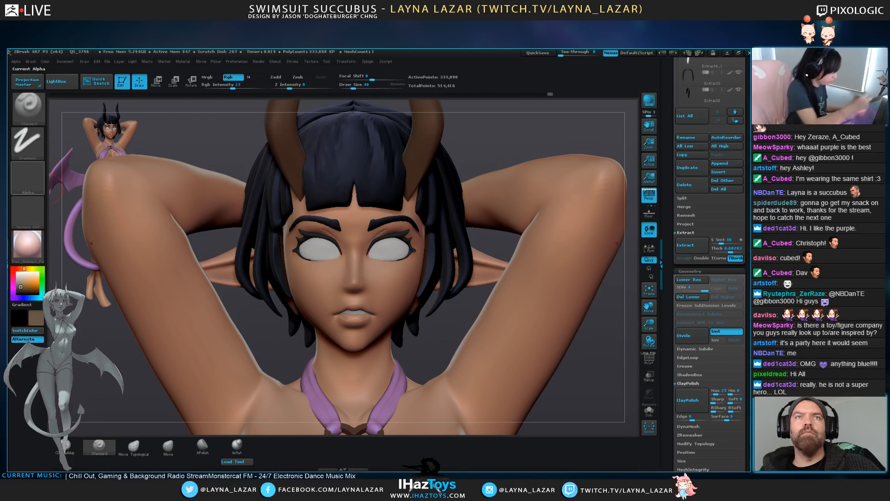
click(27, 177)
click(382, 300)
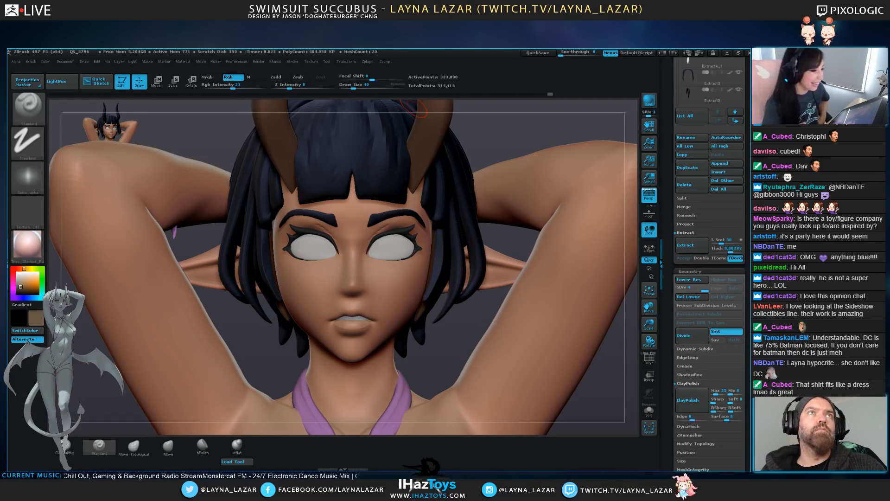
Hide the arms of the body mesh with a lasso selection and isolate the body in Solo mode
mouse_move(497, 237)
mouse_down()
mouse_move(524, 208)
mouse_move(497, 146)
mouse_move(498, 191)
mouse_move(515, 223)
mouse_up()
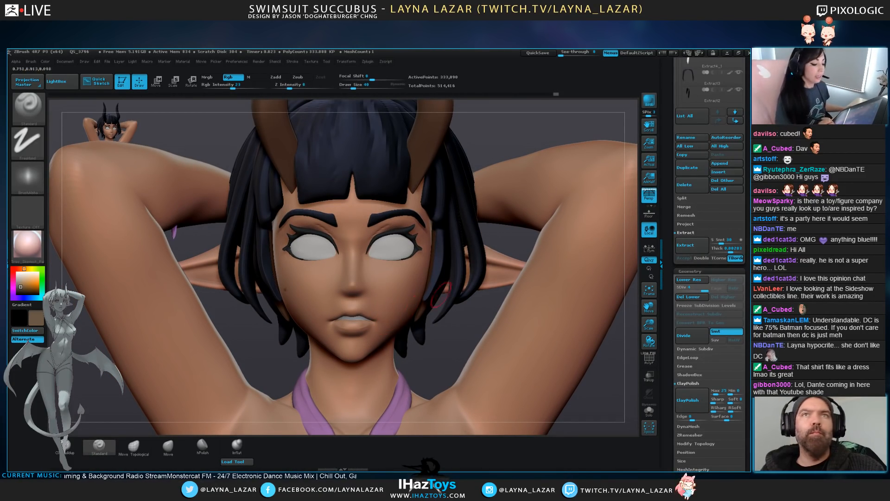
ctrl+shift+click(576, 269)
key(ctrl+z)
ctrl+shift+click(581, 342)
ctrl+shift+click(584, 348)
mouse_move(569, 386)
alt+mouse_down()
mouse_move(568, 320)
mouse_move(537, 323)
mouse_move(607, 320)
mouse_move(583, 341)
mouse_move(591, 327)
alt+mouse_up()
mouse_move(349, 140)
ctrl+alt+shift+mouse_down()
mouse_move(224, 351)
mouse_move(185, 278)
ctrl+alt+shift+mouse_up()
drag(552, 320, 616, 326)
click(649, 411)
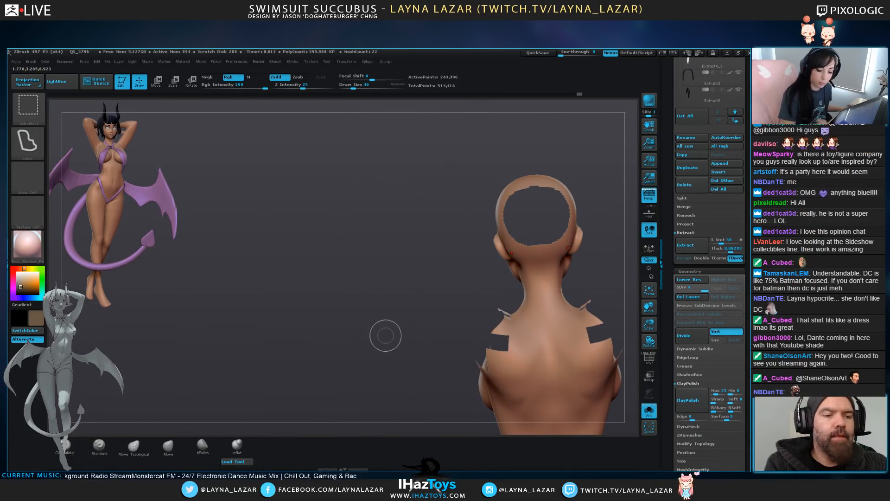
Correct the partial visibility so the whole head and upper torso show while the arms stay hidden
ctrl+shift+click(390, 337)
drag(390, 337, 456, 293)
ctrl+shift+click(404, 307)
ctrl+shift+drag(490, 318, 496, 303)
mouse_move(464, 306)
mouse_down()
mouse_move(498, 315)
mouse_move(506, 292)
mouse_move(524, 283)
mouse_move(504, 315)
mouse_up()
mouse_move(519, 320)
ctrl+alt+shift+mouse_down()
mouse_move(514, 267)
mouse_move(320, 181)
mouse_move(320, 220)
mouse_move(501, 377)
ctrl+alt+shift+mouse_up()
drag(445, 320, 533, 319)
alt+drag(299, 359, 485, 313)
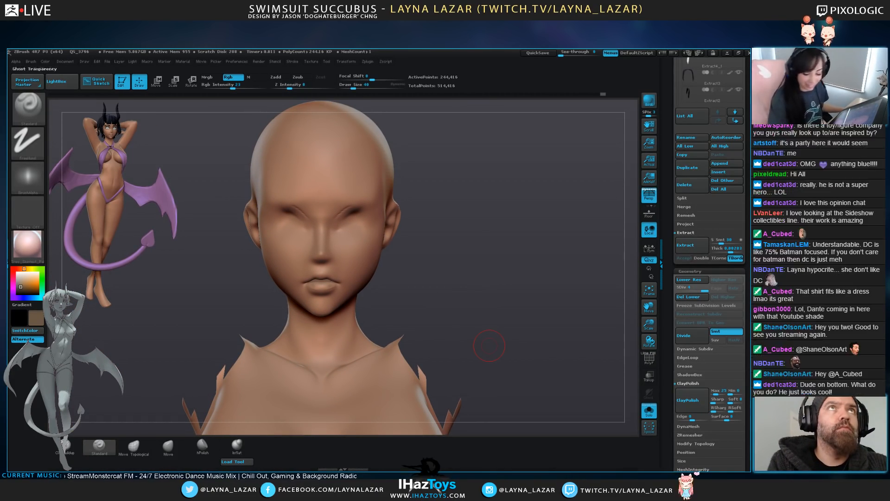
Leave Solo mode, turn off polypaint display for all subtools and choose an off-white colour
click(649, 411)
mouse_move(484, 320)
mouse_down()
mouse_move(540, 316)
mouse_move(509, 343)
mouse_move(555, 340)
mouse_up()
click(134, 446)
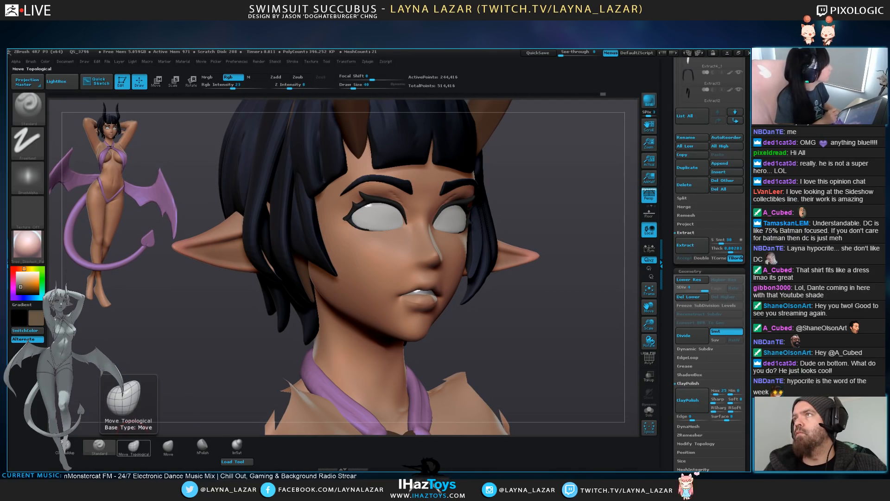
drag(719, 218, 719, 431)
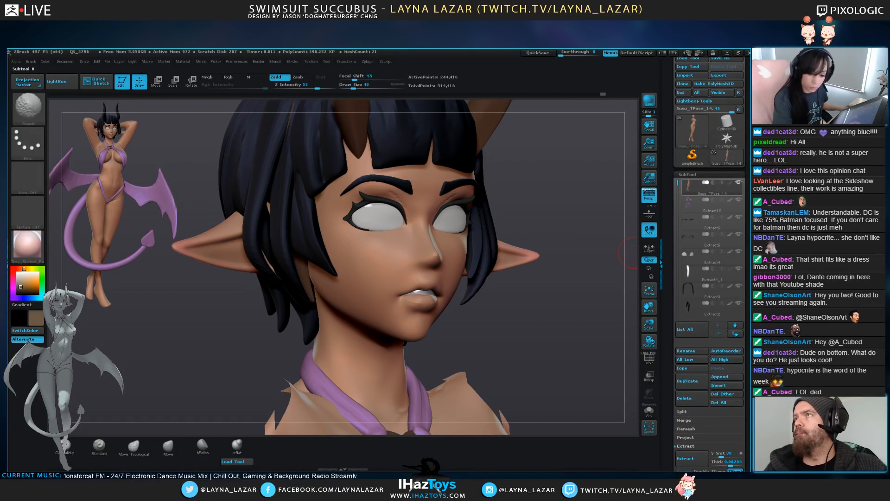
shift+click(730, 183)
mouse_move(552, 327)
alt+mouse_down()
mouse_move(594, 315)
mouse_move(549, 311)
alt+mouse_up()
click(21, 275)
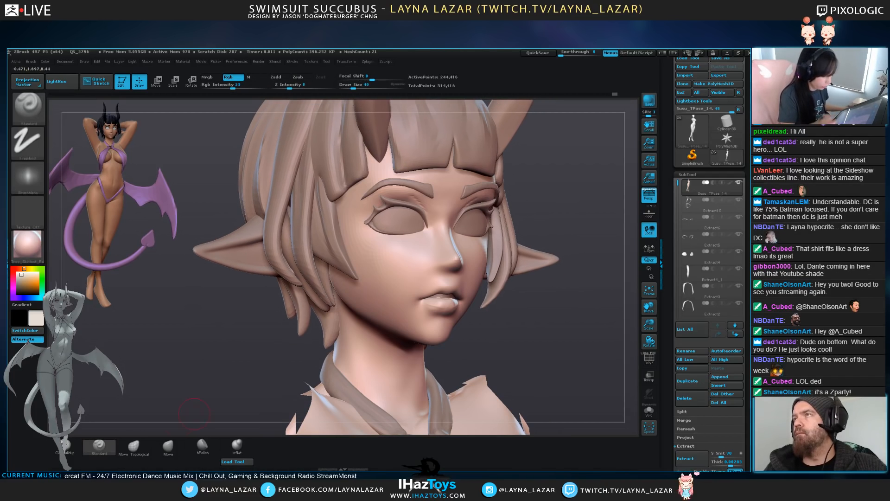
Set the Standard brush to Zadd with Rgb off and reduce its draw size to 24
click(276, 77)
click(233, 77)
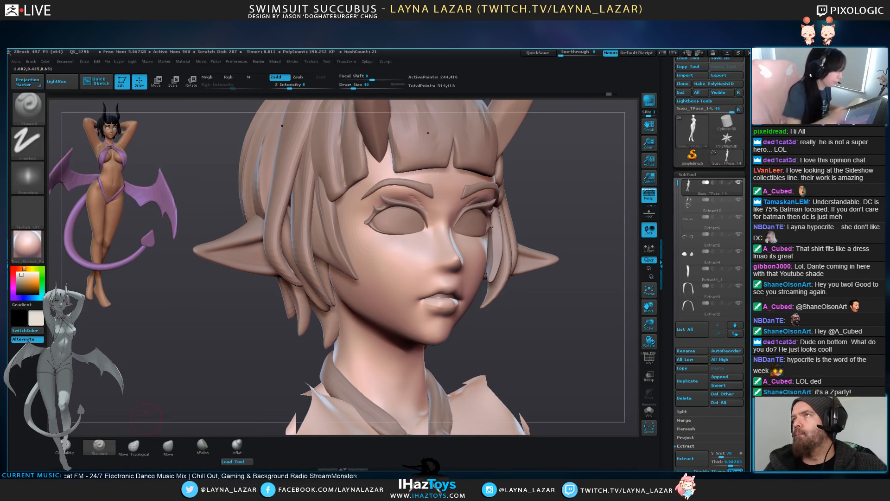
drag(553, 327, 538, 367)
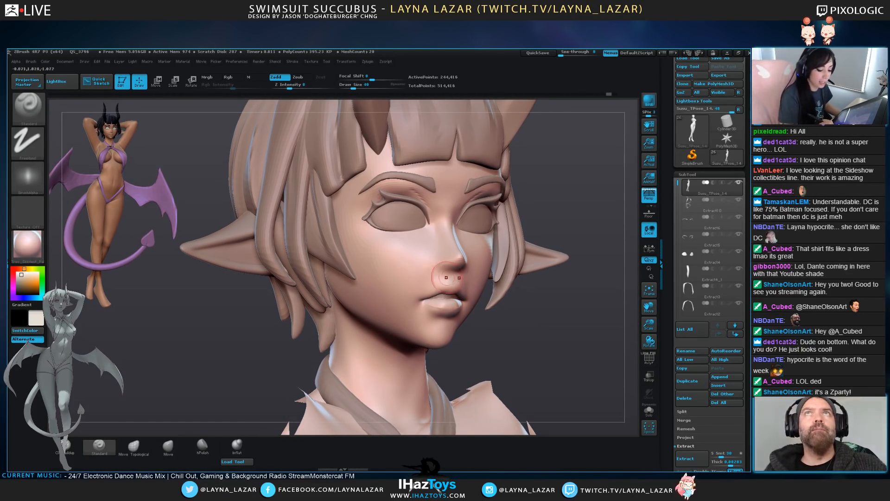
mouse_move(572, 290)
alt+mouse_down()
mouse_move(550, 340)
mouse_move(483, 326)
alt+mouse_up()
drag(547, 331, 538, 348)
key(bracketleft)
key(bracketleft)
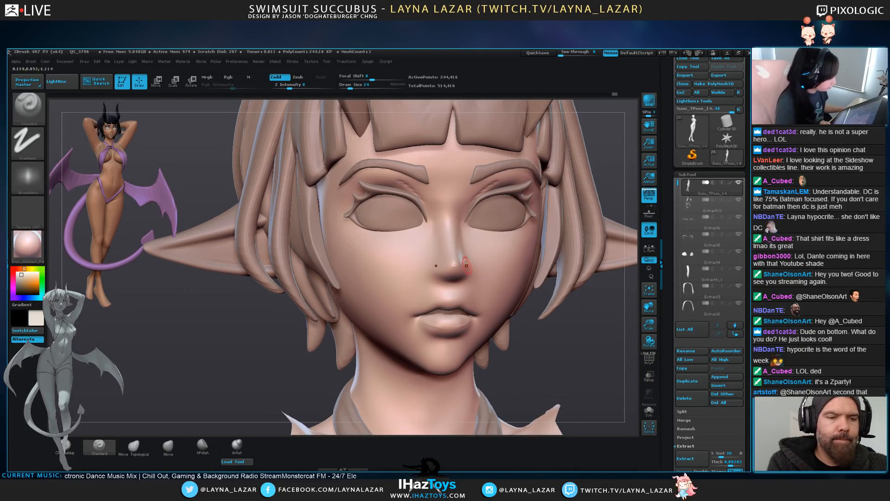
Toggle LazyMouse for the brush and sculpt a short stroke between the nose and upper lip
mouse_move(293, 61)
click(313, 197)
drag(547, 334, 510, 337)
drag(414, 304, 408, 302)
drag(547, 334, 596, 335)
Set the Smooth brush's Z intensity to 44, then refine and smooth the groove above the upper lip
shift+click(318, 87)
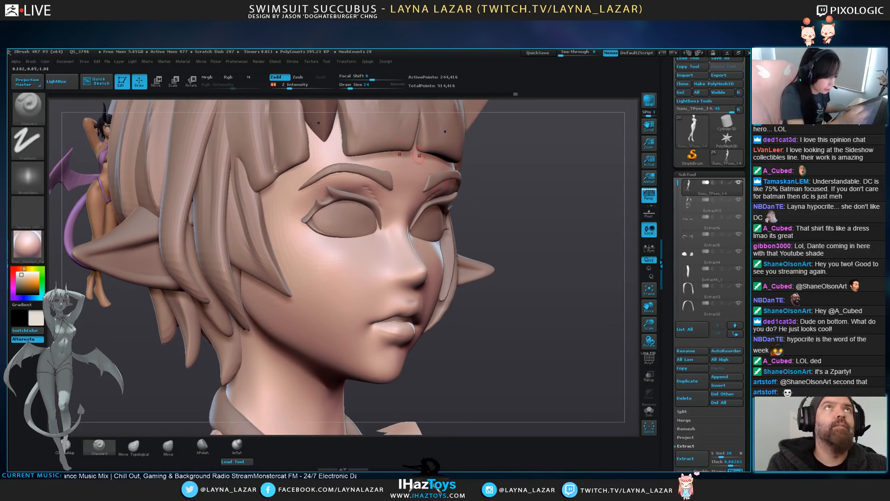
drag(580, 333, 533, 332)
drag(408, 300, 409, 302)
drag(533, 333, 579, 333)
mouse_move(408, 300)
mouse_down()
mouse_move(375, 310)
mouse_move(408, 299)
mouse_up()
shift+drag(580, 333, 531, 333)
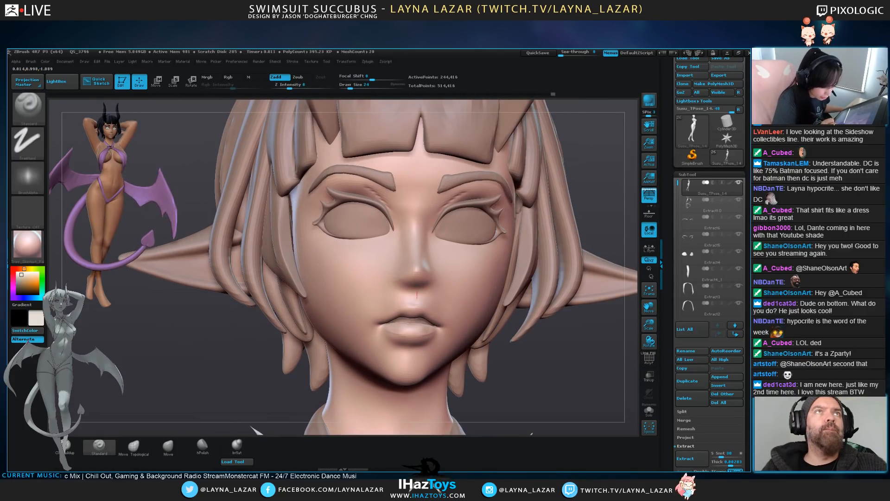
shift+drag(417, 295, 410, 300)
Sculpt the upper lip and mouth corner from several angles and lightly smooth the area by the eye
drag(570, 354, 564, 283)
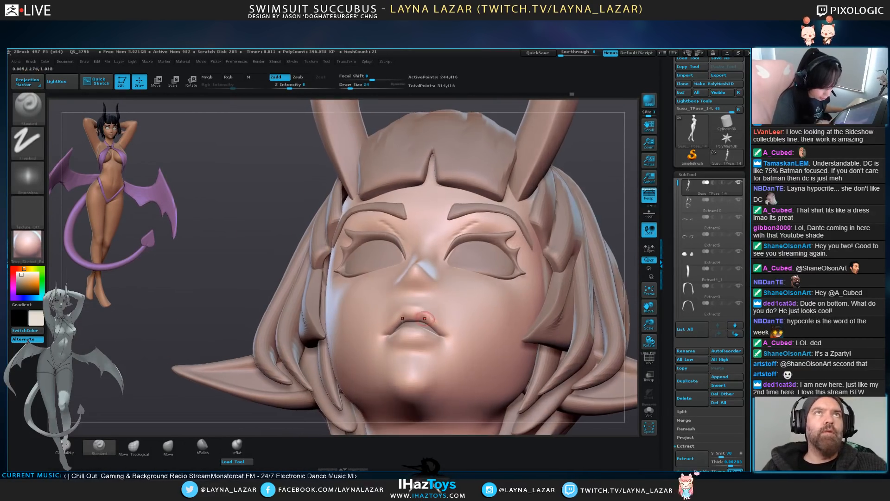
drag(418, 321, 419, 308)
drag(228, 269, 229, 370)
drag(405, 331, 411, 339)
drag(218, 361, 288, 355)
drag(391, 329, 379, 330)
mouse_move(533, 367)
alt+mouse_down()
mouse_move(525, 278)
mouse_move(497, 278)
mouse_move(547, 279)
mouse_move(524, 278)
mouse_move(536, 271)
mouse_move(540, 358)
alt+mouse_up()
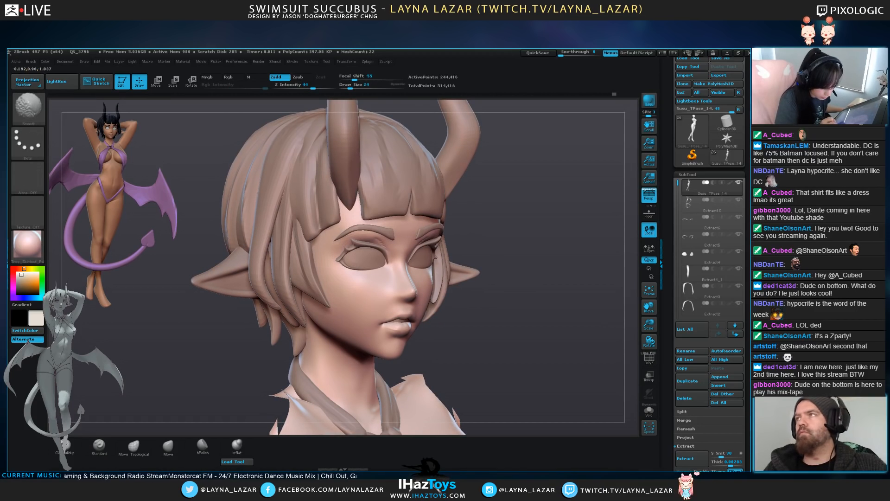
shift+drag(413, 258, 417, 266)
drag(528, 244, 430, 264)
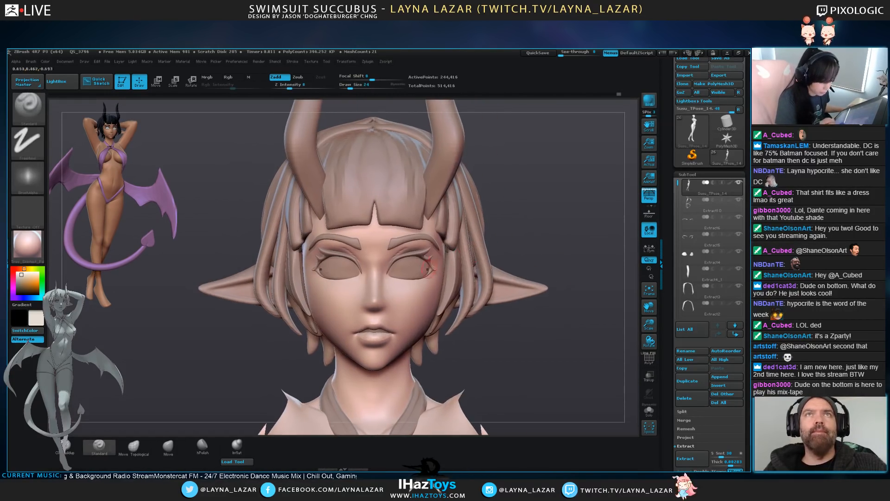
Make the eyelash subtool active and divide its mesh once
alt+click(432, 262)
drag(533, 297, 519, 343)
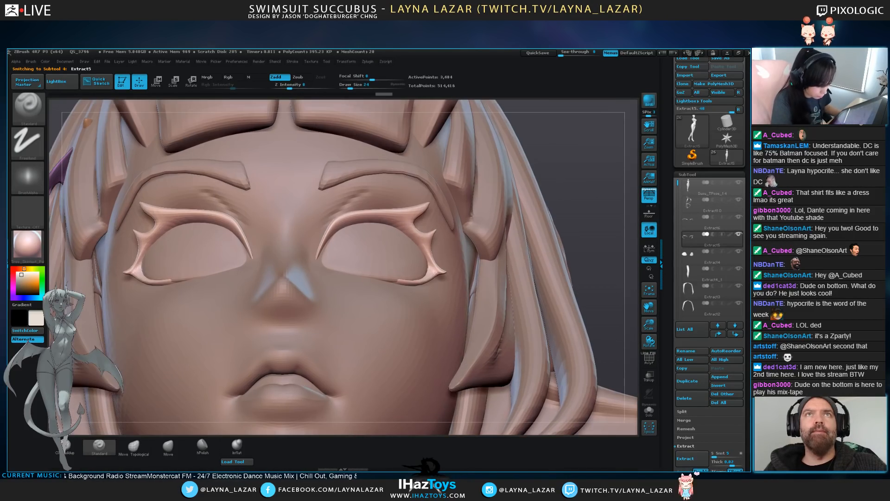
drag(596, 251, 598, 223)
drag(715, 420, 714, 179)
click(691, 308)
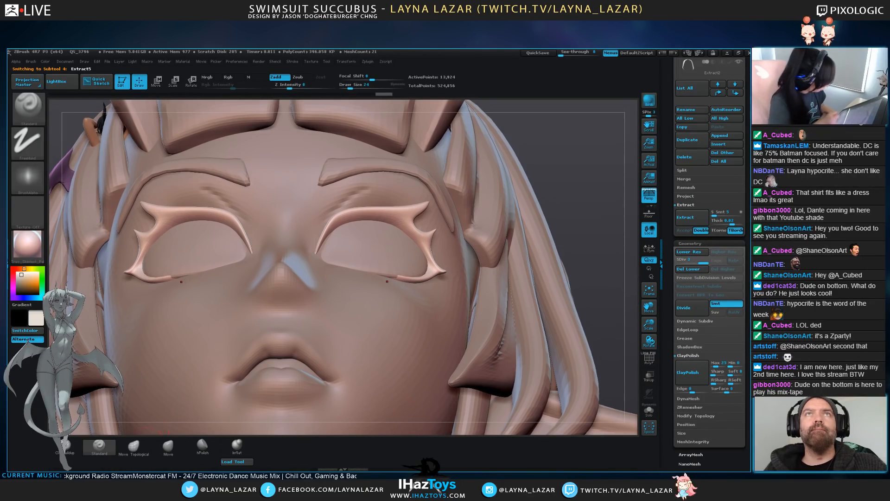
Reshape the outer eyelash spikes with the Move Topological brush
click(134, 447)
drag(534, 195, 552, 195)
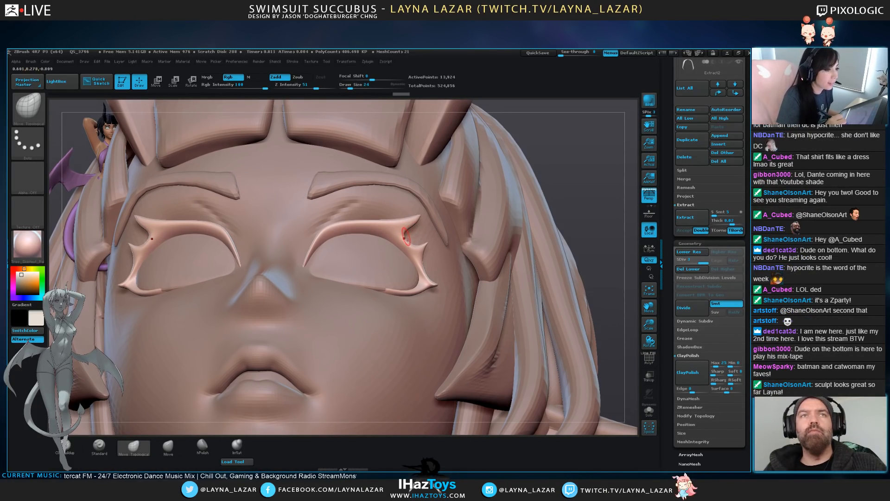
key(bracketright)
key(bracketright)
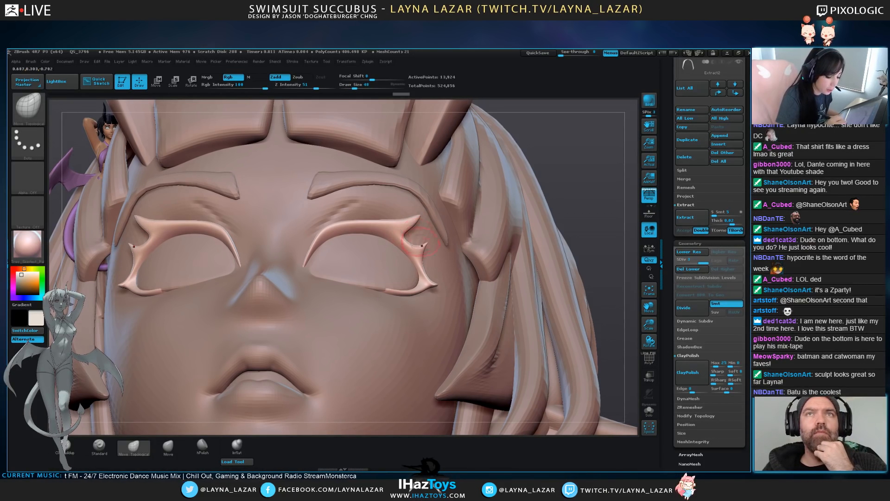
drag(425, 244, 427, 246)
Thicken the outer spikes and upper edge of the eyelashes with the Inflat brush
click(237, 446)
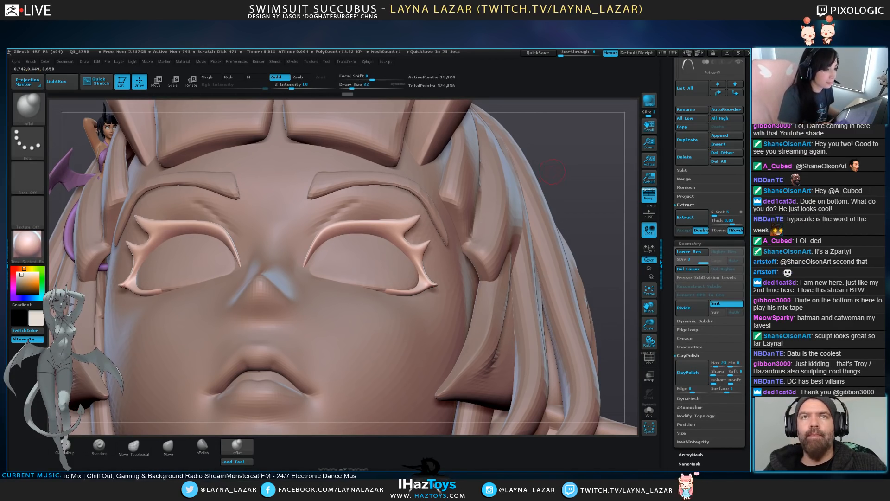
mouse_move(575, 194)
mouse_down()
mouse_move(589, 197)
mouse_move(568, 190)
mouse_up()
key(])
drag(426, 243, 419, 256)
key(])
key(])
drag(575, 195, 591, 194)
drag(414, 220, 382, 224)
Reposition the middle and lower outer eyelash spikes with an enlarged Move Topological brush
click(133, 446)
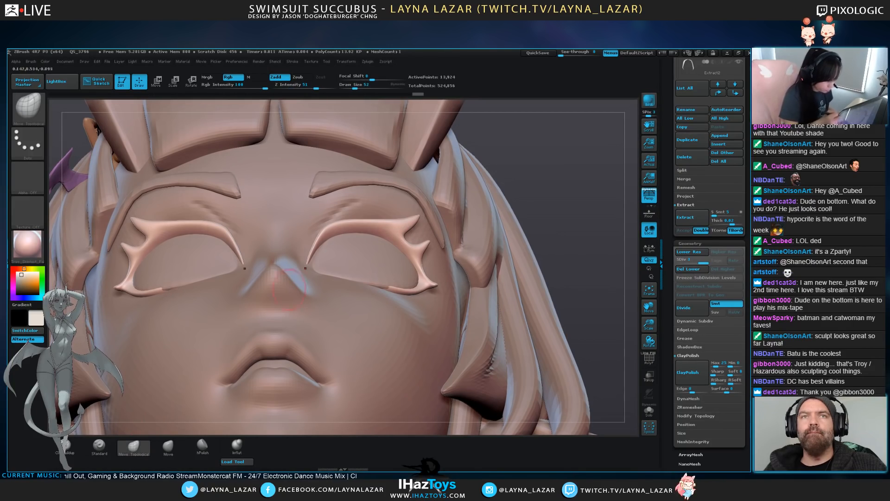
drag(430, 241, 422, 250)
key(])
key(])
drag(575, 194, 575, 227)
drag(434, 284, 429, 286)
Nudge the lowest outer eyelash spike closer to the face with a small Move Topological brush
key([)
key([)
key([)
drag(557, 258, 527, 232)
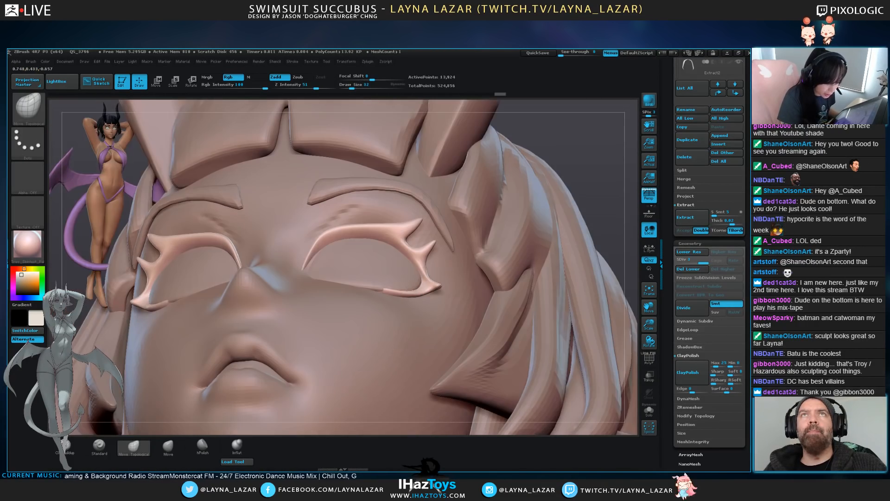
drag(598, 176, 586, 167)
key(])
drag(434, 290, 437, 288)
mouse_move(603, 162)
mouse_down()
mouse_move(585, 116)
mouse_move(568, 105)
mouse_up()
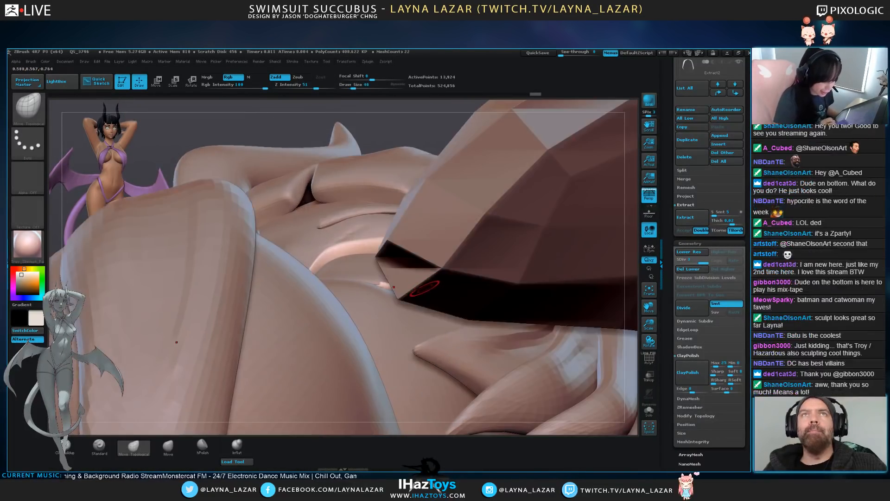
drag(427, 290, 424, 289)
drag(599, 125, 620, 185)
key(])
drag(424, 289, 427, 291)
key(])
Reshape the lower outer corner of the eyelashes with a larger Move Topological brush
drag(580, 149, 517, 251)
key(])
key(])
key(])
key(])
mouse_move(383, 286)
mouse_down()
mouse_move(370, 281)
mouse_move(416, 292)
mouse_move(395, 291)
mouse_up()
key([)
key([)
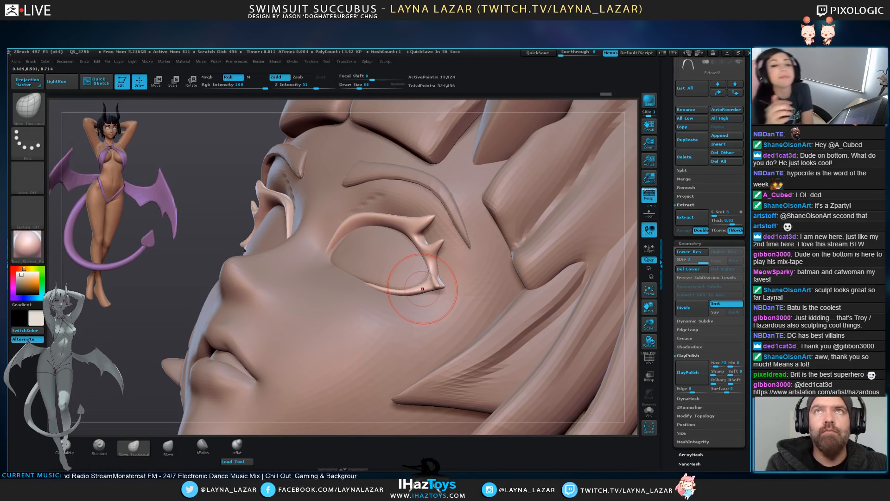
right_drag(429, 274, 559, 256)
key([)
drag(430, 277, 429, 276)
Smooth the lowest outer eyelash spike with a reduced brush size
right_drag(440, 285, 452, 341)
key([)
key([)
key([)
shift+drag(429, 283, 426, 289)
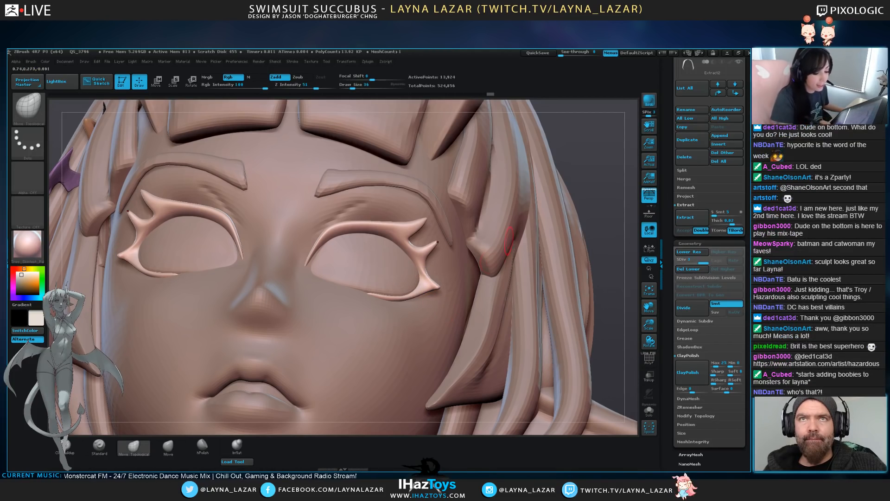
Fit the inner part of the lower lash line against the eye with the Move Topological brush
drag(615, 199, 541, 265)
key(])
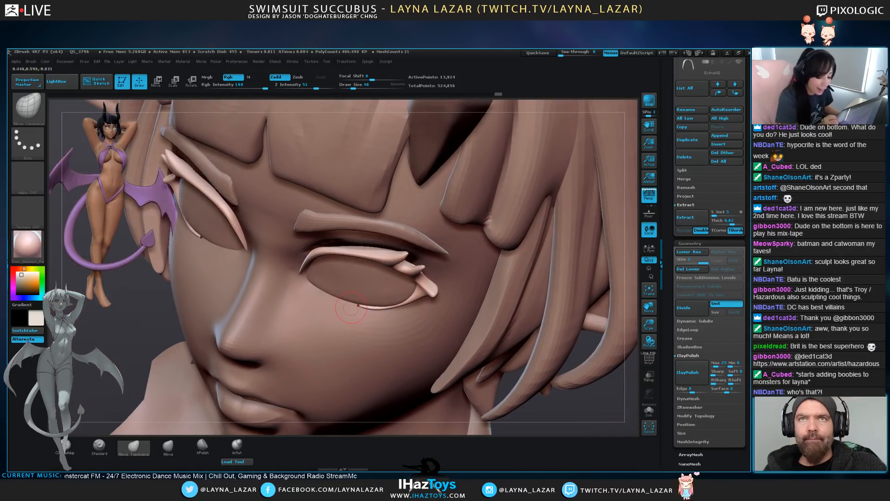
drag(350, 304, 345, 305)
drag(540, 394, 575, 340)
drag(388, 309, 387, 307)
drag(575, 405, 598, 391)
Pull the tip of the lowest outer eyelash spike slightly inward with a much smaller Move Topological brush
key([)
key([)
key([)
key([)
key([)
key([)
key([)
key([)
key([)
drag(433, 292, 426, 295)
mouse_move(619, 299)
mouse_down()
mouse_move(587, 310)
mouse_move(586, 327)
mouse_up()
Extend the lower lash line toward the inner eye with an enlarged Move Topological brush
key(])
key(])
key(])
key(])
key(])
key(])
key(])
key(])
key(])
key(])
drag(395, 307, 364, 310)
drag(568, 395, 599, 381)
Adjust the lowest outer spike again and smooth the inner edge of the outer lashes at draw size 32
key([)
key([)
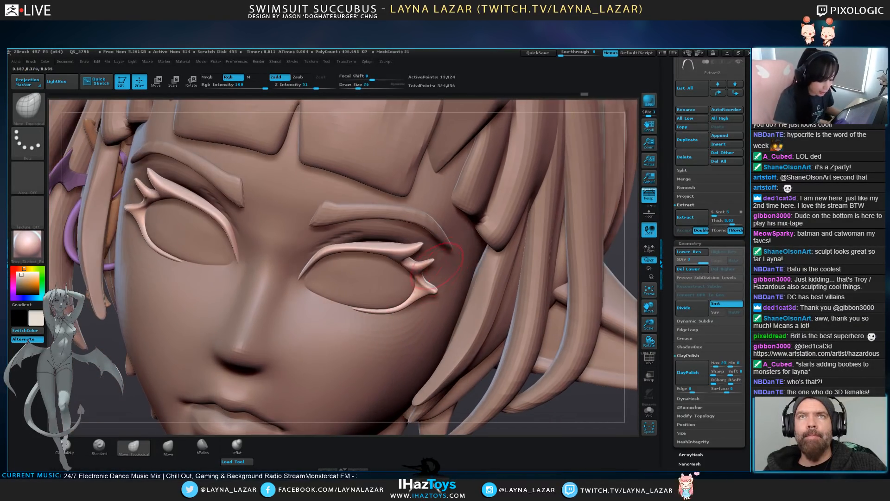
key([)
key([)
drag(434, 290, 425, 295)
key([)
key([)
key(])
key(shift)
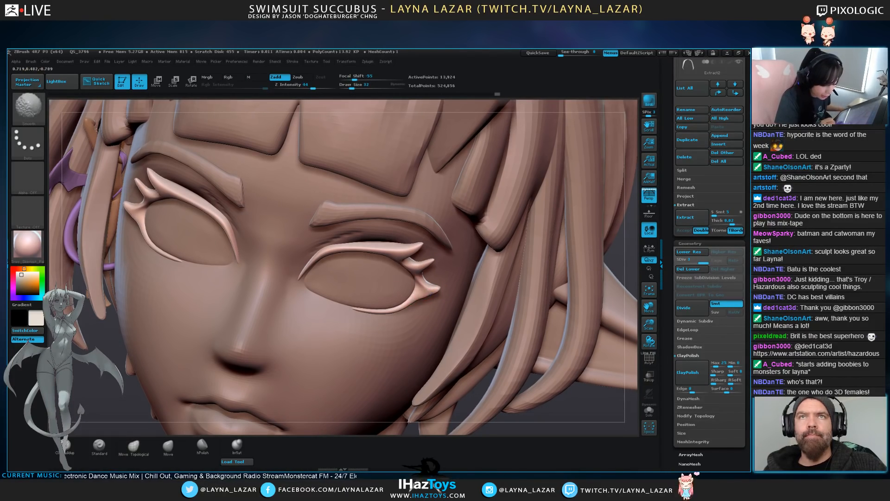
shift+drag(410, 284, 414, 287)
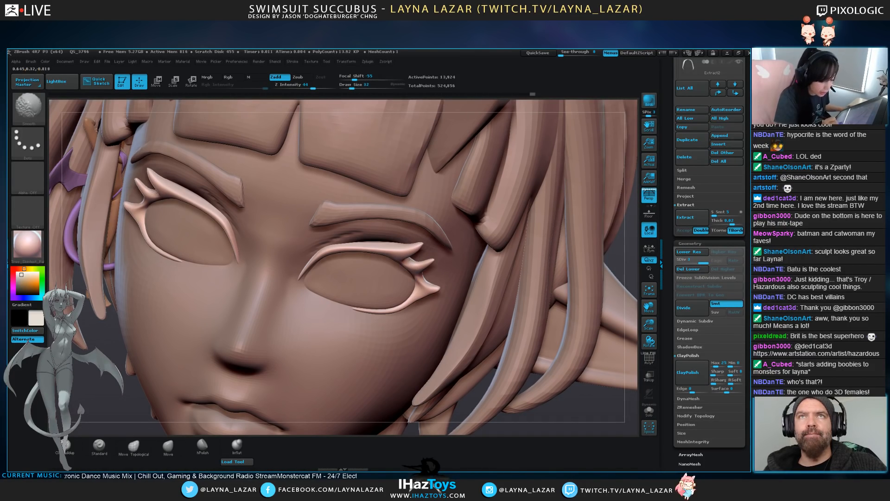
Choose the Standard brush and divide the eyelash mesh once more
click(99, 446)
drag(105, 392, 105, 374)
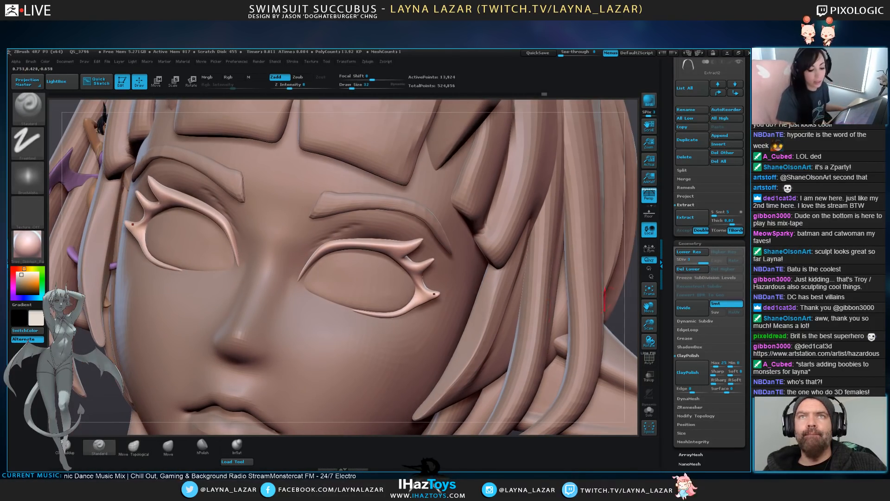
alt+drag(626, 306, 582, 302)
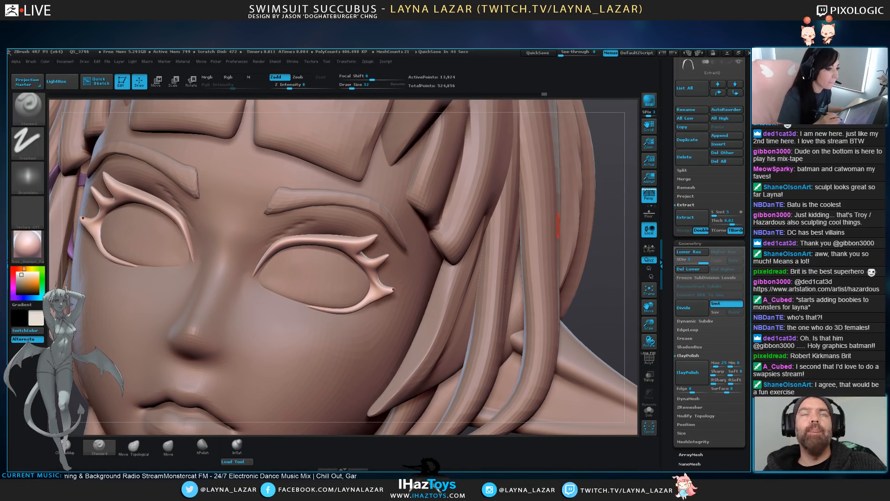
drag(594, 266, 371, 241)
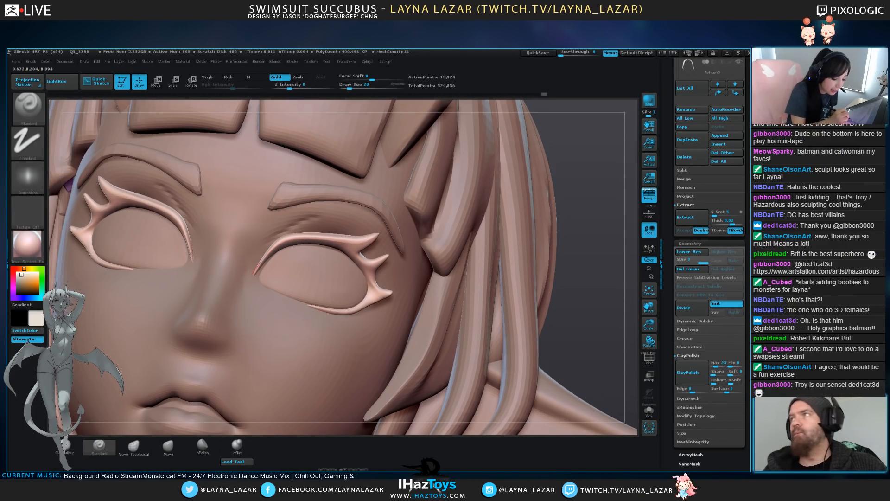
click(689, 307)
drag(582, 320, 590, 293)
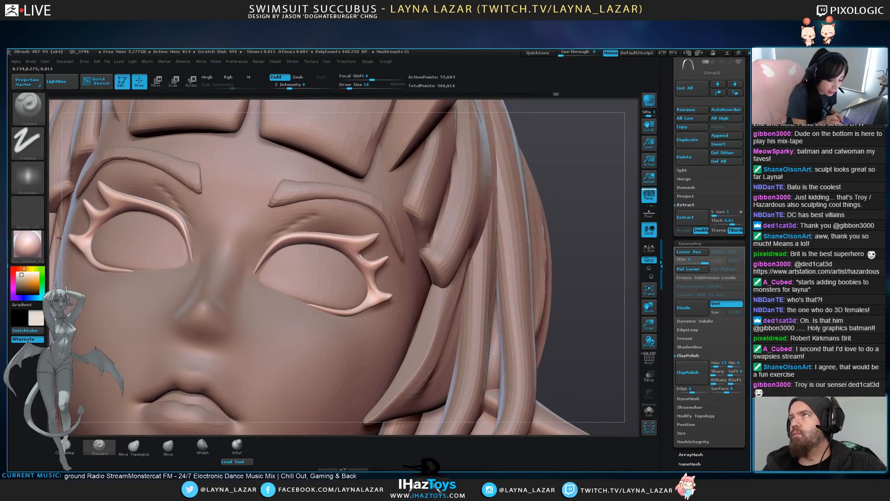
mouse_move(583, 307)
mouse_down()
mouse_move(593, 289)
mouse_move(578, 292)
mouse_up()
Reposition the lower outer corner and the upper lash's inner end with the Move Topological brush at draw size 64
click(133, 447)
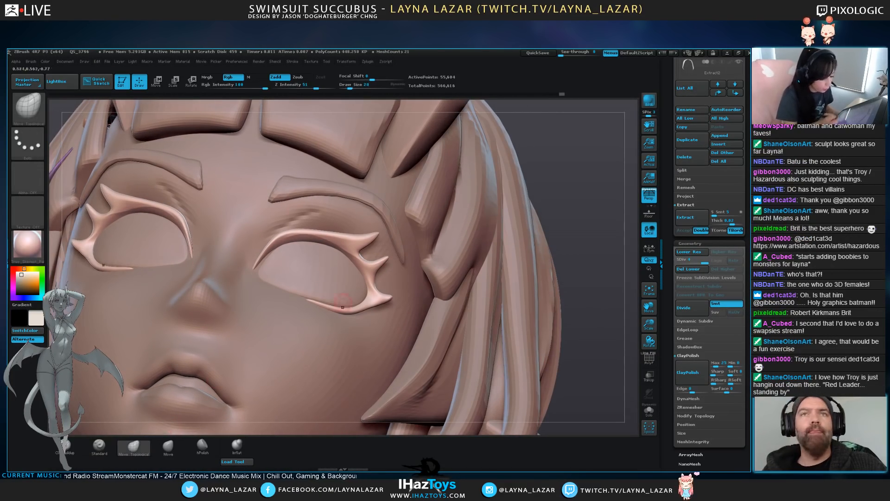
key(bracketright)
key(bracketright)
key(bracketright)
key(bracketright)
drag(380, 296, 373, 302)
drag(591, 288, 541, 290)
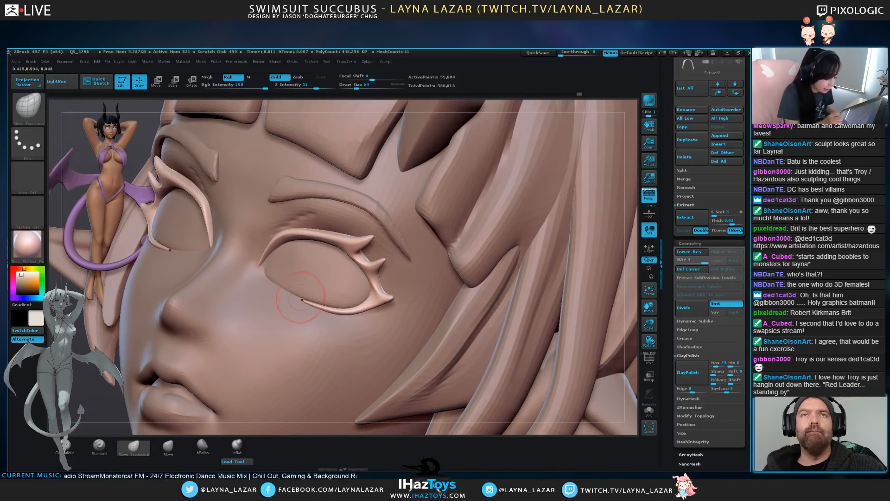
drag(258, 268, 259, 264)
Smooth the inner edge of the lashes beside the outer spikes at draw size 24
click(99, 447)
drag(89, 395, 139, 394)
alt+drag(424, 287, 542, 311)
drag(123, 374, 135, 381)
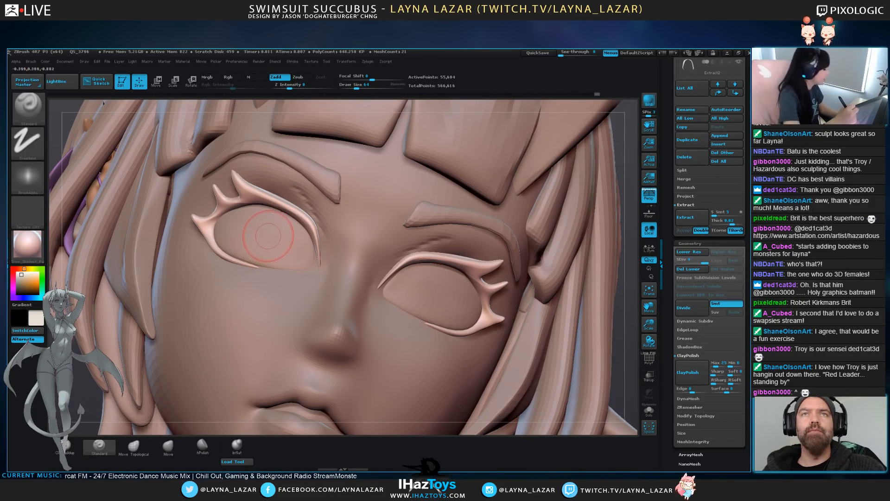
key(bracketleft)
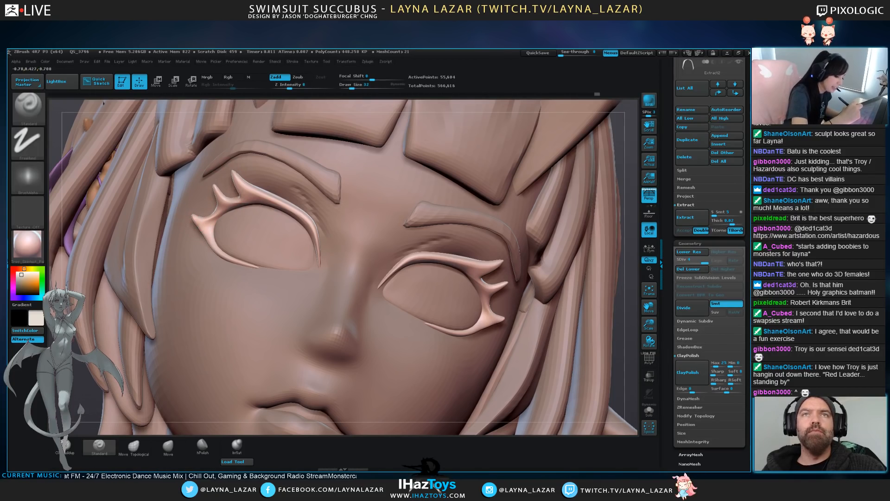
key(bracketleft)
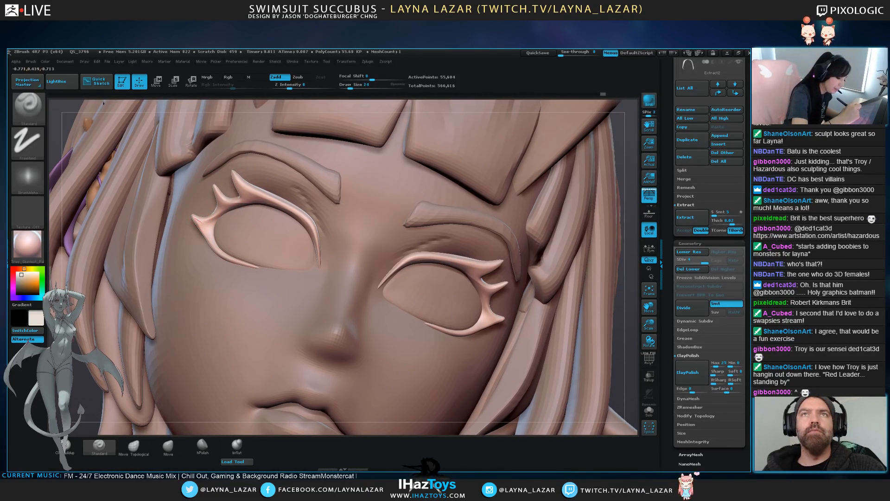
key(shift)
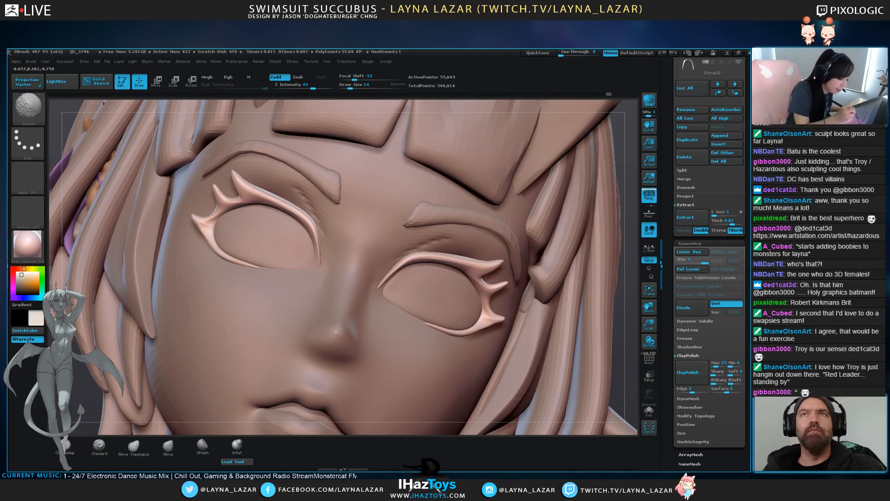
shift+drag(219, 205, 223, 223)
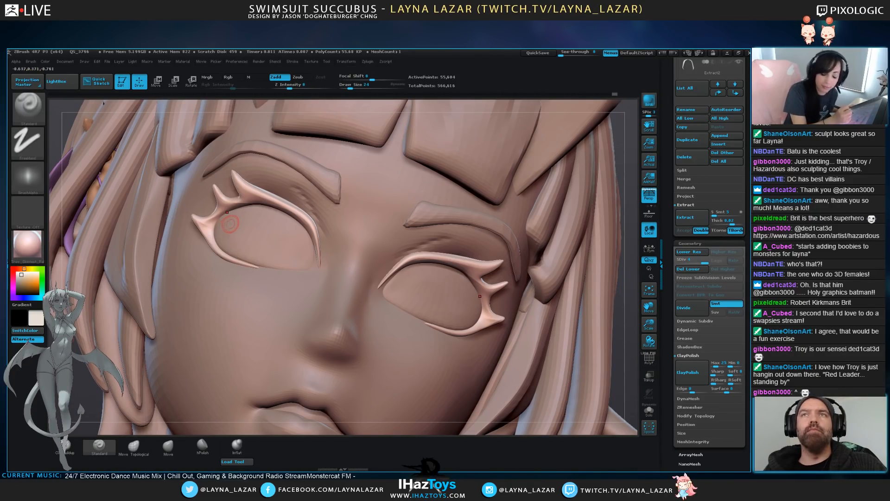
Sharpen the outer eyelash spikes with the Pinch brush
key(b)
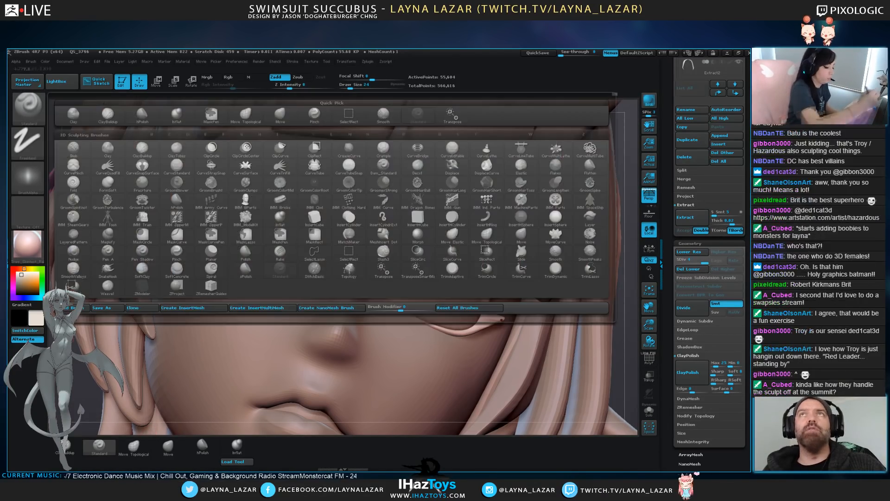
click(176, 235)
click(148, 262)
click(28, 109)
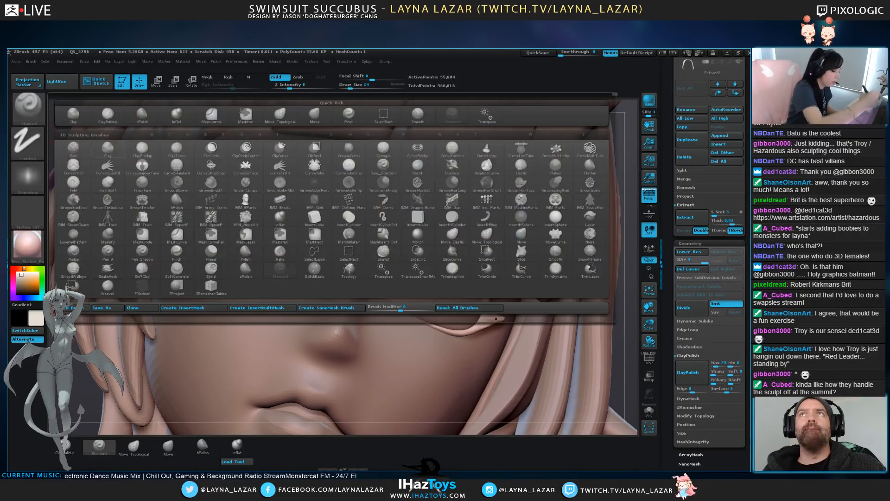
click(179, 253)
key(bracketright)
mouse_move(244, 188)
mouse_down()
mouse_move(235, 175)
mouse_move(213, 187)
mouse_up()
drag(204, 225, 194, 216)
drag(79, 409, 186, 406)
key(bracketleft)
drag(199, 221, 191, 215)
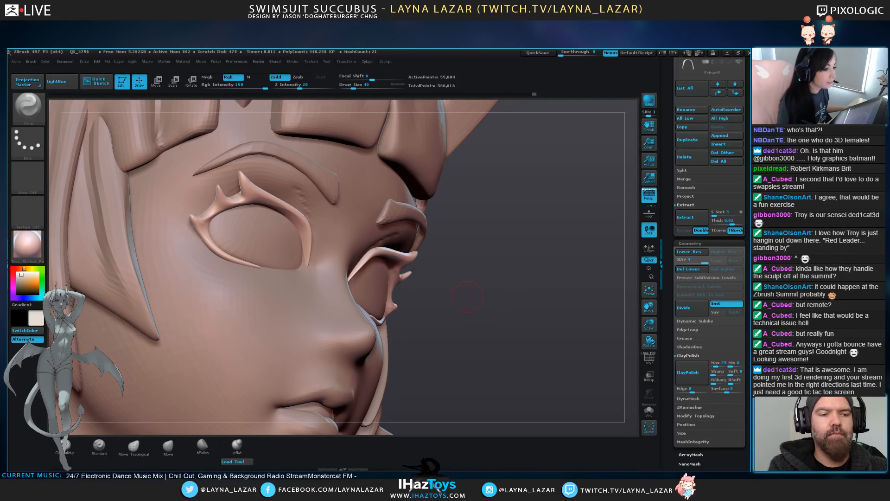
Raise the lash edge around the middle outer spike slightly with the Move Topological brush
drag(467, 328, 500, 314)
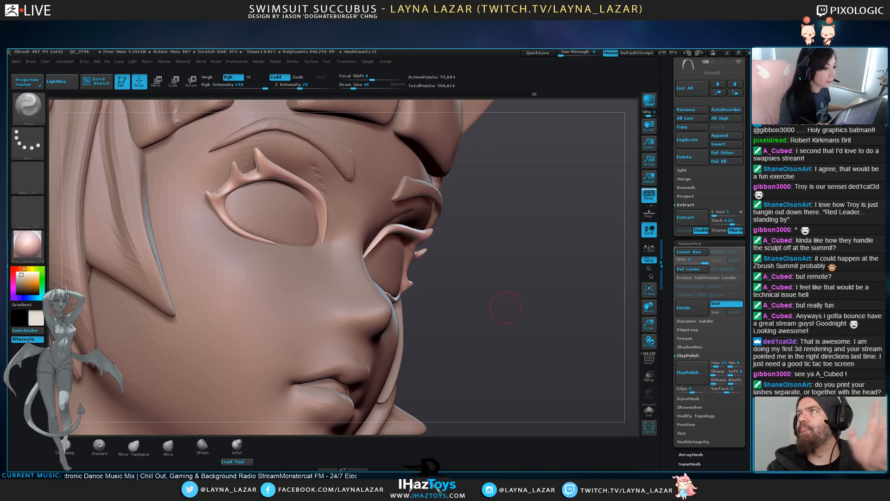
drag(506, 306, 460, 271)
click(133, 447)
key([)
drag(237, 193, 240, 185)
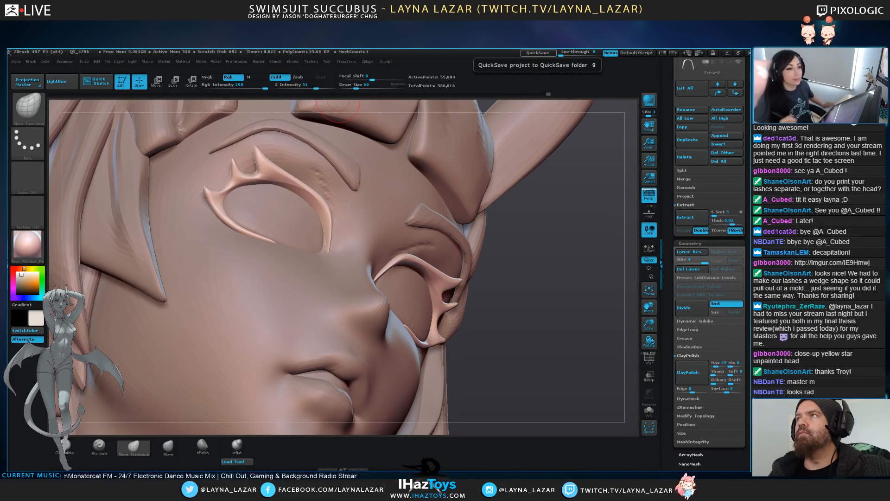
Make the head subtool active, unhide all of its parts and divide its mesh once
drag(528, 301, 518, 306)
alt+click(345, 290)
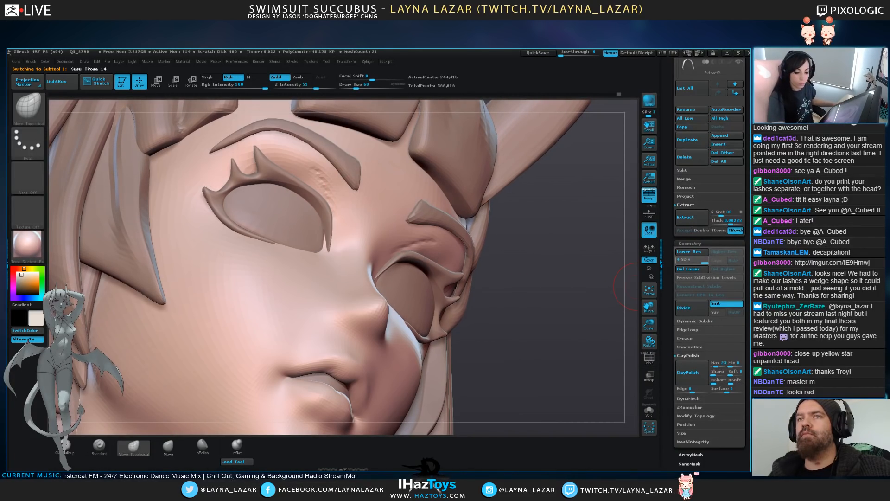
click(684, 308)
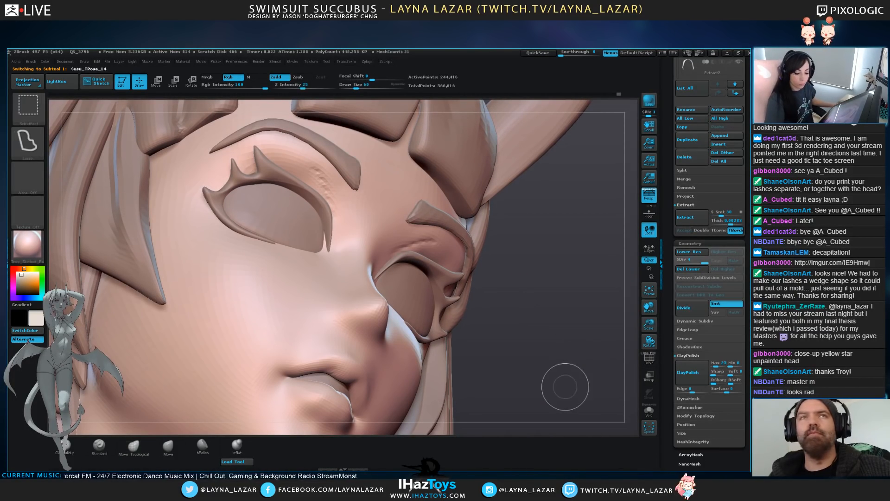
ctrl+shift+click(565, 386)
key(ctrl+d)
alt+drag(543, 255, 576, 348)
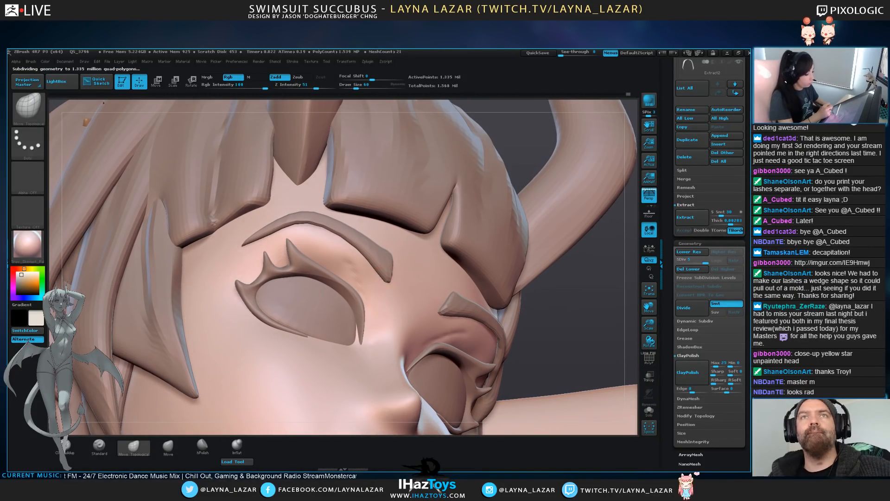
Choose the Standard brush at draw size 44 and show the other subtools transparent with ghosting
key(b)
key(s)
key(t)
drag(561, 296, 540, 317)
click(649, 376)
key([)
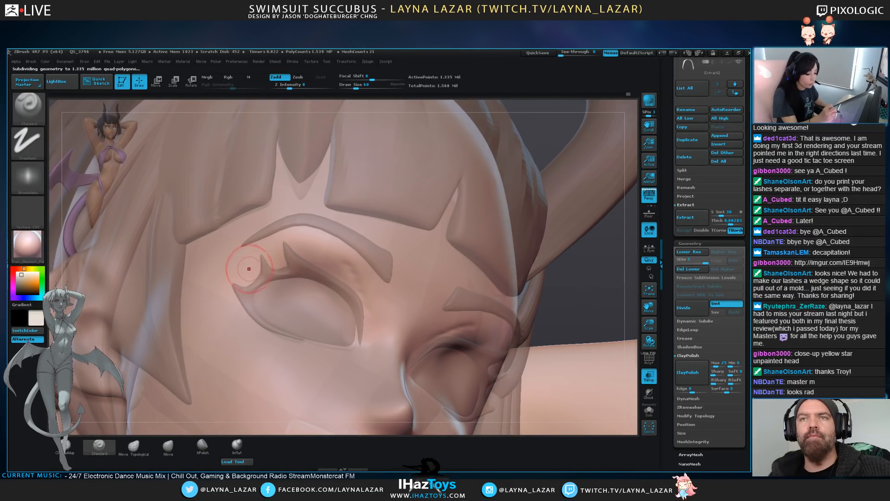
click(649, 393)
key([)
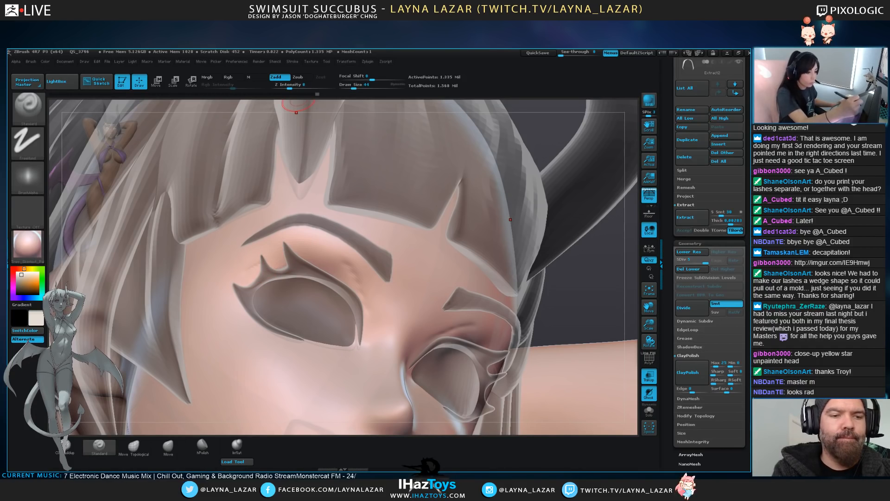
click(293, 61)
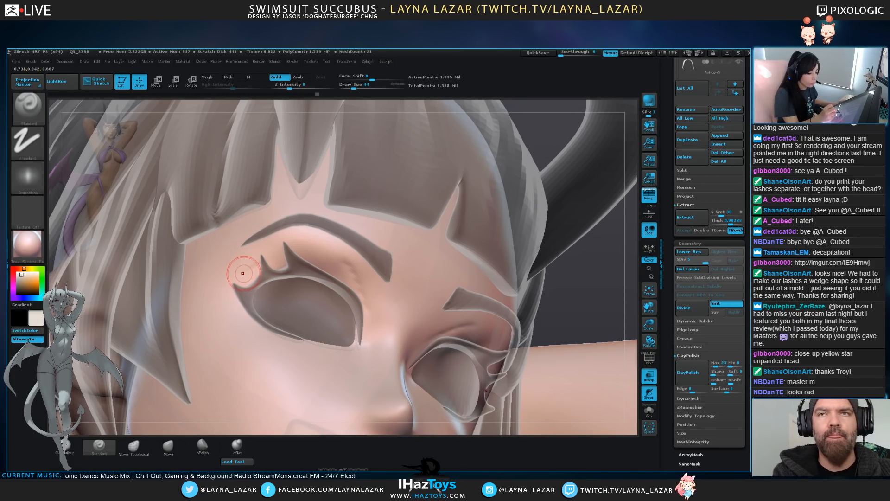
Sculpt and smooth the upper eyelid crease and the skin around the eye on the head with the Standard brush
drag(589, 288, 563, 287)
shift+drag(323, 262, 341, 261)
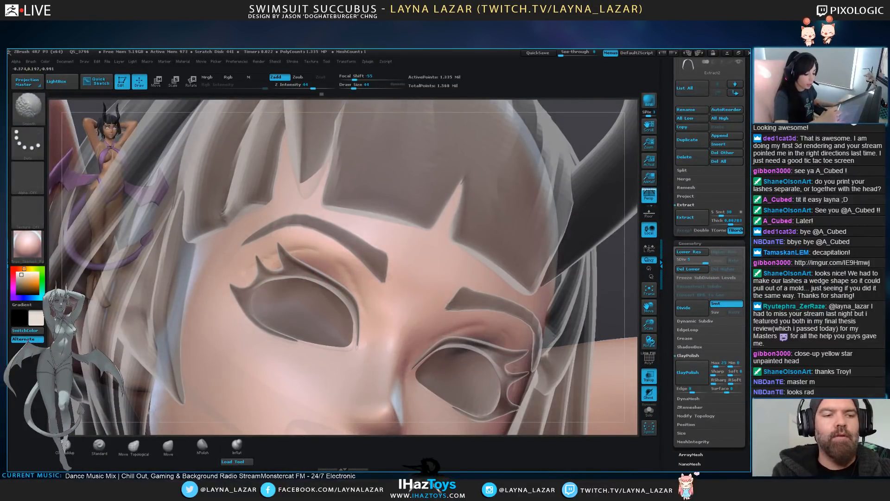
drag(599, 296, 608, 327)
drag(298, 345, 404, 334)
shift+drag(297, 362, 258, 392)
drag(209, 410, 459, 293)
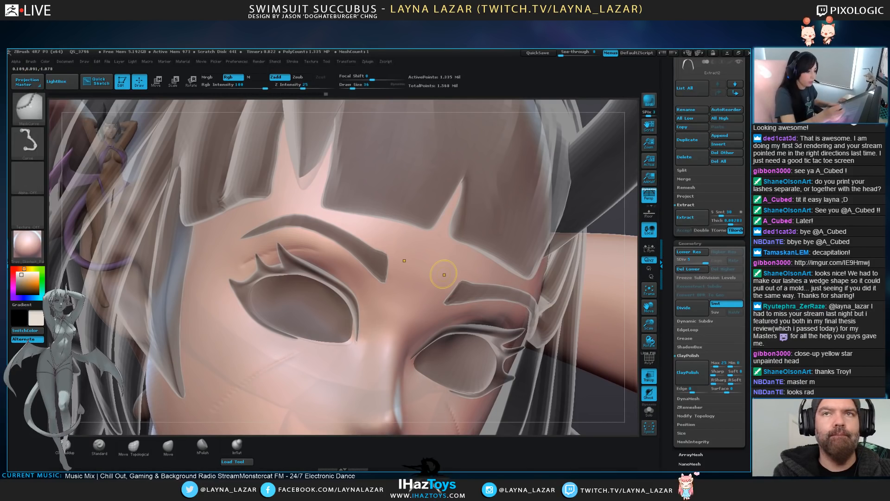
click(292, 61)
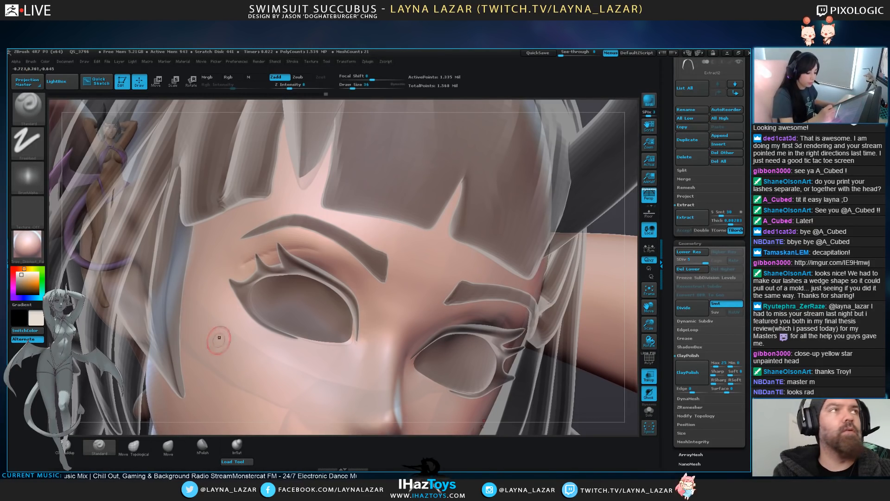
key(ctrl)
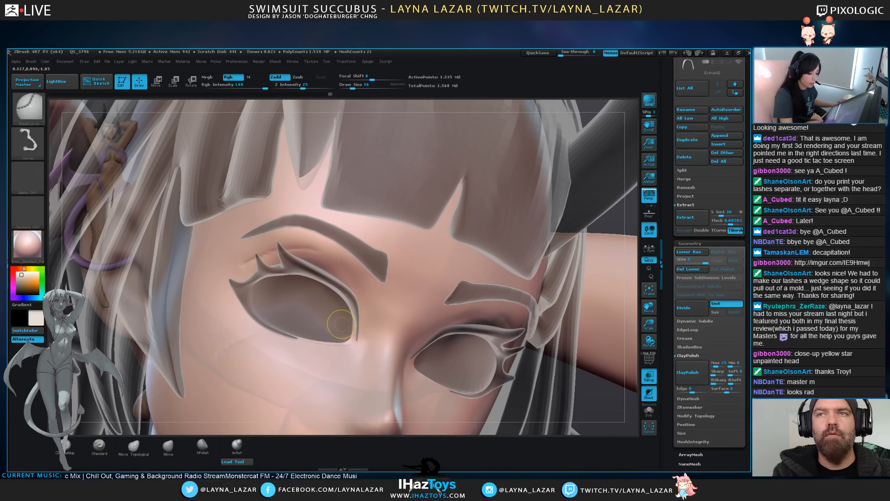
right_drag(205, 272, 260, 263)
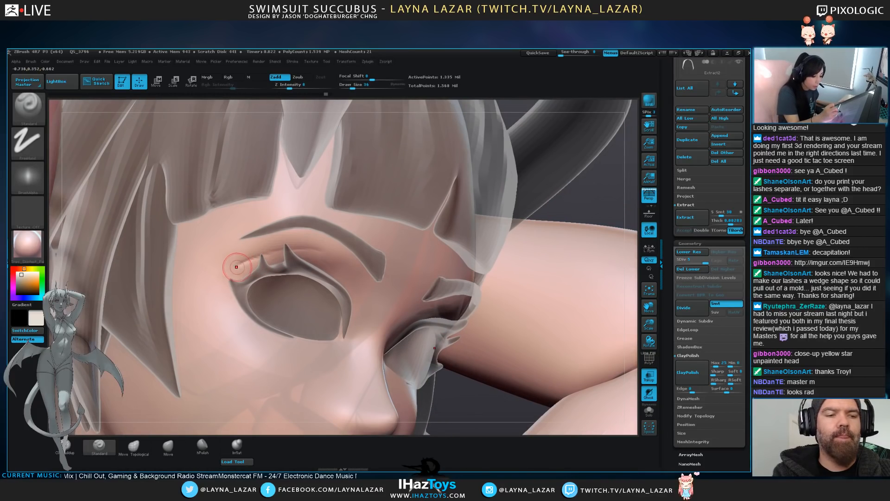
Turn off the ghosting, make the eyelash subtool active and nudge the base of the upper lash with the Move brush
key(b)
key(m)
key(v)
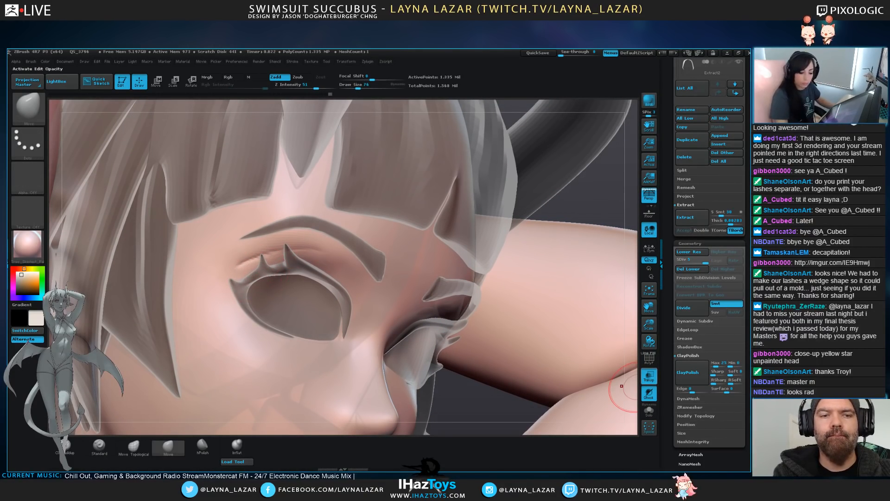
click(649, 376)
alt+click(264, 260)
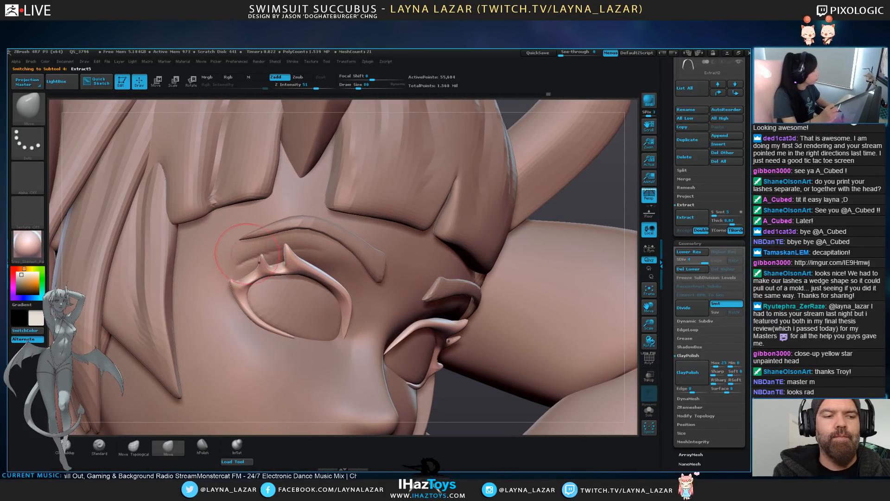
drag(263, 272, 265, 276)
key(bracketright)
key(bracketleft)
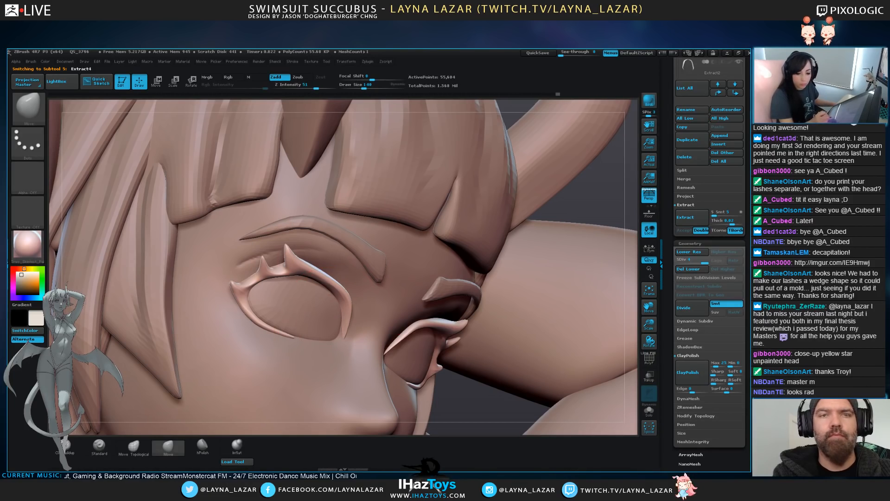
Return to the eyelash subtool and smooth its outer corner with a smaller brush
alt+click(318, 320)
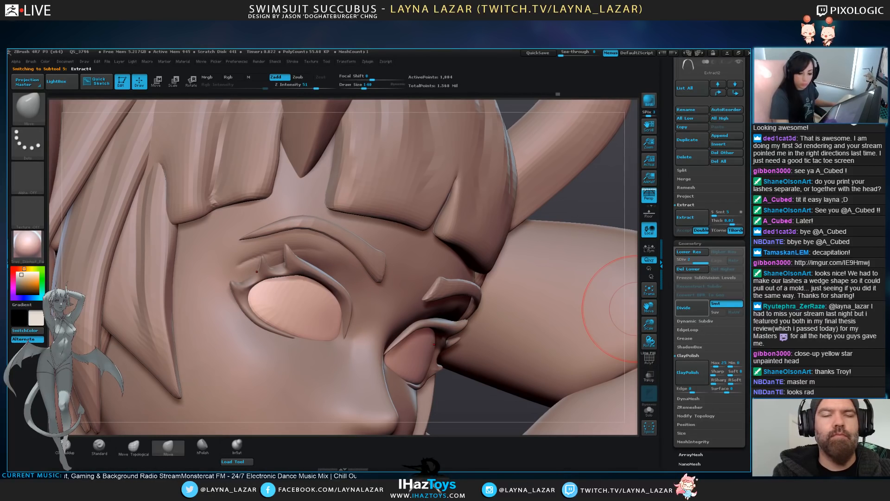
alt+click(255, 314)
key(bracketleft)
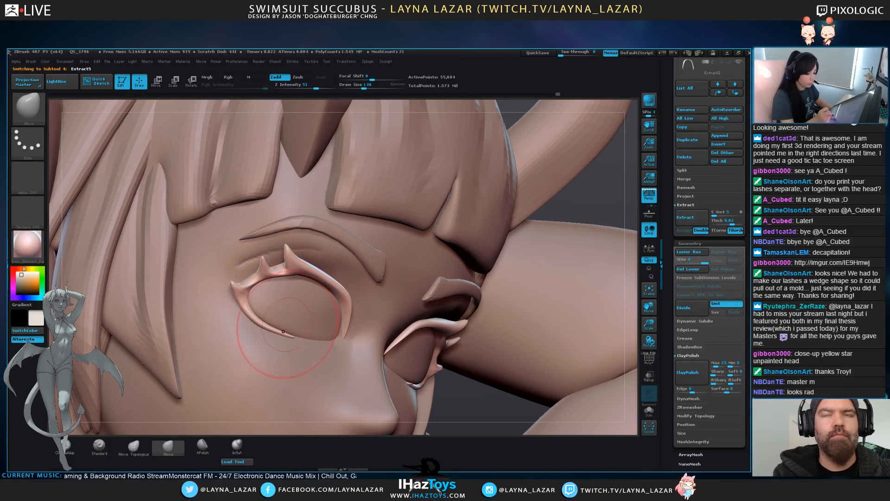
key(bracketleft)
key(bracketleft)
key(bracketleft)
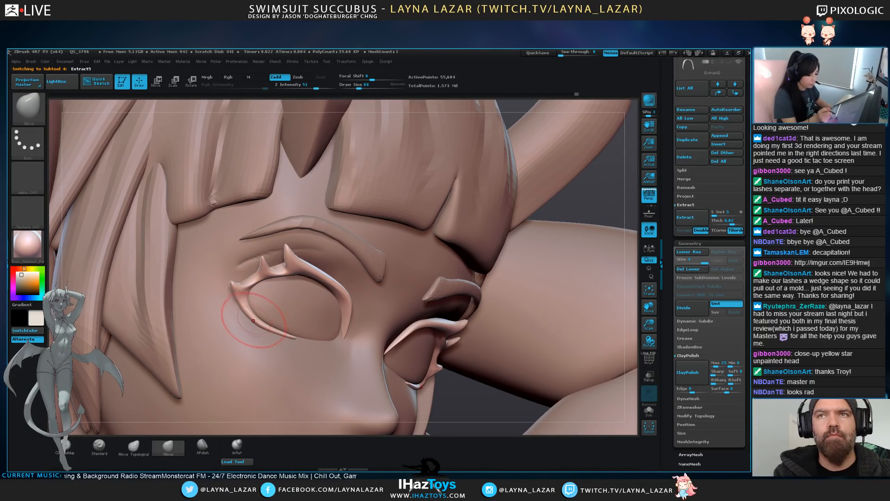
drag(496, 406, 450, 406)
key(bracketleft)
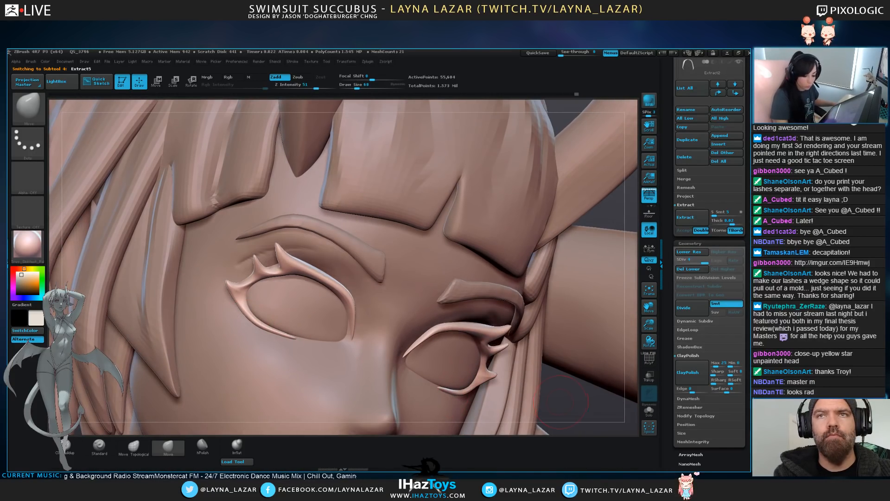
mouse_move(570, 408)
alt+mouse_down()
mouse_move(494, 199)
mouse_move(464, 199)
mouse_move(461, 181)
mouse_move(464, 320)
alt+mouse_up()
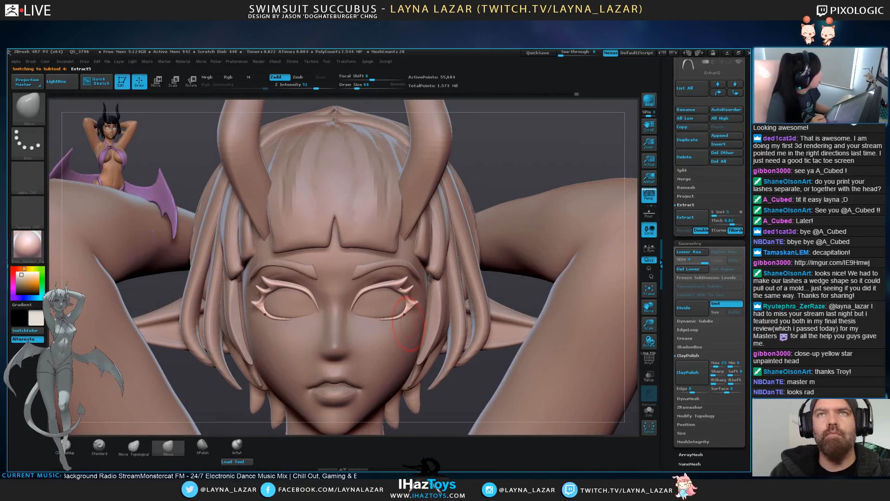
key(bracketleft)
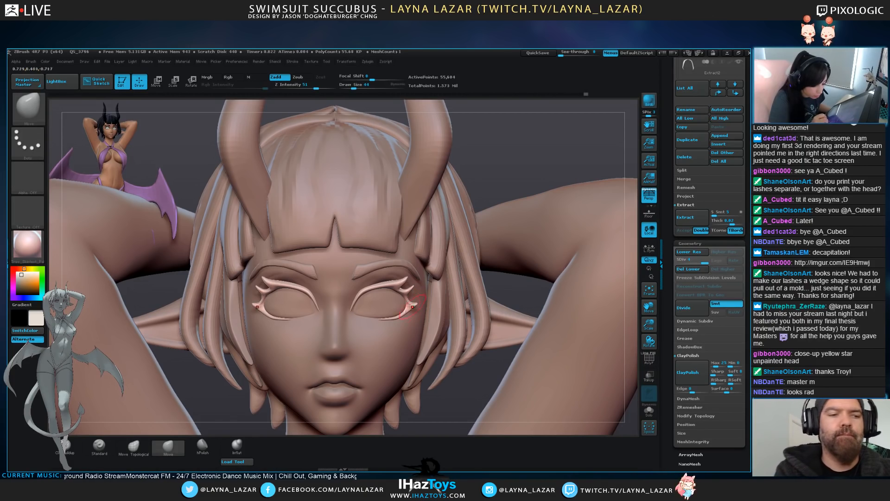
right_drag(431, 283, 320, 290)
right_drag(419, 311, 414, 378)
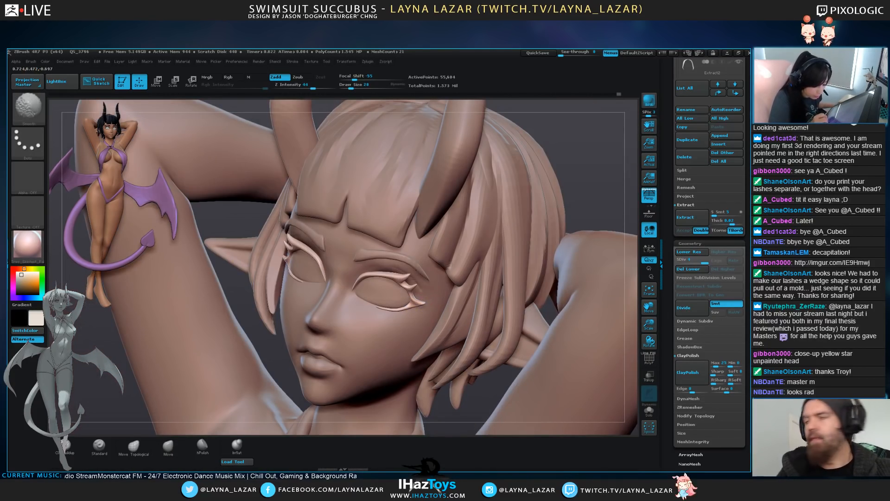
shift+drag(414, 299, 424, 304)
Duplicate the eyelash subtool, hide the copy and keep the original active
ctrl+right_drag(417, 304, 387, 248)
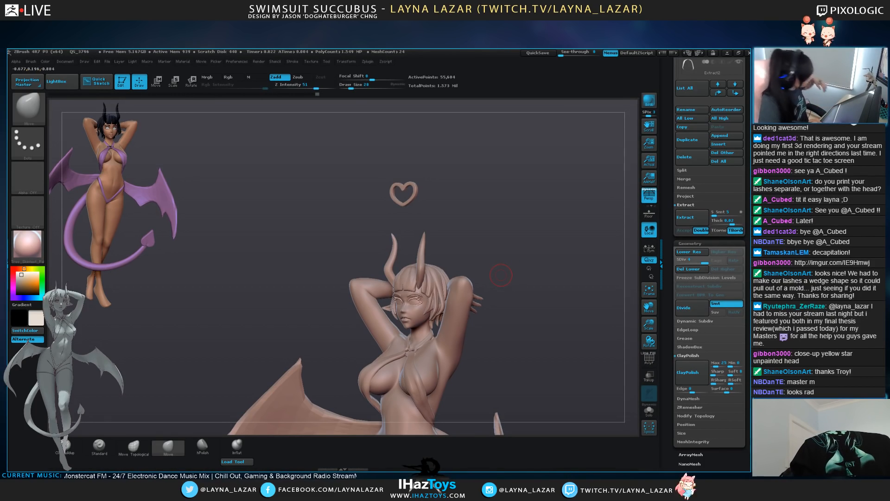
mouse_move(506, 272)
ctrl+right_down()
mouse_move(510, 325)
mouse_move(544, 319)
mouse_move(545, 331)
ctrl+right_up()
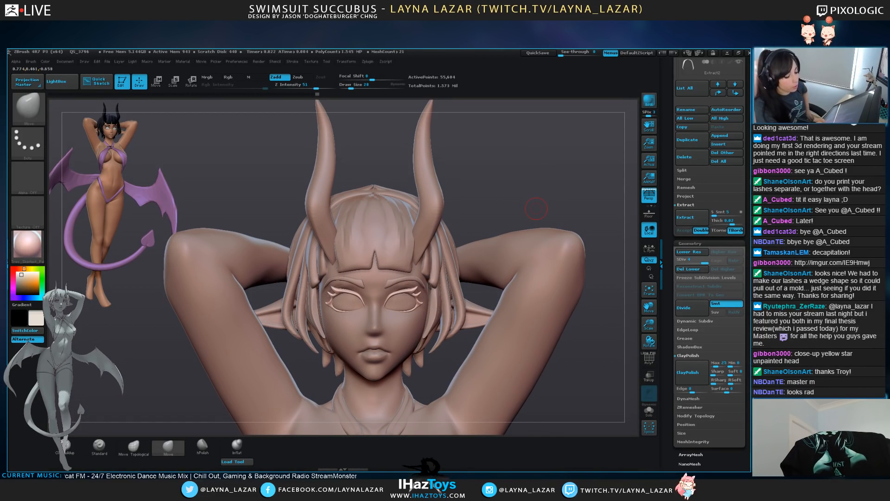
click(687, 140)
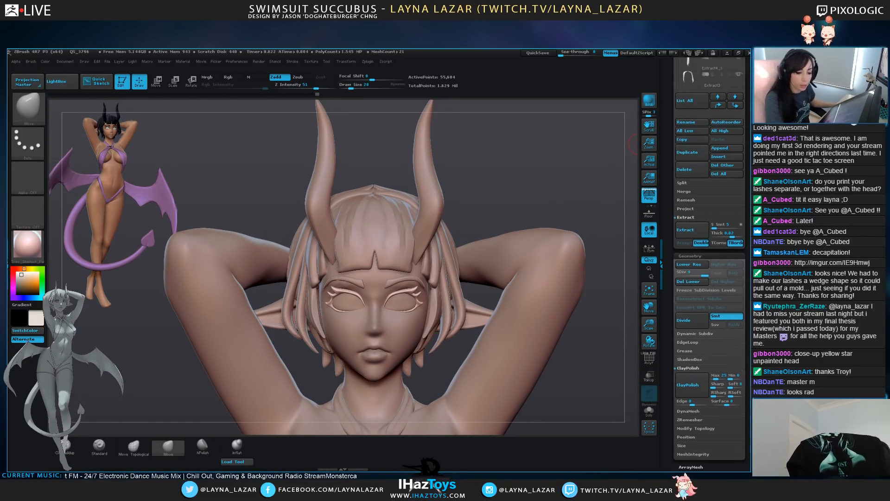
click(739, 162)
click(714, 184)
Lower the eyelashes to subdivision level 2 and smooth down their spikes, choosing the Move Topological brush
ctrl+right_drag(568, 148, 542, 186)
key(shift+d)
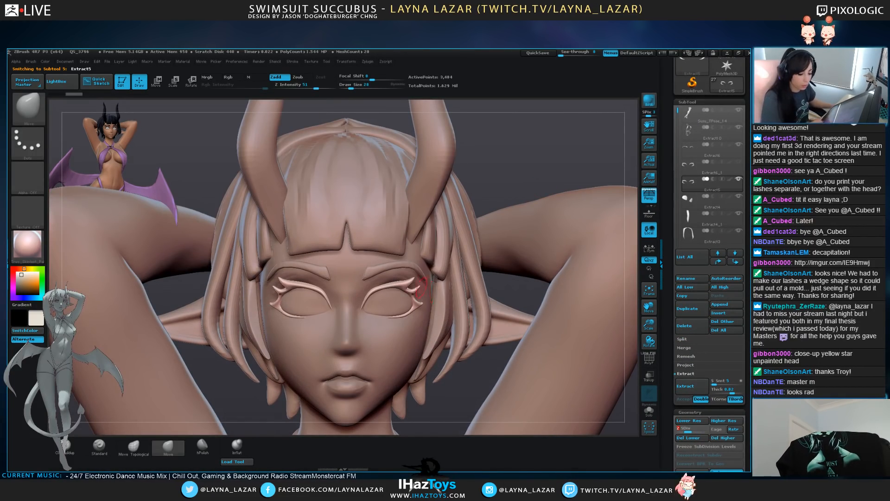
key(shift)
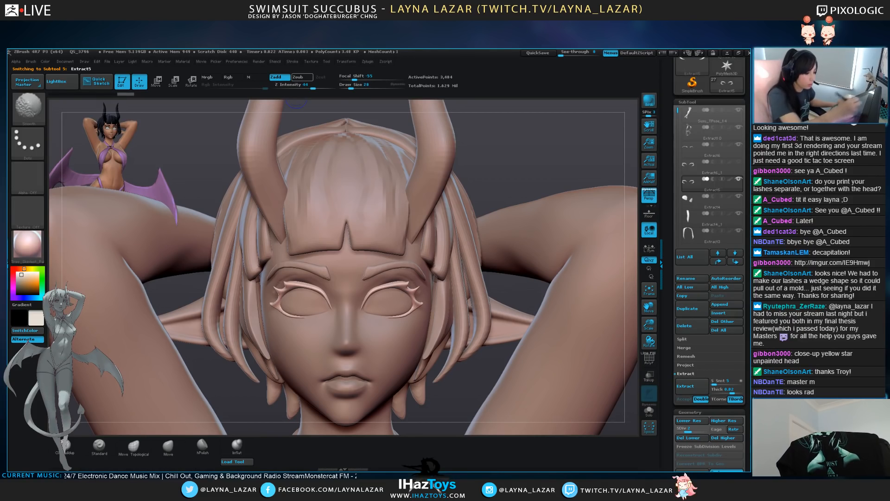
mouse_move(285, 356)
ctrl+right_down()
mouse_move(289, 380)
mouse_move(278, 378)
ctrl+right_up()
click(134, 447)
key(shift)
key(shift)
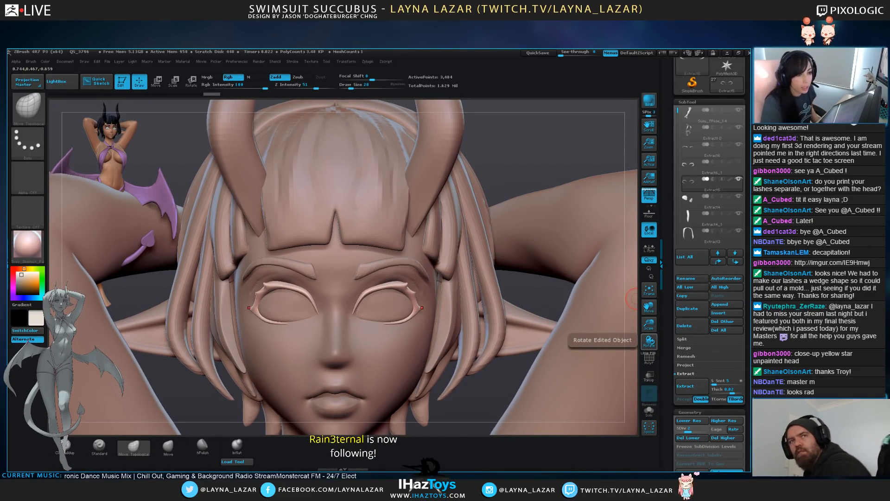
Remesh the eyelash subtool with ZRemesher at a target polygon count of 0.1
scroll(709, 278, down, 3)
drag(723, 448, 724, 314)
click(690, 383)
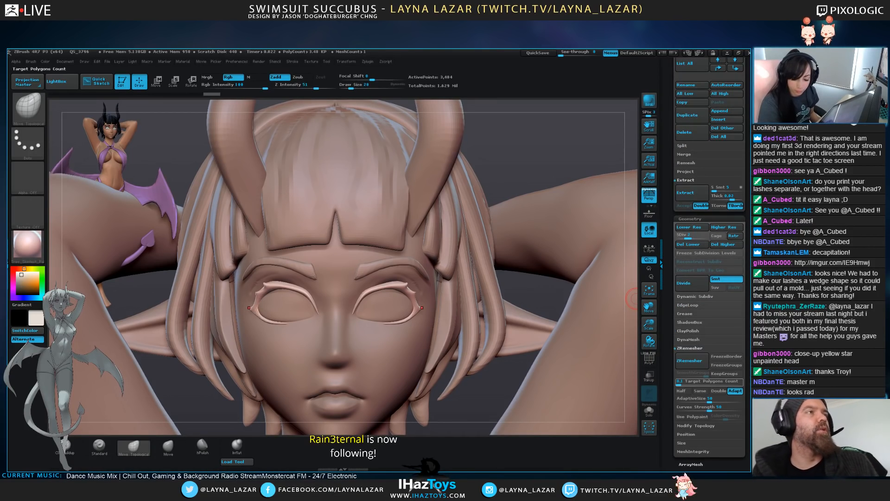
click(690, 360)
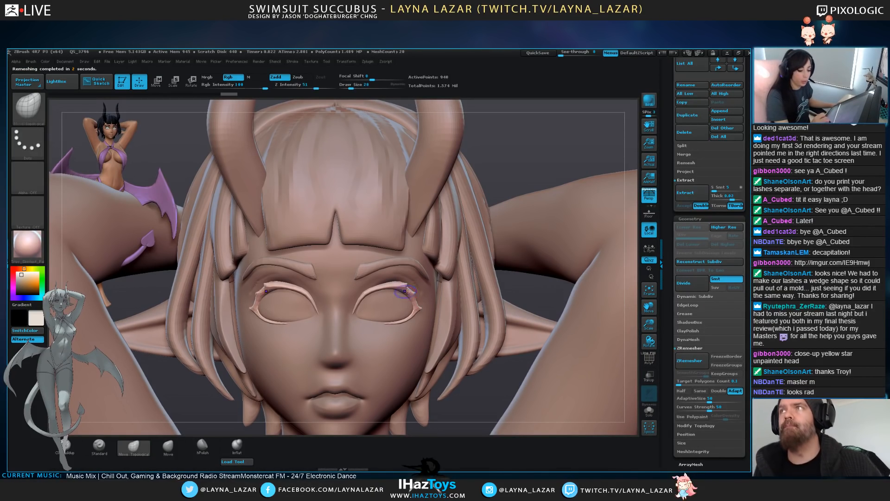
Smooth away the remaining lash spikes and reshape the outer corners with a larger Move Topological brush
key(shift)
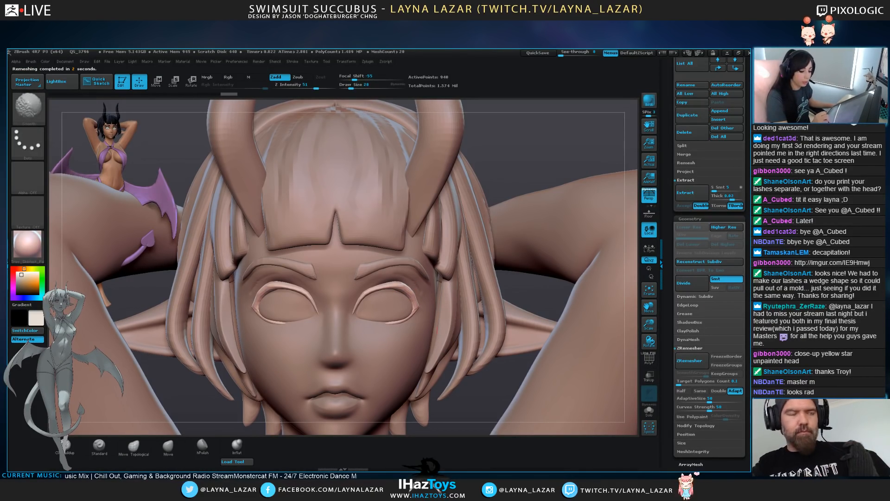
mouse_move(417, 309)
mouse_down()
mouse_move(401, 282)
mouse_move(397, 296)
mouse_move(400, 284)
mouse_move(416, 293)
mouse_move(406, 285)
mouse_up()
key(bracketright)
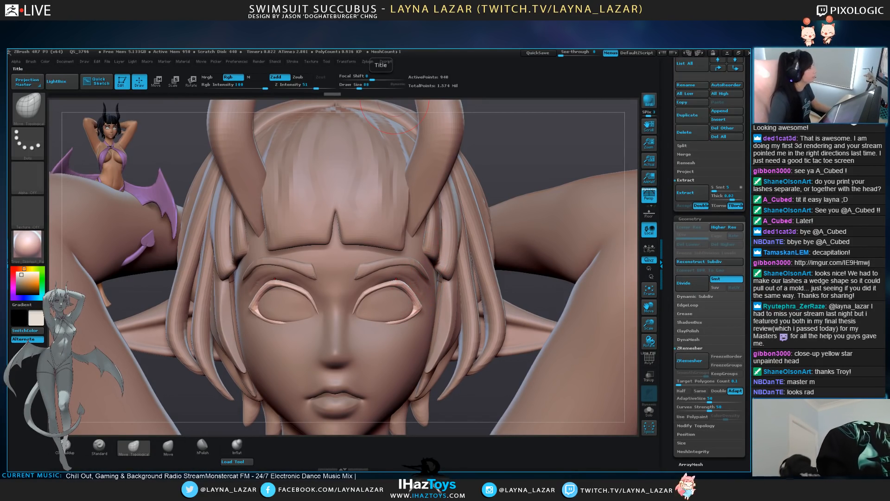
key(])
key(])
drag(408, 284, 407, 286)
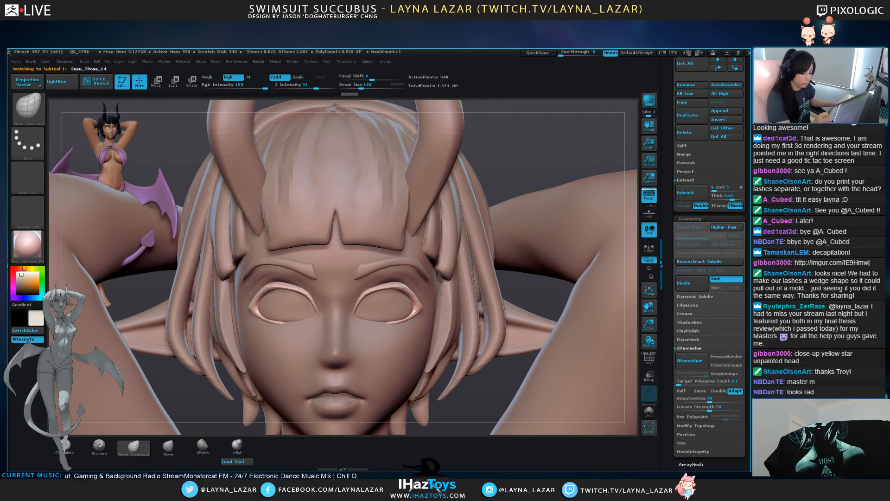
Lower the head's subdivision by one level, then adjust the upper and lower rims of the eyelash mesh with Move Topological
alt+click(397, 281)
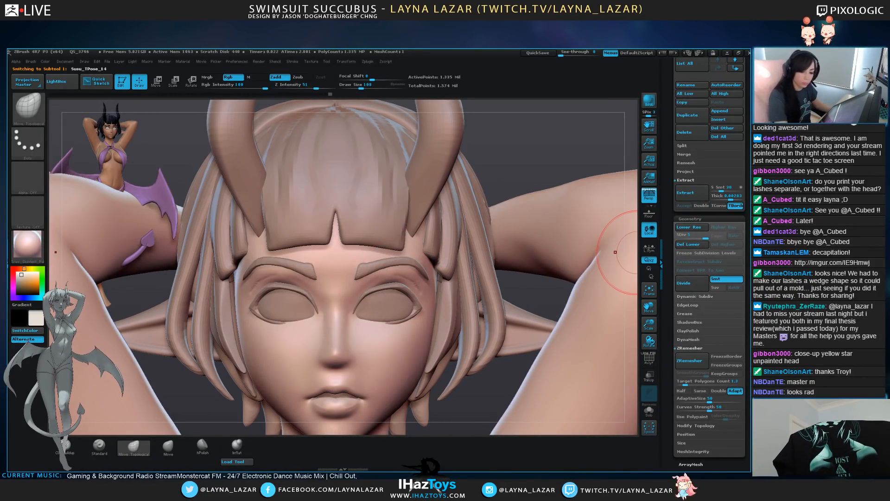
key(shift+d)
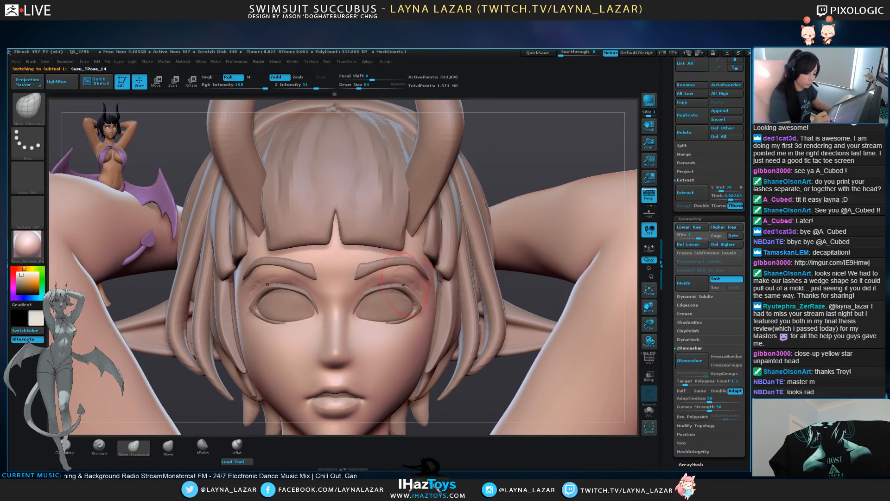
alt+click(398, 288)
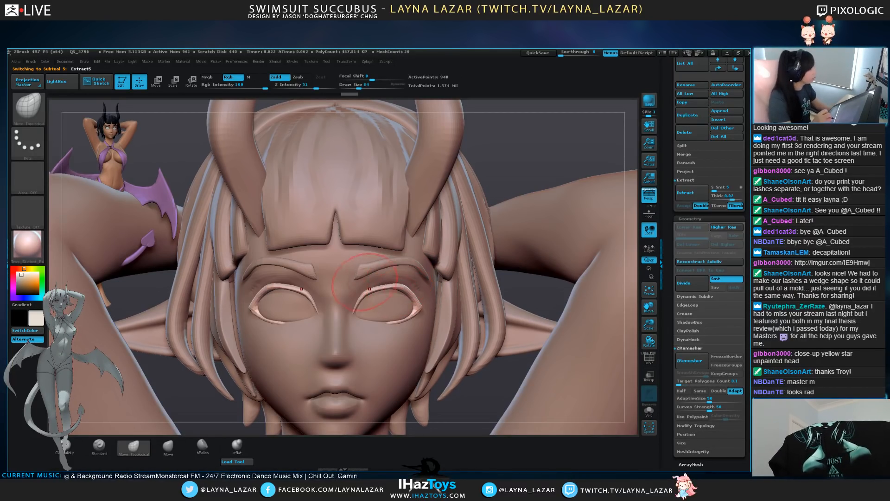
drag(372, 300, 412, 292)
mouse_move(393, 324)
mouse_down()
mouse_move(417, 310)
mouse_move(409, 316)
mouse_up()
right_drag(446, 316, 364, 311)
key(bracketleft)
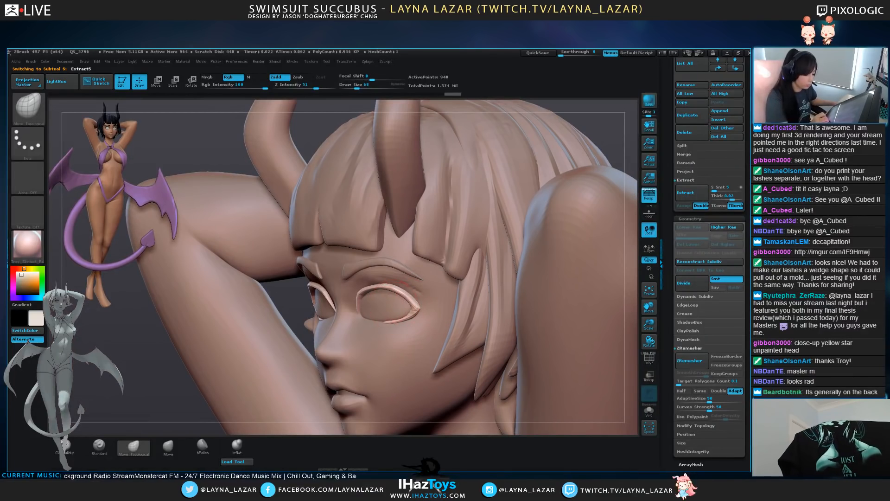
Make the eyeball subtool active, choose the Standard brush and pick a dark grey painting colour
alt+click(395, 307)
click(99, 446)
click(27, 178)
click(73, 184)
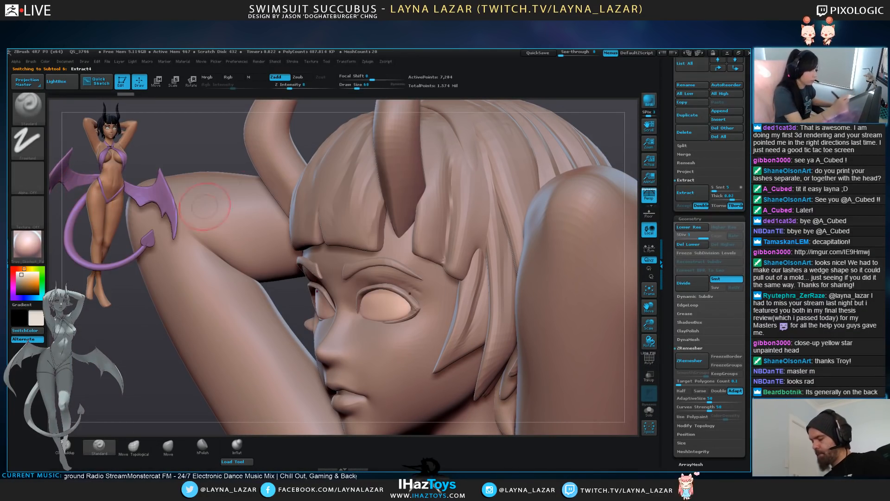
click(292, 62)
click(316, 197)
drag(19, 280, 17, 285)
drag(95, 368, 165, 387)
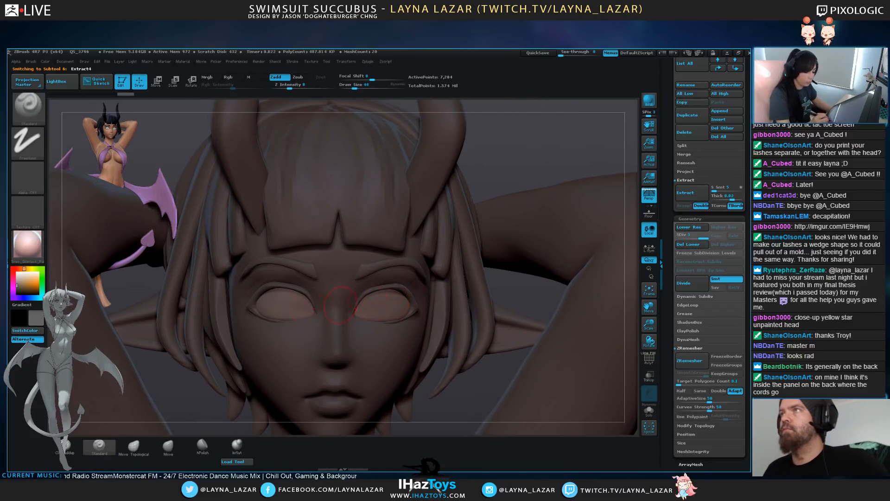
Enable polypaint on the eyeballs, set the brush to Rgb without Zadd and paint grey spots for the irises
drag(716, 151, 716, 406)
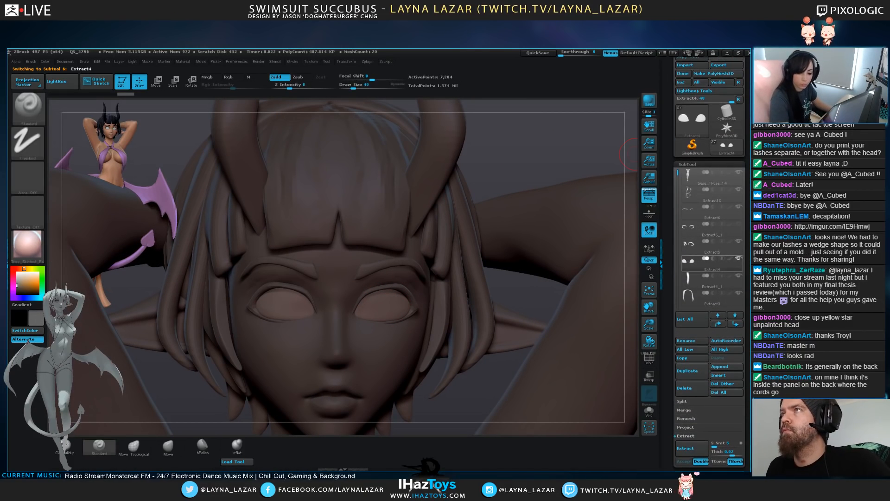
click(730, 258)
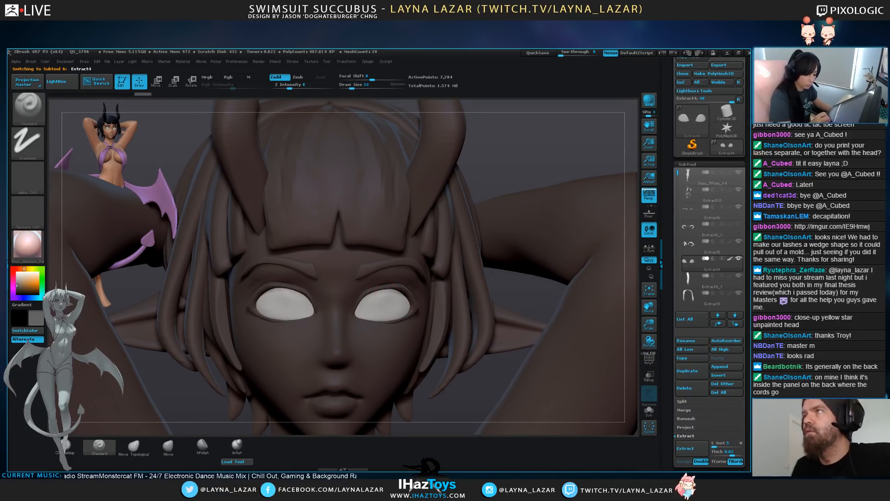
key(ctrl+z)
click(233, 77)
click(280, 77)
drag(385, 295, 388, 295)
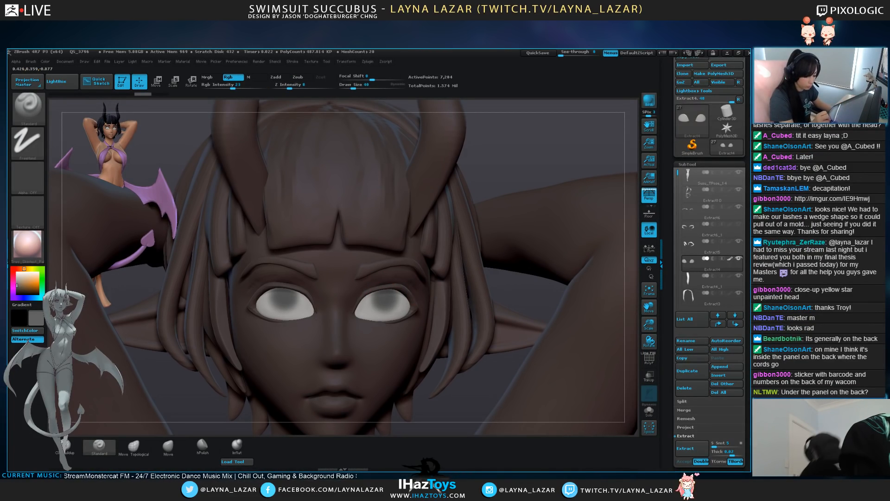
Undo the grey spots on the eyeballs and try repainting the irises with a larger Standard brush
key(])
key(ctrl+z)
shift+right_drag(378, 296, 420, 326)
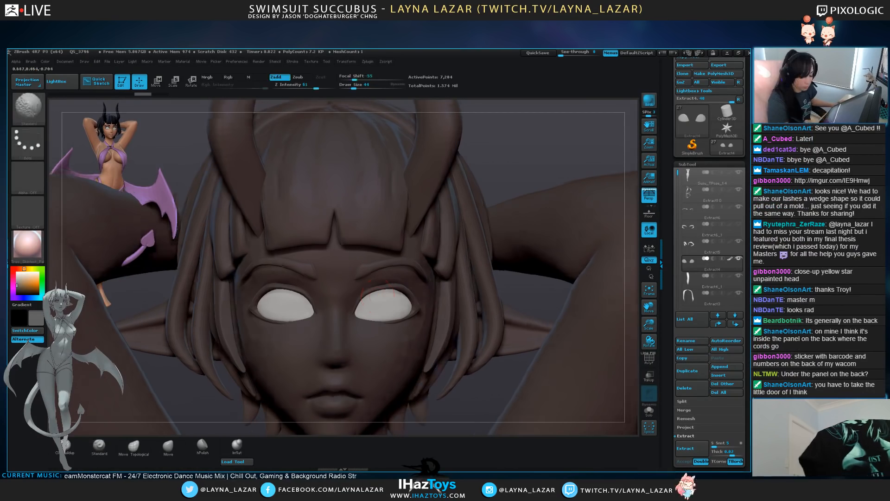
key(])
key(])
drag(383, 298, 380, 304)
ctrl+right_drag(380, 302, 371, 161)
ctrl+right_drag(460, 199, 388, 275)
key(ctrl+z)
Try painting smaller grey marks inside the irises with a reduced brush size, and undo the strokes
key([)
key([)
key([)
key([)
mouse_move(382, 300)
mouse_down()
mouse_move(373, 310)
mouse_move(379, 304)
mouse_up()
key(ctrl+z)
key(ctrl+z)
key(ctrl+z)
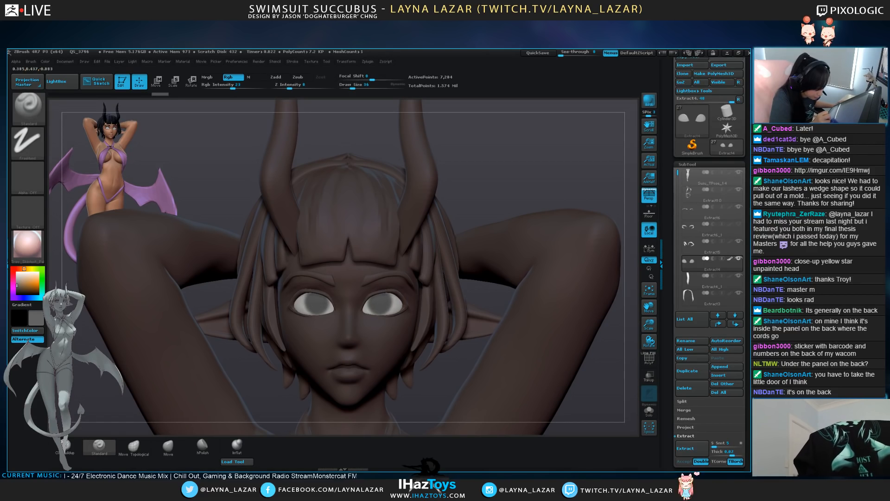
Turn off polypaint on the eyeball subtool and set the main painting colour back to off-white
mouse_move(519, 315)
alt+mouse_down()
mouse_move(506, 223)
mouse_move(490, 224)
mouse_move(497, 306)
mouse_move(483, 232)
mouse_move(482, 297)
alt+mouse_up()
key(ctrl+z)
click(730, 259)
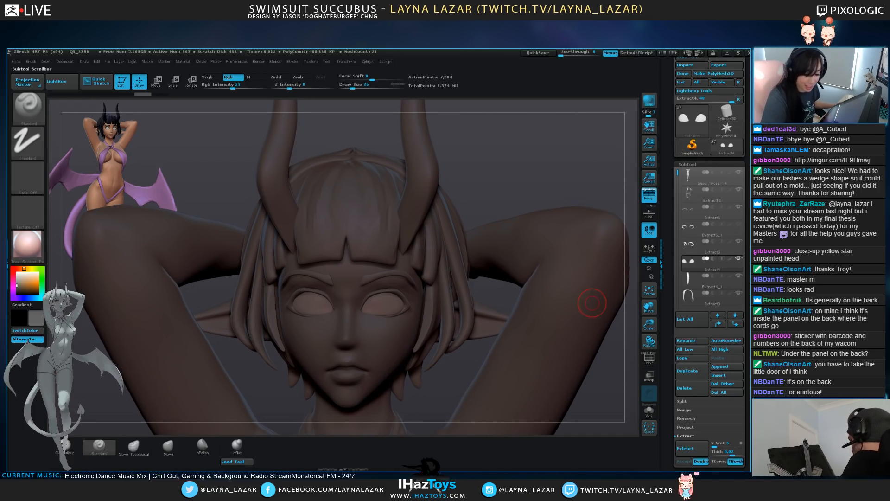
drag(17, 285, 18, 273)
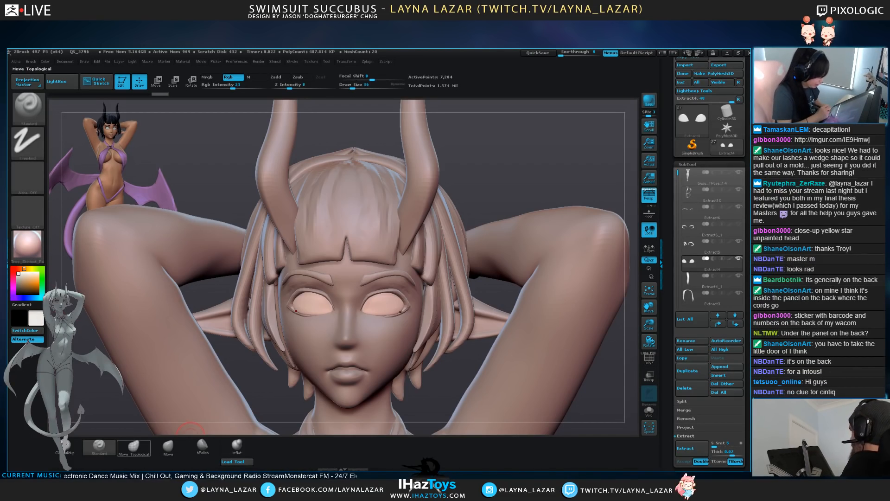
Switch to Move Topological, make the eye-rim subtool active and reduce the draw size to 44
click(134, 448)
alt+click(392, 290)
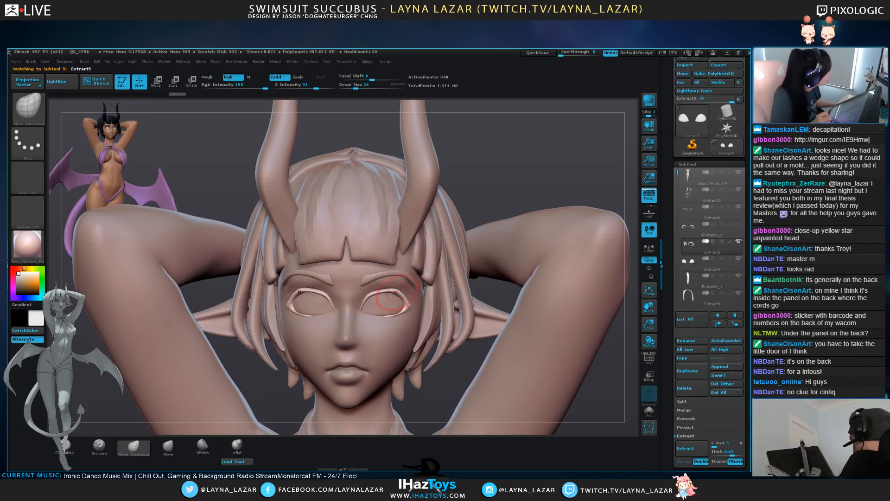
key(bracketleft)
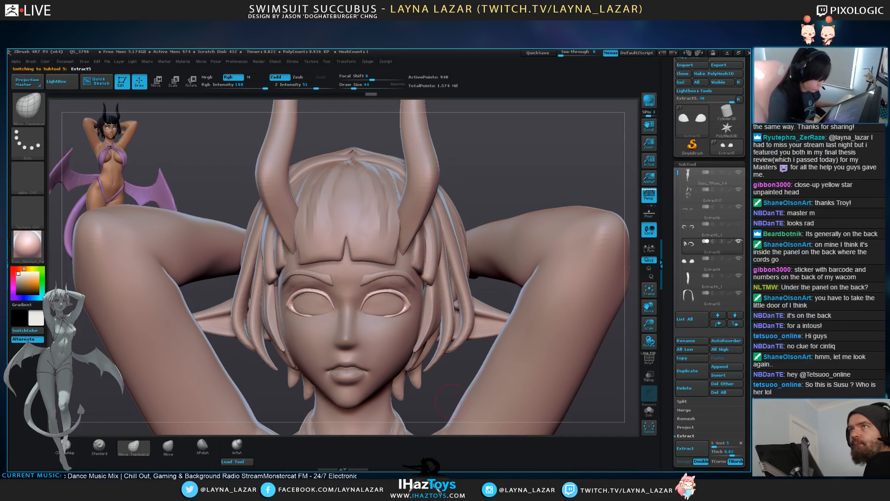
key(f)
alt+drag(513, 242, 419, 326)
drag(516, 388, 538, 377)
Make the body subtool active and hide both arms so the neck and head can be seen in profile
alt+click(437, 286)
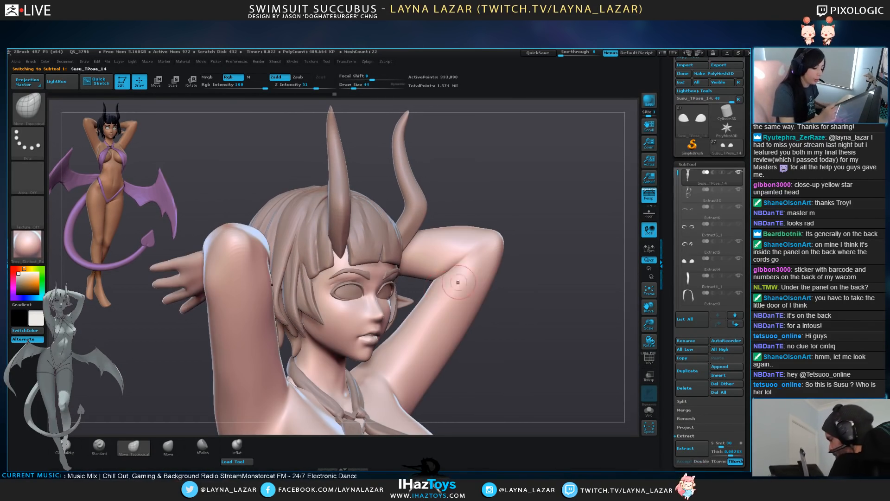
key(ctrl+shift+z)
key(ctrl+shift+z)
key(ctrl+shift+z)
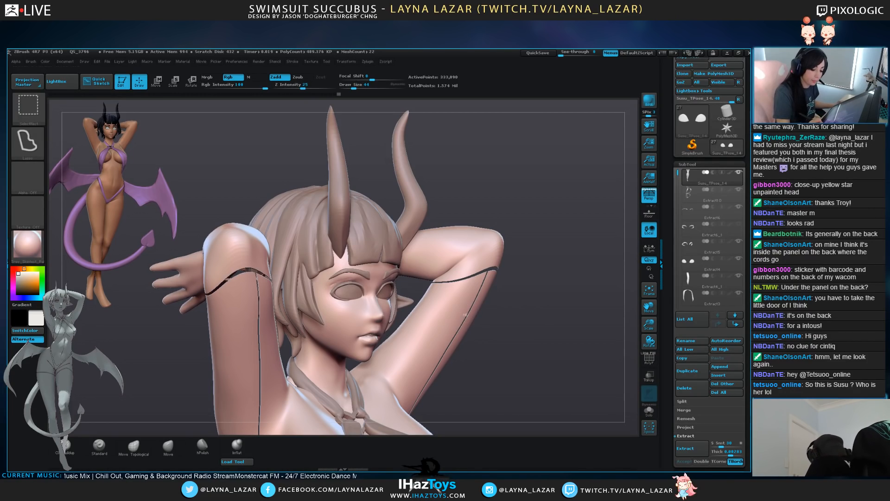
ctrl+shift+click(464, 314)
drag(463, 315, 534, 315)
drag(292, 205, 308, 205)
mouse_move(308, 173)
ctrl+alt+shift+mouse_down()
mouse_move(337, 237)
mouse_move(260, 357)
mouse_move(144, 232)
ctrl+alt+shift+mouse_up()
drag(232, 259, 190, 261)
alt+drag(200, 371, 160, 269)
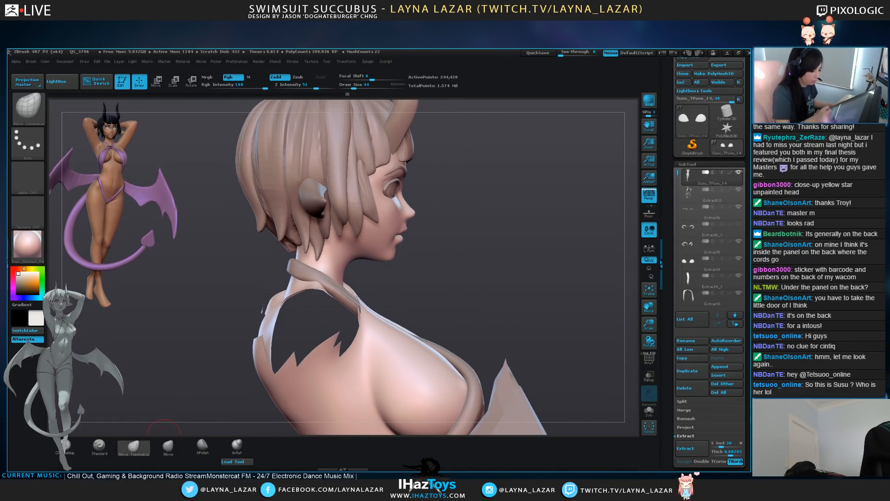
Reshape the neck and the underside of the jaw with a large Move Topological brush, checking both profiles
mouse_move(530, 291)
mouse_down()
mouse_move(278, 294)
mouse_move(273, 326)
mouse_up()
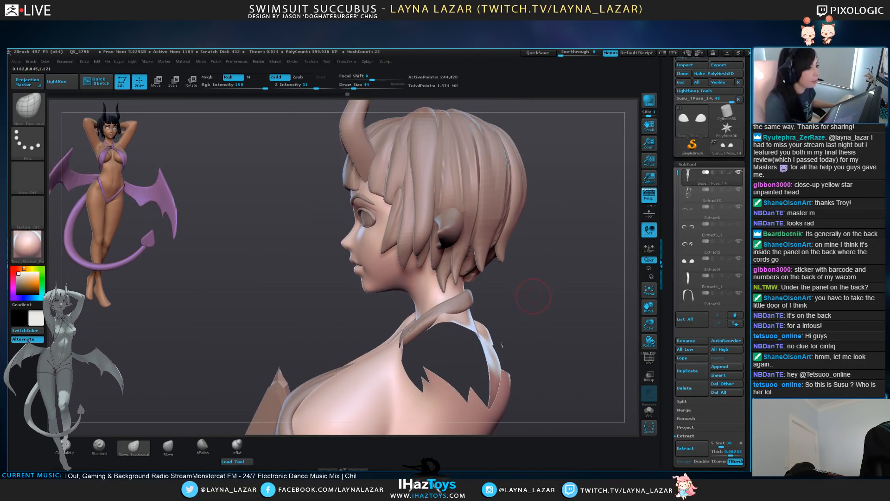
mouse_move(517, 294)
mouse_down()
mouse_move(561, 260)
mouse_move(549, 299)
mouse_up()
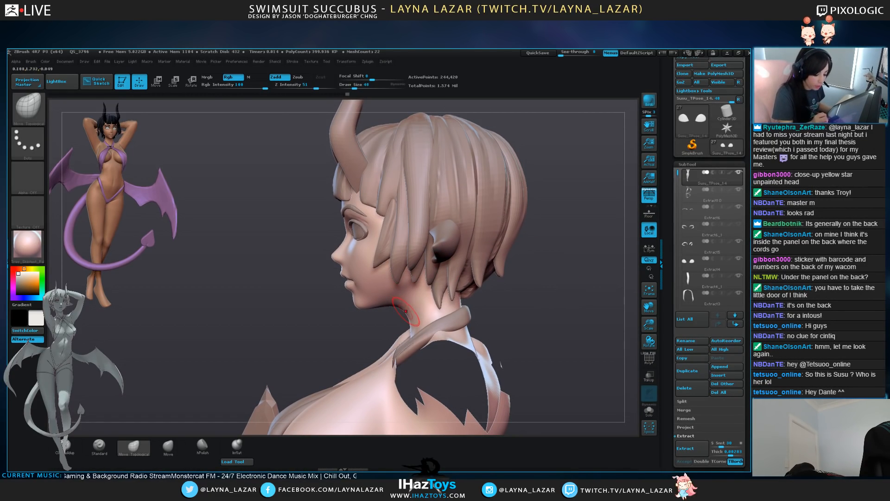
drag(403, 307, 394, 346)
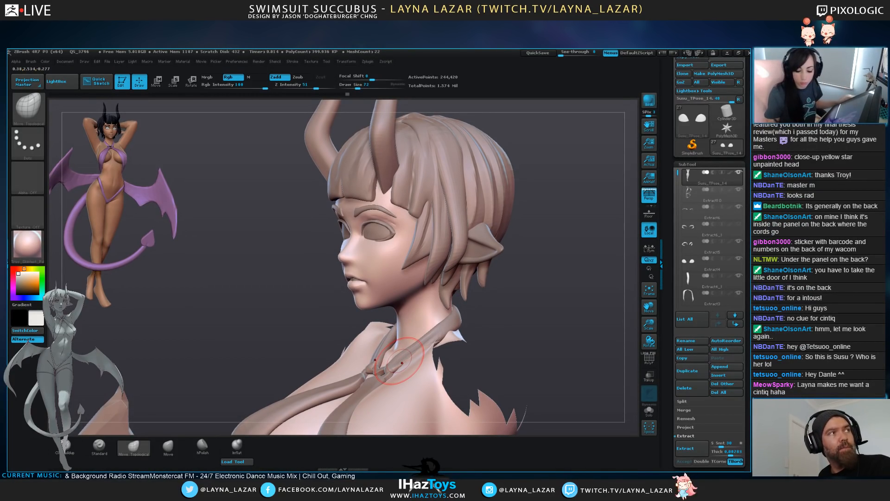
drag(522, 302, 598, 285)
drag(526, 297, 580, 302)
drag(519, 297, 554, 297)
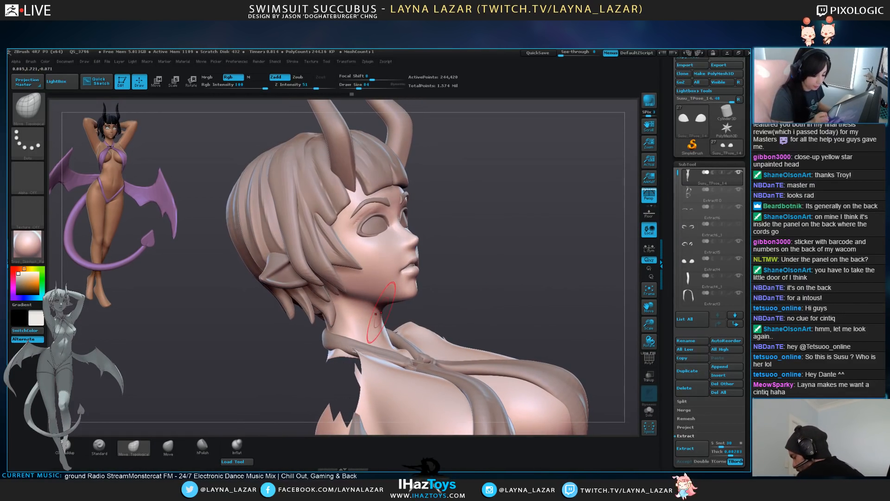
drag(501, 259, 520, 302)
drag(464, 274, 478, 271)
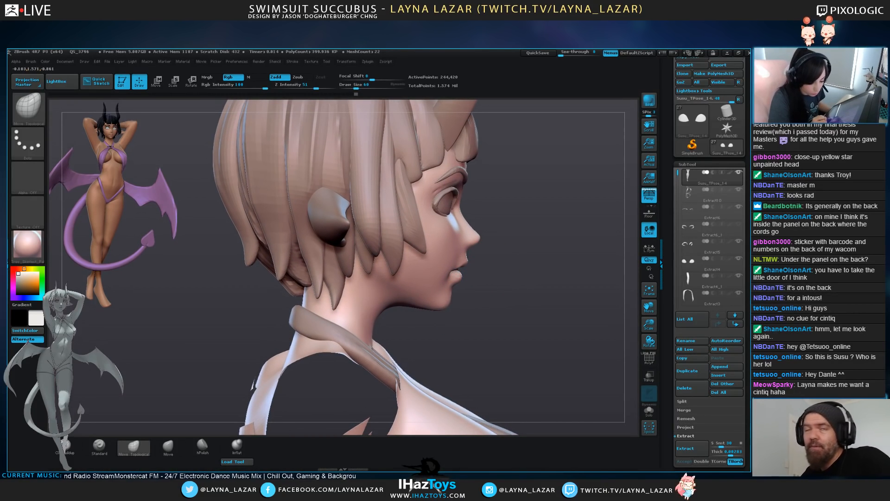
key(])
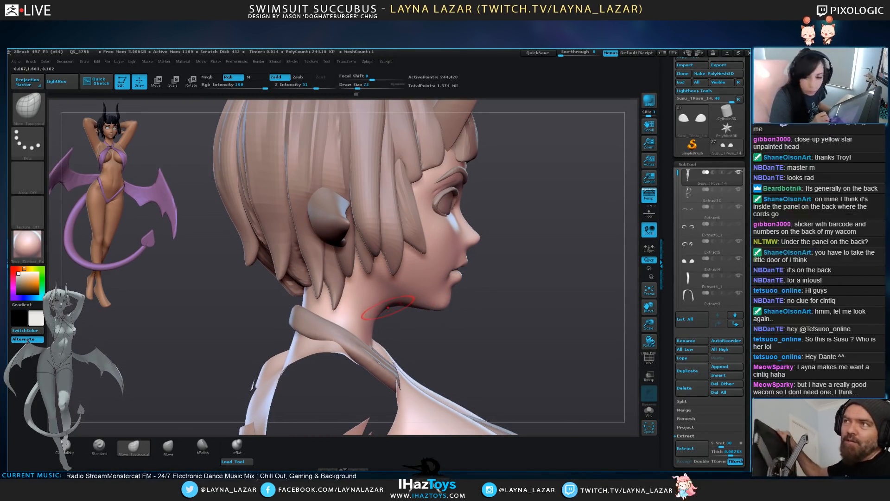
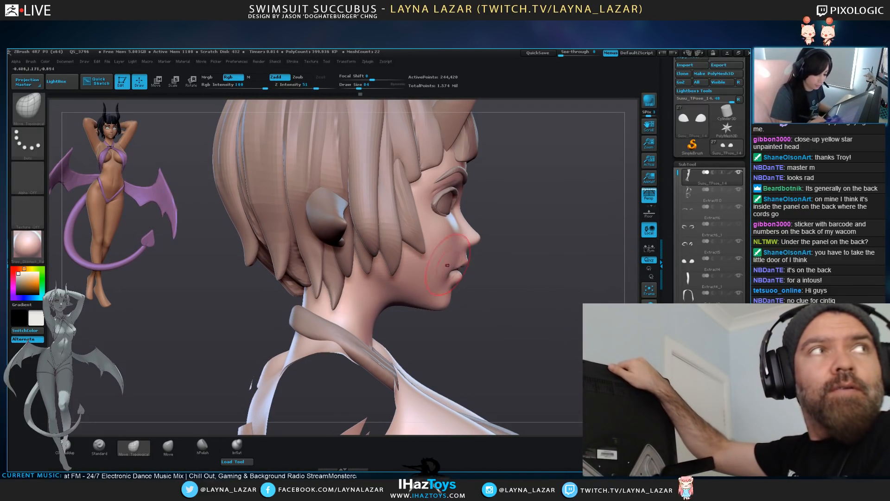
Adjust the lips in profile with a smaller Move Topological brush
alt+drag(522, 260, 524, 306)
key(bracketleft)
key(bracketleft)
key(bracketleft)
key(bracketleft)
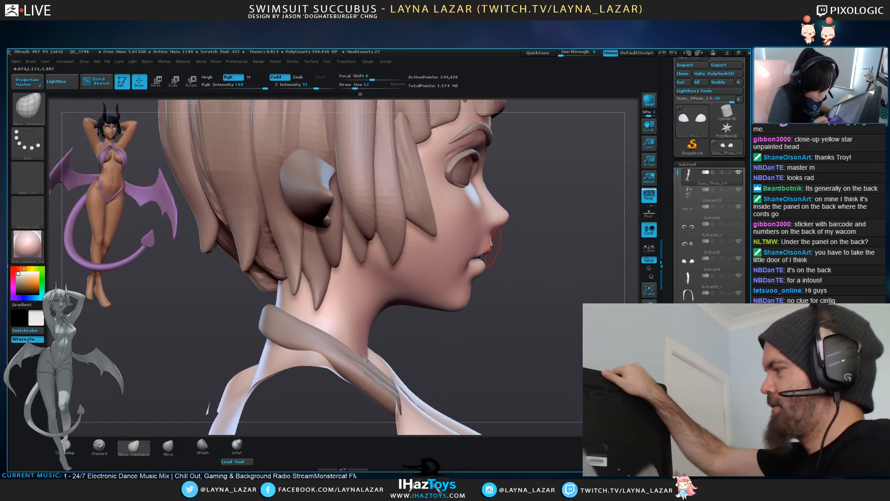
drag(479, 255, 481, 258)
key(bracketright)
drag(533, 288, 468, 281)
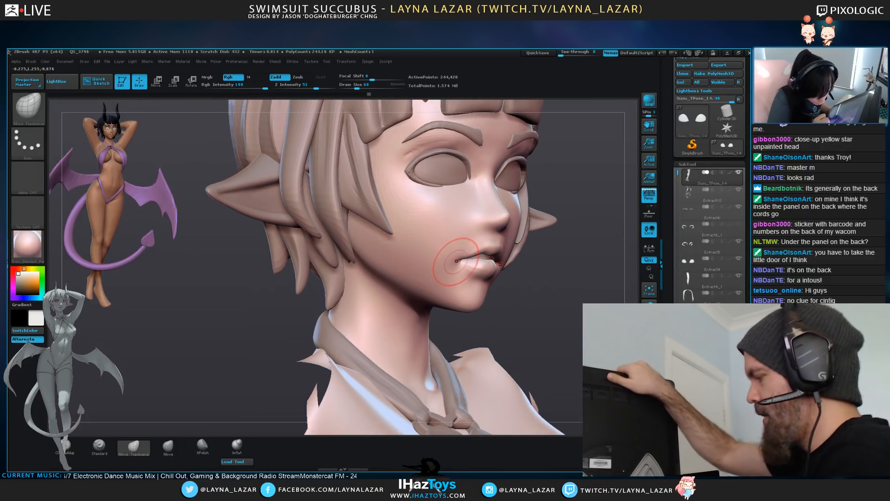
Set up the Standard brush with a soft round alpha, Rgb off, Zadd on and Z Intensity 8
click(99, 445)
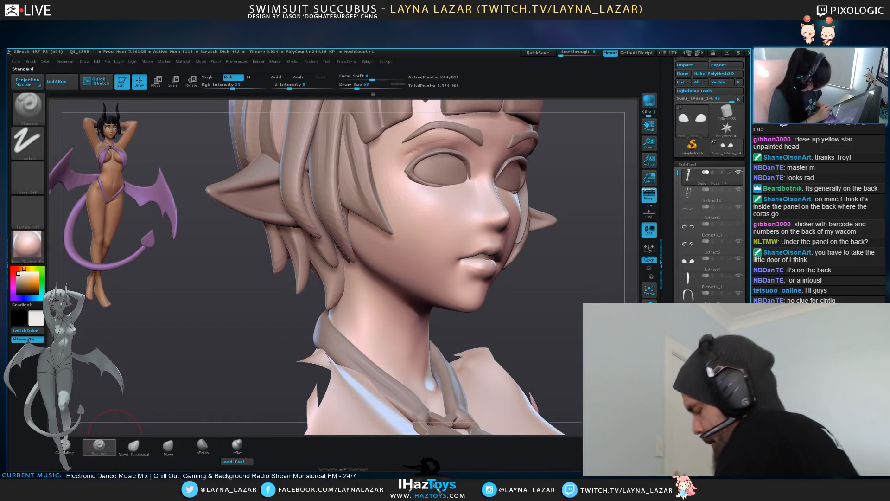
click(27, 177)
click(382, 300)
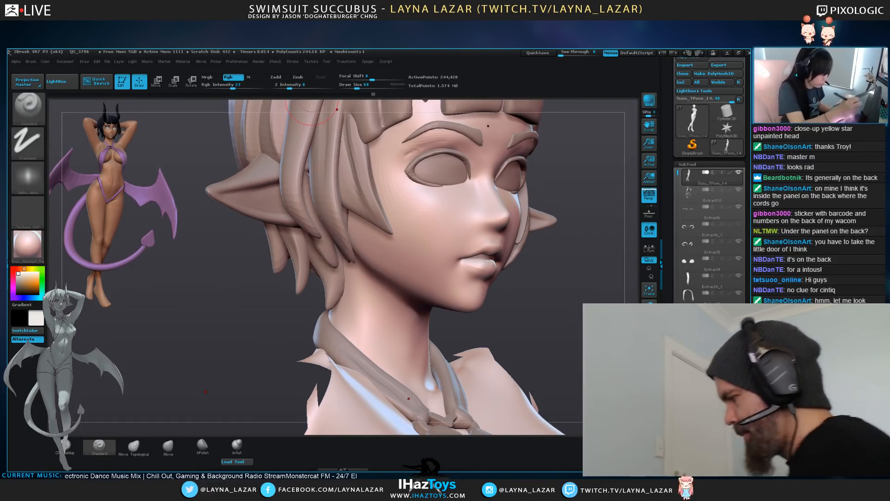
click(293, 62)
click(316, 197)
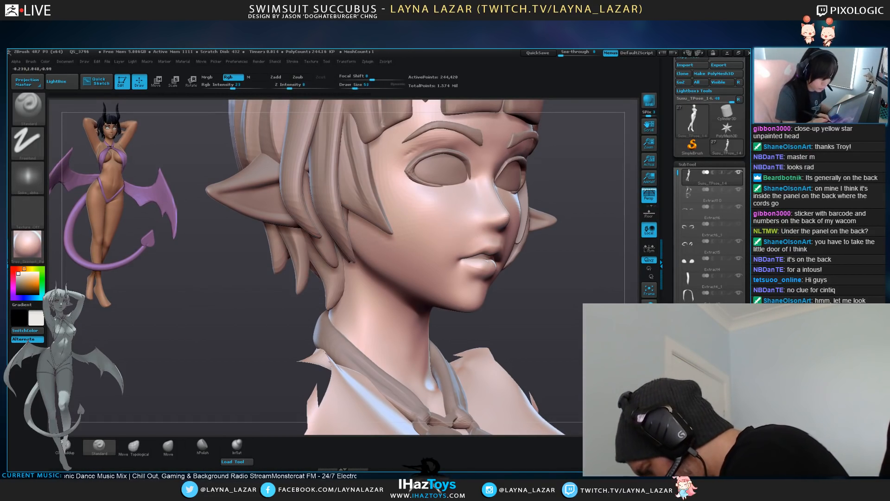
click(233, 77)
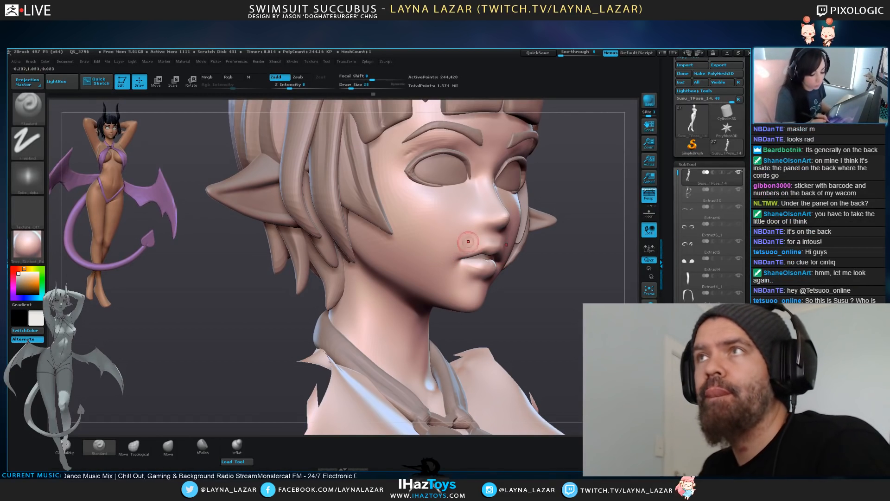
Sculpt the corners of the mouth with the Standard brush at draw size 24 and refine the area beside the nose
alt+drag(567, 302, 477, 309)
alt+drag(530, 301, 515, 331)
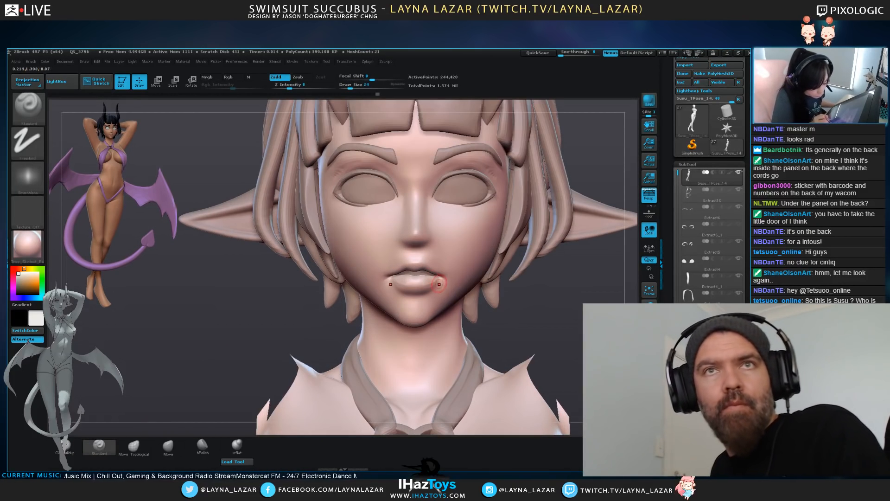
drag(438, 280, 444, 279)
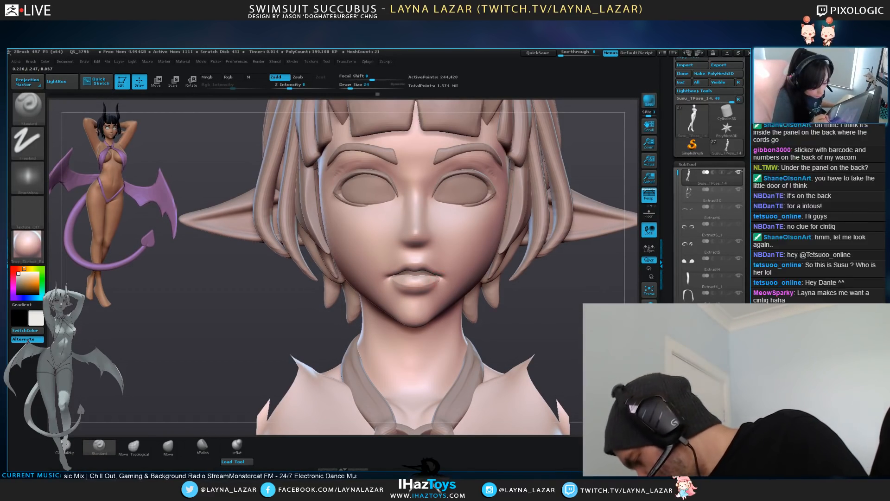
alt+drag(533, 288, 508, 303)
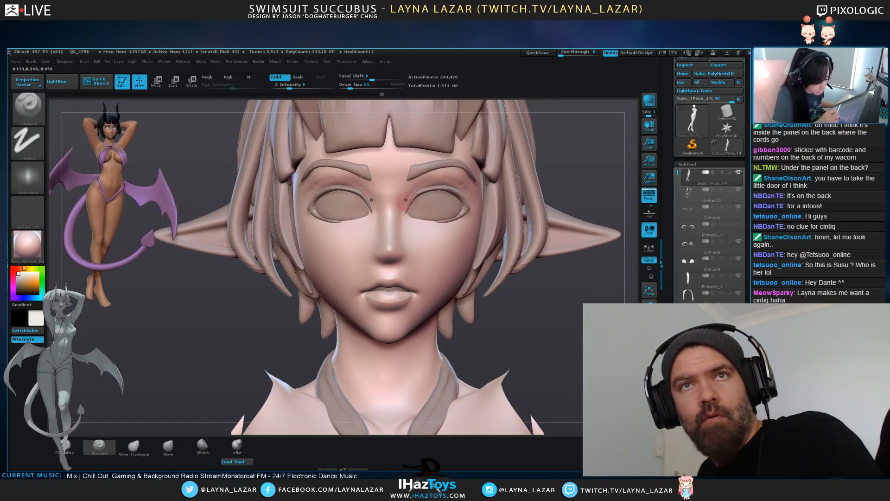
key(shift)
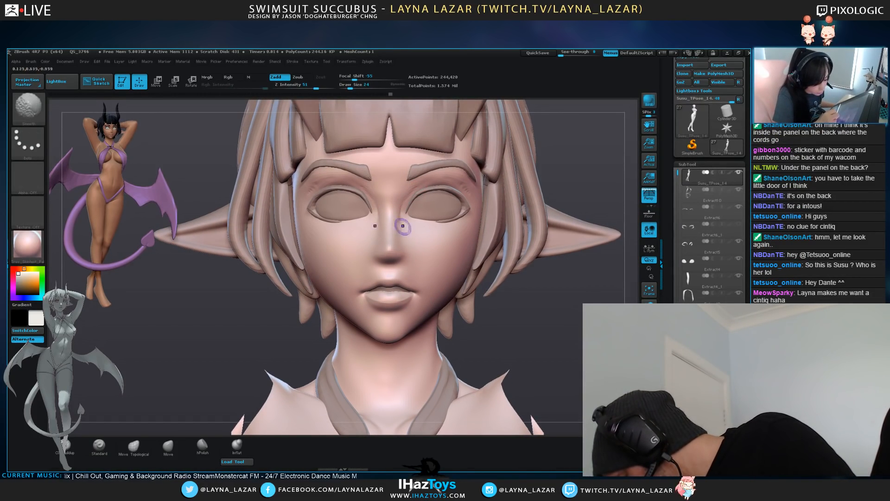
alt+drag(524, 294, 505, 305)
Make the eye-rim subtool active
alt+click(448, 218)
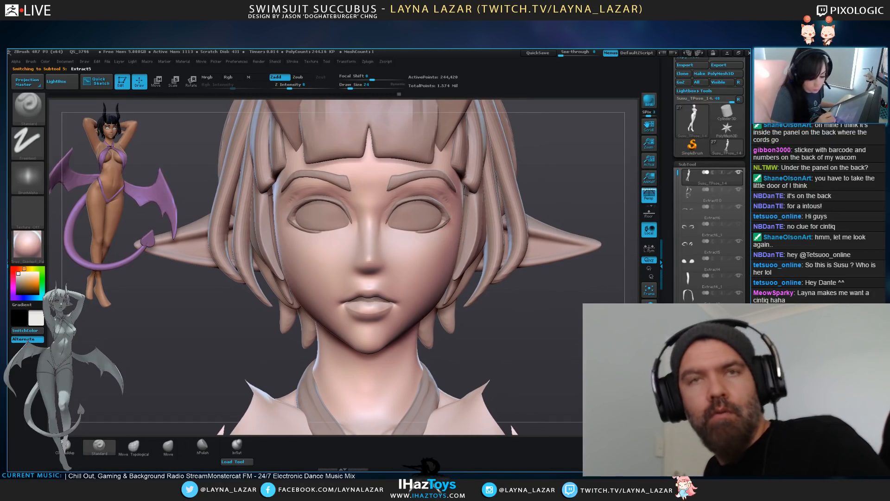
mouse_move(747, 204)
mouse_down()
mouse_move(748, 231)
mouse_move(747, 208)
mouse_up()
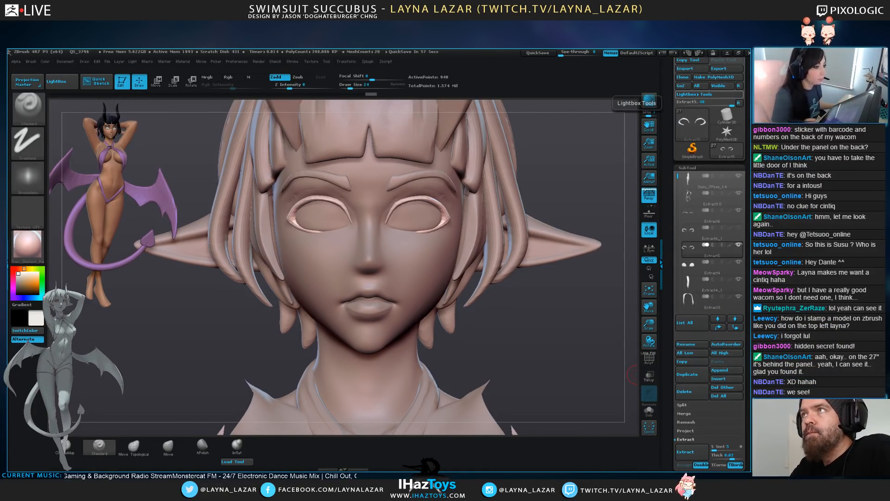
drag(631, 374, 525, 346)
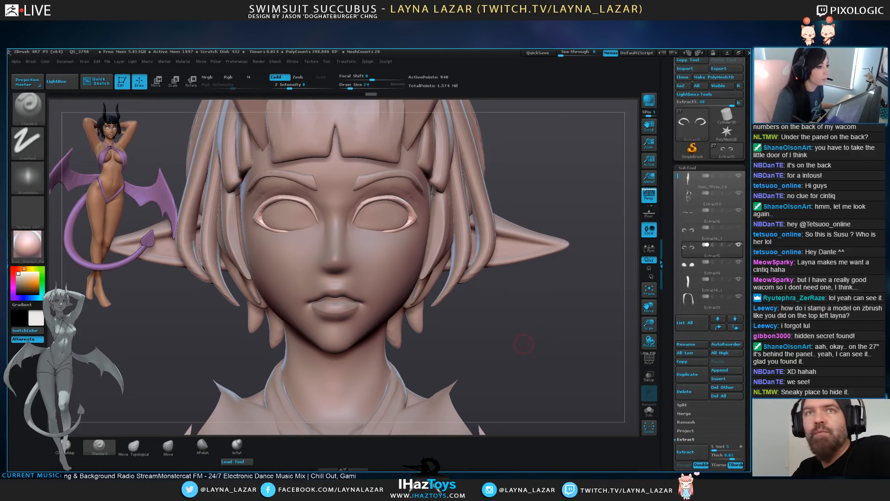
Stamp snapshots of the full succubus figure at several places on the canvas and clear them all
mouse_move(520, 357)
mouse_down()
mouse_move(489, 353)
mouse_move(482, 278)
mouse_move(450, 224)
mouse_move(525, 252)
mouse_move(584, 253)
mouse_up()
key(shift+s)
key(shift+s)
key(shift+s)
mouse_move(617, 303)
alt+mouse_down()
mouse_move(547, 341)
mouse_move(499, 344)
mouse_move(565, 265)
alt+mouse_up()
key(shift+s)
key(shift+s)
alt+drag(575, 225, 385, 379)
key(shift+s)
key(shift+s)
alt+drag(287, 371, 614, 385)
key(shift+s)
alt+drag(501, 385, 638, 346)
alt+drag(607, 380, 599, 218)
key(shift+s)
mouse_move(595, 297)
alt+mouse_down()
mouse_move(591, 409)
mouse_move(543, 472)
alt+mouse_up()
key(shift+s)
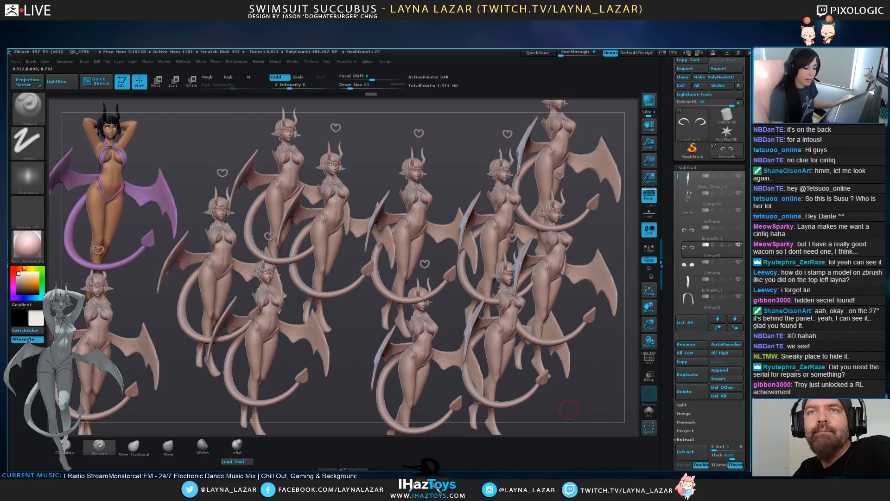
key(ctrl+n)
Make the eyebrow subtool active and divide its geometry by one more subdivision level
mouse_move(569, 409)
alt+mouse_down()
mouse_move(541, 378)
mouse_move(410, 345)
mouse_move(432, 202)
mouse_move(386, 192)
alt+mouse_up()
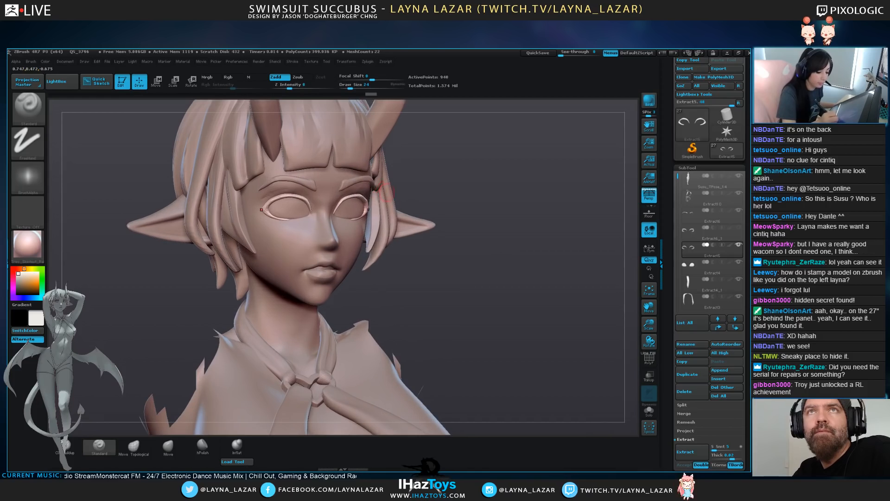
alt+click(345, 181)
drag(709, 336, 709, 204)
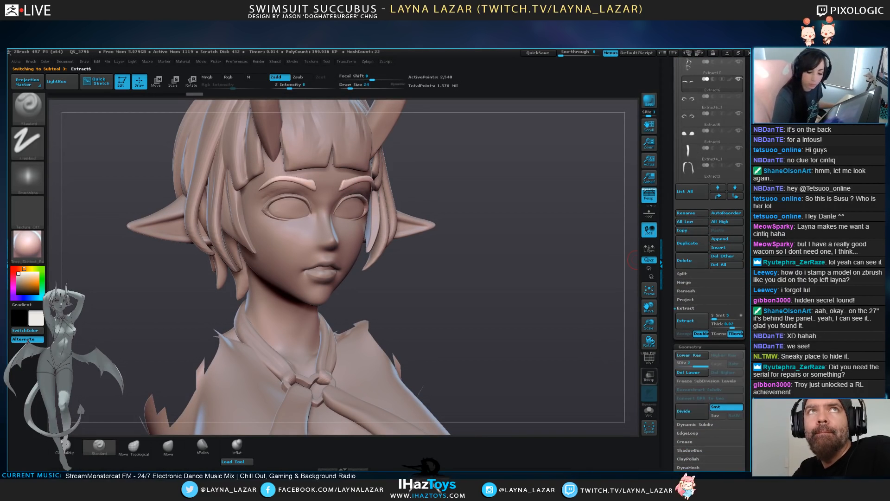
click(692, 411)
alt+drag(477, 241, 395, 295)
Isolate the eyebrow subtool and flatten its thick inner end with the hPolish brush
click(202, 446)
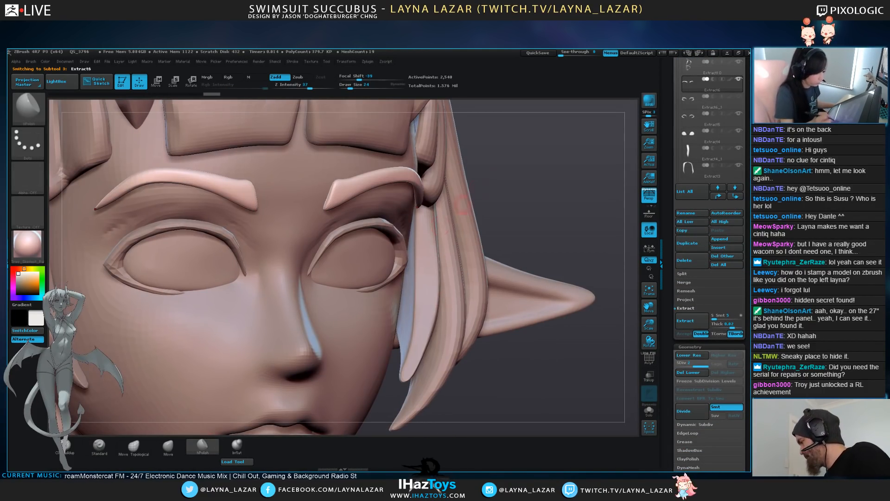
alt+drag(520, 199, 573, 252)
click(649, 410)
alt+drag(412, 277, 412, 173)
drag(483, 250, 435, 238)
drag(449, 192, 419, 194)
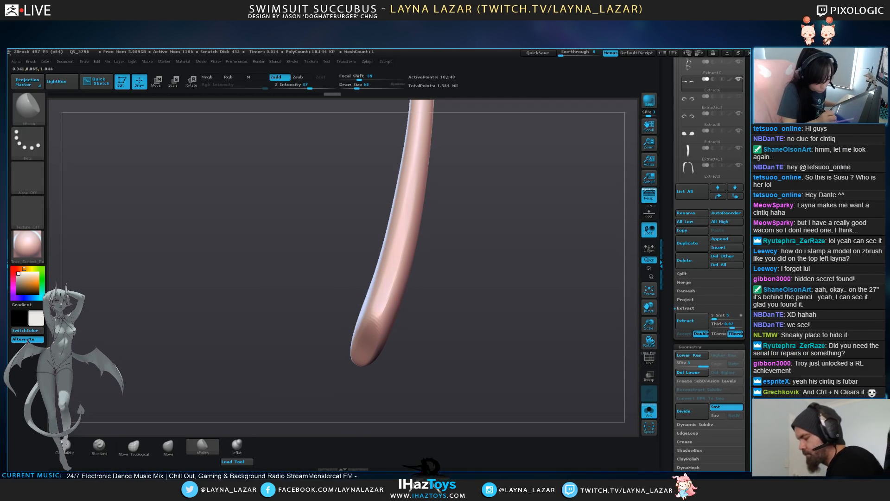
drag(377, 318, 393, 281)
alt+drag(443, 130, 410, 255)
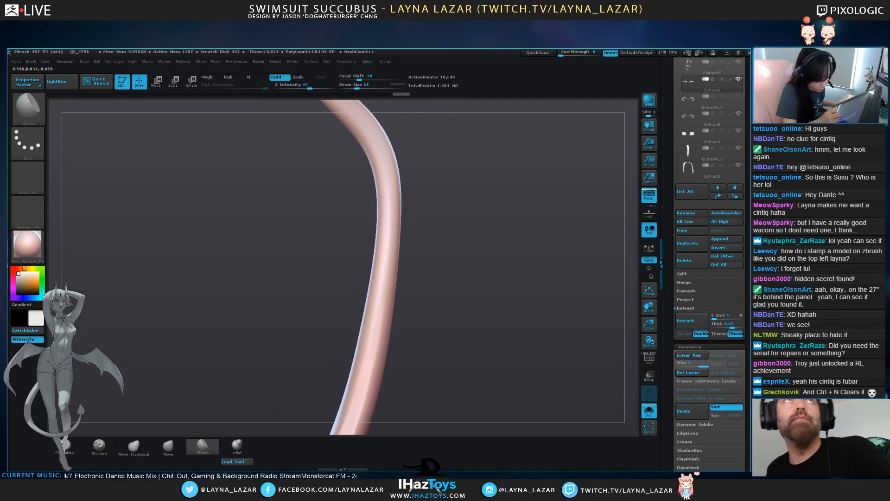
alt+drag(448, 193, 436, 259)
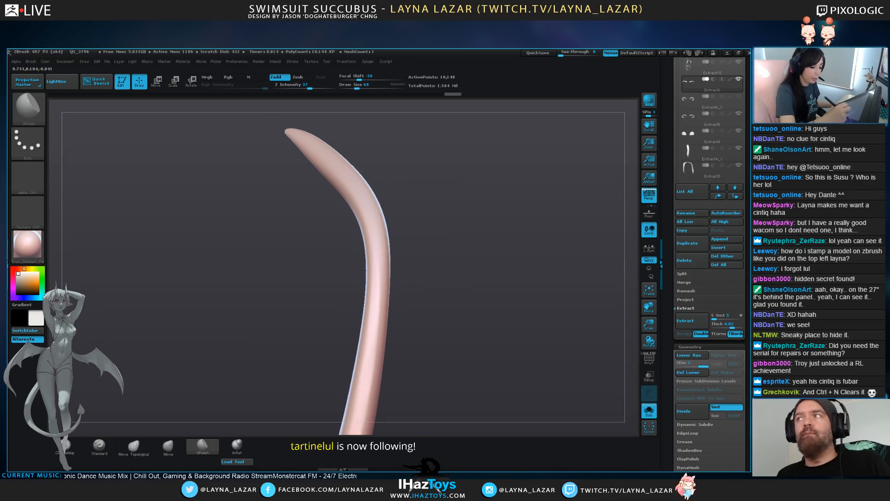
Polish the curved middle of the isolated eyebrow with hPolish strokes along its length
drag(400, 287, 404, 241)
drag(338, 230, 357, 260)
mouse_move(408, 250)
mouse_down()
mouse_move(394, 274)
mouse_move(403, 304)
mouse_move(429, 284)
mouse_move(426, 148)
mouse_up()
drag(448, 306, 469, 272)
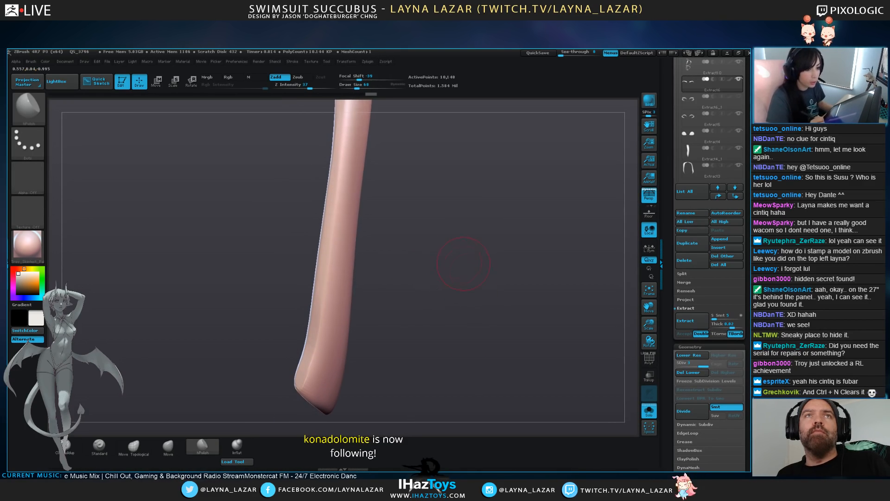
Polish the broad front face at the eyebrow's inner end using a larger hPolish brush
drag(408, 332, 380, 341)
key(bracketright)
key(bracketright)
drag(409, 373, 280, 338)
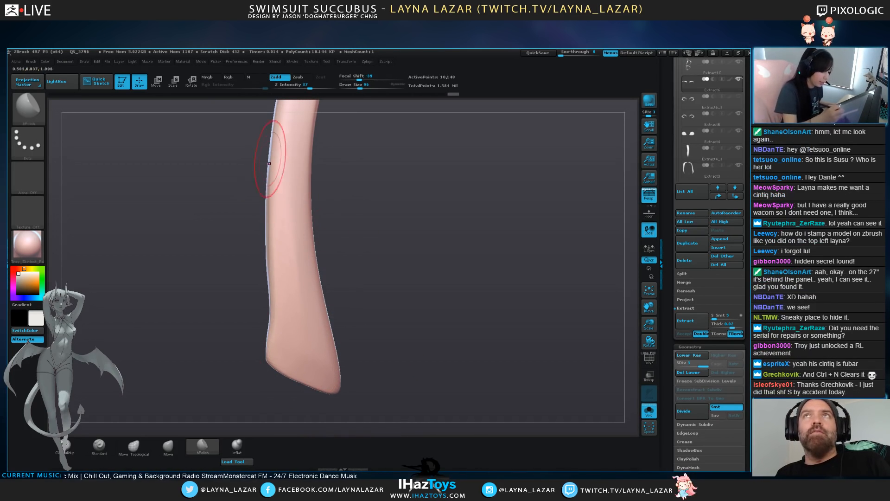
drag(282, 280, 281, 364)
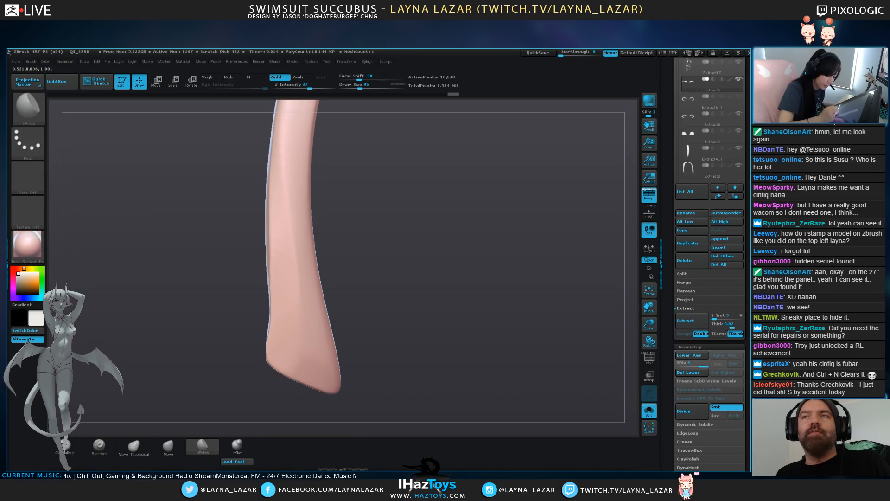
drag(282, 255, 289, 180)
drag(289, 259, 290, 209)
Inspect the polished eyebrow from other angles and switch the display material to a plain grey MatCap
drag(399, 297, 468, 290)
mouse_move(371, 297)
mouse_down()
mouse_move(385, 333)
mouse_move(445, 329)
mouse_up()
mouse_move(392, 341)
mouse_down()
mouse_move(362, 204)
mouse_move(358, 125)
mouse_up()
drag(455, 282, 389, 284)
click(27, 245)
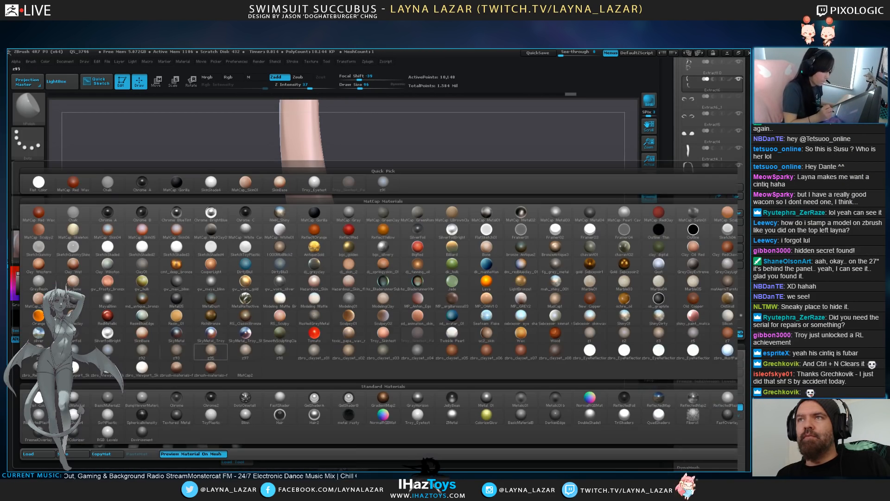
click(107, 350)
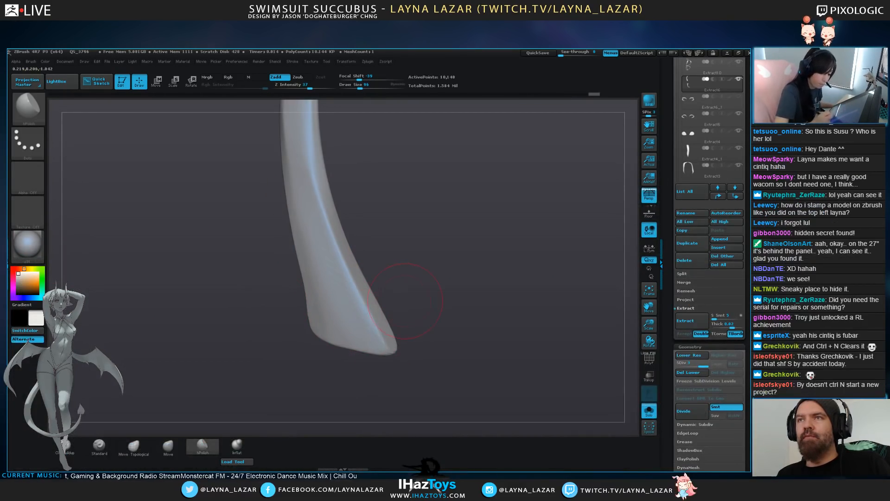
Flatten the planes of the eyebrow's inner end and lower shaft with hPolish under the grey material
drag(403, 301, 295, 199)
drag(342, 297, 356, 338)
mouse_move(427, 316)
mouse_down()
mouse_move(387, 320)
mouse_move(378, 331)
mouse_up()
mouse_move(325, 171)
alt+mouse_down()
mouse_move(312, 292)
mouse_move(324, 190)
alt+mouse_up()
drag(394, 278, 378, 280)
alt+drag(367, 185, 322, 306)
drag(270, 324, 273, 283)
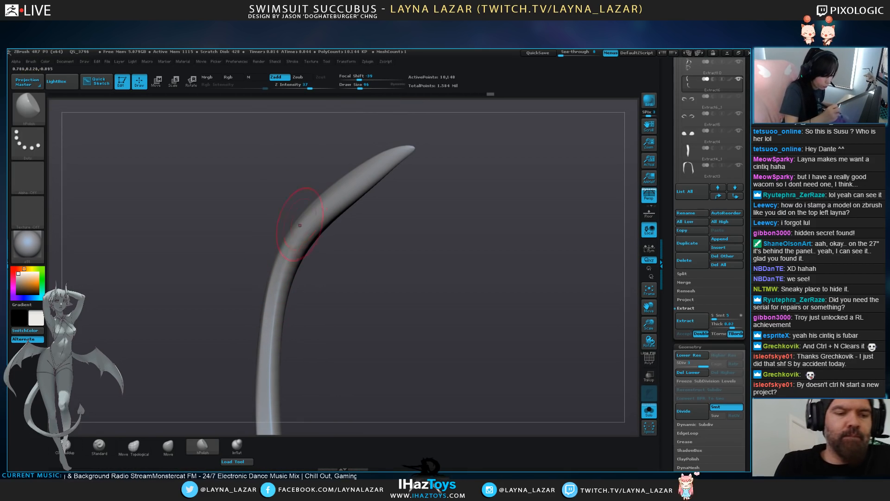
Polish the eyebrow's bend and tapering outer tail into a cleaner plane with hPolish
mouse_move(464, 232)
mouse_down()
mouse_move(471, 243)
mouse_move(413, 223)
mouse_move(429, 218)
mouse_up()
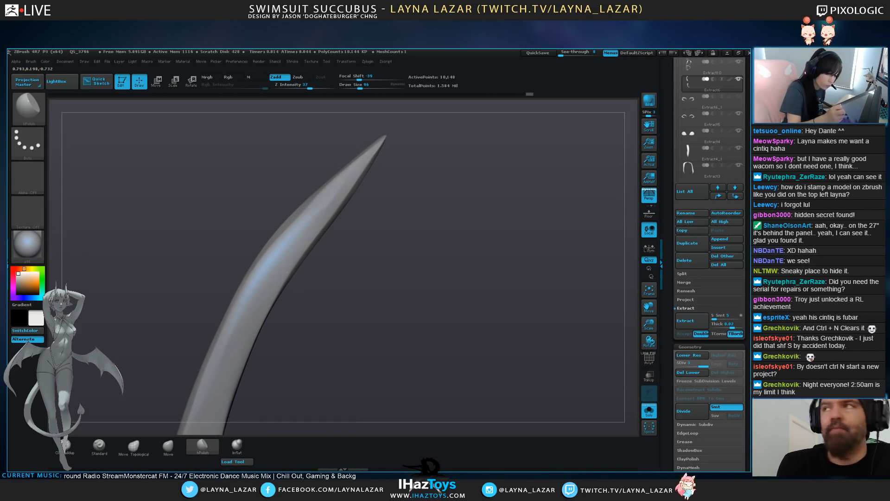
drag(320, 228, 348, 191)
alt+drag(463, 241, 507, 189)
mouse_move(322, 204)
mouse_down()
mouse_move(366, 144)
mouse_move(311, 221)
mouse_up()
alt+drag(426, 278, 443, 225)
drag(325, 174, 258, 325)
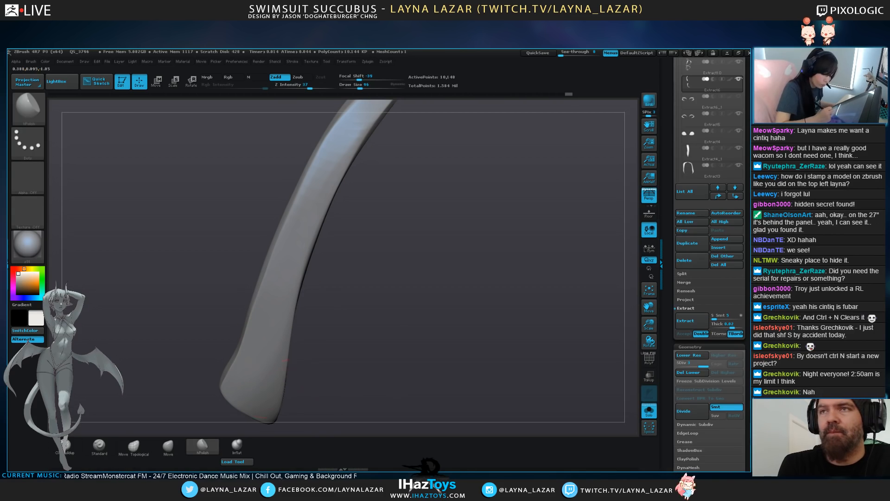
Open the ClayPolish settings and polish the eyebrow's outer bend with a smaller hPolish brush
click(689, 459)
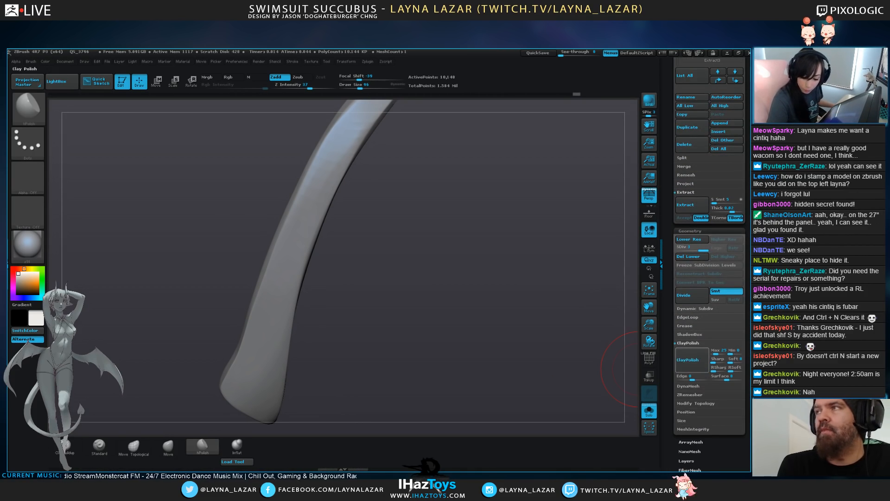
mouse_move(505, 301)
ctrl+mouse_down()
mouse_move(458, 249)
mouse_move(417, 279)
mouse_move(440, 242)
mouse_move(309, 243)
mouse_move(295, 261)
ctrl+mouse_up()
key(bracketleft)
key(bracketleft)
mouse_move(318, 231)
mouse_down()
mouse_move(300, 252)
mouse_move(335, 211)
mouse_up()
drag(457, 190, 416, 183)
drag(322, 231, 335, 209)
drag(457, 190, 417, 186)
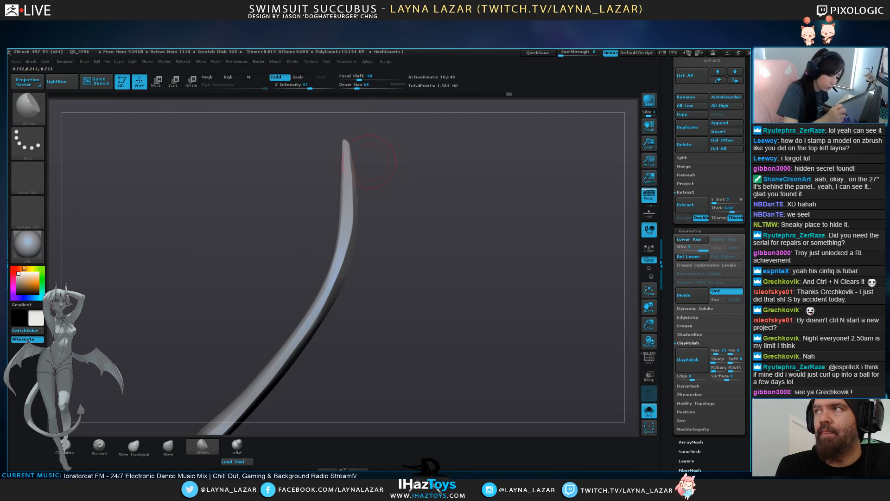
Flatten the eyebrow's narrow side from the outer bend down to the inner end with hPolish
drag(339, 246, 346, 218)
drag(338, 255, 269, 371)
alt+drag(456, 259, 501, 189)
drag(342, 268, 302, 323)
drag(324, 294, 299, 327)
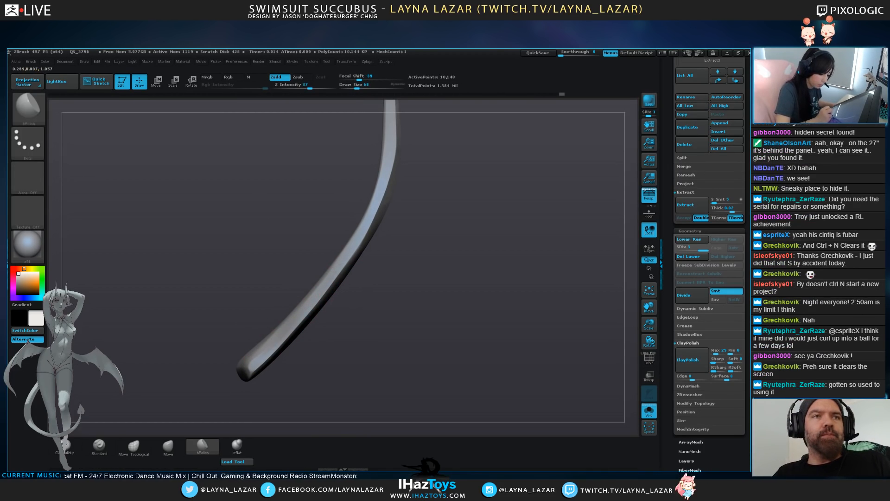
drag(325, 297, 297, 330)
Polish the rim of the eyebrow's inner end and touch up the remaining edges near its bend
drag(456, 260, 432, 241)
drag(244, 368, 227, 381)
mouse_move(417, 297)
mouse_down()
mouse_move(446, 232)
mouse_move(482, 260)
mouse_up()
drag(292, 332, 312, 317)
mouse_move(394, 288)
mouse_down()
mouse_move(387, 306)
mouse_move(371, 297)
mouse_move(376, 251)
mouse_move(265, 318)
mouse_up()
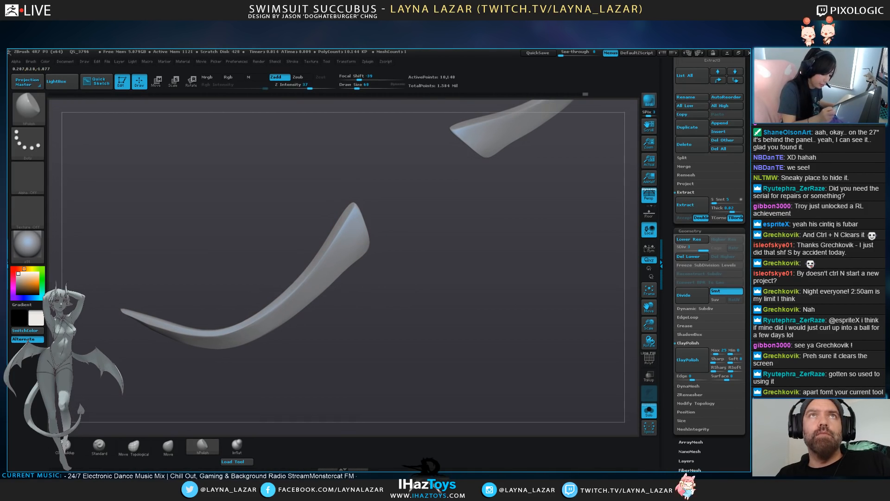
mouse_move(303, 366)
alt+mouse_down()
mouse_move(394, 332)
mouse_move(345, 295)
alt+mouse_up()
mouse_move(244, 280)
mouse_down()
mouse_move(325, 292)
mouse_move(253, 283)
mouse_up()
mouse_move(353, 345)
mouse_down()
mouse_move(399, 348)
mouse_move(380, 344)
mouse_up()
drag(425, 205, 439, 195)
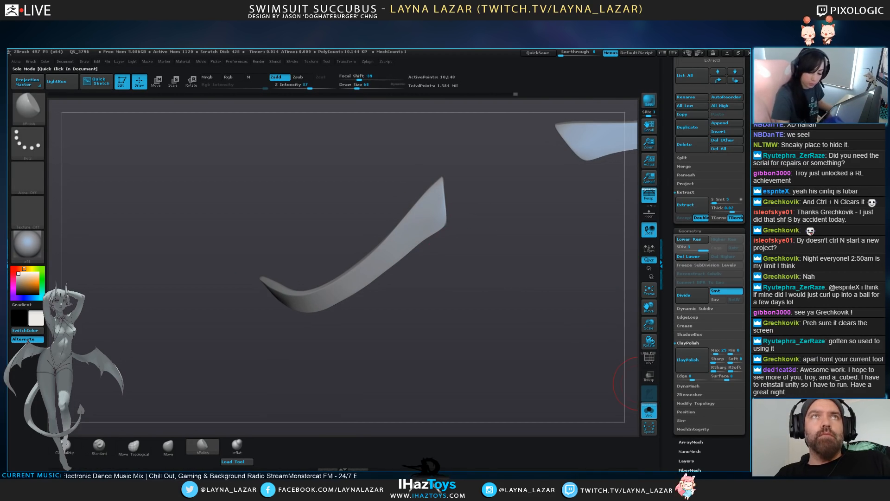
Show the whole figure again and nudge the eyebrows' tails and inner ends with the Move Topological brush
click(650, 410)
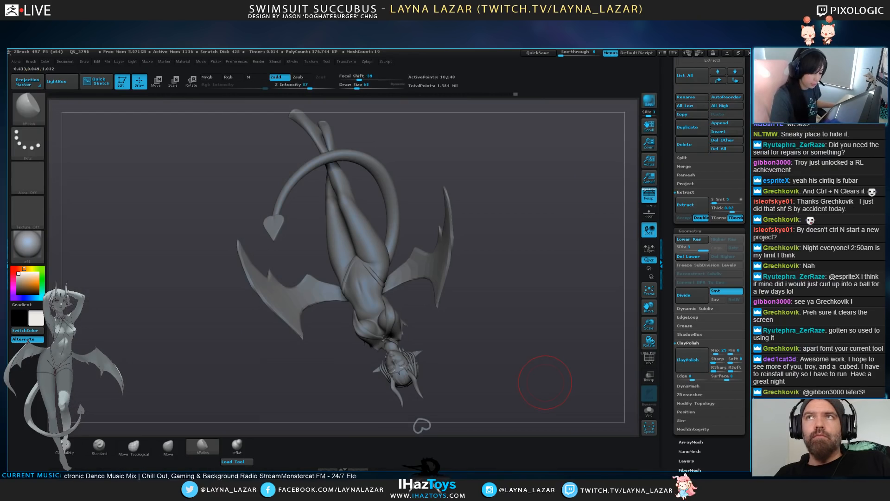
mouse_move(544, 383)
mouse_down()
mouse_move(468, 269)
mouse_move(477, 367)
mouse_up()
click(134, 448)
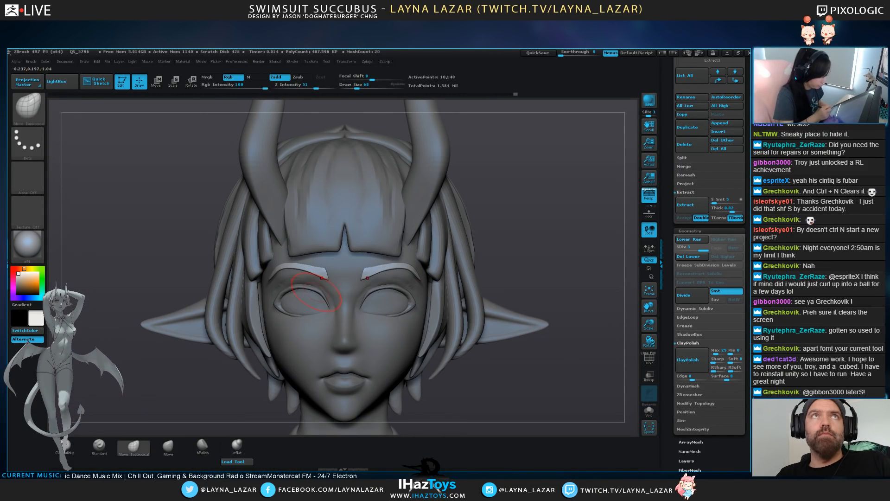
right_drag(321, 278, 266, 283)
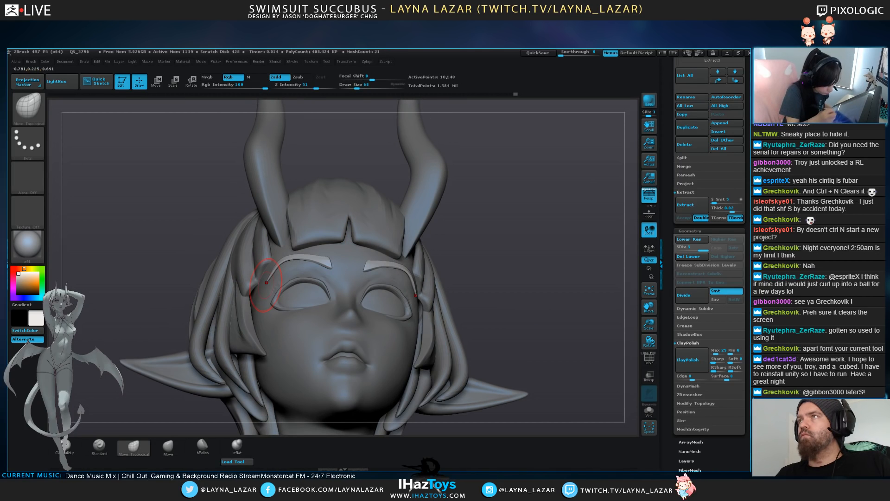
drag(268, 281, 273, 275)
right_drag(273, 275, 394, 297)
drag(323, 256, 325, 253)
mouse_move(325, 253)
right_down()
mouse_move(269, 260)
mouse_move(295, 257)
right_up()
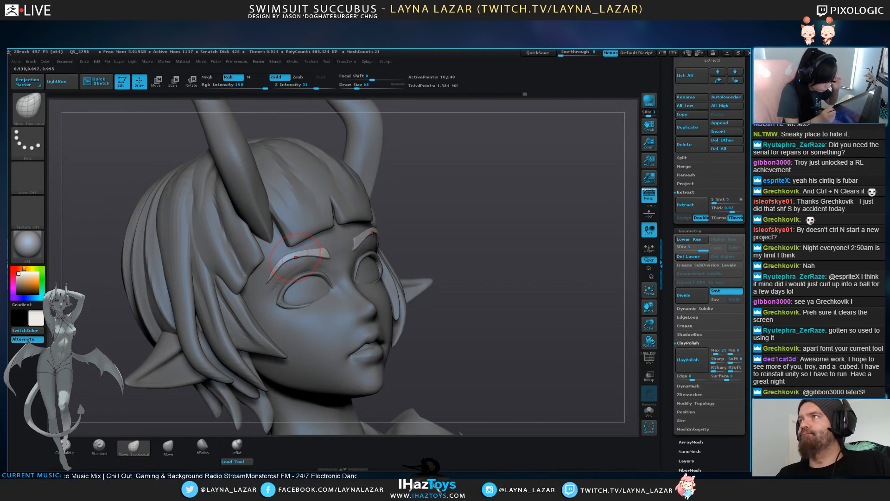
right_drag(295, 257, 288, 254)
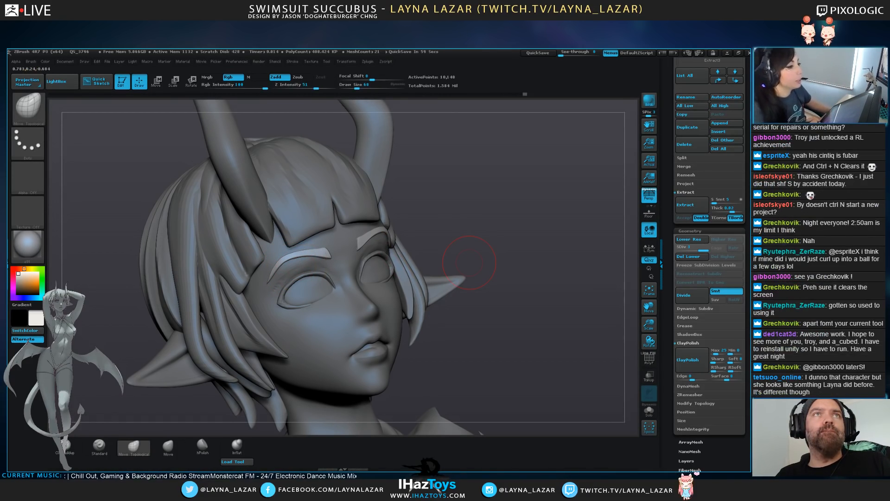
drag(479, 234, 505, 226)
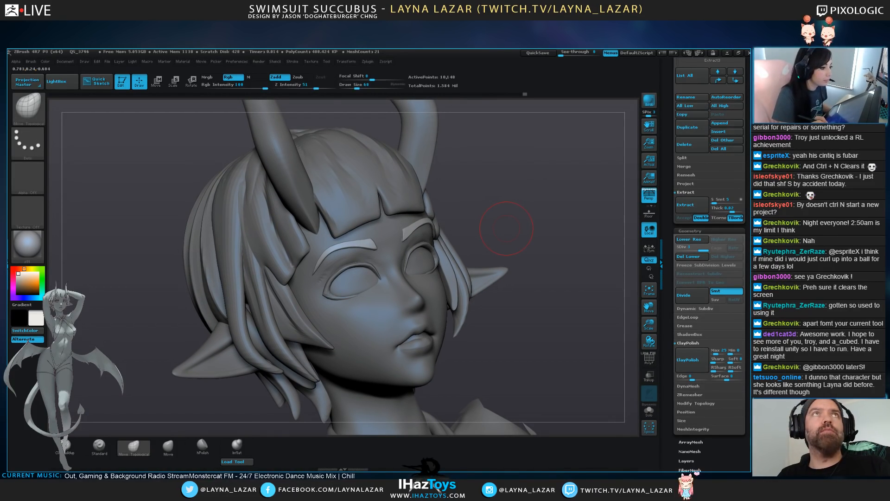
Reshape the arch and tail of the eyebrows with the Move Topological brush at draw size 52
key(bracketleft)
key(bracketleft)
drag(324, 245, 365, 241)
drag(552, 232, 501, 229)
drag(335, 244, 336, 242)
drag(524, 232, 580, 235)
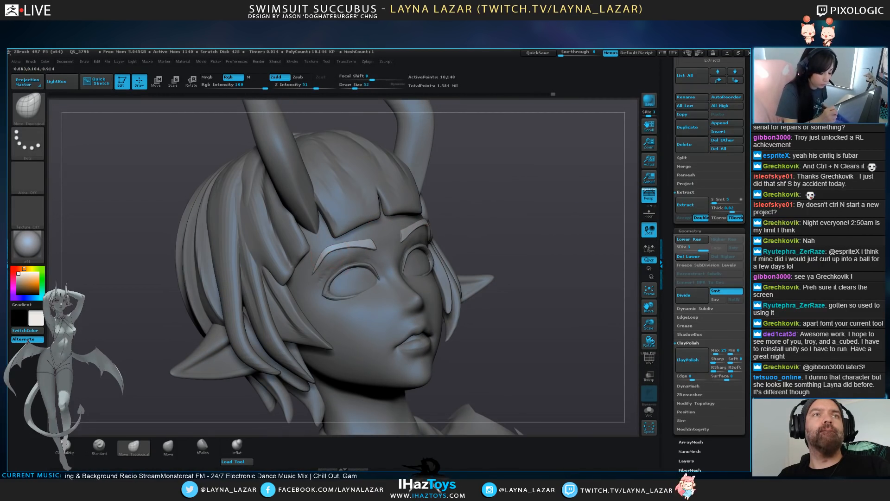
drag(320, 275, 321, 278)
drag(519, 259, 585, 261)
drag(322, 270, 319, 273)
drag(445, 259, 483, 287)
drag(313, 270, 316, 267)
drag(501, 269, 450, 241)
Smooth the eyebrows along their length and fit their outer tails to the face from a low viewpoint
key(bracketleft)
key(bracketleft)
shift+drag(354, 235, 318, 256)
mouse_move(533, 260)
alt+mouse_down()
mouse_move(538, 204)
mouse_move(501, 207)
mouse_move(533, 215)
mouse_move(533, 265)
alt+mouse_up()
mouse_move(557, 198)
alt+mouse_down()
mouse_move(509, 208)
mouse_move(513, 246)
mouse_move(529, 188)
alt+mouse_up()
drag(423, 278, 418, 282)
alt+click(422, 279)
mouse_move(529, 246)
mouse_down()
mouse_move(528, 186)
mouse_move(529, 232)
mouse_up()
alt+click(411, 259)
mouse_move(410, 261)
mouse_down()
mouse_move(404, 255)
mouse_move(414, 262)
mouse_up()
key(bracketright)
key(bracketright)
key(bracketleft)
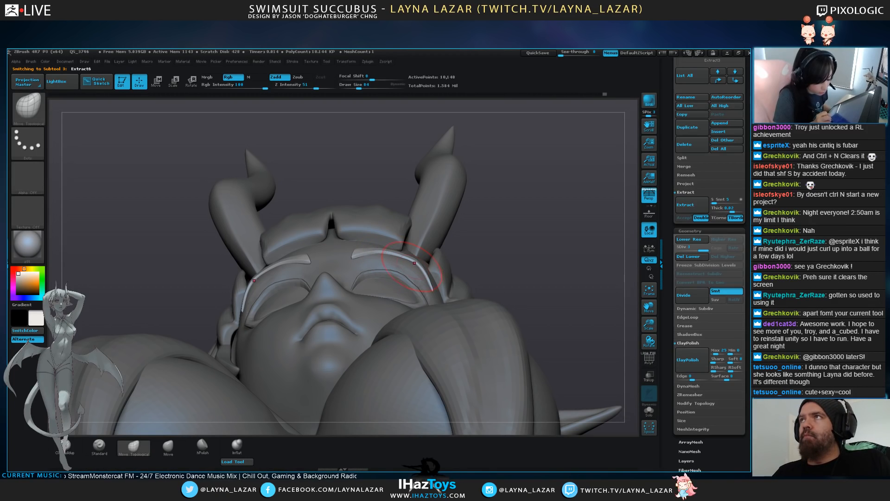
Make the eye-rim subtool active and nudge the inner corners of the eyes
drag(528, 232, 452, 297)
alt+drag(578, 427, 496, 371)
alt+click(370, 324)
alt+click(371, 308)
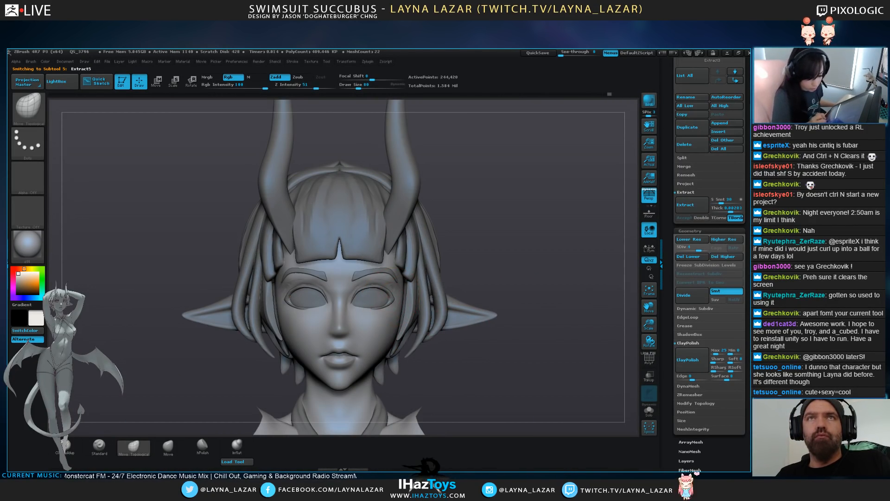
drag(356, 296, 359, 297)
key(bracketright)
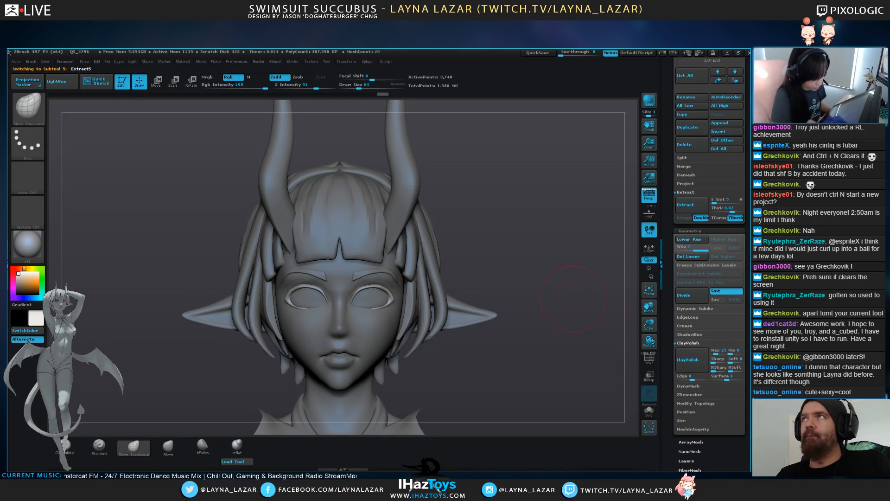
Select the eyelash subtool, undo its last change and adjust the outer lashes with Move Topological
drag(673, 223, 673, 339)
click(712, 256)
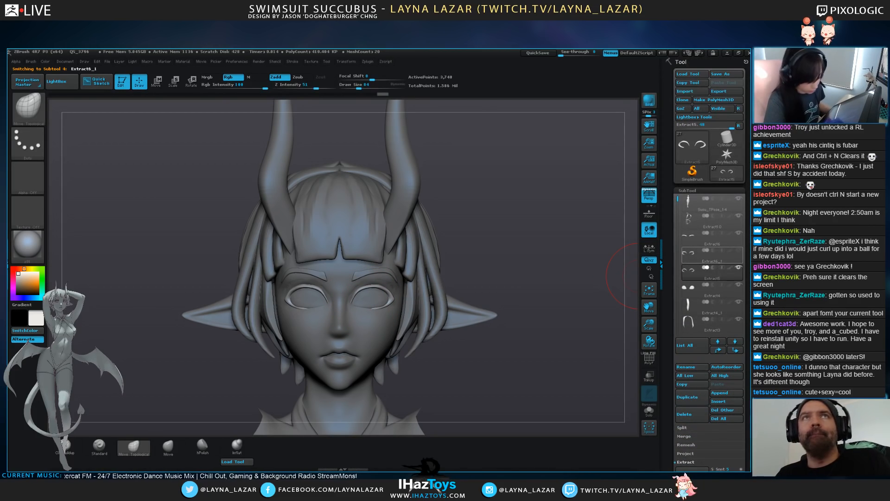
key(ctrl)
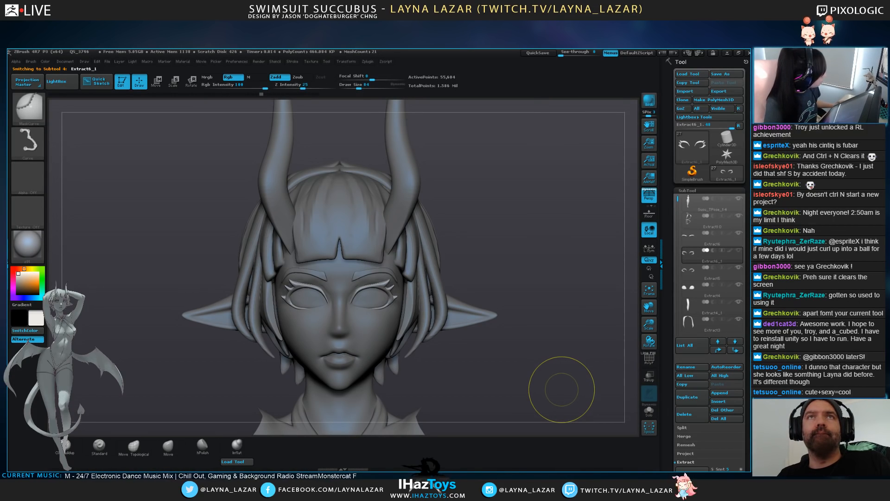
key(ctrl+z)
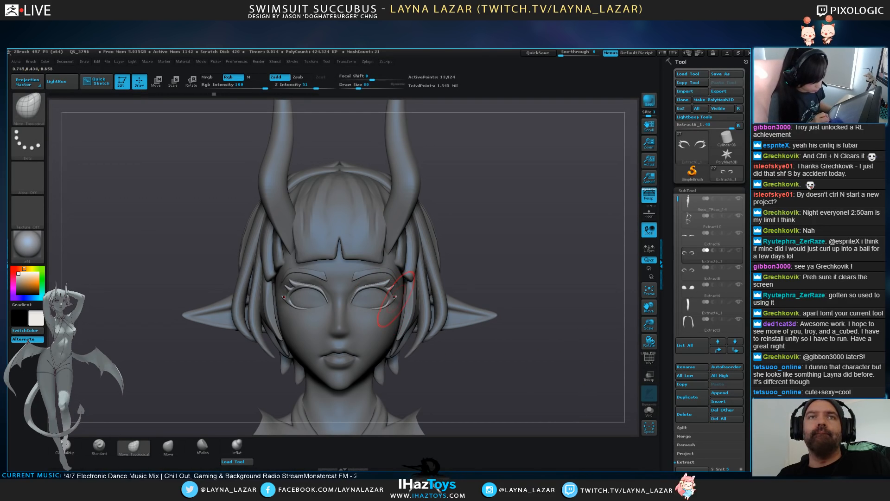
click(402, 281)
click(394, 325)
drag(392, 300, 394, 296)
right_drag(395, 296, 320, 297)
drag(394, 301, 394, 298)
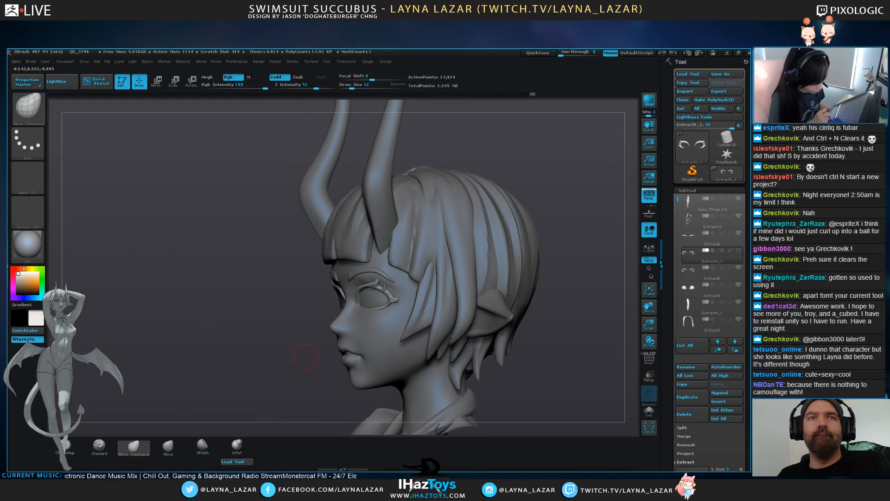
right_drag(393, 299, 445, 297)
drag(391, 300, 385, 301)
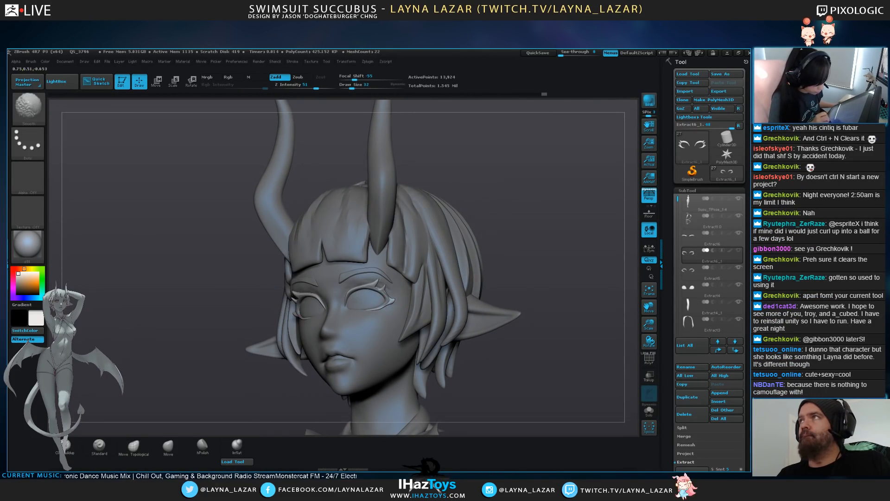
Switch the active subtool back and forth between the eyelashes and the eye rims
shift+drag(496, 367, 515, 368)
click(714, 273)
alt+drag(599, 395, 625, 327)
click(710, 256)
click(710, 271)
mouse_move(538, 373)
alt+mouse_down()
mouse_move(484, 261)
mouse_move(482, 223)
alt+mouse_up()
drag(431, 260, 472, 262)
Pick the tail and its tip on the figure and hide those subtools
alt+click(341, 286)
alt+drag(464, 297, 432, 221)
alt+click(343, 289)
click(709, 303)
click(738, 319)
alt+click(342, 288)
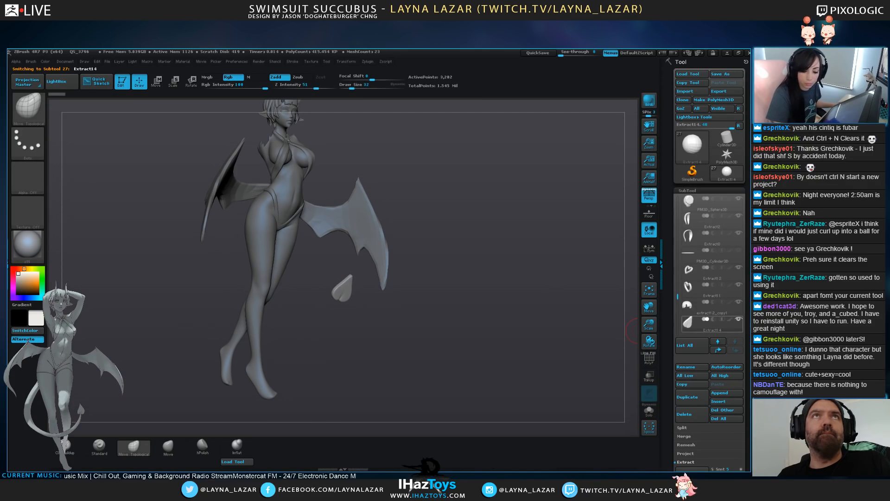
click(709, 306)
click(738, 319)
Make the wings subtool active
alt+drag(468, 347, 488, 323)
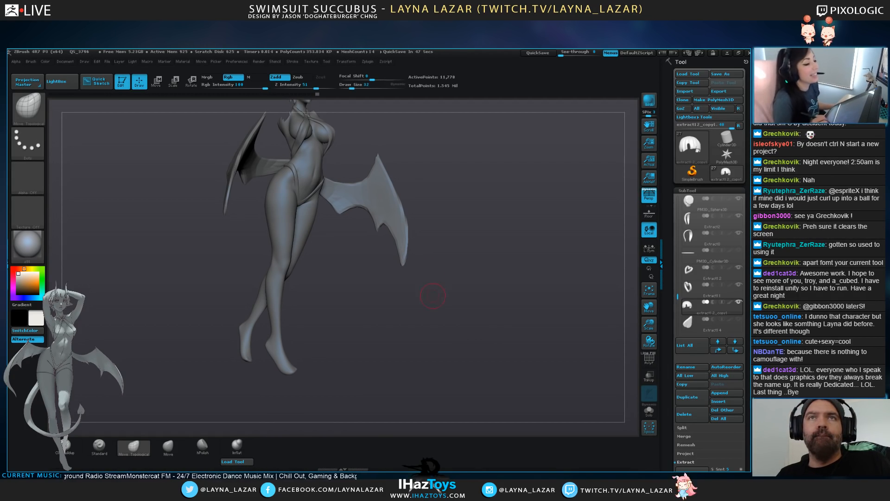
drag(431, 315, 432, 320)
alt+click(404, 196)
drag(570, 253, 572, 253)
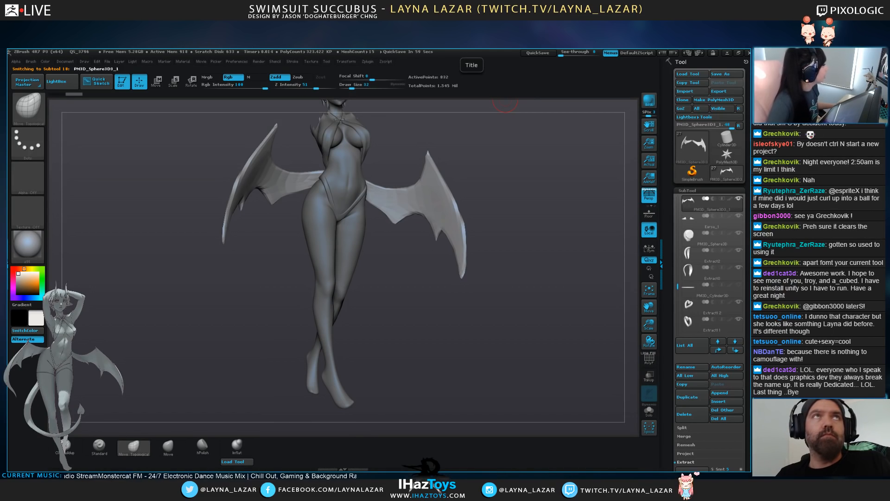
Return to the succubus tool, append the symmetrical wings mesh as a new subtool and rename it Sym
mouse_move(747, 325)
mouse_down()
mouse_move(747, 202)
mouse_move(748, 325)
mouse_up()
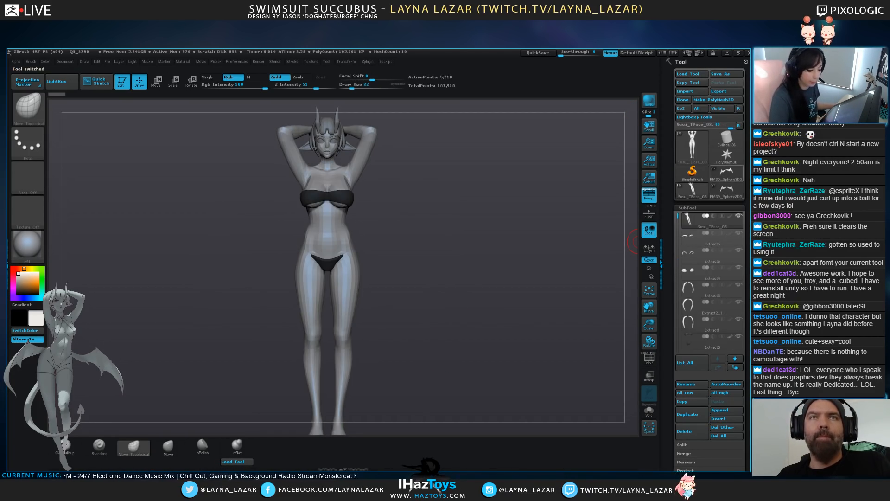
click(727, 173)
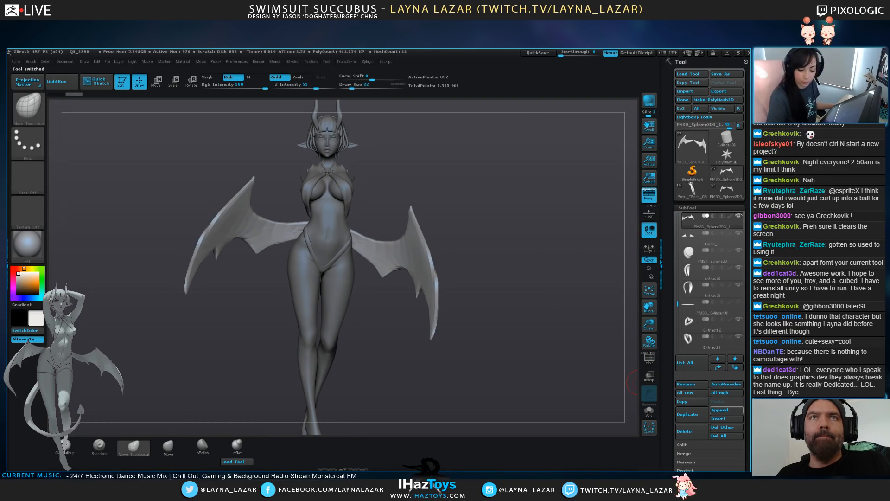
click(726, 410)
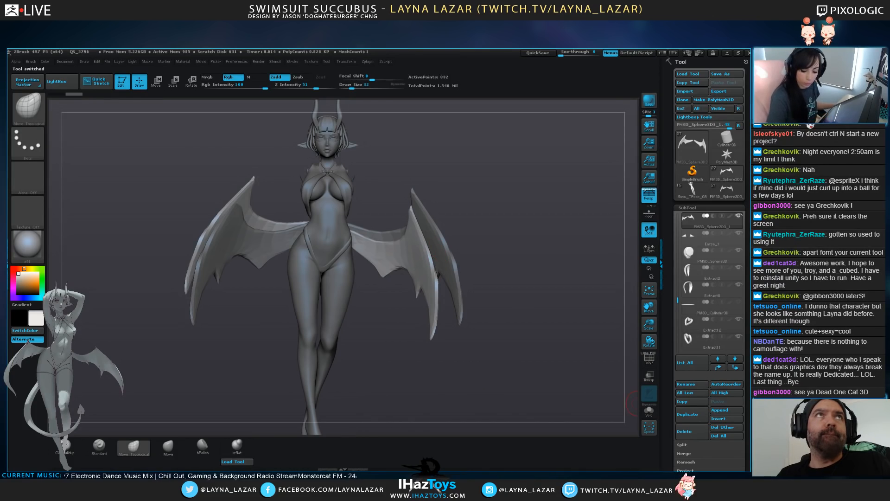
alt+click(457, 290)
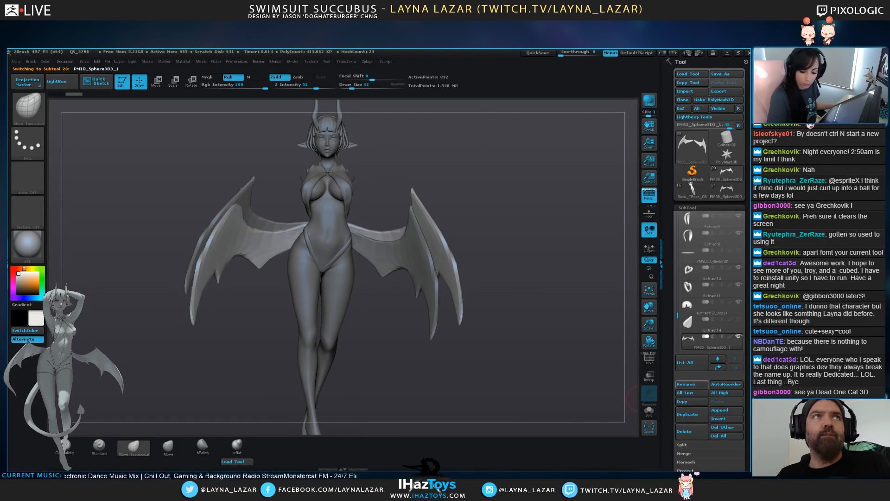
click(686, 384)
text(Sym)
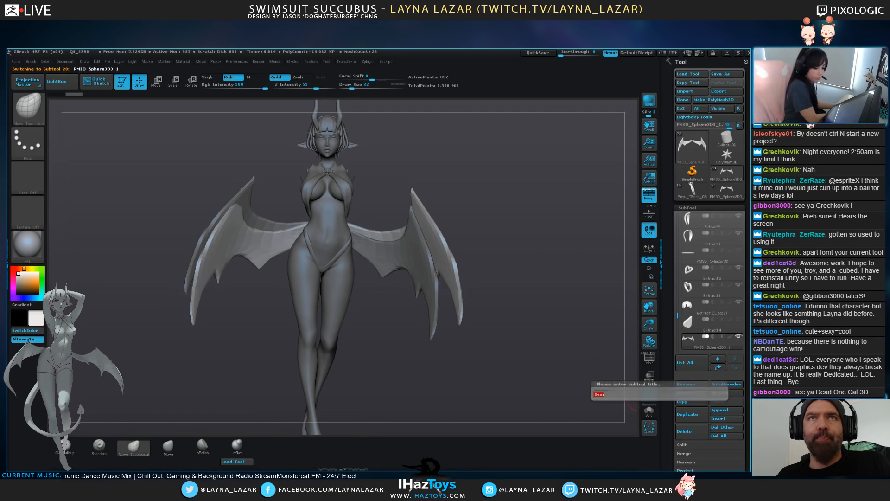
key(Return)
Hide the original wings subtool and make the Sym wings active
click(739, 216)
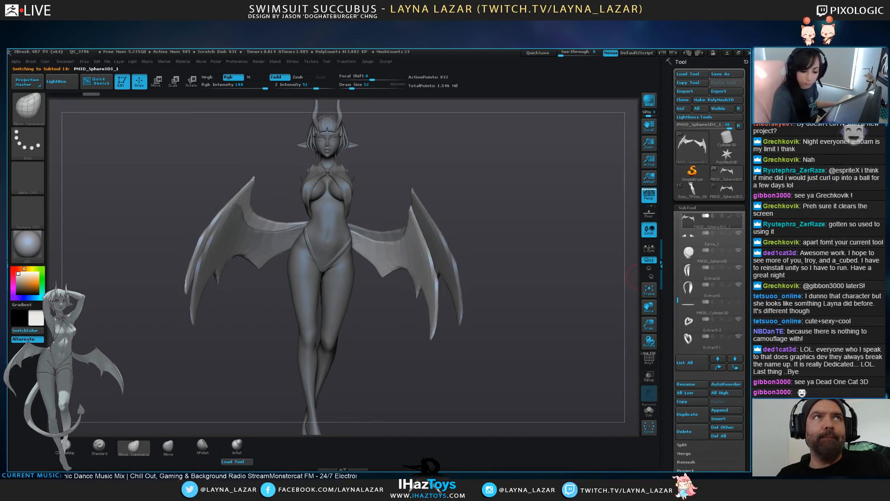
click(713, 236)
alt+click(417, 231)
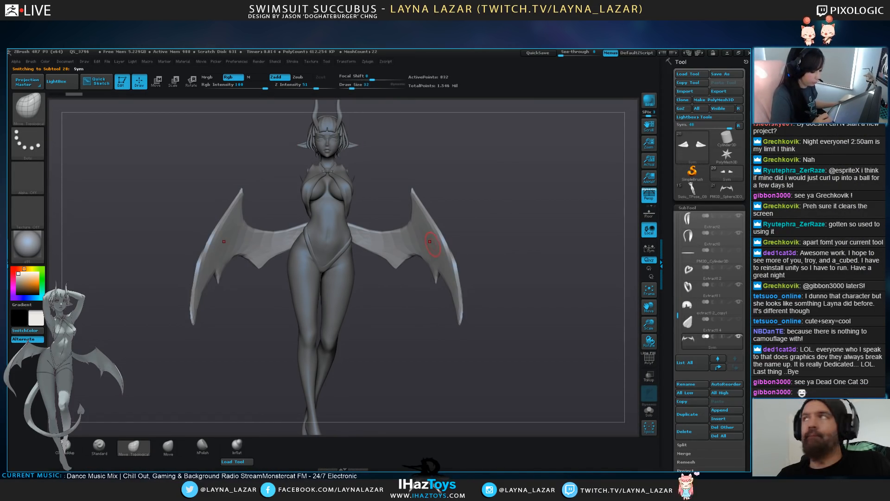
Subdivide the Sym wings twice and choose the Standard brush
alt+drag(515, 253, 497, 263)
drag(671, 334, 671, 142)
click(692, 391)
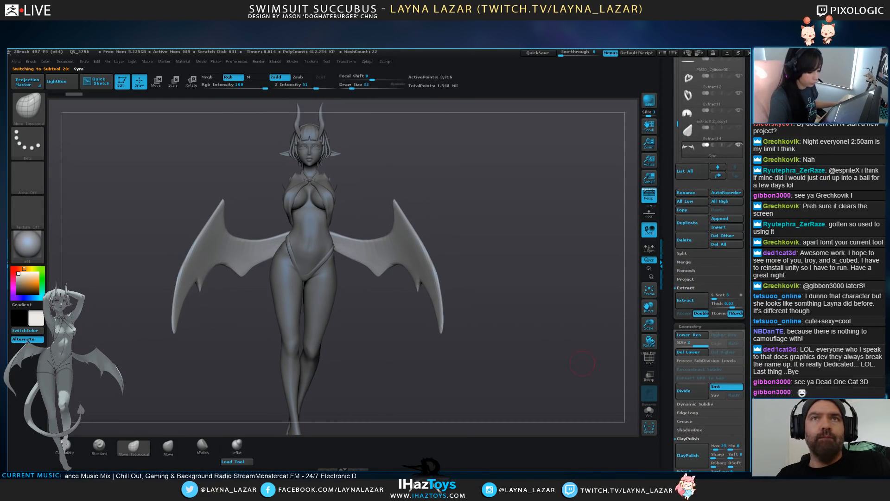
alt+drag(443, 273, 454, 301)
alt+drag(450, 258, 520, 255)
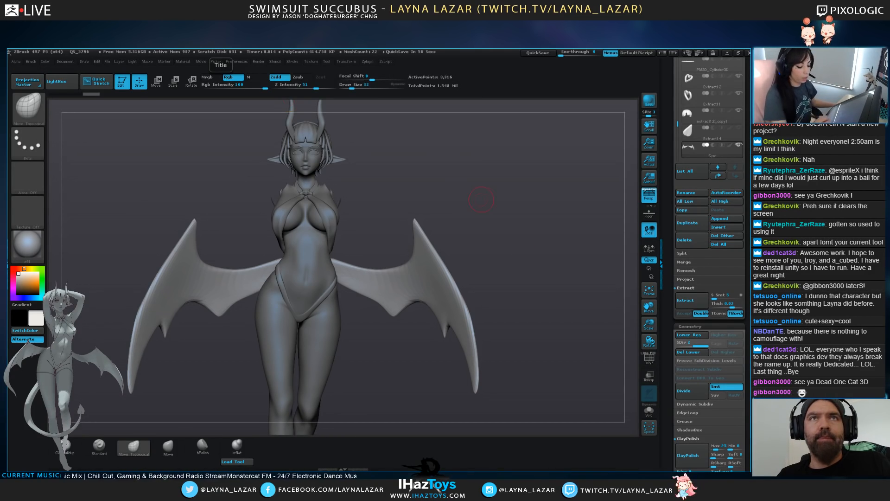
click(100, 446)
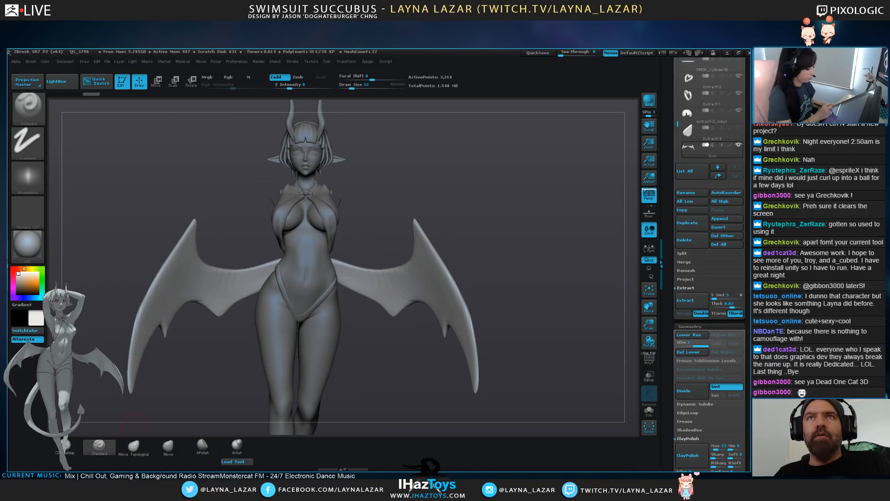
click(684, 391)
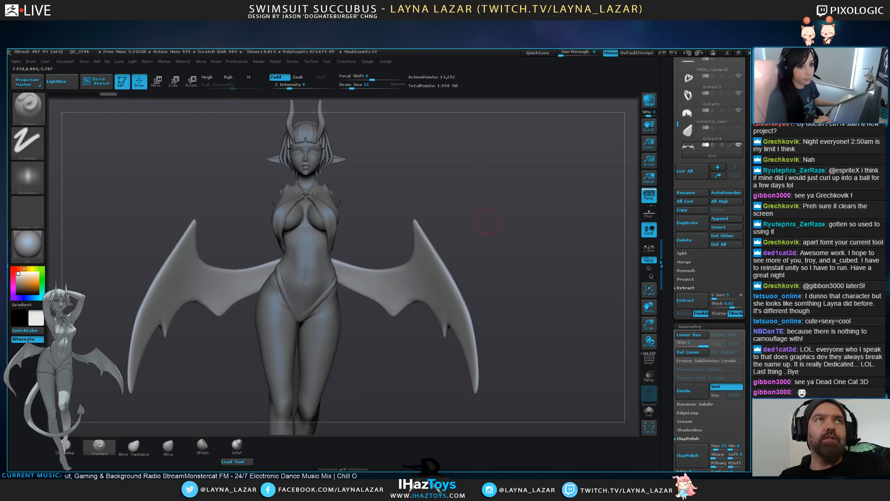
Sculpt light ridges from the upper wing tip down the outer membrane with the Standard brush, undoing unsuitable strokes
mouse_move(493, 227)
mouse_down()
mouse_move(532, 225)
mouse_move(522, 196)
mouse_up()
mouse_move(194, 212)
mouse_down()
mouse_move(235, 218)
mouse_move(238, 173)
mouse_move(183, 320)
mouse_up()
drag(255, 187, 183, 325)
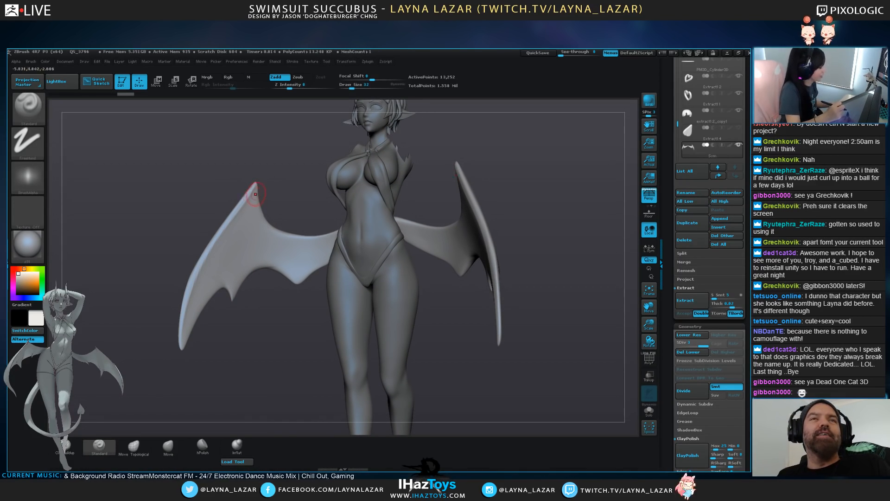
mouse_move(254, 368)
mouse_down()
mouse_move(246, 204)
mouse_move(182, 343)
mouse_up()
key(ctrl+z)
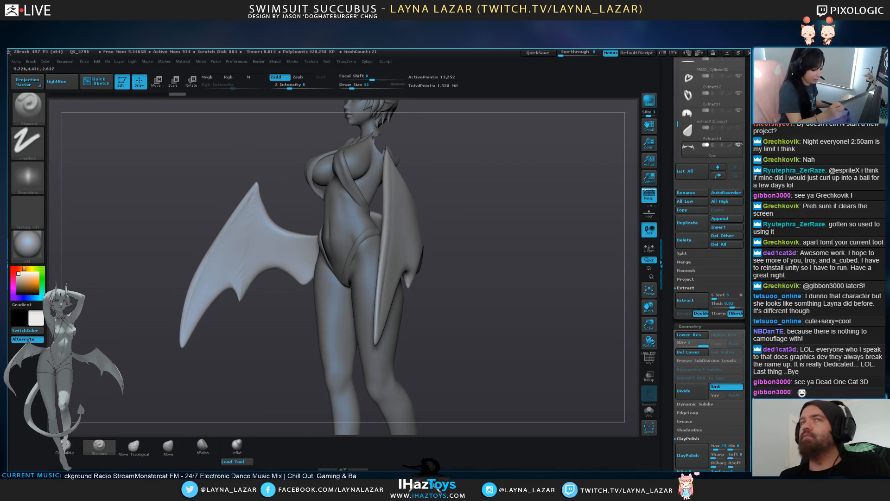
drag(253, 197, 183, 338)
drag(257, 187, 172, 410)
key(ctrl+z)
drag(255, 188, 183, 342)
key(ctrl+z)
drag(251, 200, 181, 342)
mouse_move(208, 265)
mouse_down()
mouse_move(183, 342)
mouse_move(254, 347)
mouse_up()
key(ctrl+z)
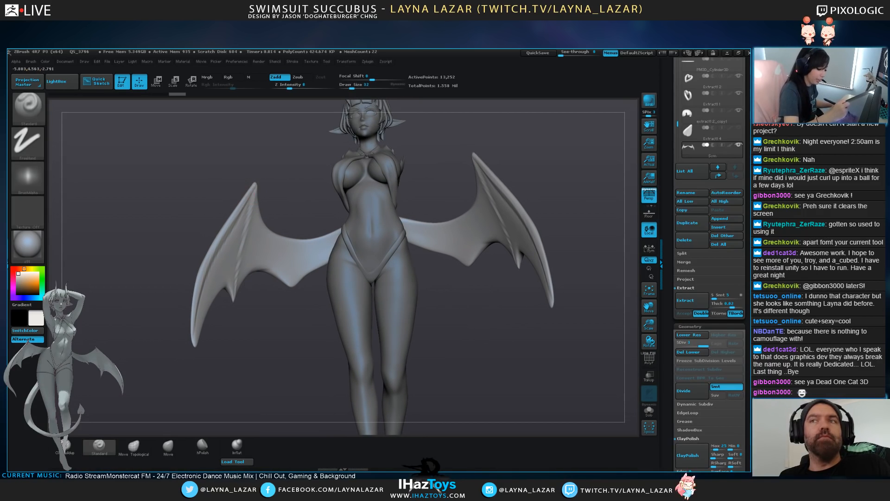
Rework the folds below the upper wing tip on the front of the membrane and smooth them
drag(258, 191, 268, 228)
drag(322, 320, 296, 306)
key(ctrl+z)
drag(258, 190, 239, 292)
shift+drag(253, 225, 243, 264)
drag(297, 343, 250, 343)
drag(256, 206, 250, 288)
mouse_move(260, 343)
mouse_down()
mouse_move(415, 341)
mouse_move(447, 364)
mouse_up()
Build up the wing arm on the back from the root toward the upper tip and smooth its surface
mouse_move(420, 253)
mouse_down()
mouse_move(441, 281)
mouse_move(363, 225)
mouse_up()
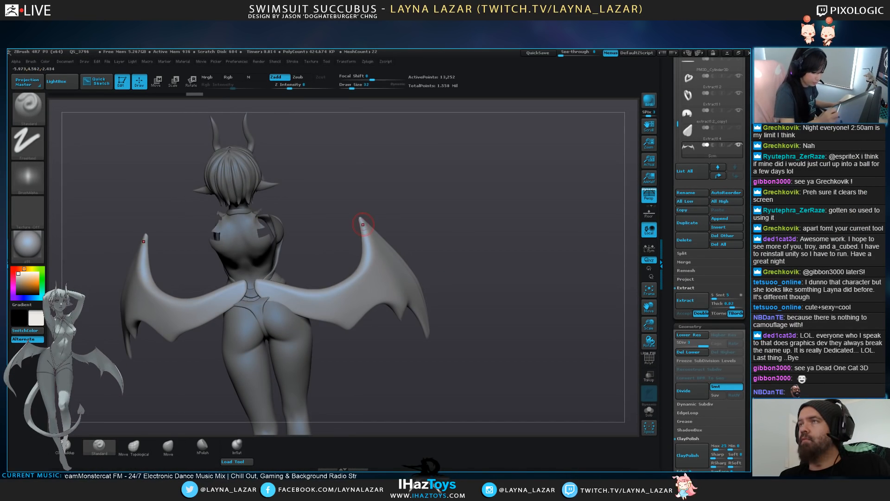
drag(357, 280, 364, 264)
mouse_move(262, 290)
mouse_down()
mouse_move(345, 287)
mouse_move(361, 270)
mouse_up()
shift+drag(399, 223, 387, 202)
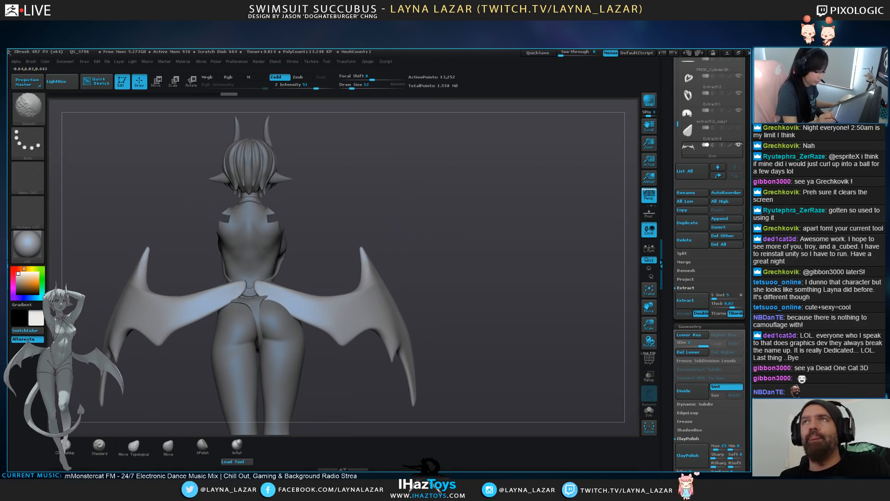
alt+drag(320, 246, 417, 218)
drag(417, 218, 464, 214)
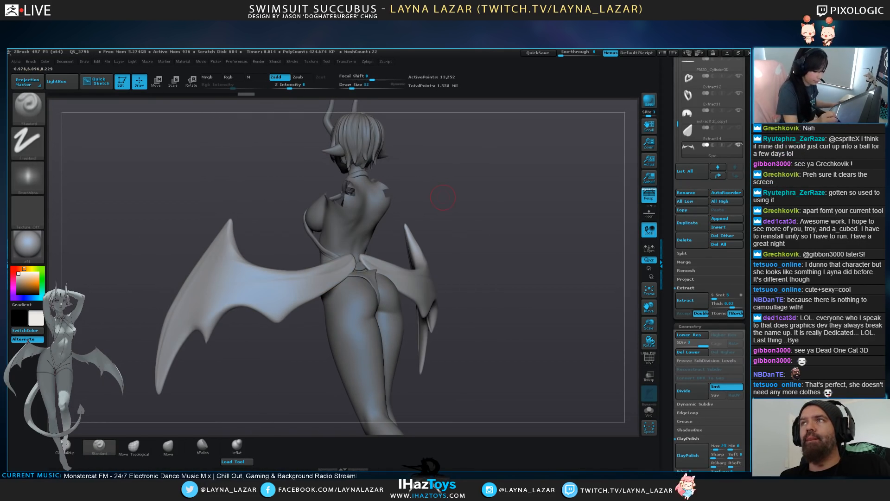
mouse_move(160, 259)
mouse_down()
mouse_move(154, 269)
mouse_move(179, 250)
mouse_up()
key(ctrl+z)
mouse_move(230, 239)
mouse_down()
mouse_move(262, 279)
mouse_move(349, 273)
mouse_up()
drag(296, 307, 330, 287)
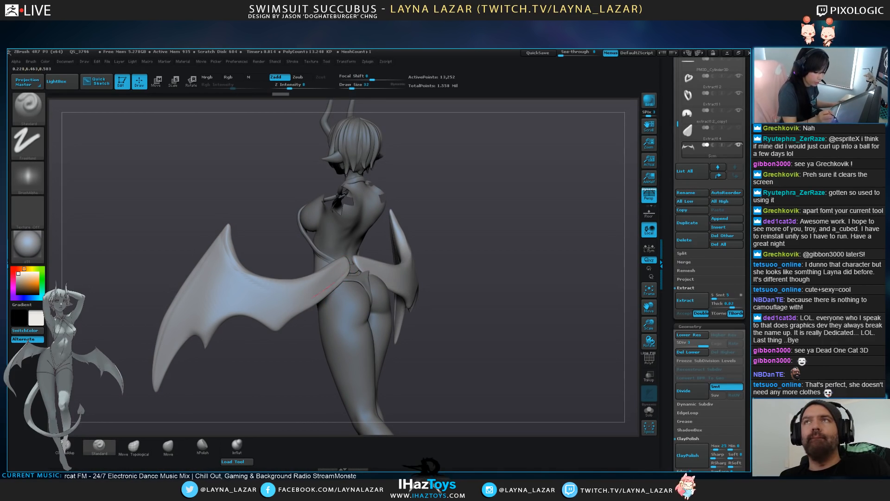
shift+drag(297, 309, 315, 295)
Lower the wings' subdivision level and reshape their curve with an enlarged Move brush
drag(501, 320, 487, 320)
mouse_move(491, 352)
alt+mouse_down()
mouse_move(491, 297)
mouse_move(496, 306)
mouse_move(441, 322)
mouse_move(436, 371)
mouse_move(433, 364)
alt+mouse_up()
key(b)
key(m)
key(v)
key(shift+d)
alt+drag(445, 297, 496, 303)
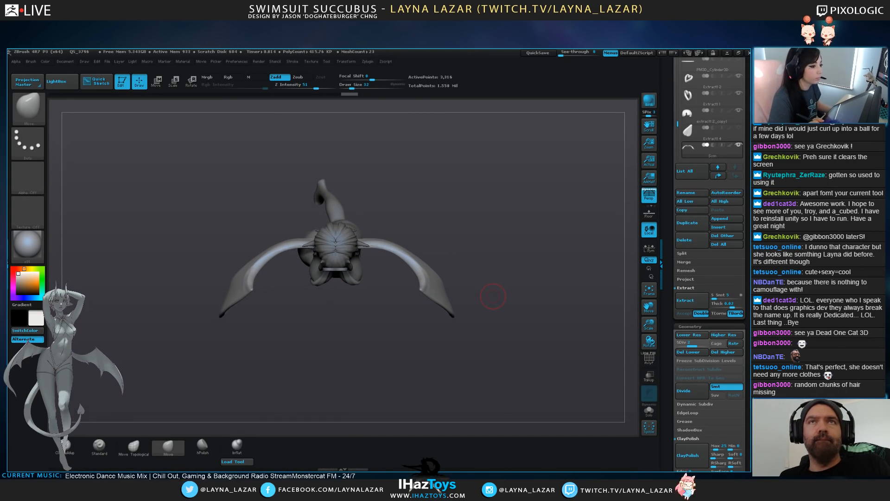
key(bracketright)
drag(399, 249, 402, 244)
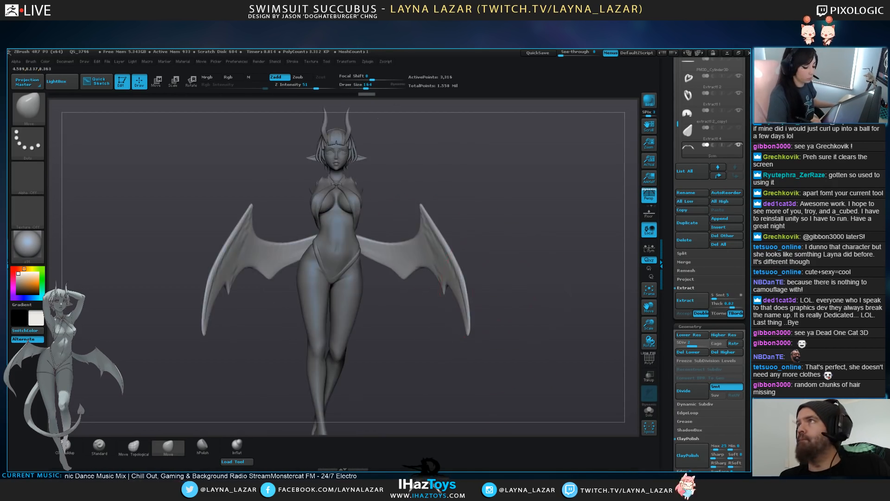
Mask the outer wing sections using MaskPen with a Lasso stroke, blur the mask and invert it
key(b)
key(m)
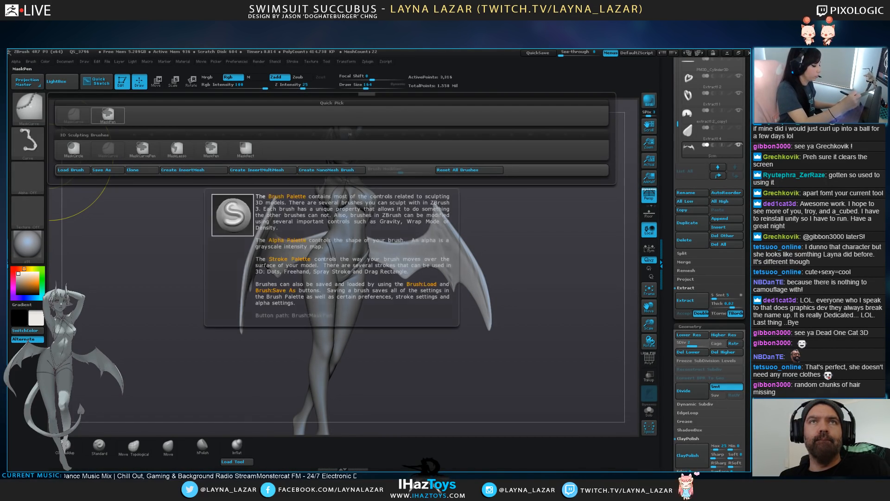
ctrl+click(107, 116)
ctrl+click(27, 143)
alt+drag(533, 371, 469, 341)
drag(469, 341, 491, 341)
mouse_move(473, 355)
ctrl+mouse_down()
mouse_move(409, 191)
mouse_move(394, 274)
mouse_move(418, 308)
ctrl+mouse_up()
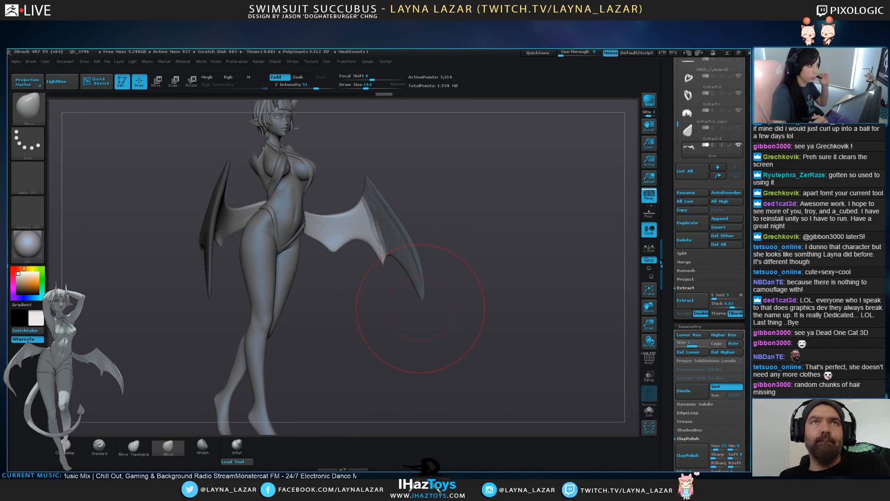
drag(483, 306, 433, 355)
ctrl+click(366, 241)
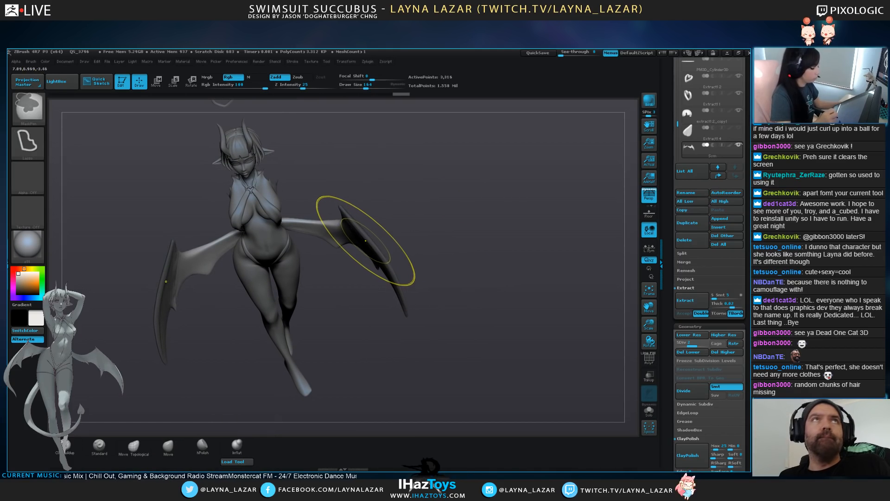
key(ctrl+i)
Rotate the unmasked outer wing sections with the transpose line and undo the last adjustment
mouse_move(343, 158)
mouse_down()
mouse_move(221, 106)
mouse_move(181, 114)
mouse_up()
key(r)
mouse_move(344, 199)
mouse_down()
mouse_move(400, 346)
mouse_move(450, 343)
mouse_up()
drag(393, 362, 380, 256)
drag(399, 381, 397, 306)
mouse_move(394, 338)
mouse_down()
mouse_move(380, 342)
mouse_move(395, 337)
mouse_move(399, 351)
mouse_up()
mouse_move(329, 265)
shift+mouse_down()
mouse_move(328, 207)
mouse_move(299, 257)
mouse_move(312, 260)
mouse_move(311, 288)
shift+mouse_up()
click(156, 82)
key(ctrl+z)
Readjust the outer wing sections with the transpose line so they fold further inward, and return to Draw mode
mouse_move(271, 219)
mouse_down()
mouse_move(291, 199)
mouse_move(420, 219)
mouse_move(417, 247)
mouse_up()
key(e)
key(r)
drag(417, 296, 223, 265)
mouse_move(371, 259)
alt+mouse_down()
mouse_move(408, 324)
mouse_move(469, 304)
mouse_move(475, 315)
alt+mouse_up()
key(q)
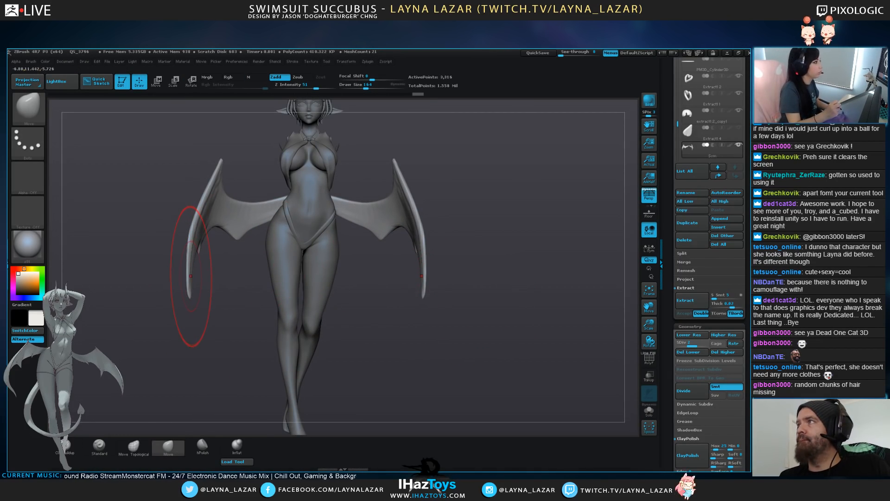
Curve the lower ends of the wings with the Move brush, using a smaller brush for the tips
mouse_move(156, 260)
mouse_down()
mouse_move(170, 299)
mouse_move(212, 288)
mouse_move(231, 325)
mouse_move(220, 323)
mouse_up()
key(bracketleft)
key(bracketleft)
key(bracketleft)
drag(499, 394, 482, 355)
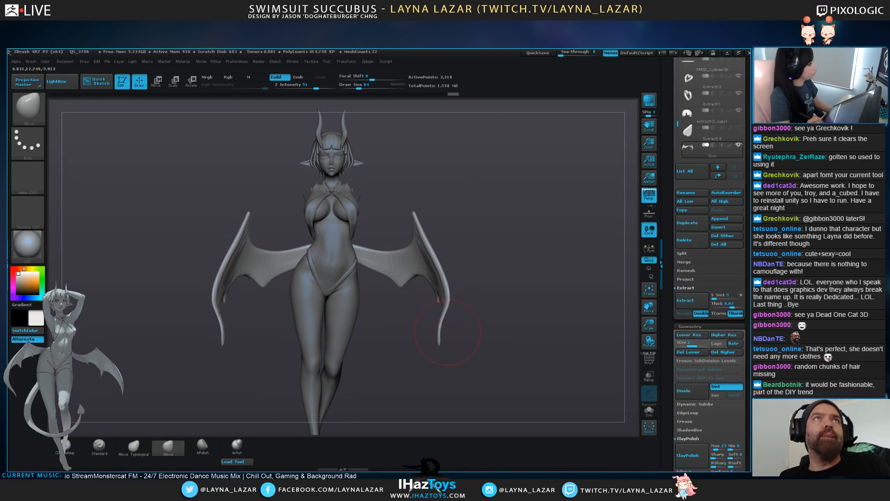
drag(220, 340, 224, 344)
drag(259, 376, 185, 376)
drag(234, 324, 232, 333)
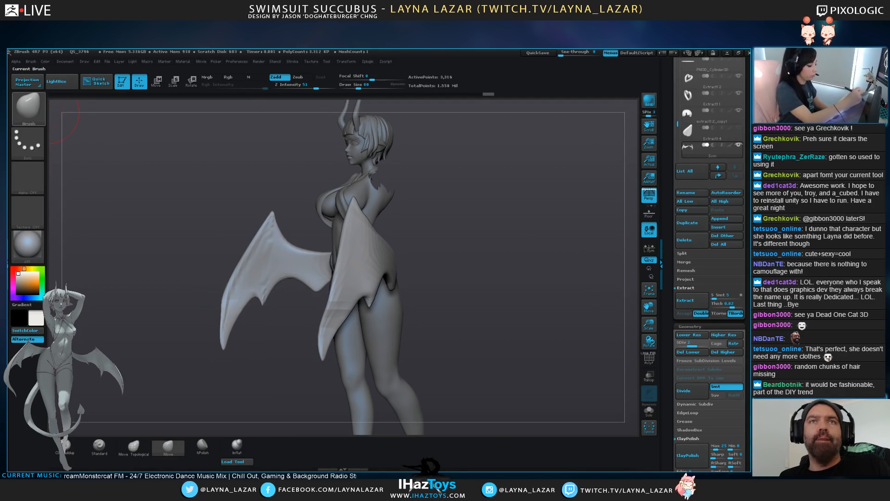
Refine the lower wing tips by sharpening them with Pinch and thickening them with Inflat
key(b)
click(176, 253)
drag(221, 327, 222, 347)
mouse_move(186, 372)
mouse_down()
mouse_move(288, 371)
mouse_move(302, 399)
mouse_up()
click(237, 446)
drag(279, 353, 371, 398)
mouse_move(218, 337)
mouse_down()
mouse_move(234, 309)
mouse_move(222, 339)
mouse_up()
mouse_move(260, 362)
mouse_down()
mouse_move(311, 357)
mouse_move(213, 367)
mouse_move(185, 352)
mouse_up()
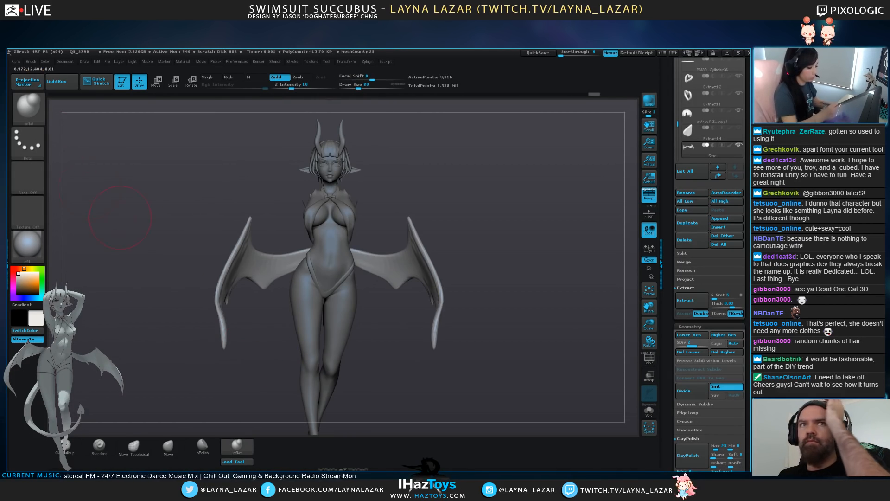
click(29, 109)
click(178, 253)
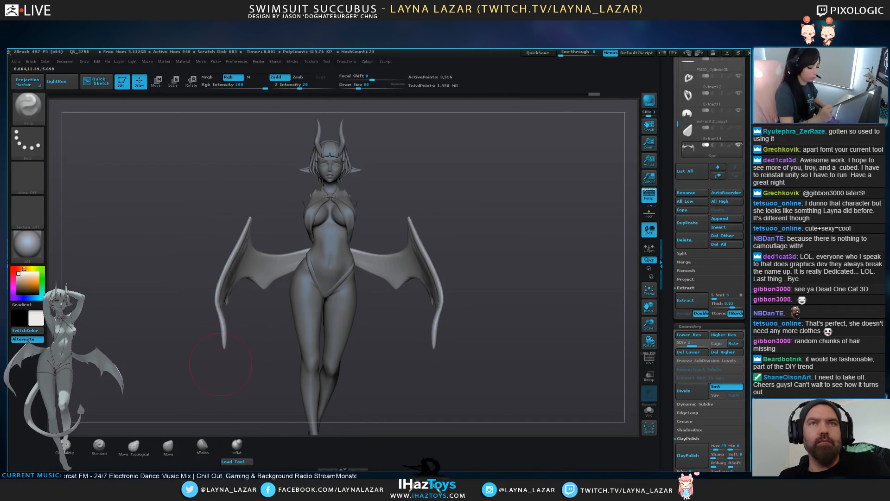
Adjust the wings' lower tips and outer edges with the Move brush to form a smoother curve
click(168, 446)
drag(221, 354, 227, 334)
drag(222, 318, 220, 317)
key(bracketright)
key(bracketright)
drag(222, 278, 219, 277)
drag(226, 269, 238, 241)
drag(499, 264, 469, 268)
mouse_move(521, 297)
shift+mouse_down()
mouse_move(529, 298)
mouse_move(523, 281)
mouse_move(537, 316)
shift+mouse_up()
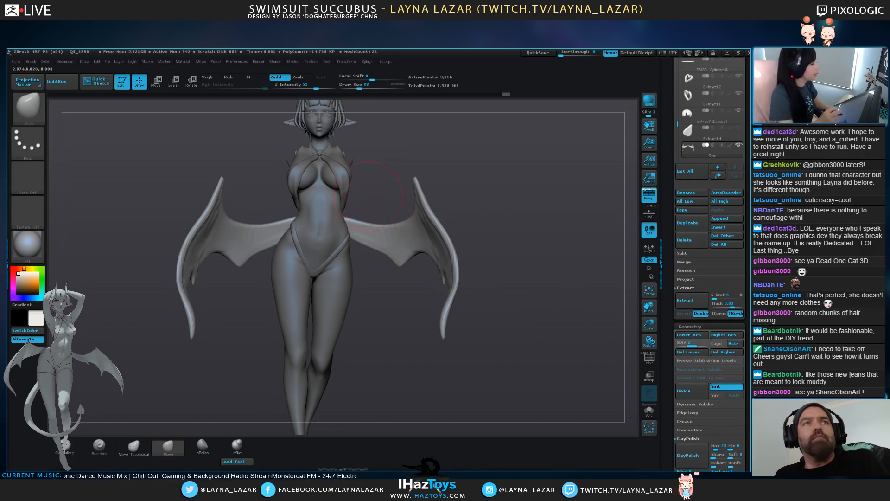
Pull the upper wing tips inward, adjust the wing arms at the waist and check them through the transparent body
key(])
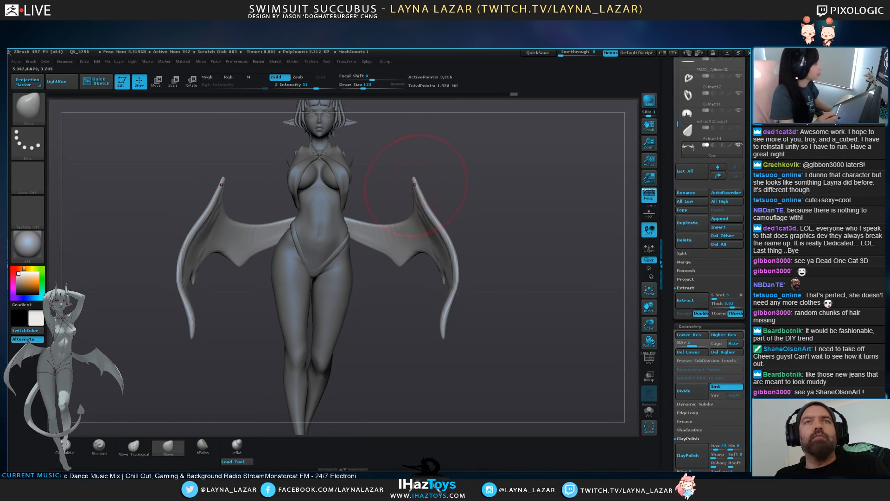
key([)
drag(224, 181, 231, 180)
key([)
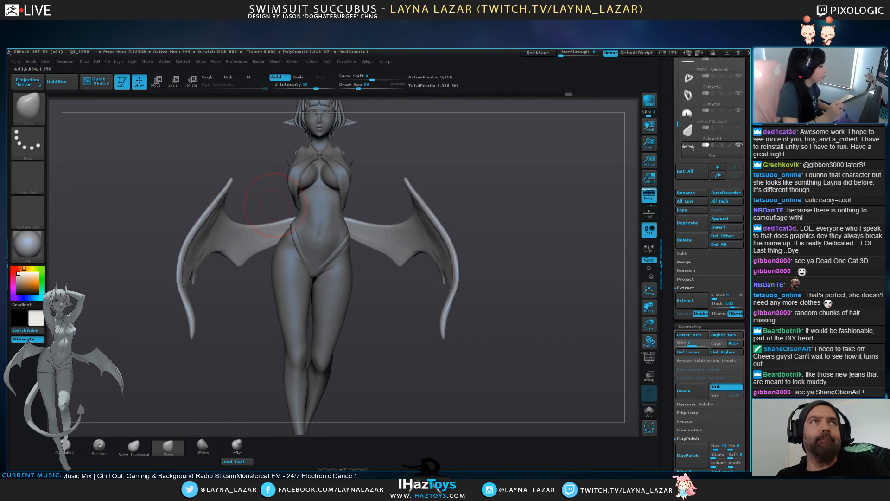
mouse_move(300, 217)
mouse_down()
mouse_move(277, 219)
mouse_move(270, 238)
mouse_move(280, 231)
mouse_up()
click(649, 376)
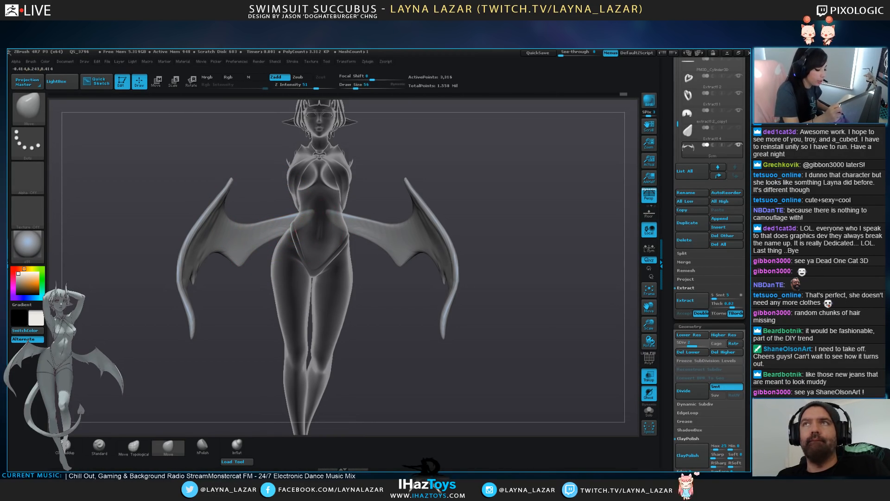
click(649, 376)
Reposition the wing roots on the lower back with the Move brush, working from the rear
drag(566, 325, 380, 311)
key(bracketright)
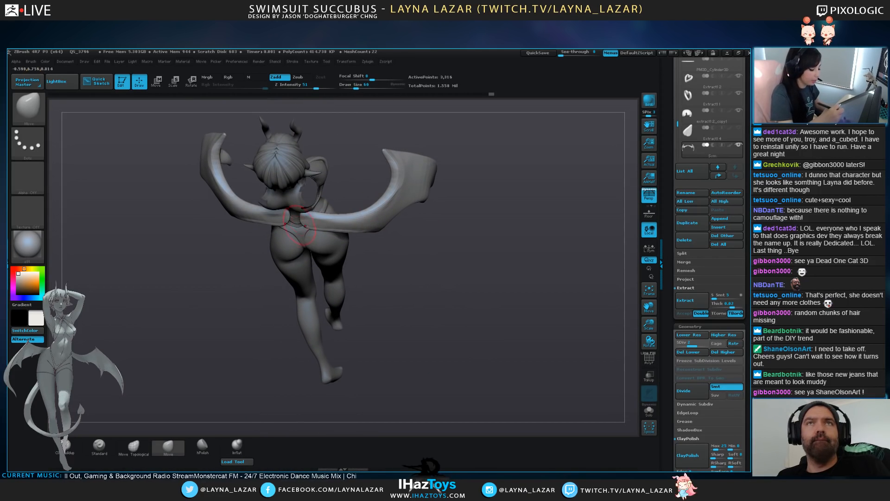
drag(310, 228, 310, 223)
mouse_move(482, 288)
mouse_down()
mouse_move(473, 223)
mouse_move(487, 222)
mouse_move(487, 269)
mouse_move(612, 262)
mouse_up()
key(bracketright)
drag(290, 230, 296, 237)
drag(580, 260, 482, 264)
key(bracketleft)
mouse_move(311, 262)
mouse_down()
mouse_move(304, 258)
mouse_move(299, 282)
mouse_move(276, 286)
mouse_move(298, 278)
mouse_up()
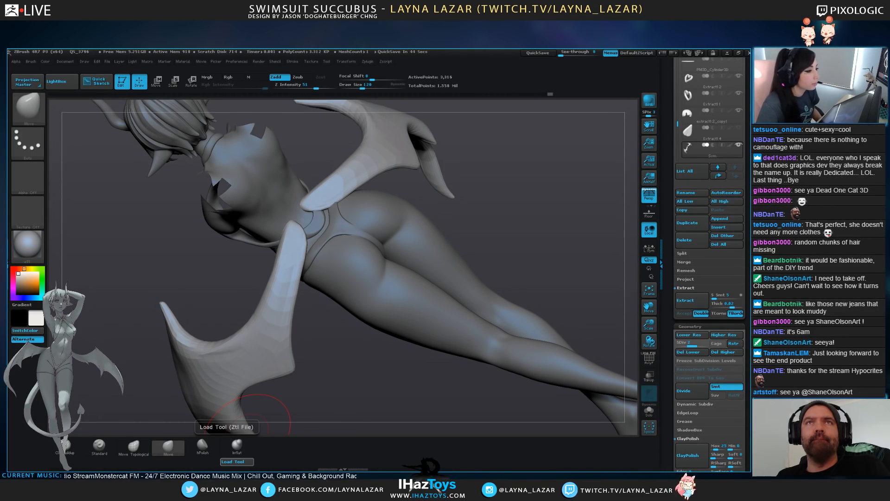
Smooth the wing roots and nudge their inner ends on the lower back with a smaller Move brush
alt+drag(334, 390, 335, 405)
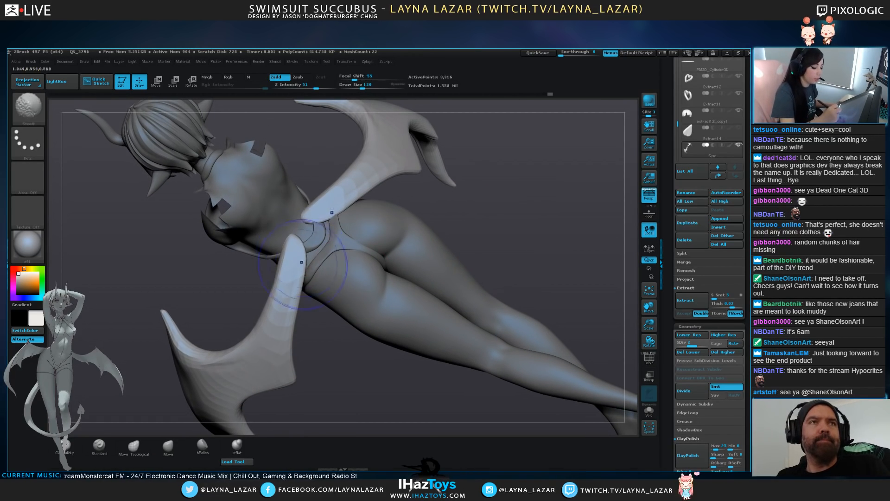
drag(433, 206, 445, 205)
key(bracketleft)
key(bracketleft)
key(bracketleft)
key(bracketleft)
key(bracketleft)
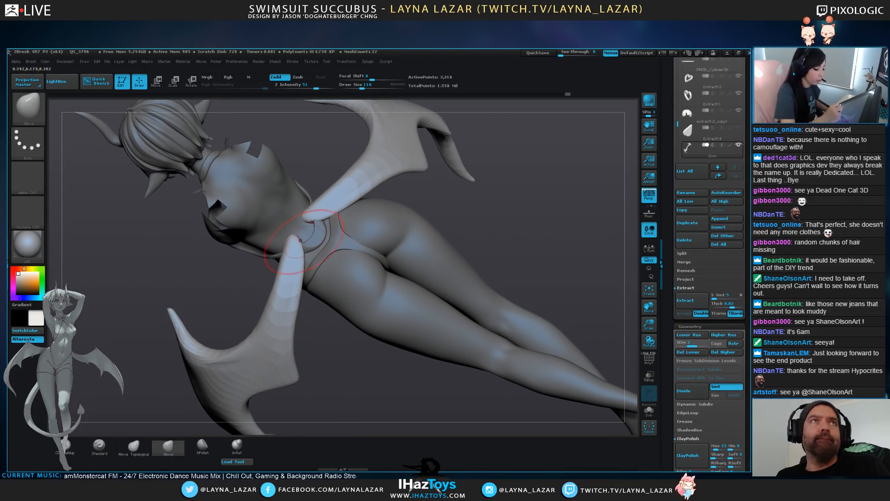
key(bracketleft)
drag(298, 234, 295, 232)
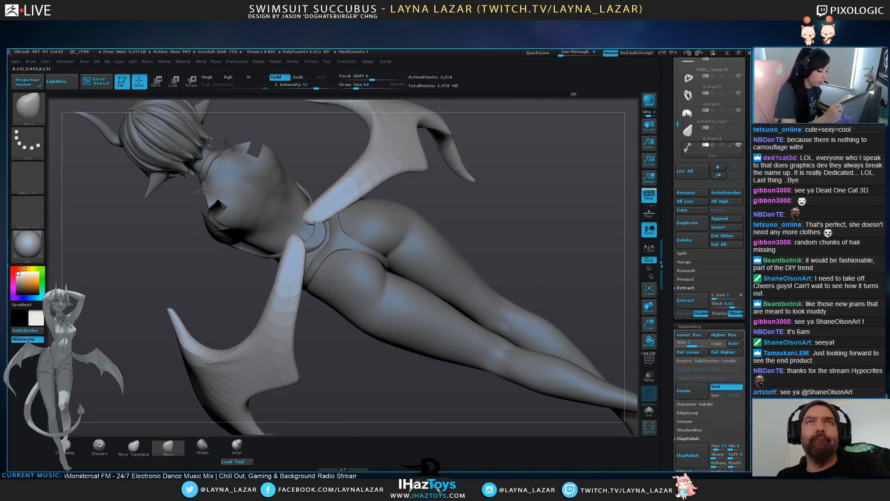
Refine the wing arms near the spine from several angles with small Move brush strokes
drag(430, 193, 325, 218)
drag(355, 267, 403, 274)
mouse_move(324, 290)
mouse_down()
mouse_move(317, 304)
mouse_move(327, 299)
mouse_up()
drag(385, 259, 482, 232)
drag(327, 266, 320, 276)
drag(241, 297, 274, 281)
key(bracketleft)
key(bracketleft)
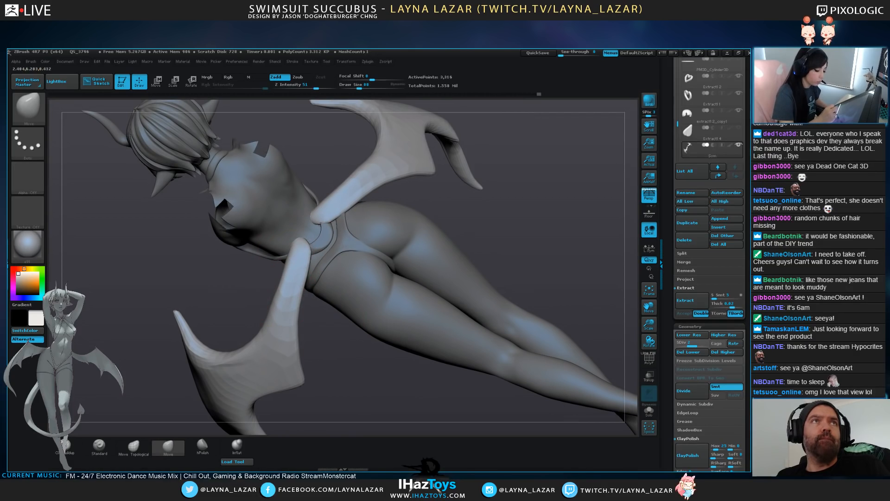
drag(342, 182, 348, 190)
drag(317, 216, 328, 214)
key(bracketright)
Turn on transparency around the body and reselect the wings to judge where the roots enter the back
alt+click(366, 241)
drag(496, 241, 552, 262)
click(649, 376)
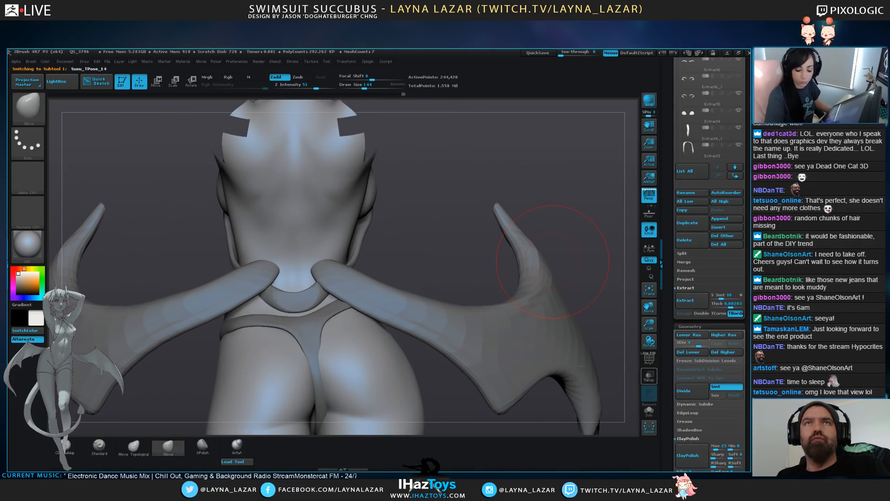
click(65, 446)
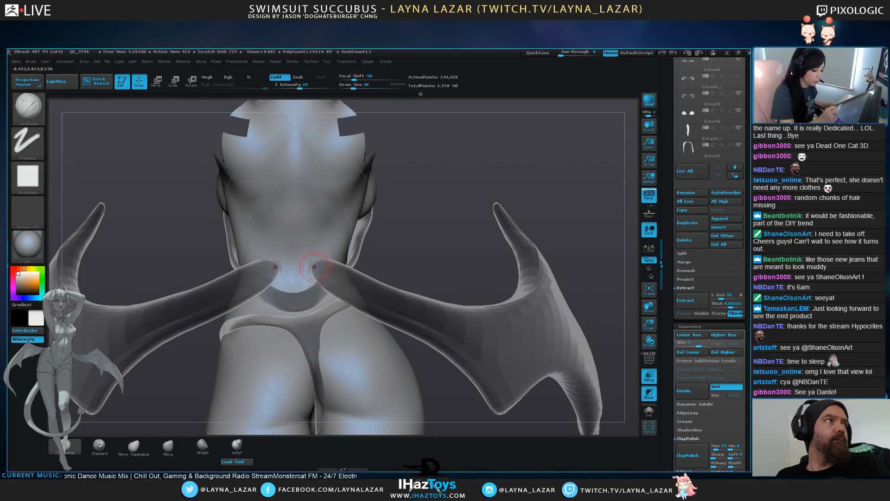
alt+click(317, 269)
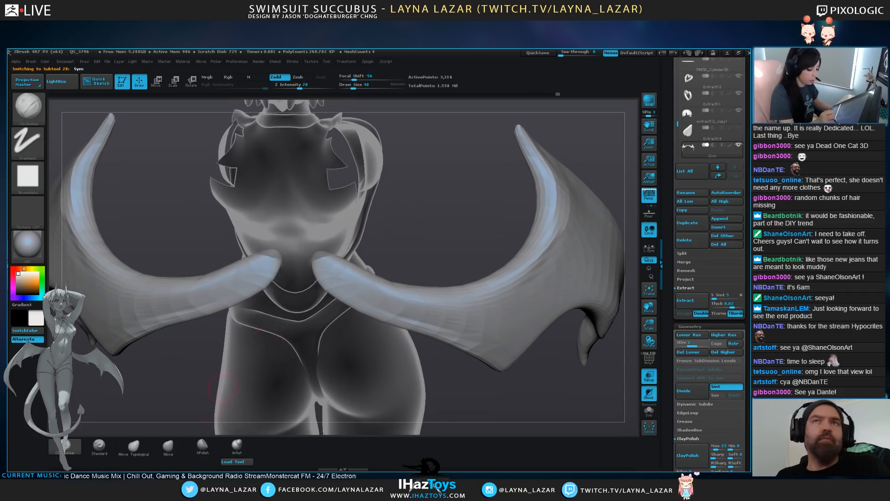
Reshape the embedded wing roots through the transparent body with an enlarged Move brush
click(168, 446)
drag(236, 372, 236, 324)
key(bracketright)
key(bracketright)
key(bracketright)
key(bracketright)
key(bracketright)
key(bracketright)
key(bracketright)
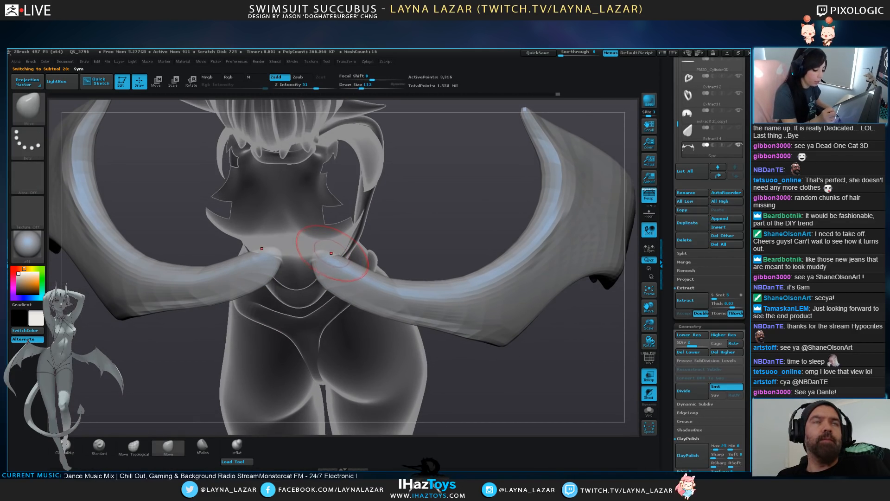
key(bracketleft)
drag(328, 256, 362, 283)
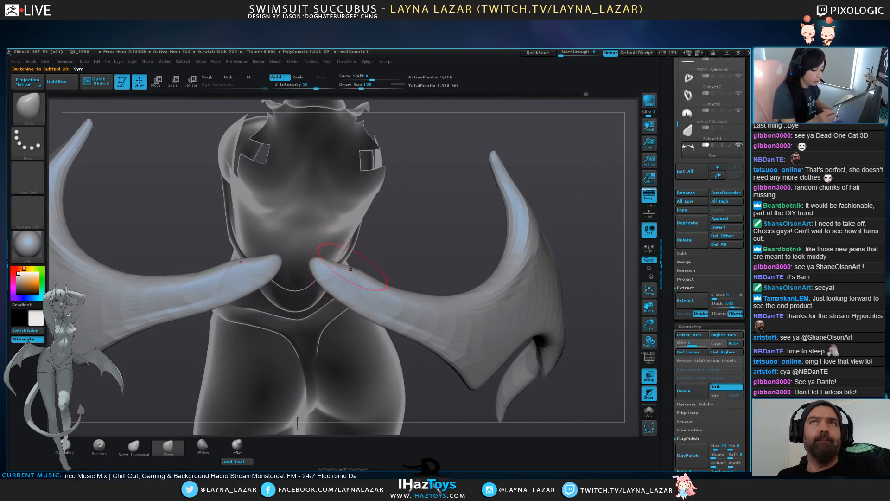
Fine-tune the inner ends of the wing roots with a smaller Move brush, checking them from behind and the side
key(bracketleft)
key(bracketleft)
key(bracketleft)
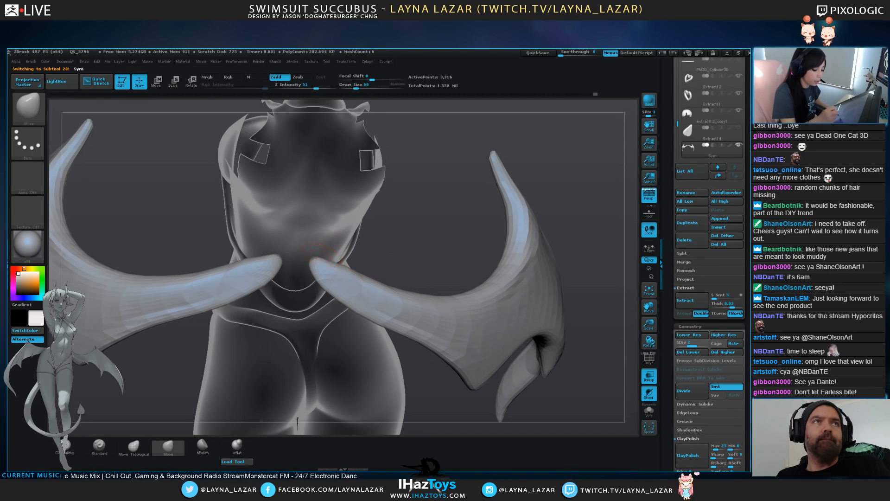
drag(324, 260, 331, 253)
mouse_move(341, 237)
mouse_down()
mouse_move(307, 245)
mouse_move(371, 267)
mouse_up()
mouse_move(325, 265)
mouse_down()
mouse_move(309, 251)
mouse_move(260, 283)
mouse_up()
key(bracketright)
drag(330, 268, 346, 270)
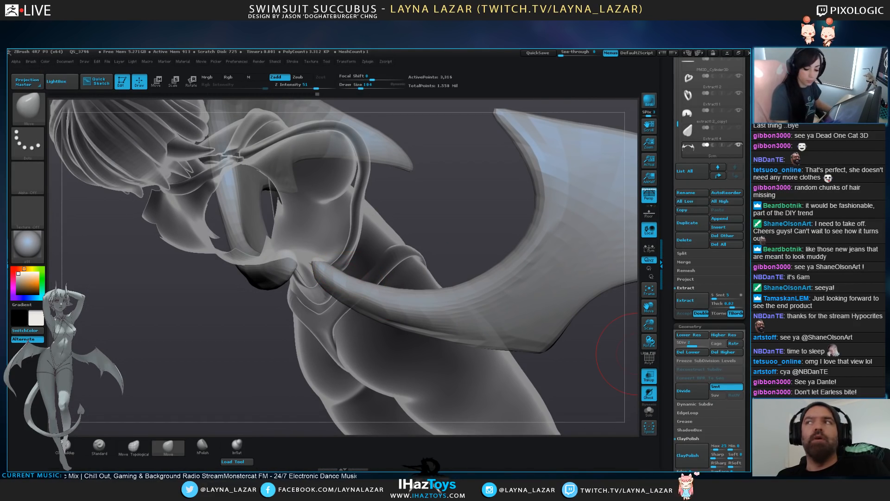
Turn off transparency and adjust how the wing roots sit on the surface of the lower back
click(650, 376)
mouse_move(417, 208)
mouse_down()
mouse_move(429, 245)
mouse_move(492, 235)
mouse_up()
drag(320, 271, 325, 267)
mouse_move(418, 218)
mouse_down()
mouse_move(394, 222)
mouse_move(393, 209)
mouse_up()
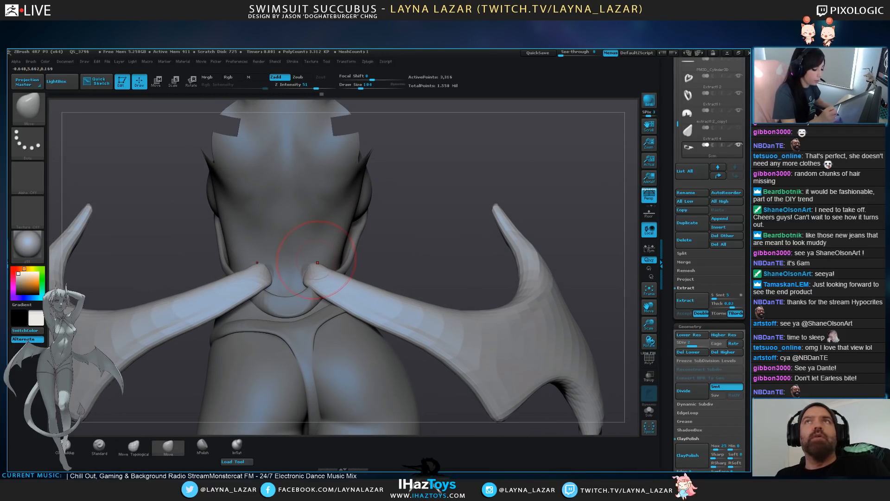
drag(311, 270, 318, 267)
drag(418, 223, 382, 195)
drag(399, 243, 469, 241)
drag(319, 269, 314, 270)
Select the body to examine how the wing roots meet the lower back, and reselect the wings
alt+click(383, 215)
drag(431, 228, 385, 232)
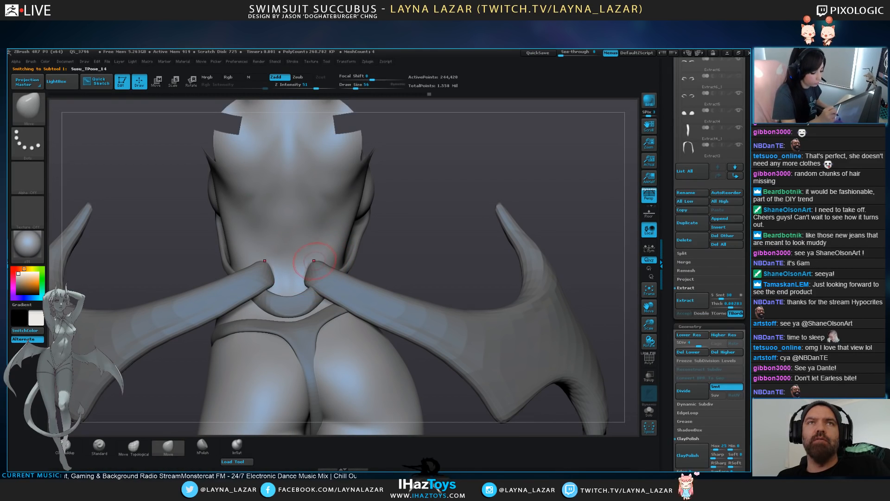
alt+drag(418, 251, 413, 190)
drag(418, 222, 416, 259)
alt+click(358, 295)
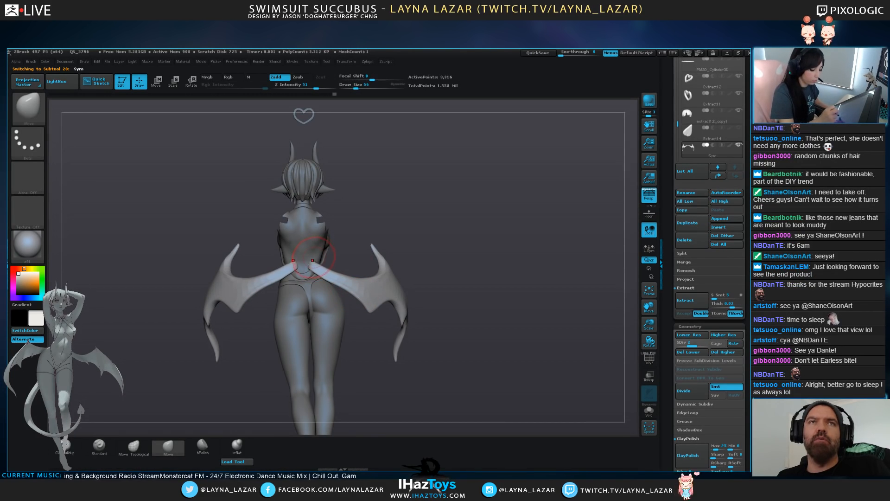
Pull the wing roots into place at the lower back with a larger Move brush
drag(417, 218, 459, 204)
key(bracketright)
key(bracketright)
key(bracketright)
key(bracketright)
drag(320, 275, 314, 267)
drag(455, 231, 395, 237)
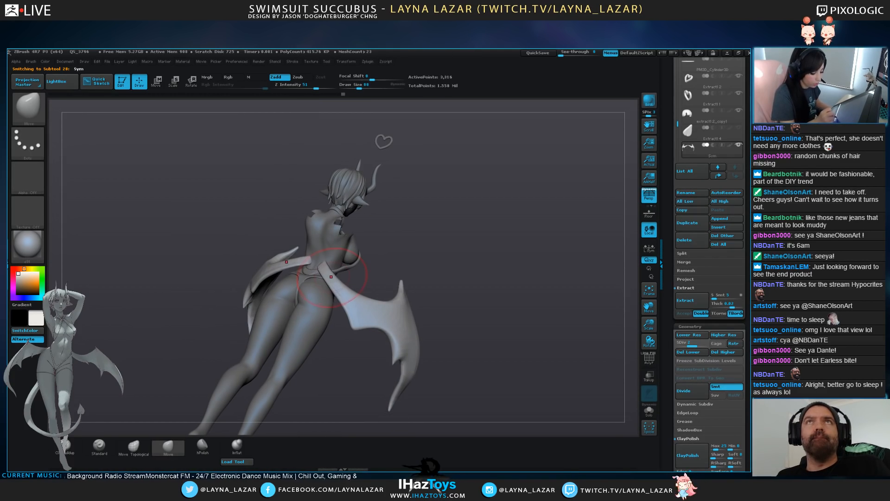
Reshape the wing arms behind the waist with the Move brush, using transparency from the front
drag(384, 142, 328, 132)
mouse_move(274, 297)
mouse_down()
mouse_move(307, 303)
mouse_move(418, 278)
mouse_move(418, 232)
mouse_move(473, 232)
mouse_up()
mouse_move(461, 298)
mouse_down()
mouse_move(404, 297)
mouse_move(459, 297)
mouse_move(417, 269)
mouse_move(416, 331)
mouse_up()
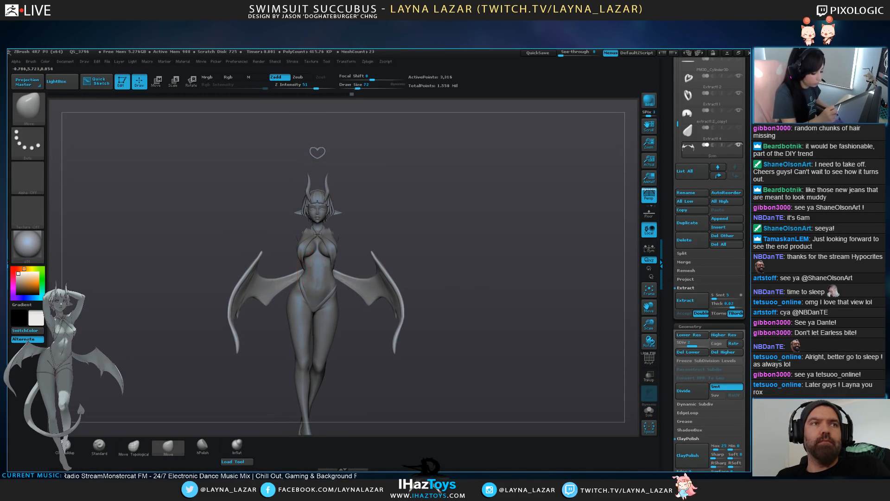
click(649, 376)
mouse_move(469, 302)
alt+mouse_down()
mouse_move(485, 283)
mouse_move(487, 330)
mouse_move(514, 351)
alt+mouse_up()
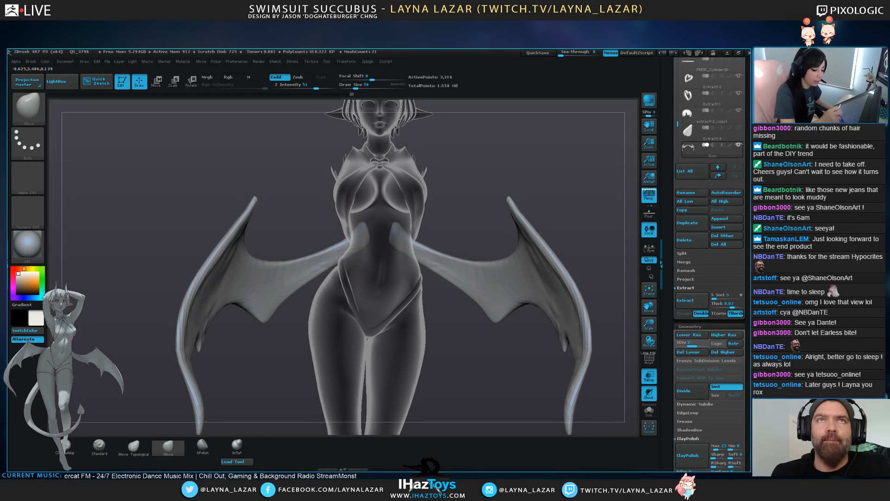
key(])
key(])
key(])
key(])
drag(344, 248, 355, 230)
mouse_move(318, 262)
mouse_down()
mouse_move(319, 255)
mouse_move(324, 279)
mouse_up()
key([)
mouse_move(333, 243)
mouse_down()
mouse_move(351, 237)
mouse_move(335, 246)
mouse_up()
key(])
drag(305, 261, 348, 234)
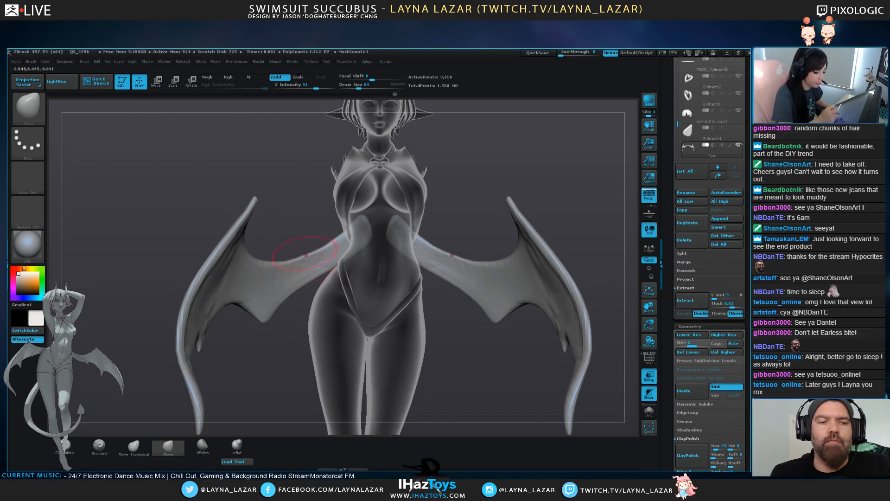
Adjust the lower edge of the wing arms and the innermost membrane points with the Move brush
key([)
drag(307, 283, 280, 295)
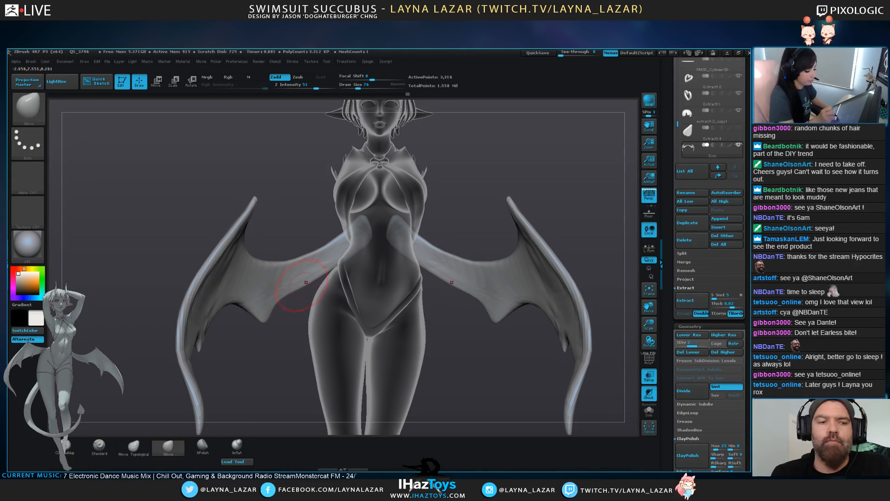
key(])
key(])
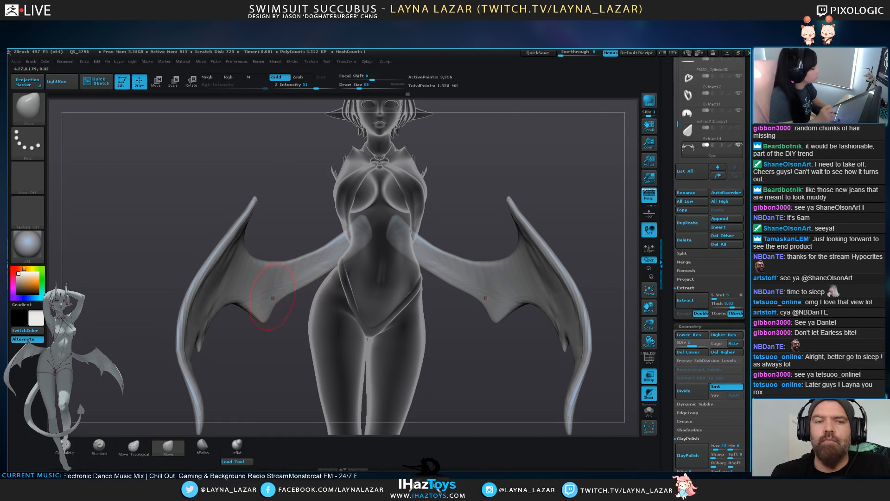
drag(277, 292, 275, 295)
key(])
drag(337, 308, 267, 314)
Adjust the upper part of the wings with a much larger Move brush
key(])
key(])
key(])
key(])
drag(220, 207, 297, 204)
drag(281, 234, 273, 236)
Turn off transparency and rotate the wings slightly outward from the top view with a Transpose line
click(648, 378)
alt+drag(524, 357, 478, 341)
key(w)
drag(341, 246, 160, 339)
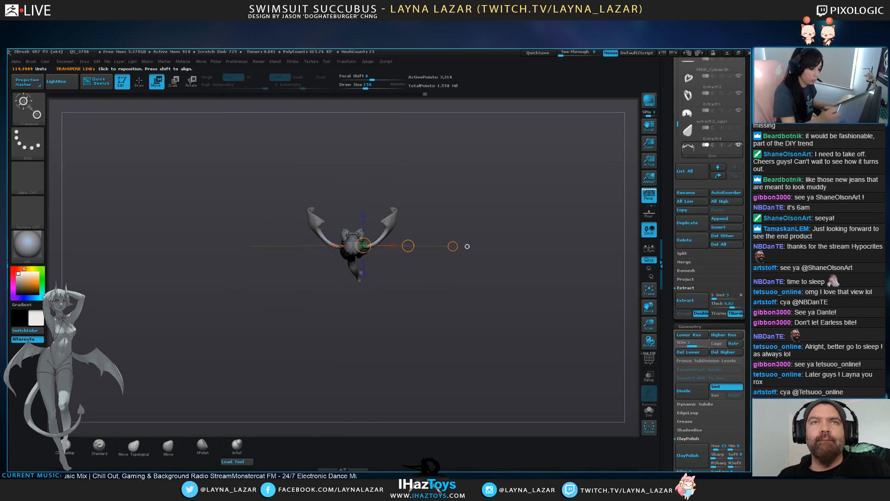
key(r)
drag(453, 246, 452, 254)
alt+drag(457, 288, 460, 325)
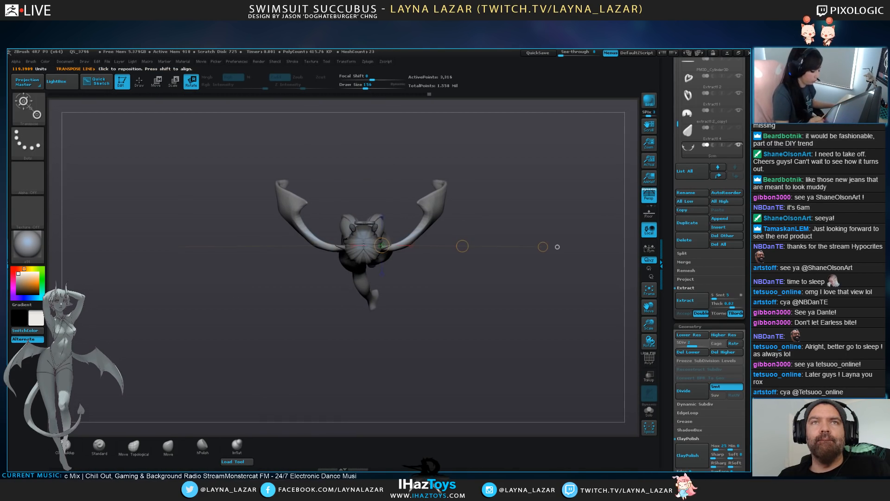
key(q)
alt+drag(469, 260, 443, 315)
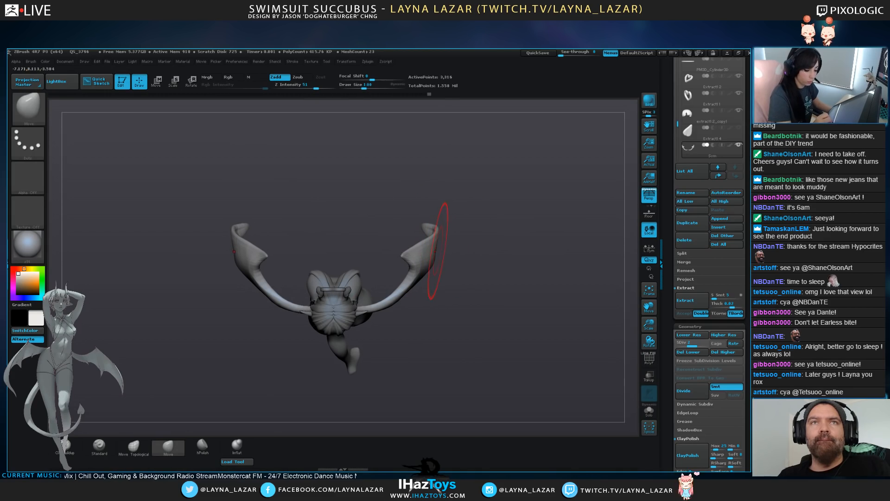
Move the outer wings inward and adjust the arm curve from above, checking the silhouette from the front and side
drag(435, 251, 414, 245)
key(bracketleft)
drag(396, 298, 384, 305)
key(bracketleft)
mouse_move(207, 301)
mouse_down()
mouse_move(262, 289)
mouse_move(251, 279)
mouse_up()
mouse_move(417, 343)
mouse_down()
mouse_move(418, 246)
mouse_move(580, 248)
mouse_up()
mouse_move(324, 278)
alt+mouse_down()
mouse_move(524, 283)
mouse_move(510, 282)
mouse_move(514, 260)
alt+mouse_up()
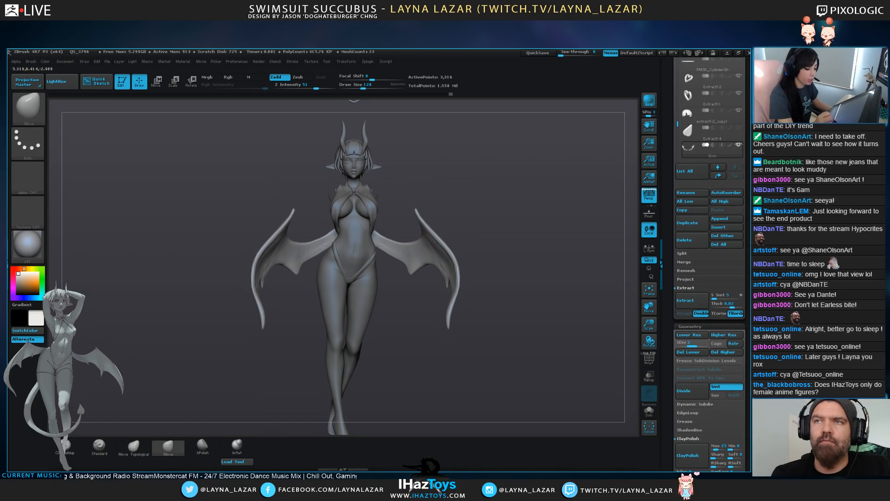
mouse_move(423, 238)
mouse_down()
mouse_move(470, 259)
mouse_move(403, 294)
mouse_up()
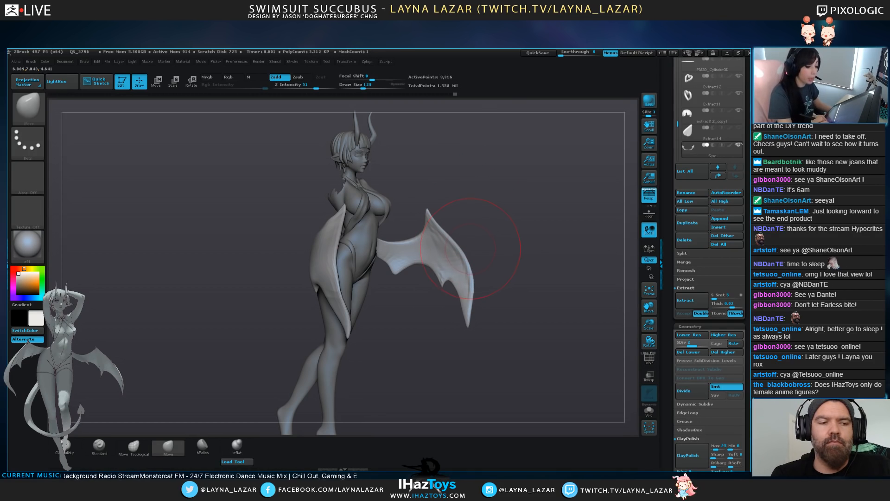
Raise the wings to their highest subdivision level and switch to the Move Topological brush
drag(520, 278, 464, 278)
key(d)
alt+drag(564, 362, 538, 352)
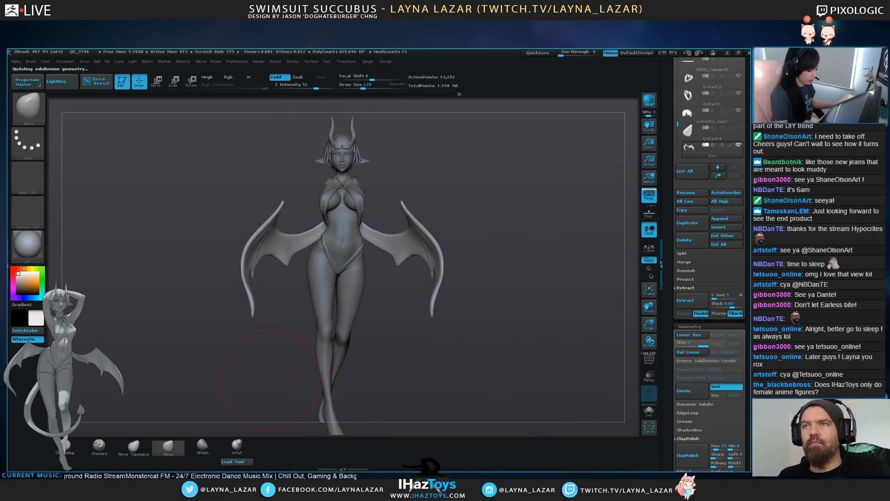
click(100, 447)
mouse_move(510, 302)
alt+mouse_down()
mouse_move(493, 342)
mouse_move(494, 333)
mouse_move(464, 327)
alt+mouse_up()
click(134, 446)
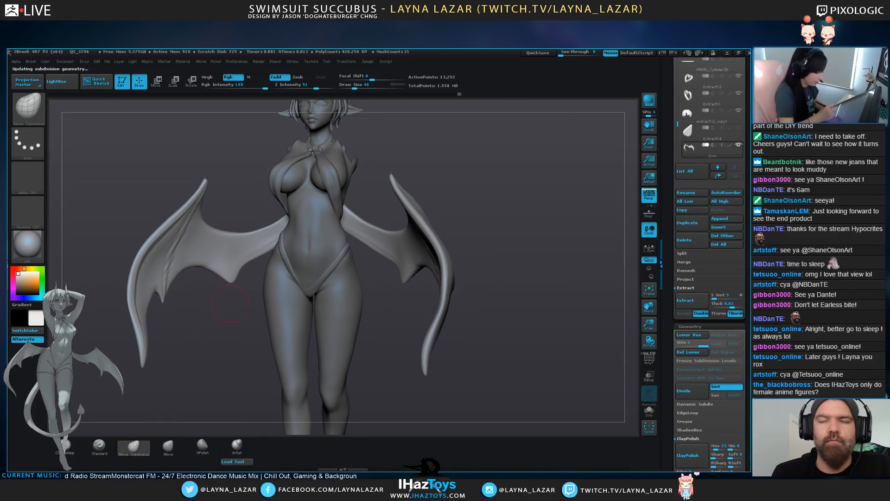
drag(510, 320, 436, 319)
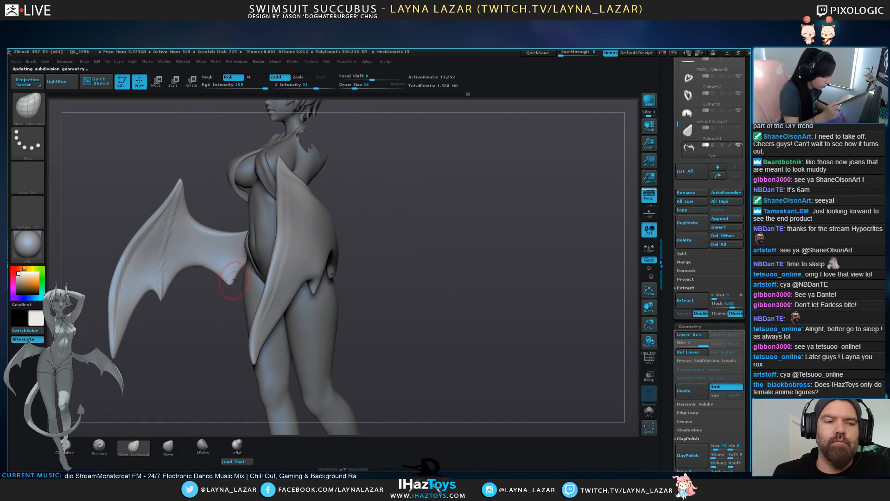
Adjust the wing membrane points and upper tips with a larger Move Topological brush
mouse_move(229, 274)
mouse_down()
mouse_move(136, 313)
mouse_move(115, 295)
mouse_up()
key(bracketright)
key(bracketright)
key(bracketright)
key(bracketright)
key(bracketleft)
drag(168, 194, 259, 192)
drag(190, 162, 260, 176)
Select the body and lower its subdivision level
mouse_move(445, 223)
alt+mouse_down()
mouse_move(510, 340)
mouse_move(509, 327)
alt+mouse_up()
alt+click(323, 296)
alt+drag(445, 315, 431, 260)
alt+drag(441, 227, 446, 311)
click(692, 344)
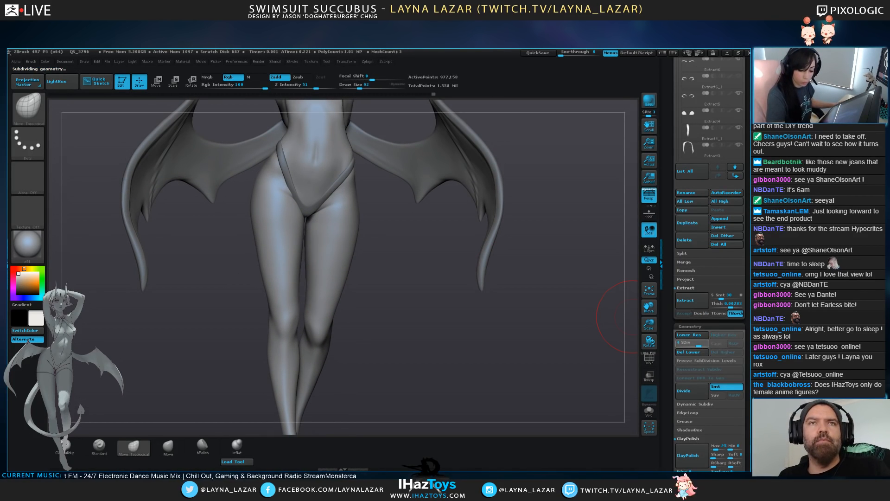
drag(697, 345, 688, 344)
drag(515, 362, 458, 327)
mouse_move(505, 265)
shift+mouse_down()
mouse_move(487, 301)
mouse_move(441, 308)
shift+mouse_up()
Hide the body except for the legs, solo them and frame the view on the feet
ctrl+shift+click(336, 301)
key(f)
ctrl+shift+click(442, 305)
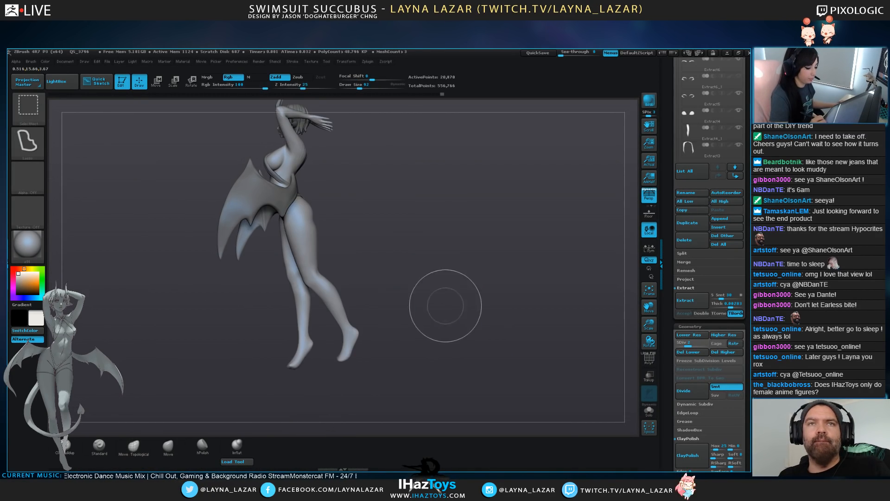
ctrl+shift+click(308, 238)
shift+drag(378, 264, 341, 266)
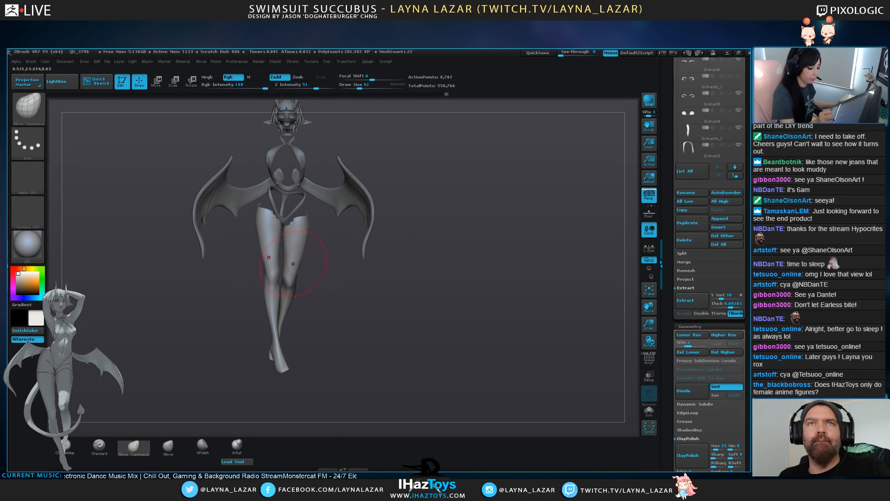
click(650, 411)
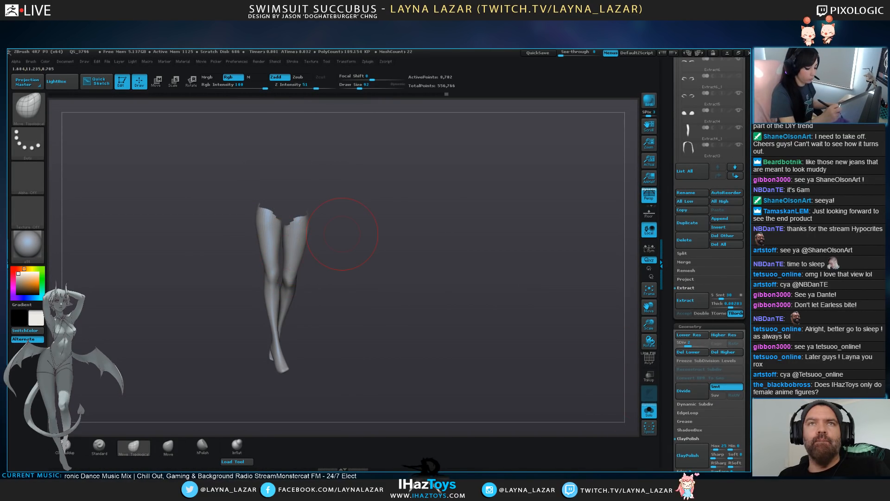
key(f)
drag(356, 358, 445, 271)
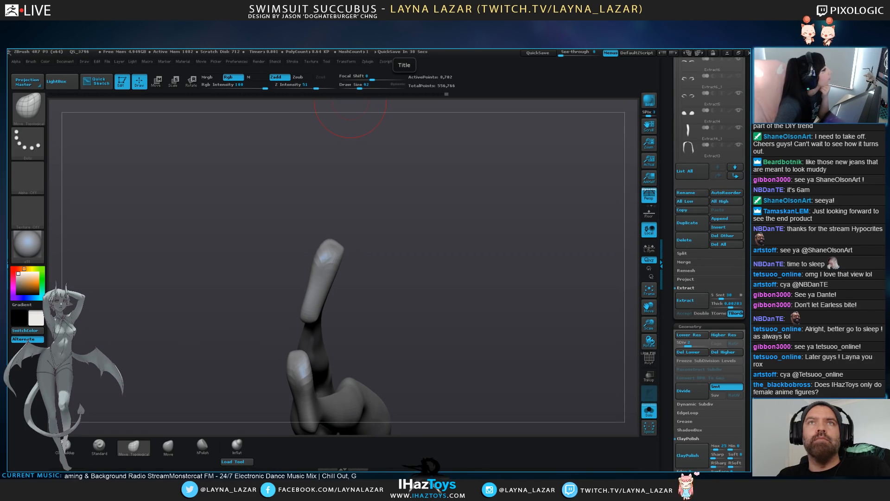
Reshape the arches and pull the toes forward on both feet with a smaller Move Topological brush
mouse_move(417, 153)
mouse_down()
mouse_move(442, 352)
mouse_move(462, 308)
mouse_move(462, 332)
mouse_move(480, 320)
mouse_up()
key(bracketleft)
key(bracketleft)
drag(316, 307, 310, 306)
key(bracketleft)
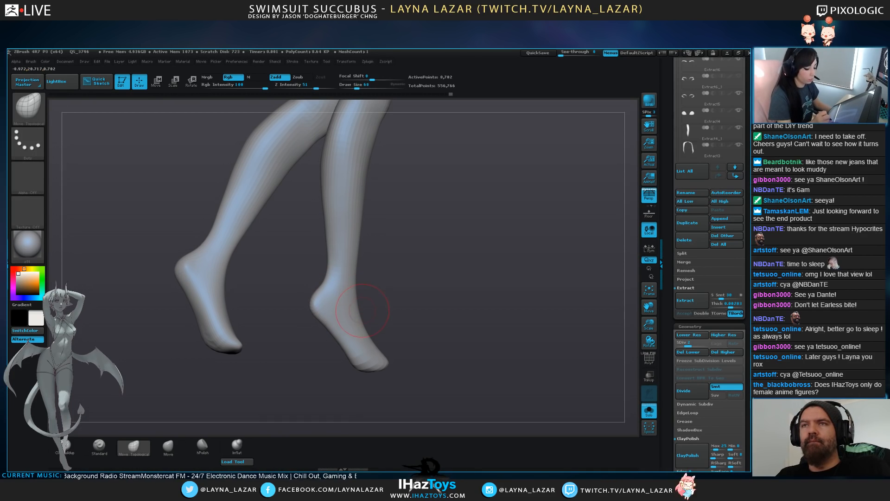
drag(332, 338, 342, 328)
drag(377, 361, 395, 368)
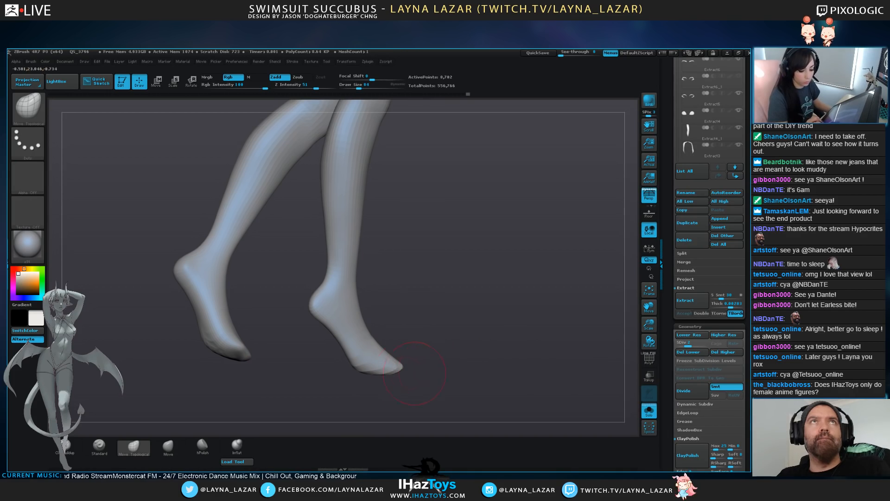
Check the feet from several sides at subdivision level 3 and return to level 2
click(697, 345)
key(bracketleft)
key(bracketleft)
drag(468, 347, 371, 346)
mouse_move(440, 341)
mouse_down()
mouse_move(455, 344)
mouse_move(459, 383)
mouse_move(457, 370)
mouse_move(478, 346)
mouse_up()
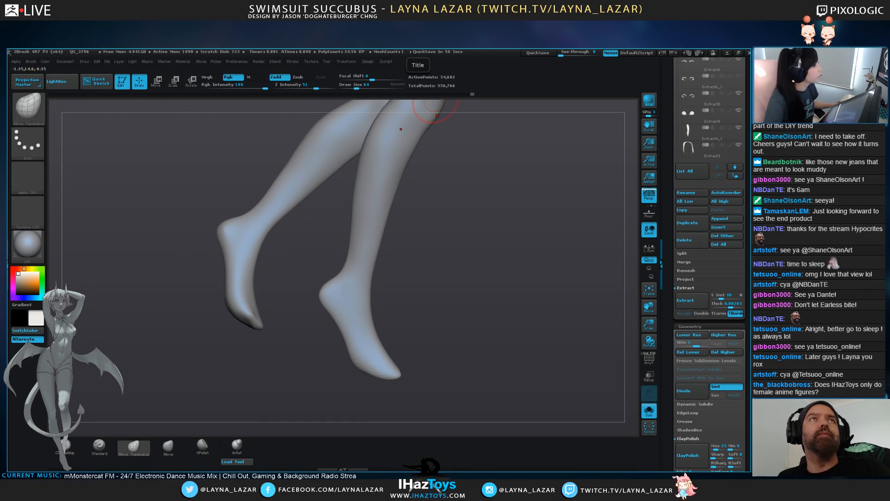
drag(585, 287, 457, 304)
drag(538, 366, 482, 357)
click(688, 344)
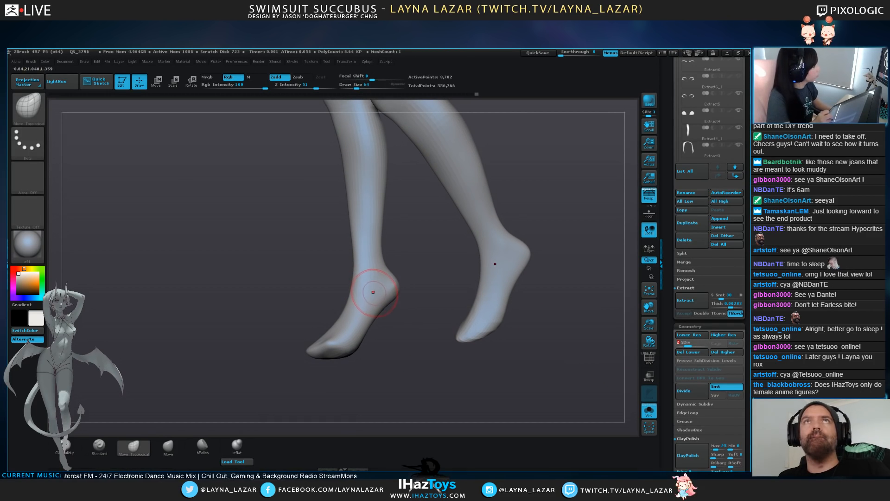
Push the heels and toe tips into shape from the side, adjusting the Move Topological brush size
key(bracketright)
mouse_move(395, 279)
mouse_down()
mouse_move(402, 289)
mouse_move(383, 298)
mouse_up()
key(bracketleft)
key(bracketright)
key(bracketright)
key(bracketleft)
drag(332, 342, 333, 347)
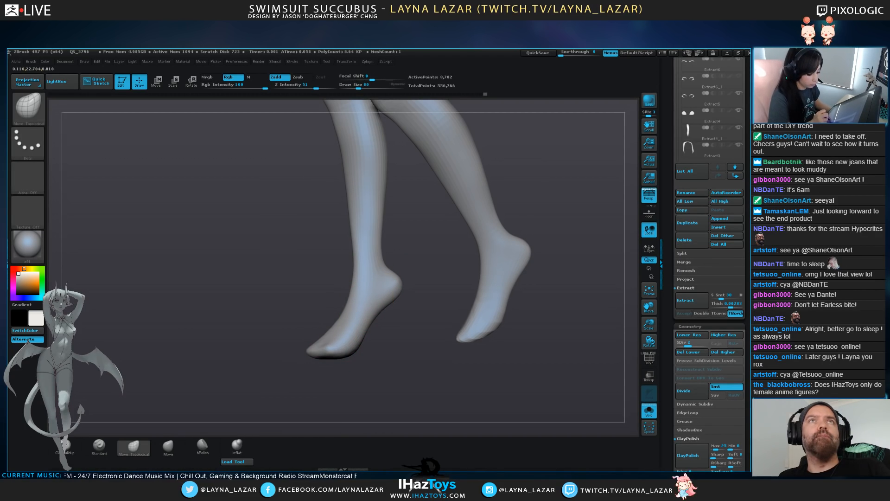
Reshape the toe area from below and smooth it
drag(278, 344, 185, 338)
drag(500, 279, 348, 399)
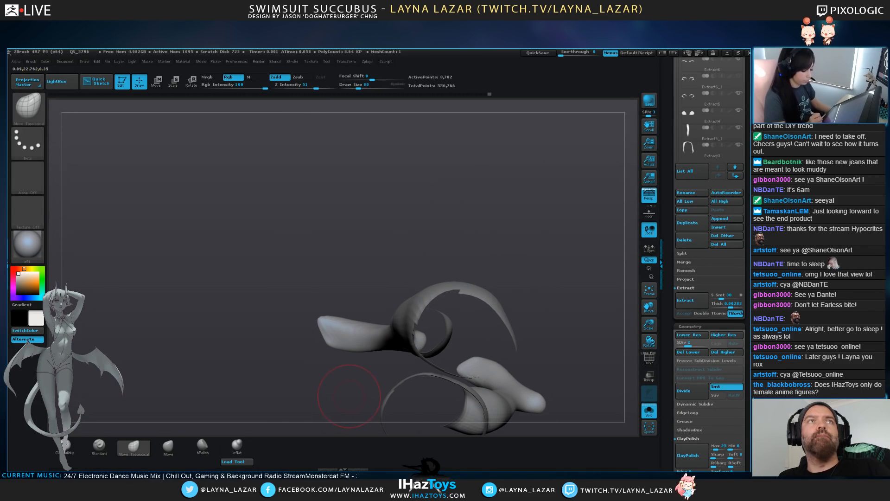
mouse_move(327, 331)
mouse_down()
mouse_move(331, 340)
mouse_move(333, 324)
mouse_up()
drag(278, 371, 274, 260)
shift+drag(343, 328, 347, 331)
shift+drag(278, 287, 288, 371)
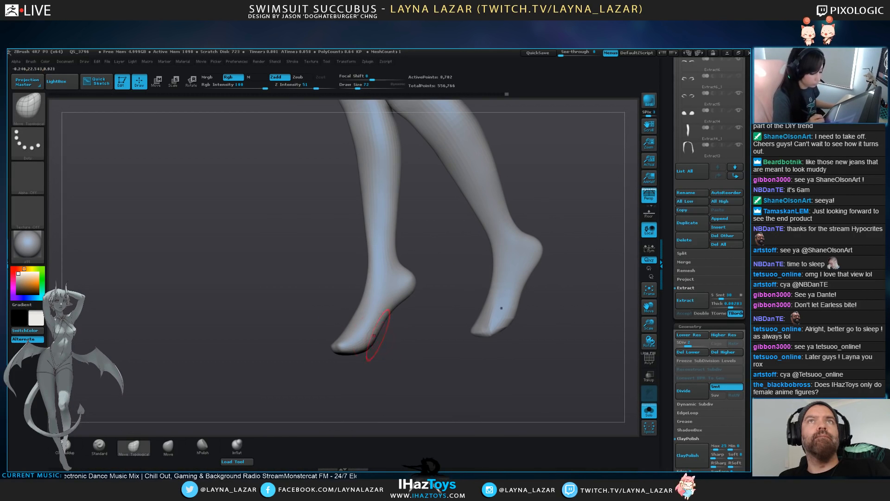
Refine the side profile of the toes, heels and arches with a larger Move Topological brush
key(bracketright)
key(bracketright)
key(bracketright)
mouse_move(343, 328)
mouse_down()
mouse_move(340, 354)
mouse_move(357, 355)
mouse_up()
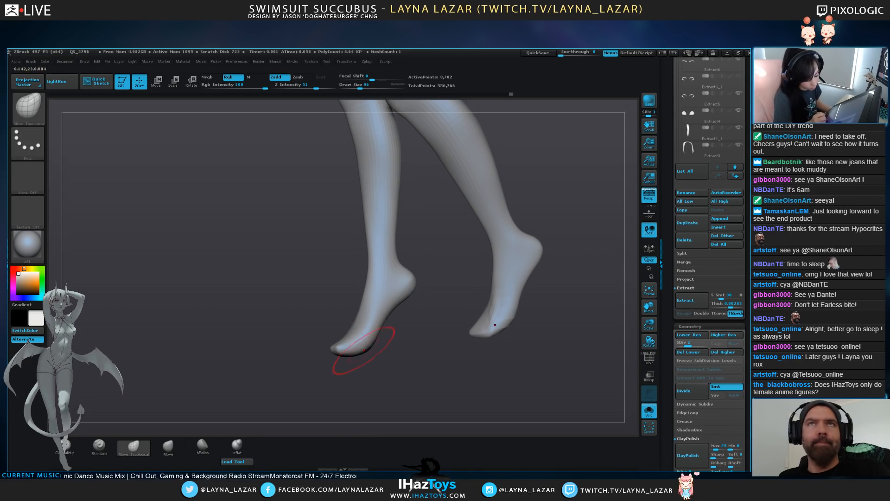
drag(408, 285, 407, 282)
key(bracketright)
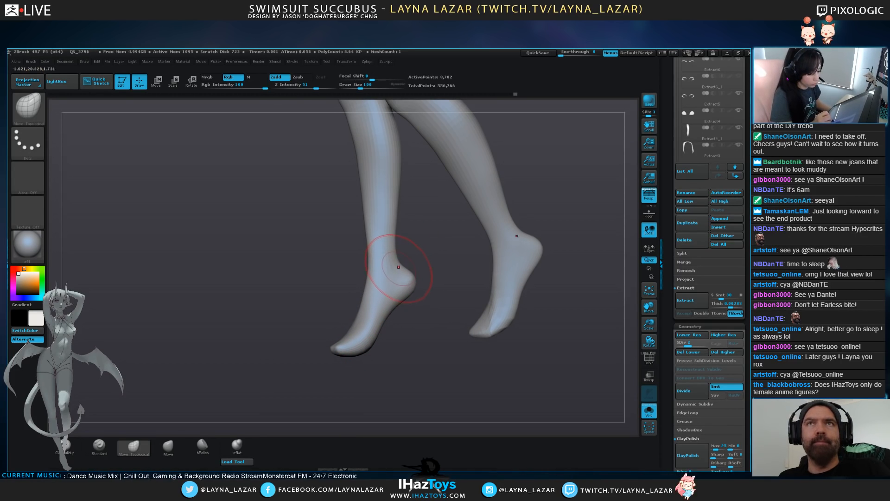
drag(412, 282, 410, 278)
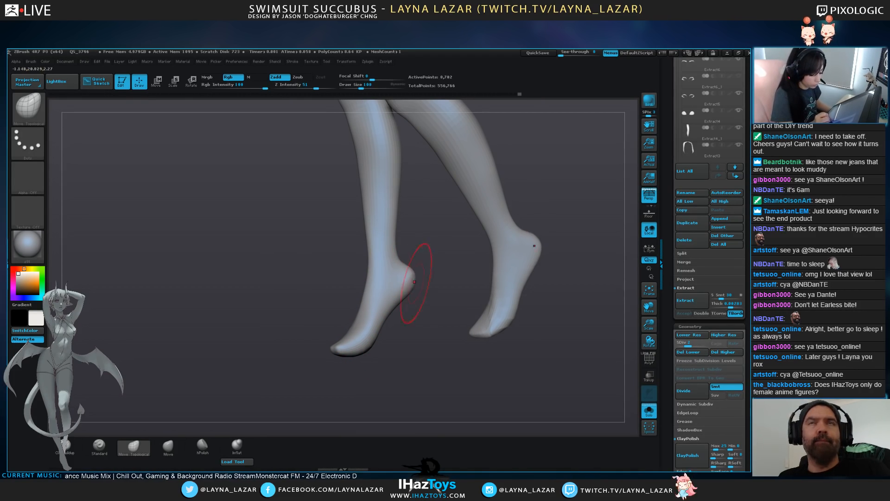
key(bracketleft)
drag(381, 324, 383, 327)
Adjust the width of the forefoot and the heel shape as seen from the front
mouse_move(440, 358)
mouse_down()
mouse_move(575, 355)
mouse_move(574, 371)
mouse_up()
drag(357, 366, 385, 361)
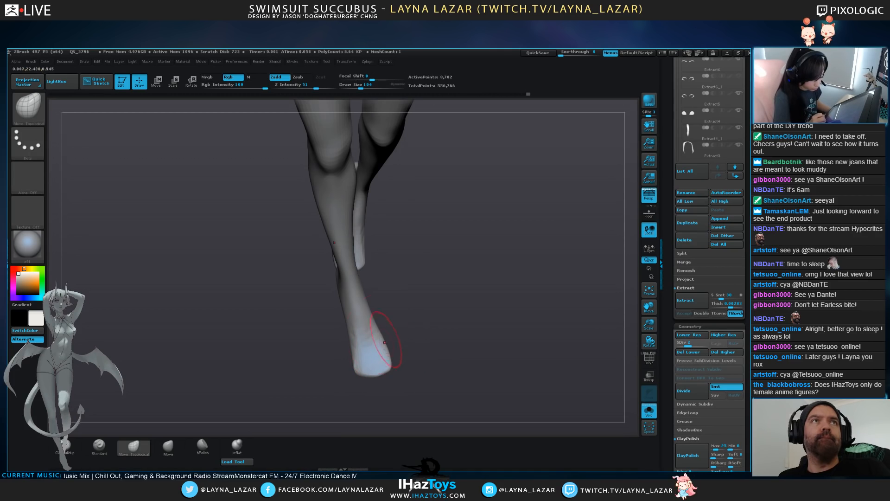
drag(407, 332, 410, 335)
key(bracketleft)
drag(359, 372, 361, 369)
drag(429, 368, 462, 369)
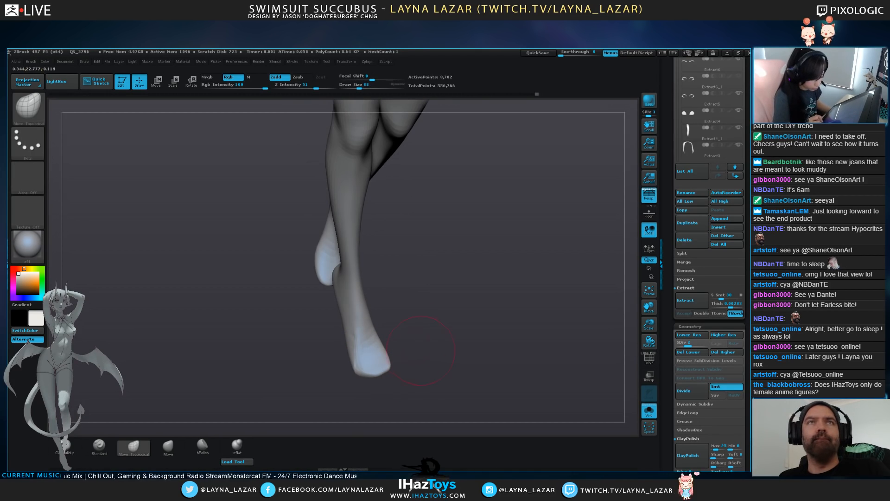
key(bracketleft)
drag(336, 289, 341, 290)
drag(436, 278, 361, 274)
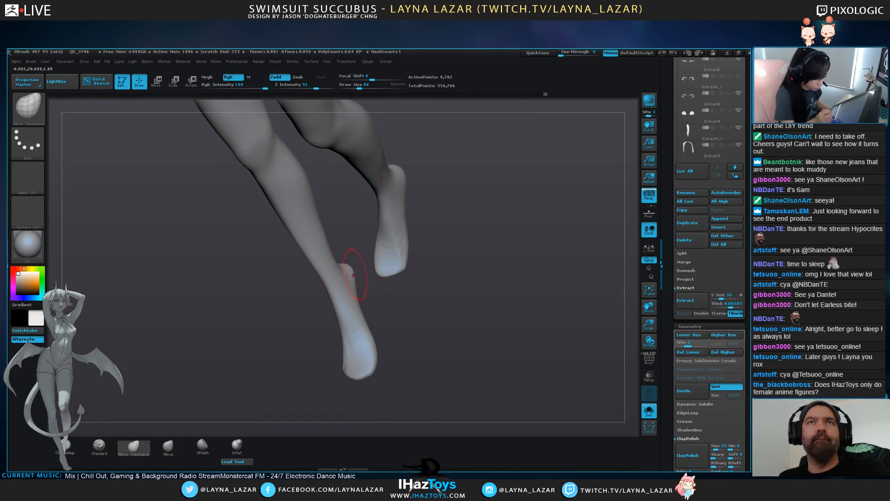
Refine the outline of the toes and balls of the feet, and smooth the soles
drag(427, 302, 371, 303)
drag(349, 353, 344, 354)
drag(417, 324, 452, 310)
key(bracketright)
mouse_move(383, 358)
mouse_down()
mouse_move(431, 320)
mouse_move(424, 315)
mouse_up()
drag(376, 363, 373, 359)
drag(320, 327, 414, 330)
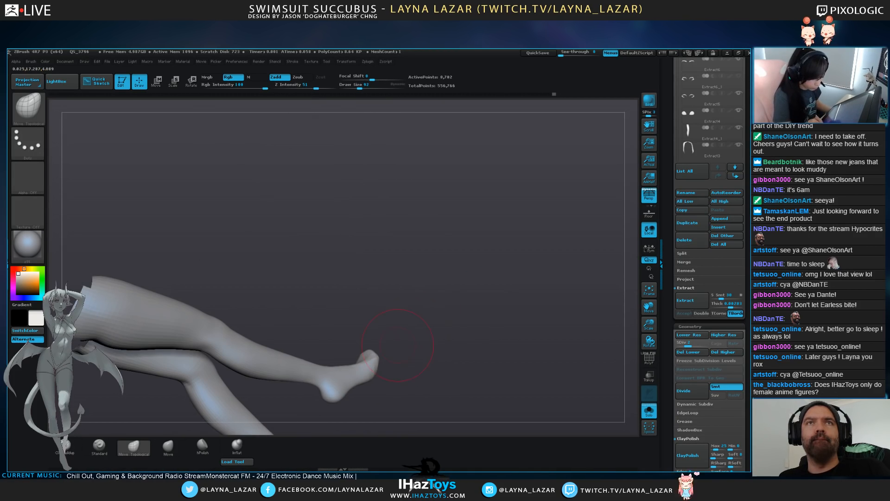
drag(408, 367, 494, 331)
shift+drag(355, 284, 344, 304)
alt+drag(408, 320, 409, 350)
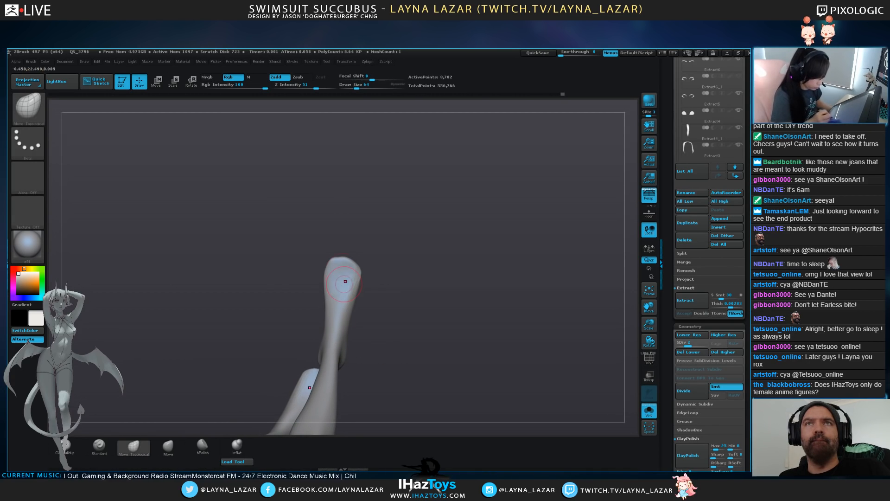
Shift the soles and toe ends into line with a much larger Move Topological brush
key(bracketright)
key(bracketright)
key(bracketright)
key(bracketright)
key(bracketright)
key(bracketright)
key(bracketright)
key(bracketright)
key(bracketright)
key(bracketright)
drag(328, 302, 324, 300)
drag(344, 264, 340, 275)
mouse_move(408, 315)
mouse_down()
mouse_move(440, 309)
mouse_move(425, 272)
mouse_move(483, 231)
mouse_move(429, 253)
mouse_move(468, 243)
mouse_move(379, 359)
mouse_up()
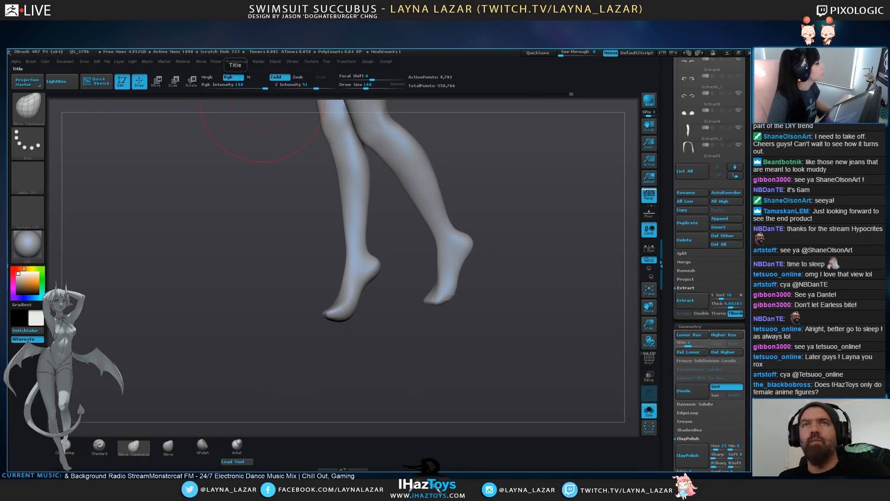
Adjust the lower shins from the front with a reduced Move Topological brush
mouse_move(288, 325)
mouse_down()
mouse_move(470, 316)
mouse_move(487, 292)
mouse_move(489, 323)
mouse_move(463, 351)
mouse_up()
mouse_move(457, 320)
alt+mouse_down()
mouse_move(445, 248)
mouse_move(448, 264)
alt+mouse_up()
key(bracketleft)
key(bracketleft)
drag(327, 274, 329, 275)
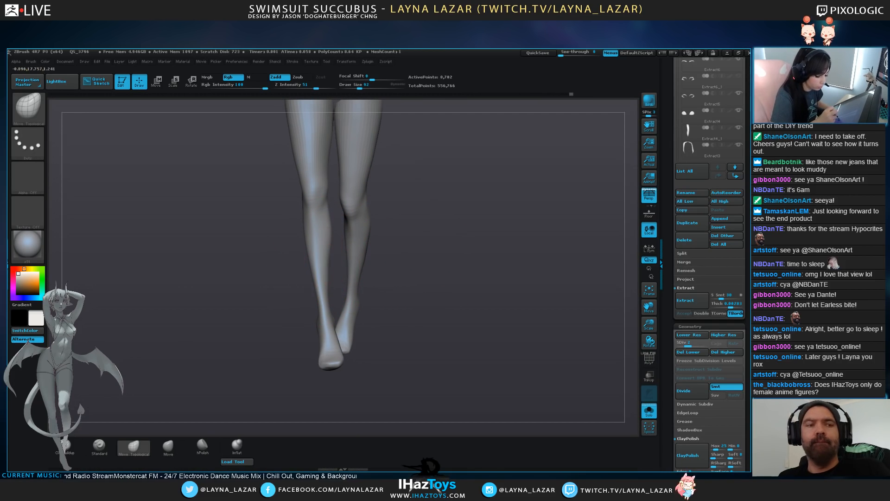
drag(288, 312, 323, 311)
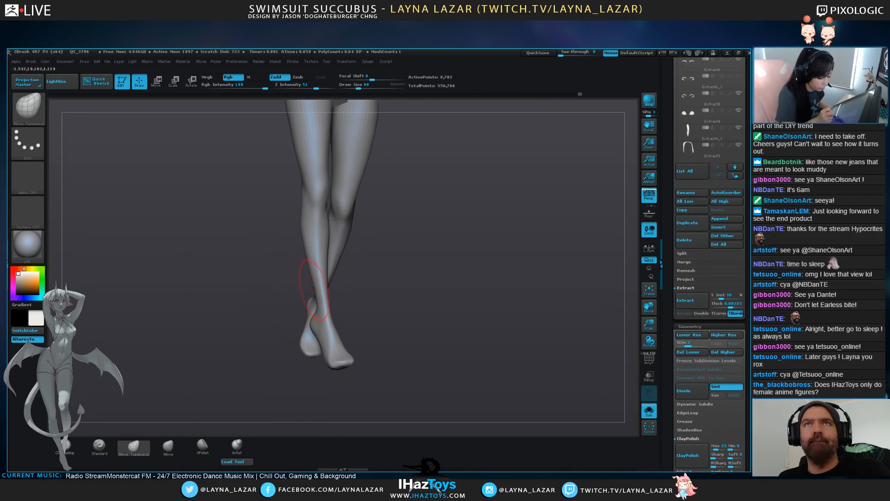
Refine the outer contour of the lower legs, adapting the brush size for the calves and ankles
key(bracketright)
key(bracketright)
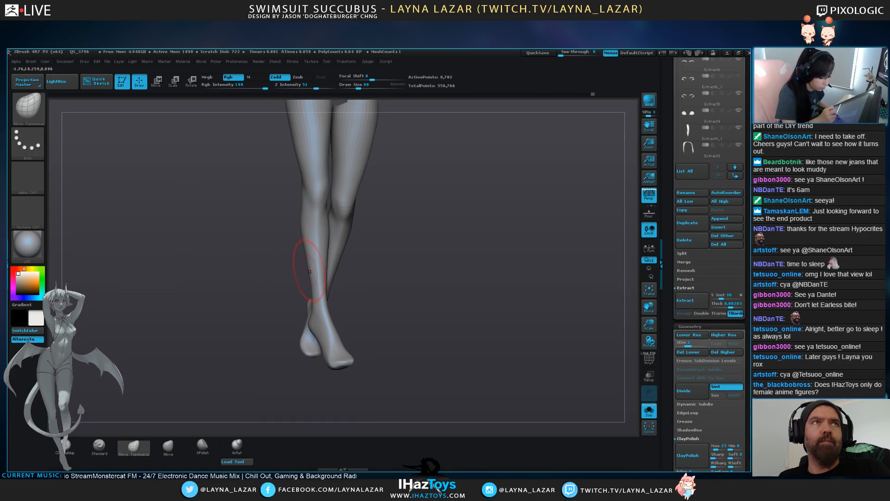
drag(297, 242, 299, 251)
key(bracketleft)
key(bracketleft)
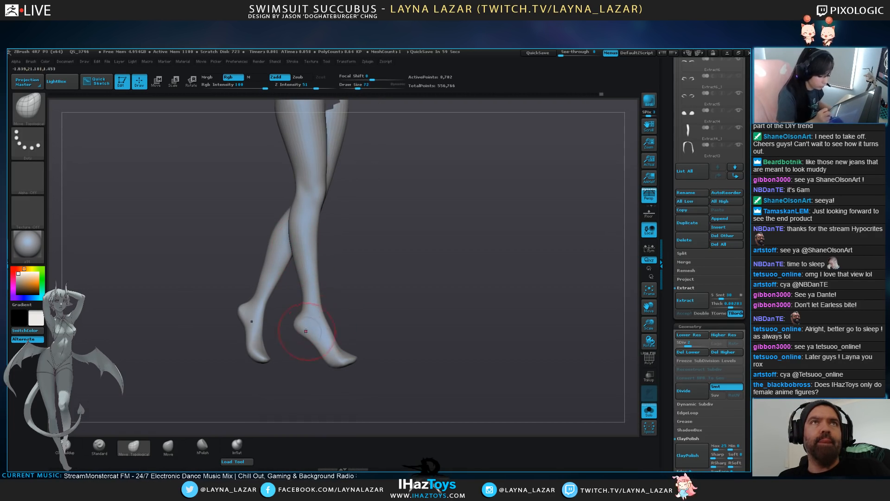
mouse_move(454, 325)
mouse_down()
mouse_move(373, 335)
mouse_move(380, 340)
mouse_up()
key(bracketright)
key(bracketright)
key(bracketright)
key(bracketright)
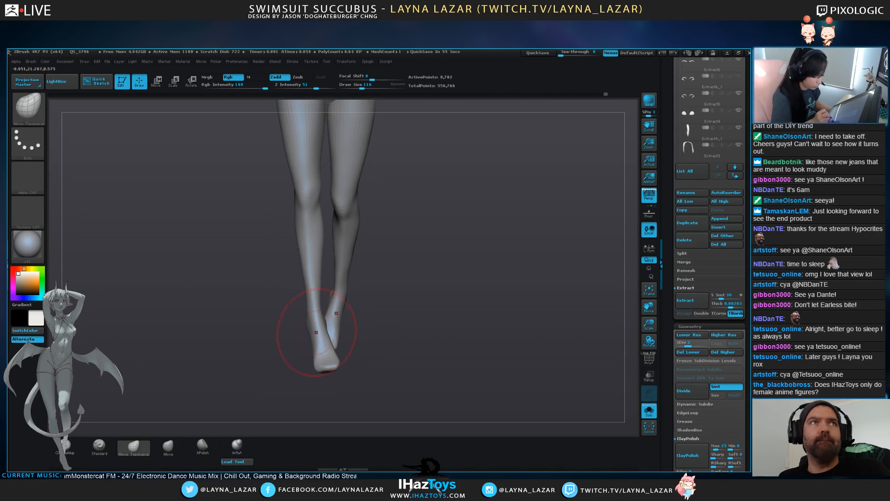
Build up the shins and ankle bones with a small ClayBuildup brush
click(65, 446)
drag(417, 260, 338, 245)
key(bracketleft)
key(bracketleft)
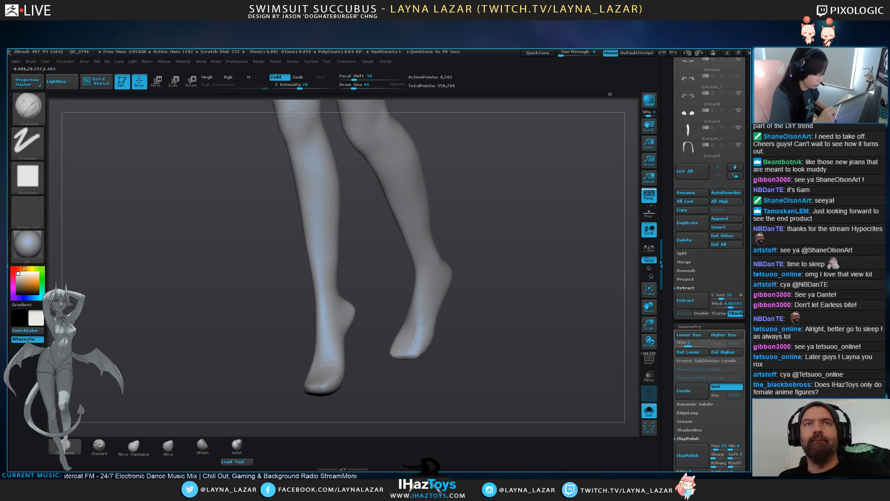
drag(381, 268, 342, 271)
drag(320, 154, 335, 285)
mouse_move(399, 278)
mouse_down()
mouse_move(329, 297)
mouse_move(329, 312)
mouse_up()
key(bracketright)
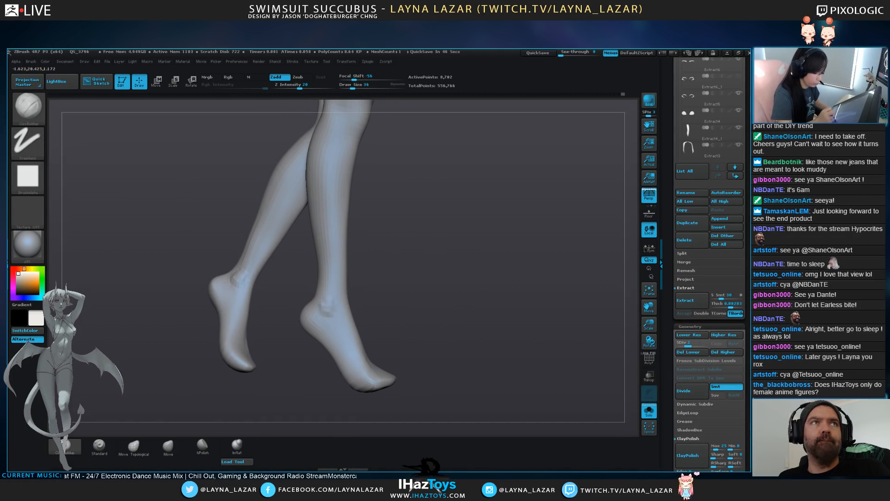
Add ClayBuildup strokes along the lower legs and the tendons on top of the feet toward the toes
drag(316, 143, 328, 301)
mouse_move(401, 311)
mouse_down()
mouse_move(338, 322)
mouse_move(394, 367)
mouse_up()
drag(349, 318, 354, 372)
drag(359, 333, 362, 375)
mouse_move(354, 313)
mouse_down()
mouse_move(357, 378)
mouse_move(368, 392)
mouse_up()
mouse_move(404, 345)
mouse_down()
mouse_move(404, 395)
mouse_move(388, 369)
mouse_up()
Switch to the Move Topological brush and reshape the big toe and inner edge of the foot
key(b)
key(m)
key(t)
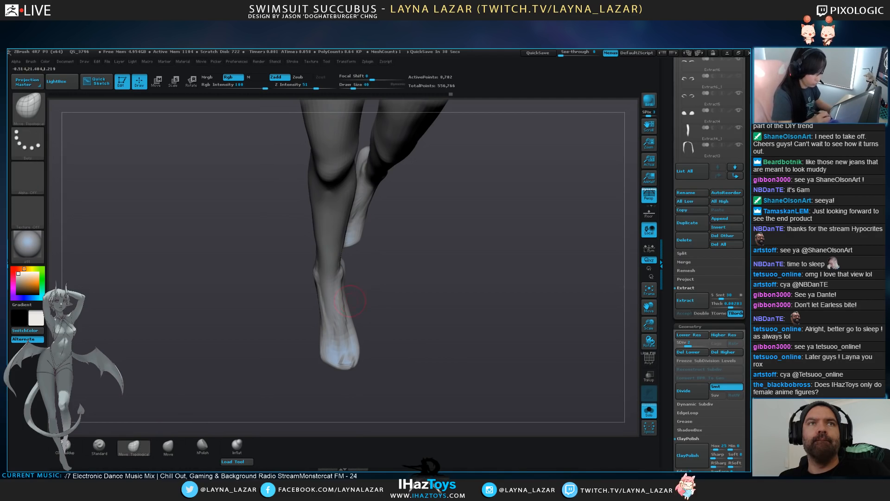
drag(350, 316, 351, 327)
key(bracketright)
mouse_move(322, 355)
mouse_down()
mouse_move(351, 343)
mouse_move(349, 358)
mouse_up()
drag(417, 343, 390, 341)
drag(320, 329, 323, 327)
mouse_move(408, 353)
mouse_down()
mouse_move(403, 297)
mouse_move(433, 285)
mouse_up()
Fine-tune the toe tips, instep and ankles with small Move Topological strokes from several angles
key(bracketleft)
drag(334, 340, 332, 346)
drag(390, 334, 469, 324)
drag(321, 303, 319, 300)
mouse_move(394, 320)
mouse_down()
mouse_move(420, 320)
mouse_move(394, 318)
mouse_up()
key(bracketleft)
mouse_move(440, 301)
mouse_down()
mouse_move(353, 296)
mouse_move(441, 305)
mouse_up()
drag(385, 306, 441, 303)
key(bracketright)
key(bracketright)
key(bracketright)
mouse_move(378, 253)
alt+mouse_down()
mouse_move(387, 283)
mouse_move(392, 260)
alt+mouse_up()
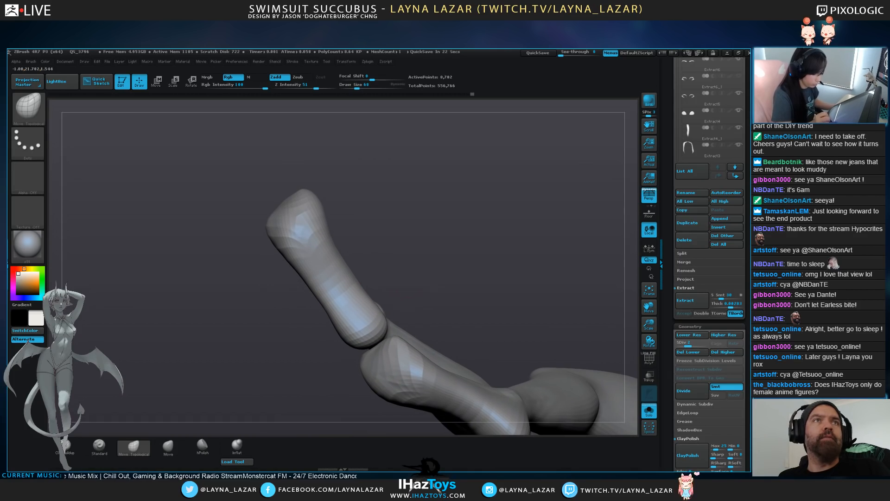
Refine the heels and sole contours from below with a smaller Move Topological brush
drag(372, 315, 376, 317)
key(bracketleft)
key(bracketleft)
key(bracketleft)
key(bracketleft)
drag(323, 250, 284, 263)
drag(367, 298, 371, 296)
drag(283, 325, 364, 319)
drag(333, 348, 338, 350)
mouse_move(300, 334)
mouse_down()
mouse_move(404, 303)
mouse_move(383, 288)
mouse_up()
Shape the instep and outer side of the foot with a larger Move Topological brush
key(bracketright)
key(bracketright)
drag(320, 271, 327, 269)
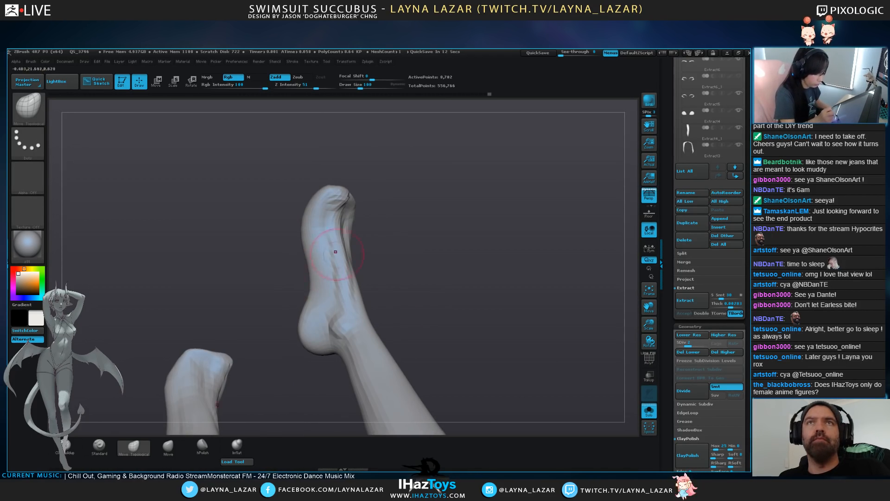
drag(399, 297, 438, 292)
drag(321, 231, 314, 230)
drag(408, 269, 417, 320)
key(bracketright)
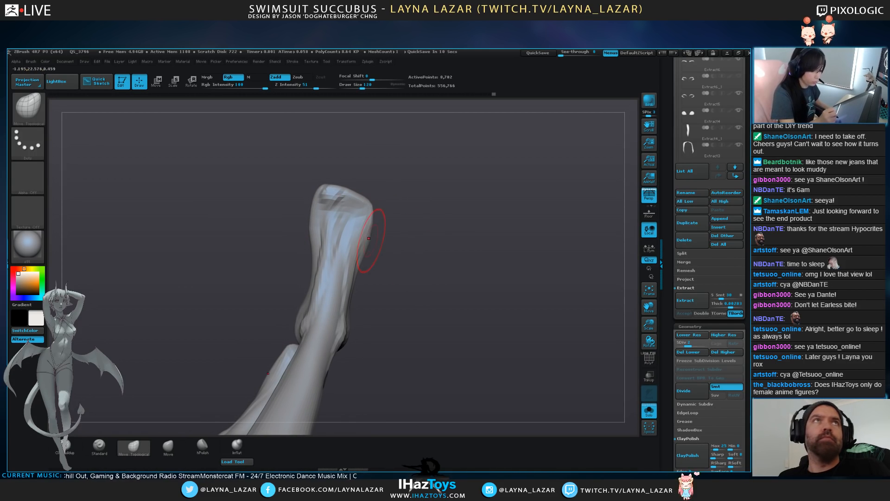
Narrow the outer toe edge and tighten the heel and ankle contours
drag(376, 207, 370, 210)
mouse_move(418, 288)
mouse_down()
mouse_move(445, 246)
mouse_move(483, 271)
mouse_up()
drag(380, 241, 374, 239)
drag(445, 278, 441, 274)
key(bracketleft)
drag(367, 349, 362, 345)
drag(309, 313, 304, 310)
Adjust the inner and outer calf contours from the front, varying the Move Topological brush size
alt+drag(446, 278, 436, 250)
mouse_move(375, 329)
alt+mouse_down()
mouse_move(448, 285)
mouse_move(449, 333)
mouse_move(561, 278)
alt+mouse_up()
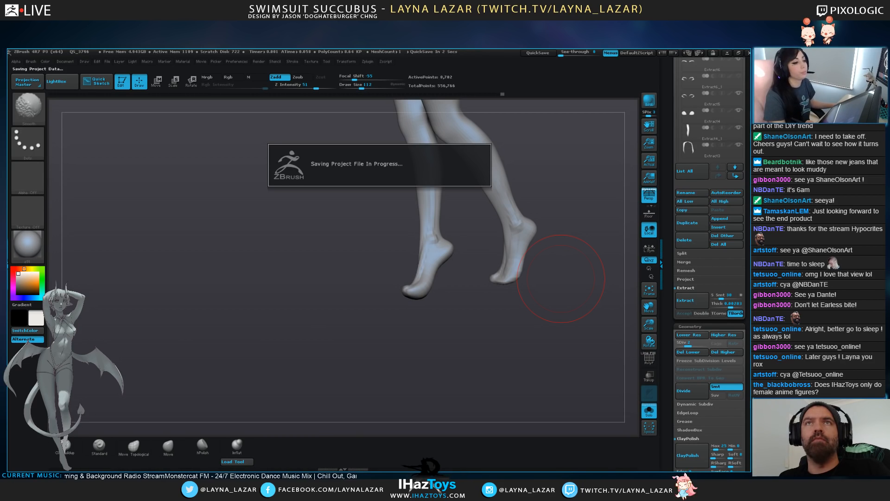
drag(561, 278, 499, 361)
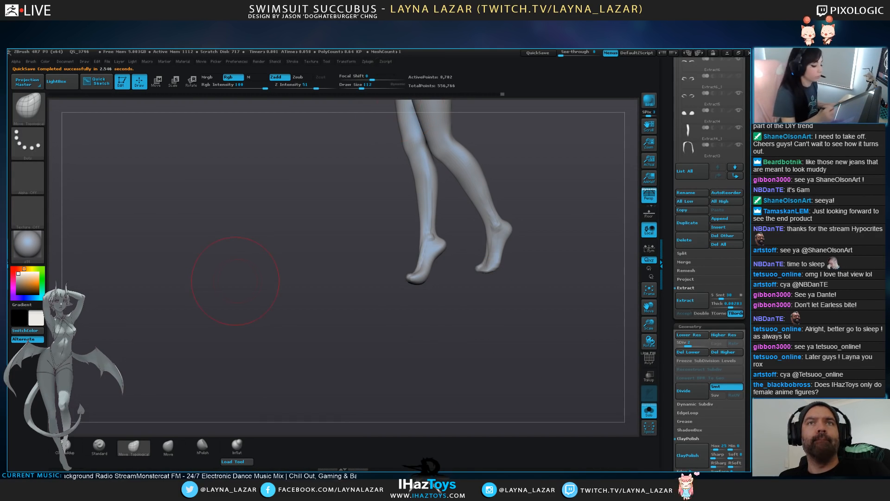
mouse_move(367, 304)
mouse_down()
mouse_move(474, 308)
mouse_move(473, 316)
mouse_move(456, 304)
mouse_move(458, 283)
mouse_up()
key(bracketright)
key(bracketright)
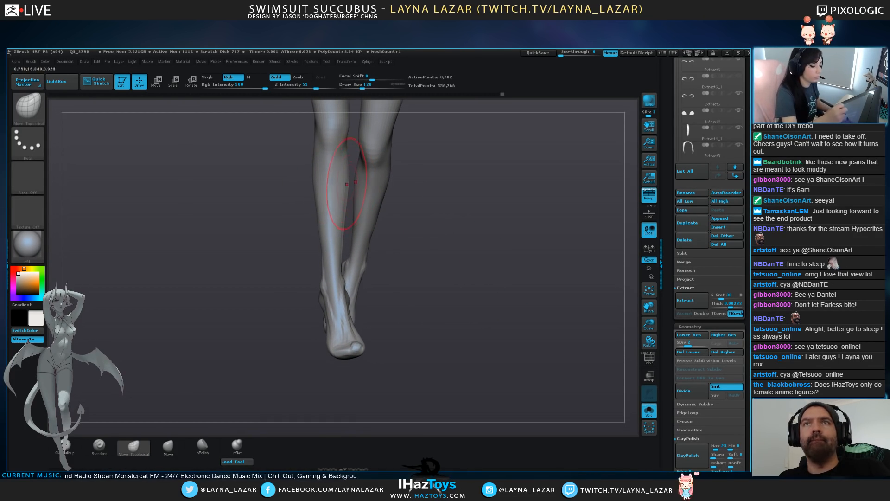
key(bracketright)
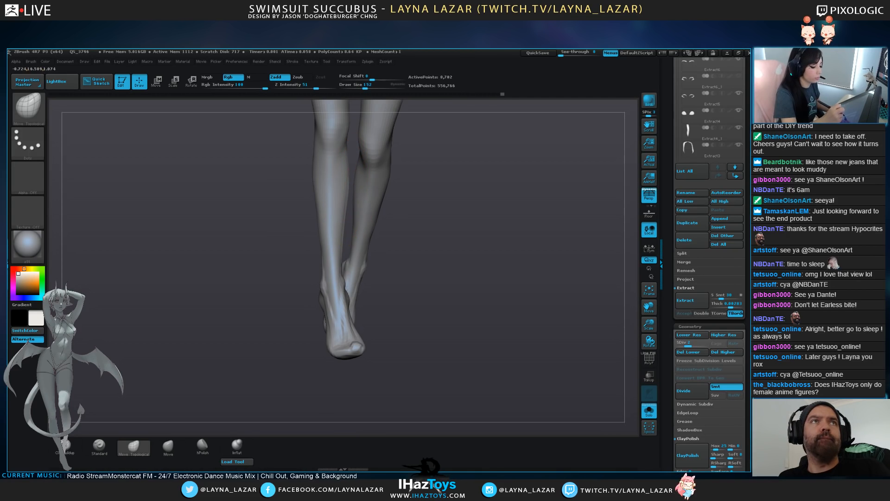
key(bracketleft)
key(bracketleft)
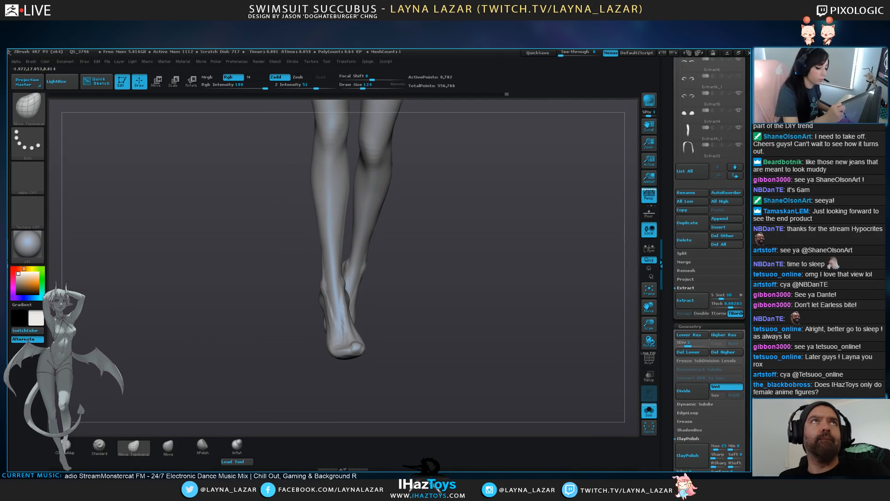
key(bracketleft)
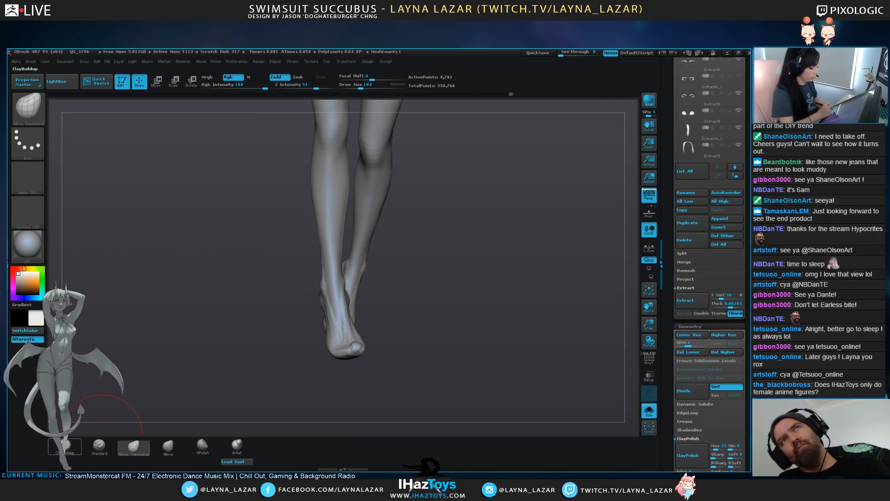
Build up the ankle area on both legs with a smaller ClayBuildup brush
click(65, 446)
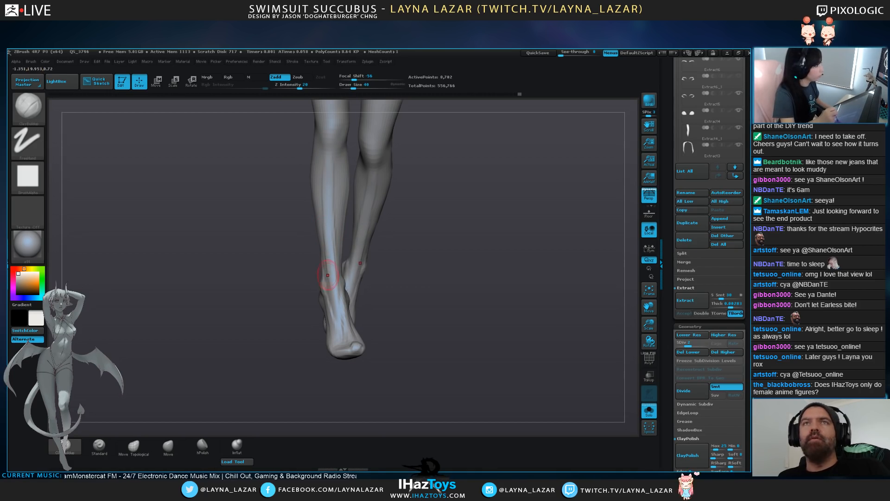
drag(392, 279, 433, 274)
key(bracketleft)
drag(372, 280, 313, 284)
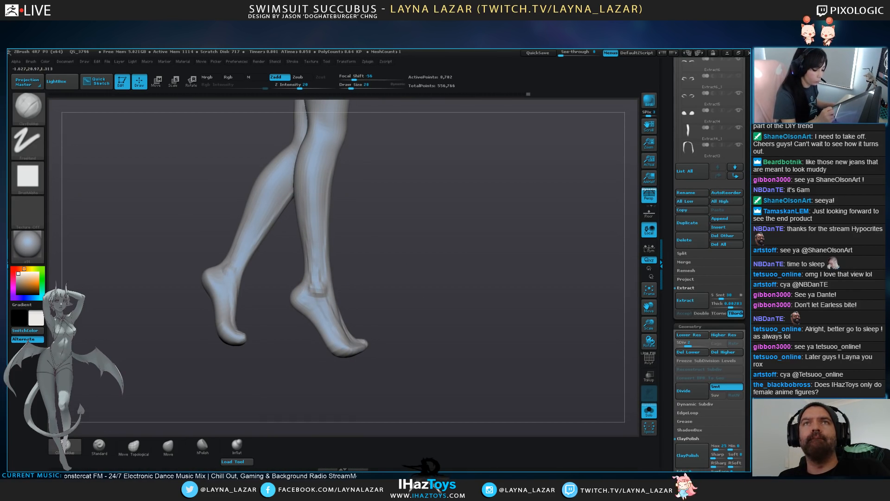
Adjust the heel with Move Topological, and enlarge the brush to reshape the upper calf contours from the side
click(134, 446)
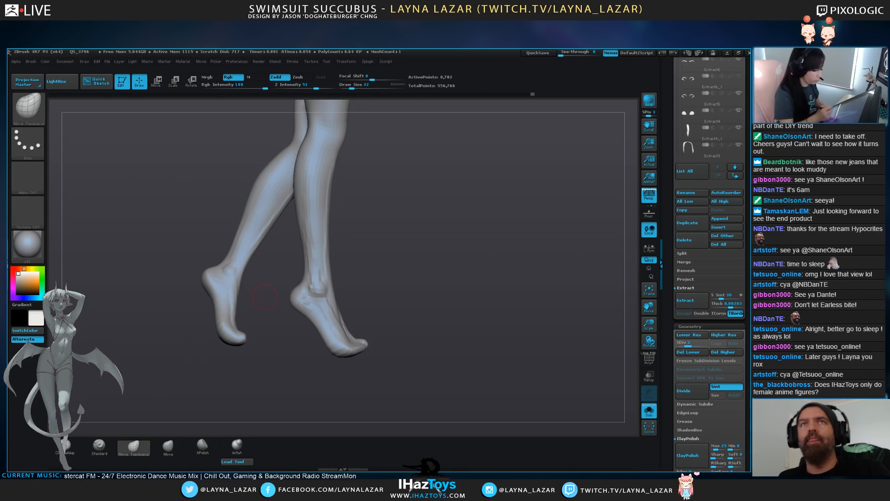
drag(299, 286, 311, 309)
key(bracketright)
key(bracketright)
key(bracketright)
key(bracketright)
key(bracketright)
key(bracketright)
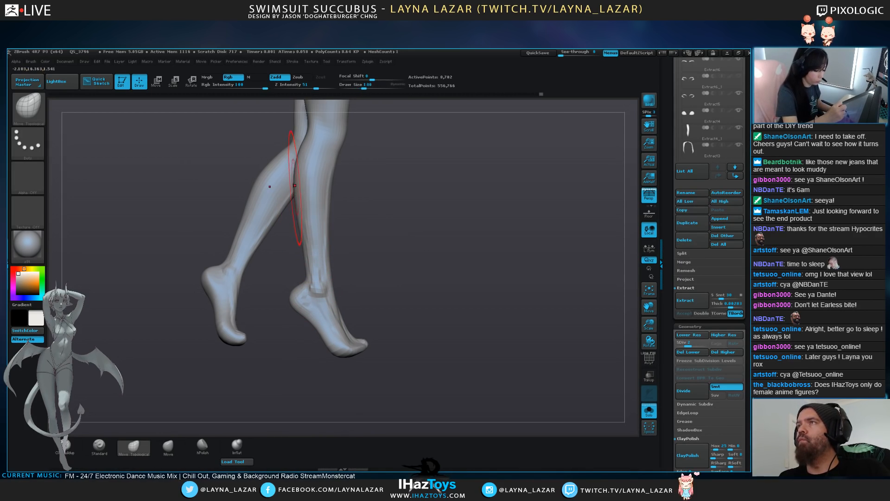
drag(324, 170, 321, 171)
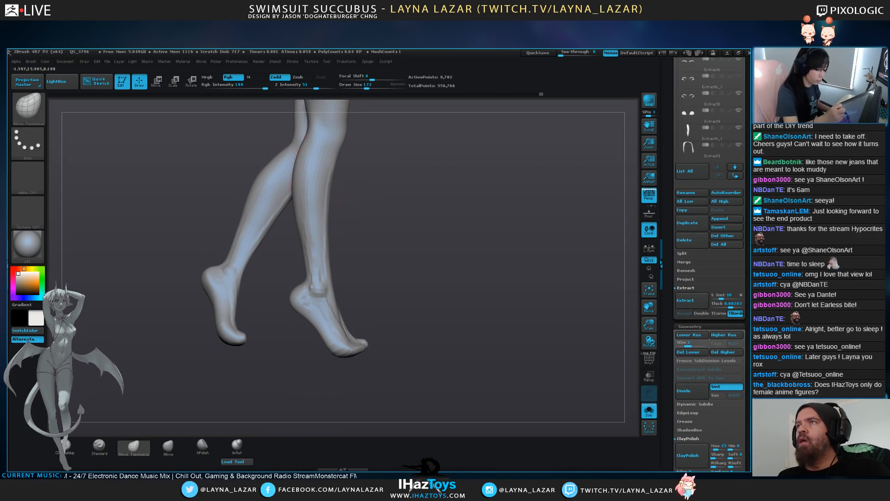
Shift the ankle contours and reshape the ball of the foot with progressively smaller Move Topological brushes
key(bracketleft)
key(bracketleft)
drag(332, 277, 334, 277)
drag(352, 357, 343, 361)
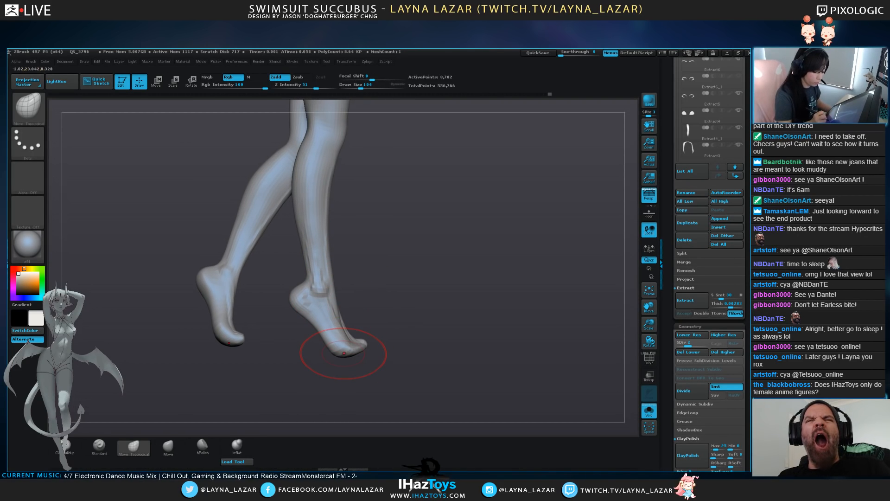
key(bracketleft)
key(bracketleft)
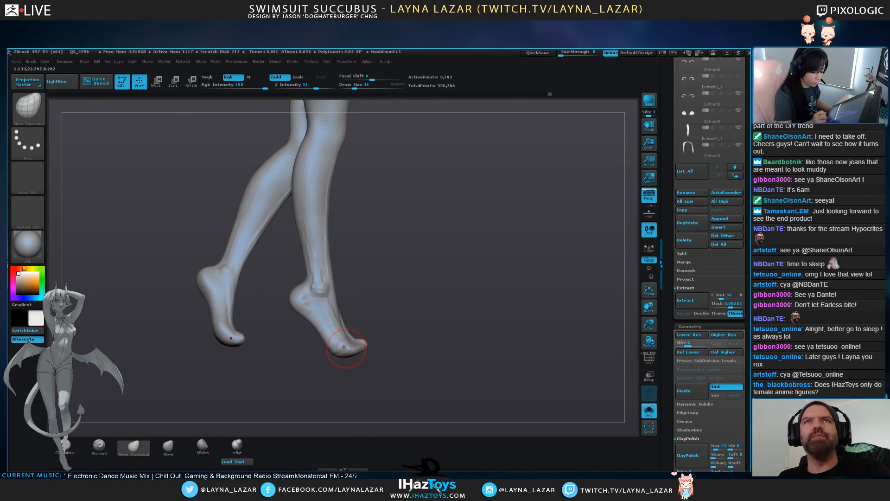
drag(394, 367, 352, 371)
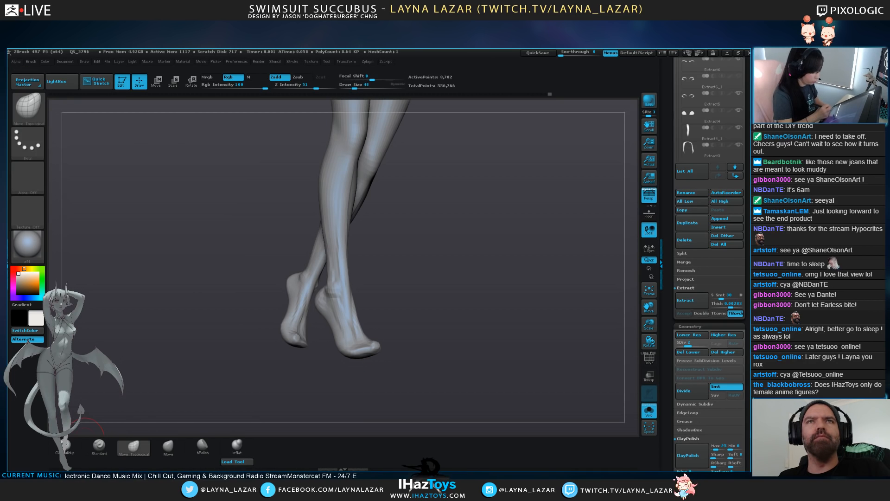
Add volume beneath the toes with ClayBuildup and refine the toe area with Move Topological
click(70, 445)
drag(398, 334, 394, 361)
mouse_move(362, 328)
mouse_down()
mouse_move(356, 343)
mouse_move(365, 349)
mouse_move(403, 270)
mouse_up()
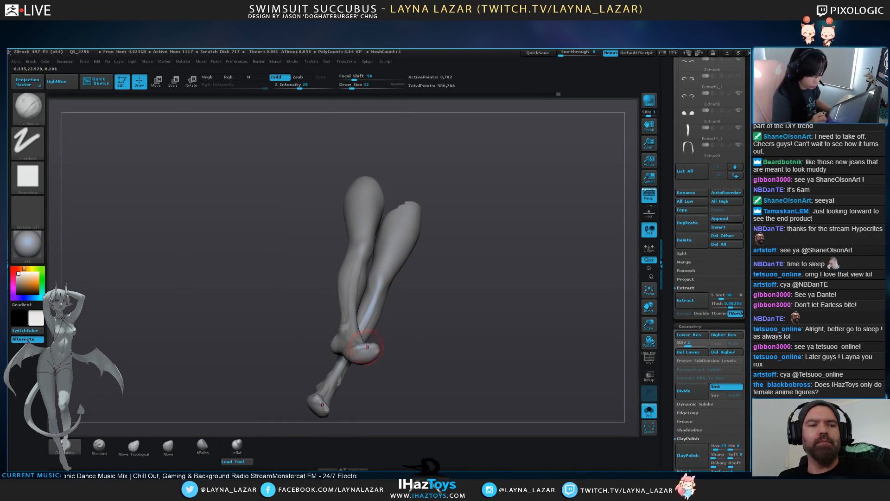
mouse_move(416, 333)
mouse_down()
mouse_move(364, 354)
mouse_move(356, 381)
mouse_up()
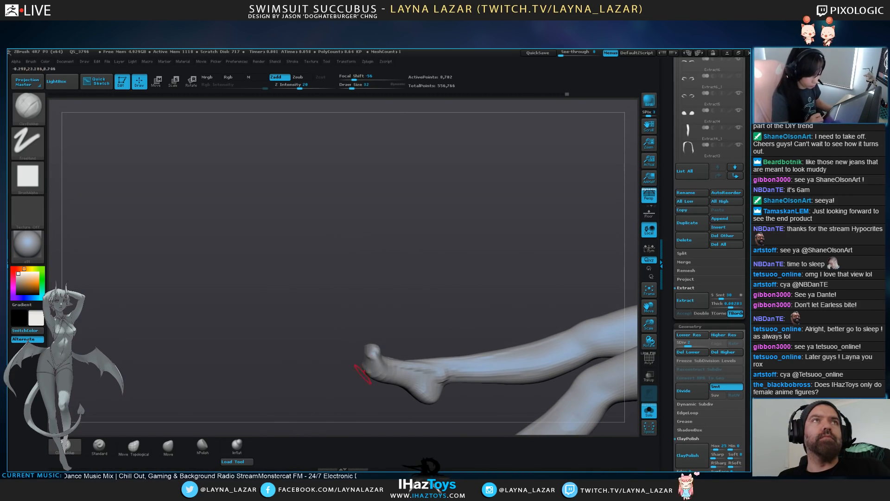
drag(376, 346, 352, 353)
mouse_move(453, 328)
mouse_down()
mouse_move(398, 336)
mouse_move(371, 352)
mouse_up()
click(133, 446)
drag(186, 371, 273, 355)
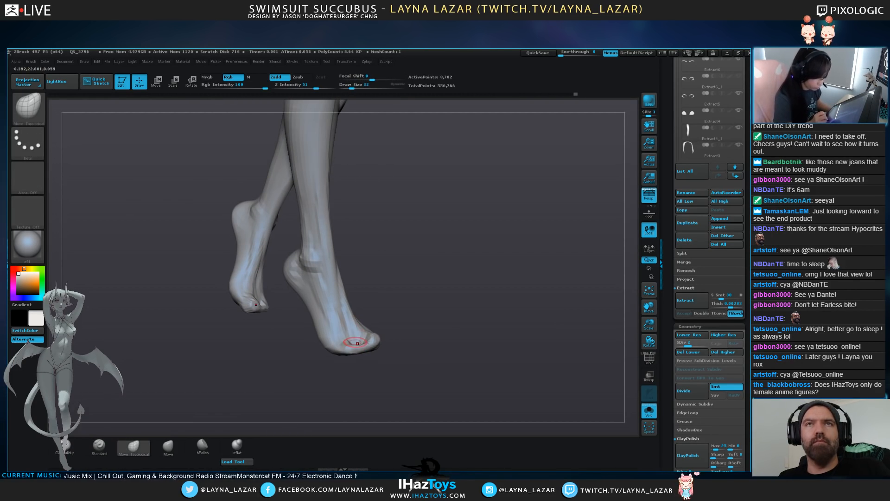
Enable backface masking for the ClayBuildup brush
click(65, 445)
click(31, 61)
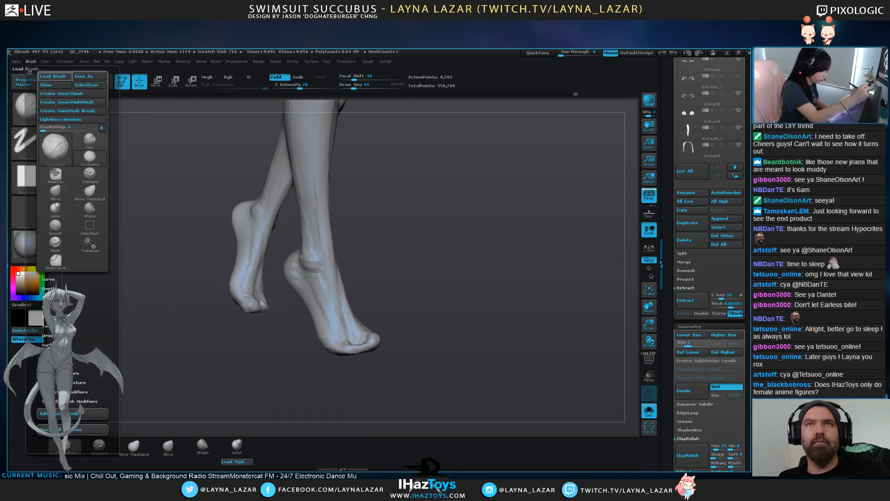
click(53, 326)
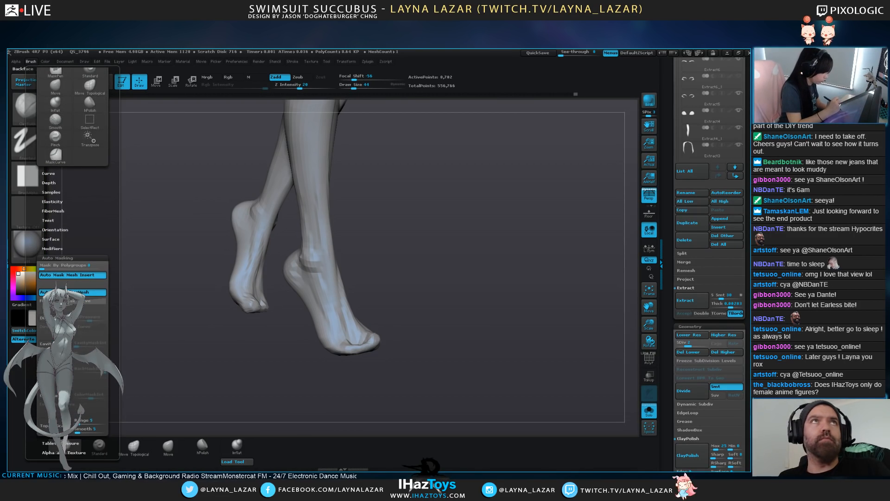
click(89, 379)
Build up and smooth the toes and soles from the side and from below
drag(186, 362, 204, 361)
mouse_move(457, 336)
mouse_down()
mouse_move(352, 329)
mouse_move(352, 354)
mouse_up()
drag(459, 372, 524, 368)
drag(394, 390, 417, 353)
alt+drag(482, 334, 483, 255)
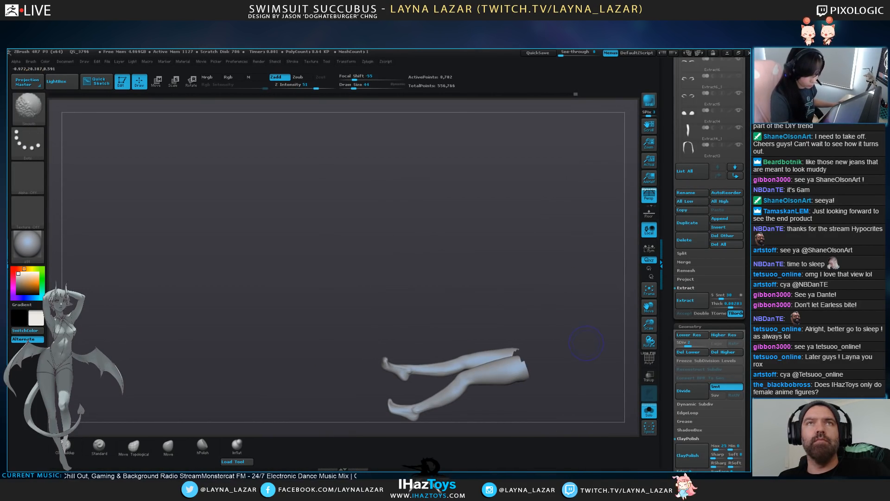
alt+drag(552, 367, 433, 220)
mouse_move(434, 278)
mouse_down()
mouse_move(506, 297)
mouse_move(533, 357)
mouse_move(533, 404)
mouse_up()
Reshape the toes and forefoot from the inner side with a larger Move Topological brush
click(133, 446)
mouse_move(464, 352)
alt+mouse_down()
mouse_move(492, 346)
mouse_move(499, 394)
alt+mouse_up()
key(bracketright)
key(bracketright)
drag(330, 288, 311, 294)
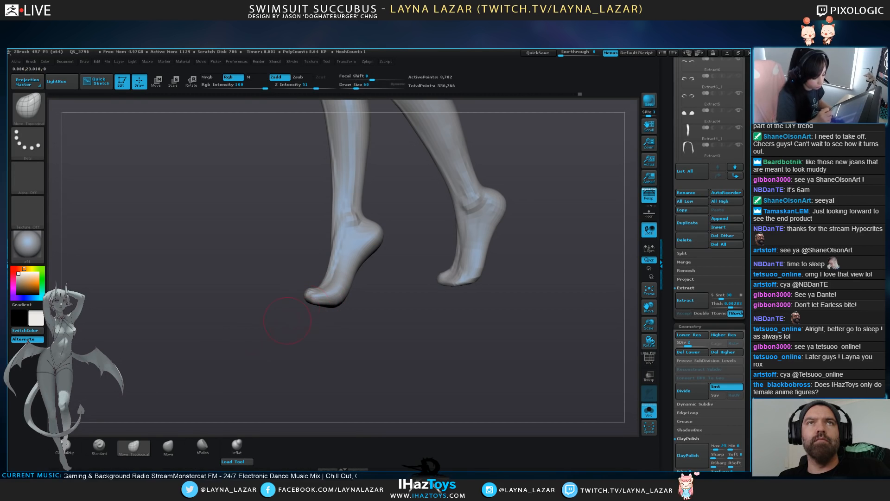
Build up the inner arch and ball of the foot with ClayBuildup, varying the brush size
click(64, 446)
key(bracketleft)
key(bracketright)
key(bracketright)
mouse_move(365, 285)
mouse_down()
mouse_move(358, 247)
mouse_move(362, 269)
mouse_up()
mouse_move(200, 385)
mouse_down()
mouse_move(177, 396)
mouse_move(185, 403)
mouse_up()
Refine the heel, arch and Achilles contours with Move Topological, varying the brush size
click(133, 447)
drag(185, 371, 205, 366)
drag(383, 225, 383, 219)
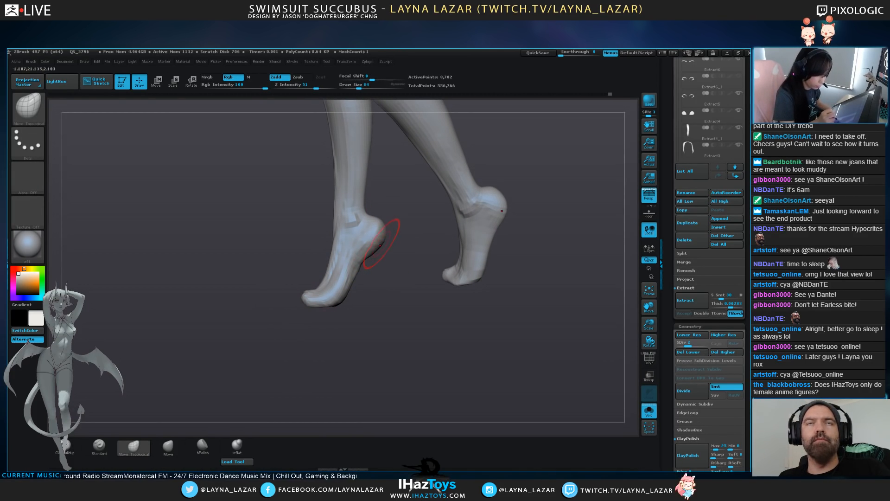
drag(359, 267, 364, 262)
key(bracketleft)
drag(376, 227, 370, 212)
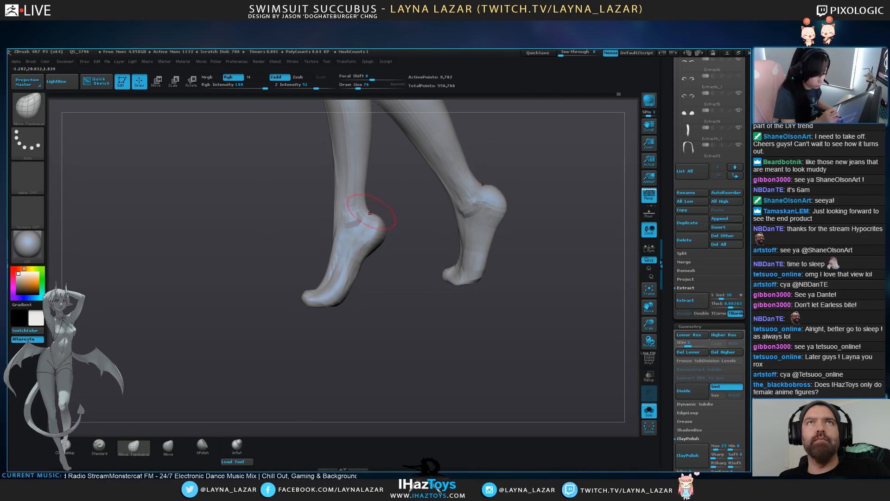
drag(418, 278, 339, 274)
key(bracketright)
drag(404, 212, 388, 209)
Build up the calf muscles and Achilles area from behind with ClayBuildup
alt+drag(447, 198, 371, 278)
click(65, 447)
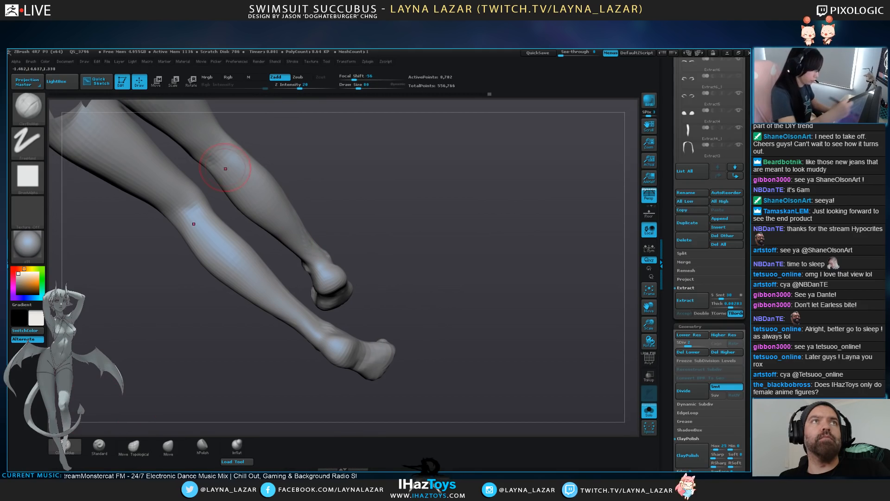
mouse_move(235, 160)
mouse_down()
mouse_move(260, 185)
mouse_move(236, 139)
mouse_up()
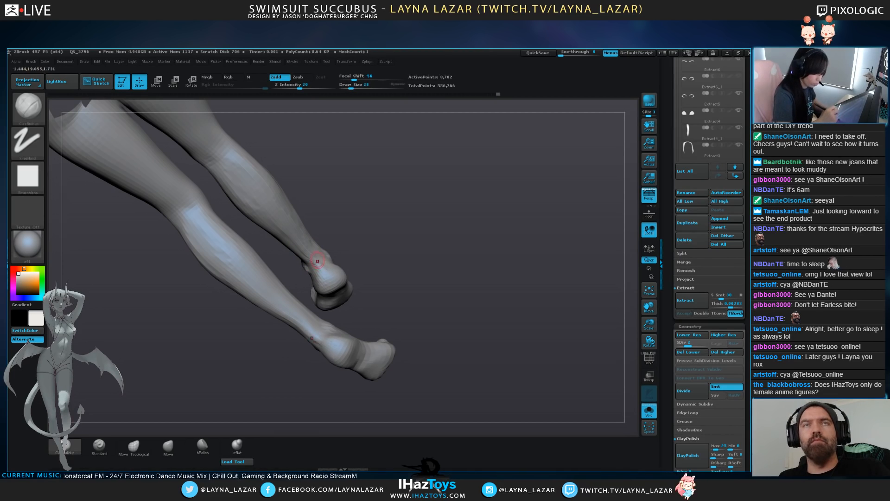
Adjust the heel contours from behind with Move Topological
click(134, 446)
key(bracketright)
right_drag(344, 287, 293, 280)
drag(351, 295, 353, 288)
right_drag(357, 288, 340, 292)
drag(350, 296, 351, 287)
key(bracketleft)
Examine the proportions of the isolated legs and feet from the front and the side
mouse_move(378, 297)
right_down()
mouse_move(365, 301)
mouse_move(374, 284)
mouse_move(424, 289)
mouse_move(420, 334)
right_up()
mouse_move(373, 278)
ctrl+right_down()
mouse_move(377, 250)
mouse_move(403, 287)
mouse_move(418, 290)
mouse_move(404, 286)
ctrl+right_up()
mouse_move(483, 274)
ctrl+right_down()
mouse_move(489, 297)
mouse_move(475, 310)
ctrl+right_up()
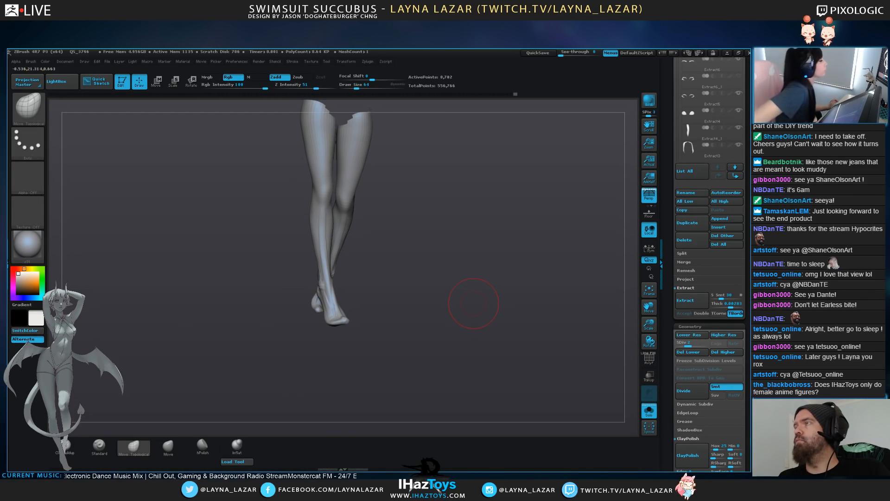
right_drag(461, 288, 460, 296)
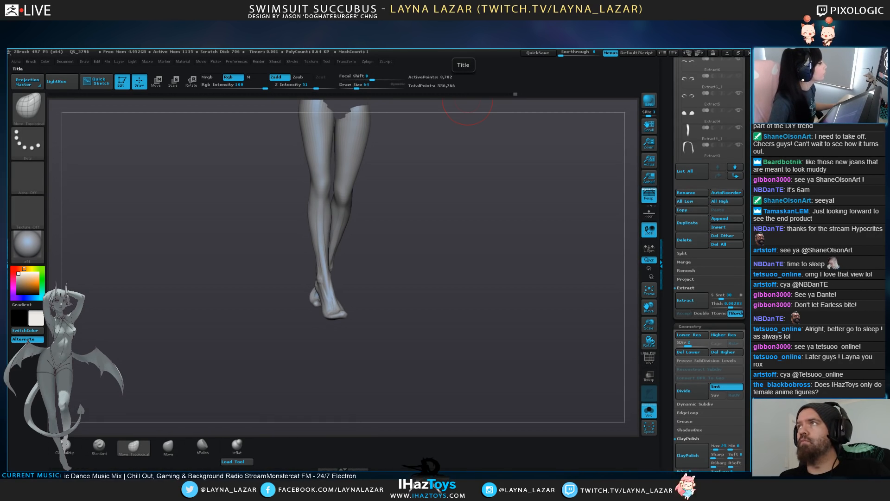
drag(468, 139, 540, 139)
alt+drag(125, 371, 126, 421)
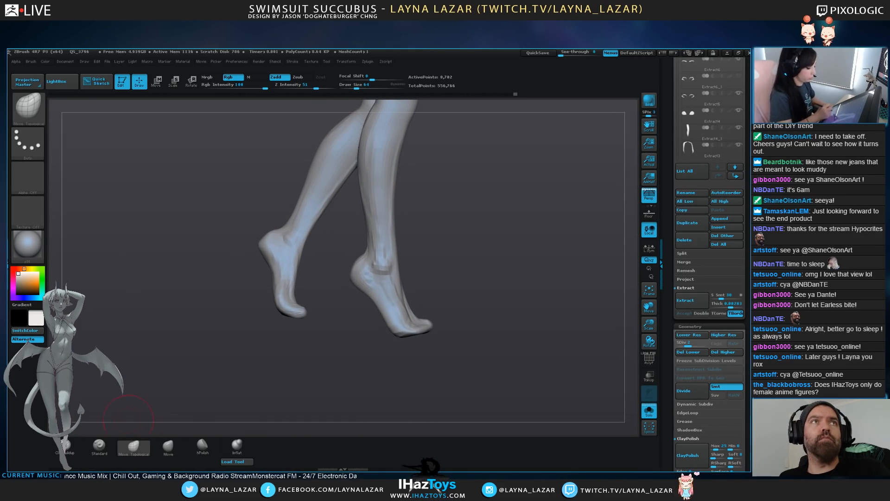
alt+drag(253, 358, 301, 375)
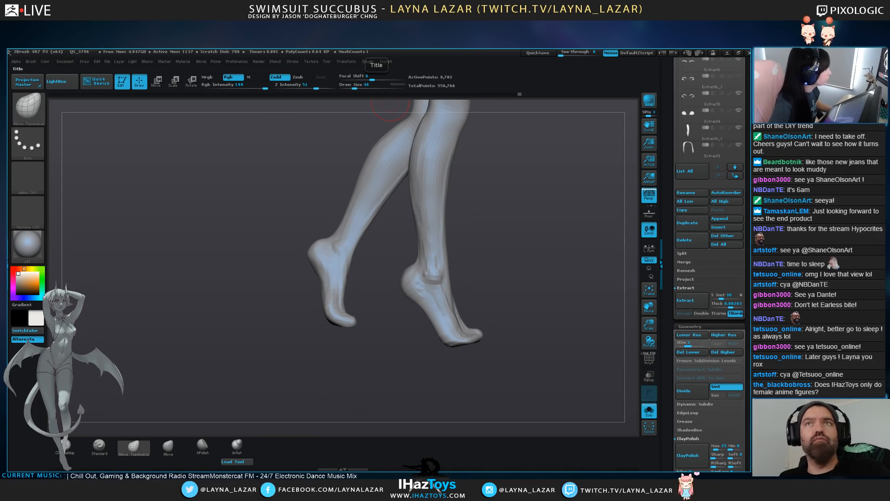
mouse_move(524, 223)
mouse_down()
mouse_move(399, 225)
mouse_move(390, 257)
mouse_move(407, 290)
mouse_up()
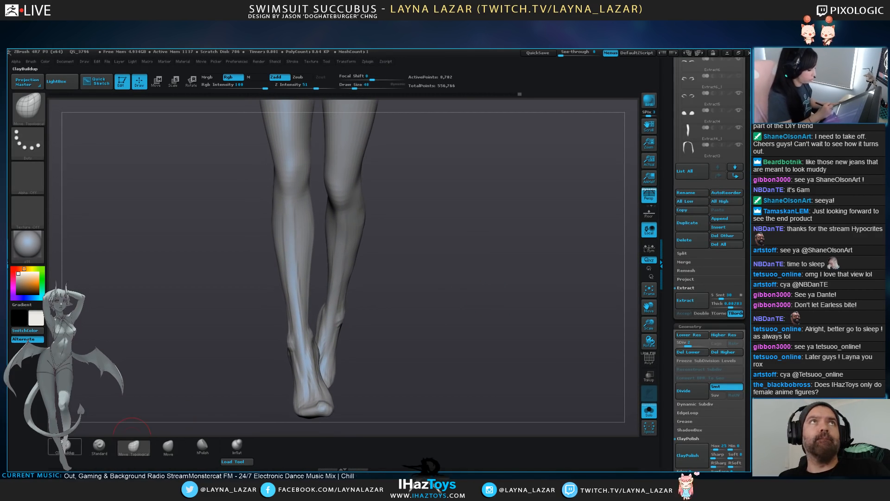
Build up the knee and upper shin forms with ClayBuildup
click(65, 447)
drag(172, 287, 278, 278)
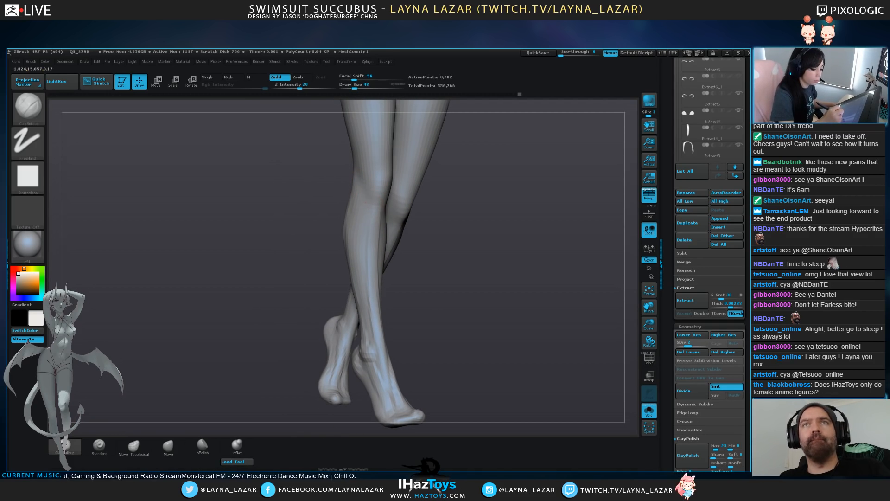
drag(505, 222, 445, 218)
drag(393, 208, 383, 212)
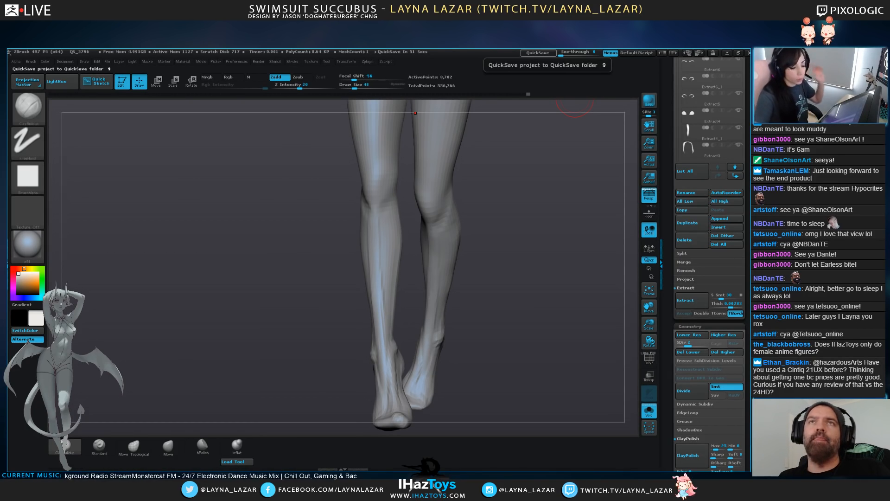
Sculpt the backs of the knees and upper calves with a larger ClayBuildup brush
mouse_move(507, 274)
mouse_down()
mouse_move(489, 297)
mouse_move(533, 301)
mouse_up()
alt+drag(533, 302, 539, 269)
drag(278, 297, 311, 297)
mouse_move(374, 308)
mouse_down()
mouse_move(378, 299)
mouse_move(419, 322)
mouse_up()
drag(420, 258, 417, 255)
key(bracketright)
mouse_move(406, 211)
mouse_down()
mouse_move(378, 299)
mouse_move(448, 297)
mouse_move(425, 262)
mouse_up()
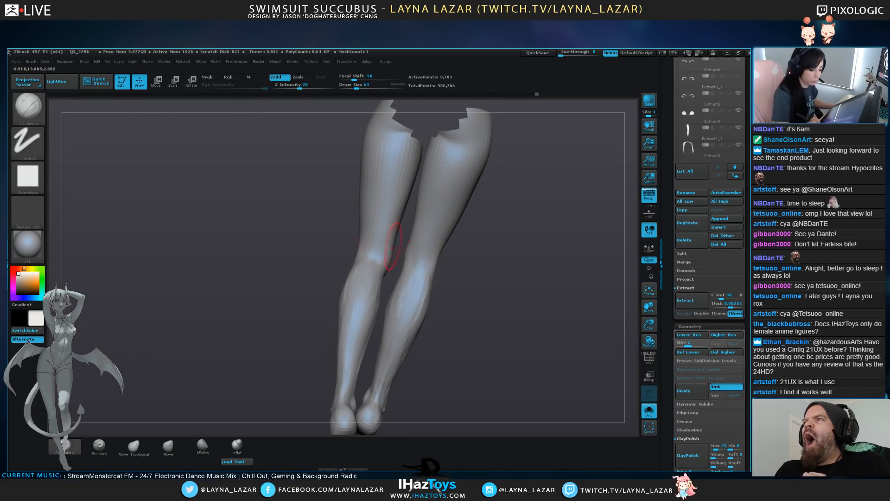
Refine the tendons behind the knees and smooth the surrounding surface
mouse_move(368, 275)
right_down()
mouse_move(361, 256)
mouse_move(377, 265)
right_up()
drag(377, 265, 371, 271)
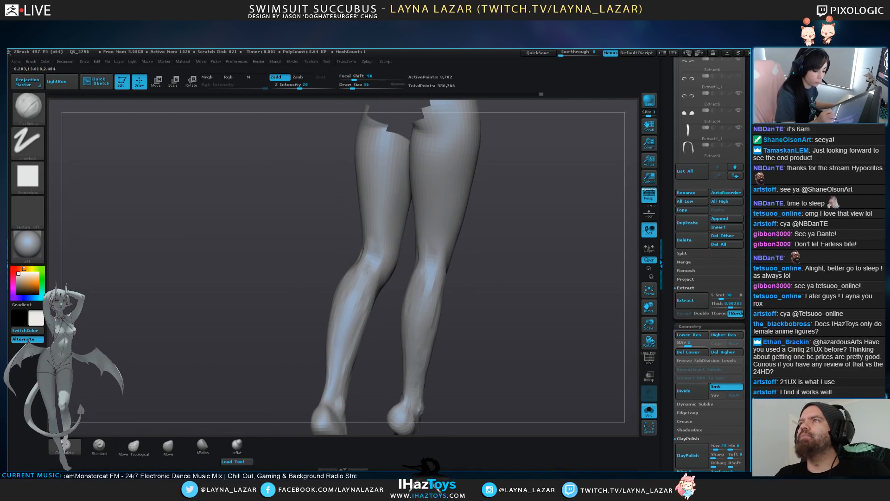
right_drag(345, 267, 377, 268)
shift+drag(376, 267, 367, 245)
mouse_move(392, 265)
right_down()
mouse_move(419, 254)
mouse_move(405, 273)
mouse_move(418, 260)
mouse_move(438, 261)
mouse_move(431, 294)
mouse_move(434, 274)
mouse_move(455, 333)
right_up()
Unhide the rest of the body and leave solo mode to show the whole character
ctrl+shift+click(418, 259)
click(649, 410)
ctrl+right_drag(413, 278, 397, 209)
Hide the wings and make the body the active subtool
alt+click(403, 197)
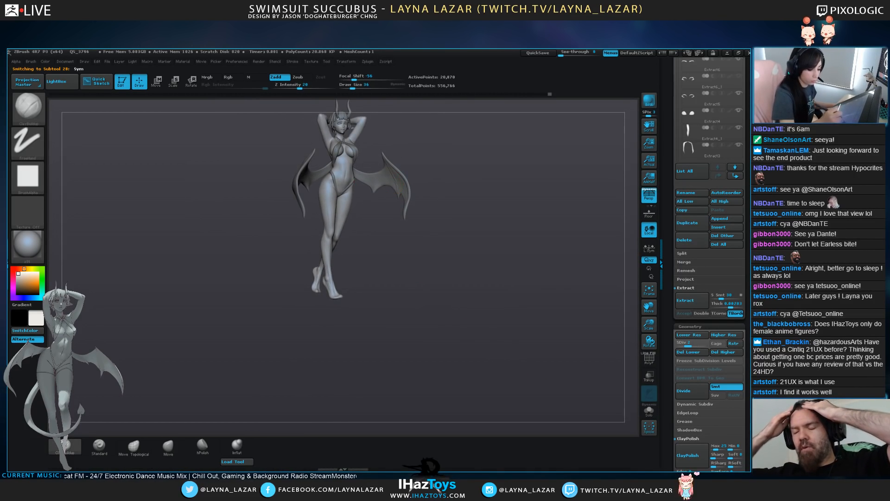
click(738, 144)
click(709, 133)
right_drag(513, 252, 499, 255)
alt+click(336, 279)
mouse_move(412, 246)
ctrl+right_down()
mouse_move(415, 278)
mouse_move(451, 301)
mouse_move(455, 330)
ctrl+right_up()
Adjust the knee and lower thigh contours with Move Topological, varying the brush size
click(134, 447)
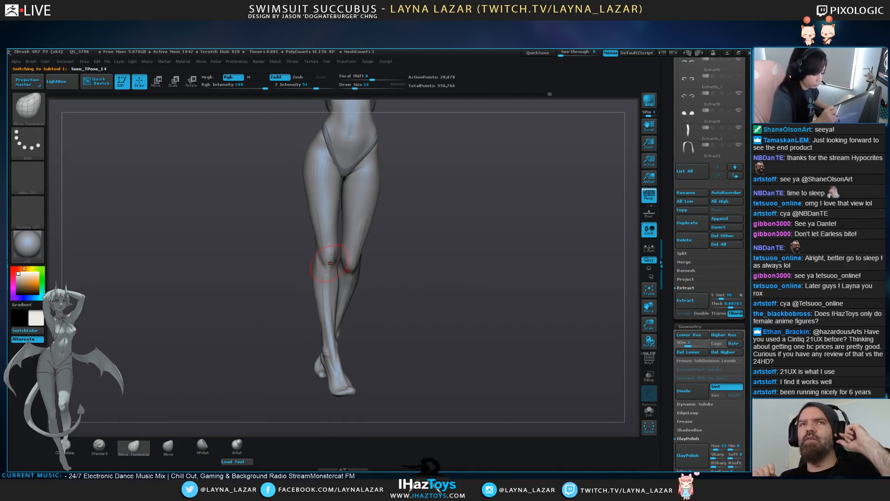
key(])
key(])
drag(351, 268, 346, 264)
right_drag(394, 274, 483, 269)
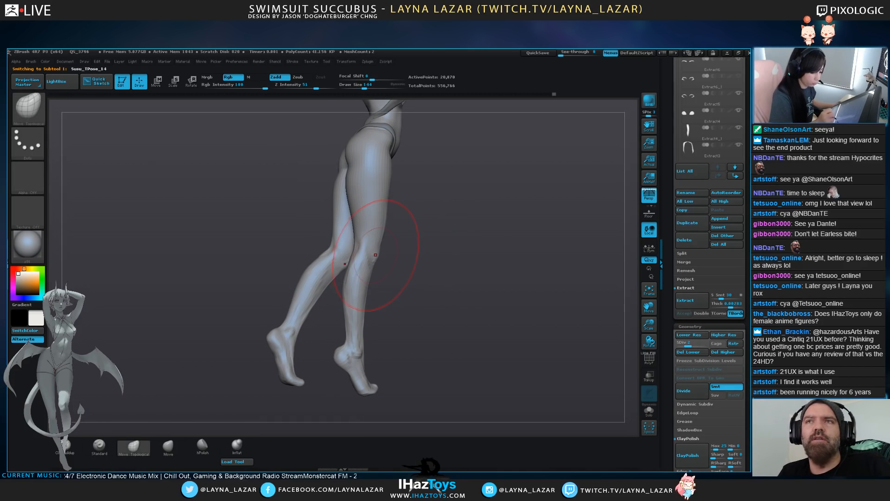
right_drag(415, 234, 387, 190)
key([)
key([)
key([)
key(bracketleft)
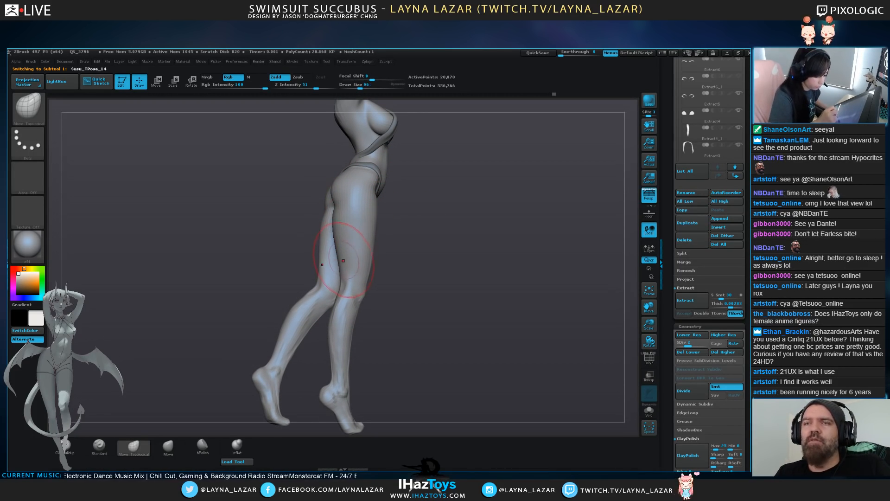
drag(432, 182, 519, 183)
alt+click(349, 171)
drag(445, 186, 529, 185)
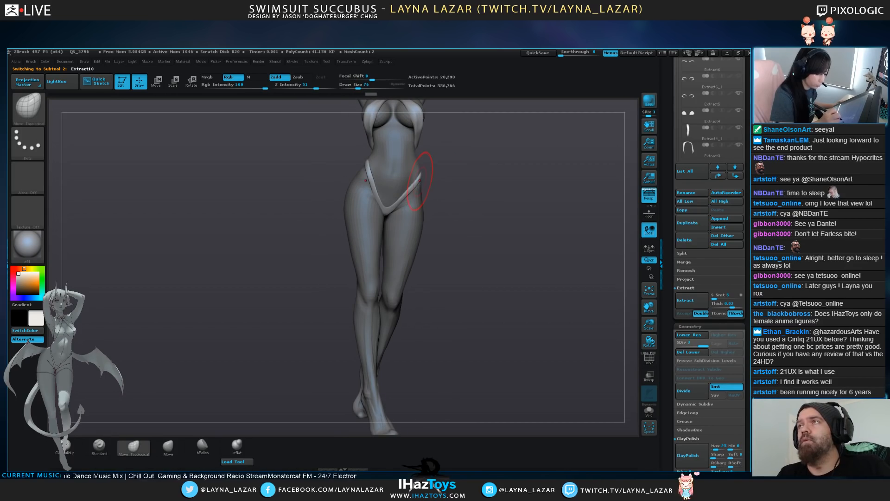
alt+click(409, 256)
Reshape the upper thigh and buttock contours from the side with a smaller Move Topological brush
mouse_move(469, 245)
alt+mouse_down()
mouse_move(424, 232)
mouse_move(482, 235)
alt+mouse_up()
mouse_move(361, 282)
mouse_down()
mouse_move(347, 228)
mouse_move(411, 232)
mouse_up()
key(bracketleft)
drag(326, 210, 317, 199)
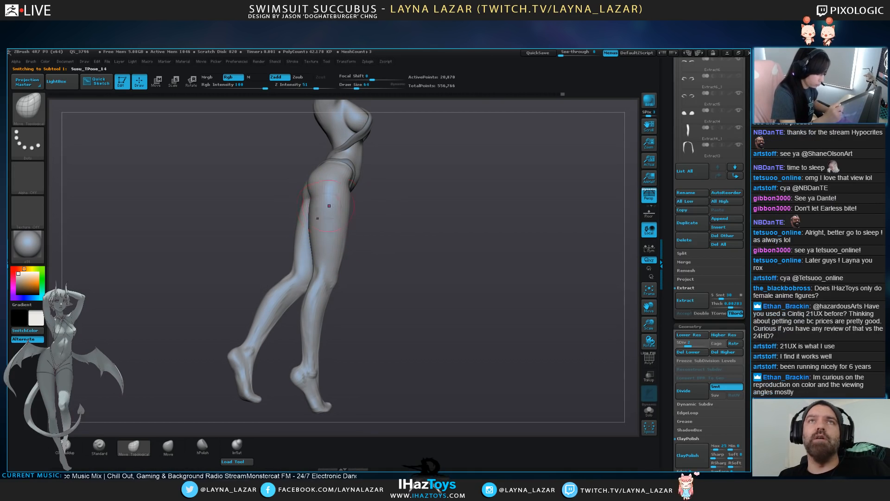
drag(394, 222, 422, 223)
shift+drag(359, 216, 374, 217)
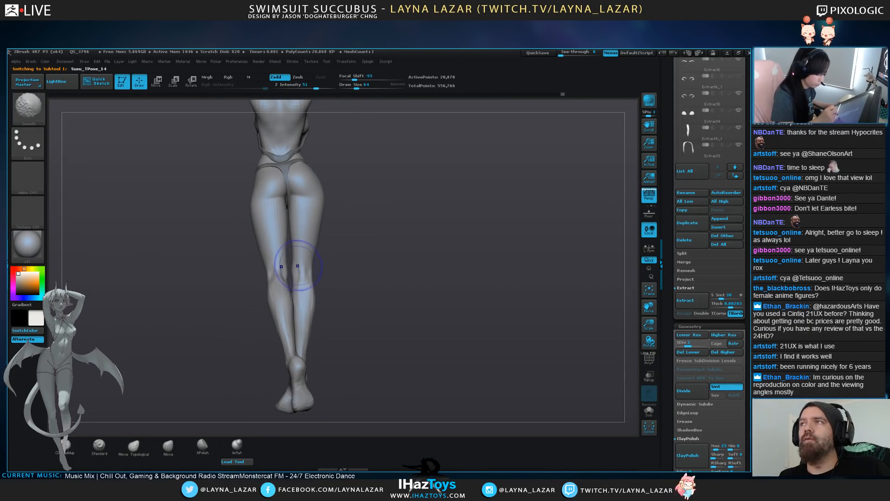
Smooth the shins, knees and calves down to the tops of the feet on both legs
mouse_move(414, 333)
alt+mouse_down()
mouse_move(433, 288)
mouse_move(420, 300)
mouse_move(456, 301)
mouse_move(456, 317)
alt+mouse_up()
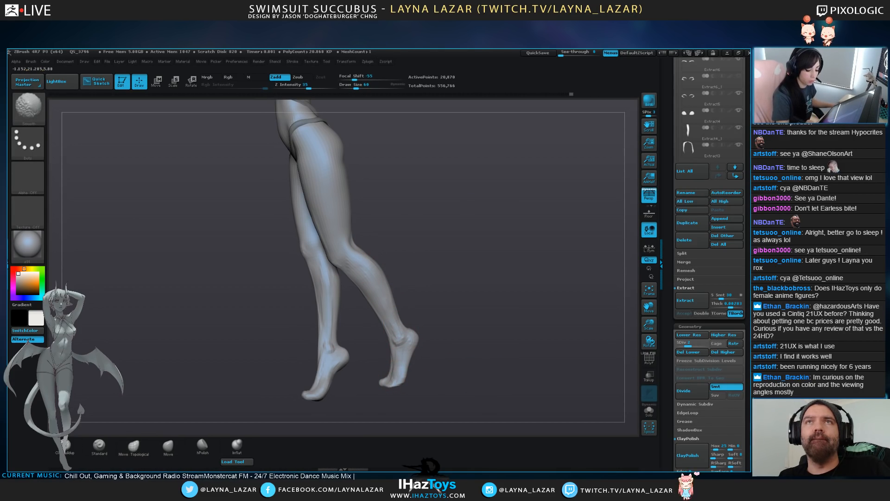
shift+drag(446, 352, 468, 362)
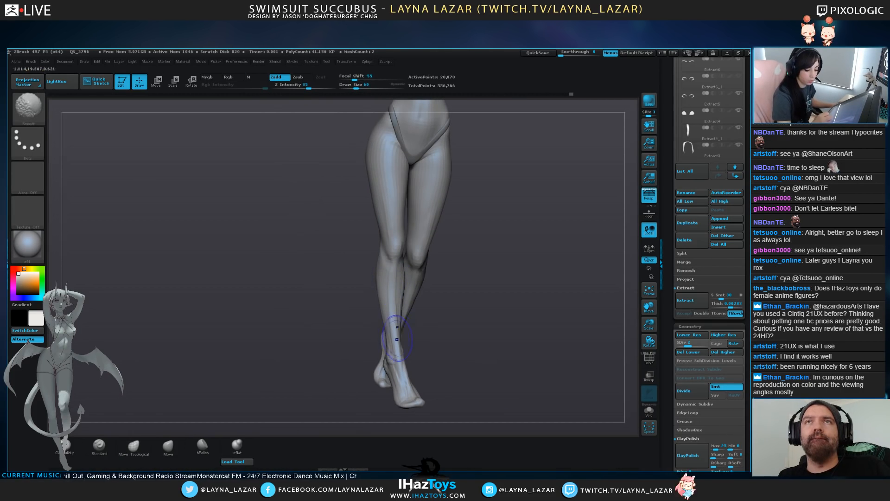
mouse_move(453, 313)
alt+mouse_down()
mouse_move(420, 264)
mouse_move(464, 271)
mouse_move(487, 289)
alt+mouse_up()
shift+drag(328, 300, 332, 304)
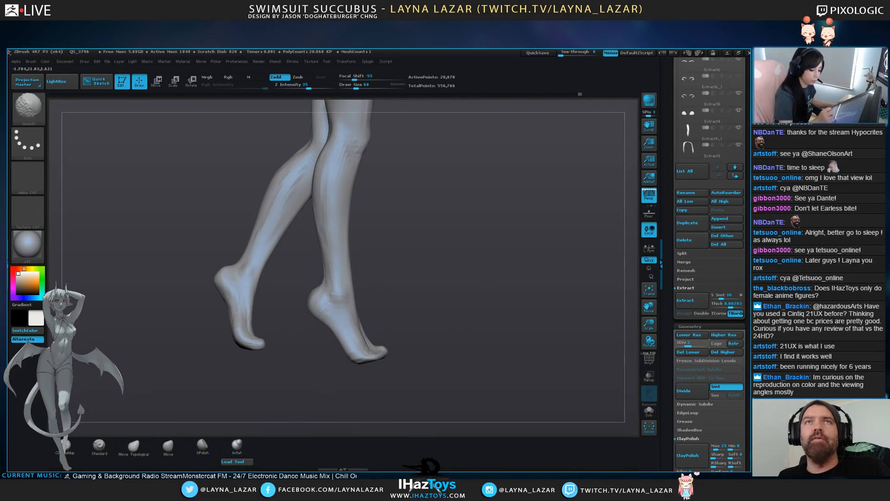
shift+drag(332, 234, 339, 145)
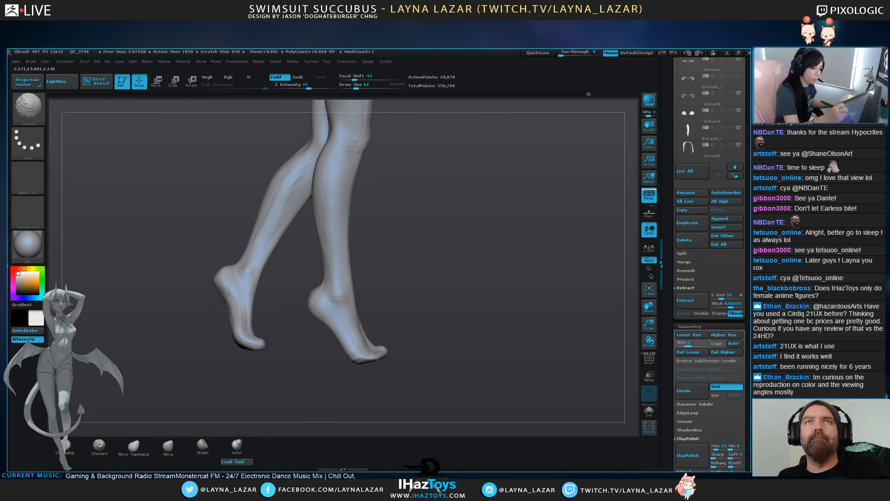
alt+drag(418, 194, 410, 259)
shift+drag(350, 183, 351, 214)
alt+drag(417, 200, 394, 276)
alt+drag(417, 325, 411, 195)
shift+drag(317, 309, 319, 323)
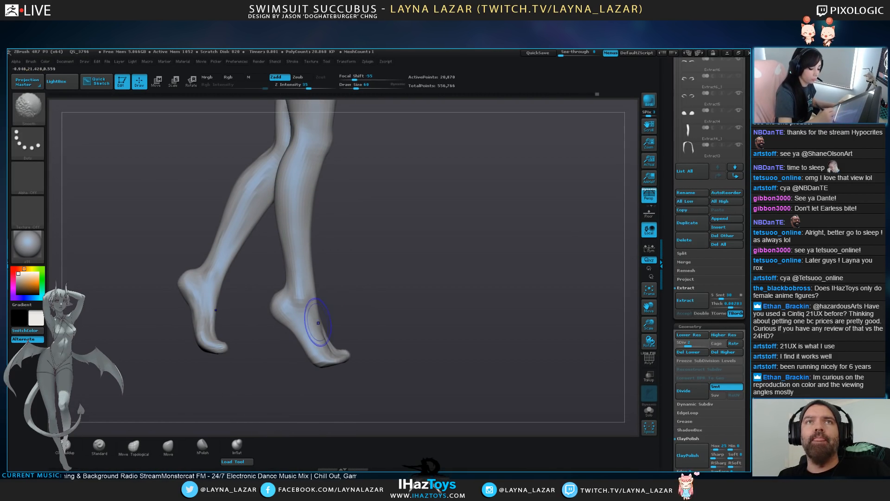
Smooth the soles, heels and sides of the feet from behind and below
drag(446, 278, 364, 299)
drag(445, 334, 341, 320)
drag(385, 338, 487, 327)
mouse_move(341, 346)
shift+mouse_down()
mouse_move(344, 356)
mouse_move(346, 348)
shift+mouse_up()
drag(456, 330, 399, 331)
mouse_move(335, 352)
shift+mouse_down()
mouse_move(336, 362)
mouse_move(323, 353)
shift+mouse_up()
mouse_move(409, 339)
mouse_down()
mouse_move(366, 341)
mouse_move(399, 338)
mouse_up()
shift+drag(293, 333, 297, 343)
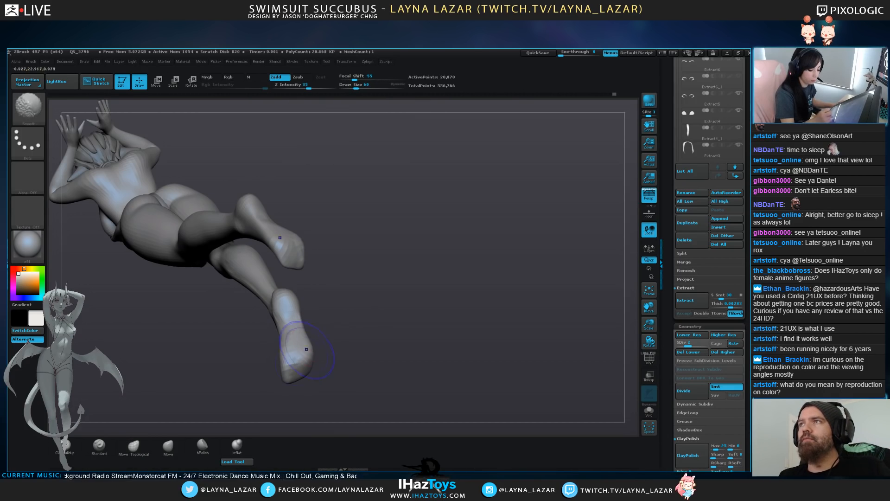
drag(366, 341, 412, 339)
shift+drag(293, 326, 303, 360)
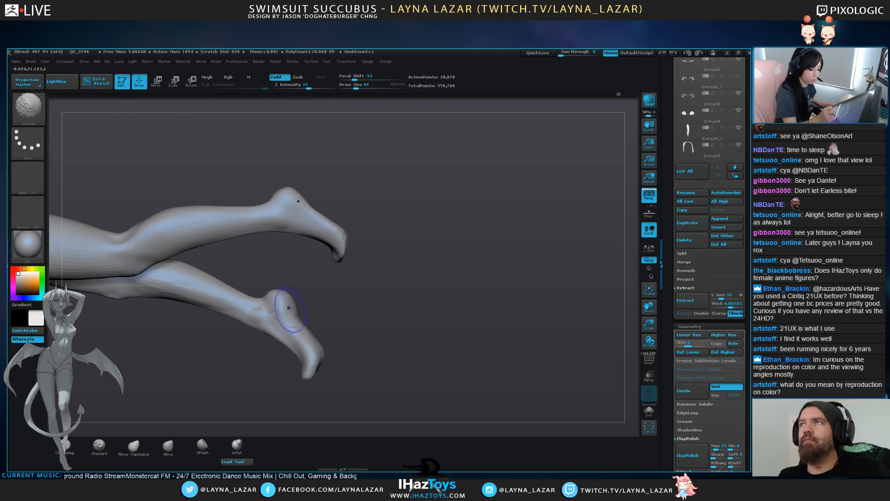
Smooth the ankles, shins and knees from the front and side
drag(371, 341, 403, 320)
shift+drag(294, 271, 306, 283)
mouse_move(371, 321)
mouse_down()
mouse_move(418, 325)
mouse_move(408, 339)
mouse_move(441, 352)
mouse_up()
shift+drag(264, 288, 274, 331)
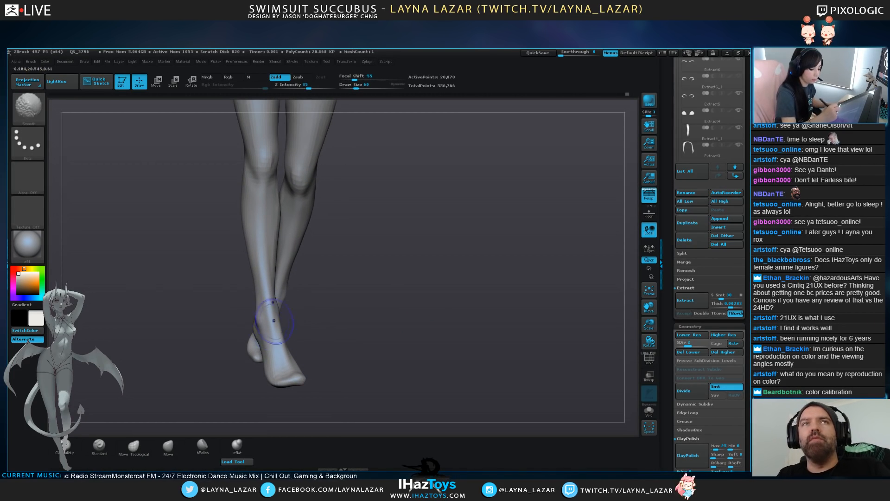
alt+drag(371, 297, 376, 322)
shift+drag(270, 207, 284, 296)
alt+drag(384, 304, 491, 290)
shift+drag(297, 224, 320, 222)
drag(365, 241, 382, 245)
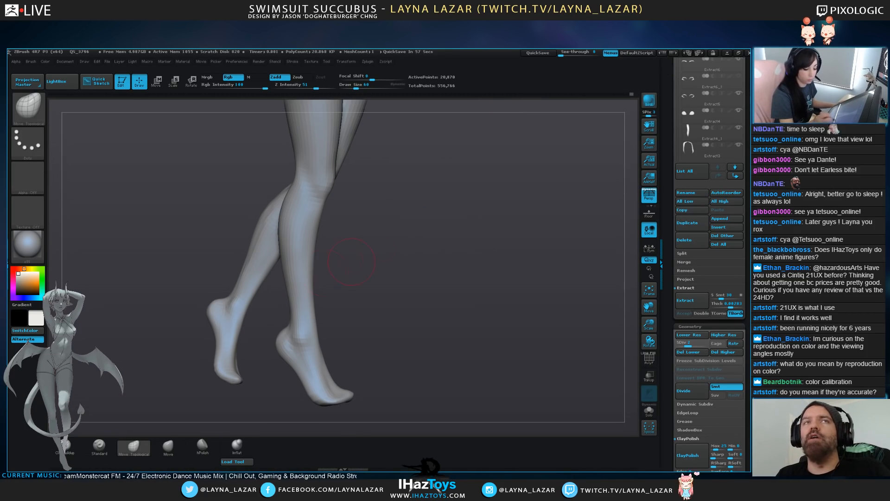
Reshape the heel and ankle contours with Move Topological, varying the brush size
drag(225, 403, 167, 406)
key(])
key(])
key(])
key(])
key(])
key([)
key([)
key([)
key([)
key([)
mouse_move(246, 355)
mouse_down()
mouse_move(215, 348)
mouse_move(250, 333)
mouse_up()
mouse_move(234, 346)
mouse_down()
mouse_move(260, 359)
mouse_move(204, 347)
mouse_move(359, 345)
mouse_up()
key(])
drag(289, 370, 292, 369)
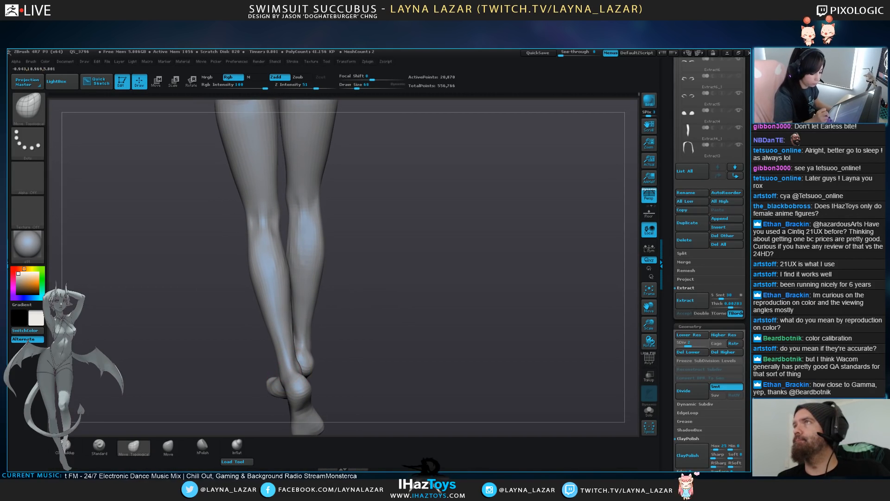
Adjust the calf contour with Move Topological and smooth the back of the bent lower leg
drag(325, 276, 364, 278)
drag(272, 271, 267, 262)
mouse_move(320, 282)
mouse_down()
mouse_move(342, 285)
mouse_move(344, 202)
mouse_move(401, 253)
mouse_move(403, 301)
mouse_up()
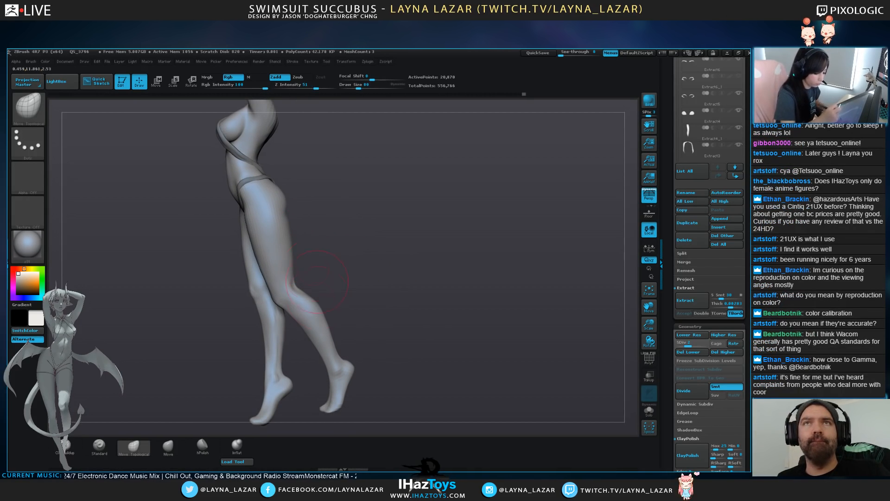
shift+drag(310, 298, 326, 335)
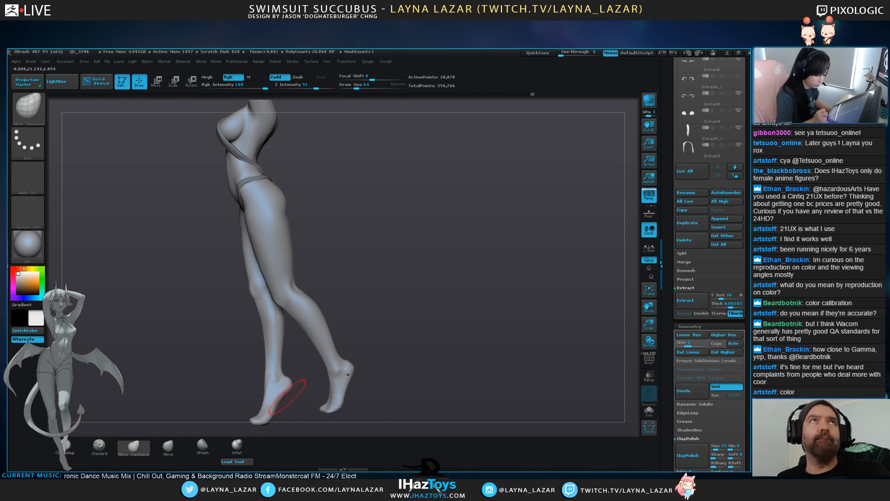
Nudge the heel and the back of the thigh from the side, enlarging the Move Topological brush for the thigh
drag(293, 382, 291, 381)
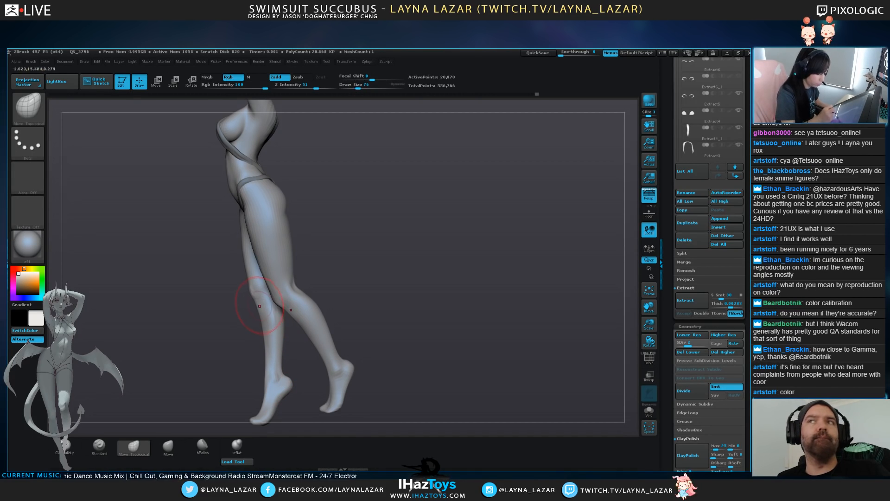
key(])
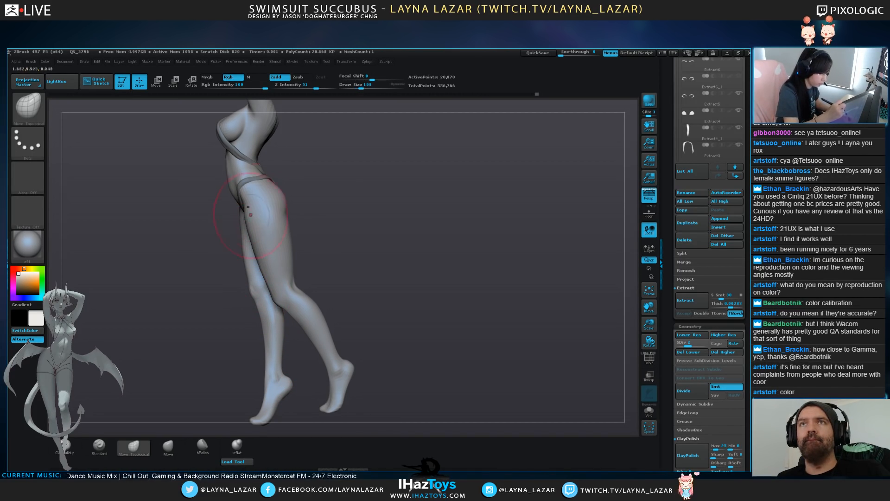
drag(290, 230, 288, 231)
Smooth the front of the standing leg's shin, ankle and foot
mouse_move(413, 253)
mouse_down()
mouse_move(388, 258)
mouse_move(352, 285)
mouse_move(308, 287)
mouse_move(307, 297)
mouse_up()
mouse_move(376, 283)
mouse_down()
mouse_move(336, 286)
mouse_move(356, 262)
mouse_up()
shift+drag(294, 286, 293, 348)
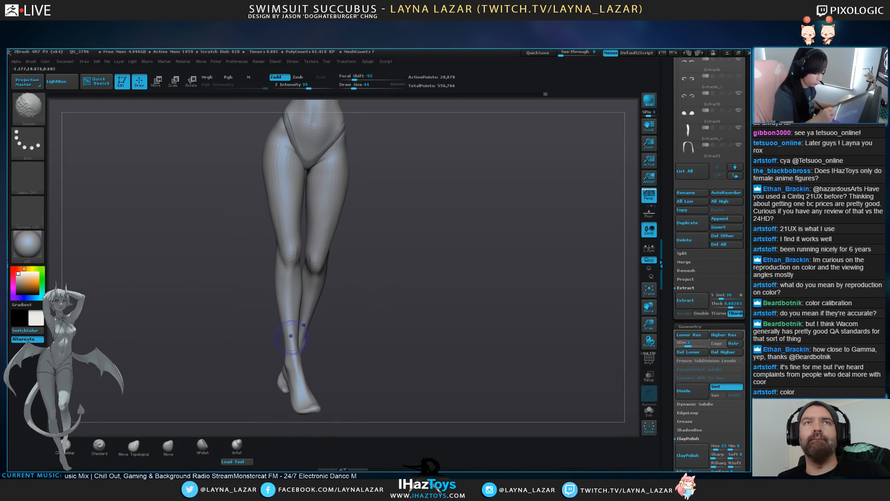
shift+drag(306, 399, 305, 401)
mouse_move(362, 320)
mouse_down()
mouse_move(394, 320)
mouse_move(363, 321)
mouse_up()
alt+drag(401, 282, 397, 363)
Refine the outer knee contour from behind with the Move Topological brush
click(100, 447)
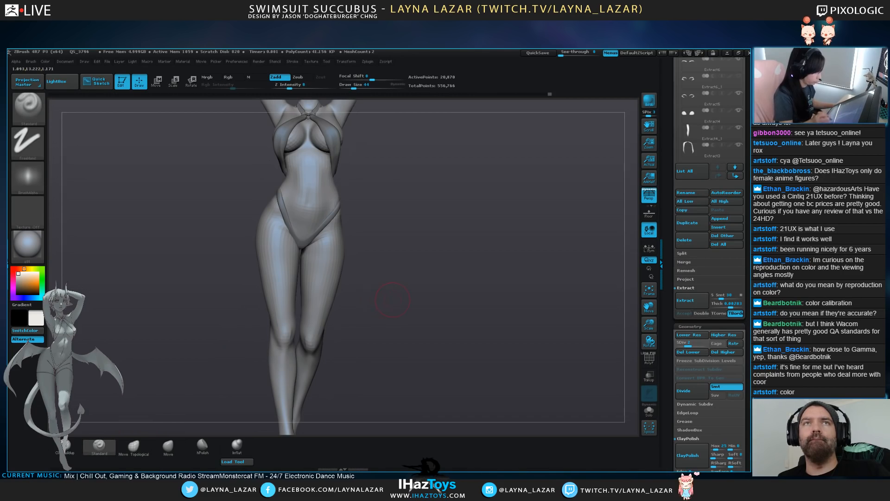
alt+drag(380, 262, 396, 331)
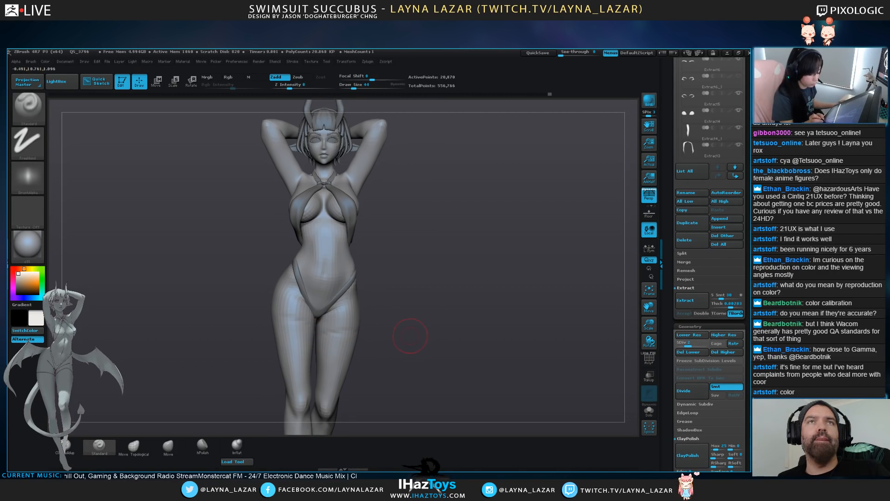
mouse_move(399, 320)
alt+mouse_down()
mouse_move(399, 250)
mouse_move(418, 278)
mouse_move(520, 278)
mouse_move(432, 280)
mouse_move(459, 283)
alt+mouse_up()
alt+drag(399, 260, 392, 339)
click(132, 442)
mouse_move(417, 279)
mouse_down()
mouse_move(459, 279)
mouse_move(417, 306)
mouse_move(474, 285)
mouse_up()
drag(335, 295, 331, 296)
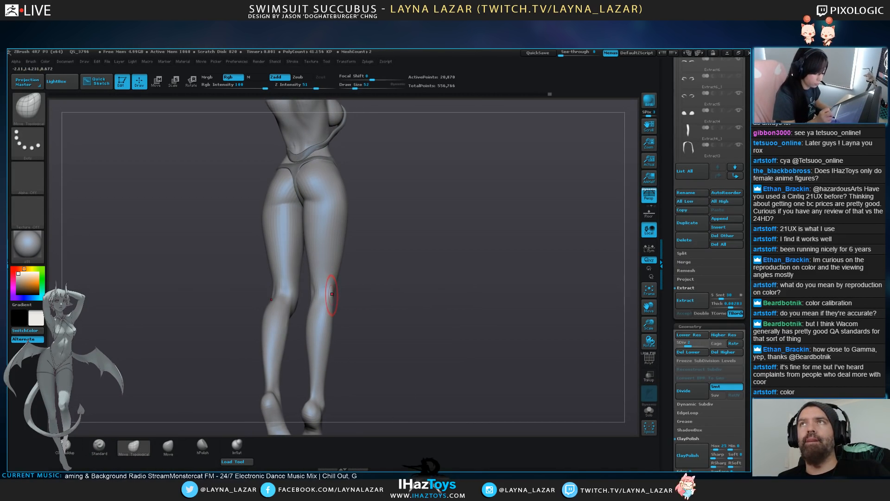
Check the leg and hip proportions from several angles and raise the body to subdivision level 3
mouse_move(398, 295)
mouse_down()
mouse_move(352, 297)
mouse_move(412, 296)
mouse_move(320, 311)
mouse_up()
mouse_move(399, 296)
mouse_down()
mouse_move(369, 297)
mouse_move(385, 296)
mouse_move(407, 242)
mouse_move(417, 246)
mouse_move(406, 252)
mouse_move(395, 304)
mouse_up()
alt+drag(406, 253, 395, 306)
mouse_move(399, 251)
alt+mouse_down()
mouse_move(395, 268)
mouse_move(403, 250)
mouse_move(425, 258)
mouse_move(407, 234)
mouse_move(408, 283)
mouse_move(393, 267)
alt+mouse_up()
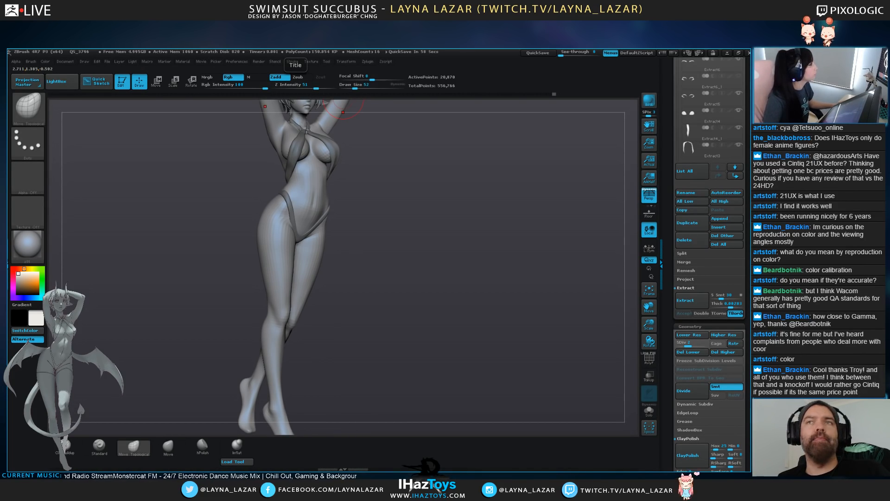
drag(390, 260, 441, 332)
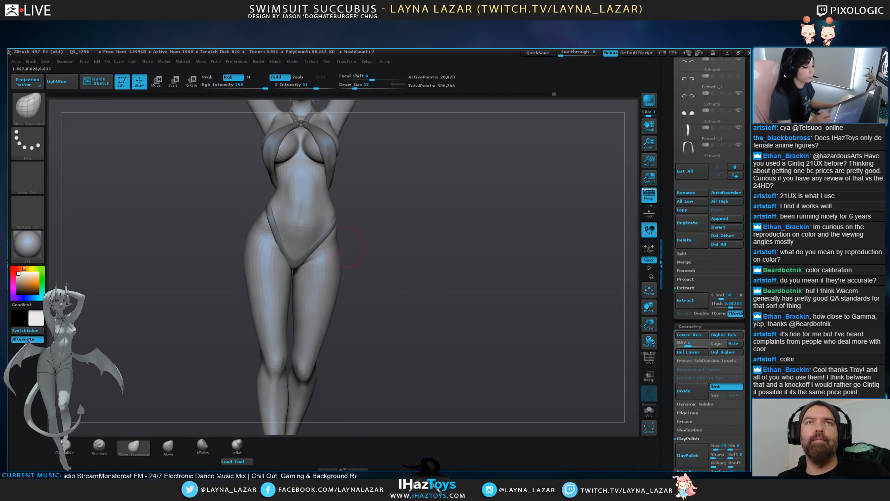
click(696, 344)
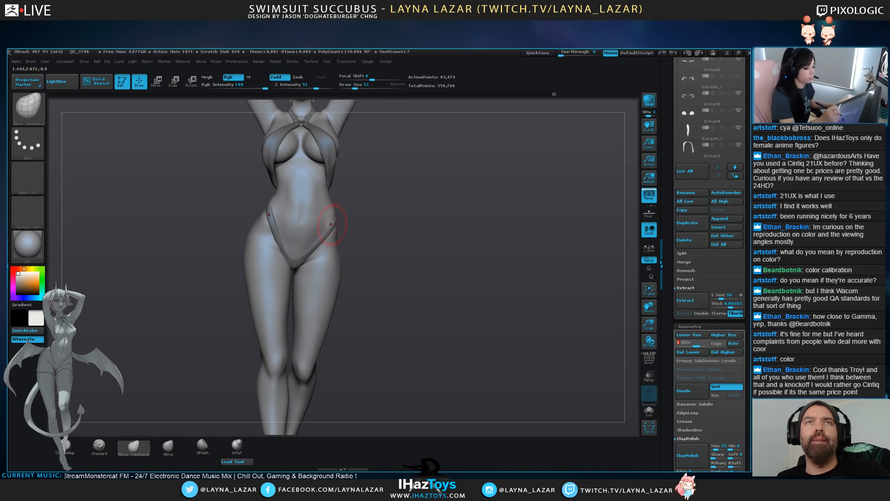
Make the bikini bottom the active subtool and adjust its hip strap with a Move Topological brush of size 144
alt+click(332, 225)
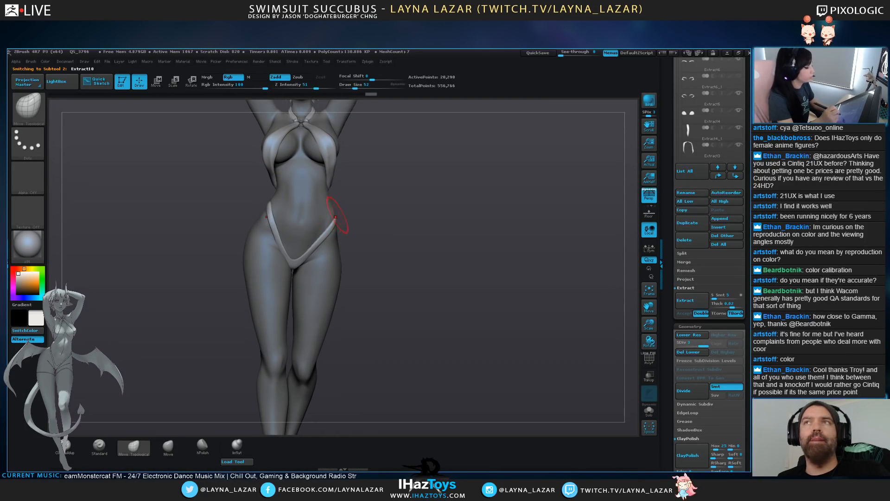
key(])
key(])
drag(270, 215, 271, 212)
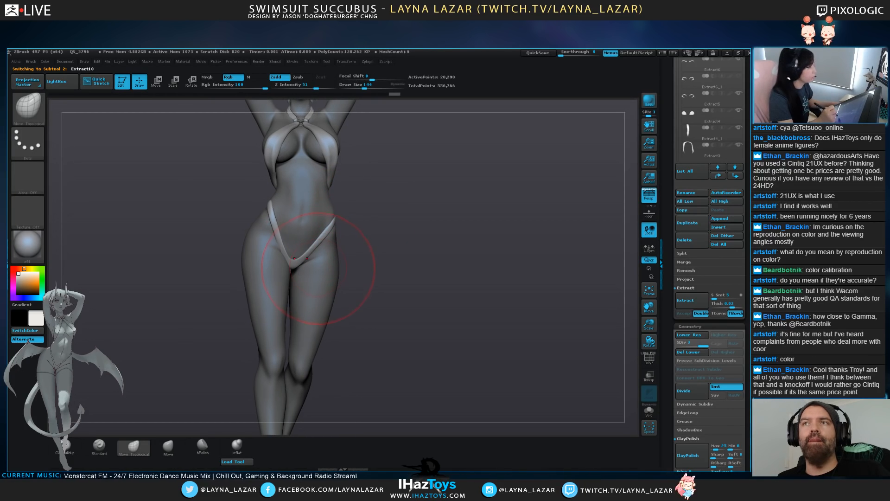
Make the body the active subtool again and view the hips and buttocks from behind
alt+click(263, 212)
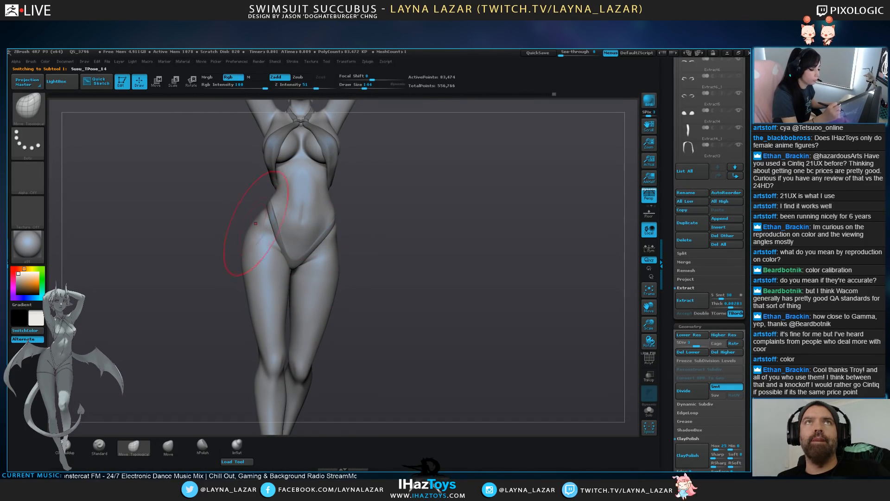
mouse_move(378, 236)
mouse_down()
mouse_move(380, 227)
mouse_move(262, 249)
mouse_move(277, 243)
mouse_up()
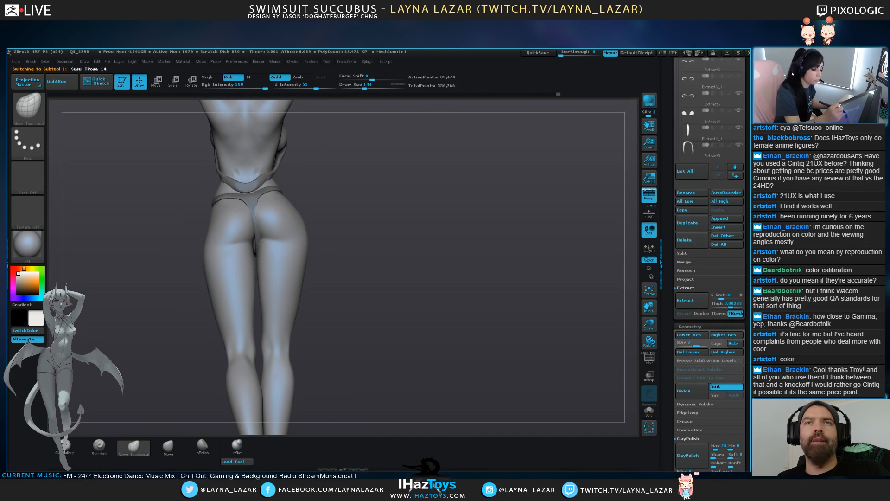
Reshape the inner thighs of the body mesh near the knees with the Move Topological brush
mouse_move(320, 204)
mouse_down()
mouse_move(385, 209)
mouse_move(343, 200)
mouse_move(413, 199)
mouse_up()
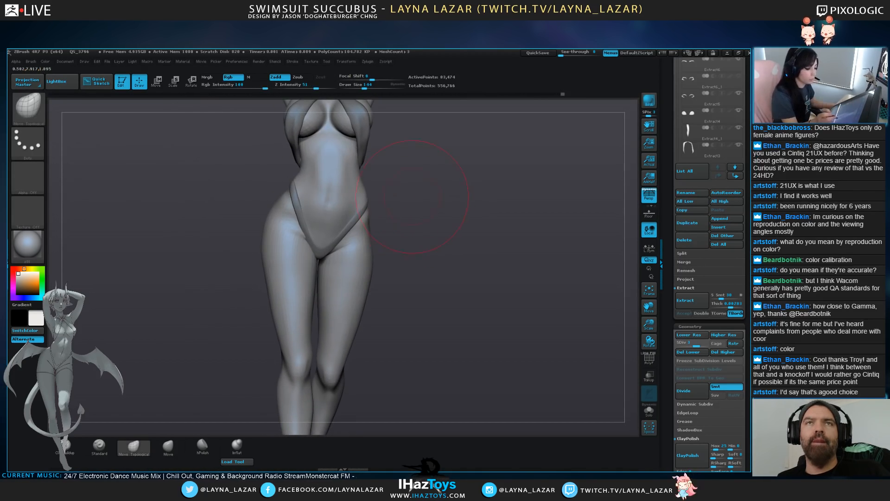
drag(425, 273, 378, 304)
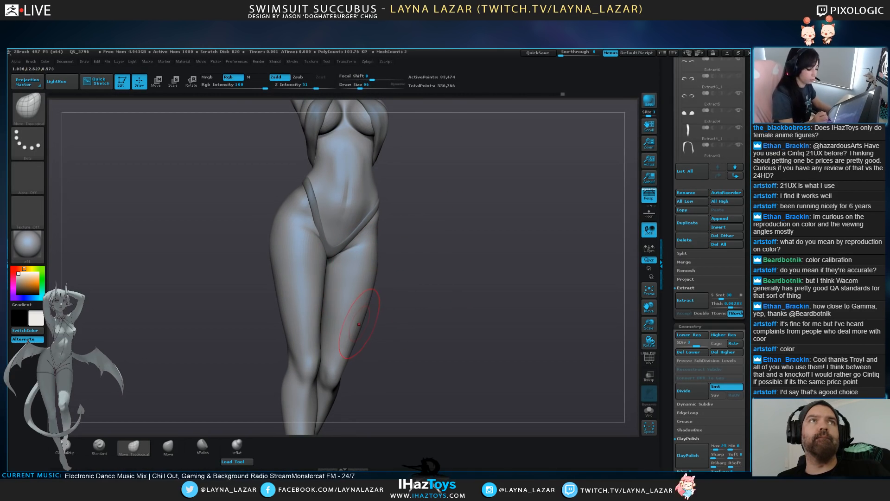
key(bracketright)
key(bracketright)
key(bracketright)
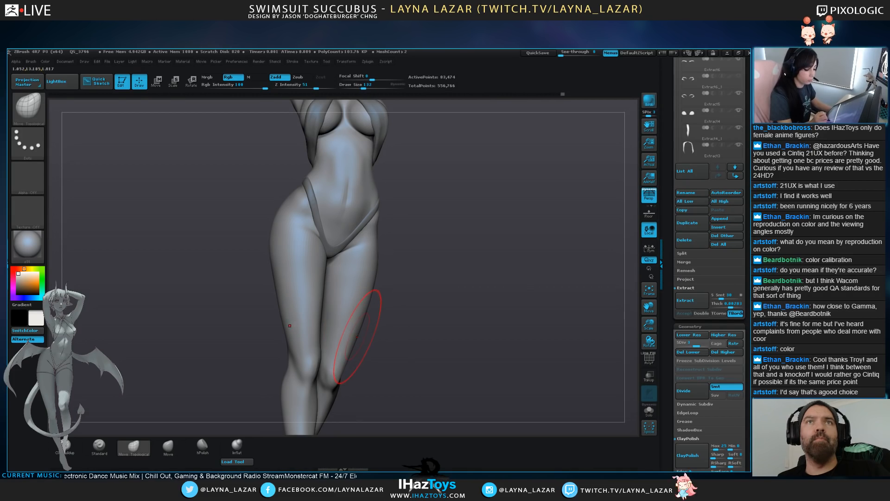
shift+drag(409, 310, 371, 310)
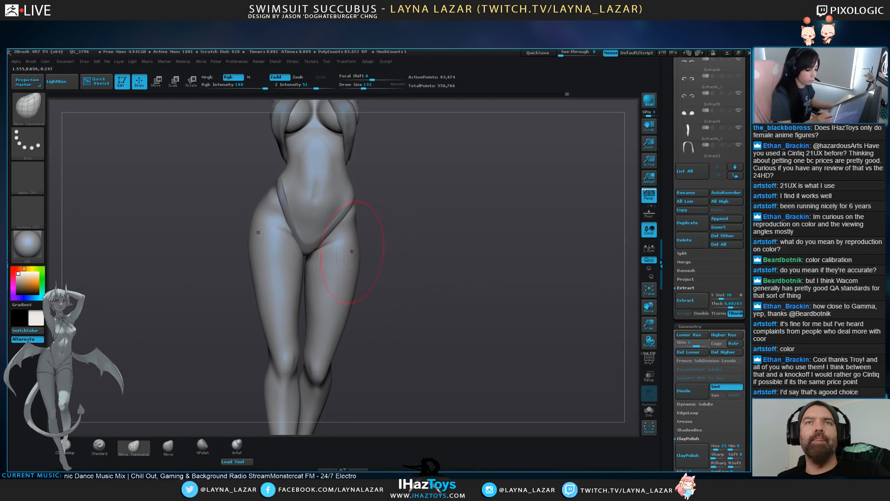
drag(297, 323, 302, 331)
key([)
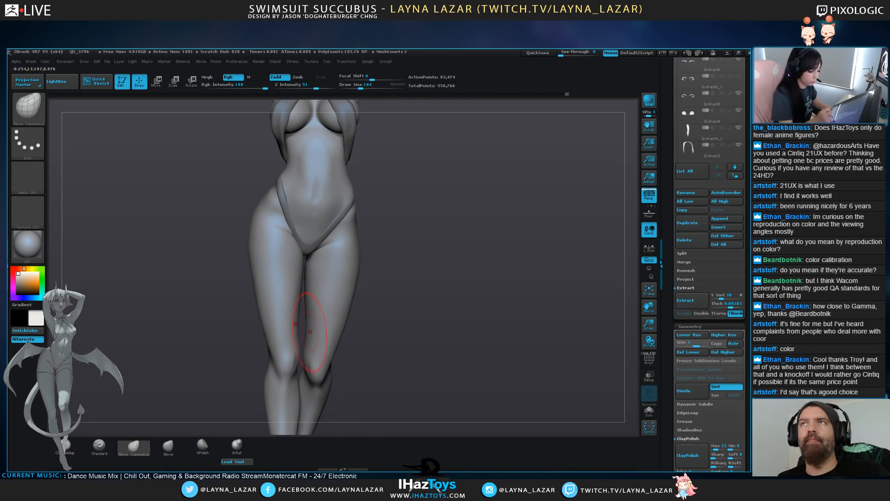
drag(387, 283, 385, 232)
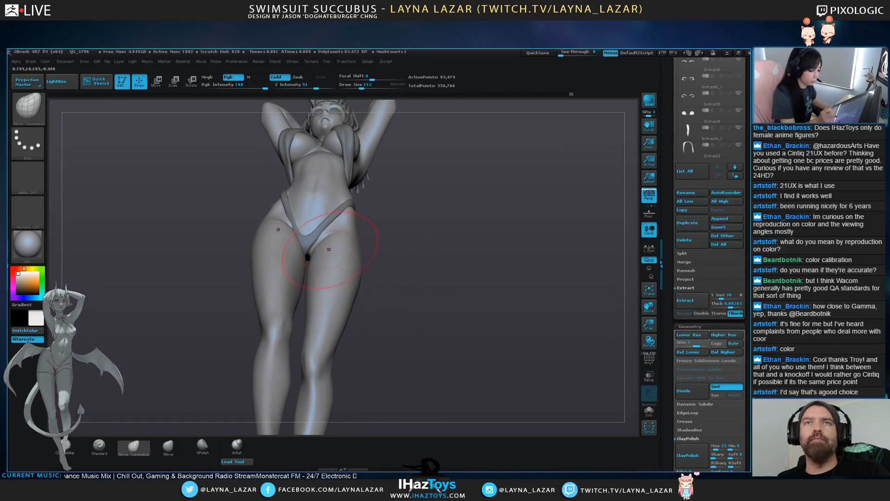
Select the swimsuit subtool and reshape the front panel of its lower piece with Move Topological
alt+click(316, 241)
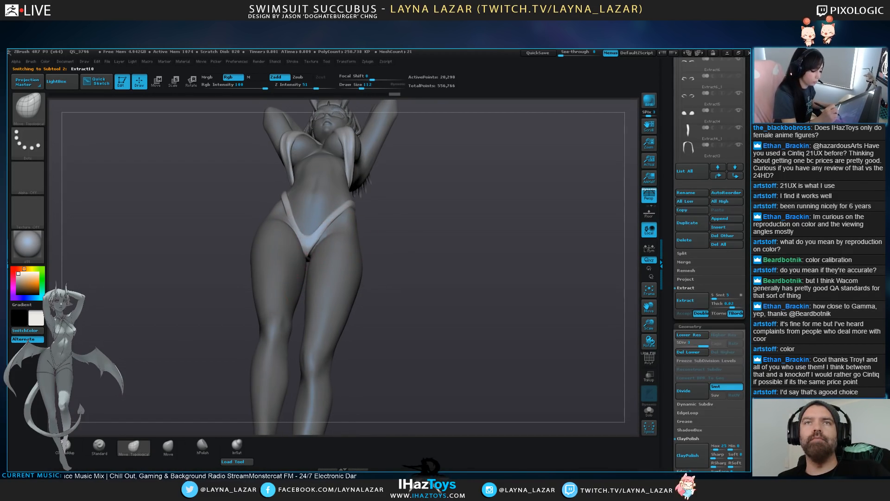
drag(299, 245, 303, 242)
drag(409, 237, 362, 273)
drag(302, 227, 297, 225)
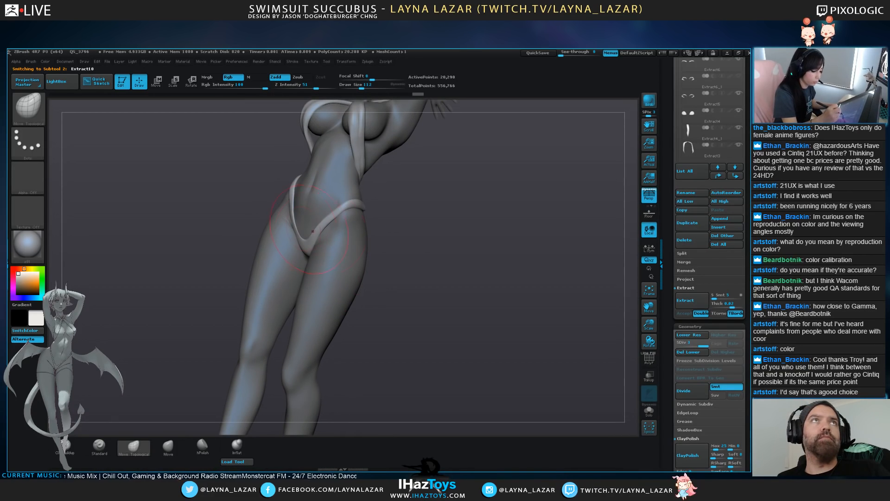
drag(410, 259, 373, 253)
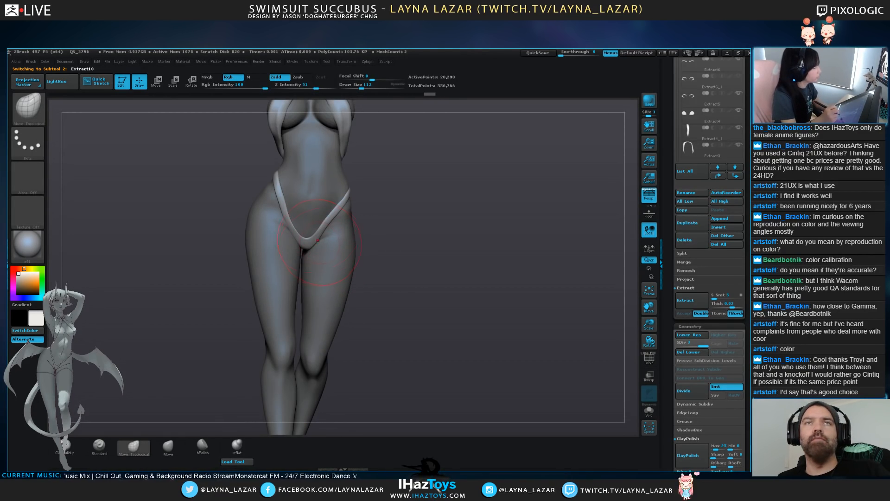
Adjust the swimsuit's front straps toward both hips so they follow the body
key(])
key(])
drag(318, 243, 333, 217)
drag(394, 227, 432, 240)
shift+drag(328, 224, 343, 203)
drag(281, 173, 287, 178)
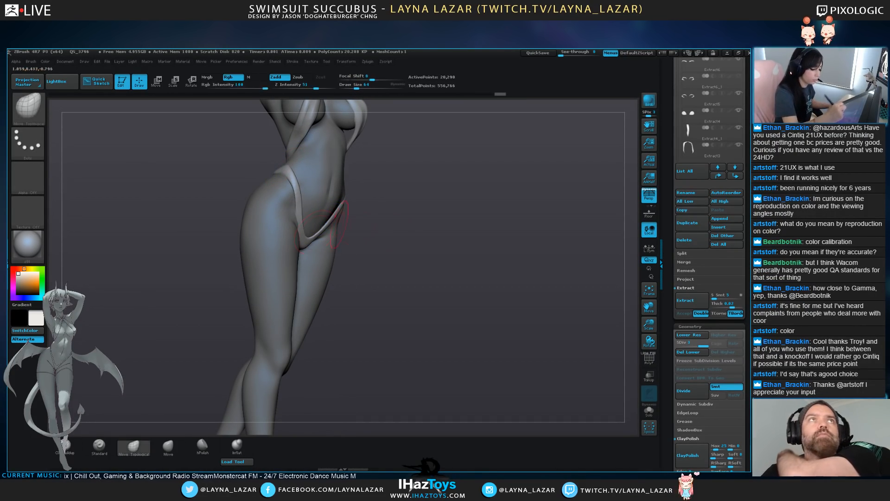
Refine the lower V of the swimsuit's front panel with small Move Topological strokes
drag(405, 220, 347, 240)
drag(308, 213, 313, 216)
drag(394, 241, 385, 211)
key(])
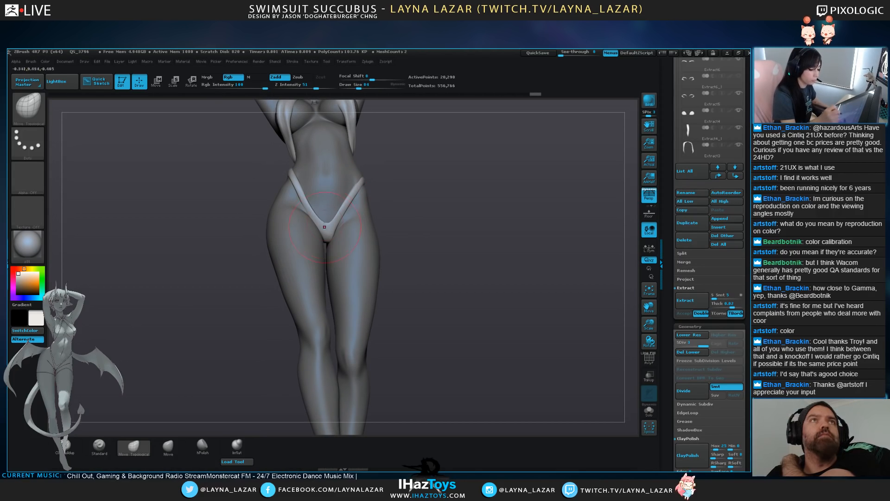
drag(324, 239, 331, 233)
key([)
mouse_move(432, 260)
mouse_down()
mouse_move(371, 278)
mouse_move(394, 246)
mouse_move(436, 279)
mouse_up()
key(])
drag(320, 236, 322, 233)
drag(417, 260, 398, 260)
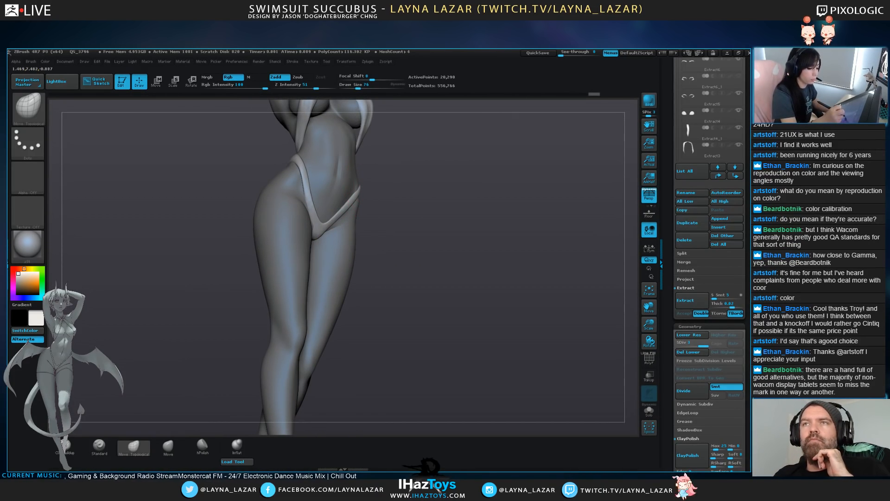
drag(450, 230, 429, 234)
mouse_move(438, 278)
alt+mouse_down()
mouse_move(436, 251)
mouse_move(429, 267)
mouse_move(427, 251)
mouse_move(425, 271)
alt+mouse_up()
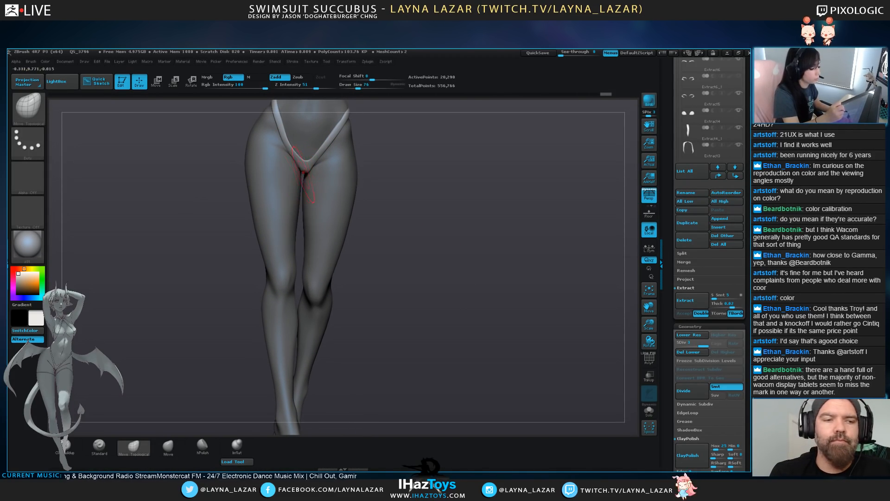
Select the body mesh and sculpt the creases at the back of the upper thighs with a smaller Standard brush
alt+click(325, 166)
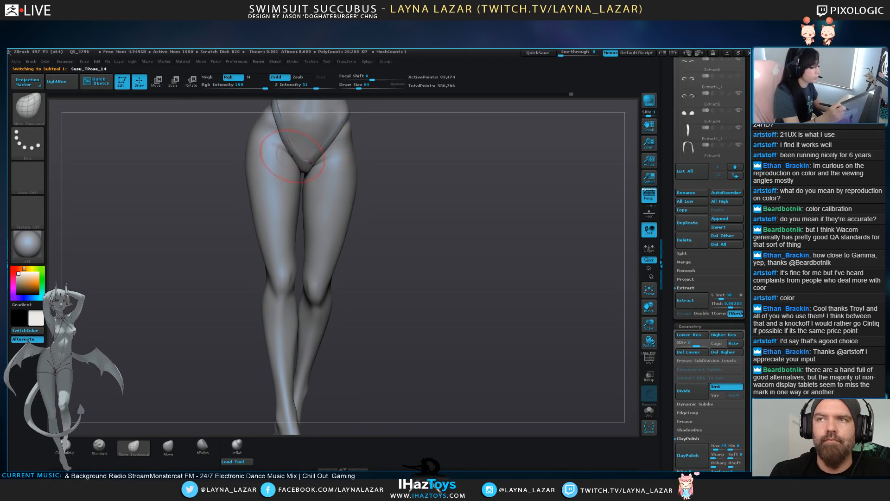
key(])
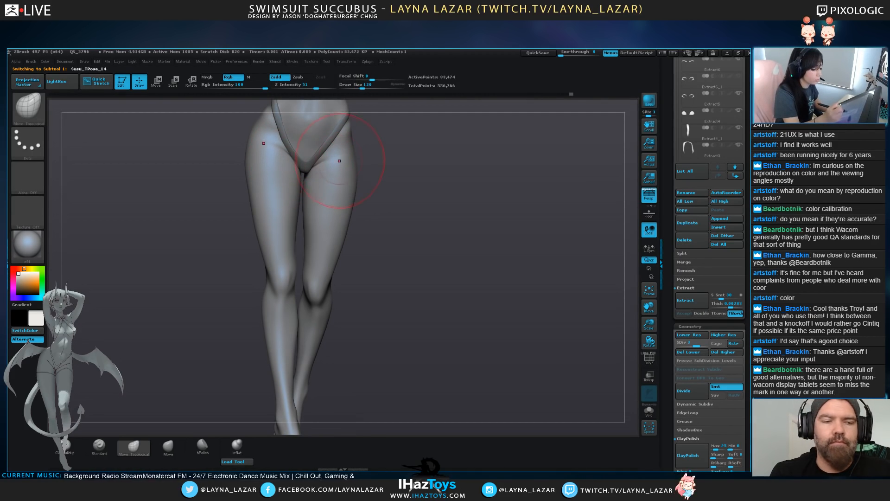
alt+click(284, 148)
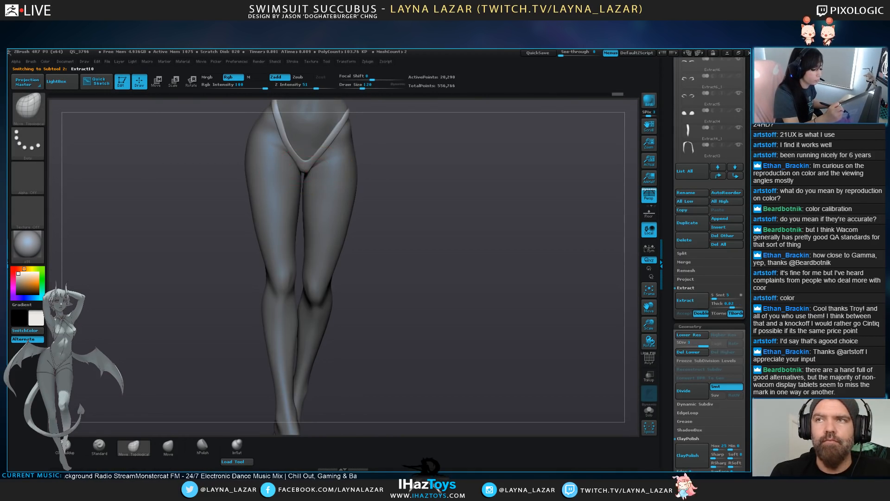
alt+drag(394, 195, 355, 212)
alt+click(297, 204)
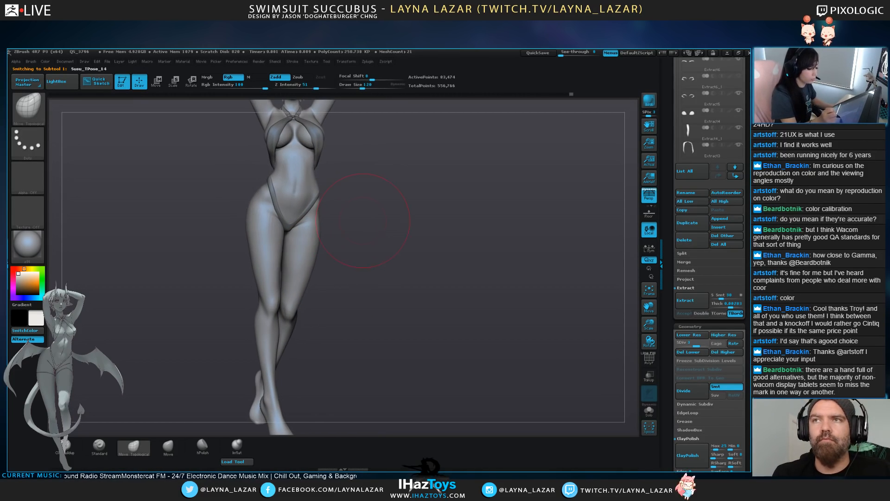
key(bracketleft)
key(bracketleft)
key(bracketleft)
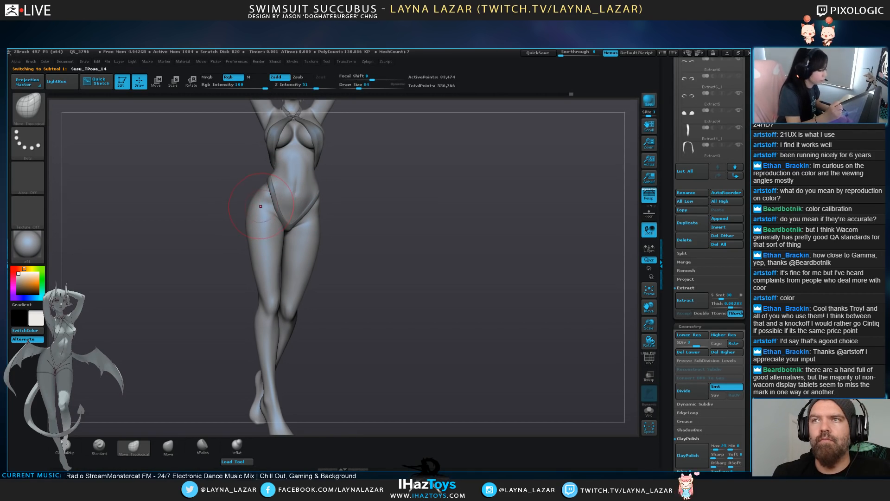
mouse_move(213, 236)
mouse_down()
mouse_move(249, 212)
mouse_move(290, 214)
mouse_move(340, 258)
mouse_move(382, 243)
mouse_move(454, 265)
mouse_move(466, 327)
mouse_up()
click(99, 447)
key(bracketleft)
drag(303, 279, 254, 293)
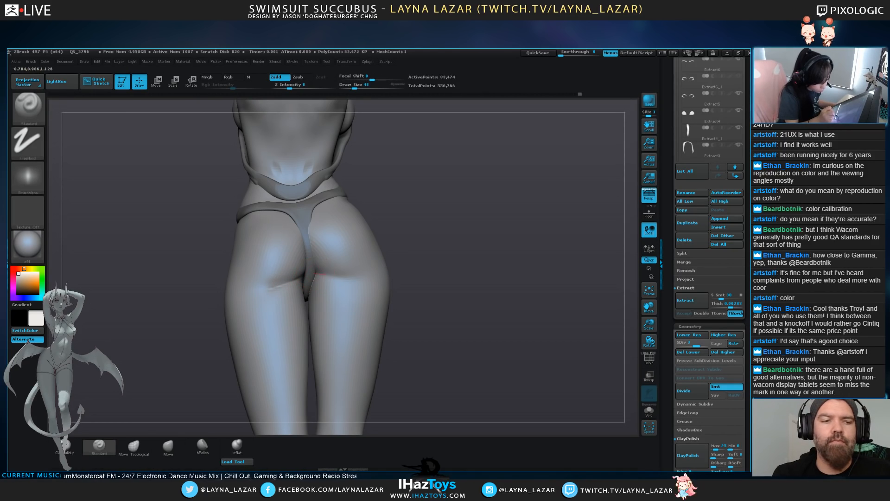
Select the swimsuit and reposition its narrow rear center strip with the Move Topological brush
alt+click(310, 271)
click(134, 447)
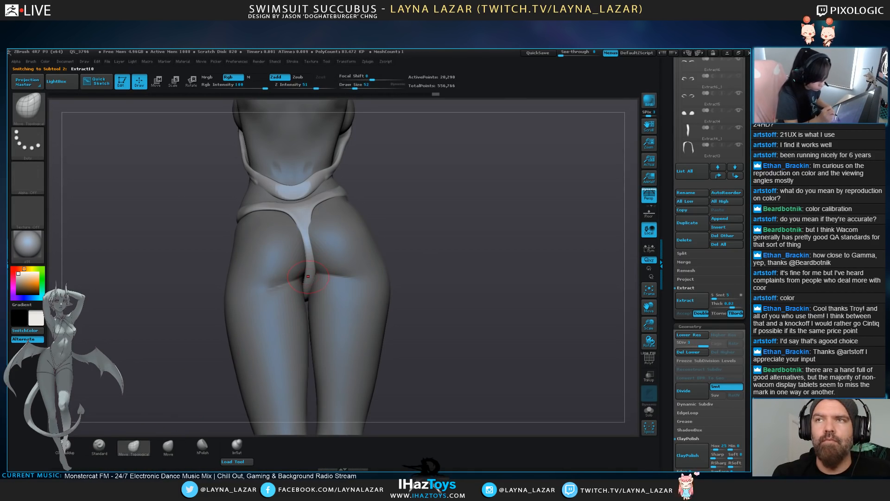
drag(312, 279, 307, 277)
mouse_move(417, 278)
mouse_down()
mouse_move(471, 280)
mouse_move(425, 273)
mouse_up()
key(bracketright)
drag(312, 276, 312, 276)
drag(431, 279, 489, 278)
drag(324, 250, 322, 250)
Move the swimsuit's hip band and the edge beside it at the back of the waist
drag(436, 278, 464, 278)
drag(284, 213, 283, 207)
mouse_move(436, 279)
mouse_down()
mouse_move(459, 278)
mouse_move(394, 278)
mouse_move(455, 278)
mouse_move(510, 306)
mouse_move(505, 287)
mouse_up()
drag(325, 226, 309, 211)
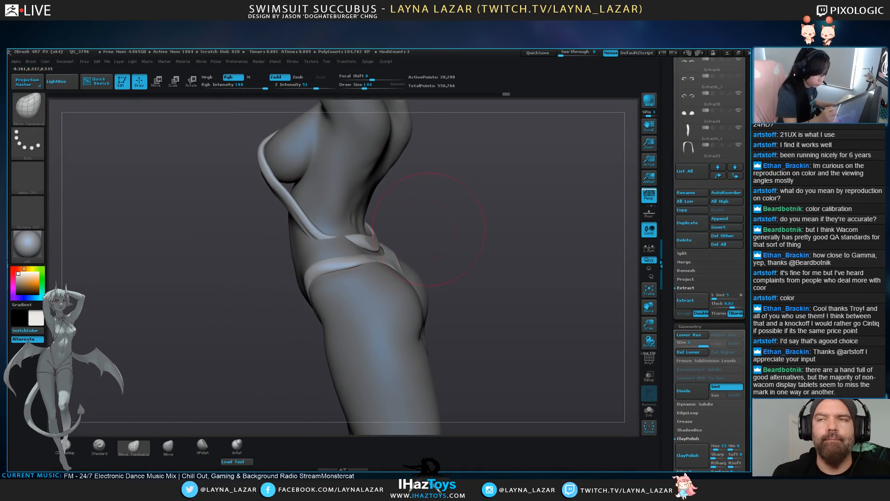
drag(464, 278, 524, 278)
drag(328, 239, 324, 240)
Adjust the swimsuit's upper strap where it crosses the lower back and sides
drag(445, 278, 547, 278)
drag(327, 199, 333, 208)
drag(524, 279, 482, 279)
drag(322, 221, 319, 217)
drag(454, 278, 559, 292)
drag(271, 229, 267, 234)
drag(246, 204, 244, 207)
mouse_move(445, 269)
mouse_down()
mouse_move(211, 102)
mouse_move(100, 107)
mouse_move(158, 104)
mouse_move(352, 195)
mouse_up()
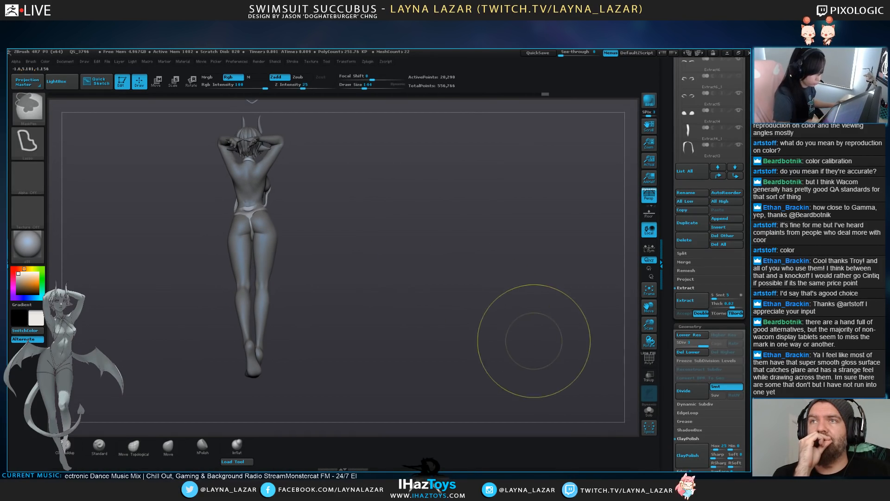
Isolate the swimsuit and hide the part of its upper strap that crosses the lower back
click(650, 410)
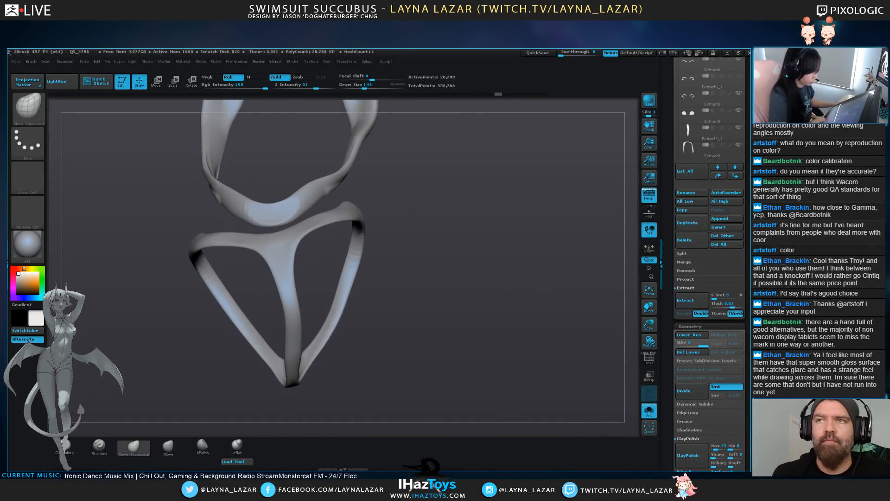
key(bracketleft)
key(bracketleft)
mouse_move(185, 274)
mouse_down()
mouse_move(174, 296)
mouse_move(205, 274)
mouse_up()
mouse_move(353, 280)
ctrl+alt+shift+mouse_down()
mouse_move(332, 308)
mouse_move(286, 335)
mouse_move(218, 280)
mouse_move(342, 277)
ctrl+alt+shift+mouse_up()
mouse_move(408, 288)
mouse_down()
mouse_move(357, 260)
mouse_move(316, 288)
mouse_move(353, 274)
mouse_up()
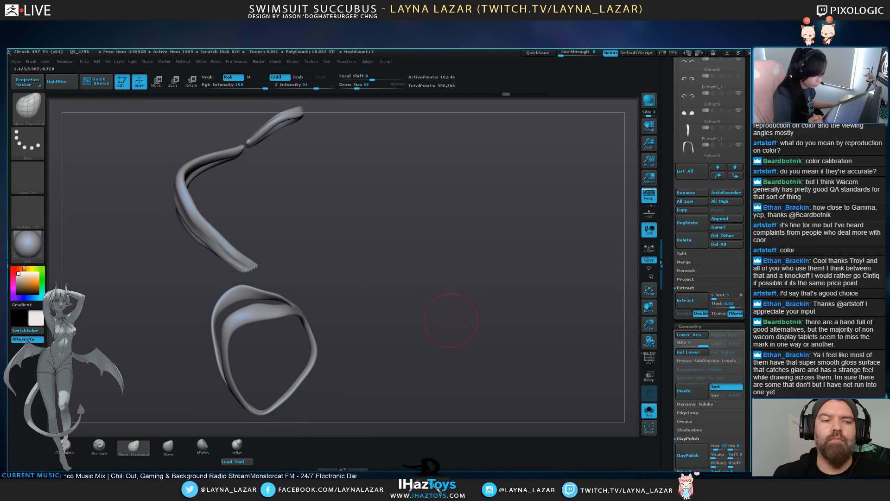
Lower the swimsuit to subdivision level 1 and try to delete the hidden geometry and close the holes
drag(703, 344, 679, 344)
drag(714, 439, 714, 307)
click(695, 369)
click(689, 367)
click(726, 384)
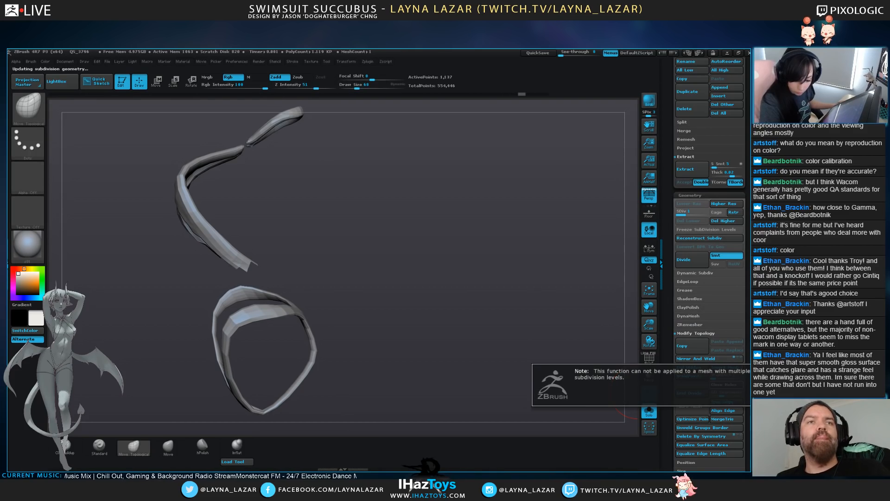
Delete the swimsuit's extra subdivision levels and close the holes at its cut strap ends
key(d)
drag(593, 261, 639, 279)
key(shift+d)
click(726, 220)
click(727, 385)
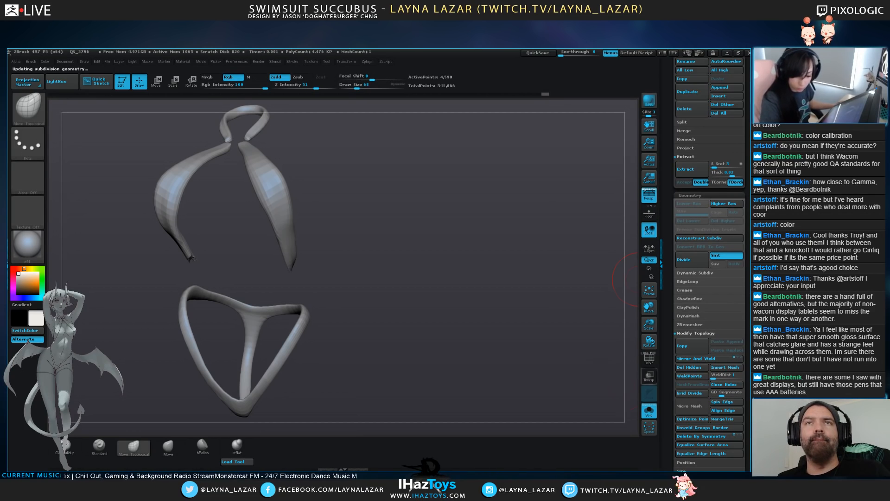
Show the whole figure again and pull the first cut strap end down toward the hip band
click(650, 411)
drag(464, 392, 184, 408)
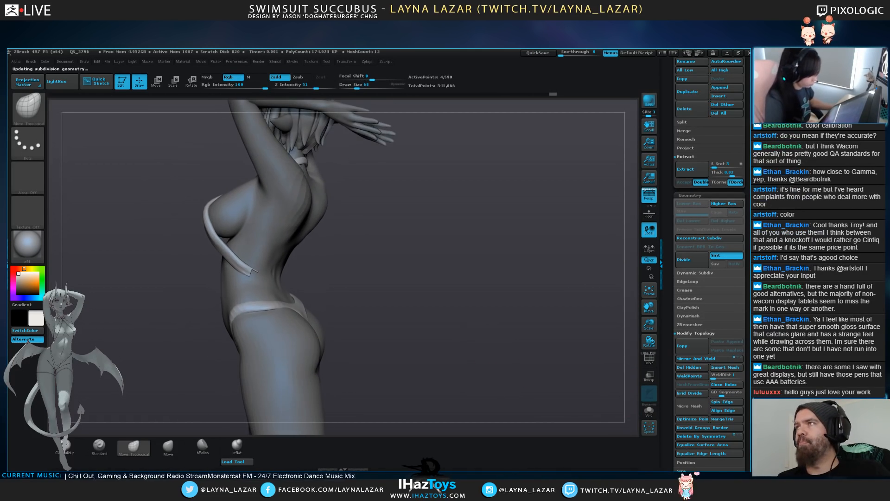
drag(249, 276, 253, 273)
mouse_move(394, 297)
mouse_down()
mouse_move(264, 302)
mouse_move(256, 286)
mouse_move(492, 297)
mouse_up()
drag(247, 279, 255, 278)
drag(492, 297, 371, 297)
drag(259, 288, 275, 303)
Move the cut strap end on the opposite side of the waist to meet the hip band
mouse_move(483, 296)
mouse_down()
mouse_move(380, 297)
mouse_move(413, 293)
mouse_up()
drag(345, 268, 339, 275)
drag(463, 269, 436, 301)
drag(342, 269, 339, 275)
mouse_move(463, 288)
mouse_down()
mouse_move(440, 306)
mouse_move(399, 290)
mouse_up()
mouse_move(335, 291)
mouse_down()
mouse_move(340, 299)
mouse_move(318, 276)
mouse_up()
Toggle transparency temporarily and refine where the side strap joins the hip band
click(649, 376)
drag(482, 279, 395, 283)
drag(332, 273, 336, 274)
click(649, 376)
shift+drag(483, 288, 464, 259)
mouse_move(533, 287)
mouse_down()
mouse_move(406, 285)
mouse_move(538, 274)
mouse_up()
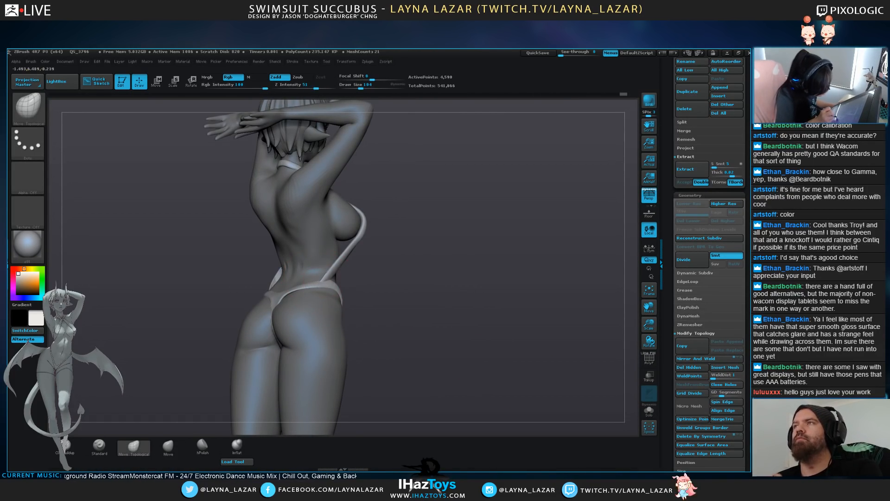
mouse_move(455, 278)
mouse_down()
mouse_move(403, 277)
mouse_move(487, 280)
mouse_up()
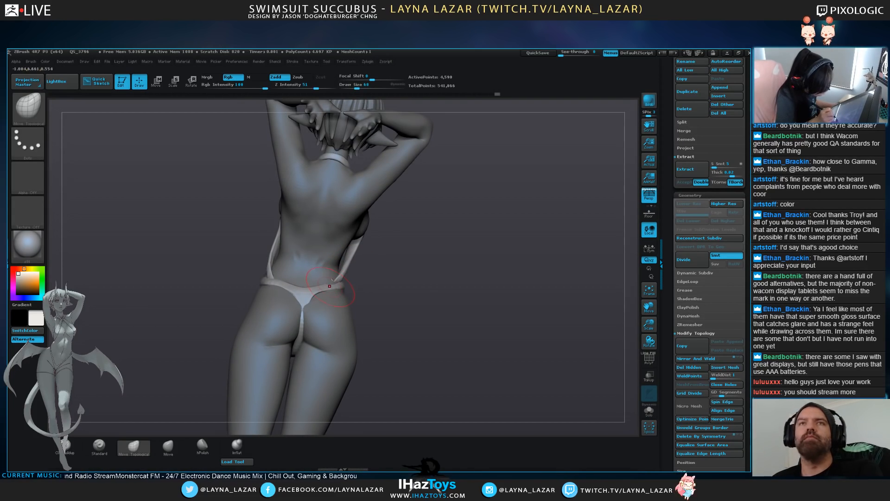
Try smoothing and shifting the hip band and strap ends across the lower back
shift+drag(330, 286, 325, 282)
drag(417, 278, 419, 311)
drag(342, 281, 340, 278)
drag(417, 279, 468, 278)
drag(269, 279, 268, 274)
mouse_move(260, 234)
mouse_down()
mouse_move(252, 221)
mouse_move(261, 247)
mouse_up()
Undo the last four strokes on the swimsuit
drag(408, 279, 478, 278)
mouse_move(432, 297)
alt+mouse_down()
mouse_move(469, 264)
mouse_move(438, 277)
mouse_move(457, 302)
alt+mouse_up()
drag(492, 304, 449, 308)
key(ctrl+z)
key(ctrl+z)
key(ctrl+z)
key(ctrl+z)
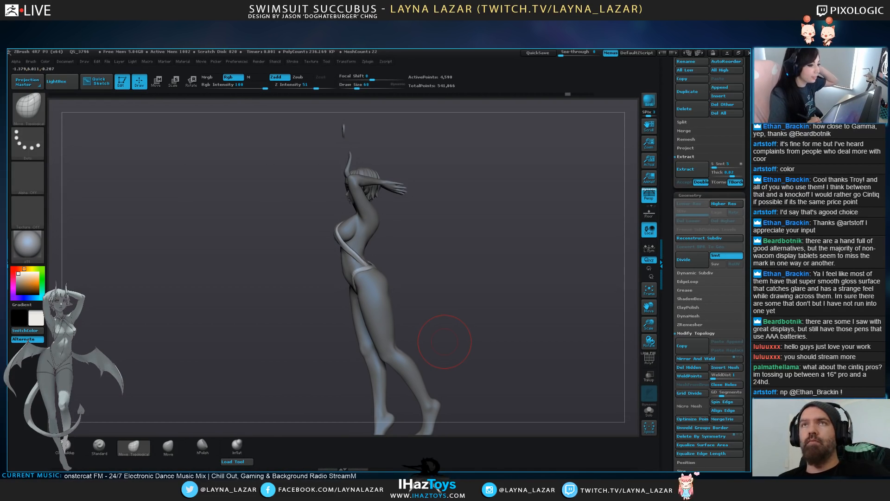
Examine the fit of the swimsuit straps and hip band from the front, side and back
drag(459, 306, 519, 304)
mouse_move(452, 251)
alt+mouse_down()
mouse_move(454, 290)
mouse_move(354, 172)
alt+mouse_up()
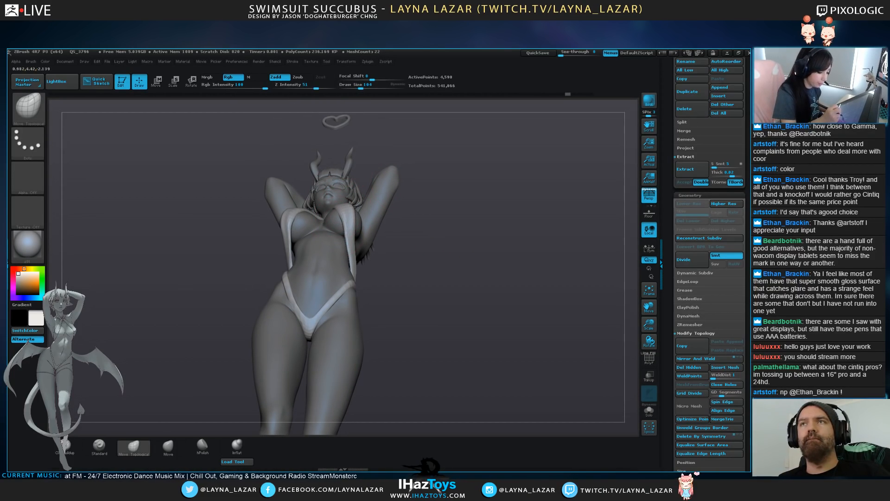
drag(434, 260, 566, 261)
mouse_move(371, 264)
mouse_down()
mouse_move(403, 267)
mouse_move(403, 365)
mouse_up()
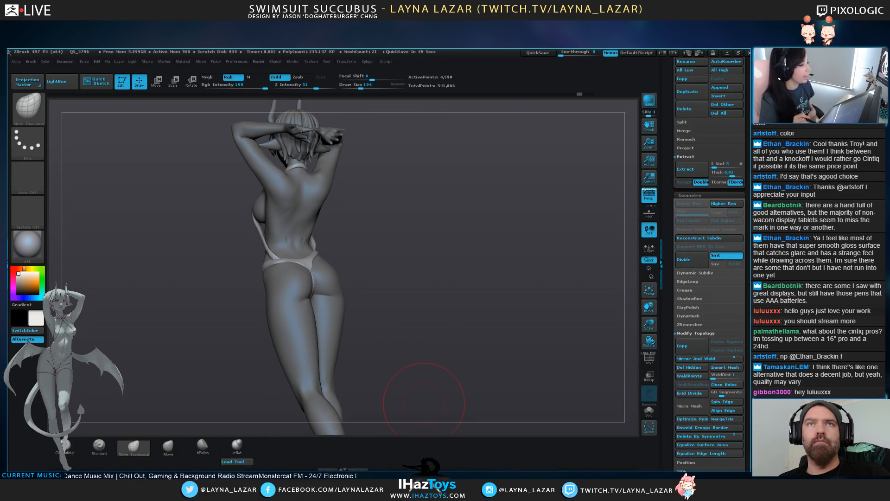
mouse_move(424, 403)
mouse_down()
mouse_move(420, 371)
mouse_move(436, 315)
mouse_up()
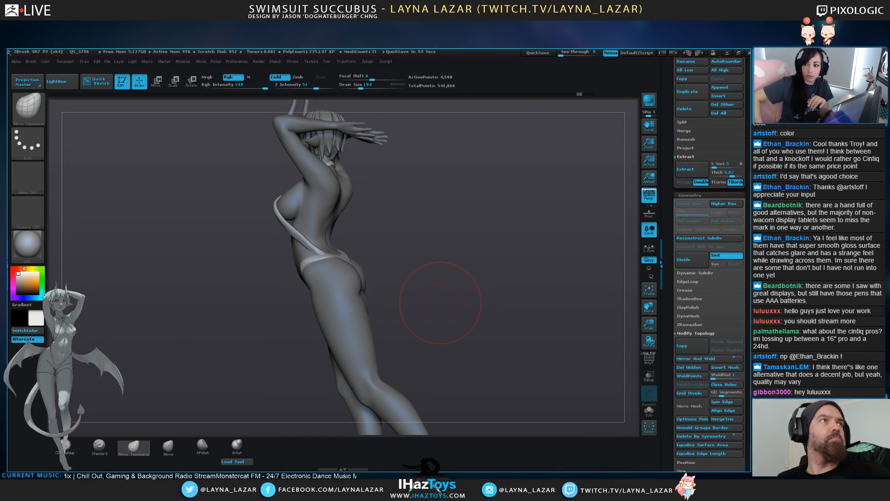
drag(440, 304, 377, 246)
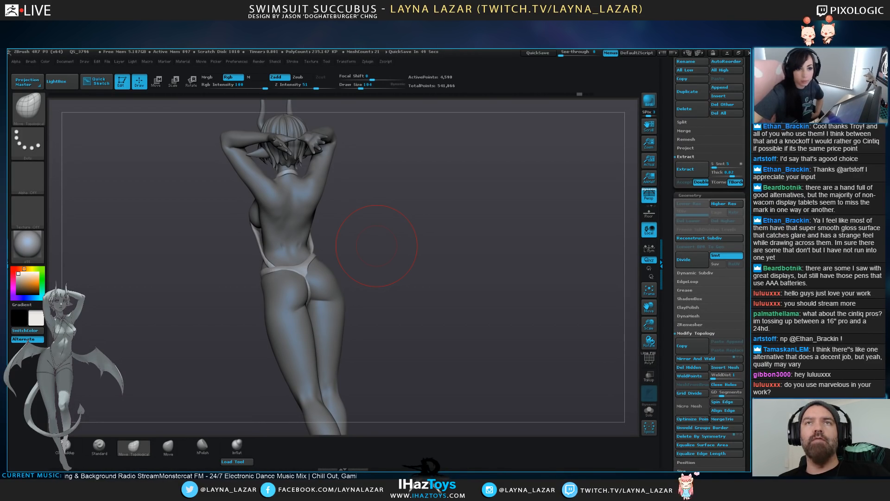
mouse_move(430, 282)
mouse_down()
mouse_move(476, 305)
mouse_move(488, 297)
mouse_move(467, 313)
mouse_move(488, 318)
mouse_up()
Thicken the swimsuit's chest strap using the Inflat brush at draw size 56
click(237, 446)
click(355, 87)
mouse_move(332, 198)
mouse_down()
mouse_move(368, 231)
mouse_move(348, 214)
mouse_up()
drag(464, 301, 538, 304)
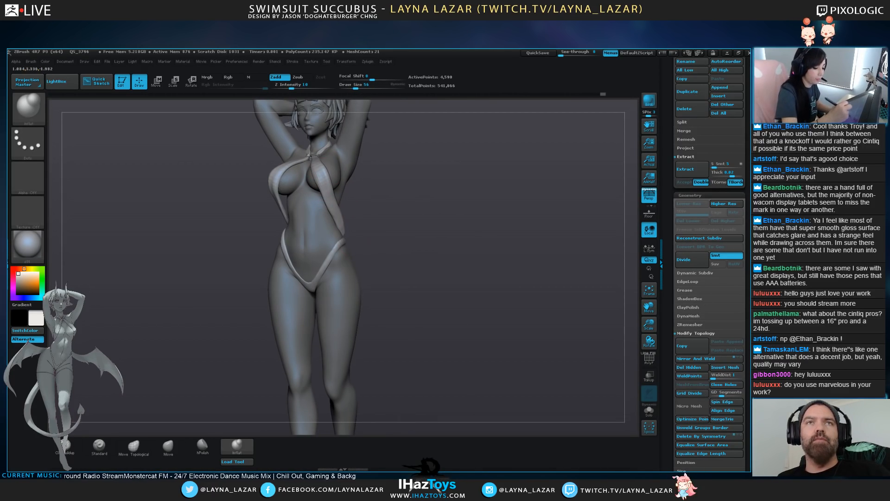
Thicken the swimsuit's side strap near the hip using the Inflat brush at draw size 56
click(355, 87)
alt+drag(464, 260, 459, 311)
drag(464, 306, 491, 306)
drag(303, 277, 298, 295)
drag(464, 306, 506, 308)
drag(297, 272, 288, 297)
drag(371, 304, 448, 304)
mouse_move(379, 319)
alt+mouse_down()
mouse_move(439, 287)
mouse_move(449, 292)
alt+mouse_up()
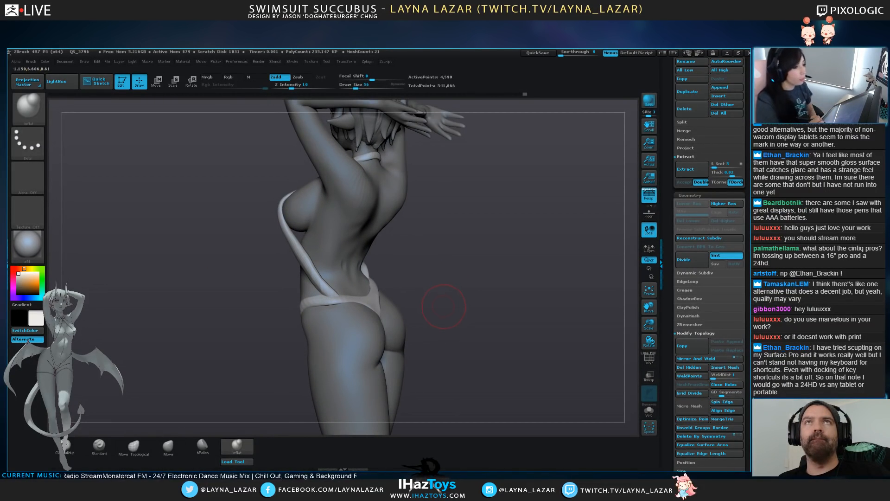
Reposition the swimsuit strap ends where they meet the hip band at the waist using the Move Topological brush at draw size 56
click(133, 445)
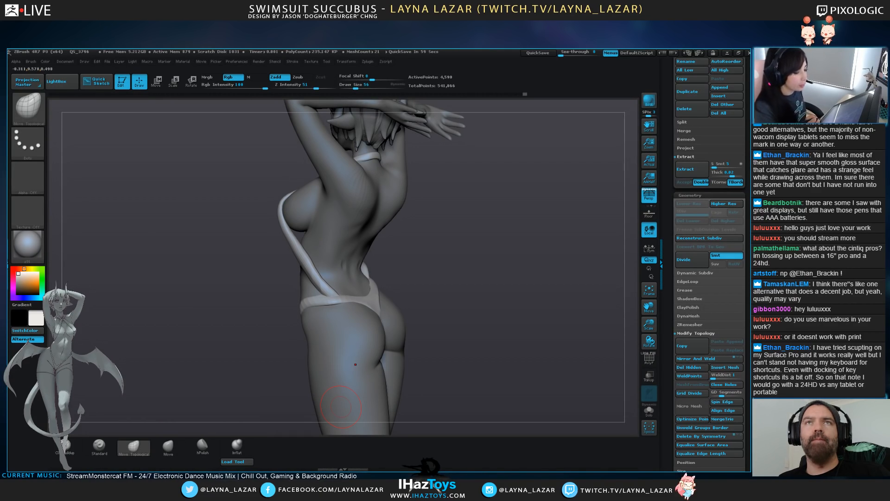
drag(420, 398, 468, 394)
drag(324, 293, 312, 278)
drag(418, 371, 485, 371)
drag(316, 284, 317, 278)
mouse_move(328, 259)
mouse_down()
mouse_move(359, 256)
mouse_move(318, 274)
mouse_up()
drag(366, 287, 492, 283)
drag(227, 278, 227, 277)
drag(315, 288, 357, 287)
drag(220, 290, 221, 287)
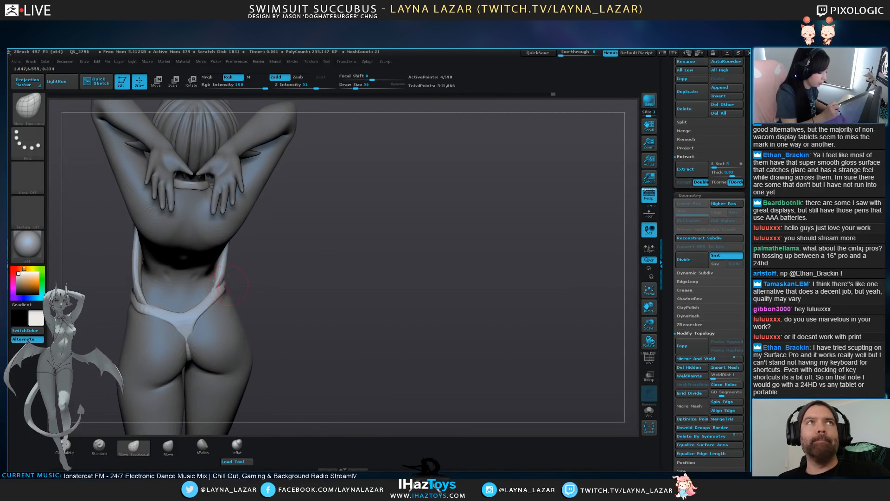
Shift the swimsuit's hip band across the opposite hip and lower back to follow the body
drag(371, 288, 304, 288)
drag(197, 310, 196, 307)
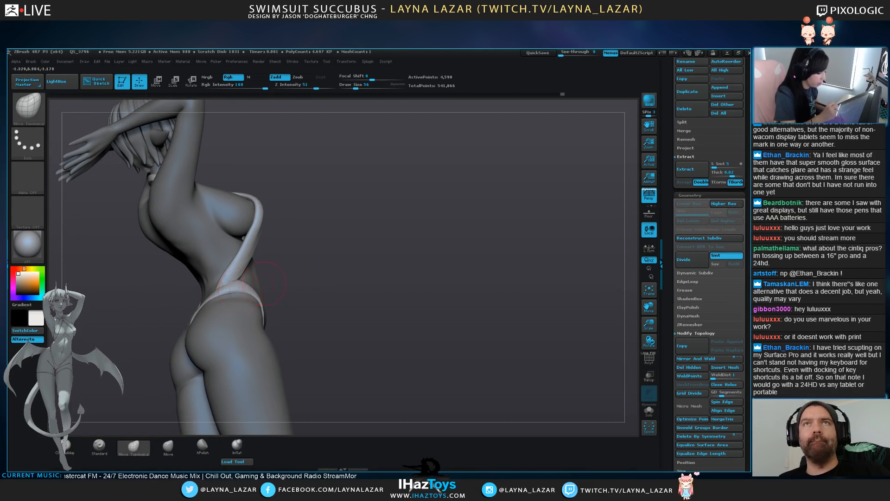
drag(320, 292, 360, 291)
drag(185, 314, 188, 317)
drag(320, 297, 347, 297)
drag(198, 331, 200, 328)
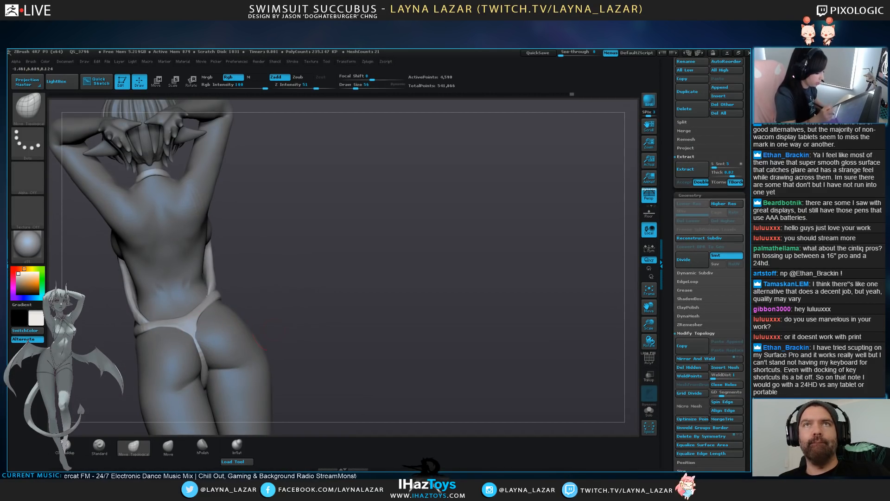
drag(325, 302, 328, 274)
drag(197, 335, 199, 332)
drag(211, 319, 212, 316)
Reshape the swimsuit's side strap along the waist with the Move Topological brush enlarged to draw size 92
mouse_move(295, 296)
mouse_down()
mouse_move(315, 278)
mouse_move(294, 260)
mouse_up()
key(])
key(])
key(])
drag(267, 292, 285, 290)
drag(284, 249, 292, 266)
mouse_move(293, 278)
mouse_down()
mouse_move(315, 297)
mouse_move(291, 277)
mouse_up()
key([)
mouse_move(245, 288)
mouse_down()
mouse_move(308, 300)
mouse_move(320, 283)
mouse_move(291, 271)
mouse_up()
key(])
drag(210, 261, 283, 255)
Adjust the junction of the side strap and hip band around the hip so it fits the body from several angles
alt+drag(250, 294, 433, 285)
drag(356, 298, 354, 300)
drag(408, 295, 468, 287)
drag(352, 281, 348, 282)
drag(417, 287, 427, 289)
drag(300, 299, 304, 301)
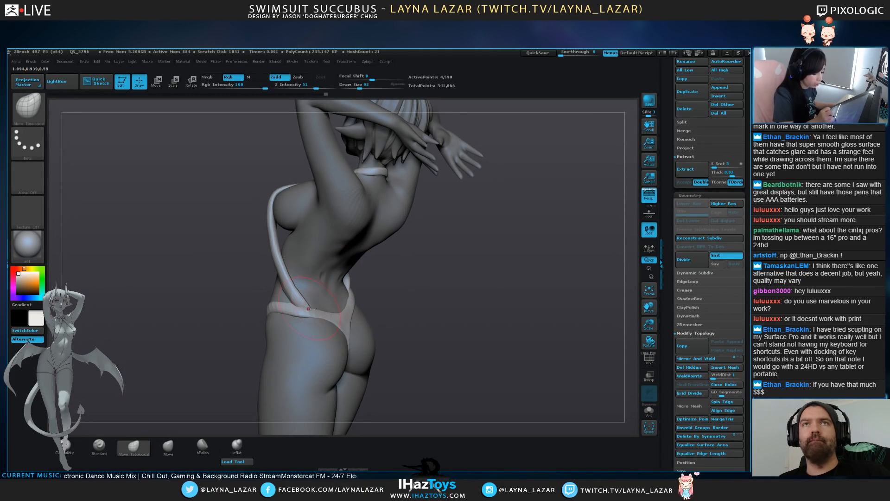
drag(417, 288, 448, 288)
drag(316, 319, 304, 294)
drag(413, 290, 464, 290)
drag(292, 302, 297, 299)
drag(413, 289, 445, 288)
drag(302, 315, 304, 312)
mouse_move(445, 290)
mouse_down()
mouse_move(375, 290)
mouse_move(399, 290)
mouse_up()
drag(305, 310, 305, 310)
drag(378, 290, 378, 293)
drag(298, 310, 297, 307)
Fit the V-shaped front of the swimsuit's hip band against the crotch
drag(442, 359, 415, 325)
drag(332, 349, 333, 344)
mouse_move(422, 336)
mouse_down()
mouse_move(475, 336)
mouse_move(420, 324)
mouse_up()
drag(335, 339, 334, 338)
mouse_move(395, 320)
mouse_down()
mouse_move(434, 320)
mouse_move(394, 321)
mouse_move(413, 278)
mouse_move(474, 293)
mouse_move(456, 221)
mouse_move(459, 343)
mouse_up()
drag(323, 297, 323, 302)
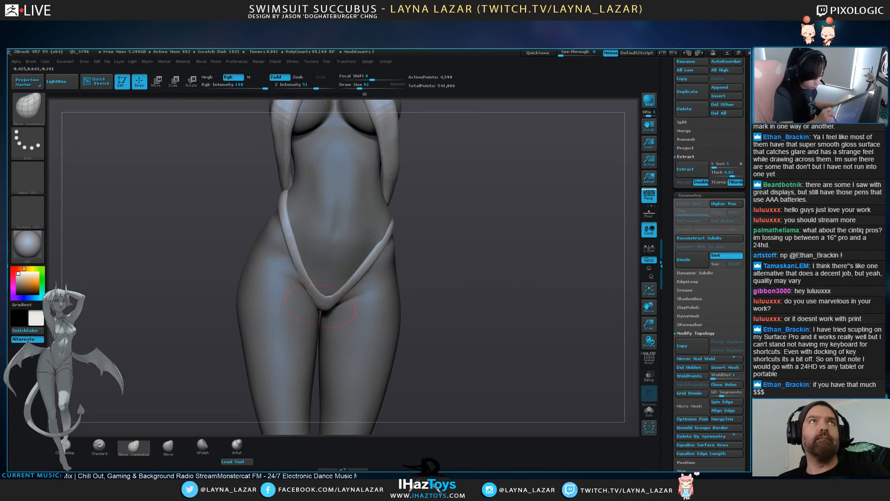
Subdivide the swimsuit mesh once and show all the figure's subtools again
click(691, 260)
alt+drag(464, 247, 472, 265)
alt+drag(472, 304, 473, 278)
alt+drag(477, 369, 481, 297)
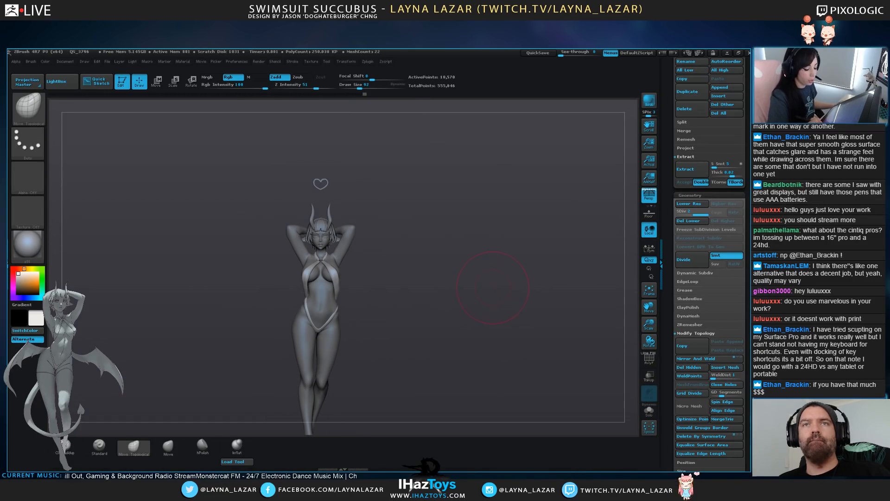
scroll(714, 195, up, 5)
drag(746, 100, 746, 213)
click(740, 134)
click(739, 135)
alt+drag(489, 316, 487, 281)
alt+drag(486, 348, 479, 307)
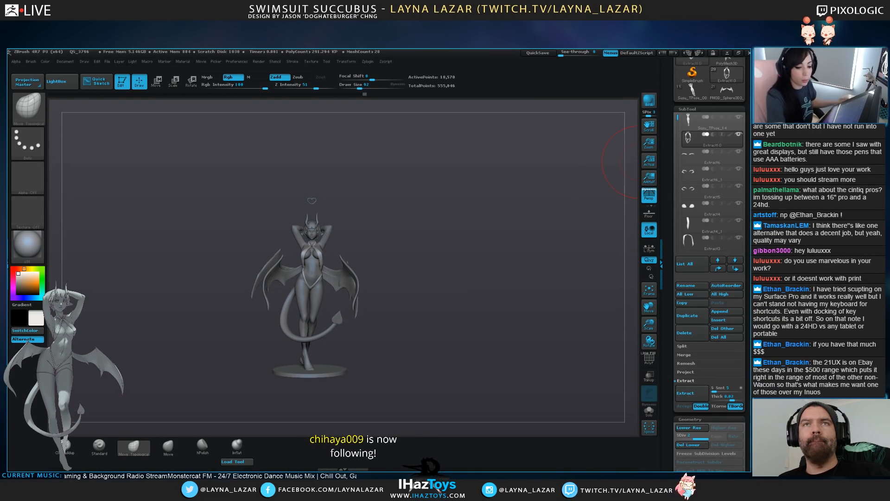
scroll(710, 139, up, 4)
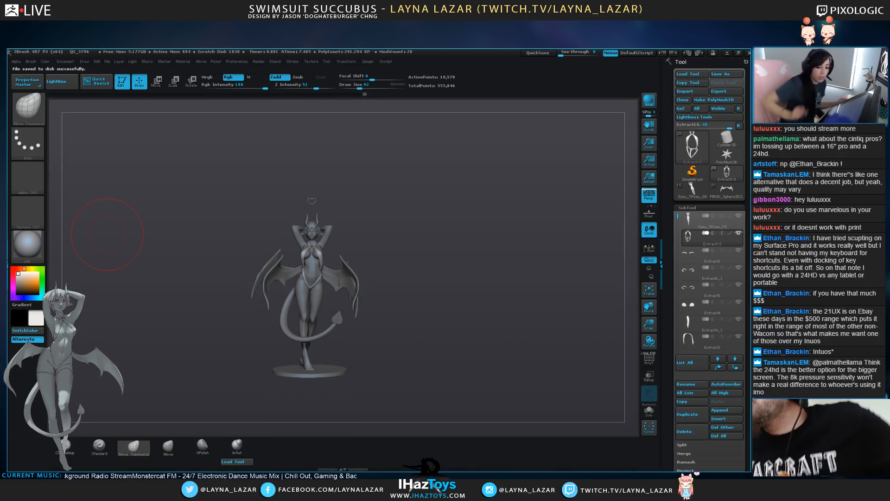
Preview the painted colours on all subtools of the figure
shift+click(730, 233)
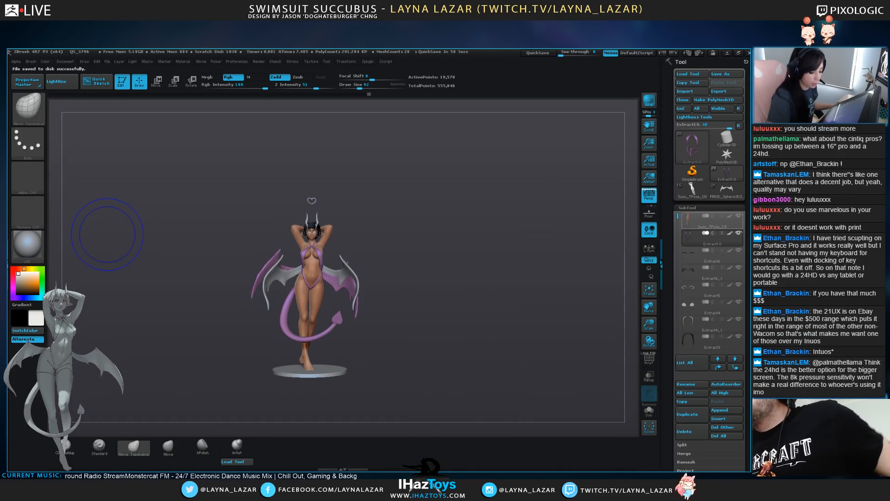
shift+click(730, 233)
shift+click(739, 234)
shift+click(739, 233)
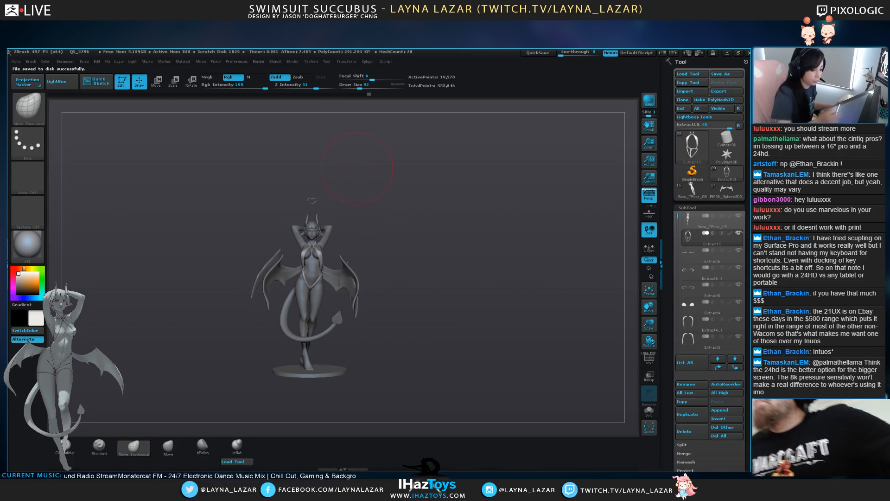
Combine all subtools into one low-resolution posing mesh with Transpose Master's TPoseMesh
click(368, 61)
click(399, 160)
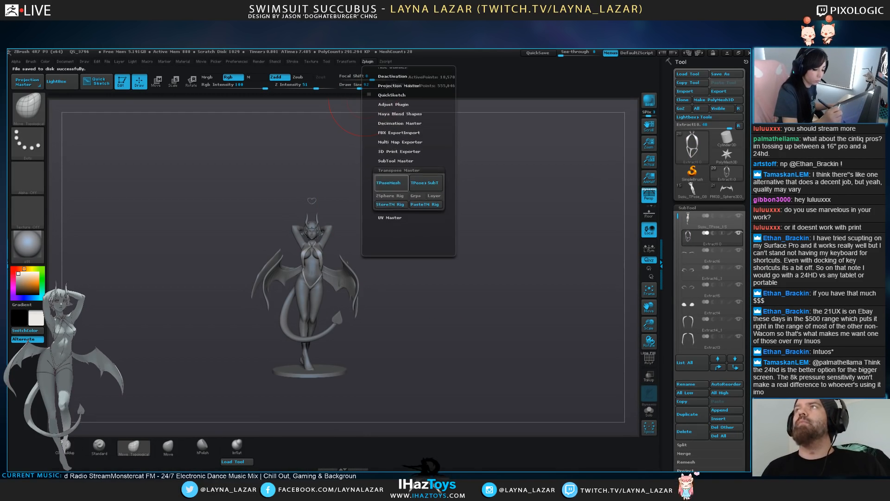
click(388, 172)
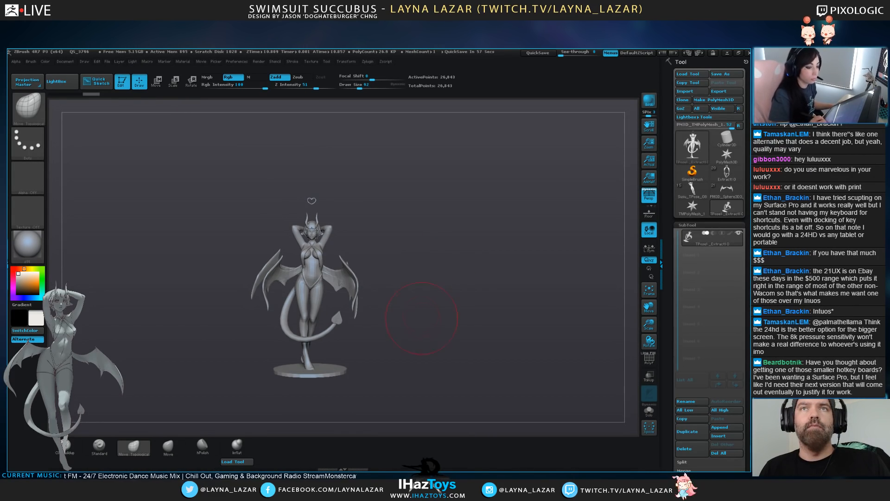
Mask the figure's upper body down to the waist with a lasso mask
alt+drag(164, 139, 164, 171)
alt+drag(509, 320, 510, 385)
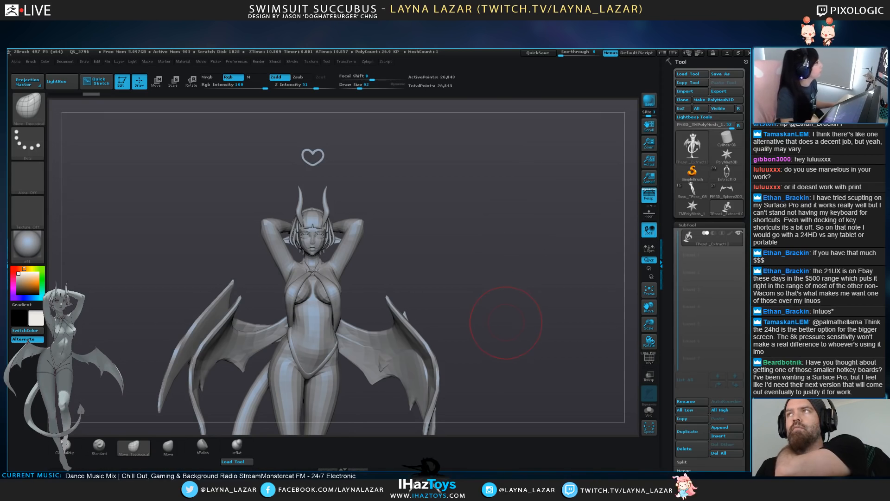
alt+drag(102, 227, 93, 195)
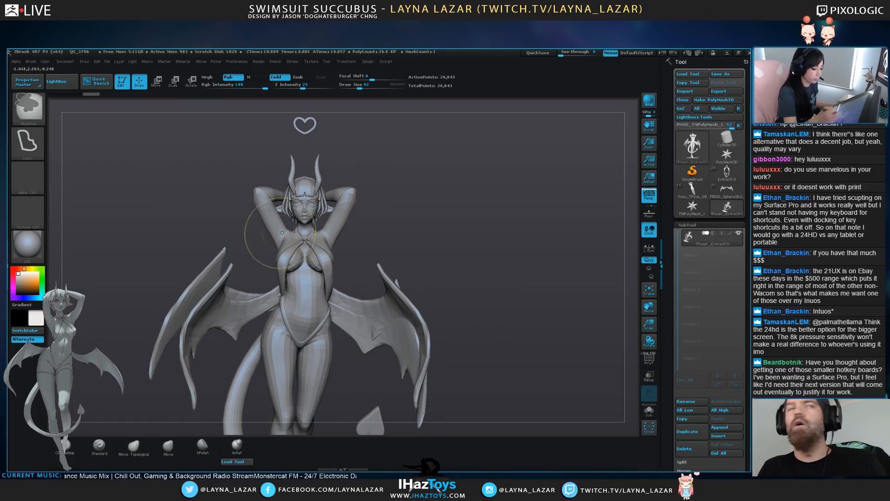
mouse_move(227, 204)
ctrl+mouse_down()
mouse_move(345, 139)
mouse_move(394, 218)
mouse_move(345, 274)
mouse_move(255, 274)
ctrl+mouse_up()
Hide both wings, including their membranes and bones, leaving the body and tail shown
ctrl+shift+click(376, 316)
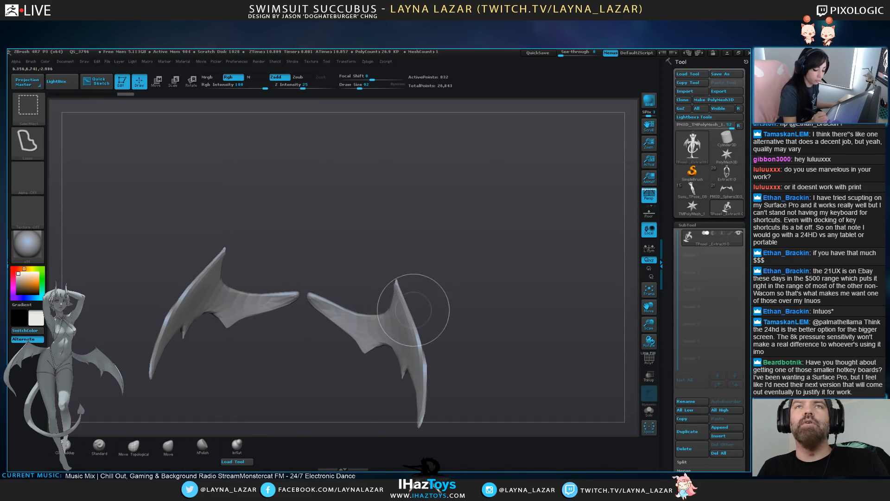
ctrl+shift+drag(457, 273, 473, 261)
ctrl+shift+click(417, 325)
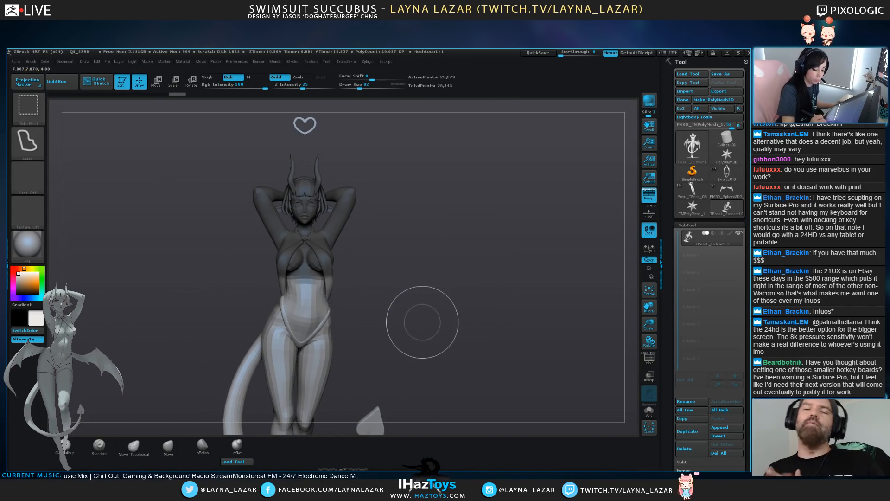
drag(448, 329, 487, 288)
mouse_move(479, 259)
ctrl+mouse_down()
mouse_move(446, 188)
mouse_move(473, 315)
ctrl+mouse_up()
ctrl+shift+click(524, 289)
mouse_move(524, 289)
mouse_down()
mouse_move(432, 319)
mouse_move(585, 338)
mouse_move(568, 332)
mouse_up()
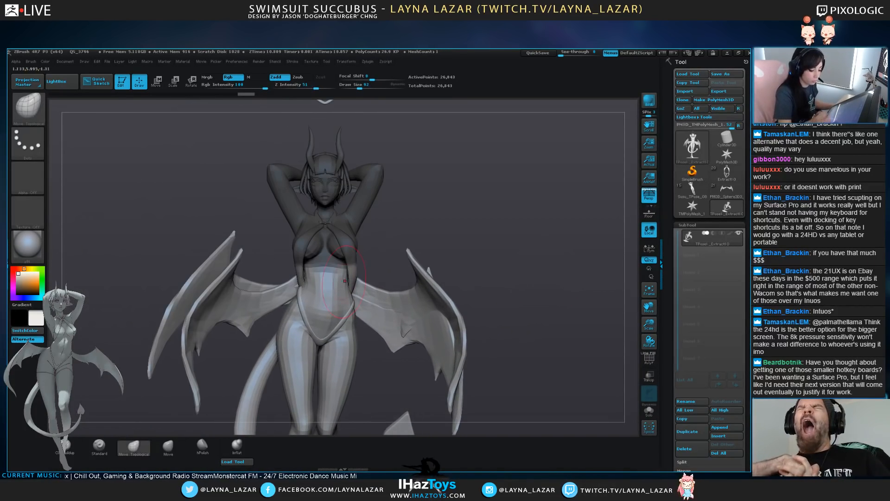
ctrl+shift+click(376, 305)
ctrl+shift+click(477, 315)
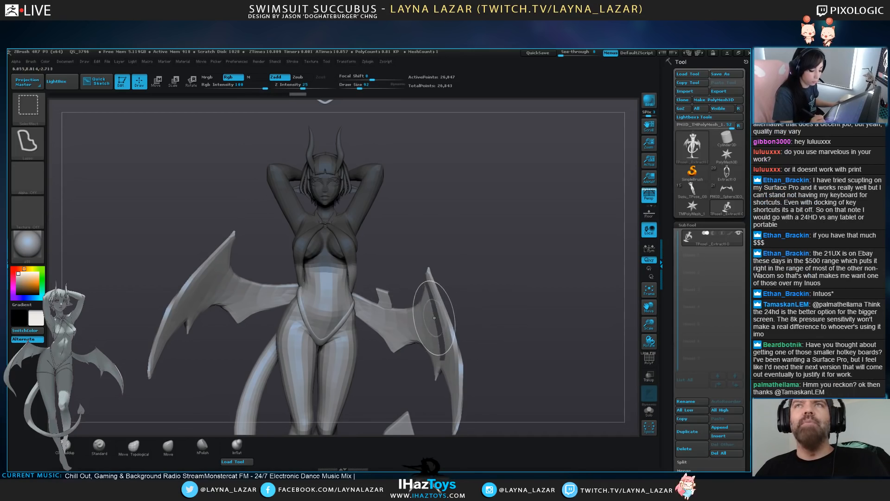
ctrl+shift+click(393, 322)
alt+drag(397, 326, 352, 309)
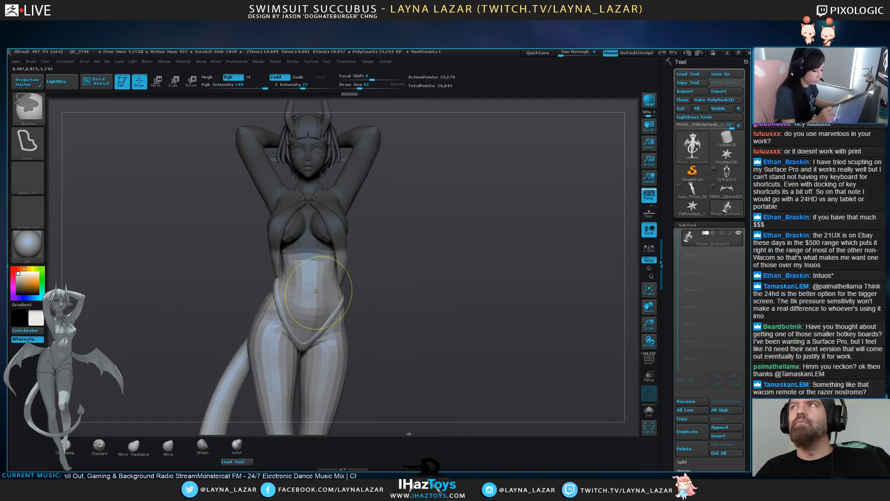
Soften the mask edge at the waist and invert the mask so only the upper body can be posed
mouse_move(360, 260)
ctrl+mouse_down()
mouse_move(186, 239)
mouse_move(344, 243)
ctrl+mouse_up()
ctrl+click(344, 244)
ctrl+click(323, 291)
key(ctrl+i)
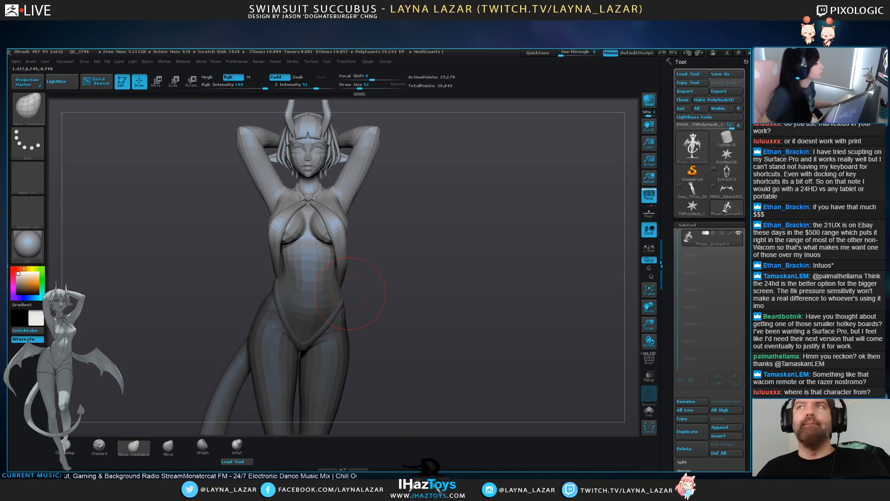
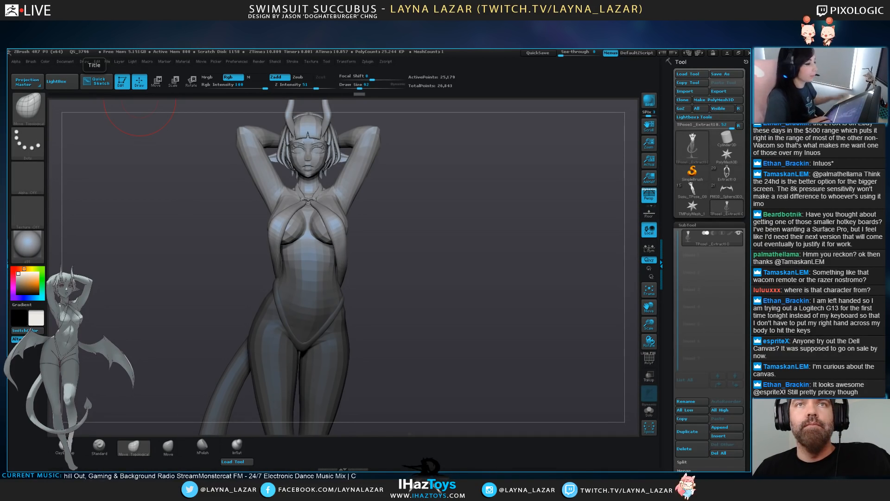
Lean the upper body slightly backward in profile by rotating it about the waist with a vertical transpose line
drag(444, 286, 435, 289)
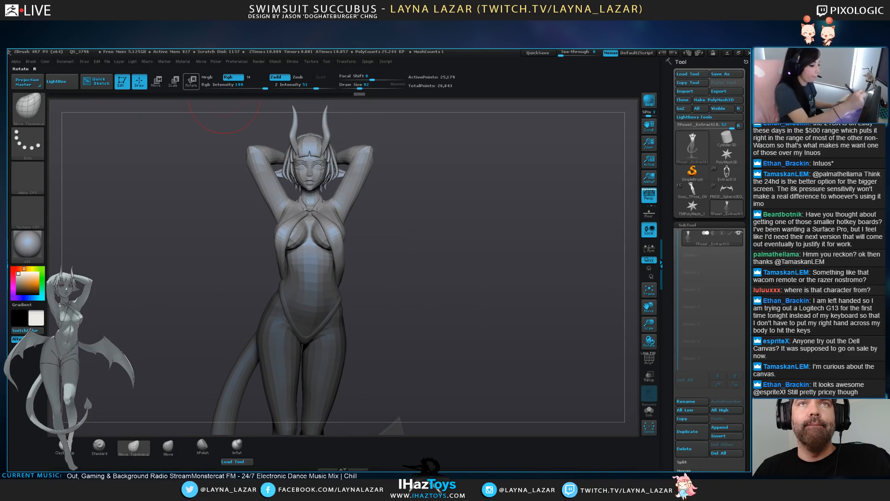
click(191, 82)
shift+drag(311, 264, 311, 108)
shift+drag(431, 232, 547, 232)
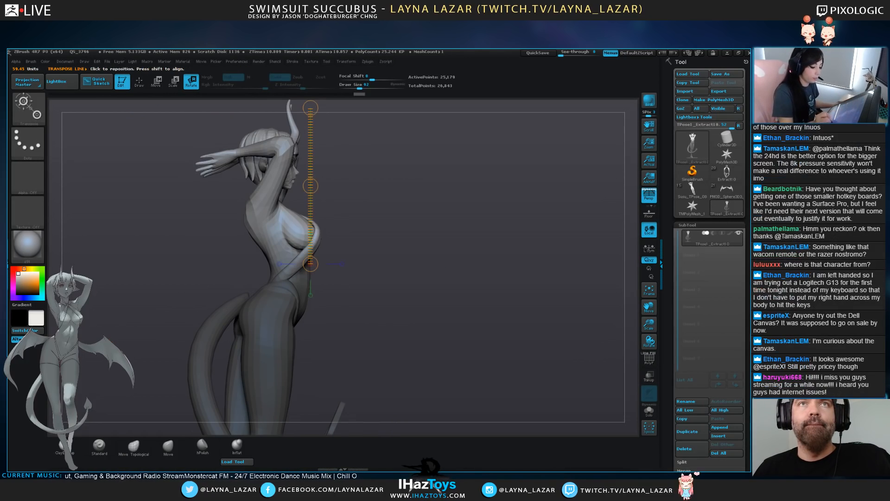
drag(311, 108, 291, 110)
mouse_move(473, 172)
mouse_down()
mouse_move(374, 160)
mouse_move(377, 184)
mouse_up()
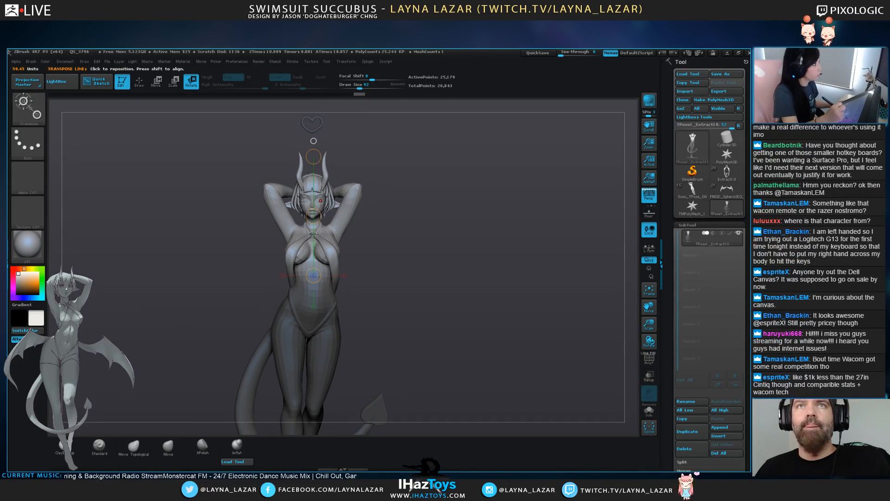
Show the hidden wings again and replace the body mask with a mask on the round base only
mouse_move(381, 218)
alt+mouse_down()
mouse_move(365, 173)
mouse_move(383, 200)
alt+mouse_up()
ctrl+click(366, 185)
alt+drag(382, 199, 382, 158)
ctrl+shift+click(387, 287)
mouse_move(377, 394)
ctrl+mouse_down()
mouse_move(408, 283)
mouse_move(190, 392)
mouse_move(204, 399)
ctrl+mouse_up()
ctrl+click(320, 356)
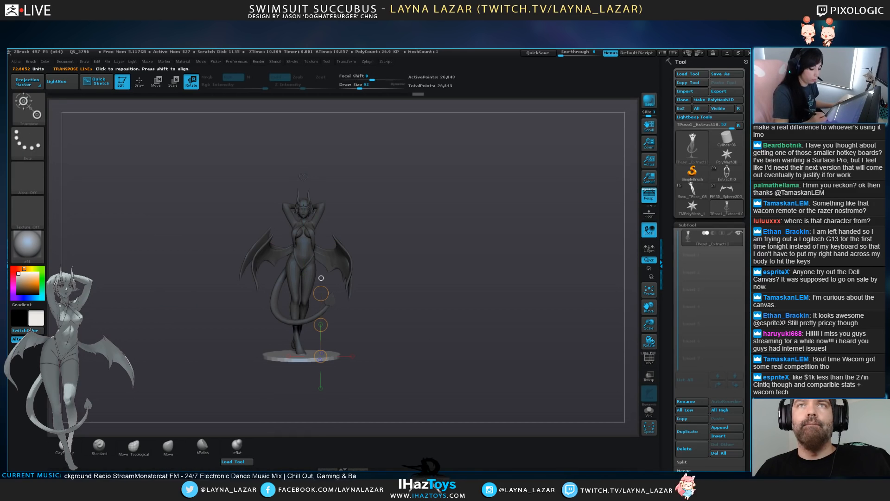
ctrl+click(299, 336)
Rotate the whole figure above the base about its standing foot, using a transpose line extended above the head
drag(321, 278, 300, 137)
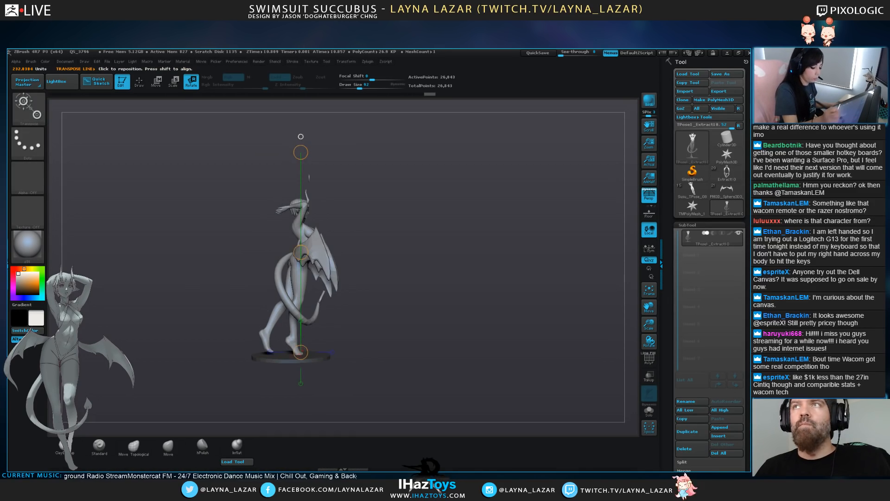
shift+drag(399, 185, 454, 186)
drag(356, 251, 365, 251)
drag(355, 173, 358, 173)
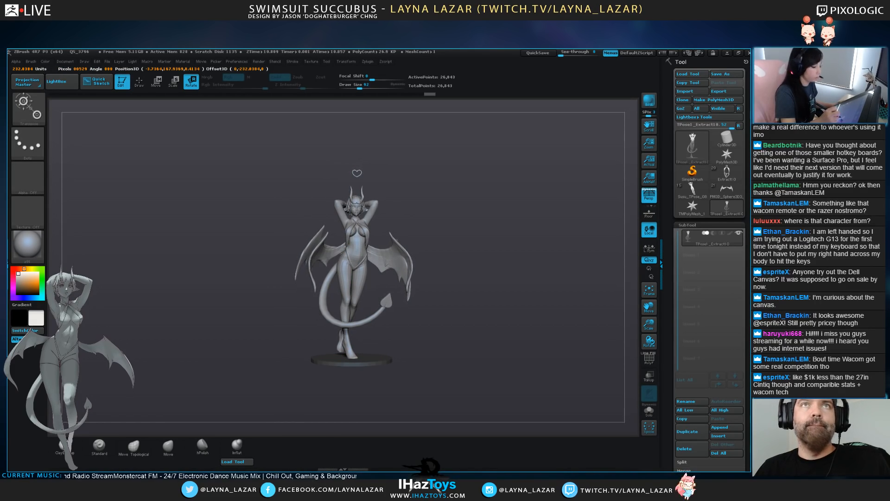
Return to Draw mode and hide both wings of the posing mesh
alt+drag(427, 195, 393, 284)
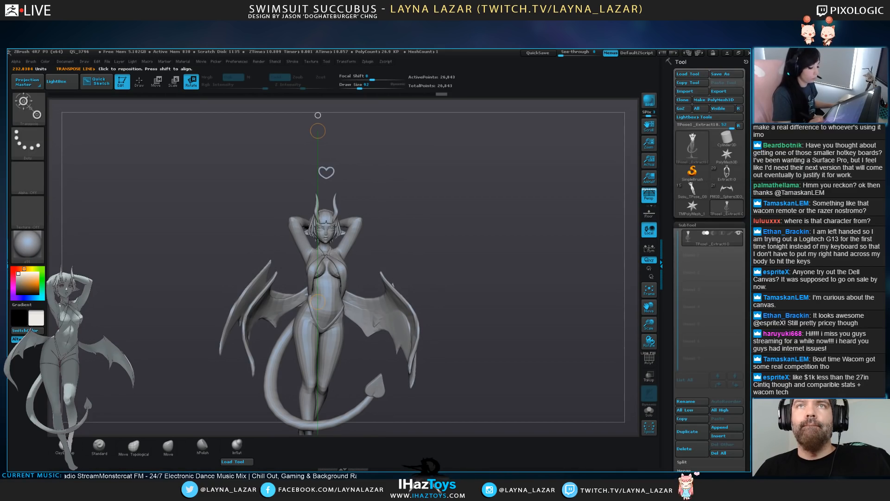
key(q)
ctrl+shift+click(403, 297)
ctrl+shift+click(442, 273)
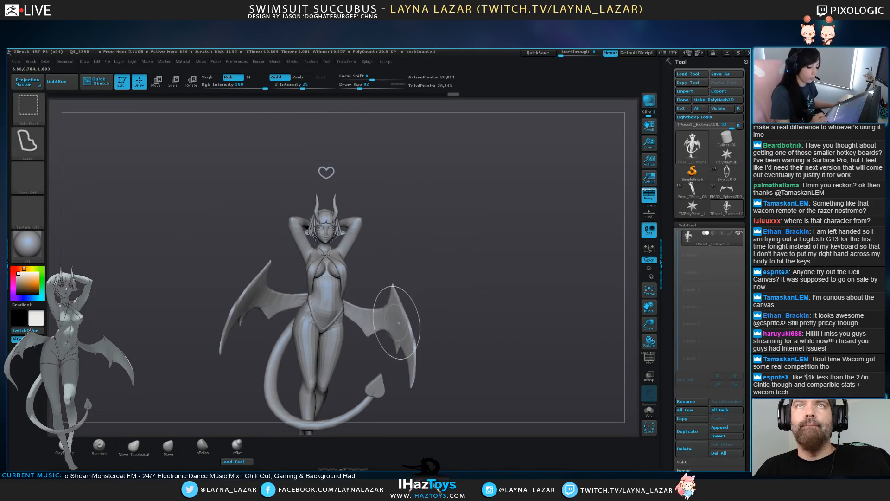
ctrl+alt+shift+click(400, 323)
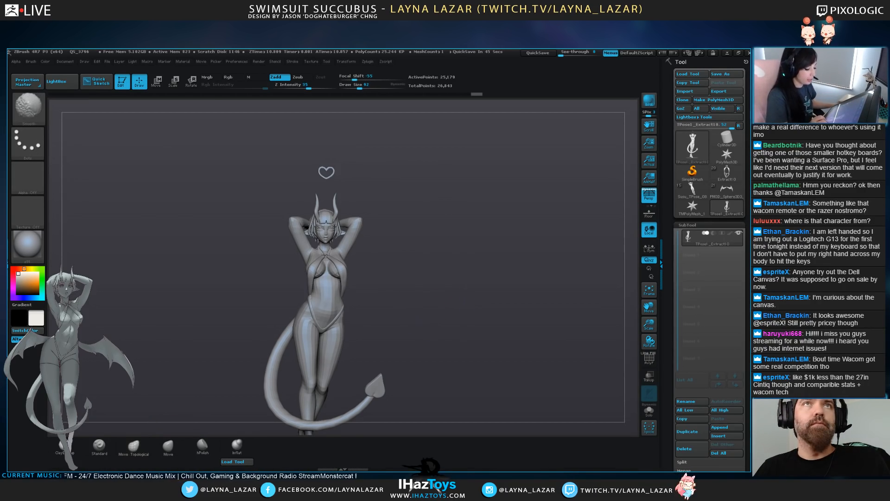
Mask the hips, legs and tail with a softened edge at the waist, leaving the upper body free
alt+drag(425, 286, 427, 235)
mouse_move(395, 157)
ctrl+mouse_down()
mouse_move(382, 222)
mouse_move(253, 204)
mouse_move(393, 137)
mouse_move(394, 156)
ctrl+mouse_up()
key(ctrl+i)
ctrl+click(331, 250)
mouse_move(411, 244)
mouse_down()
mouse_move(385, 232)
mouse_move(410, 232)
mouse_move(395, 244)
mouse_up()
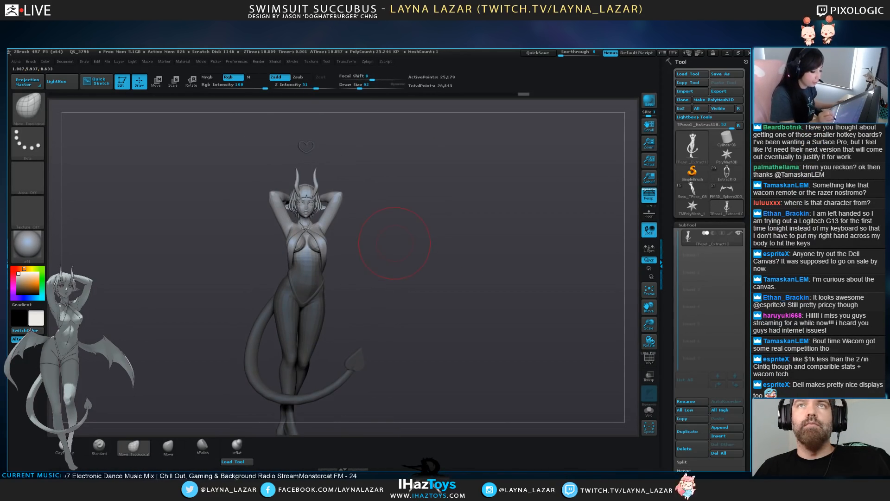
key(ctrl+i)
ctrl+click(311, 281)
key(ctrl+i)
Rotate the upper body about the waist with a vertical transpose line, tilting it in the side and front views
key(r)
shift+drag(299, 418, 298, 105)
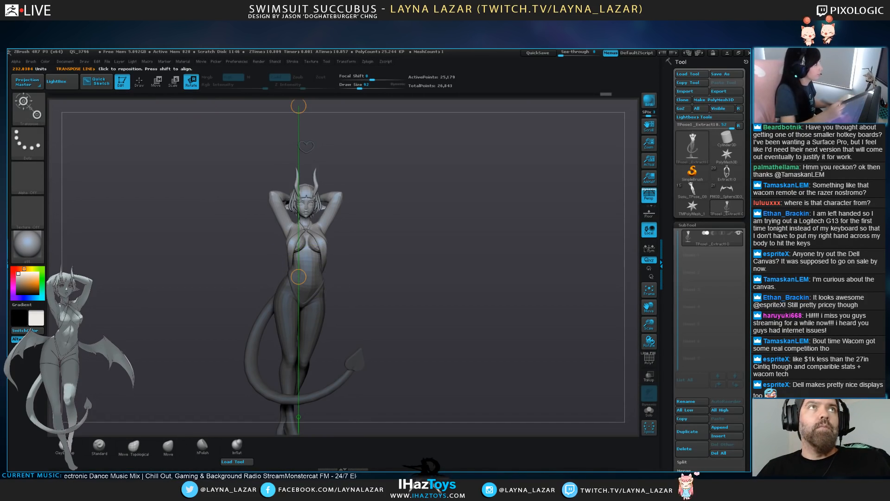
shift+drag(308, 266, 308, 165)
shift+drag(399, 223, 501, 223)
drag(309, 216, 298, 215)
shift+drag(501, 222, 399, 223)
drag(308, 215, 319, 215)
Refine the upper body's tilt with further small transpose rotations from the front and side
alt+drag(418, 223, 418, 315)
drag(308, 173, 301, 173)
shift+drag(399, 223, 501, 223)
shift+drag(307, 346, 307, 328)
shift+drag(483, 222, 398, 223)
drag(345, 258, 358, 257)
drag(345, 186, 351, 186)
alt+drag(418, 222, 426, 297)
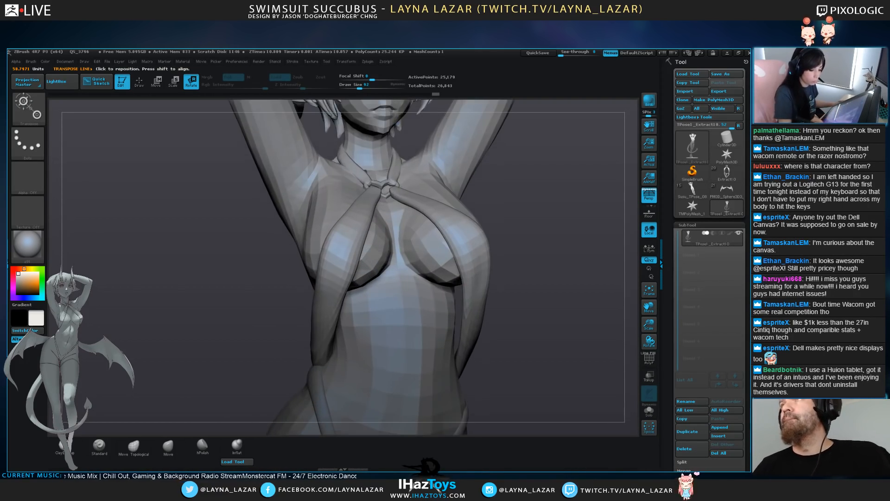
Return to Draw mode and isolate the base body by hiding the hair, horns, facial parts and swimsuit
alt+drag(548, 186, 443, 354)
click(139, 81)
ctrl+drag(463, 233, 459, 247)
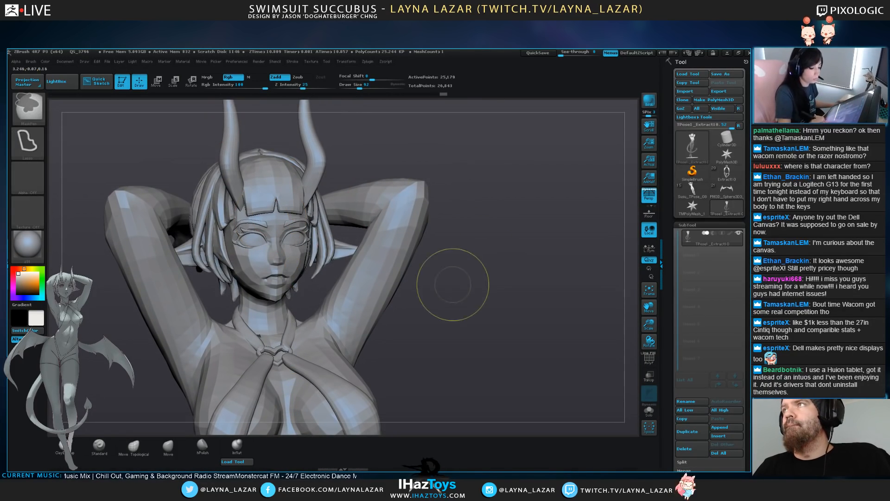
ctrl+shift+click(395, 271)
ctrl+shift+click(413, 273)
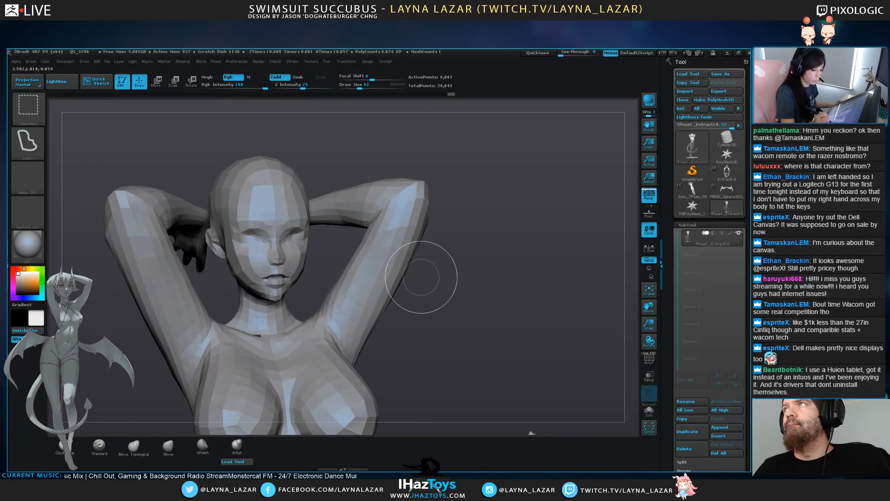
ctrl+shift+click(439, 294)
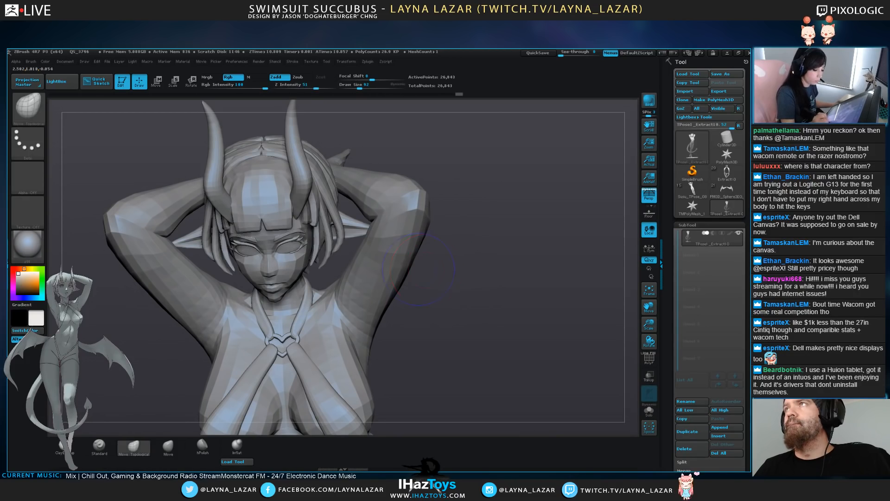
ctrl+shift+click(395, 263)
drag(457, 209, 452, 315)
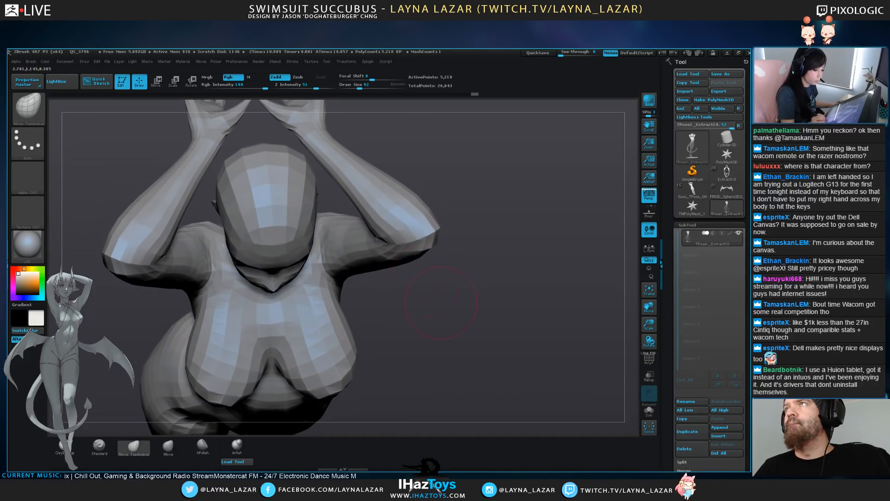
Mask the isolated body's head with lasso selections from above and the front
mouse_move(317, 165)
ctrl+mouse_down()
mouse_move(254, 218)
mouse_move(219, 170)
mouse_move(232, 138)
ctrl+mouse_up()
mouse_move(475, 278)
shift+mouse_down()
mouse_move(480, 178)
mouse_move(494, 167)
shift+mouse_up()
mouse_move(324, 118)
ctrl+mouse_down()
mouse_move(319, 255)
mouse_move(263, 301)
mouse_move(191, 153)
ctrl+mouse_up()
drag(466, 140, 458, 234)
mouse_move(401, 197)
ctrl+alt+shift+mouse_down()
mouse_move(399, 286)
mouse_move(325, 267)
mouse_move(320, 253)
ctrl+alt+shift+mouse_up()
key(ctrl+z)
ctrl+alt+shift+drag(411, 218, 408, 222)
ctrl+shift+drag(400, 264, 383, 306)
key(ctrl+z)
Extend the head mask, trim it off the arms and shoulders, and show all parts again
mouse_move(413, 235)
ctrl+mouse_down()
mouse_move(330, 323)
mouse_move(134, 209)
mouse_move(232, 162)
ctrl+mouse_up()
alt+drag(318, 135, 419, 100)
mouse_move(219, 159)
ctrl+alt+mouse_down()
mouse_move(279, 222)
mouse_move(293, 320)
mouse_move(160, 367)
mouse_move(159, 357)
ctrl+alt+mouse_up()
mouse_move(171, 287)
ctrl+alt+mouse_down()
mouse_move(259, 198)
mouse_move(292, 322)
mouse_move(289, 435)
ctrl+alt+mouse_up()
shift+drag(524, 371, 532, 289)
mouse_move(390, 153)
alt+mouse_down()
mouse_move(440, 232)
mouse_move(492, 408)
alt+mouse_up()
alt+drag(429, 125, 424, 312)
ctrl+shift+click(424, 312)
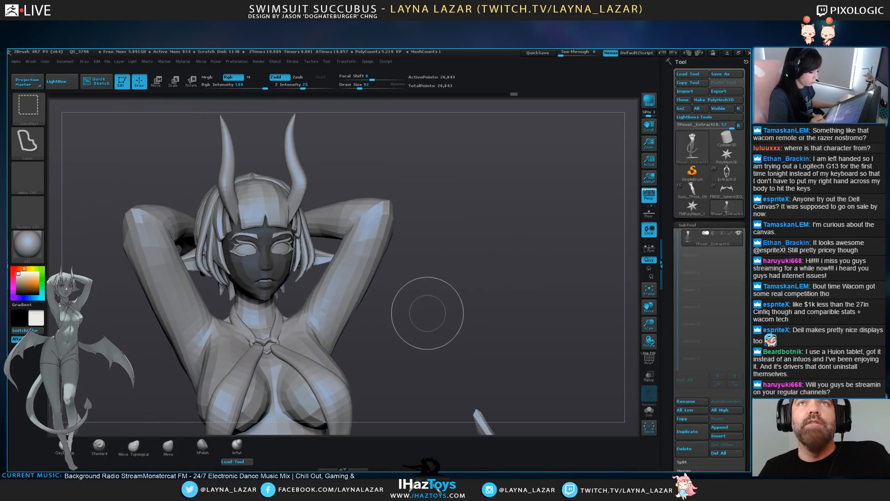
Hide the horns, fringe, eyes, brows and body, and mask the remaining hair and the pointed ears
ctrl+shift+click(300, 184)
ctrl+shift+click(403, 185)
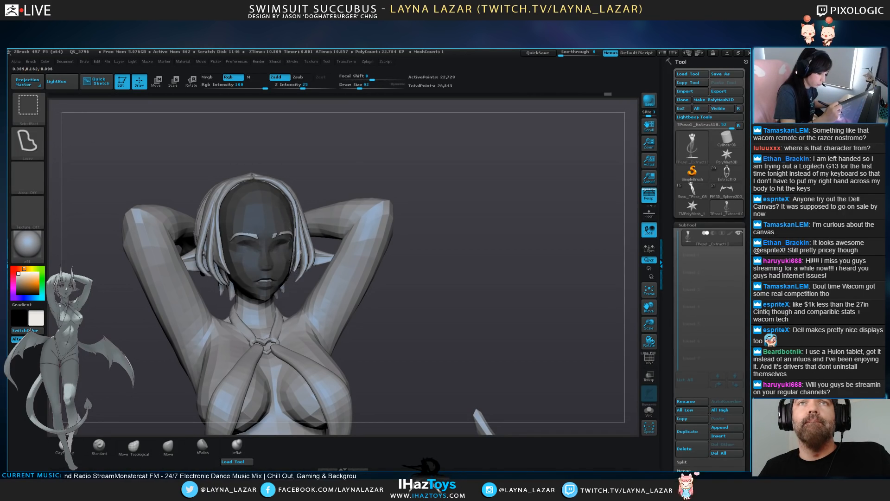
ctrl+shift+click(268, 281)
key(ctrl+z)
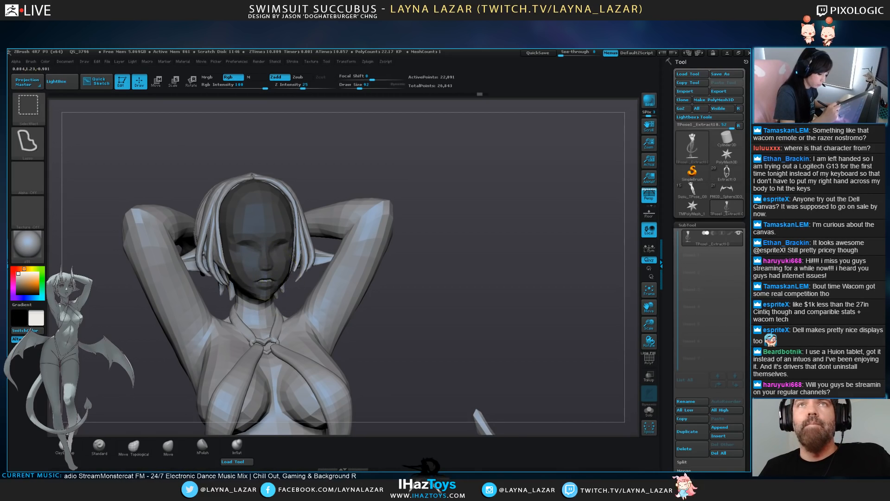
ctrl+shift+click(264, 288)
mouse_move(325, 229)
mouse_down()
mouse_move(408, 222)
mouse_move(360, 218)
mouse_up()
mouse_move(345, 187)
ctrl+mouse_down()
mouse_move(318, 284)
mouse_move(118, 246)
mouse_move(297, 160)
ctrl+mouse_up()
mouse_move(376, 195)
mouse_down()
mouse_move(403, 195)
mouse_move(371, 204)
mouse_up()
mouse_move(317, 283)
ctrl+mouse_down()
mouse_move(318, 295)
mouse_move(287, 302)
mouse_move(320, 306)
mouse_move(169, 281)
ctrl+mouse_up()
mouse_move(165, 333)
ctrl+mouse_down()
mouse_move(248, 280)
mouse_move(195, 337)
mouse_move(171, 336)
ctrl+mouse_up()
ctrl+shift+drag(430, 301, 431, 302)
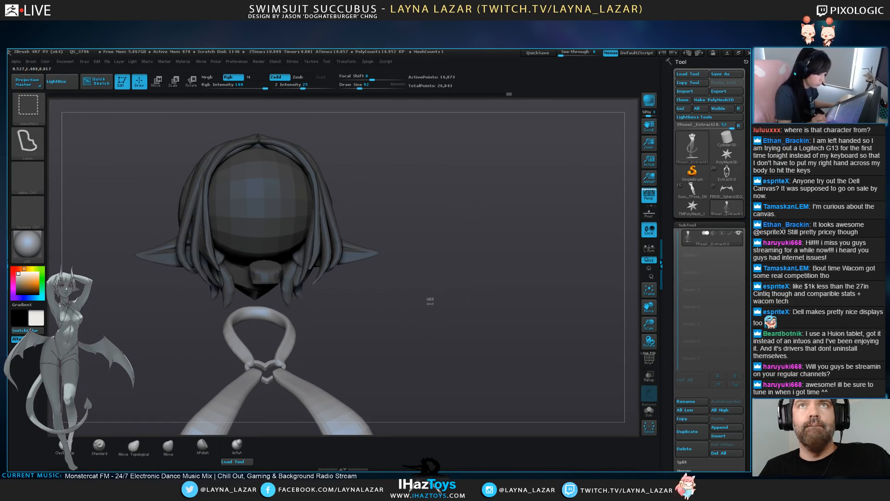
Restore all parts, hide the body, mask the horns, fringe, eyes and brows, and show the full figure
ctrl+shift+click(431, 299)
key(ctrl+i)
key(ctrl+i)
key(3)
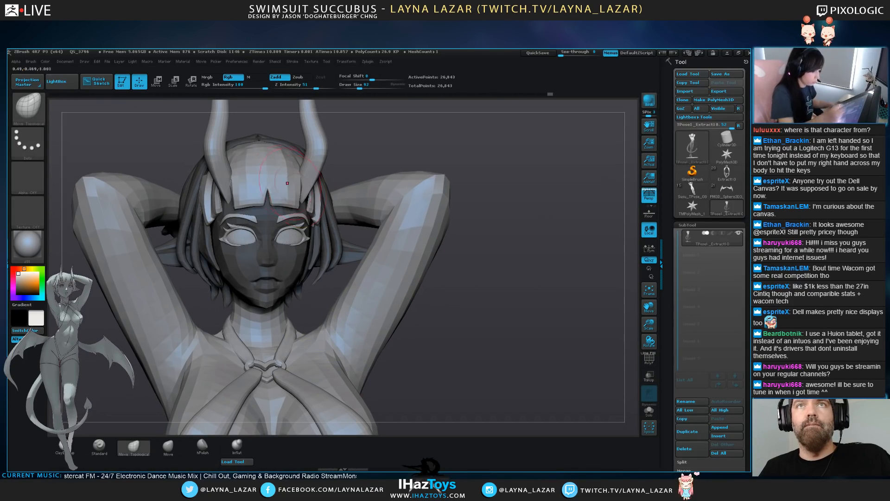
alt+drag(414, 253, 439, 288)
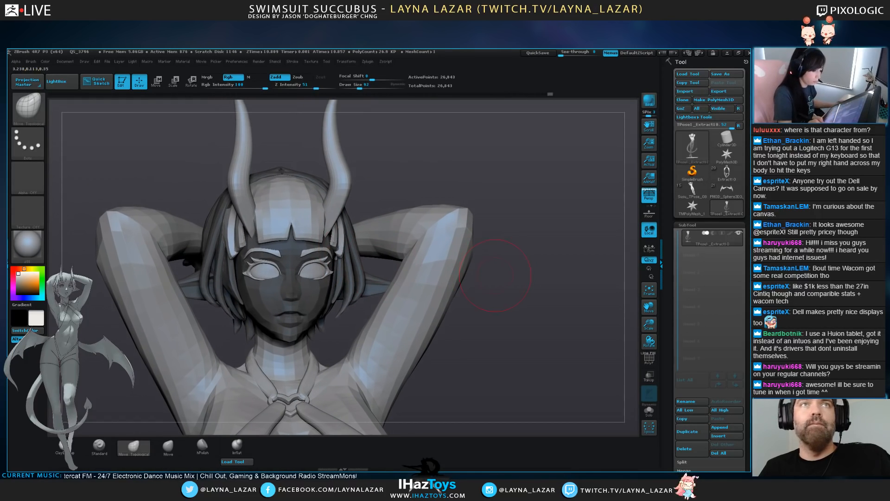
ctrl+shift+click(437, 295)
ctrl+shift+drag(478, 310, 497, 293)
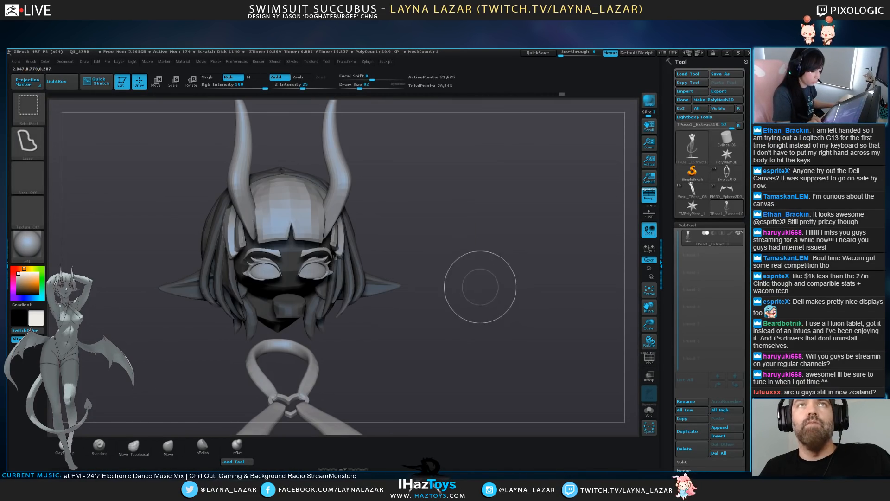
mouse_move(440, 224)
ctrl+mouse_down()
mouse_move(136, 225)
mouse_move(345, 151)
ctrl+mouse_up()
alt+drag(414, 209, 405, 171)
mouse_move(484, 215)
ctrl+mouse_down()
mouse_move(445, 148)
mouse_move(464, 162)
ctrl+mouse_up()
ctrl+shift+drag(483, 232, 498, 253)
ctrl+shift+click(480, 279)
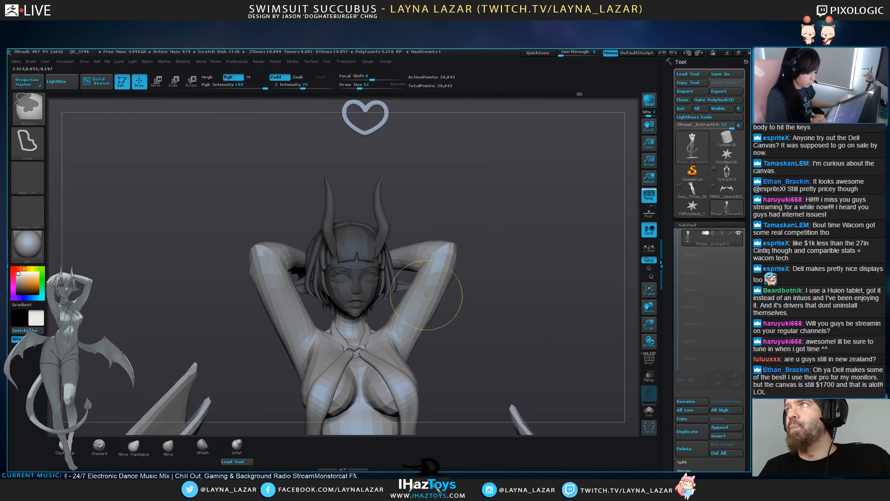
Invert the mask so only the head, hair, ears and horns stay free to move
key(ctrl+i)
key(ctrl+i)
key(ctrl+i)
ctrl+click(461, 282)
ctrl+click(460, 282)
drag(460, 283, 466, 286)
alt+drag(409, 234, 357, 222)
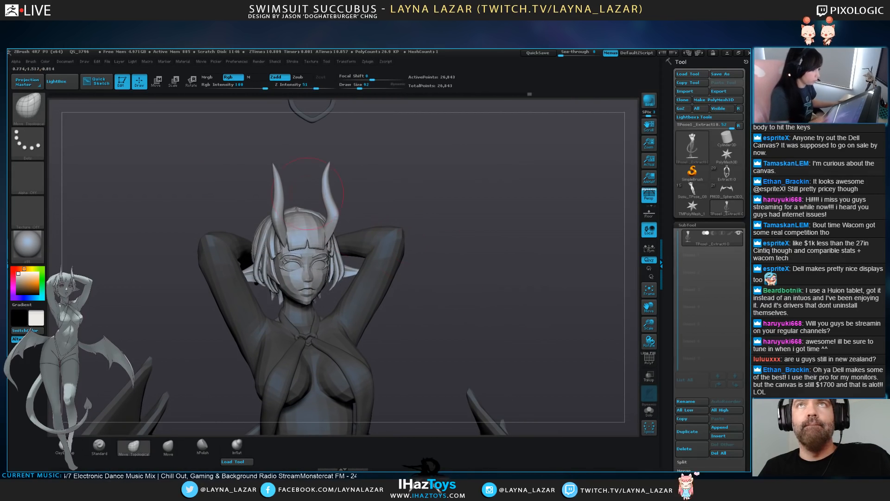
Rotate the unmasked head using a vertical transpose line through the neck, working from a turned view
key(r)
shift+drag(298, 308, 297, 181)
shift+drag(468, 273, 357, 274)
drag(297, 244, 285, 243)
mouse_move(418, 274)
shift+mouse_down()
mouse_move(519, 273)
mouse_move(408, 270)
shift+mouse_up()
Refine the head's tilt with a new vertical transpose line and small rotations from several angles
shift+drag(301, 292, 301, 182)
shift+drag(441, 274, 533, 273)
drag(301, 239, 271, 239)
shift+drag(418, 274, 404, 252)
drag(308, 206, 291, 206)
alt+drag(511, 278, 508, 245)
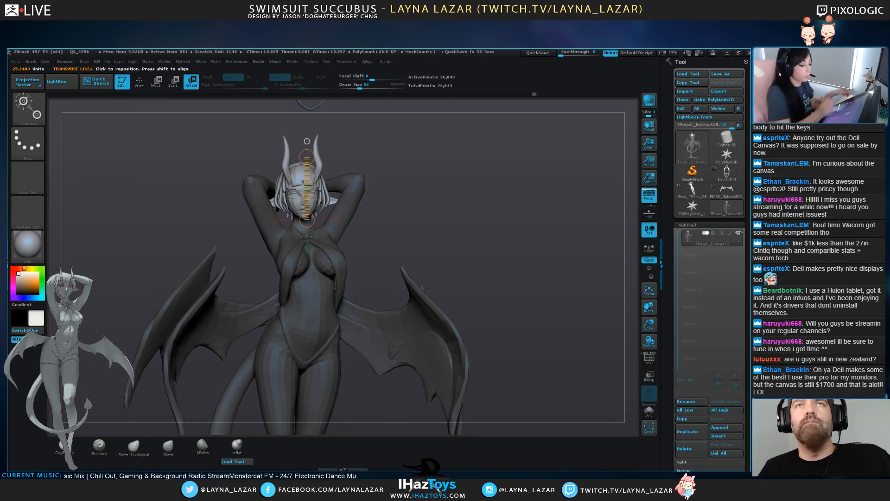
drag(307, 141, 328, 119)
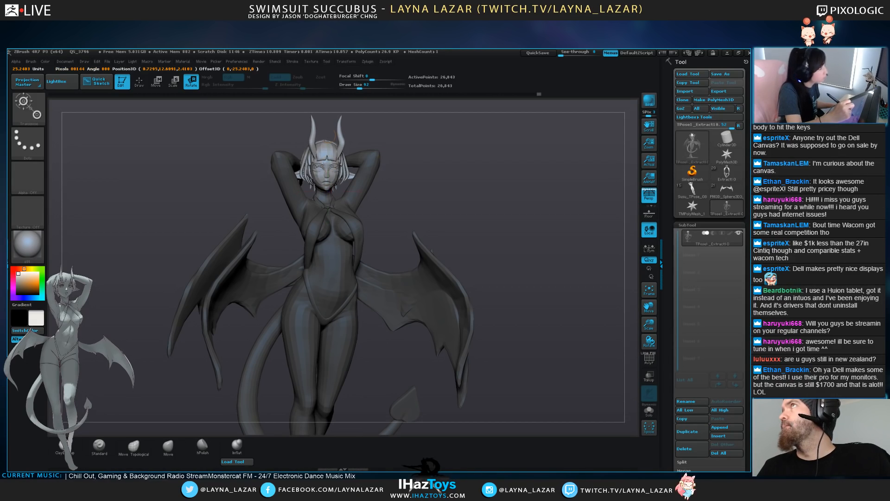
alt+drag(385, 160, 321, 108)
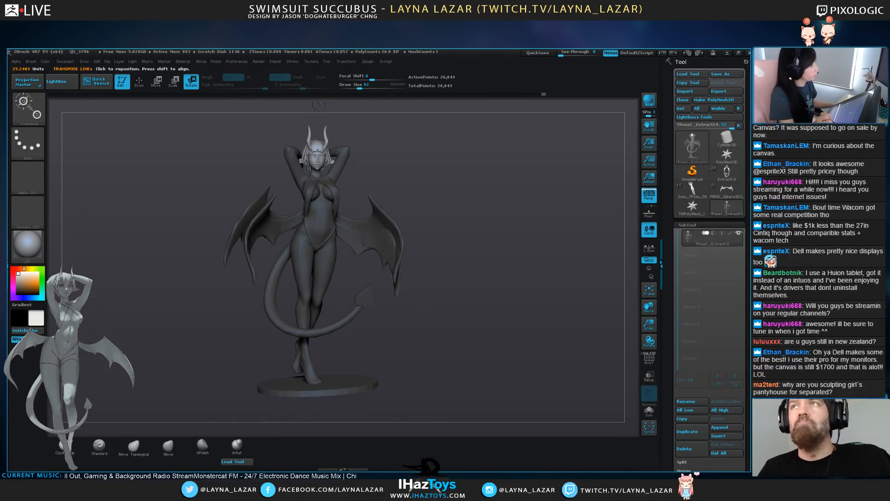
Clear the head mask and hide one of the two overlapping wing pairs
ctrl+drag(441, 260, 459, 278)
ctrl+click(383, 240)
drag(381, 242, 320, 252)
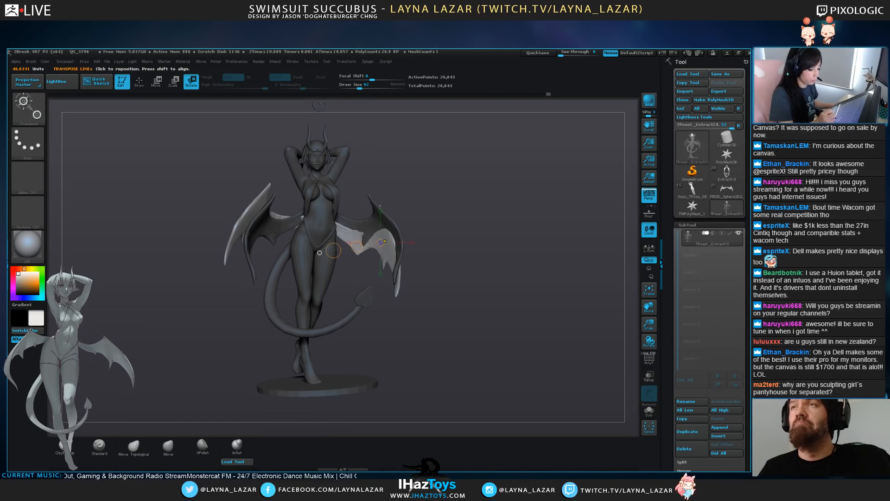
key(q)
ctrl+shift+click(386, 244)
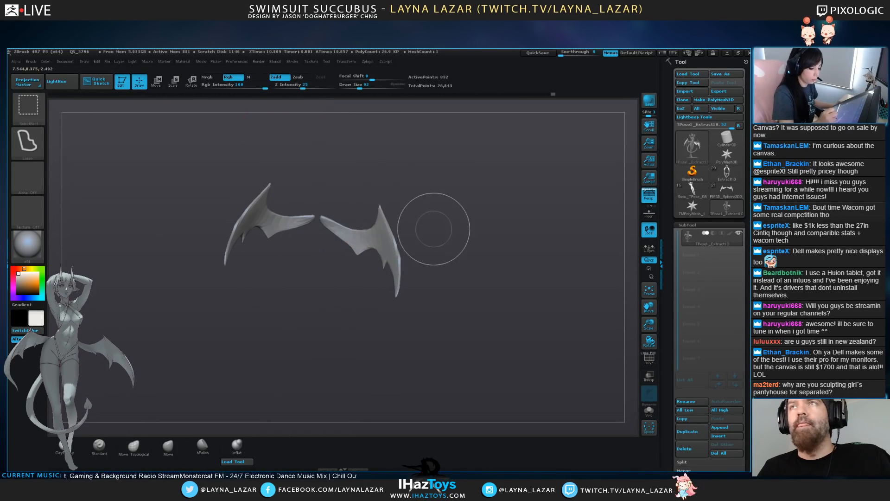
ctrl+shift+drag(423, 228, 432, 208)
ctrl+shift+click(385, 228)
key(w)
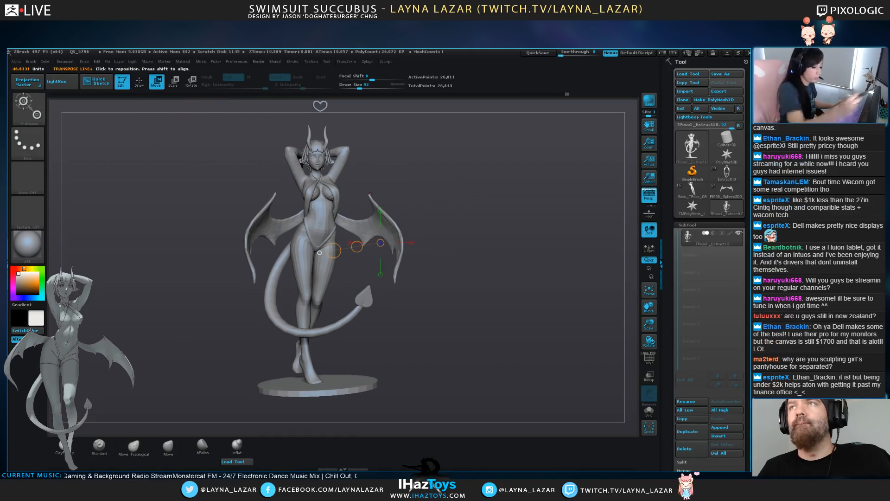
Mask everything except the visible wing pair, move that pair slightly down along a vertical transpose line, and clear the mask
ctrl+click(368, 226)
shift+drag(397, 226, 396, 299)
drag(396, 263, 396, 270)
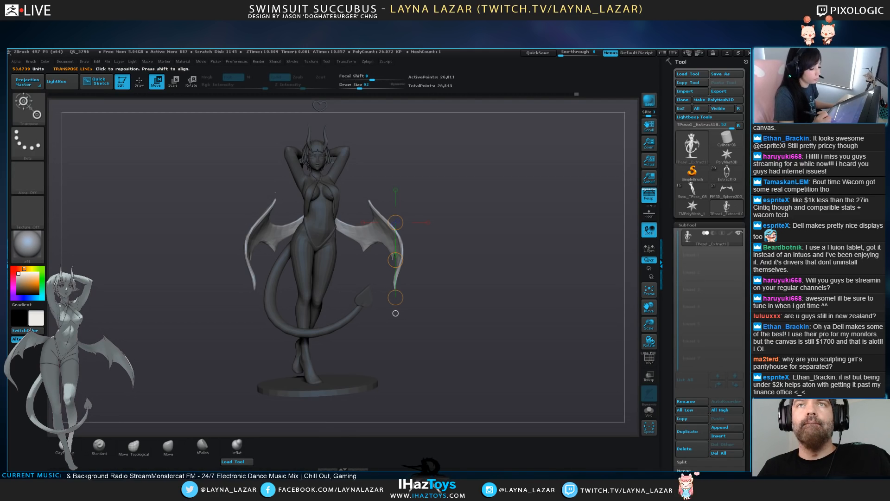
key(q)
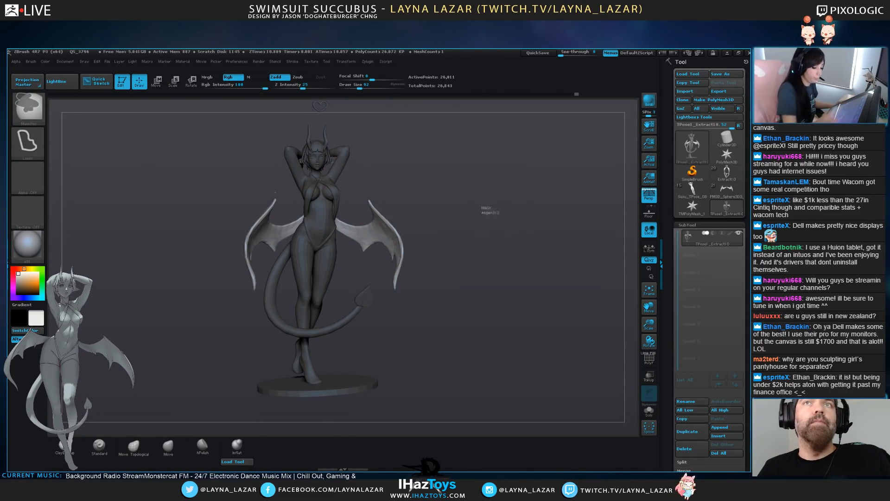
ctrl+drag(499, 203, 482, 222)
Isolate the body and tail, mask the upper body with a softened edge at the waist, and show all parts
ctrl+shift+click(324, 268)
mouse_move(442, 315)
ctrl+shift+mouse_down()
mouse_move(403, 304)
mouse_move(358, 307)
mouse_move(411, 325)
ctrl+shift+mouse_up()
ctrl+shift+click(358, 312)
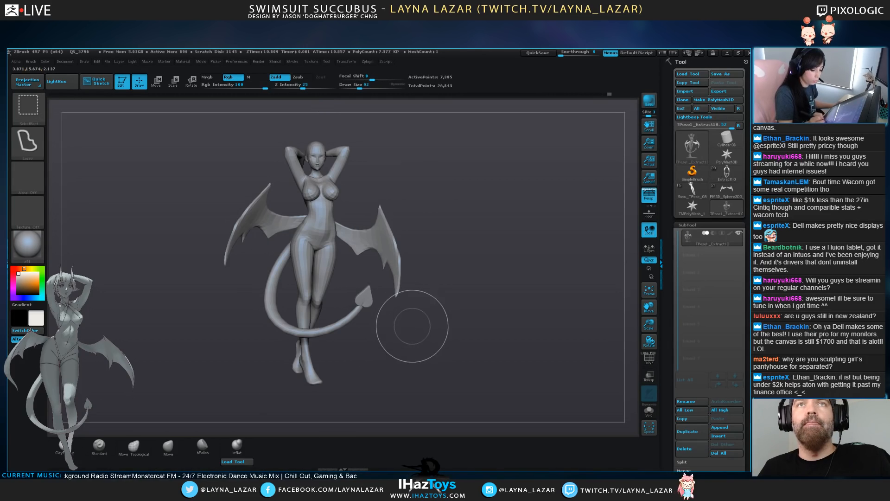
ctrl+shift+click(367, 232)
mouse_move(255, 222)
ctrl+mouse_down()
mouse_move(251, 228)
mouse_move(527, 236)
mouse_move(519, 225)
ctrl+mouse_up()
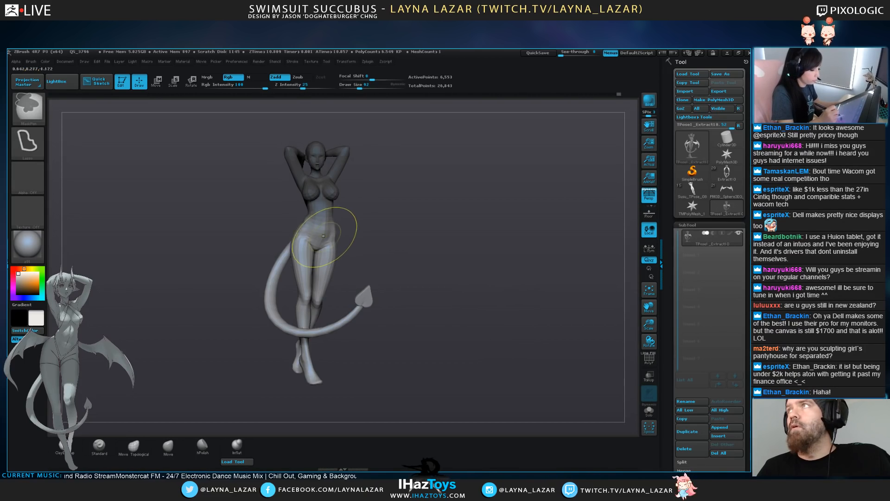
ctrl+click(347, 235)
ctrl+shift+click(469, 259)
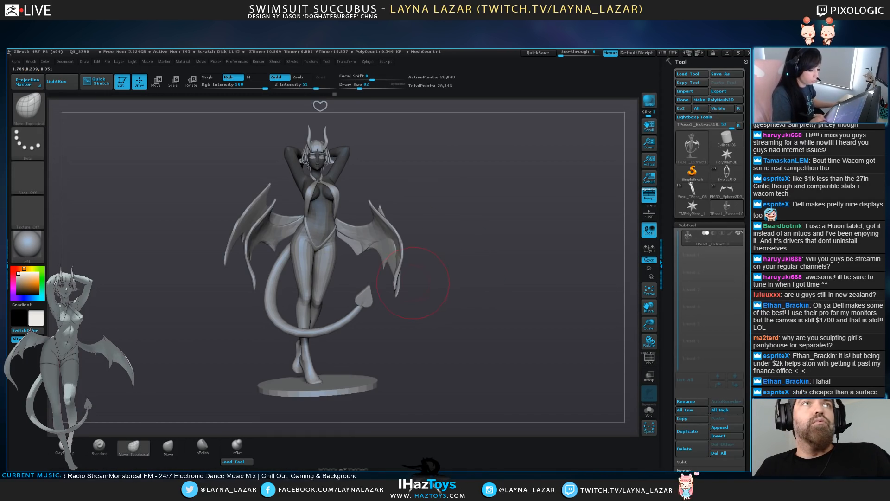
Adjust and invert the mask so the legs and tail are free while the rest of the figure is protected
key(ctrl+z)
ctrl+click(456, 292)
ctrl+shift+click(460, 292)
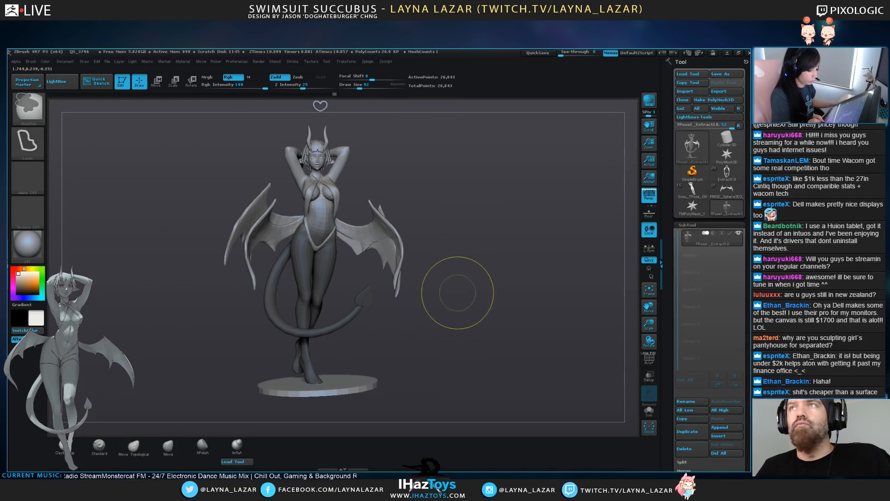
ctrl+click(455, 292)
Isolate the swimsuit, free its lower part from the mask, and show the whole figure again
ctrl+shift+click(323, 244)
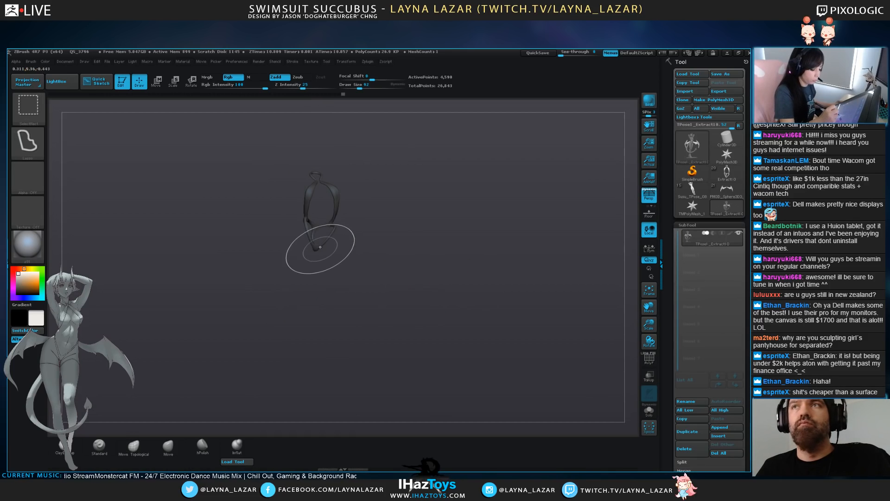
mouse_move(343, 255)
mouse_down()
mouse_move(339, 283)
mouse_move(260, 260)
mouse_move(262, 238)
mouse_move(325, 213)
mouse_move(302, 200)
mouse_move(342, 195)
mouse_move(262, 207)
mouse_move(362, 278)
mouse_up()
key(ctrl)
ctrl+shift+click(493, 302)
mouse_move(493, 302)
mouse_down()
mouse_move(441, 306)
mouse_move(508, 290)
mouse_up()
key(ctrl+z)
key(ctrl+shift+z)
Rotate the hips, legs and tail about the waist with a vertical transpose line from a turned view
click(192, 82)
alt+drag(478, 325, 447, 283)
shift+drag(310, 231, 310, 351)
shift+drag(445, 296, 524, 297)
drag(309, 293, 294, 293)
drag(524, 298, 471, 293)
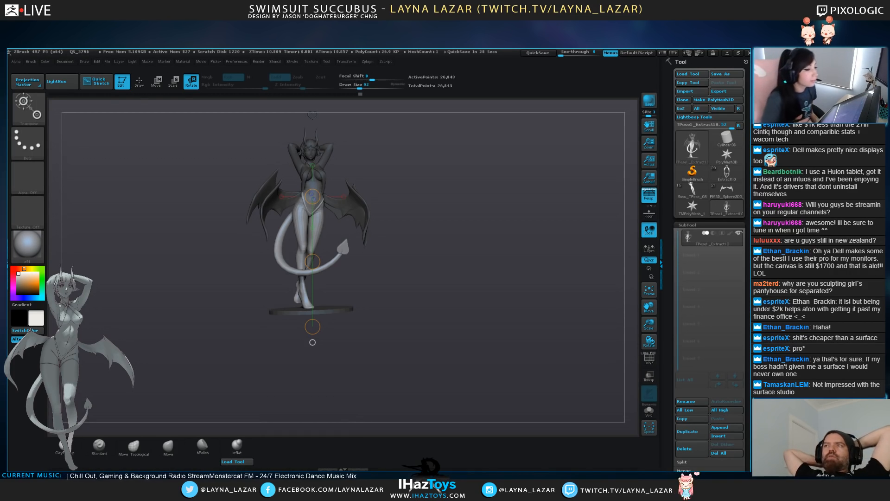
Undo a lower-body rotation and rotate the hips, legs and tail about the waist again from the front
mouse_move(445, 278)
mouse_down()
mouse_move(438, 287)
mouse_move(466, 266)
mouse_move(445, 286)
mouse_up()
drag(325, 269, 315, 270)
key(ctrl+z)
drag(325, 200, 325, 190)
drag(325, 333, 308, 334)
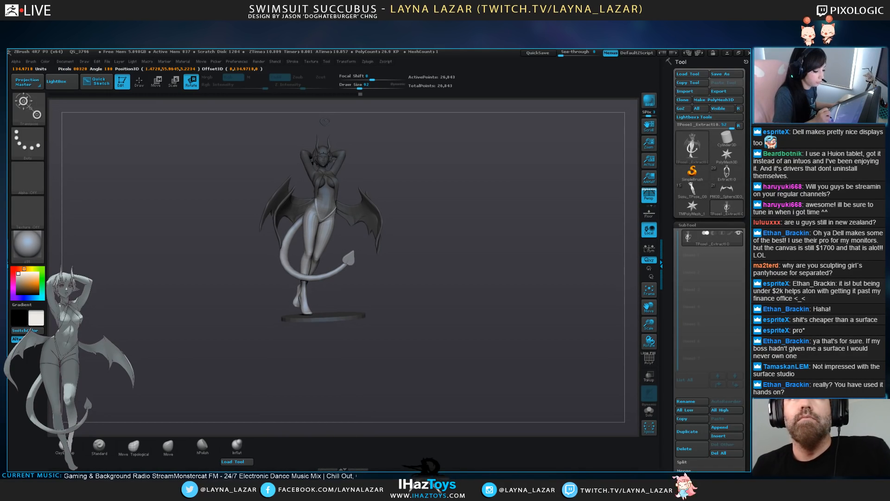
alt+drag(324, 121, 324, 162)
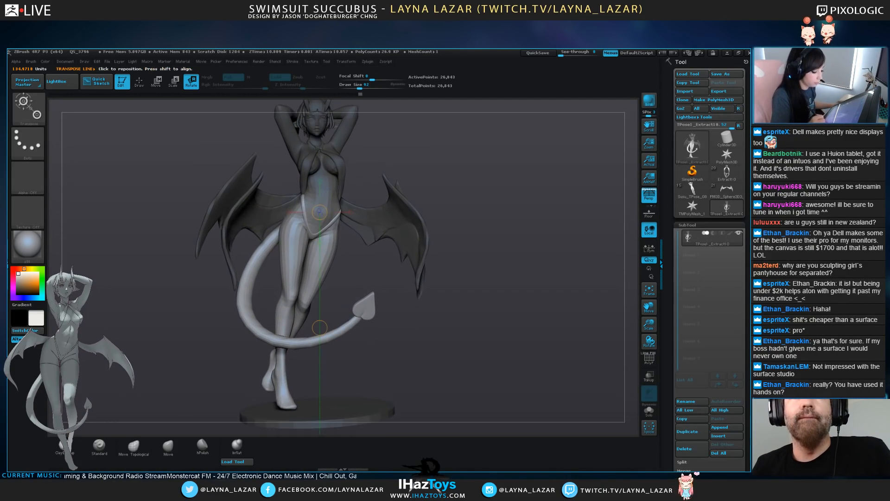
Try to extend the mask over the hips, leaving only the legs and tail free
mouse_move(441, 140)
ctrl+mouse_down()
mouse_move(393, 211)
mouse_move(327, 236)
mouse_move(246, 150)
mouse_move(253, 146)
ctrl+mouse_up()
mouse_move(258, 186)
mouse_down()
mouse_move(342, 214)
mouse_move(324, 205)
mouse_up()
key(q)
ctrl+shift+click(239, 265)
drag(341, 268, 389, 283)
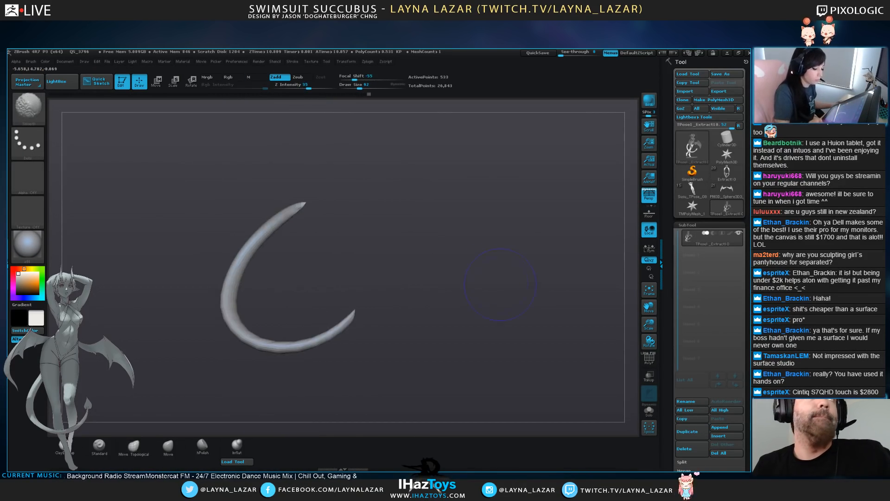
ctrl+shift+click(458, 304)
drag(458, 304, 529, 310)
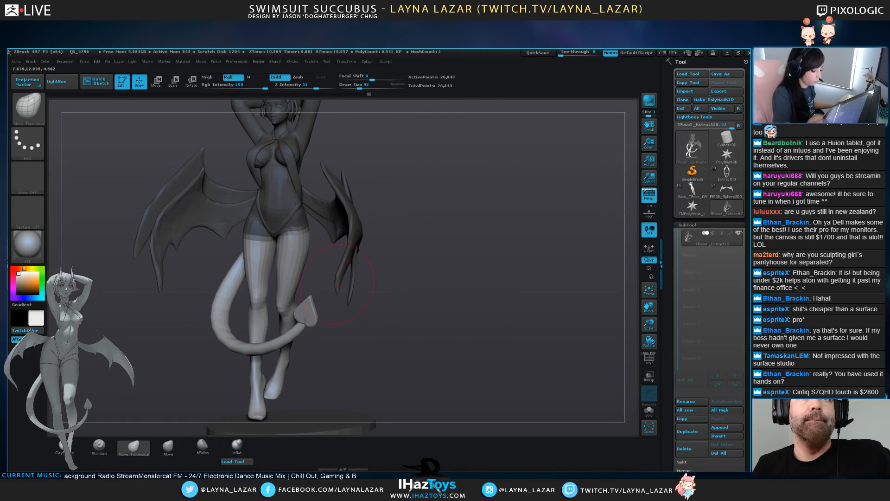
Clear the old mask and mask everything except the standing leg, with a soft transition at the hip
key(ctrl+i)
drag(424, 283, 436, 297)
ctrl+shift+click(282, 266)
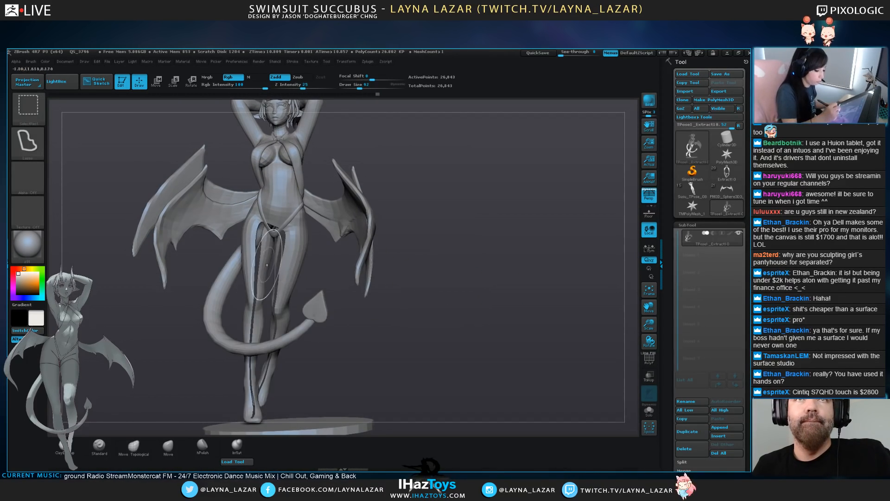
ctrl+shift+click(419, 278)
click(191, 82)
ctrl+drag(254, 229, 251, 235)
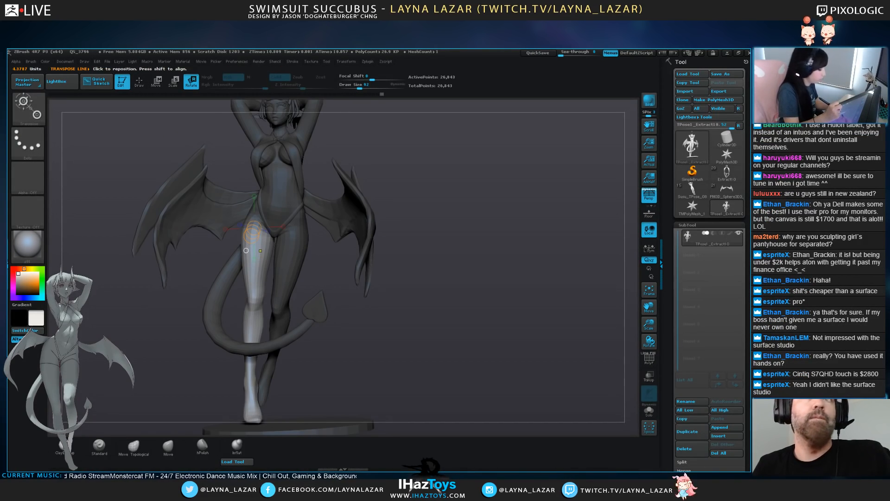
key(ctrl+i)
key(ctrl+i)
key(ctrl+i)
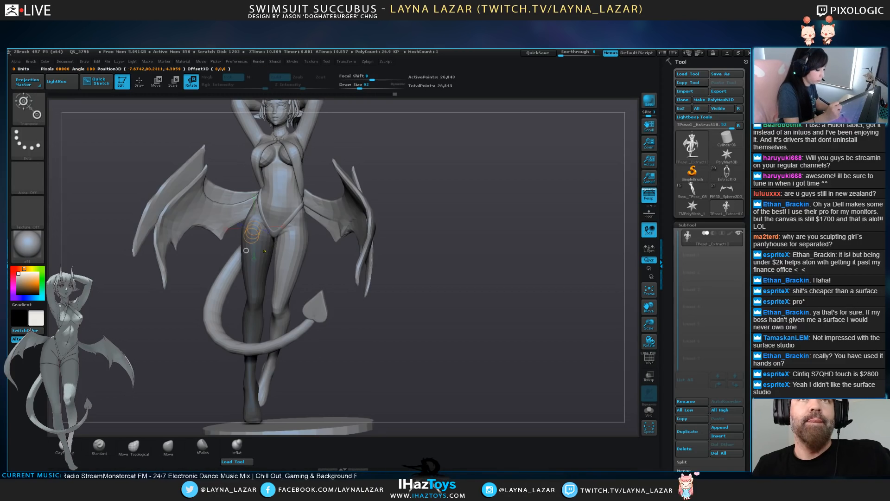
key(ctrl+i)
Lay a straight vertical transpose line down the unmasked standing leg from the hip to the foot
drag(413, 297, 436, 299)
alt+drag(436, 300, 452, 252)
mouse_move(276, 167)
shift+mouse_down()
mouse_move(276, 397)
mouse_move(296, 382)
shift+mouse_up()
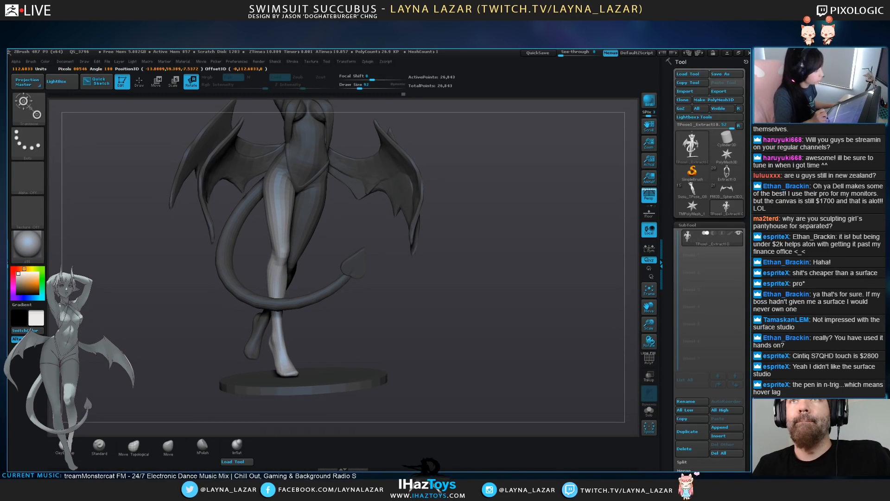
Clear the mask and mask everything except the leg crossed behind, working from its hip to its foot
ctrl+drag(432, 288, 452, 308)
mouse_move(318, 196)
ctrl+mouse_down()
mouse_move(245, 357)
mouse_move(254, 359)
ctrl+mouse_up()
drag(311, 348, 178, 360)
drag(181, 267, 200, 265)
mouse_move(195, 355)
mouse_down()
mouse_move(184, 355)
mouse_move(199, 356)
mouse_up()
drag(85, 360, 154, 371)
alt+drag(153, 370, 223, 363)
Compare the crossed leg's pose by undoing and redoing, and twist the leg about its hip-to-foot transpose line
key(ctrl+z)
key(ctrl+z)
key(ctrl+shift+z)
key(ctrl+shift+z)
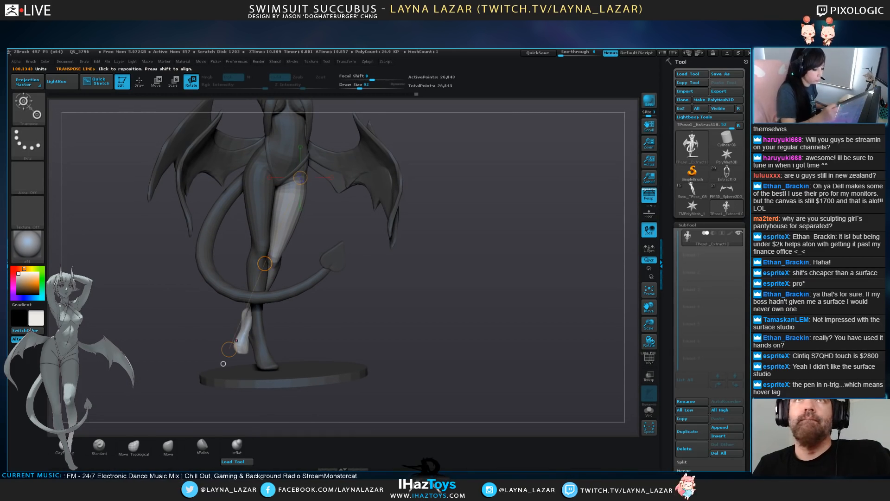
drag(264, 264, 274, 264)
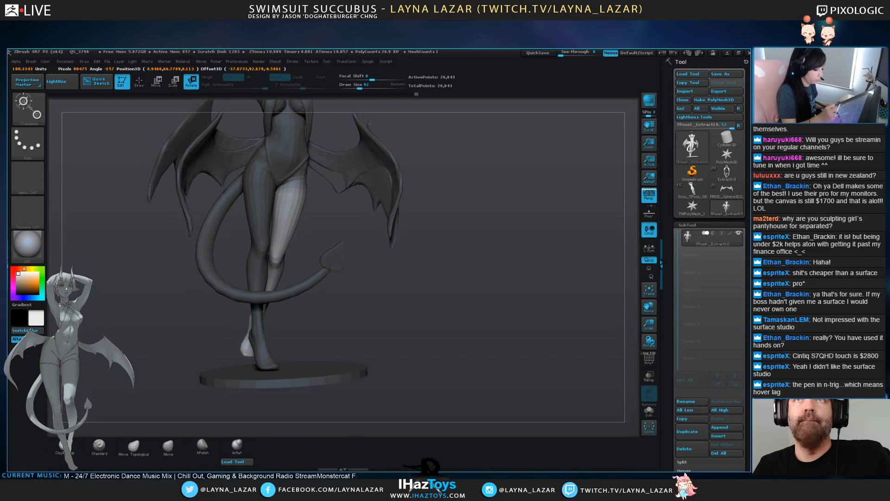
alt+drag(211, 355, 251, 345)
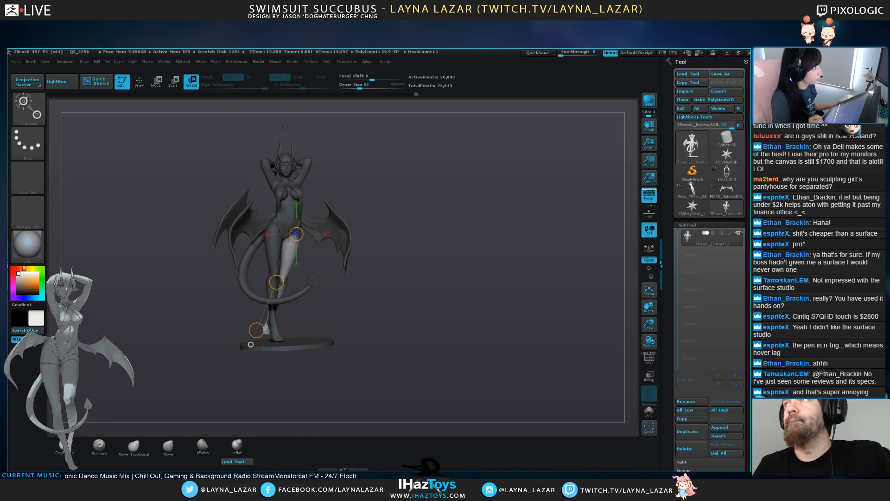
Clear the leg mask and mask everything except the upper torso, arms and head, with a soft transition at the waist
alt+drag(232, 325, 247, 385)
ctrl+drag(186, 362, 204, 380)
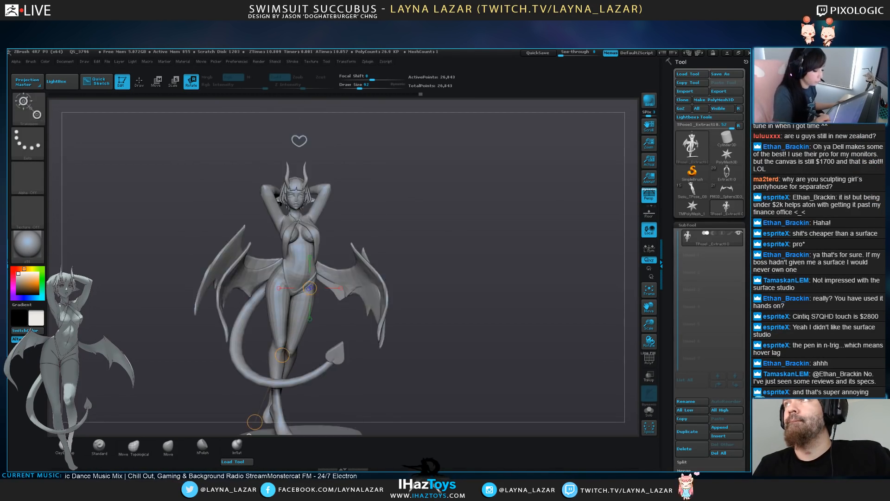
mouse_move(307, 246)
ctrl+mouse_down()
mouse_move(285, 152)
mouse_move(352, 214)
ctrl+mouse_up()
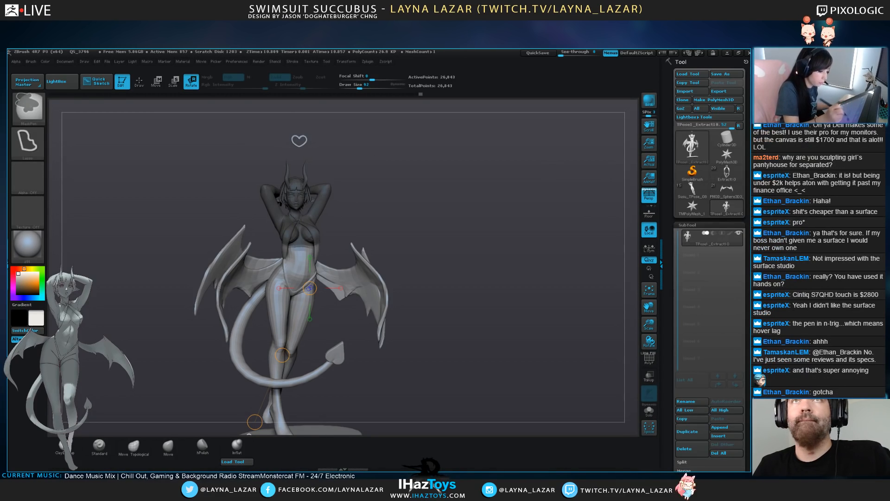
key(ctrl+i)
ctrl+click(299, 256)
ctrl+click(298, 260)
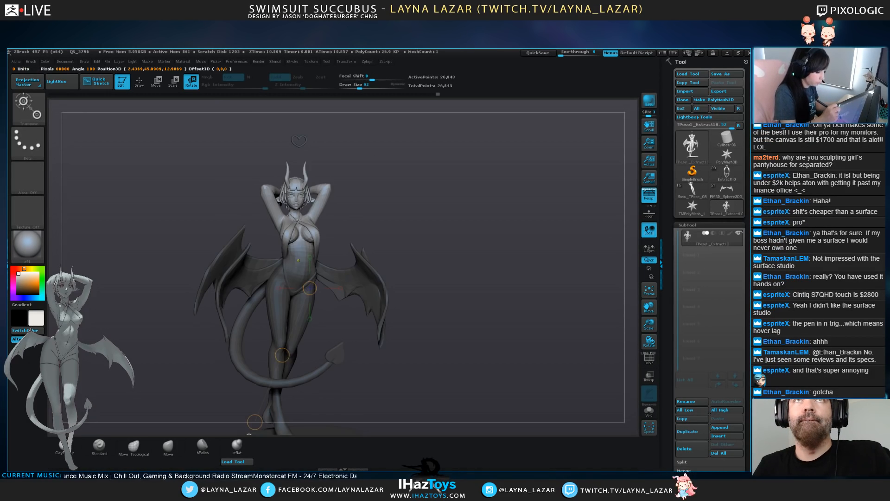
Rotate the upper body with a vertical transpose line from the waist to the head, adjusting from turned and front views
drag(302, 250, 298, 163)
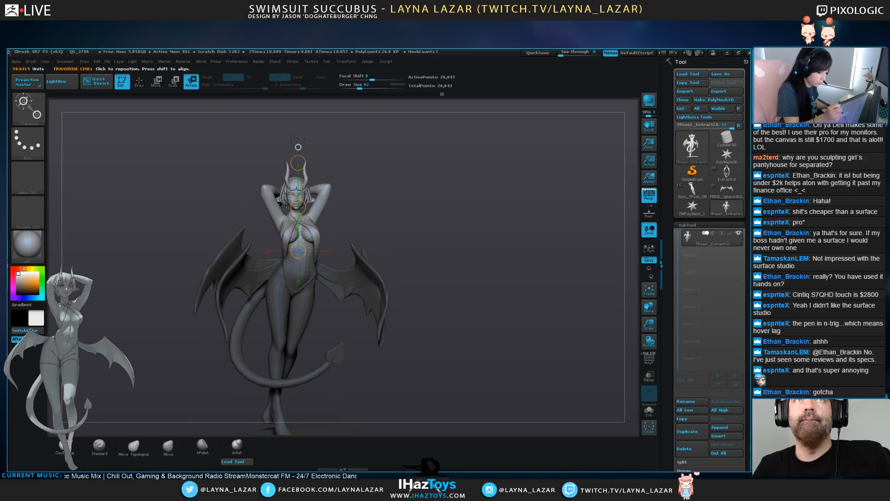
shift+drag(362, 195, 417, 195)
drag(298, 207, 287, 208)
shift+drag(417, 200, 362, 199)
drag(300, 208, 303, 207)
Isolate the body to check the head, show all parts again and lasso a mask over the head, hair and horns
alt+drag(418, 259, 401, 250)
alt+drag(417, 200, 425, 338)
key(q)
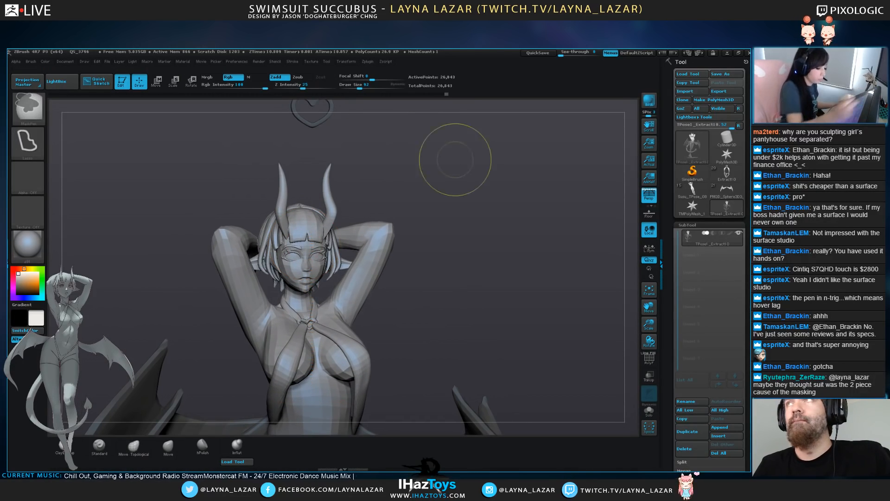
ctrl+shift+click(358, 267)
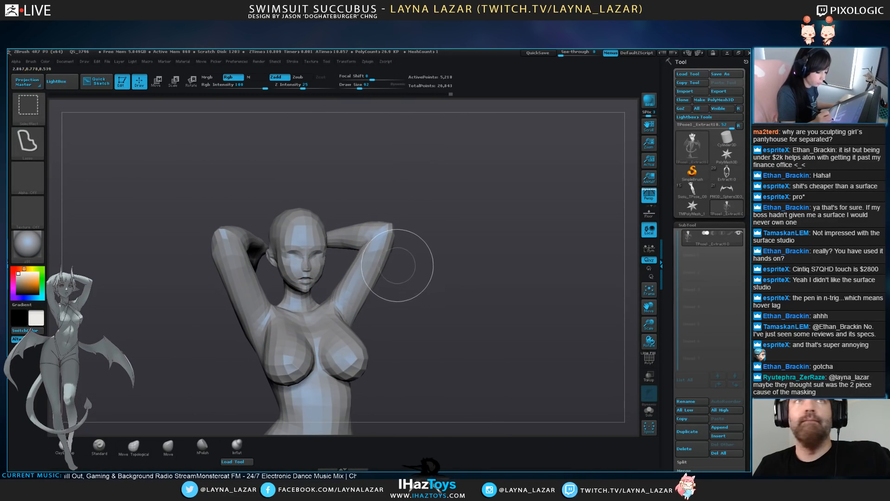
ctrl+shift+click(312, 109)
mouse_move(351, 155)
ctrl+mouse_down()
mouse_move(335, 279)
mouse_move(295, 295)
mouse_move(270, 291)
mouse_move(248, 256)
mouse_move(275, 188)
ctrl+mouse_up()
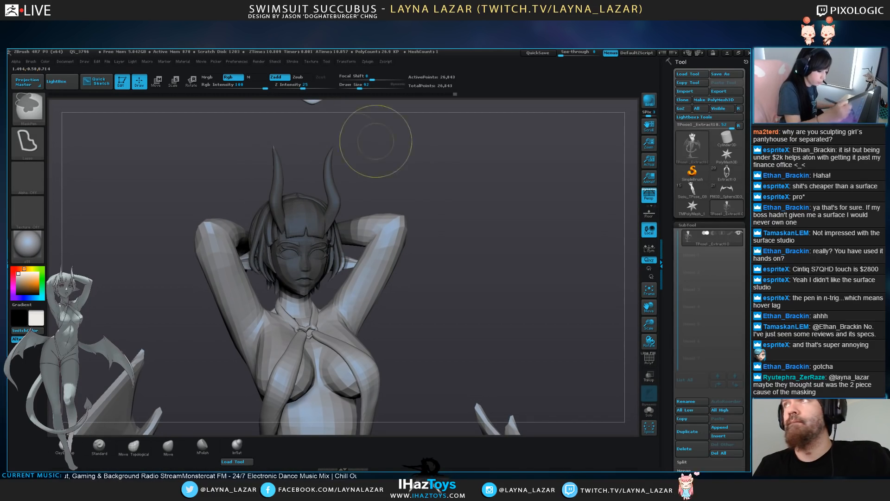
Refine the head mask by isolating the body to fill in missed areas and unmask parts outside the head
ctrl+drag(366, 185, 242, 188)
ctrl+shift+click(348, 261)
mouse_move(327, 196)
ctrl+mouse_down()
mouse_move(165, 227)
mouse_move(183, 208)
ctrl+mouse_up()
ctrl+shift+click(459, 302)
drag(419, 247, 408, 337)
ctrl+shift+click(379, 253)
mouse_move(386, 189)
alt+mouse_down()
mouse_move(384, 237)
mouse_move(251, 198)
mouse_move(284, 263)
mouse_move(409, 335)
alt+mouse_up()
mouse_move(238, 166)
ctrl+alt+mouse_down()
mouse_move(266, 268)
mouse_move(224, 351)
mouse_move(204, 174)
ctrl+alt+mouse_up()
ctrl+shift+click(421, 230)
Extend the head mask from a turned view and invert it, leaving only the head, hair and horns free
mouse_move(448, 327)
mouse_down()
mouse_move(470, 258)
mouse_move(465, 316)
mouse_move(491, 301)
mouse_move(469, 259)
mouse_move(403, 274)
mouse_up()
mouse_move(373, 231)
ctrl+mouse_down()
mouse_move(335, 292)
mouse_move(347, 347)
mouse_move(340, 389)
ctrl+mouse_up()
ctrl+shift+click(348, 349)
ctrl+drag(370, 318, 191, 326)
ctrl+shift+drag(421, 201, 398, 260)
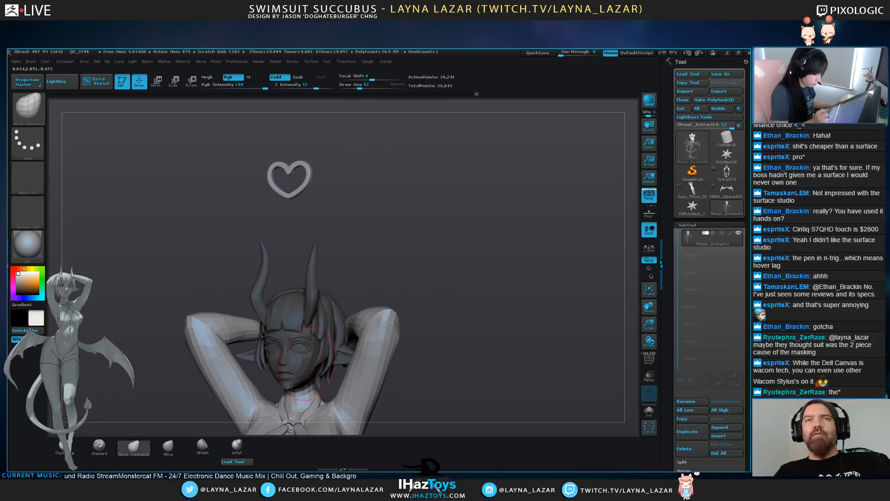
key(ctrl+i)
key(ctrl+i)
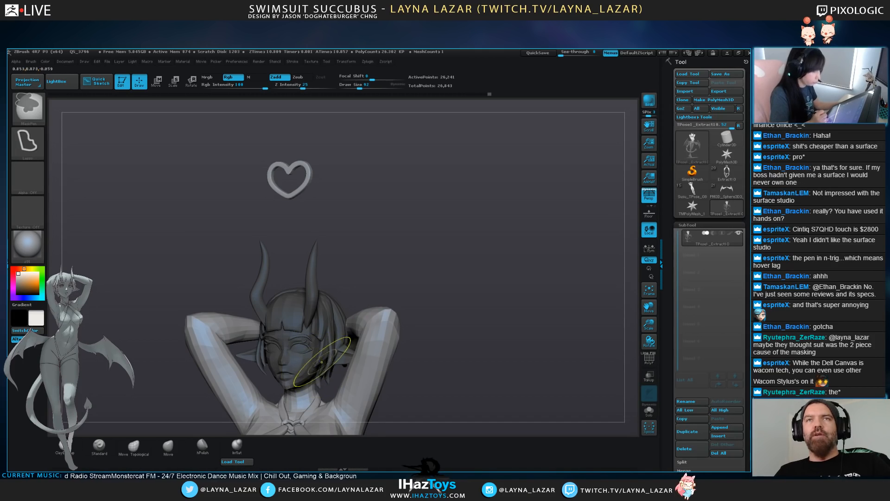
key(ctrl+i)
Rotate the head using a vertical transpose line drawn from the neck to the top of the head
drag(420, 356, 474, 357)
mouse_move(474, 356)
alt+mouse_down()
mouse_move(514, 276)
mouse_move(516, 293)
alt+mouse_up()
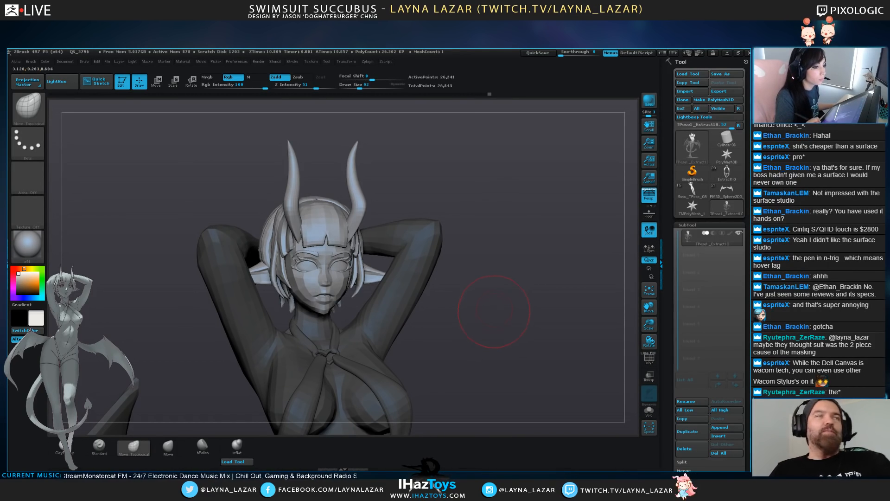
alt+drag(494, 309, 507, 273)
key(r)
drag(336, 277, 336, 143)
drag(492, 297, 580, 296)
drag(336, 210, 300, 208)
mouse_move(454, 279)
mouse_down()
mouse_move(615, 277)
mouse_move(471, 267)
mouse_up()
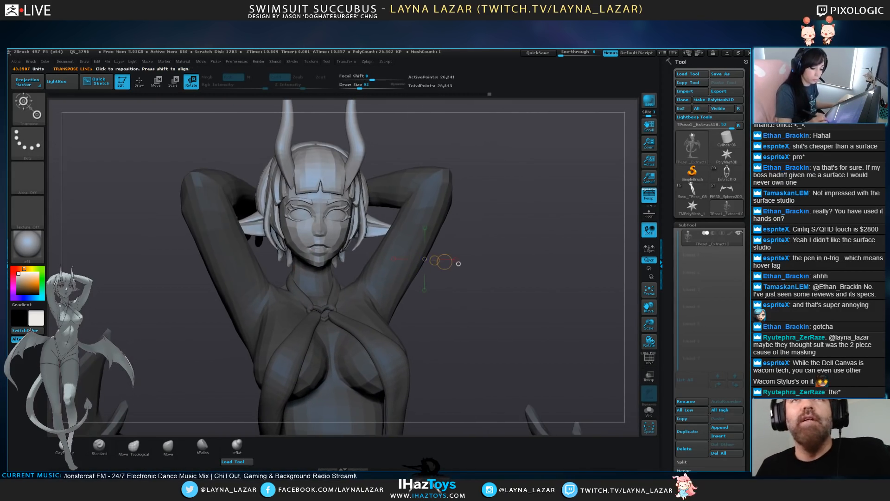
Redraw the vertical transpose line through the head and adjust the head's rotation from several views
drag(326, 270, 325, 135)
drag(478, 271, 621, 274)
drag(324, 203, 283, 200)
drag(603, 274, 454, 274)
alt+drag(356, 301, 229, 291)
drag(334, 194, 306, 195)
alt+drag(533, 325, 533, 223)
mouse_move(534, 278)
mouse_down()
mouse_move(556, 279)
mouse_move(533, 288)
mouse_up()
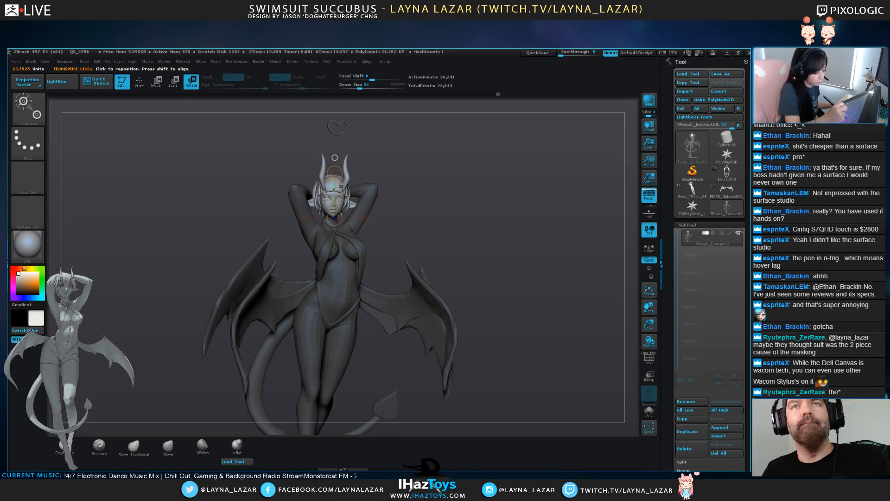
Tilt the head slightly about the neck from a turned view
drag(501, 278, 589, 278)
drag(320, 173, 328, 174)
mouse_move(557, 278)
mouse_down()
mouse_move(469, 278)
mouse_move(552, 283)
mouse_move(552, 315)
mouse_up()
shift+drag(317, 168, 316, 236)
drag(317, 168, 313, 169)
Fine-tune the head's tilt from another angle and check it against the full figure
drag(552, 279, 473, 279)
alt+drag(552, 316, 552, 297)
drag(469, 279, 543, 278)
drag(316, 169, 311, 170)
mouse_move(543, 278)
mouse_down()
mouse_move(473, 279)
mouse_move(552, 315)
mouse_up()
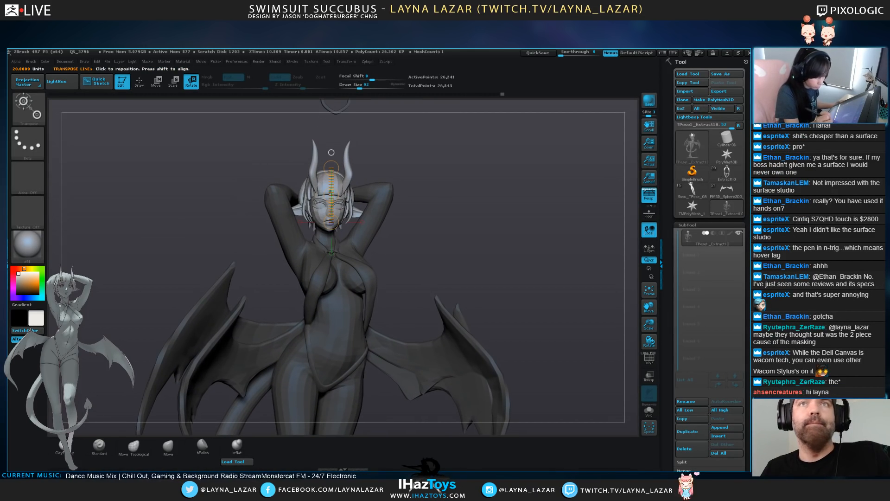
drag(427, 218, 478, 236)
drag(478, 237, 445, 236)
alt+drag(478, 279, 478, 225)
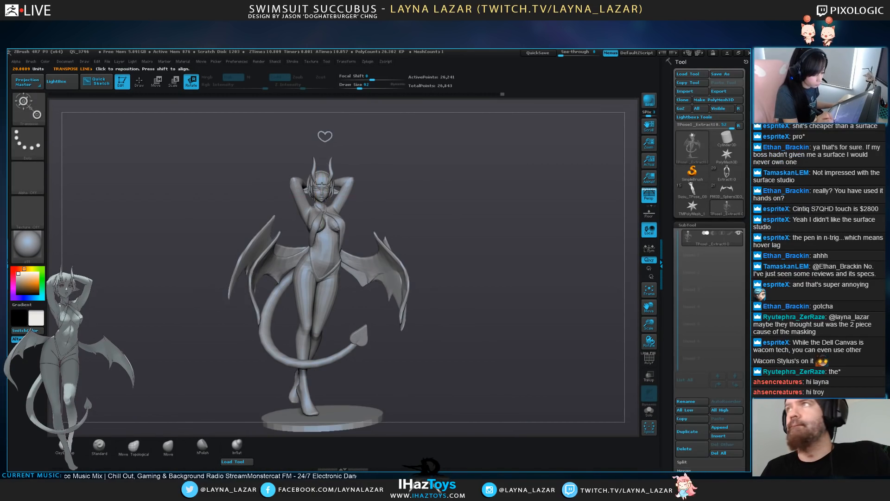
Scale the head, hair and horns up slightly along the vertical transpose line
ctrl+click(323, 154)
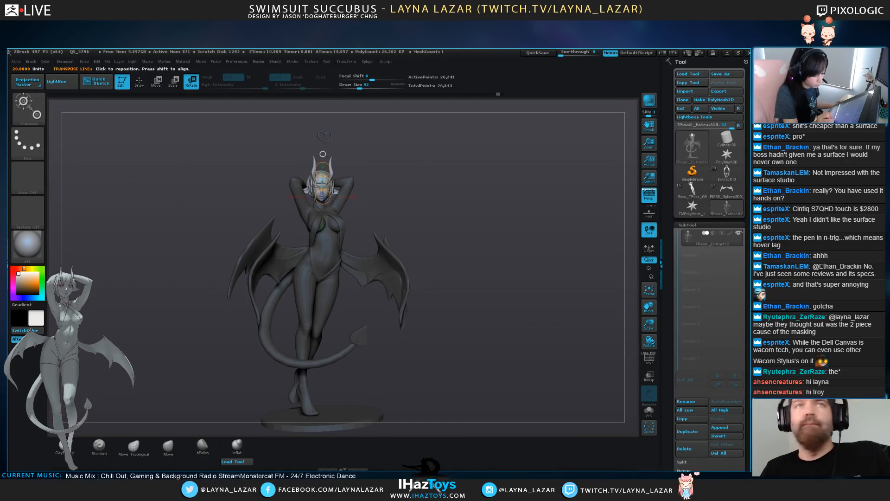
alt+drag(478, 227, 478, 267)
click(174, 82)
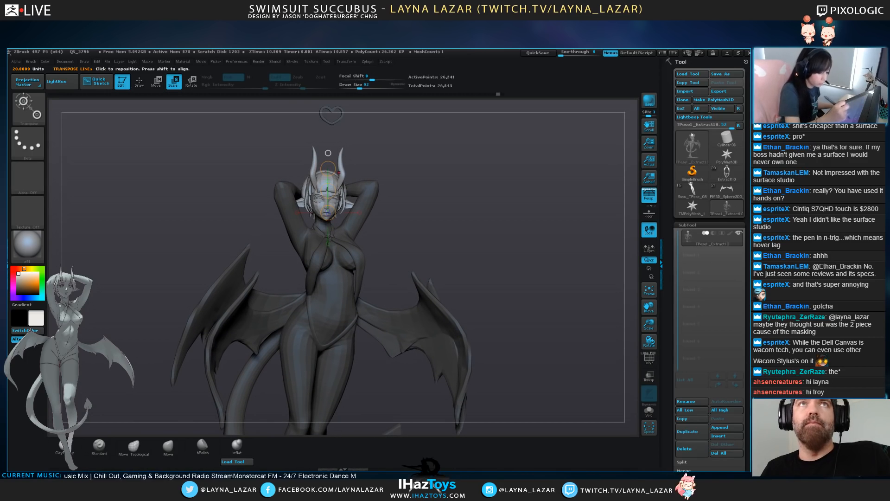
drag(327, 165, 327, 158)
alt+drag(478, 260, 496, 241)
mouse_move(464, 204)
alt+mouse_down()
mouse_move(464, 246)
mouse_move(436, 245)
mouse_move(450, 260)
alt+mouse_up()
Try to mask everything except both raised arms, clearing the first attempt and repeating it
ctrl+drag(364, 250, 366, 242)
ctrl+drag(292, 263, 289, 253)
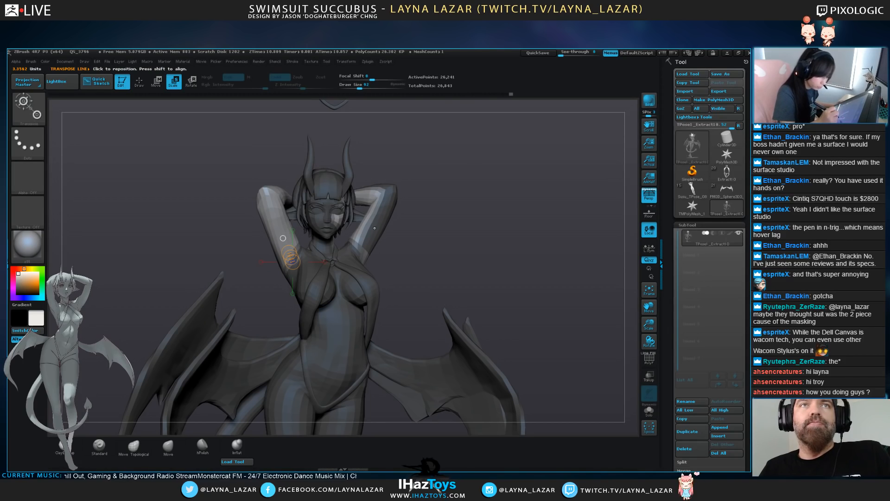
ctrl+drag(424, 225, 439, 239)
ctrl+drag(359, 251, 362, 240)
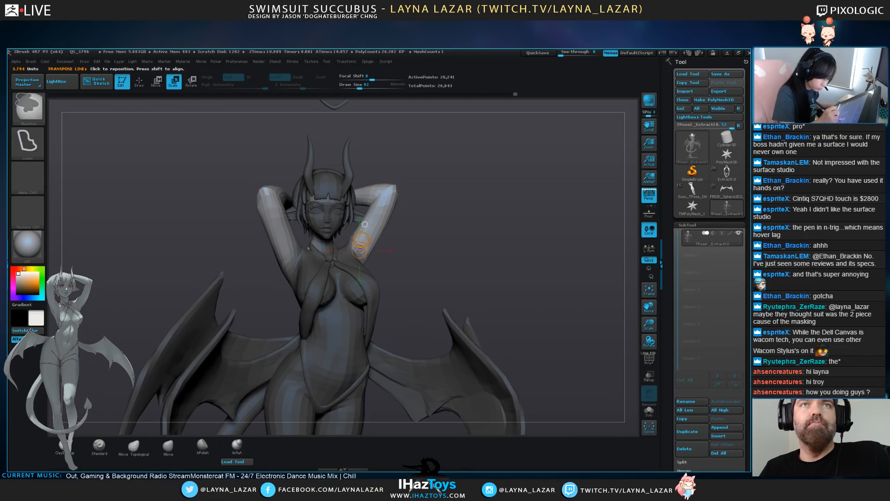
drag(506, 227, 267, 237)
key(q)
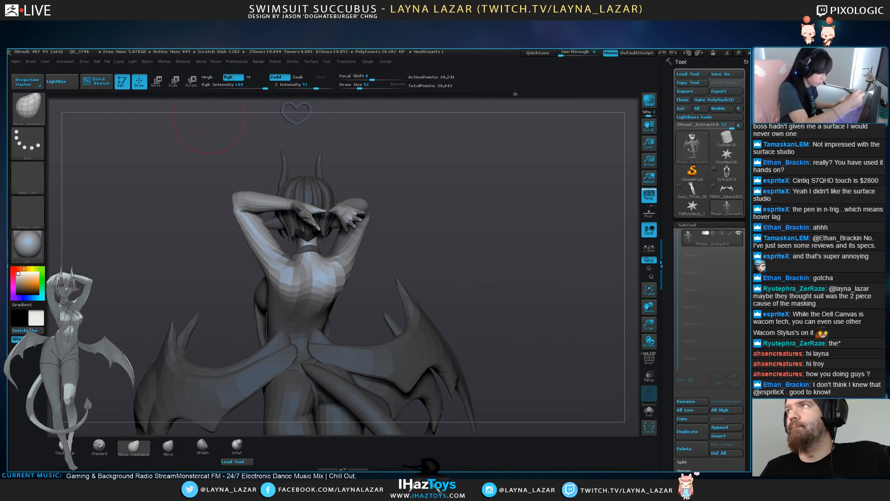
Show all hidden parts and mask everything except both raised arms, starting from the upper arms
ctrl+shift+click(339, 264)
ctrl+shift+drag(387, 242, 469, 223)
ctrl+shift+click(468, 223)
key(w)
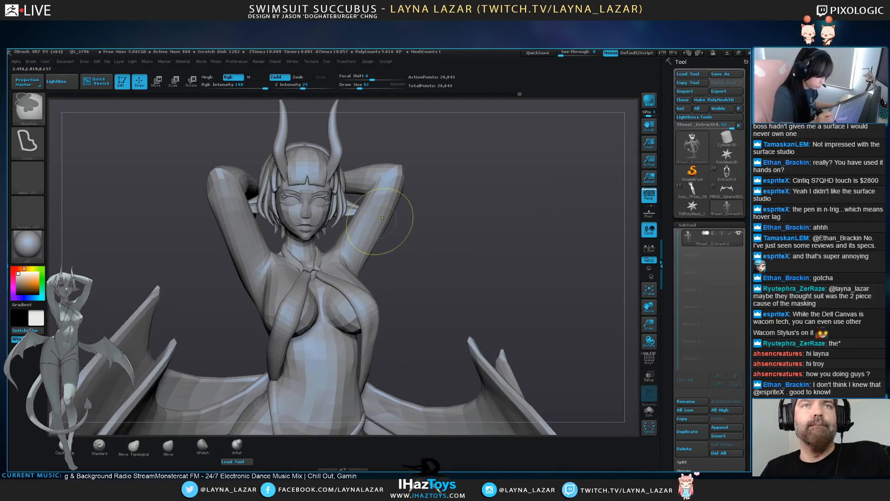
ctrl+drag(356, 268, 377, 219)
ctrl+drag(254, 261, 242, 231)
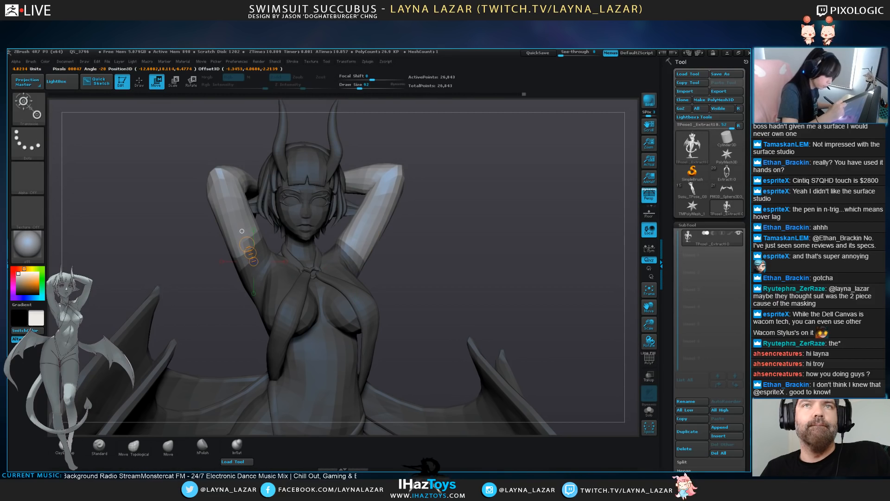
Soften the arm mask and scale both arms down with a vertical transpose line placed from the upper back to the head
drag(181, 232, 389, 235)
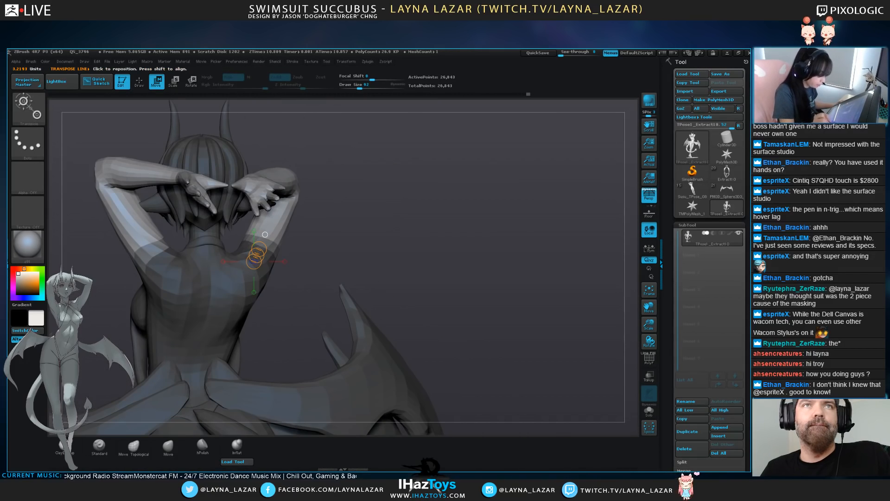
drag(210, 294, 210, 149)
drag(361, 223, 566, 224)
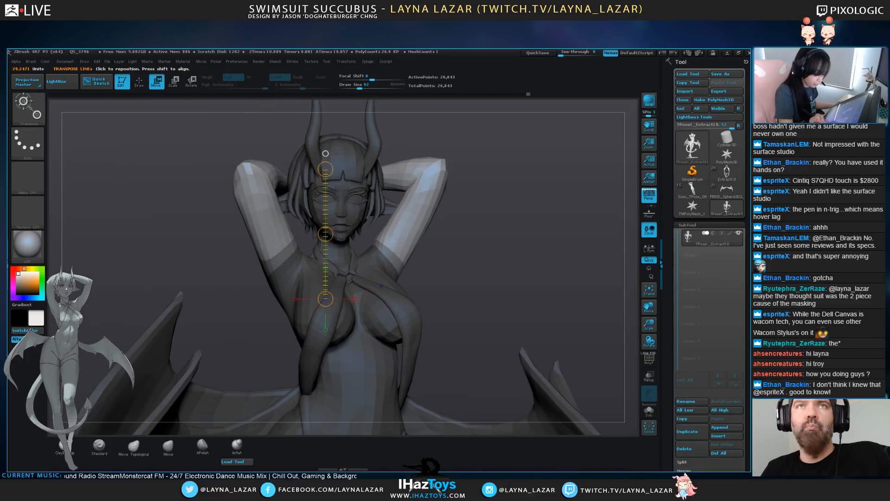
ctrl+click(236, 187)
key(e)
drag(326, 169, 325, 184)
Scale both arms back up slightly and check the whole figure from several angles
alt+drag(533, 287, 489, 195)
drag(464, 224, 589, 224)
alt+drag(510, 195, 510, 257)
mouse_move(464, 223)
mouse_down()
mouse_move(538, 223)
mouse_move(463, 223)
mouse_up()
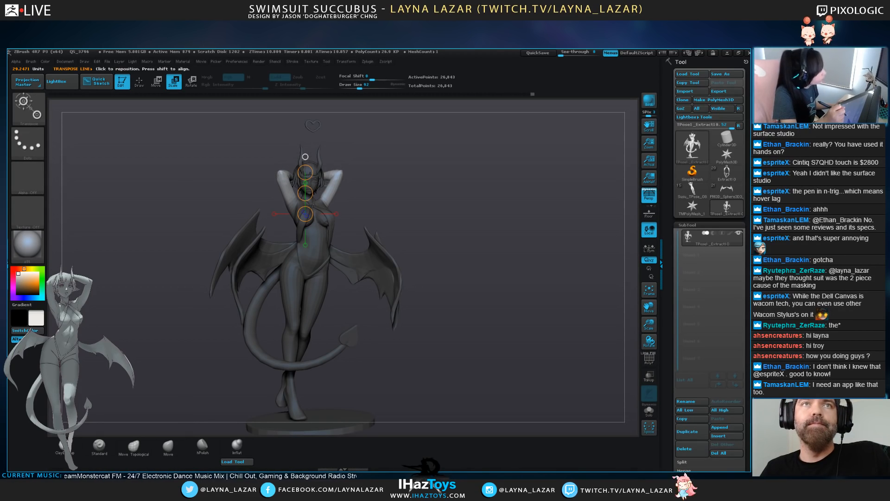
drag(464, 222, 482, 222)
drag(301, 173, 301, 169)
drag(501, 223, 315, 223)
alt+drag(464, 278, 494, 281)
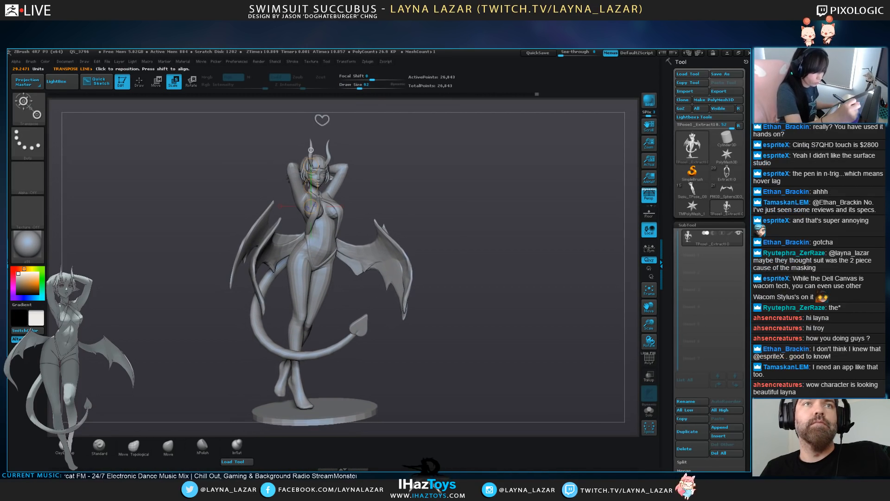
Transfer the Transpose Master pose to the original subtools and select the tail subtool
click(368, 62)
click(425, 200)
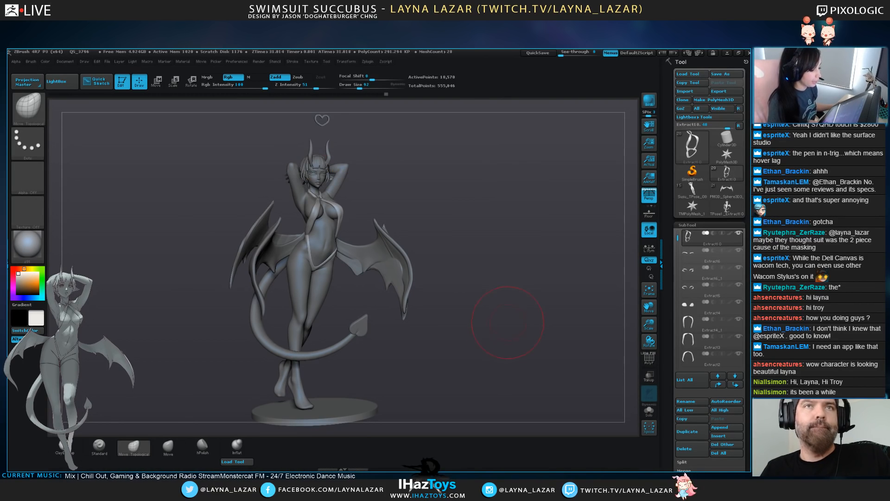
drag(503, 341, 480, 358)
alt+click(393, 273)
click(696, 341)
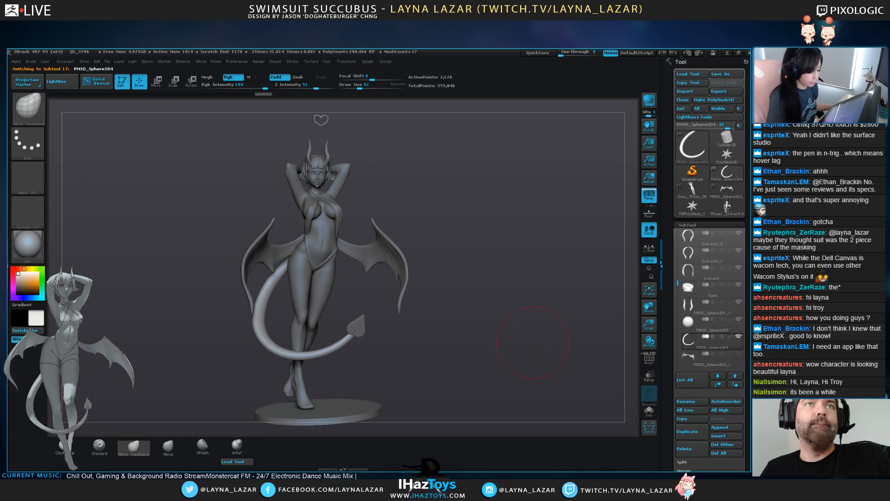
mouse_move(517, 371)
mouse_down()
mouse_move(564, 371)
mouse_move(494, 365)
mouse_move(532, 365)
mouse_up()
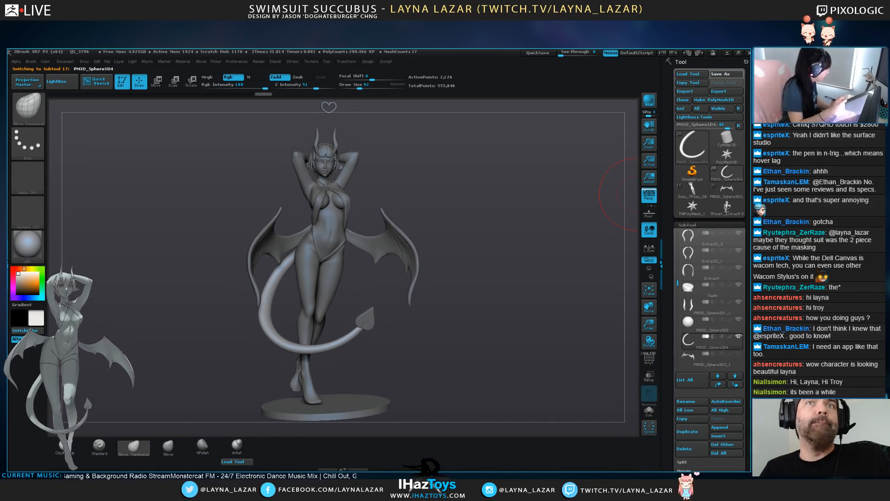
Save the posed figure and switch from the Succ_TPose_12 tool back to the newly posed tool
key(ctrl+s)
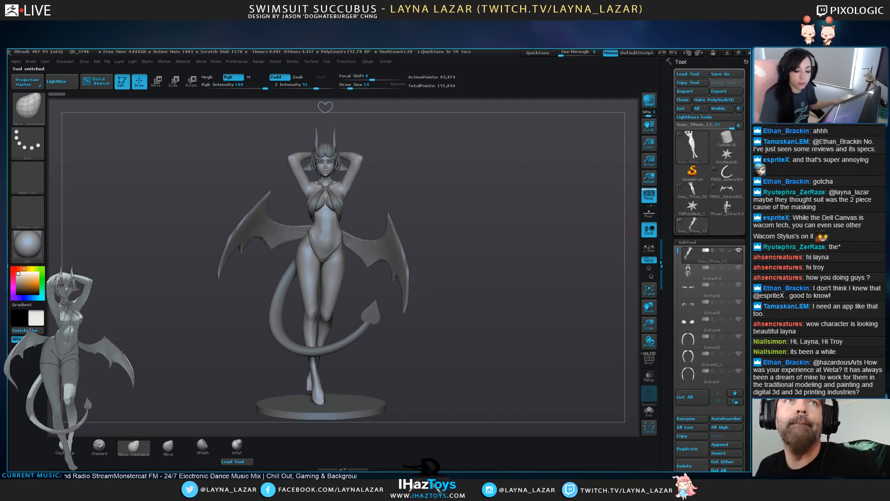
mouse_move(727, 208)
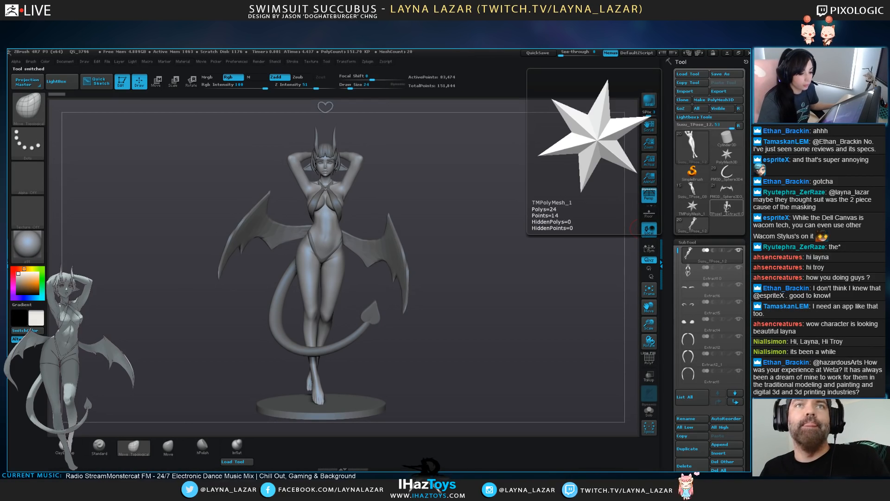
click(726, 173)
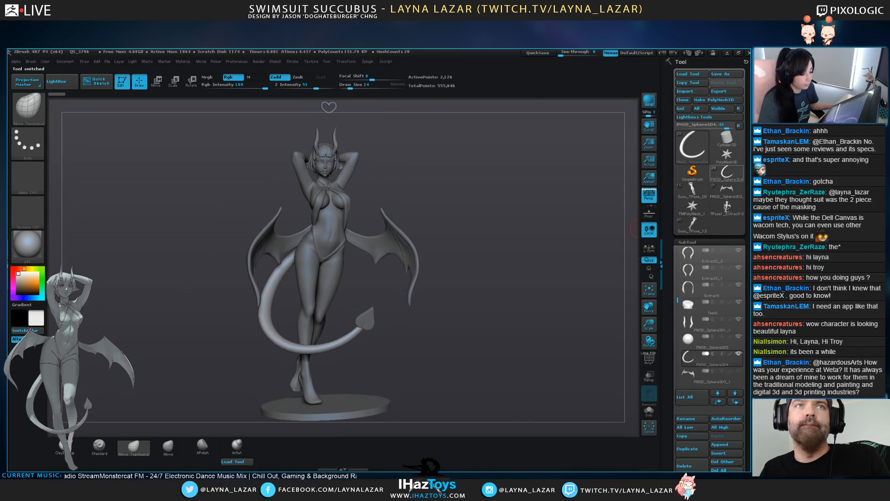
Compare the newly posed figure with the Susu_TPose_12 version from front and three-quarter views by alternating between the two tools
click(692, 225)
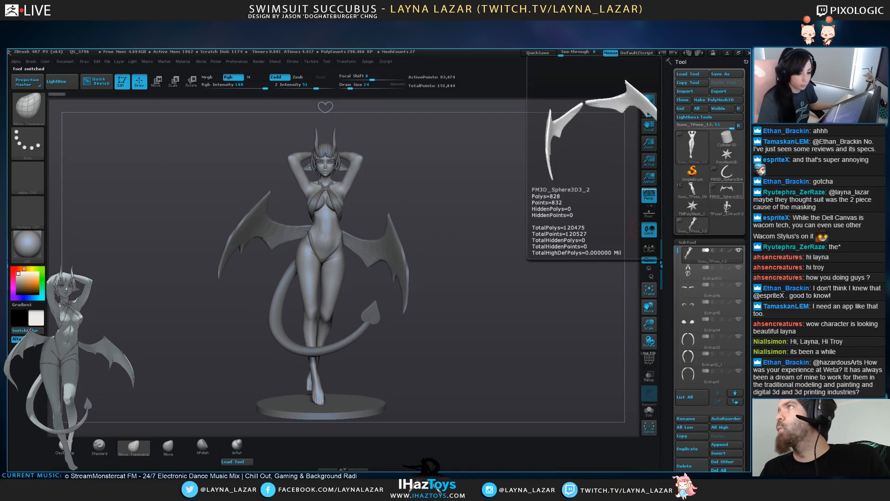
click(727, 174)
click(692, 225)
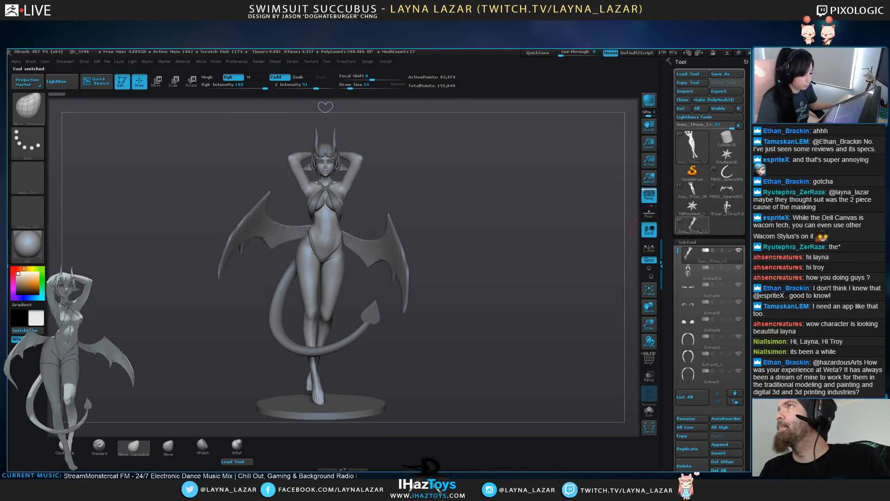
click(727, 173)
click(693, 225)
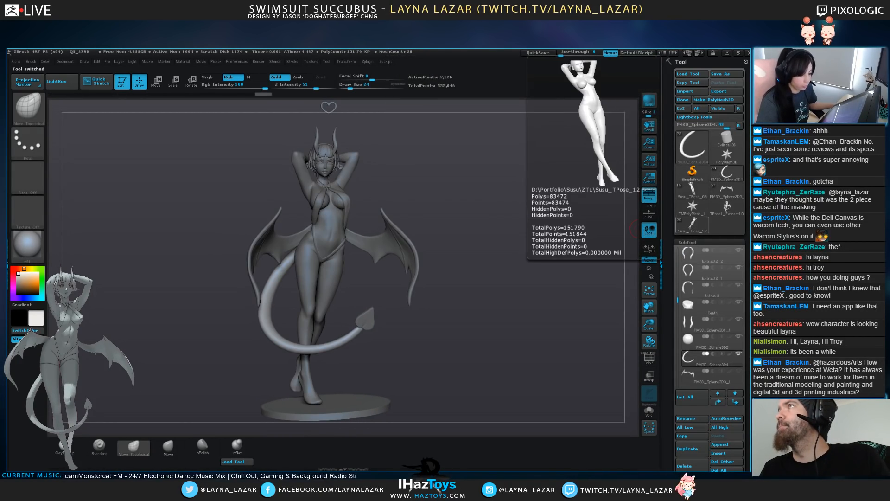
click(727, 173)
drag(524, 250, 551, 237)
click(692, 225)
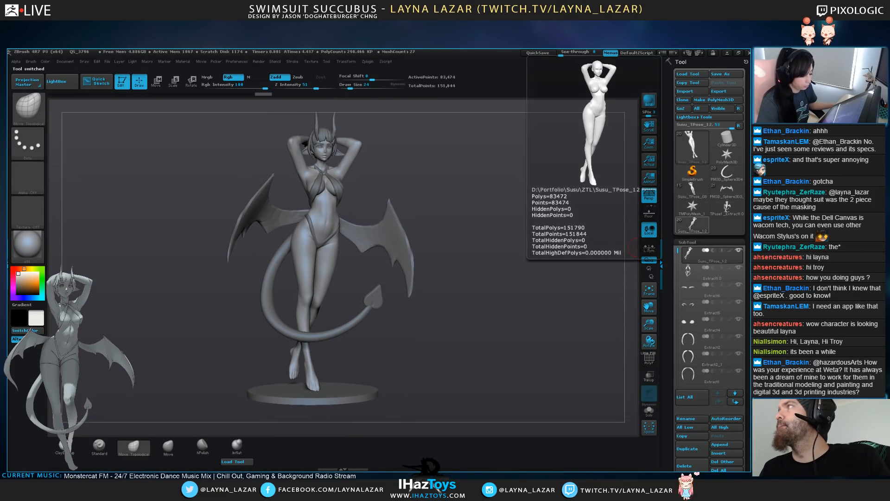
click(727, 173)
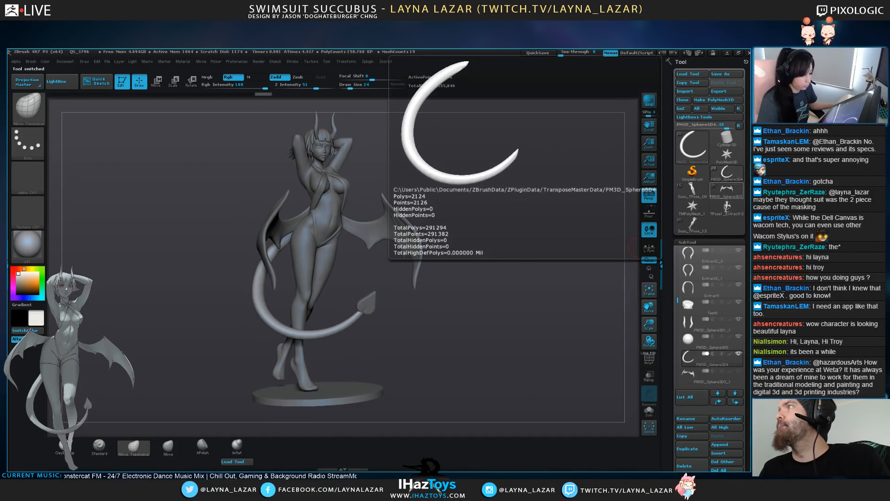
click(693, 225)
click(727, 173)
Compare both versions of the figure from behind, from the side and close up on the upper body
mouse_move(580, 260)
mouse_down()
mouse_move(408, 263)
mouse_move(443, 262)
mouse_up()
click(693, 225)
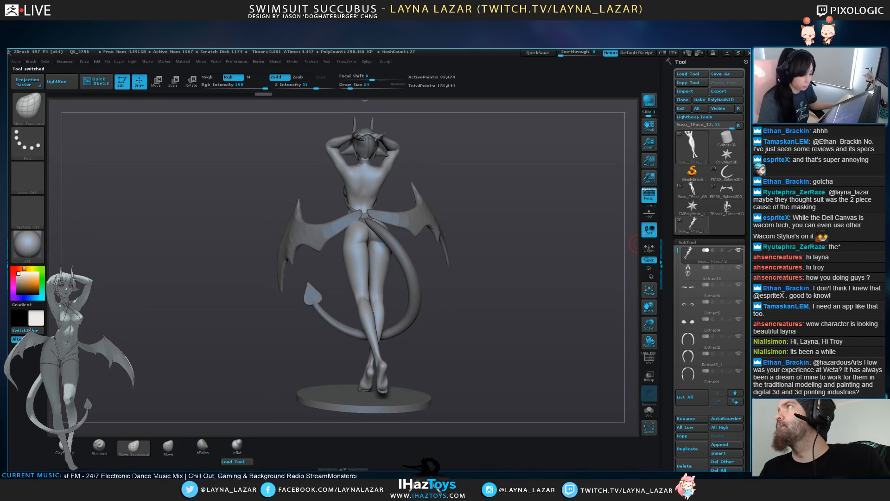
click(727, 173)
drag(491, 305, 524, 305)
click(693, 225)
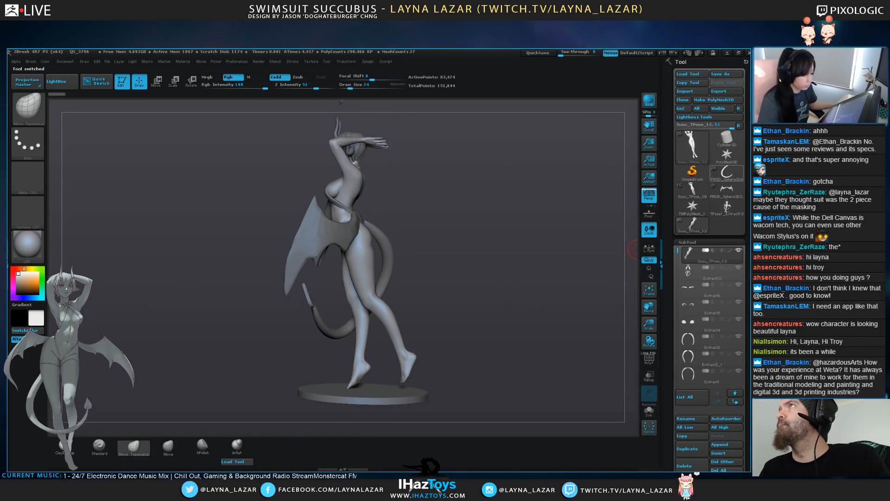
click(726, 173)
alt+drag(524, 199, 544, 285)
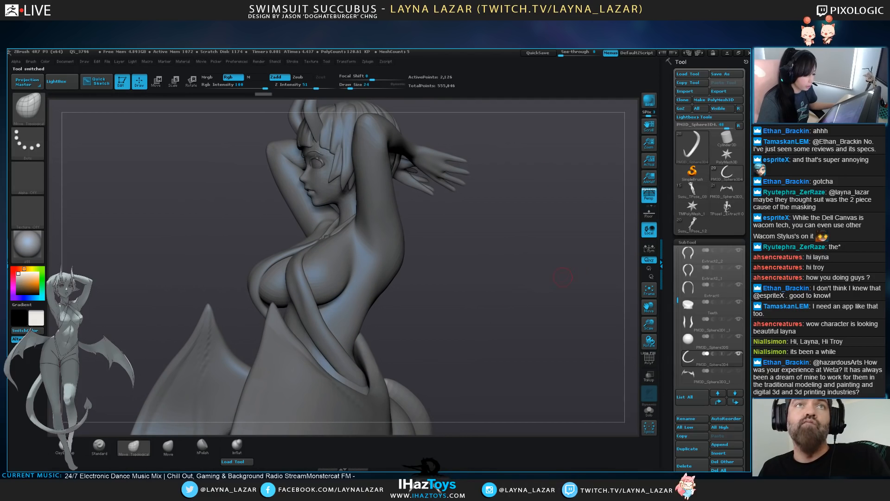
click(693, 225)
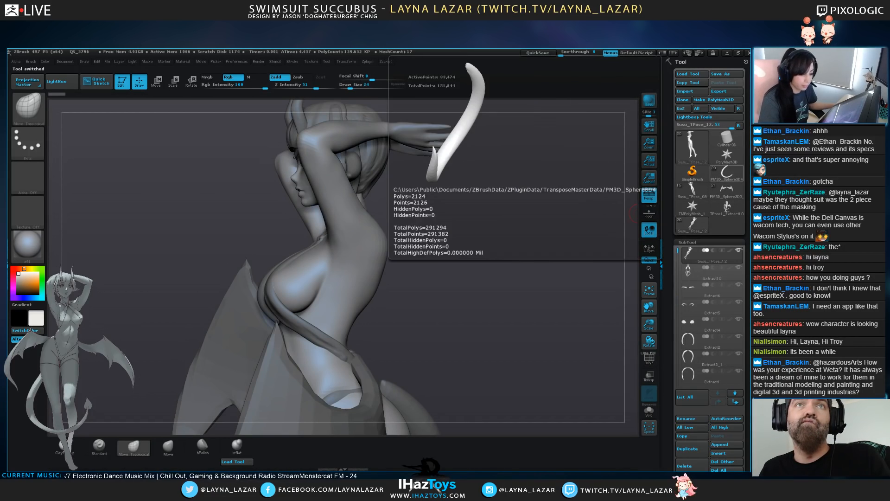
click(727, 173)
Examine the head and torso of the new pose, select the body subtool, and compare the full figure with the Susu_TPose_12 version
drag(519, 208, 564, 208)
drag(505, 301, 508, 276)
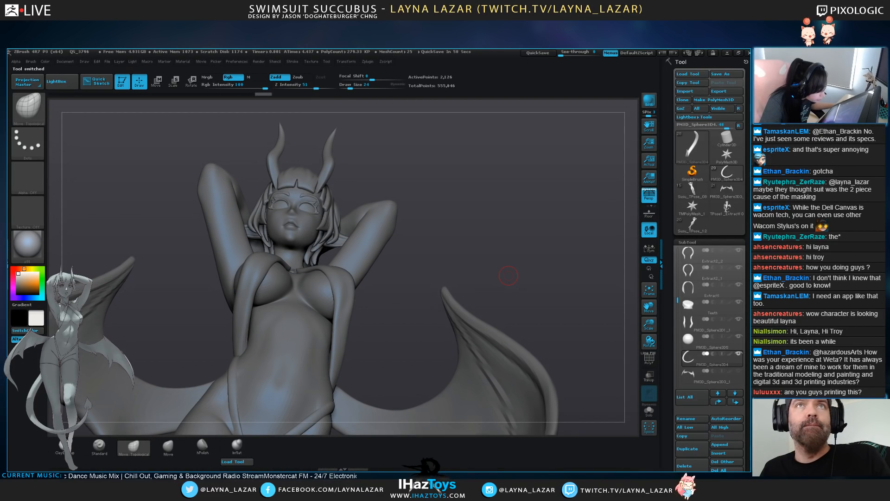
alt+drag(492, 195, 492, 242)
alt+drag(445, 139, 511, 398)
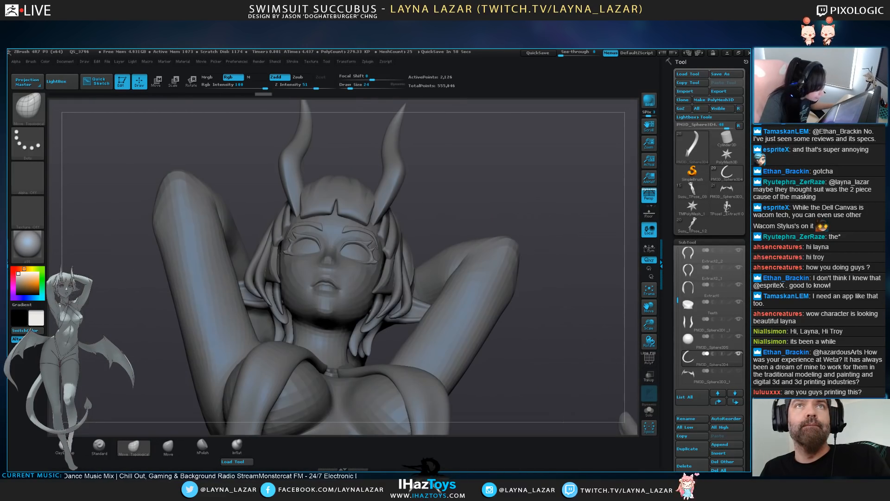
alt+click(356, 277)
alt+drag(483, 186, 459, 186)
shift+drag(467, 271, 465, 253)
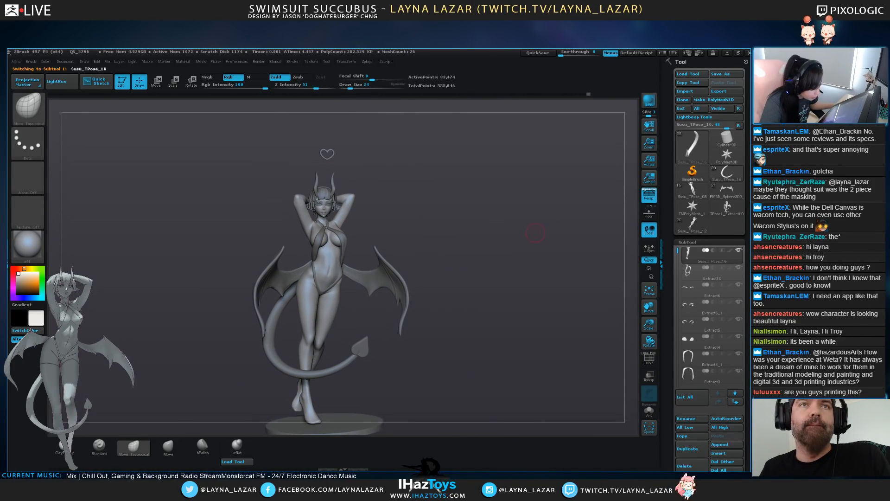
click(693, 225)
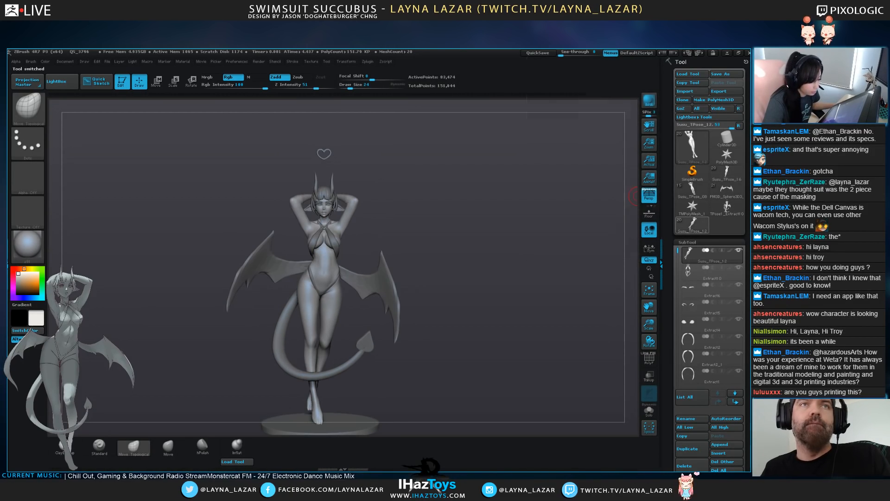
click(726, 172)
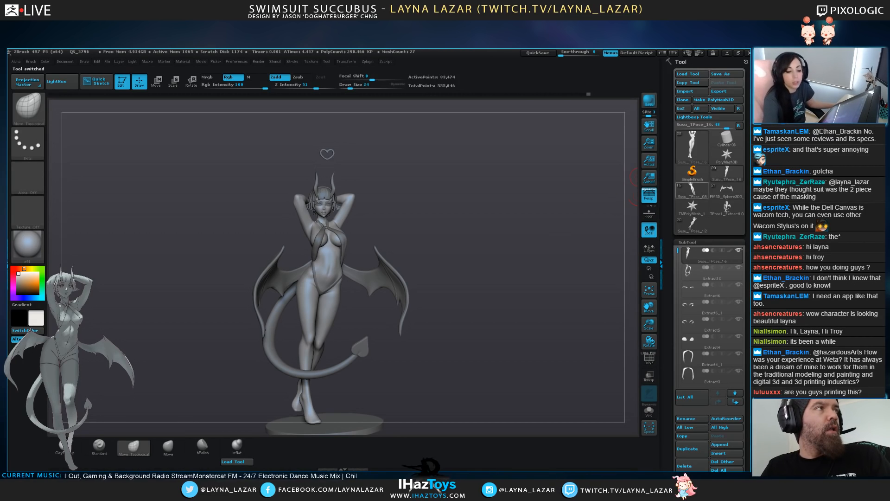
Return to the Transpose Master mesh and undo the arm edits back to the state with only the head unmasked
click(727, 207)
drag(486, 222, 523, 309)
drag(522, 278, 521, 256)
ctrl+click(520, 256)
key(ctrl+z)
key(ctrl+z)
key(ctrl+z)
key(ctrl+z)
key(ctrl+z)
key(ctrl+z)
key(ctrl+z)
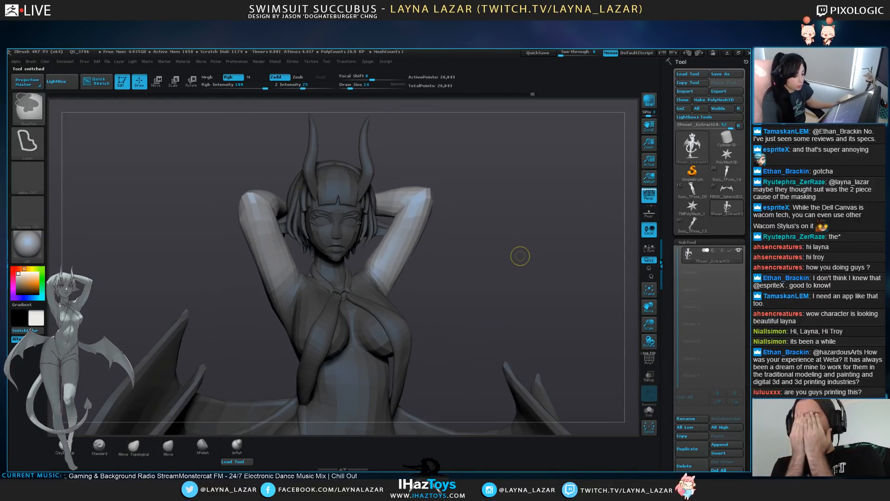
key(ctrl+z)
key(ctrl+z)
key(ctrl+z)
key(ctrl+z)
key(ctrl+z)
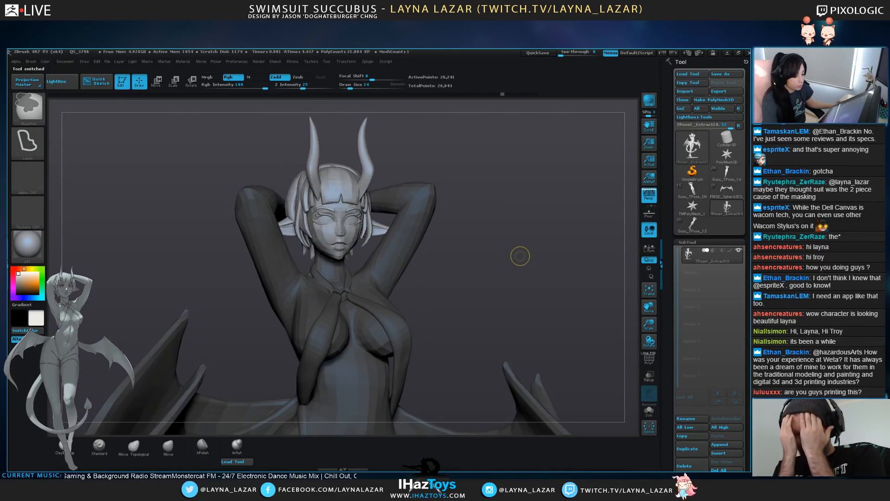
Redo several pose edits to compare the head and arms, and undo back to the state with only the head unmasked
drag(537, 273, 506, 271)
alt+drag(505, 272, 509, 317)
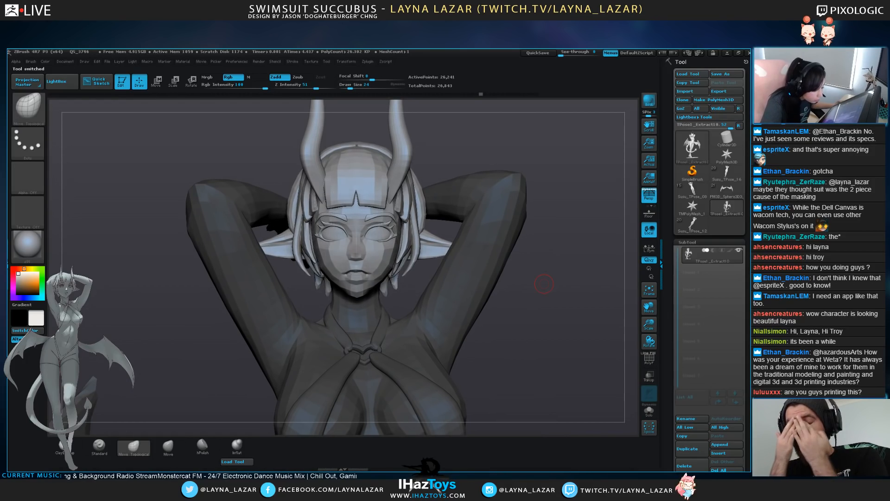
key(ctrl+shift+z)
key(ctrl+shift+z)
key(ctrl+shift+z)
key(ctrl+shift+z)
key(ctrl+shift+z)
key(ctrl+shift+z)
mouse_move(545, 282)
mouse_down()
mouse_move(573, 282)
mouse_move(572, 259)
mouse_move(551, 261)
mouse_up()
key(ctrl+z)
key(ctrl+z)
key(ctrl+z)
key(ctrl+z)
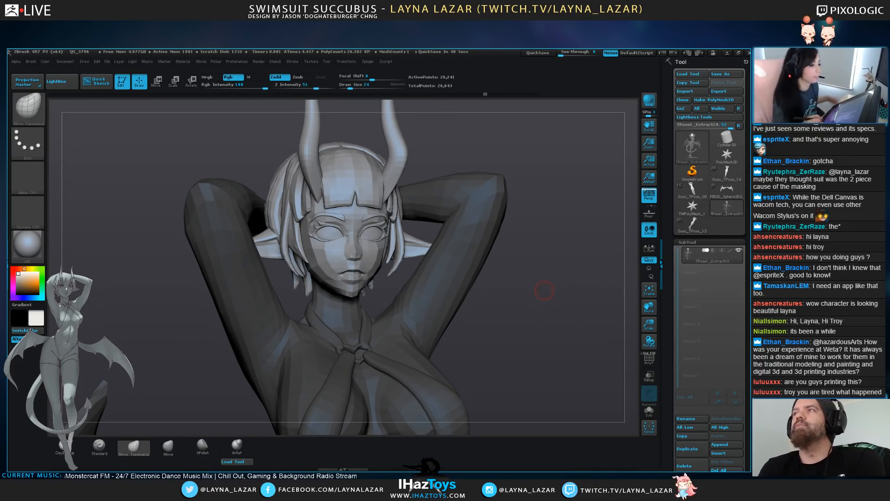
Isolate the body polygroup so the neck is exposed without the hair, horns and swimsuit
mouse_move(544, 291)
mouse_down()
mouse_move(540, 310)
mouse_move(556, 308)
mouse_up()
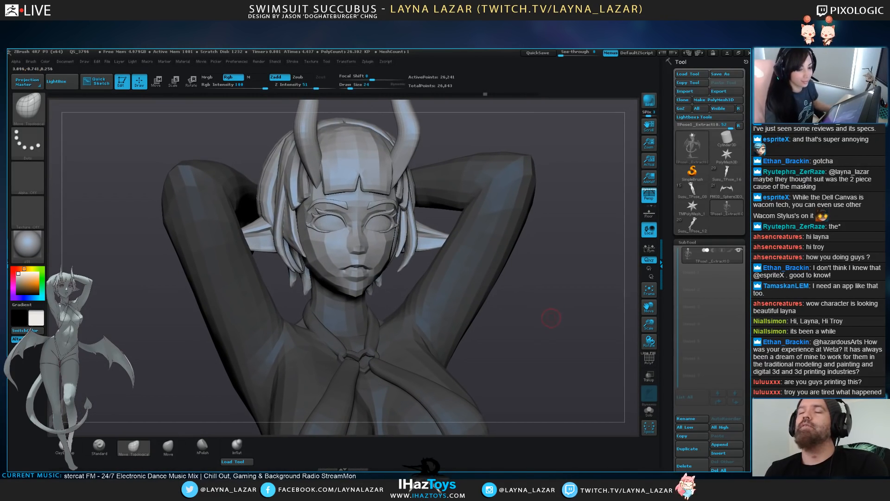
drag(534, 342, 575, 321)
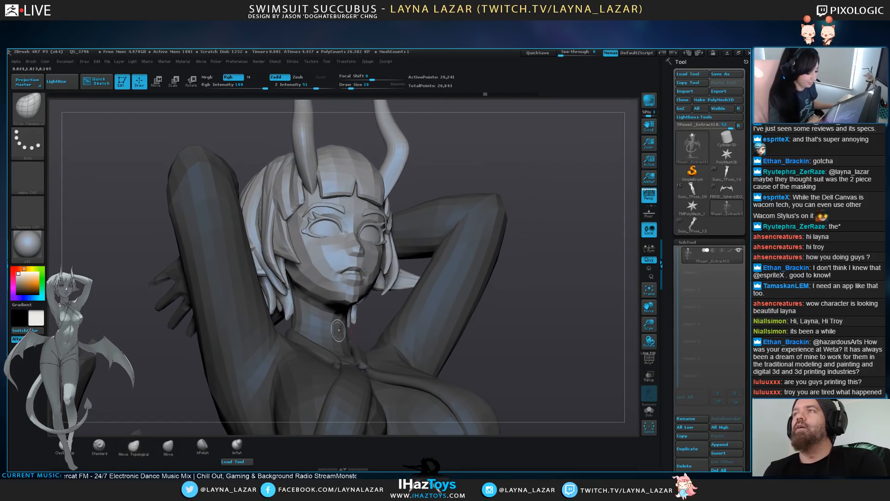
ctrl+shift+click(319, 348)
click(318, 348)
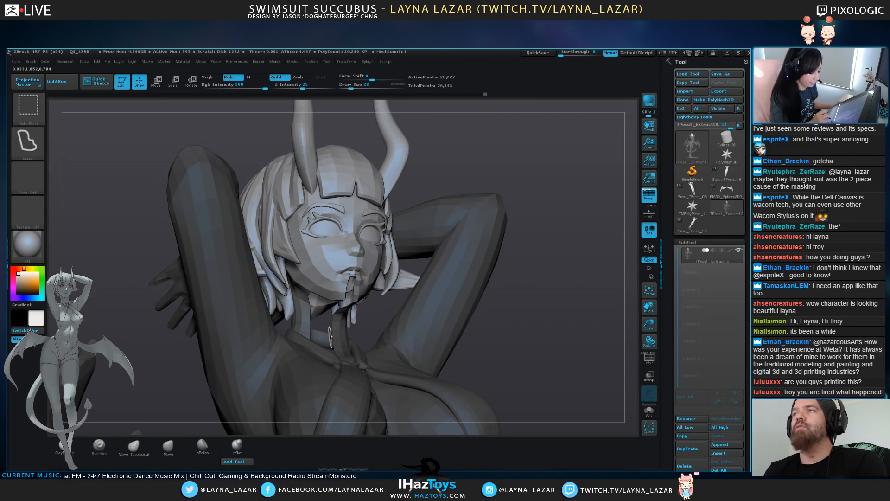
ctrl+shift+click(514, 301)
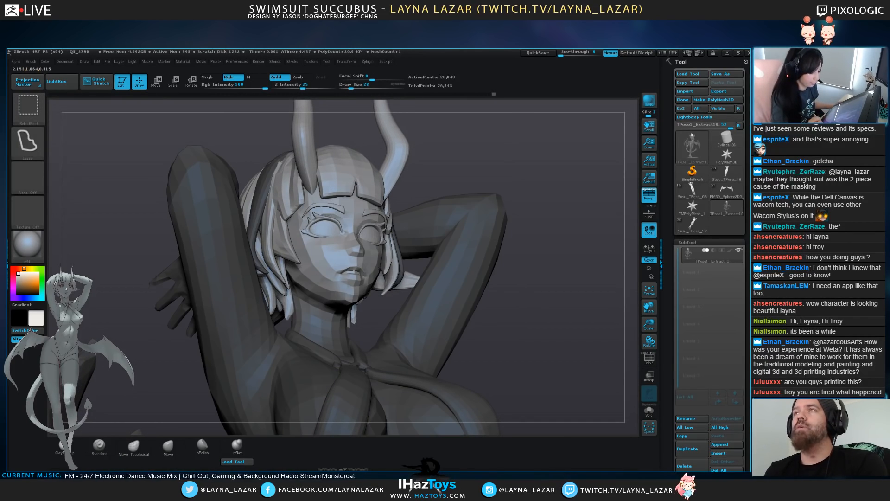
ctrl+shift+click(456, 316)
mouse_move(530, 317)
mouse_down()
mouse_move(357, 287)
mouse_move(226, 356)
mouse_up()
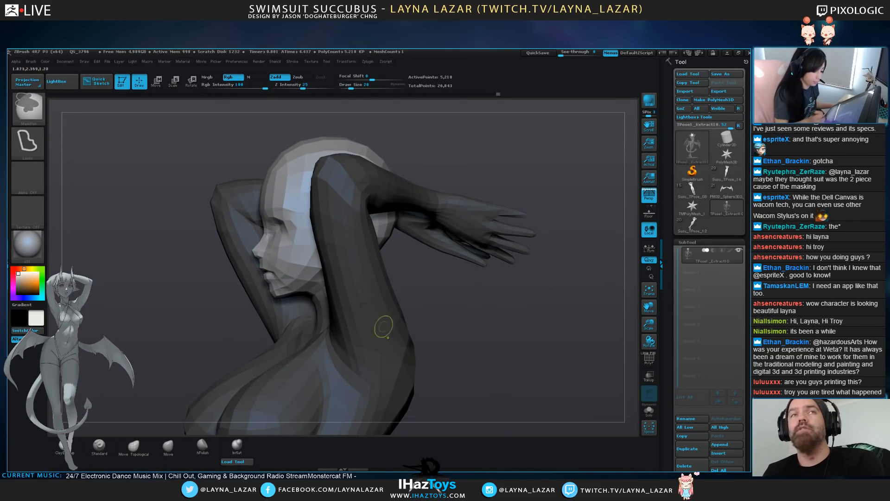
Refine the mask around the head and neck on the isolated body from several angles, and unhide the rest of the figure
drag(438, 264, 554, 244)
mouse_move(464, 274)
mouse_down()
mouse_move(487, 265)
mouse_move(487, 353)
mouse_up()
mouse_move(147, 389)
alt+mouse_down()
mouse_move(370, 250)
mouse_move(325, 272)
mouse_move(248, 273)
alt+mouse_up()
mouse_move(383, 244)
ctrl+alt+mouse_down()
mouse_move(278, 105)
mouse_move(388, 230)
mouse_move(389, 139)
ctrl+alt+mouse_up()
alt+drag(557, 223, 287, 232)
mouse_move(390, 111)
mouse_down()
mouse_move(359, 178)
mouse_move(404, 249)
mouse_move(418, 242)
mouse_up()
mouse_move(382, 187)
ctrl+mouse_down()
mouse_move(349, 299)
mouse_move(291, 184)
ctrl+mouse_up()
mouse_move(445, 288)
mouse_down()
mouse_move(457, 218)
mouse_move(469, 211)
mouse_move(448, 246)
mouse_up()
ctrl+shift+click(472, 213)
ctrl+shift+click(343, 225)
mouse_move(400, 224)
ctrl+mouse_down()
mouse_move(412, 280)
mouse_move(380, 153)
ctrl+mouse_up()
mouse_move(432, 249)
ctrl+alt+mouse_down()
mouse_move(101, 188)
mouse_move(429, 273)
mouse_move(467, 268)
ctrl+alt+mouse_up()
ctrl+shift+click(468, 274)
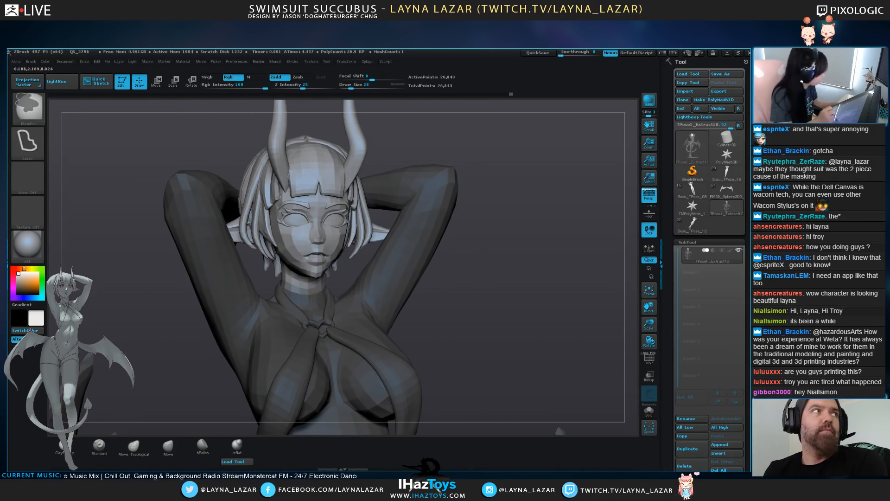
Soften the neck mask and adjust the head's rotation with a vertical transpose line through the head, undoing the last adjustment
ctrl+click(465, 283)
key(ctrl+i)
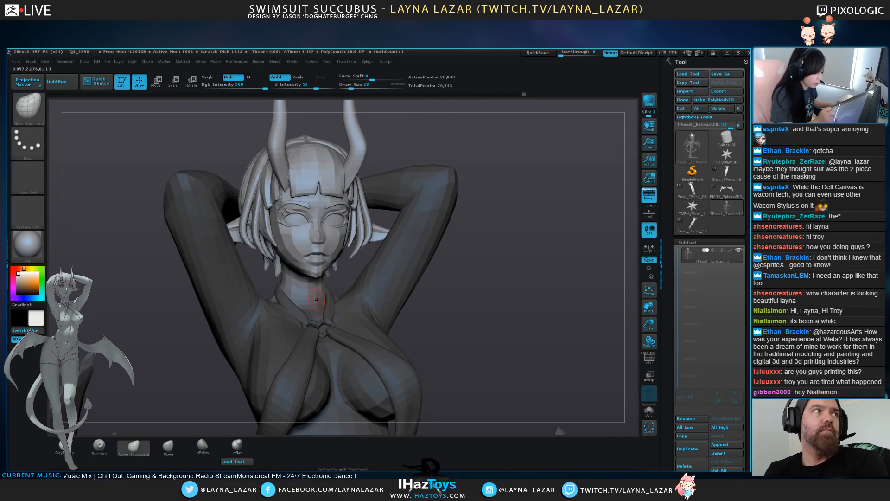
key(r)
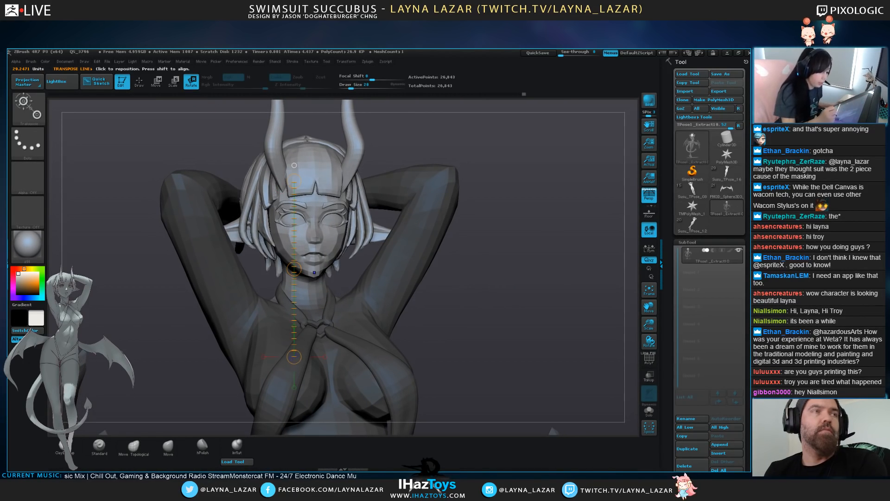
drag(491, 269, 459, 271)
drag(332, 103, 320, 103)
drag(332, 268, 319, 268)
drag(524, 278, 531, 218)
drag(323, 221, 278, 221)
mouse_move(524, 279)
mouse_down()
mouse_move(563, 278)
mouse_move(524, 278)
mouse_up()
key(ctrl+z)
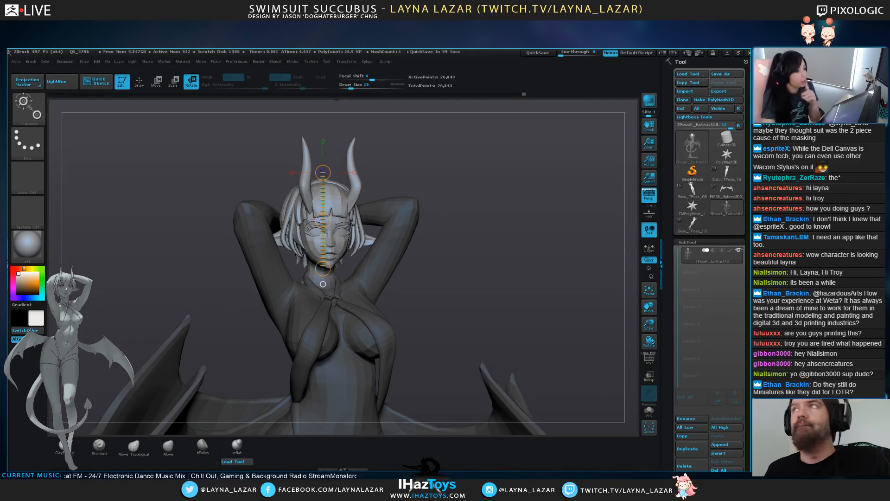
Try another head rotation from front and side views, undo it, and place a vertical transpose line from the neck to above the head
drag(500, 259, 552, 261)
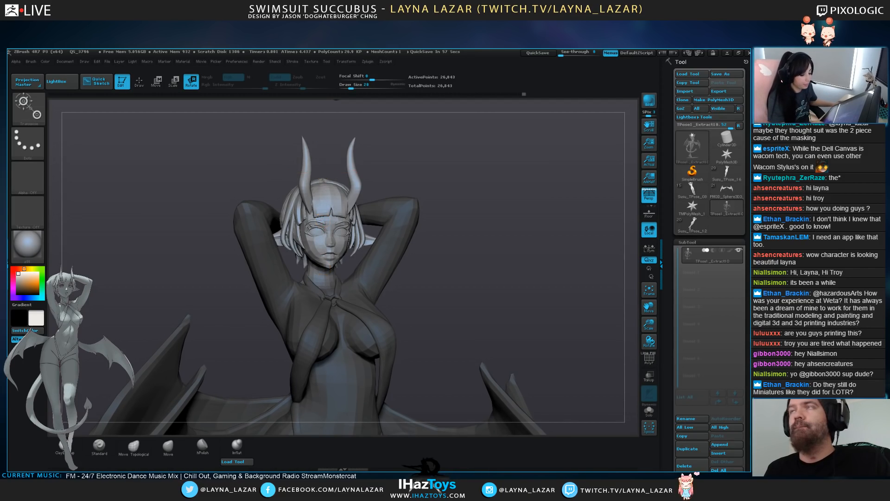
alt+drag(519, 296, 519, 222)
drag(533, 260, 510, 288)
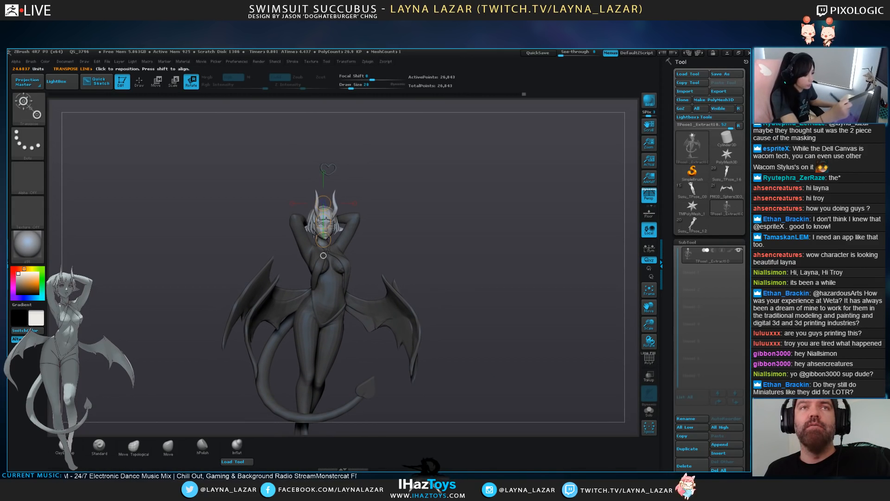
drag(324, 200, 323, 255)
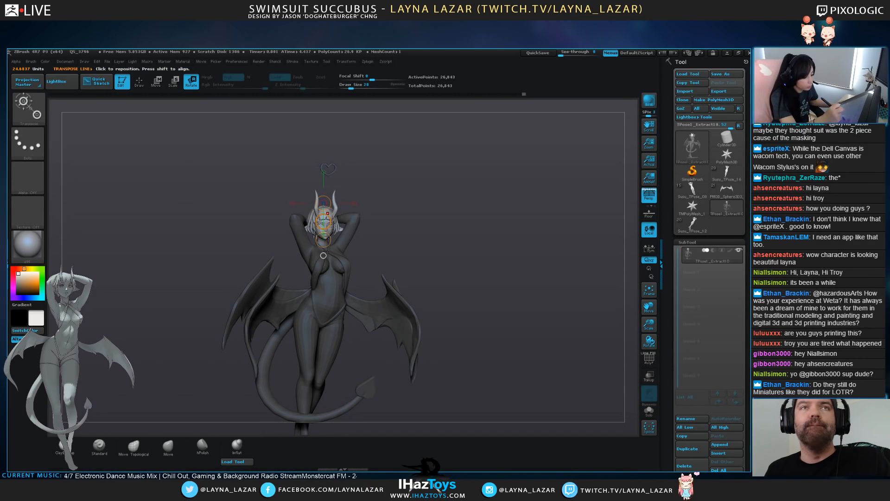
drag(534, 259, 441, 259)
drag(314, 203, 309, 203)
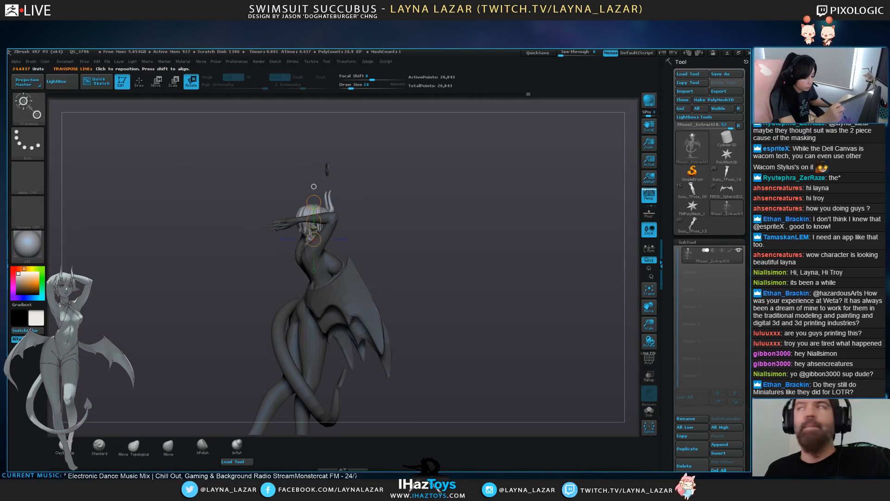
drag(441, 260, 534, 260)
mouse_move(510, 288)
alt+mouse_down()
mouse_move(510, 236)
mouse_move(510, 297)
alt+mouse_up()
key(ctrl+z)
shift+drag(325, 244, 325, 201)
alt+drag(511, 278, 511, 232)
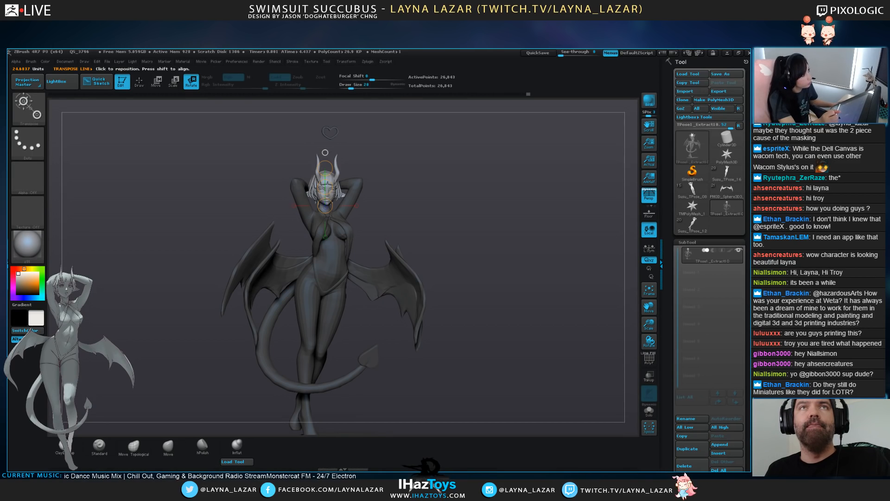
Clear the head mask and mask the lower body, wings and tail so only the head, arms and chest stay free
ctrl+drag(463, 185, 483, 204)
mouse_move(388, 180)
ctrl+mouse_down()
mouse_move(371, 228)
mouse_move(332, 243)
mouse_move(287, 215)
mouse_move(278, 167)
mouse_move(315, 143)
mouse_move(385, 178)
ctrl+mouse_up()
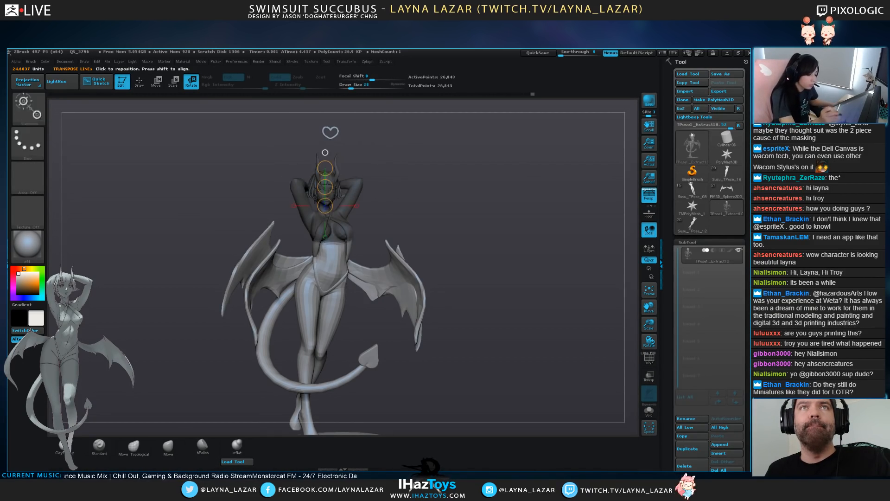
key(ctrl+i)
key(ctrl+i)
key(ctrl+i)
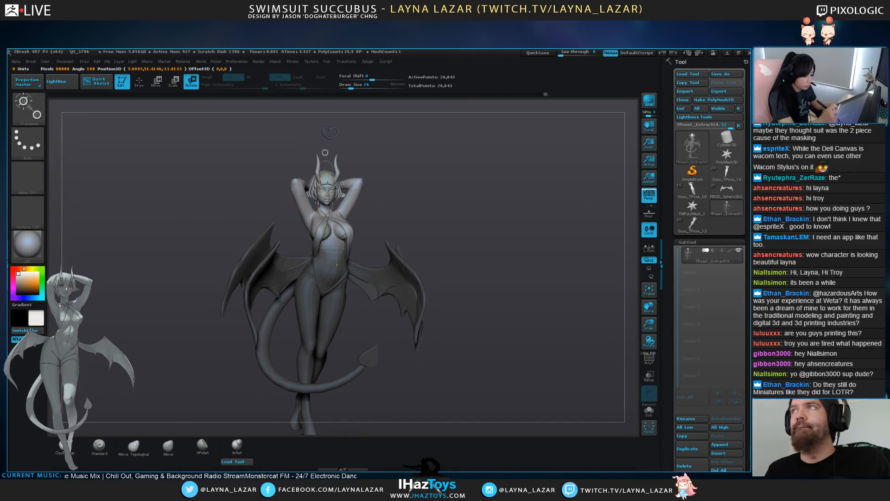
Shift the unmasked upper body slightly sideways with a horizontal transpose line from the torso, and clear the mask
shift+drag(334, 244, 460, 242)
key(ctrl+i)
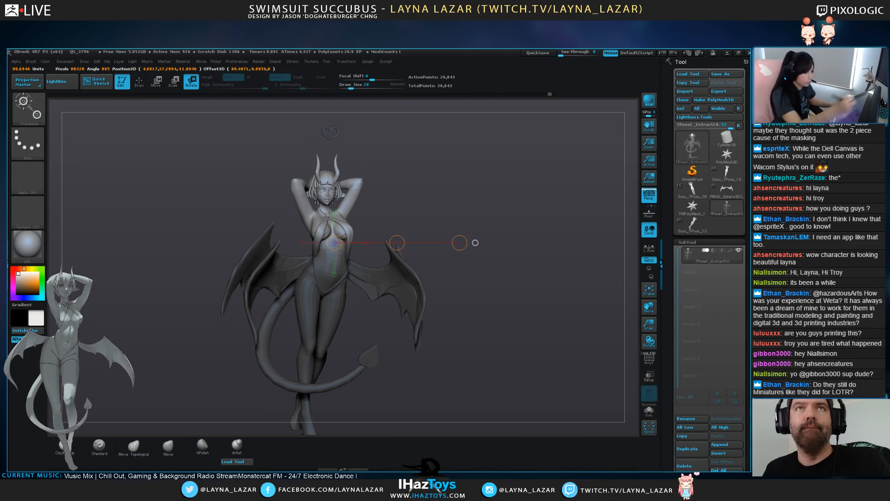
key(w)
drag(397, 243, 401, 245)
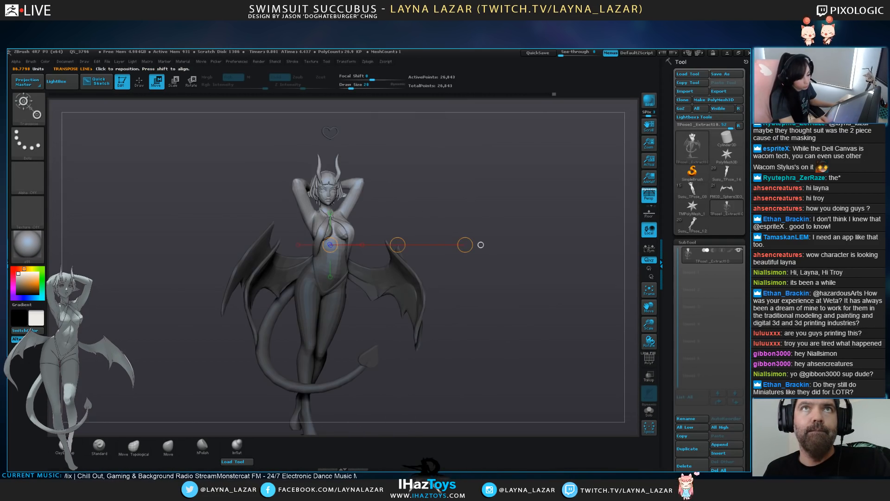
drag(481, 245, 275, 237)
ctrl+drag(523, 202, 530, 207)
Transfer the posed TPoseMesh to the subtools with Transpose Master, and compare the figure with the Susu_TPose_16 version
drag(524, 207, 362, 220)
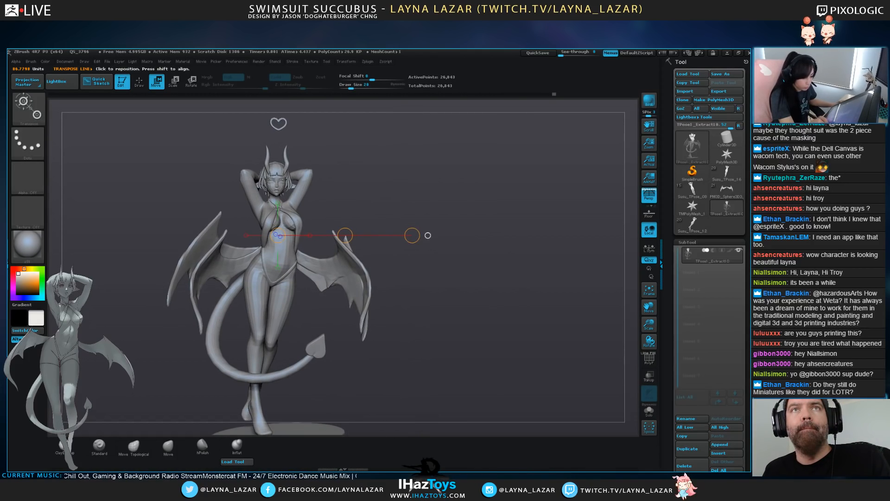
alt+drag(464, 232, 502, 205)
drag(317, 208, 450, 208)
mouse_move(368, 62)
click(424, 200)
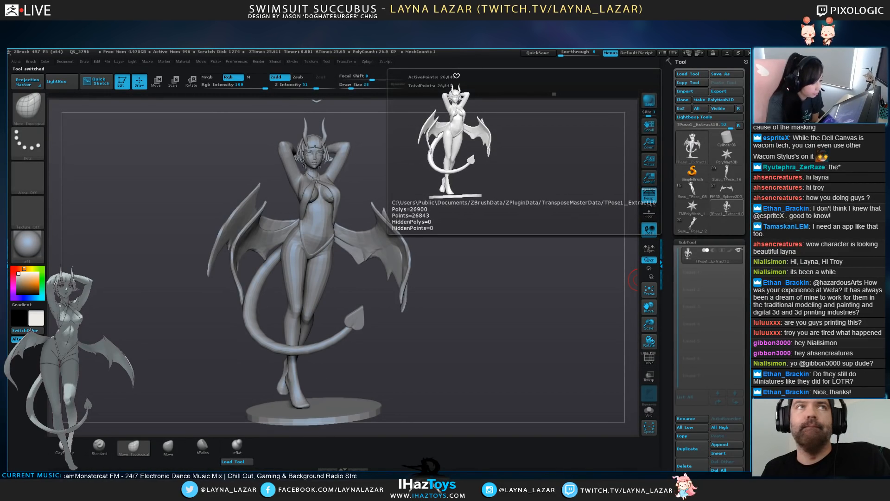
click(693, 224)
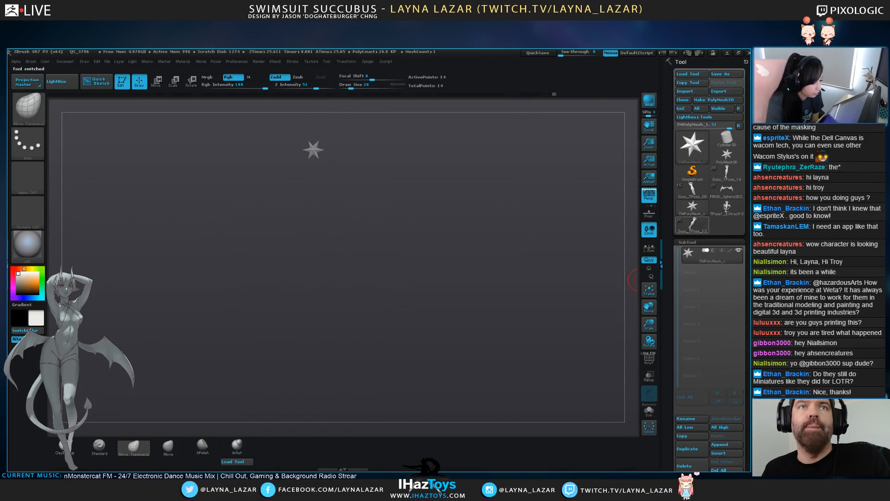
click(727, 173)
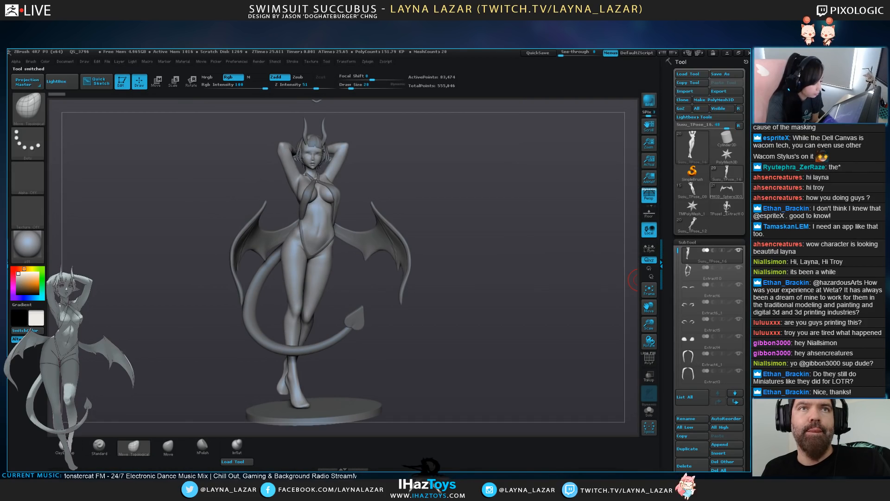
click(727, 190)
click(727, 208)
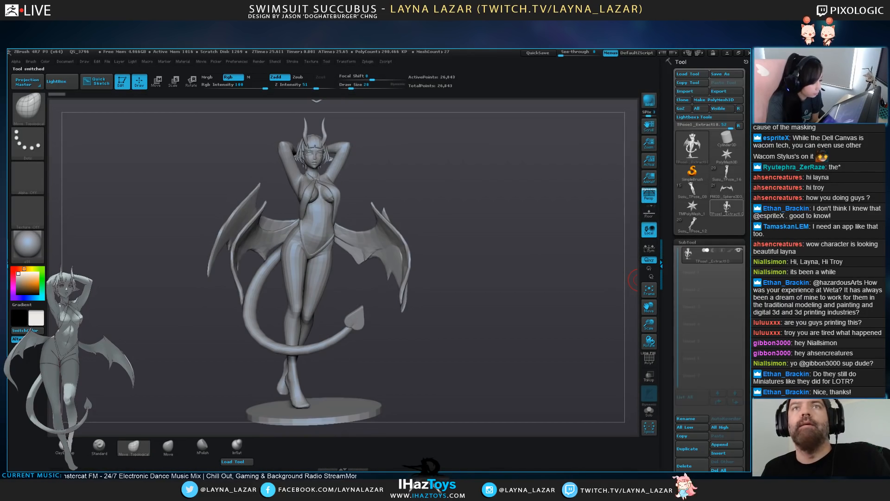
mouse_move(530, 351)
mouse_down()
mouse_move(532, 343)
mouse_move(536, 354)
mouse_up()
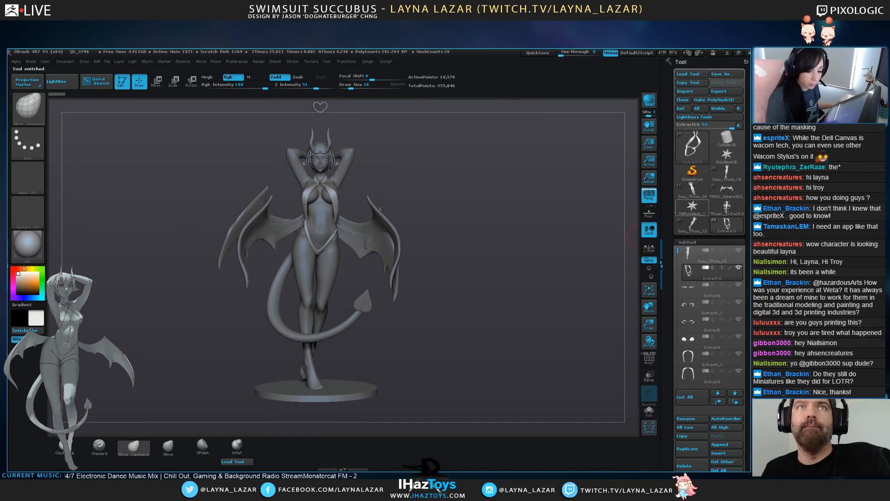
Return to the TPose1 mesh and step through its undo history back to the state with the head mask
click(727, 207)
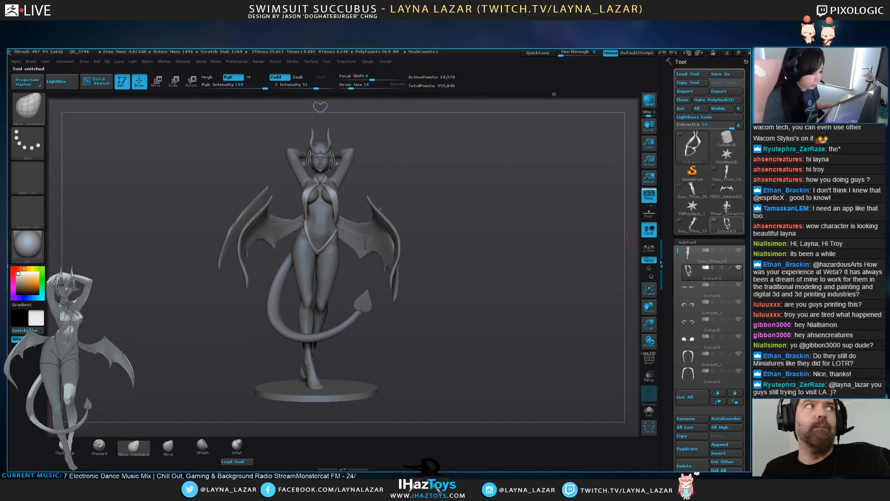
ctrl+click(422, 270)
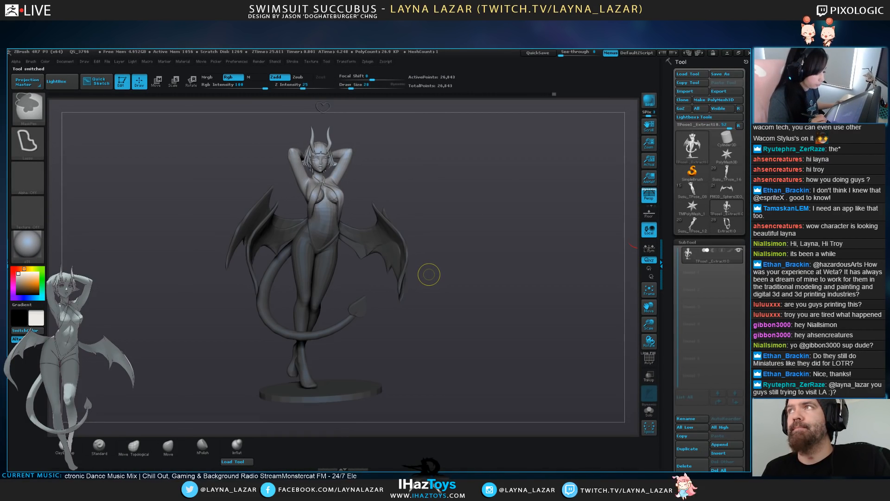
ctrl+click(429, 274)
key(ctrl+shift+a)
mouse_move(439, 264)
alt+mouse_down()
mouse_move(445, 320)
mouse_move(497, 399)
alt+mouse_up()
drag(519, 273, 520, 282)
key(ctrl+z)
key(ctrl+z)
key(ctrl+z)
key(ctrl+z)
key(ctrl+z)
key(ctrl+z)
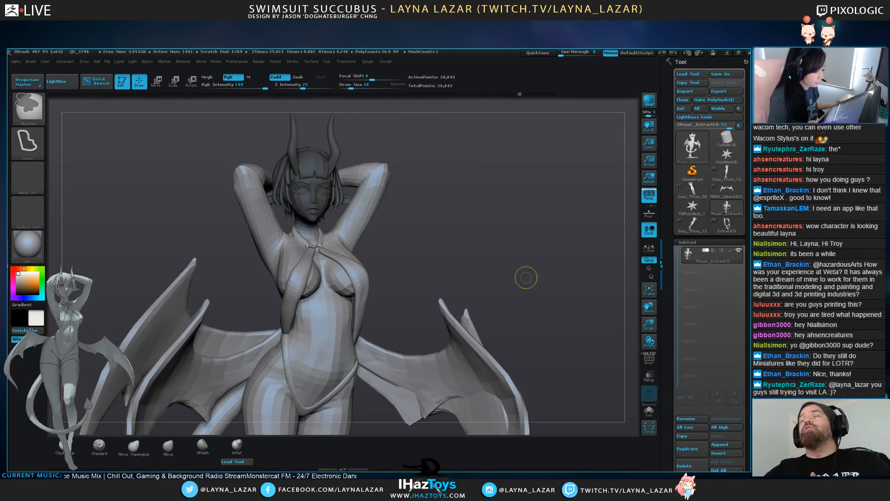
key(ctrl+z)
key(ctrl+z)
key(ctrl+shift+z)
key(ctrl+shift+z)
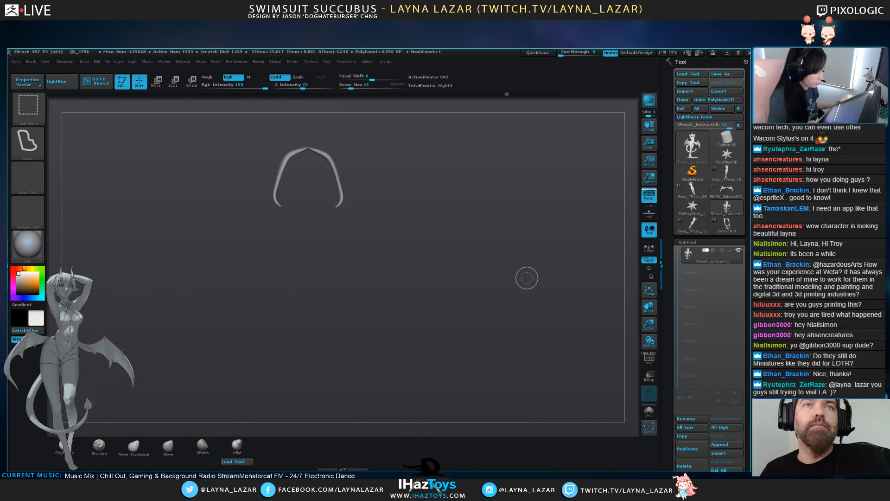
Rotate the unmasked head slightly using a vertical transpose line from the neck to above the head
click(191, 82)
shift+drag(315, 221, 315, 132)
mouse_move(441, 195)
mouse_down()
mouse_move(571, 197)
mouse_move(402, 197)
mouse_move(390, 216)
mouse_up()
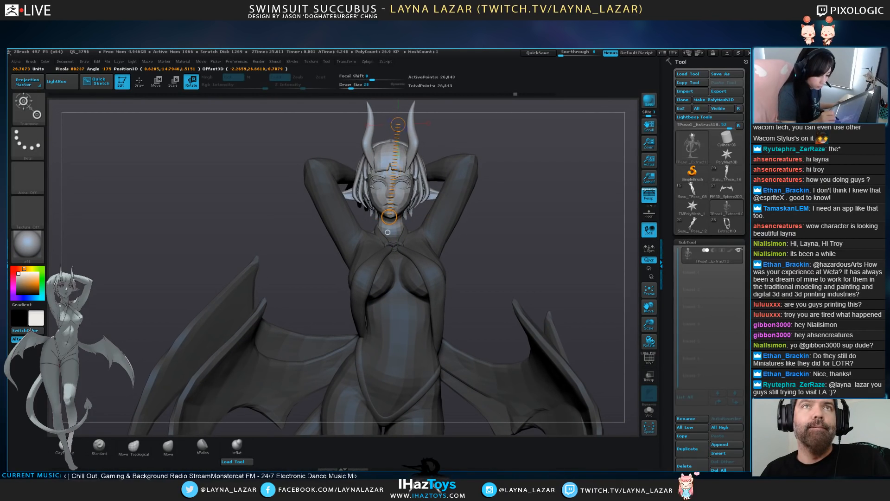
mouse_move(398, 124)
mouse_down()
mouse_move(390, 125)
mouse_move(391, 109)
mouse_up()
drag(391, 172, 379, 173)
Nudge the head slightly down toward the neck with the transpose Move mode
alt+drag(333, 132, 281, 139)
key(w)
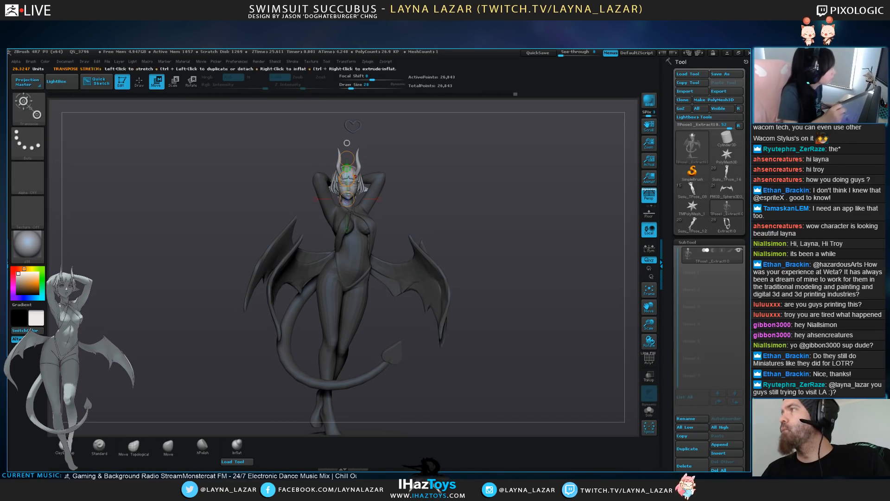
drag(348, 179, 348, 181)
Mask everything below the chest, reposition the upper body slightly with a horizontal transpose line, and clear the mask
key(f)
ctrl+drag(482, 186, 501, 204)
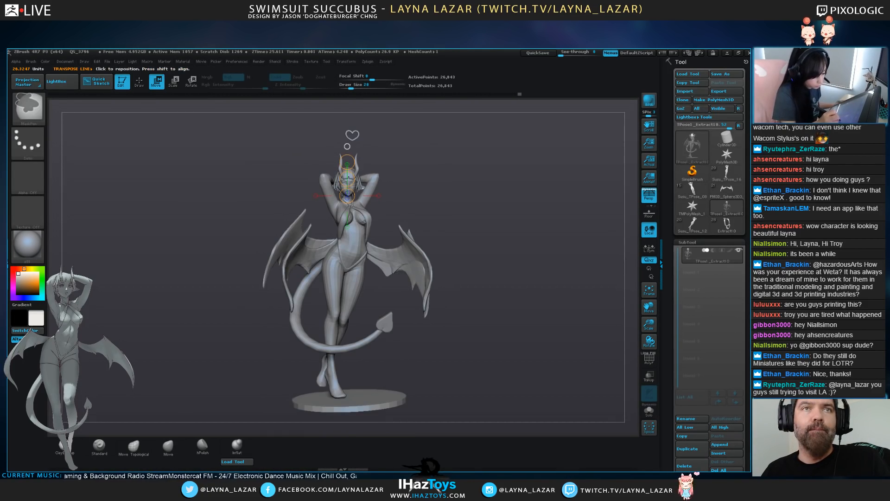
mouse_move(395, 200)
ctrl+mouse_down()
mouse_move(346, 231)
mouse_move(305, 173)
mouse_move(395, 154)
ctrl+mouse_up()
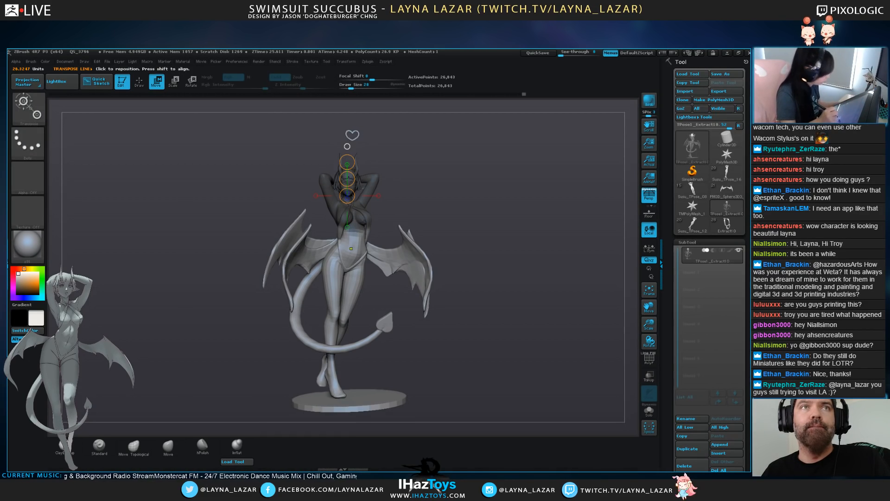
key(ctrl+i)
mouse_move(356, 229)
shift+mouse_down()
mouse_move(452, 229)
mouse_move(411, 229)
shift+mouse_up()
alt+drag(483, 260, 547, 220)
drag(421, 232, 469, 278)
drag(459, 204, 454, 217)
key(ctrl+shift+a)
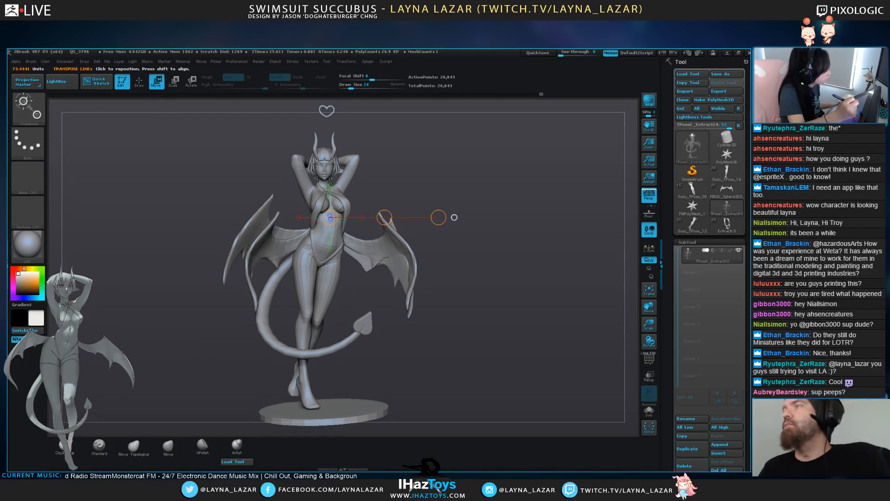
Save the posed TPoseMesh to disk through Transpose Master
mouse_move(333, 112)
mouse_down()
mouse_move(436, 116)
mouse_move(333, 112)
mouse_up()
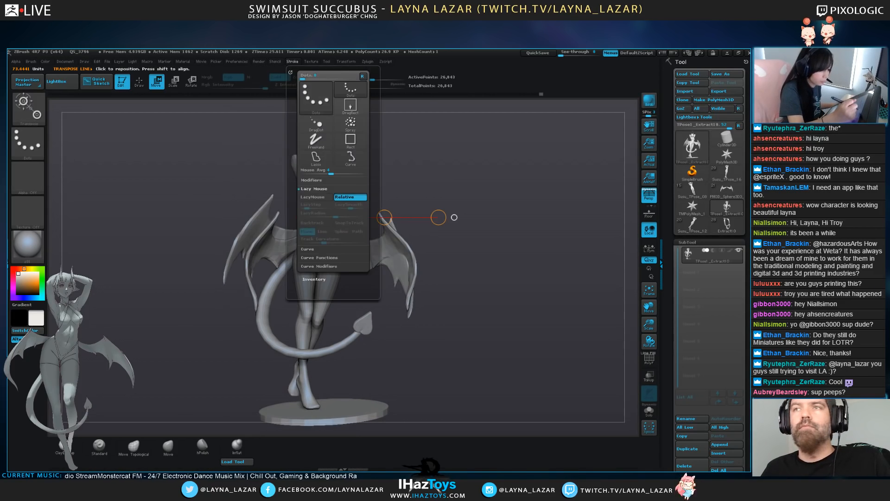
mouse_move(311, 62)
mouse_move(368, 62)
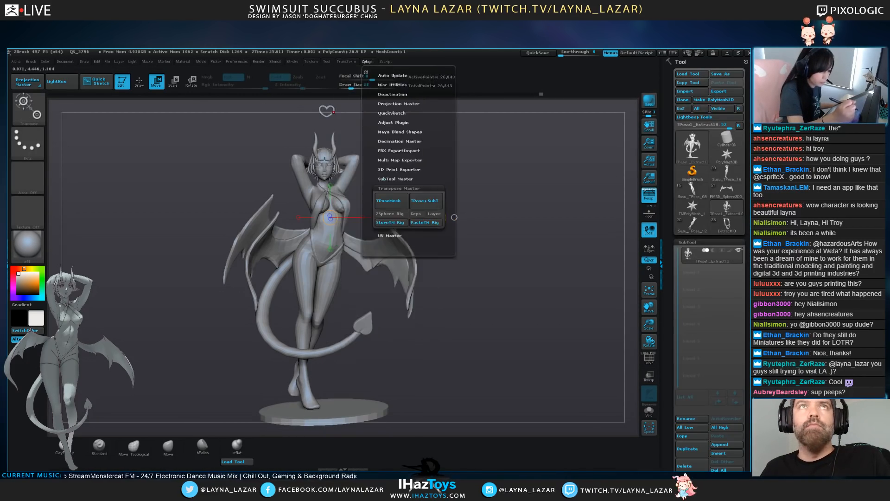
click(388, 201)
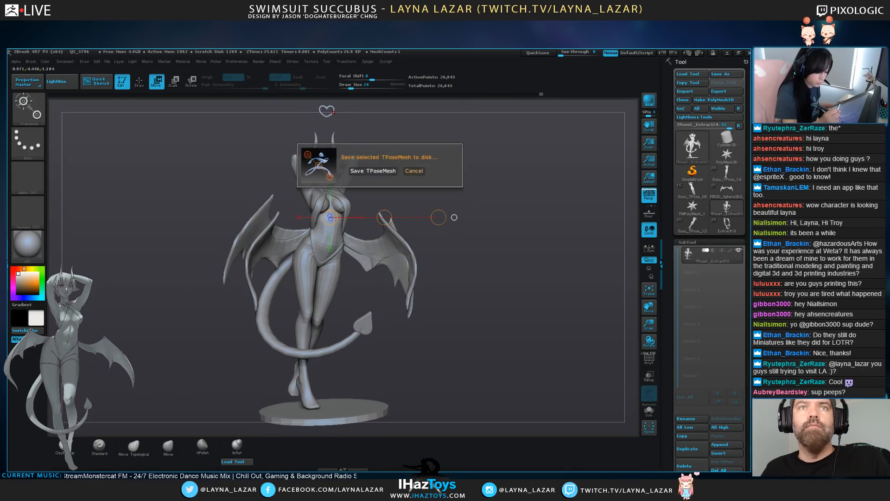
click(373, 171)
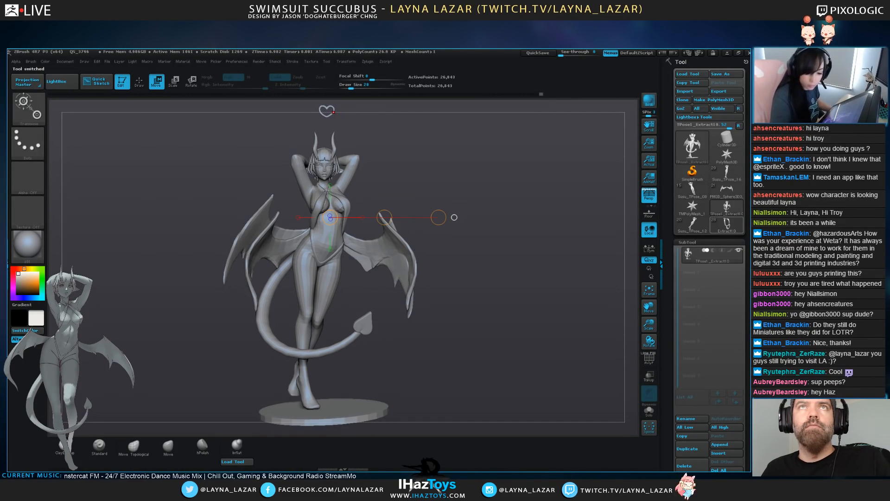
Switch to the Extract10 tool with the full-detail subtools and create a new TPoseMesh from it
click(727, 224)
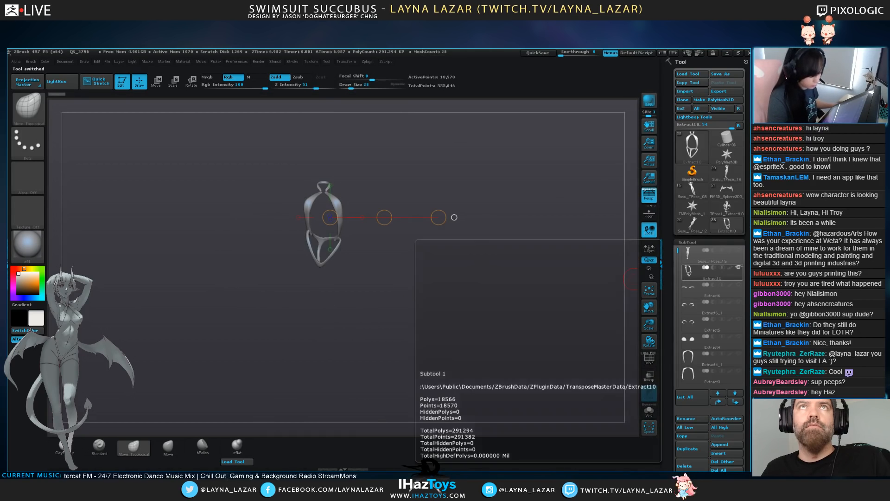
click(368, 61)
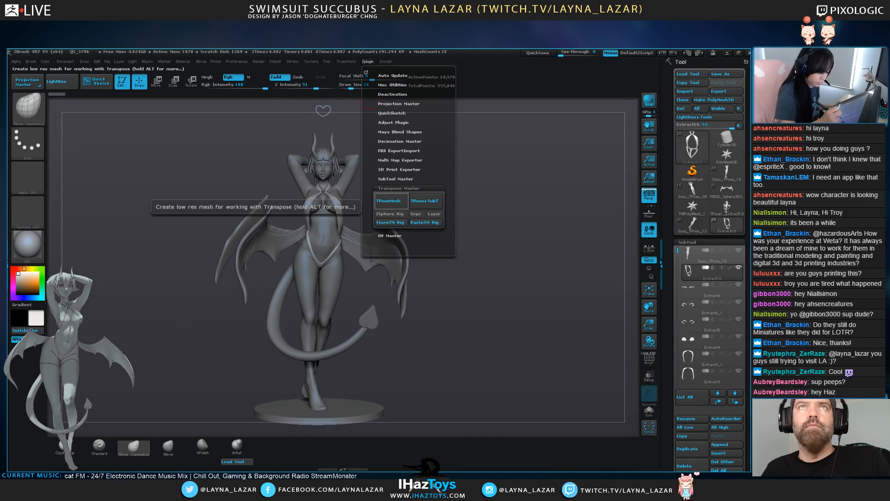
click(389, 200)
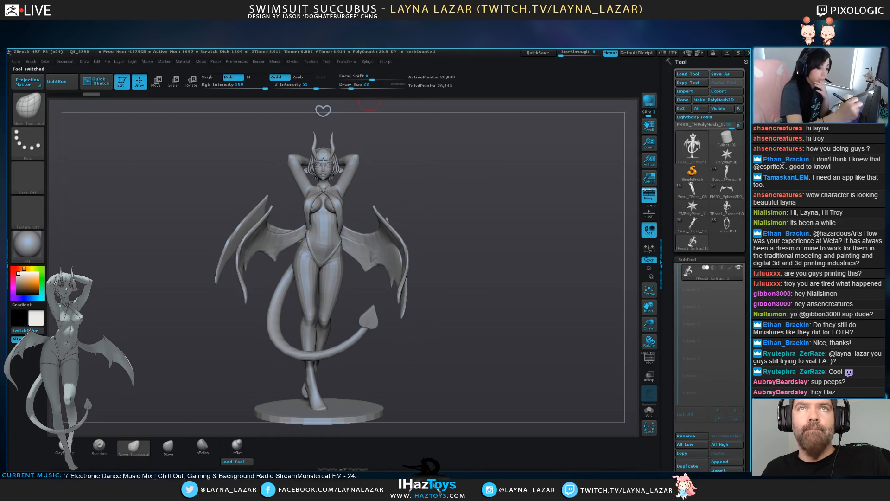
click(367, 61)
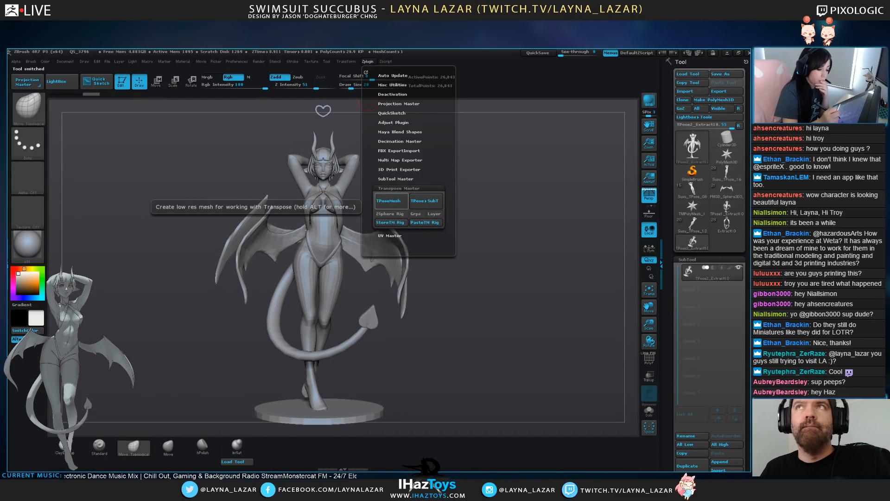
click(389, 201)
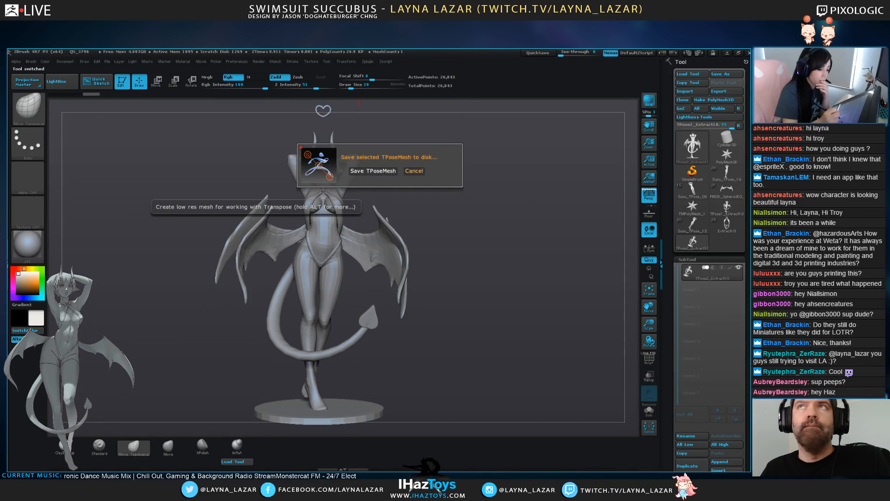
click(414, 171)
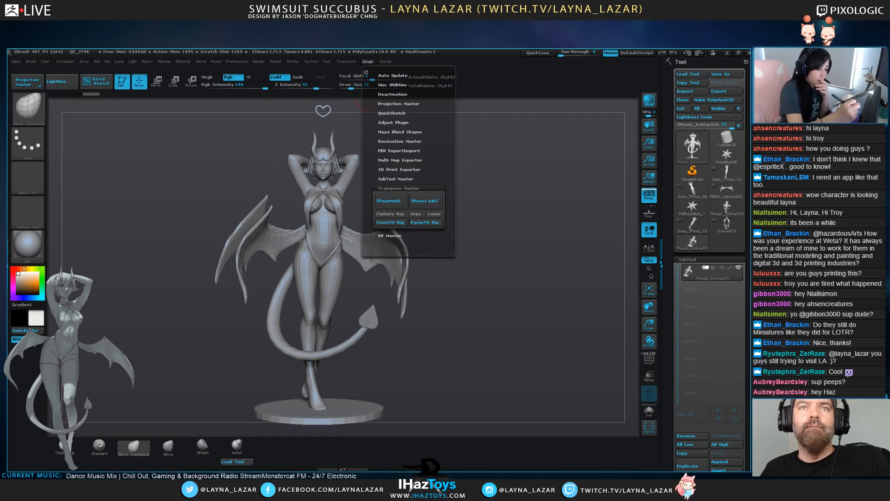
Transfer the TPoseMesh pose to the figure's full-detail subtools with Transpose Master, repeating the transfer for the posed mesh
click(368, 61)
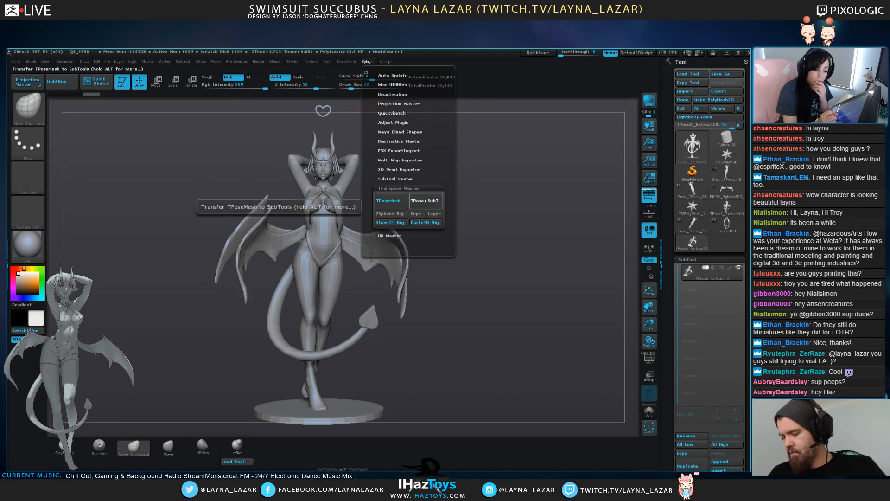
click(425, 200)
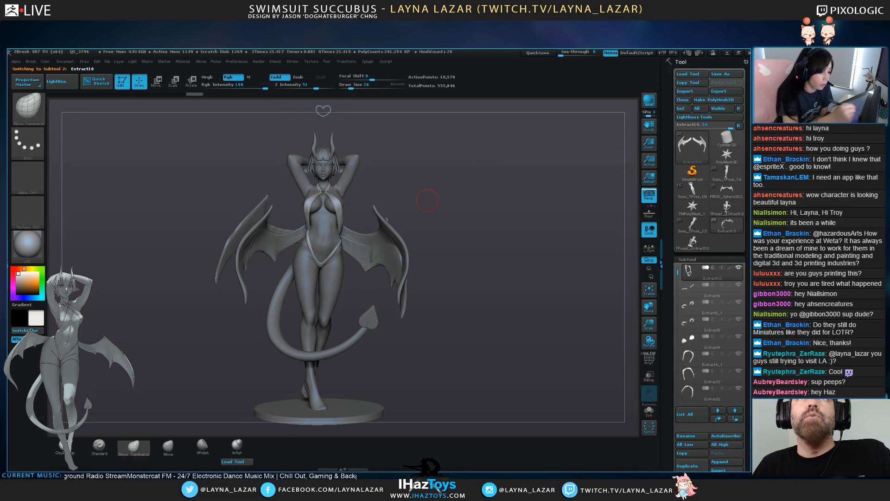
click(367, 61)
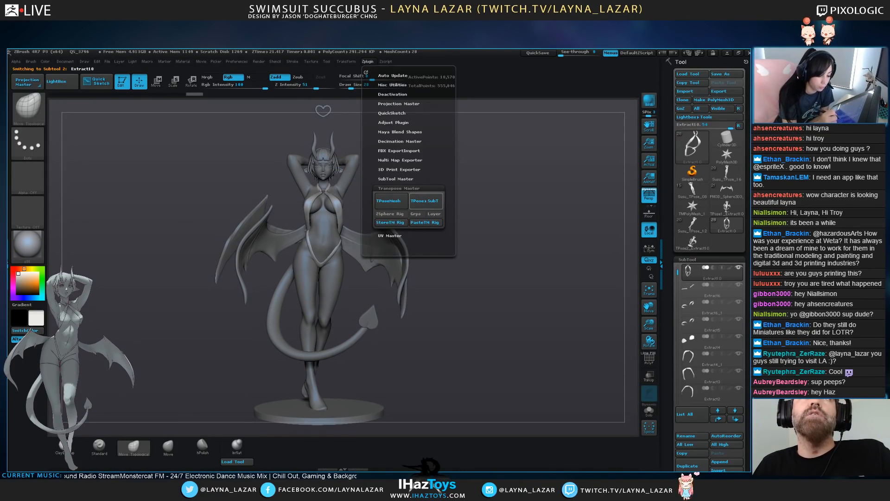
click(425, 201)
click(418, 171)
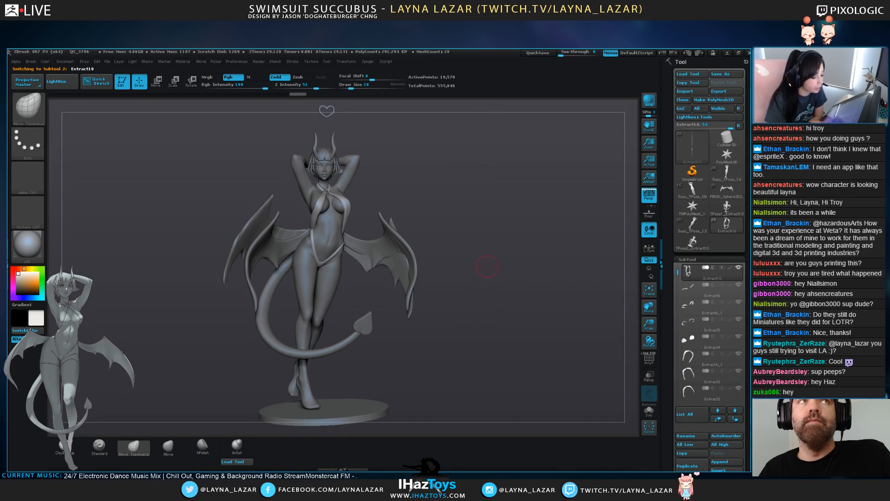
Compare the full-figure pose of the Extract10 tool with the earlier Susu_TPose_12 and Susu_TPose_16 versions
alt+drag(473, 196, 476, 243)
click(692, 242)
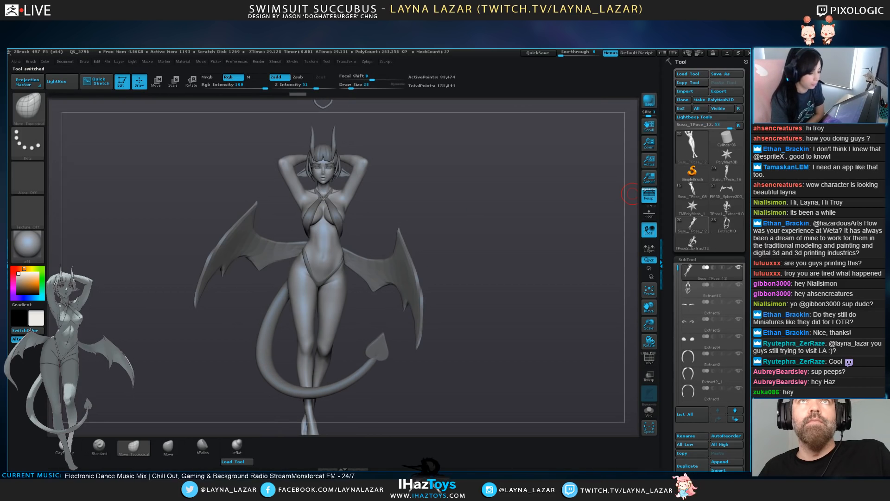
click(693, 190)
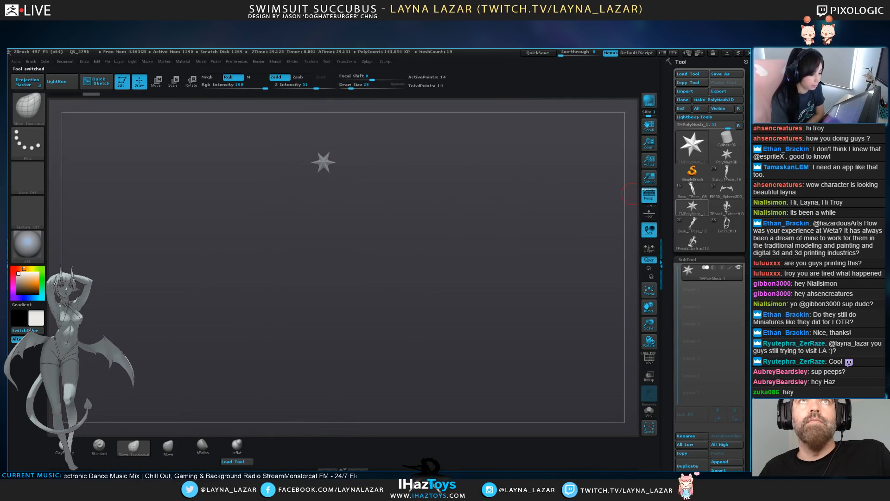
click(727, 173)
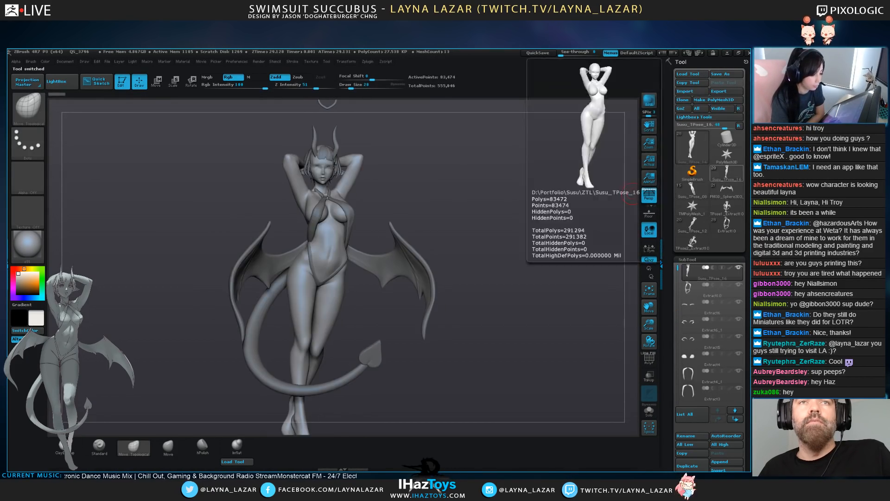
click(727, 225)
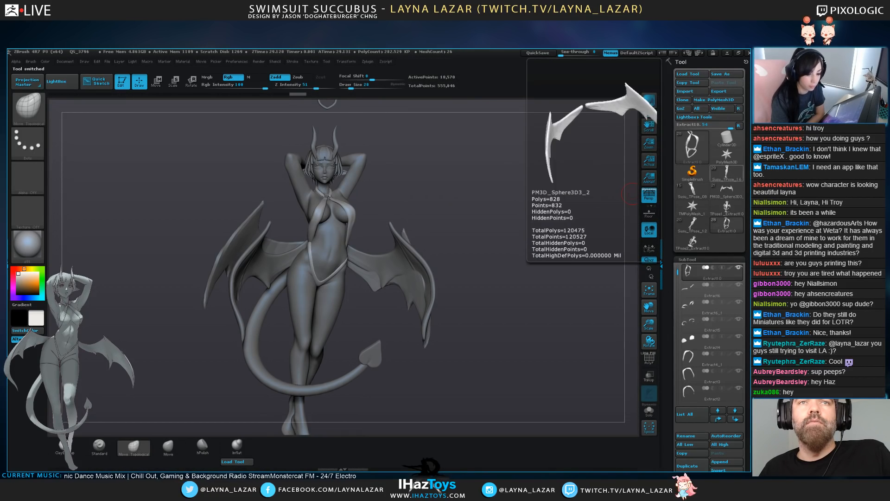
click(727, 174)
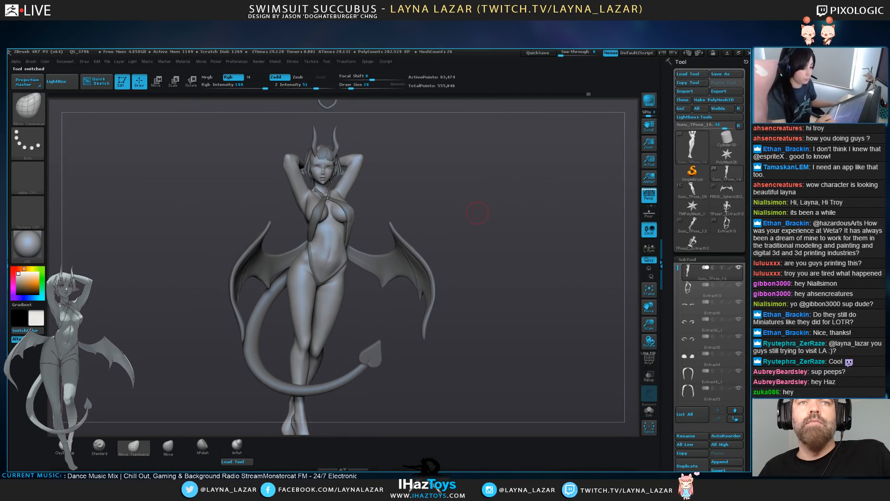
key(ctrl)
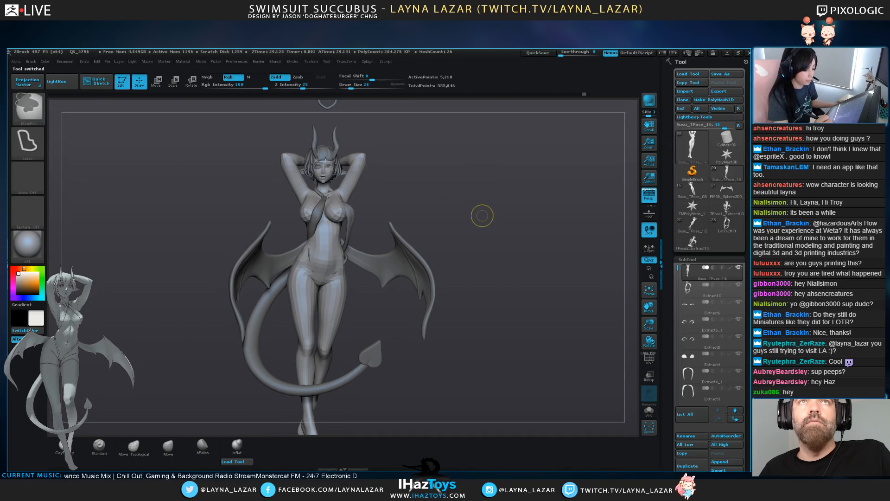
ctrl+shift+click(482, 215)
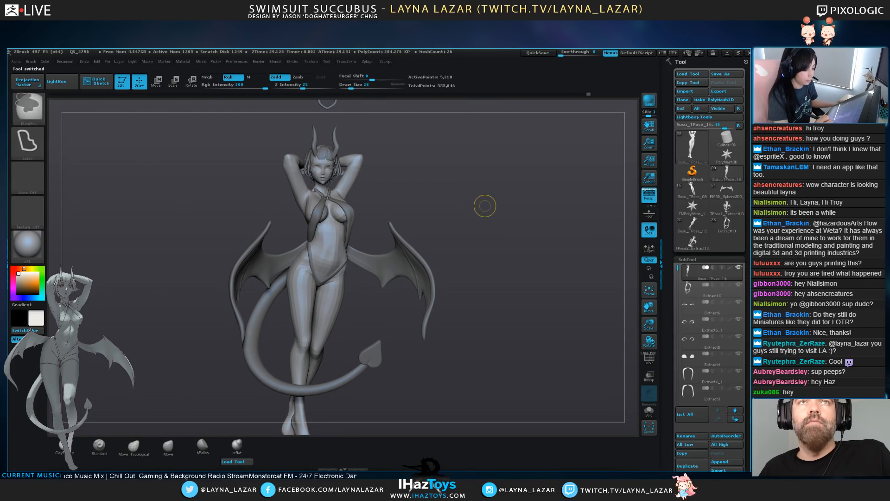
Compare the head, neck and shoulders of Susu_TPose_16 and the newly posed version in close-up, including the jaw from below
mouse_move(484, 209)
alt+mouse_down()
mouse_move(487, 315)
mouse_move(508, 332)
alt+mouse_up()
alt+drag(496, 294, 498, 341)
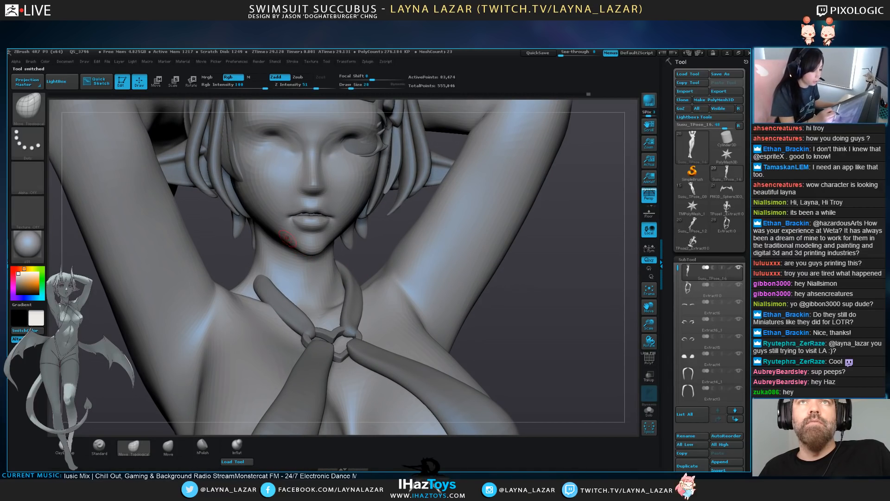
key(r)
mouse_move(265, 221)
mouse_down()
mouse_move(339, 250)
mouse_move(345, 267)
mouse_move(337, 278)
mouse_up()
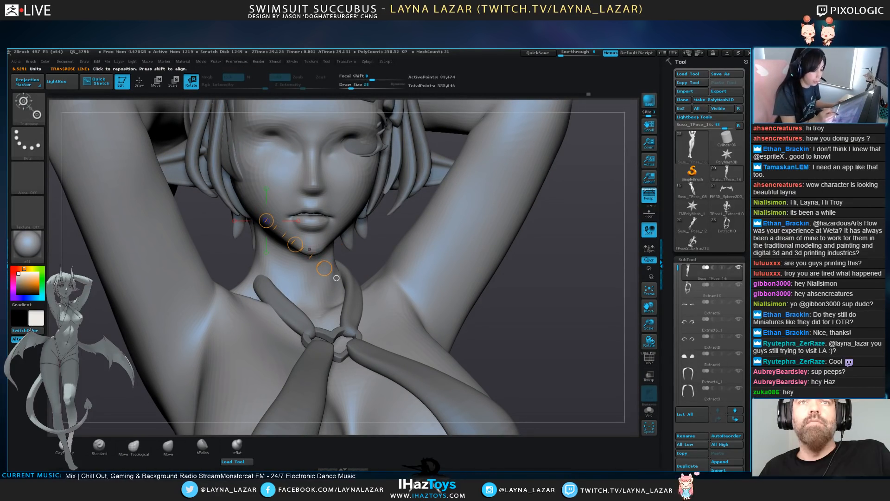
key(q)
mouse_move(542, 324)
mouse_down()
mouse_move(534, 269)
mouse_move(548, 222)
mouse_move(529, 269)
mouse_move(545, 246)
mouse_up()
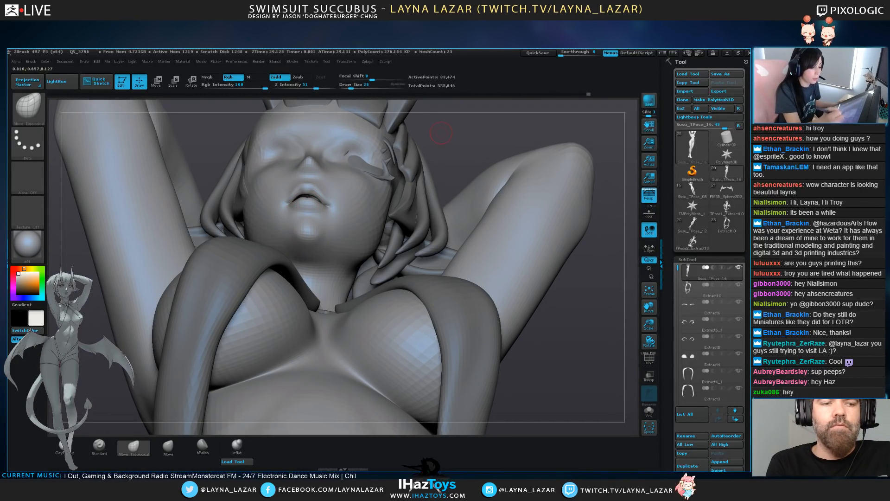
drag(457, 162, 483, 274)
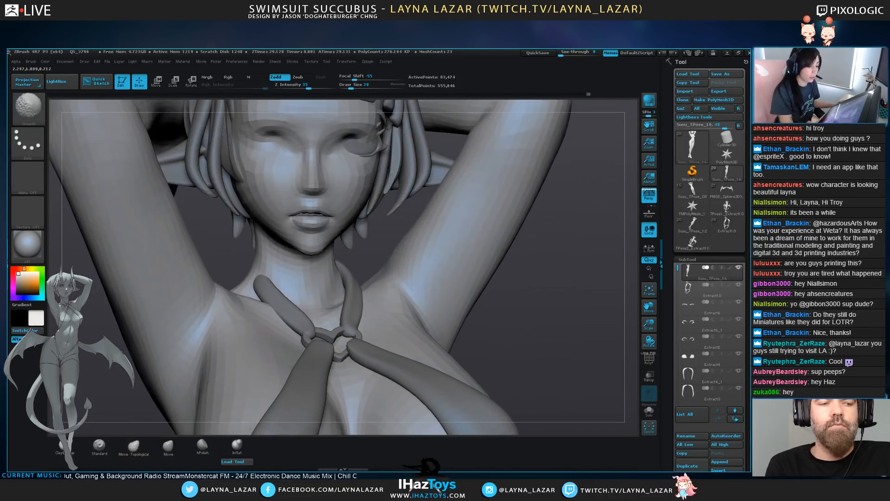
click(693, 243)
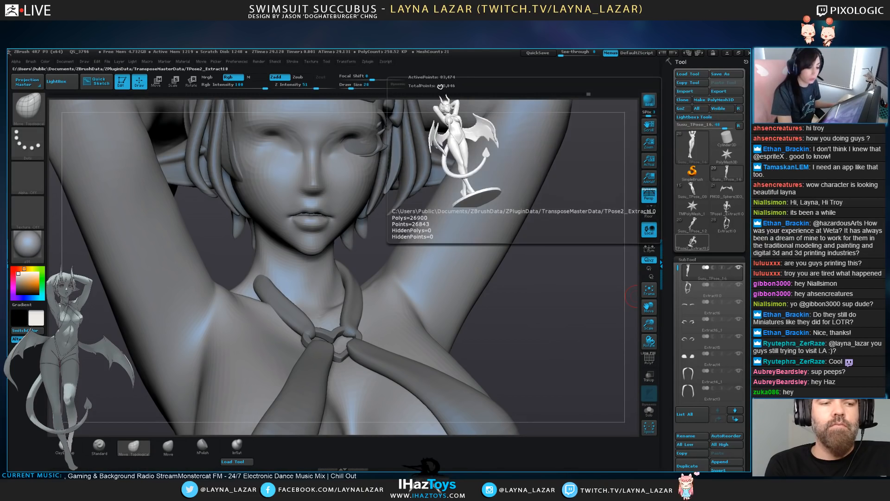
click(726, 225)
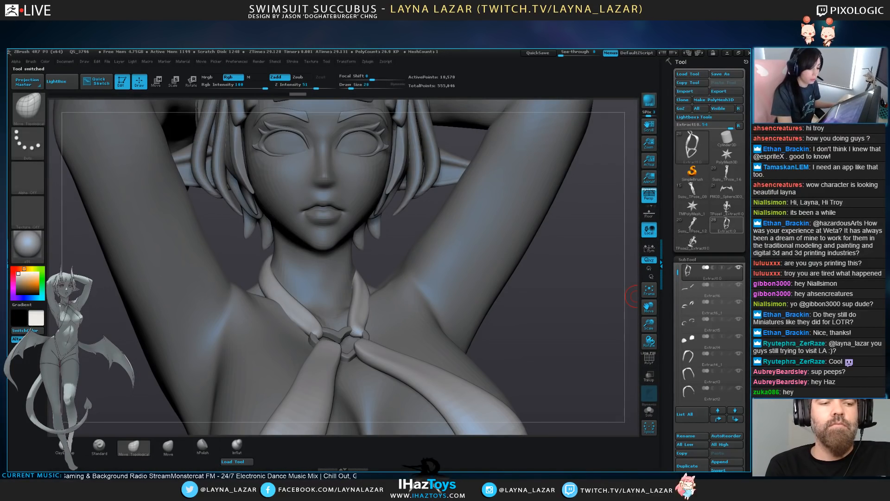
click(727, 173)
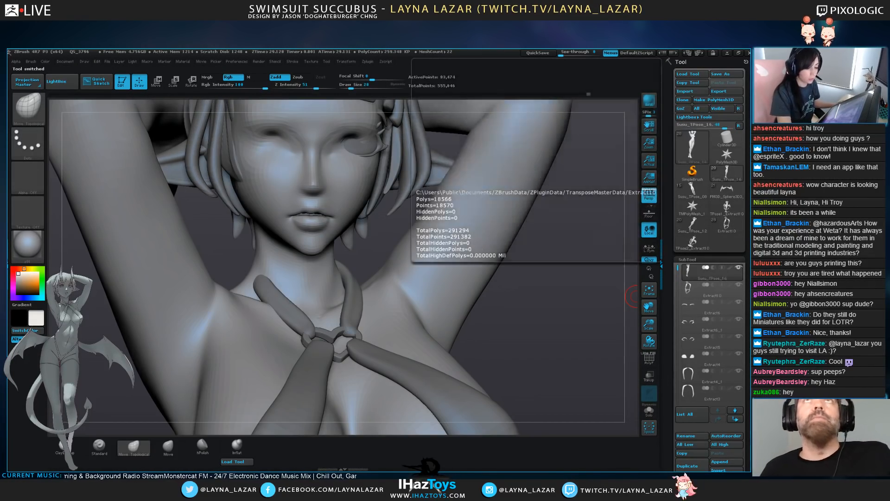
click(727, 225)
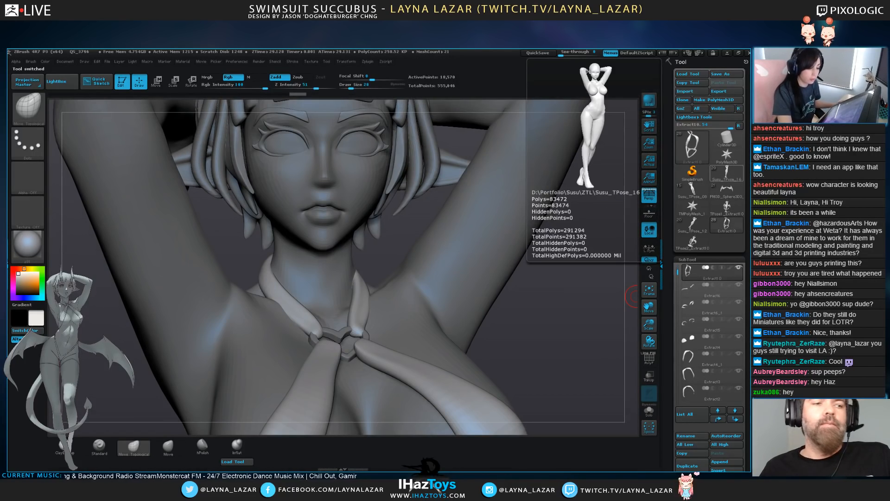
click(727, 173)
click(726, 225)
Make the tail the active subtool of the newly posed figure, with the whole figure in view
alt+drag(522, 362, 320, 284)
alt+click(388, 252)
click(739, 388)
click(714, 377)
alt+drag(504, 341, 518, 339)
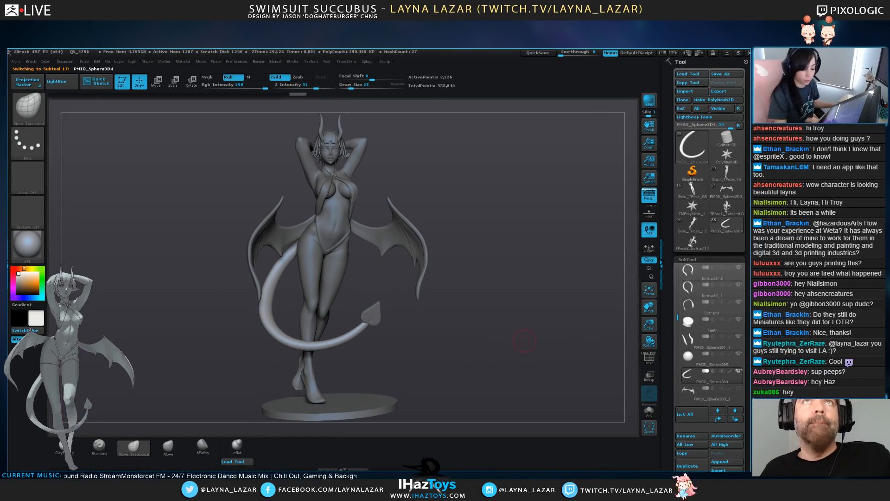
Compare the newly posed full figure with the Susu_TPose_12 and Susu_TPose_16 versions again
click(693, 225)
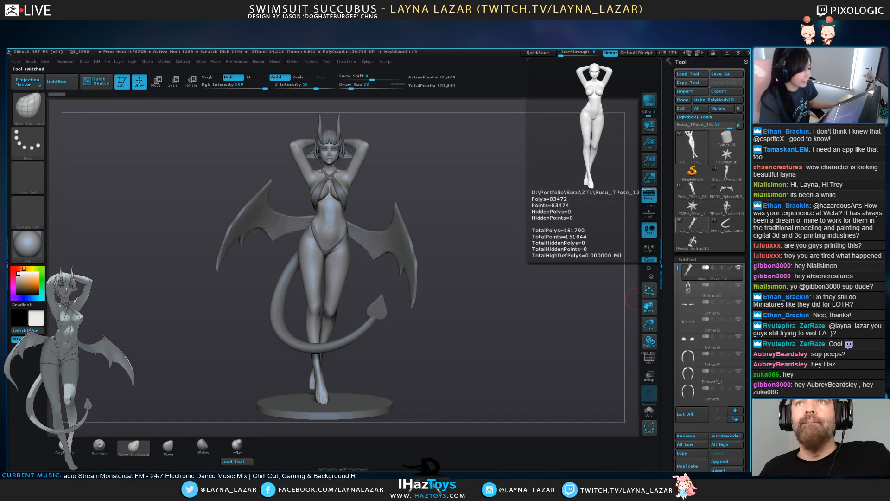
click(726, 225)
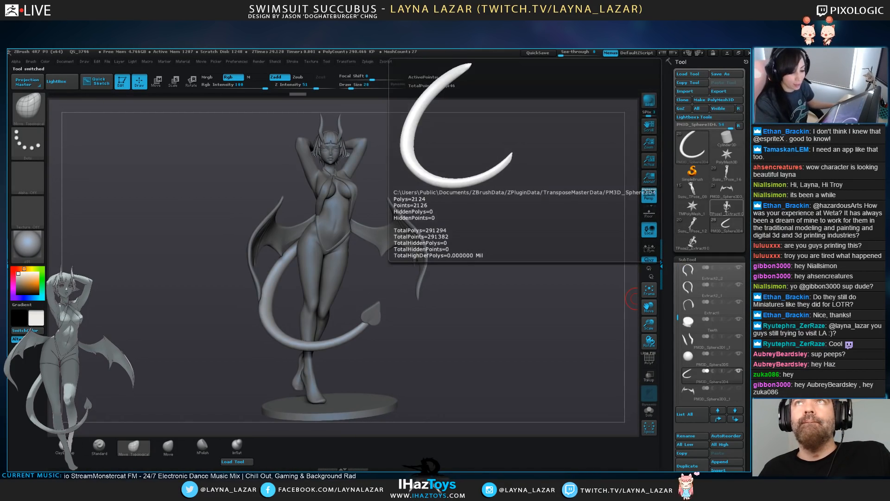
click(693, 190)
click(692, 208)
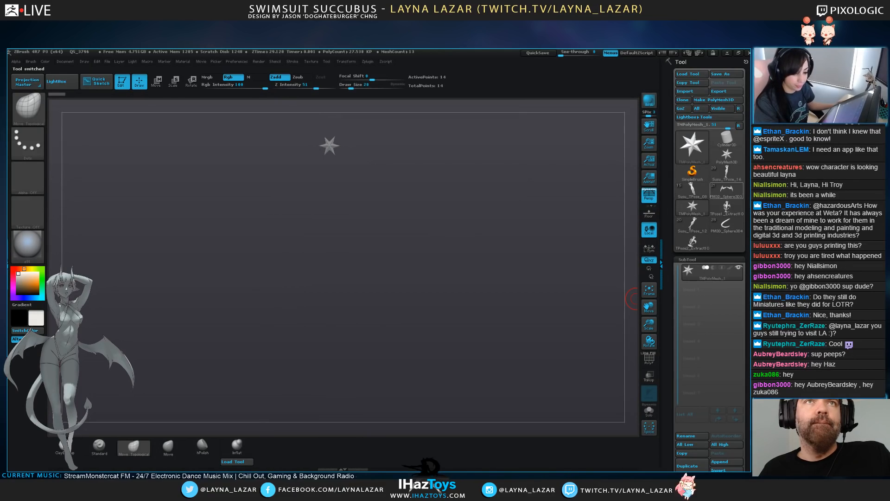
click(727, 173)
click(727, 225)
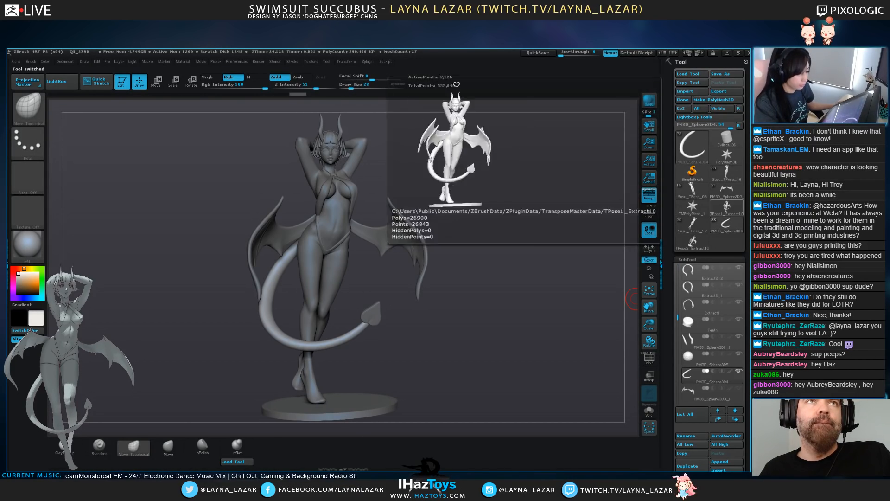
click(726, 173)
click(727, 225)
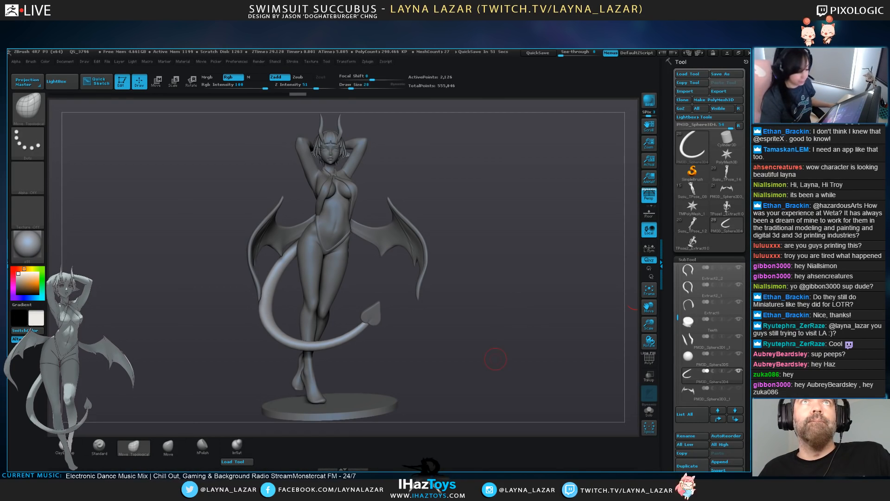
Select the body subtool from behind the figure and lower its subdivision level by one
drag(495, 359, 519, 313)
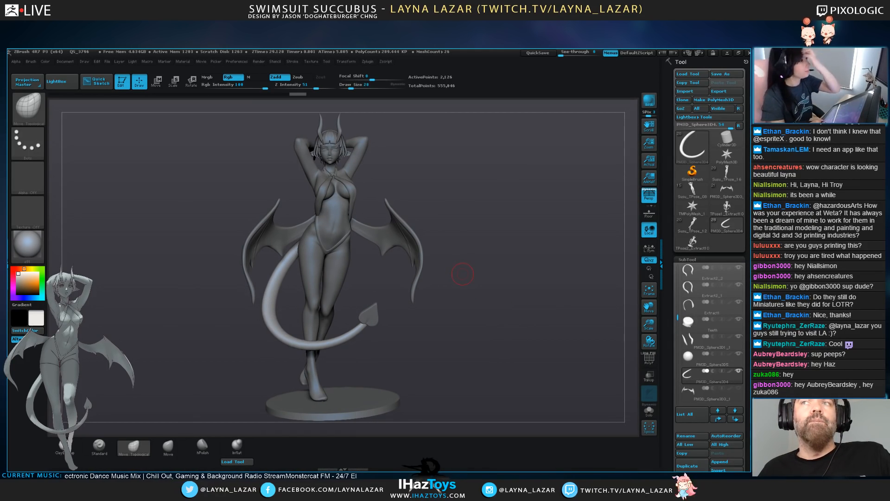
alt+drag(473, 264, 480, 341)
alt+drag(407, 152, 454, 299)
drag(459, 245, 423, 269)
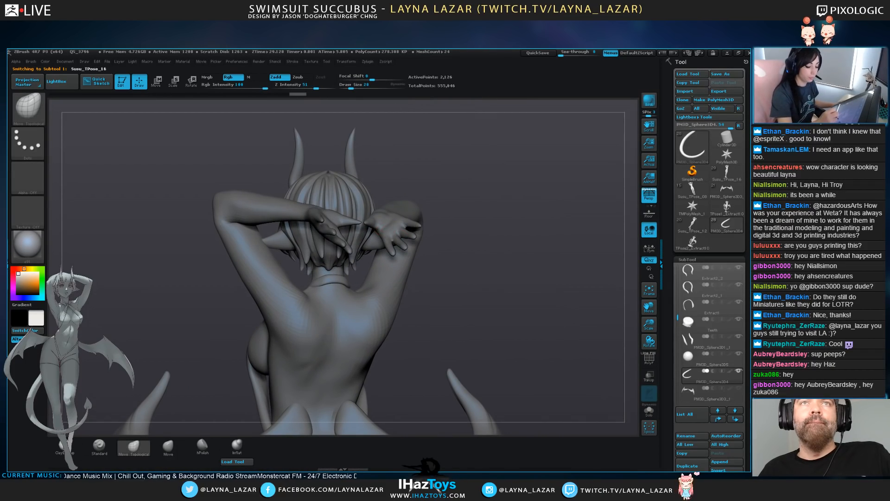
alt+click(404, 223)
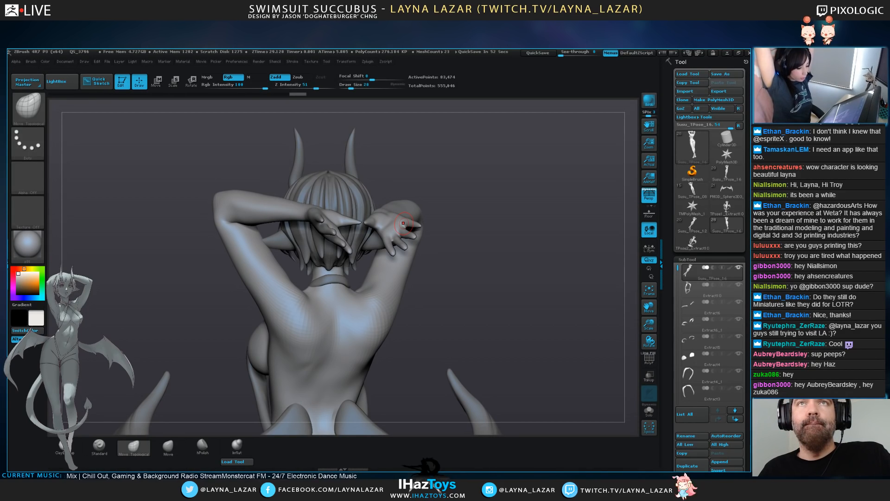
drag(483, 273, 552, 295)
drag(710, 428, 710, 305)
click(692, 456)
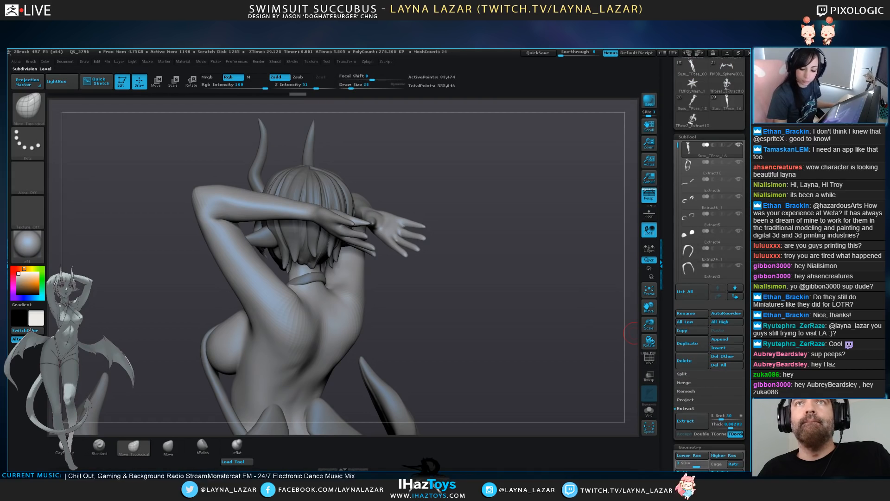
Mask the body except for one raised forearm and hand, with a rotate transpose line starting at the elbow
alt+drag(534, 269, 545, 352)
mouse_move(387, 211)
mouse_down()
mouse_move(394, 345)
mouse_move(394, 204)
mouse_move(404, 186)
mouse_move(515, 218)
mouse_move(533, 209)
mouse_move(417, 223)
mouse_up()
key(w)
click(191, 82)
ctrl+drag(183, 250, 227, 260)
ctrl+click(227, 260)
drag(279, 127, 291, 225)
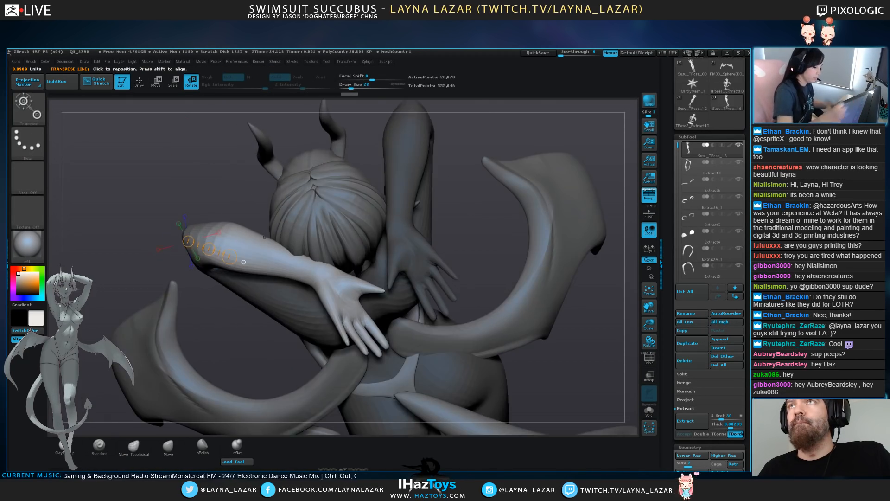
Rotate the unmasked forearm about the elbow, adjusting it from several angles behind the head, and clear the mask
drag(230, 257, 359, 298)
drag(259, 348, 257, 260)
drag(339, 309, 341, 284)
drag(259, 320, 313, 316)
drag(177, 243, 380, 242)
drag(417, 186, 417, 296)
drag(179, 242, 187, 226)
drag(330, 348, 303, 368)
drag(371, 399, 343, 290)
drag(371, 185, 479, 175)
mouse_move(312, 176)
ctrl+mouse_down()
mouse_move(267, 368)
mouse_move(93, 231)
ctrl+mouse_up()
Isolate one hand and its wrist by hiding the rest of the body mesh, with the other subtools shown again
drag(297, 314, 381, 319)
drag(464, 209, 469, 315)
drag(288, 408, 281, 302)
drag(378, 385, 350, 363)
drag(409, 323, 348, 335)
drag(529, 259, 477, 226)
click(649, 411)
mouse_move(487, 278)
alt+mouse_down()
mouse_move(483, 232)
mouse_move(455, 260)
mouse_move(399, 274)
mouse_move(357, 320)
alt+mouse_up()
key(q)
mouse_move(348, 343)
ctrl+alt+shift+mouse_down()
mouse_move(336, 312)
mouse_move(192, 153)
mouse_move(256, 394)
mouse_move(316, 392)
ctrl+alt+shift+mouse_up()
mouse_move(427, 297)
ctrl+shift+mouse_down()
mouse_move(446, 315)
mouse_move(482, 288)
mouse_move(515, 287)
ctrl+shift+mouse_up()
alt+drag(487, 260, 487, 355)
mouse_move(288, 201)
ctrl+alt+shift+mouse_down()
mouse_move(236, 188)
mouse_move(278, 232)
ctrl+alt+shift+mouse_up()
click(649, 412)
drag(580, 371, 425, 178)
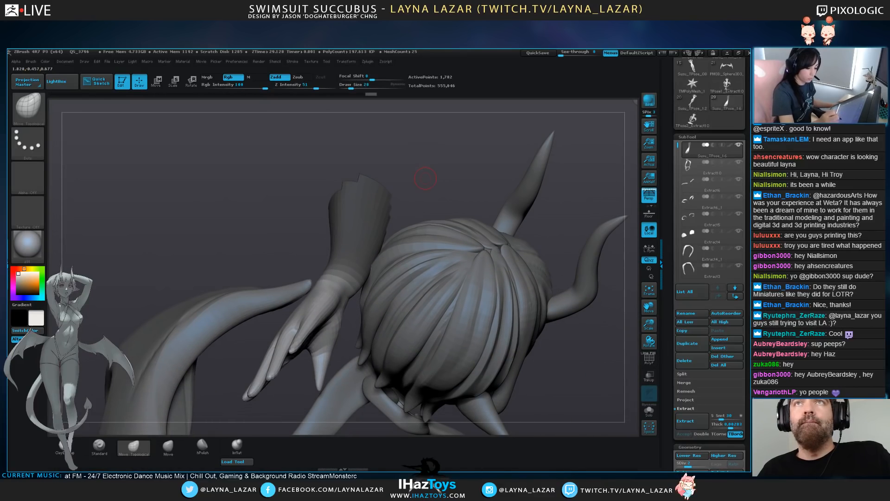
Adjust the hand's angle at the wrist with a rotate transpose line, then solo the body subtool and clear the mask
key(r)
drag(297, 403, 342, 366)
mouse_move(332, 253)
mouse_down()
mouse_move(272, 395)
mouse_move(293, 377)
mouse_up()
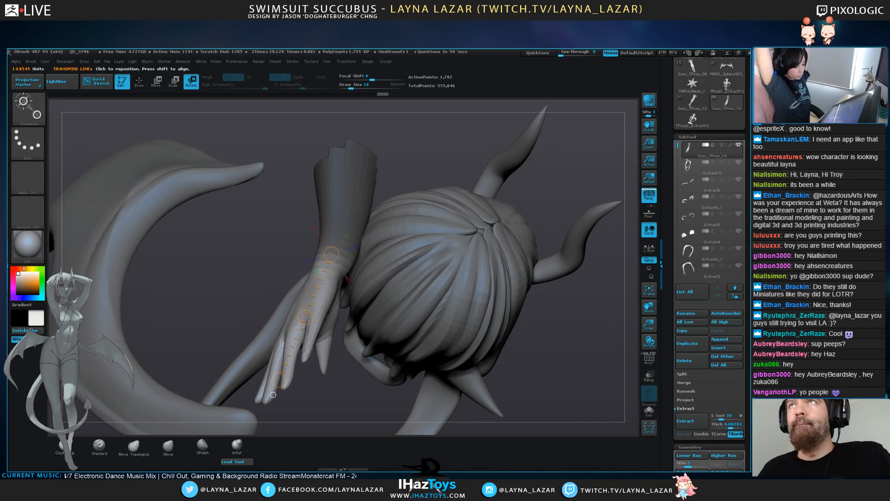
click(649, 411)
alt+drag(468, 297, 399, 251)
ctrl+drag(322, 236, 396, 203)
Mask the hand around the middle fingers one at a time and bend each toward the palm with a transpose line
ctrl+drag(267, 233, 308, 334)
drag(394, 302, 302, 304)
drag(277, 349, 396, 366)
ctrl+drag(326, 253, 329, 362)
drag(335, 377, 409, 323)
drag(293, 377, 400, 370)
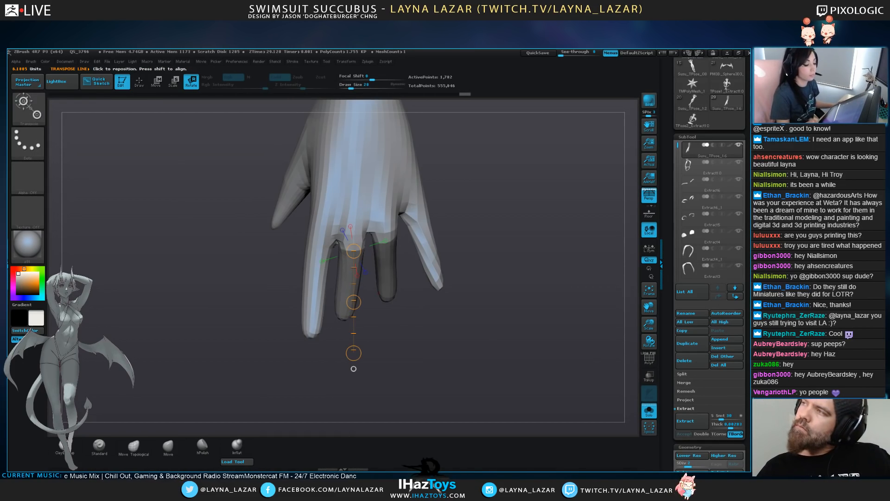
Mask everything except the neighbouring long finger, adjust the mask edge, and bend that finger toward the palm
ctrl+drag(317, 241, 314, 340)
ctrl+click(366, 207)
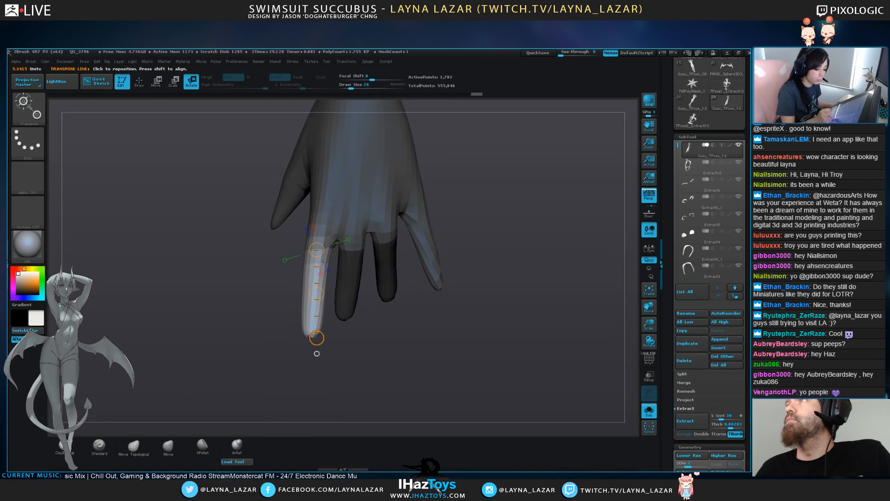
drag(274, 371, 316, 372)
drag(325, 338, 464, 375)
Clear the mask and reshape the outstretched digit and the hand's contour with an enlarged Move brush
click(168, 445)
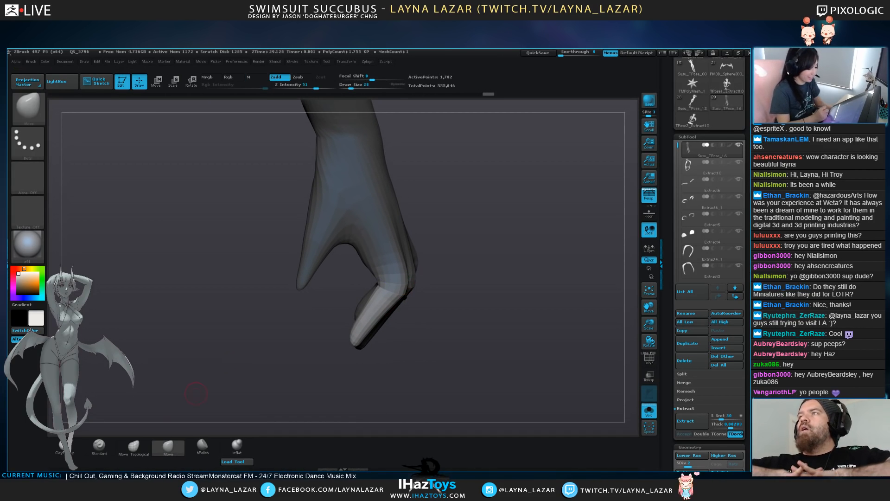
key(bracketright)
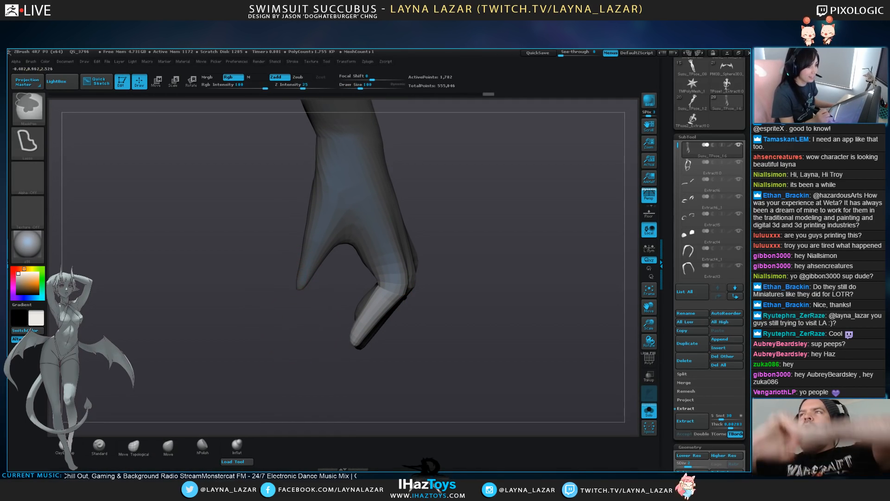
ctrl+drag(302, 328, 312, 338)
drag(297, 283, 290, 301)
drag(227, 331, 313, 329)
drag(366, 260, 408, 239)
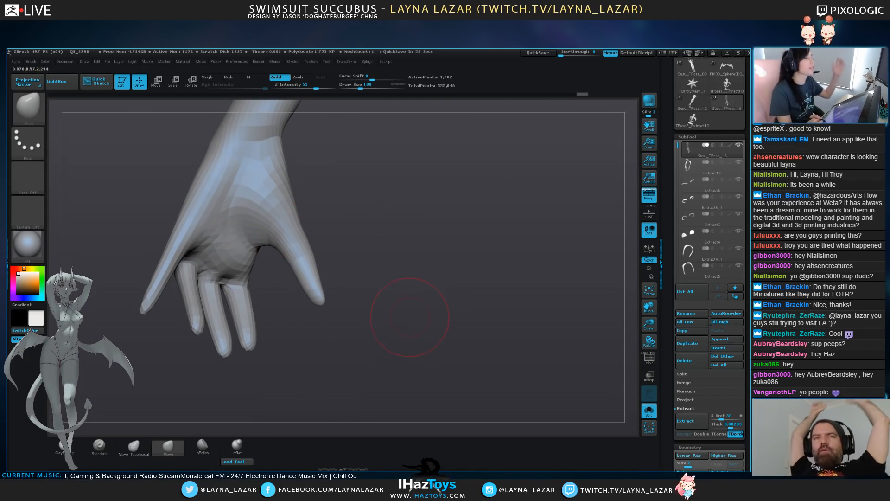
Try to reposition the outstretched digit by masking the rest of the hand and stretching it with a move transpose line
drag(425, 317, 362, 320)
key(w)
ctrl+drag(282, 224, 283, 241)
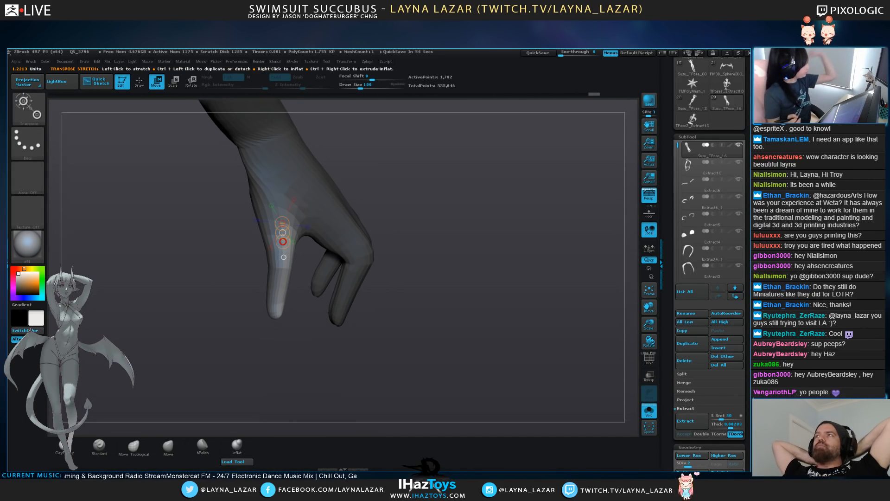
drag(417, 319, 378, 318)
key(ctrl+z)
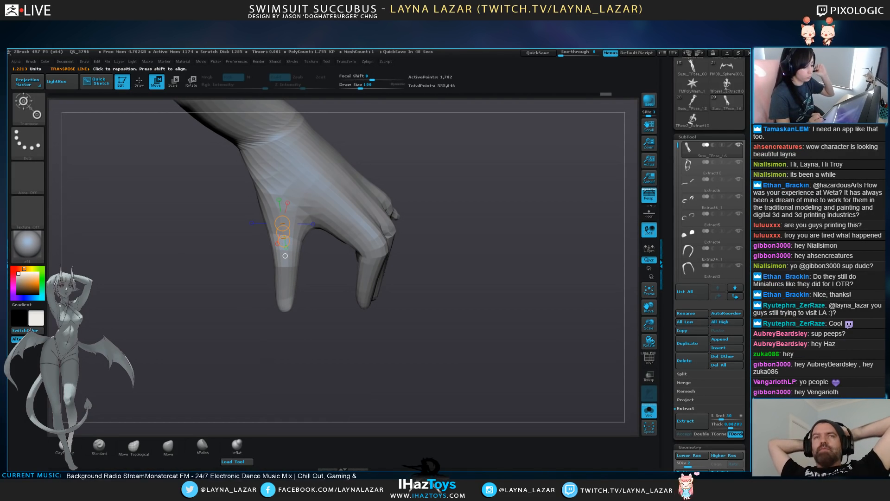
Mask everything except the thumb and rotate it toward the palm with transpose lines, refining its angle from several sides
key(r)
ctrl+drag(292, 217, 227, 332)
drag(280, 316, 310, 318)
drag(303, 266, 304, 266)
drag(294, 226, 329, 310)
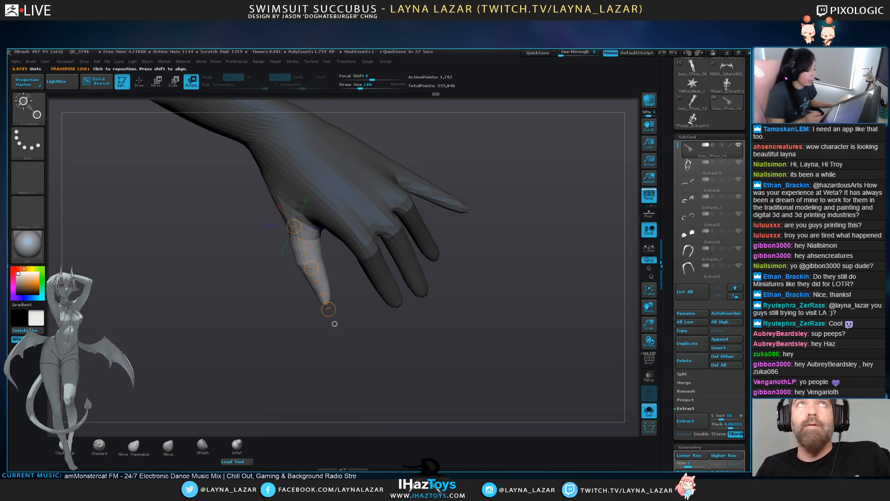
drag(335, 324, 385, 320)
drag(325, 309, 334, 309)
drag(394, 322, 325, 325)
mouse_move(311, 171)
mouse_down()
mouse_move(306, 309)
mouse_move(314, 171)
mouse_up()
drag(311, 309, 309, 309)
drag(371, 327, 483, 357)
drag(469, 348, 336, 335)
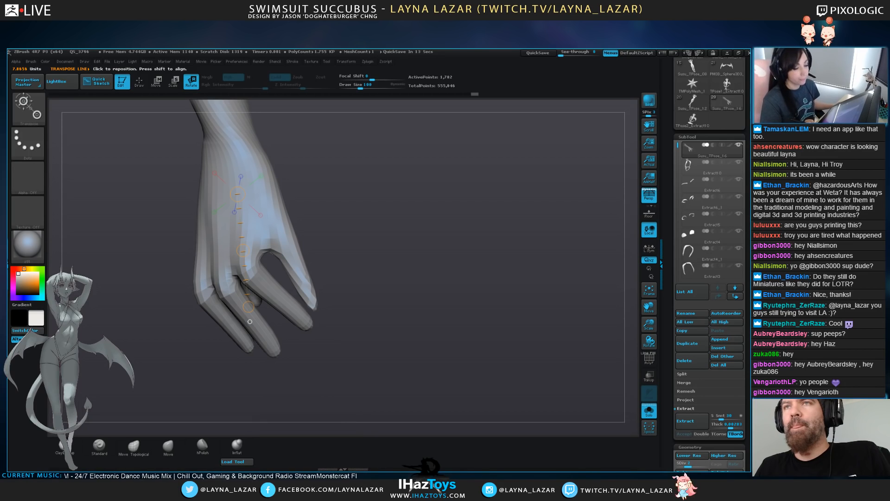
Mask all but the thumb's outer segment and rotate it at the joint with a short transpose line
alt+drag(249, 321, 306, 288)
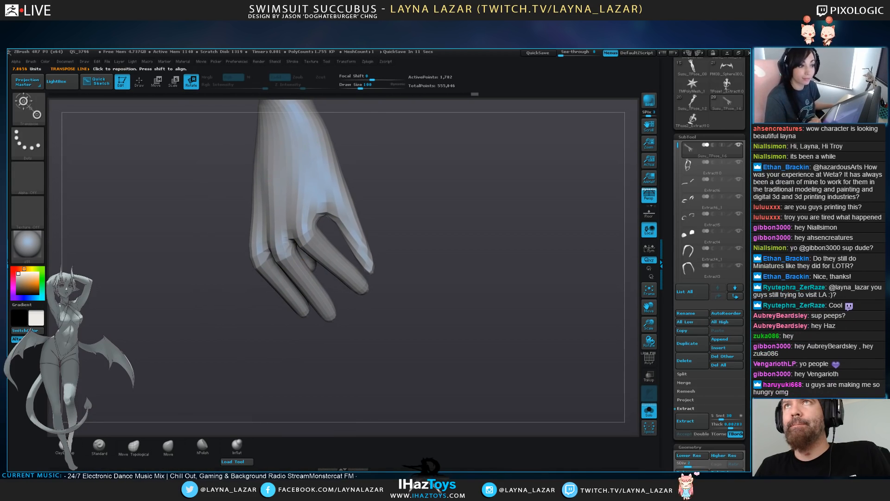
ctrl+drag(349, 210, 356, 227)
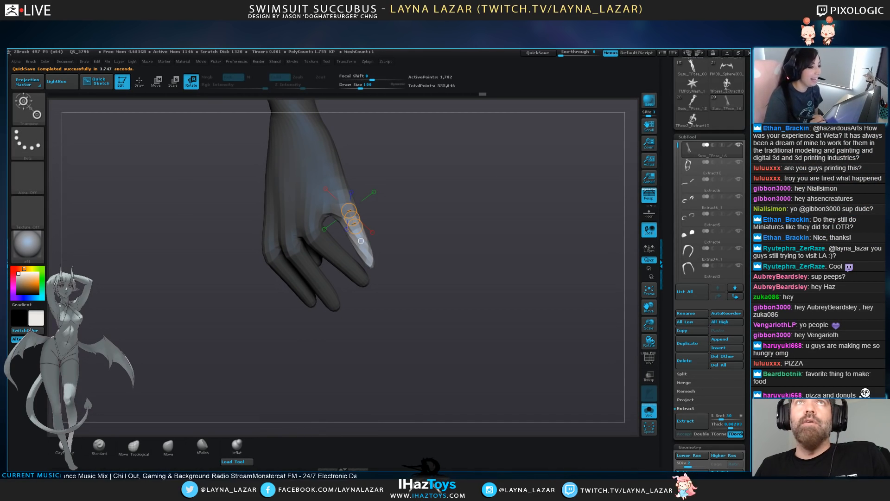
mouse_move(360, 216)
mouse_down()
mouse_move(403, 188)
mouse_move(346, 230)
mouse_move(390, 265)
mouse_move(325, 269)
mouse_move(390, 263)
mouse_up()
mouse_move(297, 271)
mouse_down()
mouse_move(380, 271)
mouse_move(397, 283)
mouse_up()
alt+drag(396, 283, 367, 270)
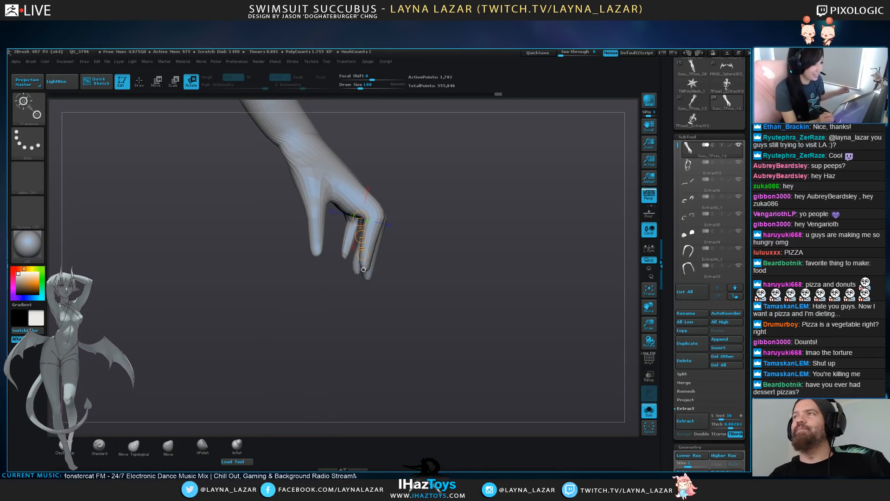
Return to sculpting and nudge the hand's knuckle contour with the Move Topological brush
drag(364, 269, 364, 277)
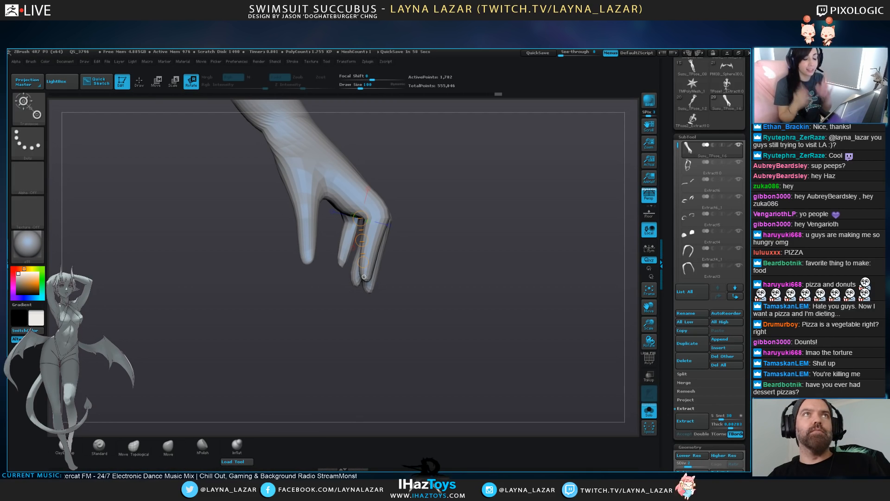
key(q)
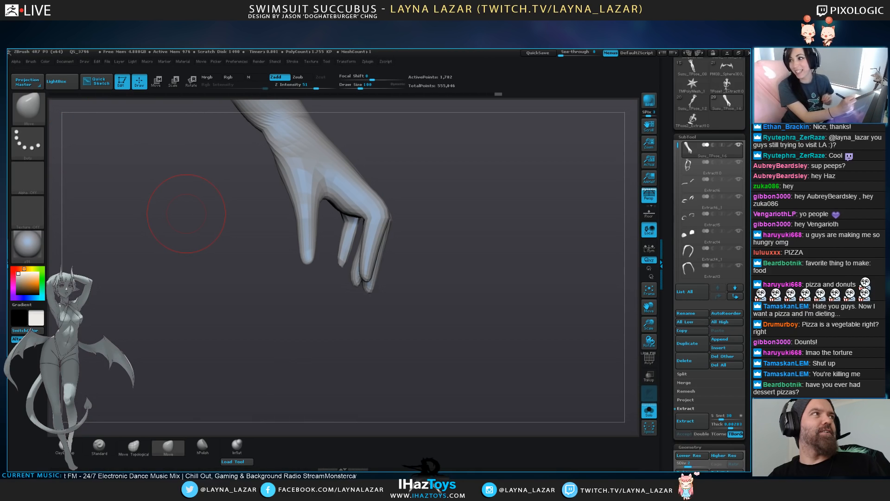
drag(284, 324, 276, 380)
click(134, 447)
mouse_move(208, 362)
alt+mouse_down()
mouse_move(254, 378)
mouse_move(253, 366)
alt+mouse_up()
drag(375, 231, 397, 243)
Reduce the brush size to 88 and reshape the wrist and the base of the thumb
drag(320, 278, 155, 282)
key(bracketleft)
key(bracketleft)
mouse_move(413, 239)
mouse_down()
mouse_move(411, 230)
mouse_move(416, 246)
mouse_up()
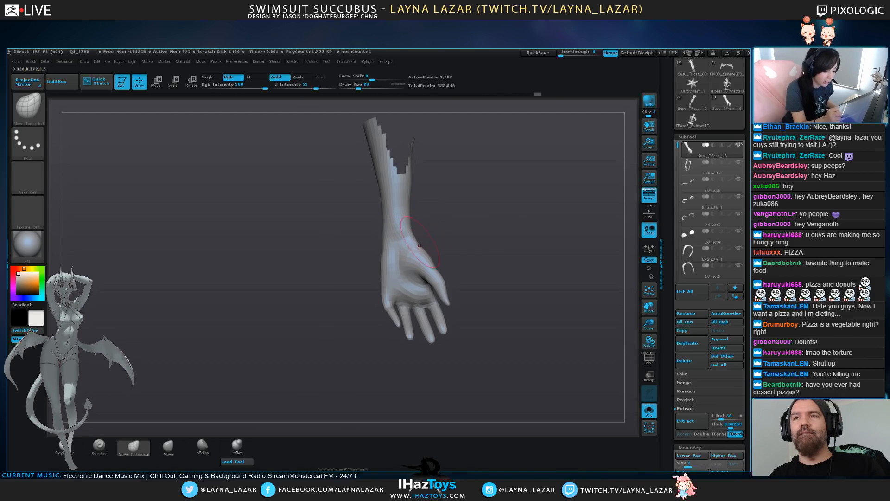
drag(260, 278, 343, 279)
drag(397, 241, 400, 239)
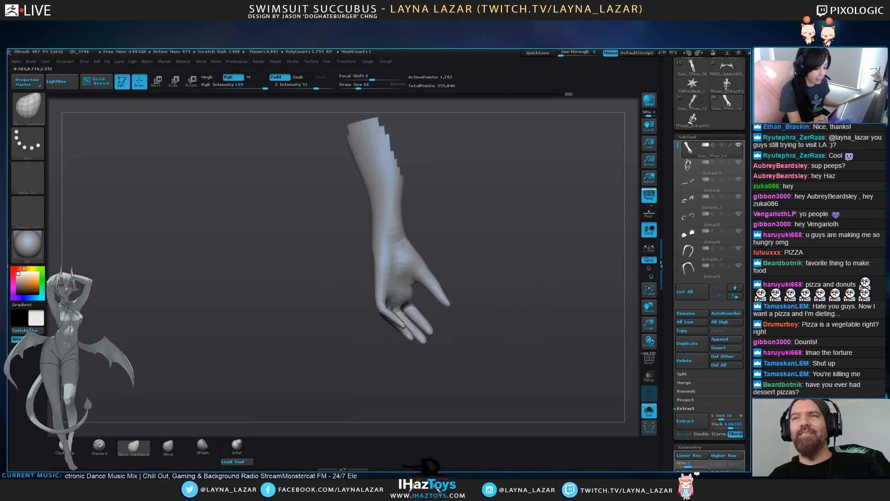
Show the full body, set the brush size to 120, and adjust the forearm and wrist in relation to the head
ctrl+shift+click(521, 255)
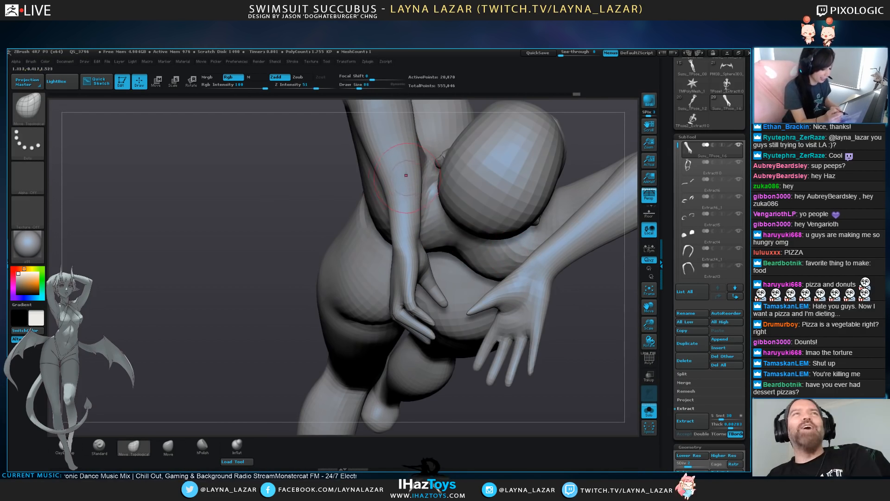
mouse_move(411, 183)
mouse_down()
mouse_move(402, 187)
mouse_move(419, 224)
mouse_move(435, 216)
mouse_up()
key(])
key([)
key([)
key([)
key([)
key([)
key([)
key([)
key([)
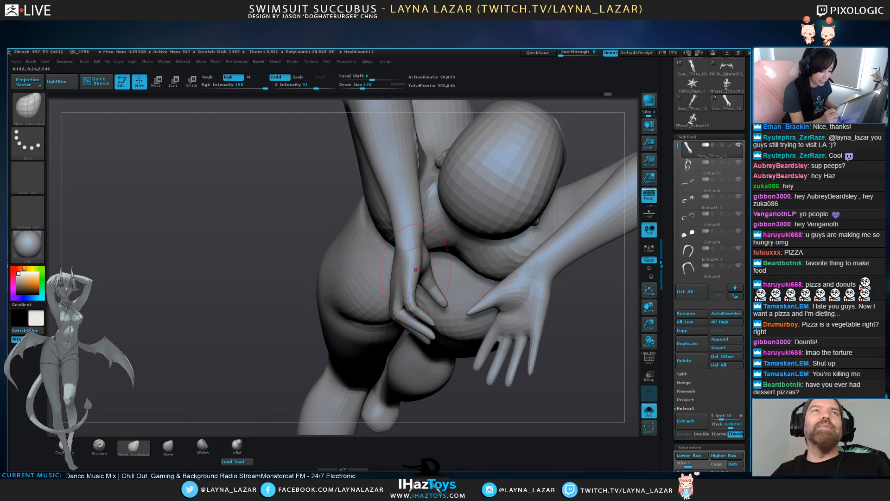
drag(232, 288, 426, 279)
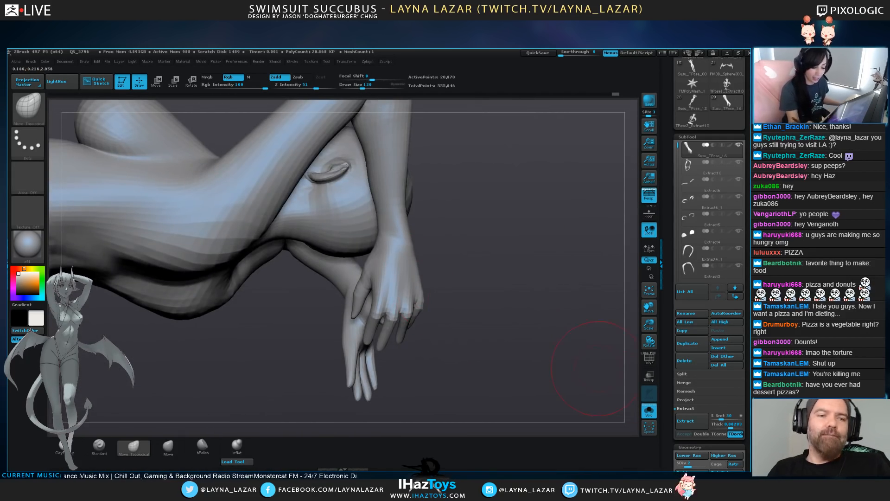
mouse_move(400, 190)
mouse_down()
mouse_move(376, 199)
mouse_move(372, 155)
mouse_move(381, 225)
mouse_up()
Isolate the other raised arm by hiding the rest of the body
mouse_move(464, 242)
mouse_down()
mouse_move(534, 209)
mouse_move(524, 139)
mouse_up()
drag(524, 185, 557, 195)
drag(483, 195, 538, 197)
alt+drag(519, 162, 404, 308)
mouse_move(534, 297)
mouse_down()
mouse_move(501, 385)
mouse_move(464, 394)
mouse_up()
mouse_move(451, 341)
ctrl+alt+shift+mouse_down()
mouse_move(456, 191)
mouse_move(359, 208)
mouse_move(253, 253)
ctrl+alt+shift+mouse_up()
ctrl+shift+drag(414, 329, 552, 320)
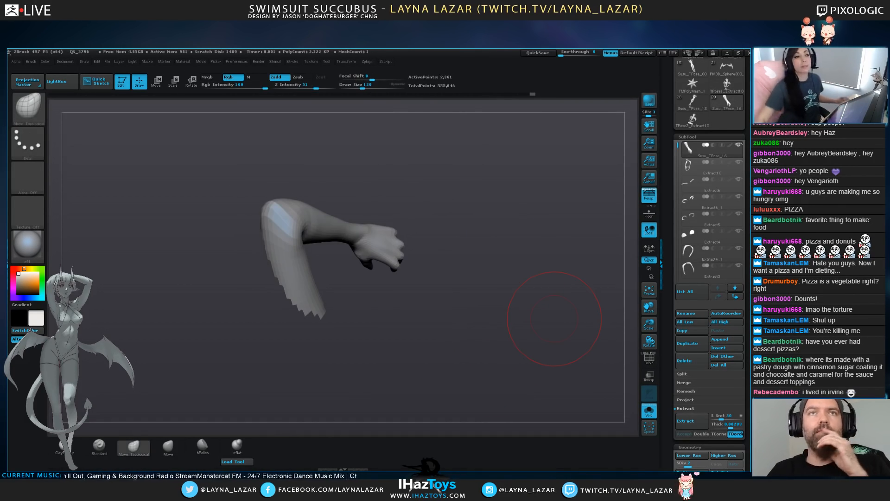
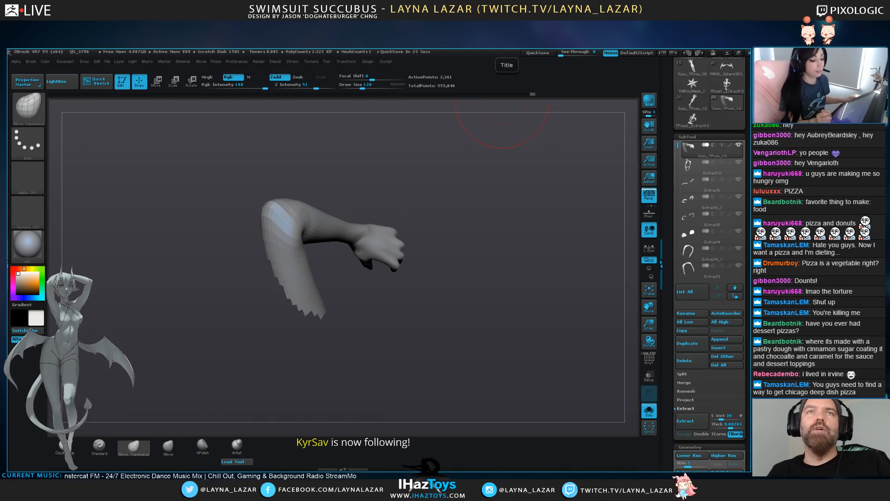
Reshape the isolated forearm with Move Topological at brush sizes 156 and 120, and smooth its surface
mouse_move(502, 139)
alt+mouse_down()
mouse_move(502, 204)
mouse_move(487, 171)
alt+mouse_up()
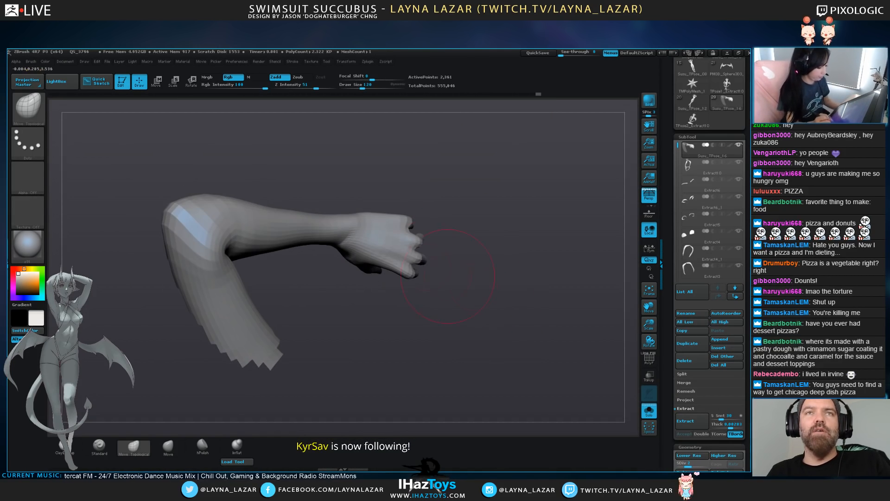
key(bracketleft)
key(bracketright)
drag(264, 213, 328, 212)
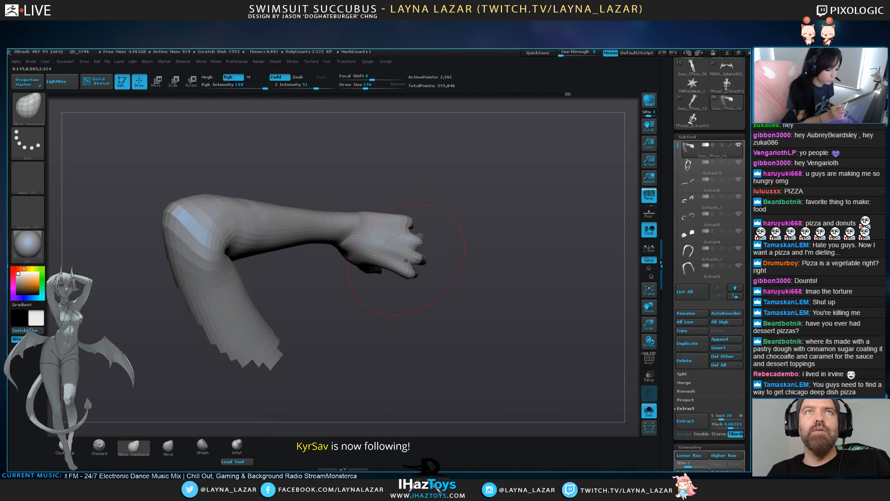
drag(492, 167, 506, 204)
key(bracketleft)
key(bracketleft)
drag(491, 334, 334, 338)
shift+drag(397, 202, 401, 200)
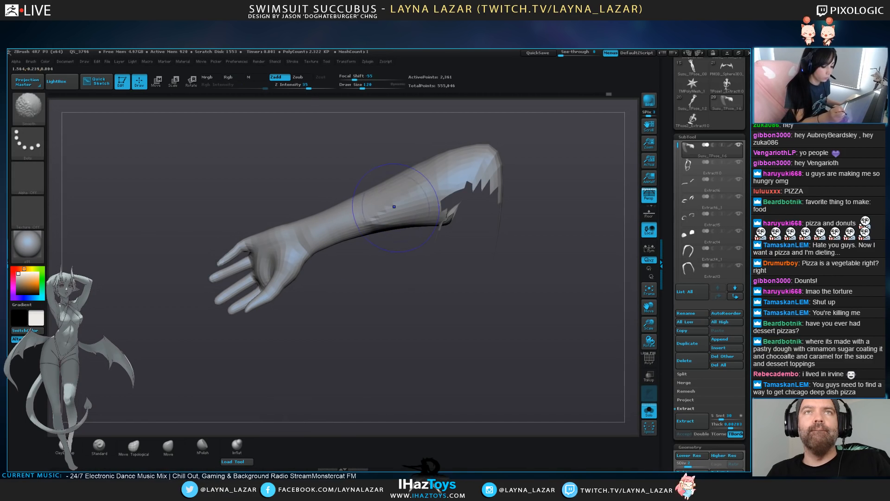
Compare the reshaped arm with the full figure, and return to the isolated arm
ctrl+shift+click(401, 330)
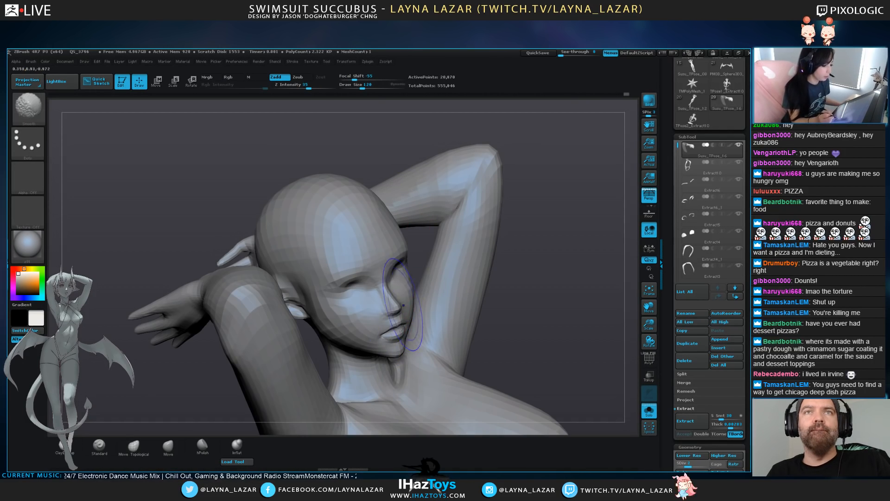
mouse_move(507, 316)
alt+mouse_down()
mouse_move(506, 247)
mouse_move(506, 315)
alt+mouse_up()
key(ctrl+z)
click(133, 446)
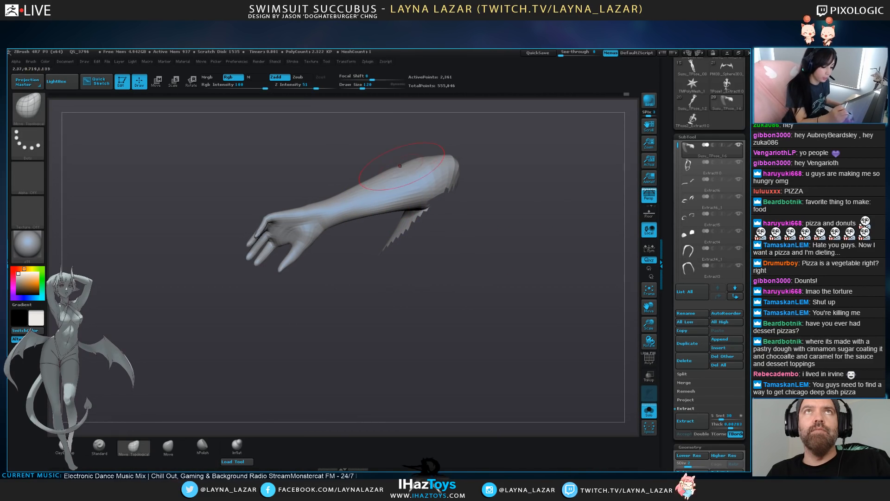
shift+drag(510, 260, 500, 354)
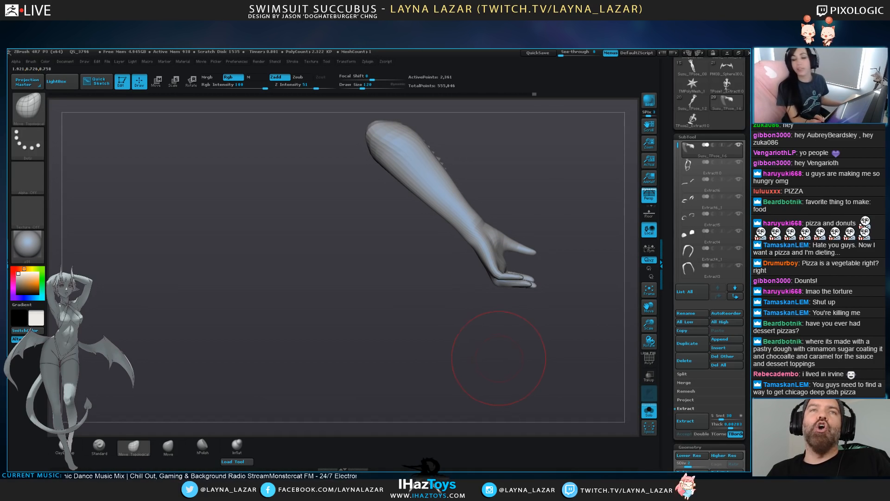
ctrl+shift+click(504, 346)
mouse_move(504, 346)
mouse_down()
mouse_move(452, 350)
mouse_move(509, 293)
mouse_move(494, 366)
mouse_up()
key(ctrl+z)
Mask everything except the open hand's index finger and bend it toward the palm with a rotate transpose line
alt+drag(130, 369, 114, 371)
click(191, 82)
alt+drag(325, 144, 235, 140)
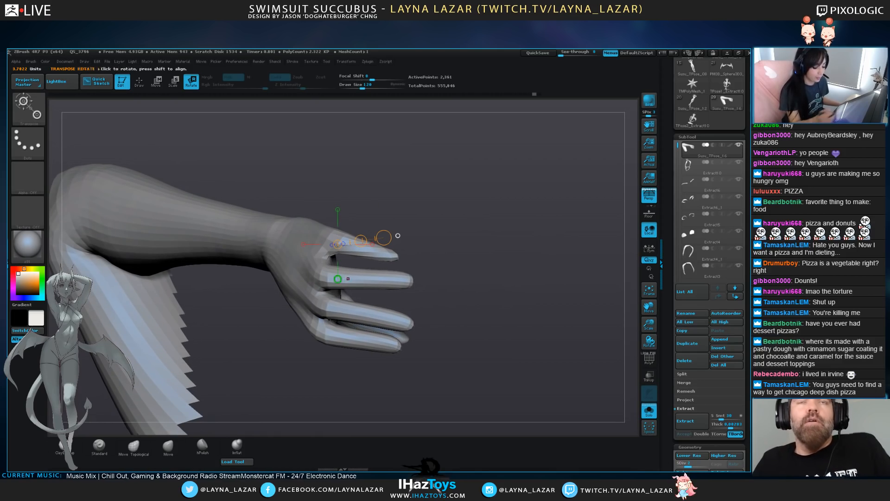
ctrl+drag(358, 281, 417, 346)
click(354, 323)
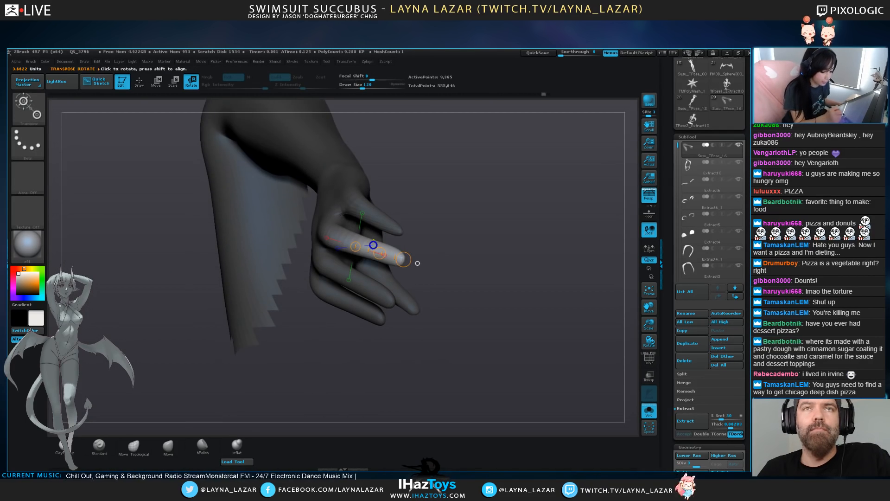
ctrl+drag(342, 237, 355, 241)
mouse_move(431, 204)
mouse_down()
mouse_move(361, 245)
mouse_move(416, 250)
mouse_move(408, 258)
mouse_move(371, 264)
mouse_up()
drag(315, 223, 423, 260)
Mask around the middle finger and bend its outer part toward the palm with a transpose line
ctrl+drag(324, 297, 345, 294)
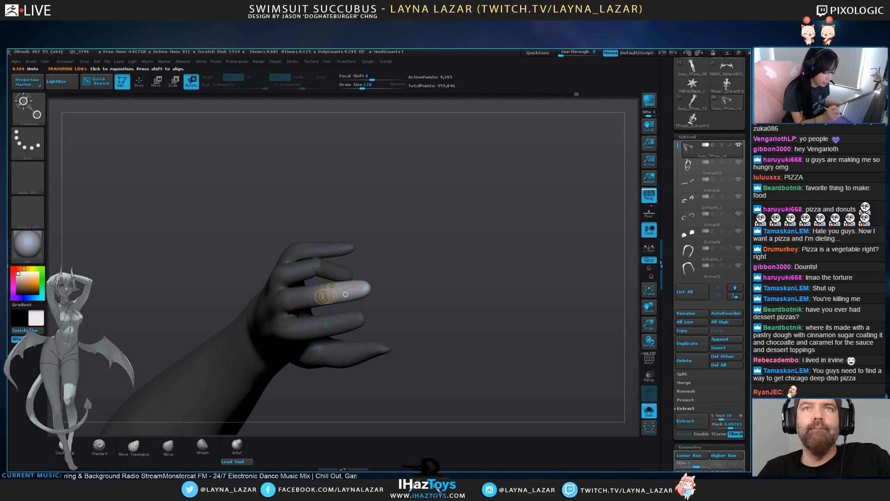
drag(320, 332, 323, 329)
drag(417, 325, 405, 312)
drag(320, 293, 343, 292)
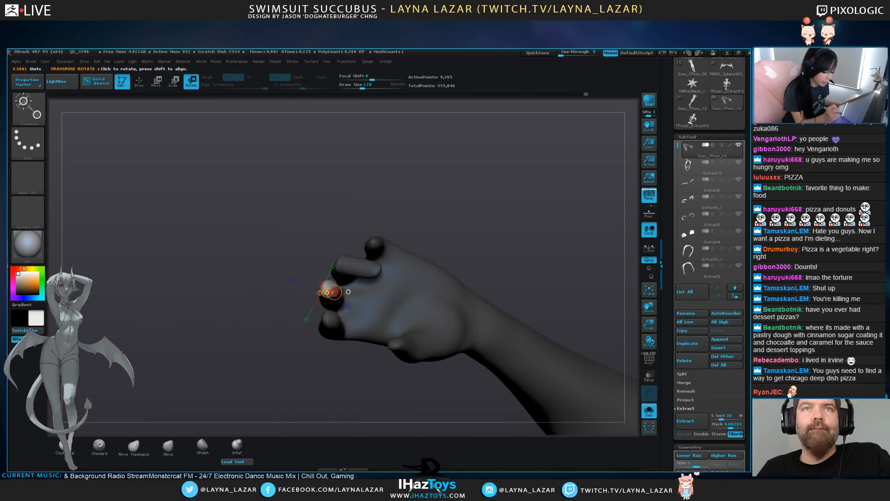
Mask all but the index fingertip, bend it at its joint, and inspect the curled fingers from the back of the hand
drag(418, 297, 493, 305)
ctrl+drag(340, 312, 336, 328)
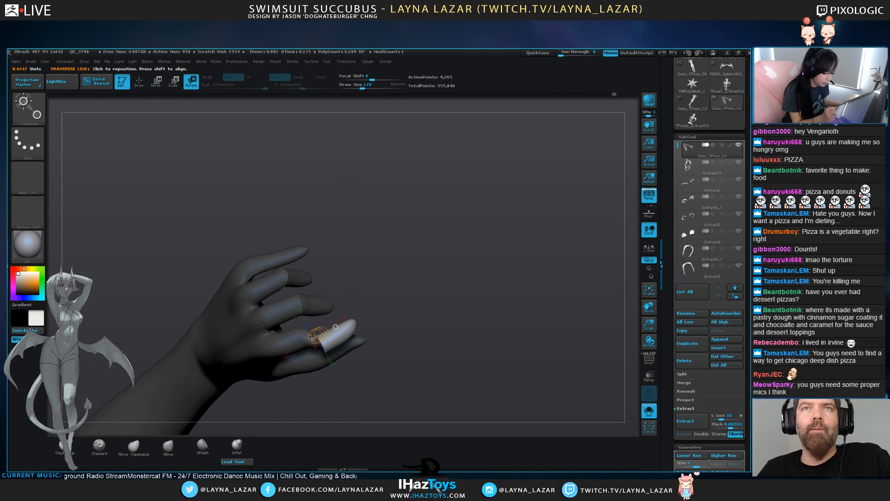
drag(313, 333, 349, 318)
drag(464, 297, 390, 297)
drag(464, 232, 460, 283)
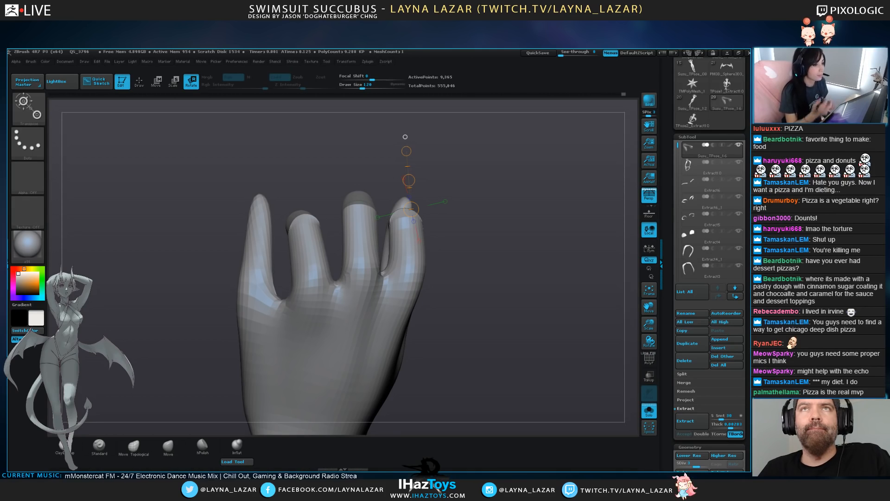
drag(510, 222, 425, 247)
drag(464, 246, 492, 246)
Mask the hand except the whole index finger and rotate the finger sideways toward the middle finger
mouse_move(408, 192)
ctrl+mouse_down()
mouse_move(392, 258)
mouse_move(333, 269)
mouse_move(335, 262)
ctrl+mouse_up()
mouse_move(487, 241)
mouse_down()
mouse_move(478, 242)
mouse_move(501, 241)
mouse_up()
ctrl+drag(345, 271, 387, 262)
ctrl+click(353, 300)
ctrl+click(352, 300)
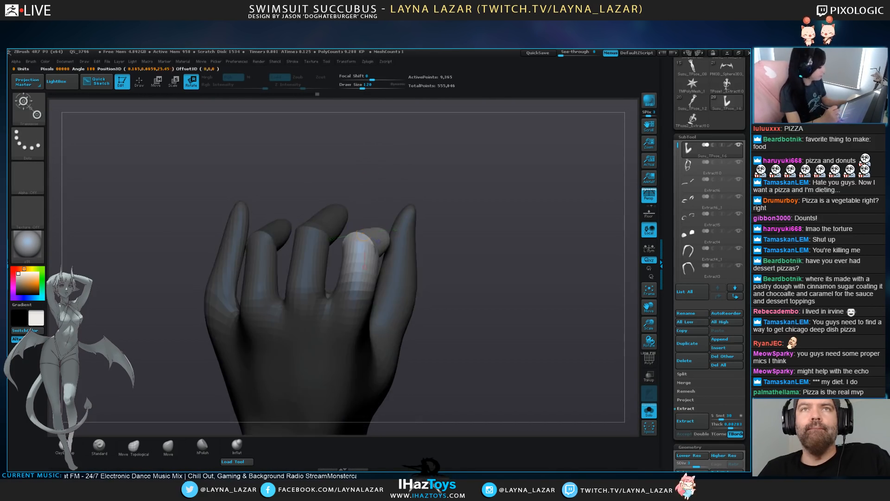
mouse_move(354, 316)
mouse_down()
mouse_move(363, 316)
mouse_move(349, 181)
mouse_move(337, 182)
mouse_move(349, 180)
mouse_up()
Clear the mask, enlarge the Move Topological brush to 140, and nudge the base of the index finger
key(q)
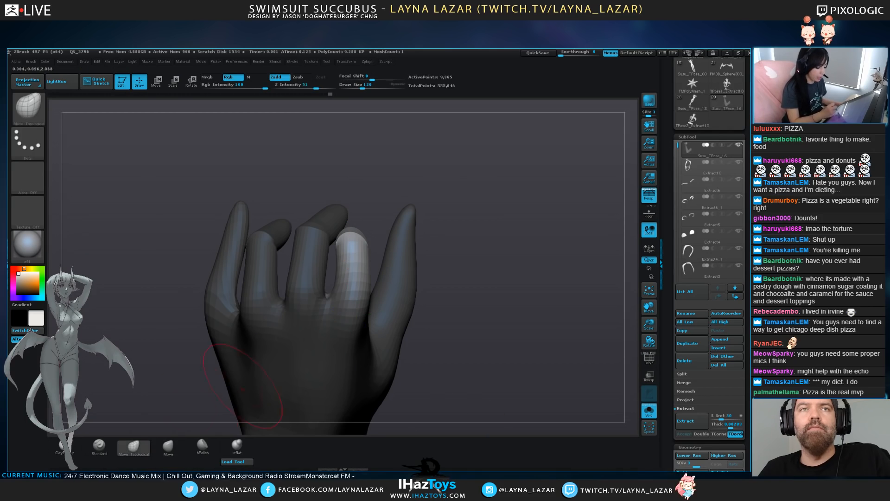
ctrl+drag(436, 292, 417, 313)
key(])
drag(356, 298, 347, 295)
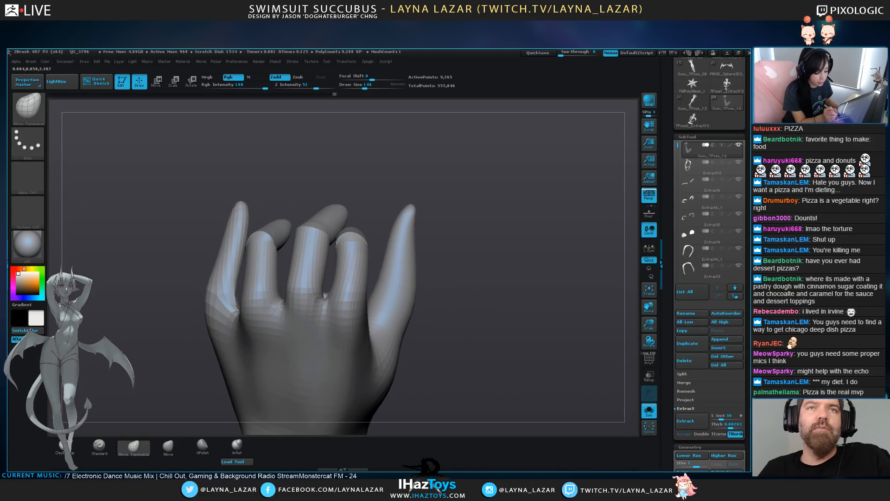
Mask everything except the middle finger and rotate it from its knuckle with a transpose line
mouse_move(445, 139)
mouse_down()
mouse_move(432, 167)
mouse_move(364, 204)
mouse_up()
mouse_move(436, 324)
mouse_down()
mouse_move(463, 297)
mouse_move(533, 260)
mouse_move(417, 273)
mouse_move(408, 292)
mouse_up()
key(r)
ctrl+drag(311, 238, 283, 324)
mouse_move(282, 328)
mouse_down()
mouse_move(312, 222)
mouse_move(323, 216)
mouse_move(303, 206)
mouse_up()
drag(139, 297, 269, 344)
drag(262, 213, 251, 216)
drag(445, 288, 302, 284)
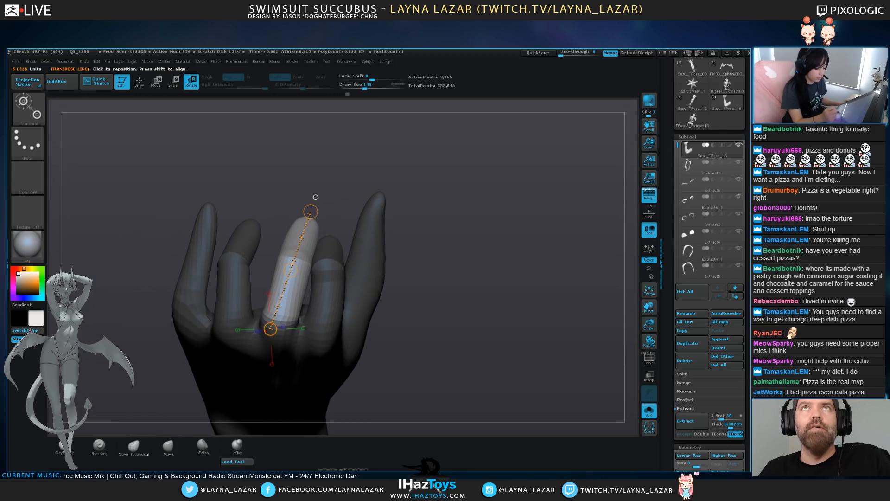
drag(311, 212, 303, 209)
Adjust the contours of the bent fingers and knuckles with the Move Topological brush from several angles
mouse_move(440, 315)
alt+mouse_down()
mouse_move(432, 313)
mouse_move(445, 326)
alt+mouse_up()
key(q)
mouse_move(347, 230)
mouse_down()
mouse_move(344, 219)
mouse_move(374, 219)
mouse_up()
drag(431, 260, 429, 243)
drag(347, 254, 380, 275)
drag(445, 276, 366, 278)
mouse_move(432, 320)
alt+mouse_down()
mouse_move(361, 229)
mouse_move(368, 323)
mouse_move(352, 318)
mouse_move(353, 247)
mouse_move(333, 251)
alt+mouse_up()
Mask everything except the thumb, with a softened mask edge, and rotate the thumb with a transpose line
ctrl+click(361, 326)
ctrl+click(357, 323)
key(ctrl+i)
key(r)
drag(352, 285, 350, 285)
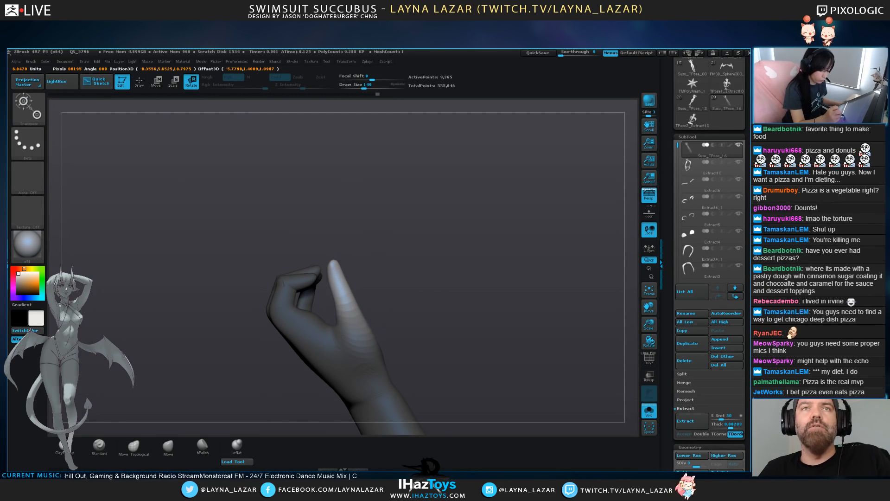
mouse_move(352, 232)
mouse_down()
mouse_move(338, 239)
mouse_move(336, 210)
mouse_move(290, 220)
mouse_up()
key(q)
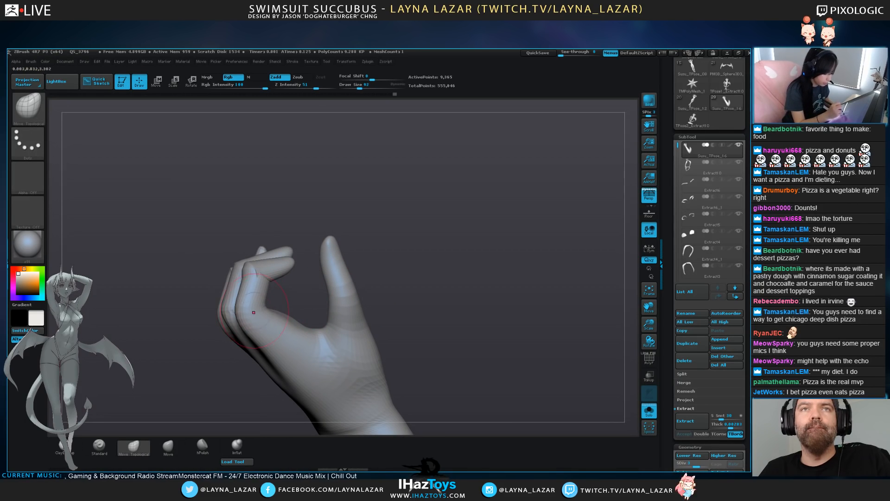
Smooth and reshape the index knuckle, the web of the thumb and the palm on the unmasked hand
shift+drag(252, 278, 251, 265)
mouse_move(326, 342)
shift+mouse_down()
mouse_move(341, 350)
mouse_move(301, 336)
shift+mouse_up()
mouse_move(301, 223)
alt+mouse_down()
mouse_move(298, 186)
mouse_move(352, 232)
mouse_move(398, 223)
mouse_move(315, 234)
alt+mouse_up()
mouse_move(332, 362)
shift+mouse_down()
mouse_move(325, 348)
mouse_move(328, 357)
mouse_move(307, 371)
shift+mouse_up()
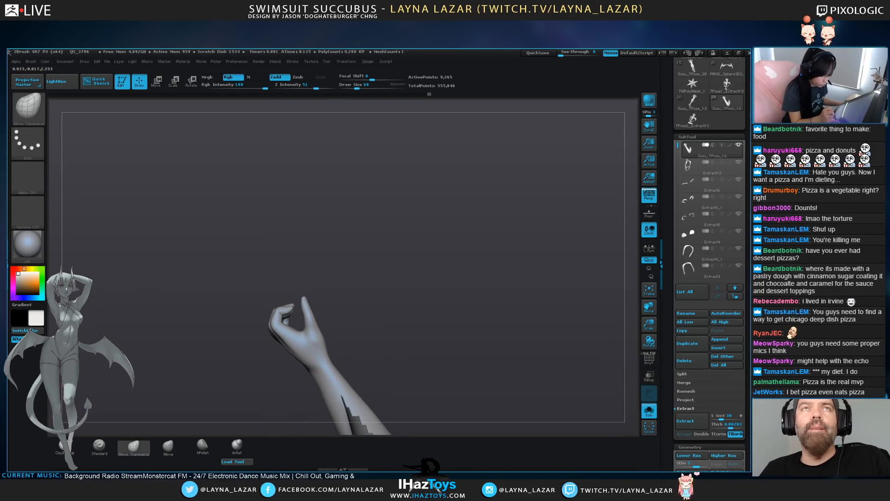
mouse_move(394, 361)
mouse_down()
mouse_move(332, 368)
mouse_move(350, 362)
mouse_move(334, 355)
mouse_move(341, 357)
mouse_up()
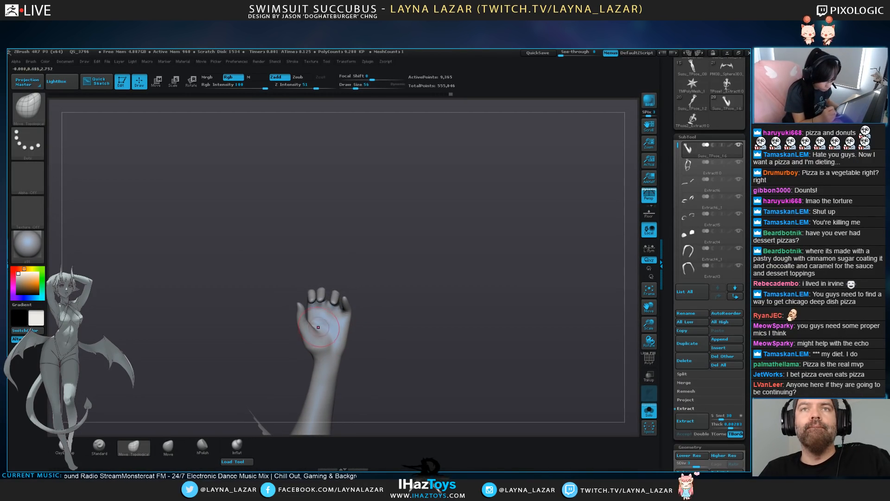
Mask everything except the bent fingers and rotate them toward the thumb with a transpose line from their knuckles
mouse_move(417, 297)
mouse_down()
mouse_move(380, 292)
mouse_move(394, 274)
mouse_move(378, 260)
mouse_up()
key(ctrl)
mouse_move(332, 301)
ctrl+mouse_down()
mouse_move(280, 290)
mouse_move(284, 273)
ctrl+mouse_up()
mouse_move(318, 242)
mouse_down()
mouse_move(329, 246)
mouse_move(287, 258)
mouse_move(306, 289)
mouse_up()
drag(380, 308, 501, 320)
key(ctrl)
ctrl+click(404, 325)
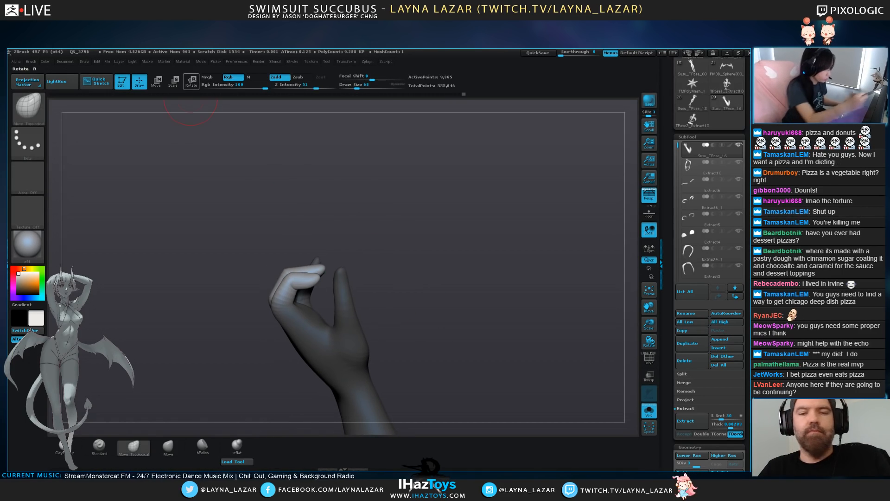
click(190, 84)
mouse_move(278, 306)
mouse_down()
mouse_move(340, 245)
mouse_move(360, 278)
mouse_up()
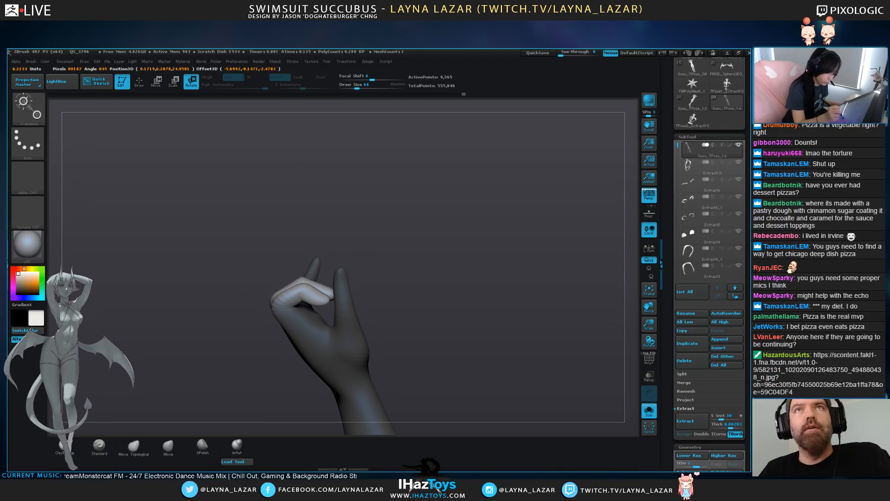
Nudge the unmasked finger segments into place with the transpose move line and clear the mask
key(ctrl)
drag(303, 281, 307, 283)
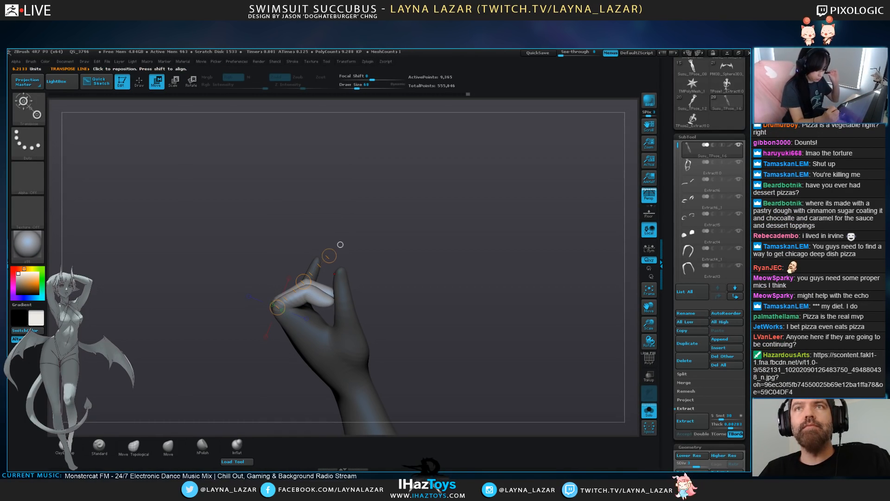
drag(464, 301, 492, 235)
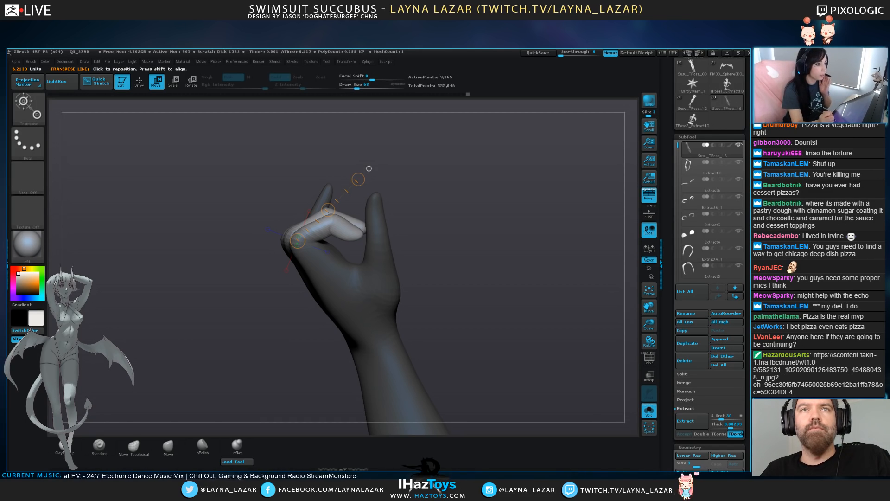
key(q)
mouse_move(456, 216)
ctrl+mouse_down()
mouse_move(477, 239)
mouse_move(603, 244)
mouse_move(533, 239)
ctrl+mouse_up()
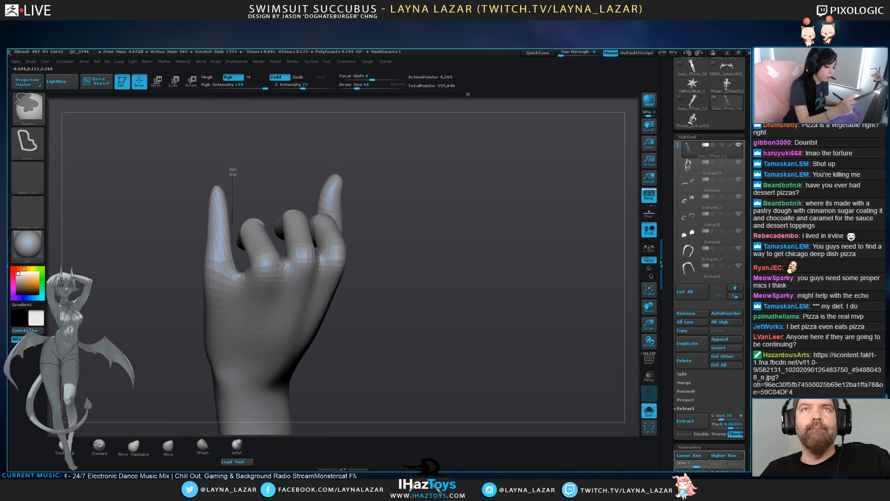
Mask everything except the little finger and rotate it down from its knuckle with a transpose line
ctrl+drag(233, 181, 160, 219)
ctrl+click(233, 244)
ctrl+click(224, 245)
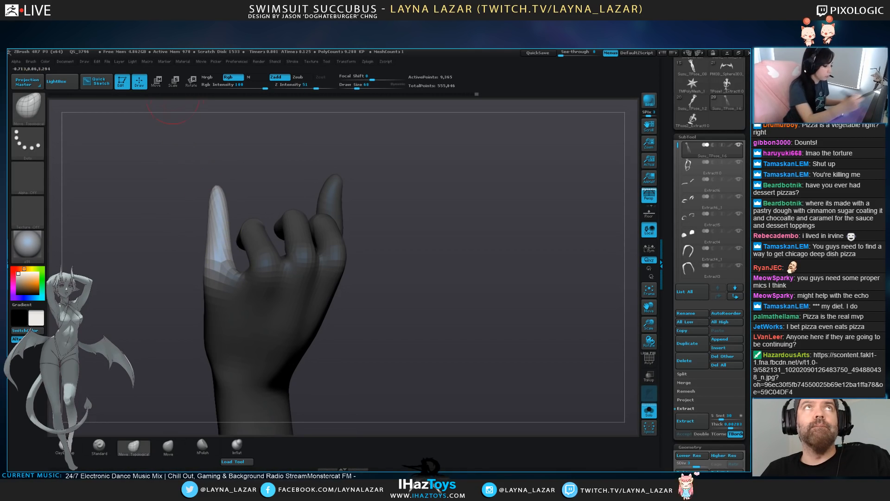
key(r)
drag(223, 260, 221, 155)
drag(389, 199, 473, 204)
mouse_move(215, 155)
mouse_down()
mouse_move(140, 197)
mouse_move(152, 182)
mouse_up()
Extend the mask over the base of the little finger, curl its outer part inward and clear the mask
mouse_move(182, 253)
ctrl+mouse_down()
mouse_move(176, 269)
mouse_move(141, 199)
mouse_move(128, 271)
ctrl+mouse_up()
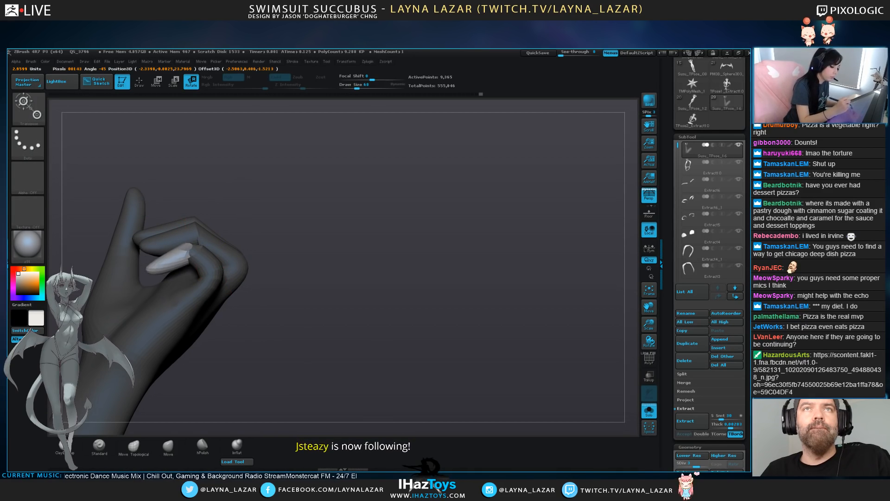
alt+drag(390, 259, 385, 204)
drag(445, 208, 301, 212)
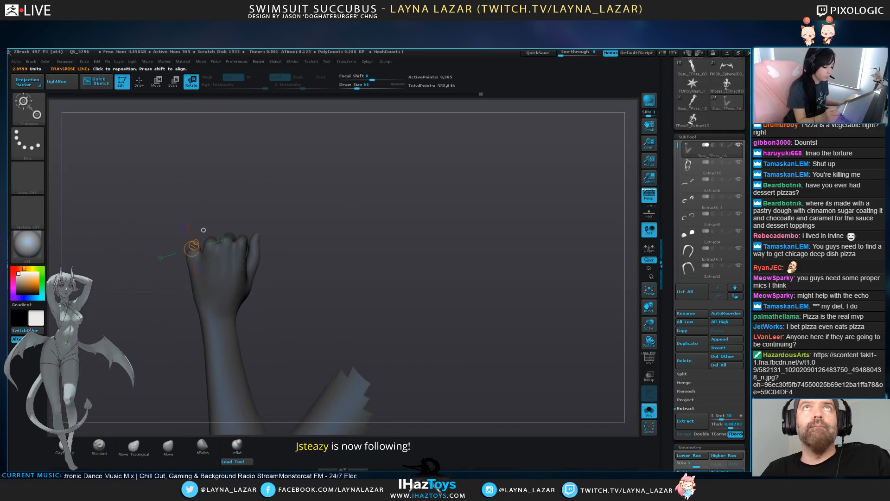
ctrl+drag(202, 228, 215, 213)
drag(371, 222, 199, 207)
key(q)
mouse_move(348, 231)
alt+mouse_down()
mouse_move(377, 267)
mouse_move(375, 285)
alt+mouse_up()
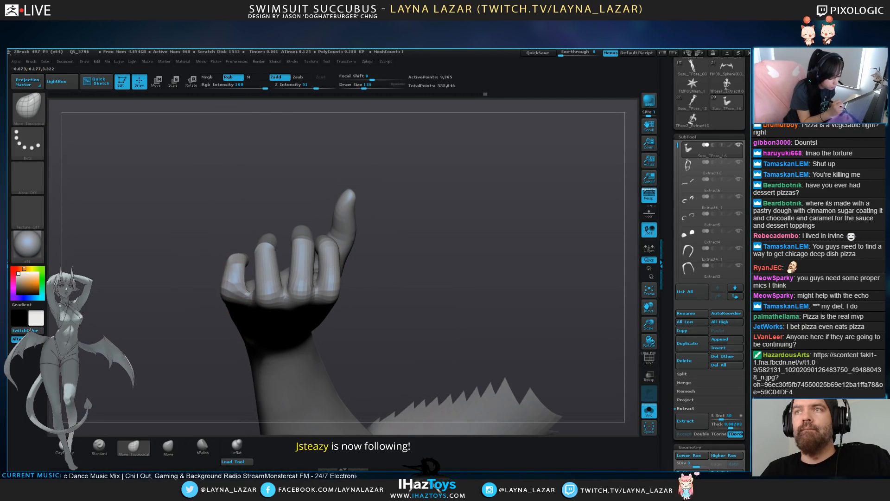
Shift the little and ring fingers at their knuckles and tips with the Move Topological brush
drag(247, 280, 254, 281)
key(bracketleft)
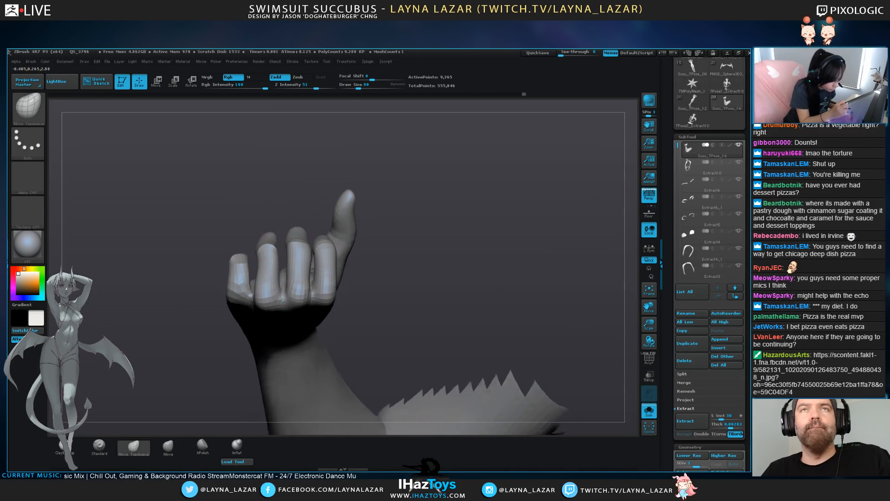
drag(267, 204, 270, 251)
drag(262, 291, 267, 294)
mouse_move(190, 287)
mouse_down()
mouse_move(297, 288)
mouse_move(306, 269)
mouse_move(288, 257)
mouse_move(298, 267)
mouse_move(274, 288)
mouse_up()
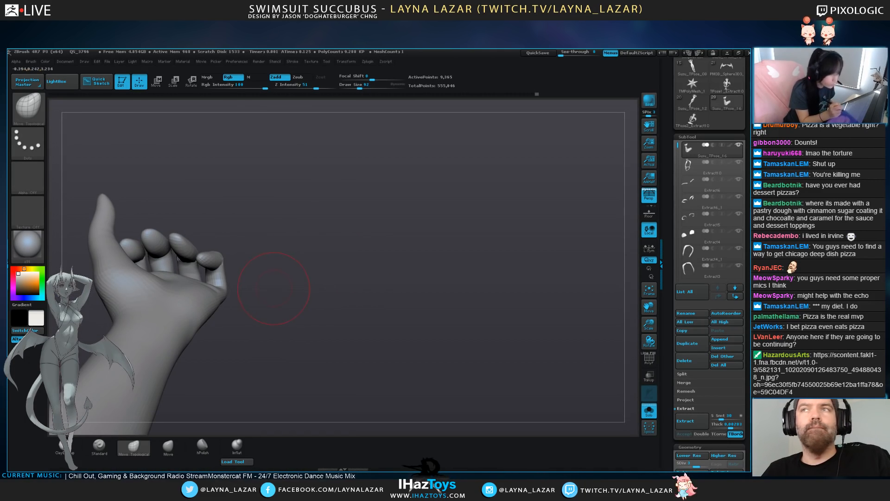
mouse_move(323, 274)
alt+mouse_down()
mouse_move(409, 273)
mouse_move(376, 236)
mouse_move(394, 274)
mouse_move(325, 276)
alt+mouse_up()
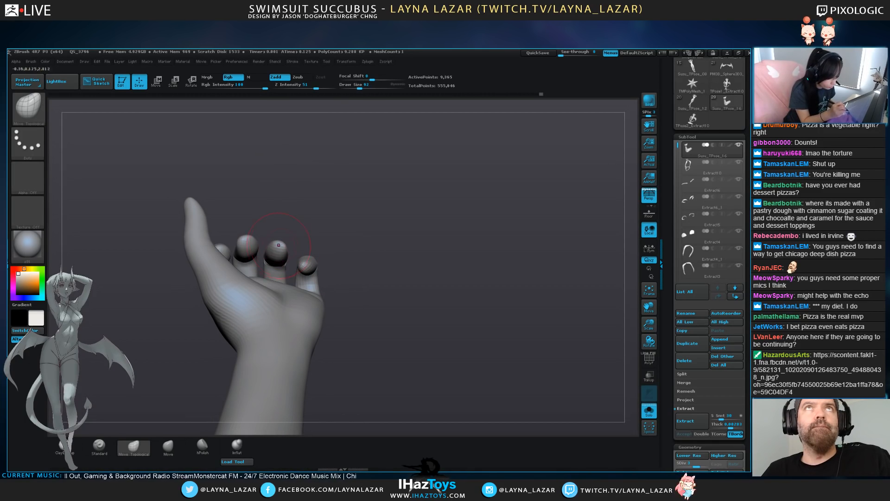
drag(234, 263, 236, 265)
Add volume to the curled fingers with the Inflat brush and adjust their contours with Move Topological
mouse_move(195, 320)
mouse_down()
mouse_move(209, 325)
mouse_move(244, 437)
mouse_up()
click(238, 446)
mouse_move(243, 371)
mouse_down()
mouse_move(232, 280)
mouse_move(257, 301)
mouse_move(299, 303)
mouse_up()
click(134, 447)
drag(371, 367, 320, 364)
drag(290, 300, 297, 288)
drag(325, 371, 366, 394)
drag(304, 321, 294, 316)
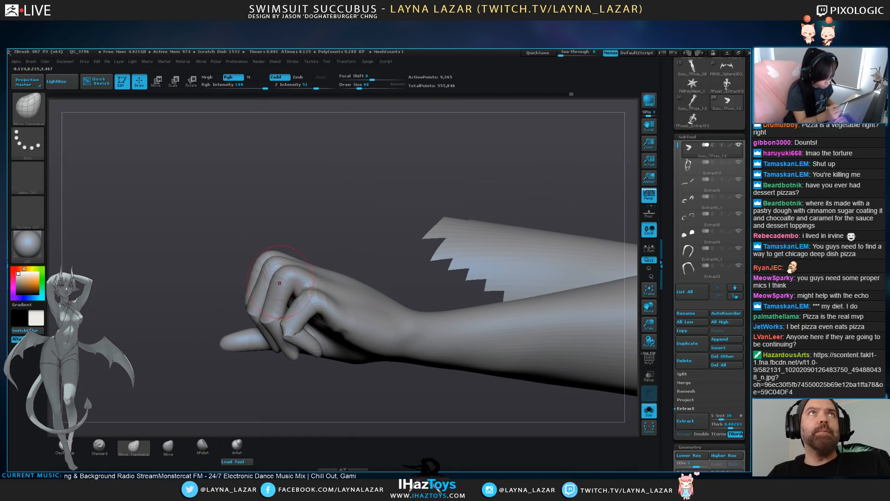
Reshape the knuckle line of the fist from the side with small Move Topological strokes
drag(275, 280, 264, 265)
drag(325, 389, 464, 390)
drag(261, 277, 255, 279)
drag(325, 371, 327, 381)
drag(250, 262, 246, 259)
drag(324, 325, 327, 394)
Adjust the thumb and the bent finger outlines with a larger Move Topological brush from the palm side
mouse_move(294, 212)
mouse_down()
mouse_move(382, 293)
mouse_move(357, 267)
mouse_up()
drag(346, 200, 355, 296)
mouse_move(329, 222)
mouse_down()
mouse_move(345, 198)
mouse_move(366, 297)
mouse_up()
drag(371, 222, 374, 218)
mouse_move(417, 278)
mouse_down()
mouse_move(394, 320)
mouse_move(362, 304)
mouse_move(417, 290)
mouse_up()
key(bracketright)
key(bracketright)
drag(374, 196, 388, 205)
drag(410, 283, 385, 287)
drag(391, 234, 386, 229)
mouse_move(403, 290)
mouse_down()
mouse_move(367, 288)
mouse_move(457, 278)
mouse_move(463, 269)
mouse_up()
drag(466, 160, 443, 146)
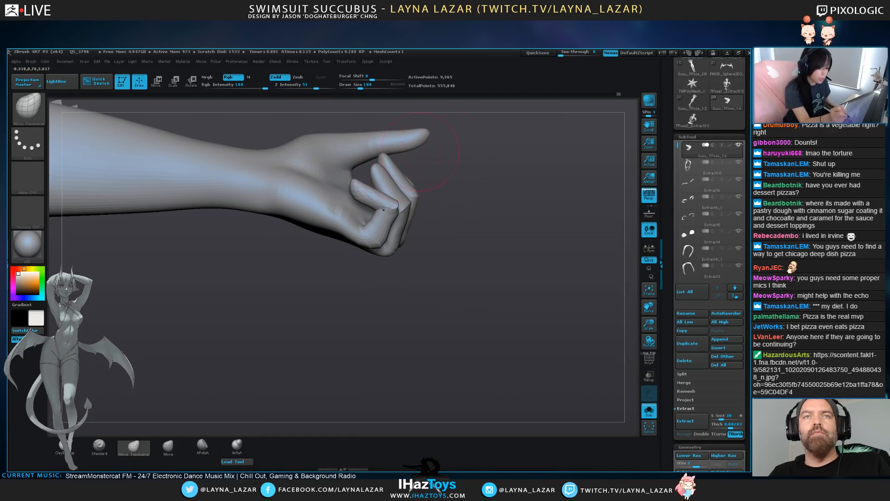
Reposition the curled fingertips and the finger spacing with Move Topological strokes from the palm and front
drag(418, 288, 443, 265)
drag(380, 183, 377, 176)
drag(418, 278, 371, 320)
drag(428, 173, 431, 168)
alt+drag(399, 287, 323, 367)
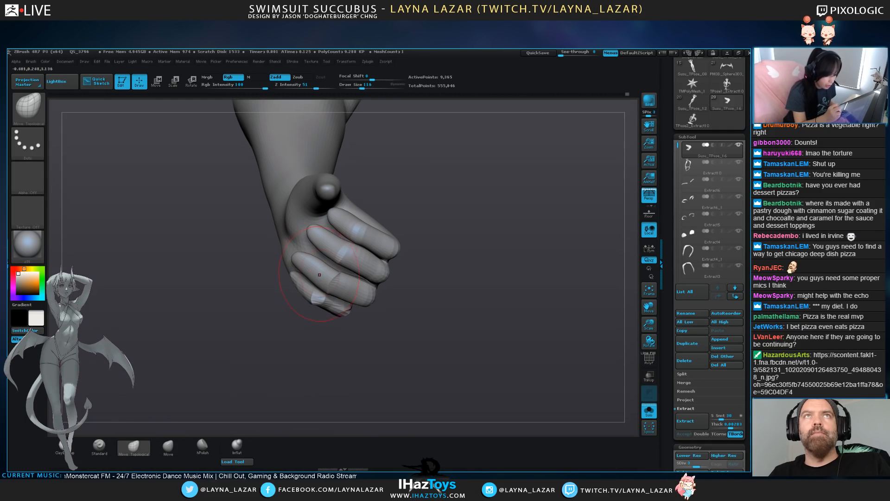
drag(321, 266, 323, 261)
mouse_move(309, 229)
mouse_down()
mouse_move(303, 236)
mouse_move(329, 219)
mouse_move(344, 234)
mouse_up()
Refine the ring and little finger contours with a smaller Move Topological brush while viewing the hand end-on
key(bracketleft)
key(bracketleft)
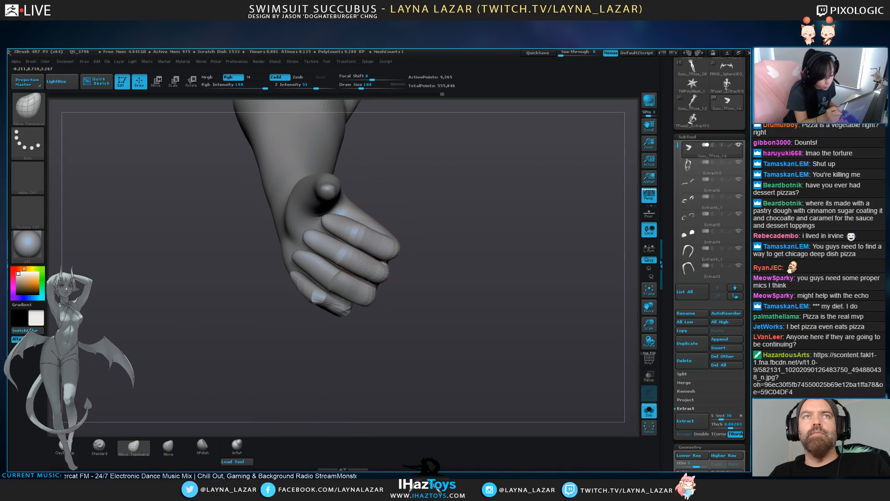
drag(420, 287, 408, 260)
drag(338, 311, 334, 307)
mouse_move(412, 273)
mouse_down()
mouse_move(375, 327)
mouse_move(360, 300)
mouse_up()
drag(299, 330, 302, 324)
drag(380, 306, 408, 334)
drag(310, 330, 312, 328)
drag(341, 309, 339, 306)
key(bracketleft)
mouse_move(417, 344)
mouse_down()
mouse_move(390, 320)
mouse_move(351, 329)
mouse_up()
drag(356, 361, 357, 333)
alt+drag(395, 374, 369, 274)
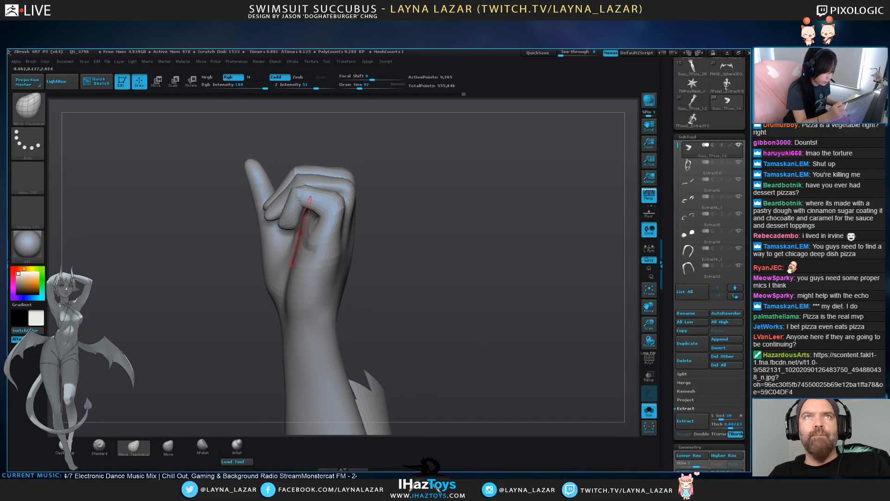
Smooth the crease below the little finger and adjust the palm outline near the thumb
mouse_move(317, 237)
shift+mouse_down()
mouse_move(312, 246)
mouse_move(337, 234)
mouse_move(342, 221)
mouse_move(326, 198)
mouse_move(286, 227)
shift+mouse_up()
alt+drag(232, 288, 232, 204)
drag(232, 204, 371, 213)
mouse_move(445, 213)
alt+mouse_down()
mouse_move(446, 269)
mouse_move(366, 243)
alt+mouse_up()
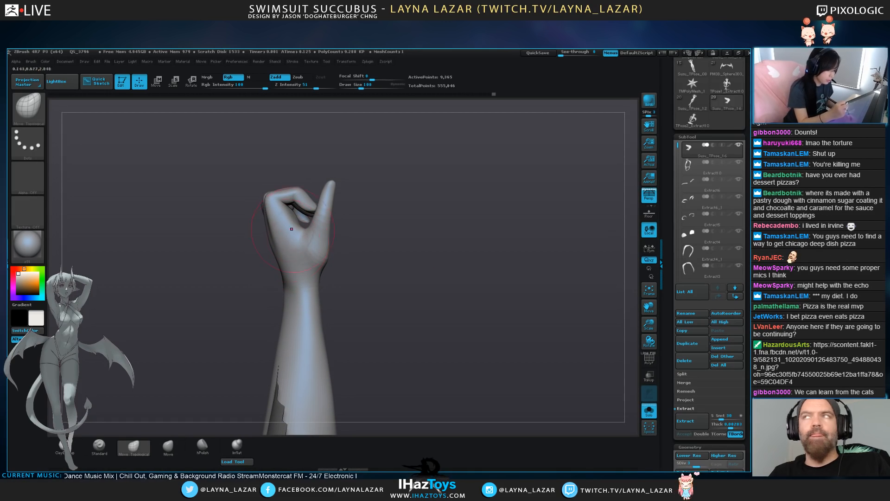
mouse_move(417, 223)
mouse_down()
mouse_move(399, 260)
mouse_move(418, 324)
mouse_move(464, 320)
mouse_move(487, 297)
mouse_up()
drag(437, 277, 431, 306)
drag(325, 223, 323, 226)
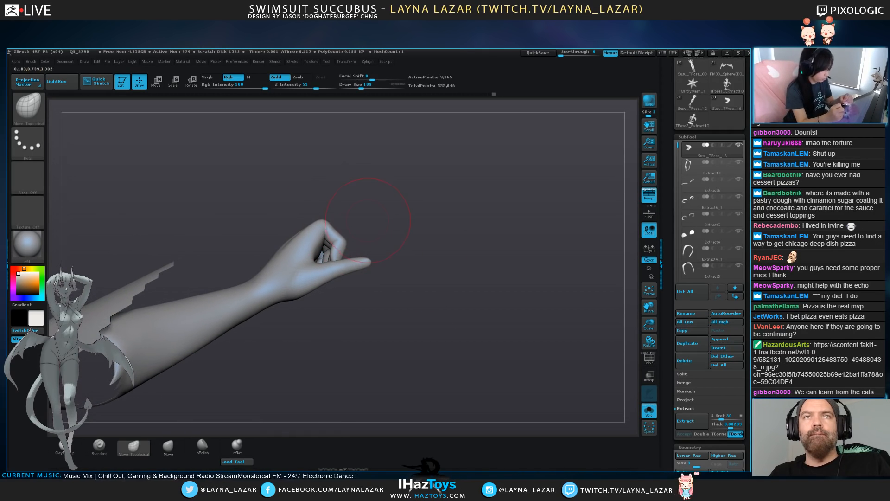
Reshape the index finger and the back of the hand with a larger Move Topological brush
drag(403, 191, 399, 193)
drag(340, 246, 328, 249)
mouse_move(400, 214)
mouse_down()
mouse_move(387, 260)
mouse_move(398, 294)
mouse_move(406, 241)
mouse_up()
key(bracketright)
key(bracketright)
drag(288, 228, 281, 241)
drag(335, 232, 333, 243)
mouse_move(260, 267)
mouse_down()
mouse_move(330, 267)
mouse_move(330, 254)
mouse_move(285, 254)
mouse_move(266, 262)
mouse_move(337, 264)
mouse_move(315, 269)
mouse_up()
Pull the little finger and its outer knuckle into shape with a smaller Move Topological brush
key(bracketleft)
key(bracketleft)
key(bracketleft)
key(bracketleft)
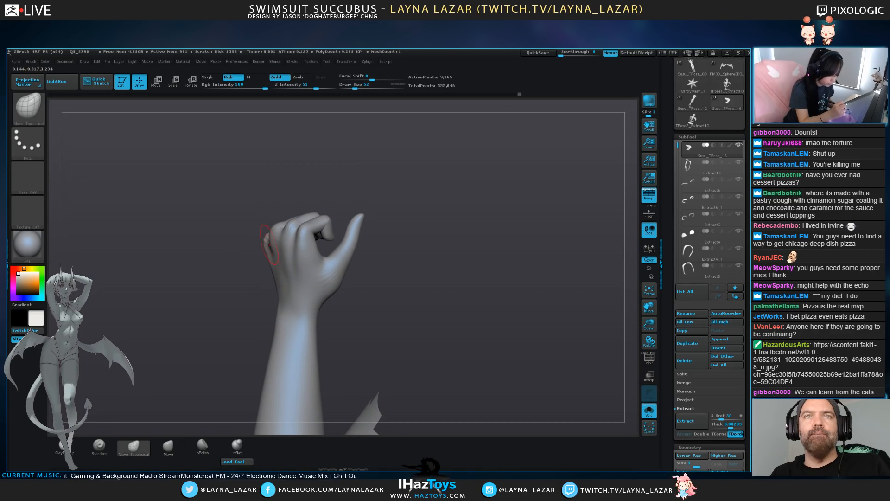
mouse_move(253, 250)
mouse_down()
mouse_move(308, 253)
mouse_move(282, 231)
mouse_up()
key(bracketright)
mouse_move(324, 265)
mouse_down()
mouse_move(385, 232)
mouse_move(366, 239)
mouse_up()
key(bracketright)
drag(364, 187, 370, 218)
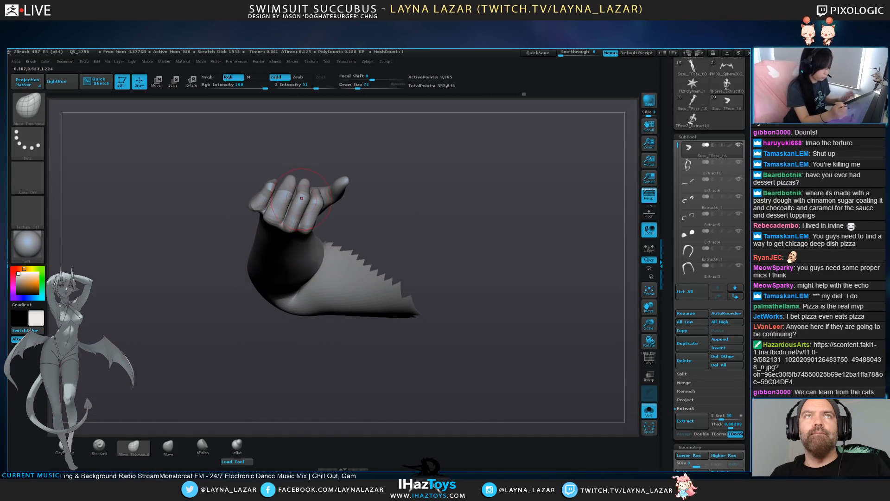
Thicken the little finger with the Inflat brush and correct its position with Move Topological
click(230, 443)
drag(232, 153, 235, 205)
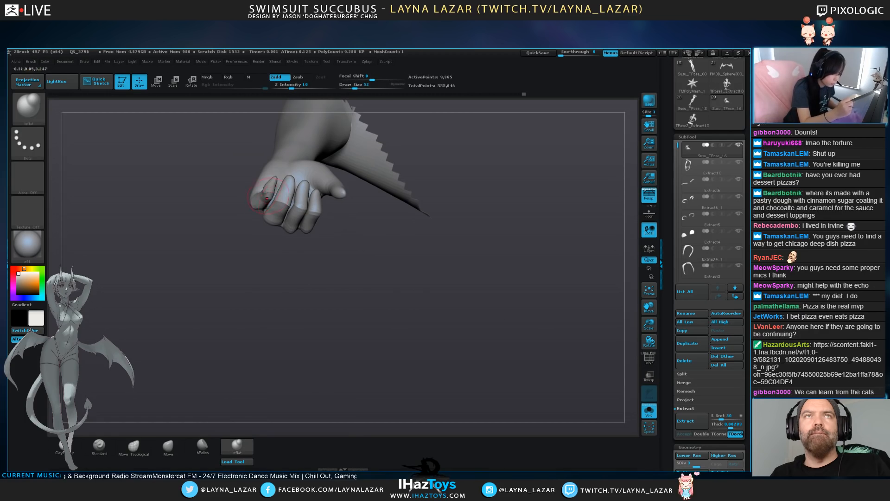
click(133, 446)
drag(271, 177, 267, 182)
drag(230, 204, 230, 153)
drag(262, 202, 287, 222)
key(bracketright)
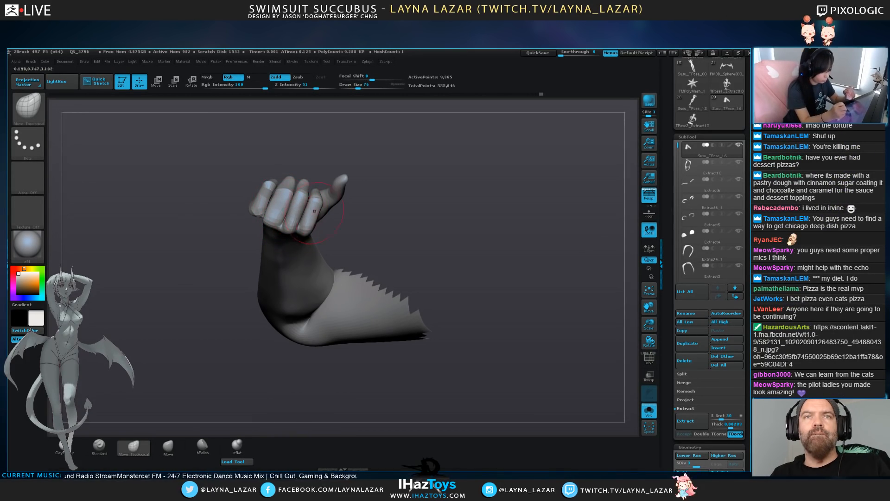
Inflate and smooth the curled fingers with the Inflat brush from the front and back
click(237, 445)
click(238, 444)
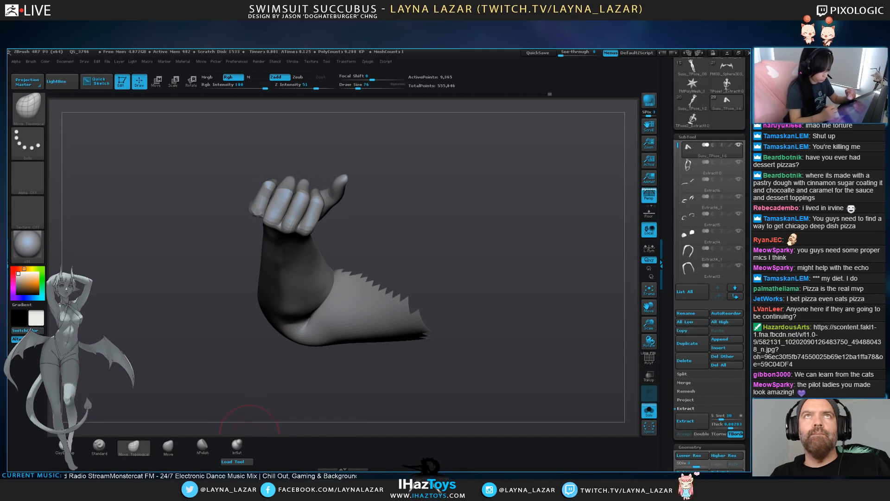
drag(310, 199, 303, 218)
drag(362, 223, 445, 220)
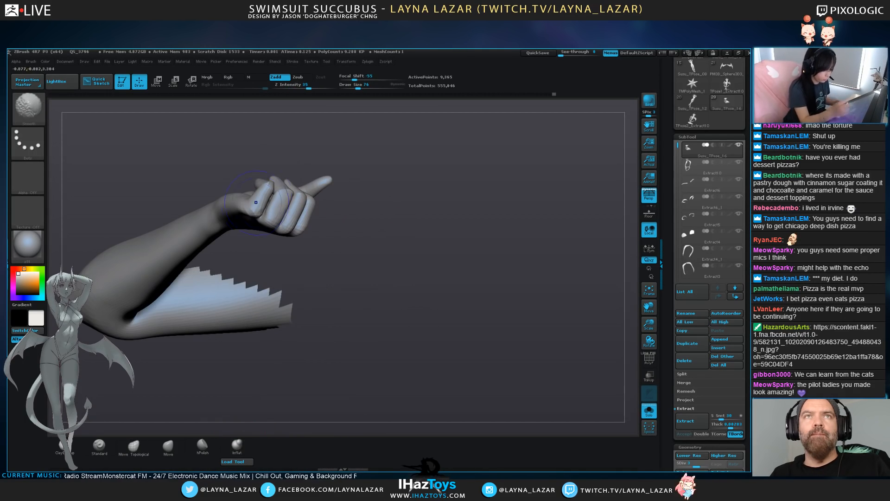
mouse_move(284, 212)
mouse_down()
mouse_move(334, 212)
mouse_move(272, 192)
mouse_up()
mouse_move(282, 258)
alt+mouse_down()
mouse_move(282, 218)
mouse_move(399, 274)
mouse_move(417, 315)
mouse_move(344, 338)
alt+mouse_up()
alt+drag(287, 343, 278, 371)
drag(297, 404, 260, 377)
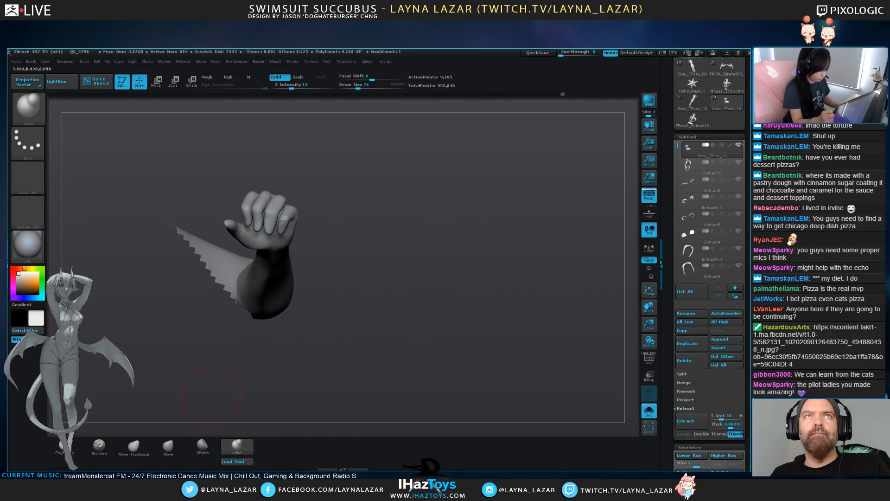
Adjust the little finger's knuckle and side of the hand with Move Topological and smooth the area
click(134, 447)
mouse_move(269, 248)
mouse_down()
mouse_move(278, 255)
mouse_move(268, 248)
mouse_up()
mouse_move(320, 278)
mouse_down()
mouse_move(336, 269)
mouse_move(325, 267)
mouse_move(332, 255)
mouse_move(320, 259)
mouse_up()
alt+drag(386, 240, 414, 344)
key(bracketright)
drag(384, 297, 371, 304)
mouse_move(469, 306)
mouse_down()
mouse_move(457, 299)
mouse_move(436, 308)
mouse_move(408, 282)
mouse_up()
shift+drag(370, 306, 378, 310)
Tuck in the outer edge of the little finger's knuckle with fine Move Topological strokes
drag(441, 303, 417, 251)
drag(370, 298, 363, 297)
drag(424, 297, 431, 223)
drag(359, 297, 363, 293)
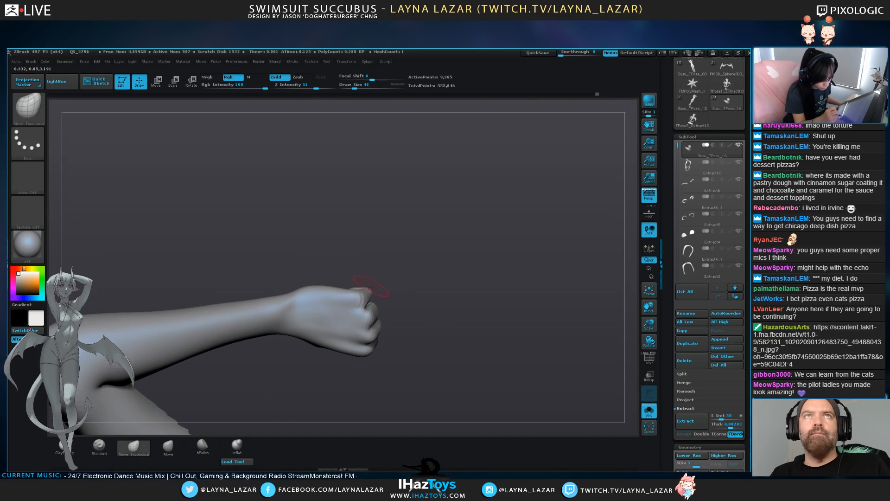
drag(446, 287, 404, 292)
mouse_move(341, 290)
mouse_down()
mouse_move(278, 295)
mouse_move(185, 283)
mouse_up()
Unhide the rest of the body and turn off solo mode to show the full figure
alt+drag(487, 297, 487, 223)
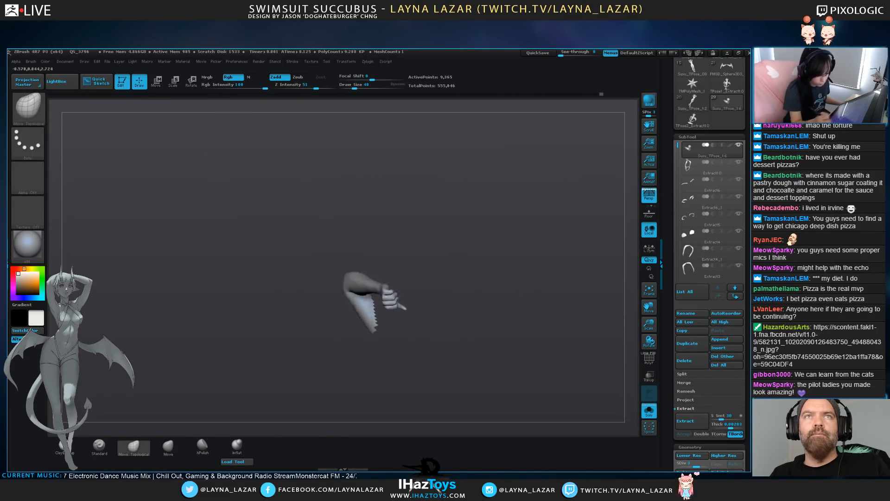
drag(487, 260, 499, 316)
ctrl+shift+click(499, 316)
drag(473, 223, 475, 296)
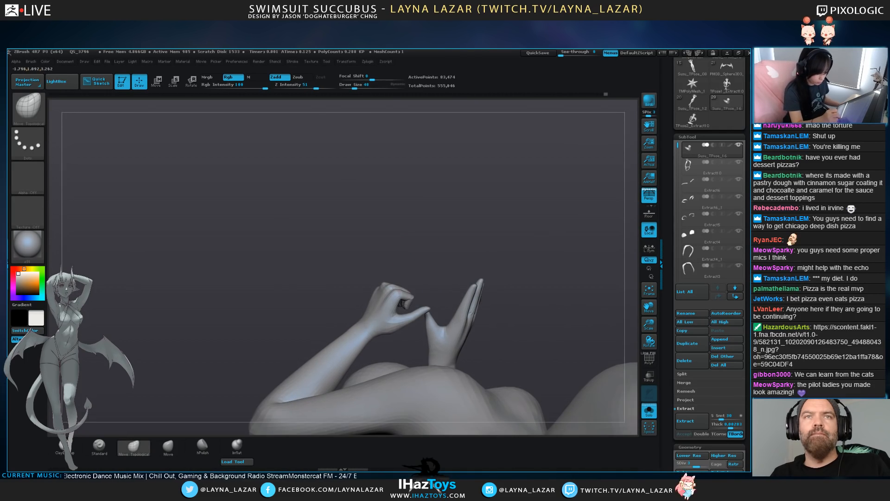
mouse_move(341, 337)
mouse_down()
mouse_move(348, 347)
mouse_move(352, 331)
mouse_up()
mouse_move(352, 251)
mouse_down()
mouse_move(501, 265)
mouse_move(520, 343)
mouse_up()
click(648, 411)
alt+drag(608, 389, 325, 199)
alt+drag(324, 199, 320, 259)
mouse_move(484, 344)
mouse_down()
mouse_move(523, 322)
mouse_move(555, 320)
mouse_move(552, 385)
mouse_move(580, 417)
mouse_up()
Mask everything except the reworked hand, soften the mask edge and rotate the hand at the wrist with a transpose line
mouse_move(377, 365)
ctrl+mouse_down()
mouse_move(355, 304)
mouse_move(321, 386)
ctrl+mouse_up()
ctrl+click(385, 345)
ctrl+click(385, 345)
ctrl+click(408, 348)
mouse_move(408, 349)
mouse_down()
mouse_move(413, 302)
mouse_move(401, 244)
mouse_up()
click(191, 82)
mouse_move(291, 320)
mouse_down()
mouse_move(329, 309)
mouse_move(364, 350)
mouse_up()
drag(395, 315, 438, 352)
drag(346, 369, 372, 313)
drag(501, 297, 436, 371)
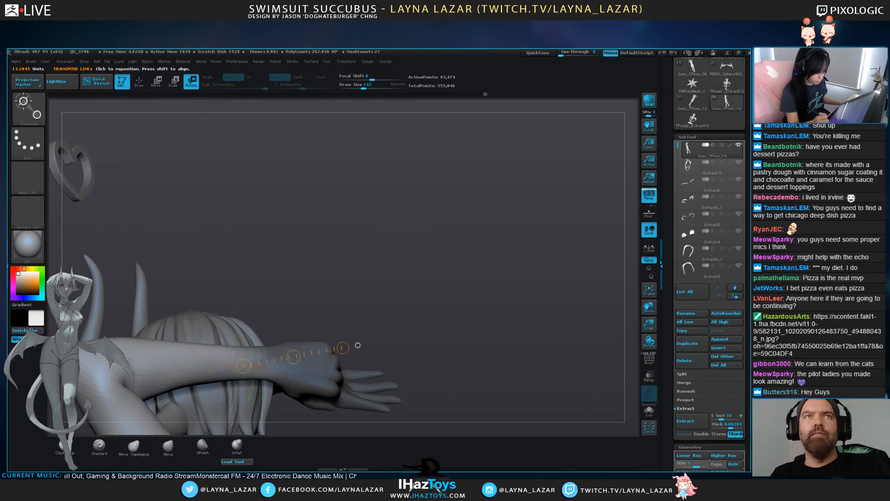
Save the posed tool to disk and clear the mask to resume sculpting
drag(463, 325, 511, 316)
alt+drag(464, 361, 511, 247)
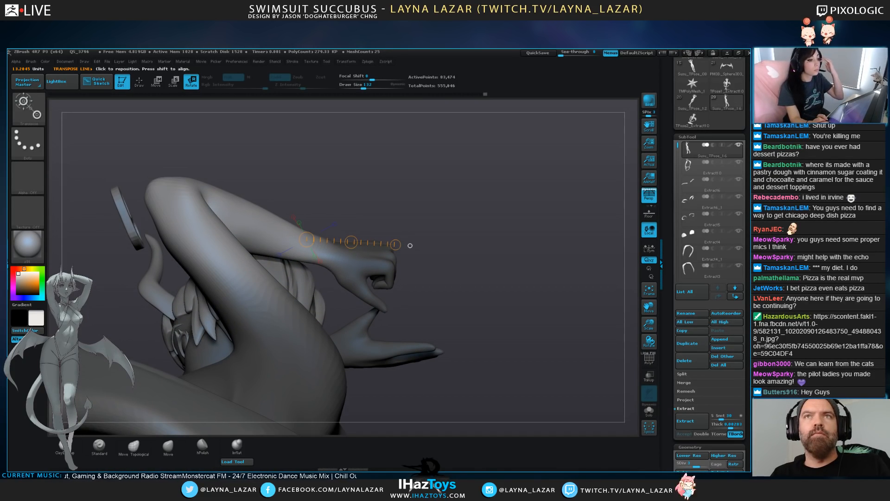
drag(717, 122, 717, 244)
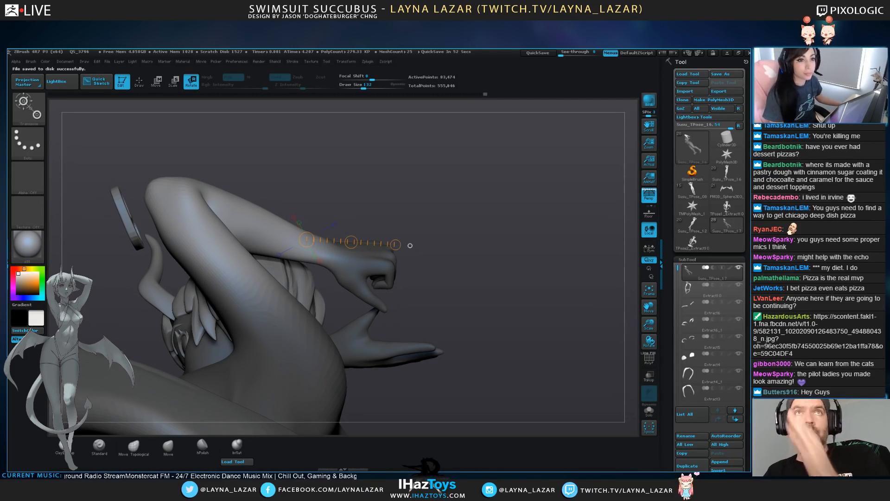
ctrl+drag(410, 246, 417, 245)
key(q)
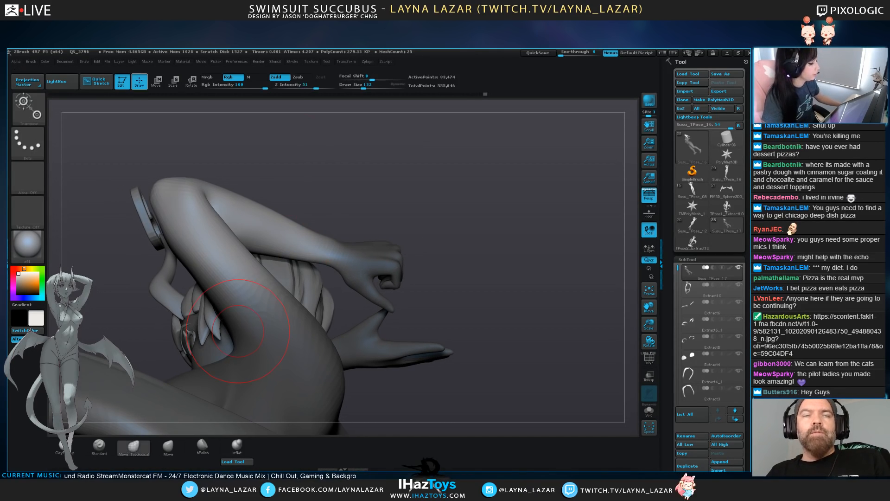
Open the hooded Ana figure, load its skin material in place of MatCap Red Wax and choose a beige MatCap as active material
drag(107, 302, 223, 329)
drag(501, 260, 512, 213)
mouse_move(511, 149)
alt+mouse_down()
mouse_move(506, 277)
mouse_move(490, 337)
mouse_move(509, 287)
alt+mouse_up()
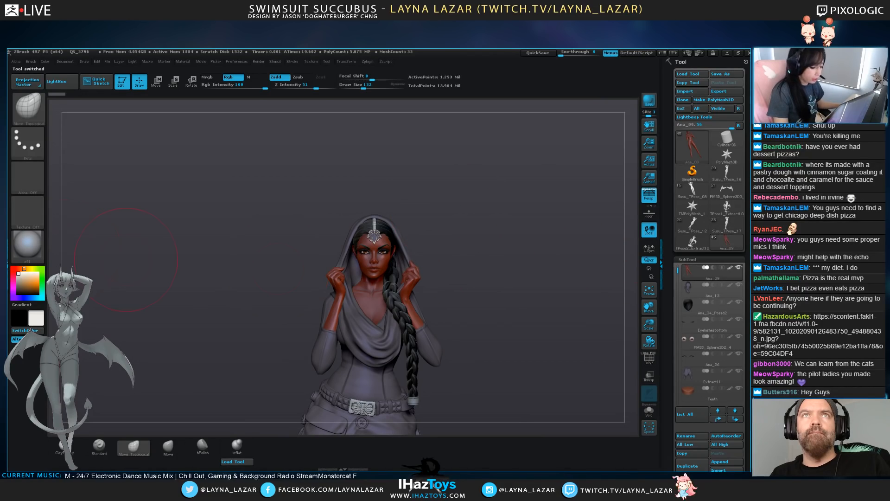
click(28, 248)
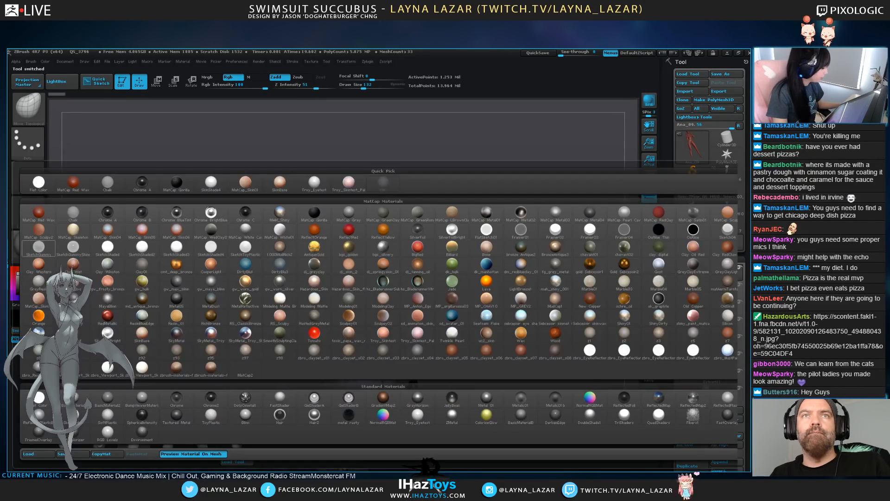
click(46, 284)
click(28, 246)
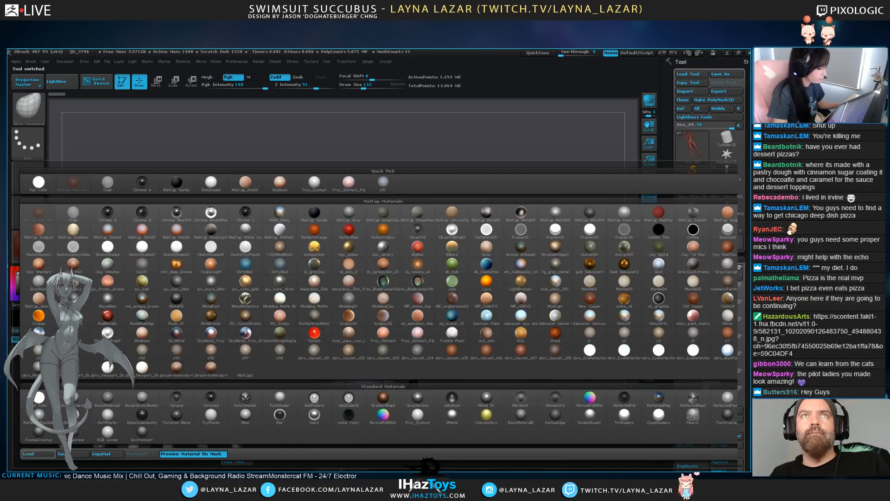
click(469, 258)
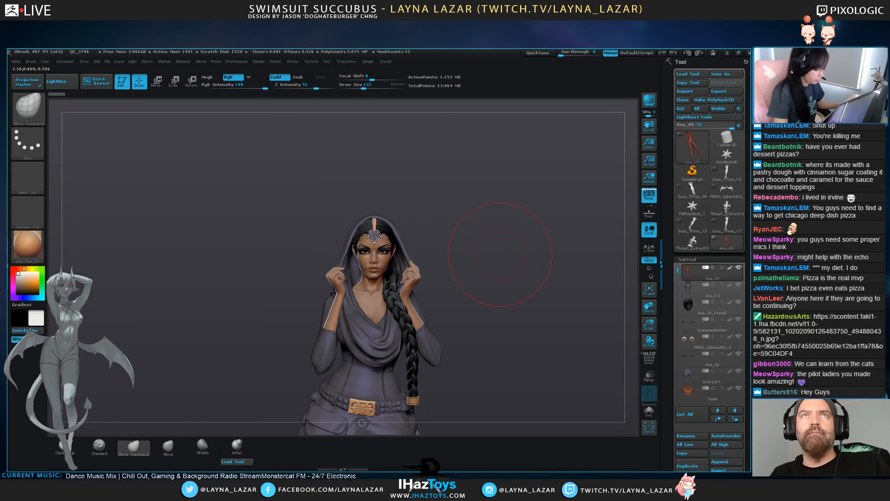
key(f)
click(27, 245)
click(142, 343)
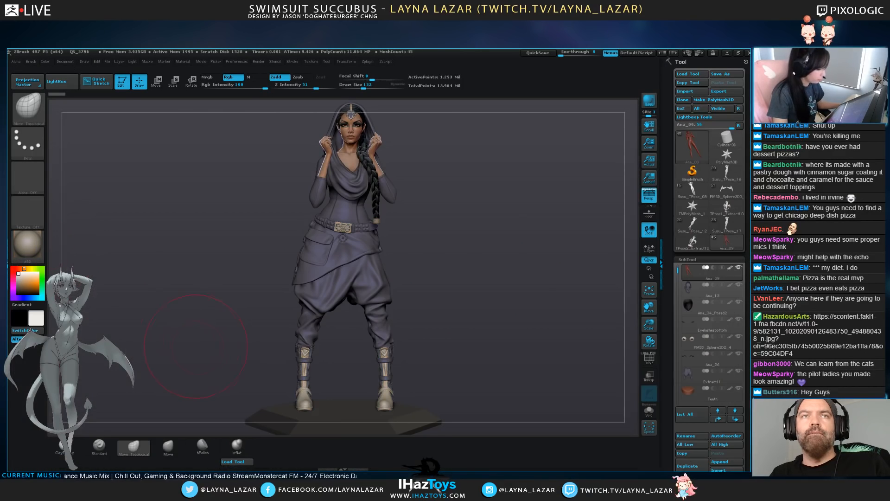
Examine the painted hooded figure's face, raised hands and outfit from several angles, reducing the brush's draw size to 68
drag(167, 315, 218, 319)
alt+drag(478, 246, 474, 408)
alt+drag(376, 209, 358, 306)
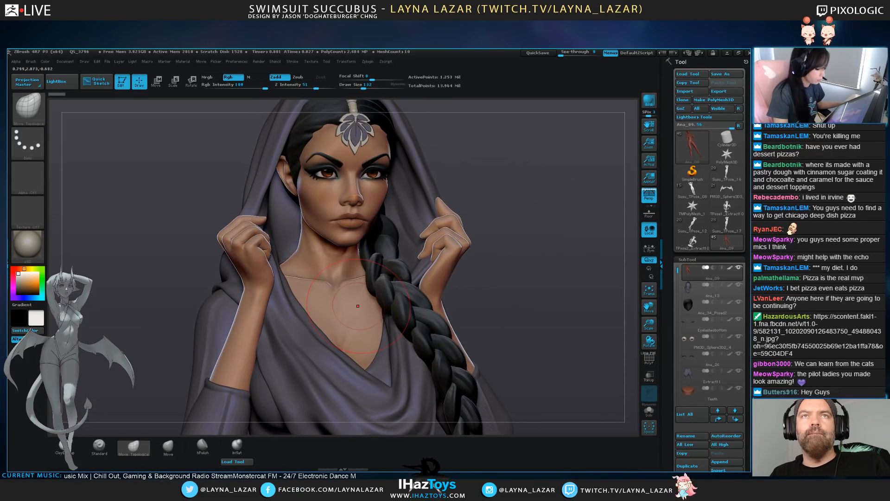
drag(603, 296, 514, 290)
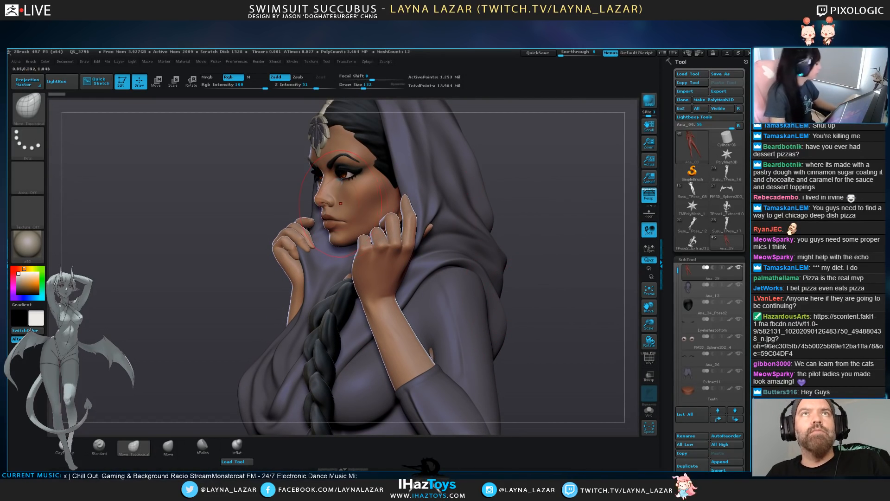
key(bracketleft)
key(bracketleft)
key(bracketleft)
key(bracketleft)
key(bracketleft)
key(bracketleft)
key(bracketleft)
mouse_move(547, 299)
mouse_down()
mouse_move(622, 297)
mouse_move(556, 242)
mouse_move(559, 288)
mouse_move(599, 288)
mouse_move(547, 287)
mouse_up()
drag(492, 348, 482, 204)
drag(483, 278, 529, 278)
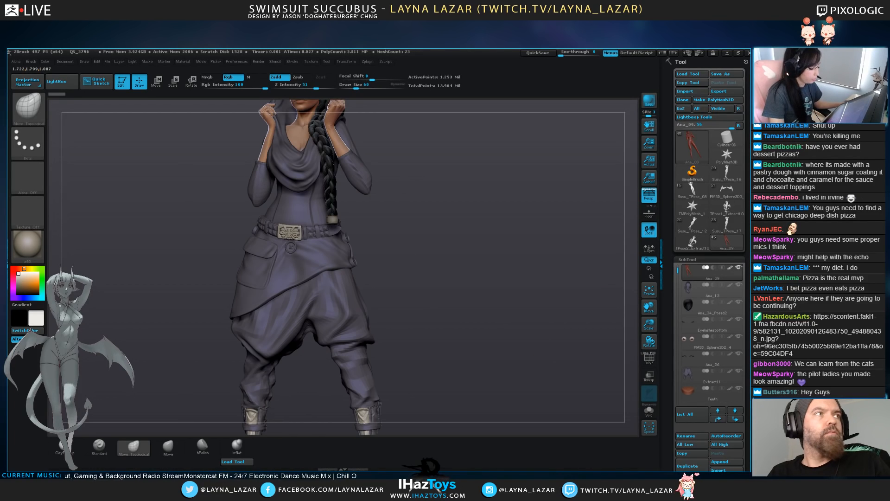
alt+drag(483, 297, 482, 222)
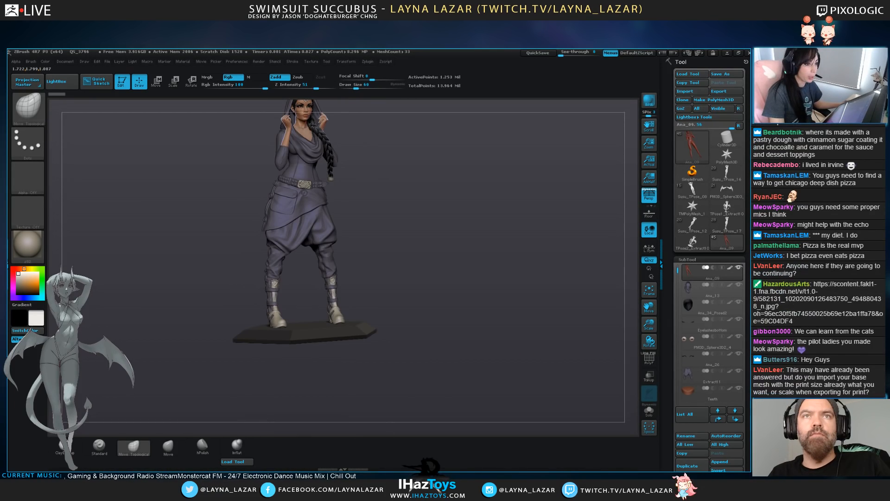
Examine the figure's boots and base close up, and select the buckled boot subtool
drag(463, 279, 547, 278)
alt+drag(501, 260, 561, 290)
drag(492, 302, 515, 297)
alt+drag(482, 331, 486, 126)
mouse_move(489, 349)
alt+mouse_down()
mouse_move(458, 267)
mouse_move(480, 278)
mouse_move(519, 277)
mouse_move(494, 284)
mouse_move(530, 280)
mouse_move(507, 315)
mouse_move(510, 179)
alt+mouse_up()
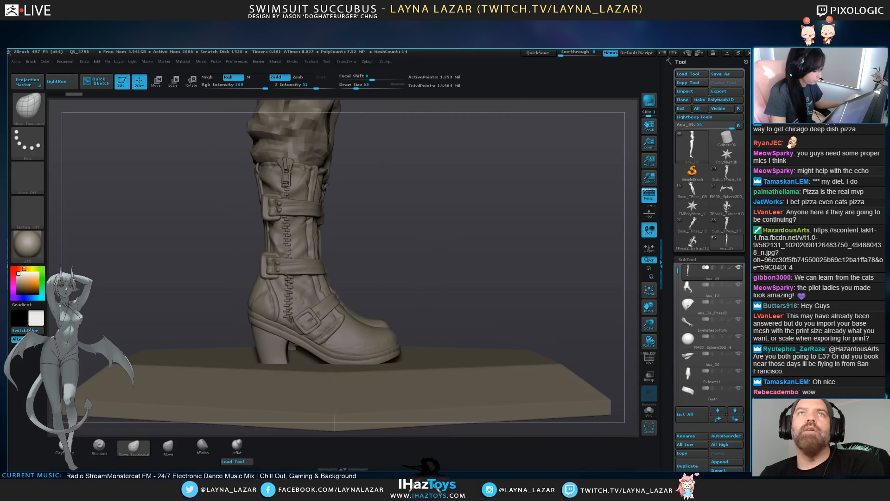
alt+click(322, 293)
drag(436, 288, 580, 288)
mouse_move(482, 287)
mouse_down()
mouse_move(575, 289)
mouse_move(547, 209)
mouse_move(572, 309)
mouse_up()
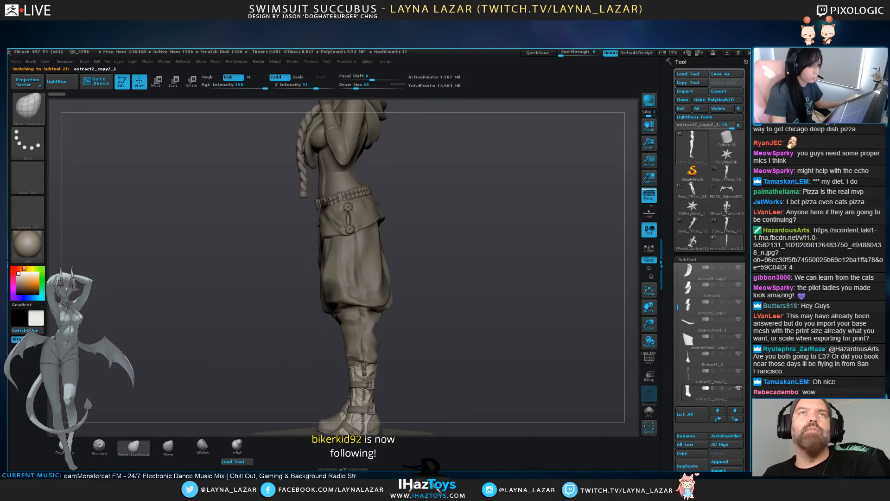
Make the figure's upper-body subtool active and inspect the waist, torso and hood from the side and back
drag(457, 299, 554, 296)
alt+drag(495, 241, 437, 284)
alt+click(365, 229)
alt+drag(501, 223, 515, 313)
drag(516, 259, 573, 259)
alt+drag(534, 232, 535, 299)
alt+drag(547, 130, 480, 280)
drag(204, 206, 327, 208)
alt+drag(547, 288, 547, 195)
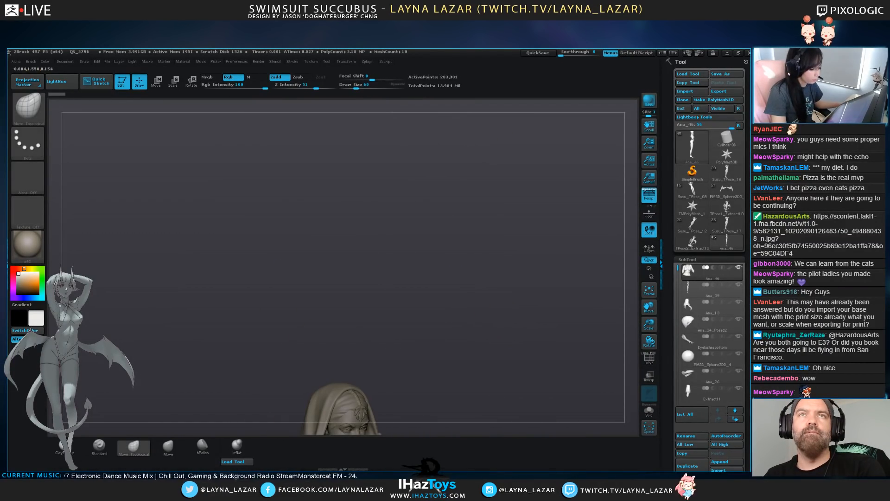
View the whole unpainted hooded figure on its base from the front and back
alt+drag(547, 348, 501, 153)
alt+drag(501, 325, 487, 223)
drag(510, 287, 468, 288)
alt+drag(487, 334, 482, 162)
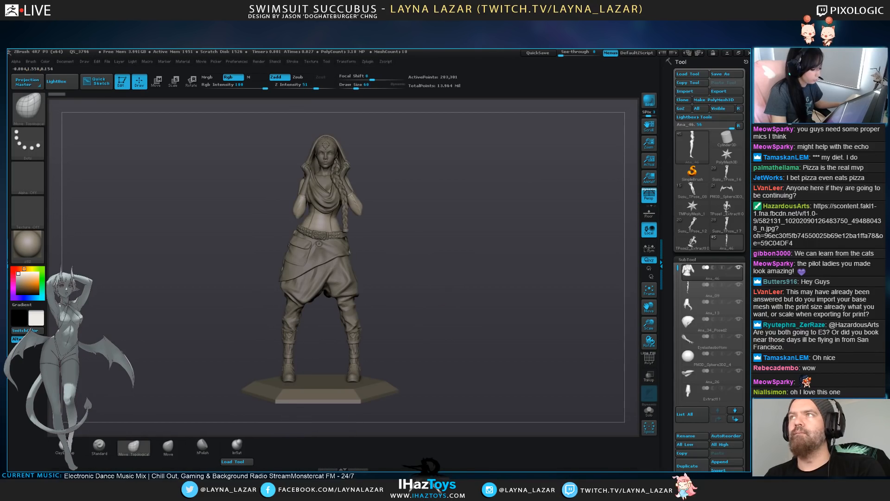
drag(487, 232, 506, 232)
drag(380, 253, 483, 261)
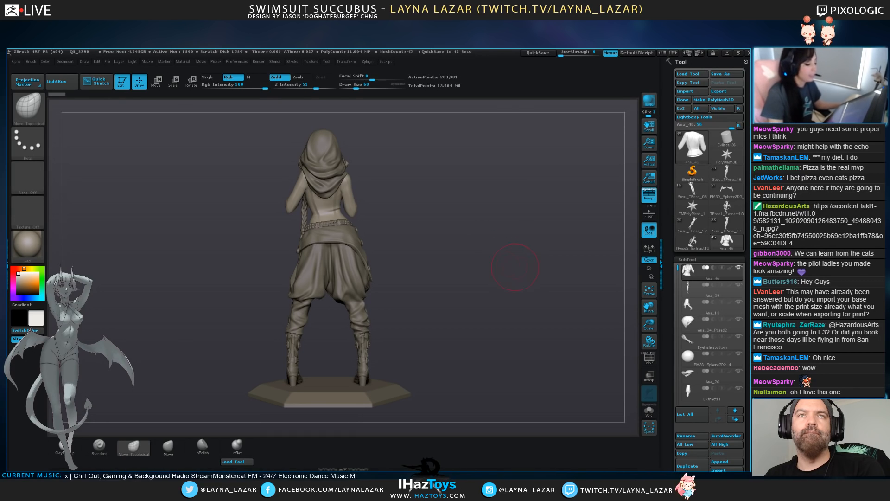
drag(517, 272, 359, 277)
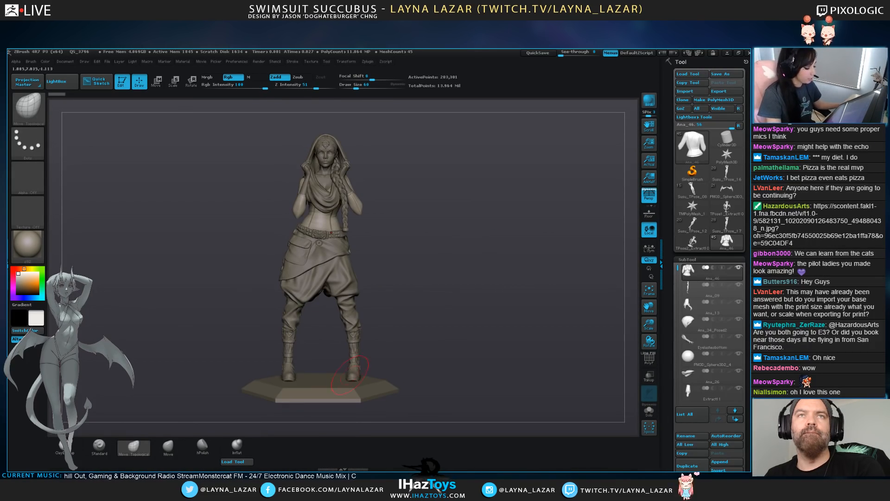
Turn on polypaint for all subtools of the hooded figure and review it from another angle
alt+drag(474, 151, 483, 274)
shift+click(731, 268)
mouse_move(634, 286)
mouse_down()
mouse_move(495, 307)
mouse_move(481, 188)
mouse_move(483, 209)
mouse_up()
drag(564, 246, 490, 258)
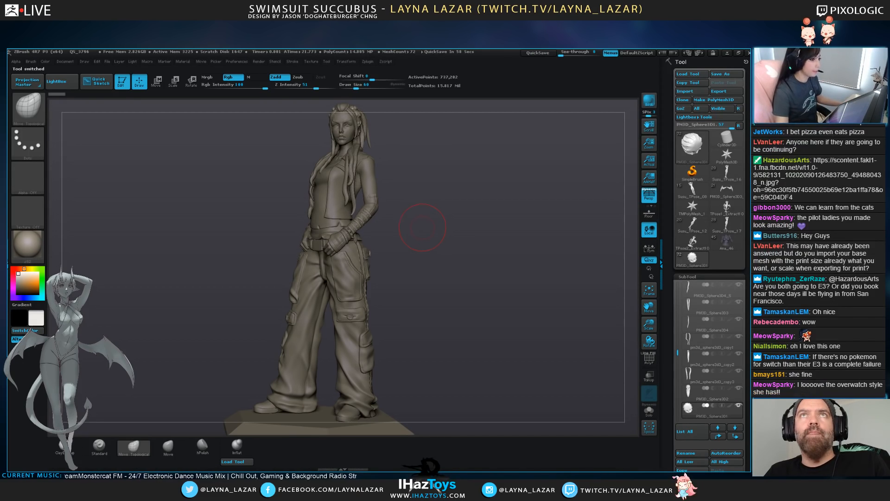
Turn on polypaint for all subtools of the cargo-pants figure, select its body subtool and bring up the materials for loading one
drag(442, 225, 635, 295)
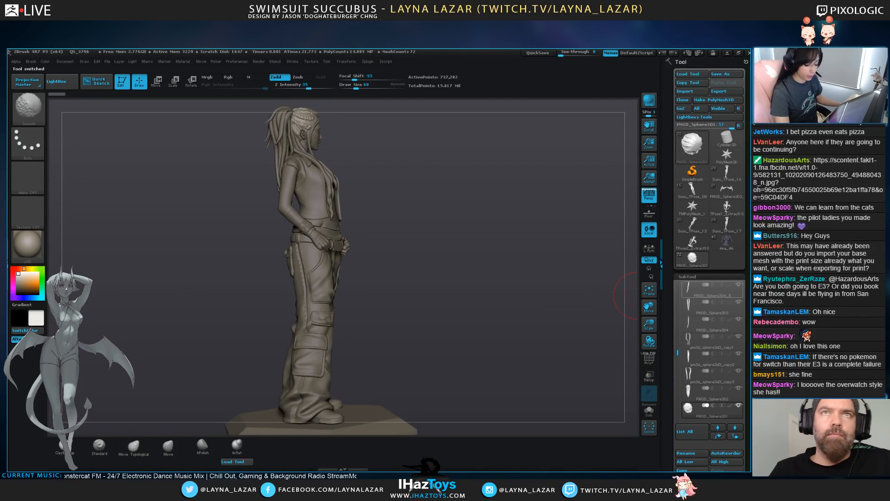
shift+click(730, 285)
drag(607, 250, 473, 197)
alt+click(335, 136)
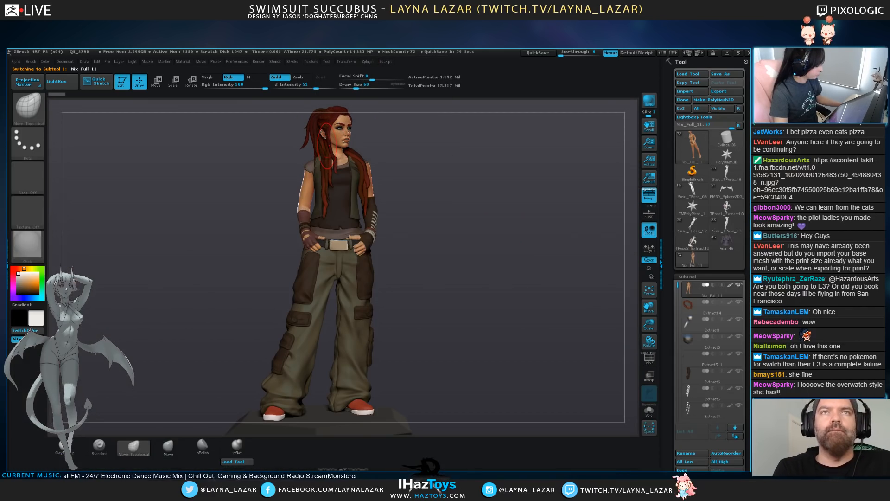
key(m)
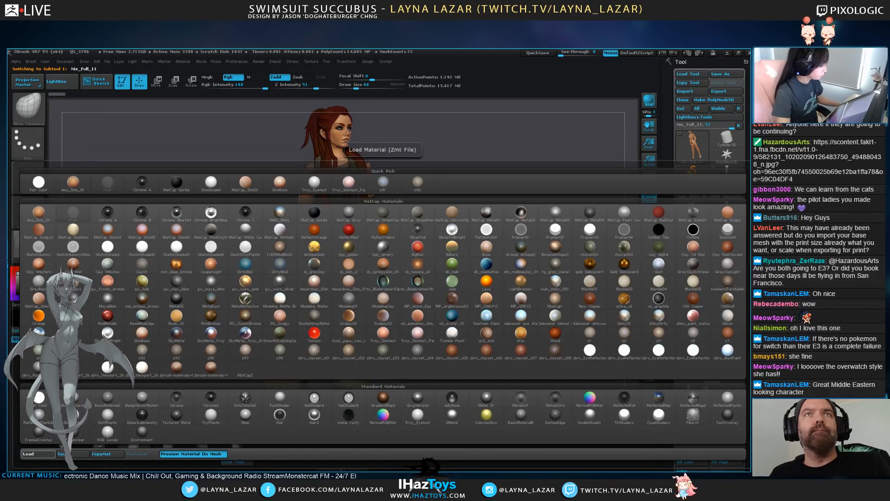
Set painting to material only and fill the redhead's body with the current skin material
double_click(333, 147)
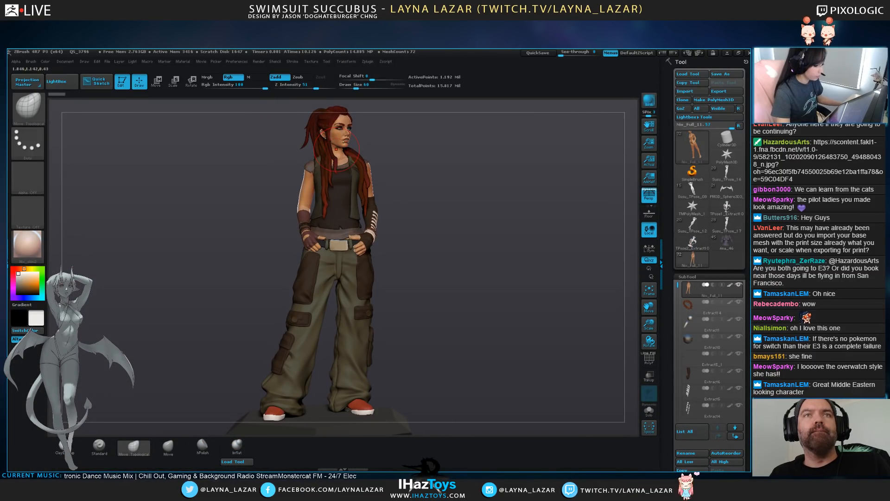
click(256, 77)
click(45, 61)
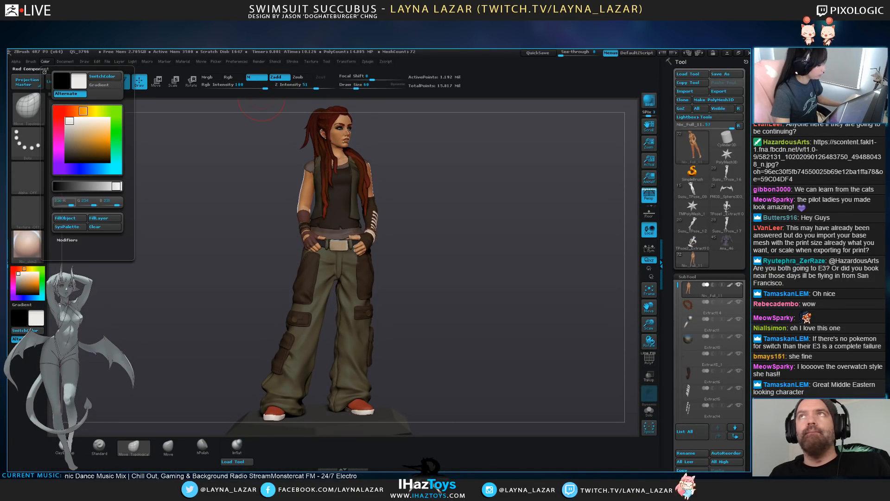
click(65, 218)
Select the redhead's hands subtool and fill it with the same skin material
drag(223, 223, 183, 223)
alt+click(320, 283)
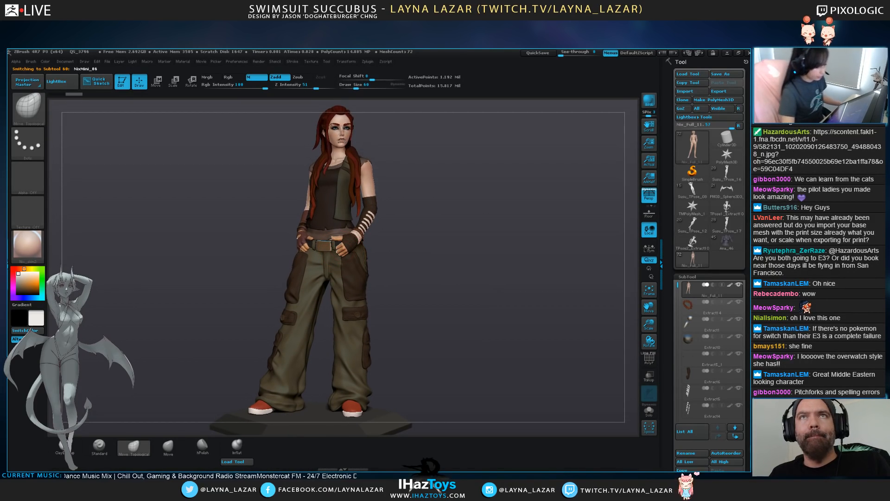
click(45, 61)
click(65, 218)
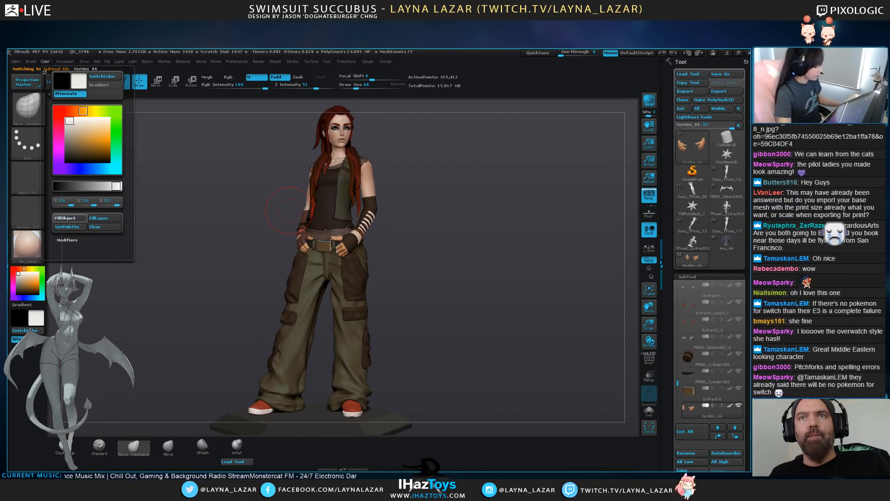
Switch the active material to a neutral grey-brown MatCap and select the redhead's body subtool Nix_Full_11
alt+drag(464, 232, 467, 339)
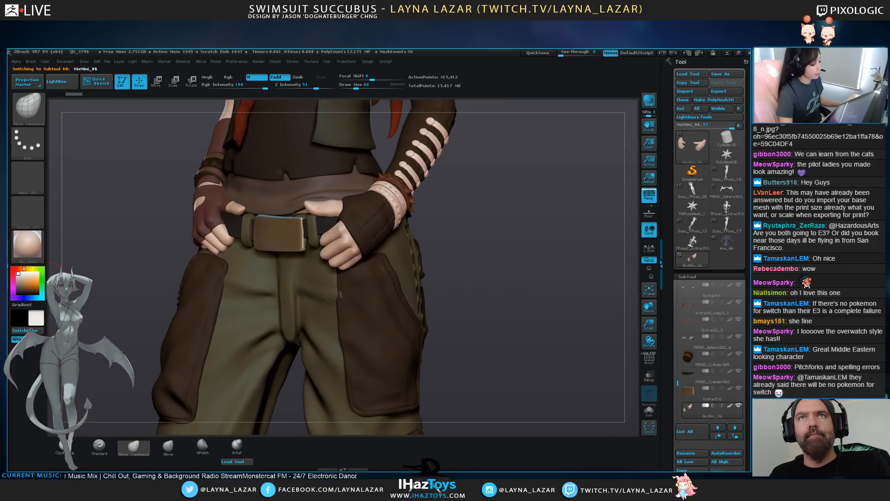
click(28, 247)
click(142, 351)
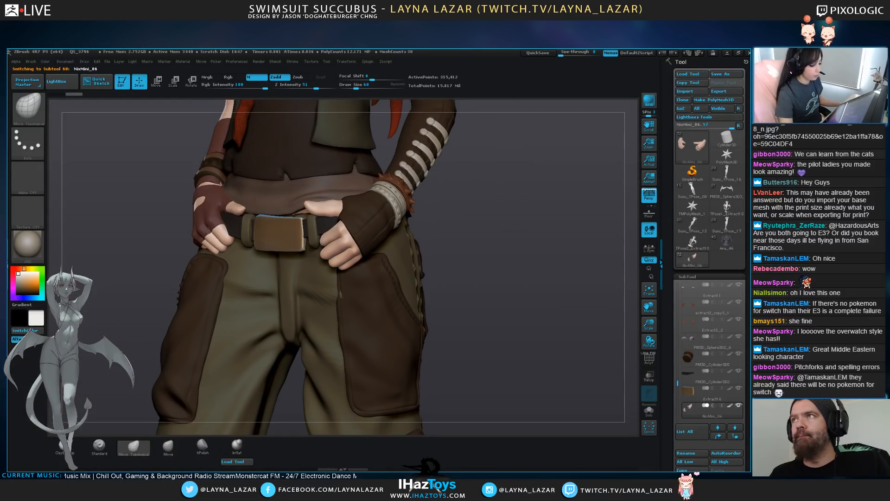
alt+drag(139, 260, 129, 384)
alt+drag(486, 171, 491, 237)
alt+drag(495, 109, 506, 232)
alt+click(335, 214)
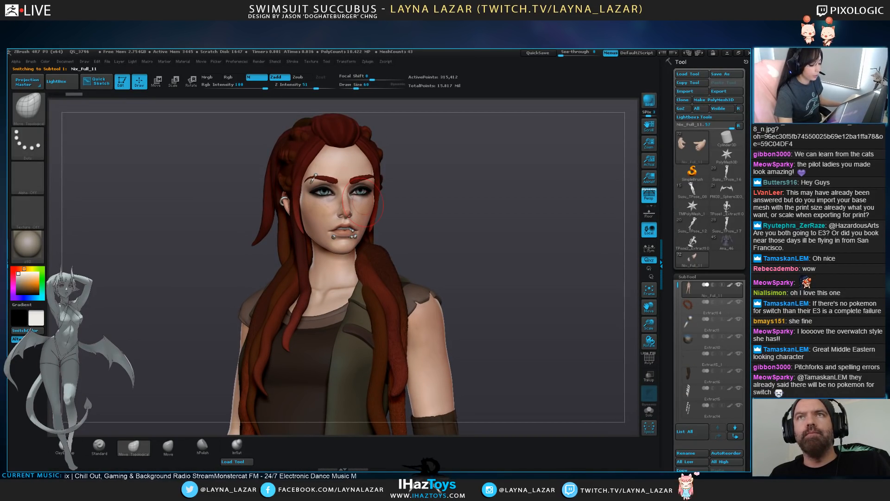
Examine the redhead's face, piercings and hair up close and her full figure from several angles
drag(431, 227, 232, 244)
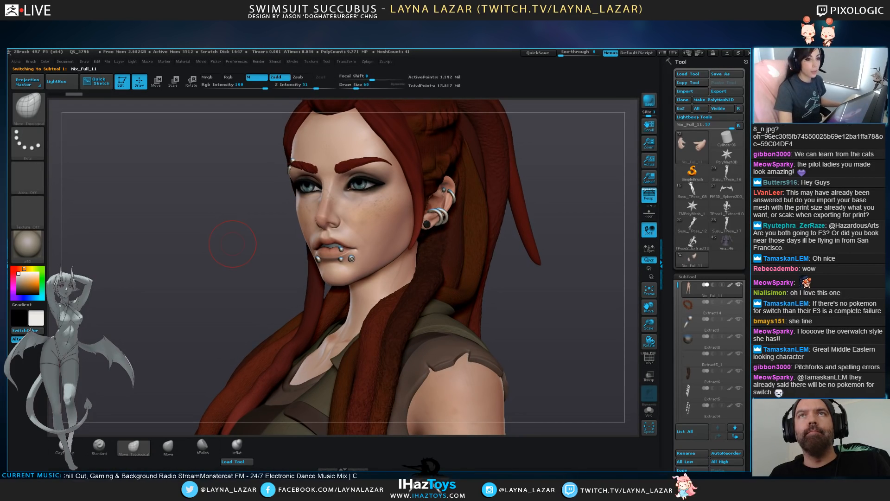
mouse_move(190, 236)
mouse_down()
mouse_move(204, 253)
mouse_move(259, 274)
mouse_move(297, 272)
mouse_up()
drag(507, 306, 523, 307)
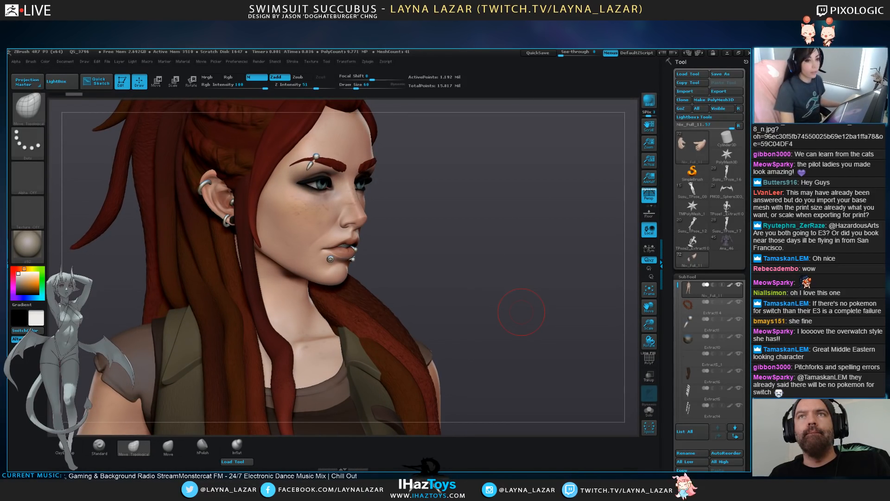
mouse_move(522, 327)
mouse_down()
mouse_move(389, 326)
mouse_move(526, 339)
mouse_move(533, 324)
mouse_move(514, 292)
mouse_move(446, 250)
mouse_move(360, 259)
mouse_up()
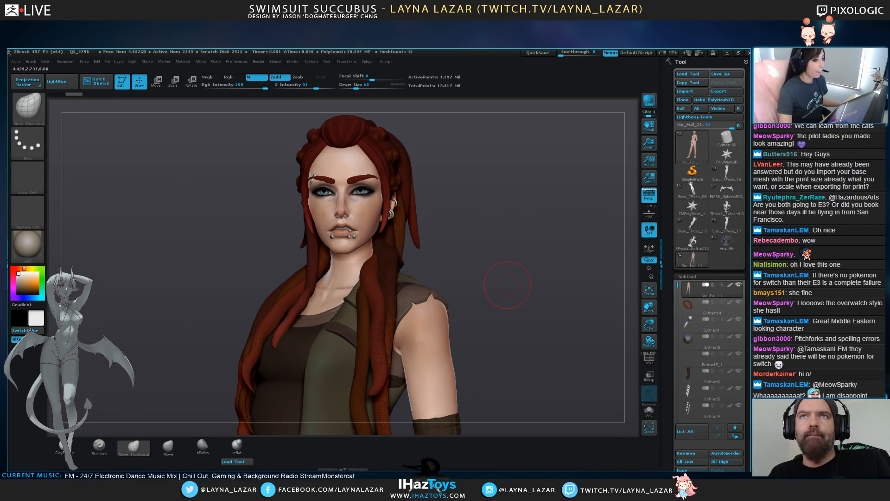
key(f)
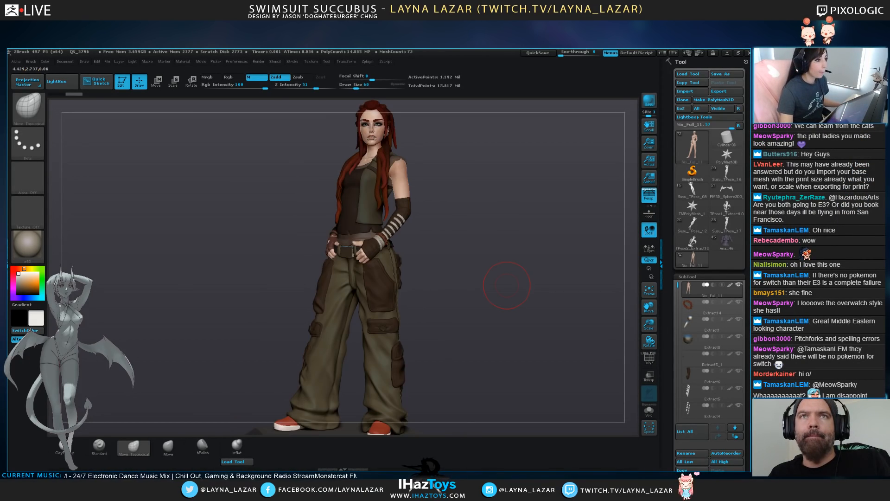
mouse_move(497, 289)
mouse_down()
mouse_move(462, 307)
mouse_move(504, 308)
mouse_move(473, 321)
mouse_move(554, 326)
mouse_move(489, 369)
mouse_move(470, 306)
mouse_move(519, 308)
mouse_move(437, 309)
mouse_move(503, 308)
mouse_move(488, 307)
mouse_up()
alt+drag(501, 246, 526, 349)
alt+drag(483, 252, 440, 295)
alt+drag(490, 333, 490, 303)
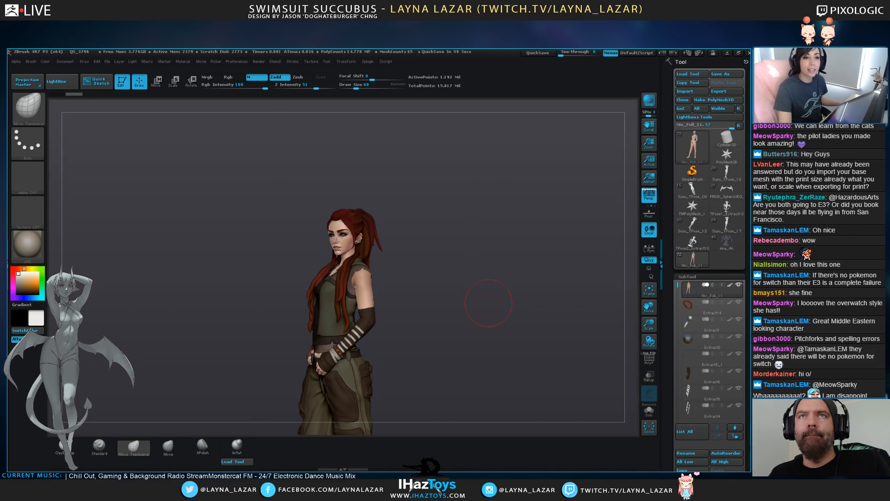
alt+drag(489, 303, 451, 270)
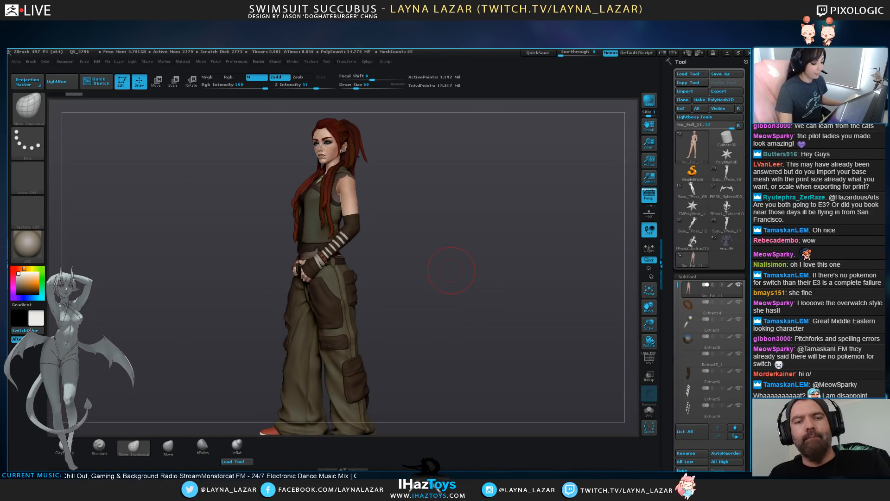
key(f)
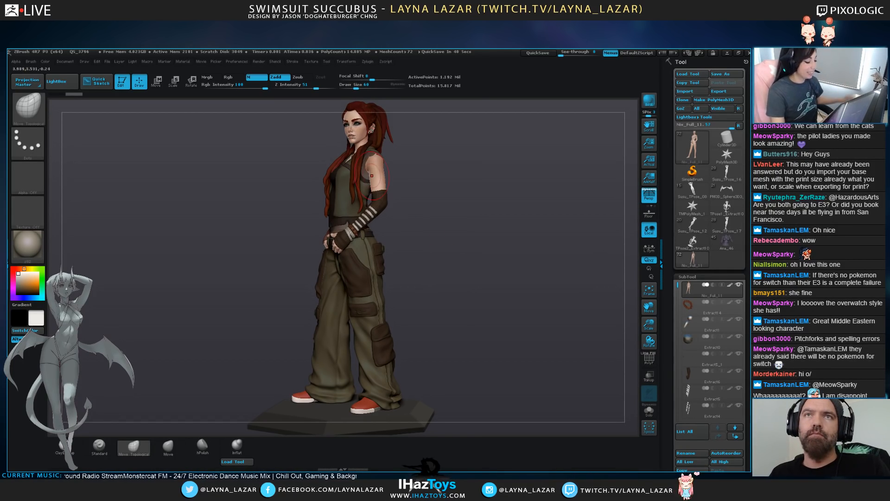
Snapshot the redhead onto the canvas and place the hooded woman Ana_46 beside her for comparison
drag(438, 239, 301, 242)
drag(436, 242, 320, 237)
mouse_move(388, 271)
alt+mouse_down()
mouse_move(367, 267)
mouse_move(366, 248)
alt+mouse_up()
alt+drag(354, 285, 551, 290)
key(shift+s)
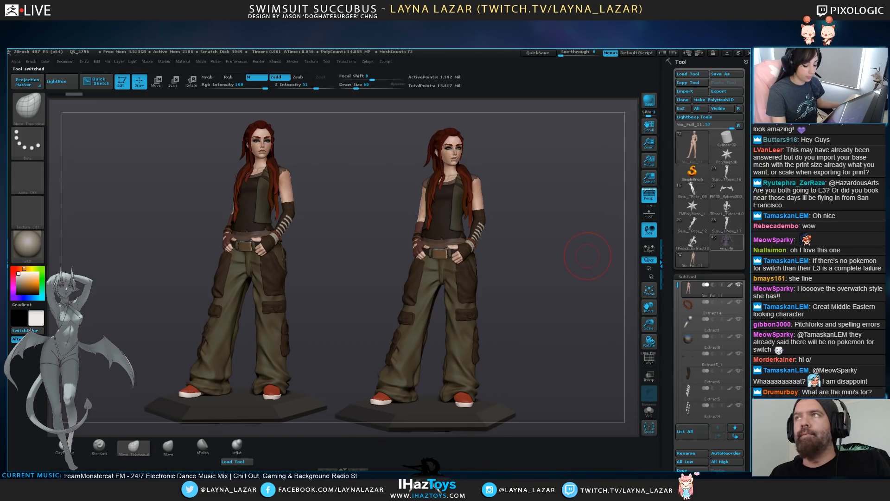
click(727, 241)
mouse_move(543, 260)
alt+mouse_down()
mouse_move(540, 250)
mouse_move(562, 270)
alt+mouse_up()
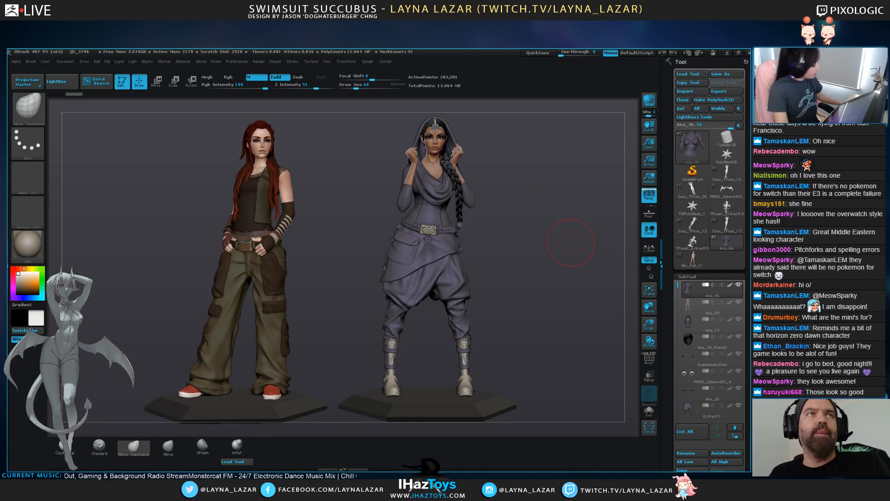
Clear the snapshot from the canvas and switch to the succubus tool Susu_TPose_17
key(ctrl)
key(ctrl+n)
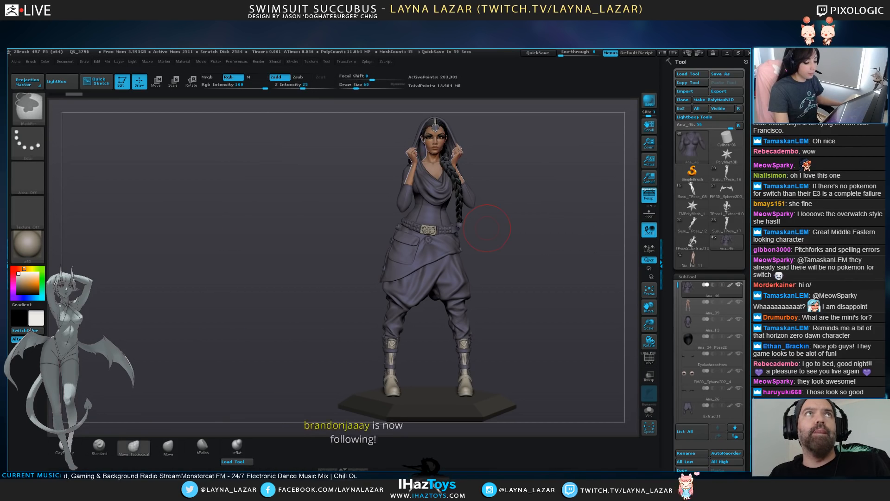
mouse_move(692, 260)
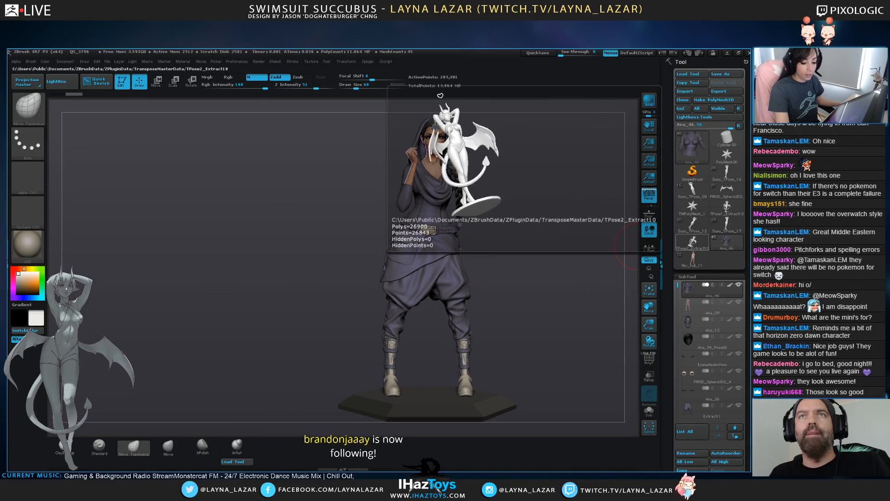
click(692, 242)
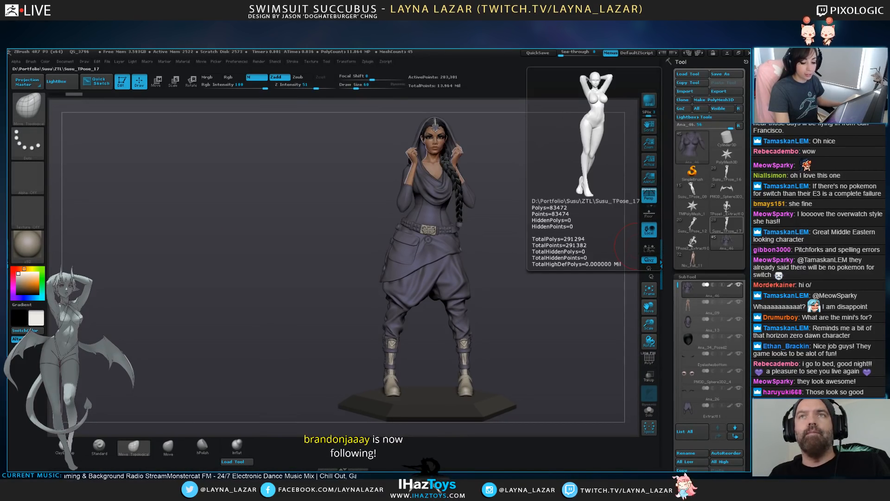
alt+drag(554, 304, 520, 338)
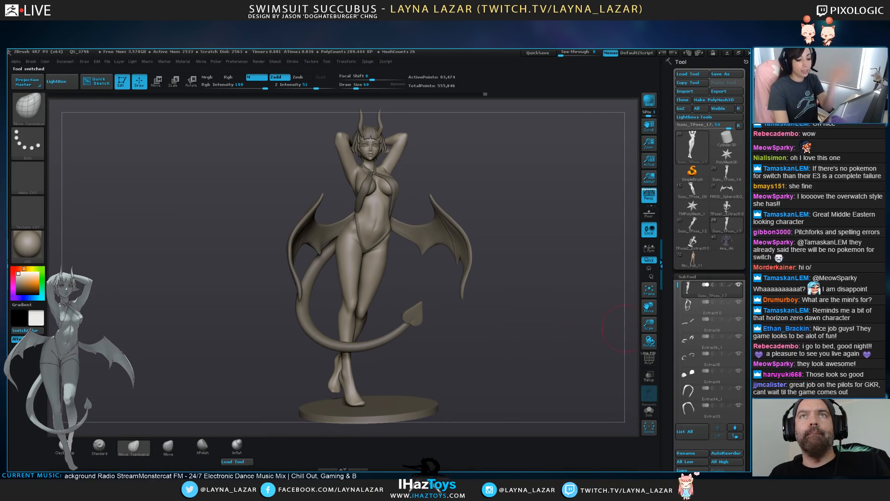
Compare the redhead and hooded models, return to the succubus and inspect her from behind
click(693, 259)
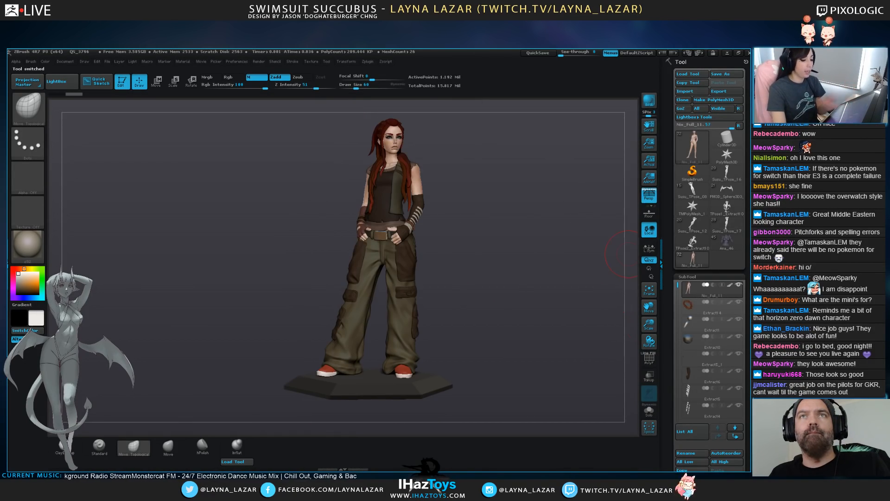
click(726, 242)
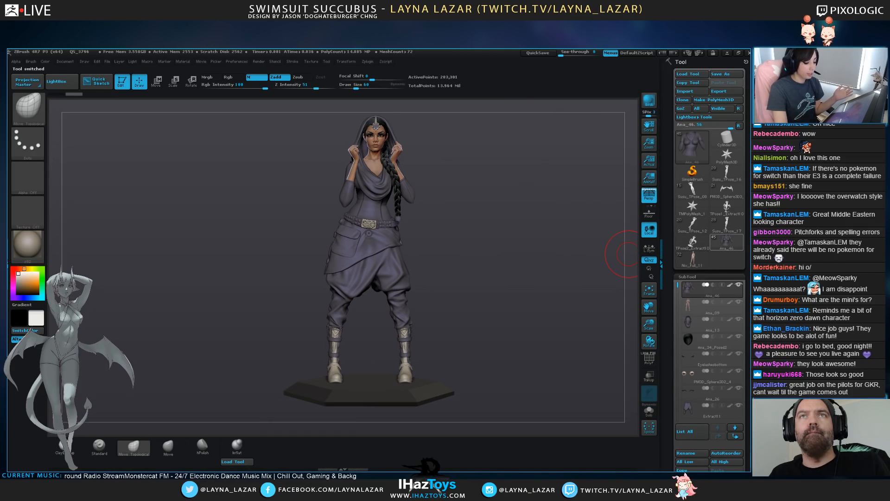
click(692, 259)
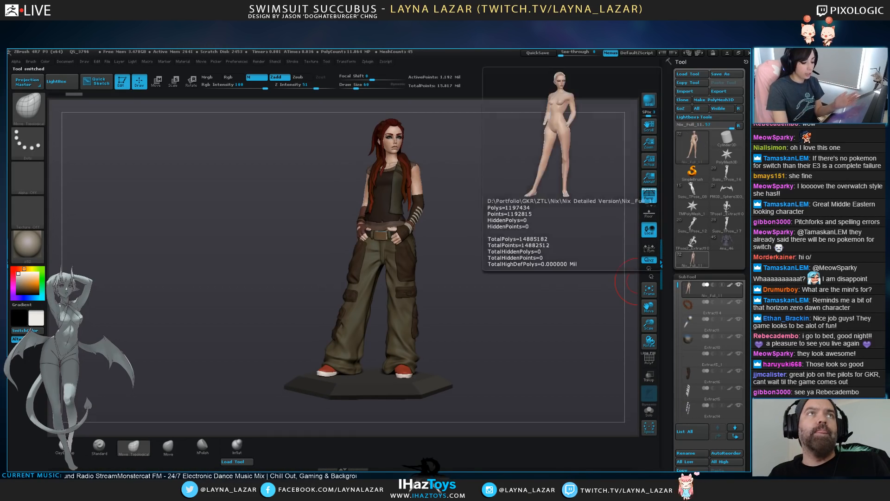
click(692, 242)
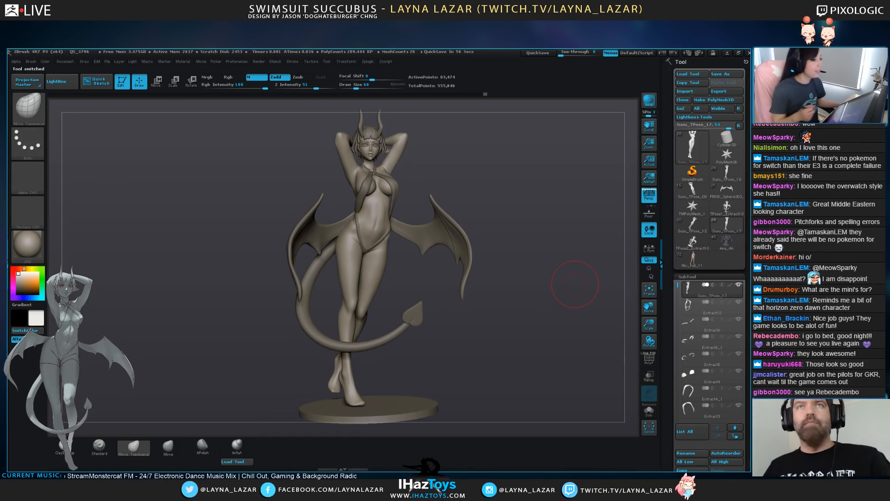
mouse_move(483, 325)
mouse_down()
mouse_move(522, 330)
mouse_move(409, 325)
mouse_up()
mouse_move(519, 325)
mouse_down()
mouse_move(491, 324)
mouse_move(473, 343)
mouse_up()
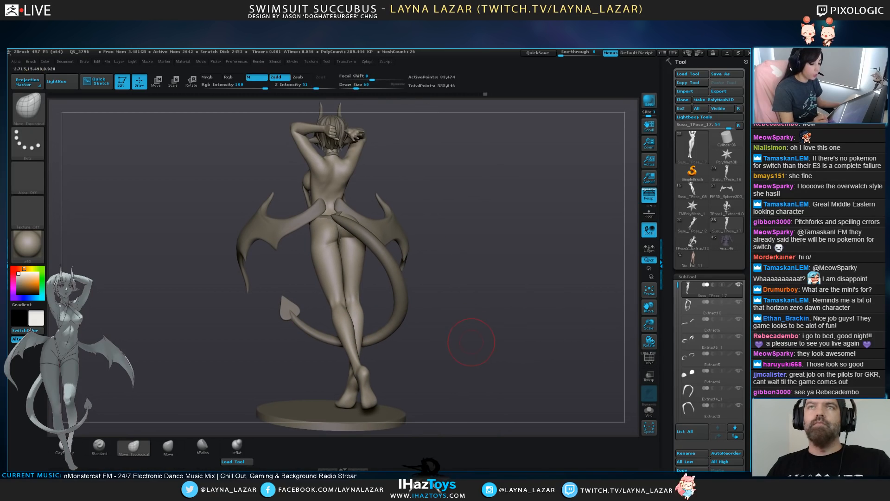
Select the succubus body and lower its subdivision level to 2, ready for rotating
alt+click(398, 269)
mouse_move(437, 376)
alt+mouse_down()
mouse_move(443, 320)
mouse_move(519, 316)
alt+mouse_up()
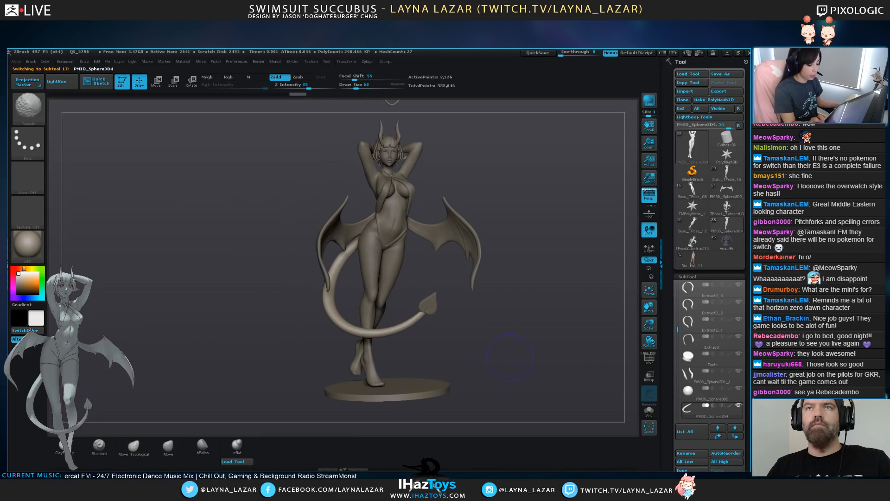
alt+click(402, 274)
drag(452, 322, 475, 317)
drag(676, 443, 676, 197)
click(689, 359)
key(r)
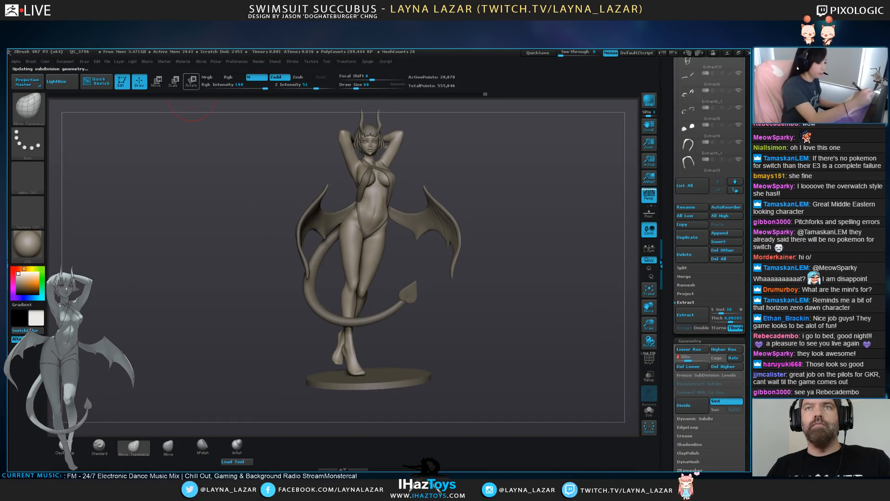
Try to mask the succubus body apart from one leg with a topological mask
mouse_move(350, 226)
ctrl+mouse_down()
mouse_move(351, 234)
mouse_move(383, 213)
mouse_move(351, 272)
mouse_move(351, 394)
ctrl+mouse_up()
drag(297, 408, 163, 408)
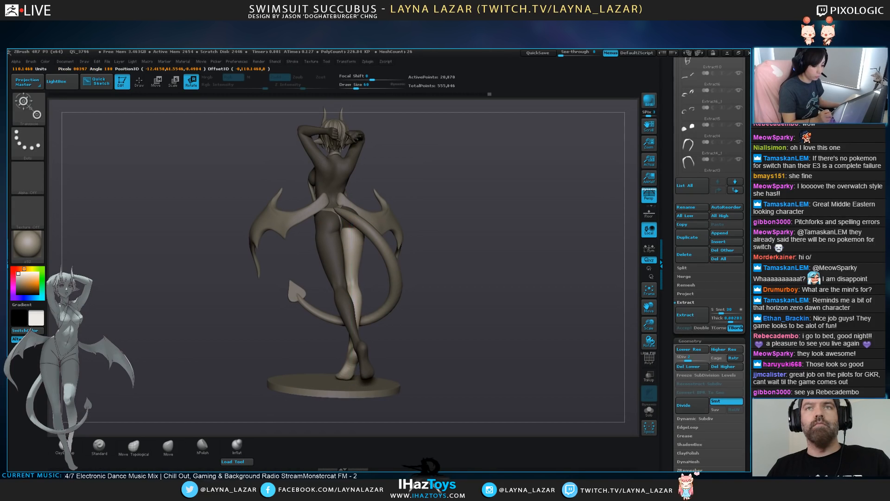
key(ctrl+z)
ctrl+drag(381, 388, 273, 305)
Select the tilted base, turn off perspective and try to level the base along a horizontal transpose line
alt+click(297, 382)
click(650, 196)
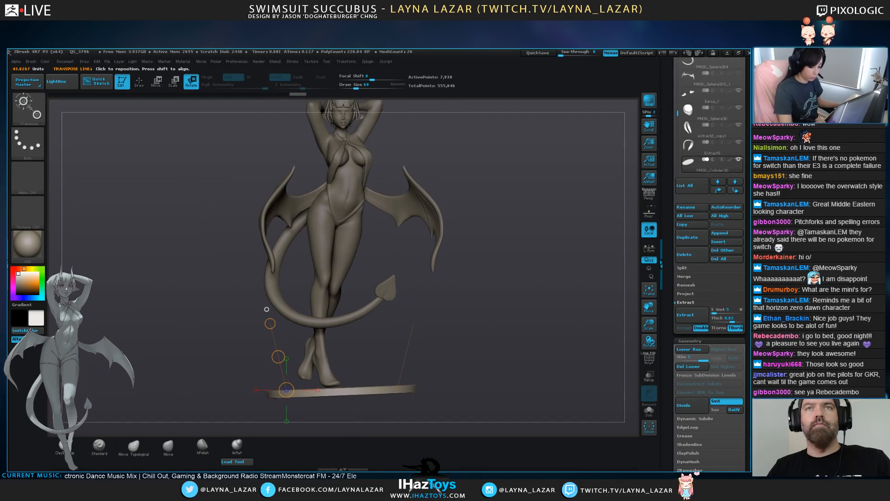
alt+drag(487, 288, 460, 227)
shift+drag(246, 346, 405, 346)
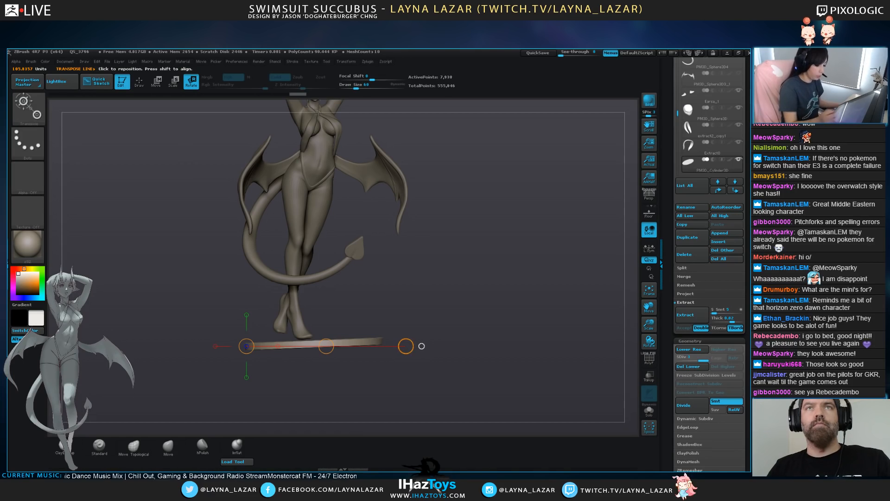
mouse_move(406, 346)
mouse_down()
mouse_move(396, 400)
mouse_move(422, 346)
mouse_up()
Delete the tilted base subtool and append a Cylinder3D as its replacement
click(691, 255)
click(608, 273)
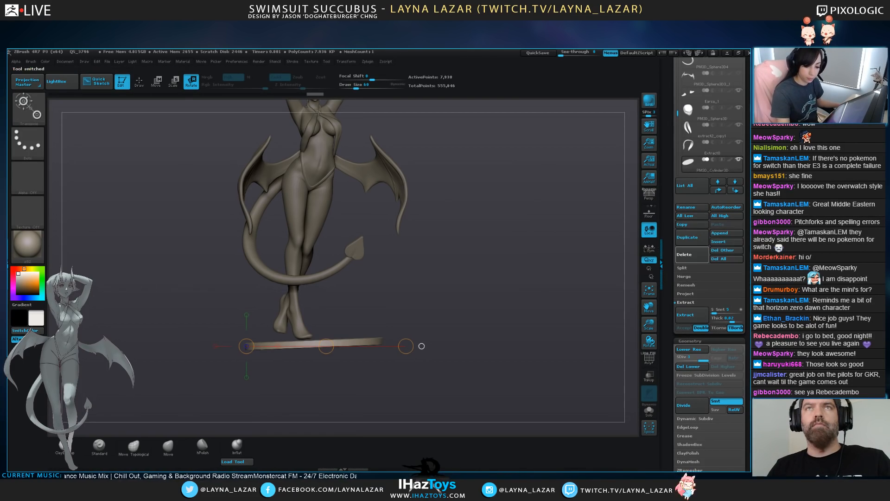
click(721, 234)
click(409, 250)
Select the appended cylinder and move it straight down below the succubus's feet
alt+drag(394, 348, 408, 390)
alt+click(322, 201)
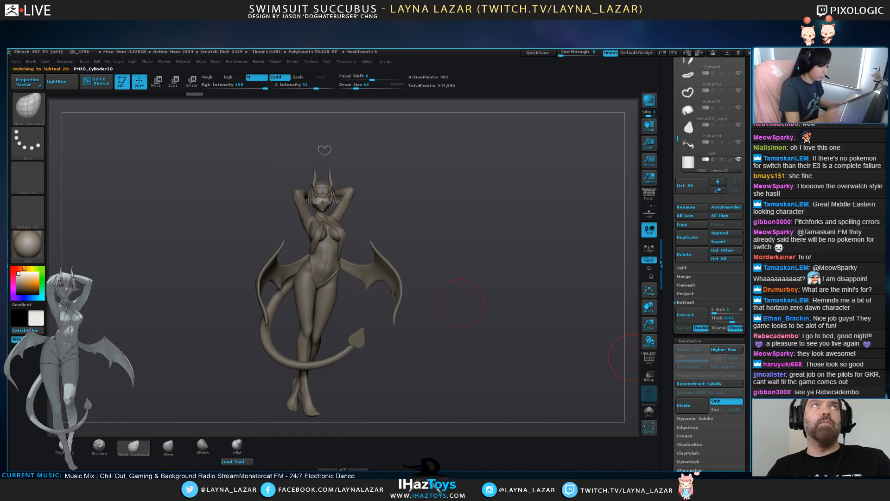
alt+drag(632, 357, 624, 315)
key(w)
shift+drag(325, 207, 326, 315)
shift+drag(325, 261, 326, 396)
shift+drag(324, 347, 324, 320)
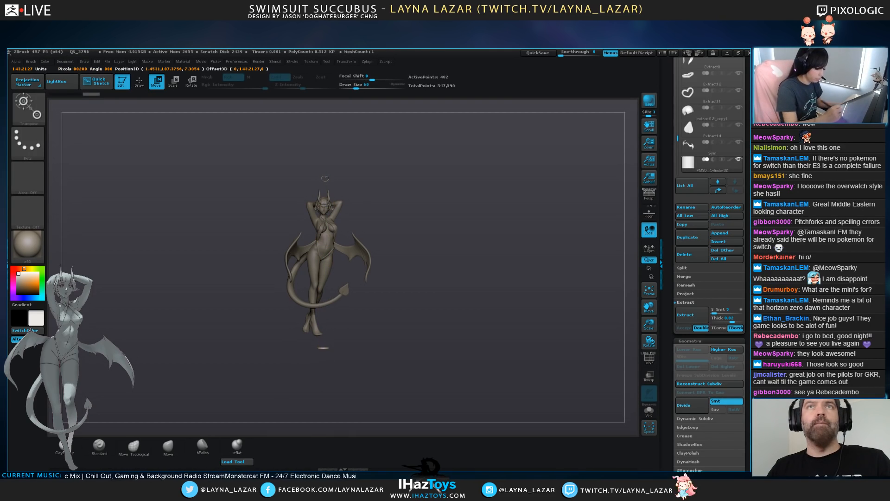
Widen the base cylinder with the Size deformation and raise it towards the succubus's feet
drag(738, 418, 742, 196)
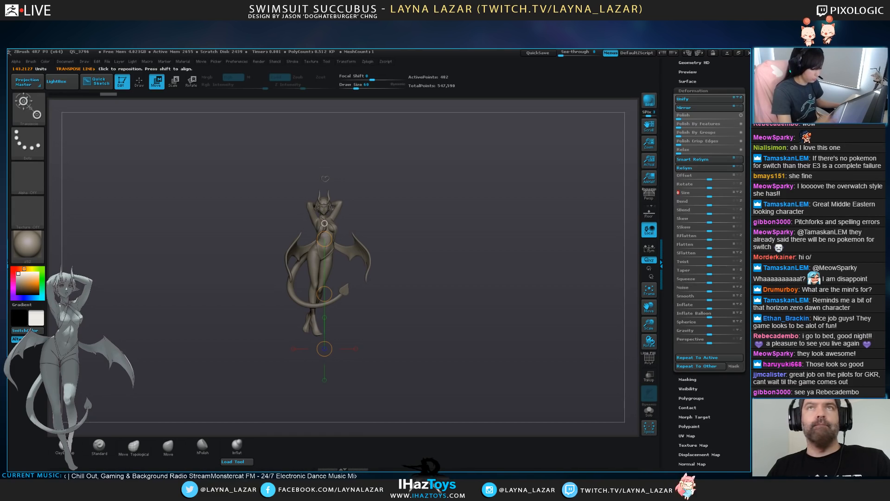
shift+drag(324, 294, 324, 277)
drag(709, 196, 742, 196)
mouse_move(325, 294)
shift+mouse_down()
mouse_move(325, 174)
mouse_move(325, 297)
mouse_move(325, 256)
shift+mouse_up()
mouse_move(339, 325)
shift+mouse_down()
mouse_move(340, 256)
mouse_move(339, 306)
shift+mouse_up()
shift+drag(417, 269, 468, 269)
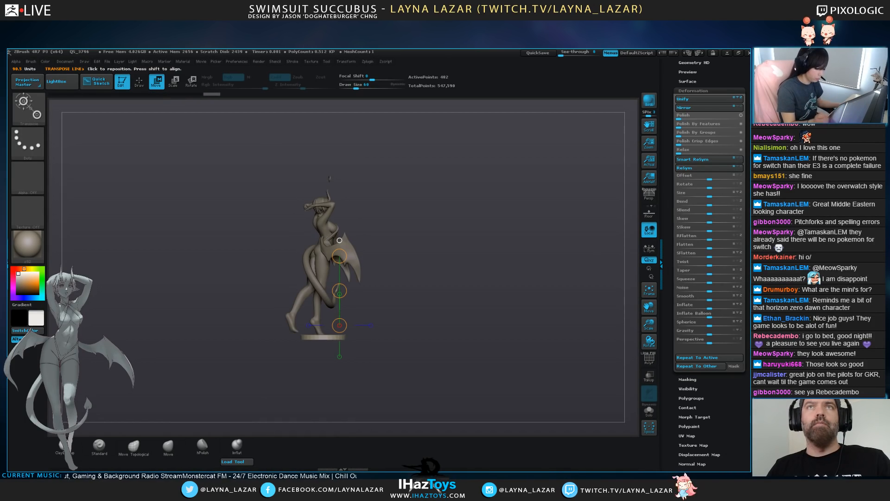
Slide the base under the feet in side view, enlarge it again with the Size deformation and raise it
shift+drag(312, 339, 446, 338)
mouse_move(370, 338)
shift+mouse_down()
mouse_move(351, 338)
mouse_move(430, 340)
shift+mouse_up()
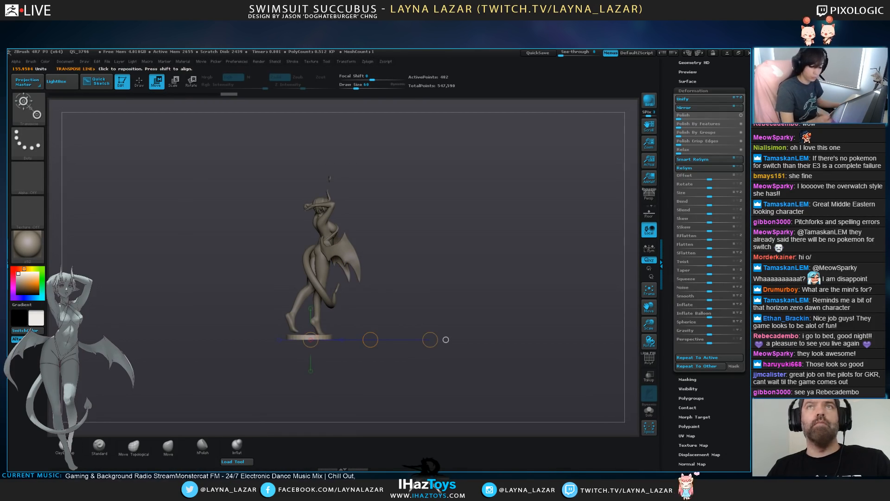
drag(710, 196, 741, 197)
shift+drag(320, 324, 320, 204)
mouse_move(320, 265)
shift+mouse_down()
mouse_move(320, 178)
mouse_move(320, 187)
shift+mouse_up()
shift+drag(327, 340, 327, 272)
Align the base's height with the feet and shift it horizontally until it sits beneath them in front view
drag(328, 272, 328, 302)
mouse_move(286, 340)
shift+mouse_down()
mouse_move(393, 340)
mouse_move(367, 284)
shift+mouse_up()
shift+drag(328, 338, 328, 313)
drag(483, 287, 483, 324)
mouse_move(367, 338)
shift+mouse_down()
mouse_move(350, 337)
mouse_move(544, 338)
shift+mouse_up()
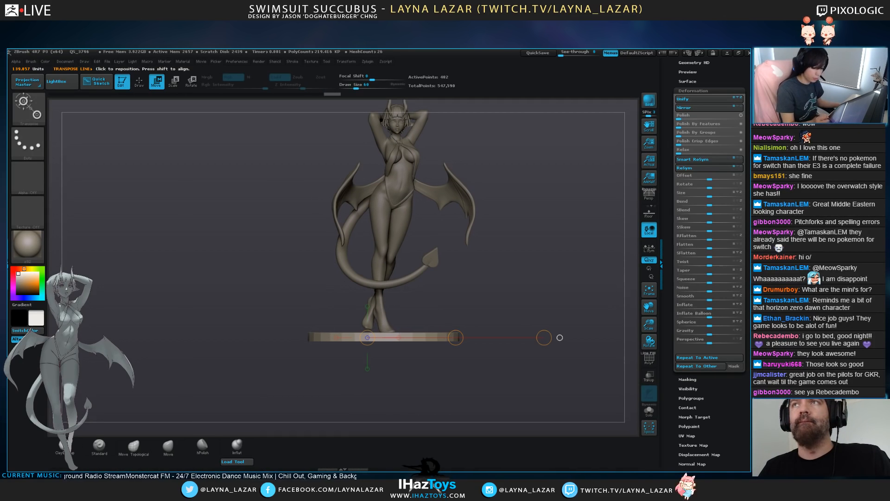
Subdivide the base cylinder twice to smooth its rim
drag(747, 106, 747, 432)
click(690, 350)
click(691, 379)
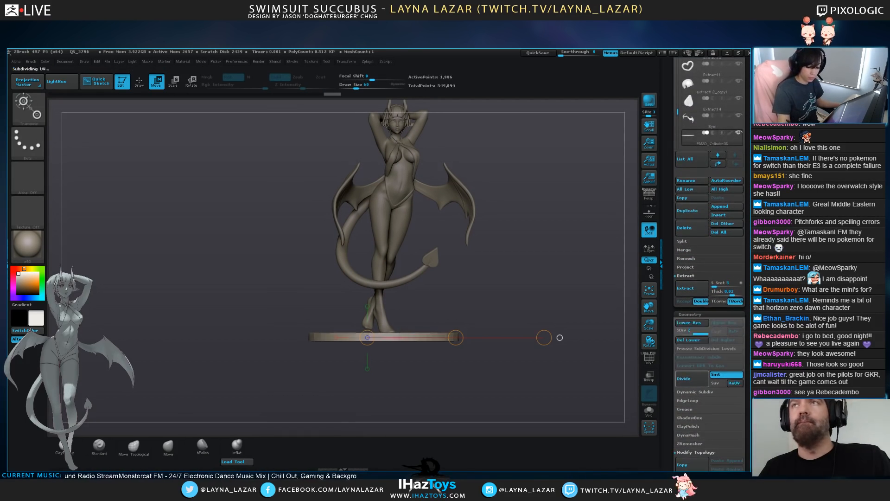
click(691, 379)
alt+drag(575, 288, 511, 297)
mouse_move(512, 297)
mouse_down()
mouse_move(511, 376)
mouse_move(511, 301)
mouse_up()
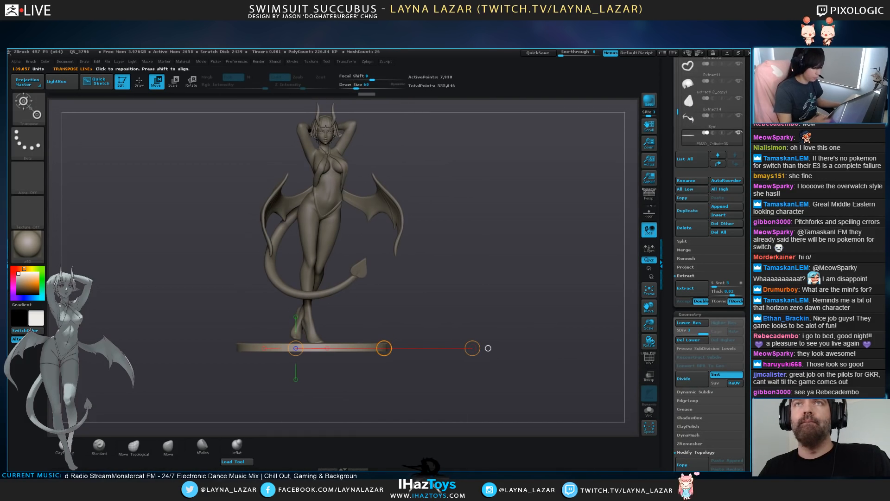
Draw a vertical transpose line from the base and scale the base down slightly around the feet
drag(488, 348, 272, 417)
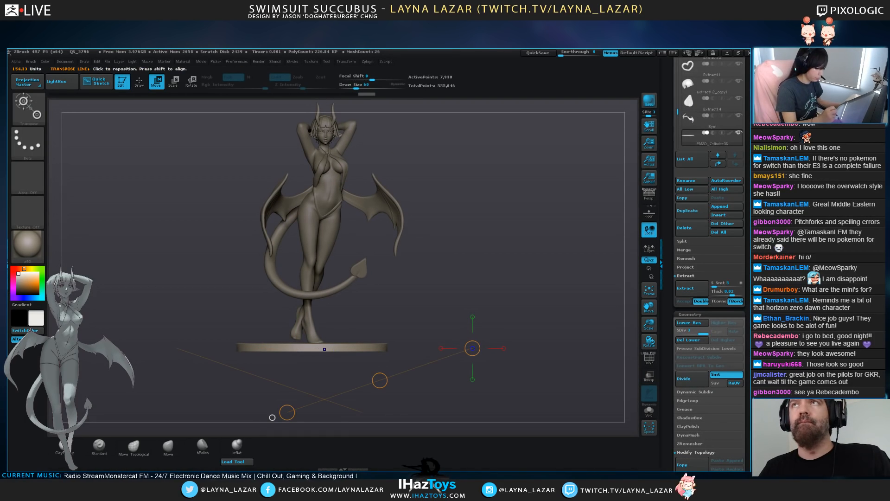
shift+drag(324, 350, 324, 171)
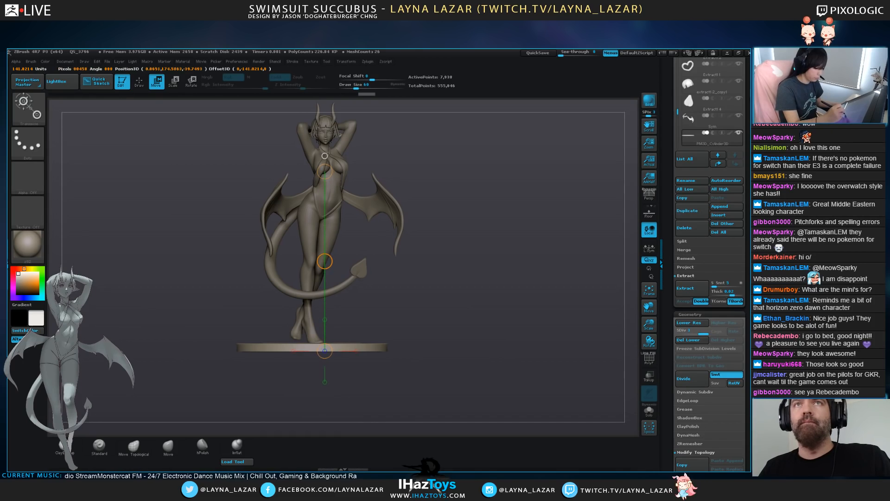
shift+drag(445, 269, 515, 269)
drag(323, 261, 253, 261)
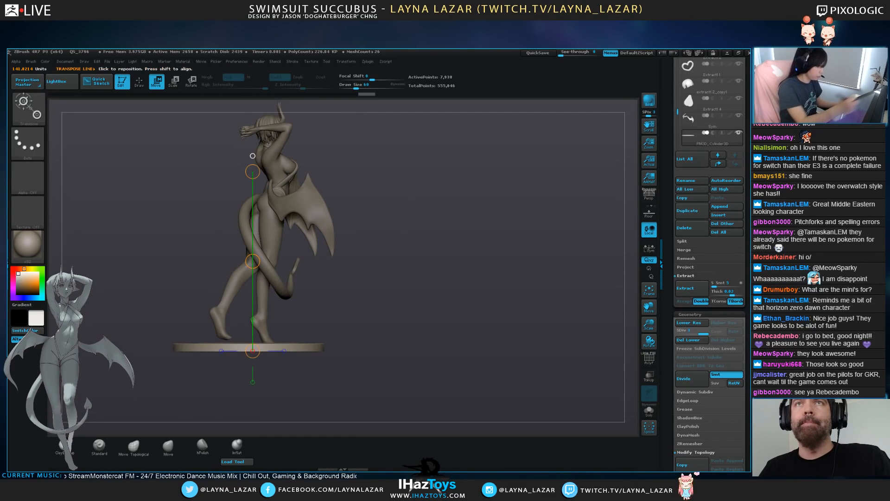
key(e)
drag(253, 171, 253, 191)
shift+drag(515, 269, 446, 232)
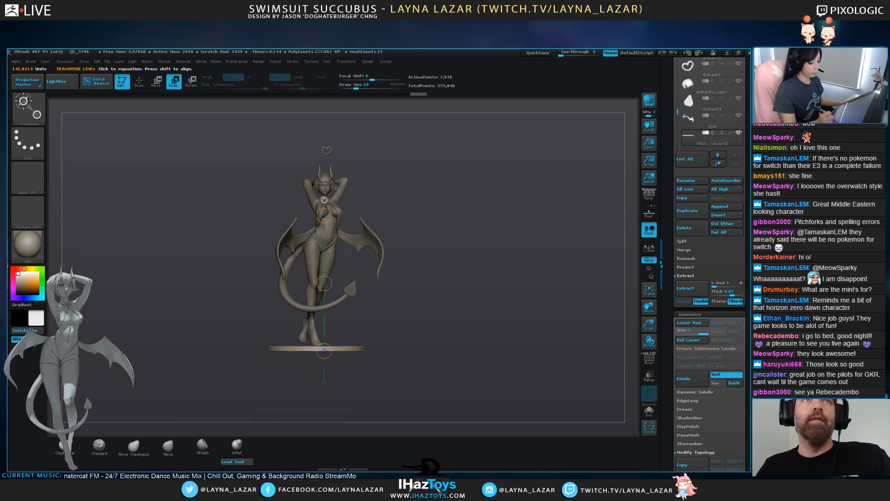
Select the tail subtool, turn on transparency and drop the tail to its lowest subdivision level
key(q)
alt+drag(445, 231, 445, 265)
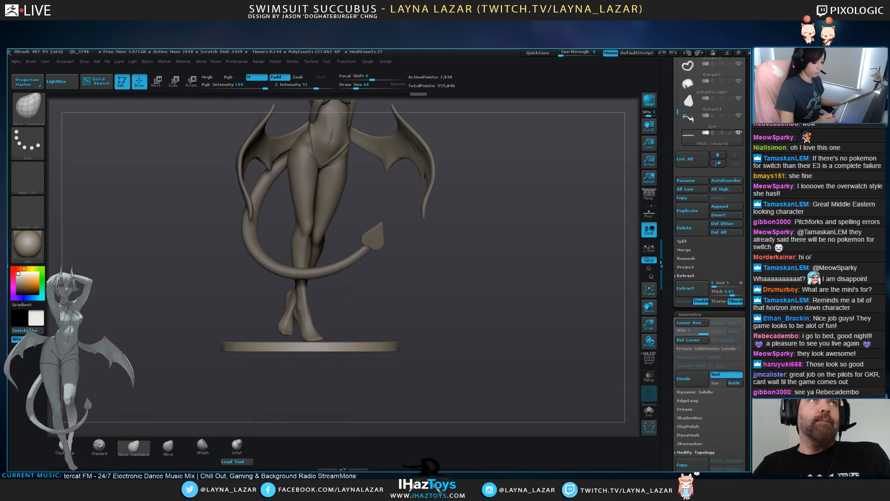
alt+click(261, 257)
alt+drag(459, 234, 438, 232)
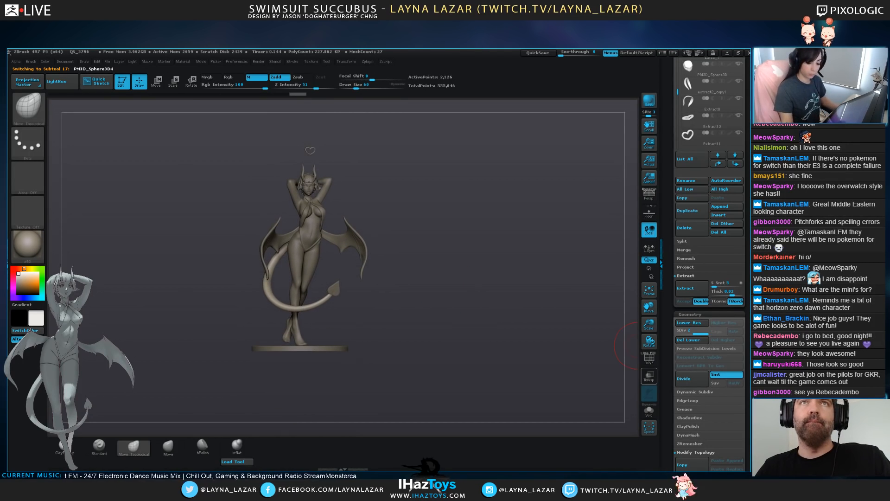
click(649, 376)
click(690, 322)
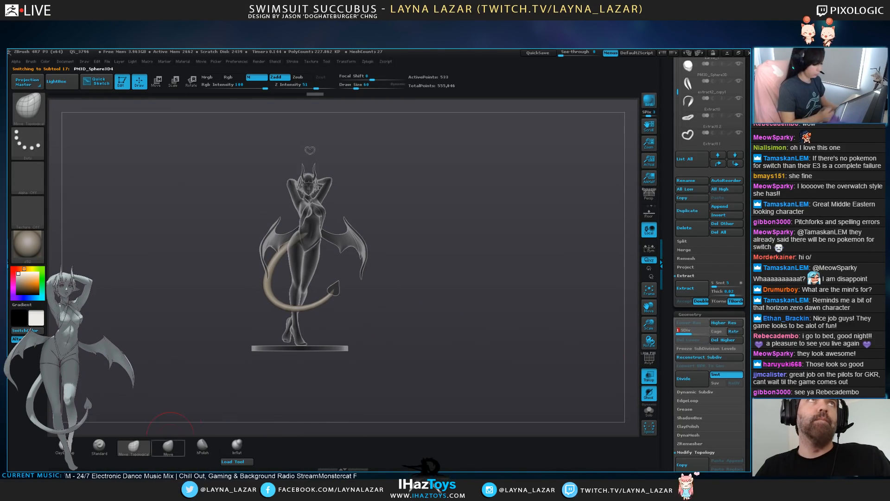
Turn perspective on, adjust the tail's outer curve, turn transparency off and ready a smaller Inflate brush
key(p)
drag(359, 86, 364, 86)
key(bracketright)
mouse_move(276, 262)
mouse_down()
mouse_move(281, 274)
mouse_move(273, 280)
mouse_up()
click(650, 377)
click(237, 447)
key(bracketleft)
key(bracketleft)
key(bracketleft)
key(bracketleft)
key(bracketleft)
key(bracketleft)
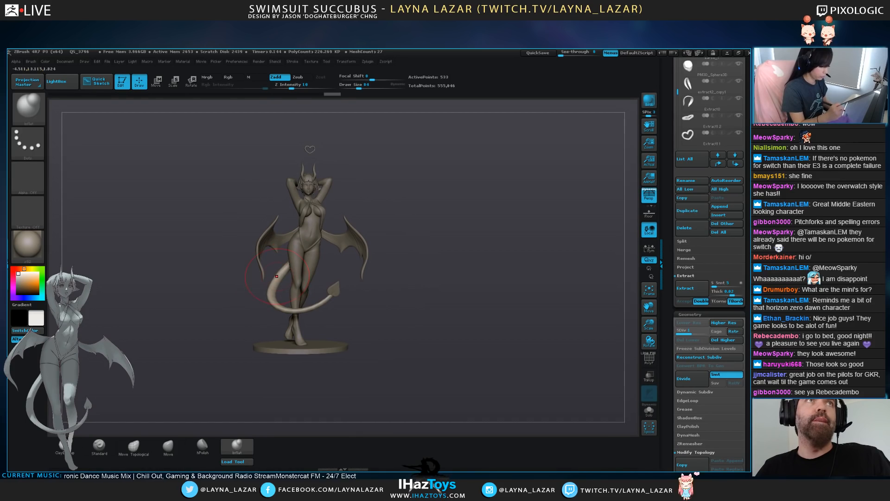
Reshape the tail's loop around the legs with the Move brush, working from front and back
click(134, 446)
click(169, 446)
drag(290, 306, 293, 310)
drag(278, 275, 276, 276)
drag(232, 296, 334, 306)
mouse_move(284, 259)
mouse_down()
mouse_move(290, 254)
mouse_move(280, 239)
mouse_move(308, 278)
mouse_move(308, 267)
mouse_up()
drag(299, 304, 301, 307)
drag(362, 301, 365, 300)
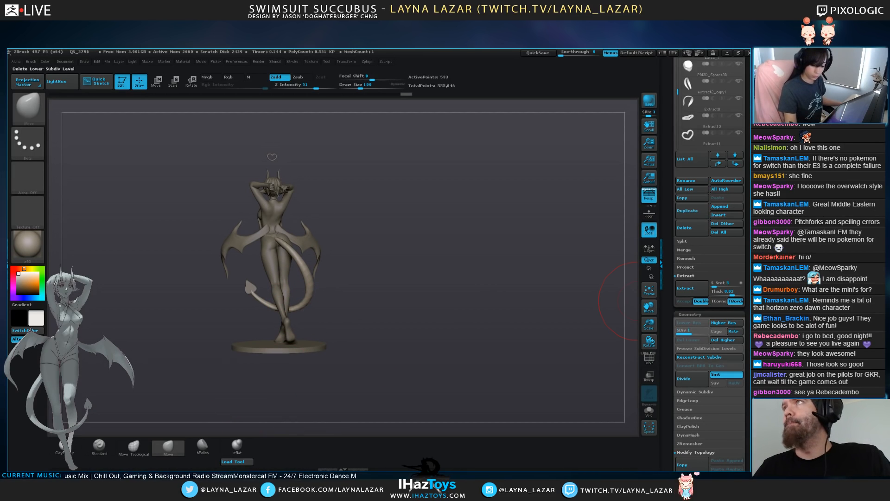
Remesh the tail with ZRemesher at a target polygon count of 0.1
drag(674, 456, 674, 322)
click(690, 309)
click(690, 321)
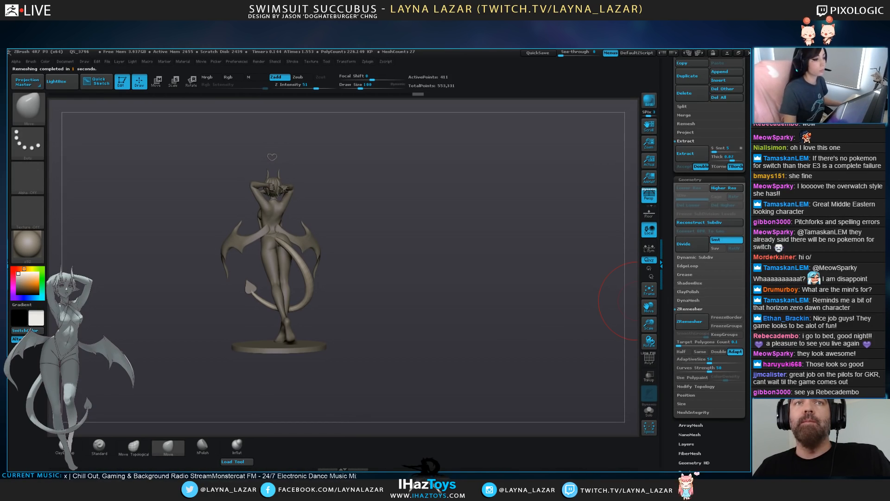
Even out the remeshed tail's thickness with the Inflate brush along its curve
alt+drag(416, 267, 412, 301)
click(237, 446)
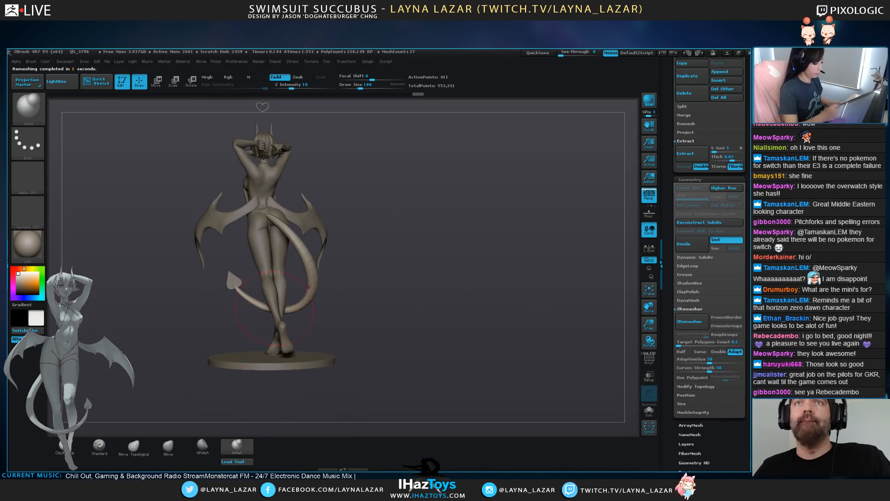
drag(340, 343, 314, 294)
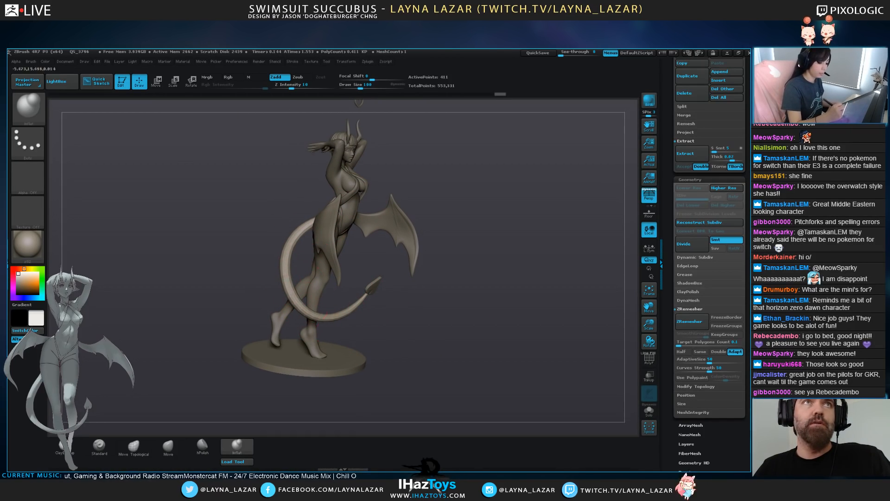
drag(392, 308, 525, 373)
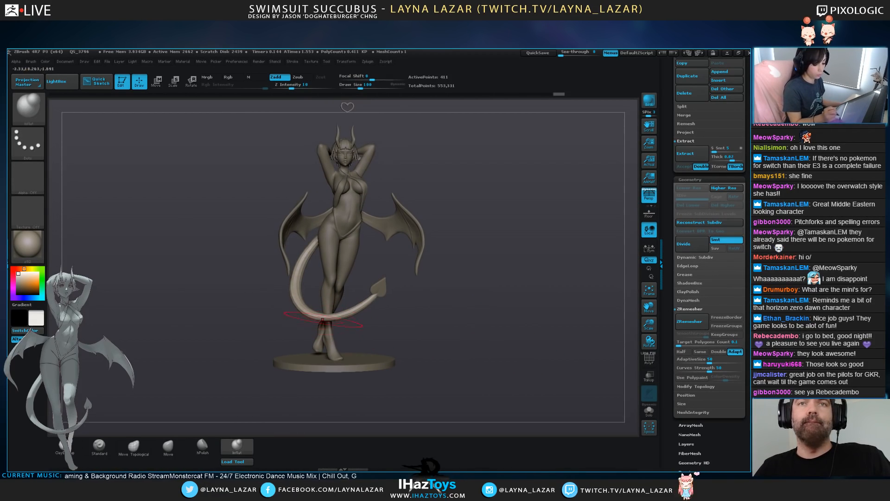
Subdivide the remeshed tail and step back down one subdivision level
click(686, 243)
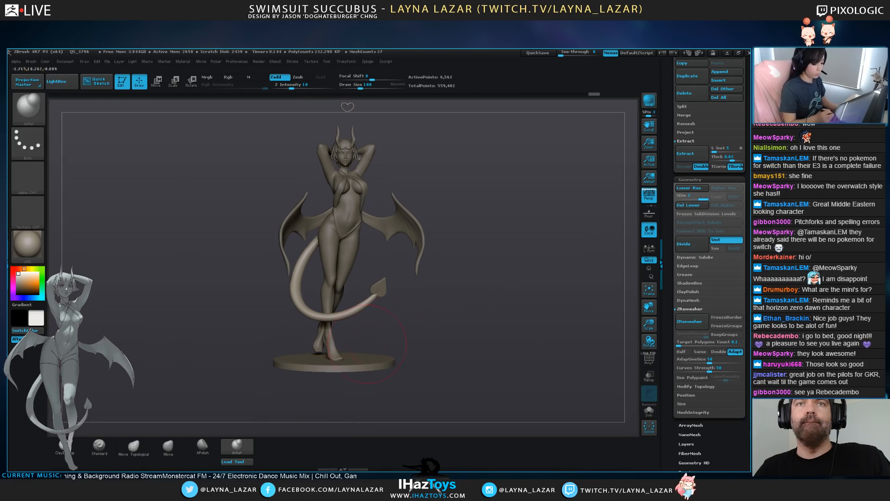
mouse_move(433, 305)
mouse_down()
mouse_move(394, 310)
mouse_move(325, 299)
mouse_up()
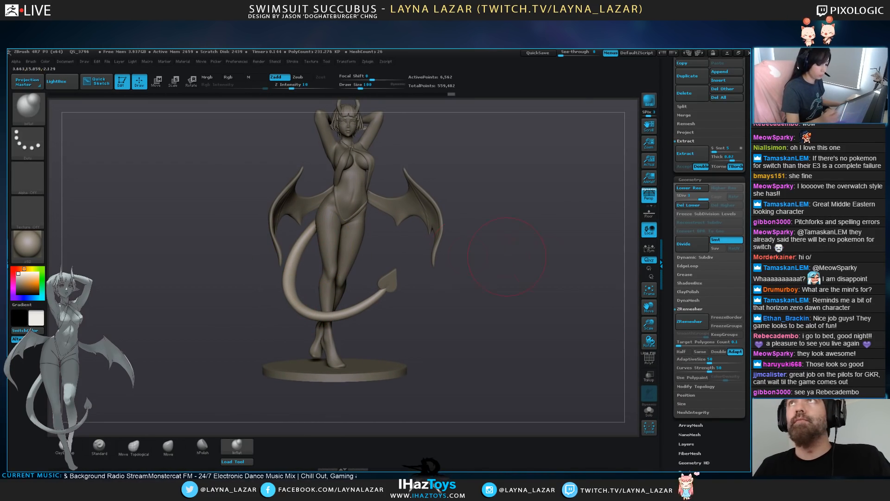
key(shift+d)
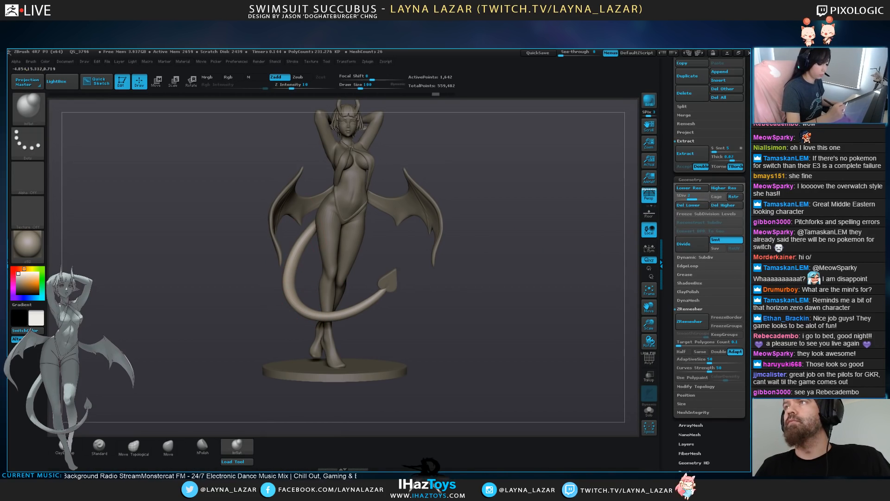
mouse_move(474, 273)
mouse_down()
mouse_move(566, 274)
mouse_move(509, 274)
mouse_up()
Refine the tail's arc behind the hip and legs with the Move brush
click(168, 447)
drag(275, 238, 286, 229)
mouse_move(482, 260)
mouse_down()
mouse_move(329, 253)
mouse_move(320, 267)
mouse_move(278, 271)
mouse_up()
mouse_move(320, 278)
mouse_down()
mouse_move(275, 287)
mouse_move(292, 278)
mouse_up()
mouse_move(230, 214)
mouse_down()
mouse_move(224, 204)
mouse_move(269, 260)
mouse_up()
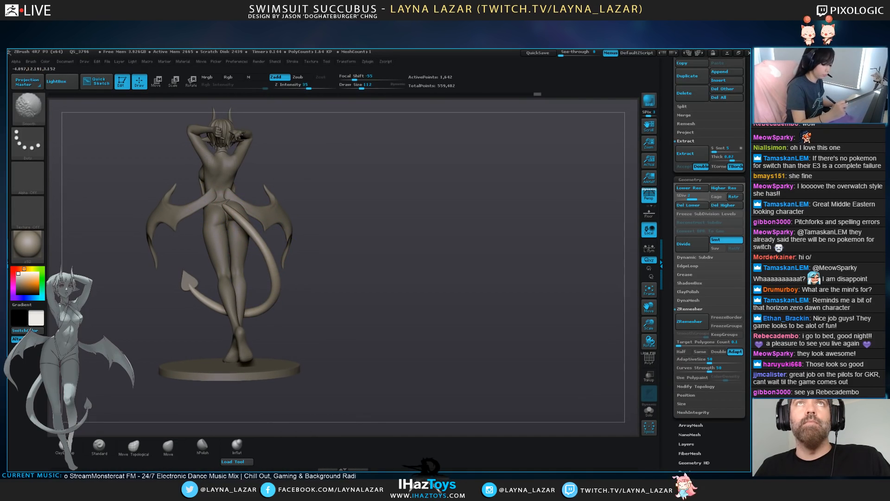
Smooth the tail's outer curve and adjust its sweep towards the tip
drag(573, 364, 404, 315)
shift+drag(294, 270, 303, 281)
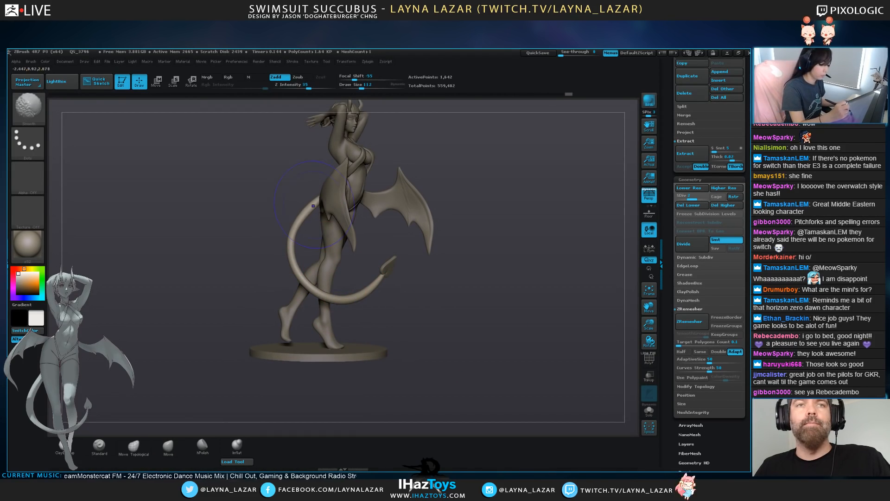
drag(357, 297, 480, 332)
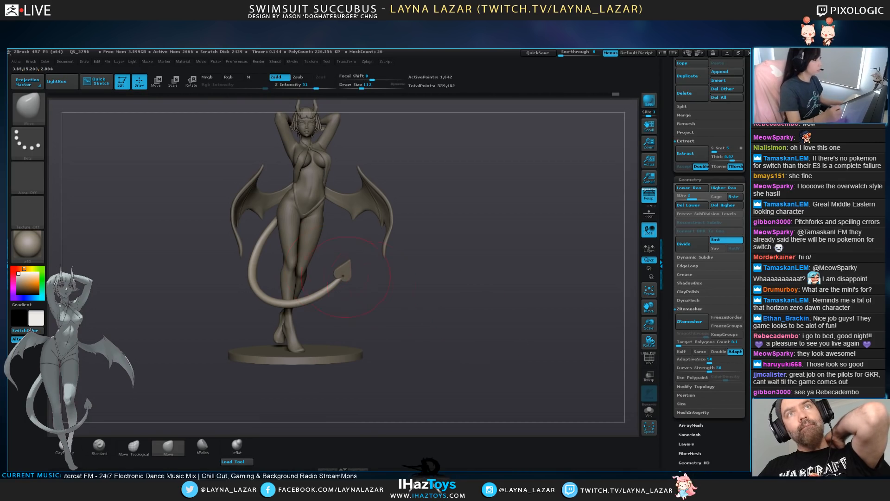
drag(480, 331, 476, 324)
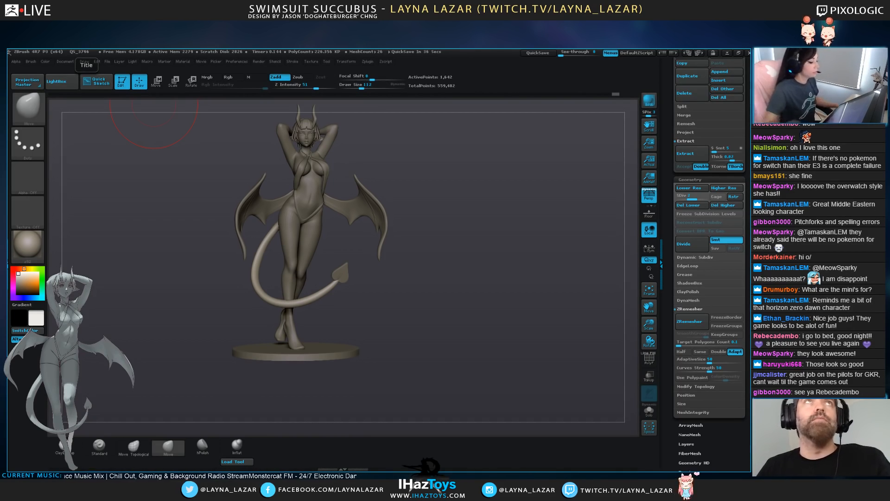
Select the succubus's body, raise its subdivision level and choose a smaller Standard brush for the torso
alt+click(303, 200)
mouse_move(389, 200)
right_down()
mouse_move(324, 197)
mouse_move(334, 143)
mouse_move(312, 135)
mouse_move(418, 186)
mouse_move(494, 288)
mouse_move(494, 260)
mouse_move(494, 335)
mouse_move(487, 330)
mouse_move(474, 347)
mouse_move(474, 429)
right_up()
click(696, 198)
drag(697, 199, 706, 198)
ctrl+right_drag(510, 320, 511, 418)
click(99, 446)
alt+right_drag(253, 115, 276, 147)
key(bracketleft)
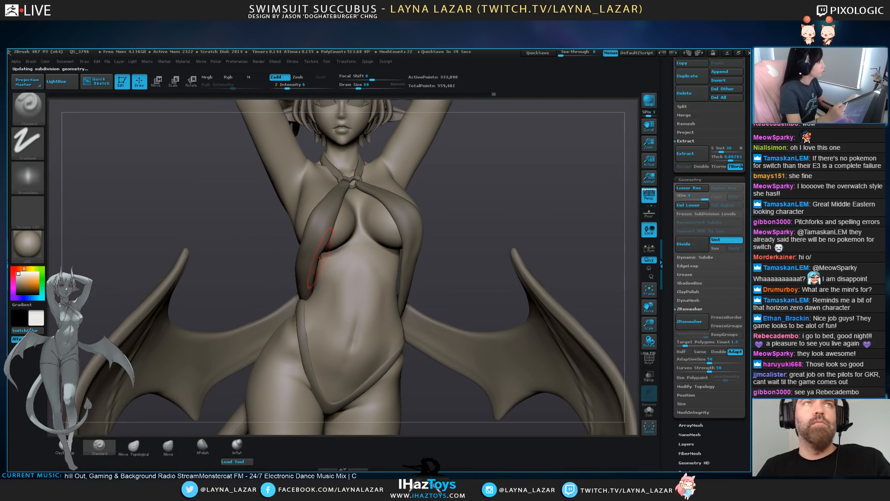
Shrink the Standard brush further and lower the body by one subdivision level
right_drag(320, 258, 342, 276)
key(bracketleft)
key(bracketleft)
key(bracketleft)
key(bracketleft)
key(bracketleft)
key(bracketleft)
click(697, 198)
key(bracketright)
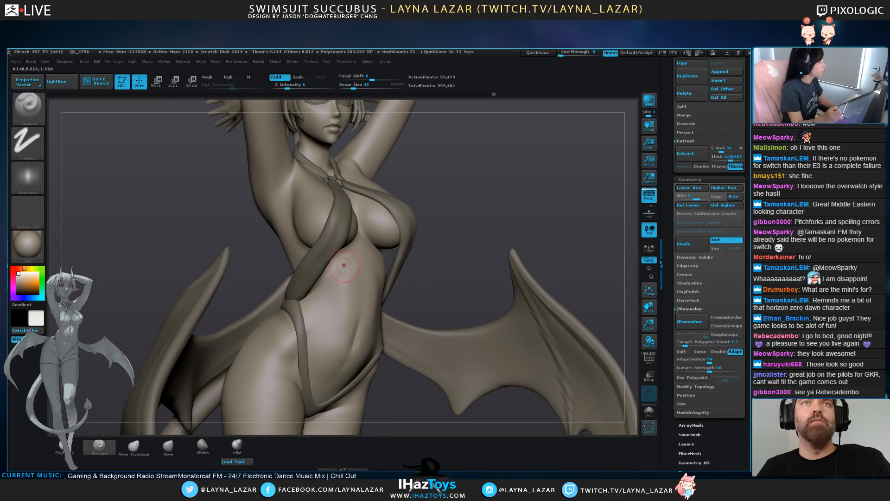
Sculpt along the side of the abdomen from the ribs towards the hip with Standard brush strokes
drag(333, 304, 326, 323)
drag(342, 279, 326, 324)
drag(339, 283, 315, 346)
Hide the swimsuit's side section between waist and hip and reselect the body
alt+click(303, 333)
mouse_move(269, 278)
ctrl+alt+shift+mouse_down()
mouse_move(410, 376)
mouse_move(269, 359)
ctrl+alt+shift+mouse_up()
alt+click(331, 320)
Sculpt the exposed abdomen and hip, then adjust the pelvis shape with the Move Topological brush
mouse_move(457, 279)
alt+mouse_down()
mouse_move(468, 232)
mouse_move(469, 241)
alt+mouse_up()
mouse_move(327, 274)
mouse_down()
mouse_move(346, 254)
mouse_move(279, 324)
mouse_up()
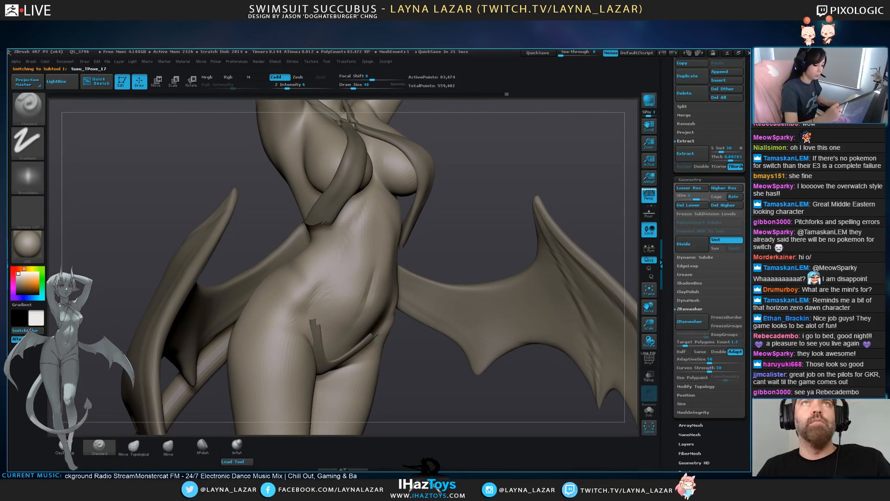
click(133, 445)
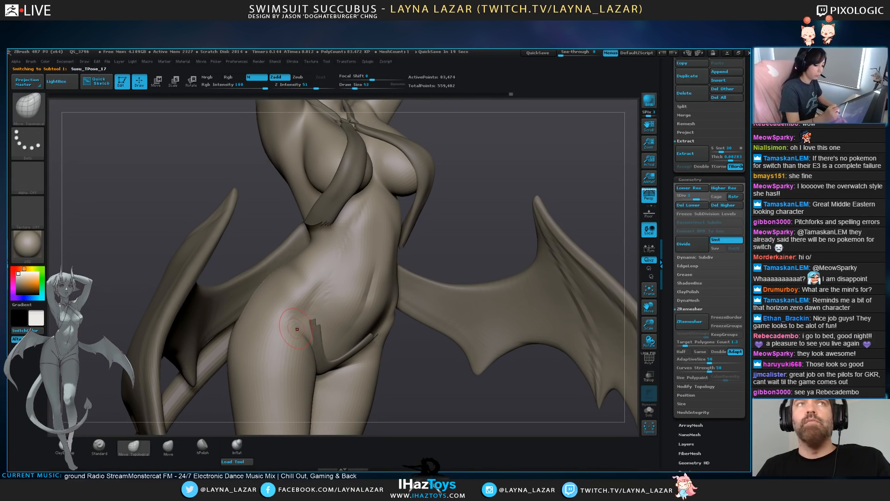
drag(459, 224, 362, 227)
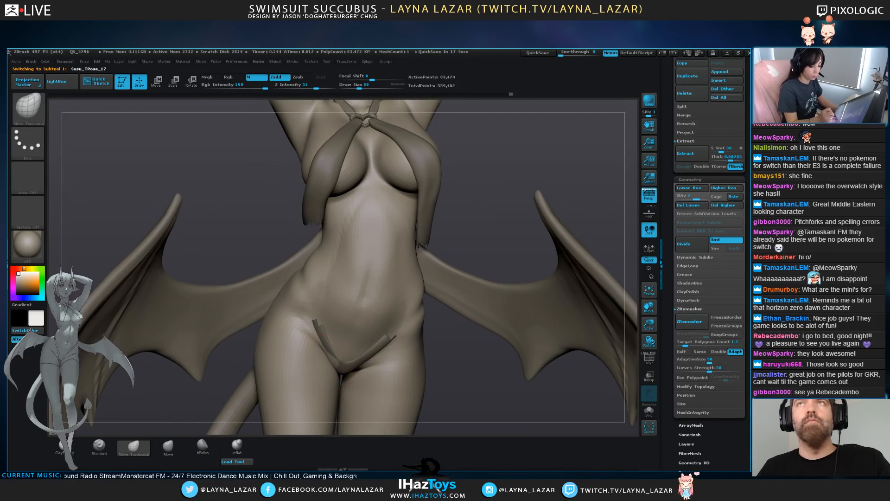
drag(381, 374, 384, 370)
Add subtle muscle definition across the lower abdomen and hip crease with the Standard brush
click(99, 446)
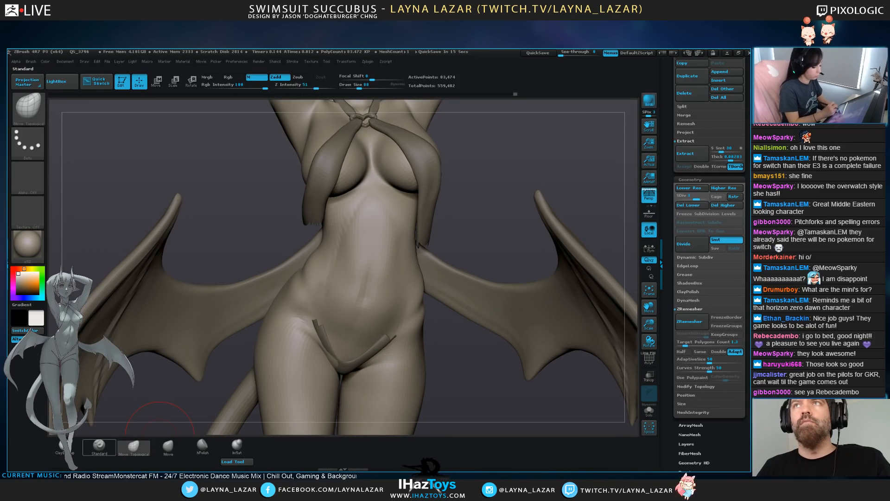
drag(363, 369, 407, 356)
drag(455, 397, 533, 394)
alt+drag(468, 232, 456, 262)
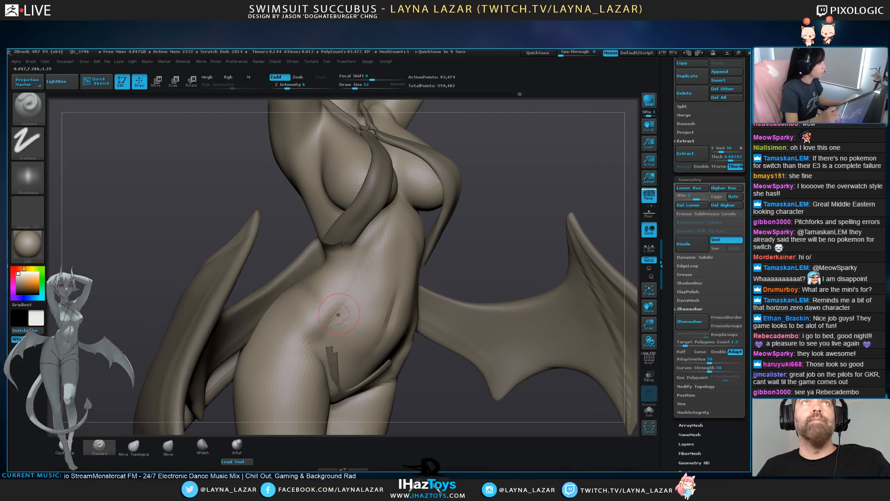
drag(397, 296, 387, 323)
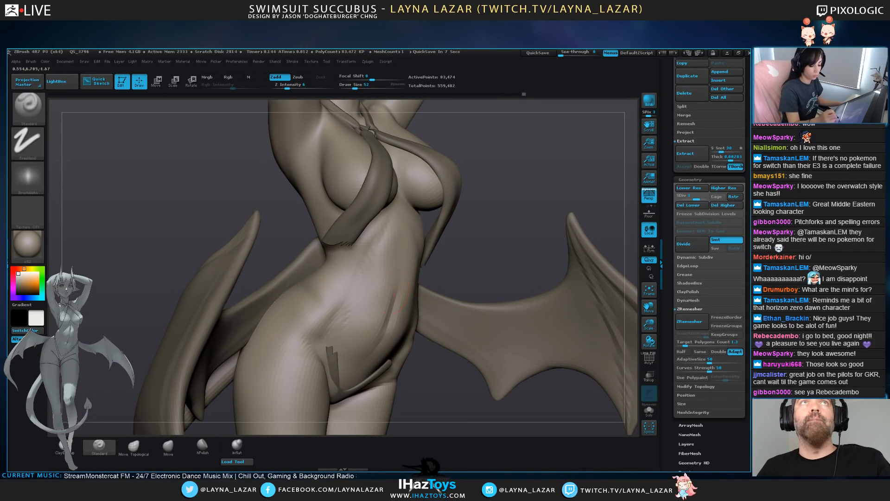
drag(469, 387, 376, 387)
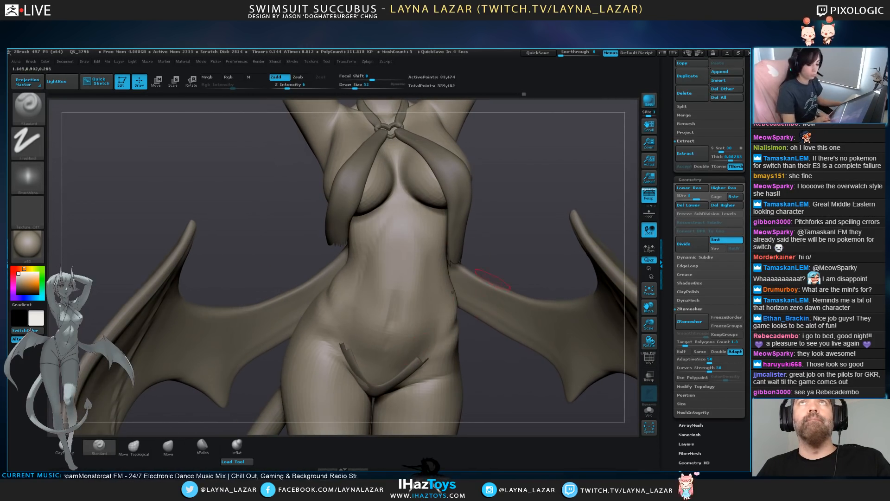
Raise the body's subdivision level and sculpt a small navel in the abdomen with fine ClayBuildup strokes
drag(506, 394, 480, 392)
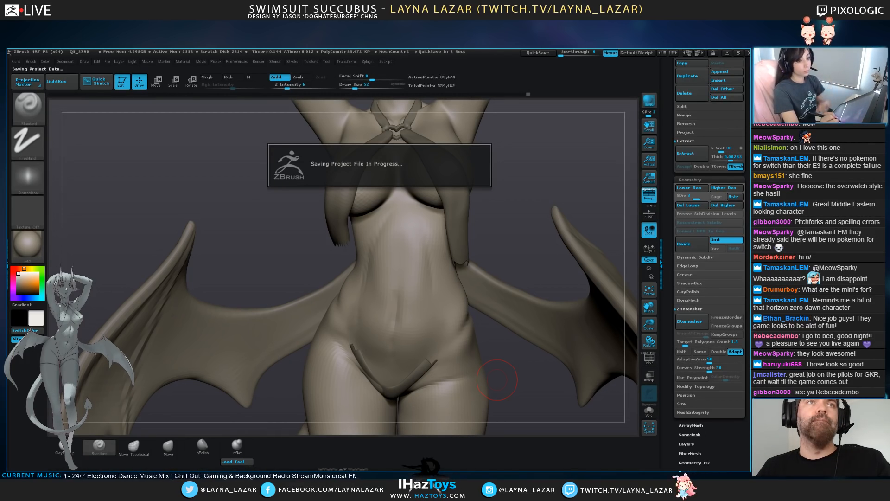
drag(497, 380, 498, 419)
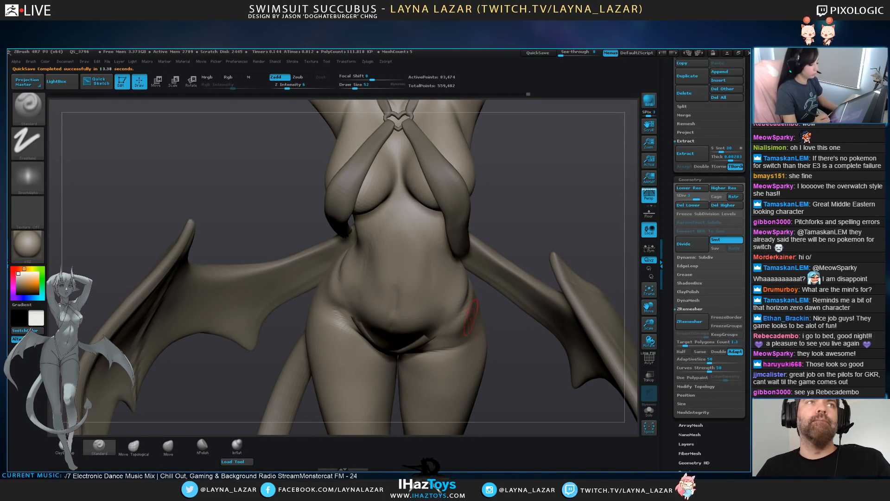
mouse_move(513, 342)
alt+mouse_down()
mouse_move(515, 375)
mouse_move(511, 352)
alt+mouse_up()
key(d)
click(65, 447)
key(bracketleft)
key(bracketleft)
key(bracketleft)
key(bracketleft)
drag(378, 308, 385, 302)
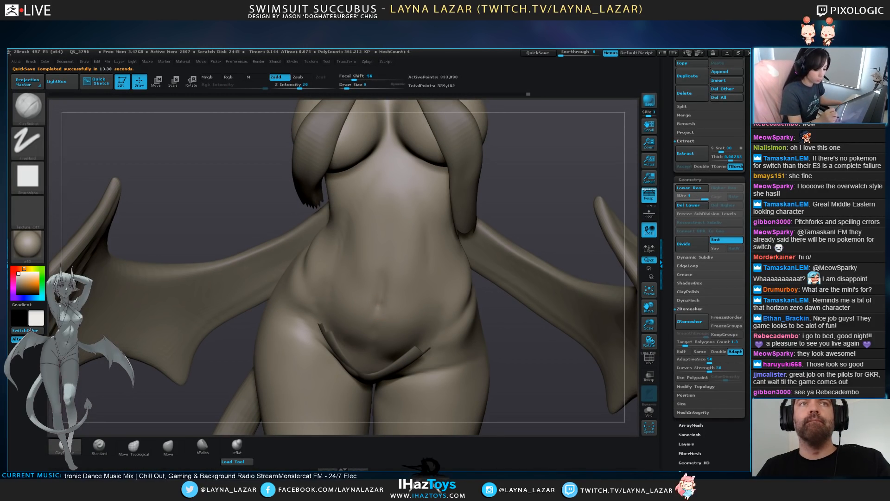
key(ctrl+z)
drag(516, 376, 510, 354)
drag(382, 302, 377, 308)
key(bracketright)
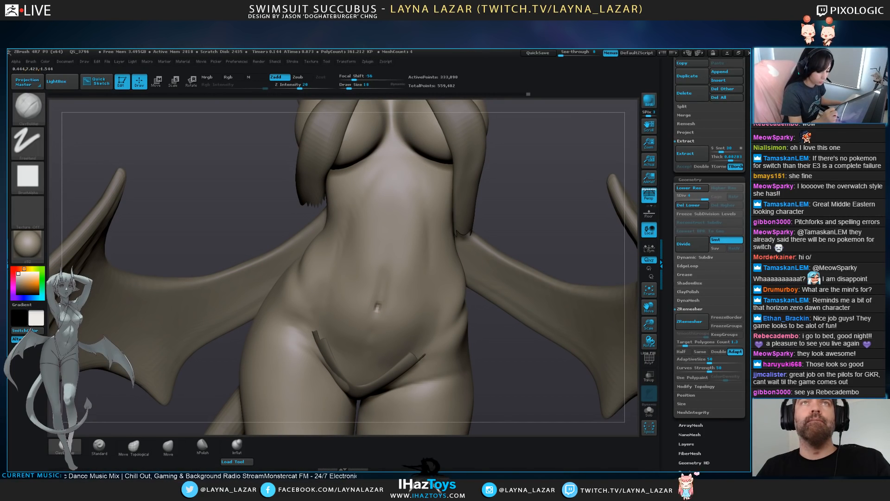
mouse_move(378, 306)
mouse_down()
mouse_move(373, 322)
mouse_move(375, 307)
mouse_up()
Lower the body's subdivision level and refine the lower abdomen around the navel with the Standard brush
alt+drag(204, 408, 348, 371)
click(100, 448)
mouse_move(185, 381)
mouse_down()
mouse_move(214, 385)
mouse_move(195, 418)
mouse_up()
key(shift+d)
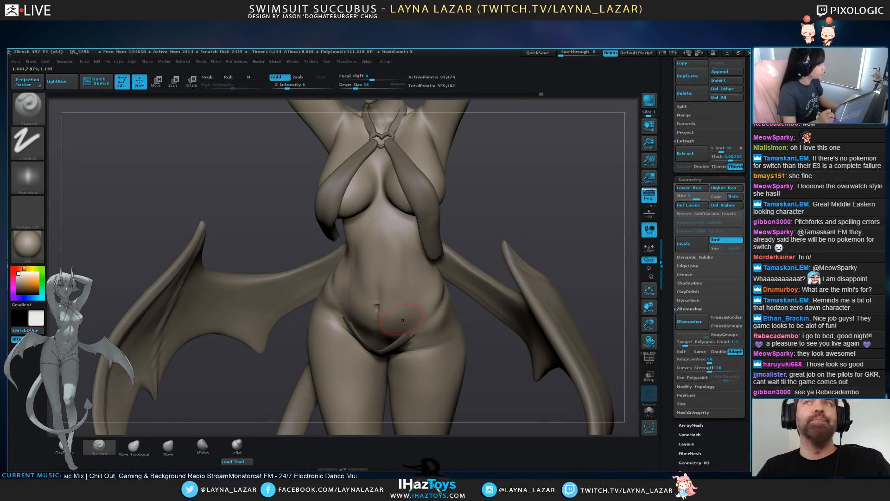
drag(486, 373, 358, 329)
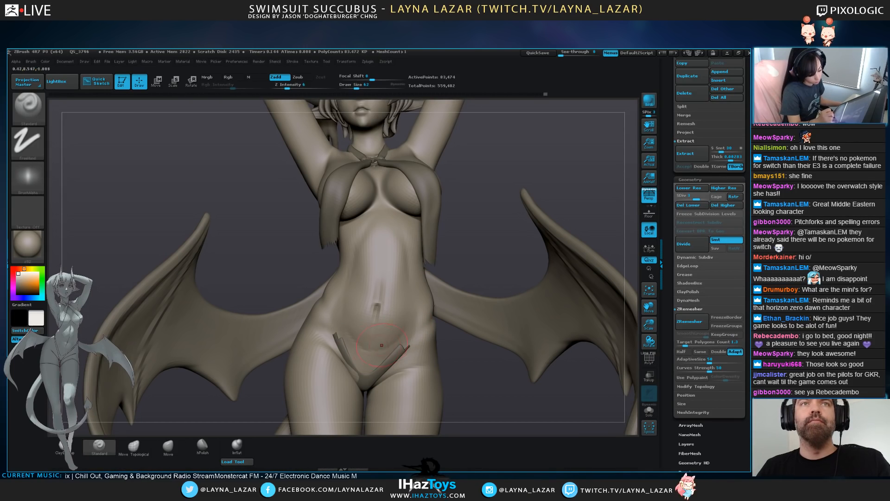
drag(480, 392, 409, 349)
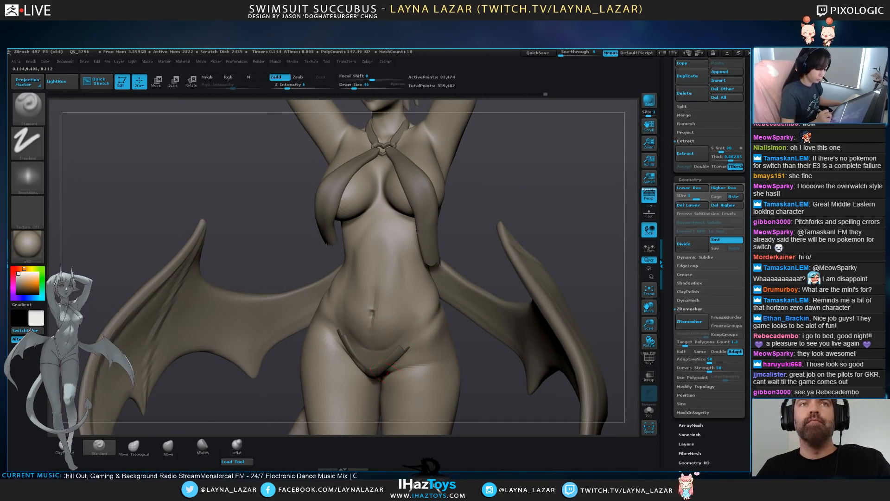
Select the swimsuit and reshape its crotch section with the Move Topological brush so it follows the pelvis
click(133, 445)
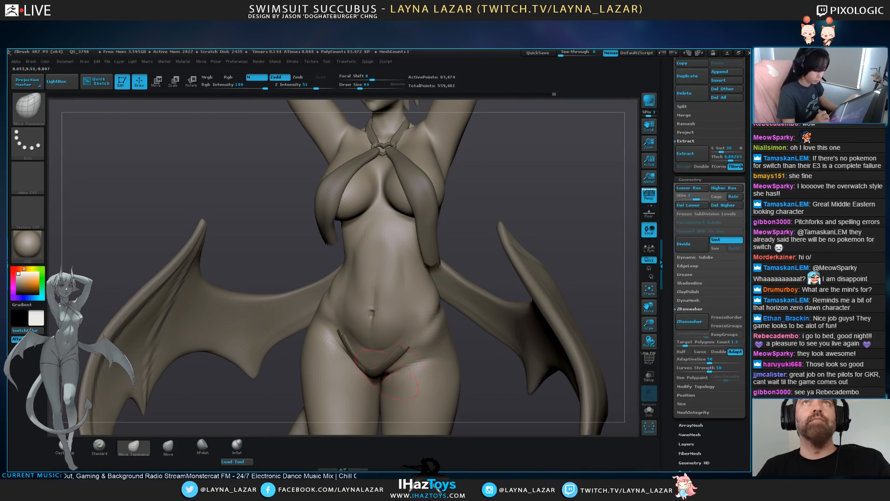
alt+click(377, 371)
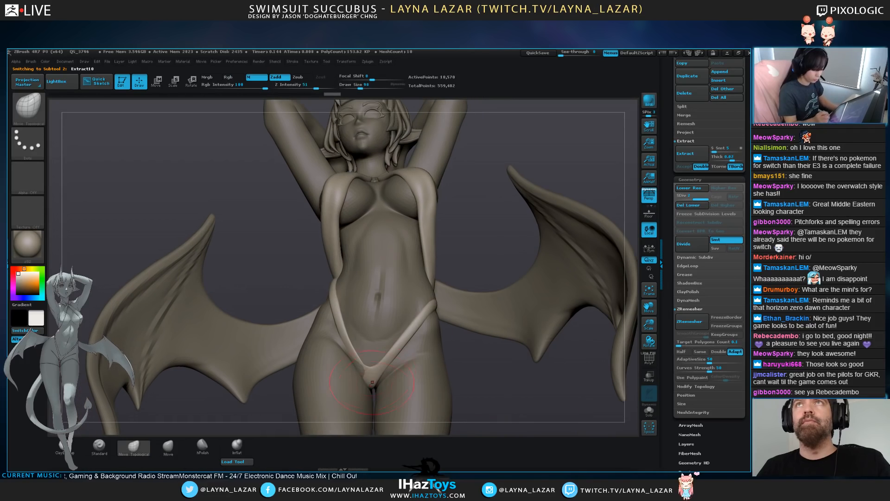
key(])
drag(381, 371, 386, 367)
right_drag(403, 348, 357, 369)
drag(357, 368, 361, 367)
right_drag(361, 367, 404, 341)
drag(371, 374, 370, 369)
right_drag(384, 354, 353, 368)
key([)
key([)
drag(357, 363, 359, 367)
mouse_move(419, 368)
right_down()
mouse_move(440, 346)
mouse_move(461, 361)
mouse_move(448, 368)
right_up()
Hide the swimsuit's hip straps, grow the visible crotch section slightly, and reselect the body with the Standard brush
alt+click(424, 345)
click(99, 446)
alt+click(424, 325)
mouse_move(487, 351)
ctrl+alt+shift+mouse_down()
mouse_move(445, 300)
mouse_move(299, 328)
mouse_move(482, 363)
mouse_move(325, 350)
mouse_move(394, 283)
ctrl+alt+shift+mouse_up()
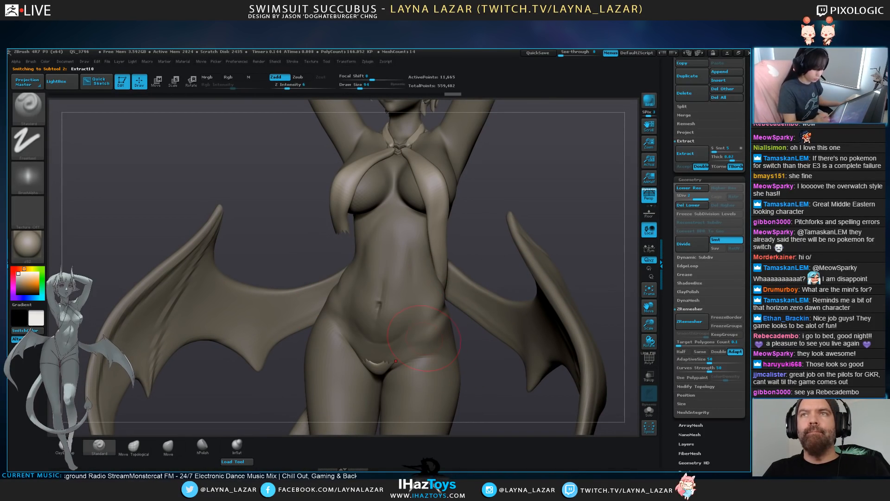
alt+click(431, 344)
mouse_move(499, 369)
right_down()
mouse_move(480, 397)
mouse_move(495, 386)
right_up()
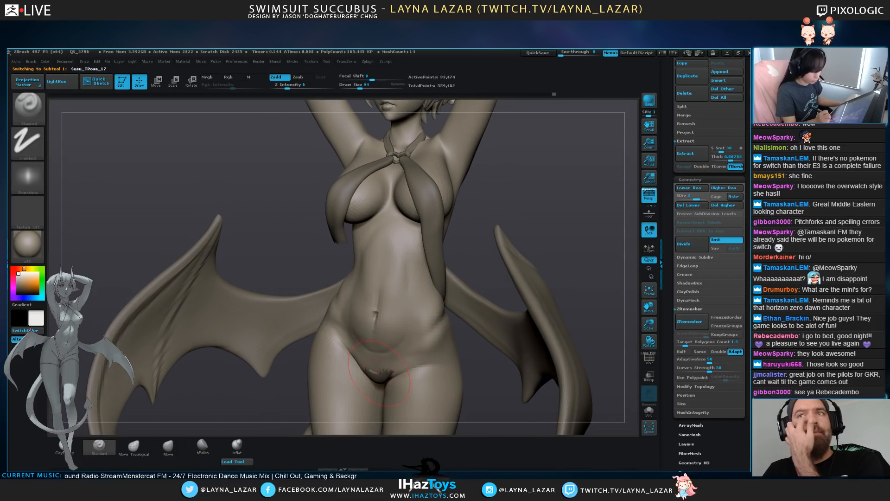
alt+click(392, 366)
key(ctrl+shift+x)
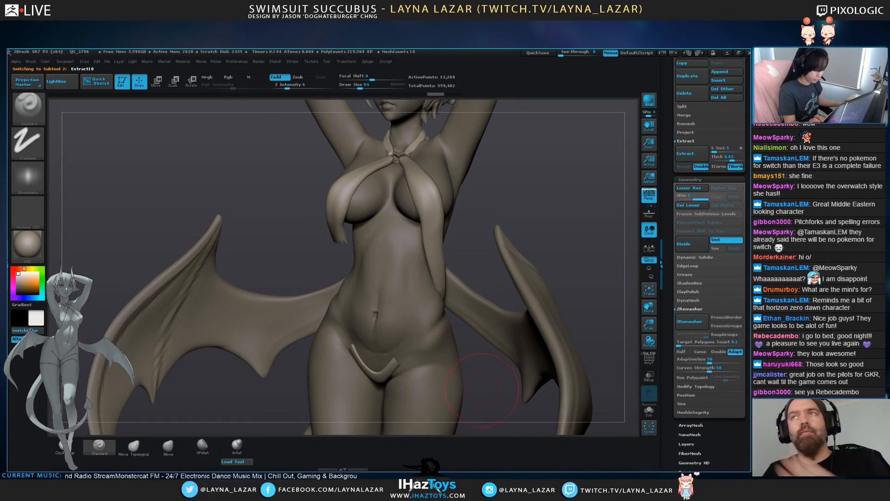
drag(487, 387, 497, 387)
alt+click(431, 366)
drag(227, 403, 229, 395)
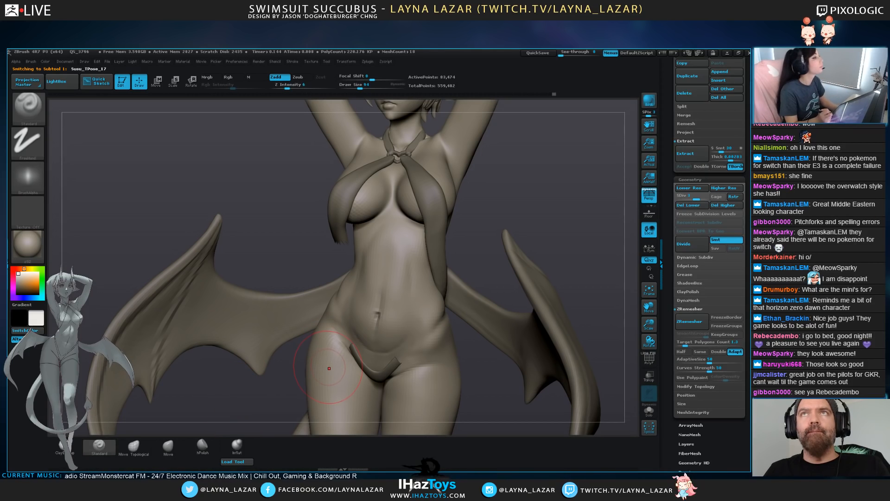
key([)
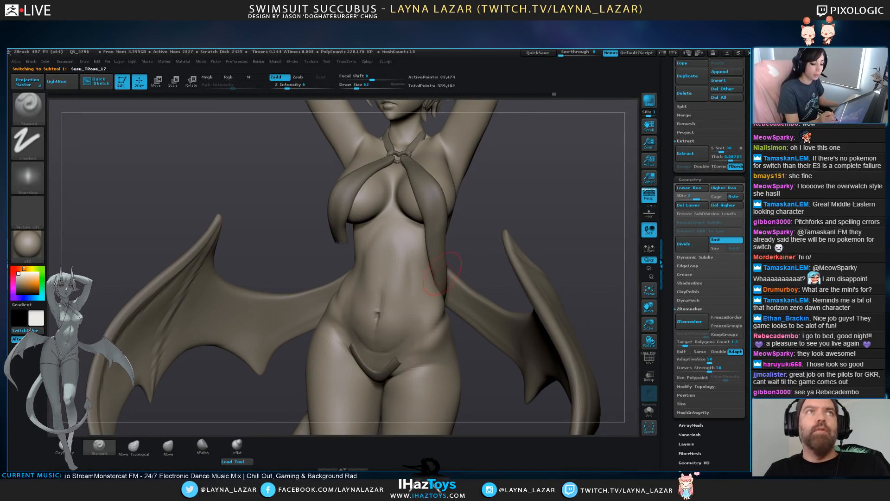
Hide the swimsuit's side strap below the bust and reselect the body
alt+click(435, 274)
mouse_move(480, 228)
ctrl+alt+shift+mouse_down()
mouse_move(328, 228)
mouse_move(598, 332)
ctrl+alt+shift+mouse_up()
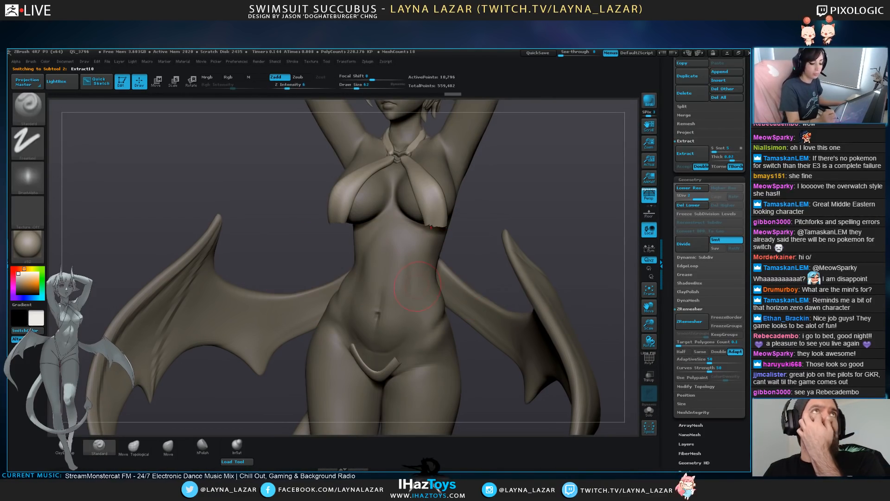
alt+click(417, 287)
drag(513, 241, 488, 235)
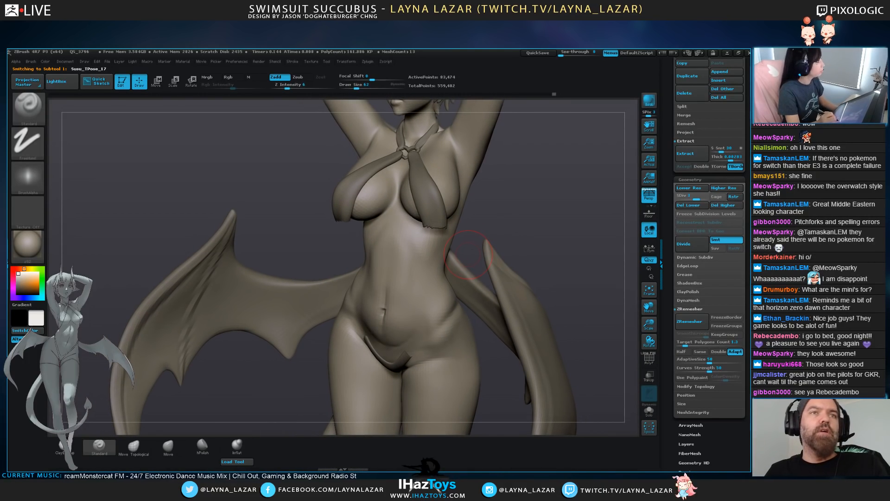
Sculpt the exposed waist and lower ribcage with the Move Topological and Standard brushes
key([)
click(133, 446)
drag(241, 399, 211, 406)
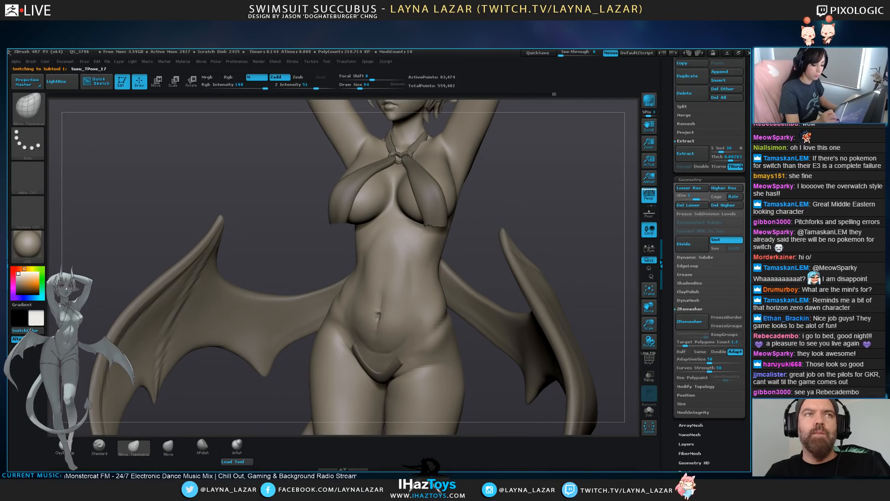
click(99, 446)
drag(241, 394, 199, 391)
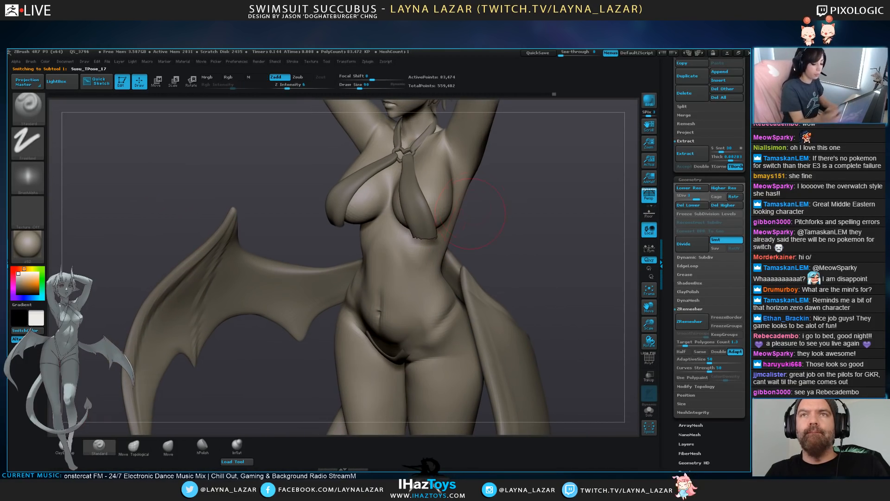
key(bracketleft)
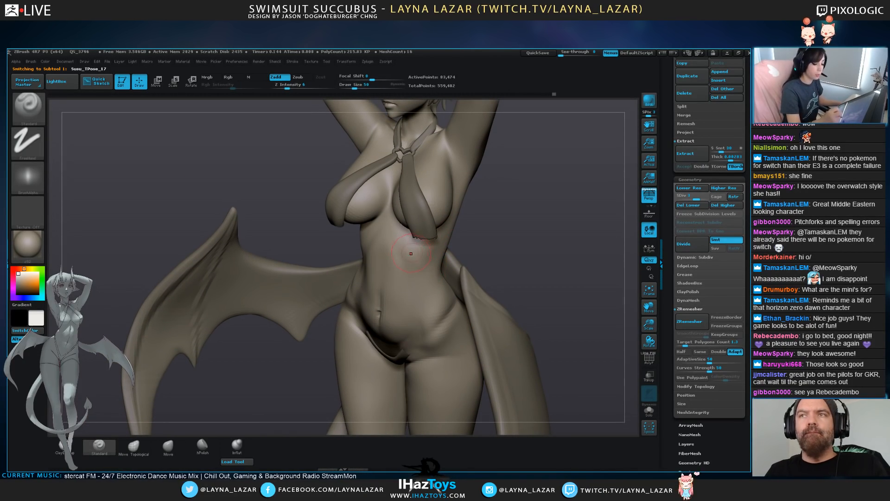
drag(476, 243, 490, 229)
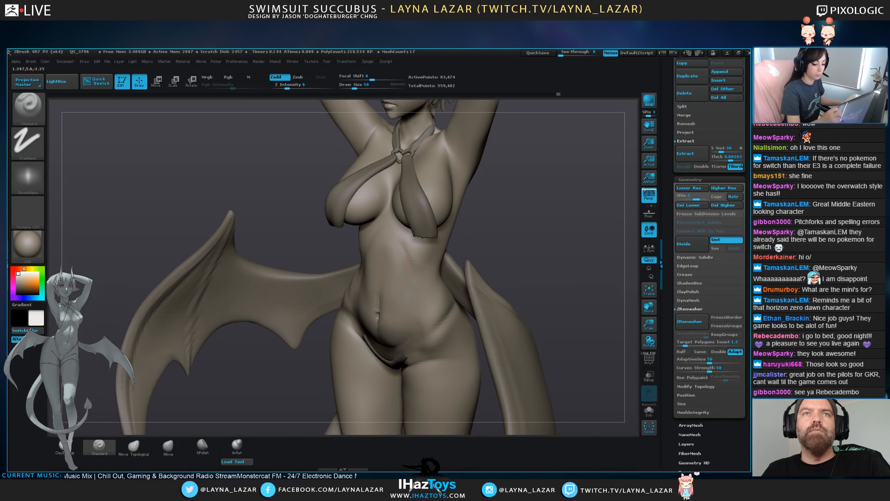
alt+right_drag(403, 245, 348, 269)
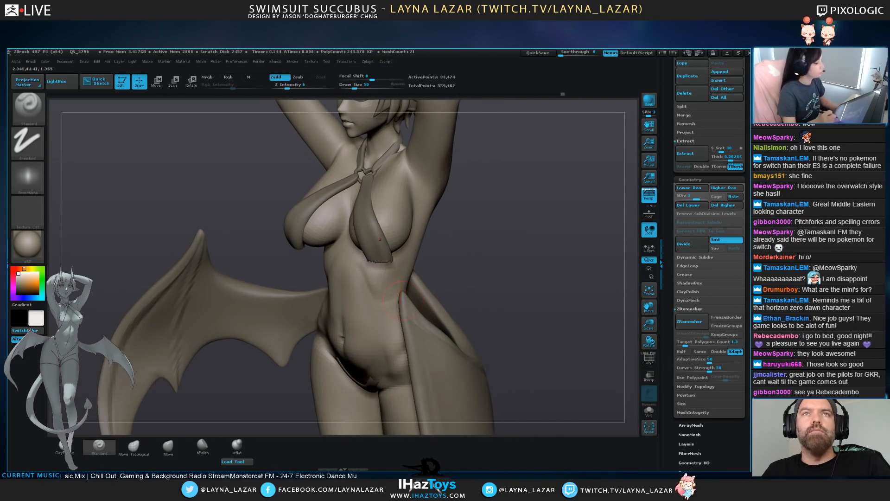
Hide the wings subtool and reselect the body
alt+click(431, 335)
drag(724, 121, 723, 426)
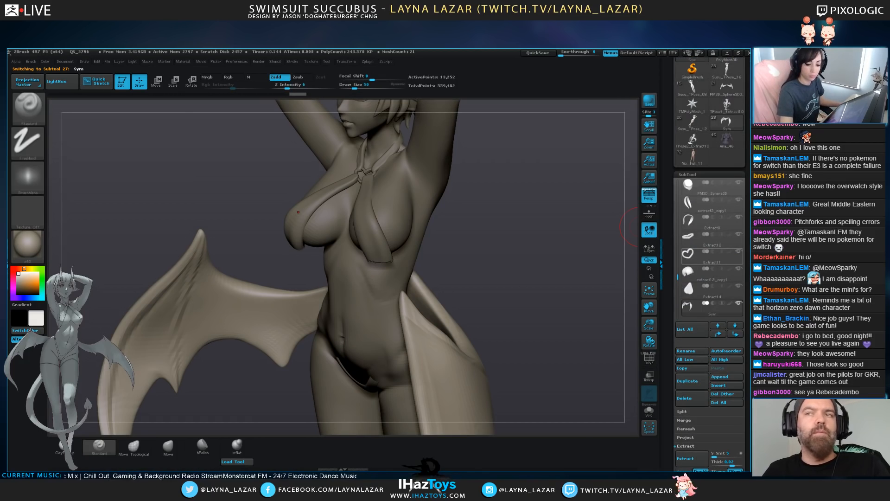
click(739, 285)
alt+click(436, 330)
right_drag(498, 323, 346, 342)
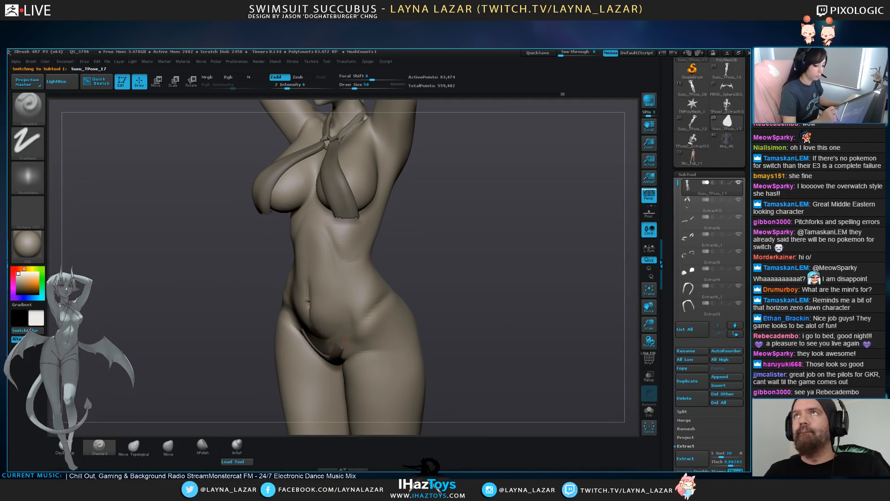
Smooth the hip and build up the crease between abdomen and thigh with ClayBuildup at Z Intensity 9
key(shift)
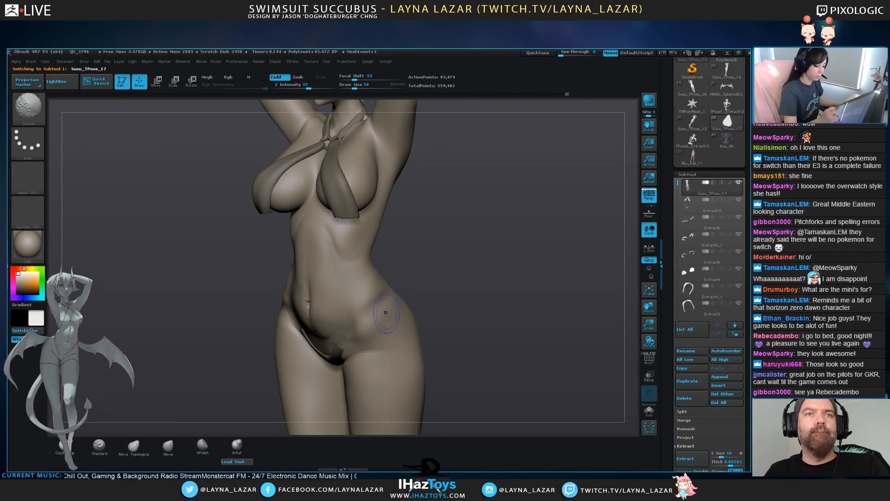
click(64, 446)
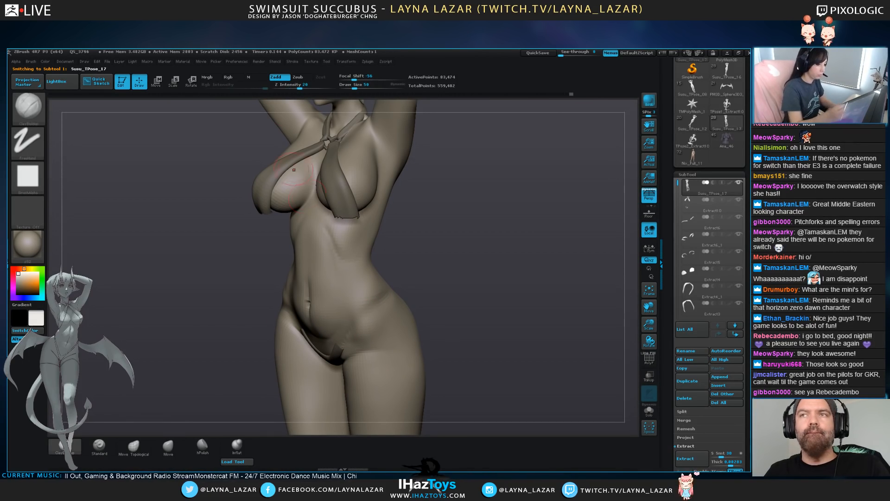
click(291, 87)
click(355, 88)
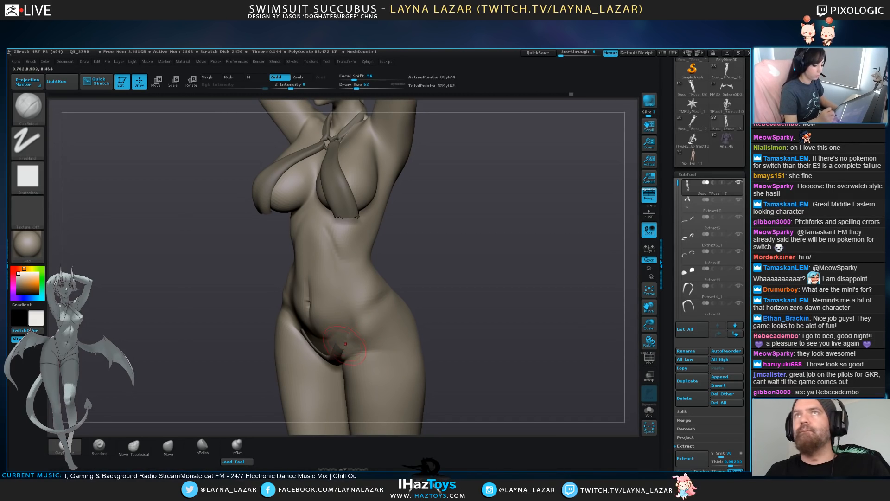
drag(436, 349, 460, 350)
key(bracketleft)
key(bracketleft)
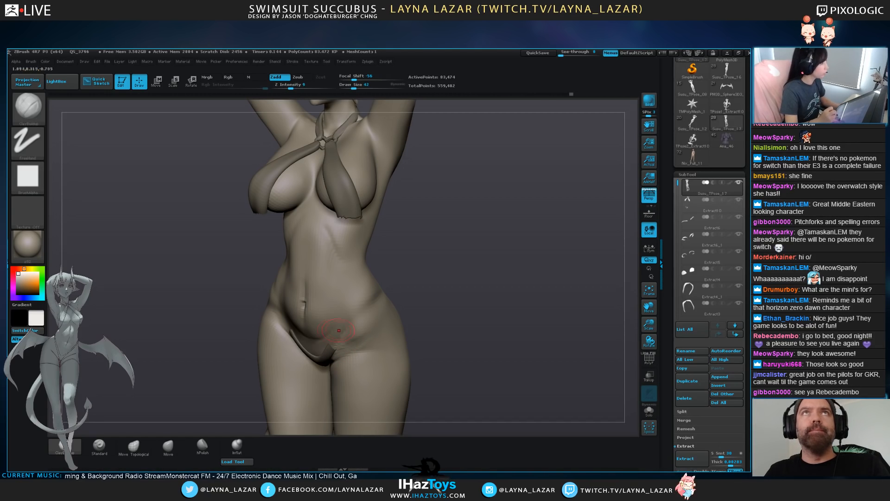
drag(367, 307, 337, 347)
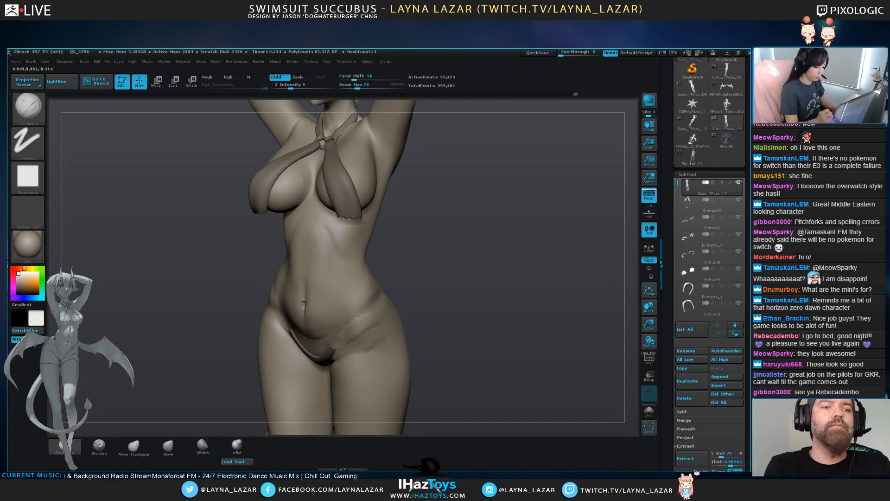
Switch the model to a bluish-grey MatCap material and smooth the hip and abdomen surface
drag(416, 332, 468, 336)
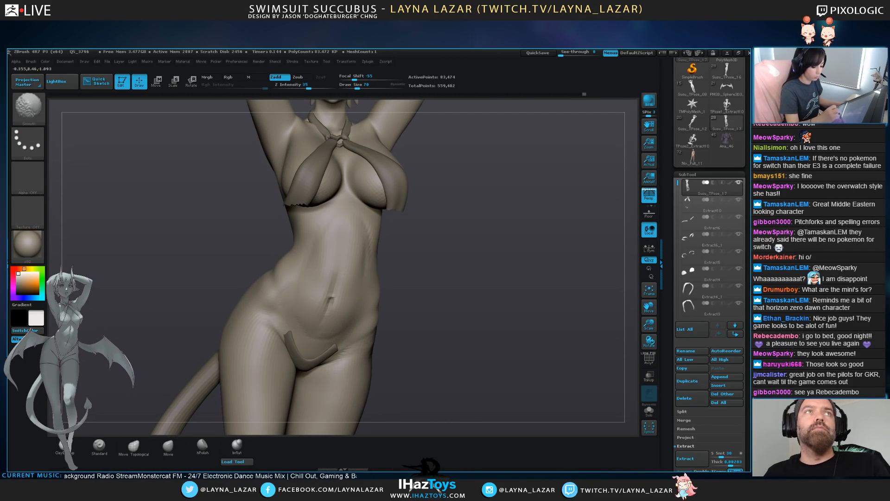
click(27, 245)
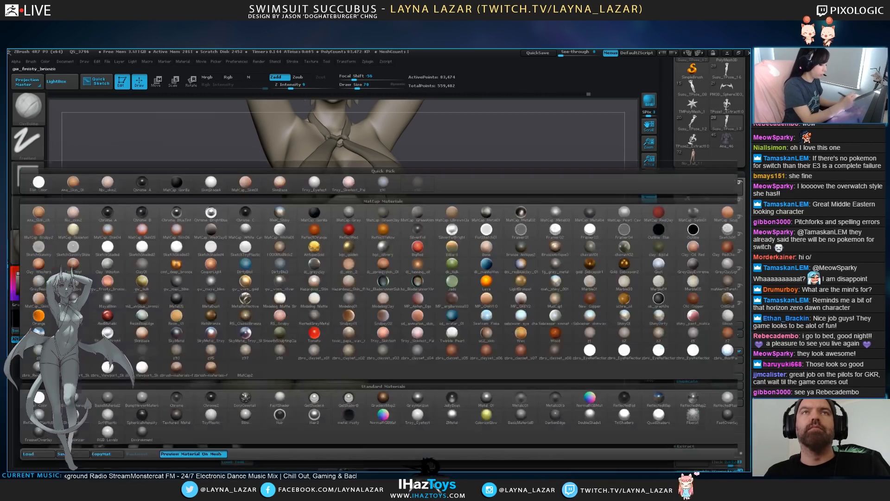
click(108, 351)
drag(501, 297, 454, 304)
shift+drag(404, 364, 413, 338)
drag(223, 297, 257, 308)
Adjust the lower abdomen and pelvis profile from the side with the Move Topological brush
click(134, 446)
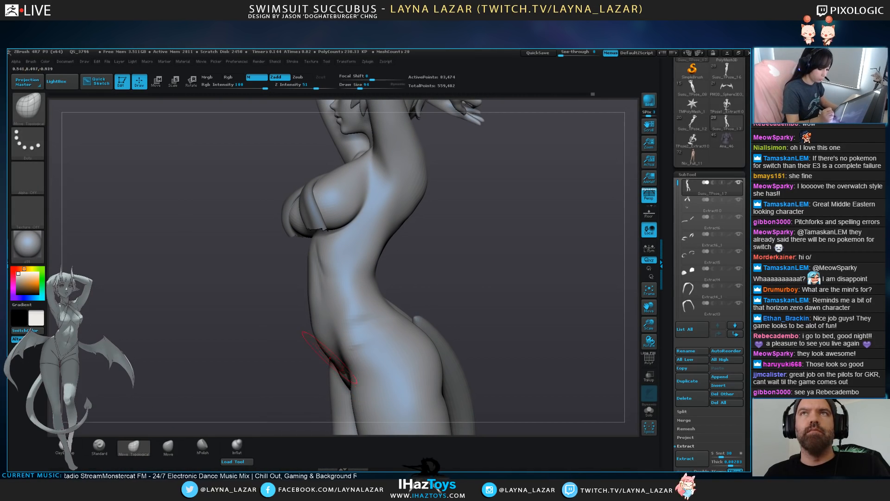
drag(310, 324, 317, 323)
drag(185, 311, 265, 320)
drag(371, 325, 384, 232)
mouse_move(533, 324)
alt+mouse_down()
mouse_move(533, 185)
mouse_move(541, 306)
mouse_move(572, 324)
alt+mouse_up()
Hide the subtool obstructing the side of the figure and reselect the body
alt+click(464, 297)
click(710, 291)
click(738, 304)
alt+click(324, 223)
Refine the silhouette of the waist and hip from several angles with the Move Topological brush
mouse_move(399, 238)
mouse_down()
mouse_move(447, 267)
mouse_move(308, 287)
mouse_move(308, 297)
mouse_up()
mouse_move(393, 229)
mouse_down()
mouse_move(456, 252)
mouse_move(450, 257)
mouse_up()
mouse_move(394, 273)
mouse_down()
mouse_move(415, 296)
mouse_move(343, 295)
mouse_up()
mouse_move(441, 296)
mouse_down()
mouse_move(400, 328)
mouse_move(432, 316)
mouse_move(400, 309)
mouse_move(457, 304)
mouse_move(406, 306)
mouse_up()
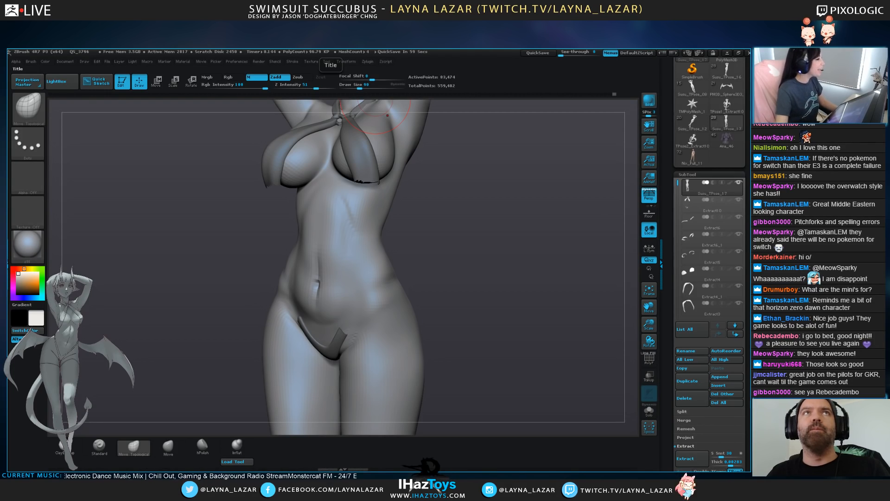
drag(513, 263, 493, 266)
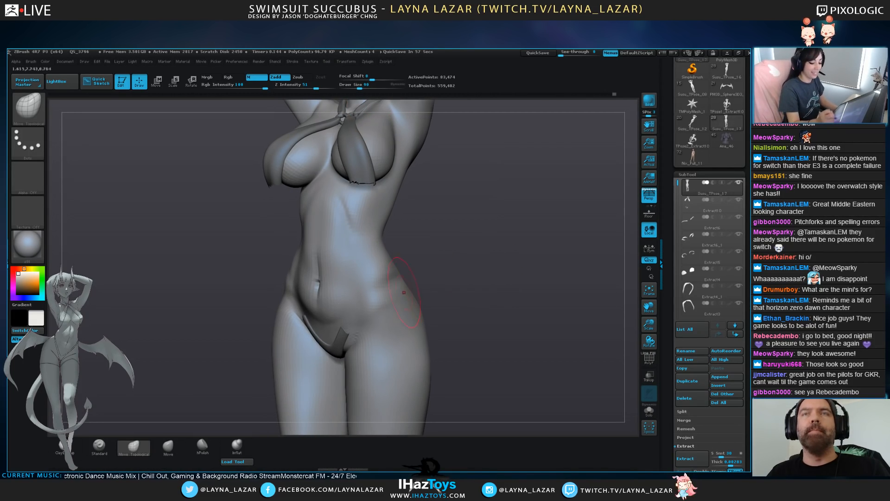
drag(448, 292, 485, 288)
key(bracketleft)
drag(395, 285, 399, 282)
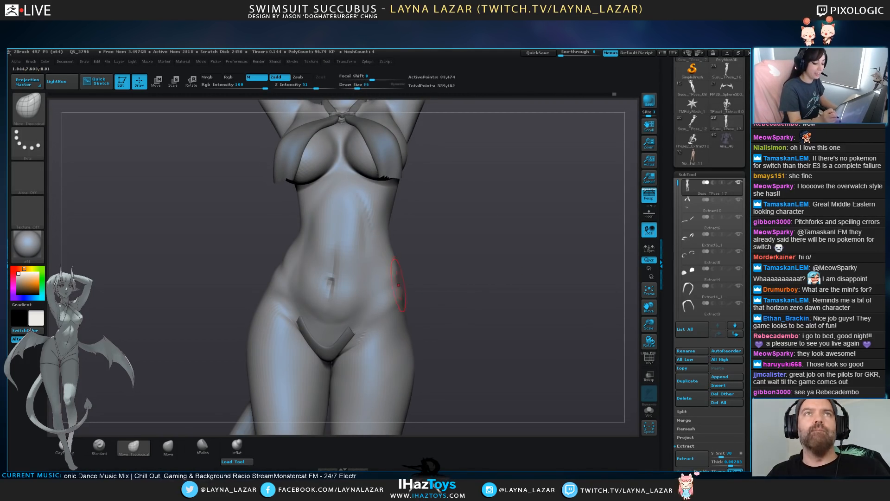
Build up the outer hip and groin crease with the ClayBuildup brush and smooth the added clay
mouse_move(468, 287)
mouse_down()
mouse_move(439, 289)
mouse_move(480, 298)
mouse_move(475, 281)
mouse_up()
click(60, 447)
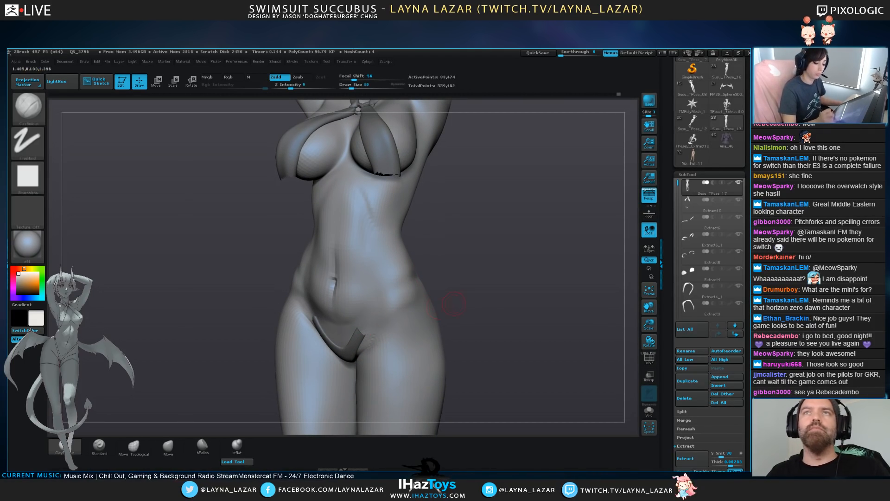
drag(439, 308, 362, 349)
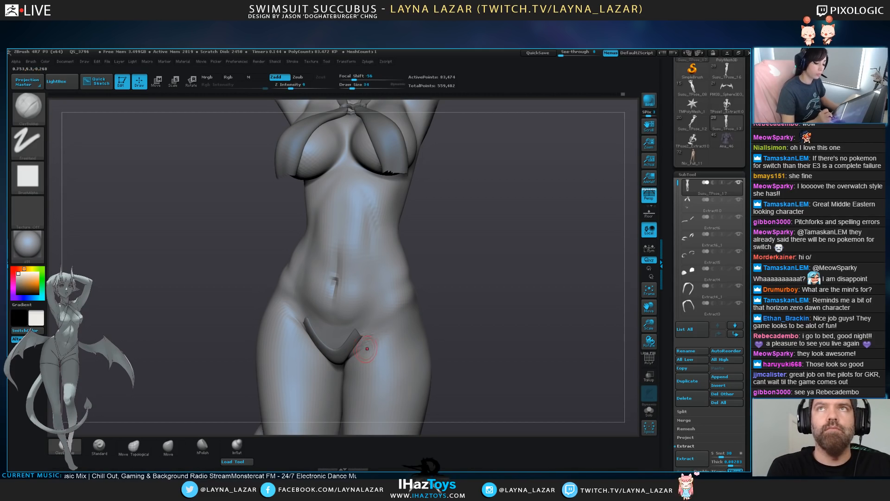
alt+drag(455, 362, 443, 340)
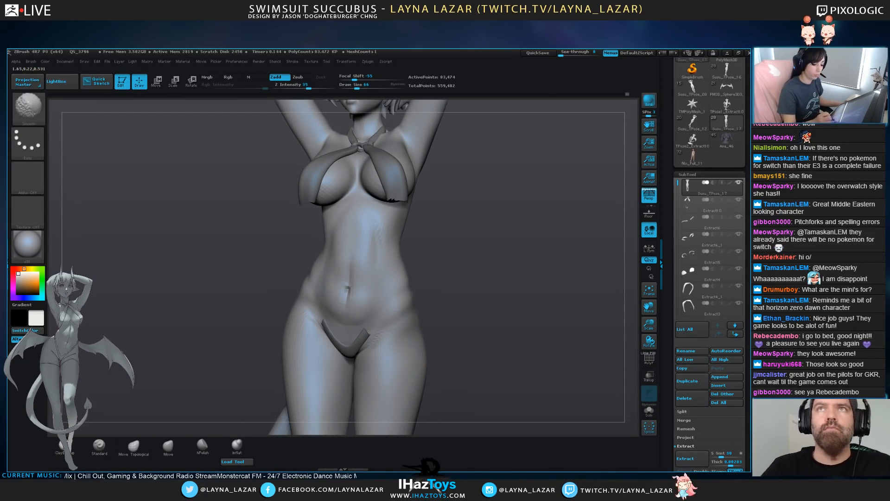
mouse_move(441, 325)
mouse_down()
mouse_move(473, 327)
mouse_move(457, 332)
mouse_up()
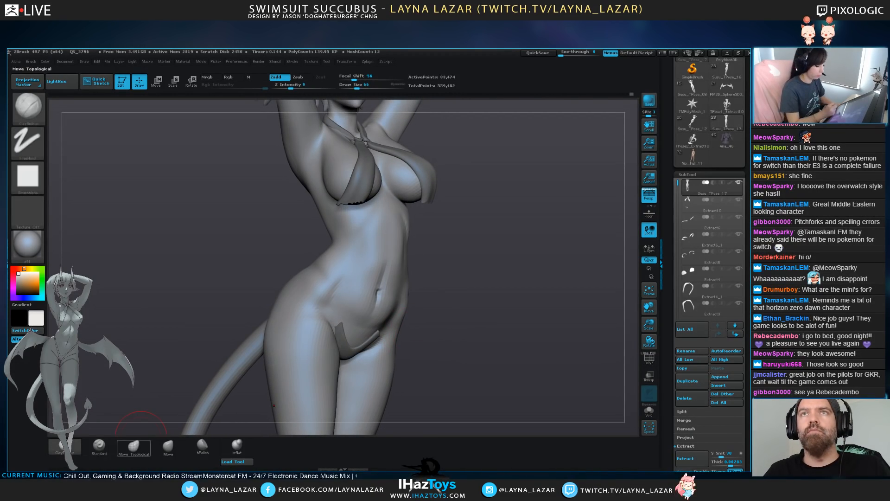
Reshape the pelvis, hip and waist contours from both sides with the Move Topological brush
click(134, 446)
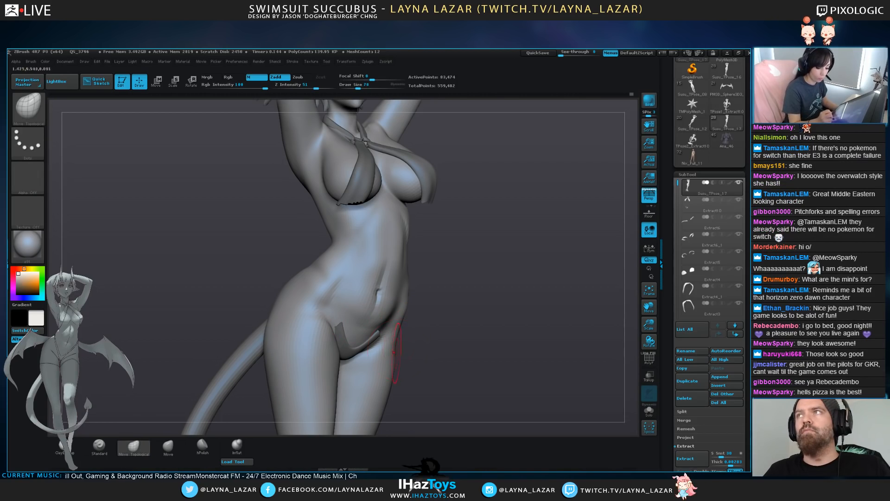
drag(439, 320, 455, 322)
key(bracketright)
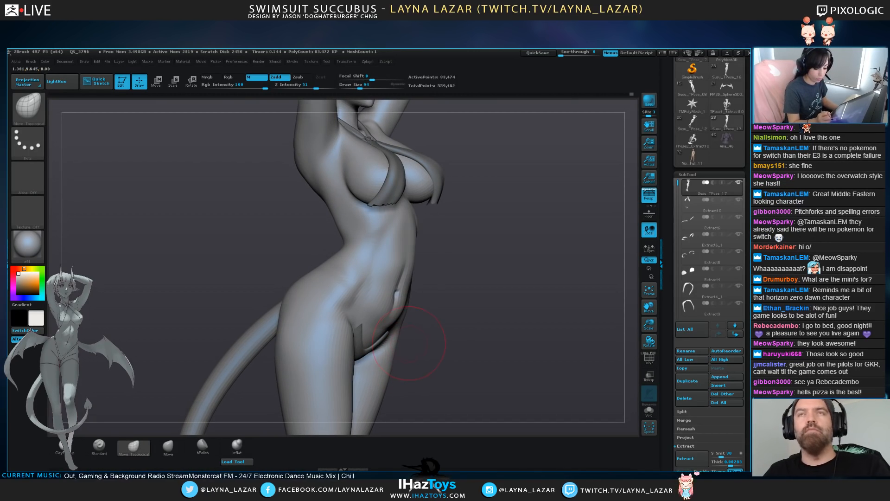
drag(401, 335, 395, 330)
drag(525, 311, 409, 297)
mouse_move(357, 311)
mouse_down()
mouse_move(409, 324)
mouse_move(378, 297)
mouse_move(392, 290)
mouse_up()
drag(441, 234, 365, 273)
drag(213, 283, 245, 285)
drag(417, 222, 411, 222)
drag(436, 259, 545, 266)
drag(408, 278, 533, 272)
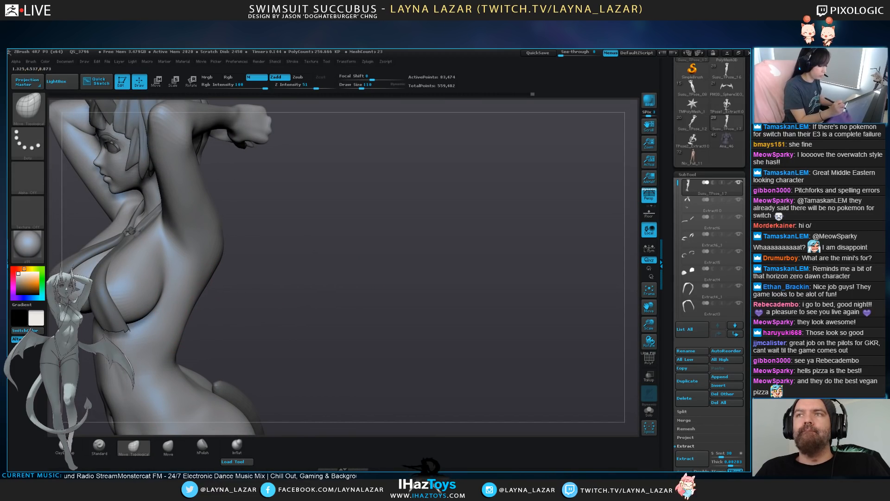
Adjust the thigh and waist-to-hip curve from a three-quarter view with a larger Move Topological brush
drag(212, 299, 304, 290)
alt+drag(406, 378, 400, 283)
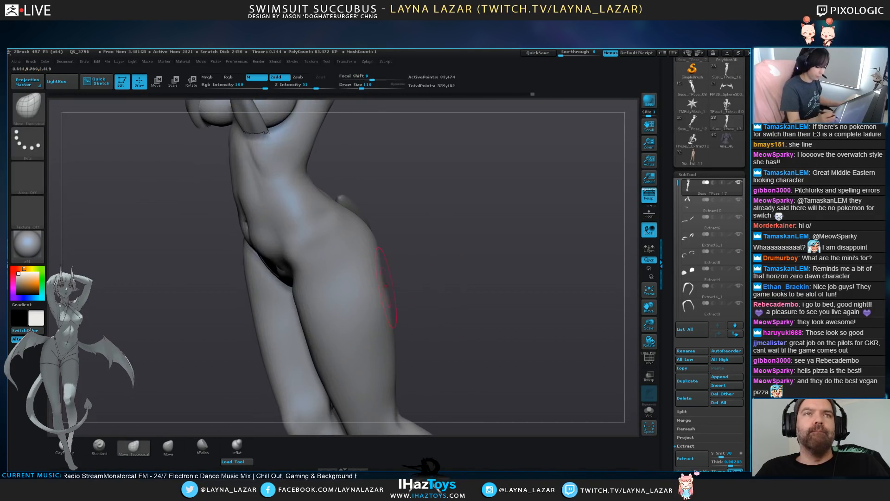
key(bracketright)
drag(310, 340, 303, 340)
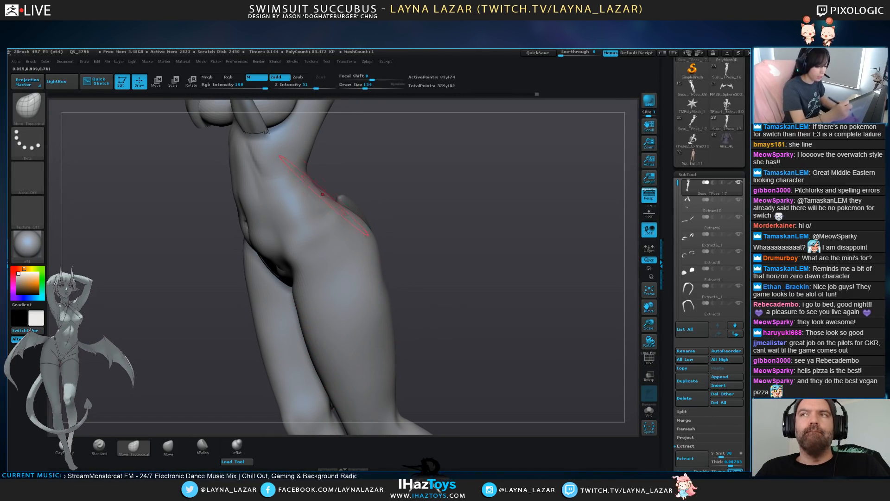
mouse_move(380, 207)
mouse_down()
mouse_move(405, 227)
mouse_move(469, 234)
mouse_move(420, 242)
mouse_up()
key(f)
key(f)
mouse_move(419, 242)
alt+mouse_down()
mouse_move(399, 274)
mouse_move(394, 320)
alt+mouse_up()
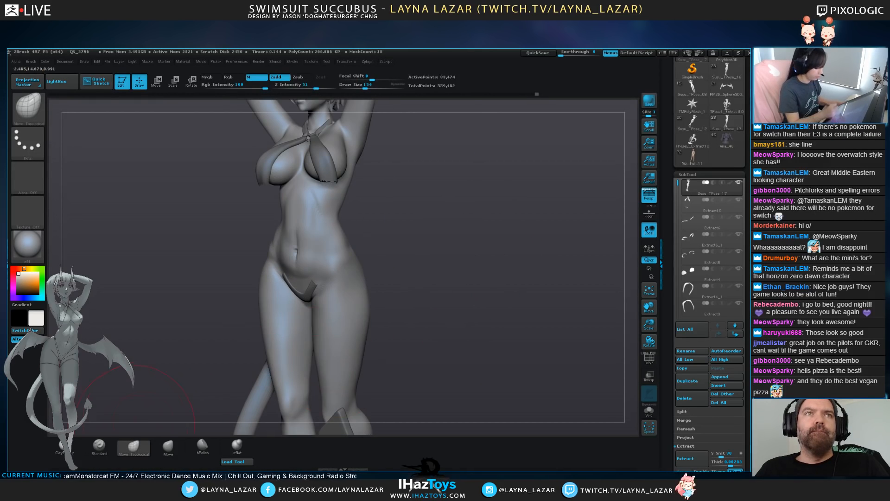
Refine the side of the waist and upper abdomen with a smaller Standard brush
key(b)
key(s)
key(t)
alt+drag(429, 199, 461, 282)
key(bracketleft)
drag(456, 250, 443, 253)
alt+drag(443, 253, 448, 308)
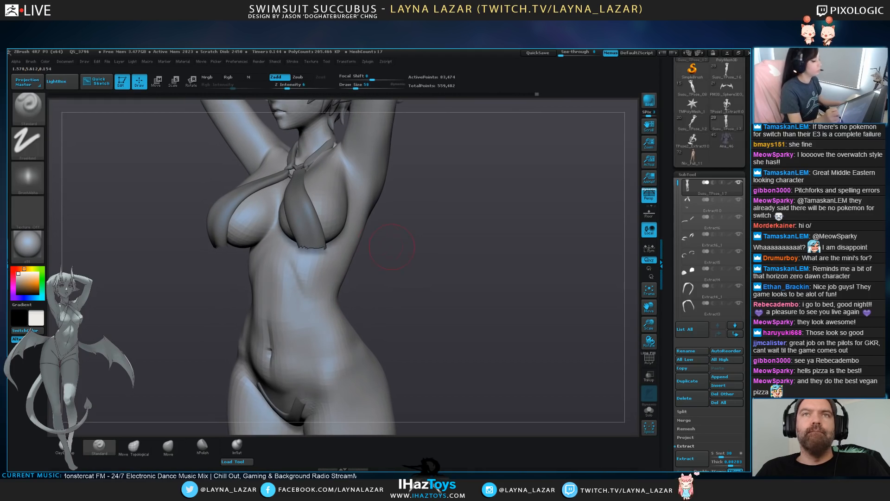
key(shift)
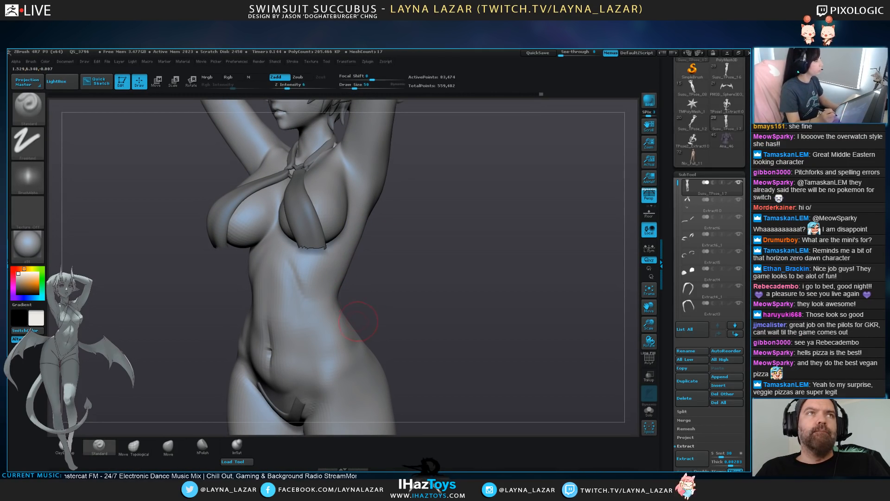
drag(357, 321, 359, 306)
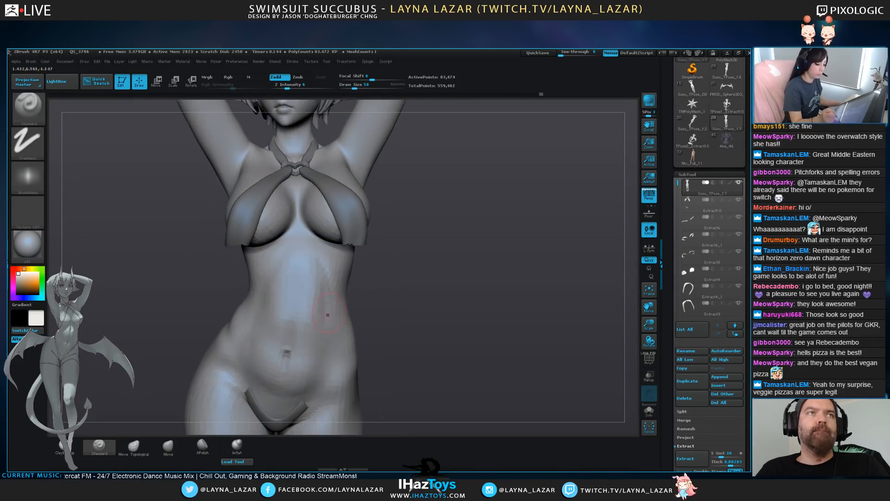
Sculpt the lower abdomen above the bikini bottom and smooth it into the hips and lower back
mouse_move(280, 389)
mouse_down()
mouse_move(279, 400)
mouse_move(305, 381)
mouse_up()
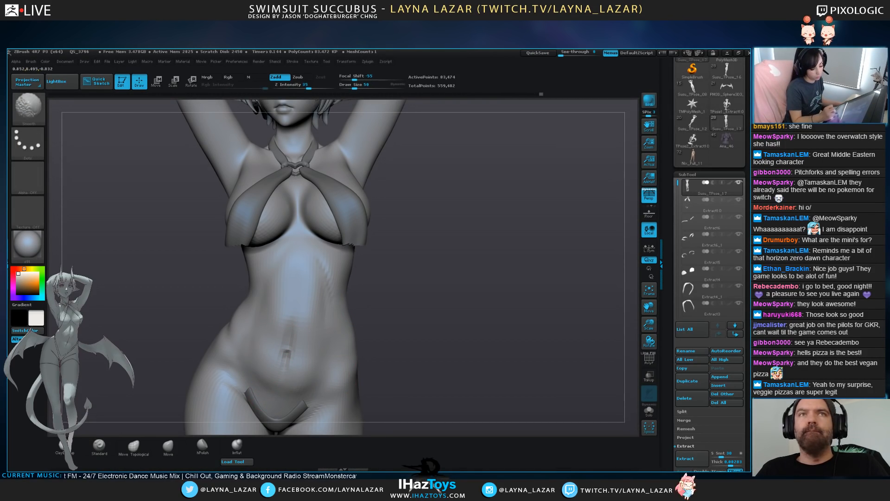
shift+drag(310, 390, 305, 396)
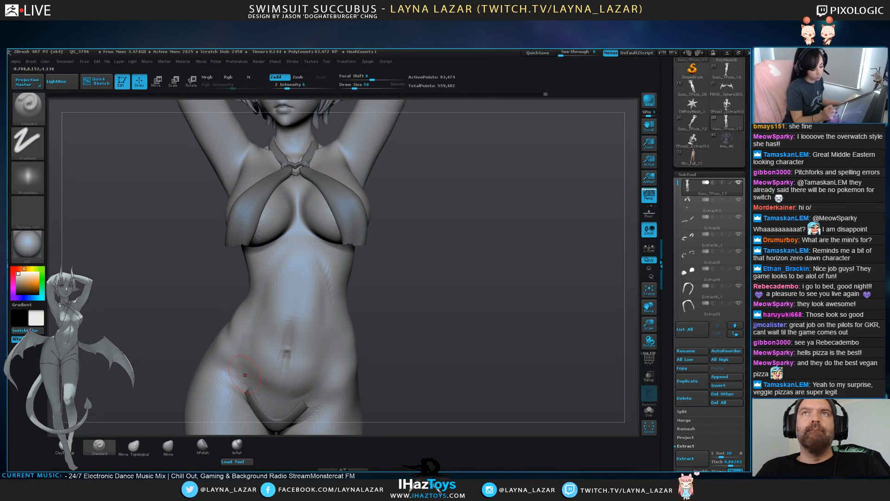
shift+drag(243, 378, 241, 397)
drag(143, 325, 213, 325)
alt+drag(431, 306, 418, 223)
mouse_move(390, 325)
alt+mouse_down()
mouse_move(403, 297)
mouse_move(417, 330)
mouse_move(501, 320)
alt+mouse_up()
mouse_move(299, 281)
shift+mouse_down()
mouse_move(301, 299)
mouse_move(399, 301)
mouse_move(290, 304)
shift+mouse_up()
mouse_move(390, 325)
alt+mouse_down()
mouse_move(426, 307)
mouse_move(429, 319)
alt+mouse_up()
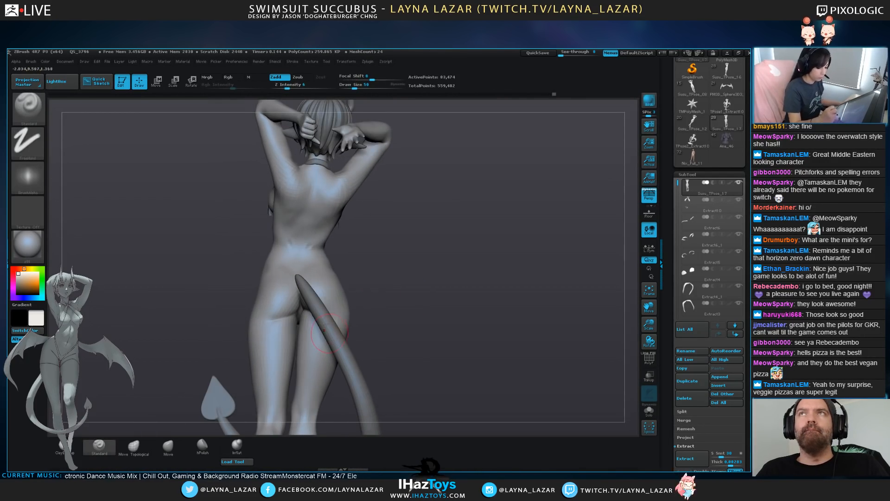
Select the tail and reposition its root against the lower back with the Move brush
alt+click(324, 331)
key(b)
key(m)
key(v)
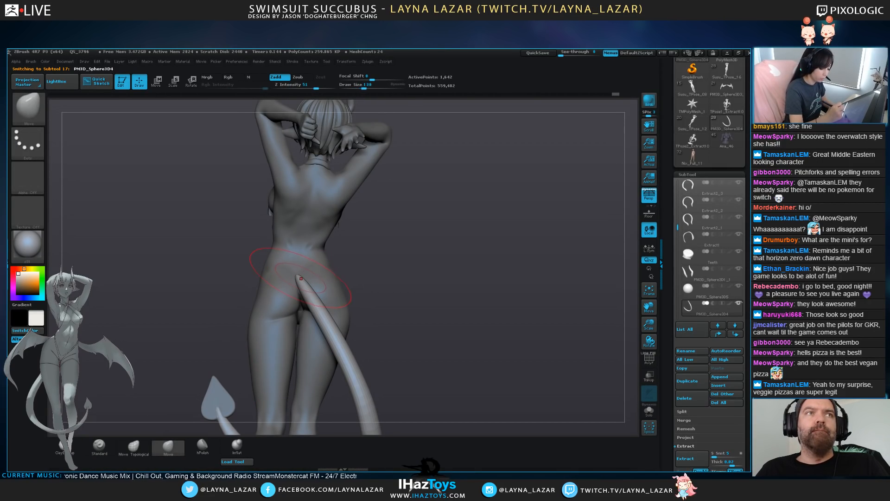
key(bracketright)
drag(298, 278, 303, 286)
mouse_move(385, 296)
mouse_down()
mouse_move(429, 297)
mouse_move(441, 280)
mouse_up()
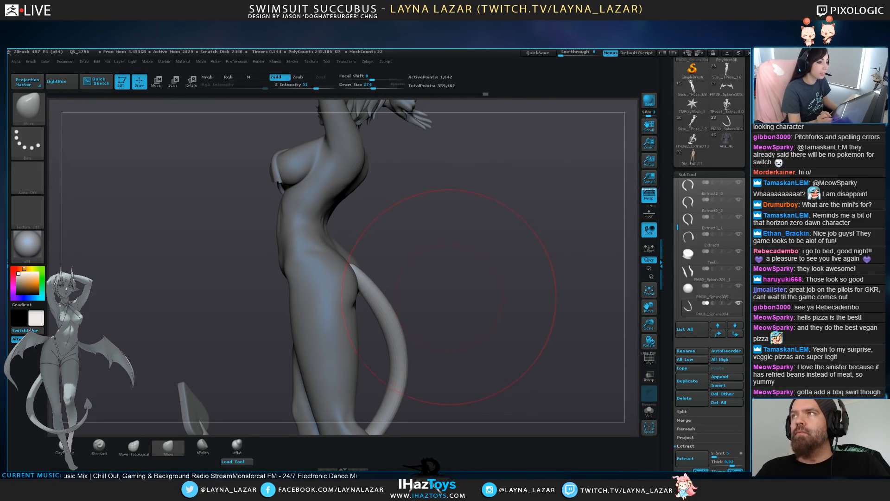
Reshape the tail's outer curve from the side with the Move brush and smooth it
drag(379, 315, 387, 311)
mouse_move(403, 365)
mouse_down()
mouse_move(411, 363)
mouse_move(443, 262)
mouse_up()
mouse_move(376, 325)
mouse_down()
mouse_move(392, 317)
mouse_move(408, 278)
mouse_up()
key(bracketleft)
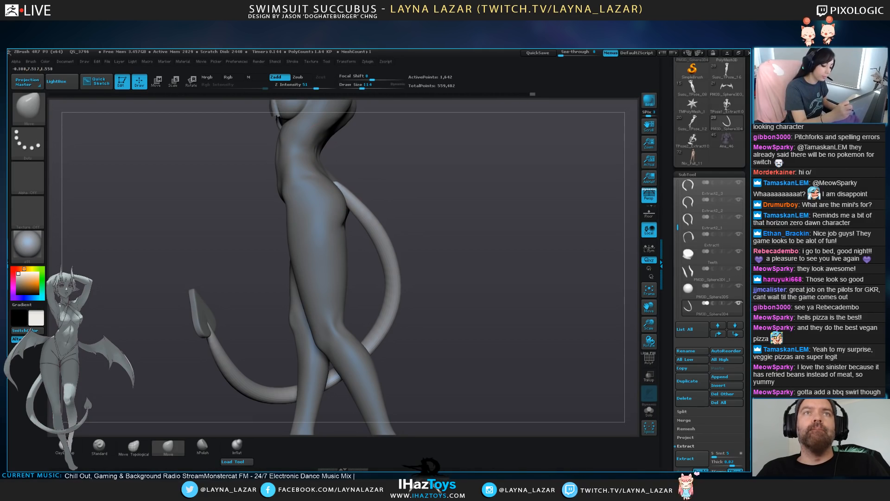
key(bracketright)
drag(389, 250, 392, 252)
drag(384, 325, 383, 337)
shift+drag(392, 250, 386, 334)
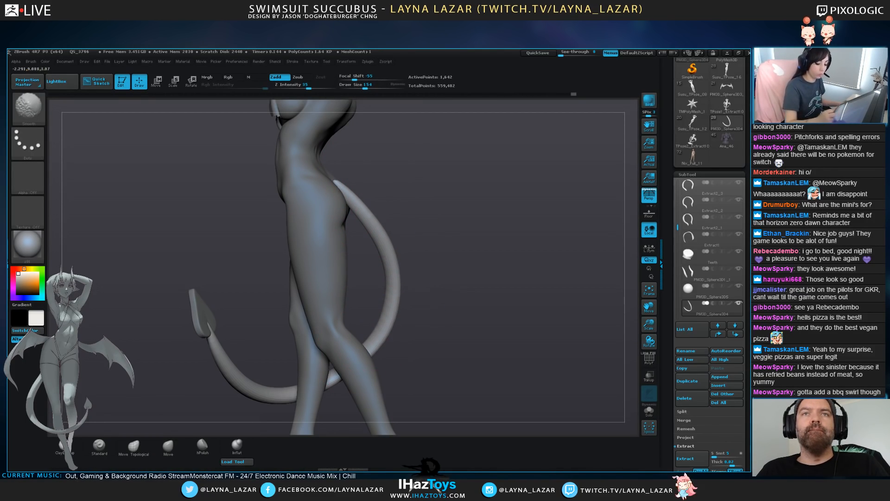
Smooth the lower bend of the tail and adjust its upper section and root from behind
drag(501, 297, 445, 301)
shift+drag(410, 373, 373, 400)
drag(482, 325, 460, 338)
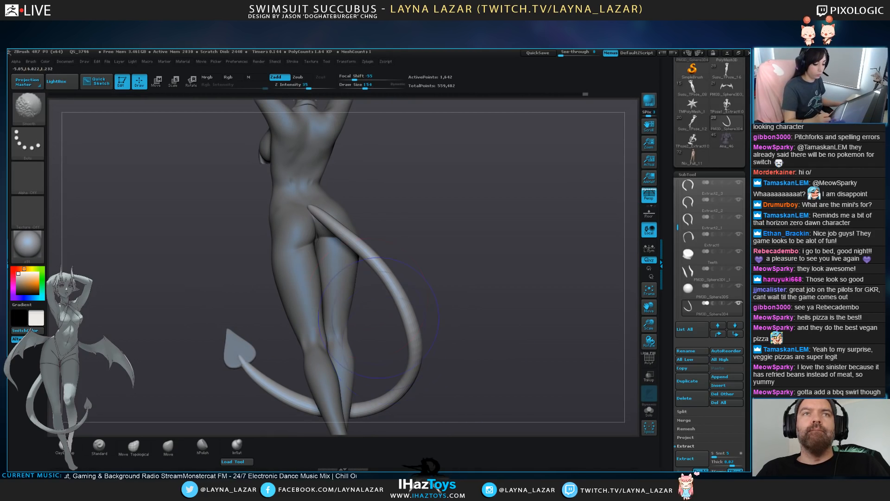
mouse_move(353, 244)
mouse_down()
mouse_move(358, 238)
mouse_move(408, 315)
mouse_move(397, 289)
mouse_up()
drag(315, 209, 316, 213)
Select the bikini subtool and adjust its rear strap around the base of the tail
alt+click(315, 199)
alt+drag(487, 241, 487, 297)
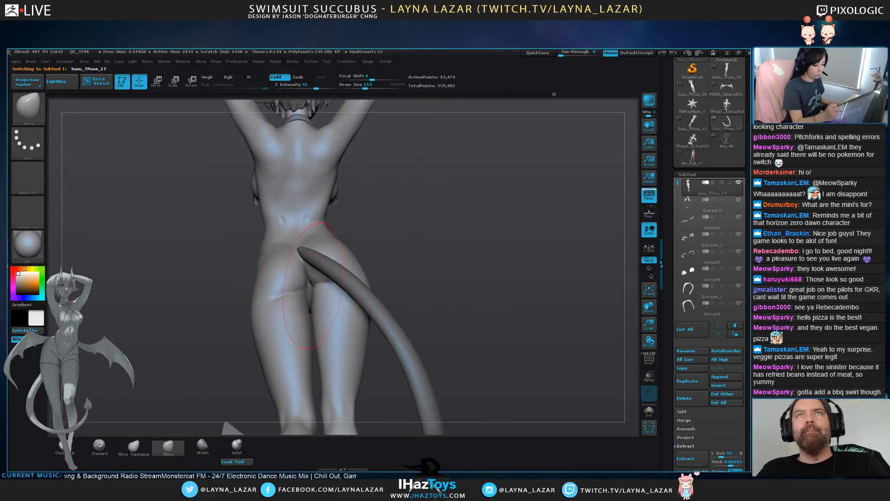
alt+click(310, 285)
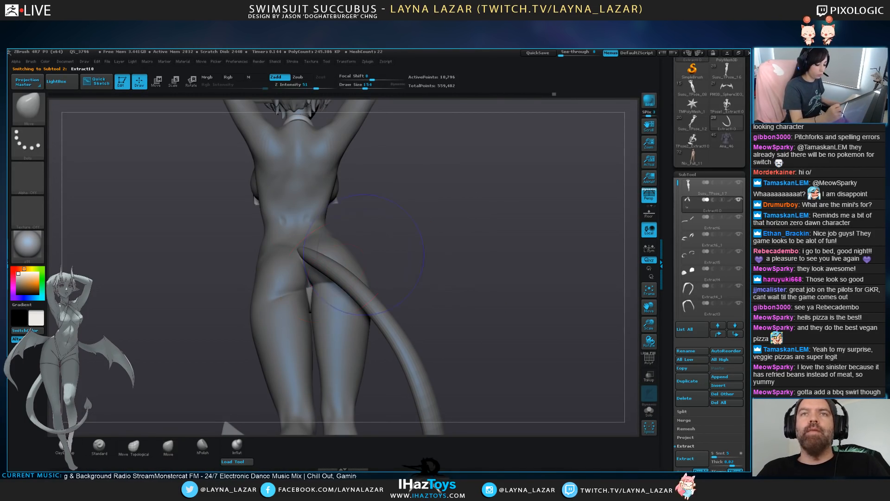
drag(445, 218, 519, 236)
mouse_move(332, 199)
ctrl+alt+shift+mouse_down()
mouse_move(184, 312)
mouse_move(158, 209)
ctrl+alt+shift+mouse_up()
shift+drag(402, 152, 334, 156)
alt+click(297, 223)
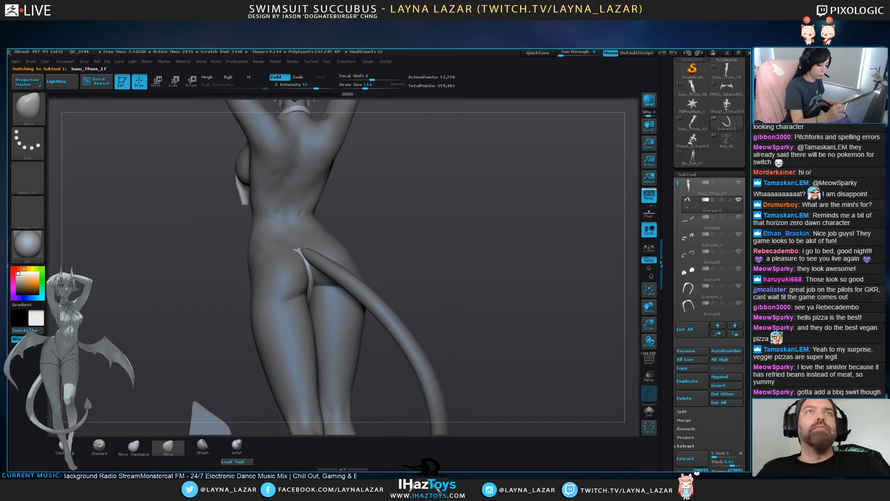
Sculpt the lower back and upper buttocks around the tail root on the body with the Standard brush
mouse_move(399, 195)
alt+mouse_down()
mouse_move(413, 208)
mouse_move(413, 232)
alt+mouse_up()
key(b)
key(s)
key(t)
key(s)
drag(304, 243, 294, 244)
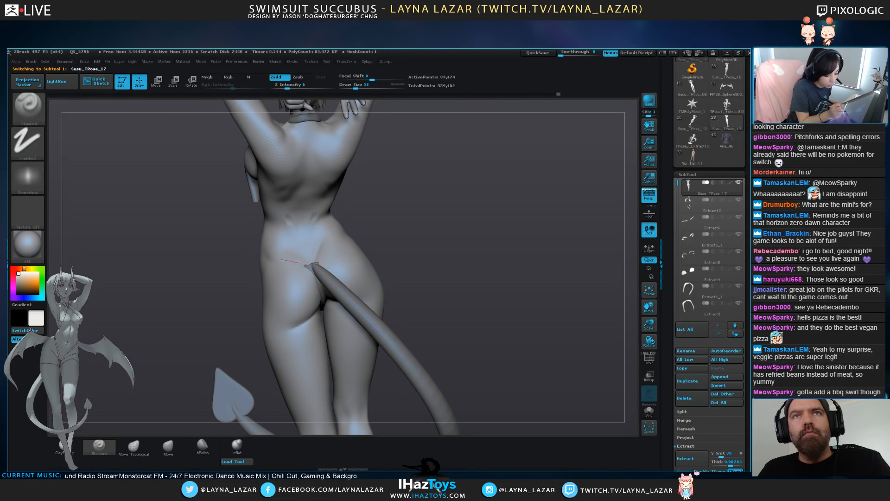
drag(362, 237, 403, 236)
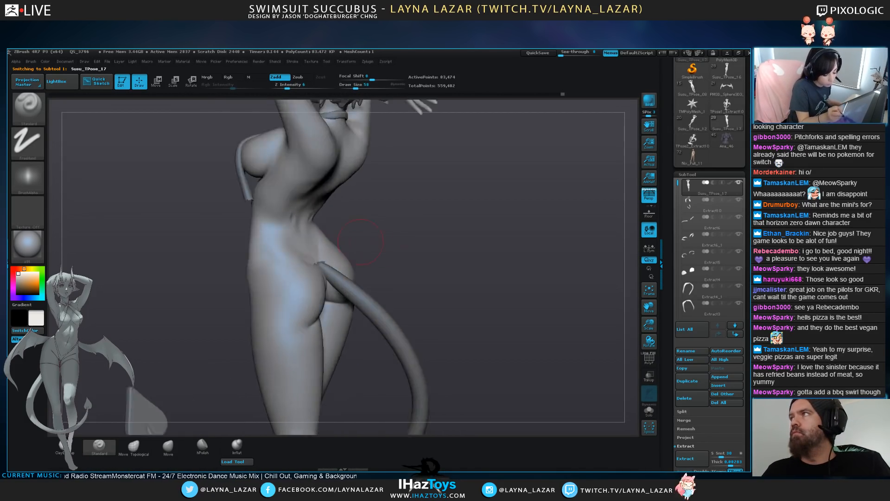
mouse_move(416, 297)
mouse_down()
mouse_move(432, 301)
mouse_move(381, 307)
mouse_up()
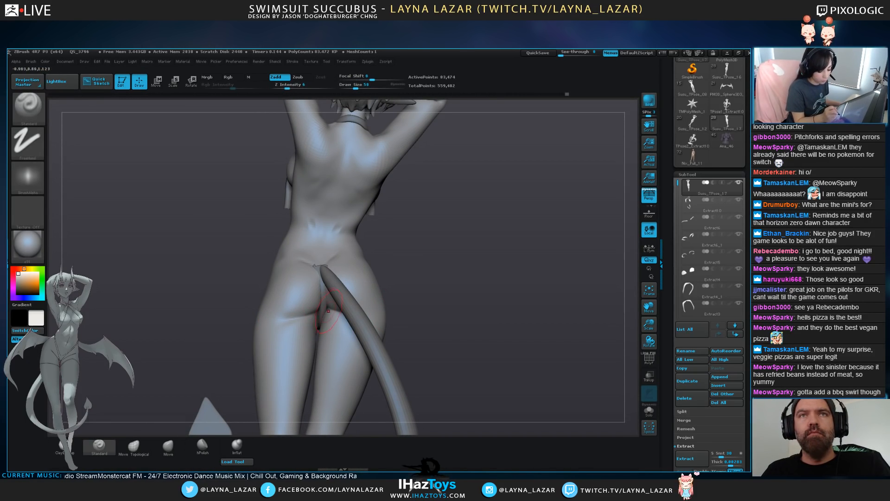
Switch to the Move Topological brush, hide the tail's spade tip in front of the thighs and reselect the body
mouse_move(443, 329)
mouse_down()
mouse_move(488, 296)
mouse_move(359, 243)
mouse_move(339, 256)
mouse_move(394, 235)
mouse_up()
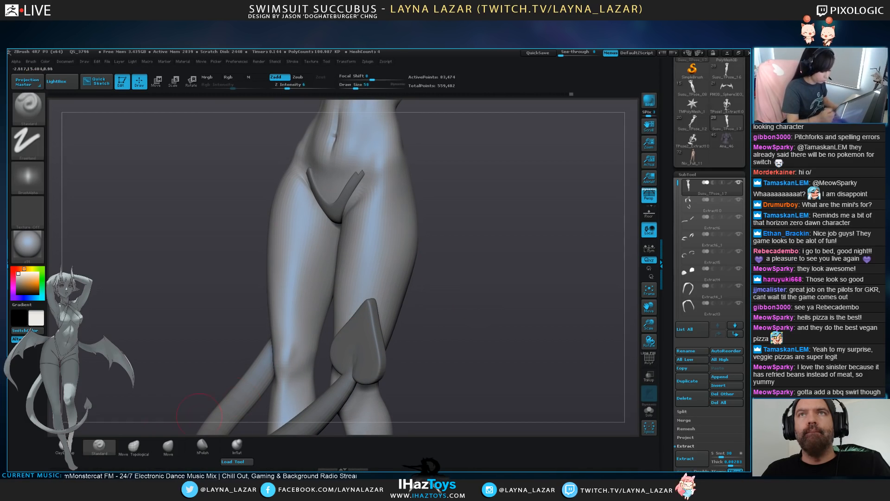
click(134, 447)
drag(356, 336, 391, 299)
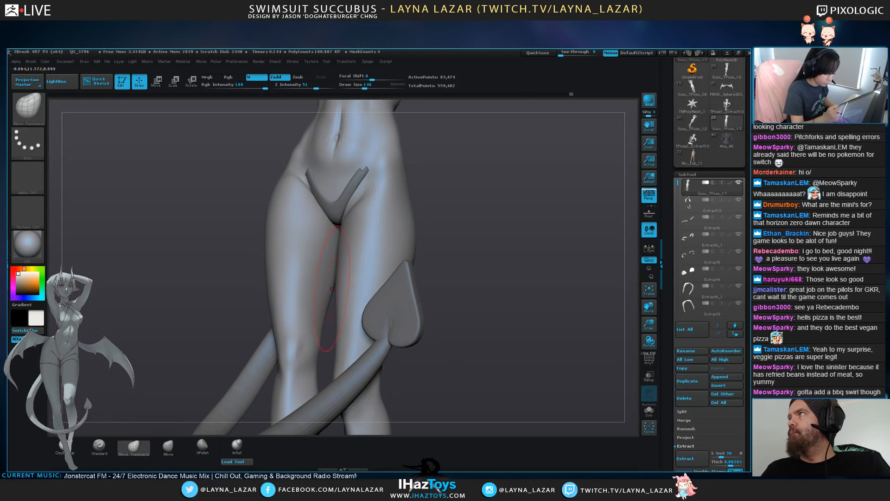
mouse_move(375, 273)
right_down()
mouse_move(348, 304)
mouse_move(394, 246)
mouse_move(354, 225)
right_up()
alt+click(353, 307)
click(712, 290)
alt+click(345, 320)
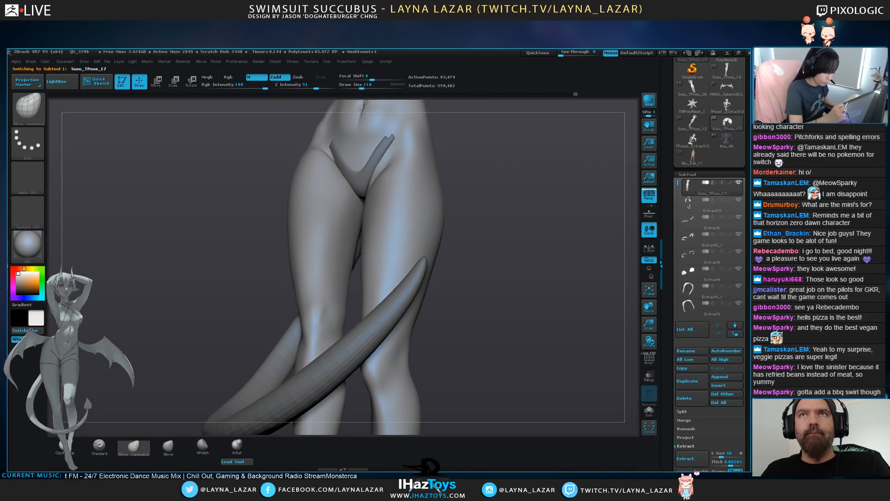
Reshape the inner thighs and buttocks from below with a larger Move Topological brush and smooth the crease
mouse_move(533, 325)
mouse_down()
mouse_move(520, 296)
mouse_move(522, 157)
mouse_move(524, 190)
mouse_move(529, 184)
mouse_up()
key(bracketright)
key(bracketright)
drag(334, 293, 327, 299)
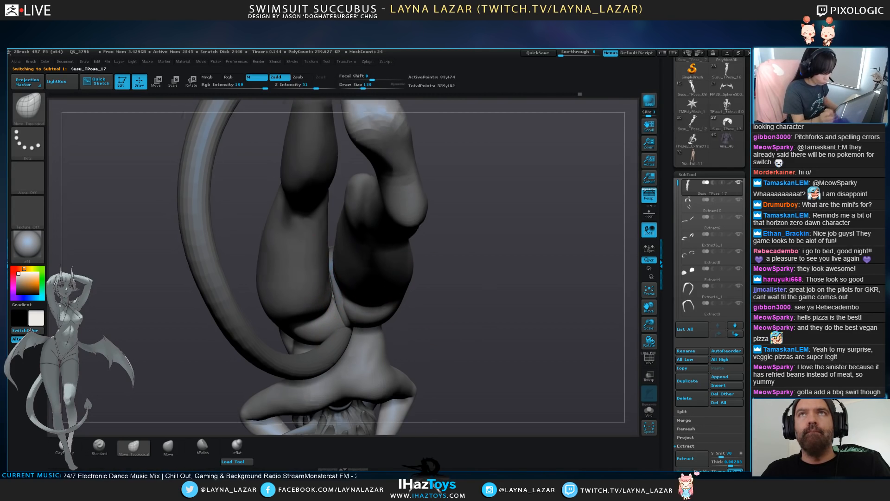
drag(519, 218, 520, 176)
drag(514, 283, 440, 267)
drag(501, 250, 556, 260)
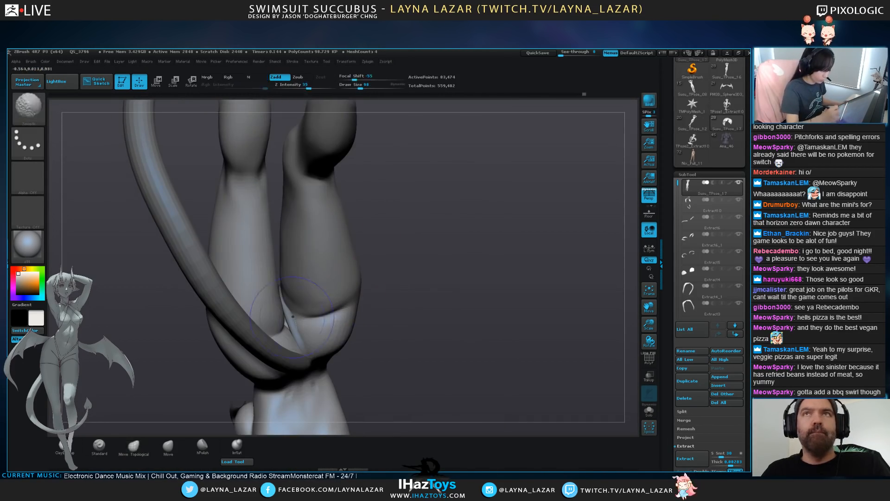
mouse_move(491, 269)
mouse_down()
mouse_move(541, 269)
mouse_move(555, 227)
mouse_move(487, 274)
mouse_move(541, 214)
mouse_up()
mouse_move(500, 325)
mouse_down()
mouse_move(506, 253)
mouse_move(509, 281)
mouse_up()
Add volume to the upper thighs below the bikini bottom with the Inflat brush, reducing the brush size for control
click(237, 446)
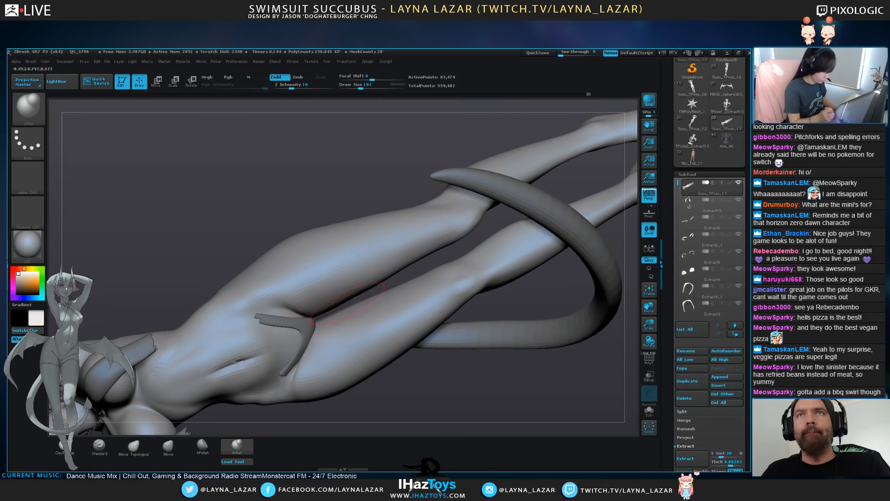
alt+drag(194, 232, 195, 325)
drag(194, 375, 343, 347)
mouse_move(417, 352)
alt+mouse_down()
mouse_move(424, 297)
mouse_move(445, 297)
mouse_move(447, 338)
mouse_move(476, 367)
mouse_move(478, 408)
alt+mouse_up()
key(bracketleft)
key(bracketleft)
key(bracketleft)
key(bracketleft)
key(bracketleft)
mouse_move(463, 318)
alt+mouse_down()
mouse_move(519, 297)
mouse_move(520, 307)
alt+mouse_up()
key(bracketleft)
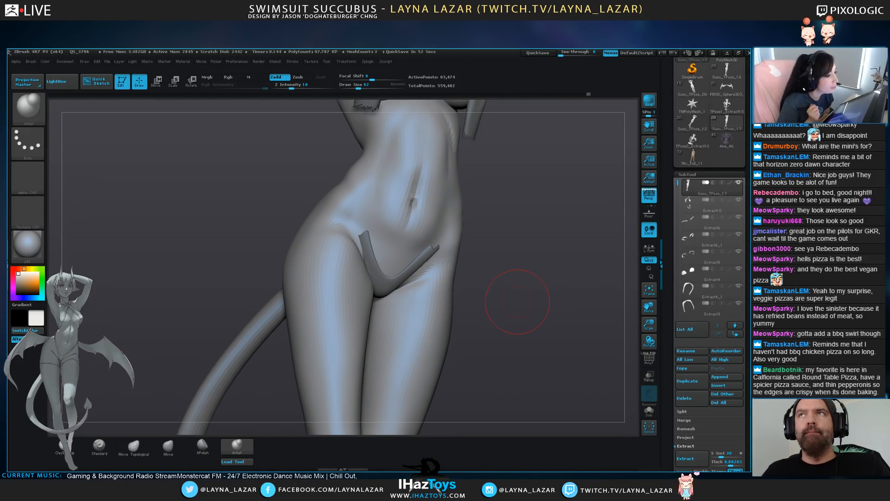
click(423, 297)
right_drag(423, 297, 409, 298)
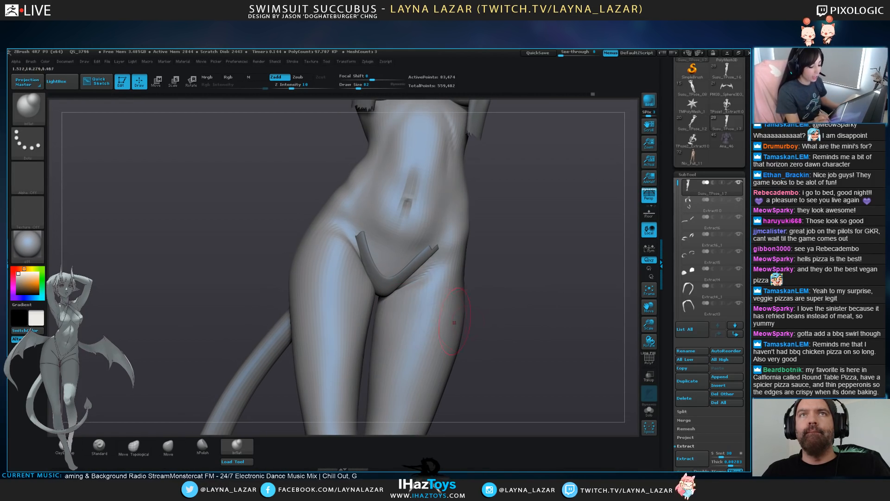
Refine the inner thighs below the bikini bottom with the Inflat brush at draw size 58 and smooth them
key(bracketleft)
key(bracketleft)
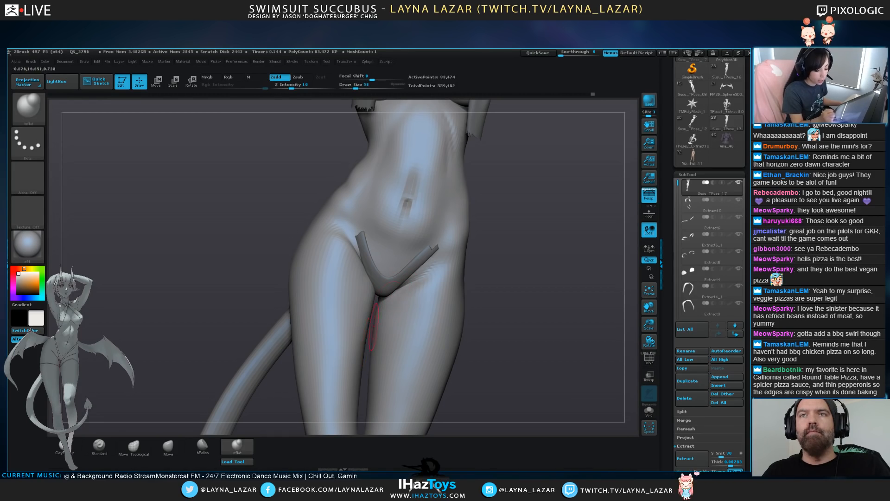
drag(529, 350, 484, 348)
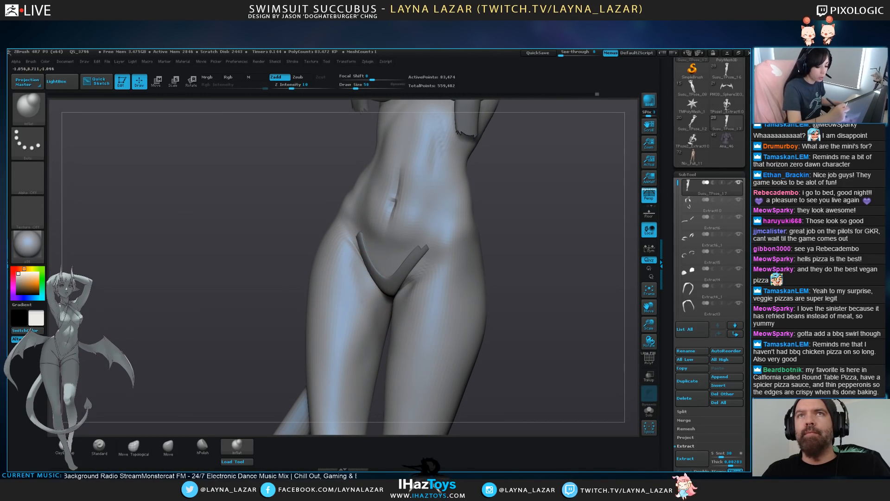
key(shift)
alt+drag(525, 357, 485, 297)
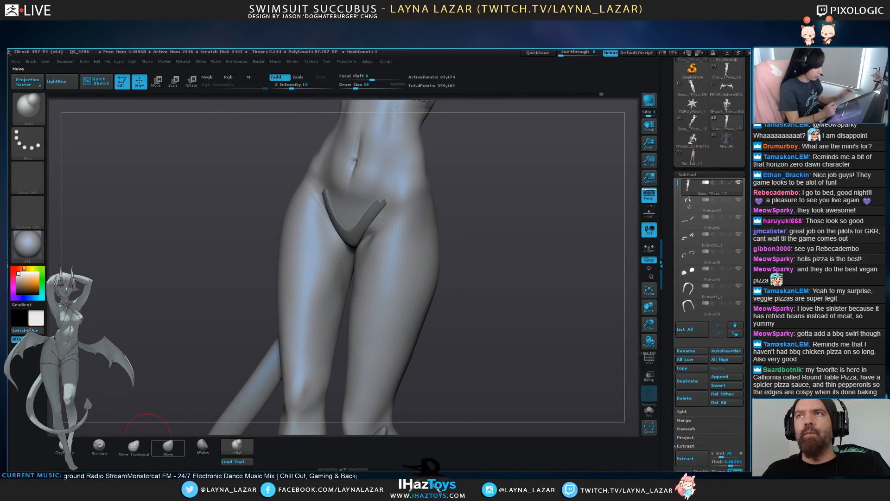
Switch to the Move Topological brush and reshape the inner and outer thigh contours from the front, adjusting the brush size
click(134, 446)
drag(199, 332, 220, 322)
key(bracketright)
key(bracketright)
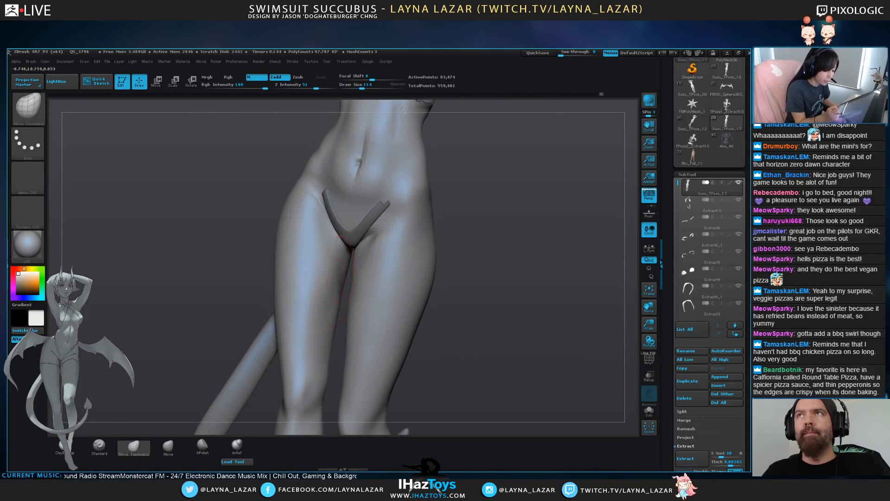
drag(463, 278, 473, 278)
key(bracketleft)
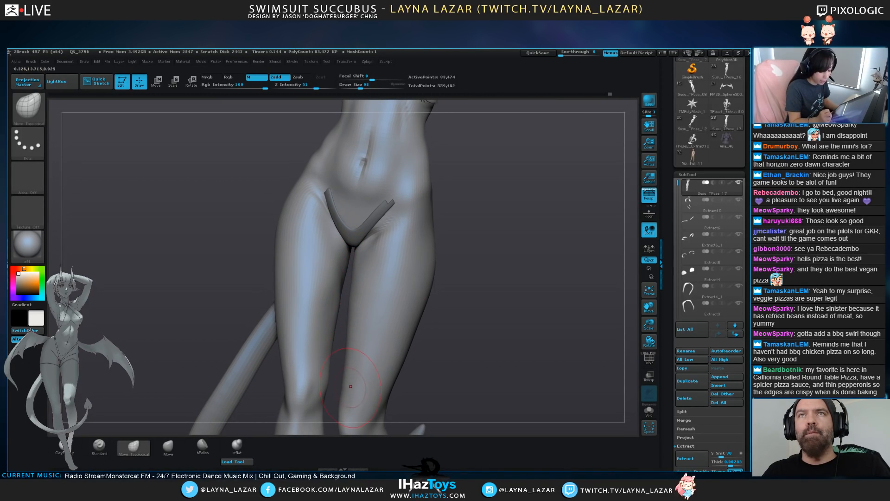
drag(465, 292, 474, 293)
key(bracketleft)
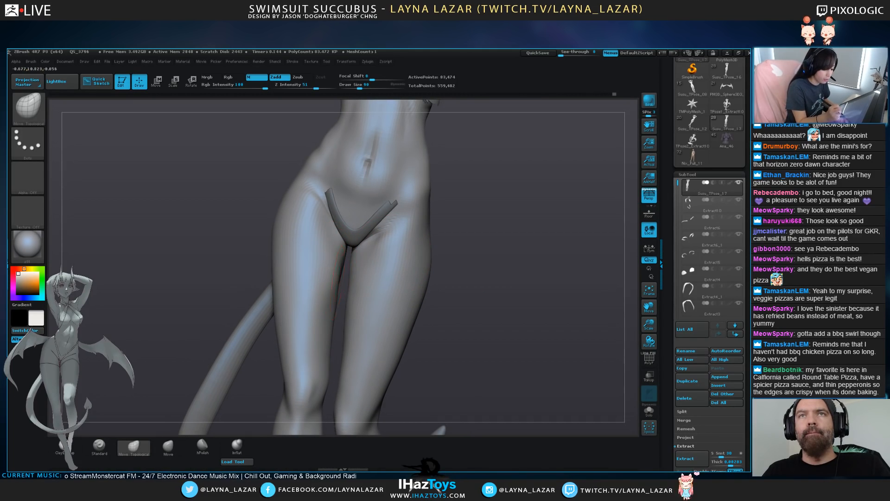
alt+drag(419, 353, 390, 352)
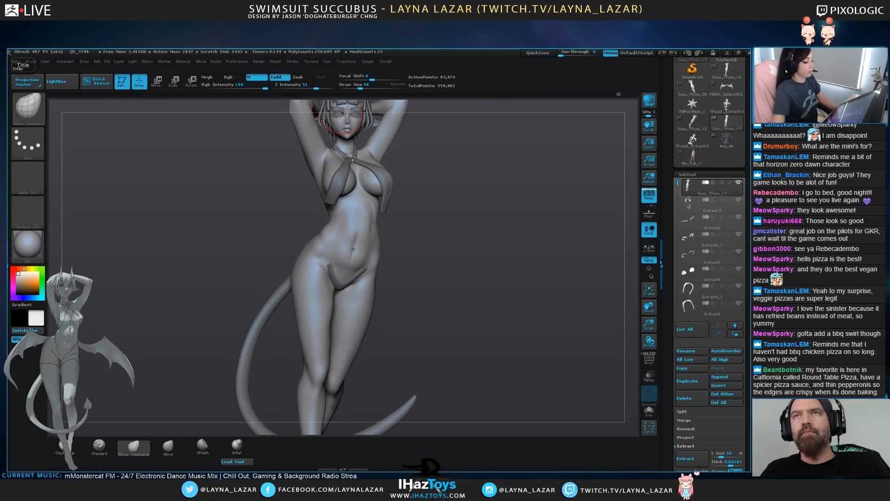
Adjust the top of the inner thigh gap below the bikini bottom with a small Move Topological brush
mouse_move(414, 232)
mouse_down()
mouse_move(411, 316)
mouse_move(394, 309)
mouse_up()
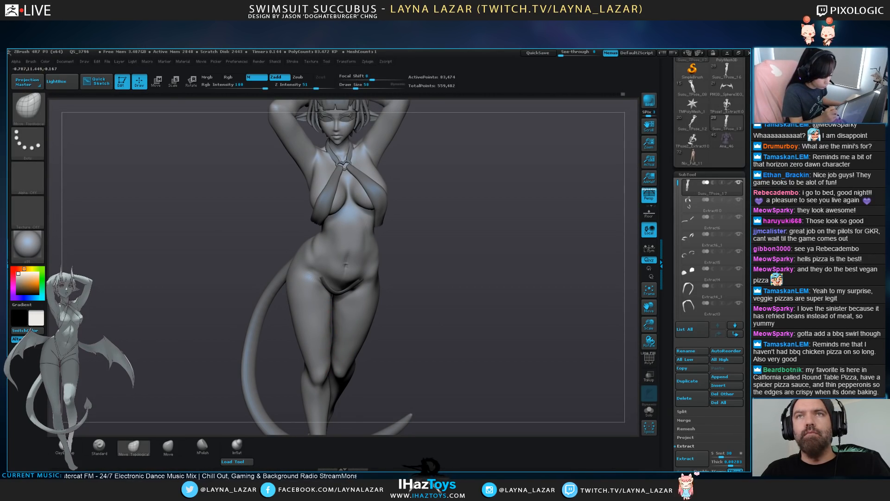
drag(410, 370, 330, 333)
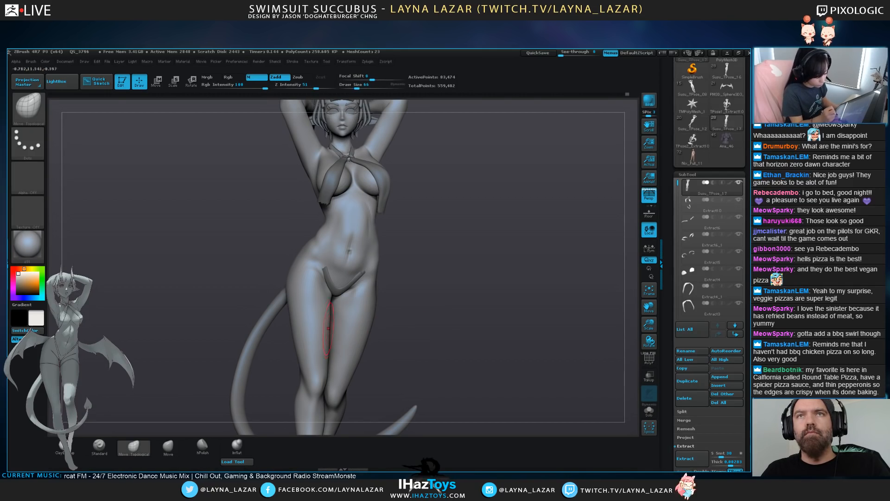
key(bracketleft)
key(bracketleft)
key(bracketleft)
key(bracketleft)
drag(328, 297, 331, 294)
Enlarge the Move Topological brush and correct the leg contours down to the knee from three-quarter front views
mouse_move(431, 325)
mouse_down()
mouse_move(385, 320)
mouse_move(445, 311)
mouse_move(445, 320)
mouse_up()
key(bracketright)
key(bracketright)
key(bracketright)
key(bracketright)
key(bracketright)
key(bracketright)
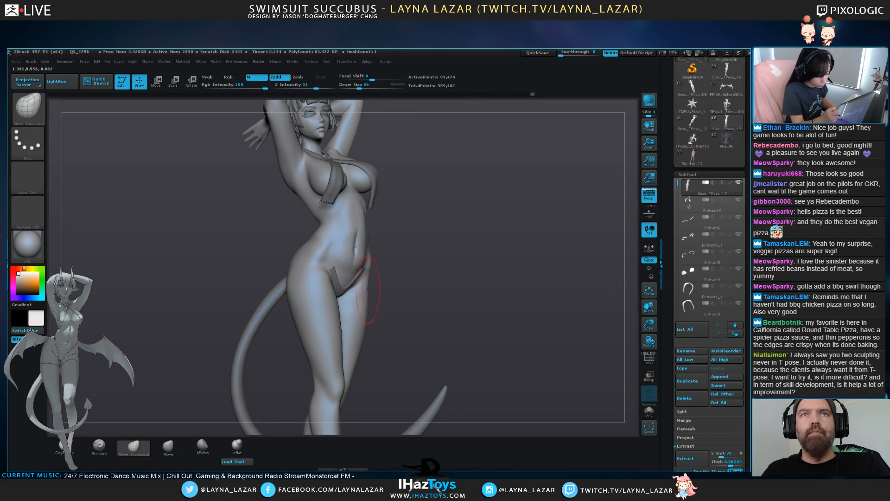
drag(413, 331, 334, 331)
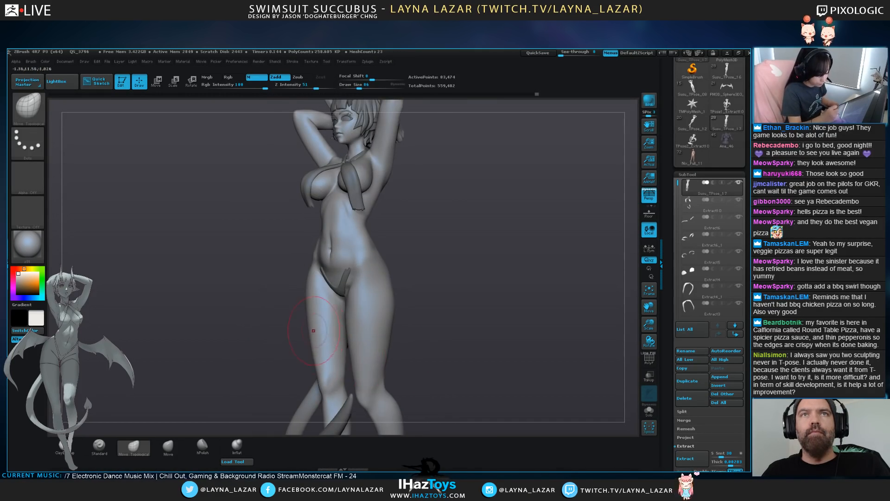
drag(322, 365, 327, 365)
drag(246, 348, 302, 342)
alt+drag(395, 375, 399, 316)
mouse_move(454, 336)
mouse_down()
mouse_move(387, 339)
mouse_move(473, 364)
mouse_up()
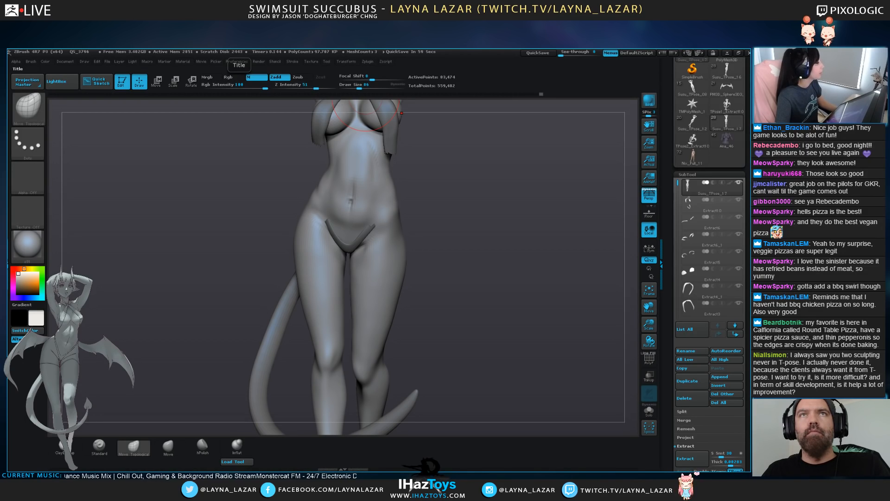
Reshape the lower back and upper buttock profile from the side with a larger Move Topological brush
mouse_move(543, 278)
mouse_down()
mouse_move(446, 296)
mouse_move(492, 319)
mouse_move(515, 314)
mouse_up()
key(bracketright)
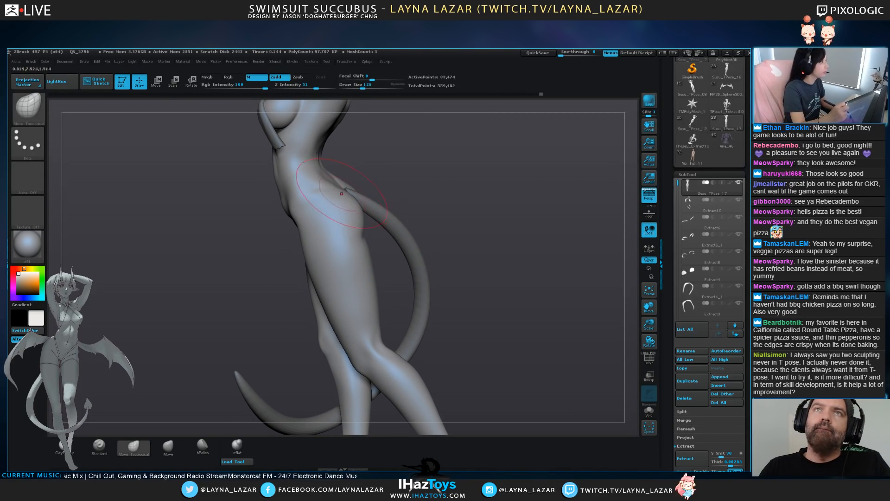
key(bracketright)
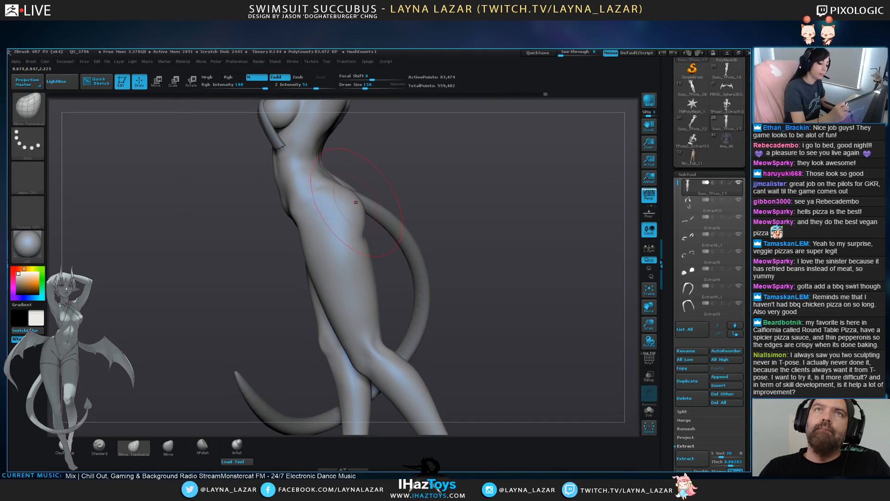
key(bracketleft)
key(bracketleft)
drag(469, 269, 418, 262)
key(bracketleft)
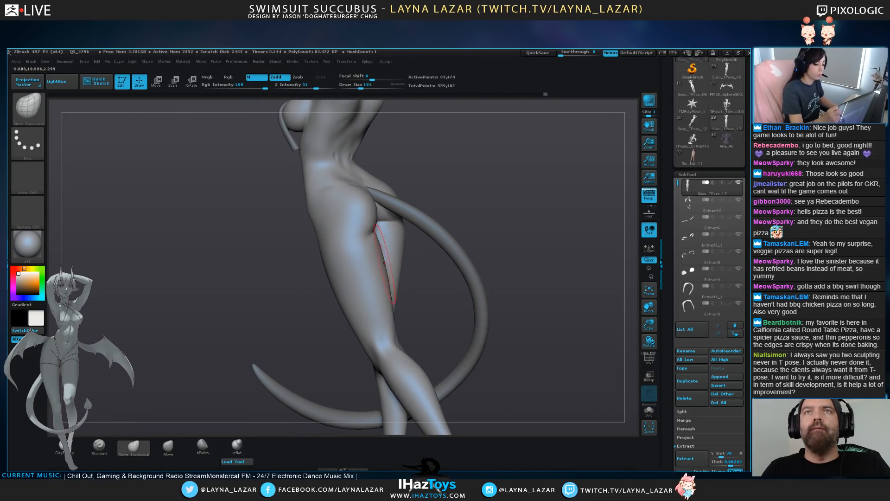
Reshape the lower curve of the buttock and the back of the thigh down to the knee
key(bracketright)
key(bracketright)
key(bracketleft)
drag(377, 222, 371, 236)
drag(391, 329, 393, 327)
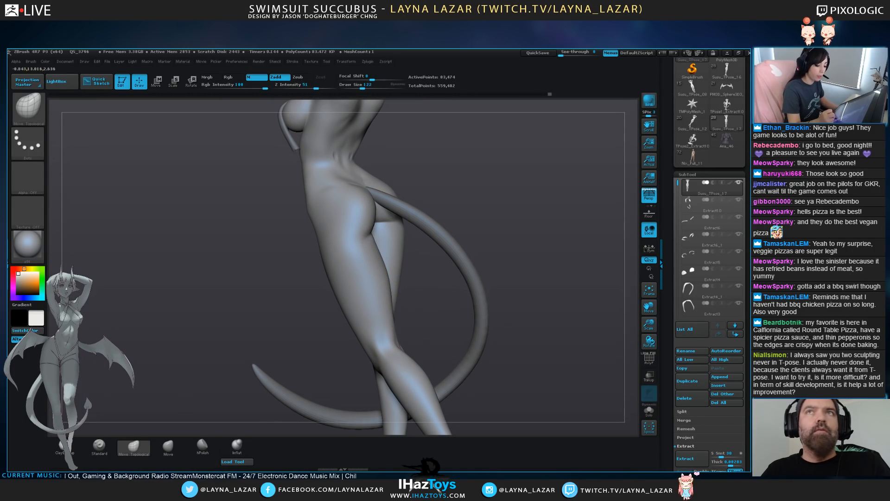
drag(436, 301, 447, 303)
drag(391, 272, 379, 260)
Adjust the thigh contours from behind and smooth the inner thigh below the buttock
drag(431, 278, 371, 279)
drag(339, 336, 353, 335)
drag(403, 269, 399, 271)
drag(354, 335, 331, 334)
shift+drag(403, 260, 403, 283)
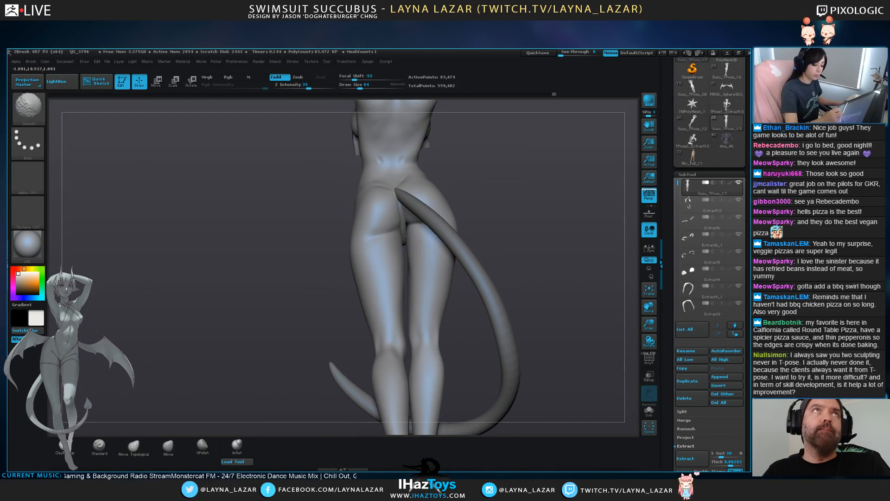
Nudge the inner thigh contour under the tail and smooth the buttock fold with a smaller brush
mouse_move(297, 331)
mouse_down()
mouse_move(347, 323)
mouse_move(317, 278)
mouse_up()
drag(403, 260, 407, 256)
mouse_move(320, 320)
mouse_down()
mouse_move(279, 321)
mouse_move(345, 319)
mouse_up()
key(bracketleft)
key(bracketleft)
shift+drag(390, 255, 397, 275)
mouse_move(522, 196)
alt+mouse_down()
mouse_move(493, 213)
mouse_move(492, 228)
alt+mouse_up()
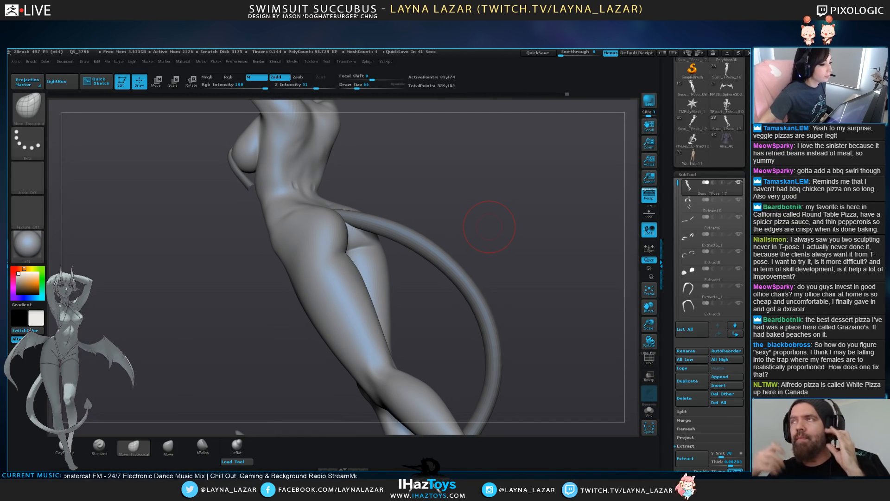
Switch to the Standard brush at draw size 34, define the fold under the buttock and smooth it
mouse_move(412, 224)
mouse_down()
mouse_move(457, 211)
mouse_move(454, 220)
mouse_up()
click(99, 446)
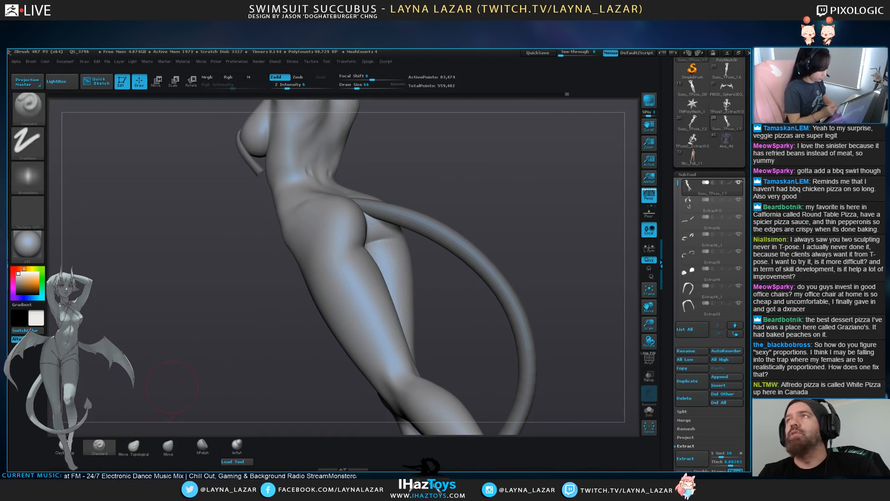
drag(445, 253, 370, 239)
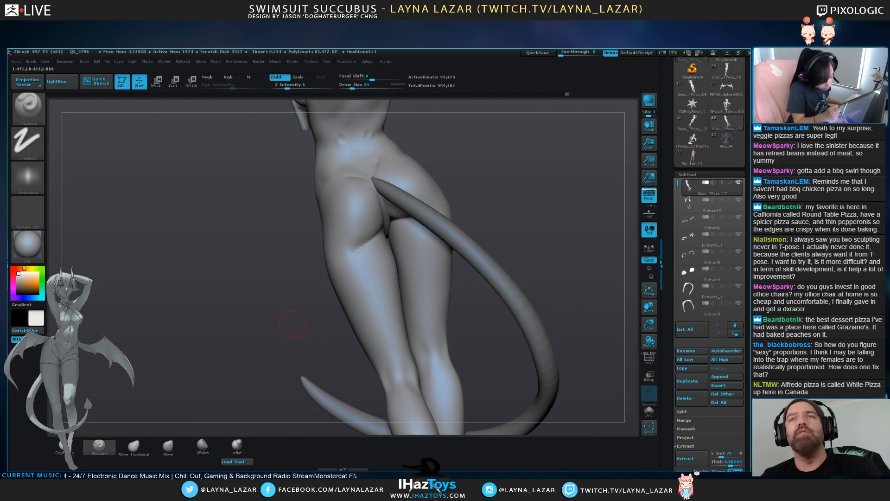
drag(292, 253, 322, 251)
mouse_move(234, 320)
alt+mouse_down()
mouse_move(235, 274)
mouse_move(234, 309)
alt+mouse_up()
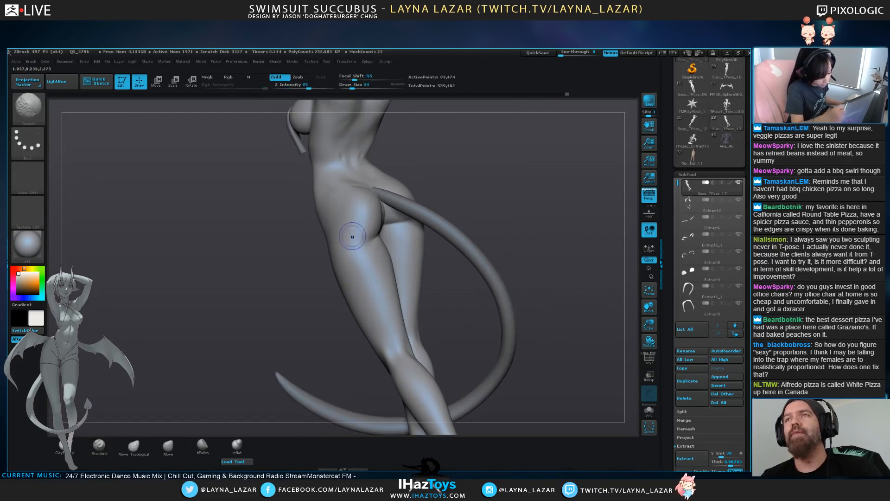
Refine the rear contour of the buttock with the Move Topological brush at draw size 70
click(134, 446)
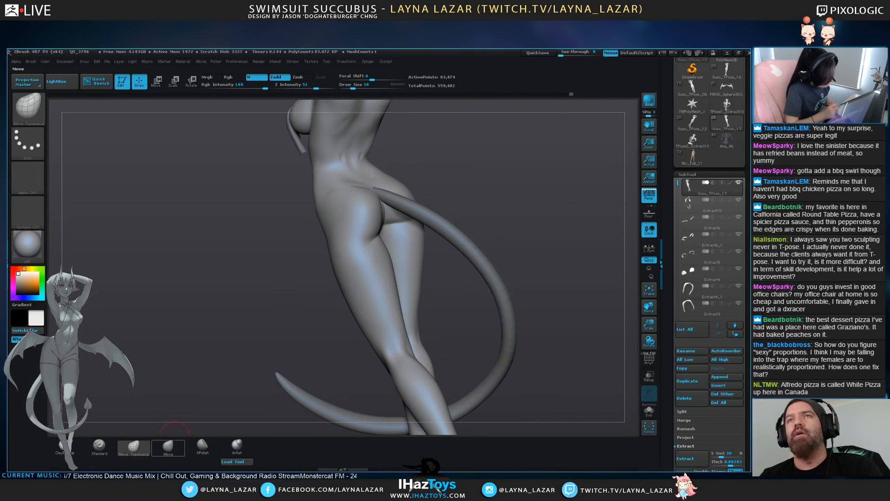
key(bracketright)
key(bracketright)
drag(382, 217, 385, 217)
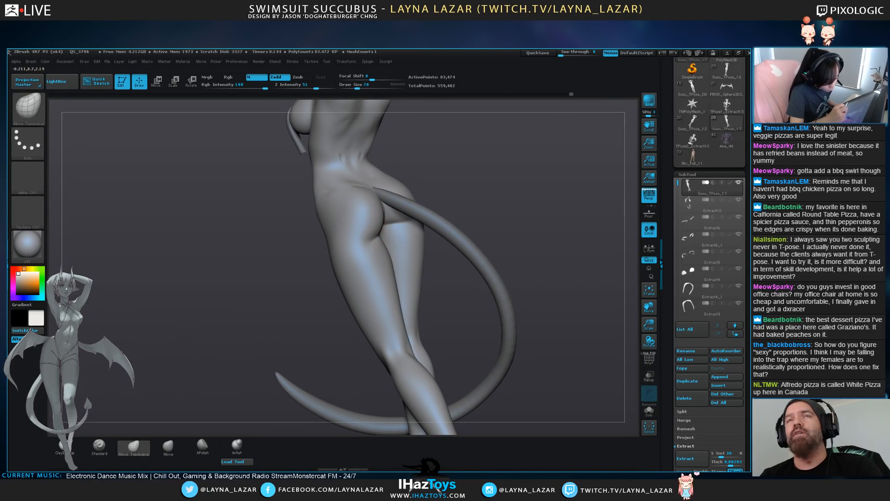
drag(265, 241, 299, 239)
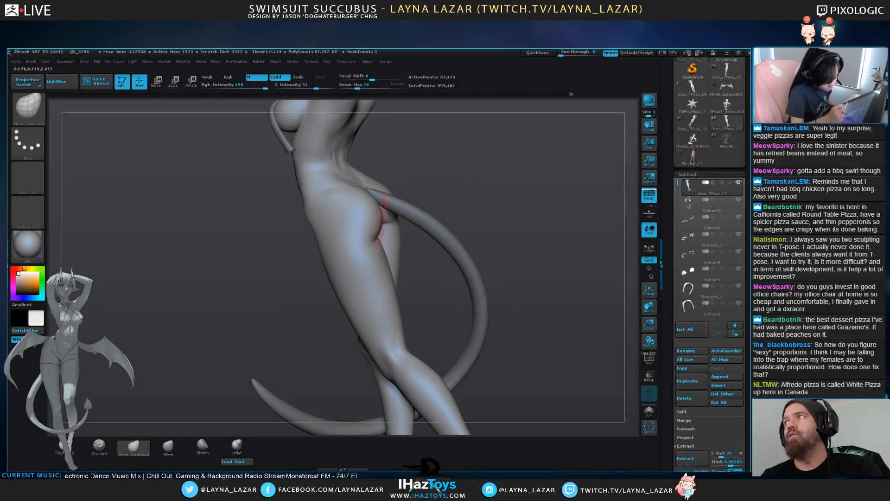
mouse_move(461, 214)
alt+mouse_down()
mouse_move(456, 200)
mouse_move(471, 183)
mouse_move(501, 195)
mouse_move(484, 223)
mouse_move(482, 264)
alt+mouse_up()
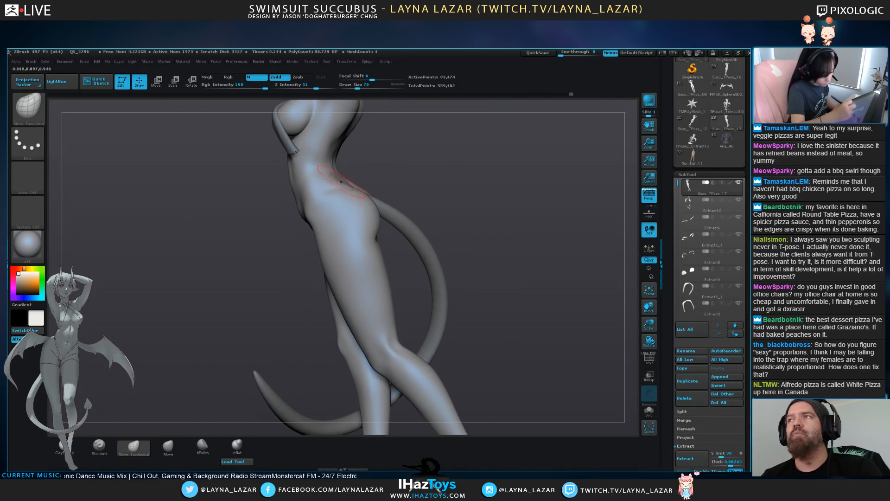
Adjust the lower back contour above the buttock with a smaller Move Topological brush and smooth the outer hip
drag(338, 176, 347, 181)
key(bracketleft)
drag(464, 200, 524, 200)
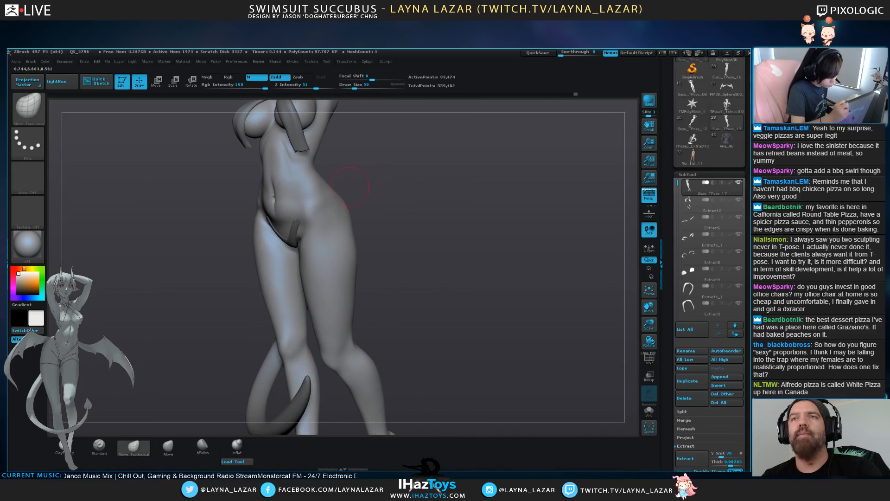
shift+drag(337, 203, 343, 215)
Smooth the waist and hip transition from the front
drag(463, 209, 418, 209)
alt+drag(418, 260, 413, 195)
mouse_move(399, 260)
mouse_down()
mouse_move(388, 260)
mouse_move(394, 297)
mouse_up()
mouse_move(307, 175)
shift+mouse_down()
mouse_move(280, 206)
mouse_move(287, 214)
shift+mouse_up()
shift+drag(391, 260, 371, 260)
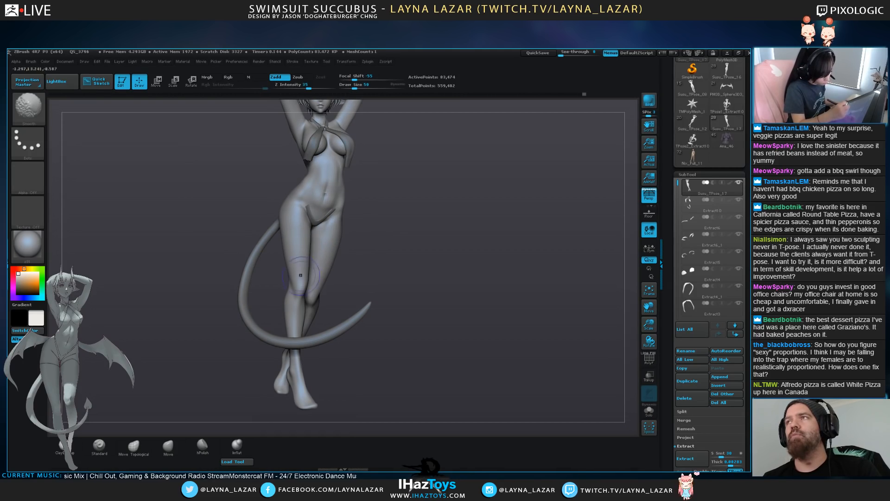
Pull the outer hip contour slightly inward from the front with the Move Topological brush at draw size 70
alt+drag(385, 222, 371, 186)
alt+drag(307, 123, 307, 184)
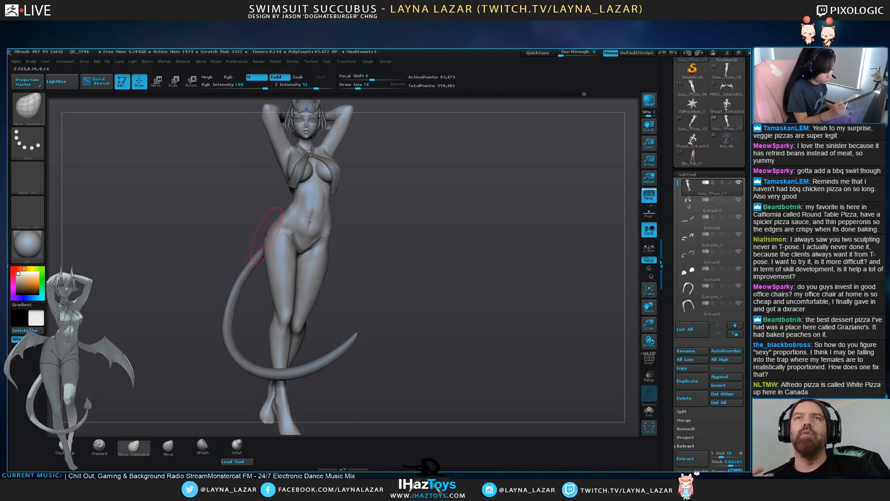
drag(274, 227, 277, 228)
key([)
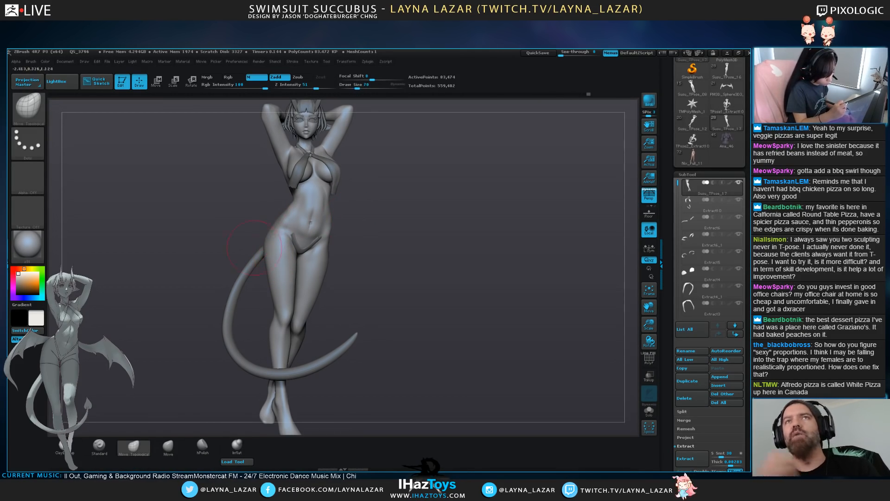
Reshape the buttock beside the tail root and the back of the thighs from rear three-quarter views
right_drag(260, 244, 343, 239)
mouse_move(256, 238)
right_down()
mouse_move(267, 237)
mouse_move(262, 276)
right_up()
drag(212, 212, 207, 205)
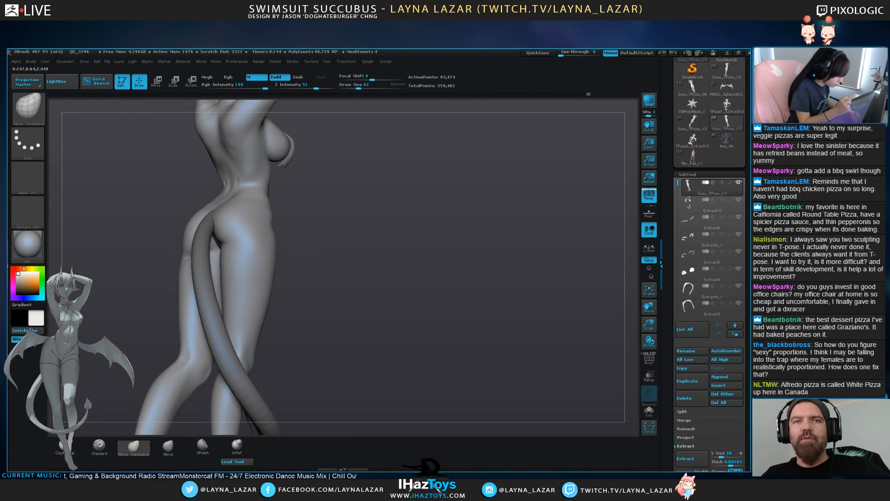
drag(177, 341, 183, 341)
right_drag(179, 339, 232, 334)
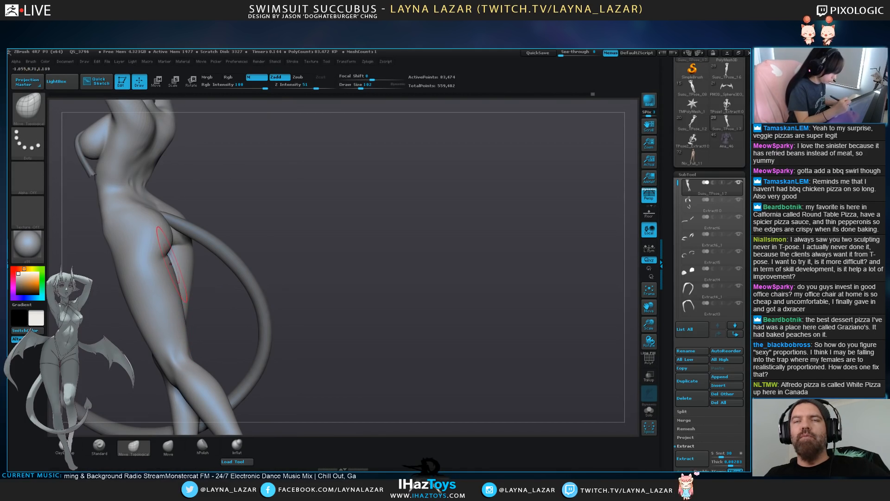
drag(177, 292, 181, 294)
alt+drag(469, 358, 565, 319)
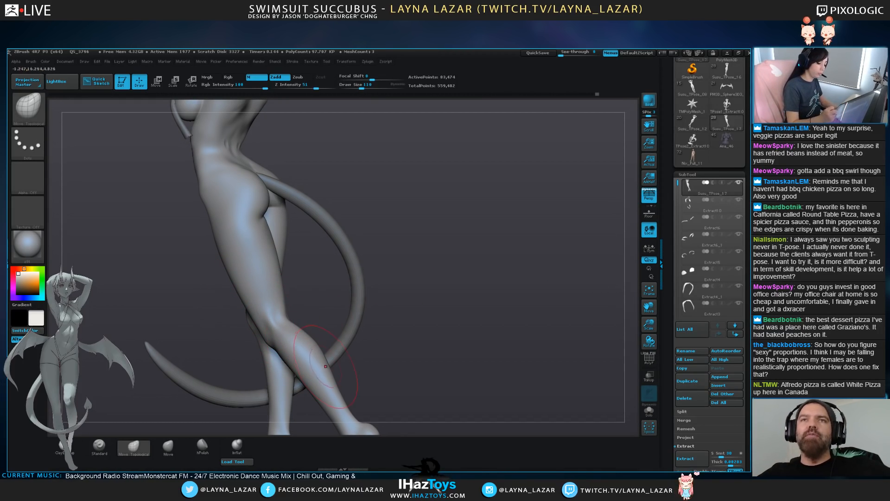
Reshape the back of the thigh and the knee from the side with the Move Topological brush at varying sizes
drag(417, 320, 434, 321)
key(bracketleft)
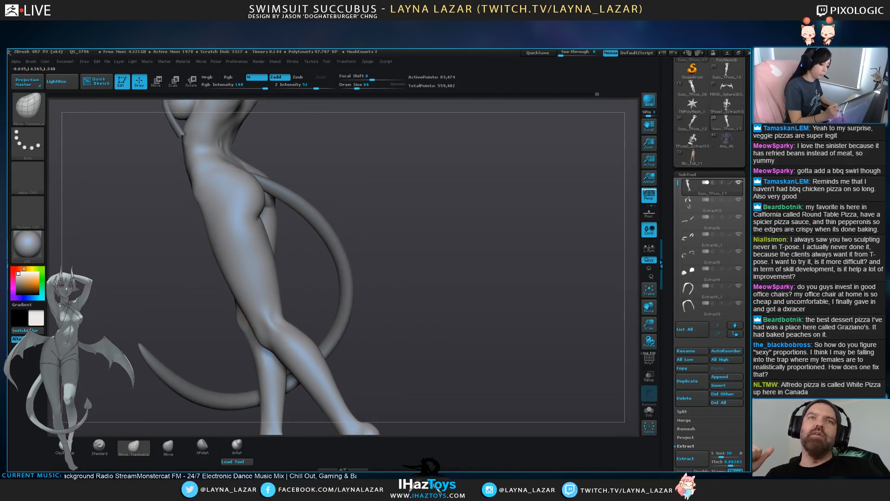
key(bracketright)
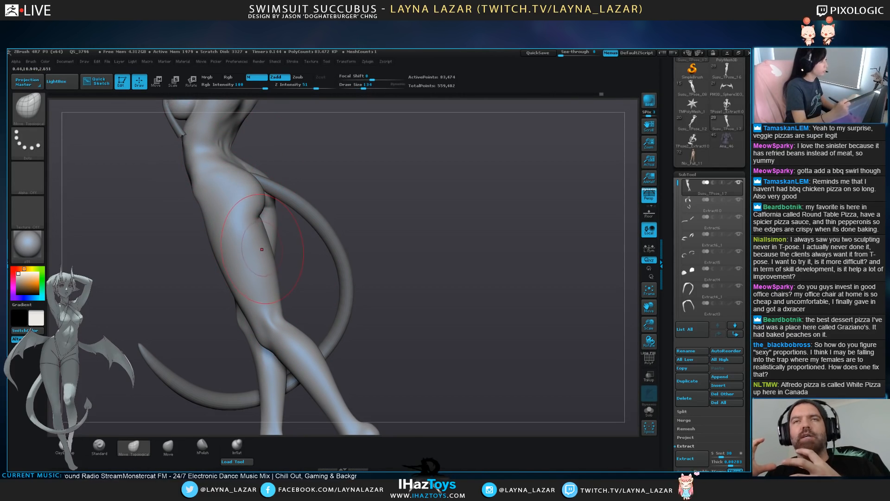
key(bracketleft)
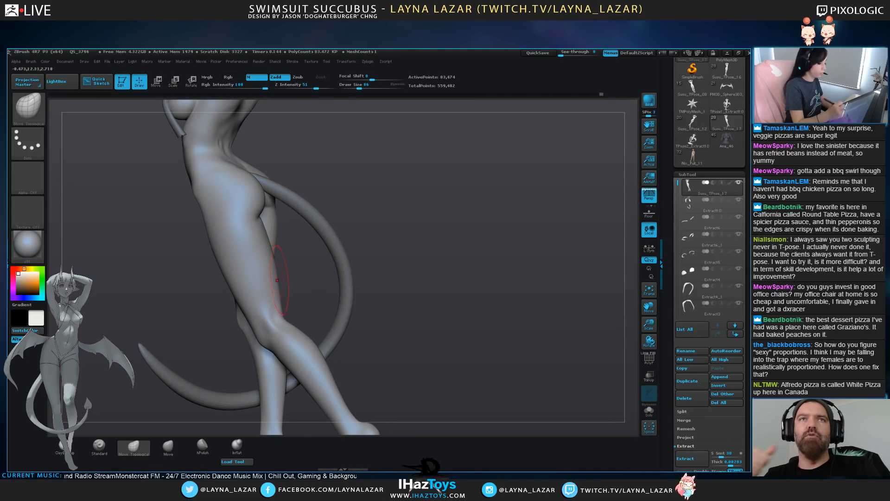
key(bracketright)
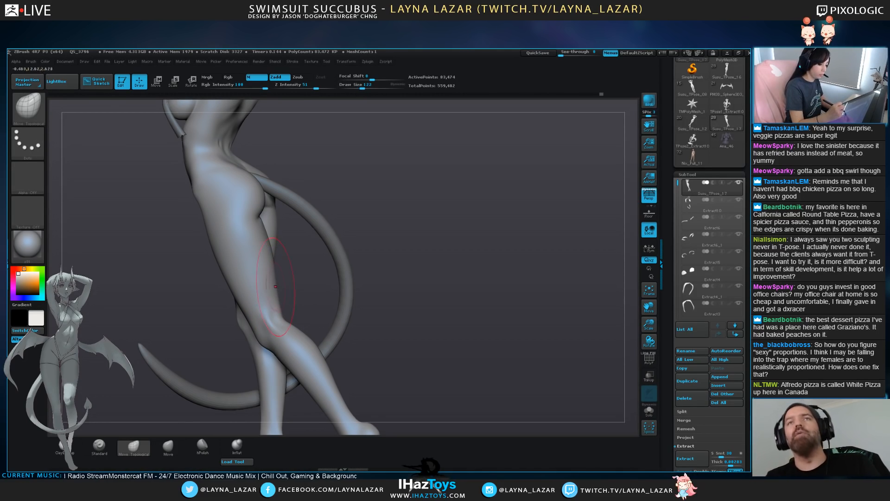
Lower the body mesh by one subdivision level, then build up and smooth the knee with a small Clay Buildup brush
click(62, 445)
drag(670, 410, 669, 246)
click(689, 337)
key(bracketleft)
key(bracketleft)
key(bracketleft)
key(bracketleft)
key(bracketright)
drag(275, 316, 281, 329)
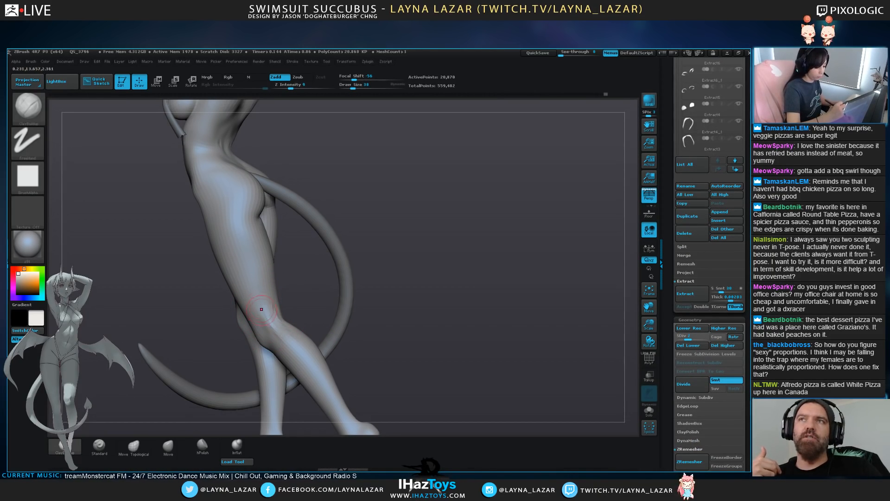
drag(311, 296, 408, 299)
shift+drag(268, 332, 270, 335)
drag(325, 306, 378, 299)
Reshape the outer knee and upper calf from the front and side with the Move Topological brush
click(133, 448)
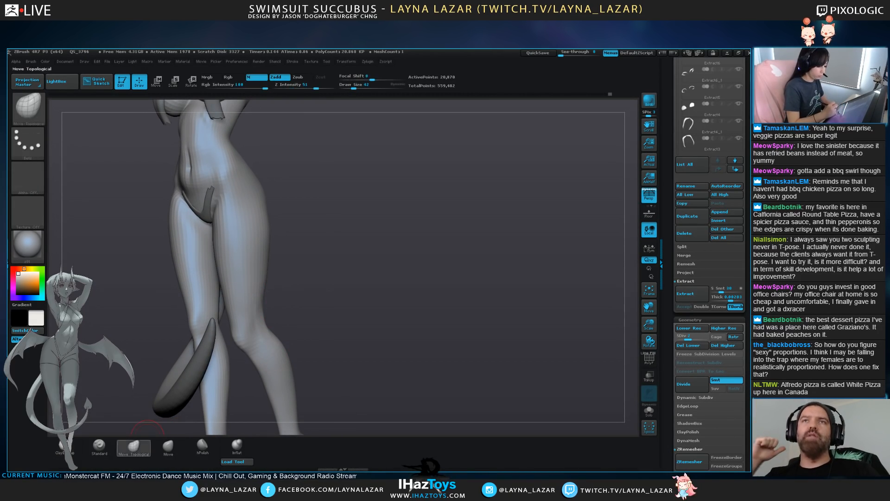
drag(272, 332, 276, 330)
mouse_move(371, 311)
mouse_down()
mouse_move(306, 309)
mouse_move(278, 322)
mouse_up()
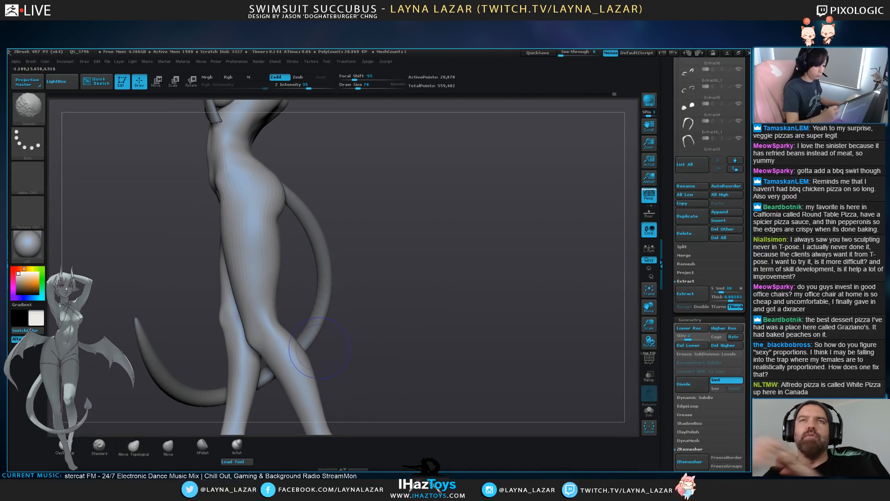
key(bracketright)
key(bracketright)
drag(276, 316, 283, 313)
key(bracketleft)
key(bracketleft)
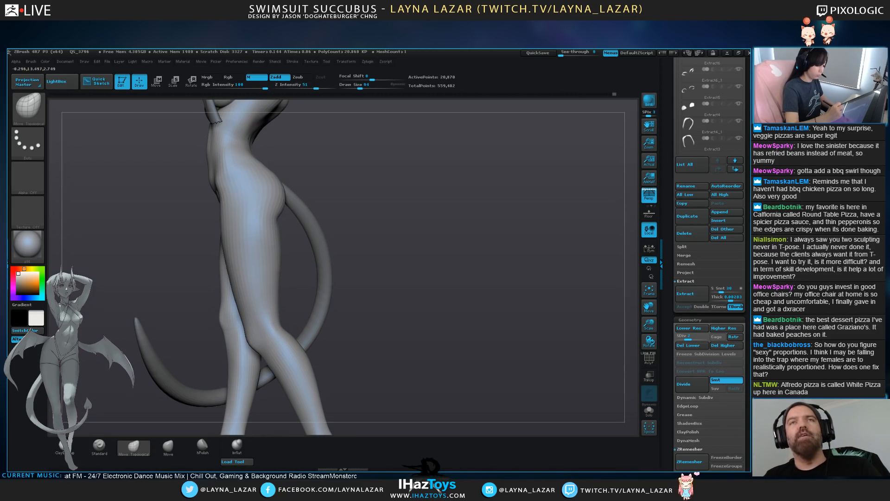
Adjust the thigh contour from low viewing angles with the Move Topological brush at draw size 110
mouse_move(365, 257)
mouse_down()
mouse_move(301, 255)
mouse_move(301, 275)
mouse_up()
key(bracketleft)
mouse_move(303, 241)
mouse_down()
mouse_move(296, 283)
mouse_move(297, 247)
mouse_move(294, 273)
mouse_move(299, 329)
mouse_move(371, 336)
mouse_move(388, 329)
mouse_move(348, 288)
mouse_move(371, 296)
mouse_move(381, 325)
mouse_move(300, 359)
mouse_move(301, 344)
mouse_up()
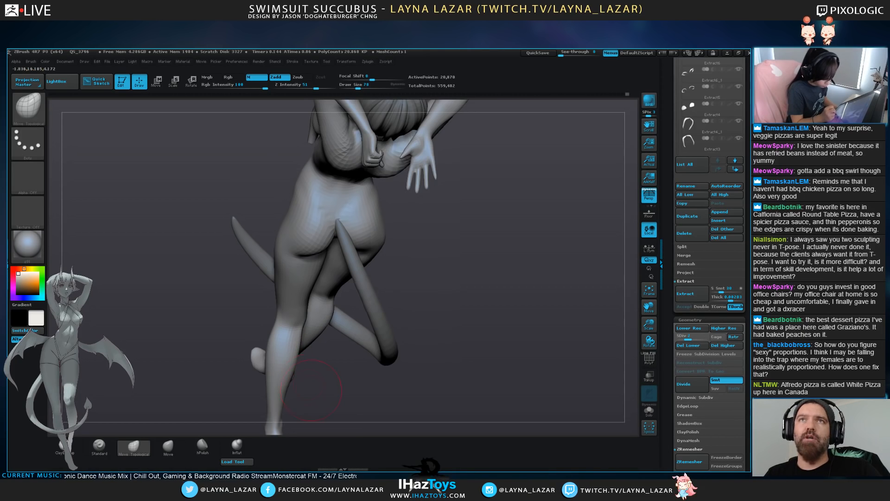
mouse_move(309, 384)
mouse_down()
mouse_move(362, 380)
mouse_move(383, 351)
mouse_up()
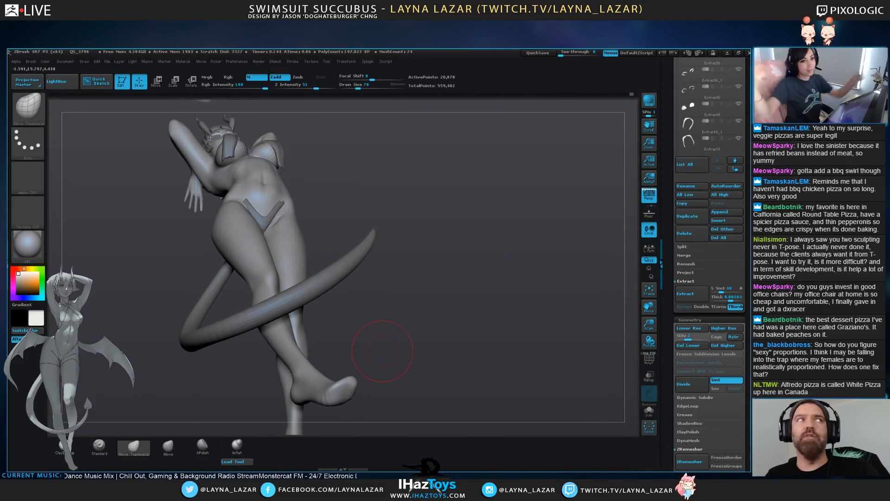
mouse_move(383, 351)
mouse_down()
mouse_move(371, 360)
mouse_move(310, 343)
mouse_move(260, 355)
mouse_move(386, 212)
mouse_up()
drag(355, 250, 345, 223)
key(bracketright)
drag(271, 260, 265, 261)
mouse_move(327, 220)
mouse_down()
mouse_move(283, 299)
mouse_move(312, 350)
mouse_move(278, 356)
mouse_up()
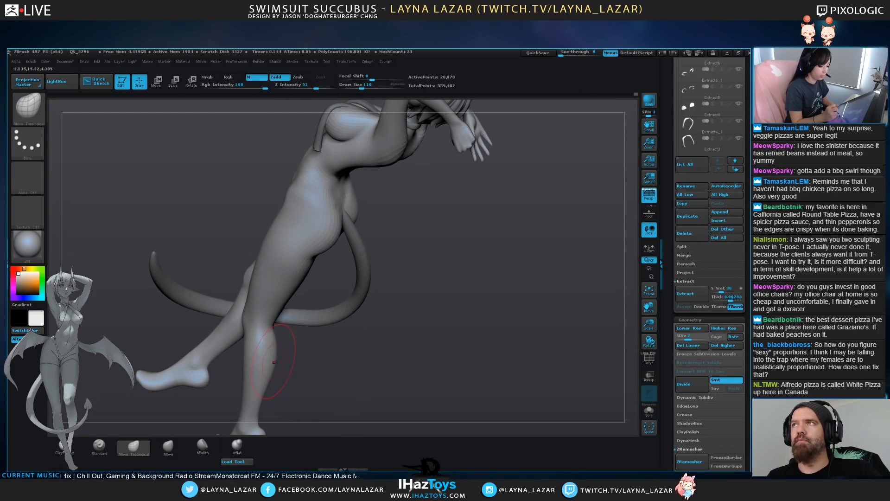
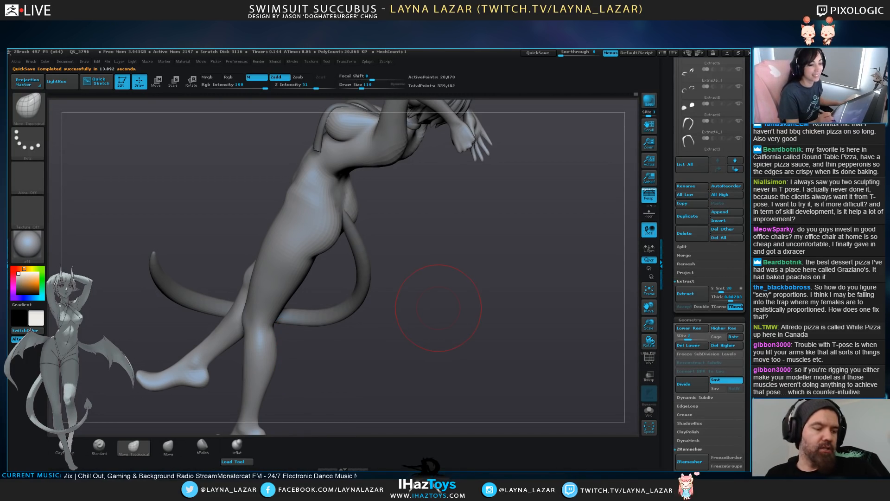
Mask everything except the rear leg and rotate that leg at the hip with the Transpose line
mouse_move(439, 308)
mouse_down()
mouse_move(505, 306)
mouse_move(455, 324)
mouse_move(478, 321)
mouse_move(457, 297)
mouse_move(442, 299)
mouse_move(452, 304)
mouse_move(438, 318)
mouse_up()
drag(352, 279, 464, 279)
click(191, 81)
ctrl+drag(319, 221, 309, 355)
drag(417, 316, 347, 316)
drag(309, 280, 326, 280)
drag(328, 353, 349, 351)
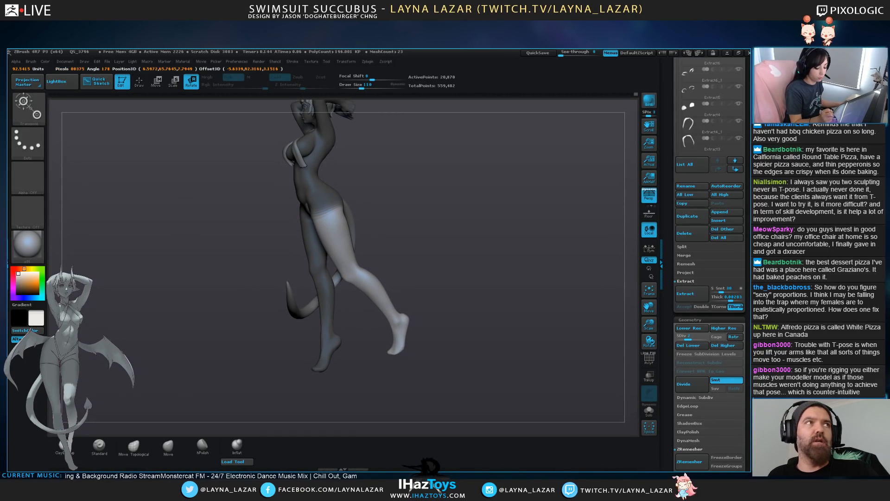
Mask everything except the rear foot, rotate it at the ankle and clear the mask
mouse_move(423, 292)
ctrl+mouse_down()
mouse_move(430, 299)
mouse_move(381, 300)
mouse_move(408, 333)
mouse_move(458, 345)
mouse_move(462, 333)
mouse_move(457, 346)
ctrl+mouse_up()
ctrl+click(436, 331)
drag(469, 311, 599, 313)
alt+drag(534, 320, 480, 301)
drag(505, 342, 386, 346)
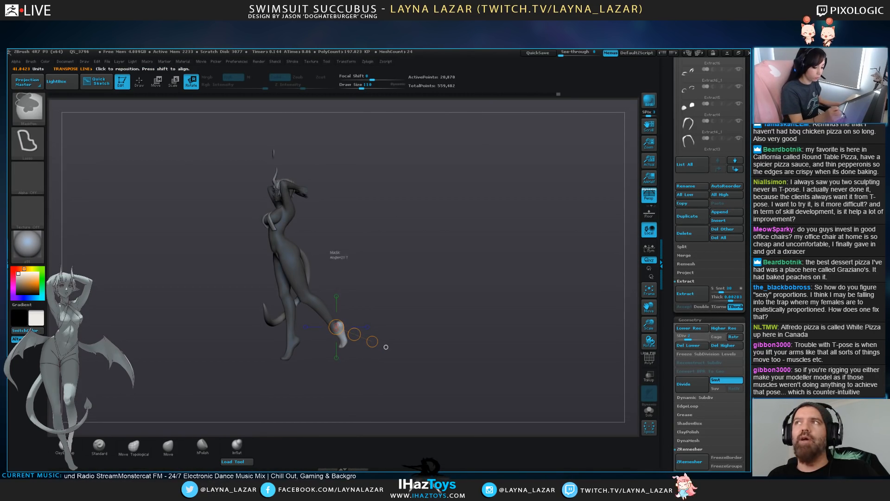
ctrl+drag(338, 249, 342, 253)
Mask everything except the rear lower leg, rotate it at the knee and clear the mask
mouse_move(312, 279)
ctrl+mouse_down()
mouse_move(451, 371)
mouse_move(445, 364)
ctrl+mouse_up()
mouse_move(304, 277)
ctrl+mouse_down()
mouse_move(324, 282)
mouse_move(302, 336)
ctrl+mouse_up()
ctrl+click(385, 325)
mouse_move(308, 298)
shift+mouse_down()
mouse_move(384, 374)
mouse_move(413, 319)
mouse_move(410, 331)
shift+mouse_up()
drag(404, 367, 217, 385)
key(ctrl+z)
drag(417, 325, 457, 326)
drag(303, 400, 395, 385)
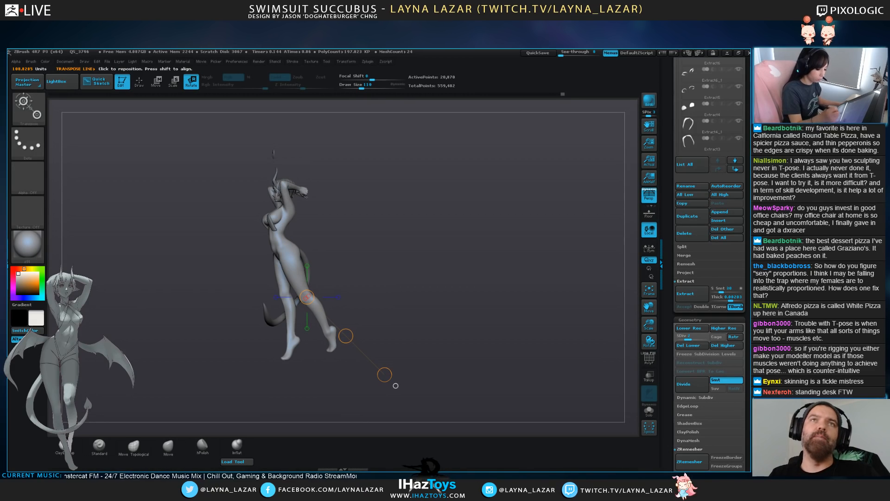
ctrl+click(396, 385)
Mask everything except the supporting lower leg, rotate it slightly at the knee and clear the mask
mouse_move(295, 298)
ctrl+mouse_down()
mouse_move(281, 394)
mouse_move(265, 378)
ctrl+mouse_up()
ctrl+click(285, 308)
ctrl+click(287, 312)
mouse_move(284, 291)
shift+mouse_down()
mouse_move(284, 398)
mouse_move(294, 382)
shift+mouse_up()
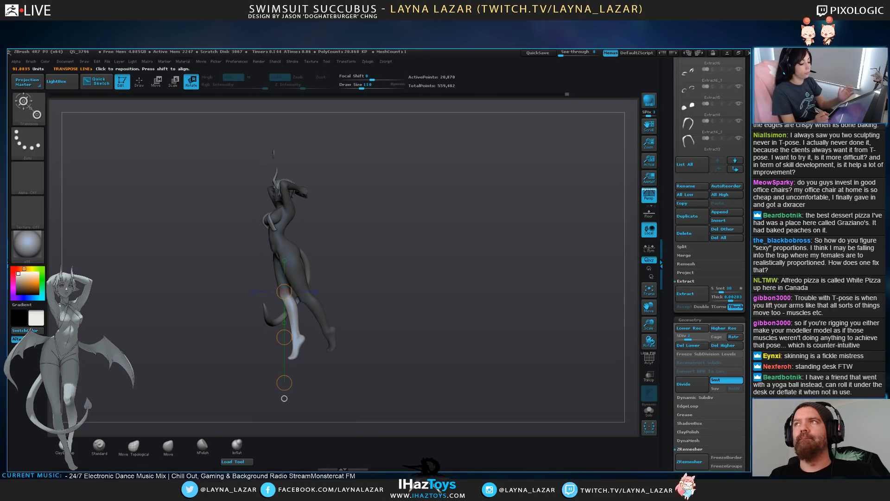
shift+drag(399, 287, 469, 288)
ctrl+drag(417, 324, 436, 343)
alt+drag(418, 297, 418, 330)
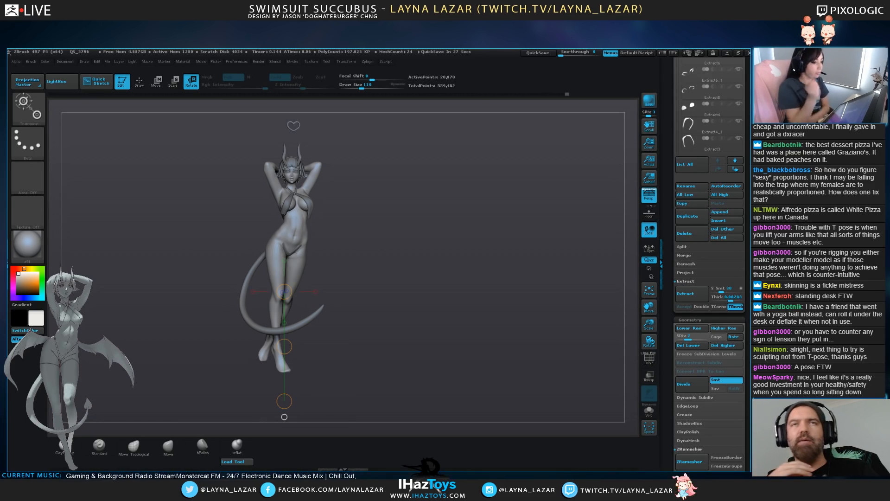
Return to Draw mode and adjust the side contour of the ribcage and waist with a smaller Move Topological brush
mouse_move(418, 278)
mouse_down()
mouse_move(547, 278)
mouse_move(381, 279)
mouse_move(385, 325)
mouse_move(399, 325)
mouse_move(393, 354)
mouse_up()
key(q)
key(bracketleft)
key(bracketleft)
drag(267, 269, 270, 272)
key(bracketright)
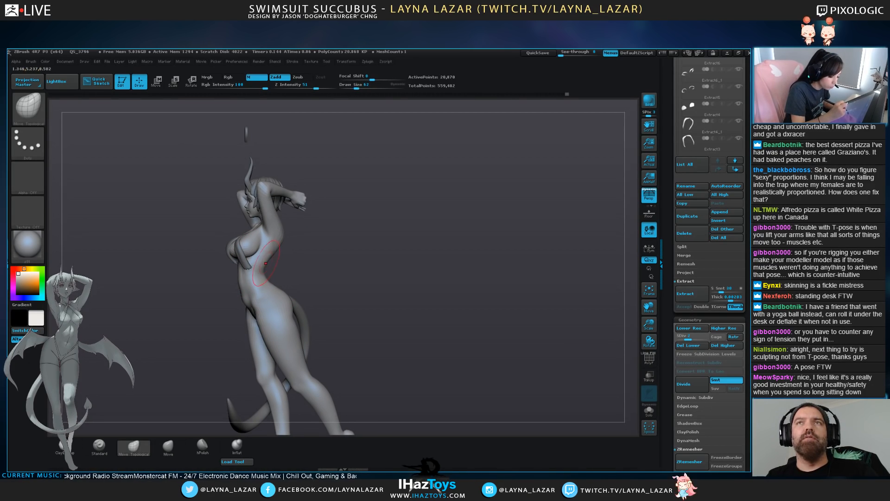
Pull the outer hip contour slightly outward from behind with the Move Topological brush at draw size 82
drag(418, 281, 358, 273)
key(bracketright)
drag(273, 304, 269, 305)
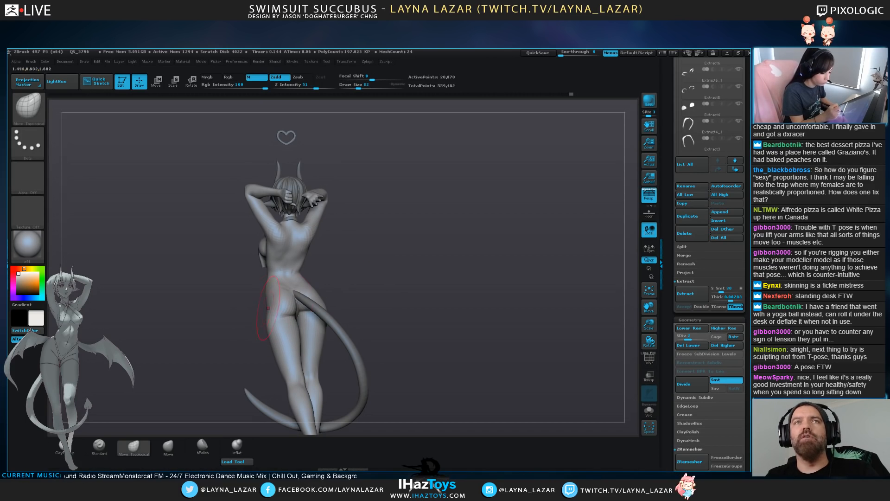
drag(373, 287, 347, 289)
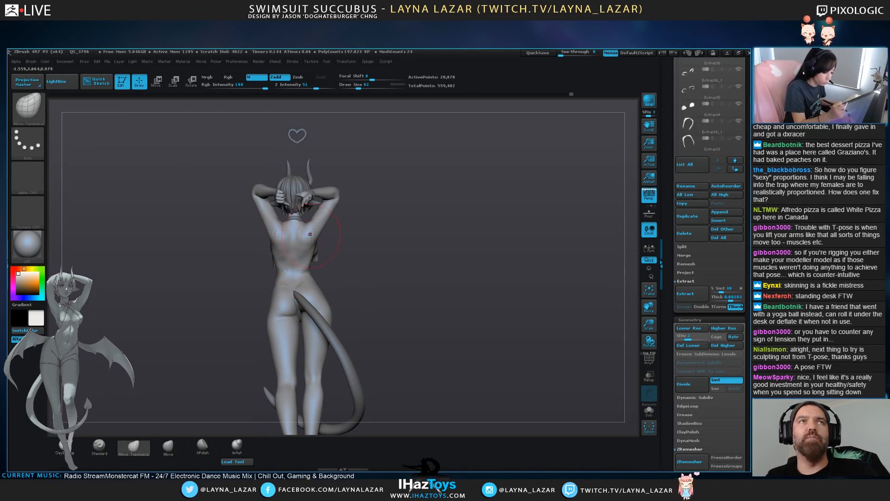
Reshape the heel and toes of the rear foot from the side and front with a smaller Move Topological brush
mouse_move(381, 297)
mouse_down()
mouse_move(457, 312)
mouse_move(406, 270)
mouse_move(403, 252)
mouse_move(407, 278)
mouse_move(406, 235)
mouse_up()
key(bracketleft)
key(bracketleft)
drag(344, 344, 347, 346)
drag(344, 378, 341, 379)
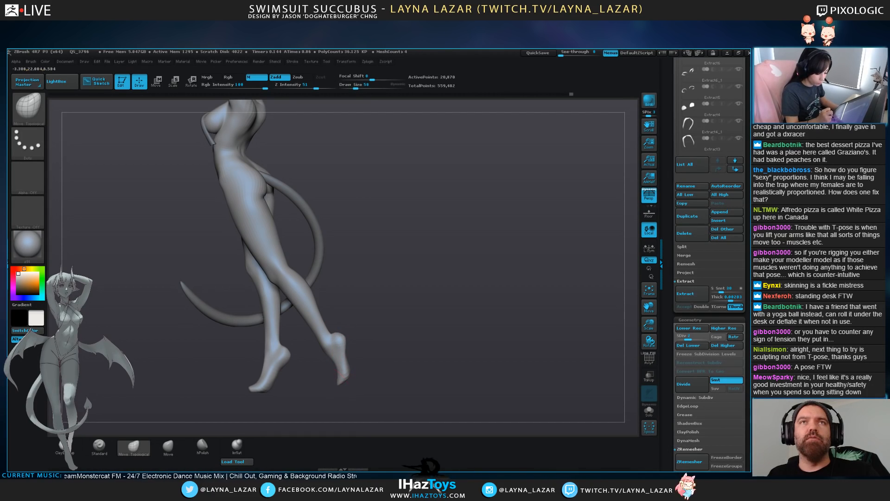
mouse_move(403, 297)
mouse_down()
mouse_move(457, 299)
mouse_move(489, 317)
mouse_up()
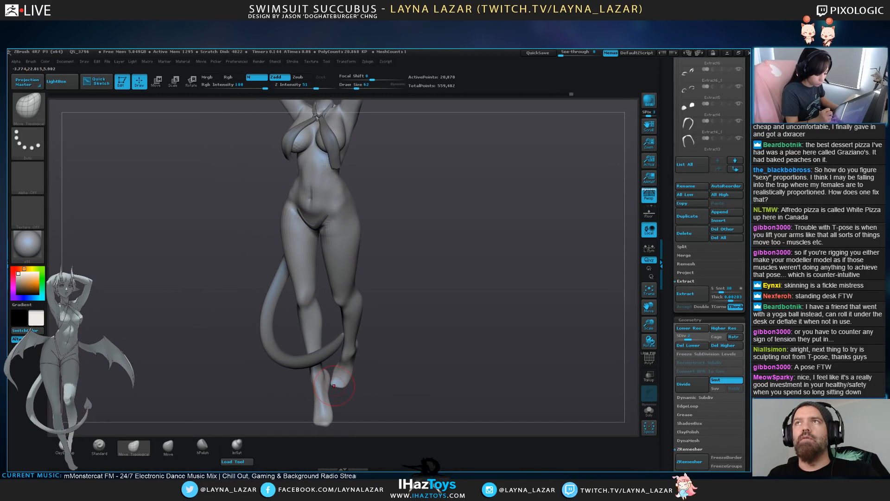
mouse_move(349, 379)
mouse_down()
mouse_move(364, 360)
mouse_move(336, 360)
mouse_up()
Refine the ankle and heel from a low rear view, using Clay Buildup at draw size 42 and smoothing
mouse_move(355, 324)
mouse_down()
mouse_move(343, 357)
mouse_move(327, 355)
mouse_move(347, 364)
mouse_move(374, 357)
mouse_move(312, 343)
mouse_move(332, 347)
mouse_move(315, 335)
mouse_move(304, 350)
mouse_move(327, 323)
mouse_move(346, 324)
mouse_move(304, 320)
mouse_up()
alt+drag(353, 297, 387, 353)
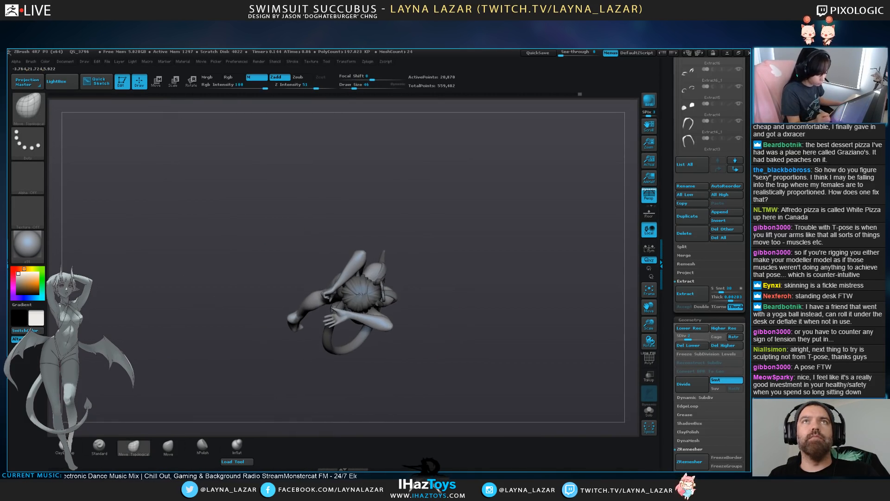
alt+drag(324, 259, 343, 324)
drag(278, 343, 334, 293)
alt+drag(297, 259, 321, 288)
mouse_move(320, 324)
mouse_down()
mouse_move(333, 324)
mouse_move(294, 299)
mouse_up()
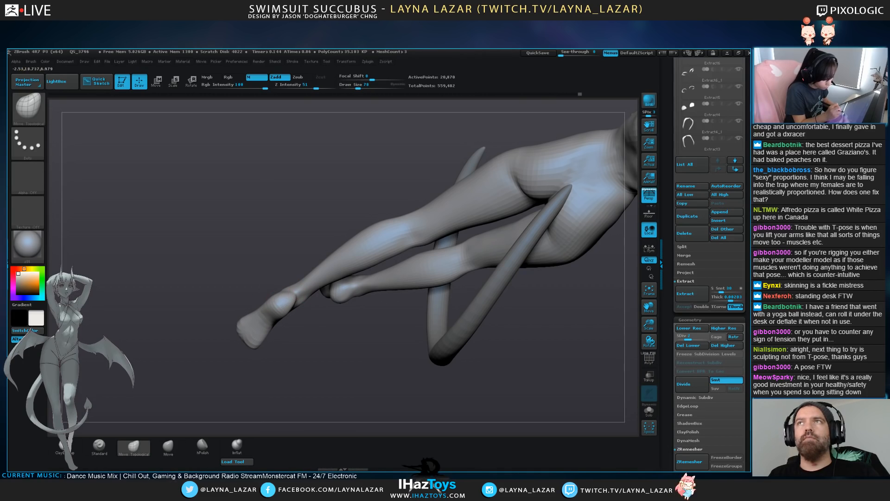
key(b)
key(c)
key(b)
key([)
key([)
key([)
key([)
key([)
key([)
key([)
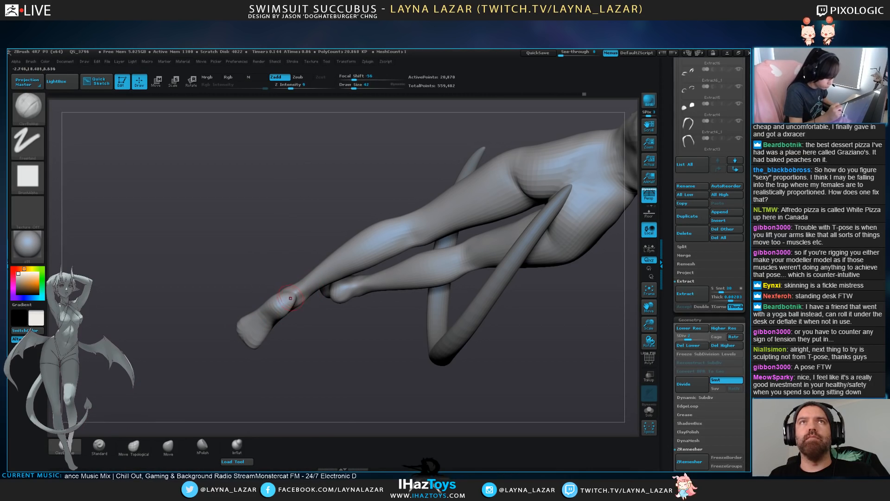
drag(320, 325, 366, 301)
mouse_move(320, 343)
mouse_down()
mouse_move(341, 334)
mouse_move(353, 342)
mouse_up()
shift+drag(275, 301, 282, 304)
Adjust the back of the knee from the side with the Move Topological brush
alt+drag(341, 371, 341, 324)
mouse_move(371, 366)
shift+mouse_down()
mouse_move(422, 343)
mouse_move(454, 345)
mouse_move(403, 346)
mouse_move(399, 326)
mouse_move(397, 357)
shift+mouse_up()
alt+drag(447, 273, 440, 320)
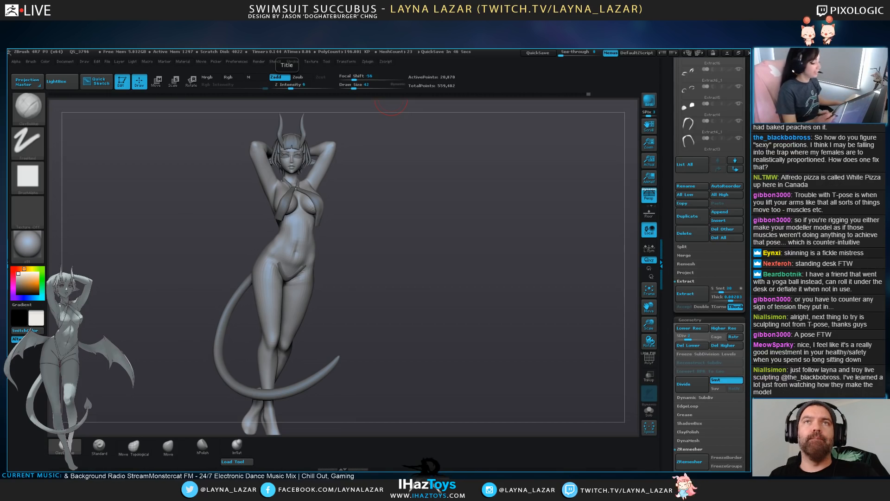
drag(409, 271, 376, 269)
mouse_move(423, 326)
mouse_down()
mouse_move(422, 306)
mouse_move(422, 353)
mouse_up()
mouse_move(413, 241)
alt+mouse_down()
mouse_move(420, 346)
mouse_move(440, 343)
mouse_move(436, 315)
alt+mouse_up()
mouse_move(435, 394)
alt+mouse_down()
mouse_move(434, 261)
mouse_move(325, 258)
mouse_move(360, 245)
mouse_move(360, 274)
alt+mouse_up()
ctrl+click(433, 261)
ctrl+click(434, 255)
key(bracketright)
key(bracketright)
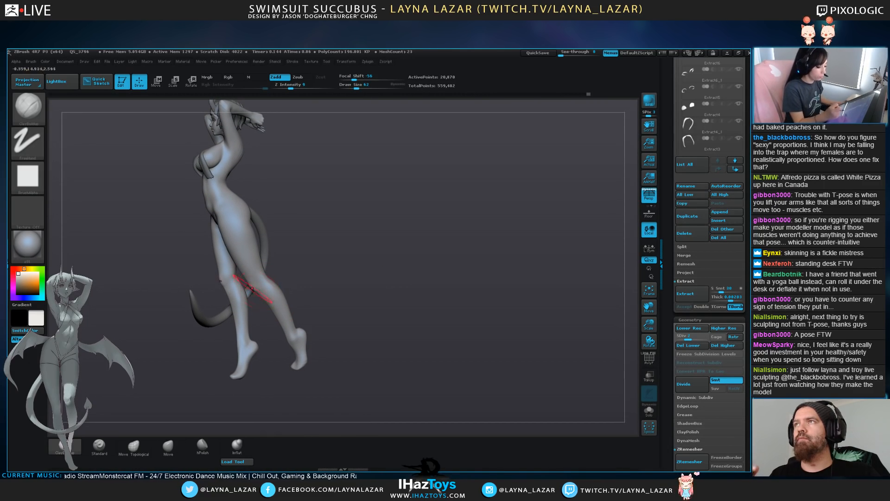
ctrl+click(297, 268)
ctrl+click(276, 275)
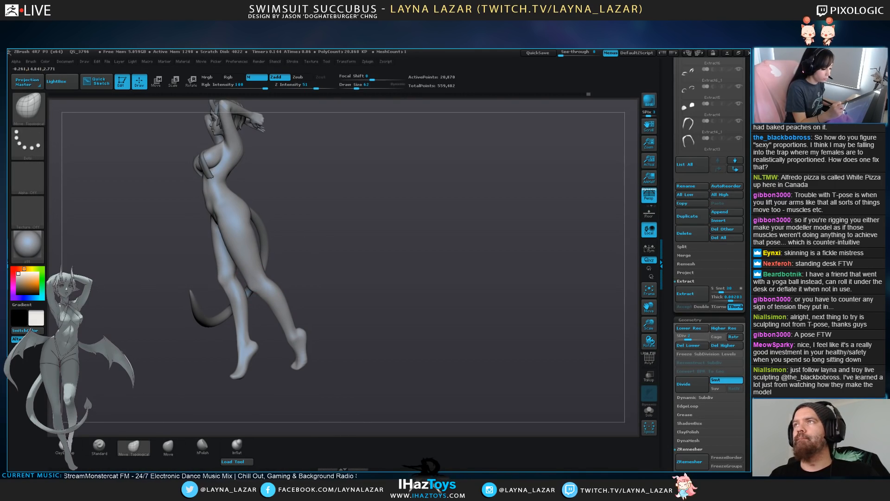
drag(242, 287, 246, 291)
key(bracketright)
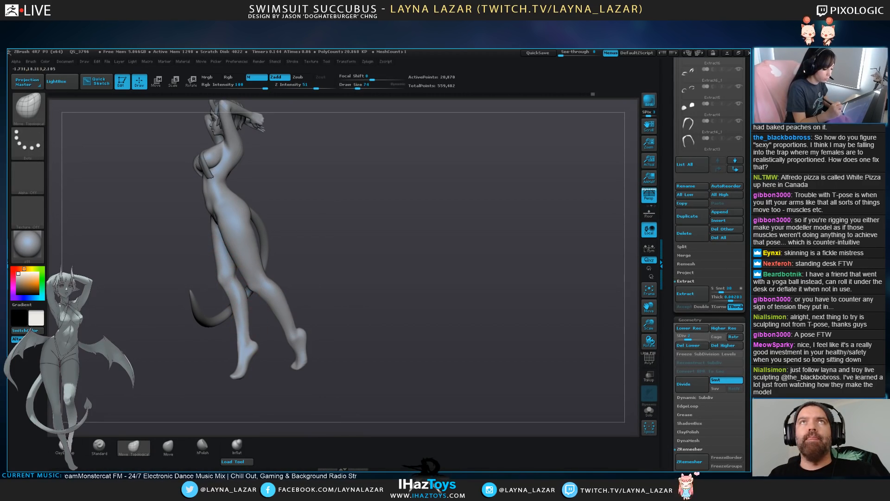
Show all subtools of the figure and generate a combined TPose mesh from them with Transpose Master
drag(273, 364, 320, 357)
alt+drag(335, 154, 387, 372)
drag(709, 177, 710, 413)
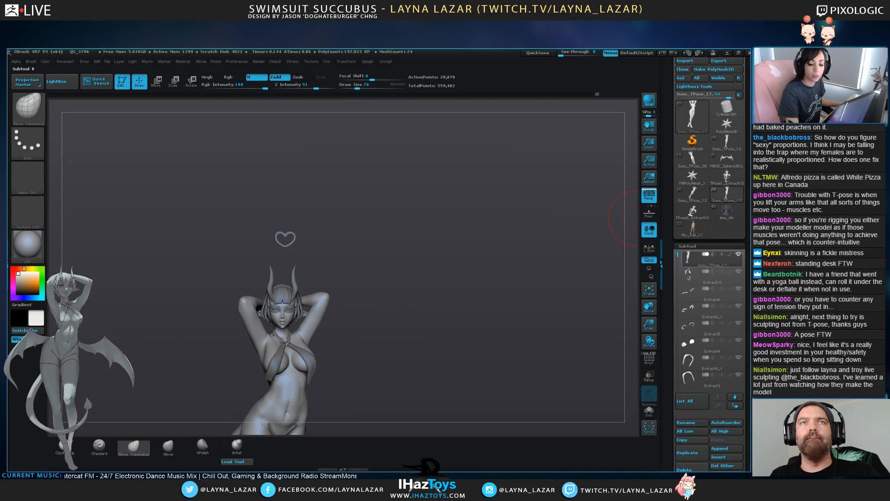
click(739, 254)
alt+drag(534, 296, 540, 134)
alt+click(304, 309)
drag(431, 297, 482, 233)
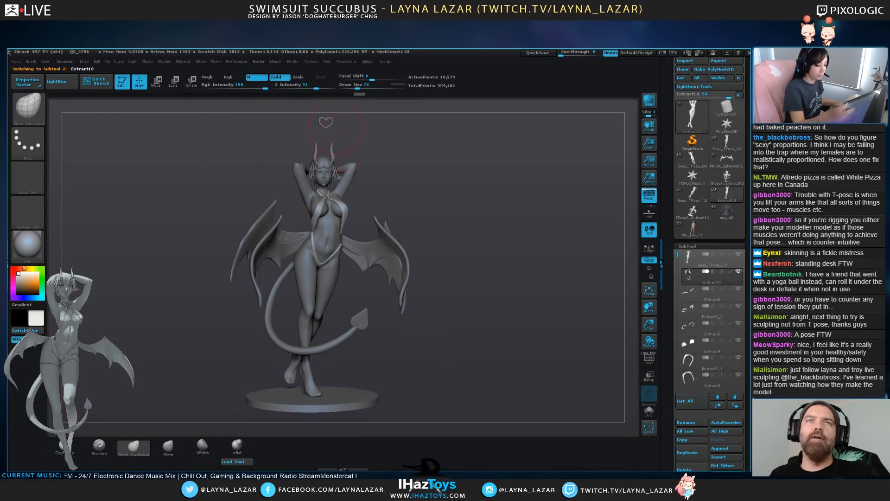
mouse_move(346, 61)
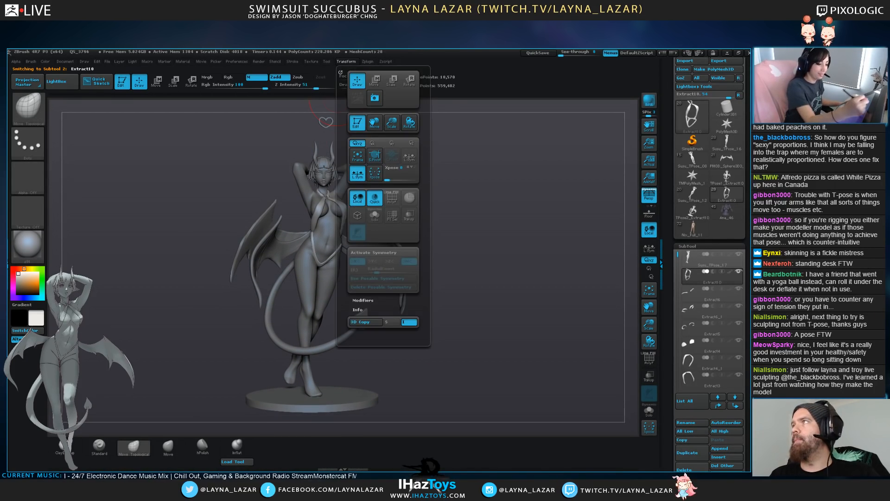
click(391, 201)
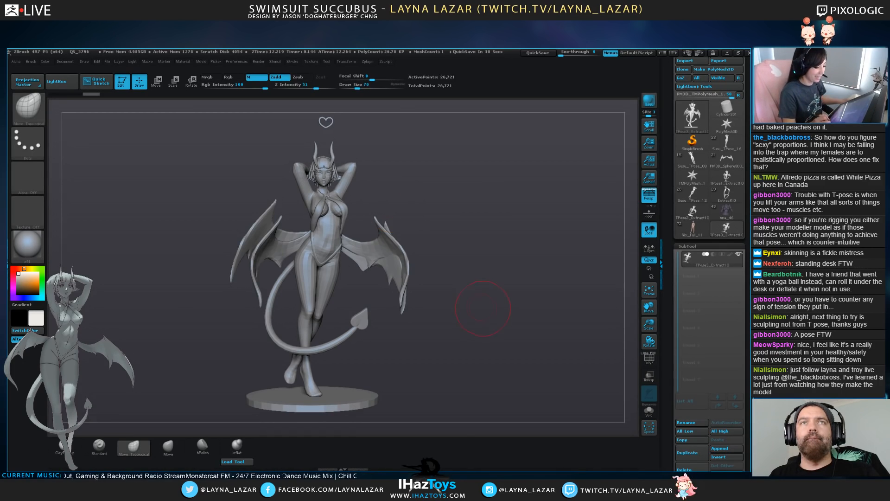
Isolate a hair section beside the horns on the TPose mesh and invert the visibility to hide it
mouse_move(485, 291)
alt+mouse_down()
mouse_move(514, 371)
mouse_move(468, 398)
alt+mouse_up()
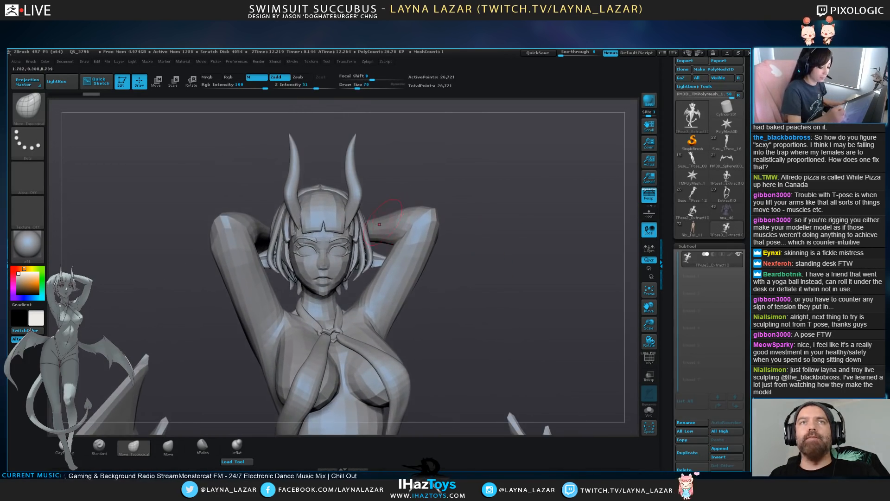
ctrl+shift+click(343, 219)
ctrl+shift+drag(410, 182, 414, 179)
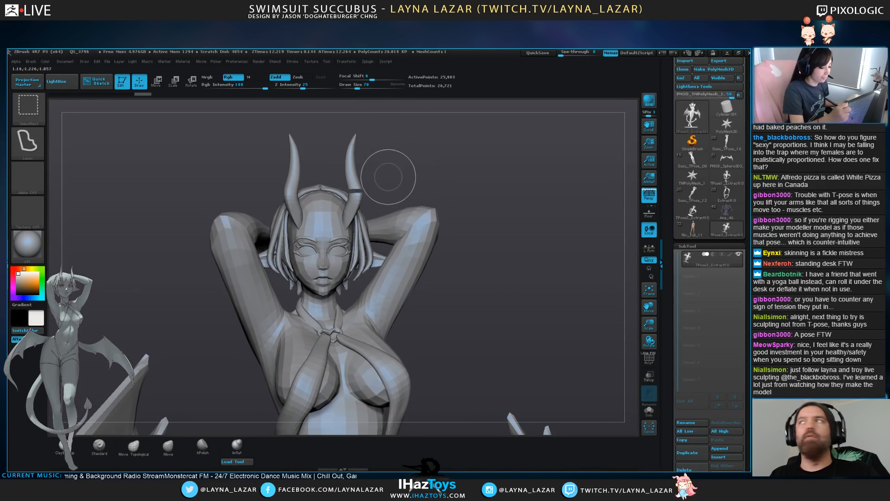
Hide the horns, hair and body pieces of the TPose mesh one by one, mask the remaining pieces and show the whole mesh
ctrl+shift+click(355, 201)
ctrl+shift+click(357, 212)
ctrl+shift+click(359, 210)
ctrl+shift+click(360, 212)
ctrl+shift+click(361, 217)
ctrl+shift+click(360, 212)
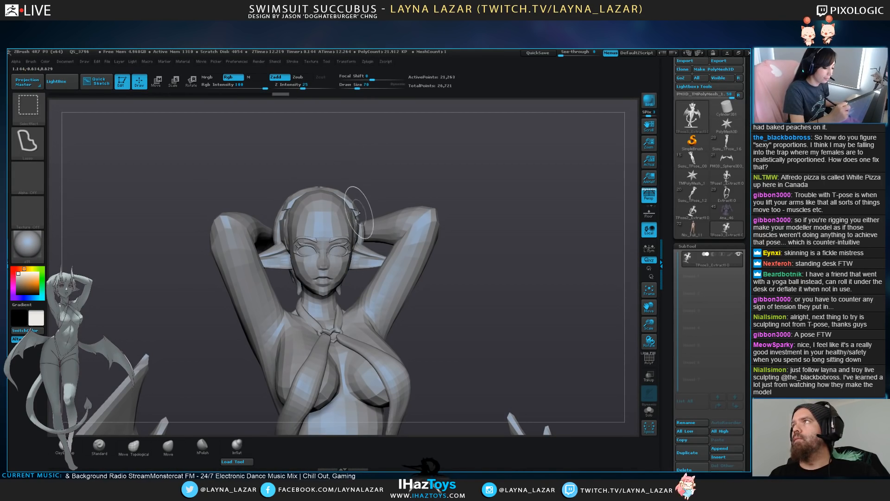
ctrl+shift+click(352, 205)
ctrl+shift+click(357, 218)
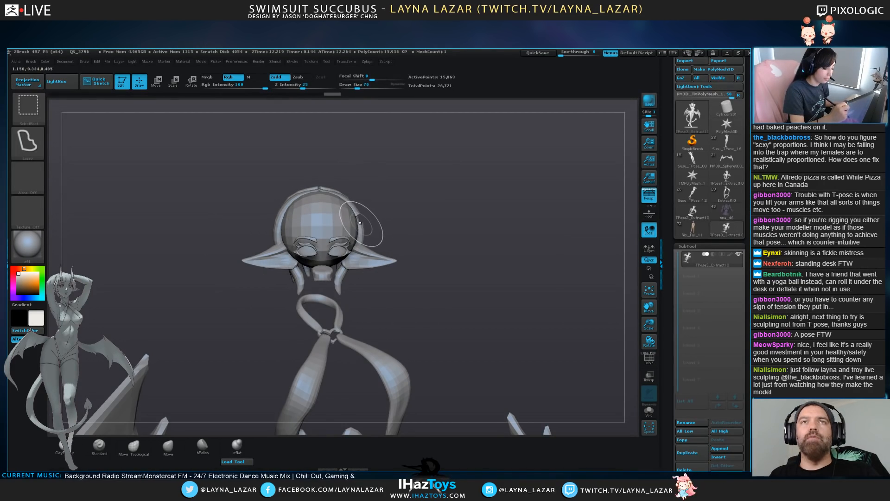
mouse_move(401, 175)
ctrl+mouse_down()
mouse_move(393, 299)
mouse_move(336, 304)
mouse_move(304, 290)
mouse_move(193, 185)
mouse_move(520, 188)
ctrl+mouse_up()
ctrl+shift+click(504, 236)
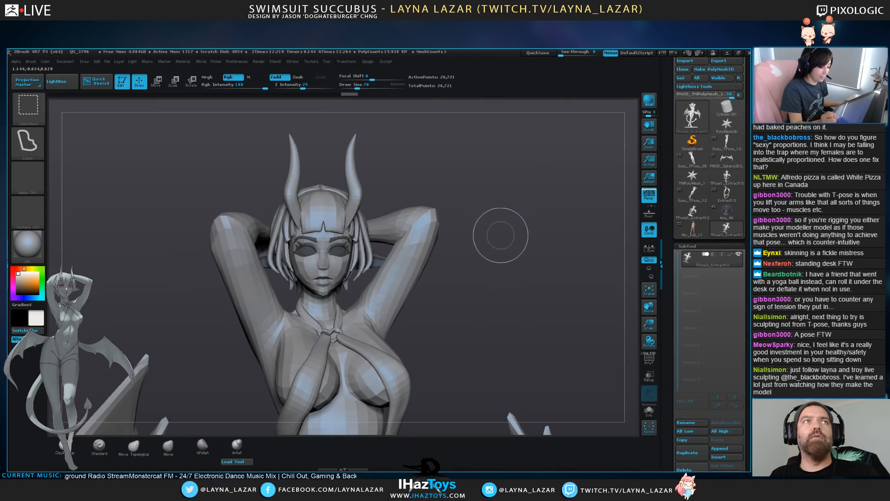
Isolate the base body of the TPose mesh without its hair, horns, face pieces and swimsuit
drag(400, 190, 366, 191)
ctrl+shift+click(337, 266)
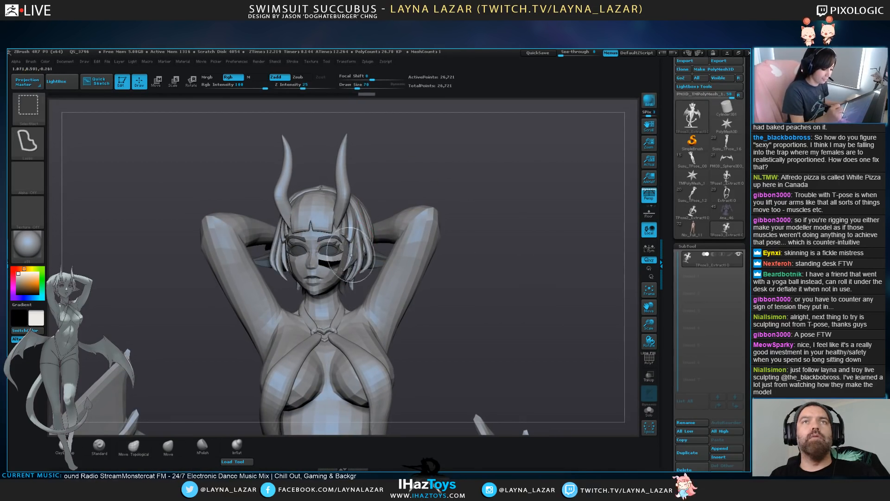
ctrl+shift+click(353, 255)
mouse_move(432, 214)
ctrl+mouse_down()
mouse_move(355, 297)
mouse_move(276, 307)
mouse_move(472, 114)
mouse_move(491, 124)
ctrl+mouse_up()
ctrl+shift+click(580, 195)
ctrl+shift+click(397, 305)
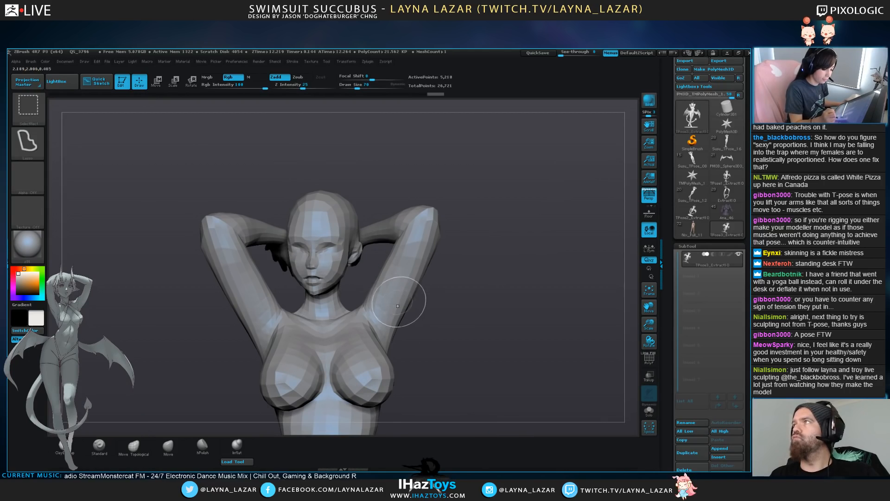
Mask the arms and torso of the isolated body from above, leaving the head unmasked
alt+drag(457, 283, 456, 308)
mouse_move(352, 271)
ctrl+mouse_down()
mouse_move(307, 297)
mouse_move(377, 115)
mouse_move(441, 116)
mouse_move(443, 200)
mouse_move(455, 200)
mouse_move(365, 127)
mouse_move(307, 185)
mouse_move(453, 316)
ctrl+mouse_up()
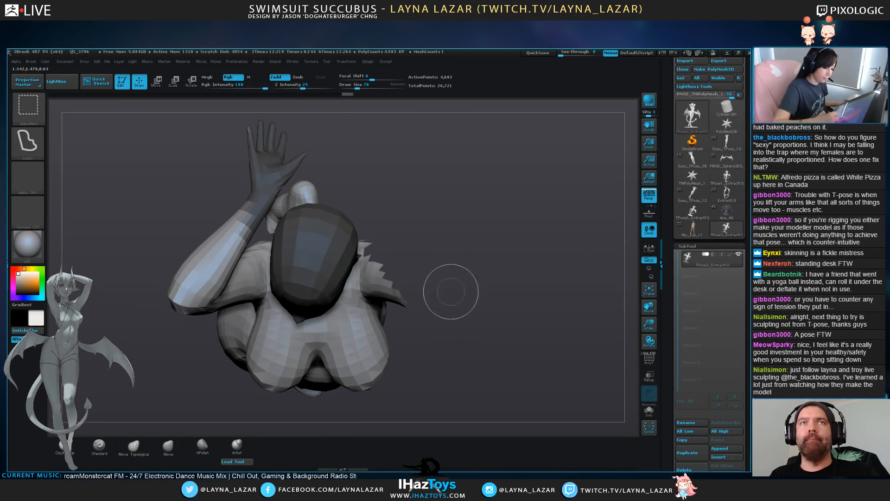
key(ctrl+z)
mouse_move(449, 242)
ctrl+alt+mouse_down()
mouse_move(450, 234)
mouse_move(345, 197)
mouse_move(460, 243)
ctrl+alt+mouse_up()
mouse_move(457, 212)
ctrl+alt+mouse_down()
mouse_move(306, 119)
mouse_move(234, 267)
mouse_move(424, 115)
ctrl+alt+mouse_up()
ctrl+click(457, 182)
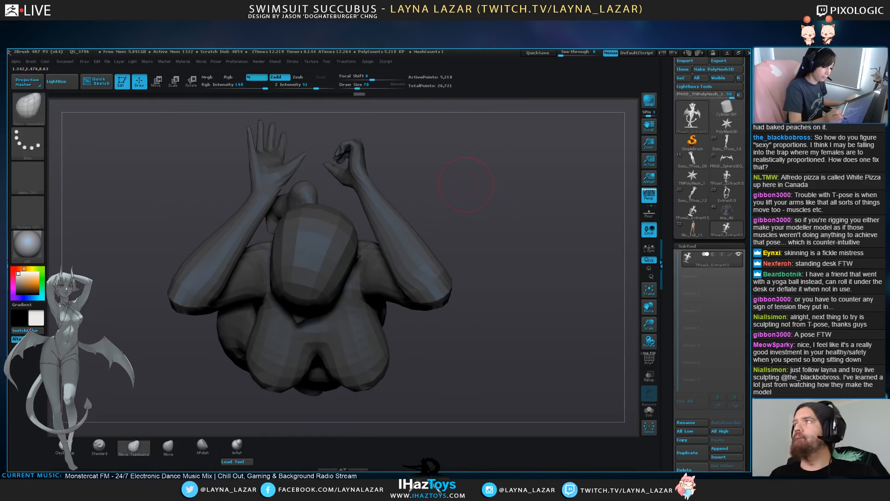
alt+drag(465, 186, 464, 240)
ctrl+click(463, 232)
mouse_move(415, 160)
ctrl+alt+mouse_down()
mouse_move(273, 257)
mouse_move(402, 139)
ctrl+alt+mouse_up()
mouse_move(408, 184)
ctrl+alt+mouse_down()
mouse_move(396, 302)
mouse_move(404, 279)
ctrl+alt+mouse_up()
Show the whole TPose mesh and invert the mask to leave only the head, hair and horns free
ctrl+shift+click(473, 227)
drag(473, 227, 475, 162)
key(ctrl+i)
key(ctrl+i)
key(ctrl+i)
Place a vertical Rotate transpose line through the center of the head, from the chin up past the hair
click(191, 81)
shift+drag(311, 350, 311, 173)
shift+drag(473, 209, 524, 209)
shift+drag(314, 258, 257, 261)
mouse_move(524, 208)
mouse_down()
mouse_move(431, 208)
mouse_move(339, 162)
mouse_move(521, 208)
mouse_up()
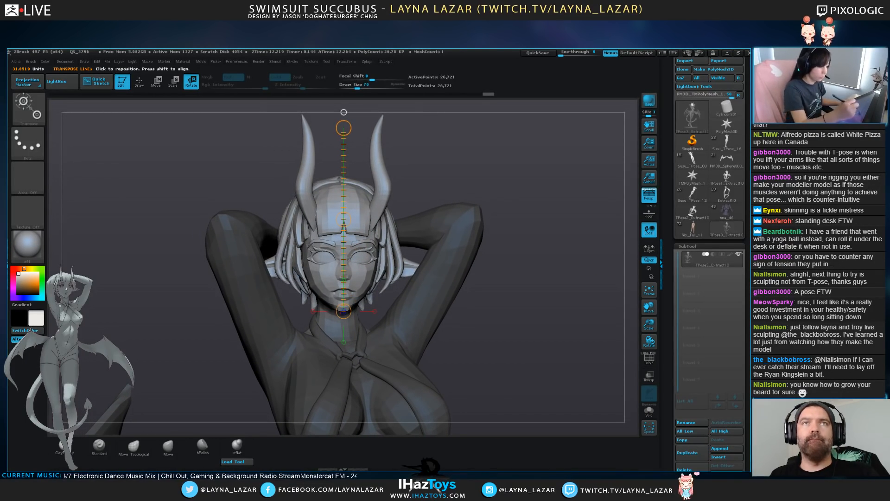
drag(344, 128, 343, 167)
mouse_move(501, 209)
mouse_down()
mouse_move(556, 209)
mouse_move(499, 214)
mouse_up()
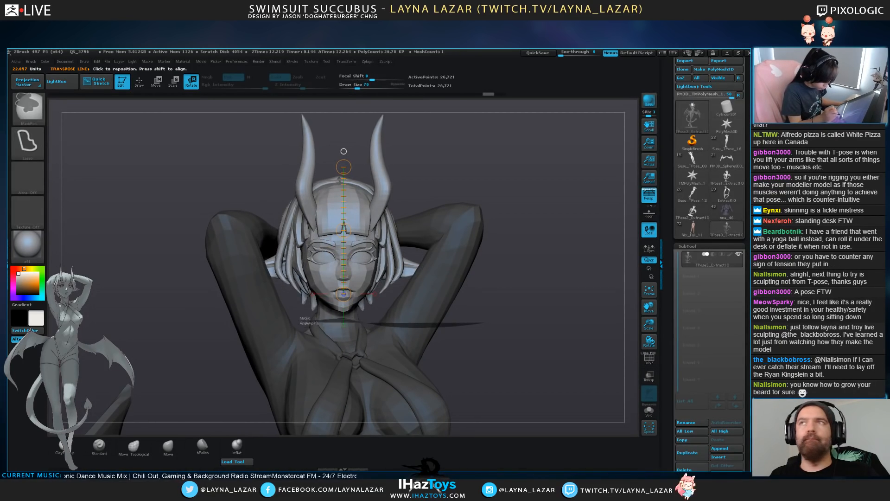
Extend the mask over the neck below the jaw with the body isolated, soften it and show the whole mesh
ctrl+drag(361, 318, 323, 320)
drag(557, 278, 473, 278)
key(q)
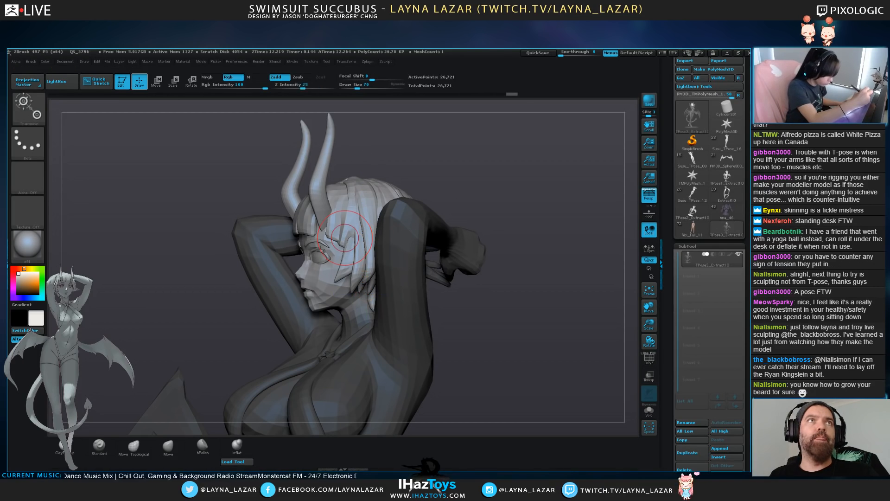
ctrl+shift+click(327, 281)
ctrl+drag(341, 317, 576, 388)
ctrl+click(390, 371)
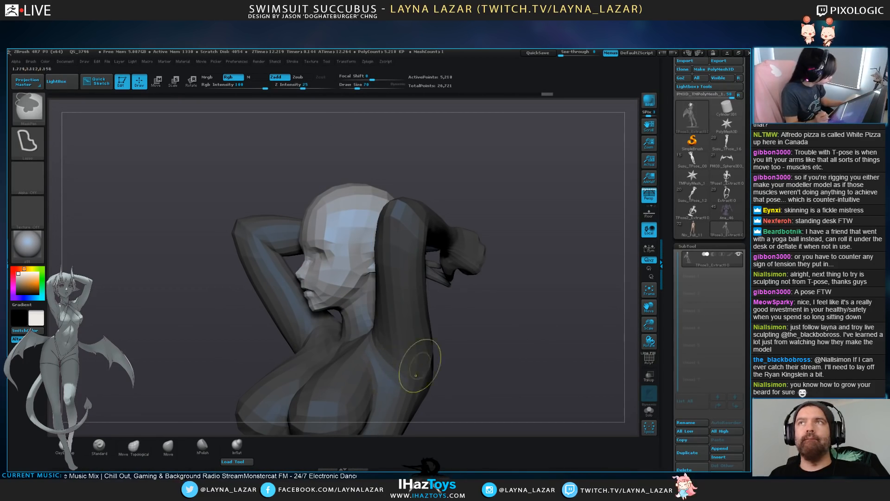
ctrl+shift+click(495, 368)
drag(495, 369, 547, 369)
Rotate and tilt the head with its hair and horns slightly, using the transpose line from the front and side
key(r)
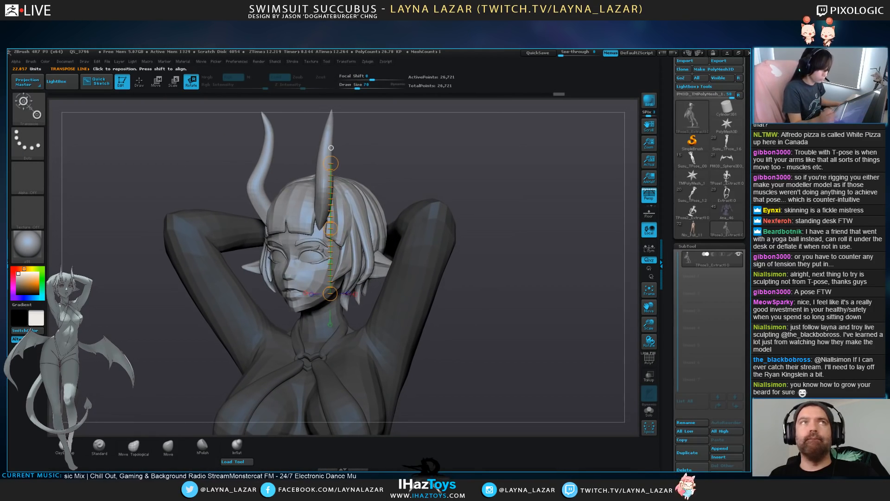
drag(331, 228, 319, 227)
mouse_move(529, 368)
mouse_down()
mouse_move(568, 368)
mouse_move(549, 369)
mouse_up()
mouse_move(312, 163)
mouse_down()
mouse_move(321, 162)
mouse_move(300, 162)
mouse_up()
drag(548, 366, 457, 362)
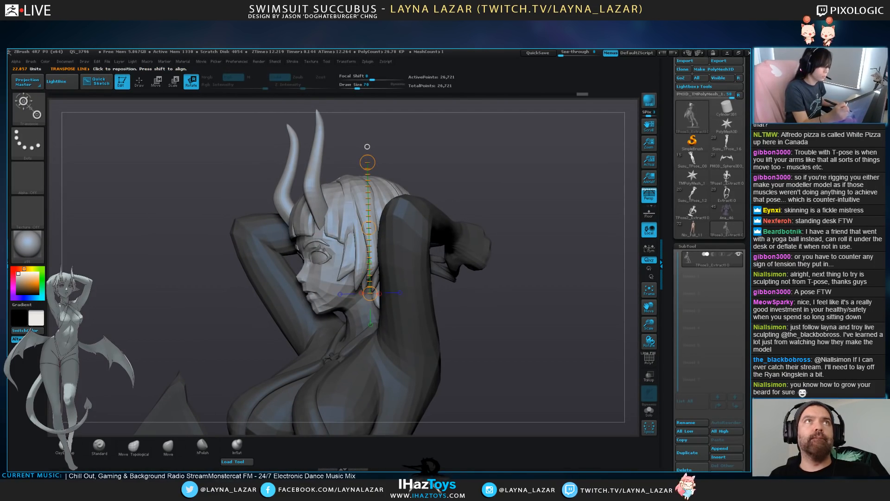
drag(367, 163, 370, 163)
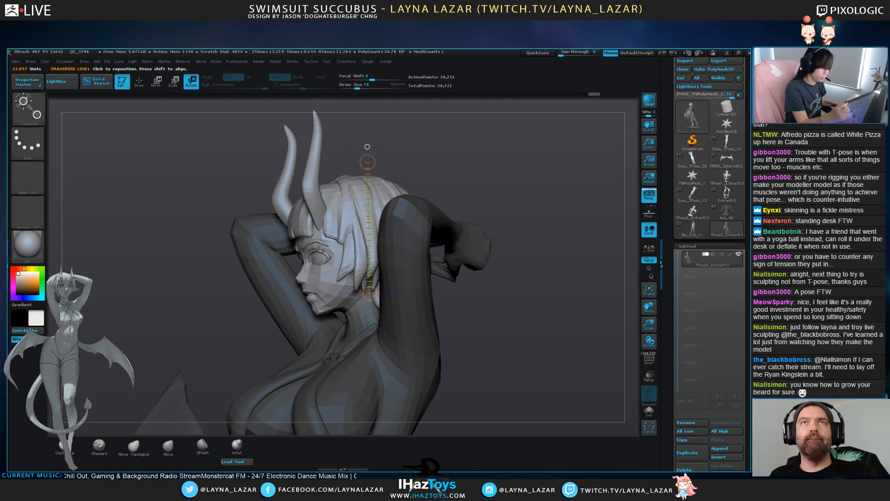
Fine-tune the tilt of the head from the side and front with the Rotate transpose line
alt+drag(520, 367, 515, 302)
mouse_move(487, 353)
mouse_down()
mouse_move(573, 355)
mouse_move(519, 357)
mouse_up()
alt+drag(515, 316, 469, 364)
drag(370, 163, 373, 162)
drag(482, 362, 561, 362)
drag(301, 177, 300, 176)
Clear the mask and transfer the new head pose back to the subtools with Transpose Master
mouse_move(524, 334)
ctrl+mouse_down()
mouse_move(542, 357)
mouse_move(531, 325)
ctrl+mouse_up()
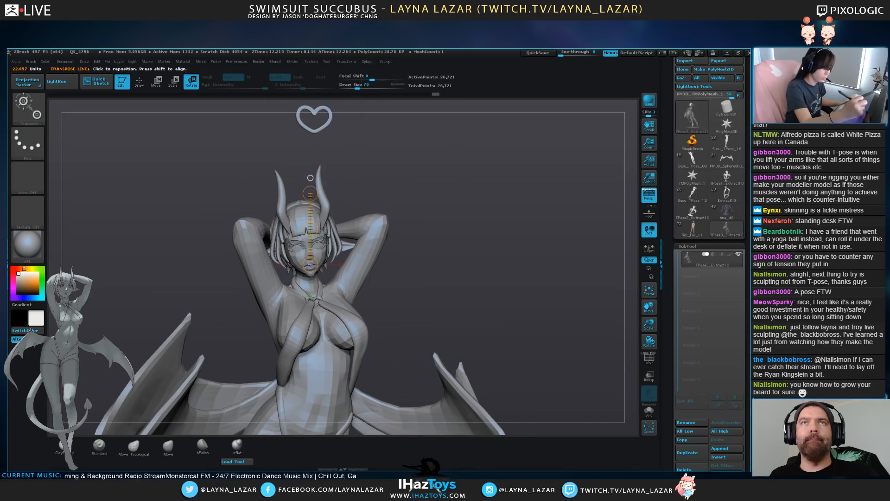
click(367, 61)
click(426, 199)
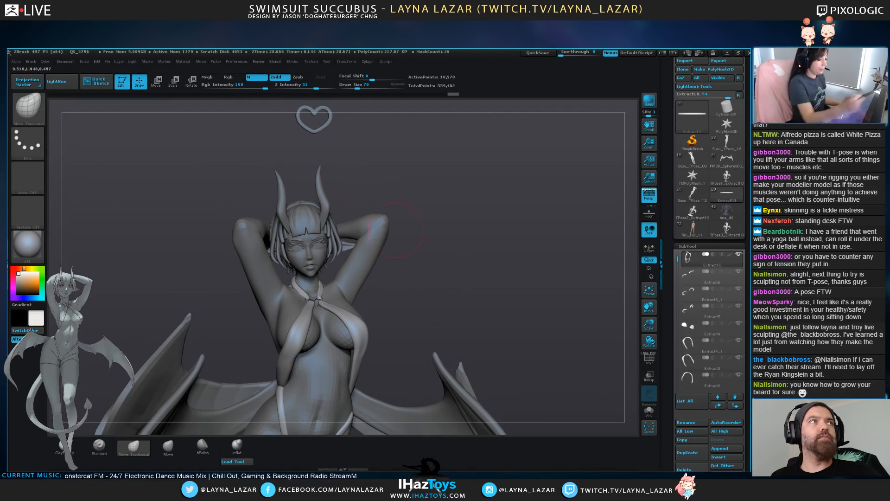
alt+drag(348, 189, 352, 120)
key(f)
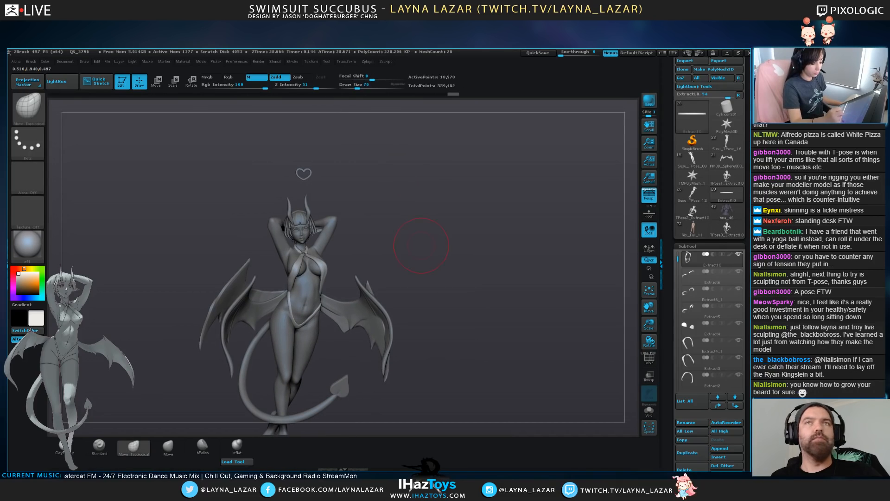
alt+drag(416, 176, 305, 296)
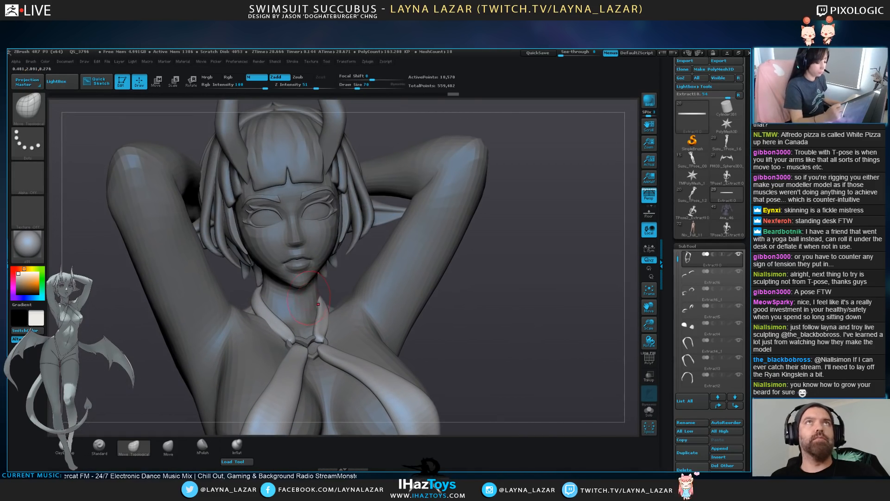
Hide the neck strap of the swimsuit top and make the body the active subtool at subdivision level 3
key(ctrl+shift)
mouse_move(496, 275)
ctrl+alt+shift+mouse_down()
mouse_move(194, 320)
mouse_move(337, 333)
ctrl+alt+shift+mouse_up()
drag(601, 432, 570, 431)
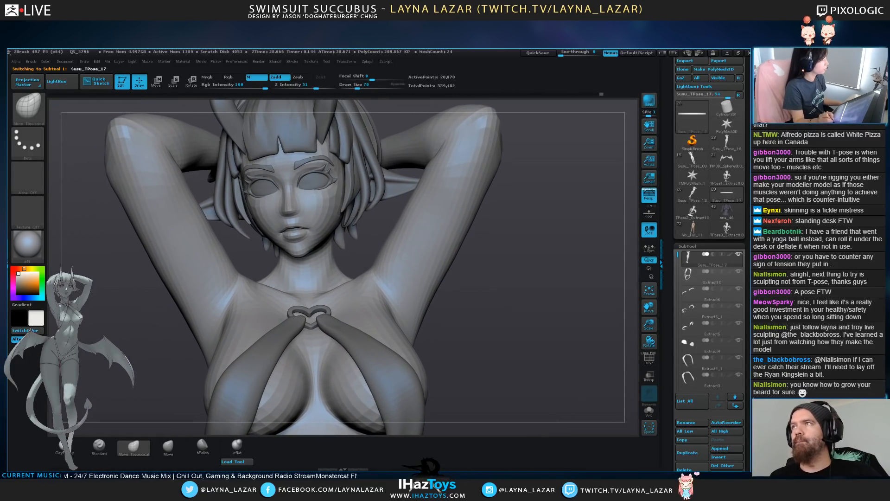
drag(671, 347, 672, 123)
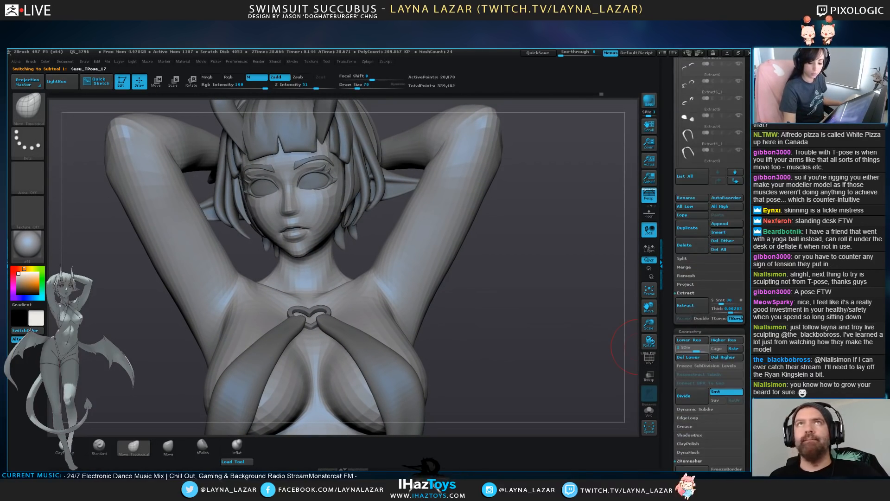
alt+drag(472, 312, 466, 332)
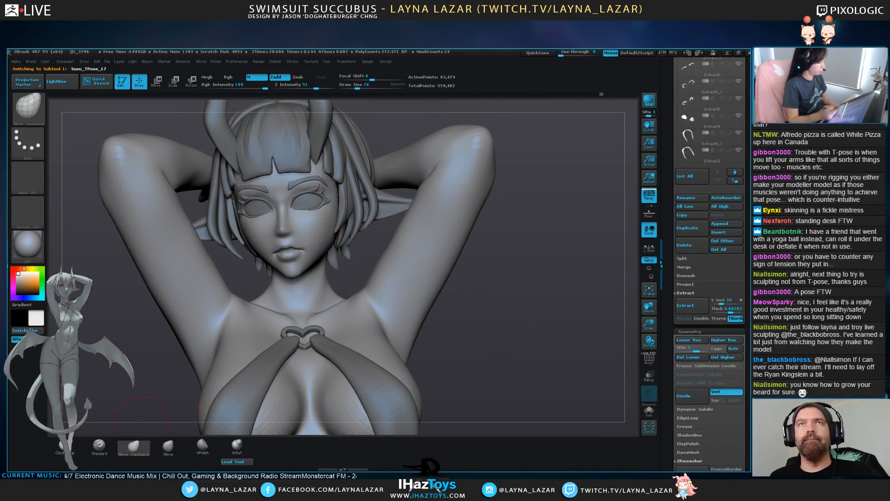
Refine the raised upper arms and shoulders from the front with Clay Buildup and smoothing
click(65, 447)
drag(503, 283, 514, 281)
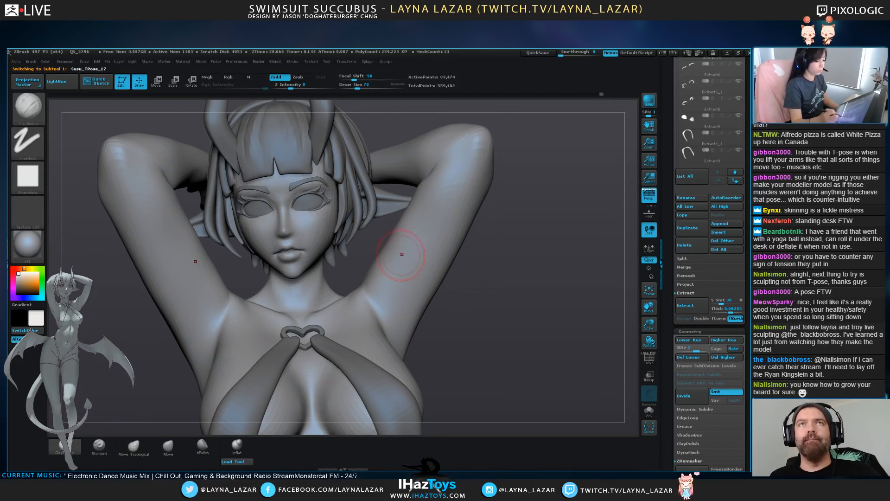
key(shift)
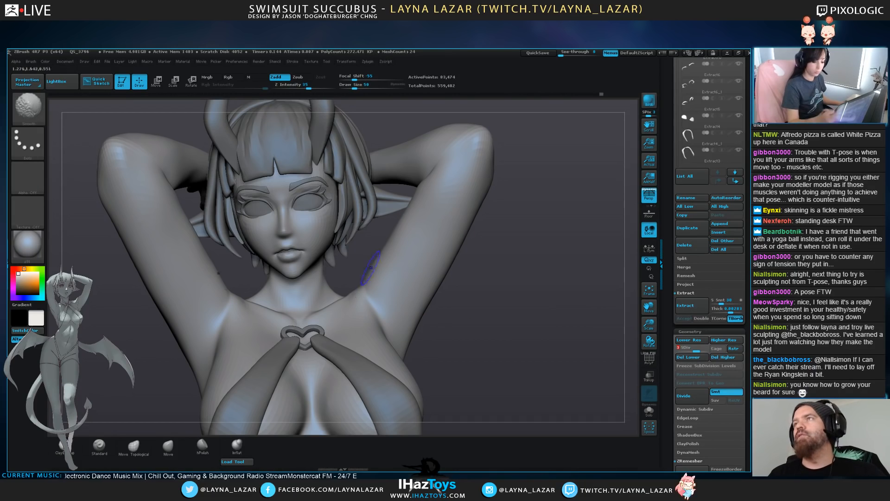
drag(451, 268, 456, 282)
key(shift)
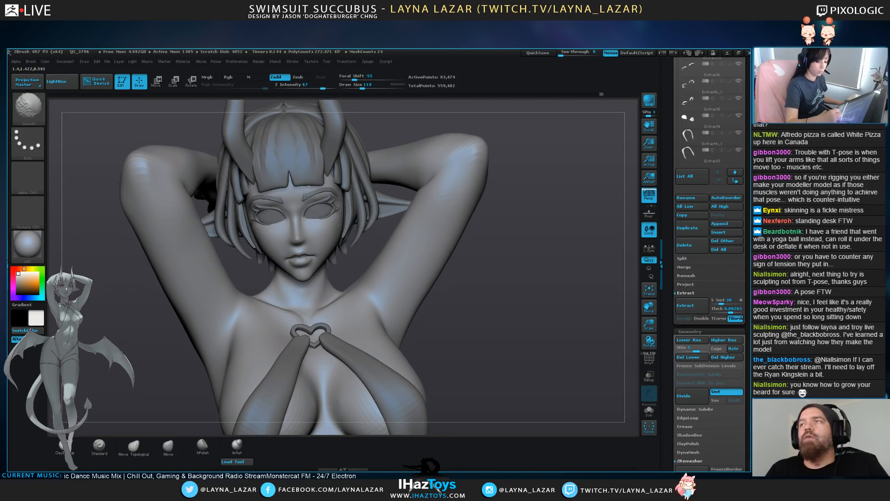
mouse_move(520, 278)
mouse_down()
mouse_move(589, 297)
mouse_move(556, 283)
mouse_move(504, 299)
mouse_move(484, 288)
mouse_up()
drag(429, 325, 387, 338)
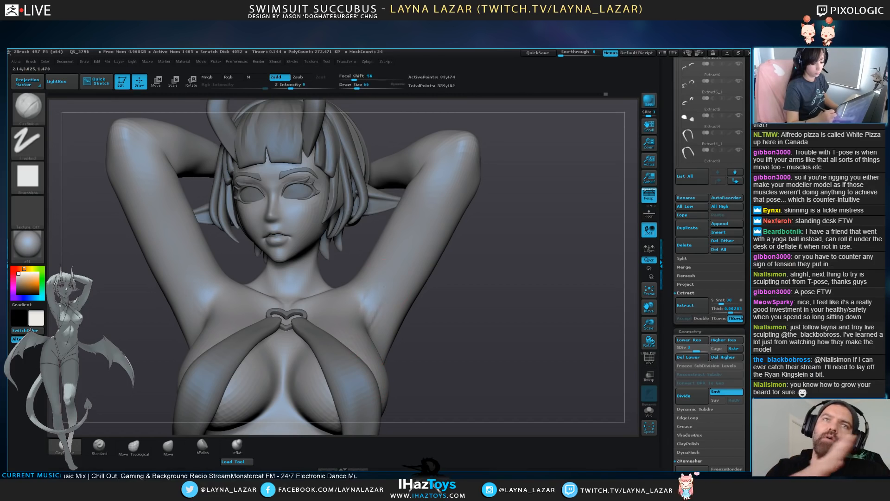
Reshape the armpit and front shoulder area at subdivision level 2 with a larger Move Topological brush and smoothing
click(133, 445)
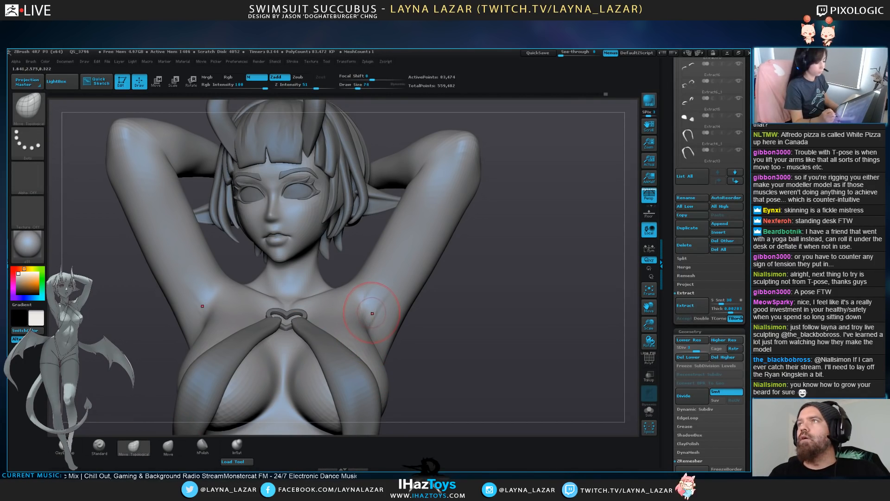
key(bracketright)
drag(360, 326, 376, 330)
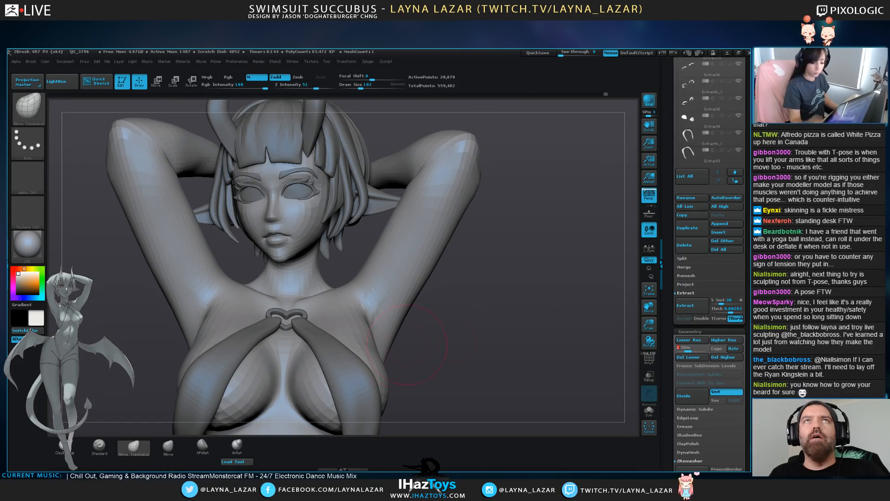
drag(362, 310, 365, 313)
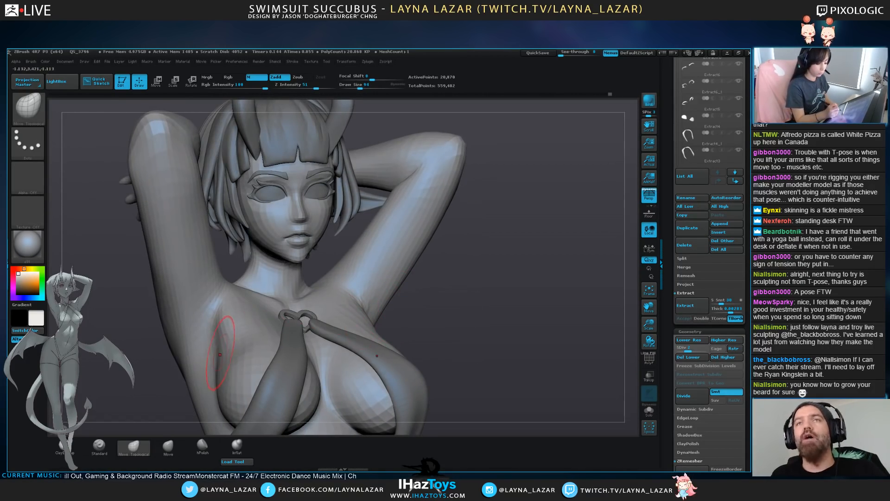
mouse_move(220, 321)
shift+mouse_down()
mouse_move(225, 304)
mouse_move(221, 320)
shift+mouse_up()
drag(515, 306, 460, 301)
Build up the chest beside the armpit with Clay Buildup and adjust the side of the chest with Move Topological
click(63, 446)
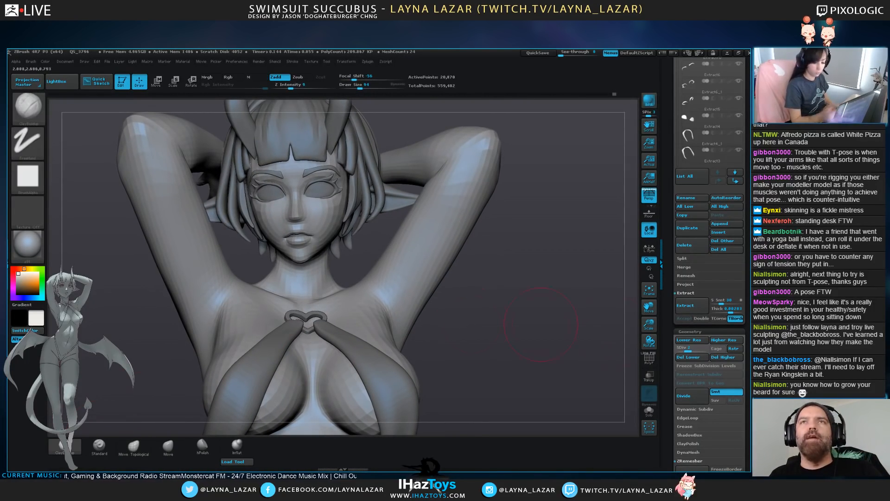
alt+drag(484, 349, 442, 314)
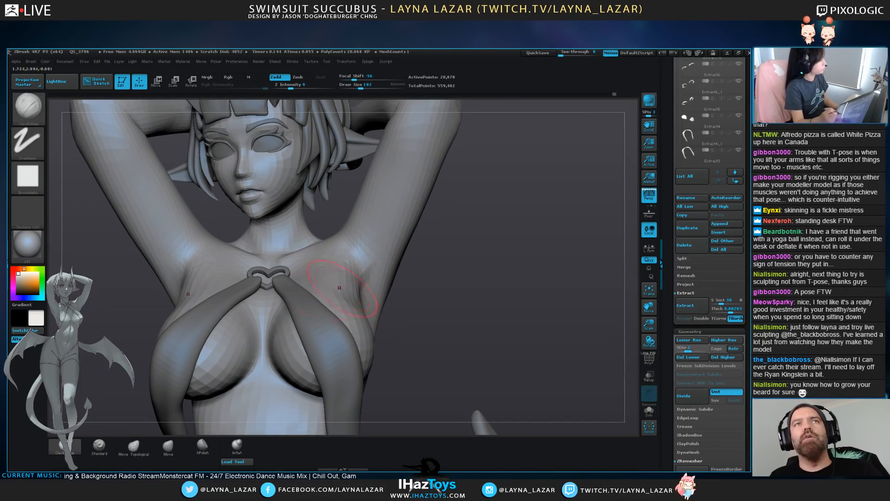
click(133, 447)
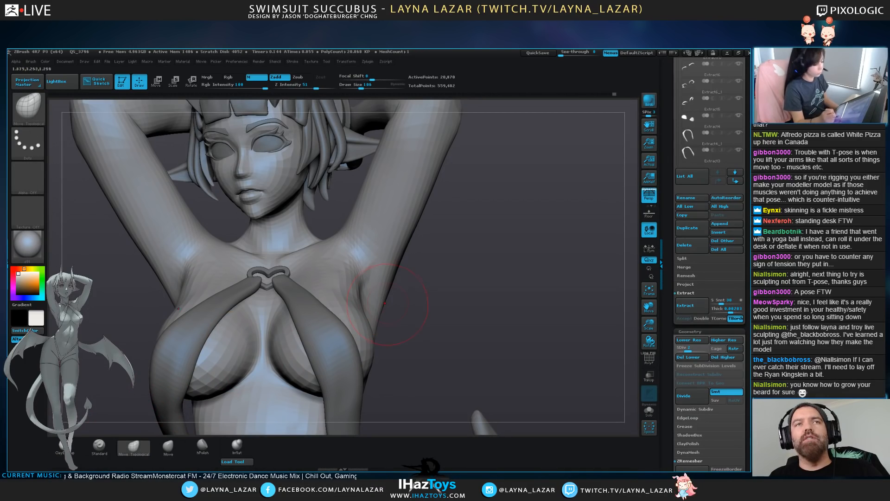
mouse_move(440, 339)
mouse_down()
mouse_move(408, 346)
mouse_move(394, 371)
mouse_up()
drag(367, 334, 361, 331)
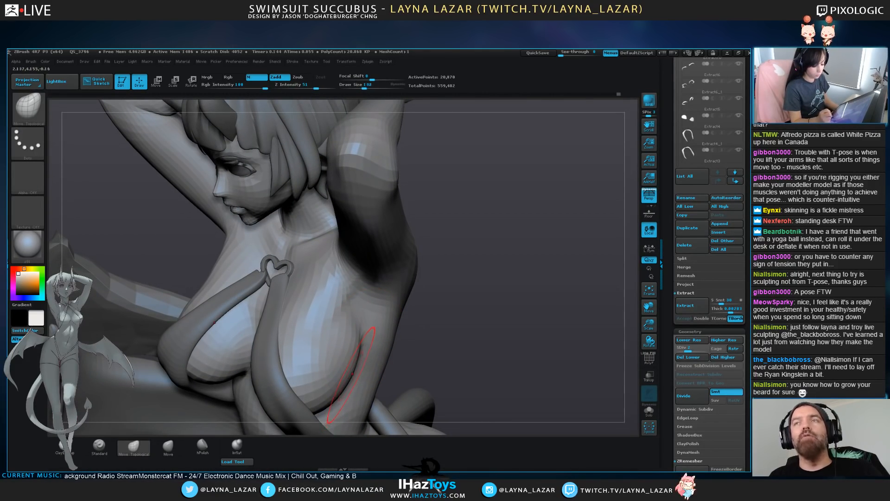
Adjust the ribcage below the armpit from the side and rear with Move Topological, and smooth the area beside the breast
drag(410, 349, 372, 356)
drag(463, 348, 362, 346)
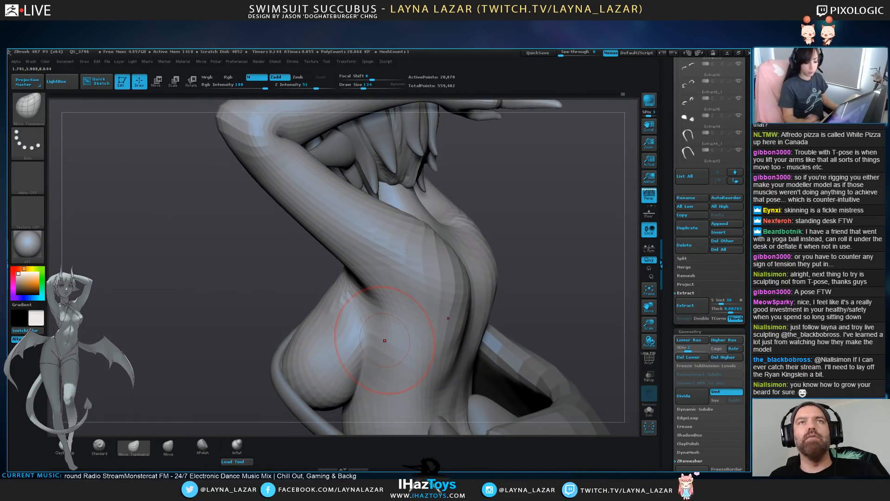
key(shift)
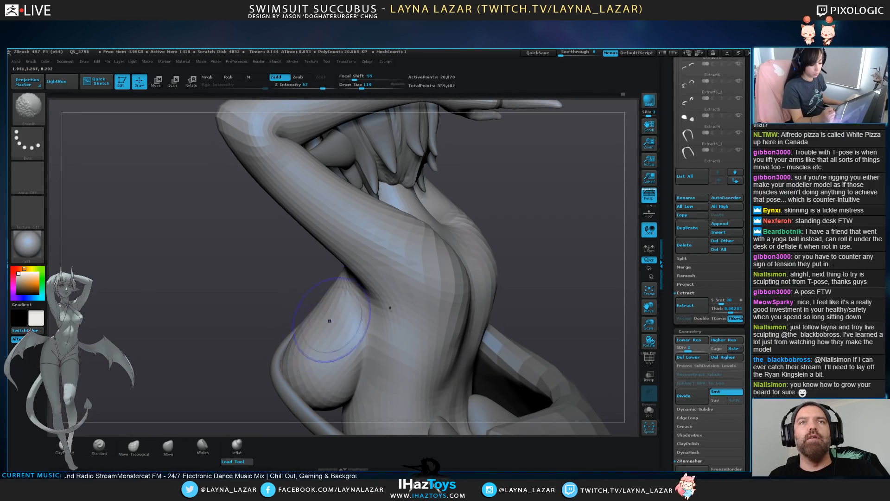
drag(195, 324, 334, 324)
mouse_move(464, 278)
alt+mouse_down()
mouse_move(464, 209)
mouse_move(464, 269)
mouse_move(431, 266)
alt+mouse_up()
alt+drag(463, 232, 464, 316)
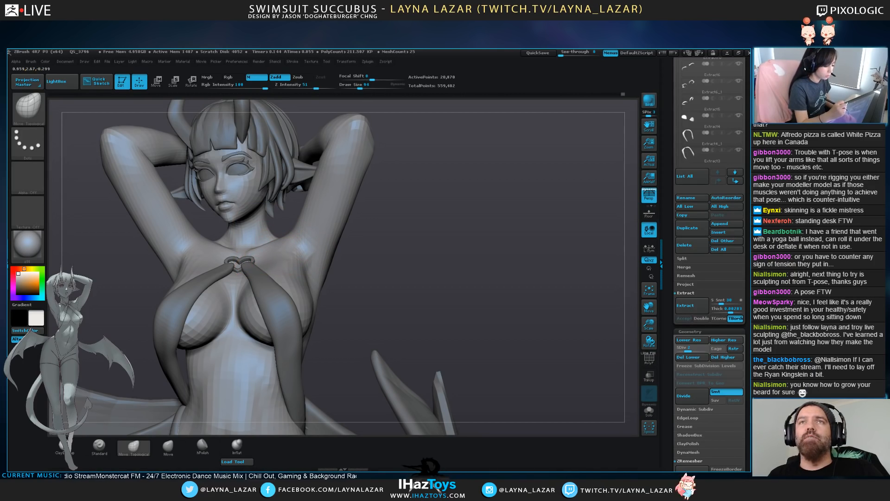
Raise the body to subdivision level 3 and refine the collarbone area with a smaller Standard brush
drag(280, 256, 273, 253)
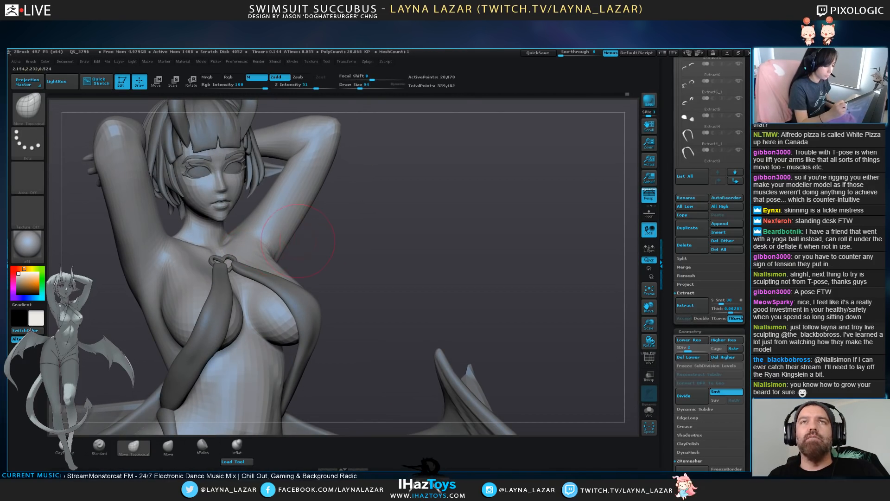
drag(351, 247, 624, 331)
click(697, 349)
click(99, 446)
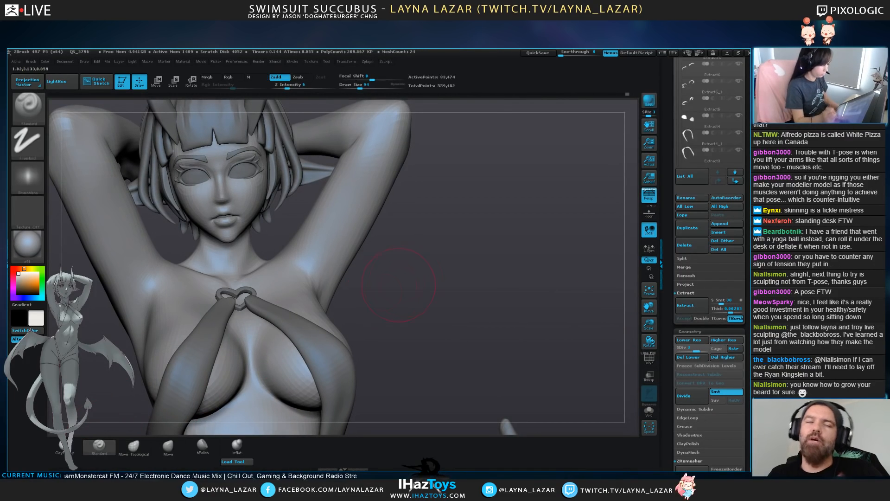
drag(394, 287, 392, 324)
key([)
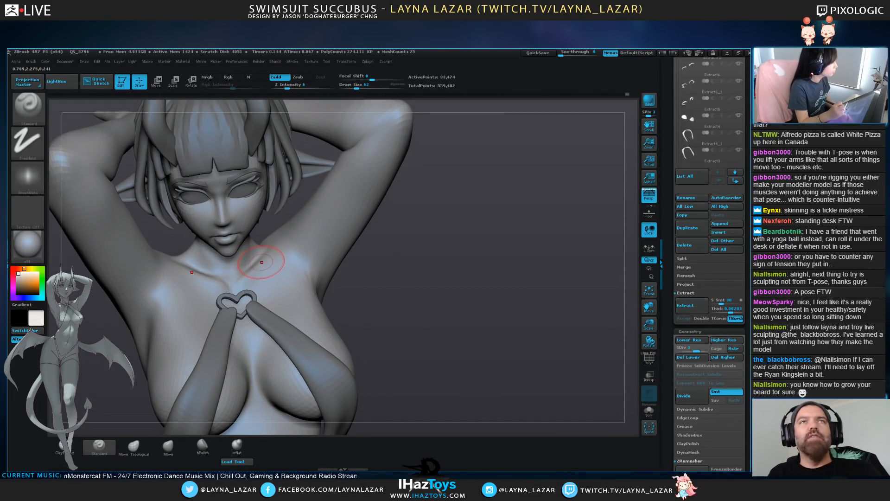
drag(372, 281, 516, 417)
Adjust the front shoulders and armpits with Move Topological and smooth the transitions into the upper arms
click(133, 445)
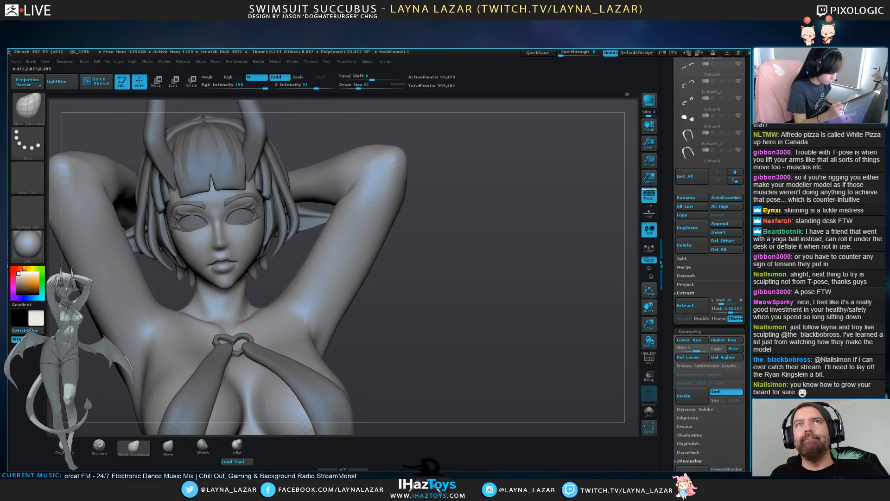
key(shift)
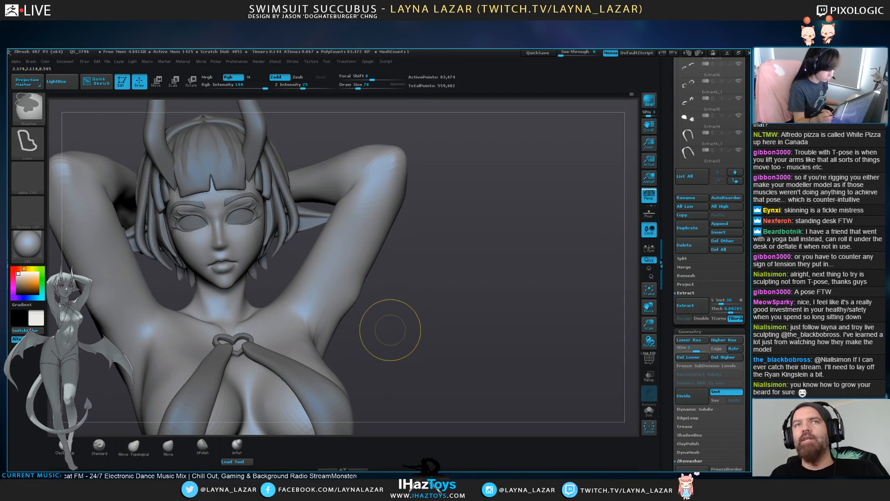
mouse_move(347, 339)
mouse_down()
mouse_move(385, 349)
mouse_move(418, 320)
mouse_move(461, 325)
mouse_move(250, 297)
mouse_up()
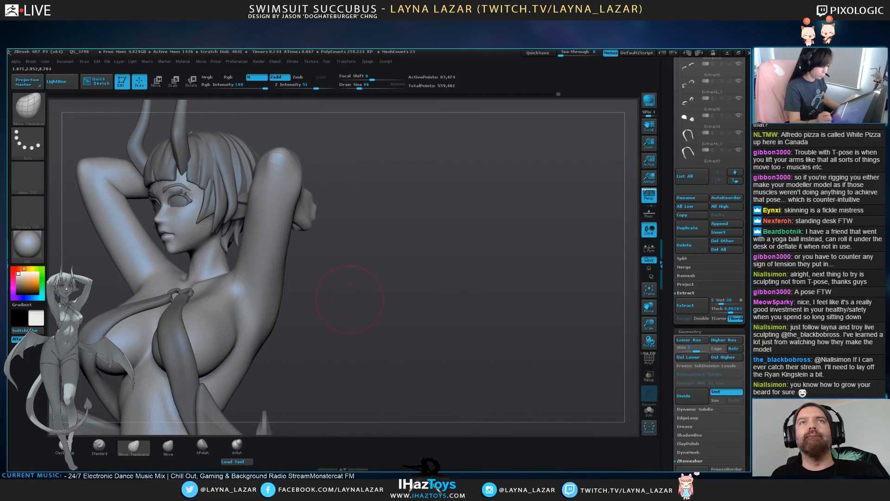
key(shift)
alt+drag(288, 332, 327, 352)
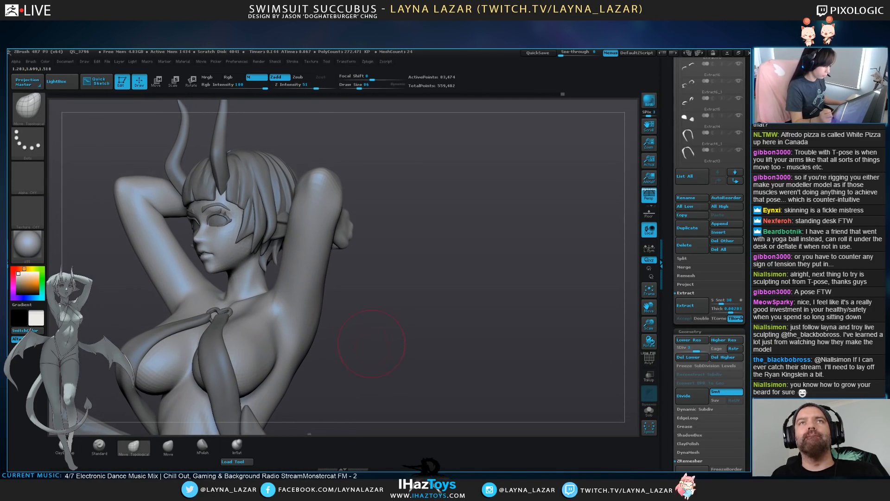
Reshape the raised upper arms from a three-quarter view with a larger Move Topological brush
key(bracketright)
key(bracketright)
drag(163, 299, 168, 297)
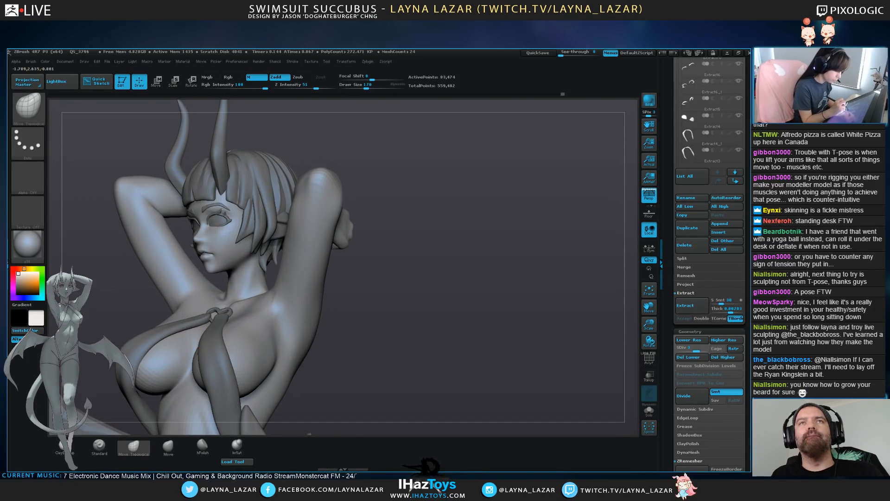
key(bracketleft)
key(bracketleft)
key(bracketleft)
key(bracketleft)
drag(378, 325, 403, 327)
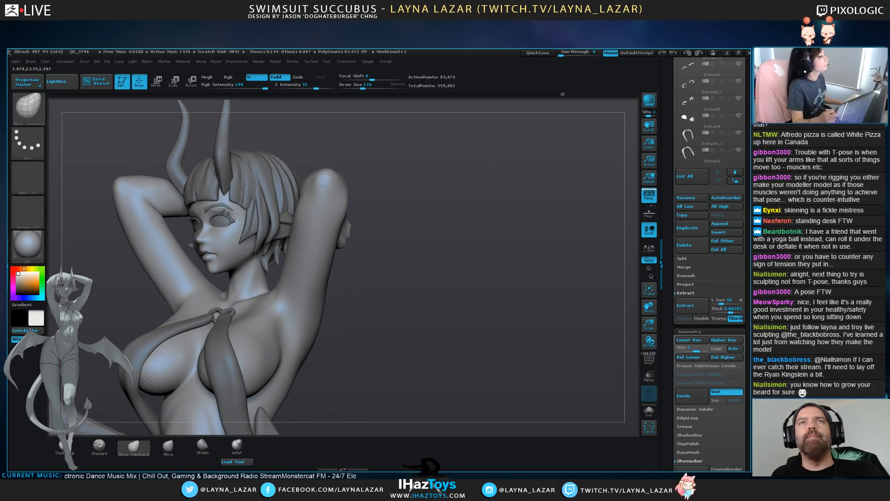
Refine the outer contour of the upper arms near the elbows, varying the Move Topological brush size
drag(399, 293, 486, 342)
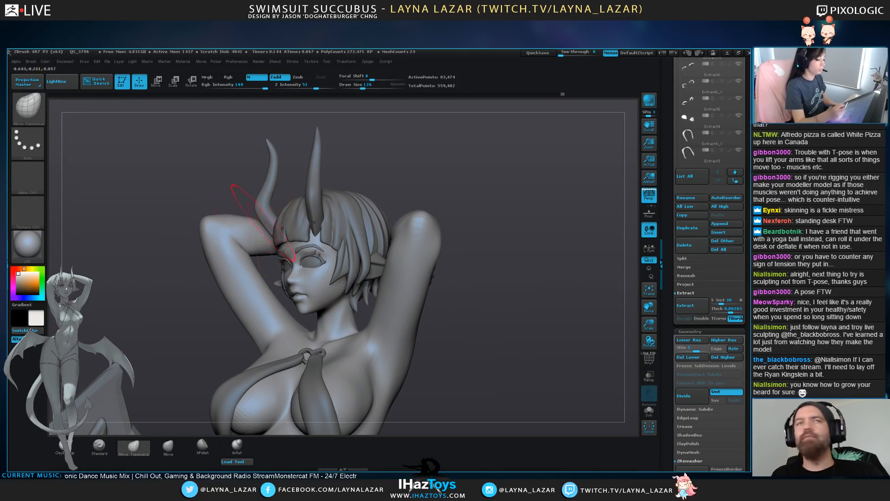
key(bracketright)
drag(251, 222, 253, 228)
key(bracketleft)
key(bracketleft)
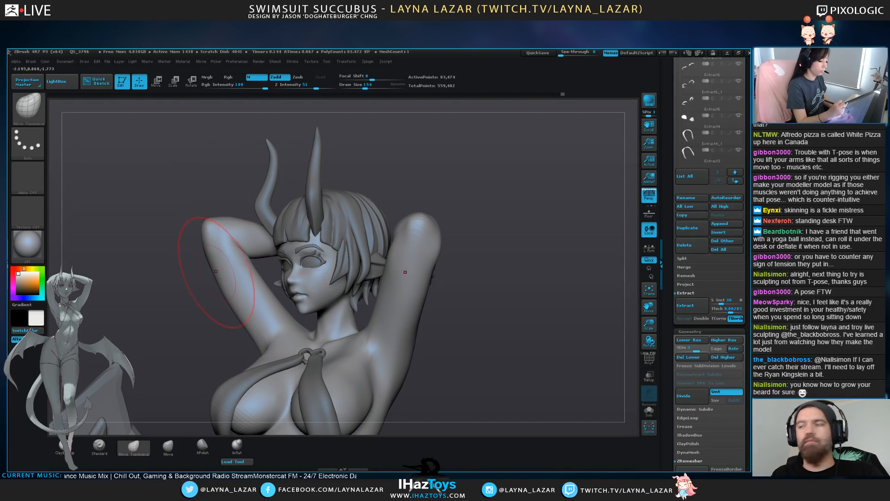
drag(187, 297, 243, 318)
mouse_move(335, 266)
mouse_down()
mouse_move(316, 216)
mouse_move(330, 240)
mouse_move(340, 230)
mouse_move(439, 244)
mouse_up()
key(bracketleft)
drag(304, 325, 172, 288)
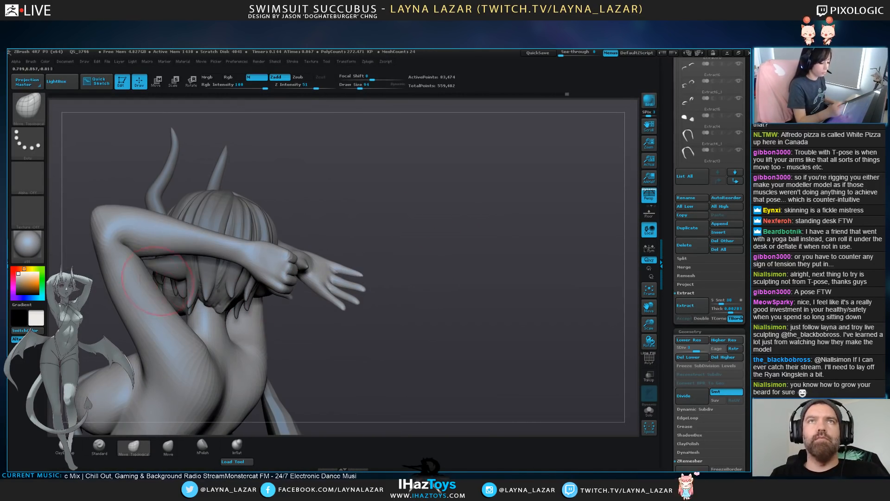
Adjust the bent elbows and adjoining forearms from the side and rear with Move Topological
drag(125, 246, 131, 250)
alt+drag(80, 260, 226, 247)
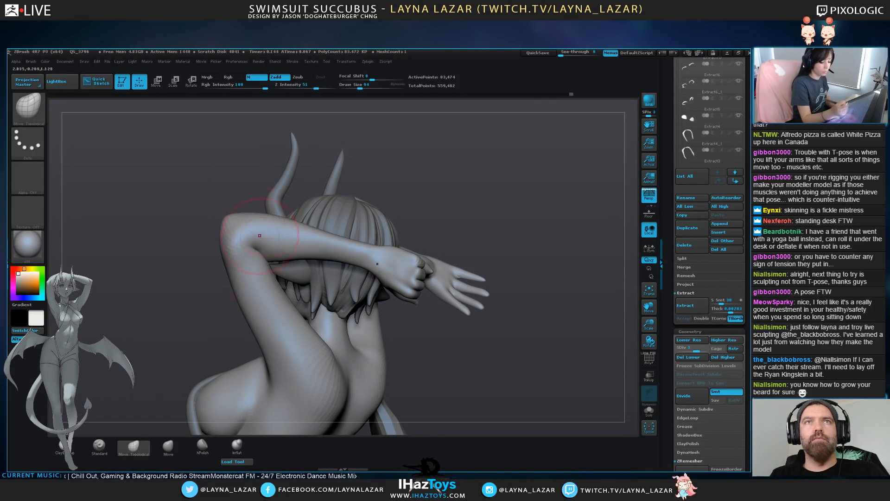
drag(209, 204, 199, 232)
mouse_move(153, 269)
mouse_down()
mouse_move(272, 288)
mouse_move(391, 288)
mouse_up()
mouse_move(337, 293)
shift+mouse_down()
mouse_move(317, 357)
mouse_move(339, 315)
shift+mouse_up()
alt+drag(117, 297, 153, 278)
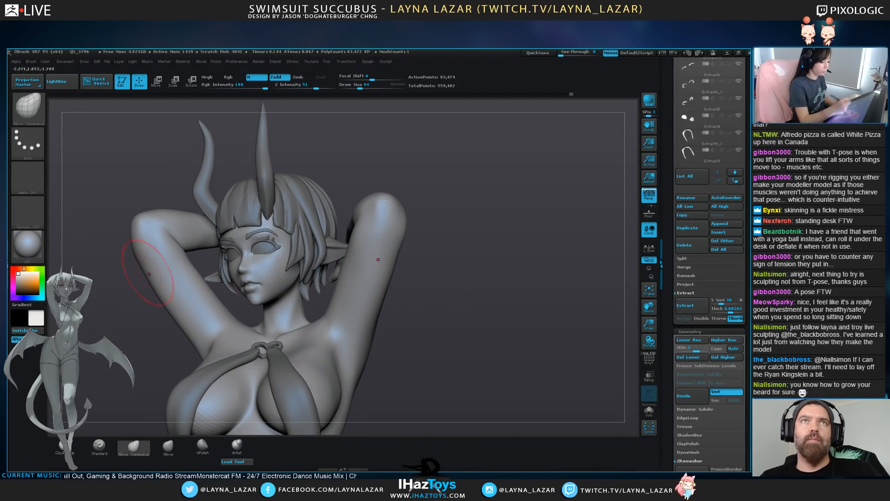
Reshape the upper arm silhouettes from the front with Move Topological at a draw size of 170
key(bracketright)
drag(160, 360, 198, 364)
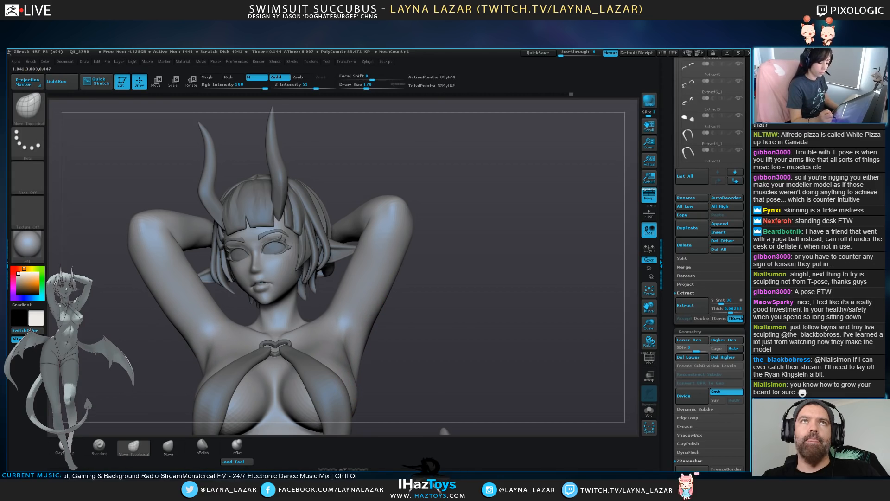
drag(375, 333, 358, 355)
drag(482, 301, 533, 304)
alt+drag(491, 334, 403, 218)
ctrl+right_drag(403, 218, 411, 269)
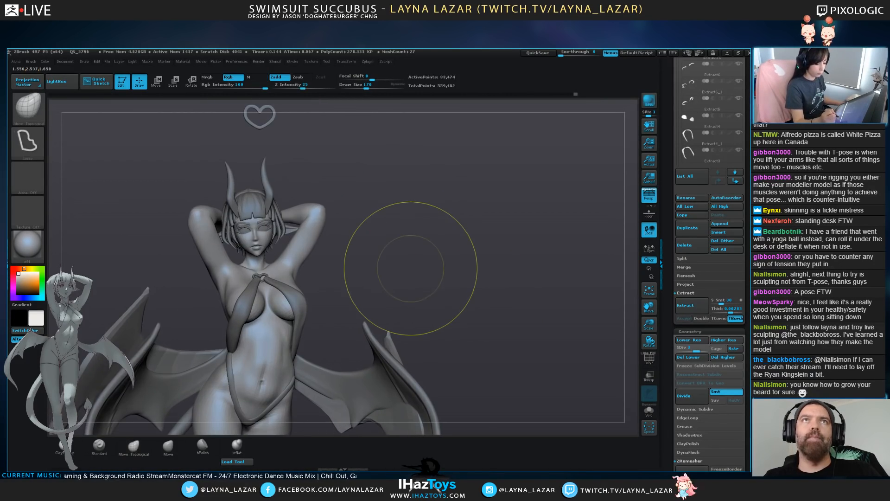
Fine-tune the outer upper arms, elbows and armpit contours from the front with a smaller Move Topological brush
ctrl+right_drag(395, 222, 399, 273)
key(bracketleft)
key(bracketleft)
drag(304, 255, 311, 256)
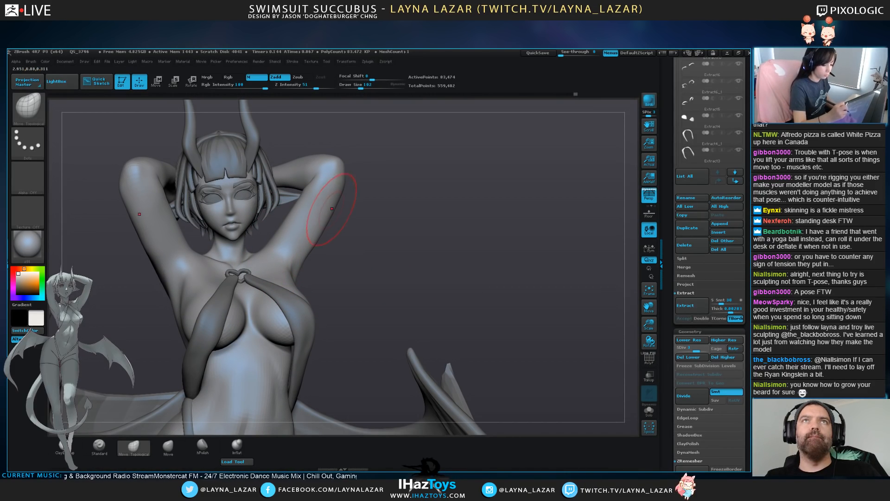
drag(337, 158, 340, 160)
drag(299, 258, 302, 257)
Hide the lower parts of the chest straps and make the body active again for Clay Buildup sculpting
mouse_move(385, 260)
mouse_down()
mouse_move(336, 263)
mouse_move(394, 275)
mouse_up()
key(b)
key(c)
key(b)
alt+click(275, 324)
mouse_move(360, 320)
mouse_down()
mouse_move(325, 287)
mouse_move(340, 284)
mouse_up()
mouse_move(150, 326)
ctrl+alt+shift+mouse_down()
mouse_move(299, 297)
mouse_move(158, 397)
ctrl+alt+shift+mouse_up()
mouse_move(358, 279)
ctrl+alt+shift+mouse_down()
mouse_move(121, 310)
mouse_move(320, 325)
ctrl+alt+shift+mouse_up()
drag(356, 277, 315, 279)
alt+drag(445, 232, 464, 290)
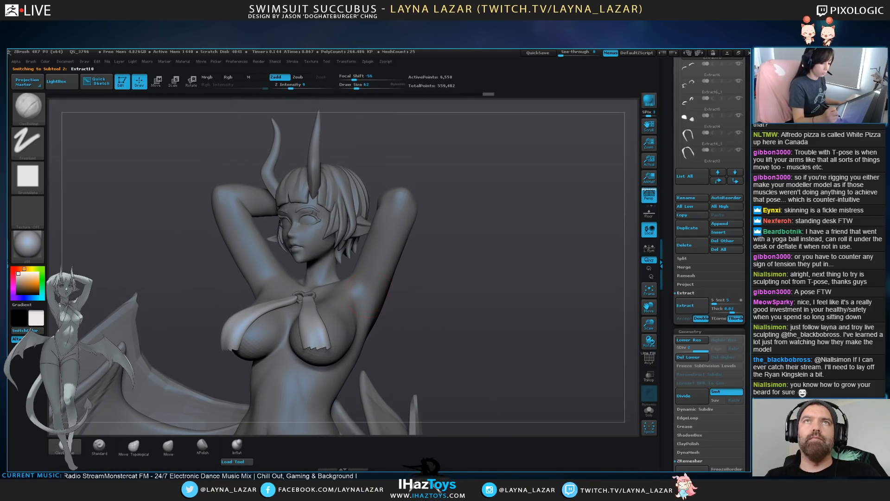
alt+click(346, 283)
mouse_move(464, 241)
alt+mouse_down()
mouse_move(466, 301)
mouse_move(475, 301)
alt+mouse_up()
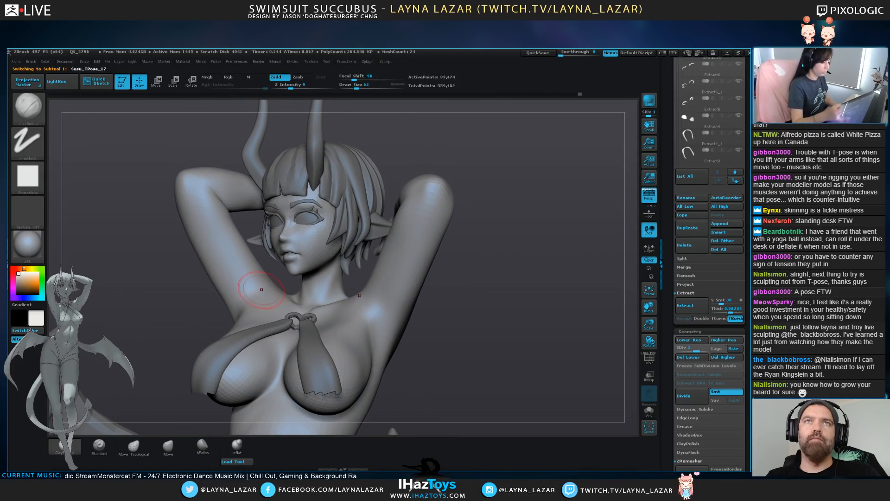
Build up the front shoulder muscles where the arms join the chest with Clay Buildup and smooth them
drag(158, 292, 168, 304)
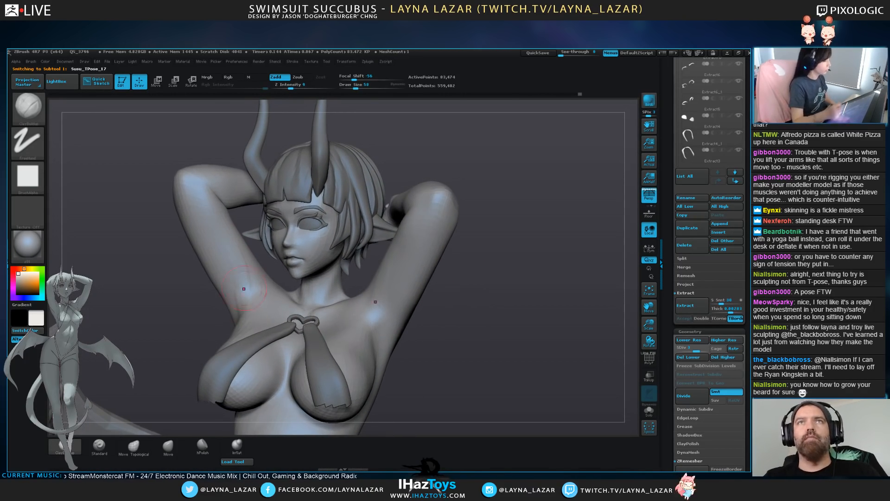
mouse_move(160, 273)
mouse_down()
mouse_move(113, 277)
mouse_move(186, 281)
mouse_up()
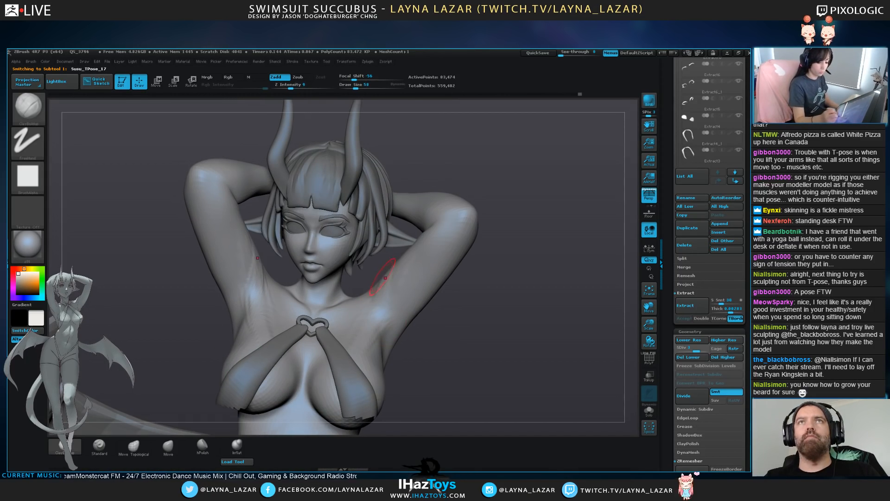
shift+drag(397, 273, 377, 327)
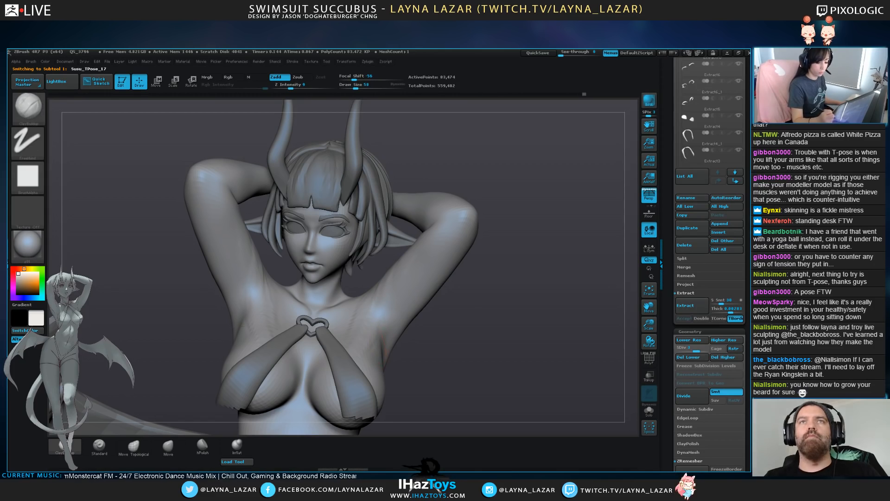
mouse_move(126, 283)
mouse_down()
mouse_move(199, 288)
mouse_move(139, 283)
mouse_up()
key(shift)
mouse_move(254, 271)
shift+mouse_down()
mouse_move(262, 284)
mouse_move(271, 269)
shift+mouse_up()
drag(185, 278, 135, 276)
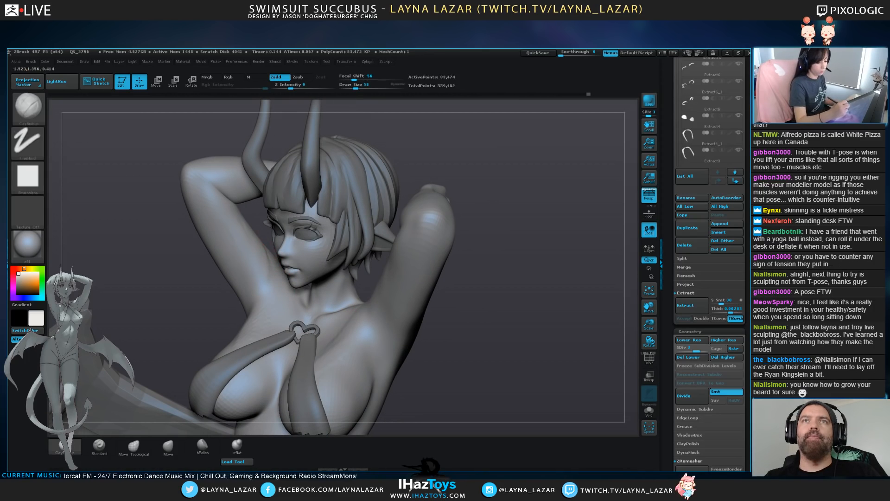
key(shift)
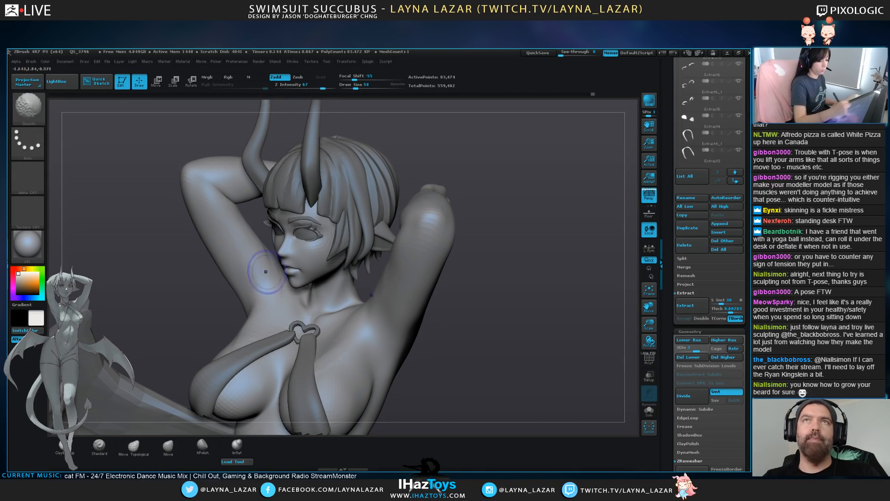
Adjust the area between armpit and breast with Move Topological and smooth it
alt+drag(491, 343, 491, 278)
mouse_move(519, 315)
shift+mouse_down()
mouse_move(468, 320)
mouse_move(480, 317)
shift+mouse_up()
click(133, 446)
drag(320, 312, 315, 307)
key(])
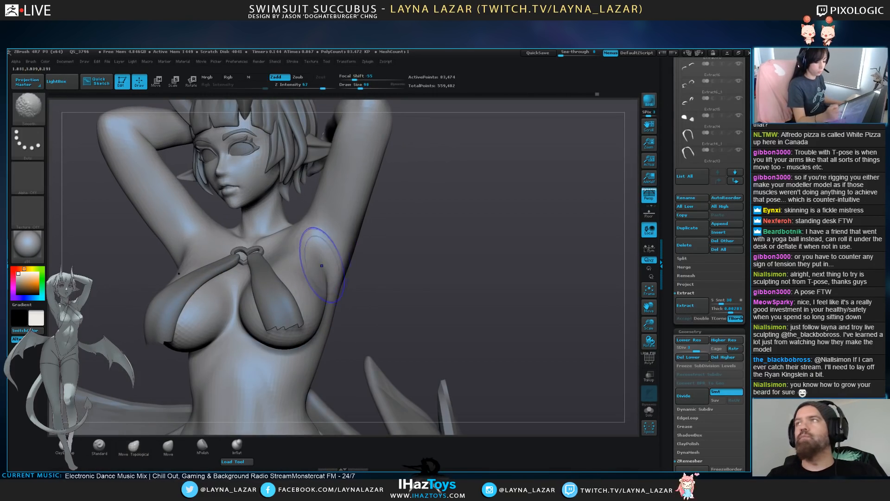
shift+drag(321, 265, 326, 288)
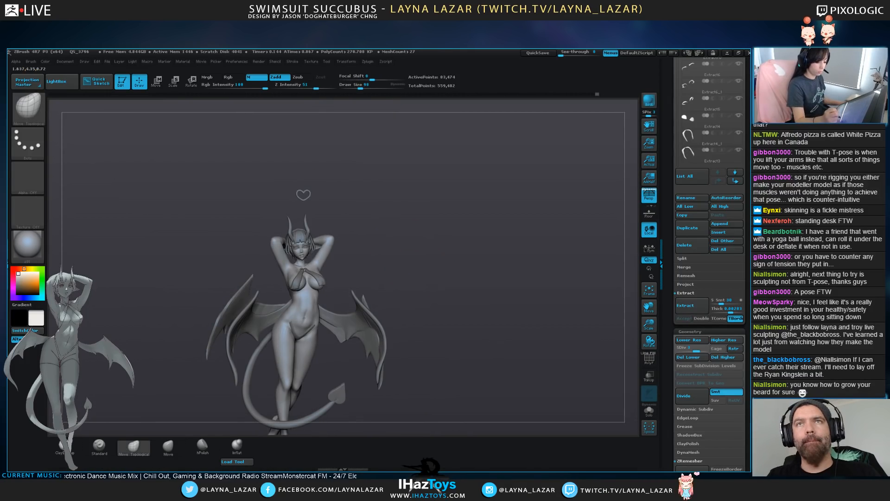
Smooth the side of the chest below the armpit and adjust the raised arm near the elbow with Move Topological
alt+drag(412, 245, 400, 302)
key(shift)
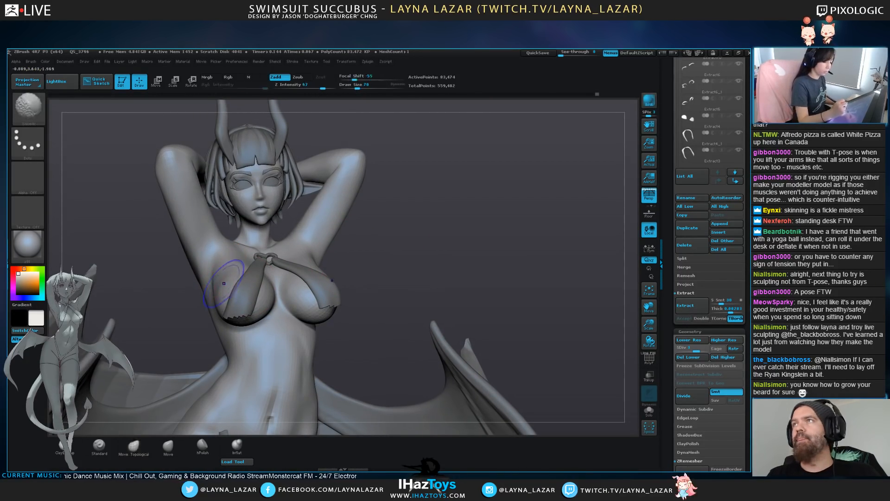
drag(139, 278, 232, 281)
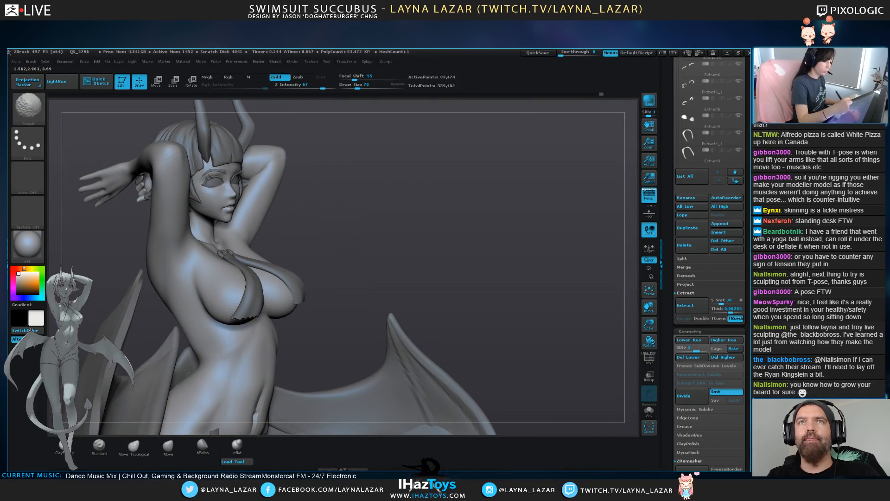
mouse_move(398, 301)
alt+mouse_down()
mouse_move(399, 264)
mouse_move(311, 278)
alt+mouse_up()
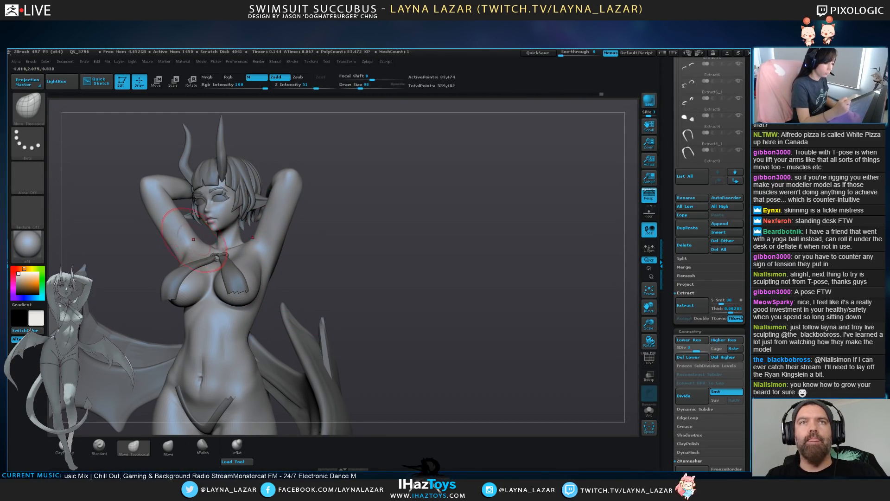
drag(142, 188, 146, 191)
Reshape the backs of the shoulders and the slope beside the neck with Move Topological at varying brush sizes
mouse_move(325, 278)
mouse_down()
mouse_move(367, 279)
mouse_move(365, 234)
mouse_move(429, 235)
mouse_move(428, 329)
mouse_move(487, 315)
mouse_move(494, 362)
mouse_up()
key(bracketleft)
key(bracketleft)
key(bracketleft)
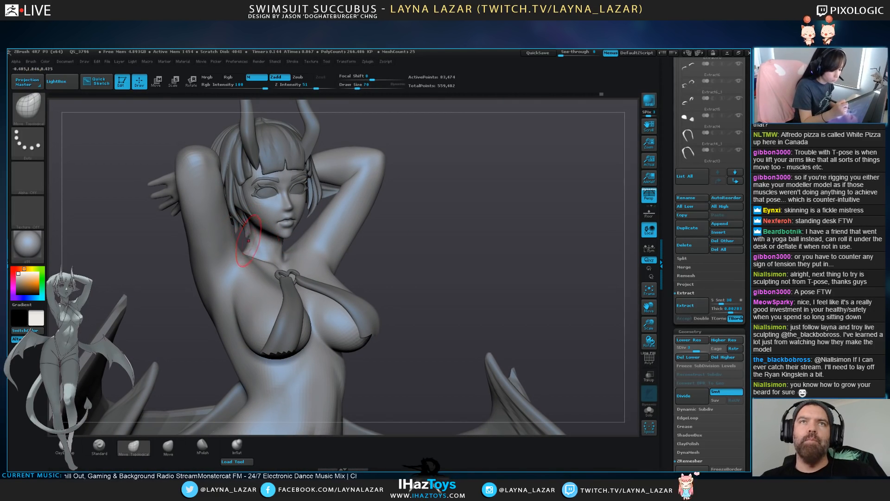
mouse_move(266, 235)
mouse_down()
mouse_move(391, 260)
mouse_move(533, 265)
mouse_up()
drag(370, 267, 264, 288)
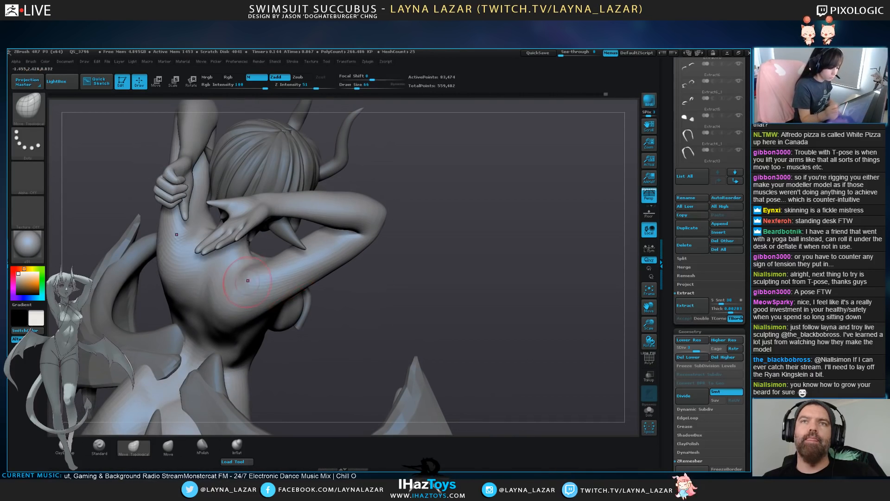
key(bracketright)
drag(233, 339, 231, 327)
mouse_move(395, 274)
mouse_down()
mouse_move(425, 237)
mouse_move(412, 255)
mouse_move(416, 289)
mouse_up()
key(bracketleft)
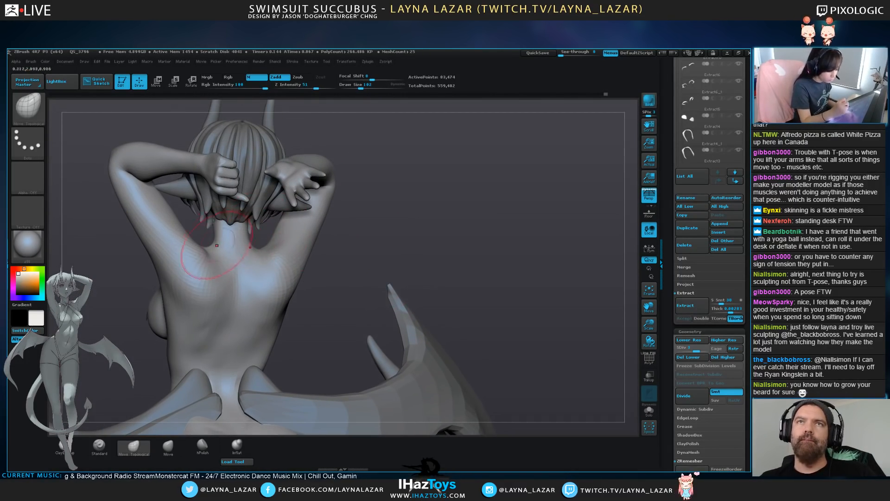
drag(217, 238, 220, 241)
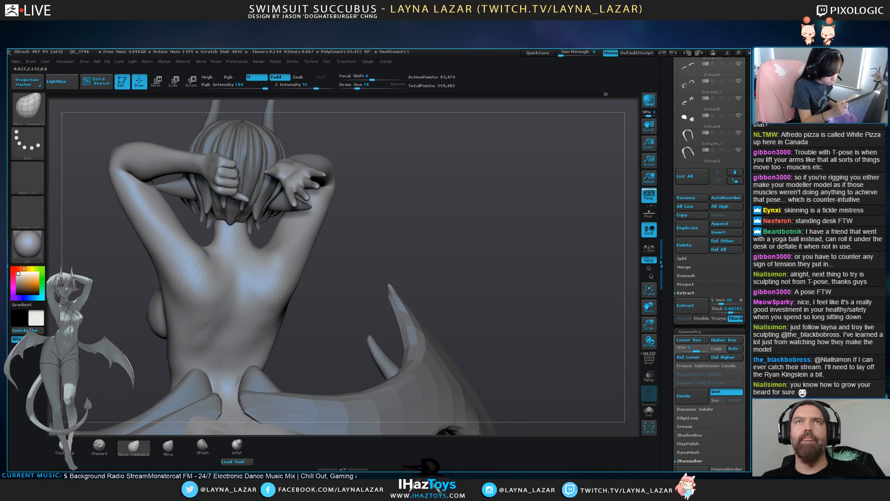
Undo the last stroke and adjust the bent elbow of the raised arm with Move Topological at a larger brush size
mouse_move(341, 278)
mouse_down()
mouse_move(239, 283)
mouse_move(372, 288)
mouse_move(370, 355)
mouse_up()
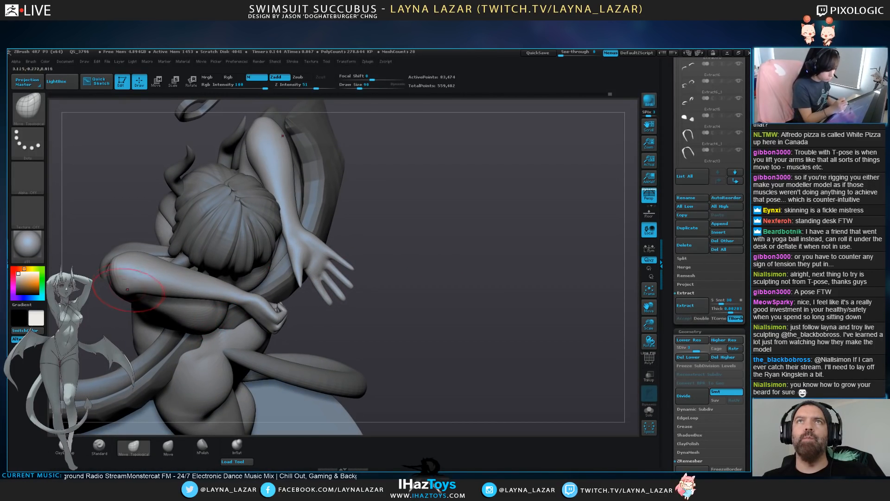
key(])
key(])
key(])
key(])
key(])
key(ctrl+z)
drag(138, 293, 137, 281)
Reshape the armpit and the neighbouring side of the breast with Move Topological
drag(82, 213, 85, 264)
mouse_move(445, 260)
mouse_down()
mouse_move(417, 204)
mouse_move(380, 186)
mouse_move(334, 181)
mouse_up()
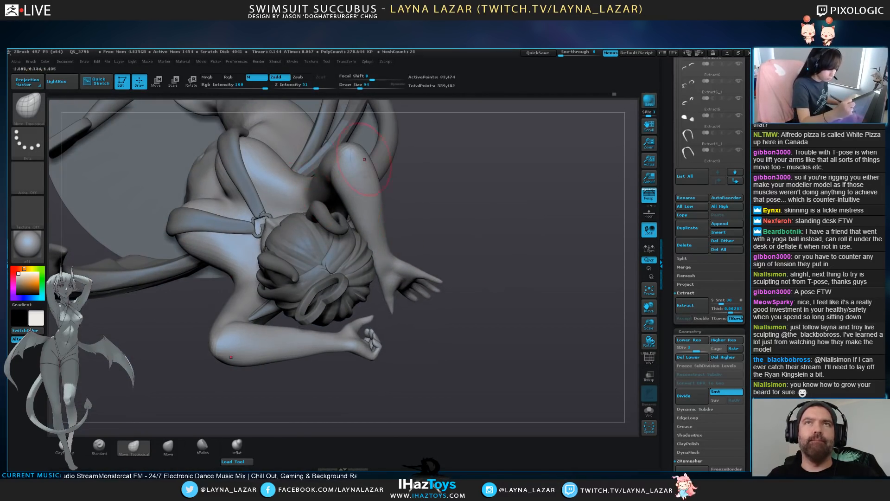
drag(412, 162, 473, 170)
drag(330, 182, 325, 189)
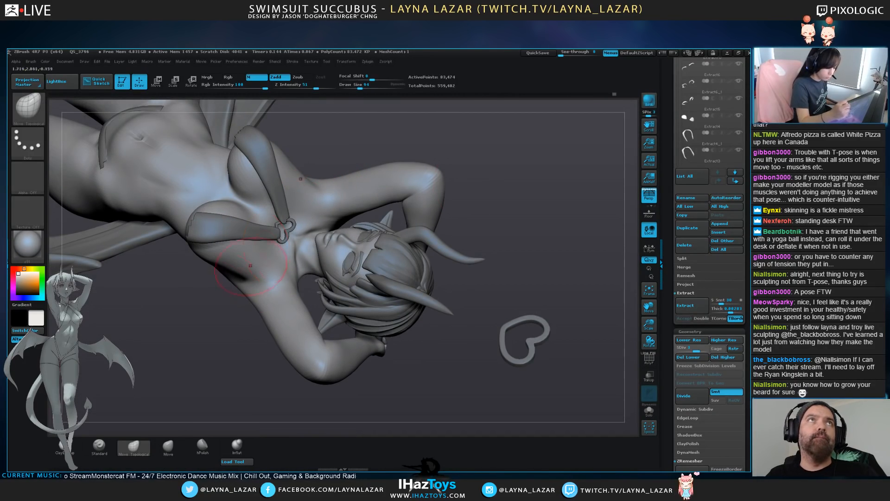
drag(204, 209, 208, 206)
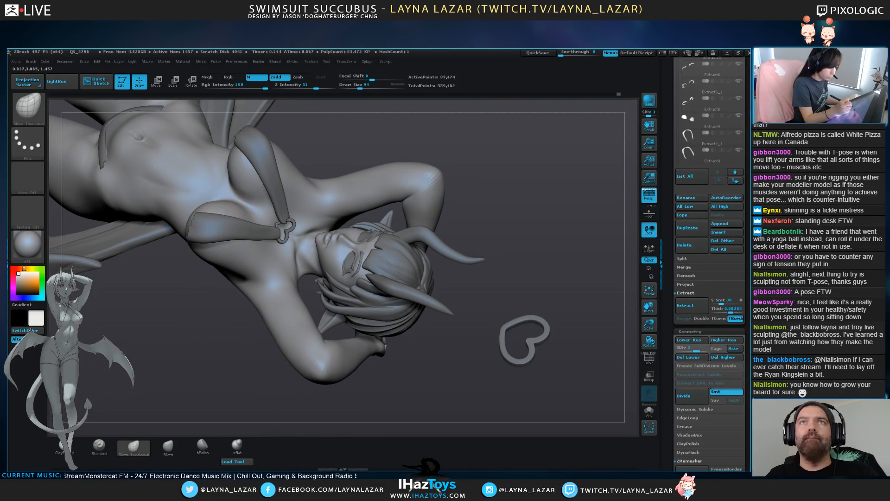
Refine the breast contours and the area between the breasts with Move Topological
drag(408, 148, 378, 130)
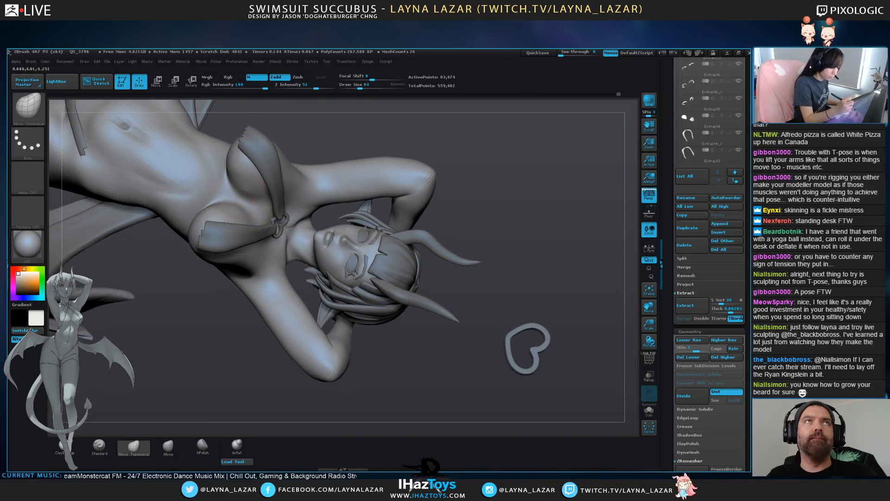
drag(200, 295, 240, 196)
mouse_move(418, 194)
mouse_down()
mouse_move(399, 251)
mouse_move(409, 296)
mouse_move(387, 284)
mouse_up()
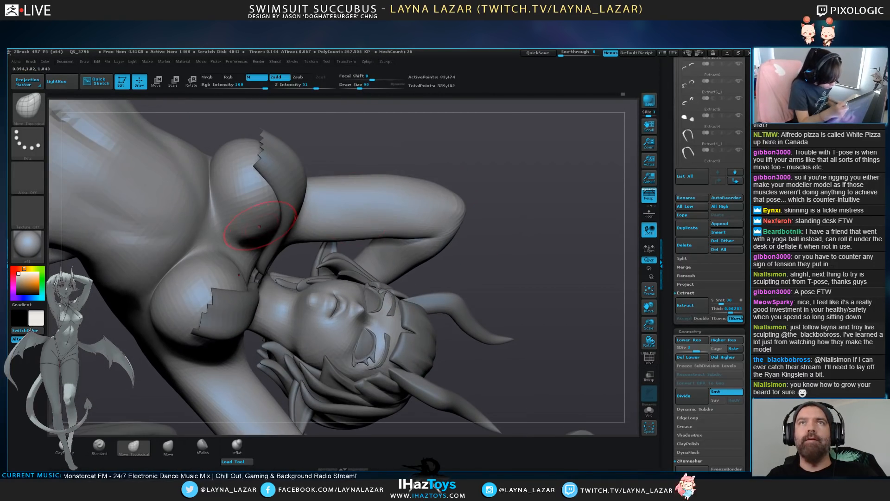
mouse_move(320, 431)
alt+mouse_down()
mouse_move(352, 305)
mouse_move(418, 241)
alt+mouse_up()
alt+drag(443, 214, 263, 226)
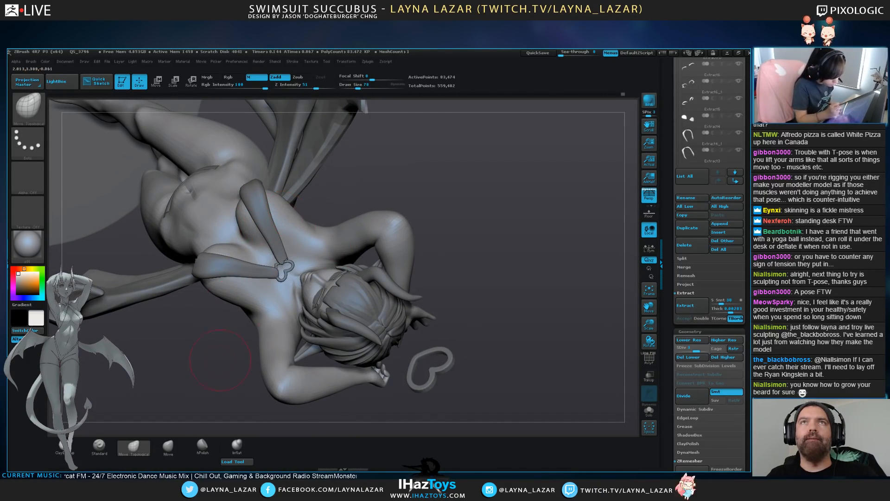
Adjust the underside of the breasts and the chest side by the armpit with a smaller Move Topological brush
drag(219, 361, 255, 277)
drag(347, 197, 441, 223)
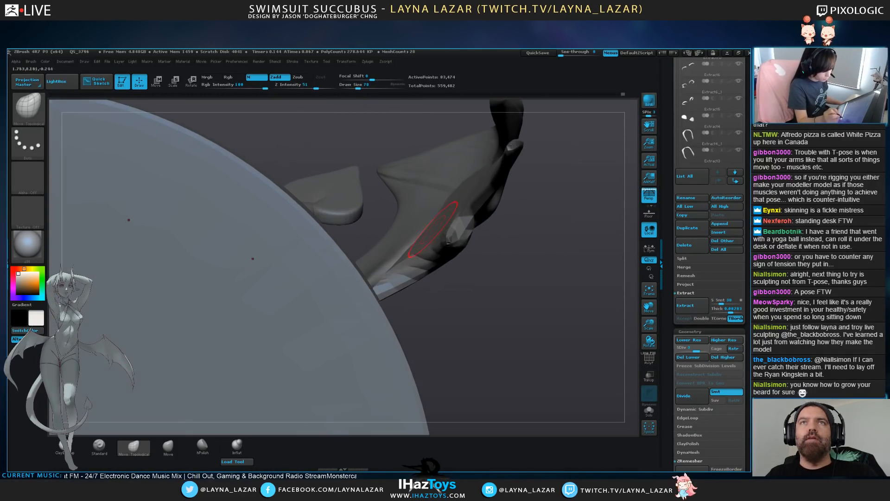
drag(377, 236, 371, 292)
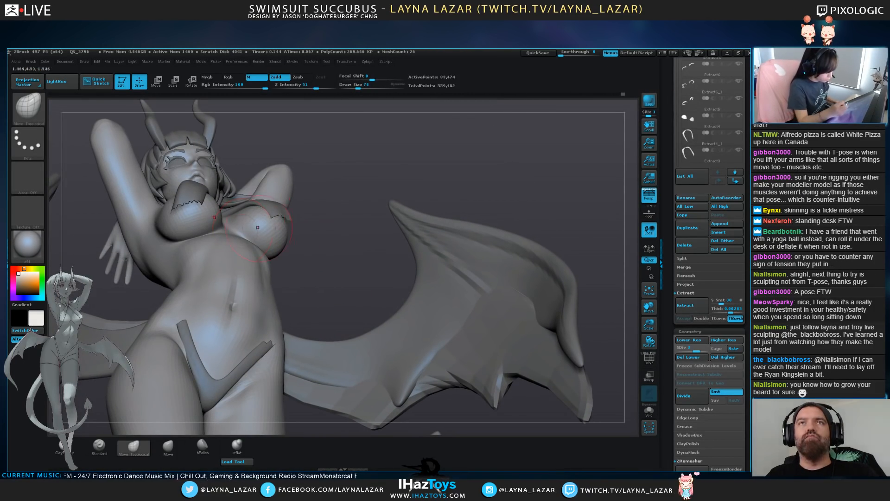
drag(242, 231, 251, 219)
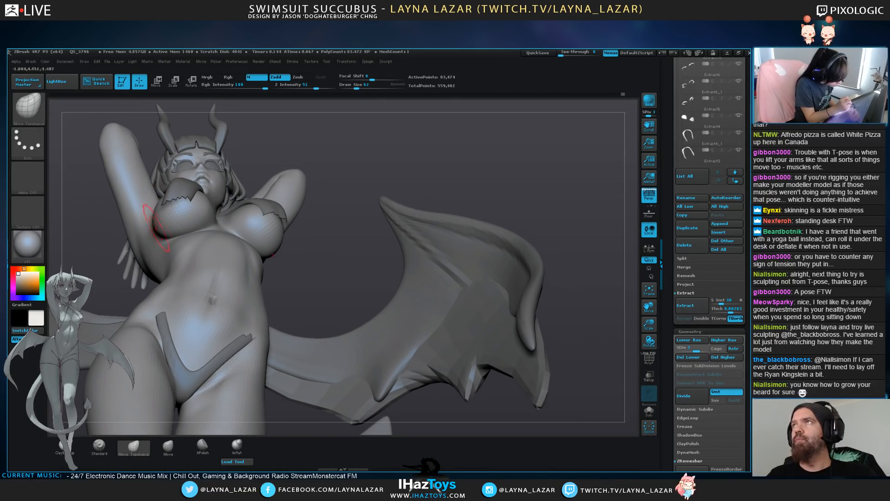
drag(324, 272, 395, 306)
drag(403, 367, 378, 348)
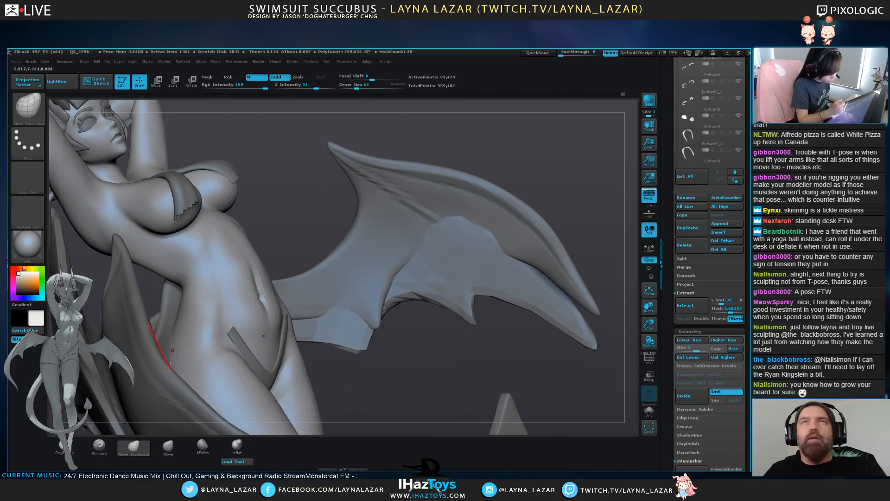
Hide the wing frame and wing membrane subtools to leave the body unobstructed
alt+click(377, 319)
click(714, 137)
click(739, 150)
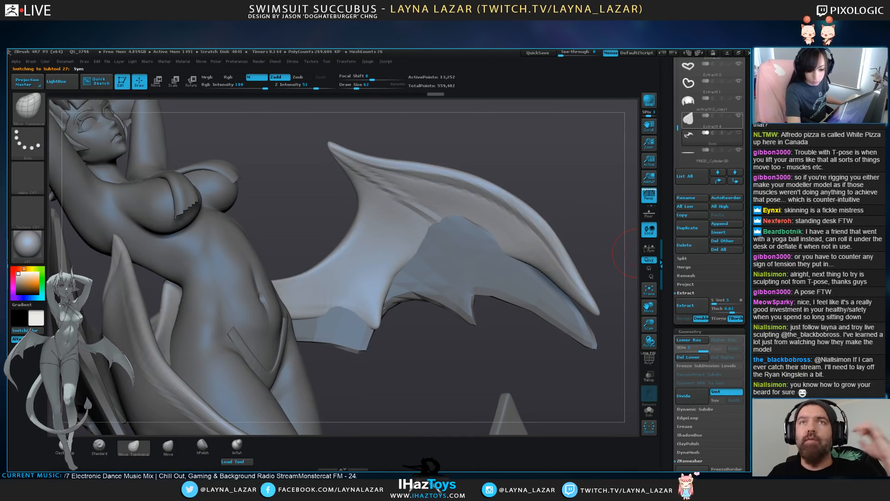
click(714, 155)
alt+click(349, 319)
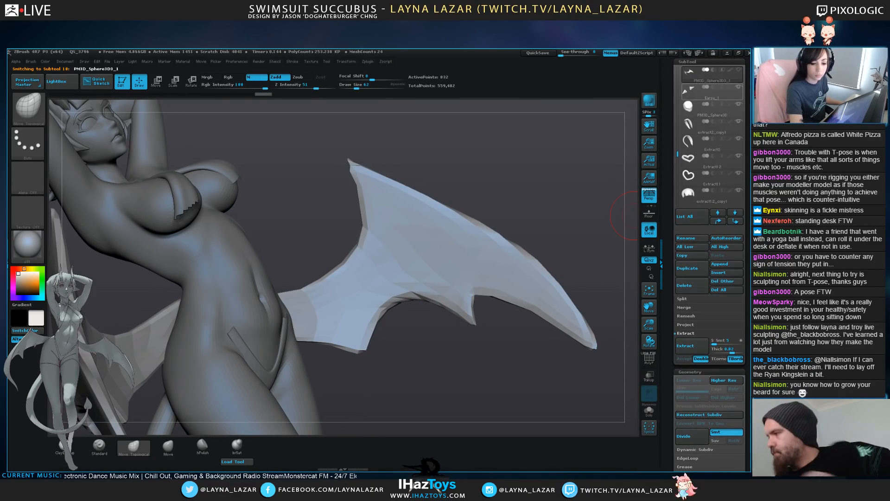
click(713, 92)
click(739, 70)
Select the body subtool, smooth the side of the breast and refine the upper back and armpit contours with Move Topological
alt+right_drag(217, 237, 299, 265)
drag(283, 263, 269, 256)
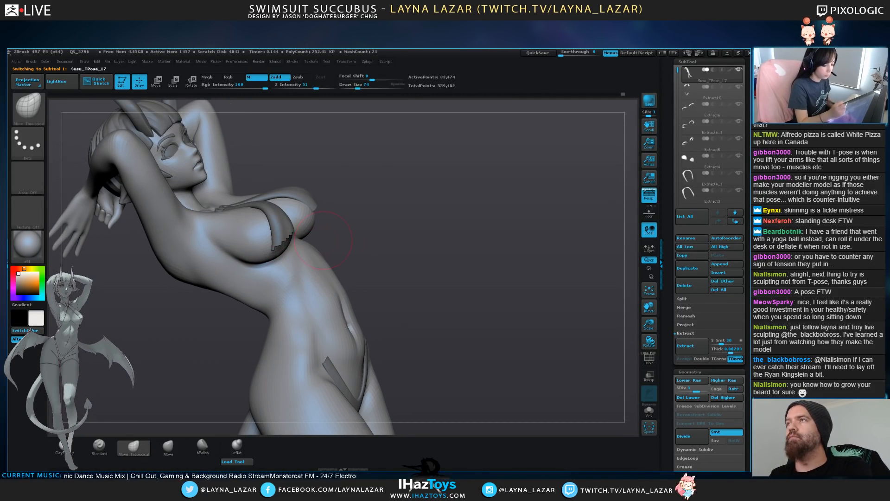
right_drag(286, 246, 330, 247)
mouse_move(251, 227)
shift+mouse_down()
mouse_move(232, 234)
mouse_move(255, 236)
mouse_move(257, 227)
shift+mouse_up()
ctrl+right_drag(311, 258, 321, 232)
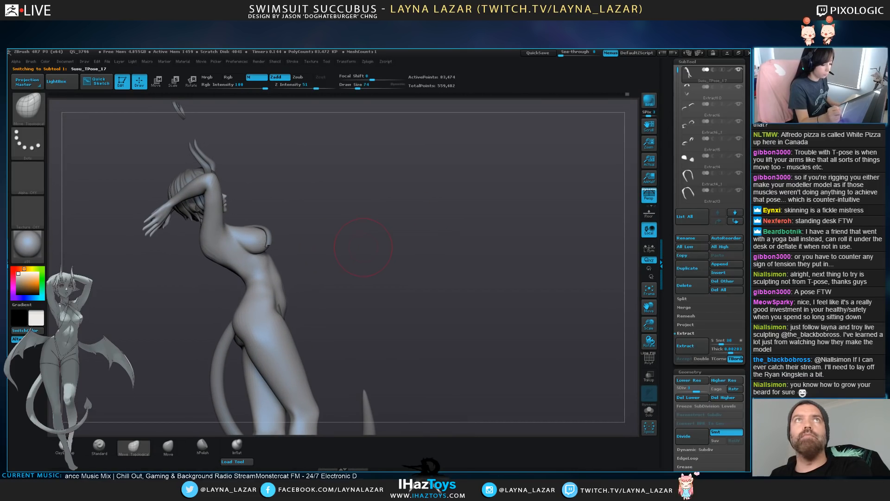
key(bracketleft)
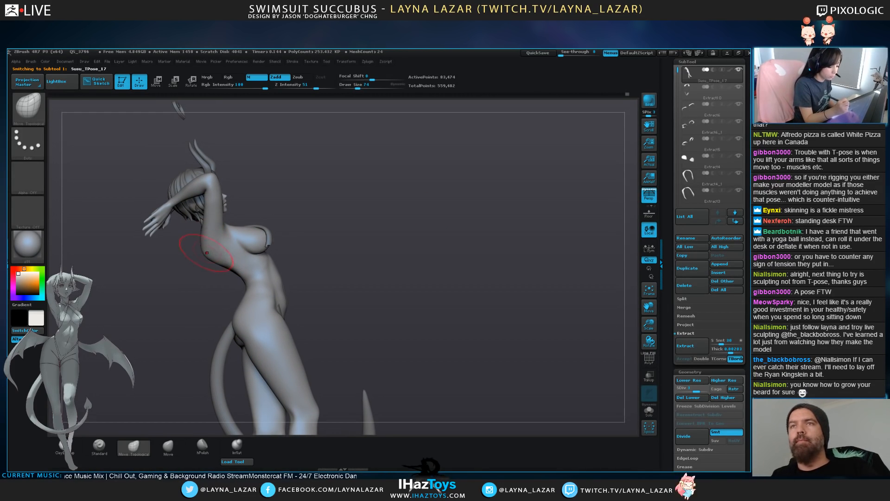
right_drag(309, 251, 211, 252)
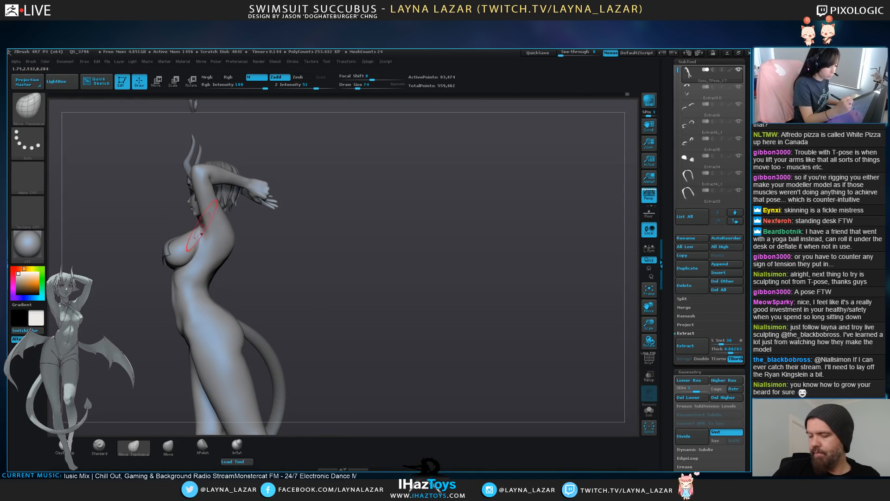
right_drag(196, 239, 232, 256)
right_drag(347, 272, 360, 280)
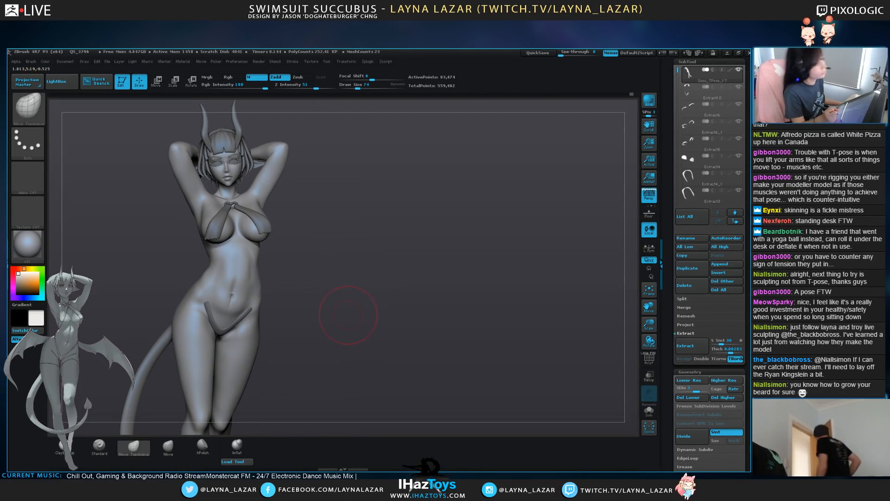
alt+right_drag(347, 237, 395, 288)
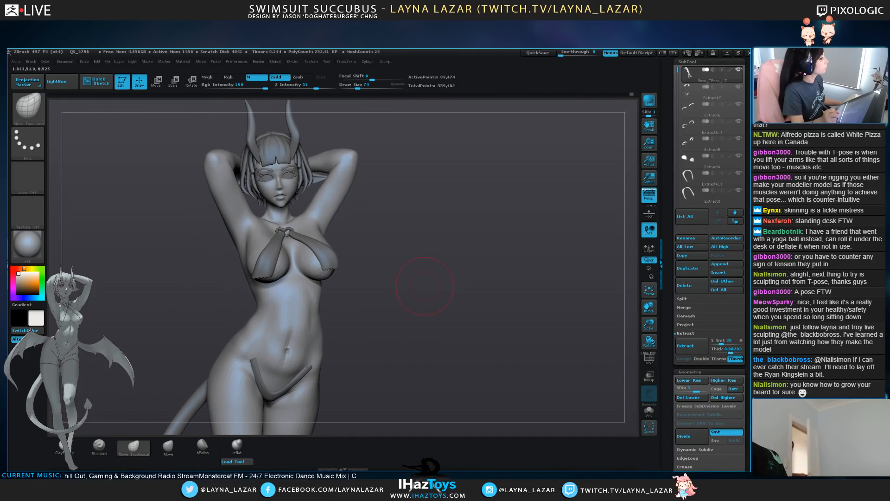
mouse_move(440, 268)
right_down()
mouse_move(421, 271)
mouse_move(425, 287)
mouse_move(413, 300)
mouse_move(304, 293)
mouse_move(466, 258)
right_up()
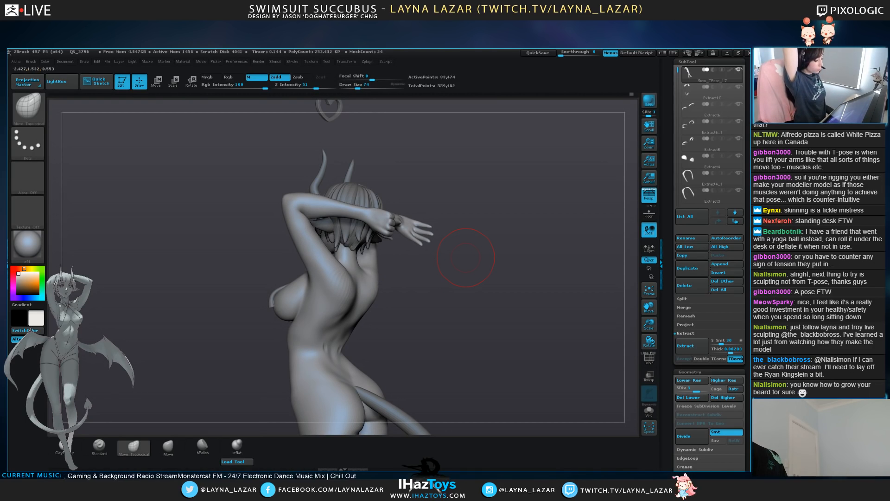
Lower the body's subdivision level, isolate the fisted hand's forearm with a mask and rotate it at the elbow
right_drag(446, 278, 445, 301)
click(191, 81)
key(shift+d)
right_drag(354, 159, 352, 185)
ctrl+drag(279, 227, 303, 233)
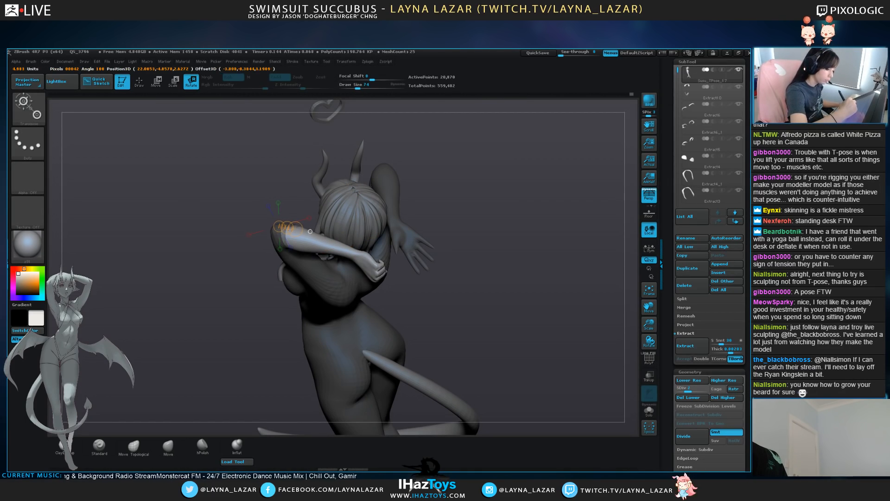
right_drag(307, 234, 378, 240)
drag(364, 238, 359, 259)
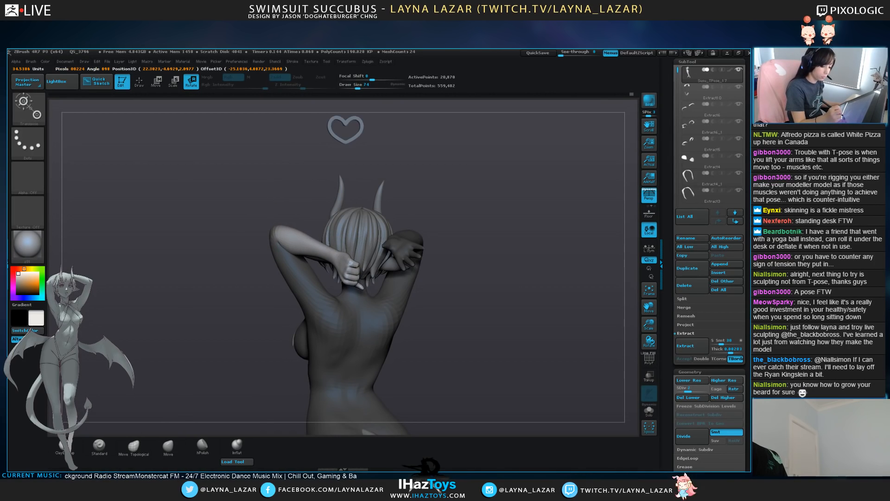
right_drag(358, 274, 354, 341)
drag(344, 289, 360, 289)
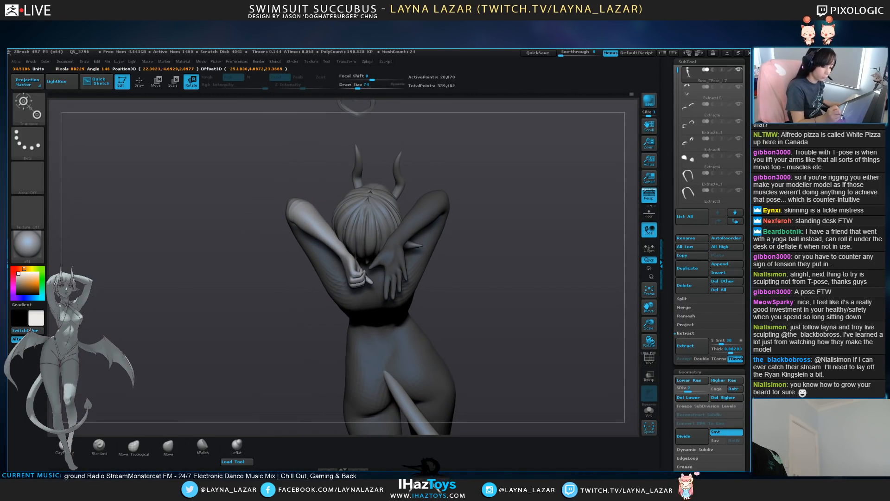
Isolate the forearm of the open hand with a mask and rotate it at the elbow
right_drag(181, 297, 304, 218)
right_drag(95, 223, 190, 229)
ctrl+drag(361, 224, 310, 224)
mouse_move(197, 227)
right_down()
mouse_move(204, 255)
mouse_move(197, 227)
right_up()
mouse_move(371, 218)
ctrl+mouse_down()
mouse_move(190, 218)
mouse_move(205, 207)
ctrl+mouse_up()
right_drag(197, 228, 255, 278)
drag(325, 284, 337, 318)
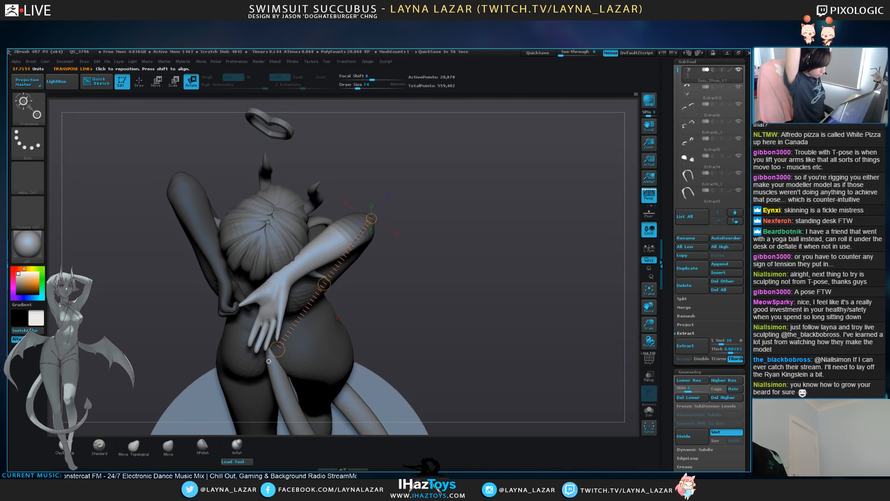
right_drag(269, 361, 274, 297)
drag(327, 185, 332, 204)
mouse_move(332, 185)
right_down()
mouse_move(333, 127)
mouse_move(366, 146)
mouse_move(355, 174)
mouse_move(320, 209)
mouse_move(301, 197)
mouse_move(273, 223)
mouse_move(257, 171)
right_up()
Mask everything except the open hand and rotate the hand at the wrist
mouse_move(241, 139)
ctrl+mouse_down()
mouse_move(250, 149)
mouse_move(232, 230)
mouse_move(176, 154)
ctrl+mouse_up()
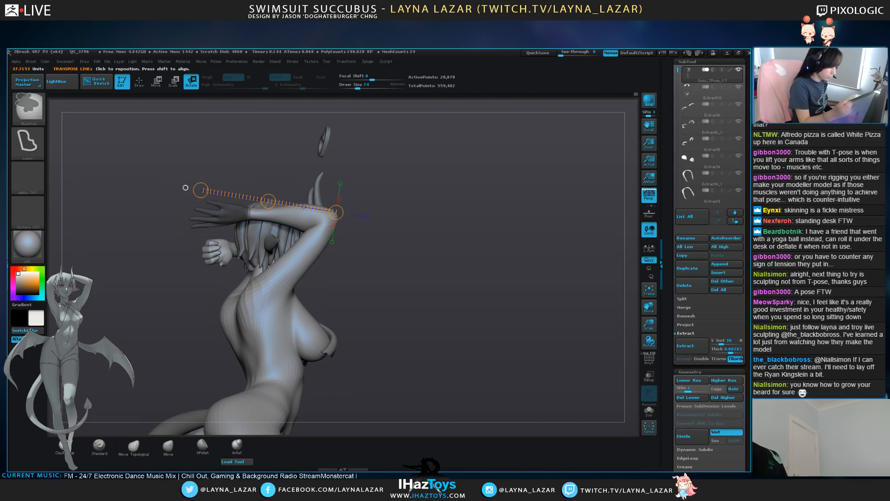
ctrl+click(213, 167)
drag(247, 214, 199, 212)
mouse_move(198, 213)
right_down()
mouse_move(187, 221)
mouse_move(205, 220)
right_up()
drag(230, 215, 223, 230)
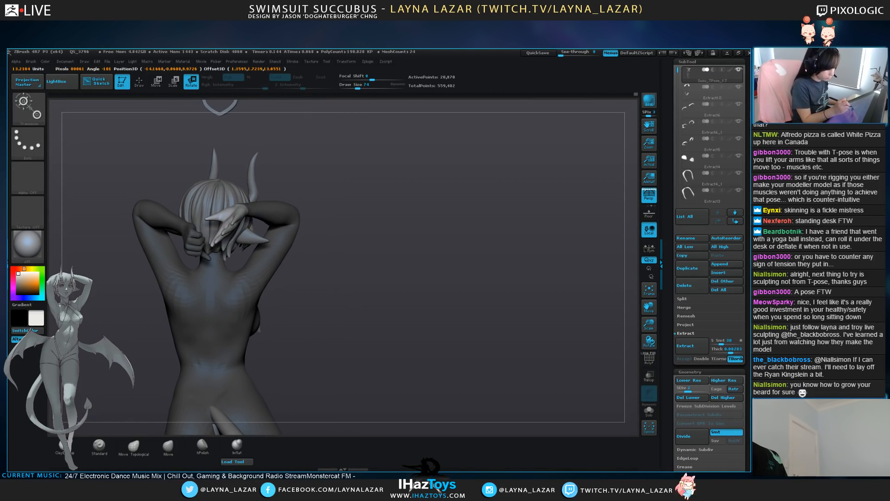
right_drag(224, 230, 273, 251)
drag(272, 228, 281, 239)
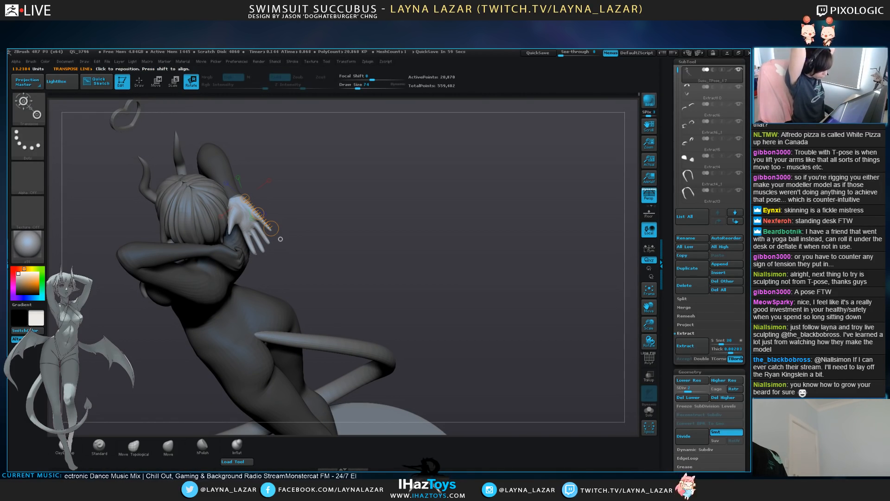
drag(258, 213, 259, 248)
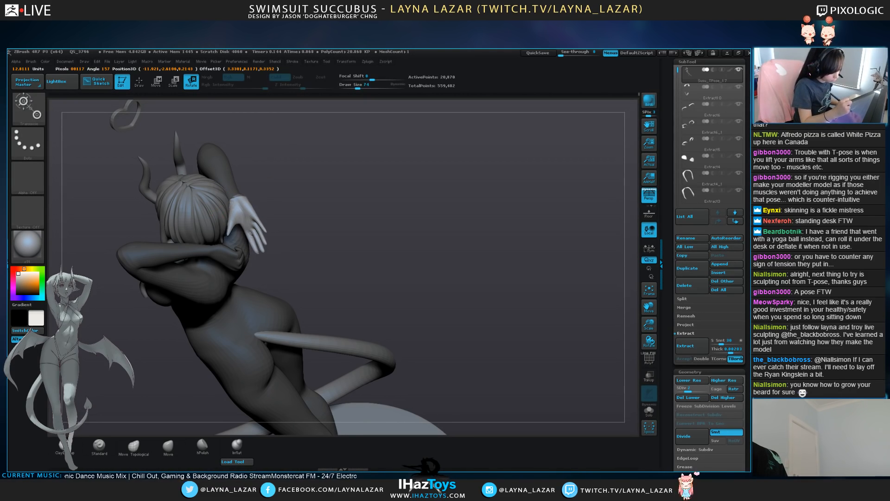
Fine-tune the open hand's rotation at the wrist, switch back to Move Topological and clear the mask
drag(366, 232, 301, 209)
drag(245, 197, 252, 266)
drag(260, 225, 259, 227)
drag(398, 250, 301, 246)
drag(353, 255, 501, 260)
mouse_move(464, 297)
alt+mouse_down()
mouse_move(464, 274)
mouse_move(498, 208)
alt+mouse_up()
click(134, 447)
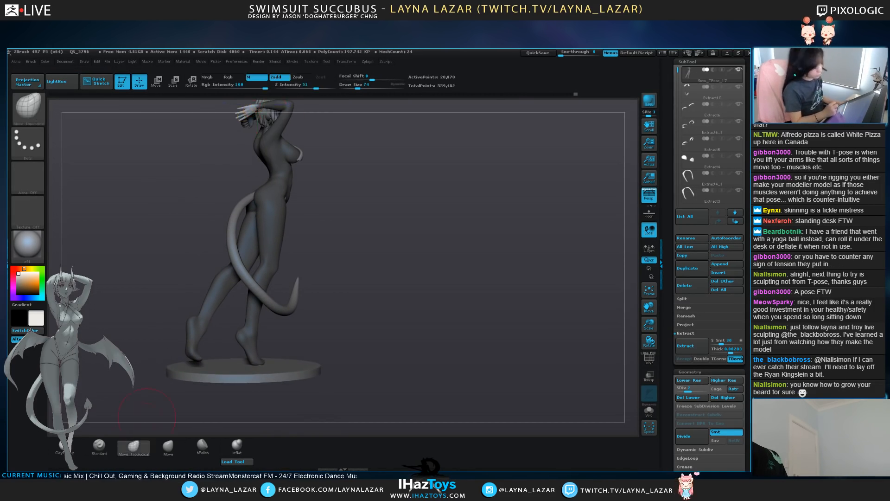
ctrl+drag(419, 288, 440, 309)
Adjust the back of the standing leg's thigh above the knee with an enlarged Move Topological brush
mouse_move(440, 301)
mouse_down()
mouse_move(417, 299)
mouse_move(418, 334)
mouse_move(445, 331)
mouse_up()
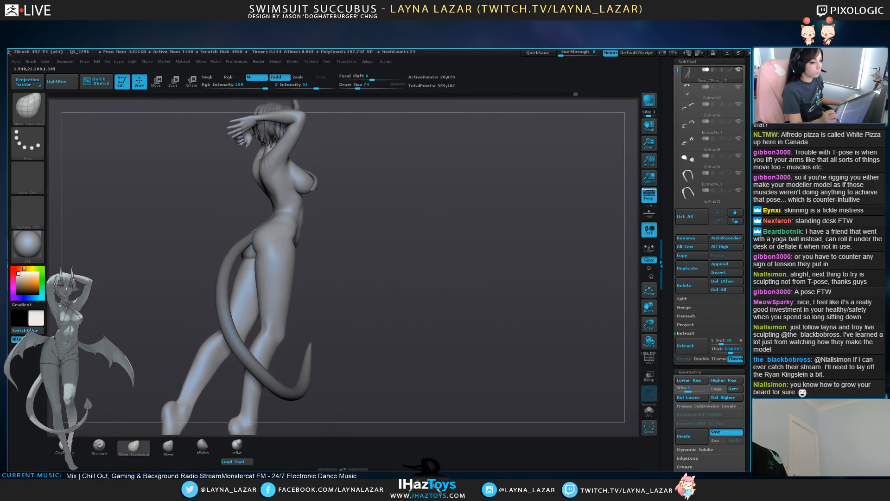
drag(436, 269, 451, 267)
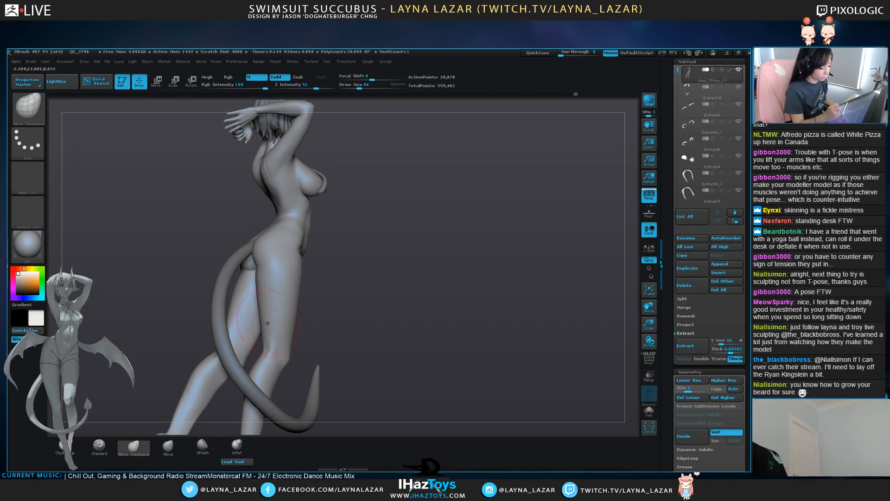
key(bracketright)
drag(260, 327, 264, 328)
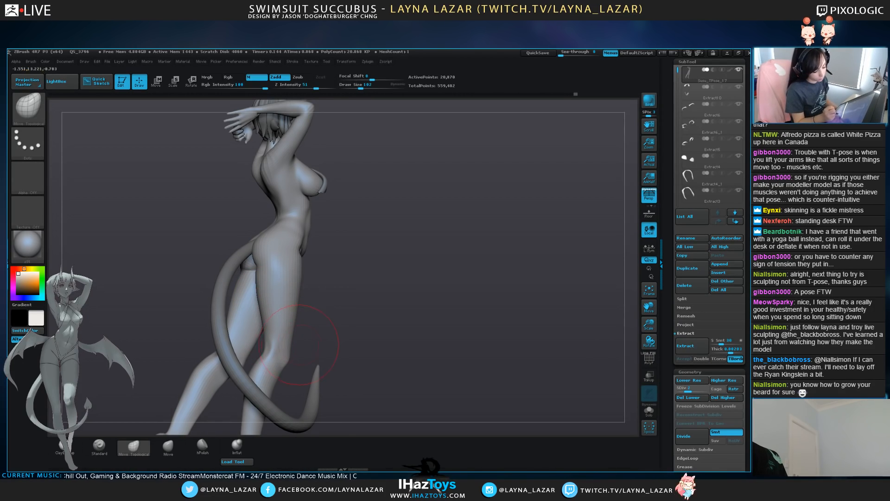
mouse_move(408, 371)
mouse_down()
mouse_move(438, 374)
mouse_move(431, 316)
mouse_move(411, 315)
mouse_up()
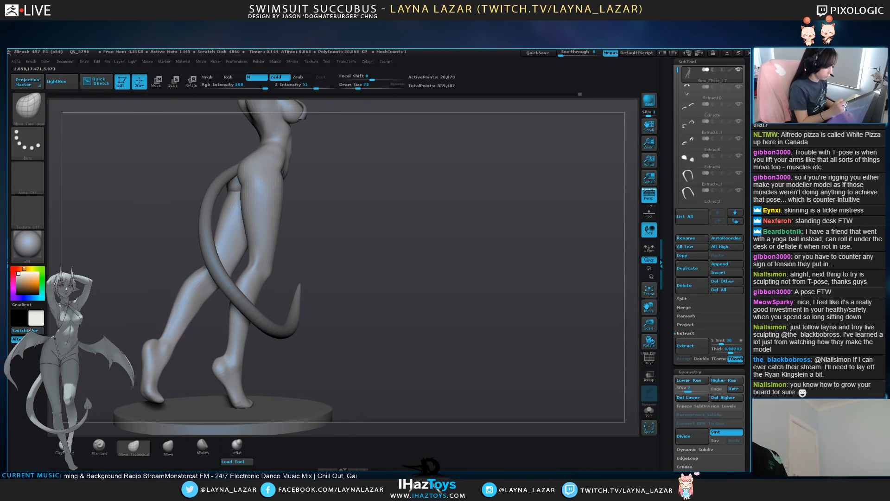
Smooth the standing leg's foot area and reshape its ankle with a larger Move Topological brush
key(shift)
shift+drag(237, 345, 235, 359)
mouse_move(371, 352)
mouse_down()
mouse_move(399, 355)
mouse_move(418, 288)
mouse_move(383, 297)
mouse_move(420, 314)
mouse_up()
mouse_move(419, 314)
mouse_down()
mouse_move(368, 314)
mouse_move(422, 369)
mouse_move(417, 304)
mouse_up()
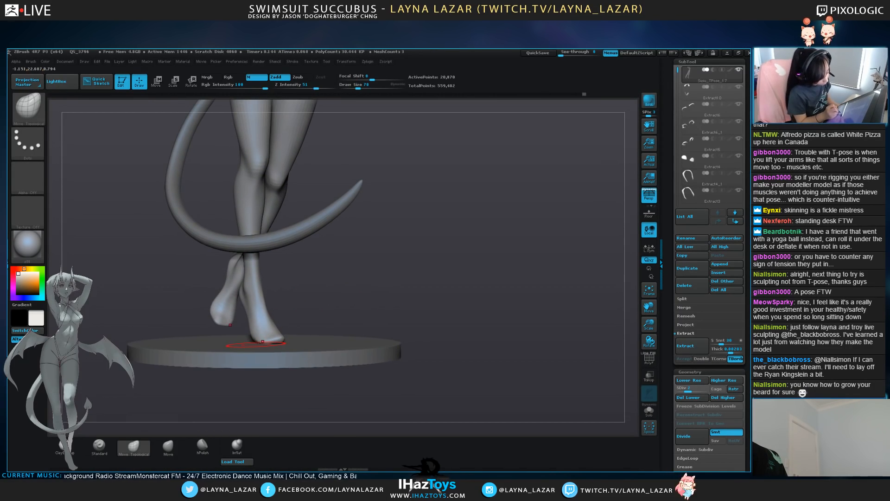
drag(321, 318, 278, 340)
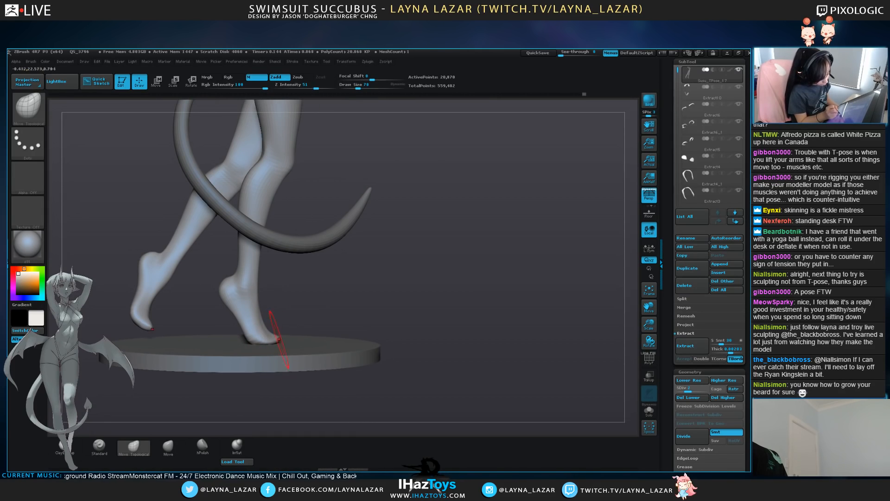
drag(301, 307, 313, 300)
key(])
drag(243, 302, 256, 283)
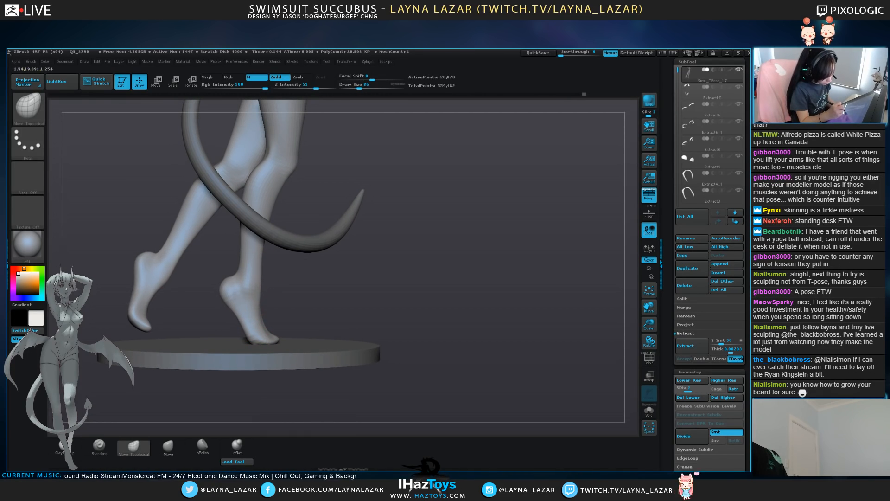
Build up the standing leg's ankle and heel with the ClayBuildup brush and smooth the strokes
mouse_move(263, 321)
mouse_down()
mouse_move(394, 319)
mouse_move(386, 383)
mouse_up()
click(65, 446)
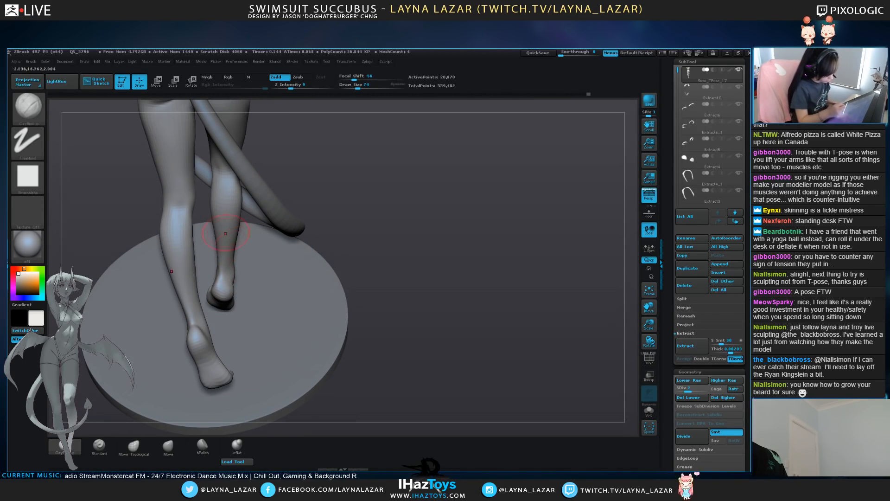
mouse_move(371, 353)
mouse_down()
mouse_move(374, 308)
mouse_move(432, 301)
mouse_move(320, 346)
mouse_up()
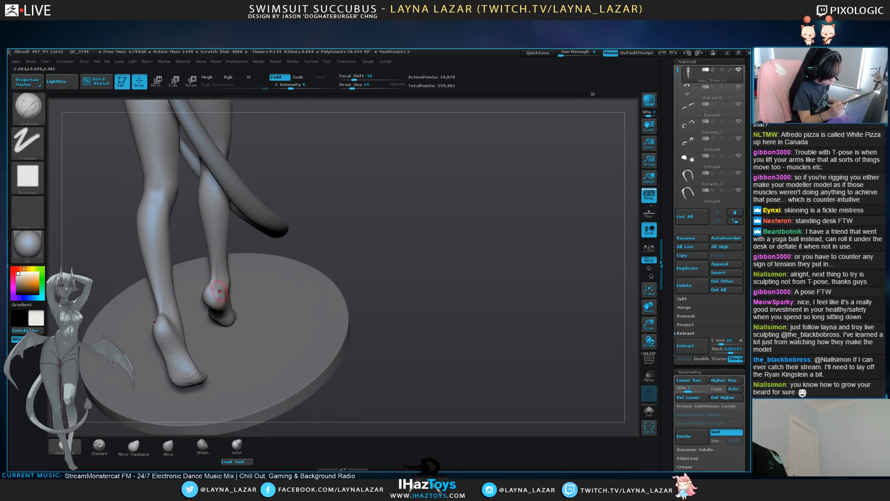
drag(264, 262, 208, 284)
mouse_move(139, 375)
mouse_down()
mouse_move(204, 392)
mouse_move(209, 380)
mouse_up()
drag(158, 278, 202, 340)
drag(297, 269, 304, 325)
shift+drag(200, 306, 203, 296)
Reshape the standing foot's heel and ankle contour with Move Topological and smooth the surface
mouse_move(320, 334)
mouse_down()
mouse_move(296, 286)
mouse_move(283, 288)
mouse_up()
mouse_move(263, 322)
mouse_down()
mouse_move(282, 306)
mouse_move(260, 374)
mouse_move(252, 315)
mouse_move(229, 313)
mouse_up()
key(b)
key(m)
key(t)
drag(279, 320, 226, 309)
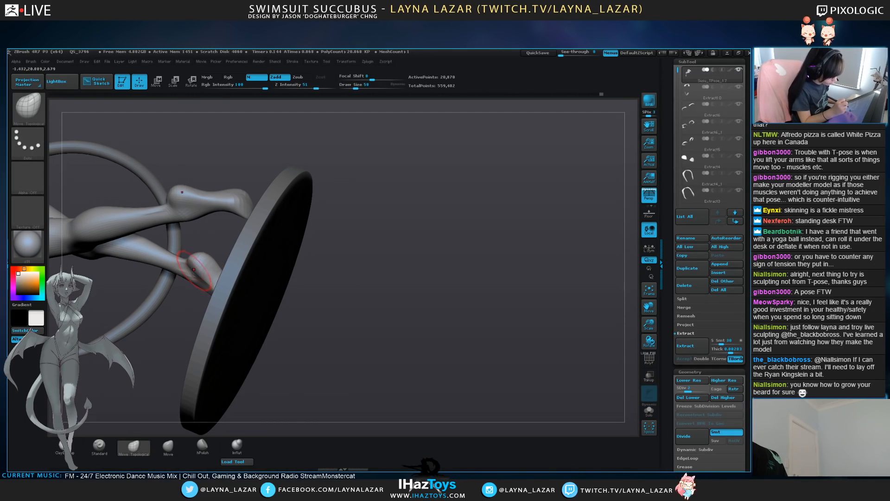
mouse_move(236, 316)
mouse_down()
mouse_move(292, 297)
mouse_move(255, 292)
mouse_move(287, 279)
mouse_up()
drag(225, 288, 211, 271)
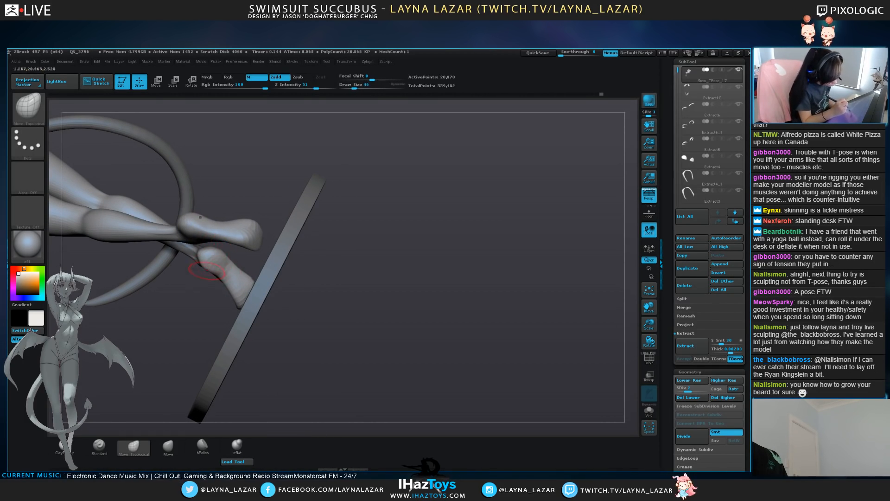
key(shift)
mouse_move(208, 282)
mouse_down()
mouse_move(264, 302)
mouse_move(274, 232)
mouse_move(307, 233)
mouse_up()
alt+drag(307, 233, 310, 297)
shift+drag(218, 280, 221, 303)
Sculpt the top of the standing foot towards the toes with the Standard brush and smooth it
mouse_move(264, 278)
mouse_down()
mouse_move(315, 332)
mouse_move(381, 326)
mouse_move(383, 376)
mouse_move(385, 338)
mouse_up()
click(99, 447)
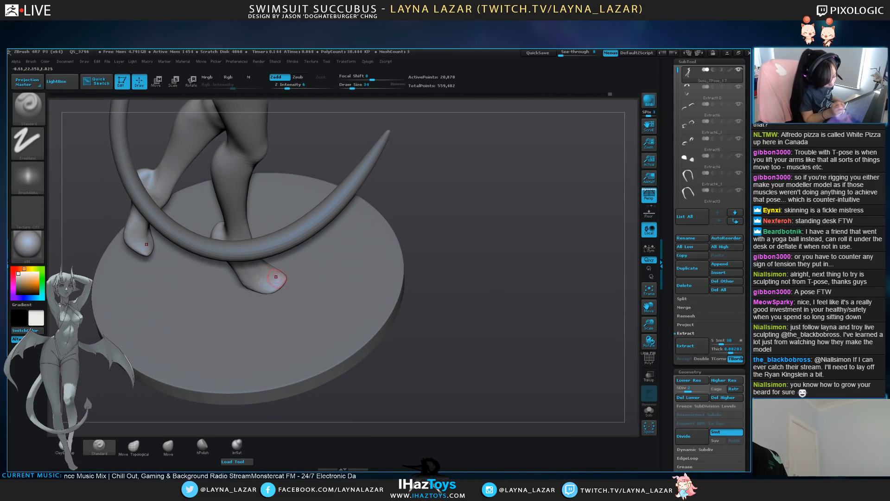
mouse_move(441, 352)
mouse_down()
mouse_move(429, 308)
mouse_move(408, 301)
mouse_move(372, 337)
mouse_up()
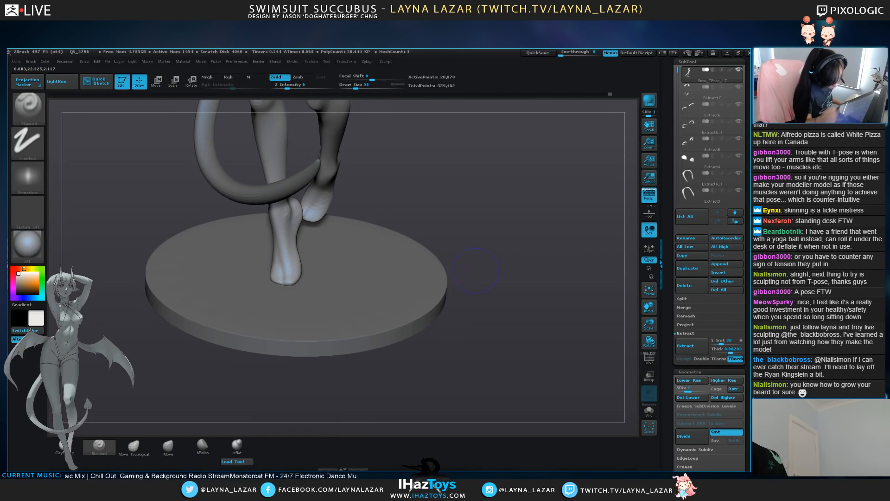
shift+drag(458, 271, 452, 241)
shift+drag(277, 276, 280, 274)
drag(445, 278, 424, 315)
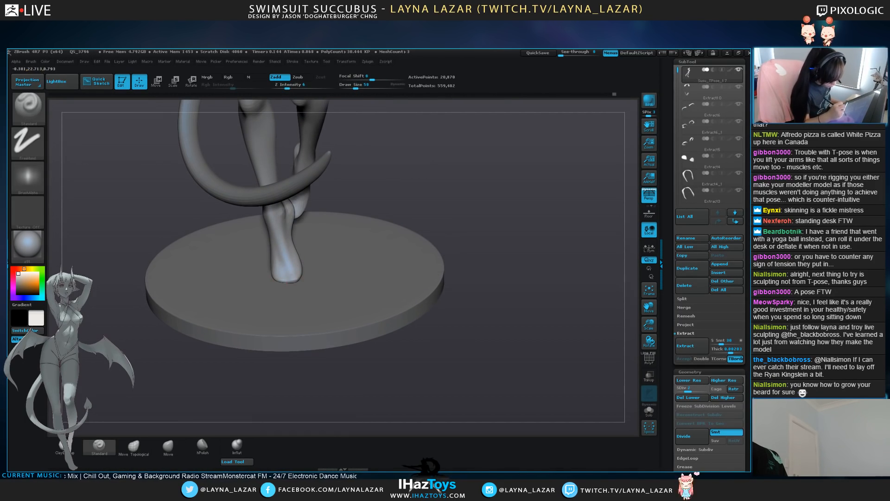
mouse_move(348, 371)
mouse_down()
mouse_move(464, 348)
mouse_move(358, 306)
mouse_move(357, 362)
mouse_up()
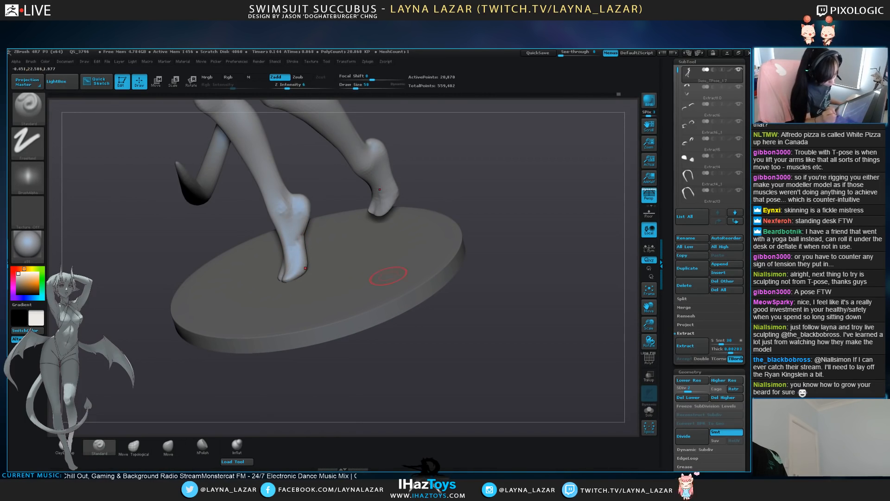
Adjust the heel and arch outline of the standing foot with the Move Topological brush
click(134, 446)
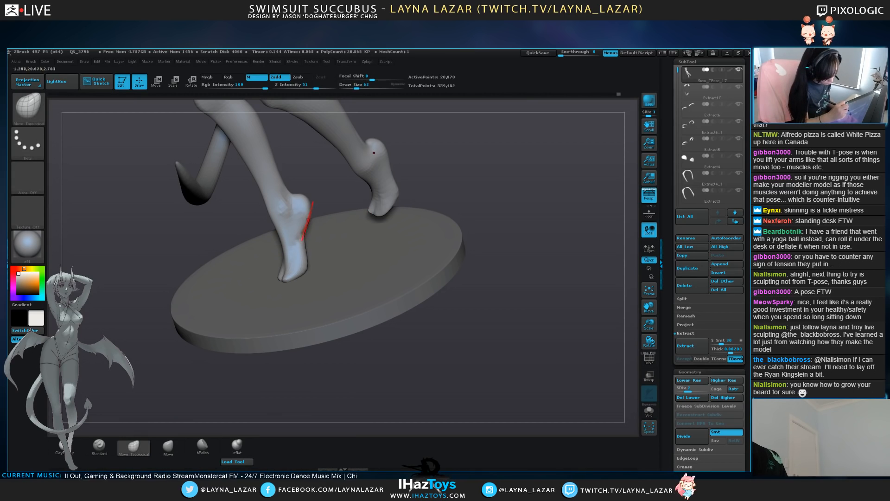
drag(487, 237, 297, 204)
mouse_move(424, 153)
mouse_down()
mouse_move(439, 205)
mouse_move(422, 233)
mouse_up()
alt+drag(366, 264, 331, 210)
mouse_move(394, 209)
mouse_down()
mouse_move(436, 210)
mouse_move(418, 212)
mouse_move(418, 287)
mouse_move(419, 260)
mouse_move(404, 266)
mouse_move(385, 316)
mouse_up()
Add volume to the standing foot's toe area with the Inflat brush and shape its front edge with Move Topological
click(237, 447)
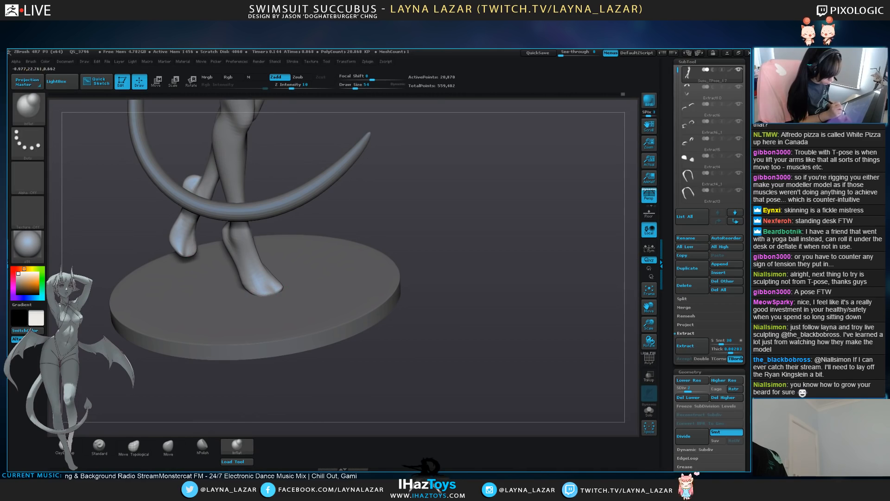
drag(431, 278, 443, 320)
click(134, 446)
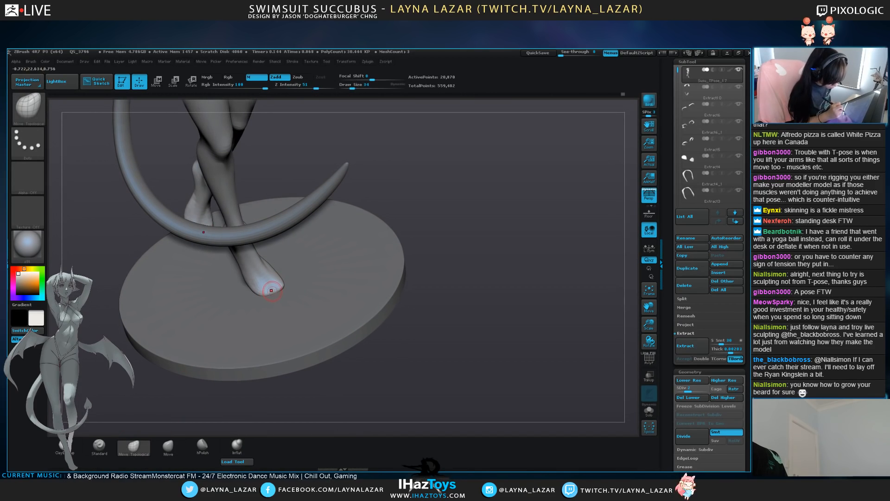
mouse_move(259, 295)
mouse_down()
mouse_move(316, 284)
mouse_move(301, 270)
mouse_move(281, 285)
mouse_up()
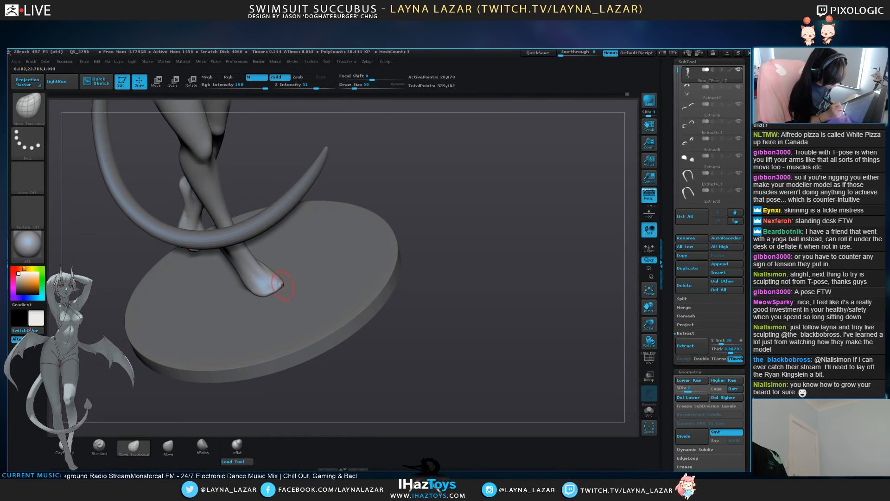
Check the whole figure from the front and above, and smooth the standing leg's ankle behind the tail
key(f)
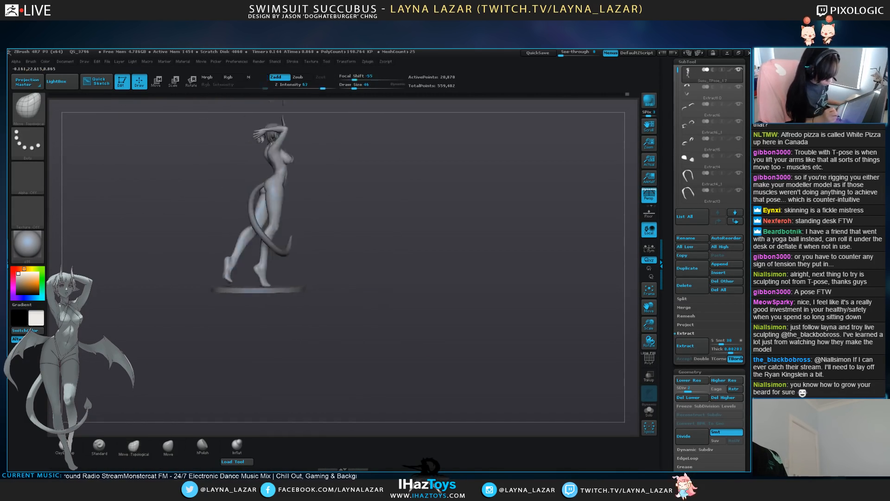
drag(395, 223, 310, 248)
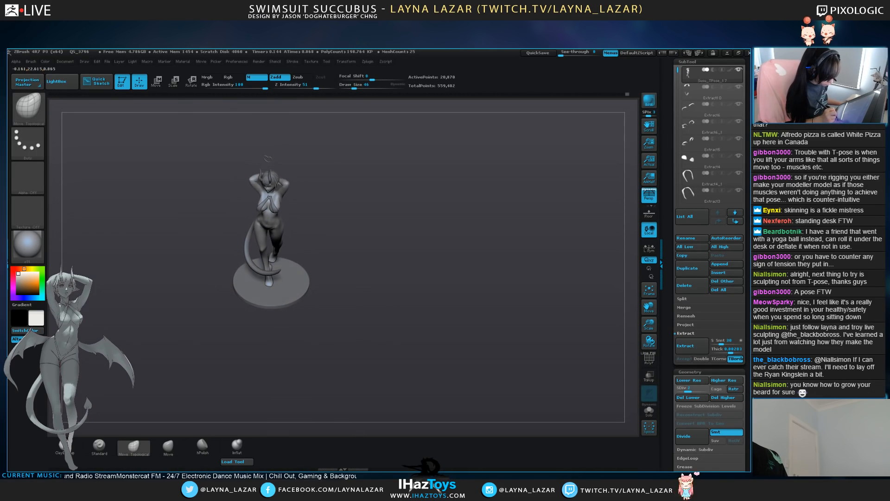
alt+drag(371, 241, 371, 287)
alt+drag(325, 172, 317, 243)
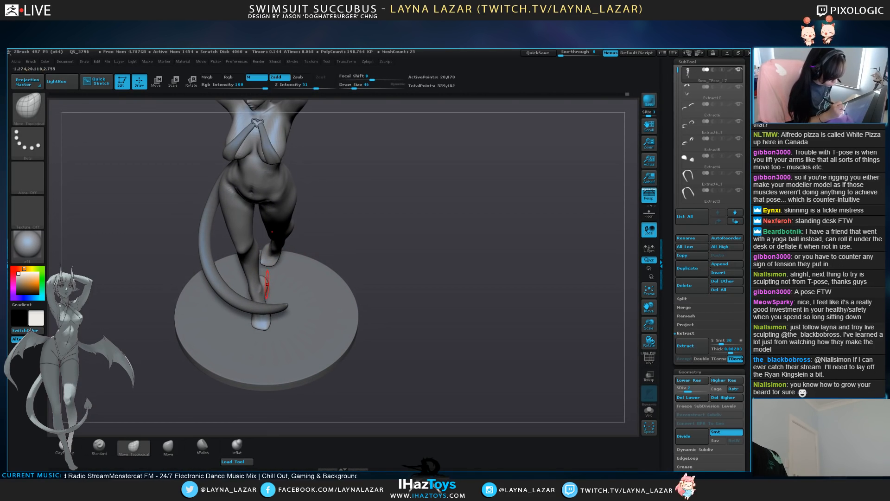
key(shift)
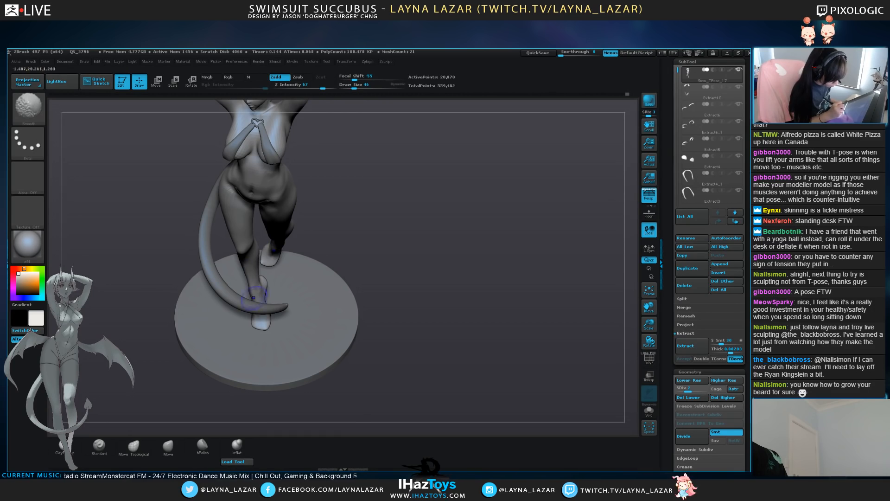
mouse_move(310, 227)
alt+mouse_down()
mouse_move(305, 258)
mouse_move(348, 261)
mouse_move(306, 284)
alt+mouse_up()
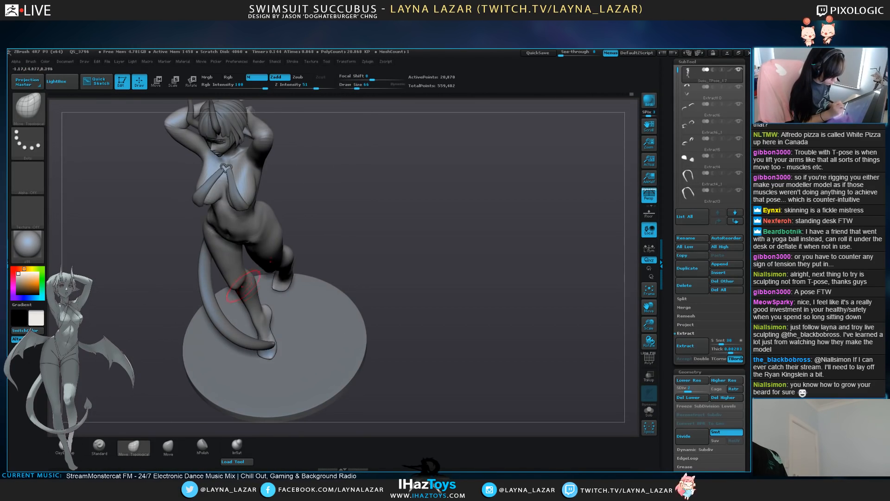
Raise the body mesh to subdivision level 3 and make the body the active subtool
mouse_move(204, 290)
mouse_down()
mouse_move(236, 296)
mouse_move(241, 283)
mouse_move(321, 306)
mouse_up()
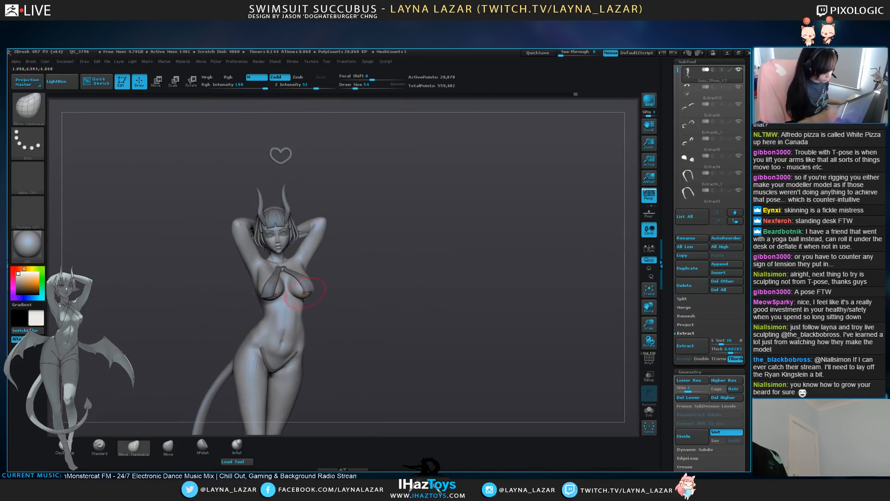
alt+drag(621, 324, 632, 350)
key(d)
alt+drag(366, 311, 404, 264)
alt+click(306, 301)
alt+drag(372, 176, 393, 279)
alt+click(337, 221)
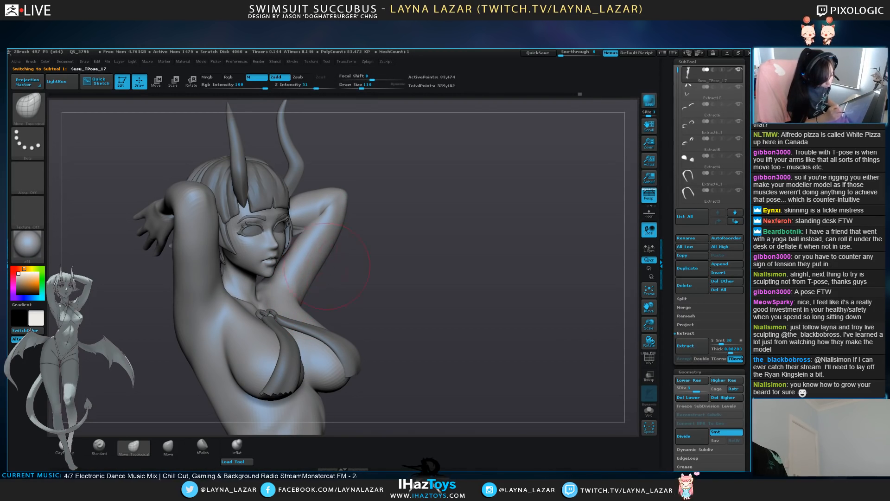
Reshape the raised arm and shoulder area of the body with the Move Topological brush and smooth it
mouse_move(320, 283)
right_down()
mouse_move(343, 283)
mouse_move(278, 283)
mouse_move(243, 300)
mouse_move(276, 325)
mouse_move(231, 300)
right_up()
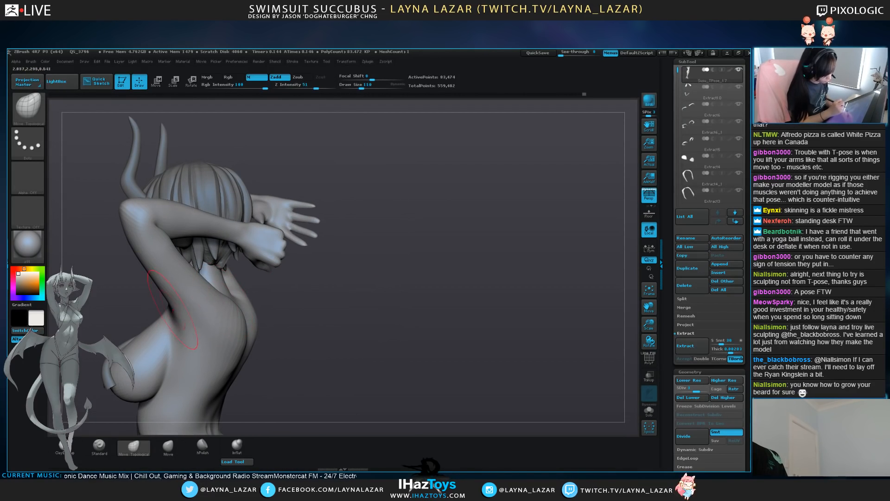
mouse_move(173, 312)
right_down()
mouse_move(310, 304)
mouse_move(279, 301)
mouse_move(274, 241)
mouse_move(260, 237)
right_up()
mouse_move(343, 253)
ctrl+right_down()
mouse_move(355, 301)
mouse_move(368, 303)
mouse_move(376, 322)
mouse_move(265, 284)
ctrl+right_up()
mouse_move(265, 287)
mouse_down()
mouse_move(264, 271)
mouse_move(271, 281)
mouse_up()
mouse_move(273, 265)
right_down()
mouse_move(274, 300)
mouse_move(289, 249)
right_up()
mouse_move(289, 249)
mouse_down()
mouse_move(274, 267)
mouse_move(239, 251)
mouse_up()
shift+drag(267, 278, 281, 306)
mouse_move(282, 305)
right_down()
mouse_move(306, 295)
mouse_move(268, 251)
right_up()
Make the Extract6_1 eye detail active, followed by the Extract5 subtool
mouse_move(283, 217)
alt+right_down()
mouse_move(285, 318)
mouse_move(459, 348)
alt+right_up()
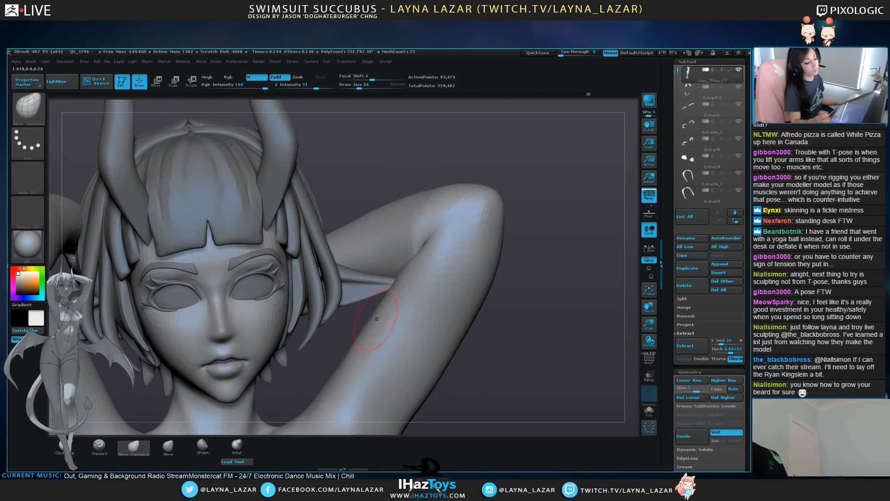
alt+click(277, 284)
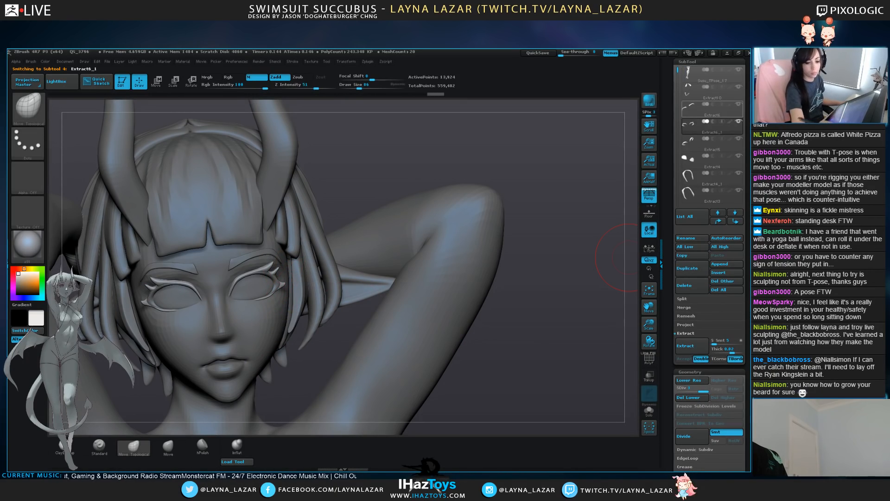
click(704, 143)
ctrl+right_drag(429, 357, 416, 267)
mouse_move(416, 267)
mouse_down()
mouse_move(392, 269)
mouse_move(487, 268)
mouse_move(409, 271)
mouse_up()
ctrl+right_drag(409, 271, 434, 343)
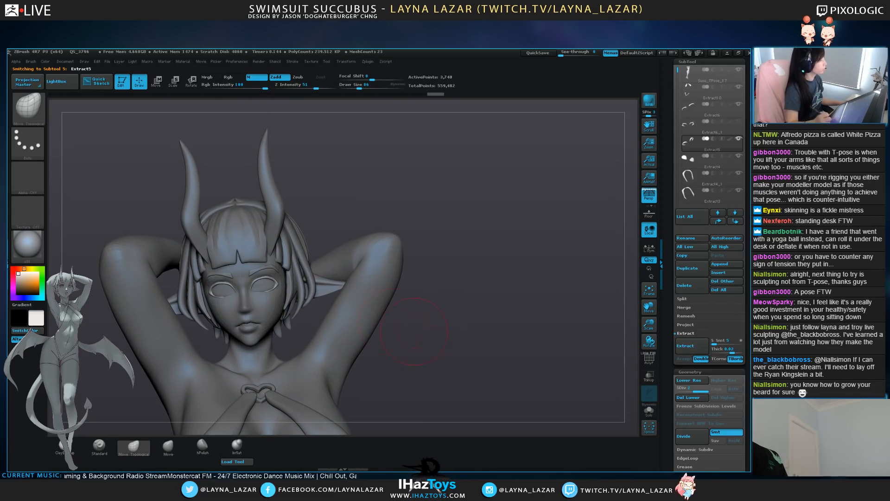
Select the front fringe of the hair and adjust its shape with small Move Topological strokes from several angles
alt+click(246, 237)
right_drag(267, 346, 270, 267)
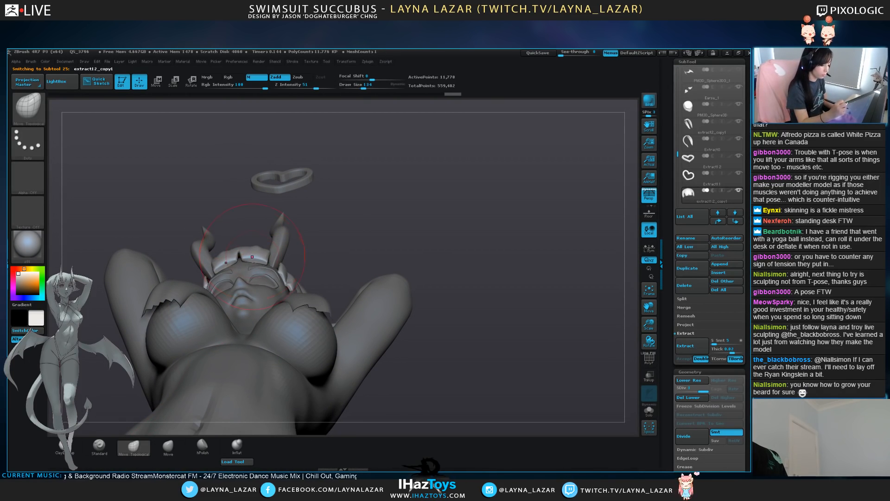
drag(274, 257, 278, 254)
right_drag(278, 260, 325, 269)
drag(224, 284, 227, 287)
mouse_move(226, 288)
right_down()
mouse_move(199, 308)
mouse_move(187, 348)
right_up()
mouse_move(336, 239)
right_down()
mouse_move(335, 186)
mouse_move(339, 244)
mouse_move(342, 215)
right_up()
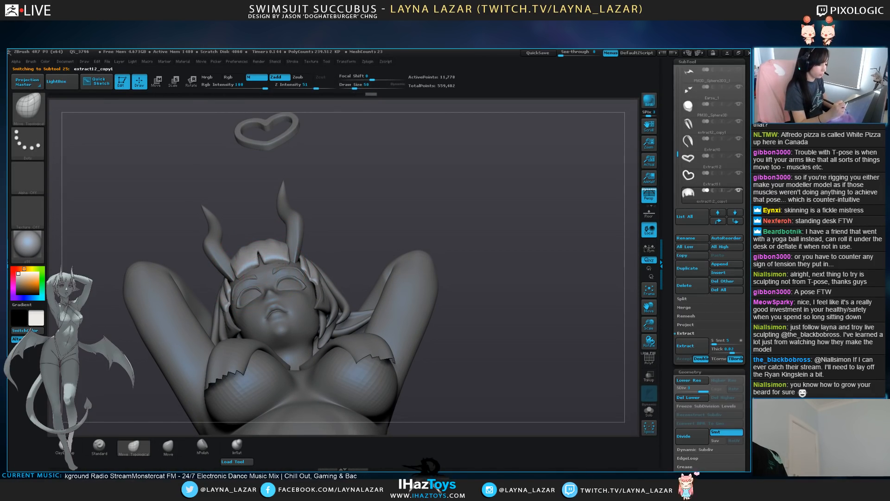
right_drag(293, 283, 291, 239)
drag(288, 257, 289, 262)
mouse_move(310, 244)
right_down()
mouse_move(394, 255)
mouse_move(348, 259)
mouse_move(394, 272)
right_up()
Select the Extract1 hair strand on the head and reshape it with a larger Move Topological brush
key(])
key(])
key(])
alt+click(342, 258)
drag(338, 261, 346, 251)
right_drag(346, 252, 325, 222)
drag(331, 228, 341, 209)
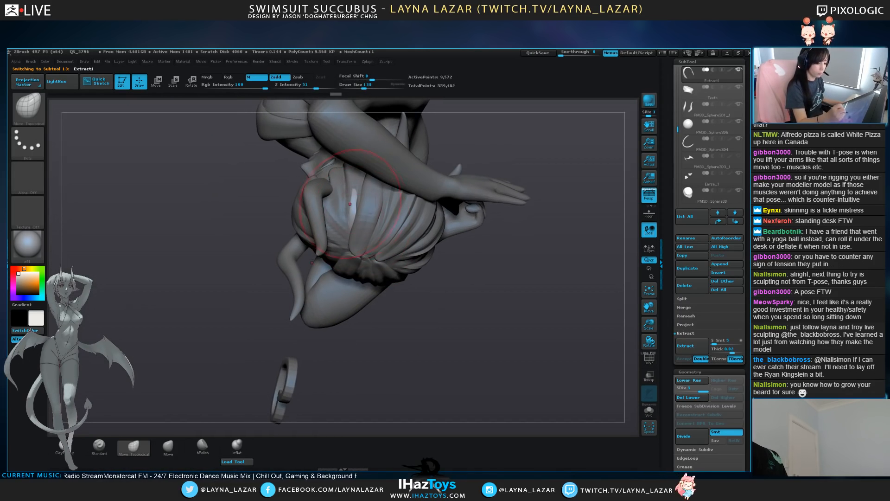
right_drag(341, 209, 353, 180)
drag(353, 180, 363, 171)
right_drag(363, 170, 388, 172)
drag(242, 207, 235, 196)
Select another hair strand and push it into place along the head with Move Topological
right_drag(244, 225, 246, 261)
alt+click(259, 284)
right_drag(317, 363, 277, 316)
drag(252, 302, 242, 301)
right_drag(300, 297, 258, 289)
mouse_move(262, 288)
mouse_down()
mouse_move(252, 280)
mouse_move(249, 300)
mouse_up()
mouse_move(208, 297)
right_down()
mouse_move(248, 299)
mouse_move(243, 306)
mouse_move(289, 251)
right_up()
Select the Extract2 hair strand at the crown and subdivide its mesh once
alt+click(243, 304)
alt+click(212, 278)
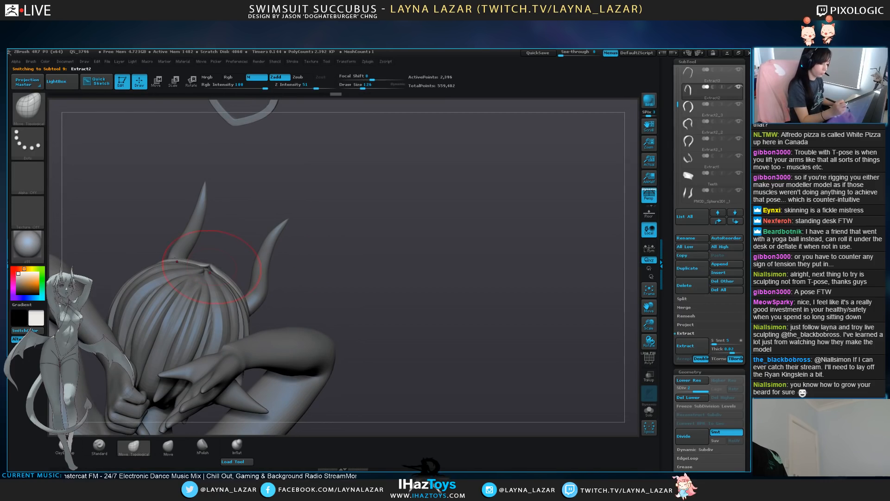
click(692, 436)
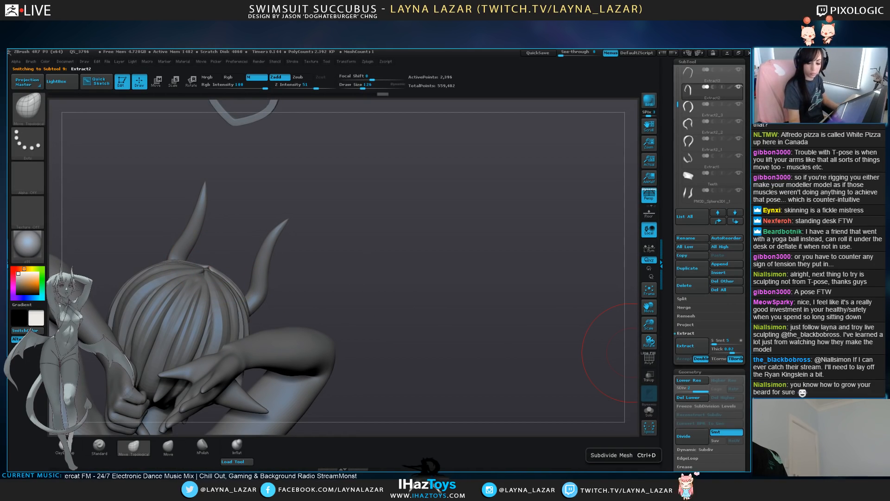
Sculpt along the Extract2 hair strand with the Standard brush and undo the unwanted stroke
right_drag(515, 309, 392, 300)
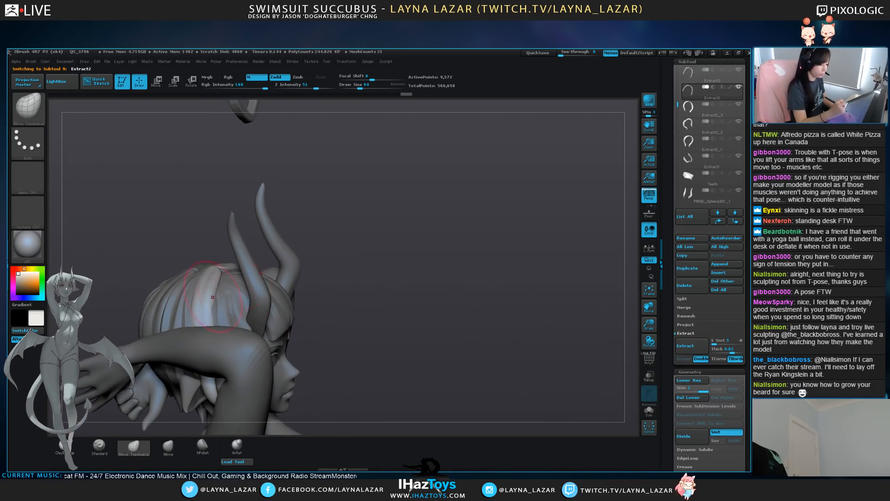
right_drag(153, 253, 209, 264)
key(2)
drag(202, 261, 202, 320)
drag(299, 364, 128, 382)
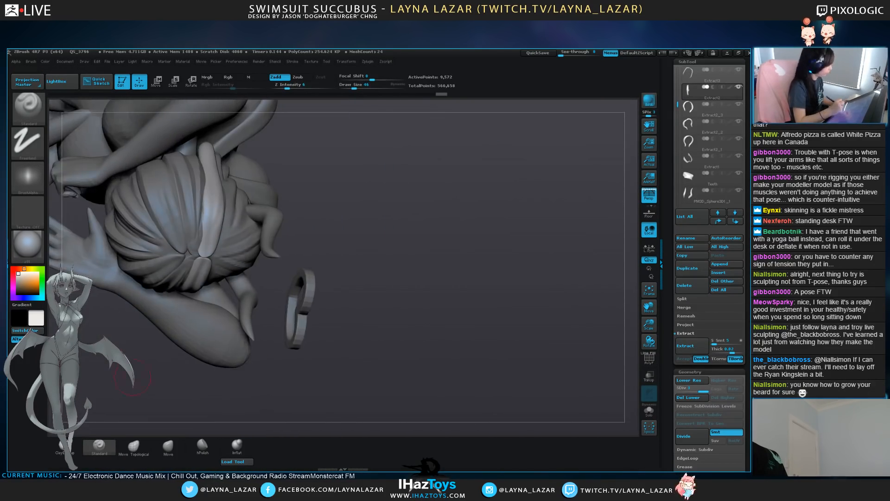
drag(210, 198, 209, 232)
mouse_move(399, 320)
mouse_down()
mouse_move(443, 212)
mouse_move(343, 227)
mouse_move(296, 329)
mouse_up()
key(ctrl+z)
drag(220, 391, 206, 281)
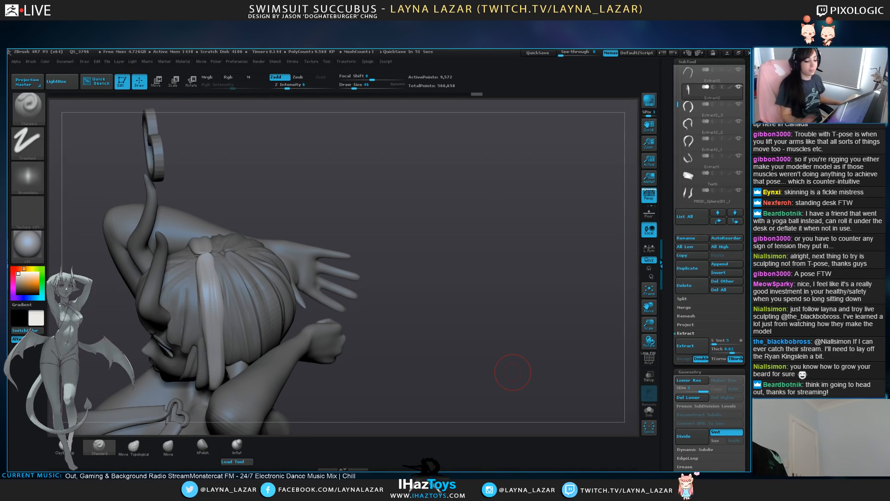
Switch back to Move Topological and adjust the top hair strands, including Extract4_1
drag(513, 373, 594, 341)
click(134, 447)
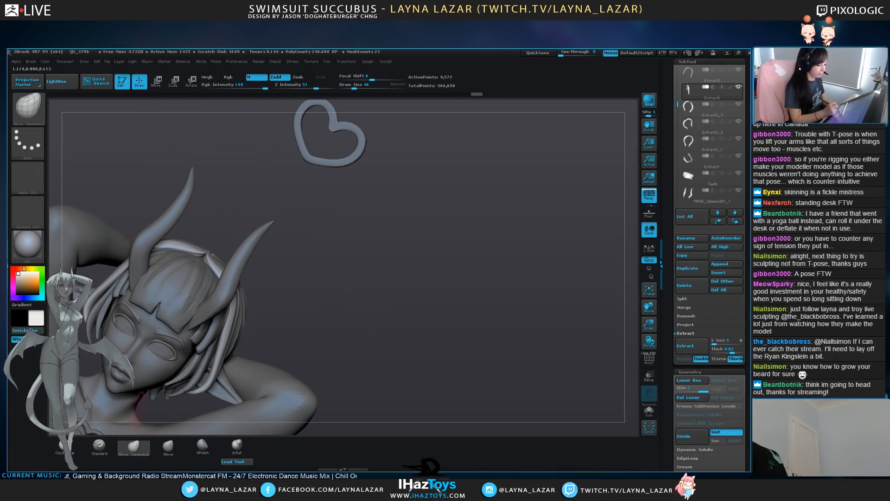
drag(208, 253, 200, 253)
alt+click(204, 256)
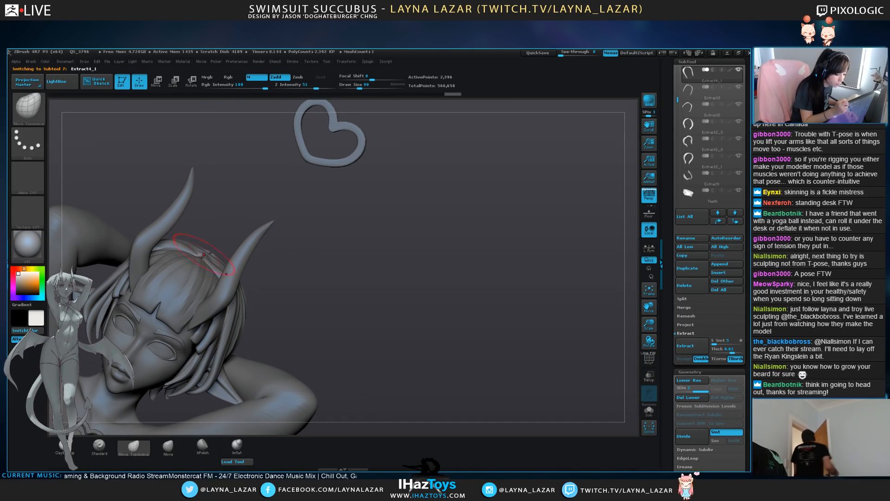
alt+drag(218, 204, 223, 139)
drag(230, 226, 219, 176)
mouse_move(341, 307)
alt+mouse_down()
mouse_move(374, 302)
mouse_move(404, 327)
mouse_move(419, 320)
alt+mouse_up()
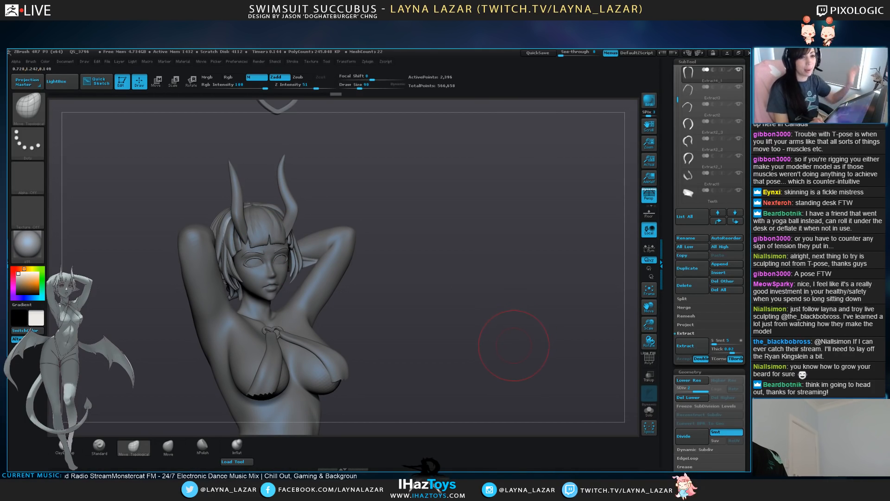
Reselect the Extract2 strand and adjust its placement on the head with a larger Move Topological brush
alt+drag(476, 345, 534, 380)
alt+click(326, 225)
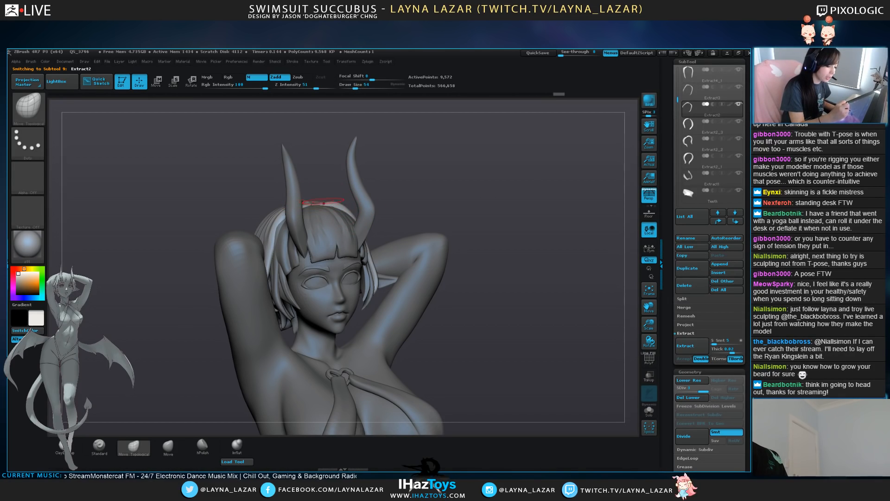
key(bracketright)
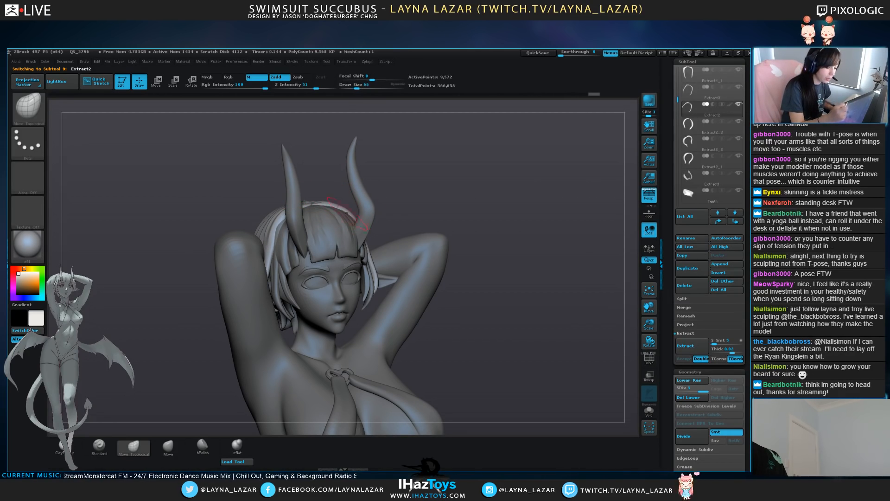
key(bracketright)
drag(381, 205, 390, 207)
key(bracketright)
key(bracketright)
drag(262, 301, 267, 299)
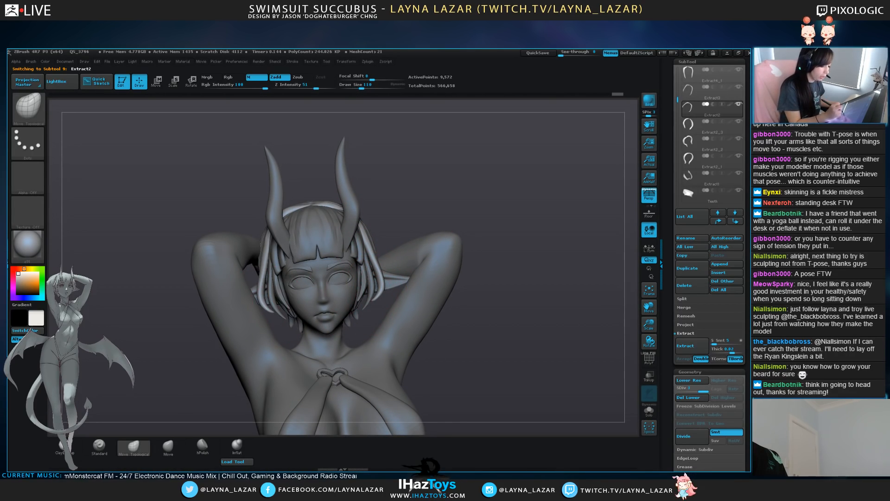
Inspect the head and the full figure from several angles
mouse_move(162, 325)
alt+mouse_down()
mouse_move(177, 114)
mouse_move(176, 208)
alt+mouse_up()
drag(162, 260, 200, 163)
drag(163, 209, 209, 297)
drag(139, 232, 259, 232)
alt+drag(162, 279, 162, 199)
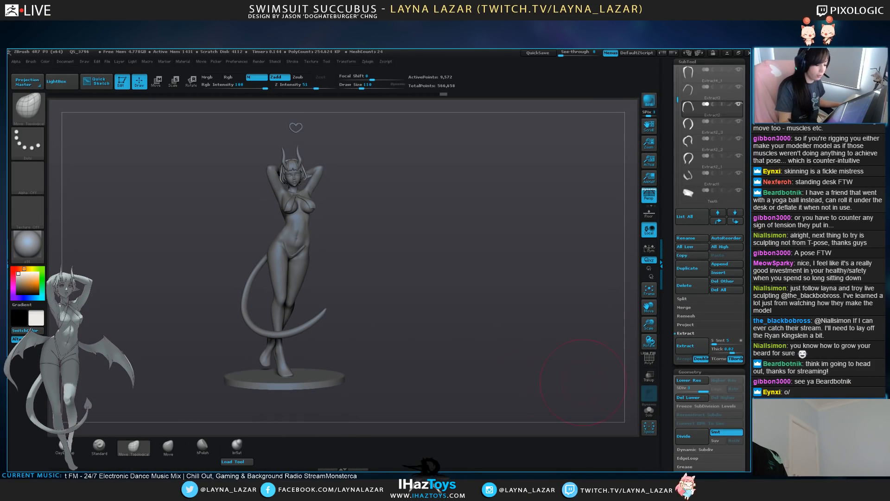
alt+drag(330, 240, 241, 209)
drag(297, 276, 382, 279)
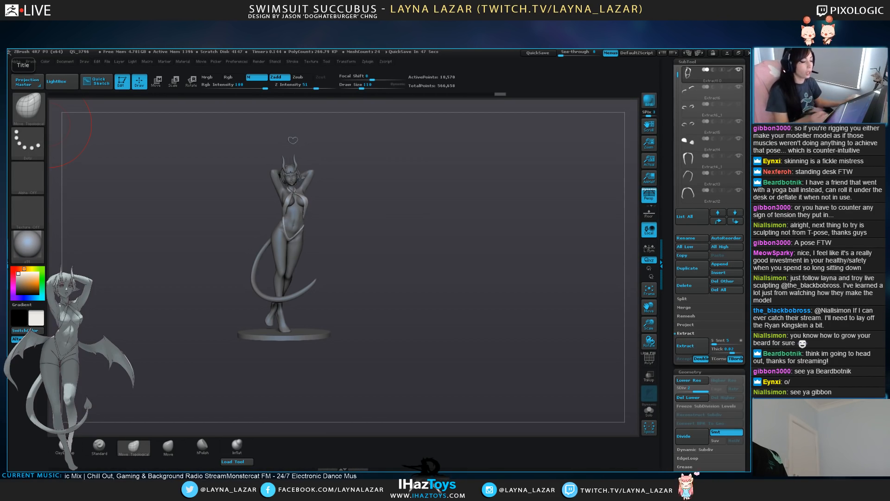
Sculpt a stocking edge across the front of the body's upper thighs with a smaller Standard brush, raising the body to subdivision level 4
alt+drag(421, 306, 474, 337)
alt+click(349, 278)
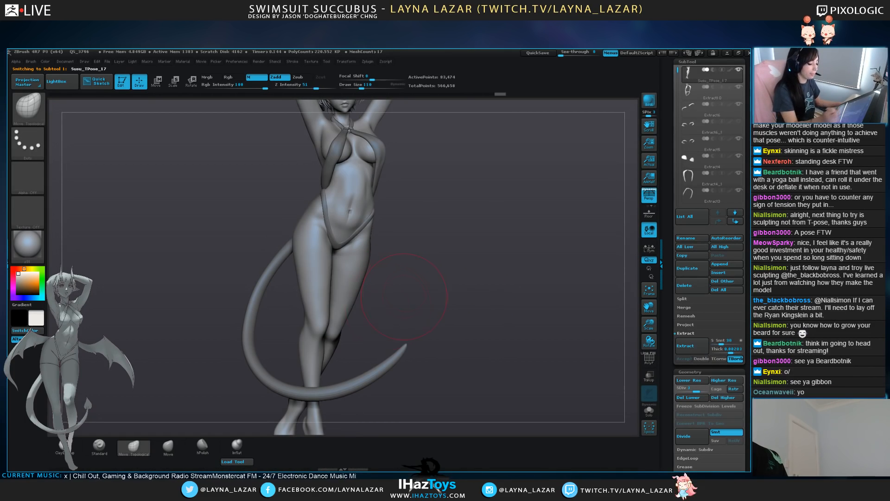
click(99, 447)
key(bracketleft)
key(bracketleft)
key(bracketleft)
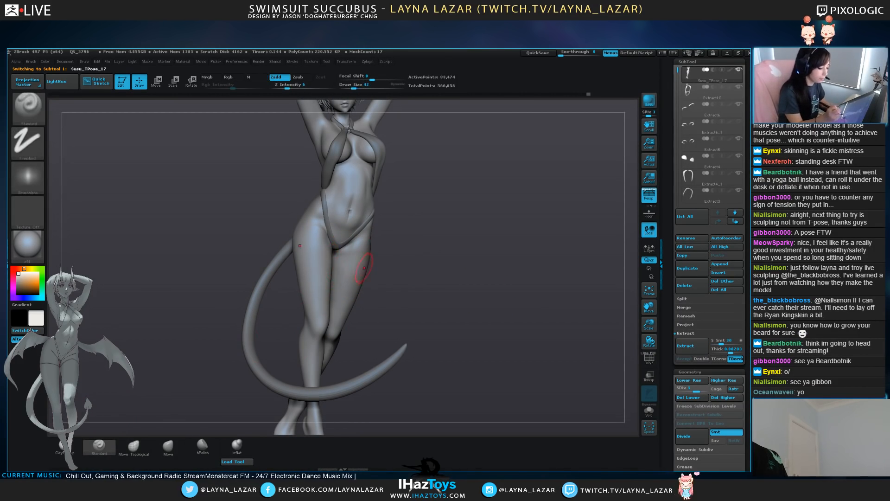
alt+drag(397, 296, 437, 308)
mouse_move(436, 308)
mouse_down()
mouse_move(461, 306)
mouse_move(434, 301)
mouse_up()
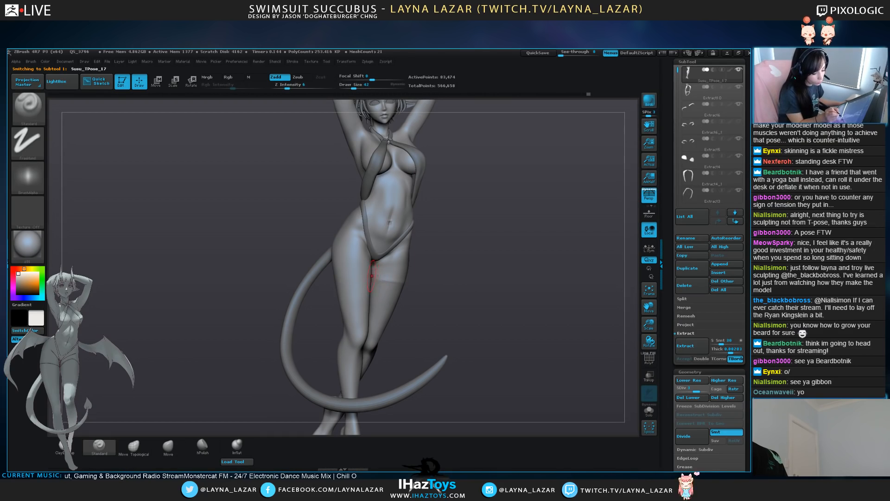
key(d)
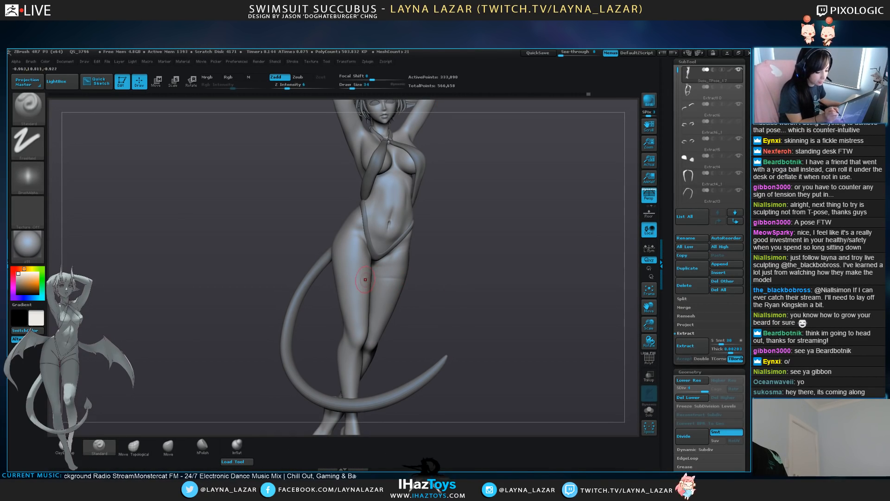
drag(354, 279, 355, 295)
key(f)
Continue the stocking edge around the sides and back of the thighs and smooth the hip area
drag(487, 279, 399, 273)
alt+drag(394, 223, 385, 274)
drag(498, 281, 397, 270)
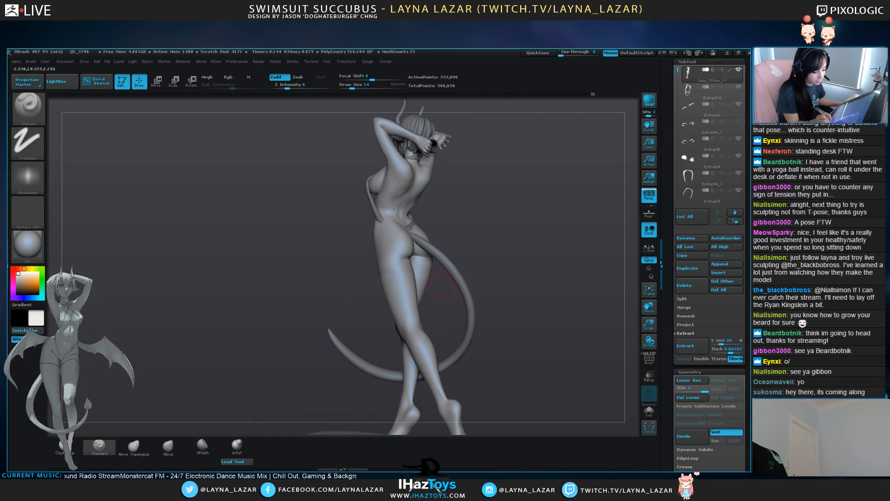
drag(478, 278, 462, 289)
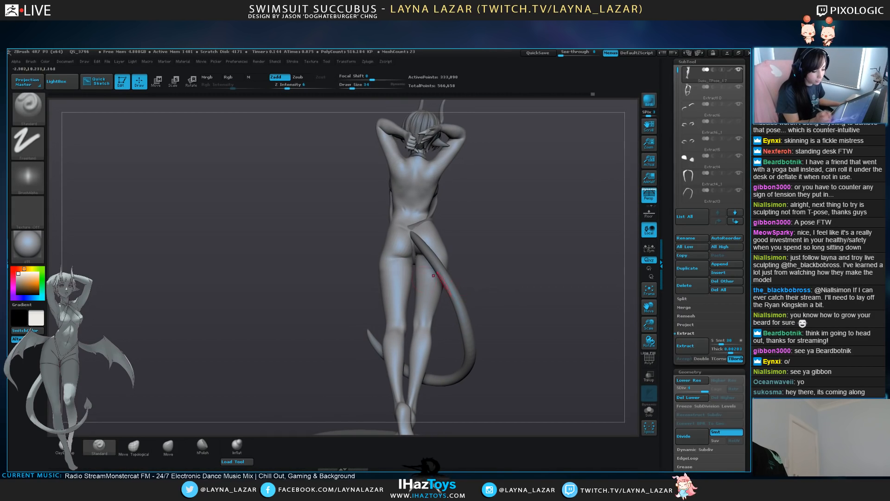
drag(384, 272, 338, 274)
shift+drag(575, 296, 491, 297)
mouse_move(572, 338)
alt+mouse_down()
mouse_move(492, 283)
mouse_move(490, 223)
mouse_move(533, 330)
mouse_move(498, 351)
mouse_move(501, 403)
alt+mouse_up()
shift+drag(357, 225, 356, 236)
shift+drag(355, 204, 354, 221)
Lower the body to subdivision level 3 and reshape the upper thighs and hips with Move Topological
mouse_move(520, 302)
mouse_down()
mouse_move(505, 302)
mouse_move(507, 367)
mouse_move(510, 313)
mouse_move(500, 274)
mouse_up()
click(134, 447)
click(697, 391)
key(])
drag(436, 260, 434, 235)
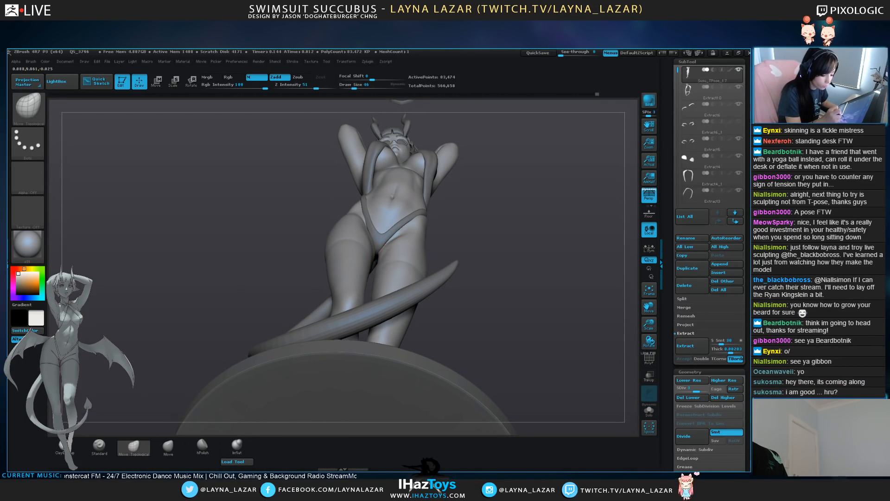
drag(505, 273, 473, 320)
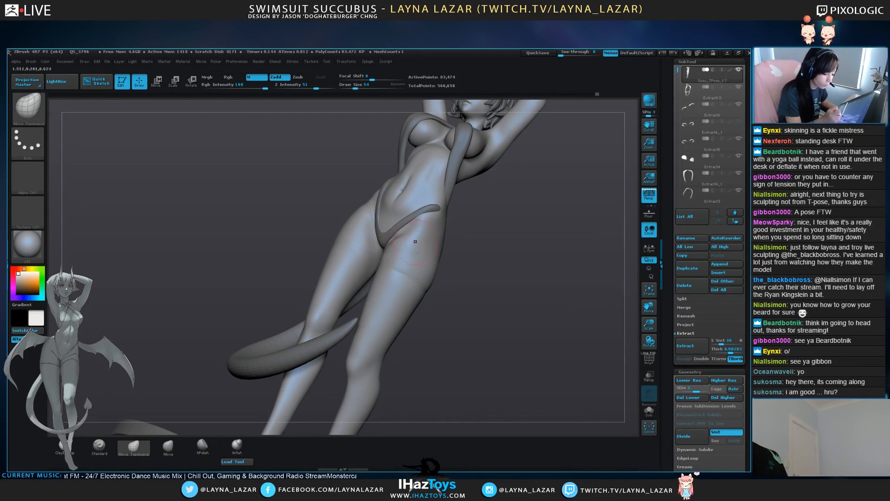
drag(501, 274, 487, 218)
key([)
drag(400, 245, 407, 238)
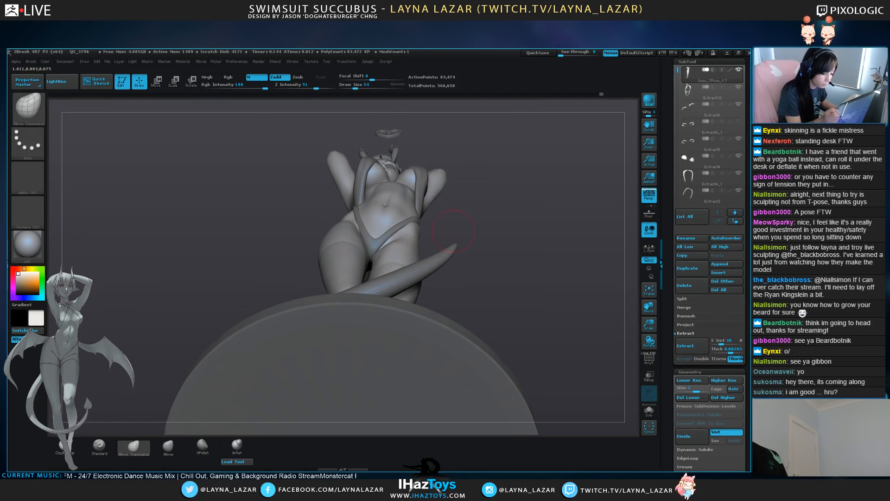
Refine the outer contours of the hips and thighs with small Move Topological strokes from low angles
drag(487, 264, 494, 257)
mouse_move(496, 222)
mouse_down()
mouse_move(491, 282)
mouse_move(510, 273)
mouse_up()
mouse_move(482, 227)
mouse_down()
mouse_move(459, 269)
mouse_move(480, 227)
mouse_up()
mouse_move(492, 273)
alt+mouse_down()
mouse_move(489, 223)
mouse_move(438, 261)
mouse_move(436, 302)
mouse_move(426, 241)
mouse_move(444, 243)
mouse_move(433, 213)
mouse_move(370, 194)
alt+mouse_up()
drag(325, 253, 322, 256)
mouse_move(459, 260)
mouse_down()
mouse_move(408, 259)
mouse_move(457, 266)
mouse_up()
Select the round base under the figure and hide it
drag(464, 394, 495, 263)
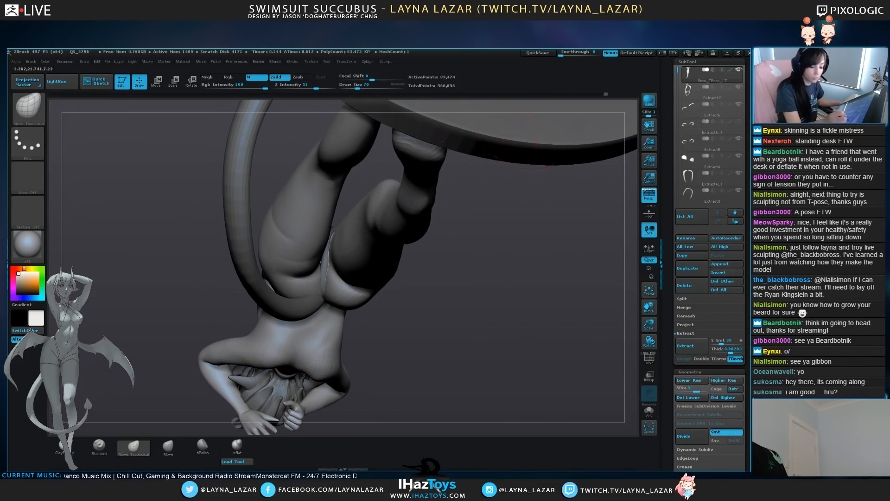
alt+click(516, 138)
click(739, 190)
click(712, 179)
Select the swimsuit strap and fit it against the body between the legs with Move Topological
alt+click(364, 257)
drag(500, 341, 496, 253)
alt+click(380, 244)
drag(381, 244, 377, 241)
drag(487, 273, 521, 284)
key(bracketleft)
drag(377, 235, 379, 232)
drag(487, 273, 485, 262)
drag(371, 250, 370, 249)
drag(464, 266, 499, 260)
drag(446, 254, 427, 307)
drag(298, 374, 293, 379)
Refine the front of the swimsuit strap at the crotch with small Move Topological strokes, and make the body active again
drag(469, 282, 426, 284)
key(bracketright)
drag(327, 281, 323, 283)
drag(464, 279, 438, 273)
key(bracketleft)
drag(355, 304, 345, 304)
drag(454, 278, 493, 281)
key(bracketleft)
drag(312, 286, 314, 286)
drag(468, 281, 434, 280)
drag(313, 288, 317, 285)
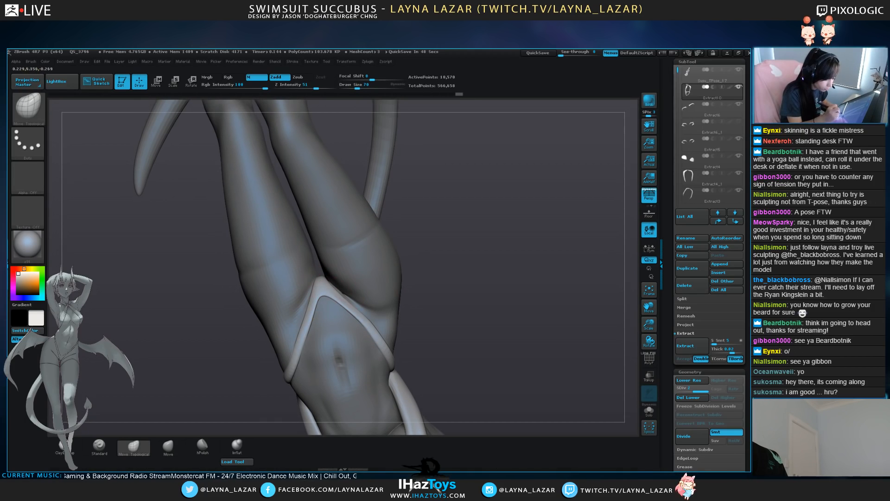
drag(456, 280, 491, 280)
drag(314, 281, 311, 282)
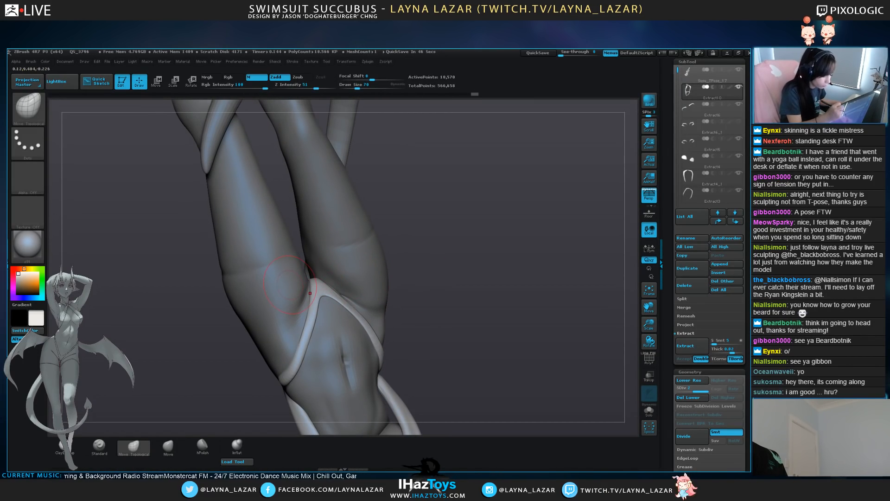
alt+click(299, 297)
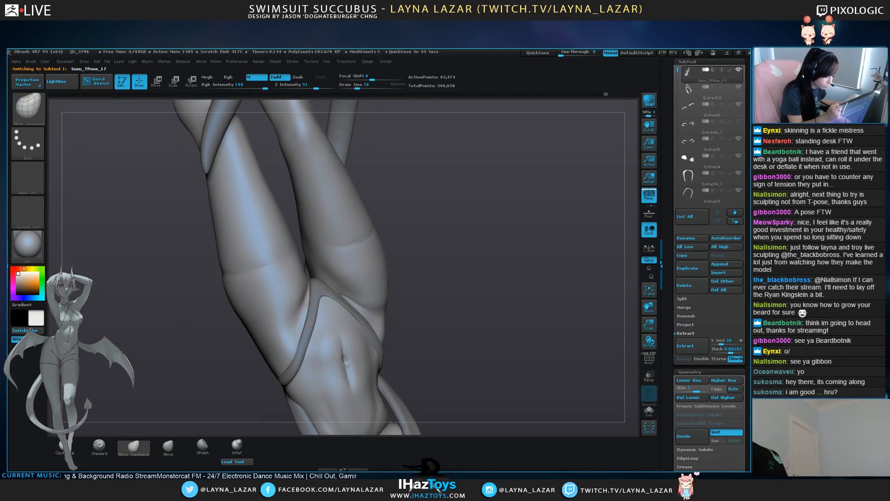
Smooth the body's surface at the hip and upper thigh crease and adjust its contour with Move Topological
shift+drag(293, 308, 298, 320)
drag(440, 297, 492, 297)
shift+drag(292, 315, 299, 352)
mouse_move(492, 297)
mouse_down()
mouse_move(431, 297)
mouse_move(459, 297)
mouse_up()
drag(355, 318, 342, 325)
mouse_move(417, 302)
mouse_down()
mouse_move(506, 303)
mouse_move(487, 302)
mouse_up()
key(bracketright)
drag(337, 295, 348, 324)
mouse_move(464, 301)
mouse_down()
mouse_move(561, 299)
mouse_move(436, 309)
mouse_up()
Select the swimsuit strap and fit its edges against the hips with small Move Topological strokes
alt+click(346, 323)
drag(359, 324, 362, 321)
right_drag(408, 325, 371, 341)
drag(367, 346, 370, 342)
right_drag(395, 350, 372, 353)
drag(373, 353, 376, 350)
drag(382, 361, 396, 365)
right_drag(399, 366, 417, 373)
mouse_move(417, 378)
mouse_down()
mouse_move(405, 372)
mouse_move(417, 363)
mouse_up()
right_drag(413, 368, 466, 360)
drag(320, 391, 326, 385)
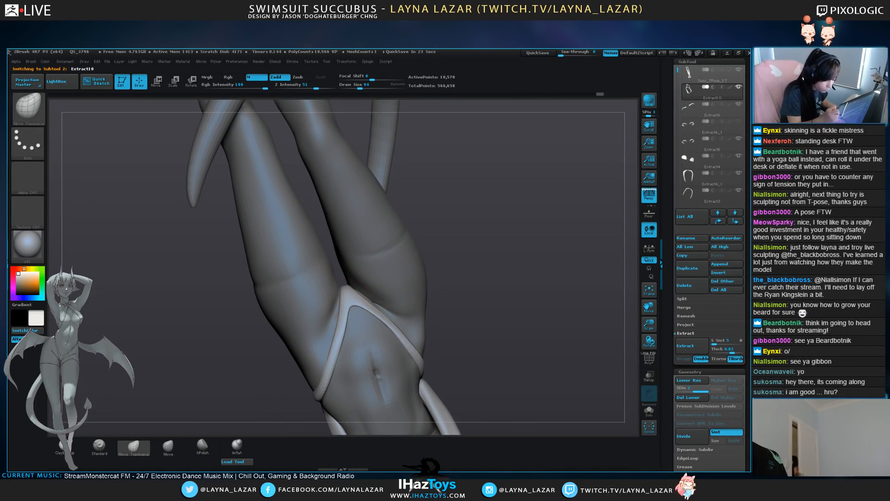
Refine the strap's crotch section from below with Move Topological at a smaller brush size
drag(346, 292, 345, 289)
ctrl+right_drag(500, 284, 512, 306)
key(bracketleft)
key(bracketleft)
key(bracketleft)
drag(340, 295, 344, 296)
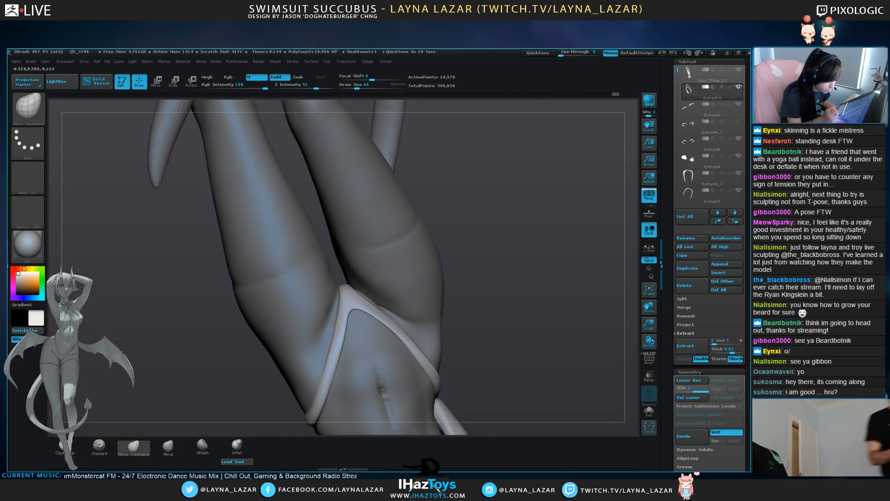
right_drag(457, 297, 429, 295)
drag(339, 298, 342, 297)
mouse_move(464, 297)
right_down()
mouse_move(440, 301)
mouse_move(501, 296)
mouse_move(459, 300)
right_up()
drag(343, 294, 346, 291)
Adjust the strap between the legs from behind, fitting it under the tail with Move Topological
right_drag(445, 297, 524, 295)
drag(491, 297, 524, 297)
drag(318, 318, 322, 315)
mouse_move(473, 297)
mouse_down()
mouse_move(533, 297)
mouse_move(498, 297)
mouse_up()
drag(337, 333, 333, 336)
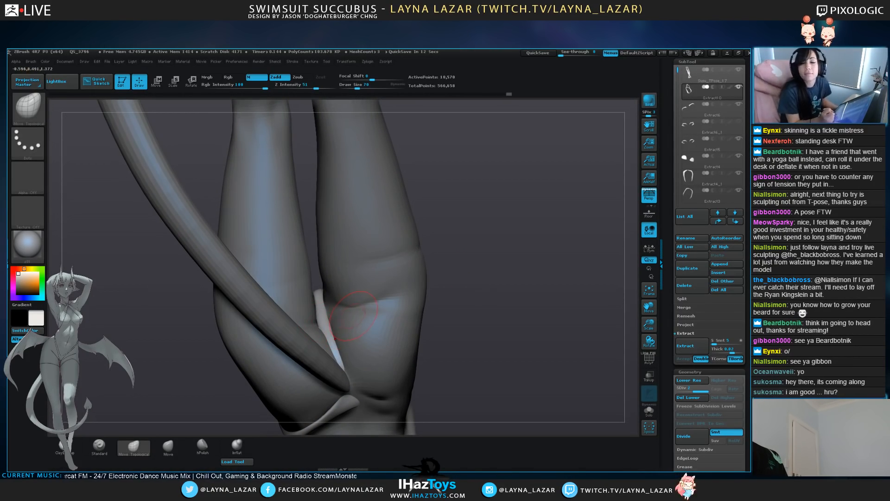
drag(319, 300, 317, 293)
drag(492, 278, 480, 325)
key(])
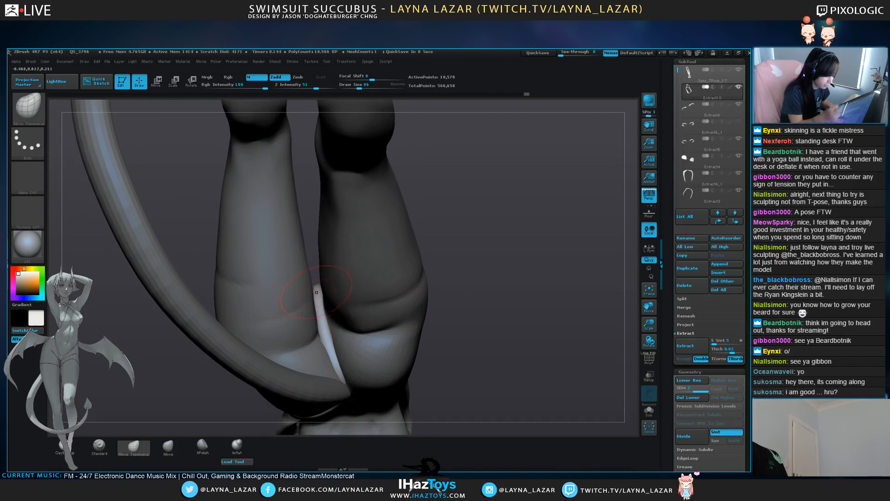
drag(461, 262, 314, 281)
drag(348, 236, 351, 238)
drag(457, 283, 548, 307)
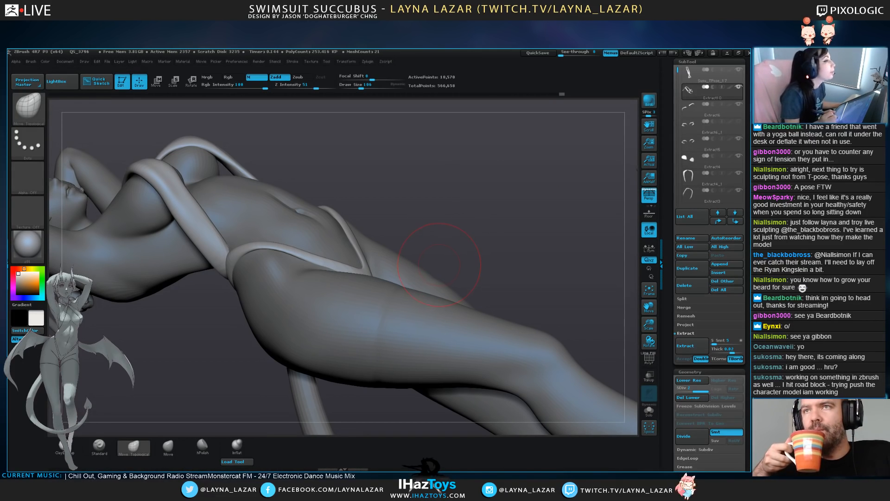
Fit the strap over the hips from side and low angles with small Move Topological strokes
drag(475, 225, 450, 208)
drag(409, 149, 359, 231)
drag(371, 225, 365, 227)
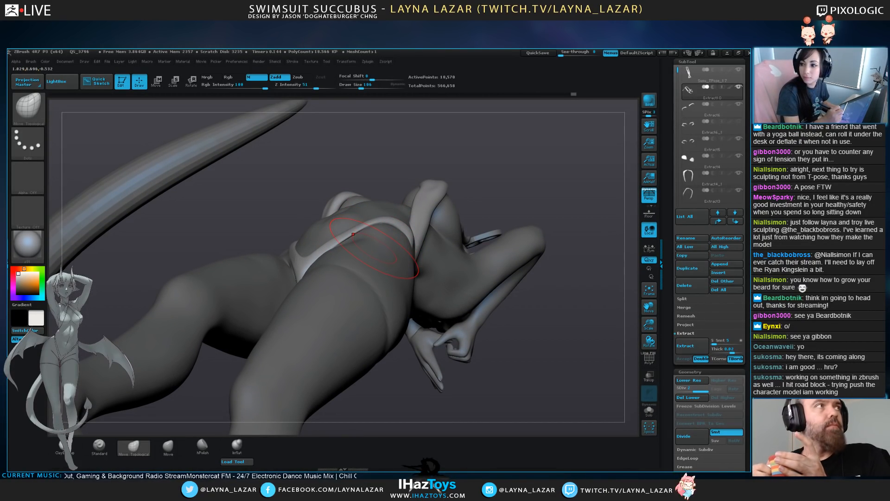
drag(353, 234, 349, 237)
right_drag(292, 246, 335, 254)
drag(320, 278, 324, 278)
drag(373, 227, 374, 222)
mouse_move(385, 223)
right_down()
mouse_move(491, 269)
mouse_move(417, 265)
mouse_move(418, 232)
mouse_move(390, 236)
mouse_move(466, 261)
right_up()
Refine the lower point of the strap's front V with Move Topological
drag(272, 309, 274, 307)
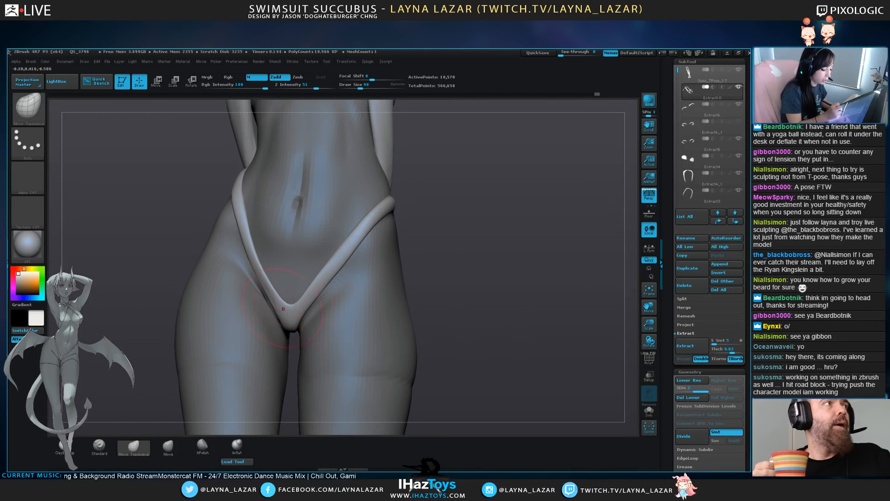
drag(354, 252, 344, 266)
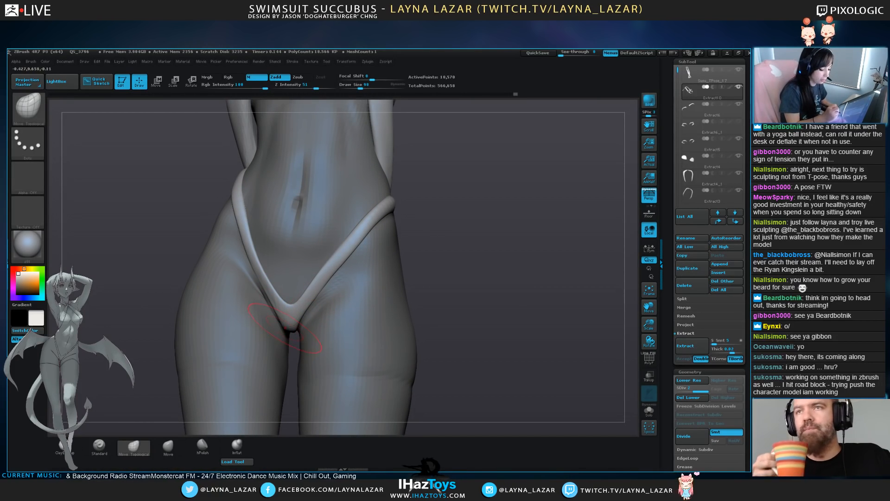
right_drag(302, 327, 302, 312)
mouse_move(303, 323)
mouse_down()
mouse_move(309, 304)
mouse_move(296, 325)
mouse_up()
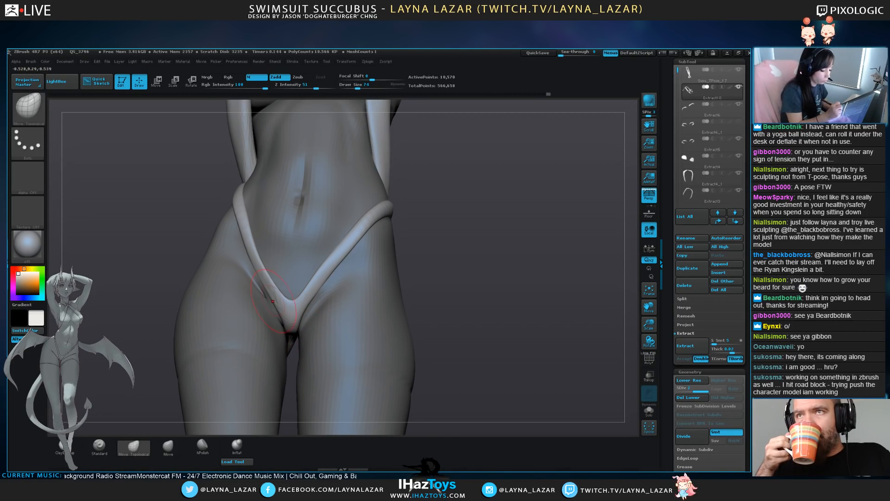
Select the body and build up the groin fold beside the strap with the ClayBuildup brush
alt+click(270, 316)
ctrl+right_drag(272, 315, 274, 356)
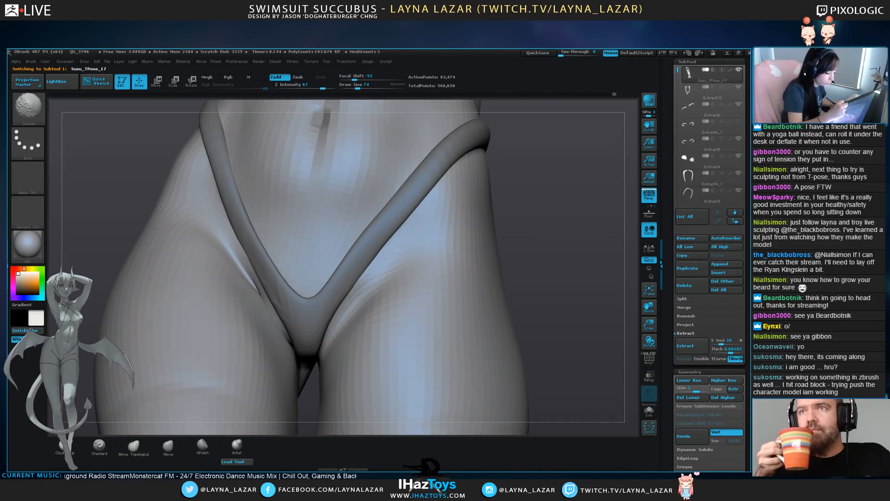
drag(237, 256, 274, 321)
ctrl+right_drag(442, 295, 445, 218)
mouse_move(446, 278)
alt+right_down()
mouse_move(415, 186)
mouse_move(416, 223)
alt+right_up()
right_drag(416, 259, 411, 371)
Select the swimsuit strap again and reshape the sides of its front V with a smaller Move Topological brush
alt+click(298, 262)
ctrl+right_drag(336, 216, 350, 262)
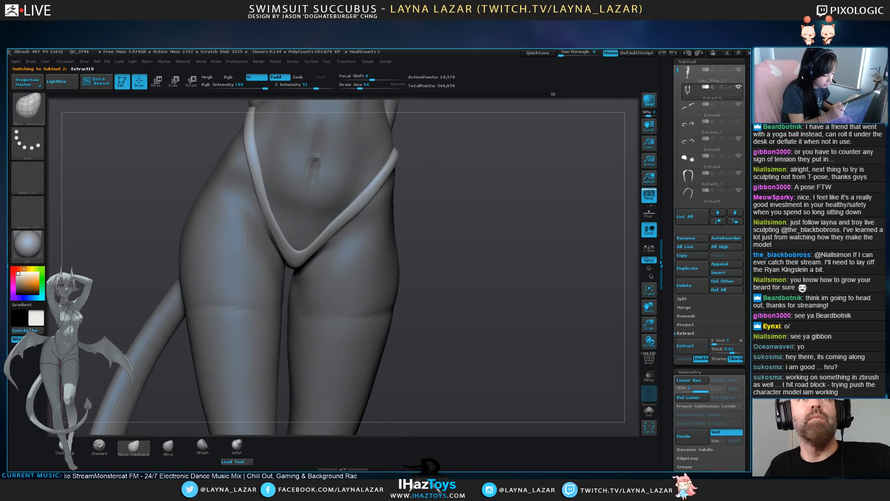
alt+right_drag(438, 235, 431, 112)
right_drag(431, 195, 413, 218)
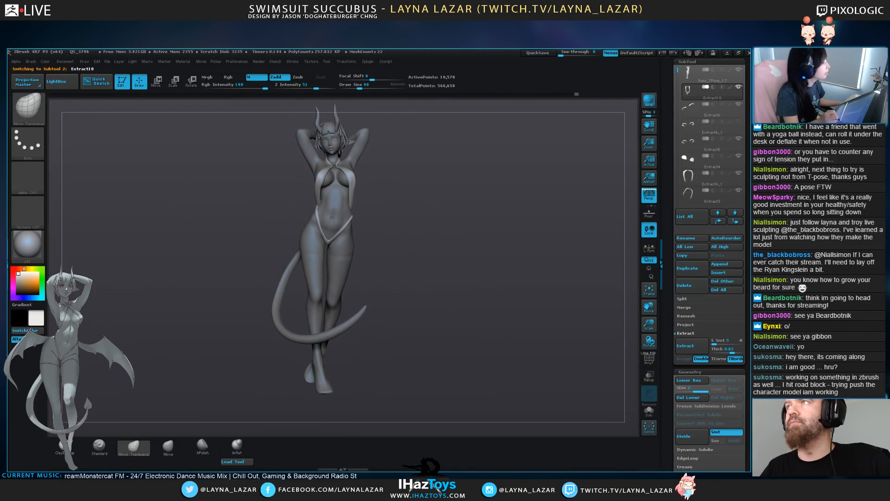
ctrl+right_drag(457, 238, 459, 268)
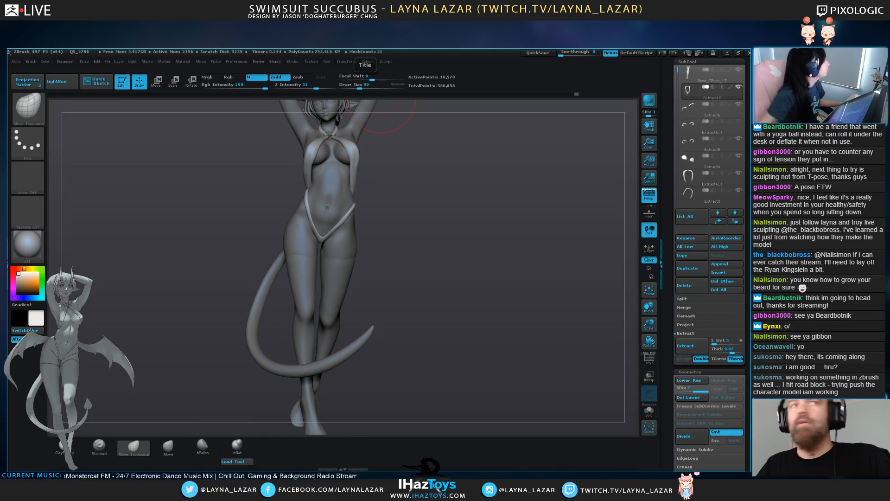
mouse_move(417, 186)
ctrl+right_down()
mouse_move(420, 283)
mouse_move(418, 260)
mouse_move(418, 274)
ctrl+right_up()
key(bracketleft)
key(bracketleft)
key(bracketleft)
mouse_move(284, 280)
mouse_down()
mouse_move(277, 255)
mouse_move(323, 251)
mouse_up()
key(bracketleft)
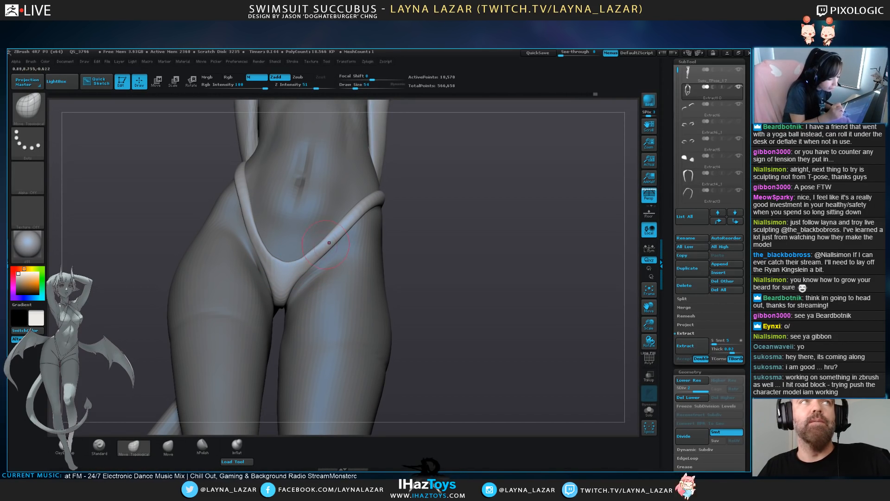
drag(297, 281, 295, 276)
key(bracketleft)
right_drag(408, 274, 320, 259)
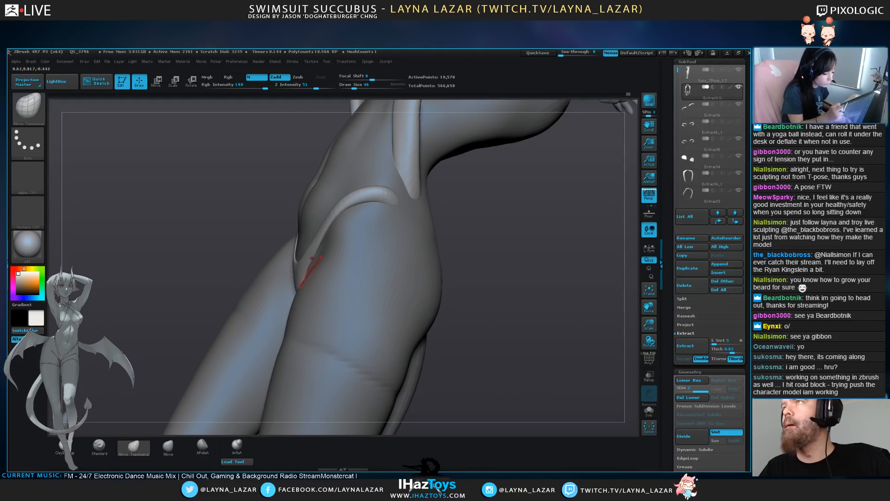
Make the body active and raise its subdivision level to 4 to examine the whole figure
alt+click(319, 229)
right_drag(319, 230, 279, 227)
key(bracketright)
right_drag(409, 237, 283, 224)
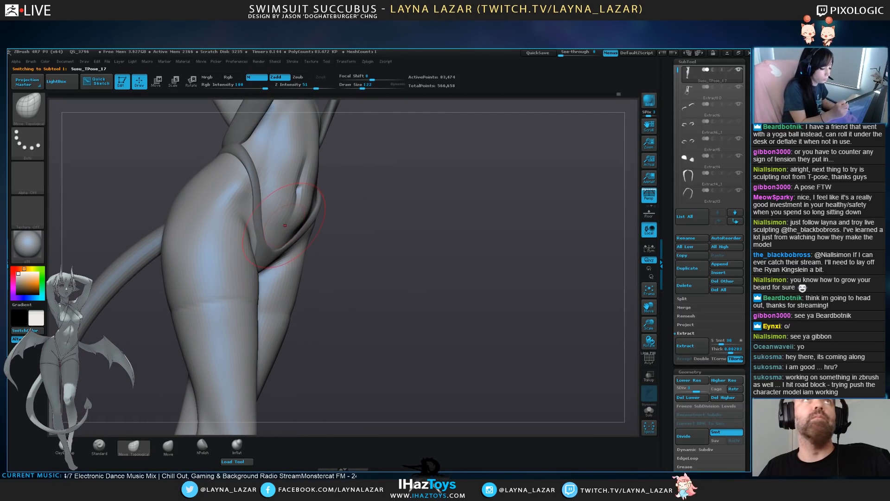
drag(697, 391, 705, 391)
right_drag(283, 227, 343, 278)
key(bracketleft)
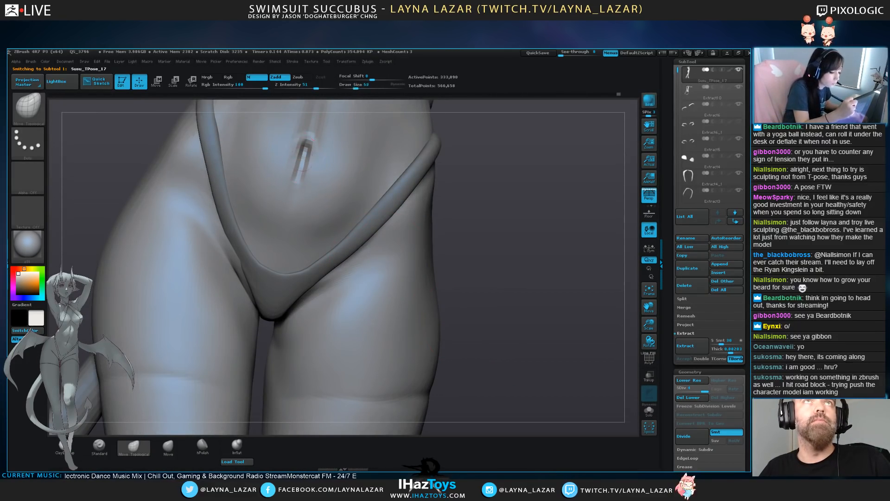
alt+drag(513, 335, 417, 273)
mouse_move(436, 237)
alt+mouse_down()
mouse_move(464, 371)
mouse_move(441, 265)
mouse_move(406, 334)
alt+mouse_up()
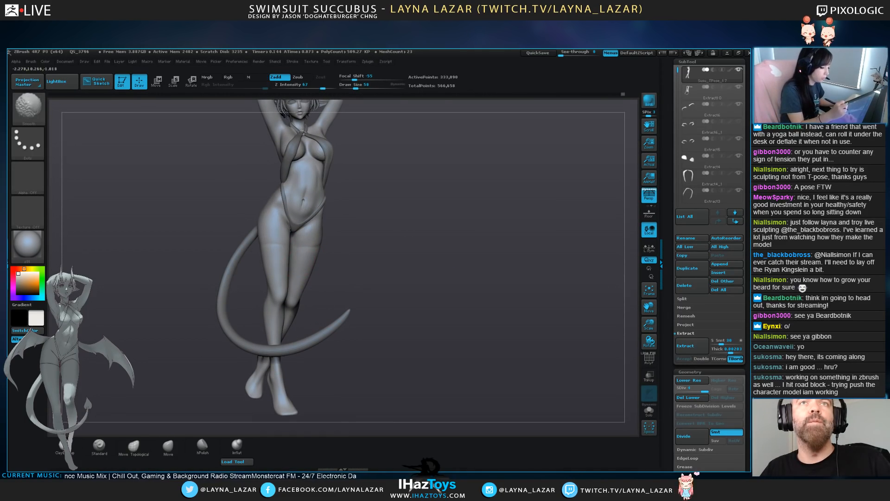
alt+drag(371, 220, 371, 269)
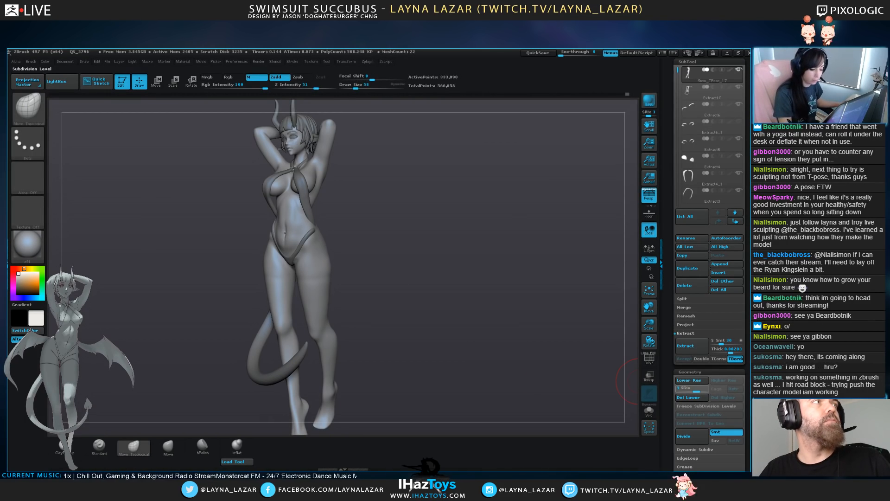
Set the body's subdivision level to 3 and smooth the groin fold beside the strap
click(689, 380)
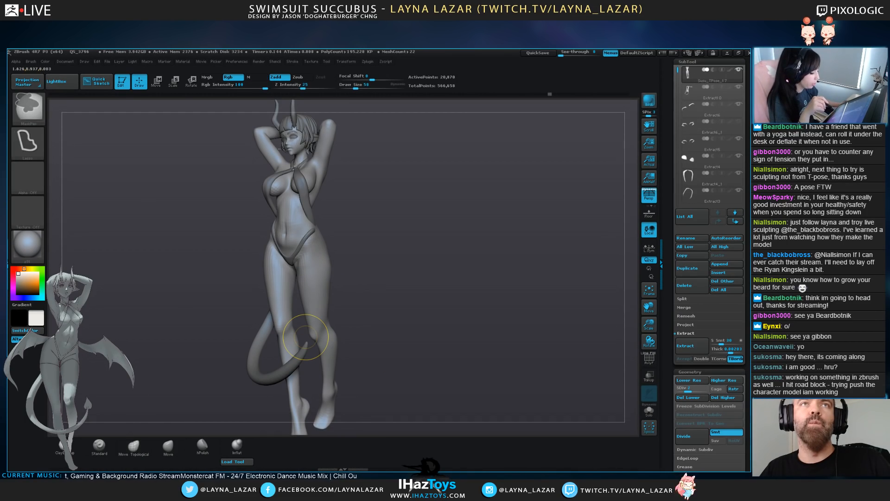
key(ctrl+shift)
key(d)
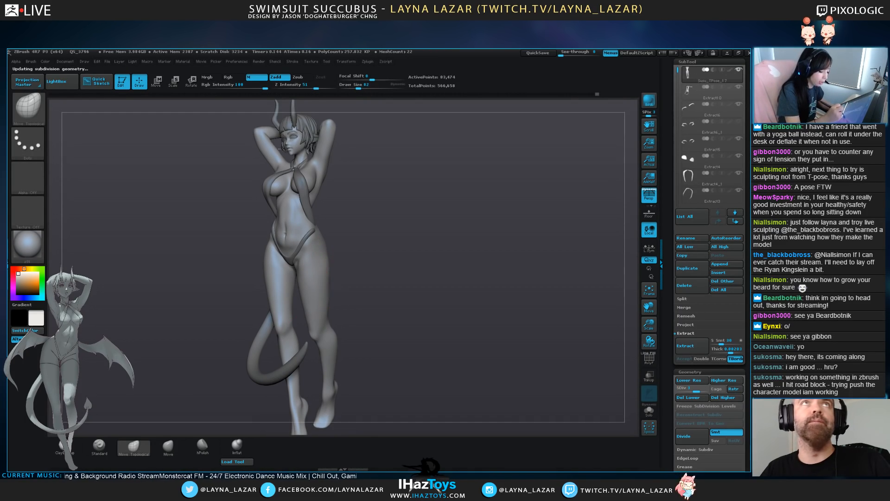
key([)
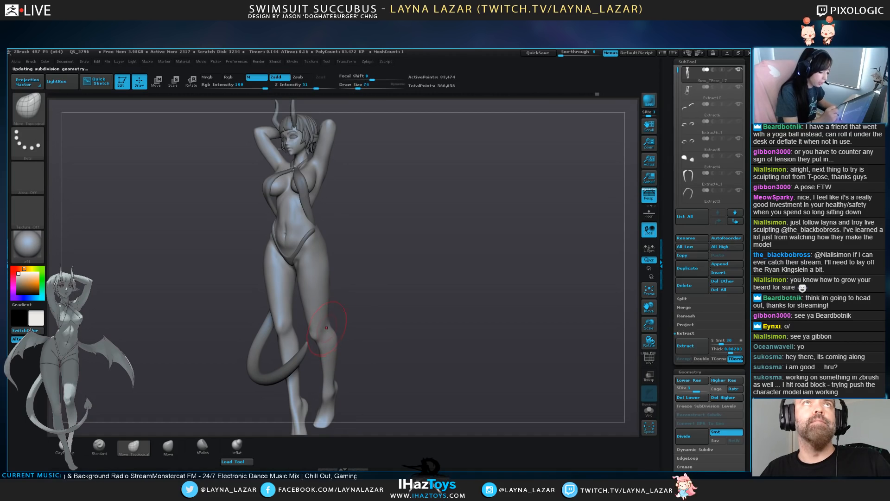
mouse_move(371, 245)
mouse_down()
mouse_move(399, 246)
mouse_move(401, 287)
mouse_up()
drag(401, 232, 397, 259)
key([)
key([)
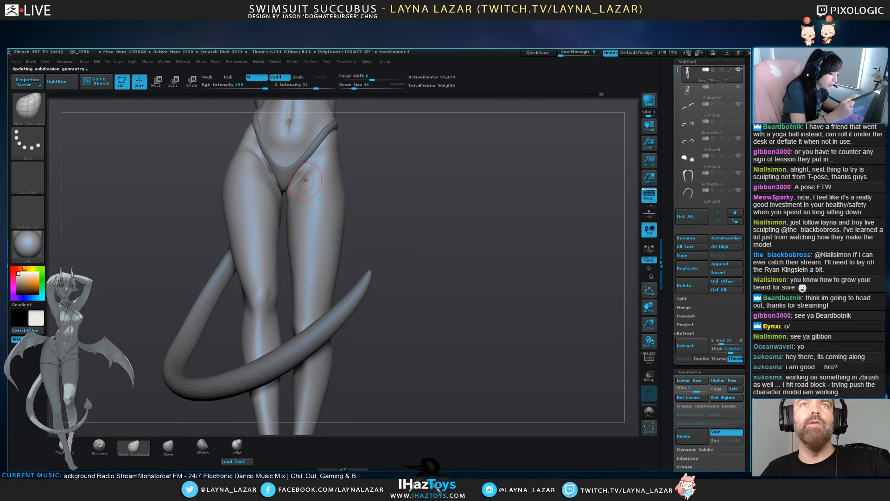
key(shift)
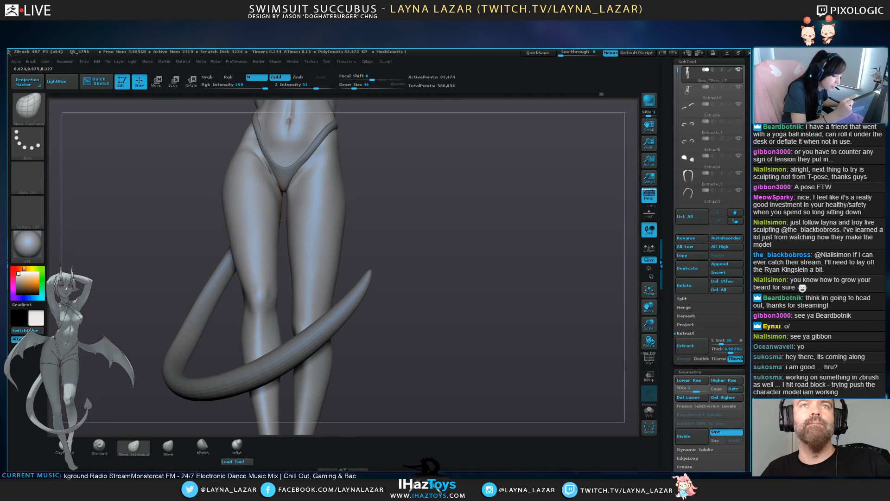
mouse_move(265, 160)
shift+mouse_down()
mouse_move(262, 181)
mouse_move(260, 173)
mouse_move(272, 165)
mouse_move(270, 188)
shift+mouse_up()
mouse_move(418, 241)
mouse_down()
mouse_move(445, 279)
mouse_move(371, 222)
mouse_move(336, 162)
mouse_move(338, 216)
mouse_move(373, 232)
mouse_move(375, 253)
mouse_up()
Reshape the thigh contours with Move Topological strokes at a smaller brush size
key(bracketleft)
key(bracketleft)
key(bracketleft)
mouse_move(271, 228)
mouse_down()
mouse_move(371, 214)
mouse_move(343, 209)
mouse_move(250, 227)
mouse_move(296, 227)
mouse_up()
mouse_move(362, 232)
mouse_down()
mouse_move(307, 220)
mouse_move(344, 261)
mouse_move(286, 291)
mouse_move(294, 267)
mouse_move(366, 271)
mouse_up()
drag(302, 274, 355, 276)
drag(303, 252, 274, 251)
mouse_move(345, 265)
alt+mouse_down()
mouse_move(413, 297)
mouse_move(428, 316)
mouse_move(422, 342)
alt+mouse_up()
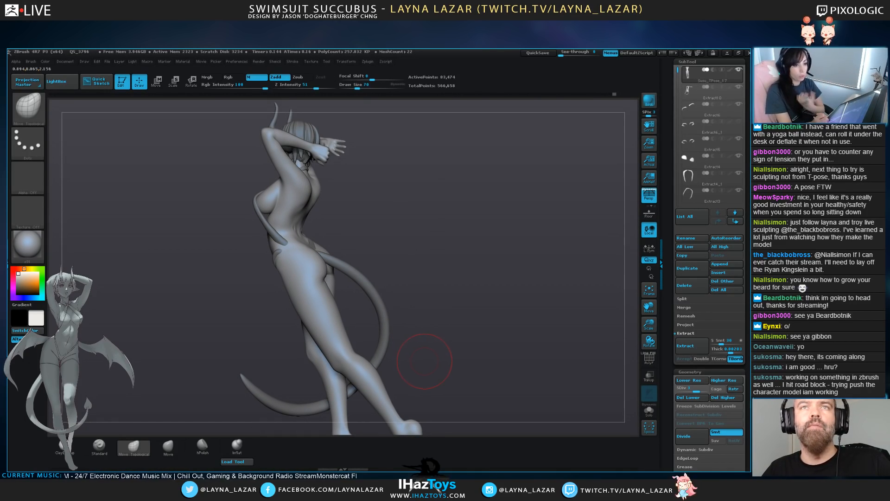
drag(428, 357, 428, 290)
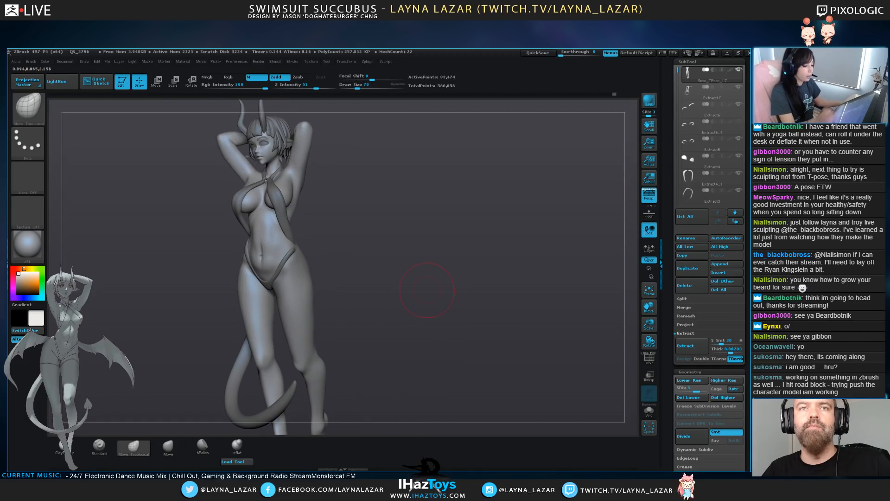
Select the swimsuit strap and choose the Inflat brush at a smaller size
alt+click(290, 253)
drag(291, 252, 307, 289)
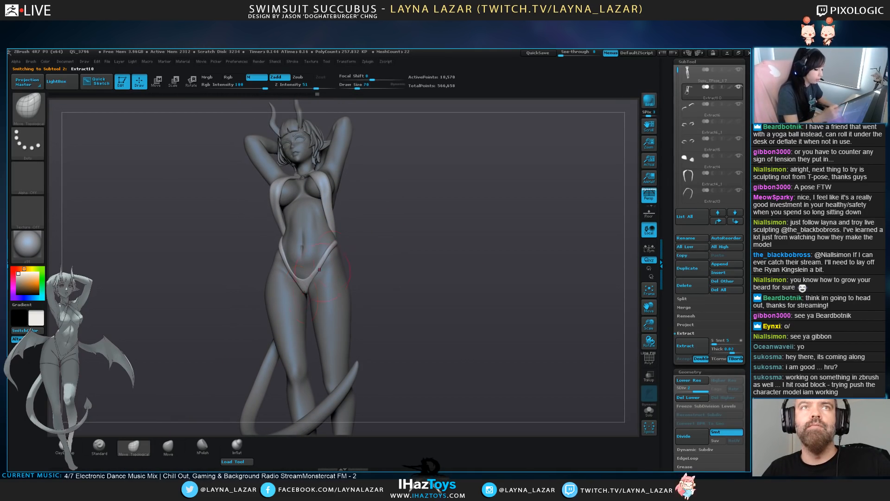
drag(331, 249, 285, 241)
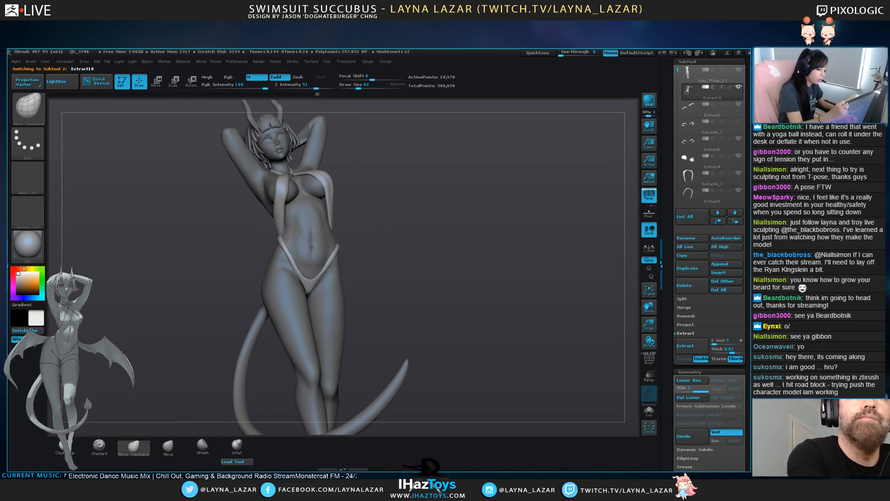
mouse_move(297, 231)
right_down()
mouse_move(246, 257)
mouse_move(300, 265)
right_up()
click(237, 447)
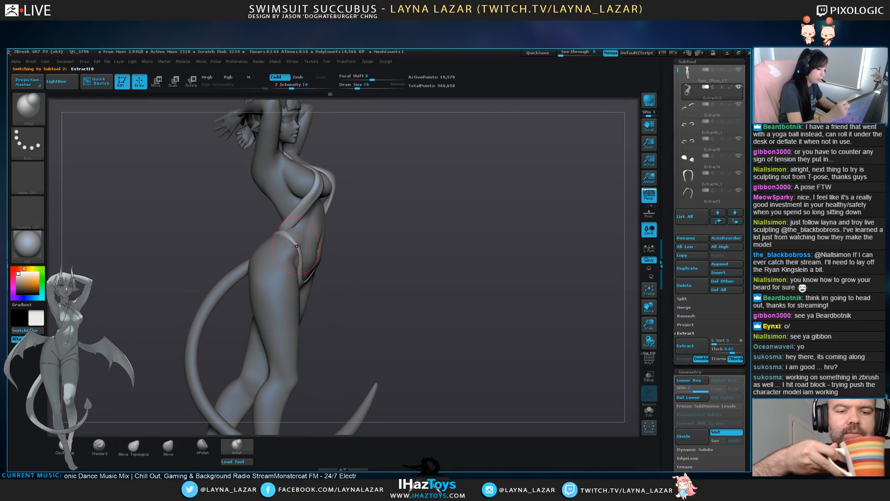
key(bracketleft)
key(bracketleft)
right_drag(392, 272, 337, 274)
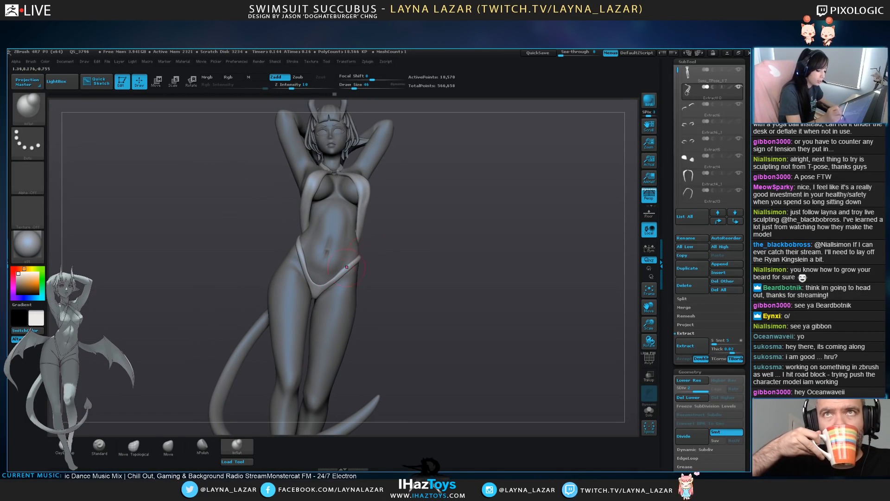
Adjust the strap's front V with the Move Topological brush and smooth it across the pelvis
click(133, 447)
alt+drag(442, 306, 482, 306)
right_drag(472, 304, 339, 280)
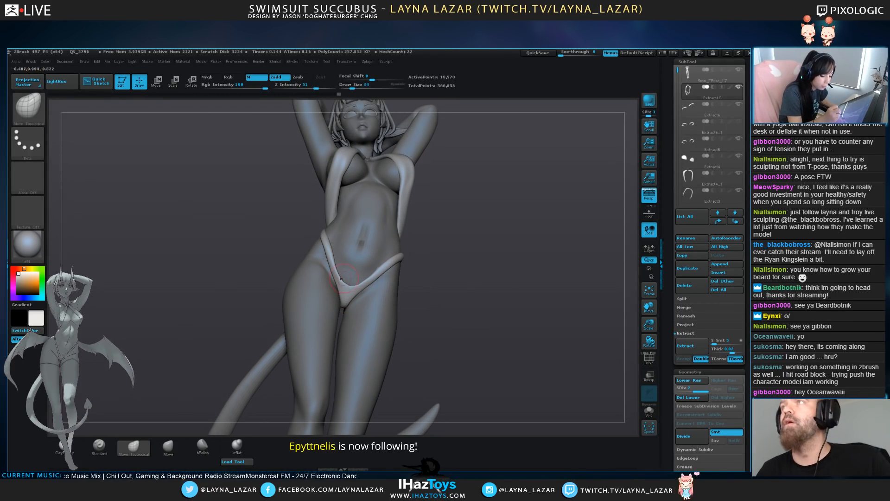
drag(339, 285, 341, 280)
mouse_move(334, 246)
shift+mouse_down()
mouse_move(344, 276)
mouse_move(388, 269)
shift+mouse_up()
Fit the strap around the side of the hip with Move Topological, using Transparency temporarily for the first adjustment
drag(524, 287, 431, 283)
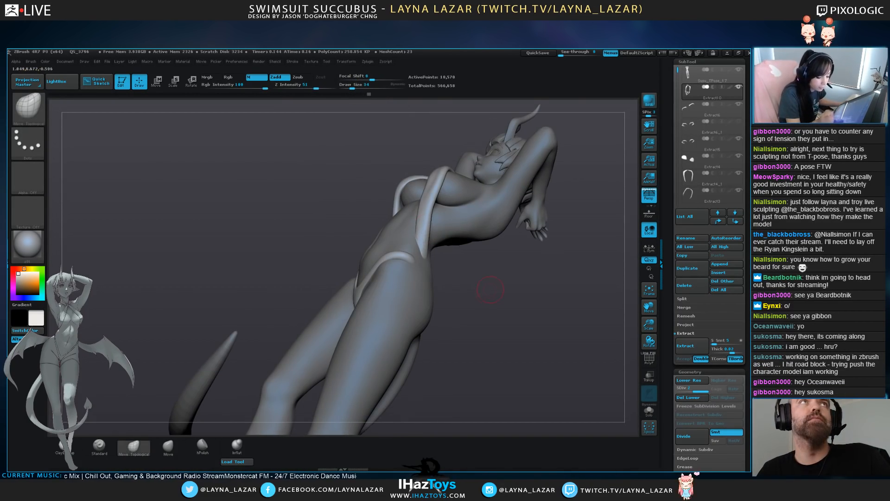
drag(487, 290, 442, 282)
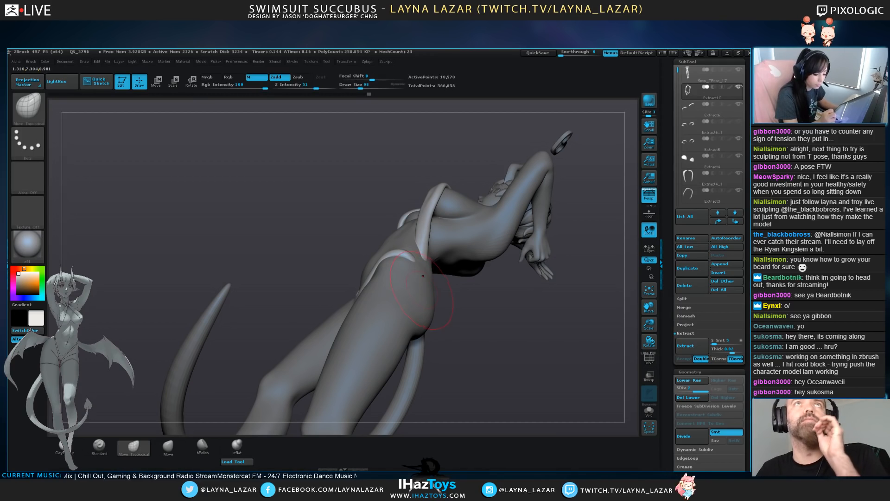
click(648, 375)
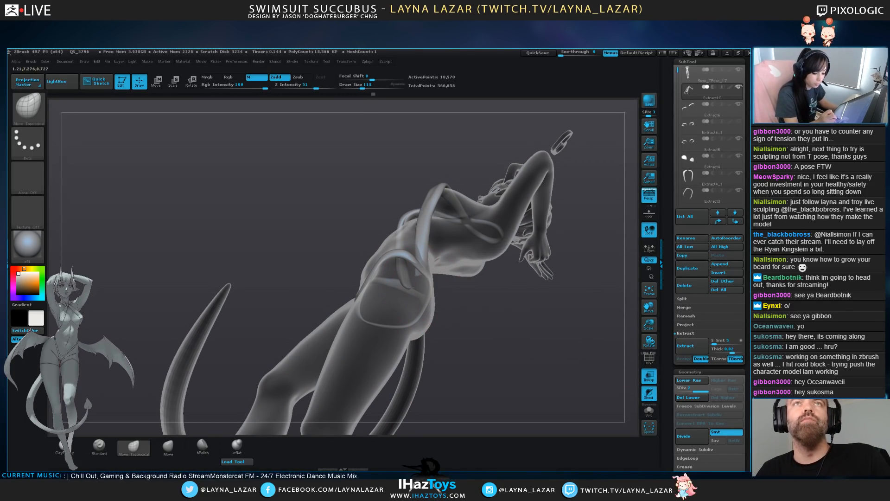
drag(425, 269, 429, 272)
click(649, 376)
drag(594, 348, 478, 341)
drag(431, 280, 440, 291)
Continue shaping the strap along the hips and pelvis with Move Topological from several angles
drag(566, 352, 501, 346)
drag(455, 302, 446, 296)
drag(566, 348, 514, 360)
drag(463, 313, 505, 303)
drag(575, 350, 521, 341)
drag(483, 312, 483, 308)
mouse_move(575, 348)
mouse_down()
mouse_move(518, 336)
mouse_move(511, 317)
mouse_move(547, 326)
mouse_up()
drag(427, 303, 431, 302)
drag(570, 344, 501, 339)
drag(439, 320, 437, 318)
drag(571, 343, 533, 346)
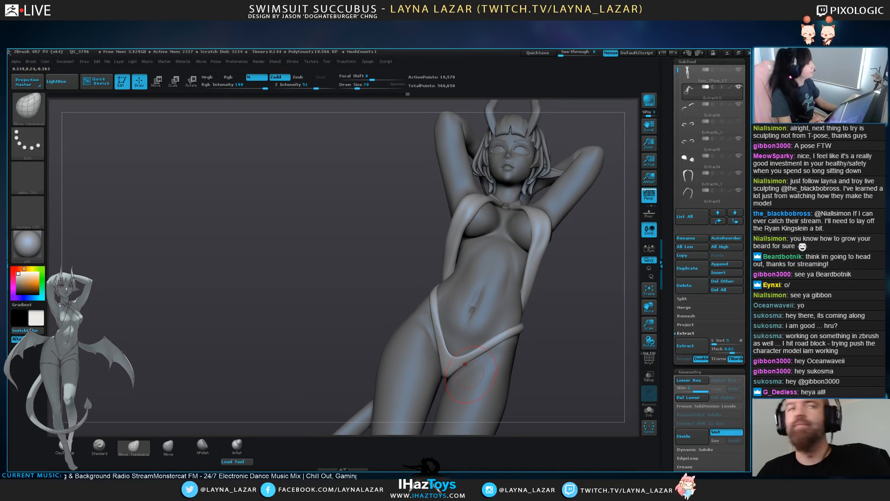
Nudge the swimsuit strap's front V with a smaller Move Topological brush and inspect its fit from the side and front
drag(450, 353, 450, 357)
key(bracketleft)
mouse_move(568, 407)
alt+mouse_down()
mouse_move(529, 302)
mouse_move(426, 232)
mouse_move(408, 232)
mouse_move(473, 320)
alt+mouse_up()
drag(473, 279, 375, 267)
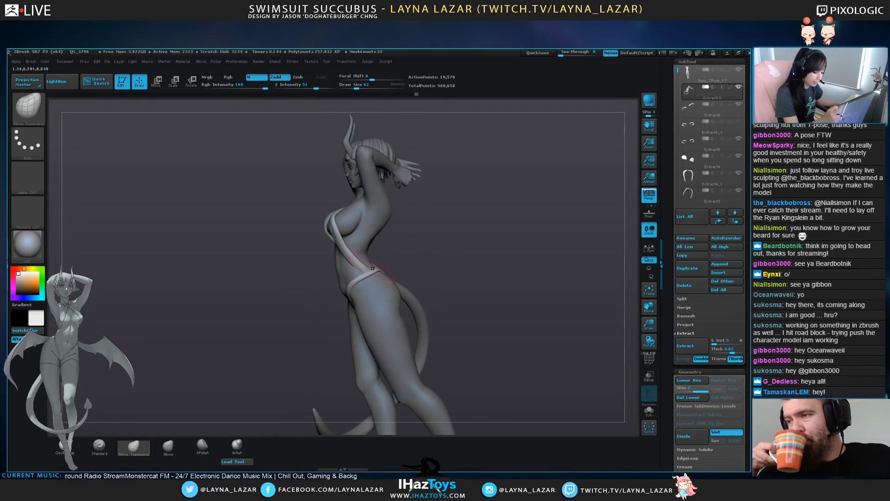
drag(301, 259, 404, 255)
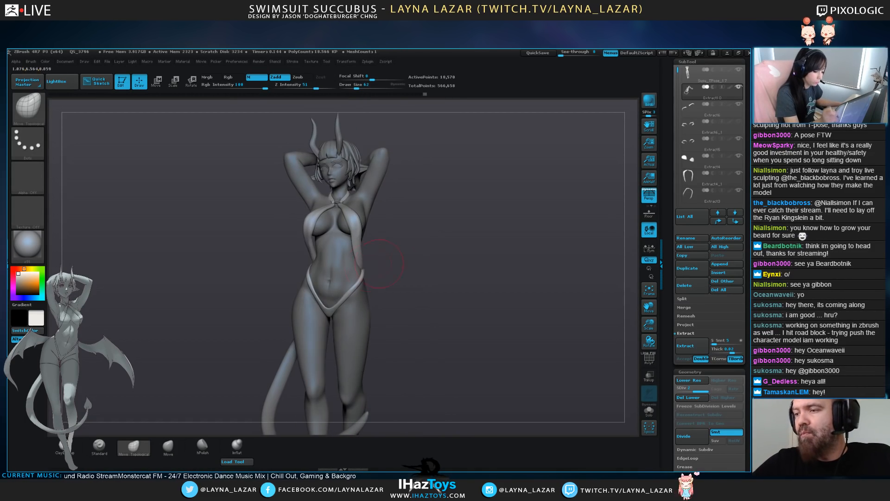
drag(272, 265, 415, 261)
drag(283, 265, 378, 263)
drag(507, 267, 394, 268)
Select the body subtool and frame the full figure to review the leg pose
key(shift)
mouse_move(278, 264)
mouse_down()
mouse_move(399, 265)
mouse_move(440, 307)
mouse_move(390, 311)
mouse_up()
key(f)
alt+click(383, 314)
key(f)
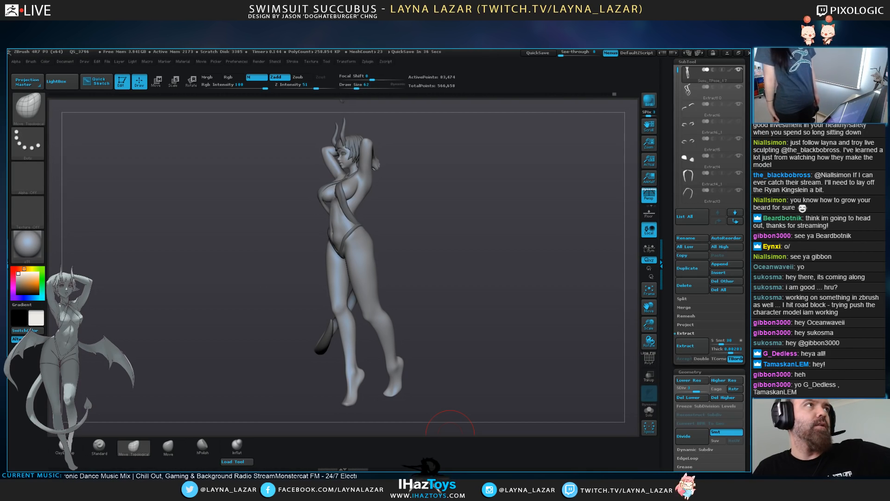
drag(450, 434, 490, 248)
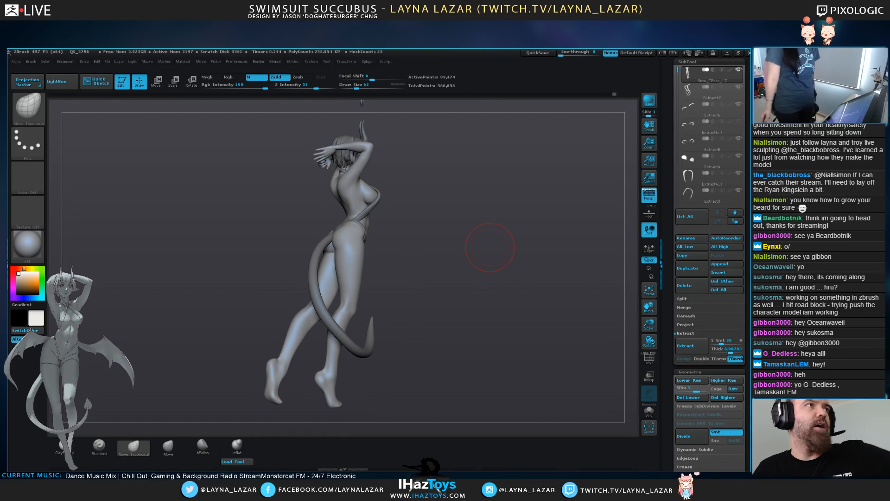
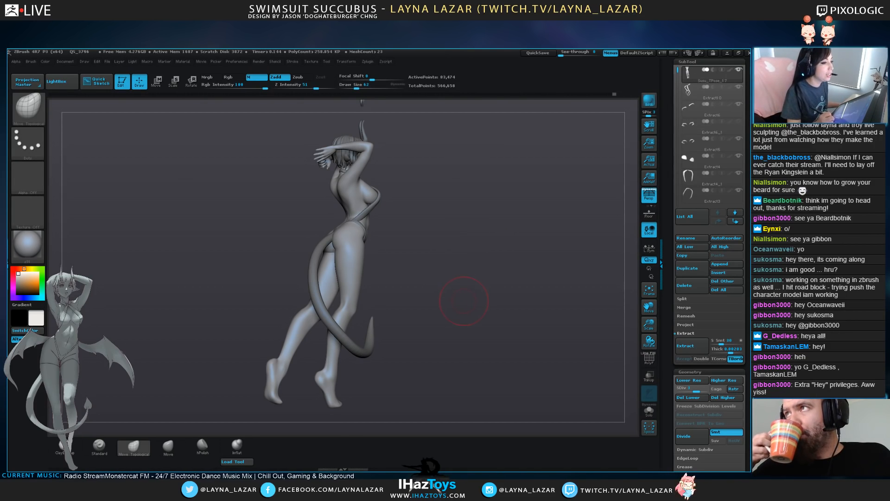
Lower the body to subdivision level 2, enter Rotate mode and mask everything except the left leg with a softened edge
drag(457, 288, 603, 337)
key(shift+d)
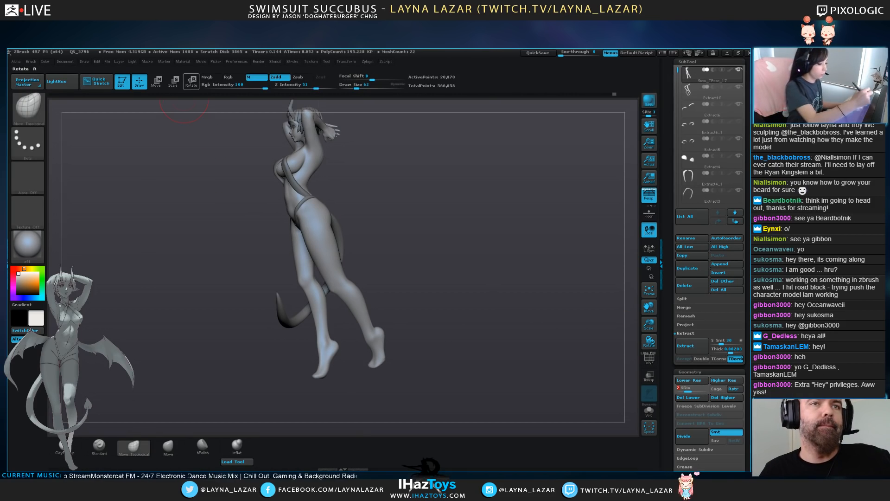
key(r)
ctrl+drag(307, 209, 329, 252)
ctrl+click(322, 238)
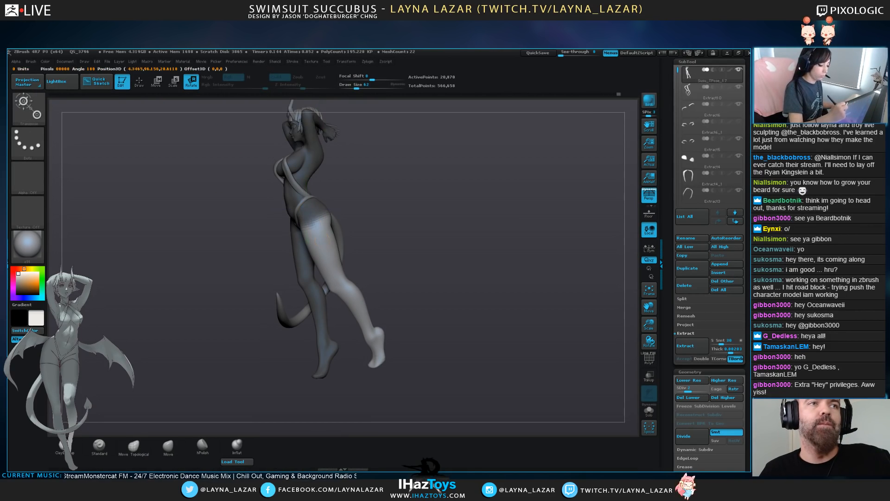
ctrl+click(321, 239)
Rotate the left leg forward at the hip with the transpose line and step back to a smaller rotation
click(363, 173)
mouse_move(310, 202)
mouse_down()
mouse_move(379, 369)
mouse_move(355, 378)
mouse_up()
drag(297, 378, 260, 384)
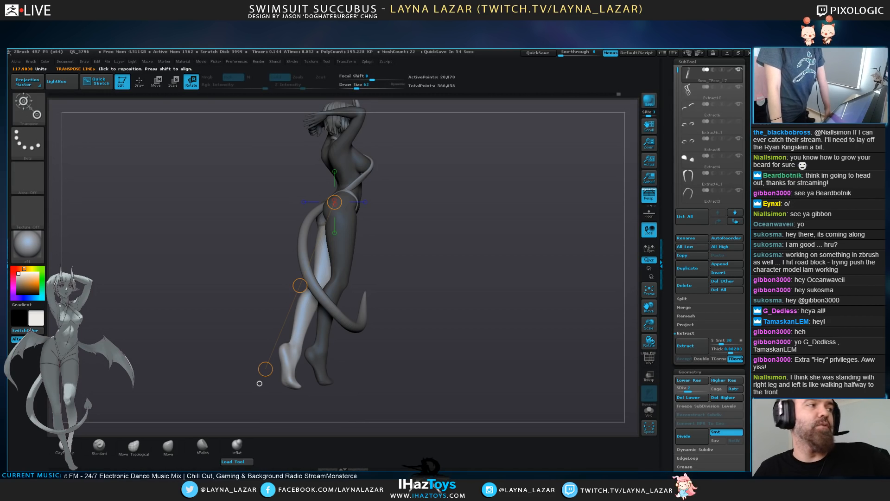
drag(259, 383, 385, 384)
key(ctrl+z)
key(ctrl+z)
key(ctrl+z)
key(ctrl+z)
key(ctrl+z)
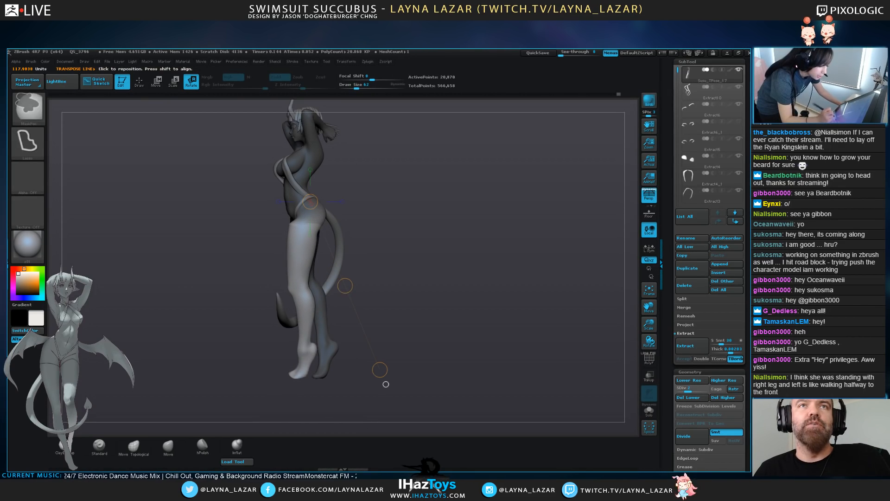
key(ctrl+shift+z)
Reposition the vertical transpose line at the side of the hip and adjust the left leg's rotation about it
drag(305, 209, 305, 389)
drag(390, 334, 468, 334)
drag(305, 299, 290, 306)
drag(446, 334, 380, 334)
drag(306, 402, 262, 397)
key(ctrl+z)
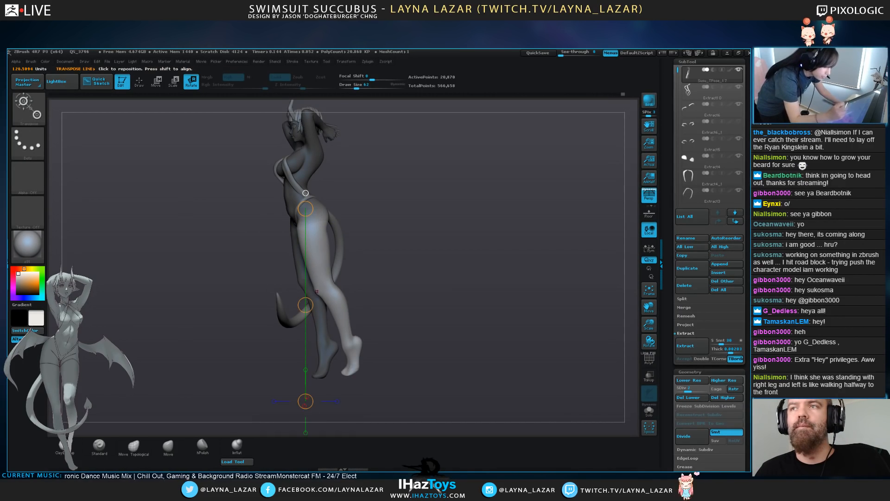
drag(306, 305, 322, 299)
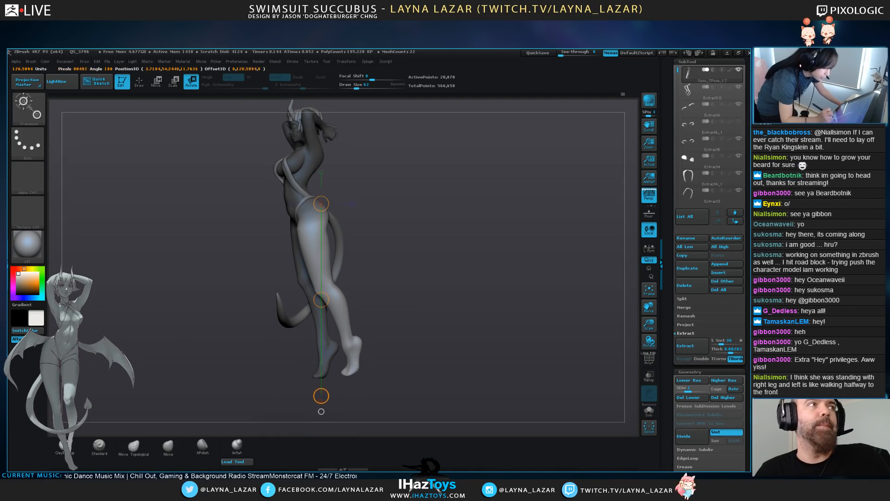
drag(322, 396, 368, 436)
Redraw the mask isolating the left leg, soften its edge and face the figure from the front
ctrl+drag(418, 223, 436, 246)
ctrl+drag(355, 150, 341, 407)
ctrl+click(344, 188)
mouse_move(399, 399)
mouse_down()
mouse_move(380, 398)
mouse_move(343, 353)
mouse_up()
Try to rotate the left leg sideways at the hip from the front, undoing each attempt
drag(343, 288, 227, 227)
key(ctrl+z)
drag(358, 147, 421, 291)
drag(420, 291, 386, 301)
key(ctrl+z)
mouse_move(358, 149)
mouse_down()
mouse_move(354, 277)
mouse_move(327, 273)
mouse_move(382, 293)
mouse_up()
key(ctrl+z)
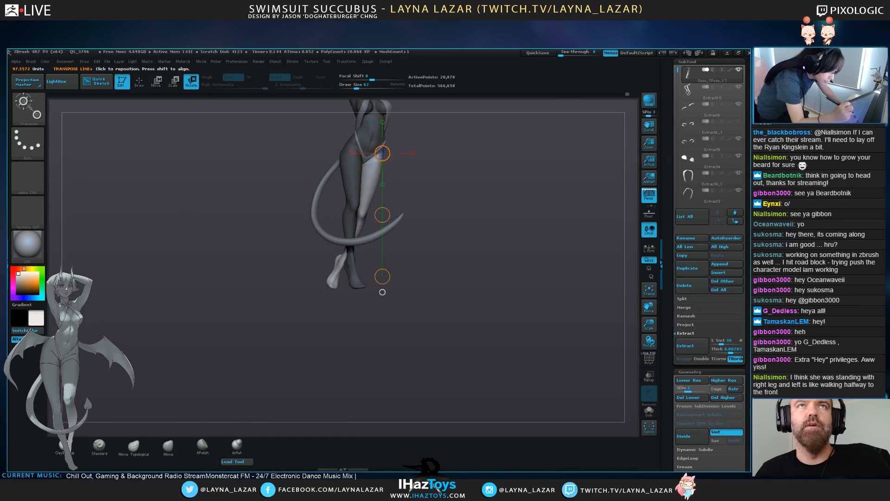
drag(383, 153, 373, 158)
drag(382, 276, 243, 160)
key(ctrl+z)
Try to rotate the left leg about a vertical transpose line running from the front of the hip to the foot
drag(390, 297, 292, 331)
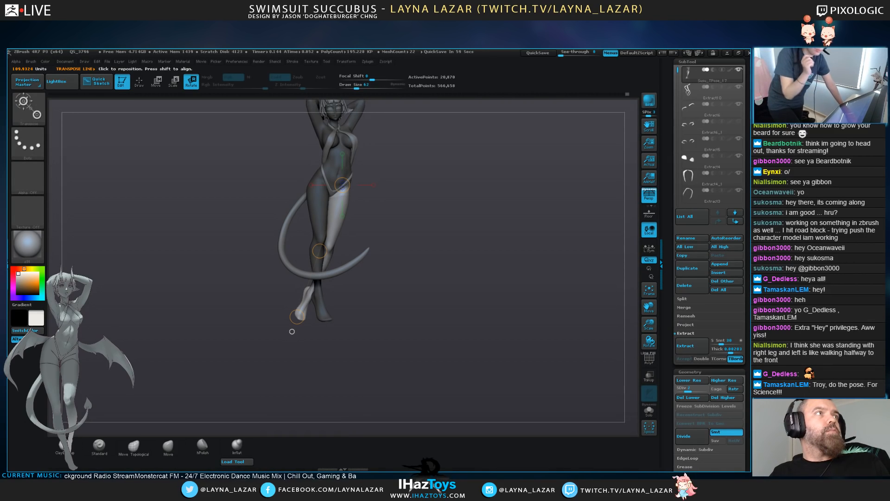
drag(292, 331, 343, 341)
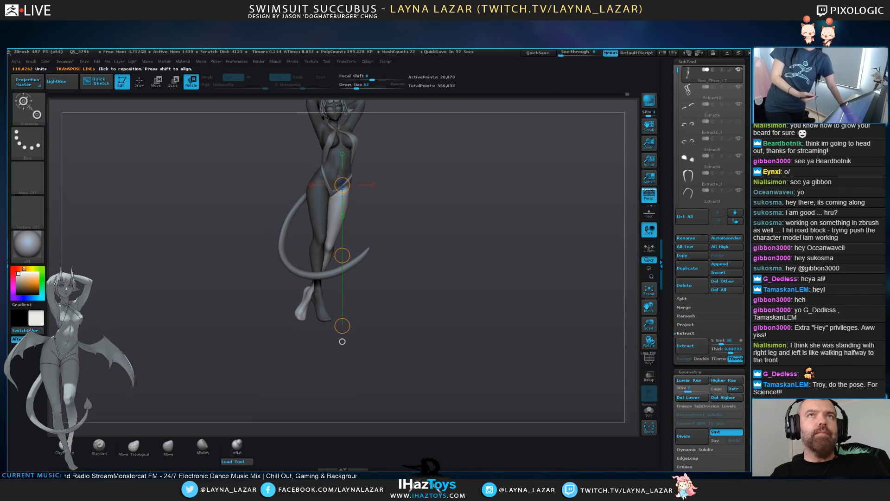
alt+drag(347, 325, 252, 371)
shift+drag(249, 157, 249, 354)
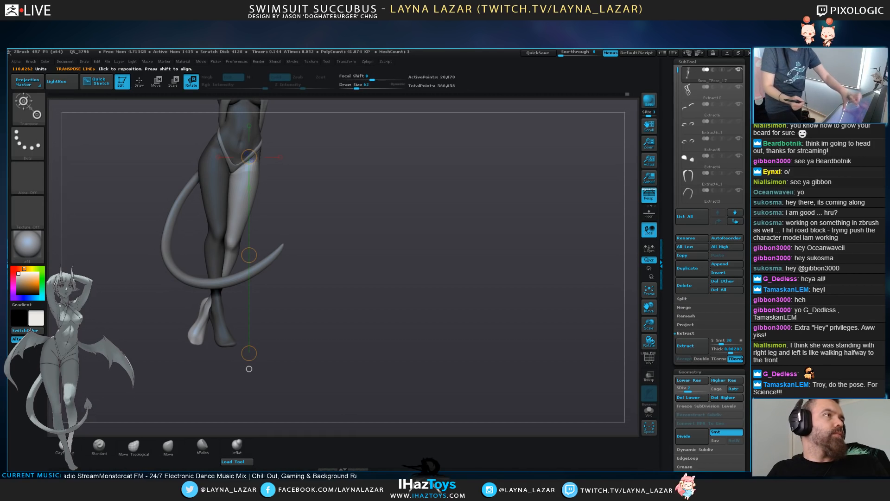
drag(371, 288, 306, 288)
drag(236, 365, 286, 323)
key(ctrl+z)
Set a vertical transpose line from the hip in side view and swing the left leg forward
drag(344, 296, 432, 297)
drag(336, 337, 269, 360)
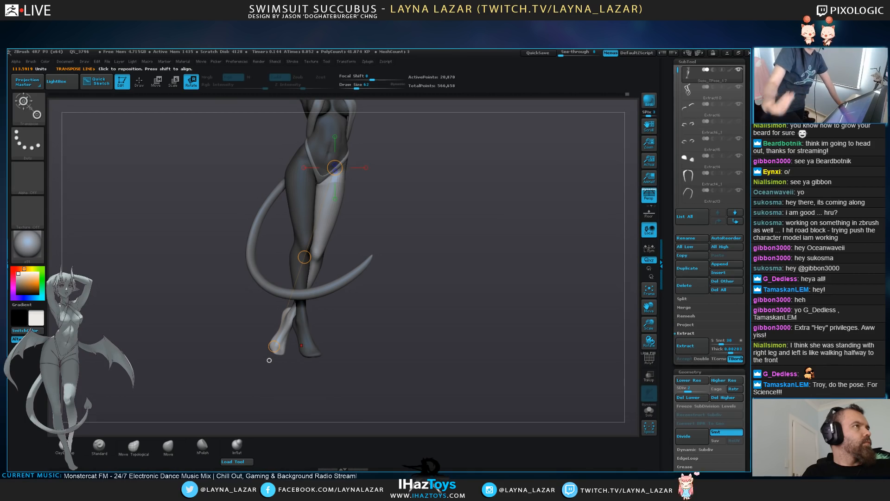
drag(269, 360, 233, 384)
key(ctrl+z)
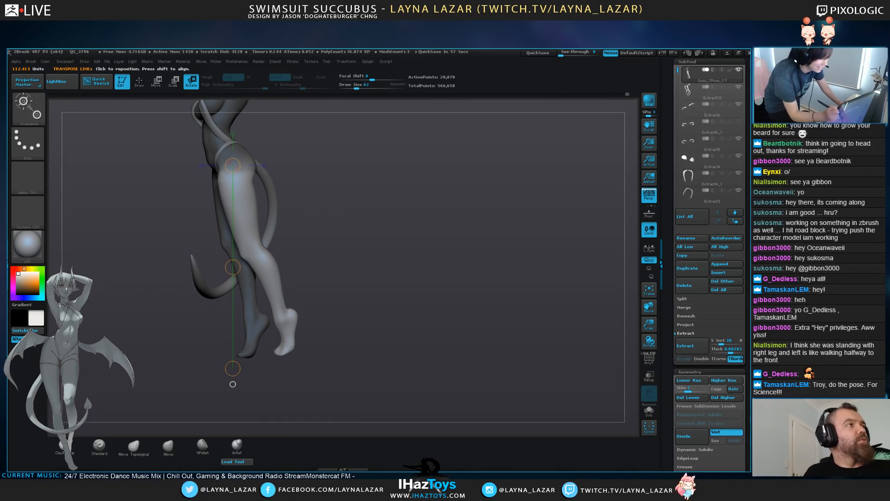
drag(233, 369, 156, 354)
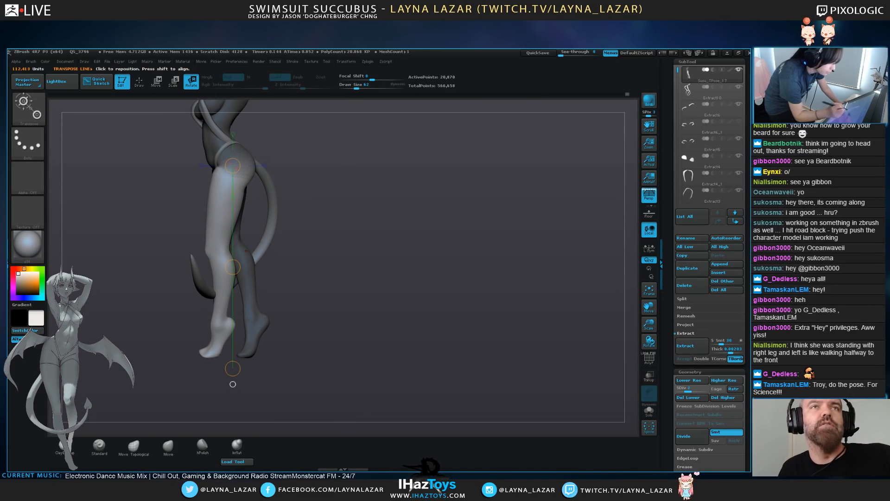
Try to mask the left thigh and pose the lower leg separately
mouse_move(273, 260)
ctrl+mouse_down()
mouse_move(125, 135)
mouse_move(259, 151)
ctrl+mouse_up()
drag(266, 236, 164, 194)
key(ctrl+z)
ctrl+drag(354, 215, 209, 260)
key(ctrl+z)
Mask the left thigh and bend the lower leg backward at the knee using a vertical transpose line
mouse_move(344, 206)
ctrl+mouse_down()
mouse_move(209, 256)
mouse_move(274, 166)
ctrl+mouse_up()
shift+drag(219, 246, 219, 361)
drag(219, 304, 259, 304)
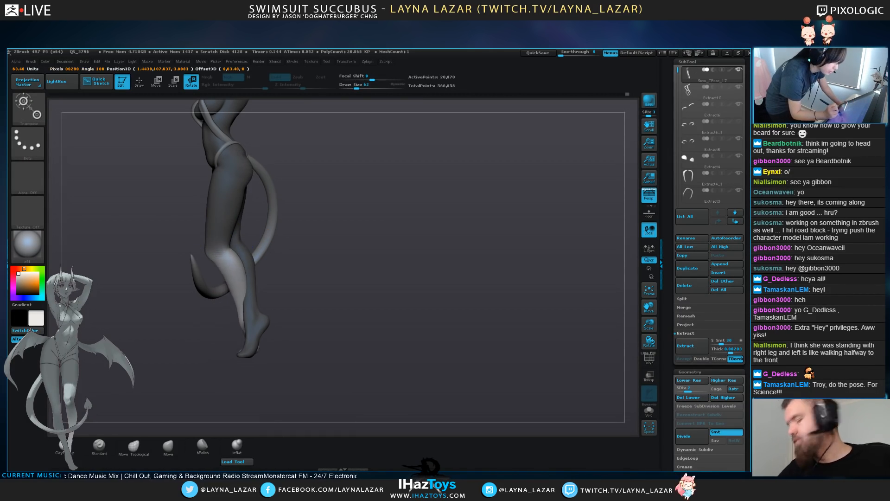
key(ctrl+z)
ctrl+drag(273, 201, 209, 170)
mouse_move(219, 361)
mouse_down()
mouse_move(272, 348)
mouse_move(320, 365)
mouse_move(571, 367)
mouse_up()
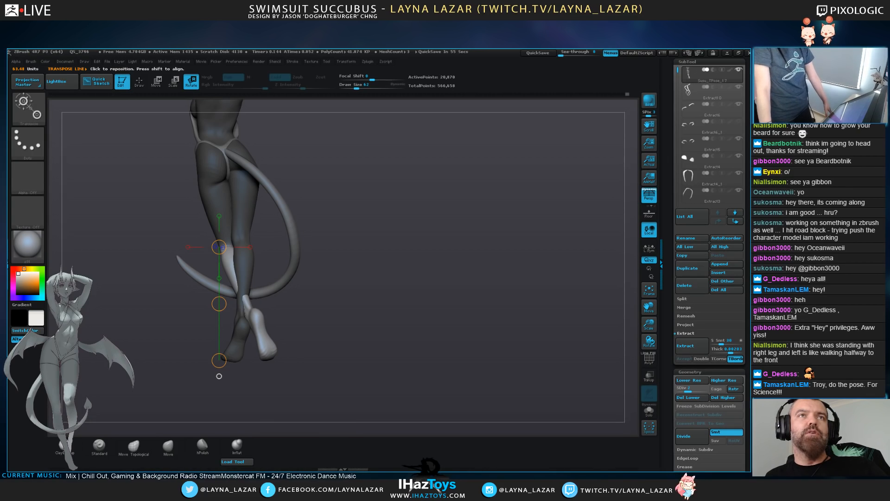
Isolate the right leg with a new mask and place a vertical transpose line from its hip to its foot
mouse_move(352, 297)
ctrl+mouse_down()
mouse_move(385, 329)
mouse_move(501, 302)
ctrl+mouse_up()
ctrl+drag(194, 153, 191, 205)
drag(352, 301, 501, 302)
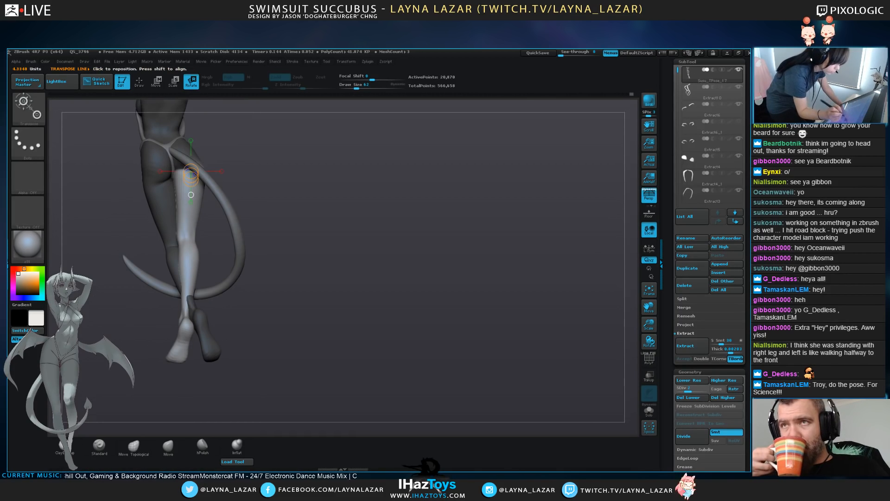
shift+drag(188, 153, 188, 370)
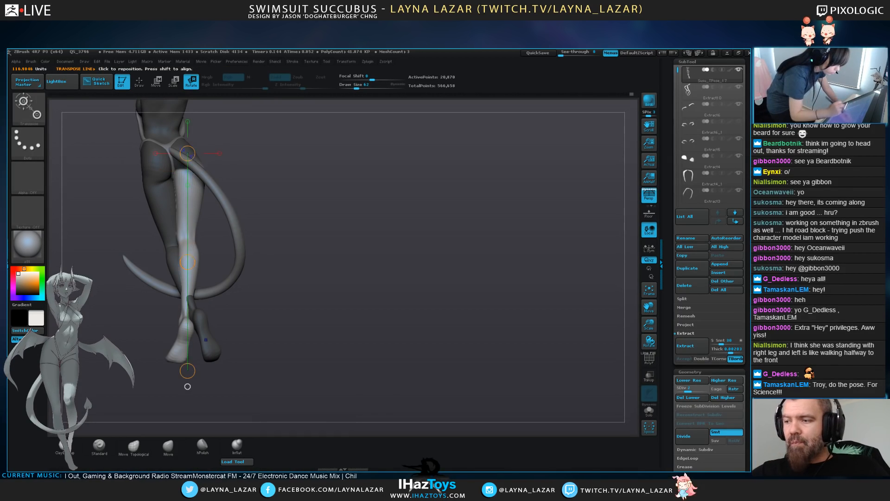
Adjust the right leg's angle at the hip with small transpose rotations from behind
shift+drag(422, 301, 348, 302)
drag(196, 264, 210, 279)
drag(348, 301, 422, 302)
drag(181, 388, 203, 387)
drag(175, 385, 212, 388)
shift+drag(348, 301, 418, 301)
drag(202, 386, 183, 403)
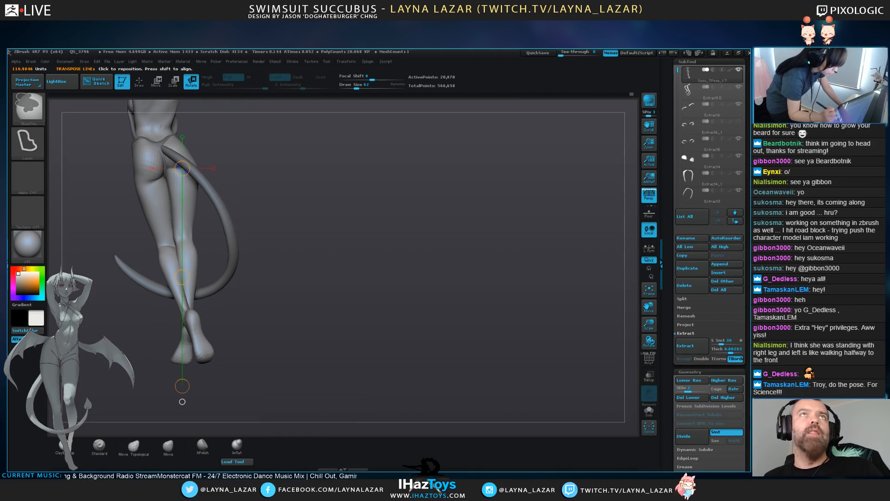
Isolate the left leg with a mask and place a transpose line from its hip down toward the ankle in front view
ctrl+drag(143, 181, 151, 200)
drag(260, 302, 394, 301)
drag(260, 288, 390, 290)
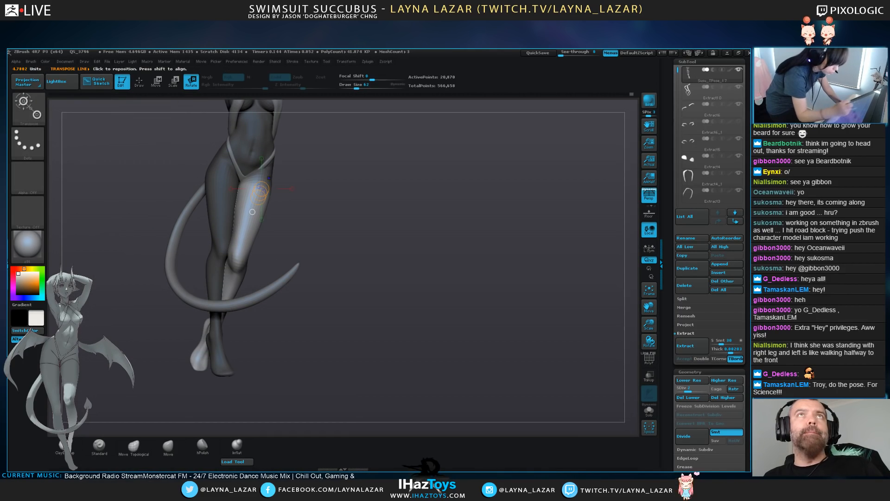
mouse_move(268, 163)
mouse_down()
mouse_move(201, 327)
mouse_move(218, 317)
mouse_up()
Switch the mask to free the right leg and place a vertical transpose line from its hip to its foot
mouse_move(297, 297)
alt+mouse_down()
mouse_move(292, 232)
mouse_move(202, 338)
alt+mouse_up()
mouse_move(219, 242)
ctrl+mouse_down()
mouse_move(317, 200)
mouse_move(405, 184)
mouse_move(459, 194)
ctrl+mouse_up()
key(ctrl+z)
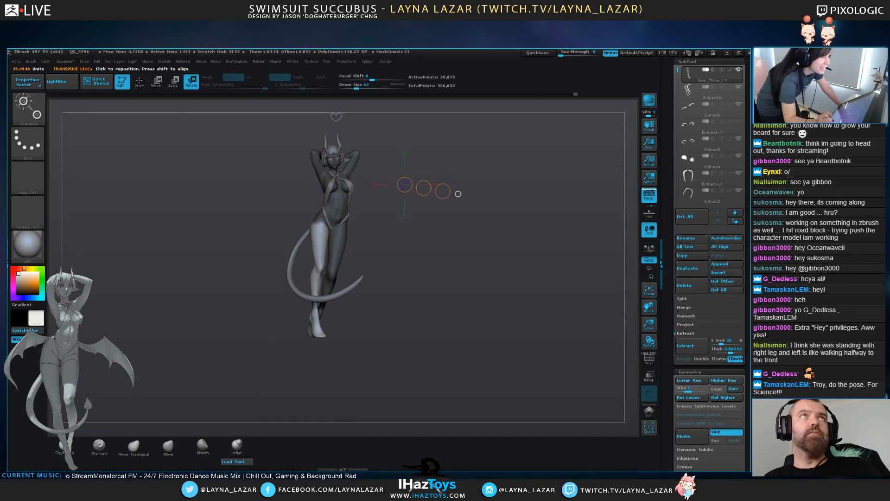
alt+drag(445, 222, 445, 260)
shift+drag(320, 219, 320, 354)
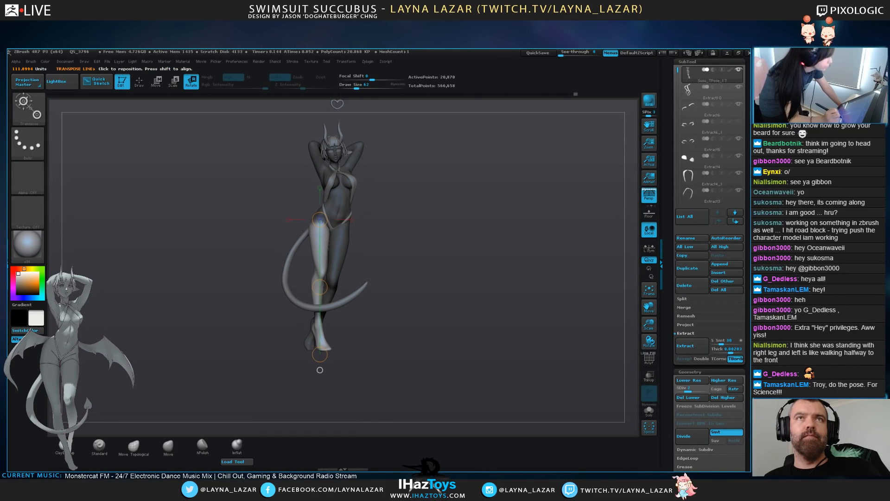
Replace the mask so only the left leg stays free, softening the mask edge near the hip
ctrl+drag(487, 259, 357, 279)
ctrl+click(429, 278)
shift+drag(429, 278, 464, 283)
ctrl+drag(365, 224, 365, 232)
drag(431, 278, 446, 320)
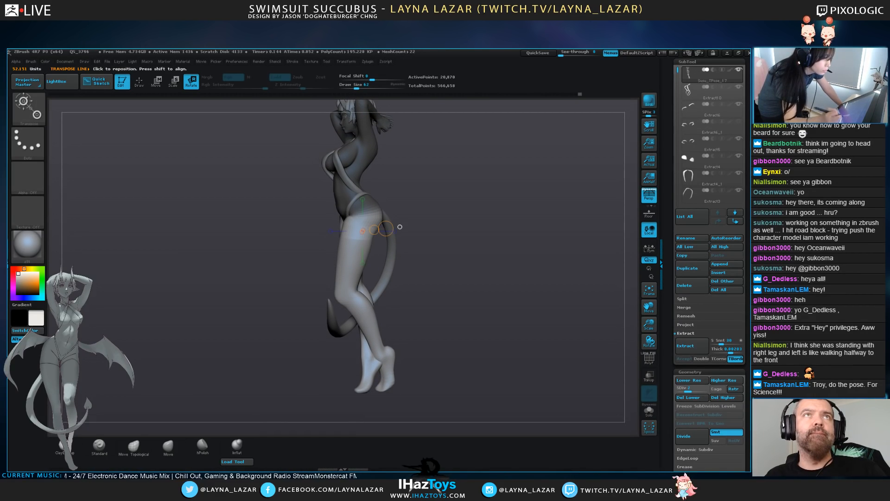
key(ctrl+z)
ctrl+drag(356, 217, 352, 245)
ctrl+click(351, 244)
ctrl+click(352, 245)
drag(353, 236, 441, 191)
Place a vertical transpose line at the left hip from behind and fine-tune the left leg's rotation
drag(367, 222, 316, 381)
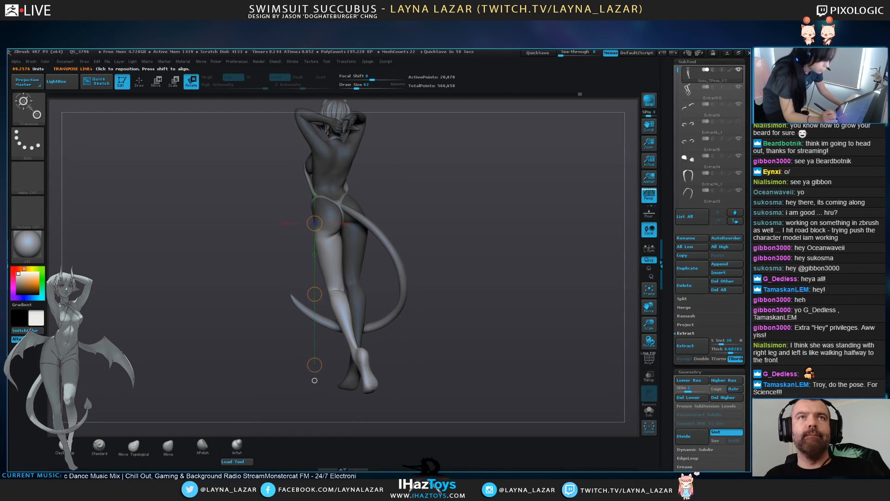
drag(316, 381, 378, 386)
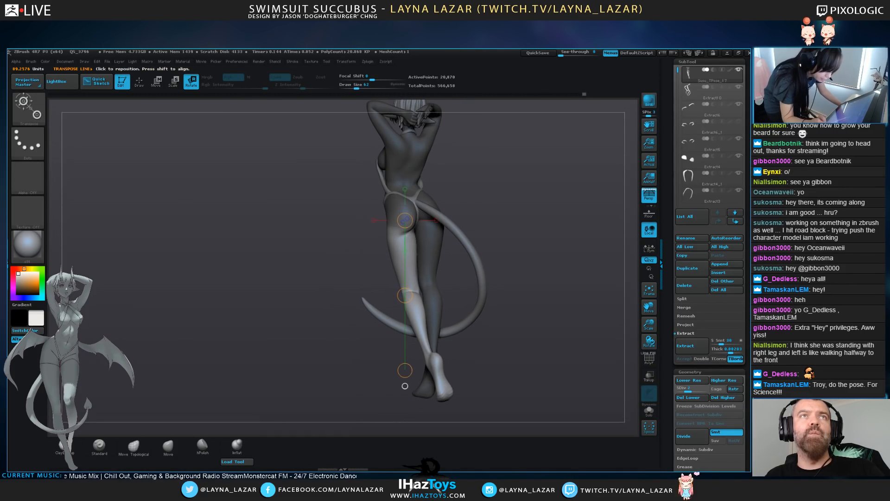
drag(409, 293, 412, 297)
alt+drag(434, 389, 290, 344)
mouse_move(362, 378)
mouse_down()
mouse_move(447, 378)
mouse_move(369, 378)
mouse_up()
drag(287, 344, 279, 344)
Mask the left thigh and rotate the lower leg at the knee from the front
ctrl+drag(335, 237, 265, 272)
ctrl+drag(251, 223, 355, 190)
mouse_move(359, 231)
ctrl+mouse_down()
mouse_move(243, 216)
mouse_move(336, 185)
ctrl+mouse_up()
mouse_move(272, 268)
mouse_down()
mouse_move(323, 395)
mouse_move(361, 371)
mouse_up()
drag(322, 394, 267, 415)
Clear the mask, check the crossed-leg pose, return to Draw mode and raise the body to subdivision level 3
ctrl+drag(399, 344, 547, 324)
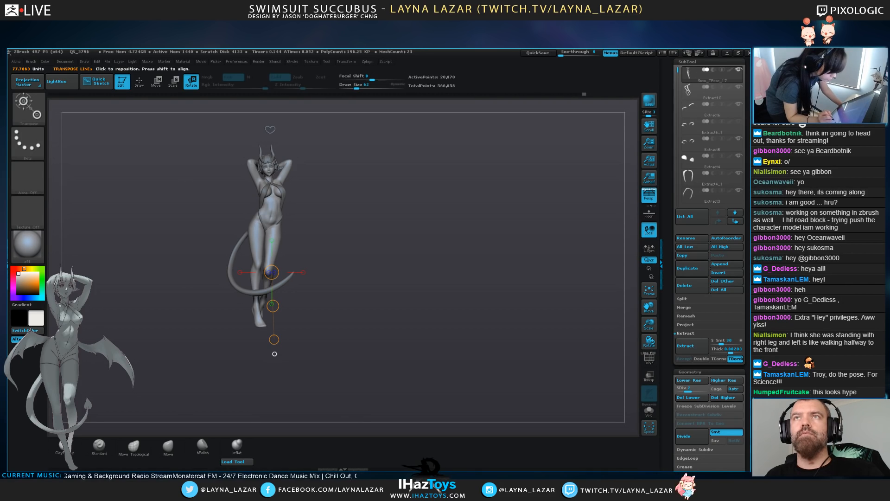
alt+drag(418, 302, 418, 352)
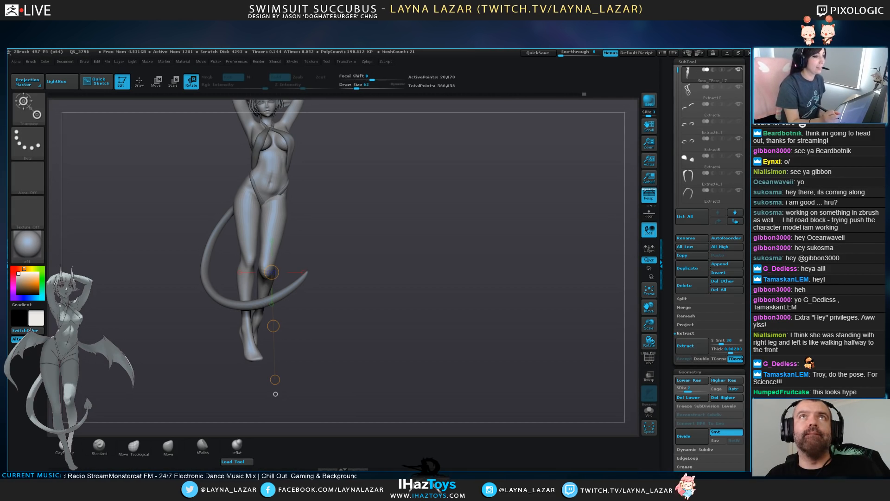
alt+drag(418, 278, 420, 299)
mouse_move(420, 299)
mouse_down()
mouse_move(439, 299)
mouse_move(306, 301)
mouse_up()
alt+drag(585, 302, 588, 345)
key(q)
key(d)
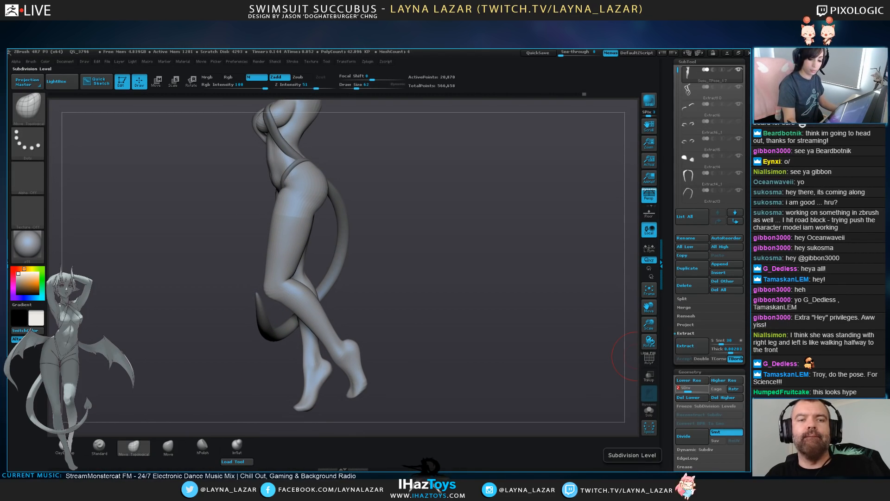
Adjust the front of the upper thigh with an enlarged Move Topological brush and return the body to subdivision level 2
key(bracketright)
key(bracketright)
drag(281, 199, 284, 200)
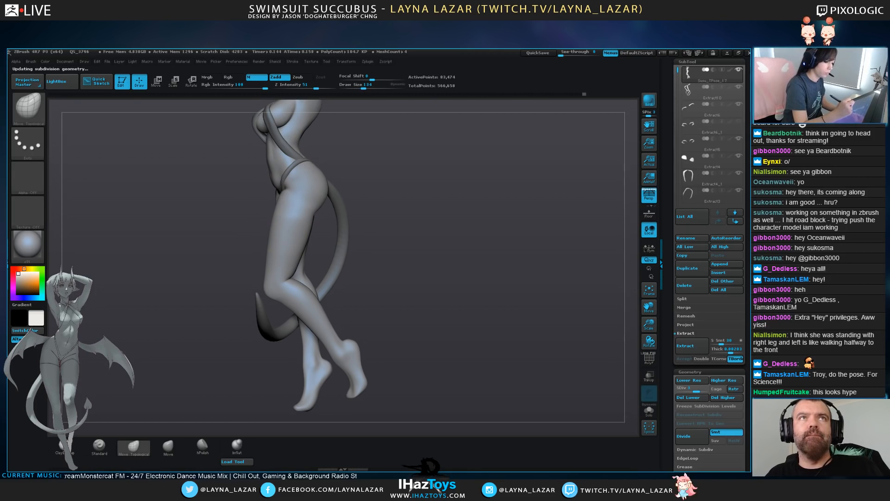
key(shift+d)
key(bracketleft)
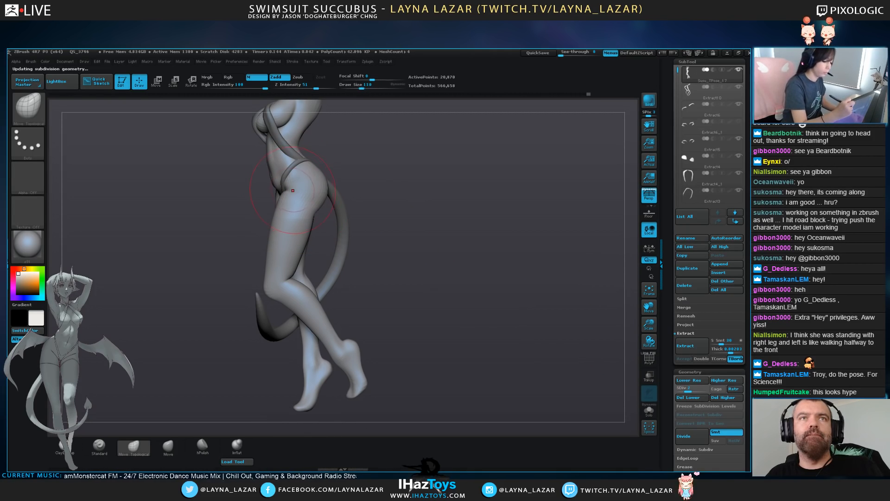
key(bracketleft)
key(bracketright)
drag(223, 183, 297, 178)
Hide the swimsuit strap and reselect the body subtool for smoothing the hip and thigh
alt+click(292, 174)
mouse_move(353, 186)
alt+mouse_down()
mouse_move(403, 267)
mouse_move(403, 232)
mouse_move(350, 256)
mouse_move(439, 216)
mouse_move(437, 223)
alt+mouse_up()
mouse_move(417, 227)
mouse_down()
mouse_move(417, 269)
mouse_move(355, 259)
mouse_move(350, 248)
mouse_move(336, 280)
mouse_up()
alt+click(324, 260)
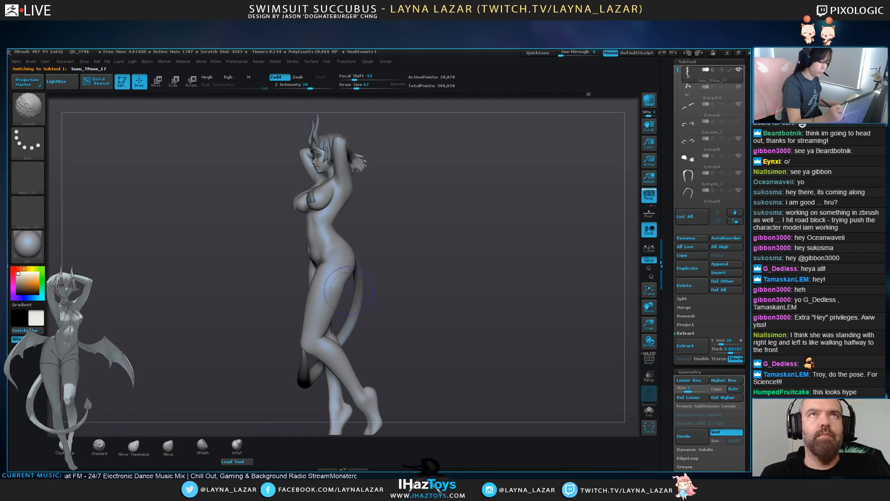
Reshape the back of the thigh above the bent knee with Move Topological and smooth it
drag(403, 283, 408, 284)
drag(326, 339, 332, 342)
key(bracketright)
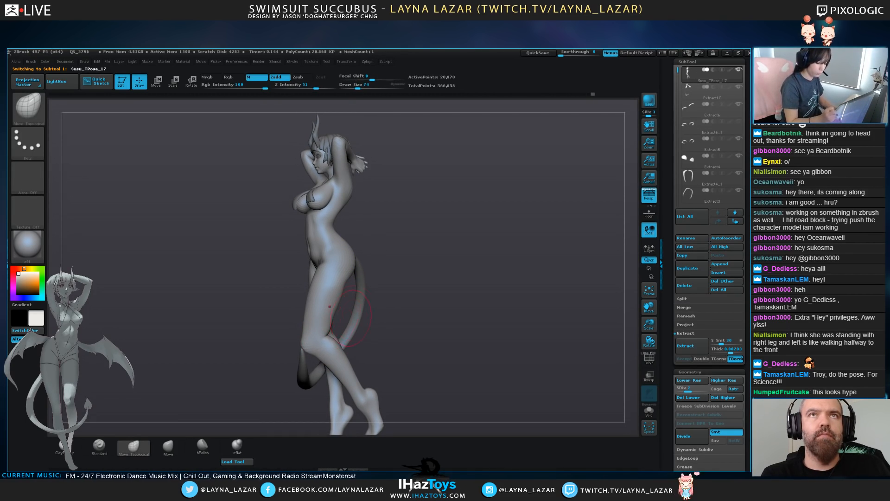
key(bracketleft)
key(bracketleft)
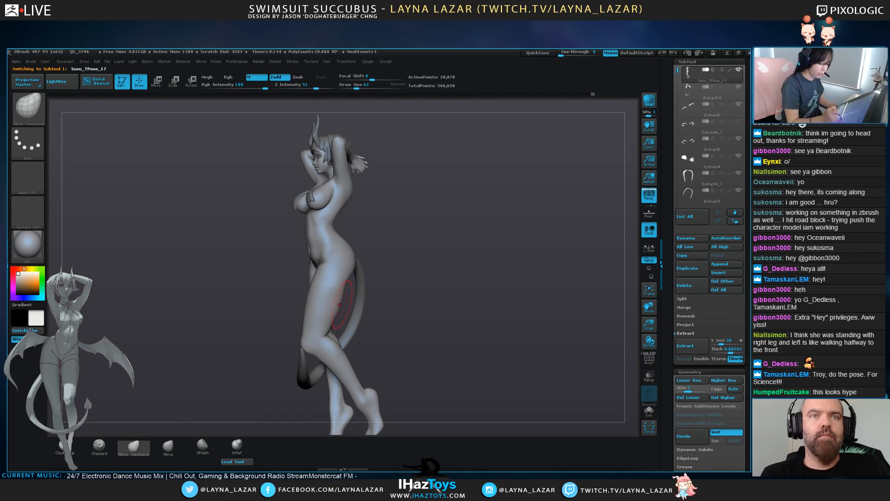
shift+drag(329, 331, 326, 341)
Refine and smooth the crease behind the bent knee with a resized Move Topological brush
drag(427, 135, 335, 106)
mouse_move(483, 324)
mouse_down()
mouse_move(483, 304)
mouse_move(473, 325)
mouse_move(480, 311)
mouse_up()
drag(265, 315, 357, 320)
key(bracketright)
key(bracketleft)
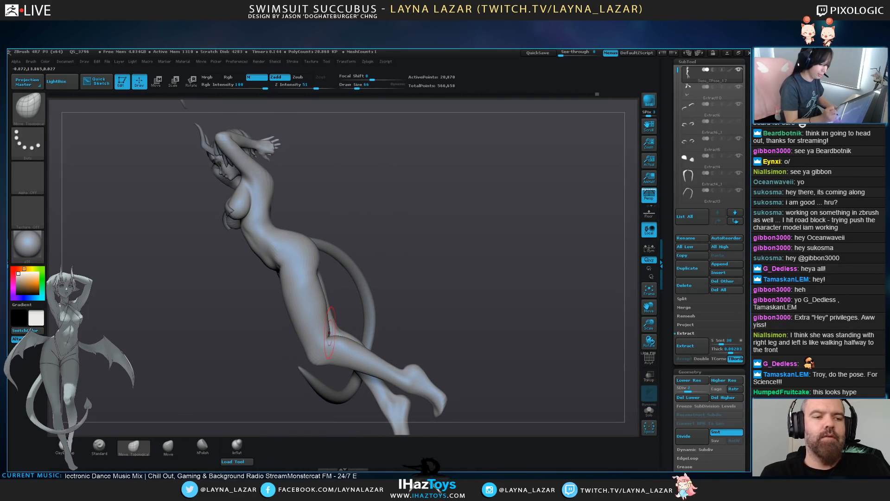
key(shift)
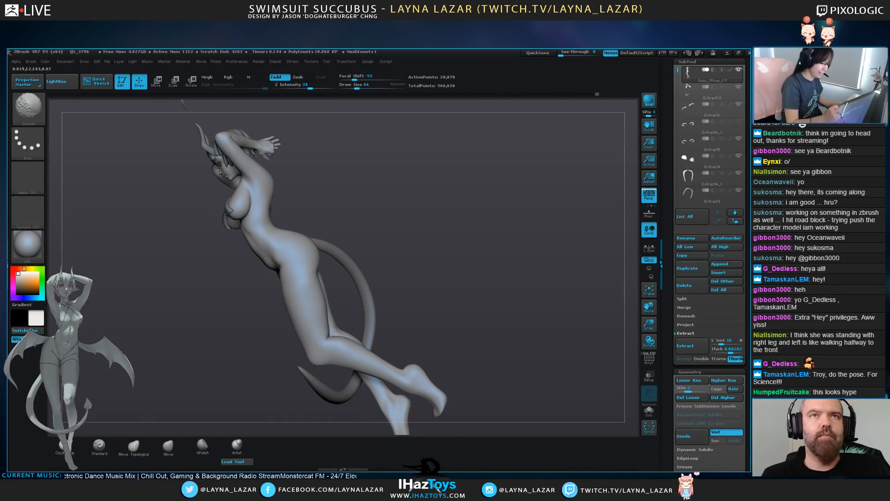
Adjust and smooth the body's inner thighs below the groin
mouse_move(339, 290)
mouse_down()
mouse_move(380, 283)
mouse_move(278, 291)
mouse_up()
key(shift)
key(shift)
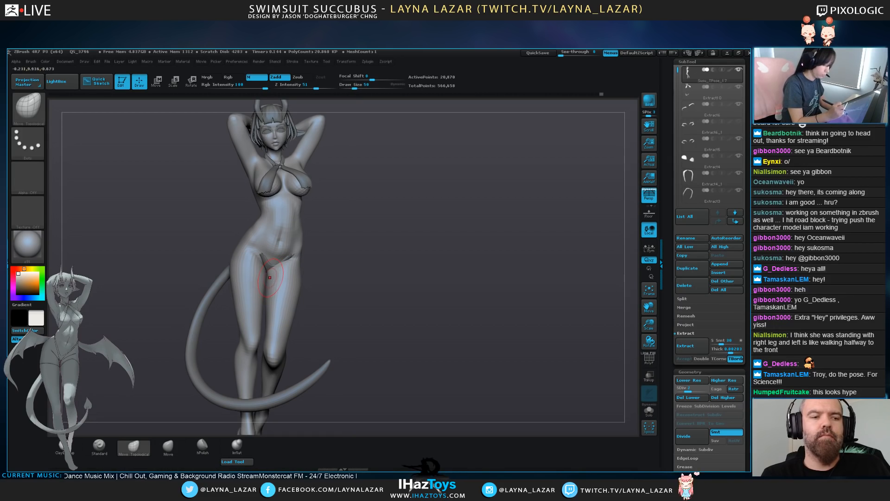
key(shift)
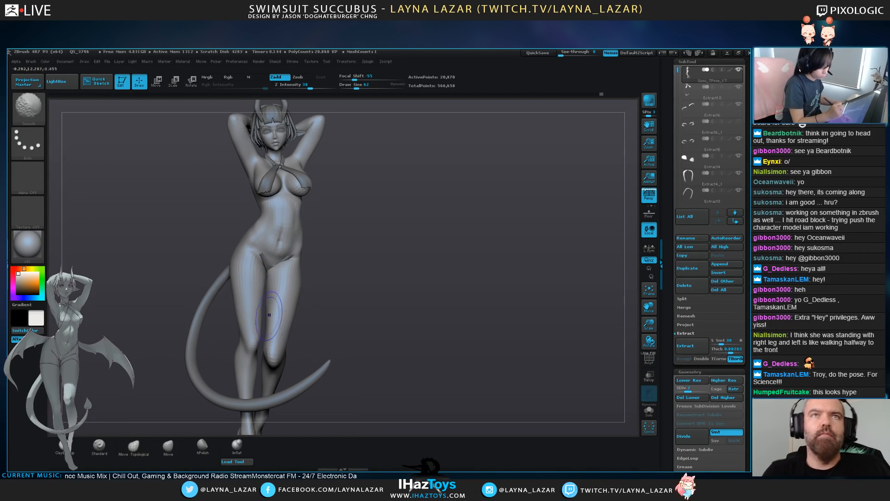
mouse_move(295, 290)
shift+mouse_down()
mouse_move(291, 310)
mouse_move(408, 313)
shift+mouse_up()
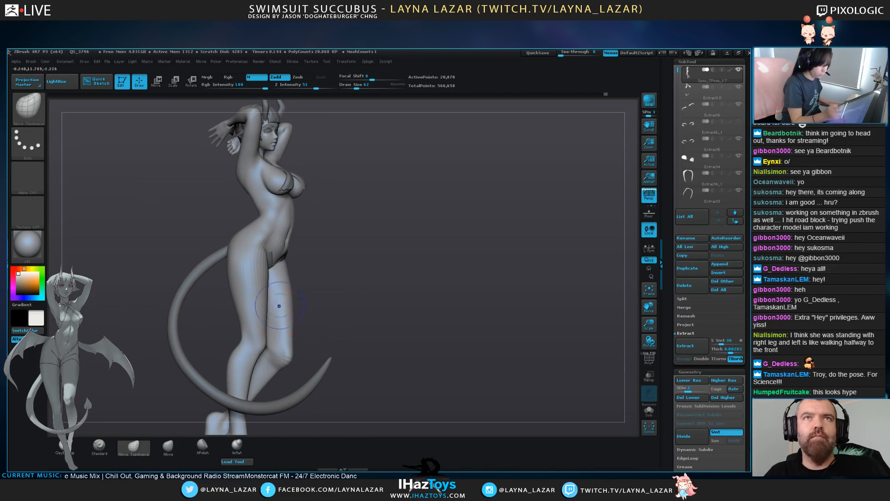
Reshape the back of the bent leg around the knee from behind with Move Topological
mouse_move(343, 317)
mouse_down()
mouse_move(371, 318)
mouse_move(362, 317)
mouse_move(437, 275)
mouse_up()
key(shift)
key(shift)
drag(417, 307, 501, 306)
key(shift)
key(shift)
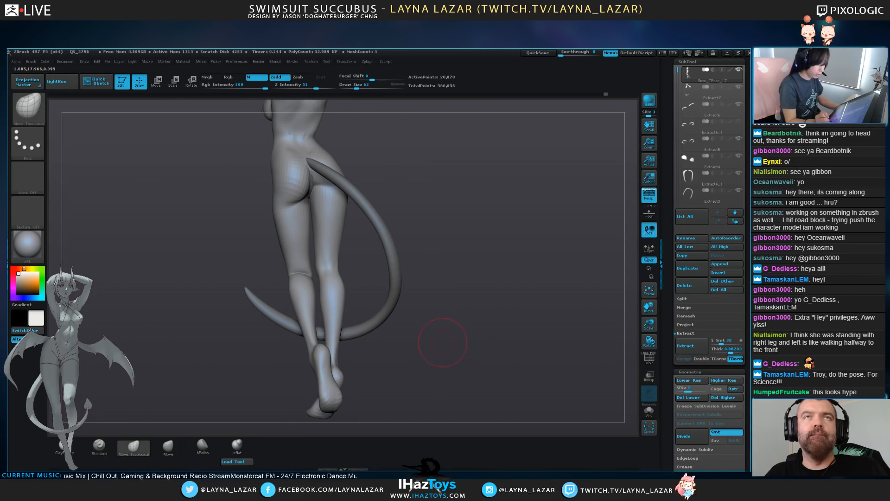
drag(419, 295, 414, 295)
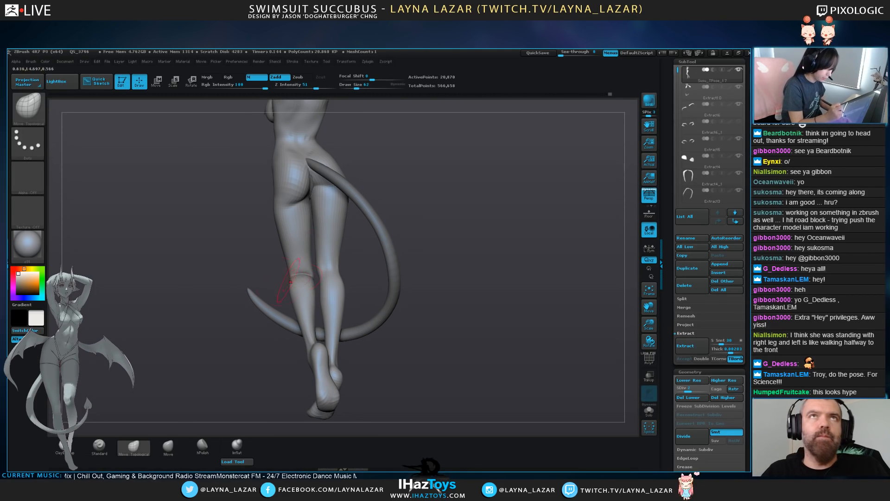
drag(246, 280, 308, 279)
drag(502, 330, 466, 320)
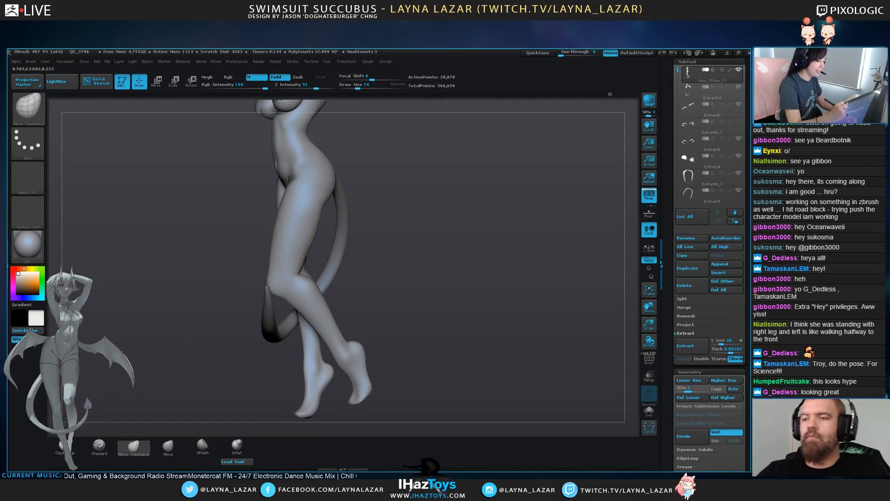
Smooth the transition from the buttock into the back of the thigh and check the figure from the front
drag(417, 297, 383, 297)
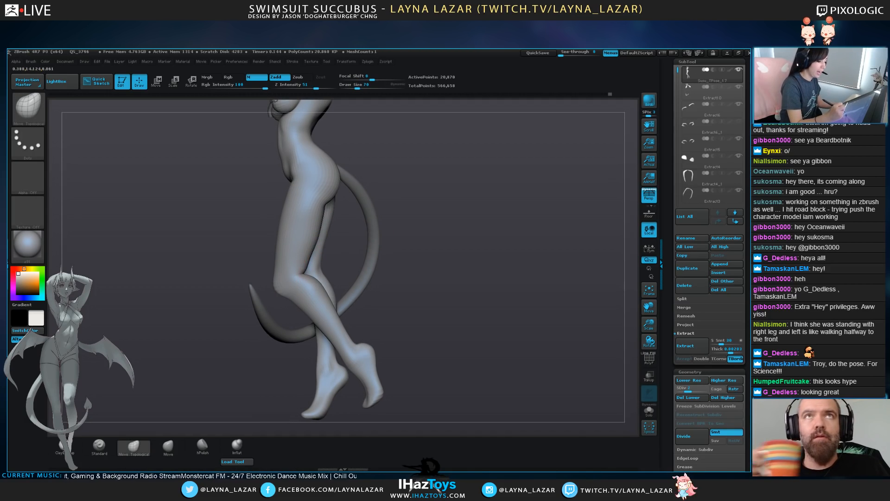
shift+drag(323, 209, 318, 246)
mouse_move(431, 297)
mouse_down()
mouse_move(394, 297)
mouse_move(417, 251)
mouse_up()
mouse_move(417, 297)
mouse_down()
mouse_move(524, 296)
mouse_move(464, 297)
mouse_up()
alt+drag(431, 269, 431, 298)
alt+drag(390, 199, 390, 259)
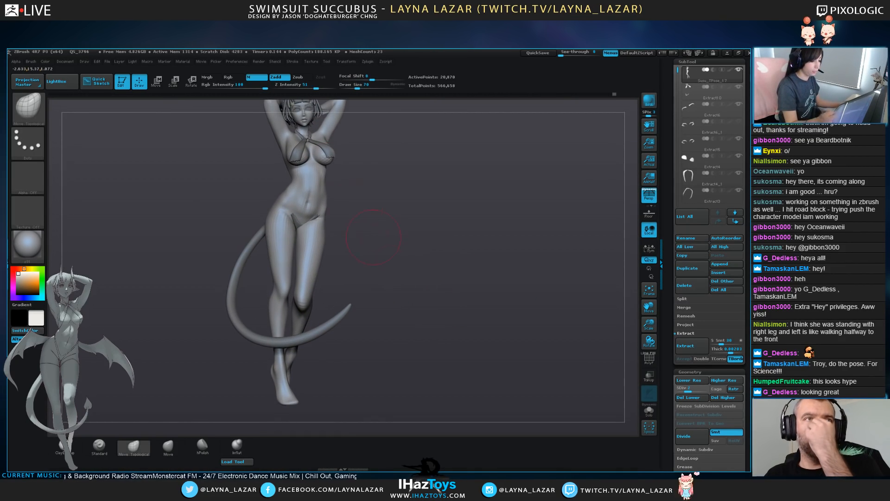
Select the swimsuit strap and fit its lower part around the hips with a large Move Topological brush
alt+click(328, 150)
alt+drag(391, 187, 391, 255)
key(shift)
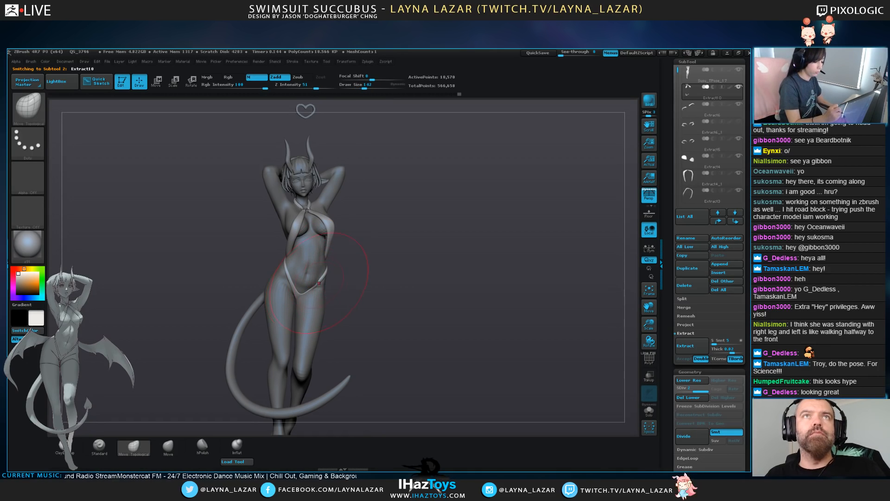
right_drag(315, 286, 317, 291)
drag(276, 296, 306, 297)
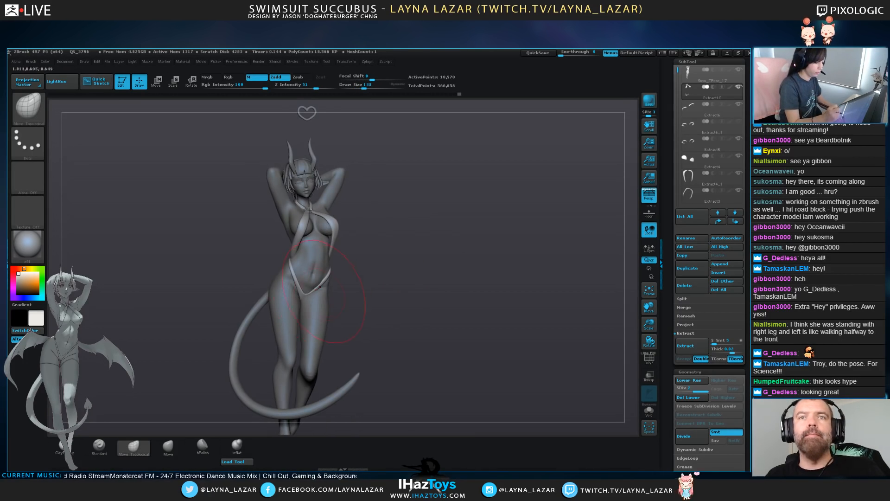
right_drag(307, 297, 325, 295)
drag(320, 278, 324, 275)
right_drag(324, 274, 301, 200)
mouse_move(399, 283)
right_down()
mouse_move(501, 282)
mouse_move(399, 282)
mouse_move(424, 299)
mouse_move(427, 360)
right_up()
right_drag(464, 335, 486, 340)
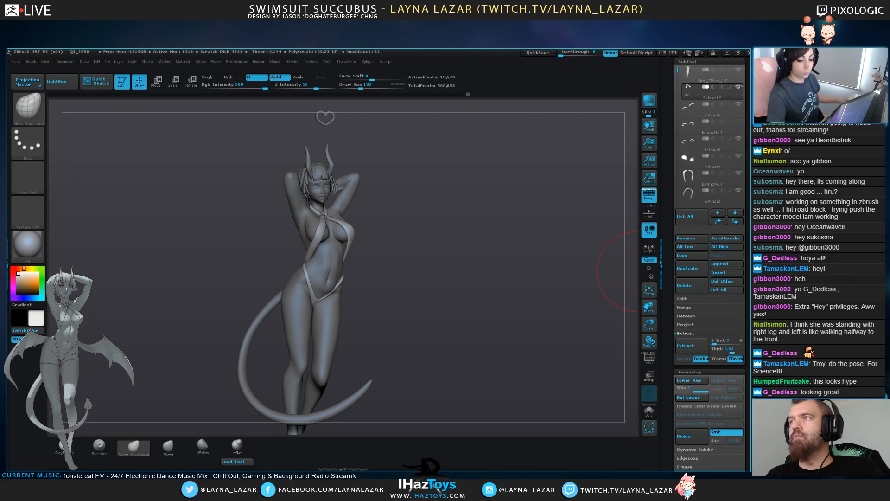
Turn the hidden wing and tail-tip subtools back on, select the tail and quick-save the project
click(738, 87)
alt+click(412, 302)
click(739, 190)
click(712, 178)
shift+drag(557, 241, 491, 260)
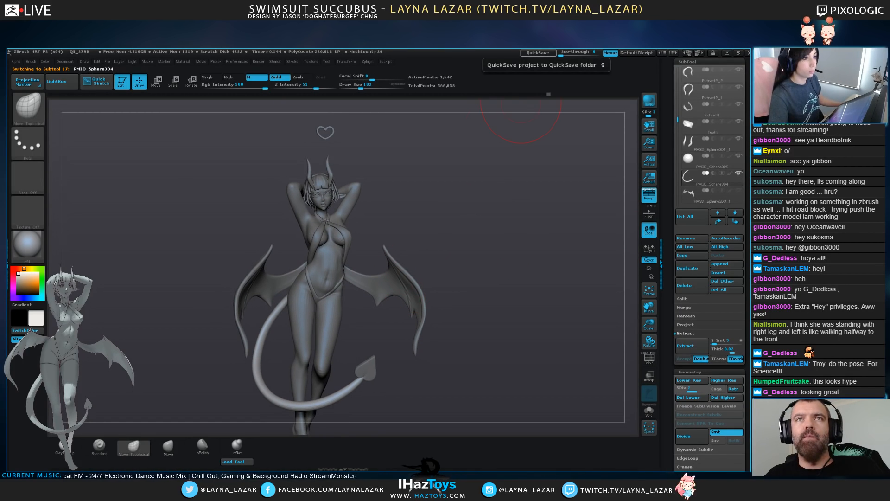
click(538, 53)
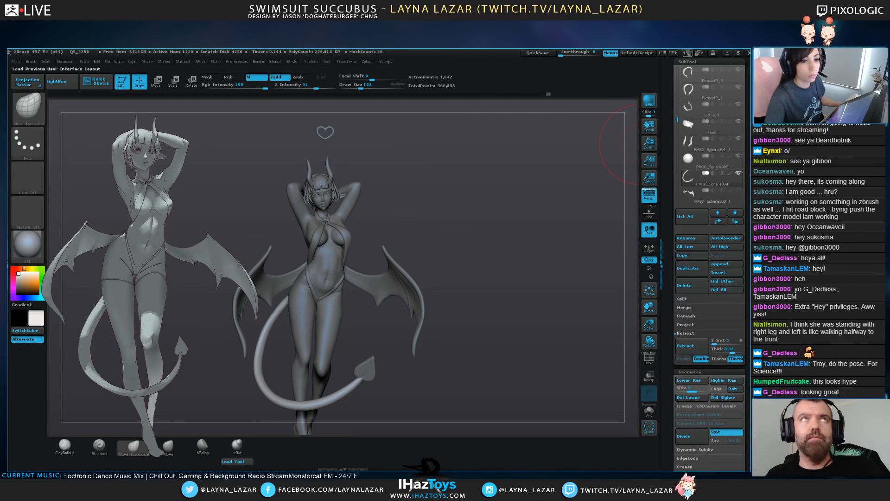
Select the horns, rotate them slightly with a transpose line along one horn, and return to Draw mode
mouse_move(598, 186)
alt+mouse_down()
mouse_move(599, 246)
mouse_move(607, 235)
alt+mouse_up()
mouse_move(547, 297)
mouse_down()
mouse_move(563, 313)
mouse_move(534, 335)
mouse_up()
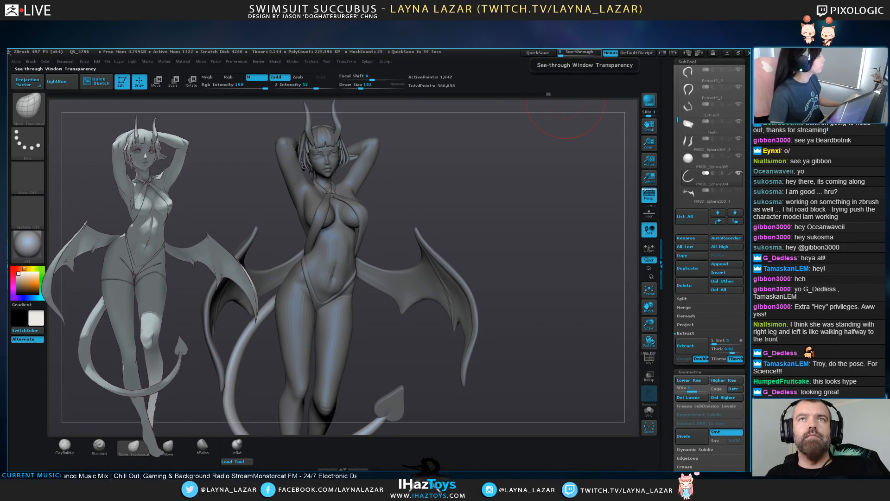
drag(566, 116, 575, 131)
drag(533, 333, 528, 311)
alt+click(342, 135)
alt+drag(432, 139, 445, 185)
alt+drag(425, 116, 401, 210)
key(r)
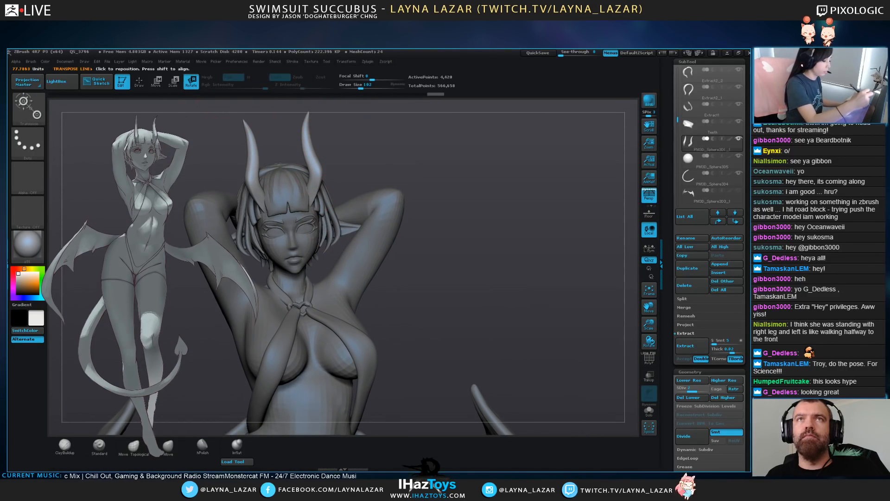
alt+drag(261, 153, 253, 176)
drag(303, 189, 286, 190)
drag(300, 232, 302, 244)
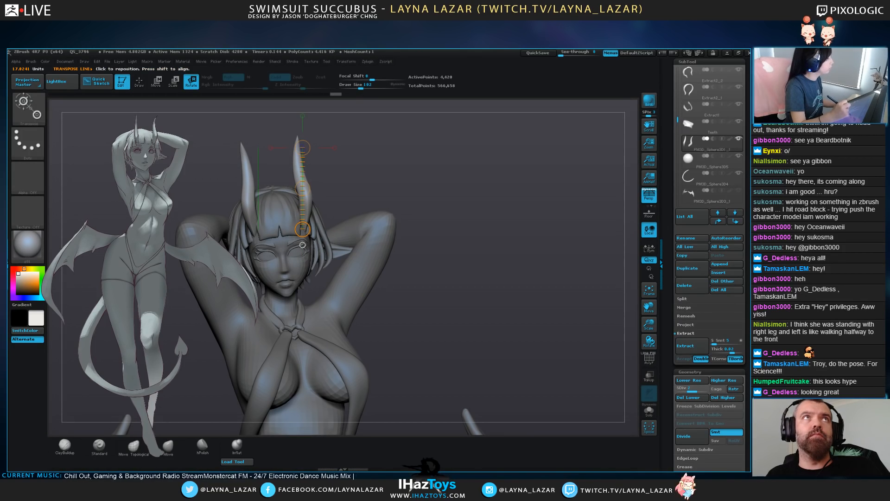
drag(303, 148, 308, 147)
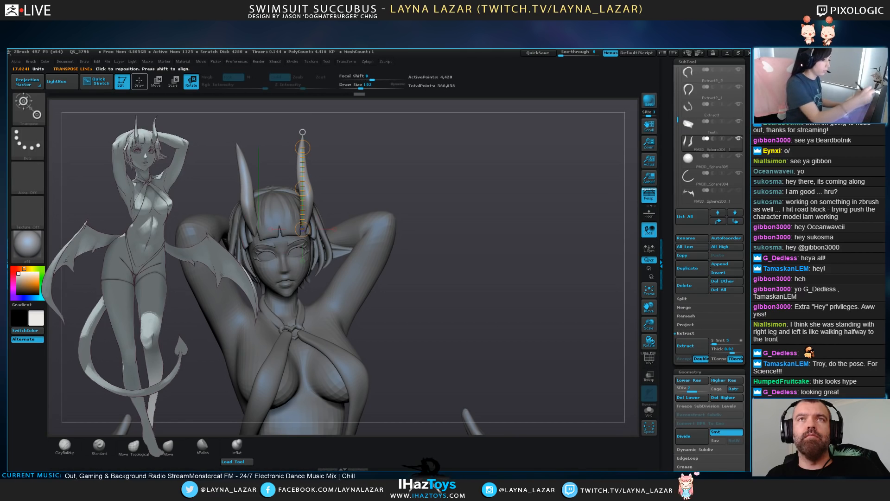
click(140, 82)
Select the body and refine the abdomen and waist with a smaller Move Topological brush
mouse_move(468, 357)
alt+mouse_down()
mouse_move(466, 281)
mouse_move(557, 288)
mouse_move(501, 292)
mouse_move(500, 316)
alt+mouse_up()
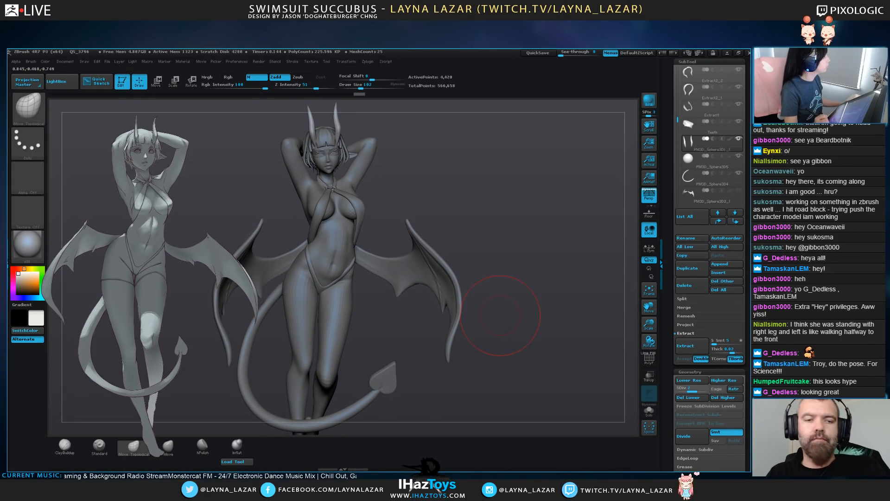
alt+click(344, 253)
drag(456, 266, 441, 212)
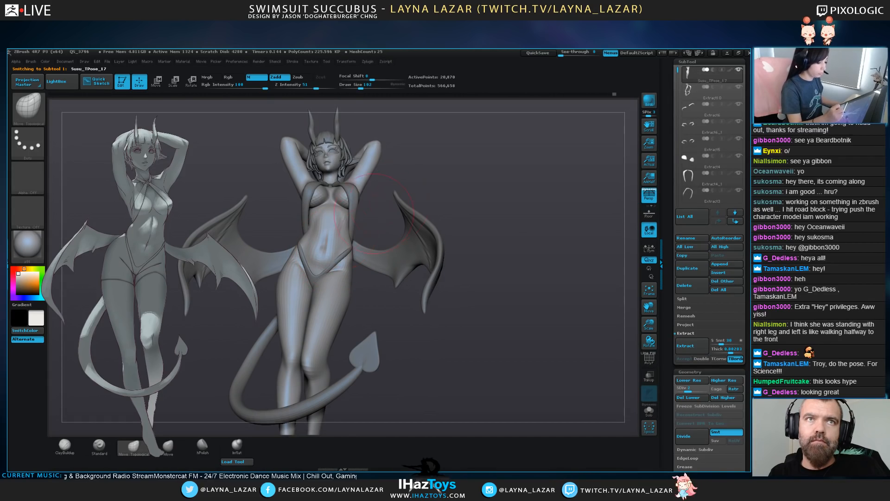
key(space)
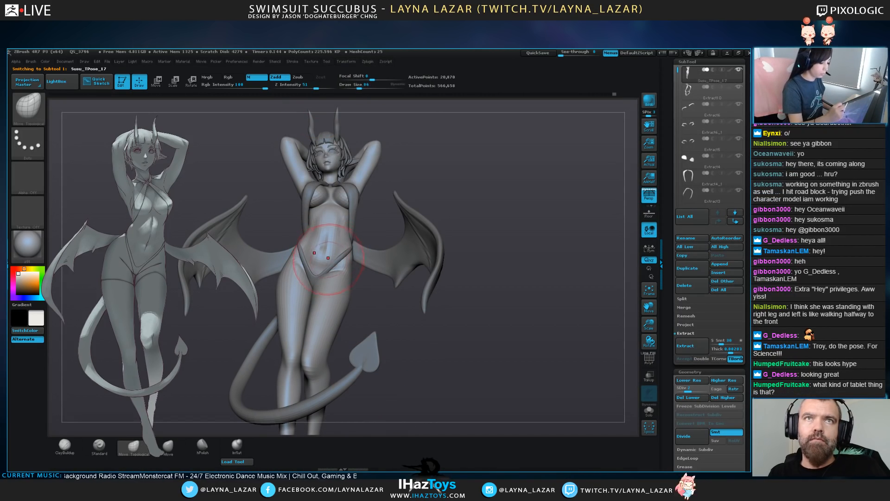
key(space)
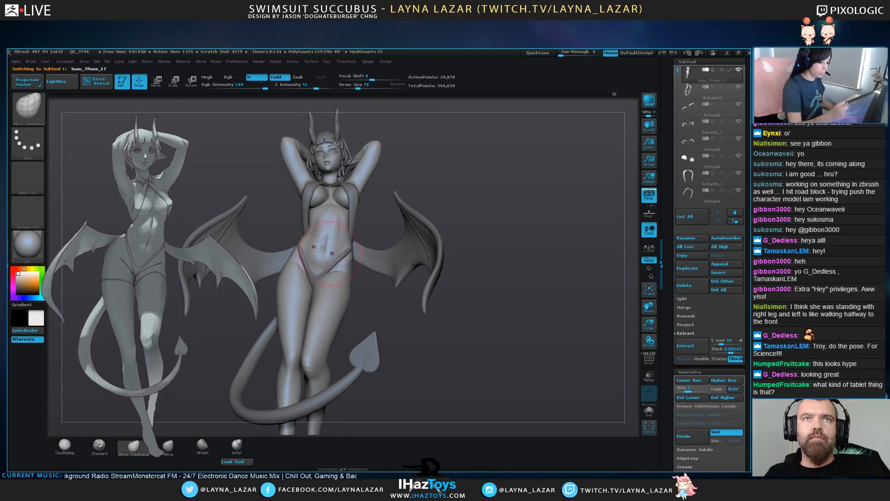
right_drag(332, 254, 364, 253)
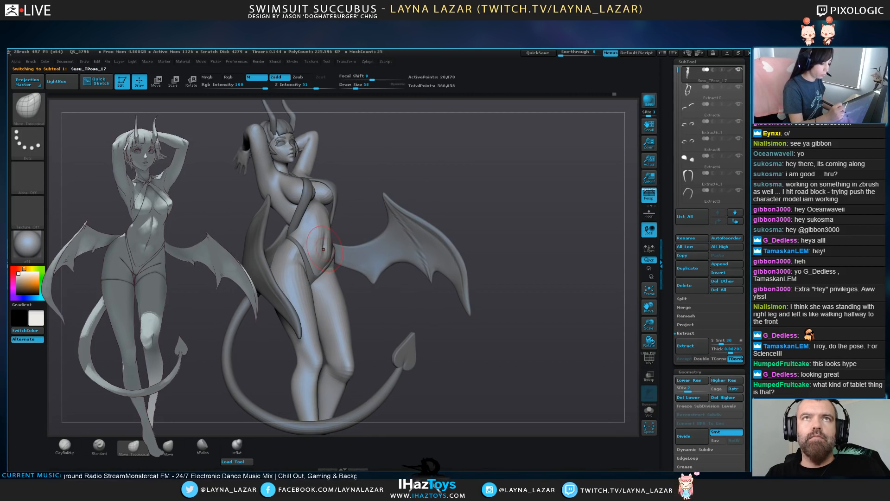
right_drag(457, 213, 406, 221)
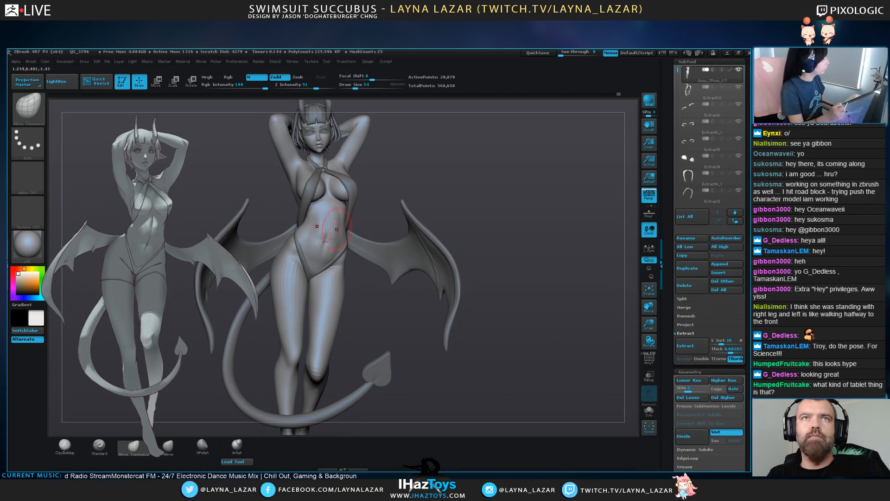
key(bracketright)
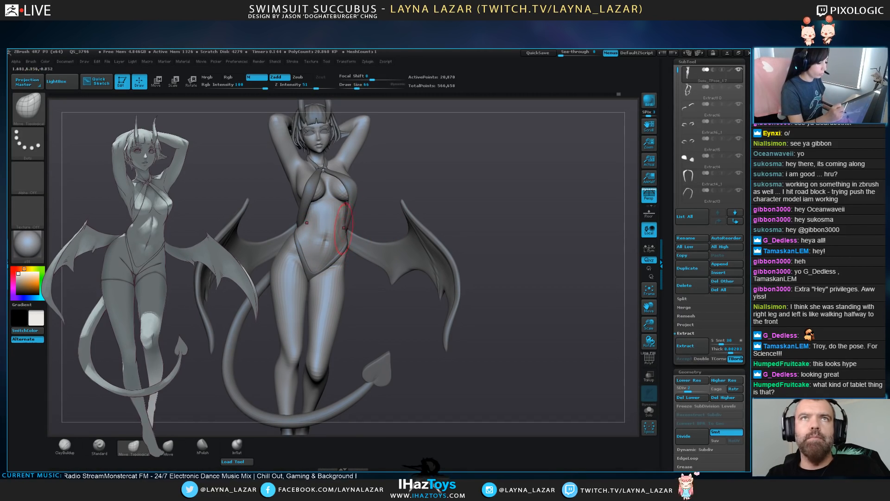
Select the swimsuit strap and pull its side bands closer to the torso with an enlarged Move Topological brush
key(bracketright)
key(bracketright)
key(bracketright)
key(bracketright)
mouse_move(401, 178)
mouse_down()
mouse_move(381, 178)
mouse_move(492, 187)
mouse_move(439, 186)
mouse_up()
alt+click(351, 208)
drag(341, 199, 335, 202)
drag(399, 185, 450, 186)
drag(318, 206, 312, 210)
drag(408, 185, 445, 187)
drag(307, 209, 304, 210)
drag(408, 185, 457, 186)
alt+drag(328, 182, 360, 220)
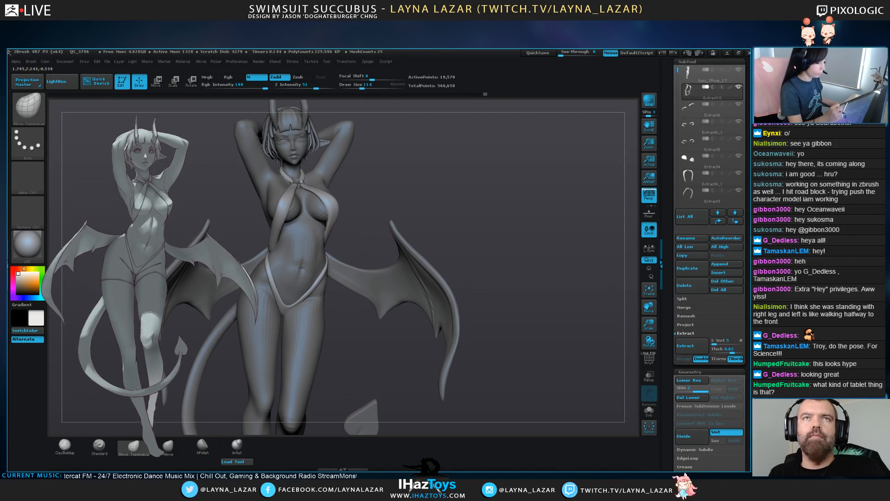
Adjust the strap's curve at both hips and along the side of the waist from the front
alt+drag(482, 248, 501, 235)
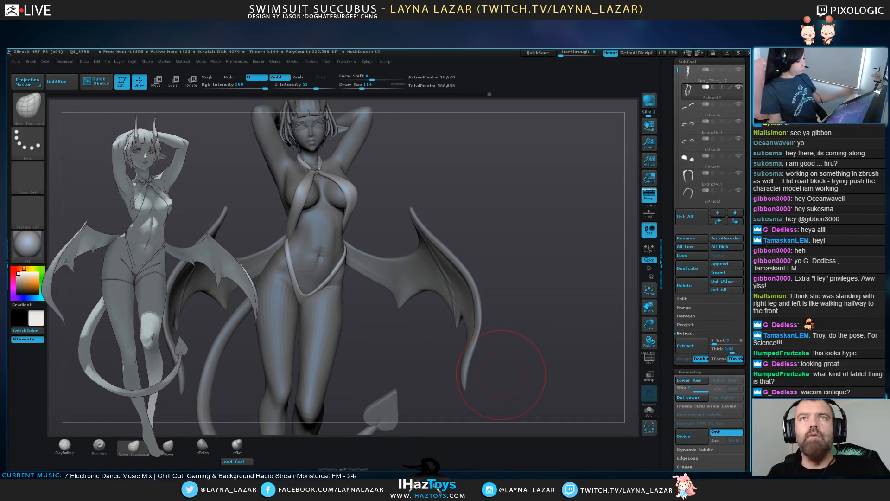
drag(348, 254, 339, 262)
drag(290, 250, 287, 256)
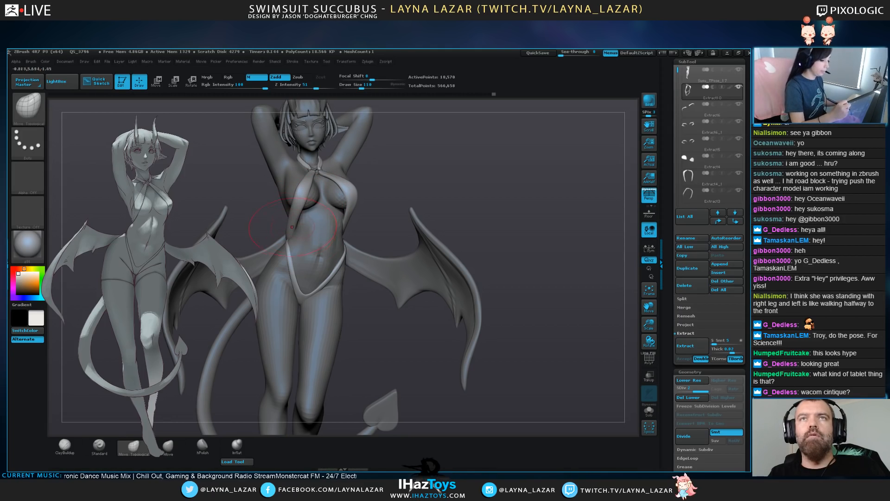
drag(288, 235, 294, 230)
Refit the strap band between the breast and hip from the side so it follows the waist
drag(379, 170, 437, 168)
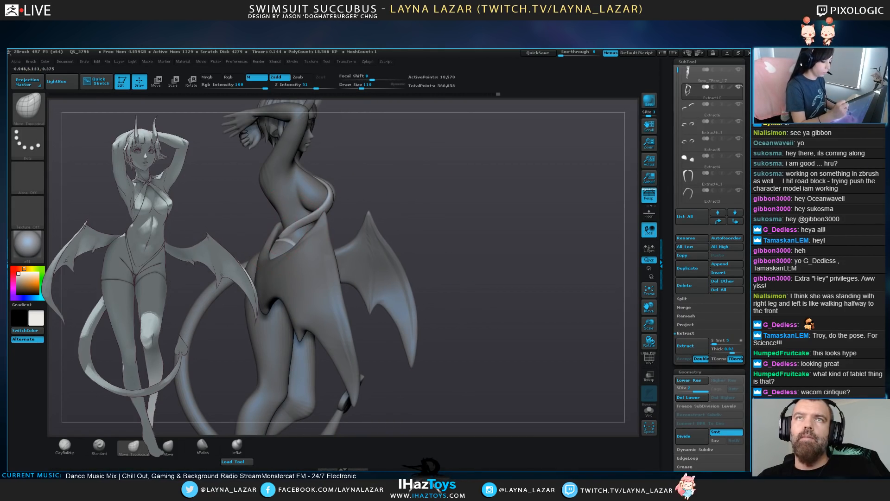
drag(302, 221, 312, 213)
mouse_move(441, 186)
mouse_down()
mouse_move(381, 186)
mouse_move(439, 187)
mouse_up()
drag(296, 228, 283, 212)
mouse_move(443, 190)
mouse_down()
mouse_move(388, 192)
mouse_move(267, 229)
mouse_up()
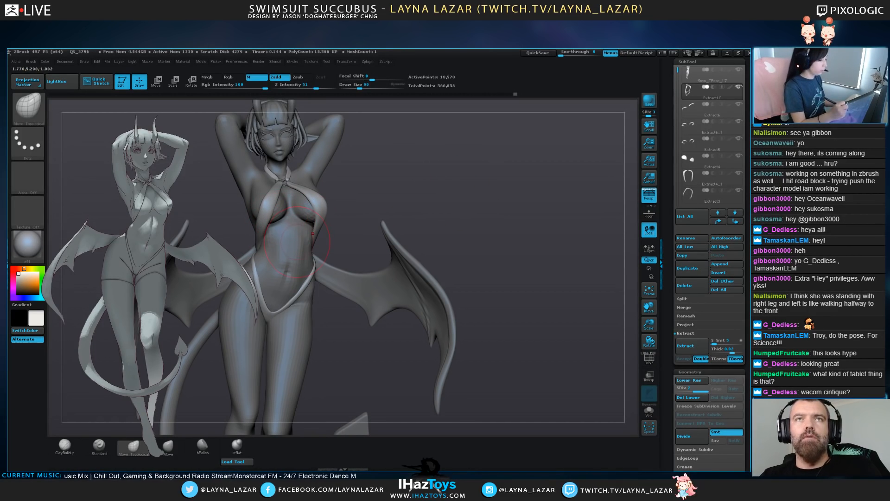
Select the body and reshape the hip beside the swimsuit band from the front, resizing the Move Topological brush
alt+click(320, 213)
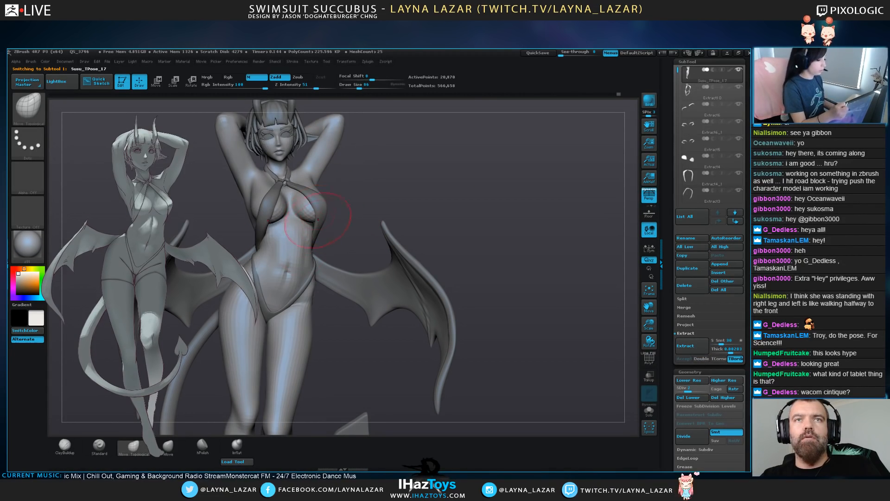
alt+drag(344, 373, 367, 323)
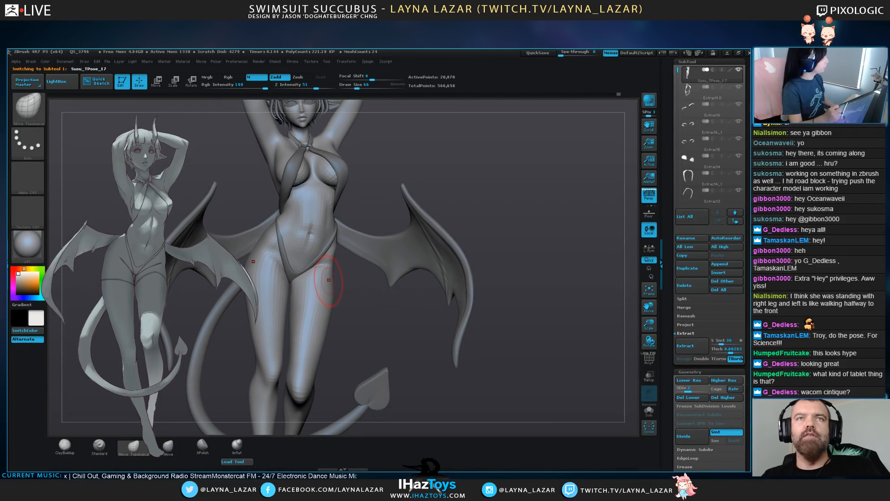
key(bracketright)
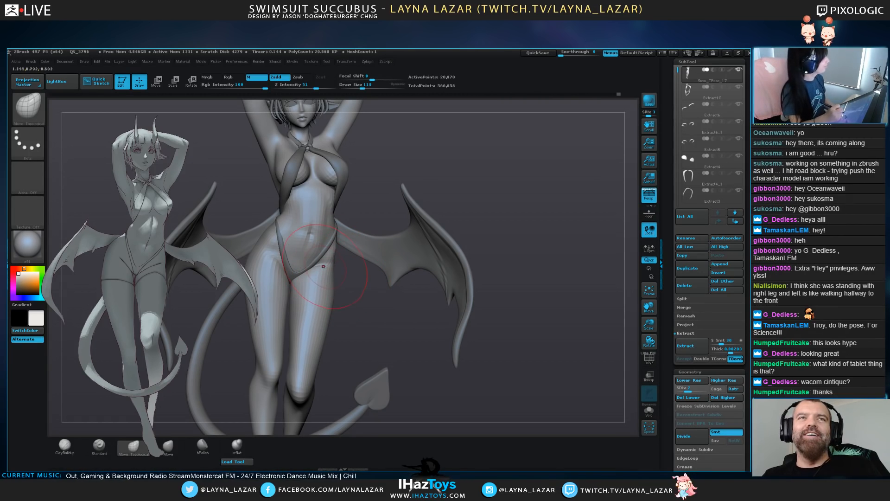
key([)
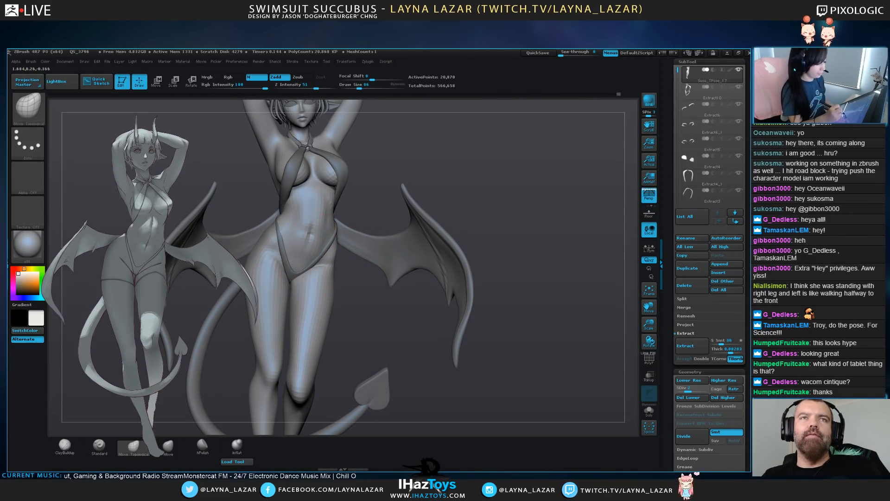
drag(276, 240, 270, 235)
key(])
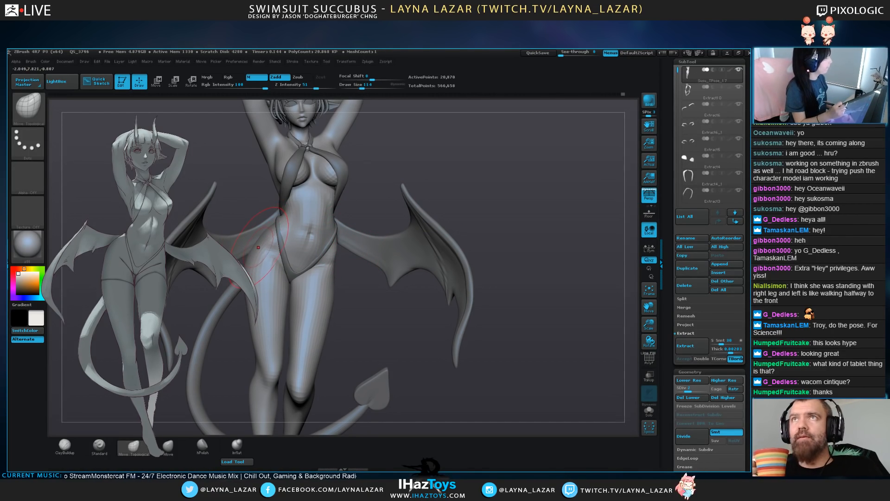
Select the swimsuit strap and nudge the bands beside the neck ring on the upper chest, undoing the last stroke
alt+drag(357, 124, 354, 165)
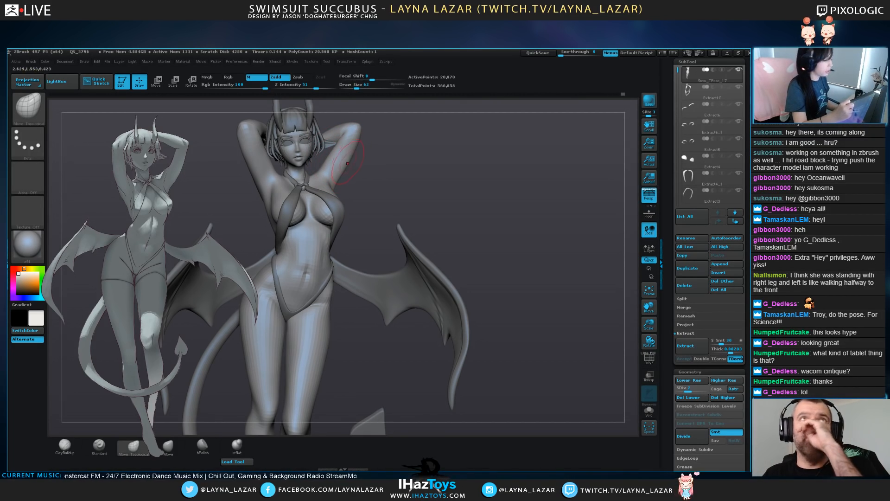
mouse_move(326, 163)
right_down()
mouse_move(325, 197)
mouse_move(333, 158)
mouse_move(346, 174)
mouse_move(515, 183)
right_up()
mouse_move(347, 199)
right_down()
mouse_move(368, 197)
mouse_move(345, 177)
right_up()
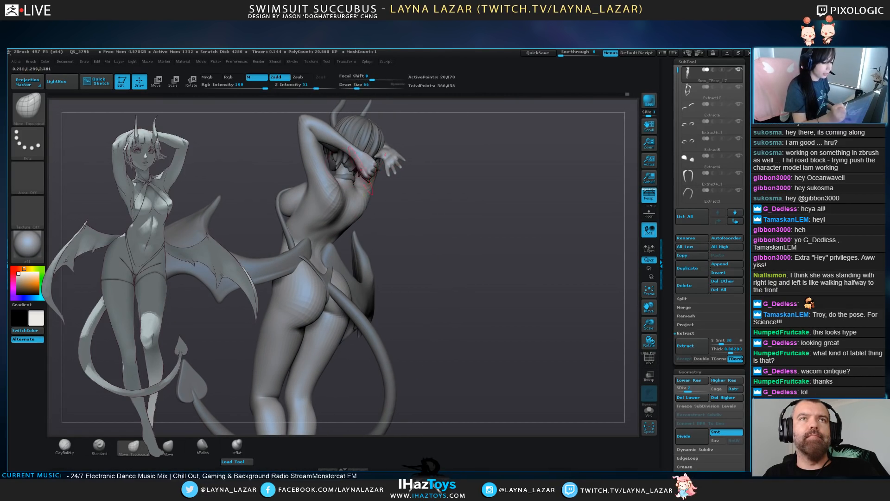
right_drag(435, 181, 248, 189)
alt+click(349, 177)
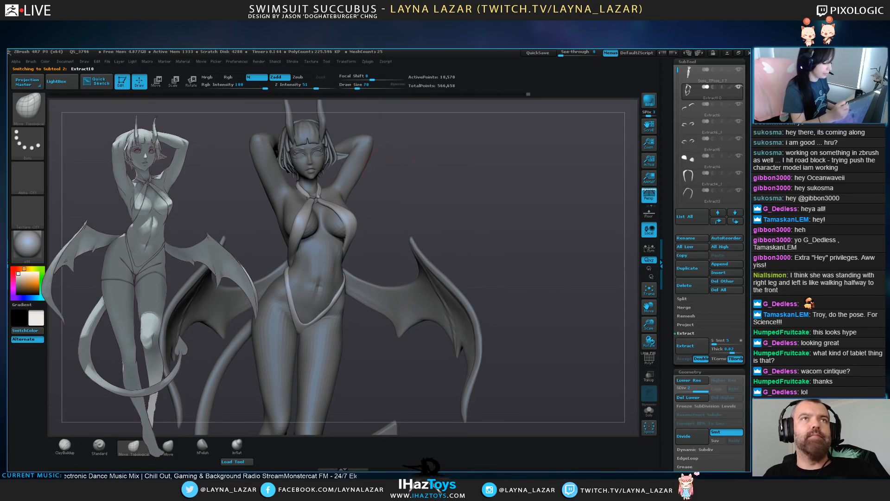
drag(391, 174, 383, 201)
drag(304, 197, 300, 194)
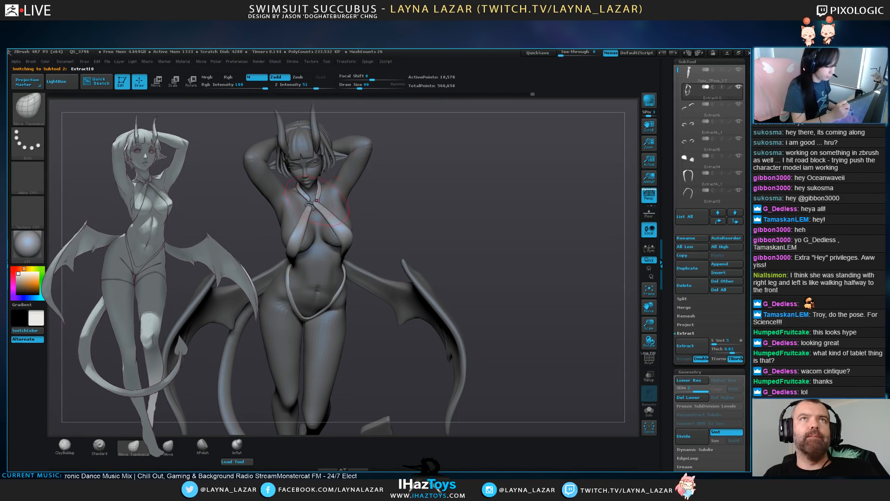
drag(311, 206, 316, 202)
key(ctrl+z)
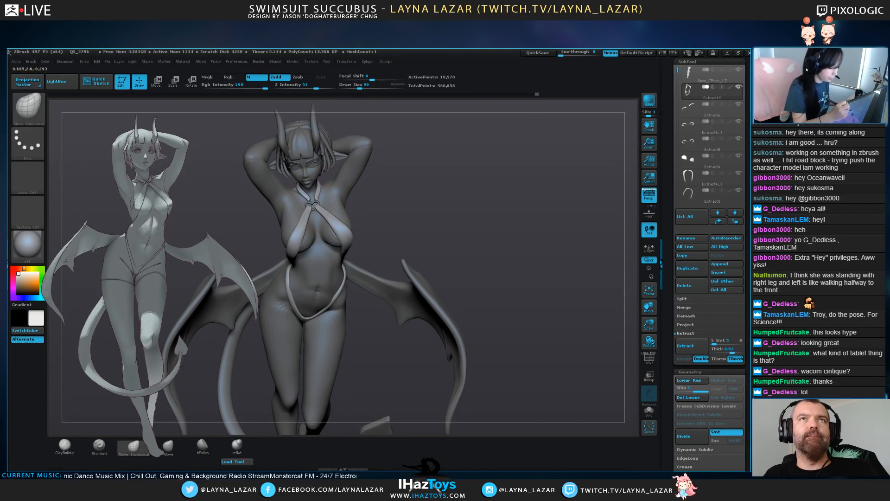
Select the heart-shaped ring on the chest and reposition it with the transpose Move tool
alt+click(312, 205)
drag(215, 135, 218, 190)
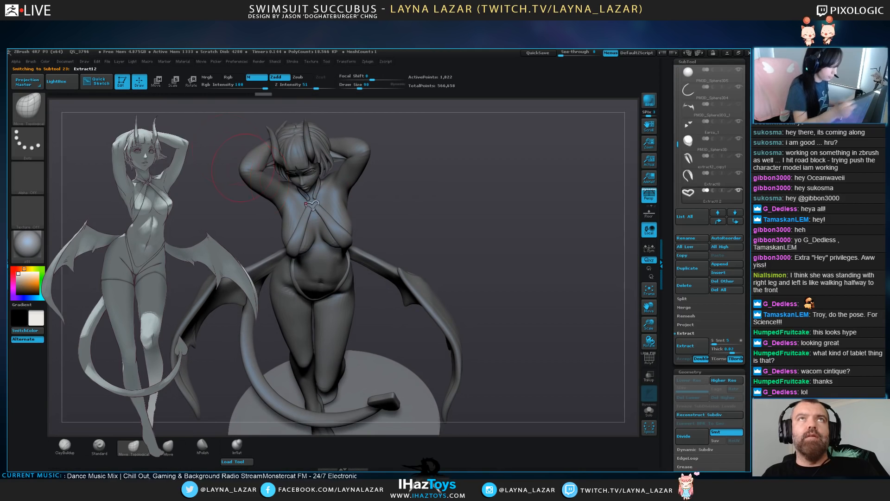
click(157, 82)
drag(211, 121, 205, 136)
shift+drag(314, 210, 309, 187)
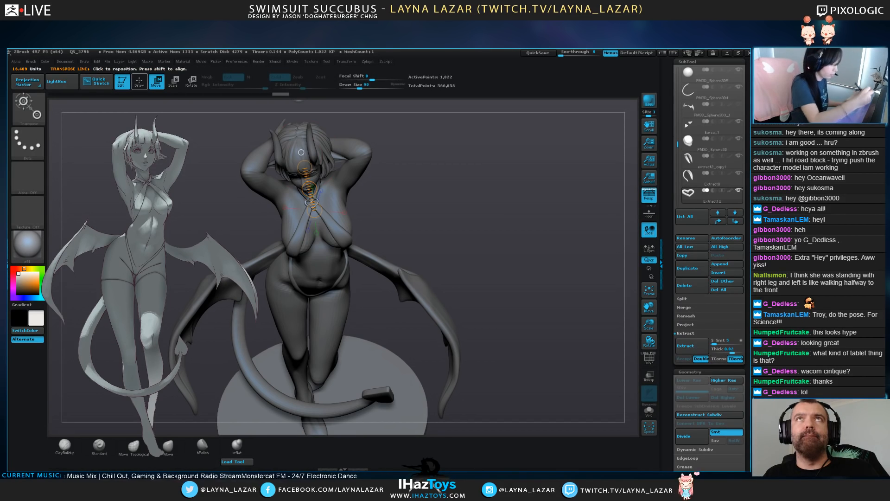
Return to drawing mode, select the strap and pull its band inward along the breast and upper waist
click(139, 83)
mouse_move(218, 218)
mouse_down()
mouse_move(216, 128)
mouse_move(216, 204)
mouse_up()
alt+click(309, 198)
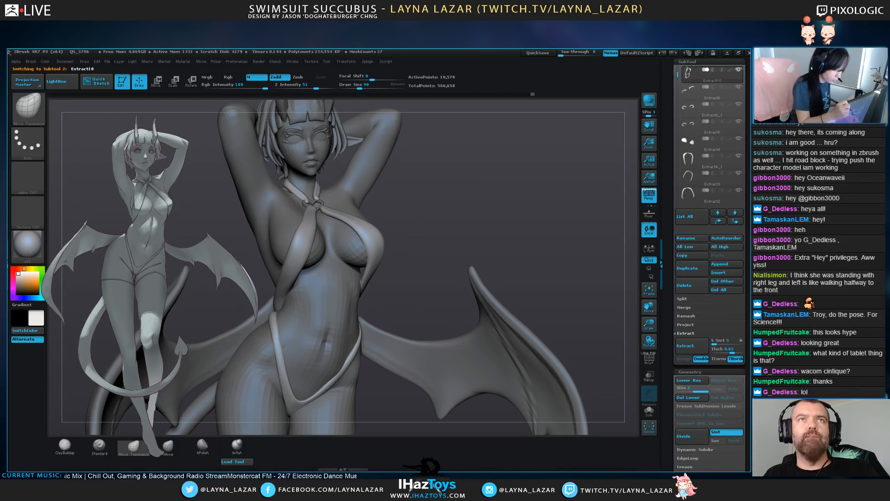
alt+drag(463, 204, 464, 158)
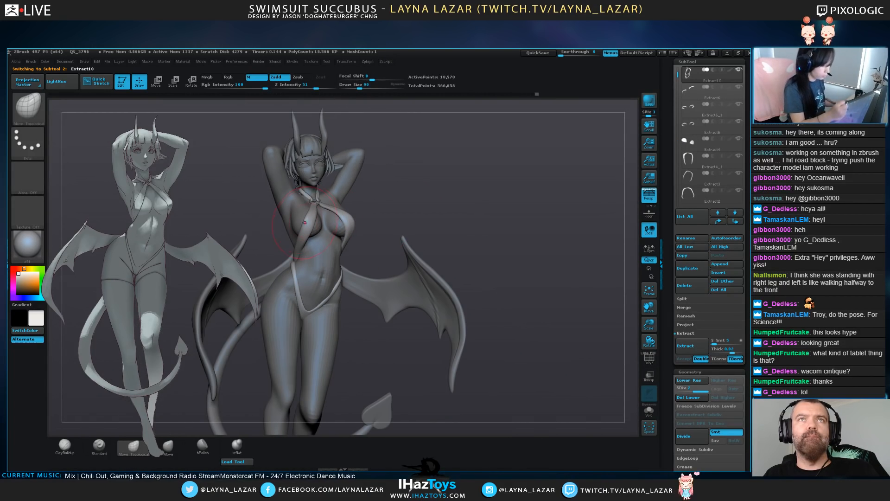
drag(304, 225, 309, 229)
drag(297, 266, 303, 274)
Select the body and adjust the upper back contour below the raised arm from both sides
drag(218, 223, 301, 238)
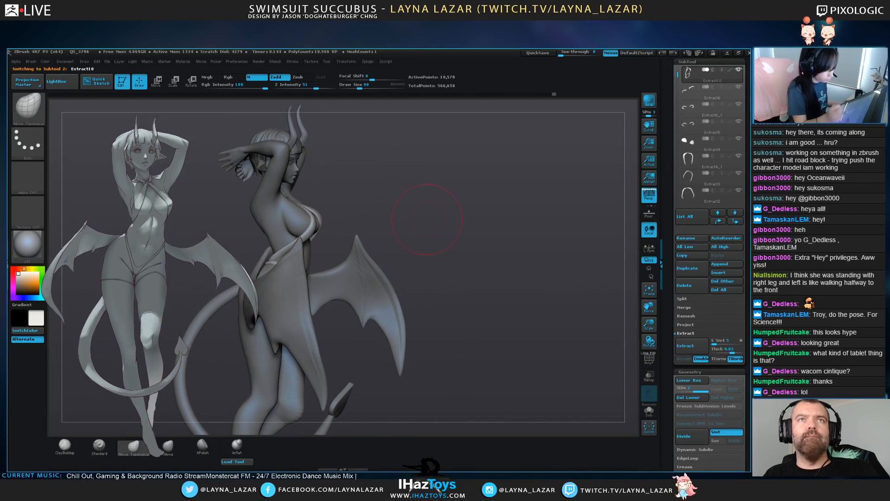
drag(429, 218, 367, 207)
alt+click(263, 215)
drag(258, 222, 263, 222)
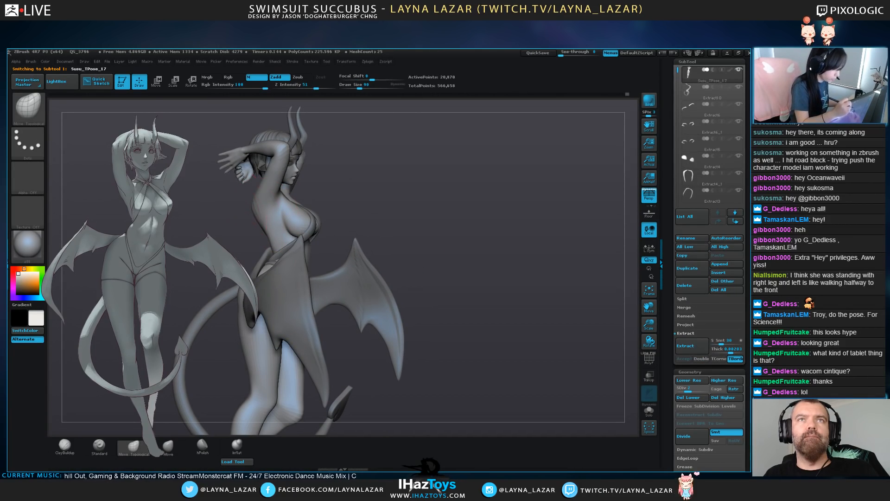
mouse_move(362, 213)
alt+mouse_down()
mouse_move(357, 183)
mouse_move(320, 213)
mouse_move(297, 216)
alt+mouse_up()
drag(266, 217, 263, 217)
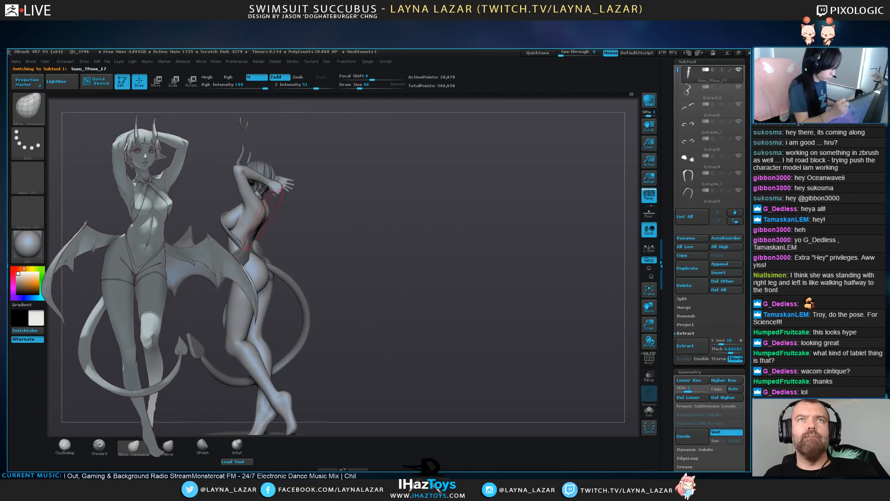
Select the ears and adjust their position beside the hair with an enlarged Move Topological brush
mouse_move(320, 221)
mouse_down()
mouse_move(450, 222)
mouse_move(471, 269)
mouse_up()
mouse_move(492, 232)
mouse_down()
mouse_move(511, 240)
mouse_move(507, 255)
mouse_up()
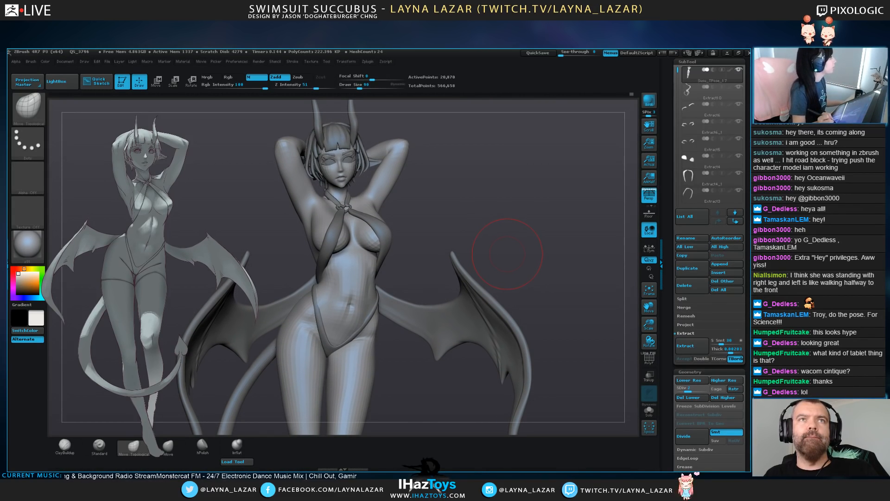
alt+click(373, 138)
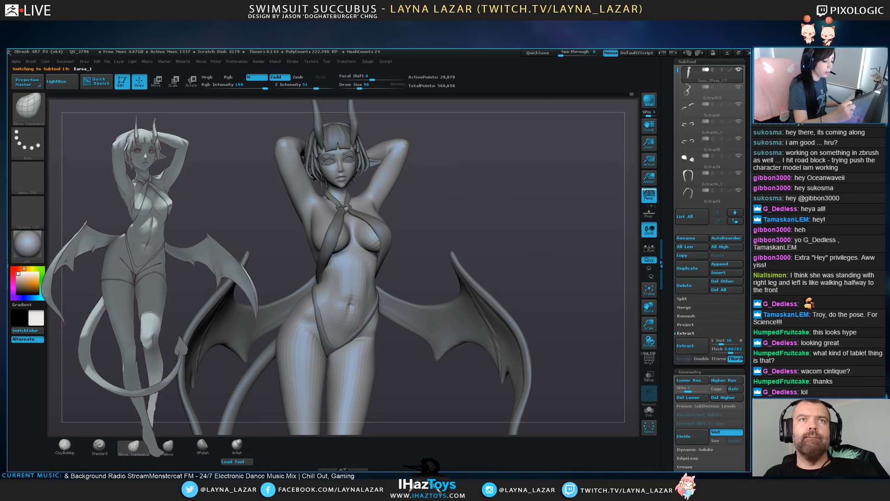
drag(370, 162, 364, 159)
key(bracketright)
key(bracketright)
drag(308, 164, 361, 166)
alt+click(365, 151)
alt+click(359, 162)
alt+click(356, 179)
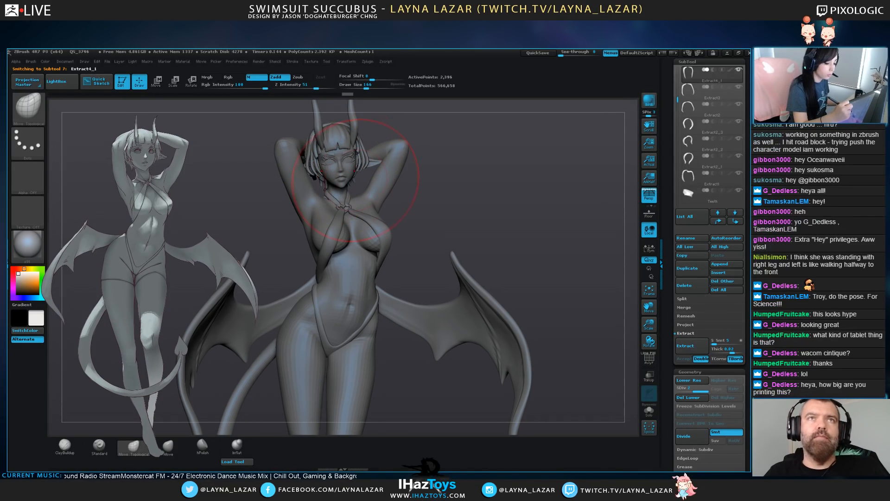
alt+click(355, 180)
alt+click(350, 184)
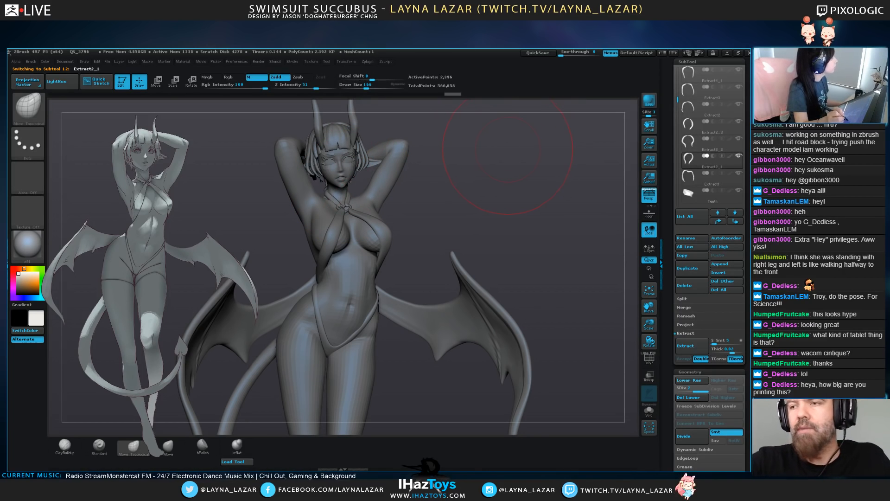
key(bracketleft)
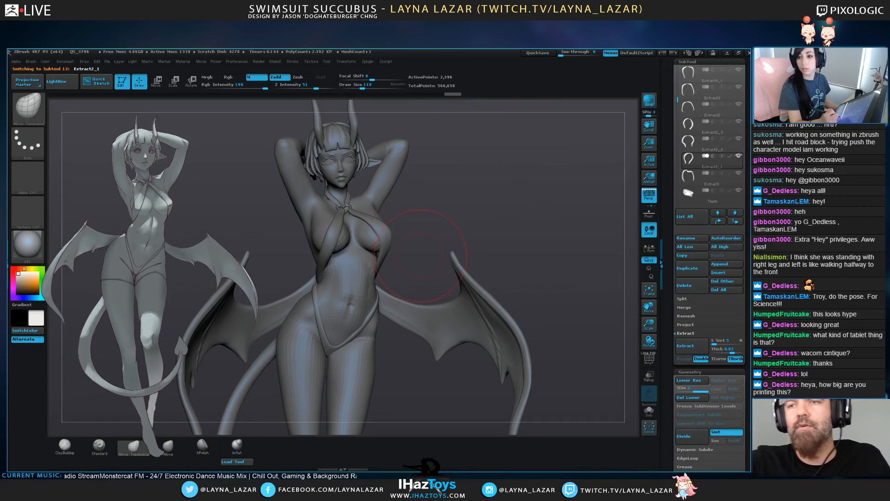
key(bracketleft)
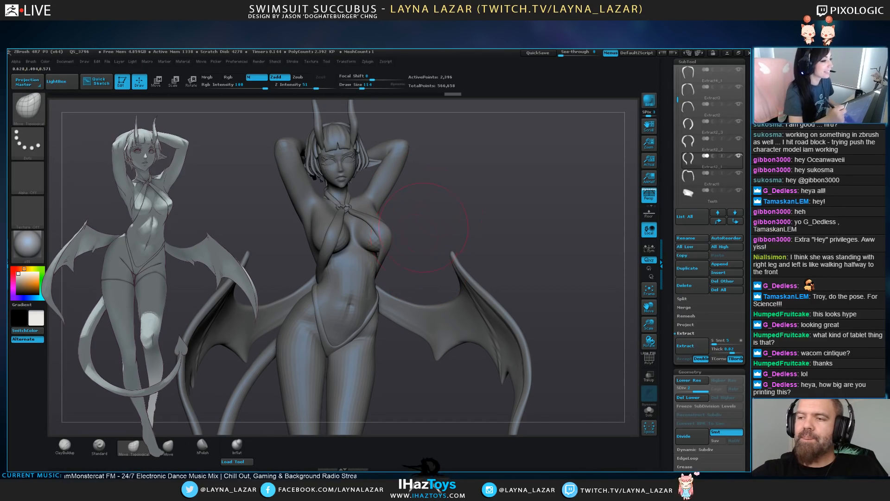
key(bracketleft)
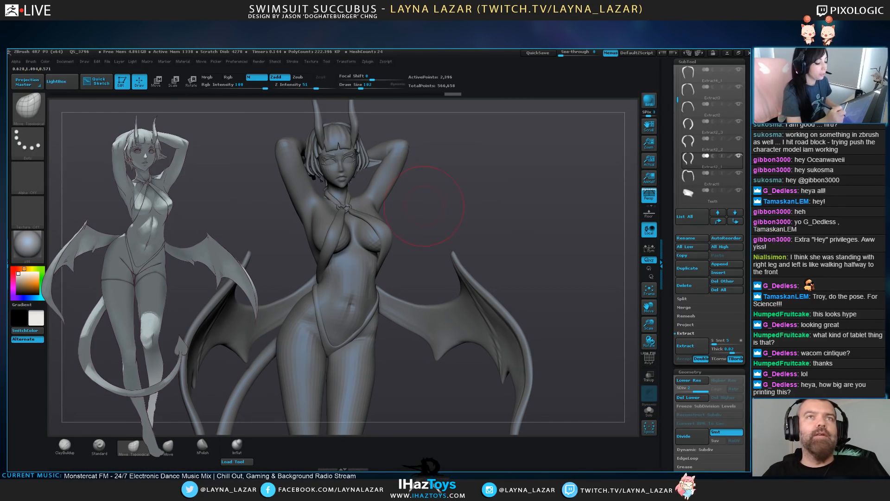
key(bracketright)
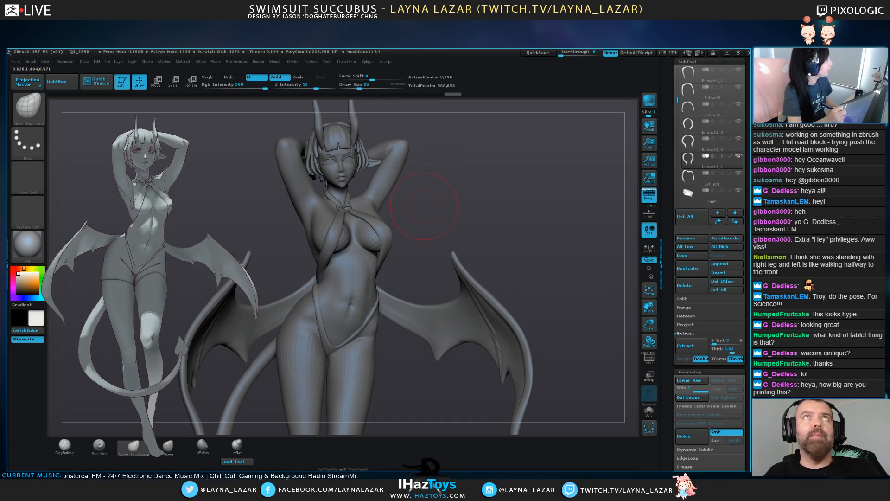
alt+click(337, 139)
mouse_move(534, 209)
mouse_down()
mouse_move(594, 208)
mouse_move(473, 208)
mouse_move(543, 209)
mouse_move(519, 209)
mouse_up()
Select the body and smooth the area between the armpit and the upper chest with a reduced ClayBuildup brush
alt+click(317, 174)
drag(274, 204, 348, 207)
click(64, 446)
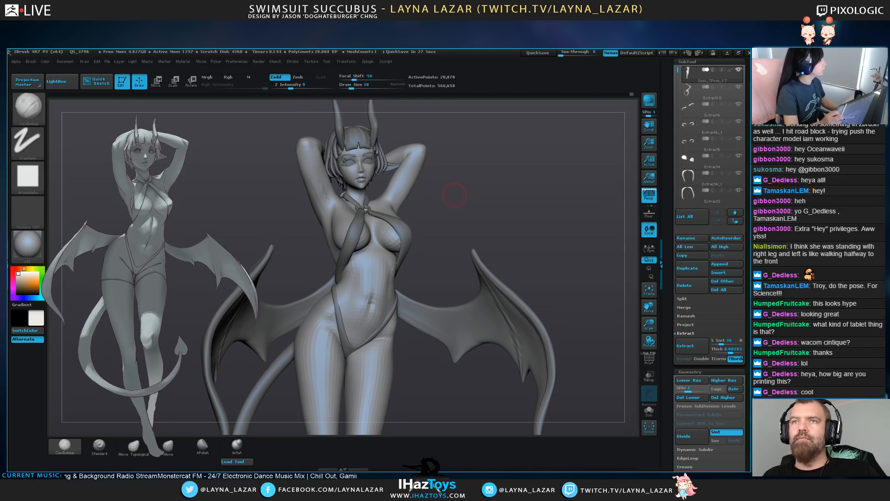
click(134, 446)
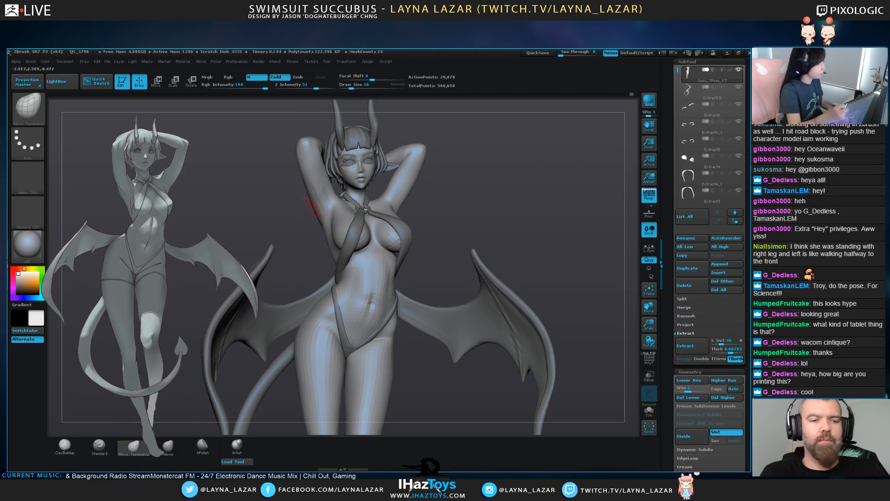
key(bracketright)
key(bracketright)
key(bracketright)
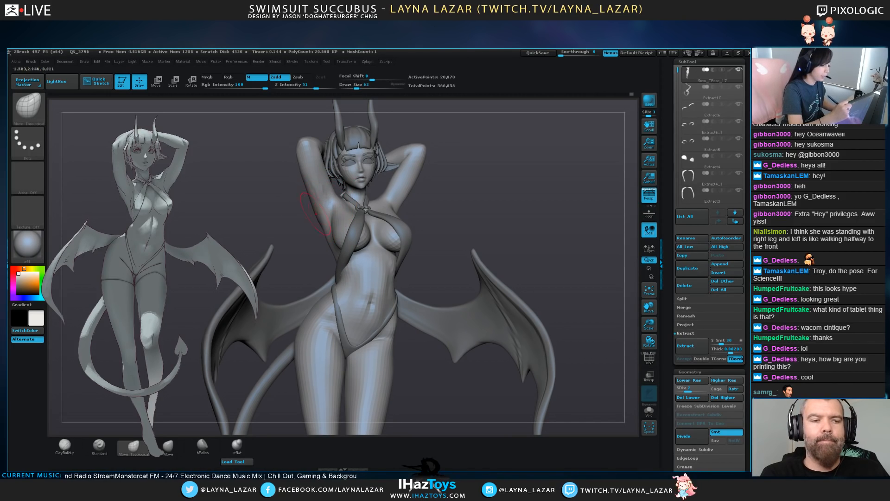
click(65, 446)
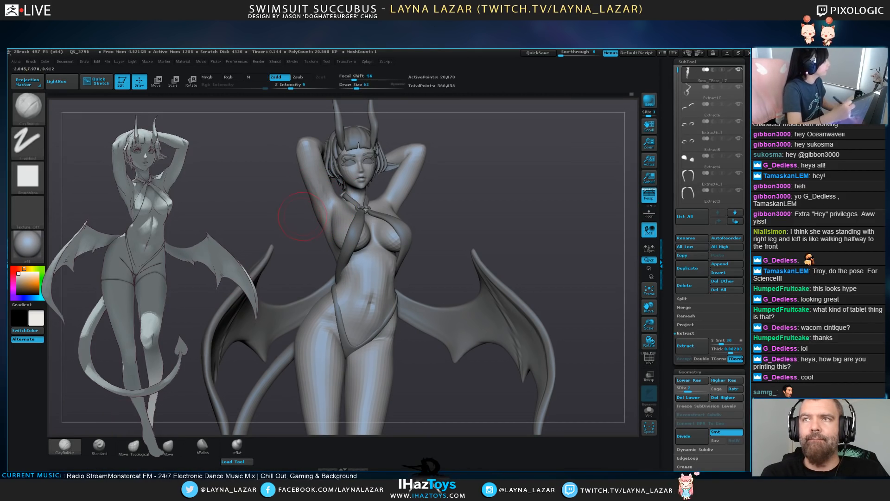
key(bracketleft)
key(bracketleft)
key(bracketleft)
key(bracketleft)
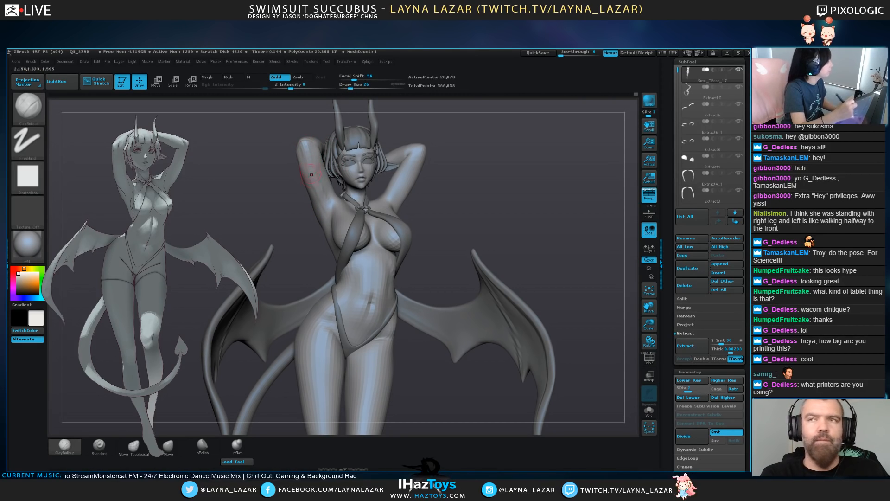
right_drag(333, 211, 260, 213)
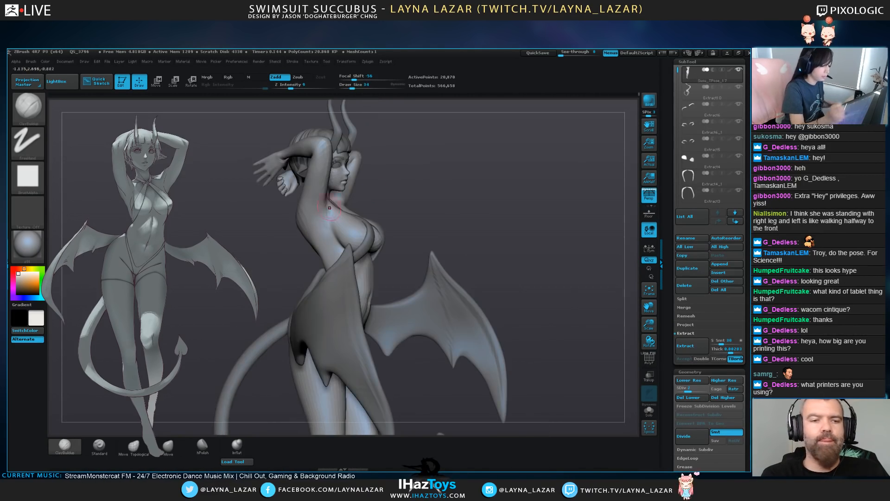
mouse_move(324, 225)
right_down()
mouse_move(394, 220)
mouse_move(329, 204)
mouse_move(404, 207)
right_up()
shift+drag(324, 199, 324, 229)
Examine the whole figure's silhouette and pose from several angles, ending at the front
alt+right_drag(371, 116, 350, 179)
right_drag(334, 143, 240, 125)
right_drag(344, 232, 413, 288)
ctrl+right_drag(413, 325, 394, 186)
right_drag(394, 186, 493, 190)
ctrl+right_drag(436, 139, 443, 185)
alt+right_drag(442, 185, 451, 227)
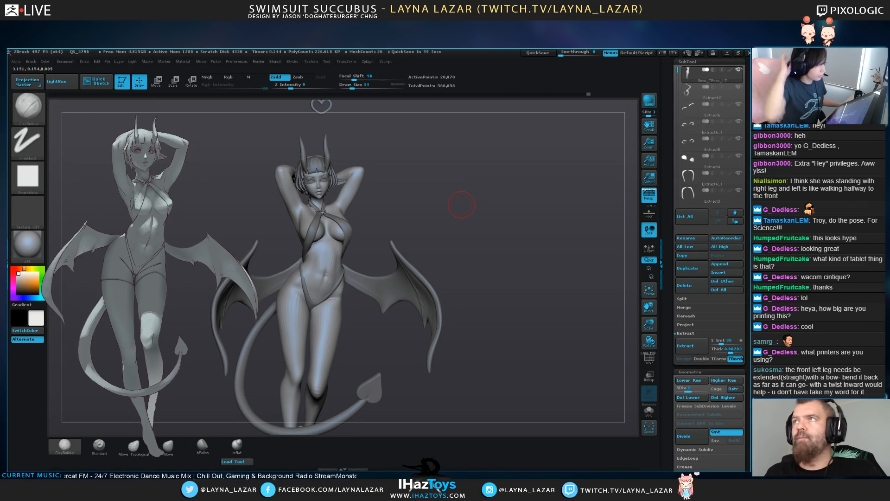
alt+right_drag(491, 291, 489, 284)
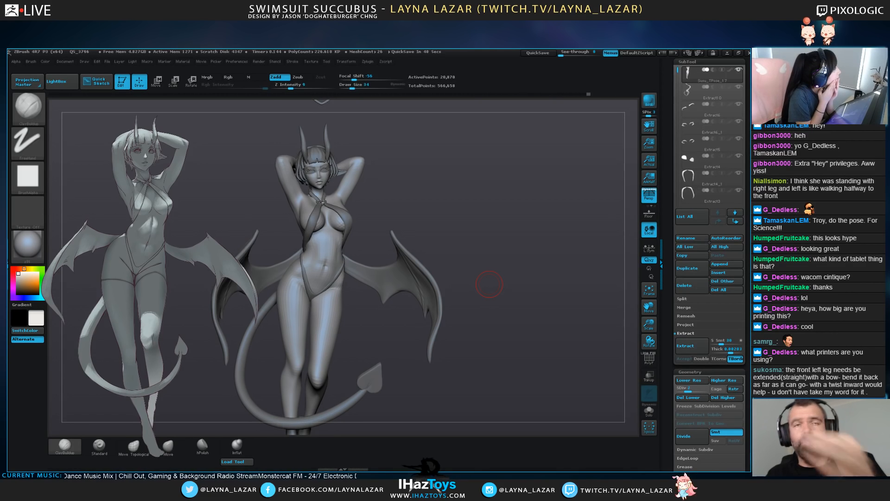
Mask around the standing leg from the side, place a knee-to-foot Transpose line for rotating the lower leg, and clear the mask
drag(501, 252, 285, 269)
key(Left)
mouse_move(468, 269)
mouse_down()
mouse_move(422, 270)
mouse_move(464, 269)
mouse_up()
key(r)
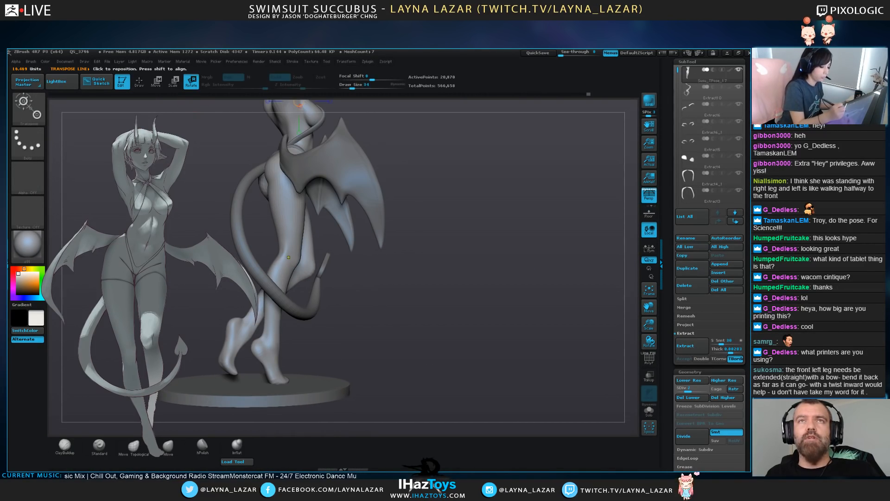
ctrl+drag(289, 246, 283, 276)
mouse_move(333, 236)
mouse_down()
mouse_move(285, 353)
mouse_move(284, 384)
mouse_move(298, 384)
mouse_up()
ctrl+drag(418, 296, 446, 325)
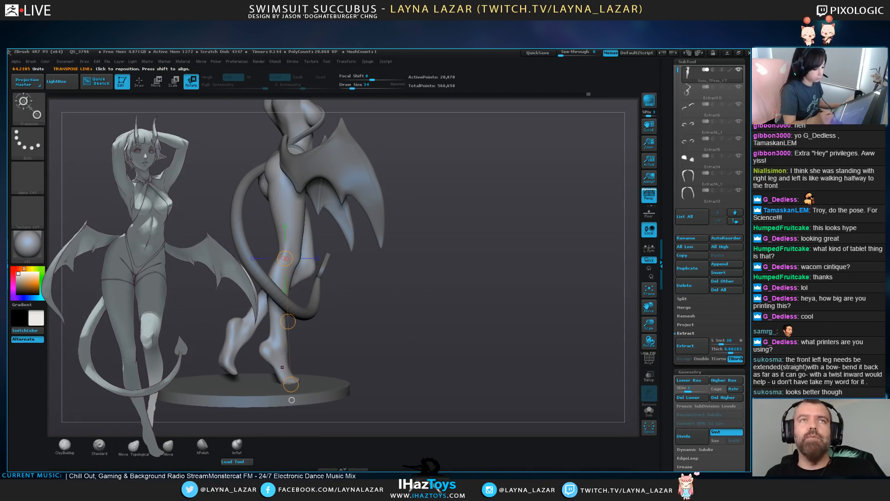
Reshape the standing leg's knee contour from the side with an enlarged Move Topological brush
key(q)
key(bracketright)
key(bracketright)
key(bracketright)
key(bracketright)
key(bracketright)
key(bracketright)
key(bracketright)
key(bracketright)
mouse_move(288, 274)
mouse_down()
mouse_move(298, 250)
mouse_move(288, 250)
mouse_move(284, 271)
mouse_up()
key(bracketleft)
key(bracketleft)
drag(357, 324, 435, 327)
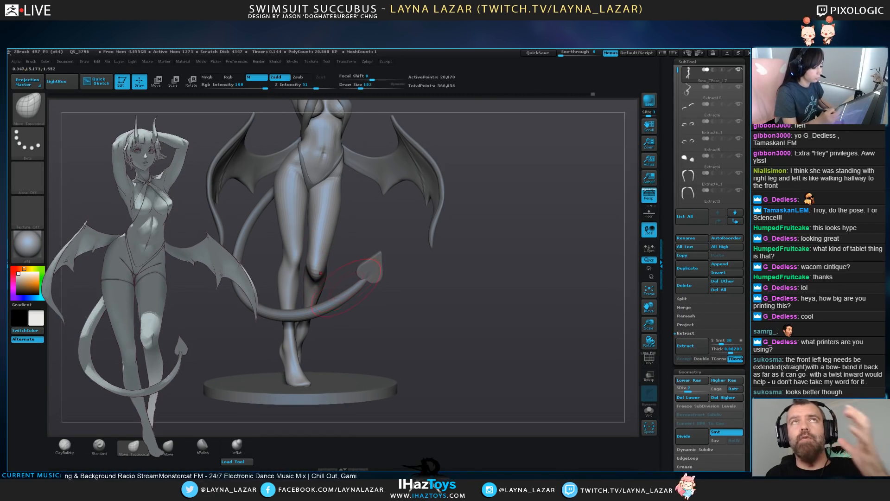
Mask everything except the standing leg's lower part and rotate it at the knee so the foot swings across the figure
key(r)
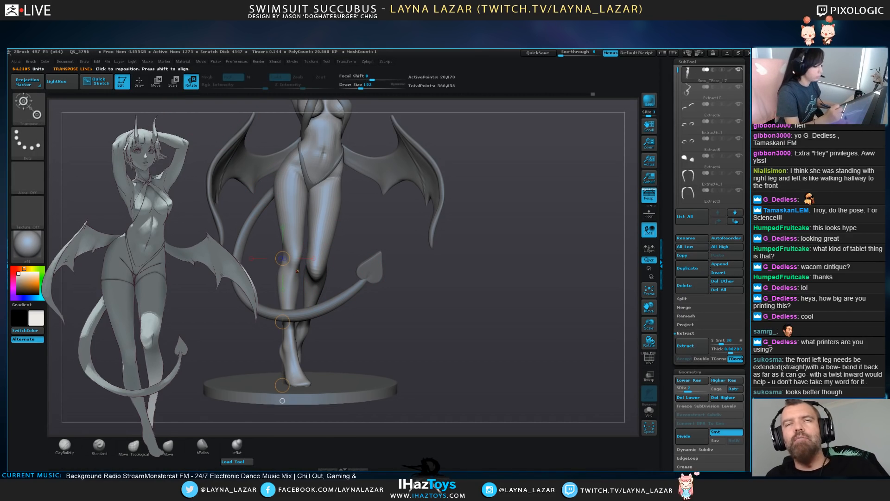
ctrl+drag(282, 401, 282, 409)
drag(294, 264, 290, 284)
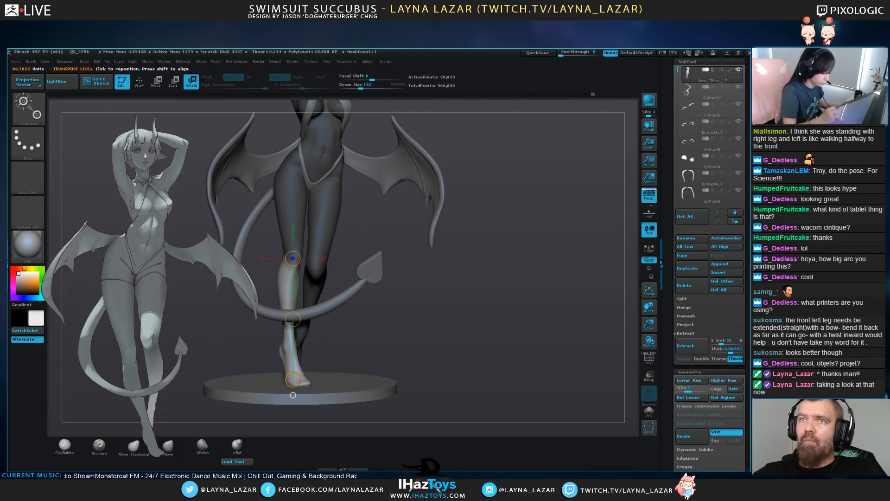
drag(292, 258, 293, 379)
drag(298, 328, 289, 329)
key(ctrl+z)
drag(299, 383, 303, 382)
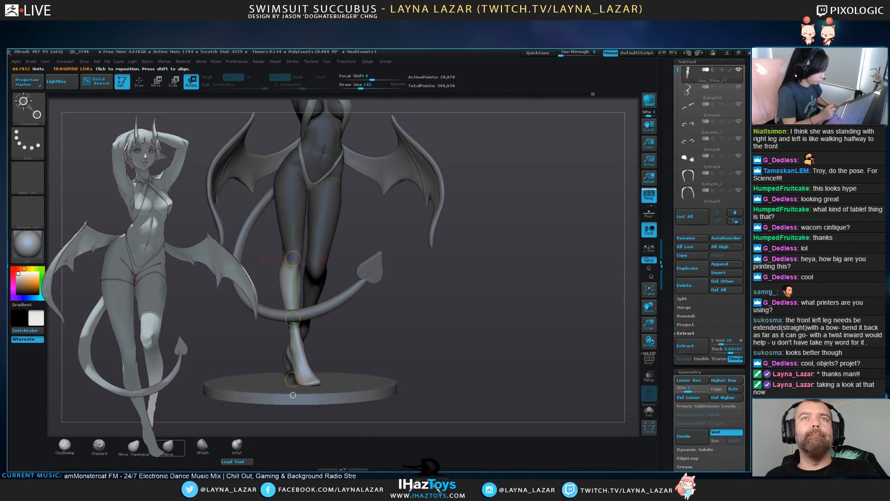
Clear the mask and adjust the standing leg's thigh and knee with an enlarged Move Topological brush
click(133, 447)
ctrl+drag(408, 334, 431, 358)
key(bracketright)
drag(290, 241, 287, 241)
drag(290, 273, 296, 290)
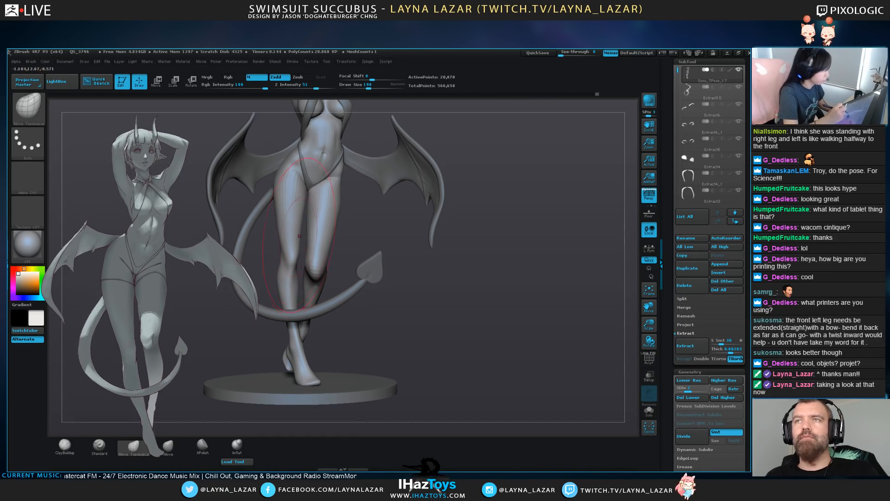
key(bracketleft)
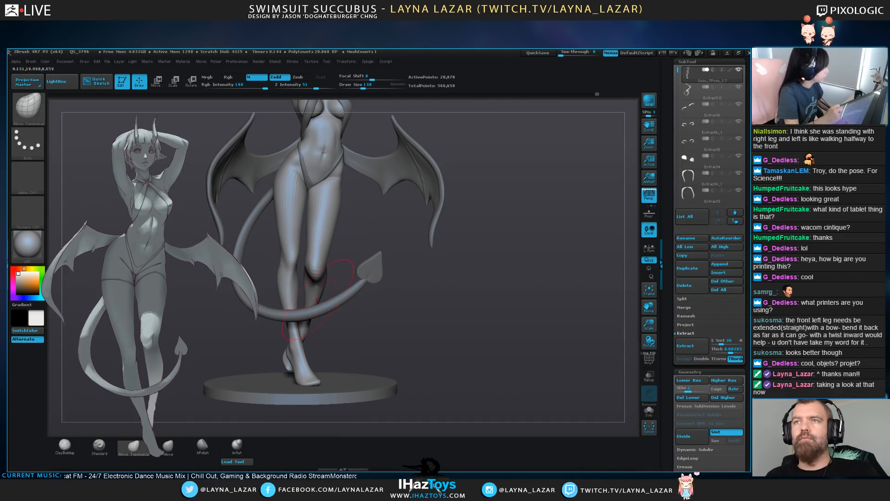
Hide the round base under the feet and reselect the body
alt+drag(487, 247, 482, 306)
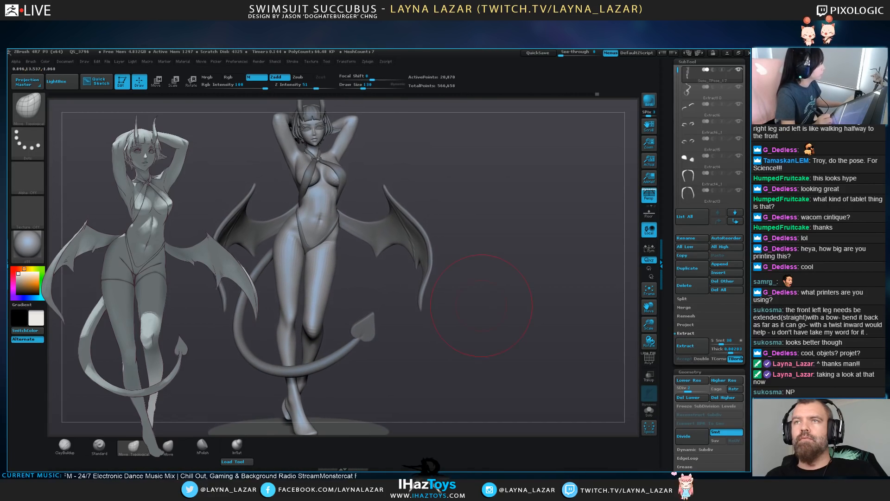
alt+click(299, 411)
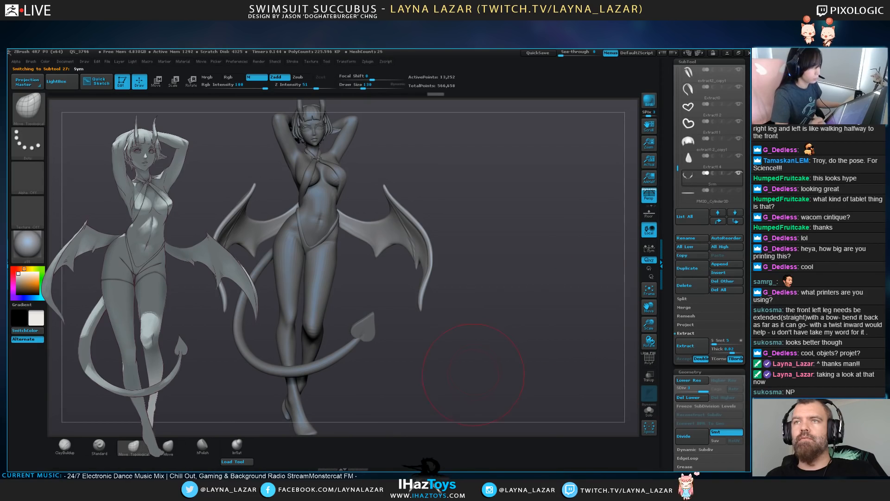
alt+click(332, 400)
alt+click(317, 332)
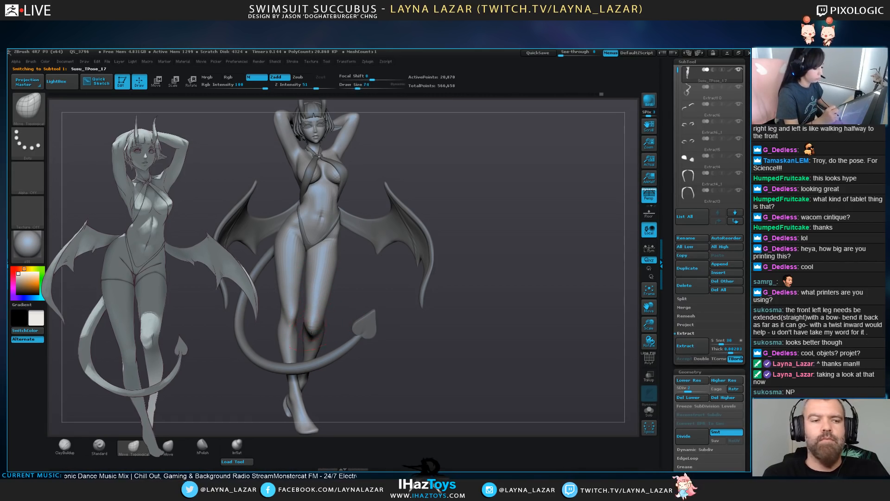
Adjust the knee contour from a three-quarter view with a reduced Move Topological brush and smooth it
drag(416, 320, 335, 321)
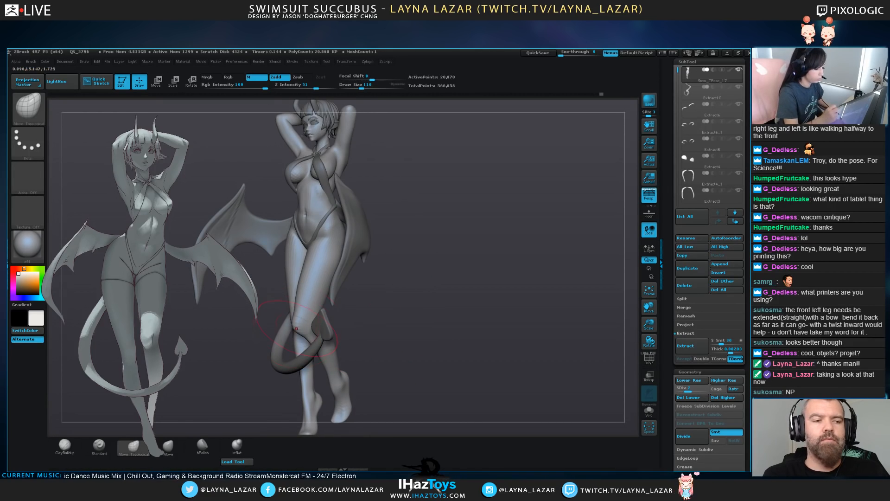
key(bracketleft)
key(bracketleft)
mouse_move(301, 281)
mouse_down()
mouse_move(304, 273)
mouse_move(301, 308)
mouse_up()
key(bracketleft)
key(bracketleft)
key(shift)
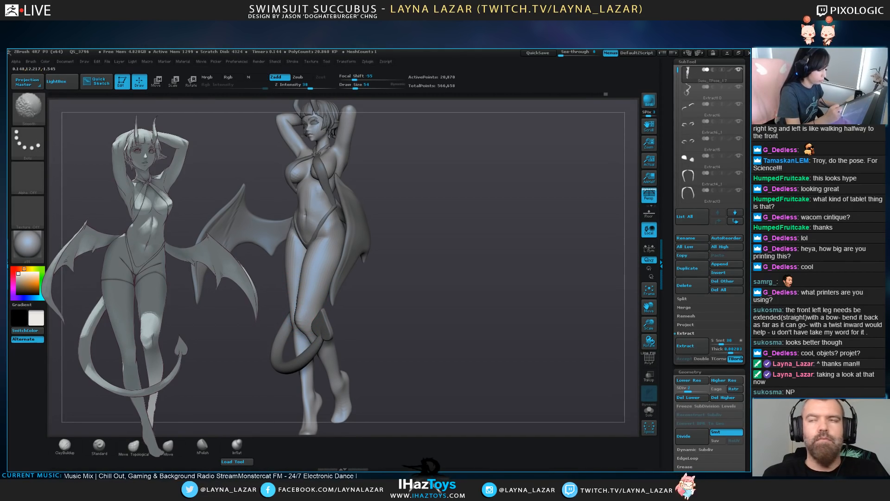
Smooth the back of the bent leg's knee and work over the crease with the Standard brush
drag(418, 316, 515, 315)
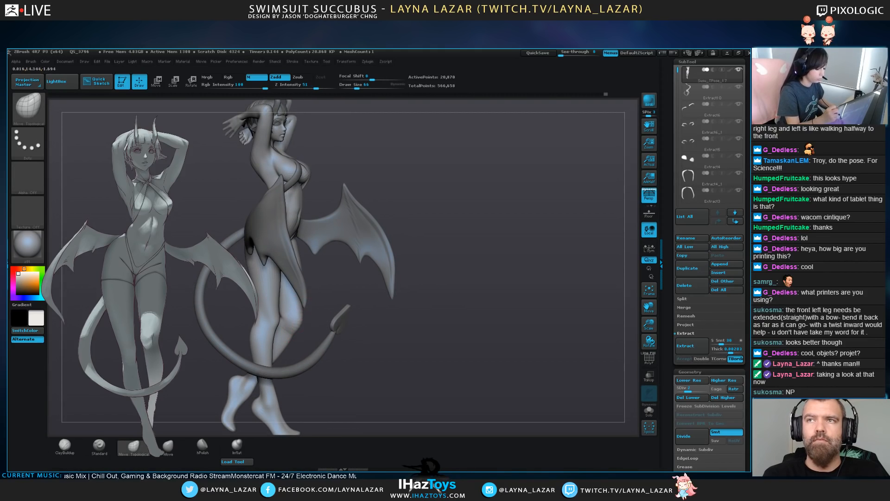
mouse_move(431, 324)
mouse_down()
mouse_move(338, 331)
mouse_move(327, 372)
mouse_move(296, 373)
mouse_up()
mouse_move(315, 404)
alt+mouse_down()
mouse_move(315, 357)
mouse_move(361, 371)
mouse_move(362, 394)
mouse_move(358, 374)
mouse_move(385, 344)
mouse_move(422, 325)
mouse_move(439, 354)
alt+mouse_up()
shift+drag(315, 334, 320, 344)
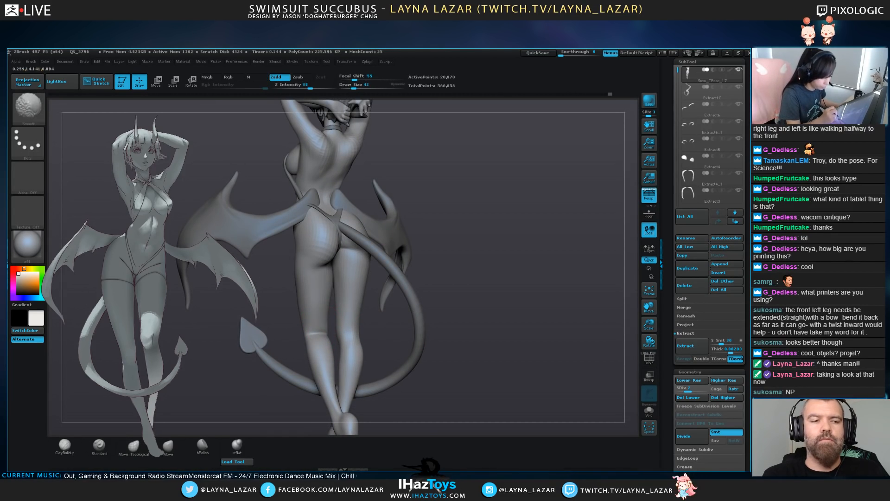
mouse_move(241, 367)
mouse_down()
mouse_move(282, 362)
mouse_move(294, 351)
mouse_move(283, 367)
mouse_move(253, 362)
mouse_up()
key(2)
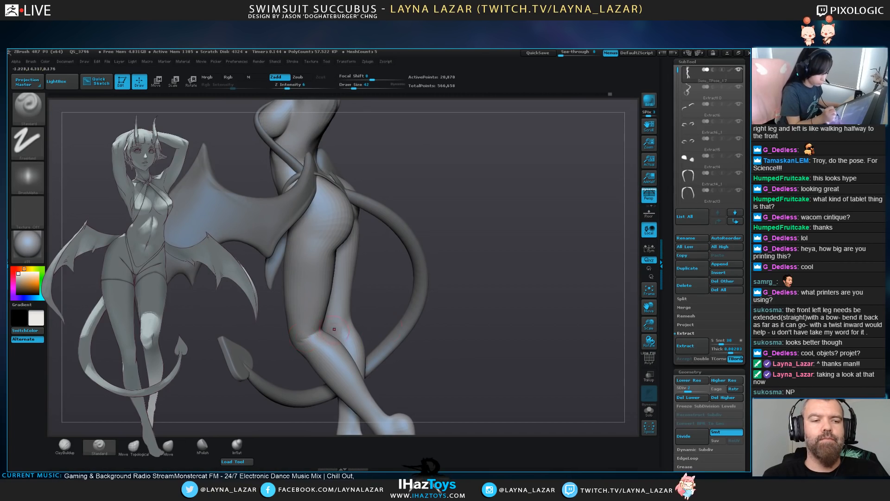
drag(303, 337, 351, 330)
Refine the bent leg's lower thigh and back-of-knee contour from the rear with the Move Topological brush
click(134, 446)
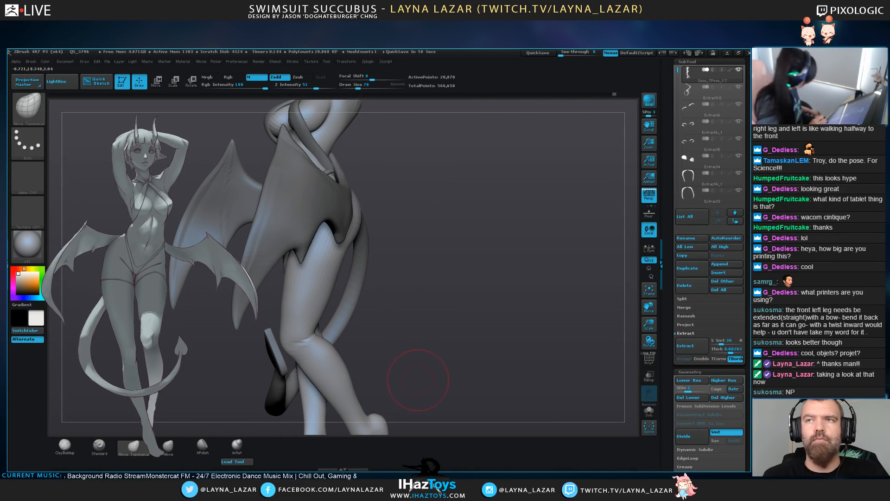
click(237, 445)
drag(464, 333, 316, 328)
drag(438, 323, 340, 334)
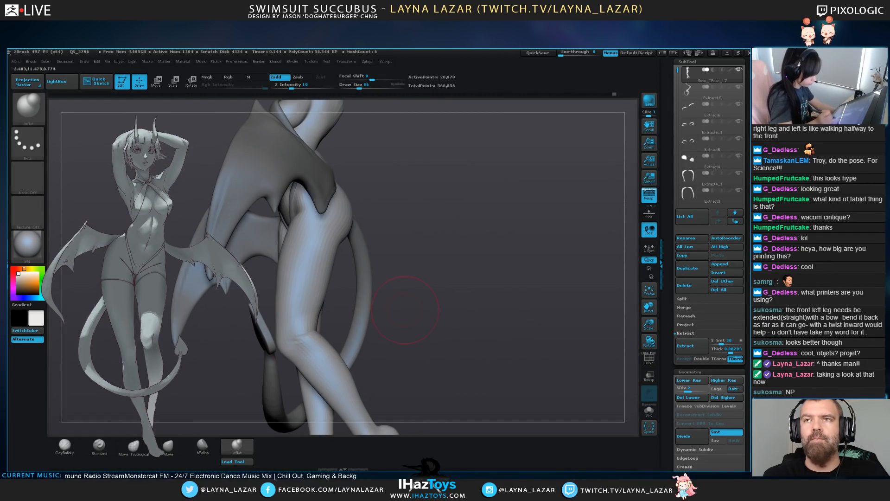
click(133, 445)
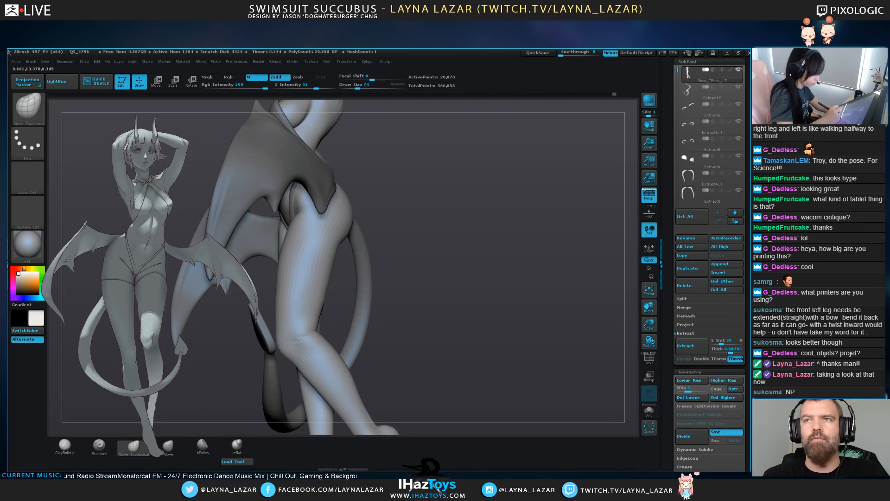
drag(317, 320, 337, 311)
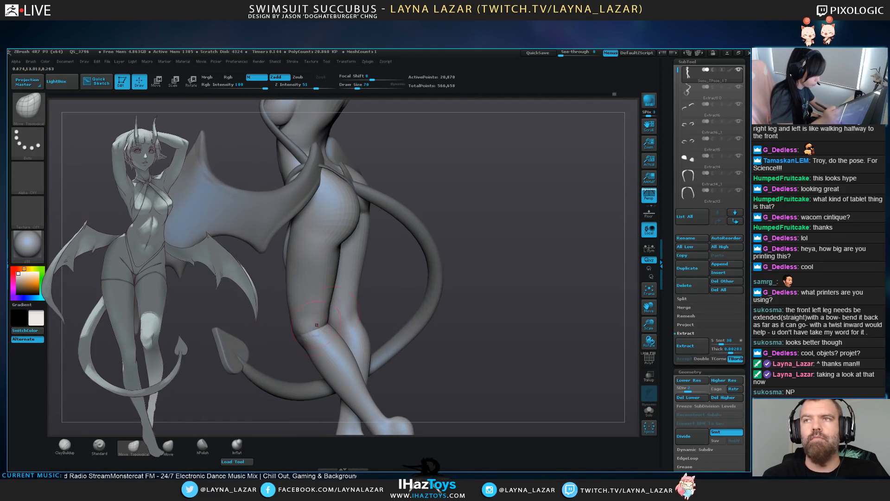
drag(370, 271, 348, 279)
drag(325, 316, 333, 329)
drag(381, 299, 411, 301)
mouse_move(326, 321)
mouse_down()
mouse_move(330, 329)
mouse_move(334, 310)
mouse_up()
key(bracketright)
drag(364, 253, 361, 251)
drag(342, 290, 344, 293)
drag(449, 269, 468, 340)
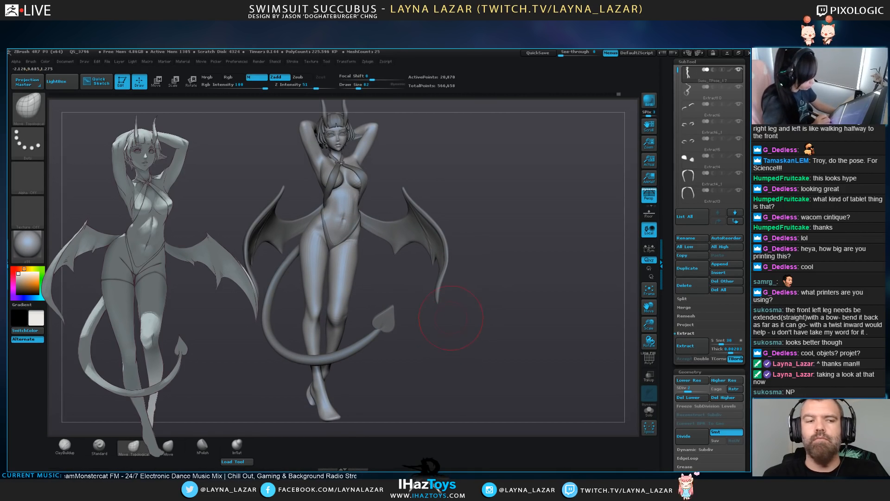
Smooth the bent leg's knee from the front and adjust its shape with an enlarged Move Topological brush
key(bracketleft)
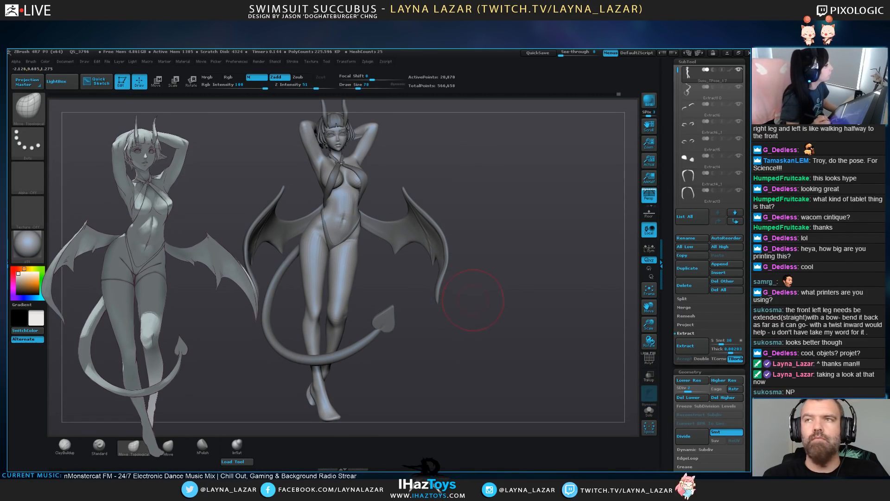
key(shift)
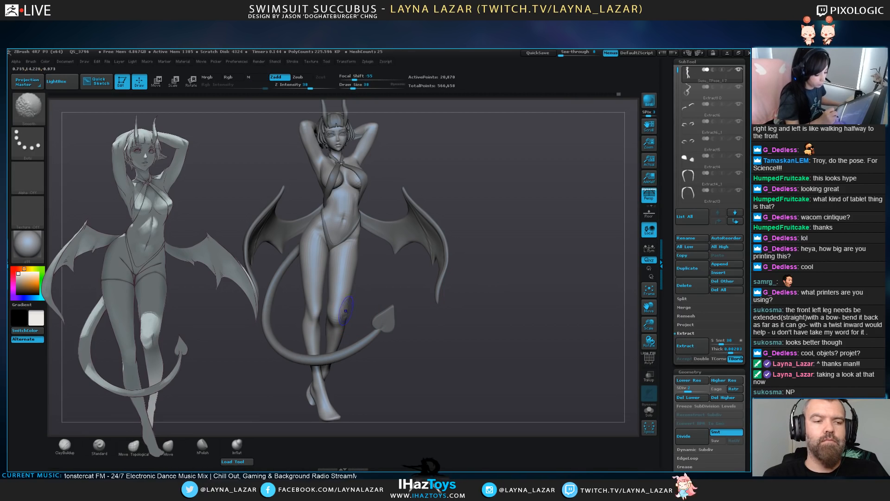
alt+drag(474, 320, 487, 368)
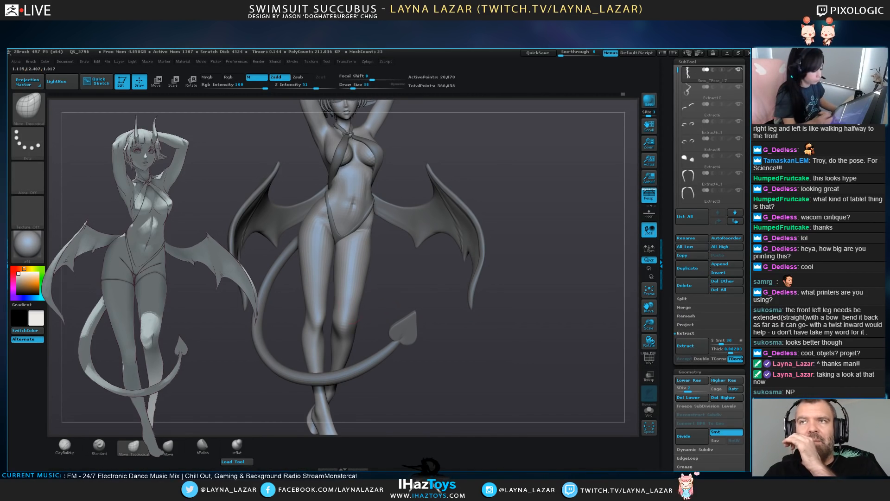
key(bracketright)
key(bracketright)
key(bracketright)
key(bracketright)
drag(343, 325, 341, 325)
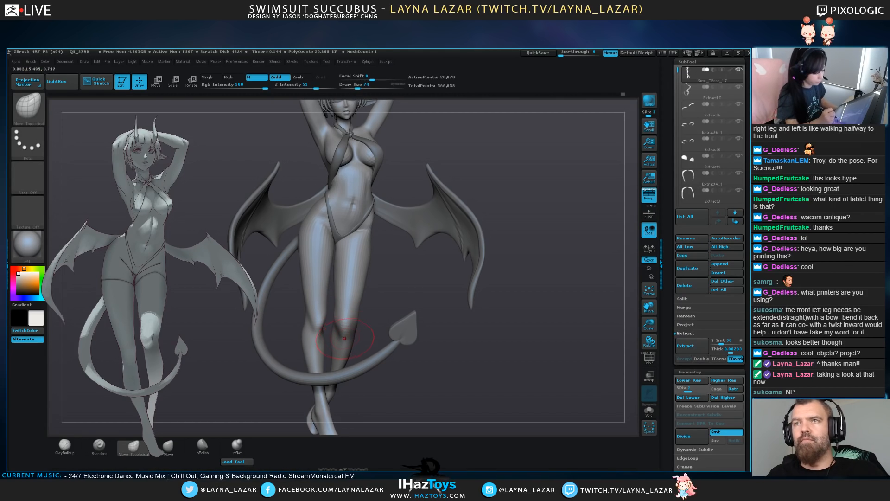
drag(408, 259, 408, 308)
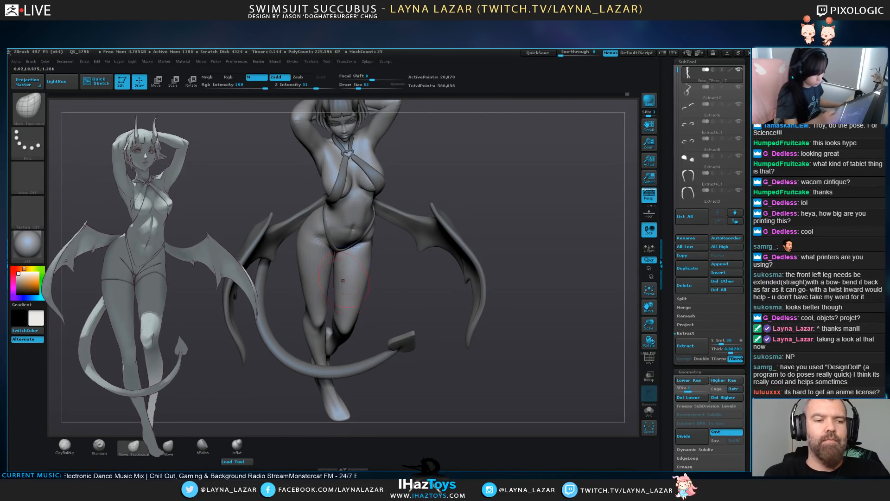
shift+drag(408, 297, 408, 259)
mouse_move(482, 366)
alt+mouse_down()
mouse_move(484, 320)
mouse_move(489, 378)
mouse_move(496, 361)
alt+mouse_up()
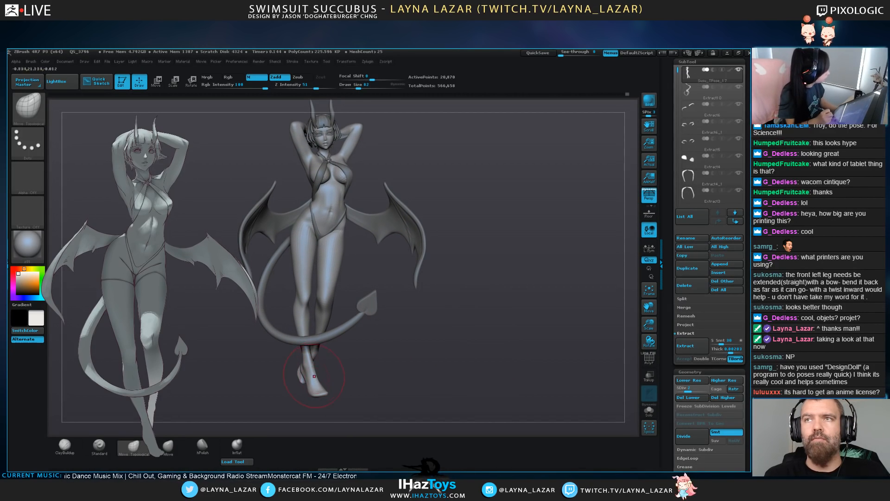
Mask the whole body except the bent leg from the hip down for a Transpose rotation
mouse_move(446, 380)
mouse_down()
mouse_move(334, 385)
mouse_move(454, 385)
mouse_move(441, 374)
mouse_up()
key(bracketright)
key(r)
ctrl+drag(329, 259, 329, 269)
click(329, 283)
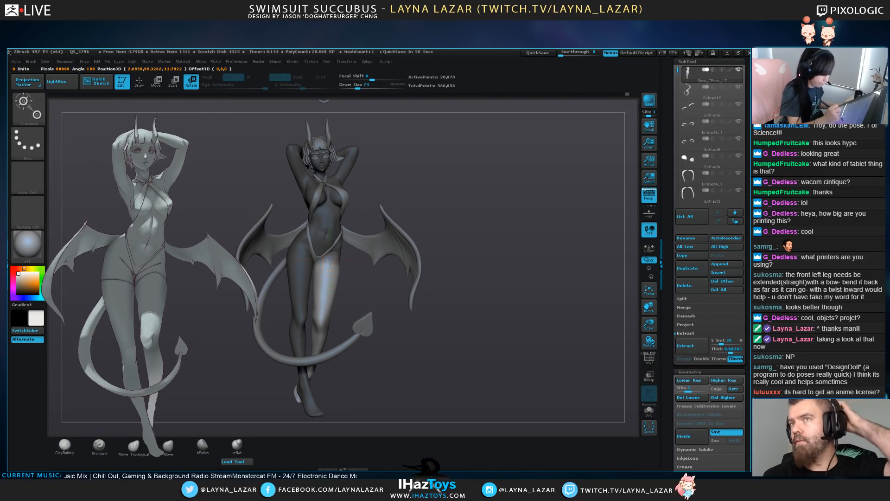
ctrl+click(382, 226)
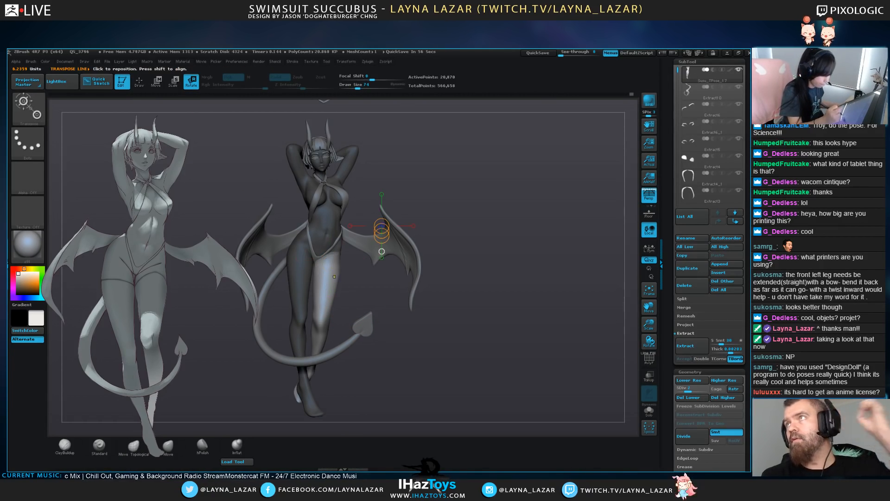
key(ctrl+i)
Rotate the bent leg slightly inward from the hip with a hip-to-foot Transpose line and clear the mask
drag(329, 250, 330, 400)
shift+drag(463, 297, 362, 296)
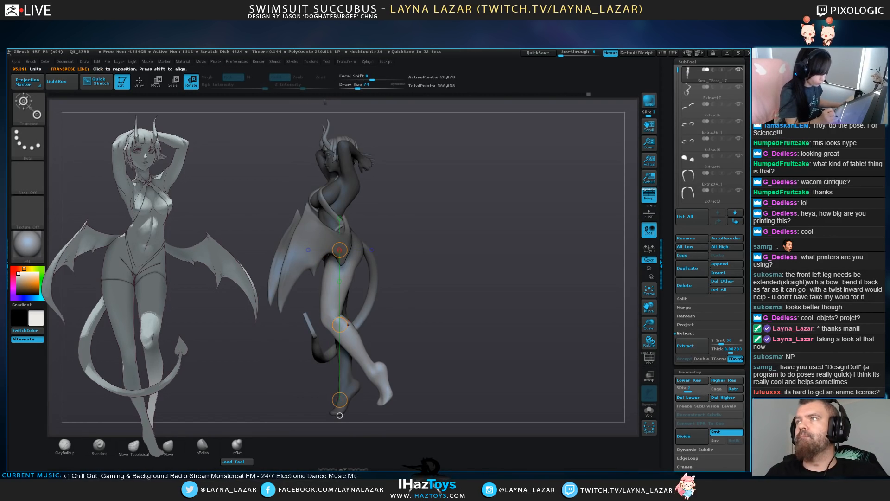
shift+drag(418, 324, 515, 325)
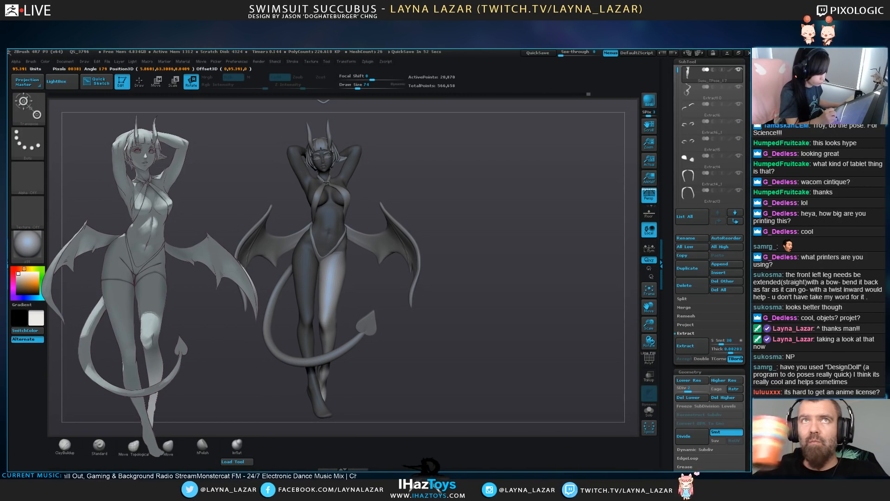
drag(338, 414, 333, 412)
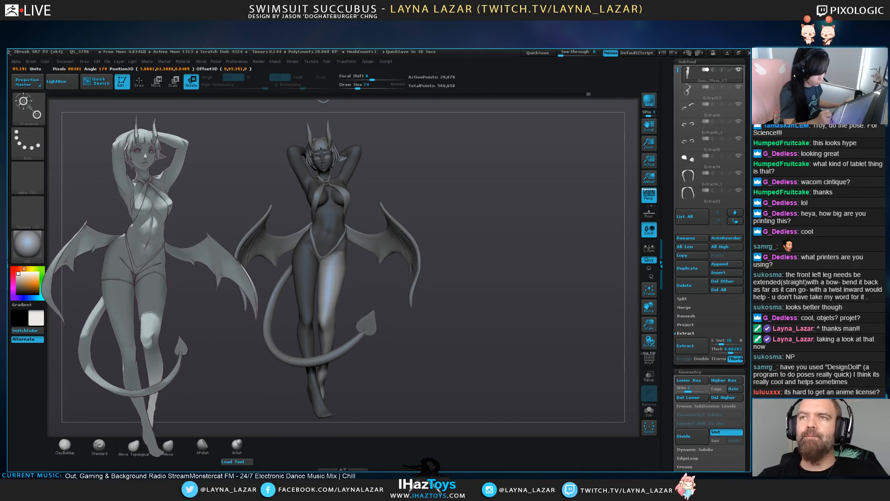
mouse_move(464, 297)
ctrl+mouse_down()
mouse_move(491, 325)
mouse_move(463, 260)
ctrl+mouse_up()
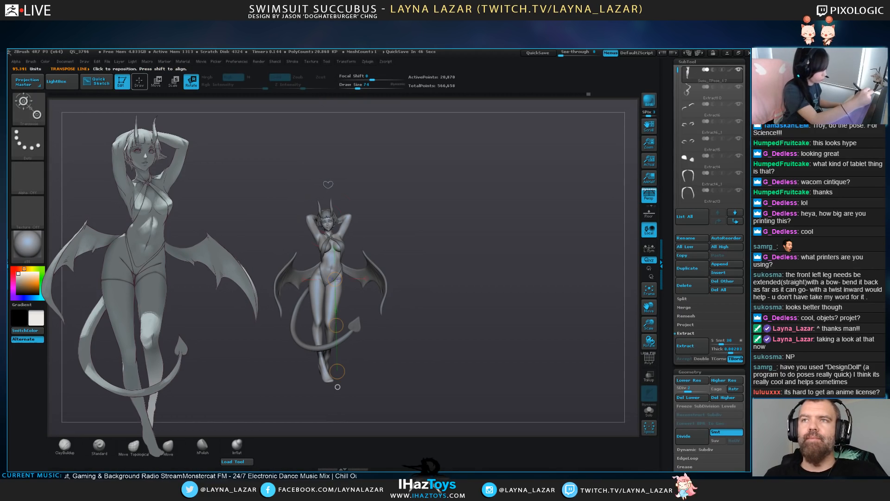
Return to Draw mode with the Move Topological brush and raise the body's subdivision level
click(139, 82)
mouse_move(473, 264)
ctrl+right_down()
mouse_move(471, 301)
mouse_move(516, 304)
mouse_move(491, 325)
ctrl+right_up()
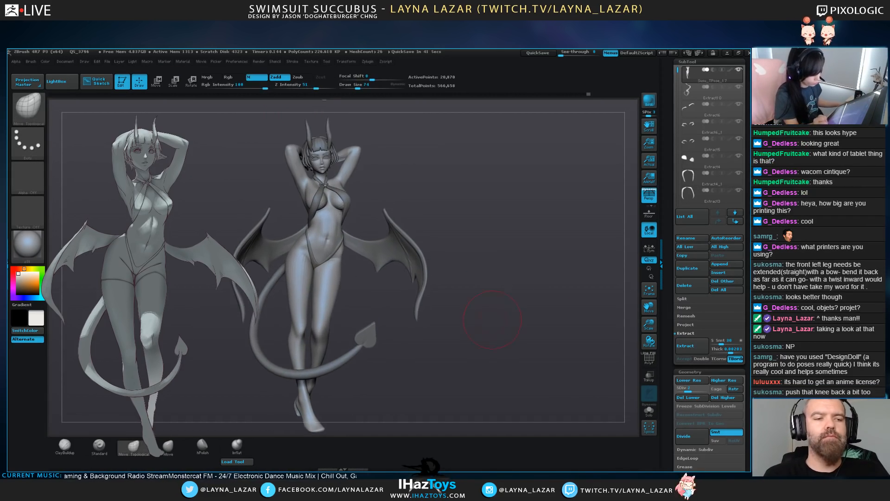
click(697, 391)
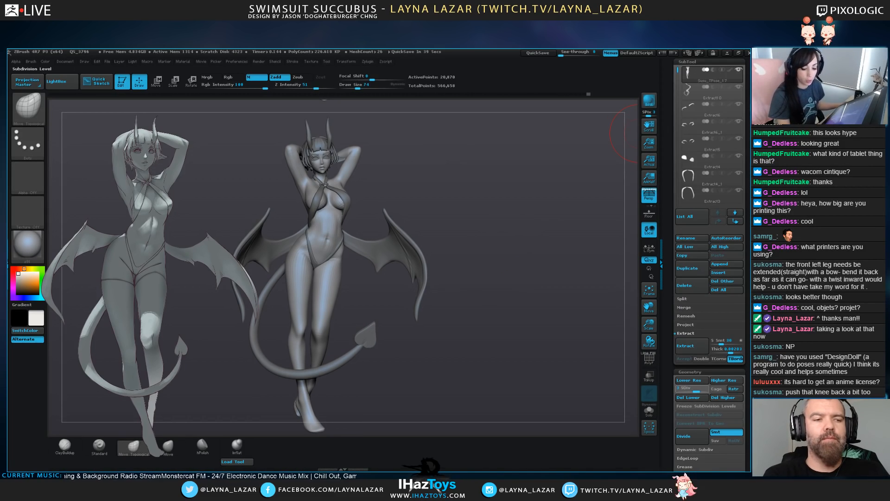
Reselect the body subtool, lower its subdivision level and switch to Transpose Rotate mode
ctrl+right_drag(412, 333, 414, 361)
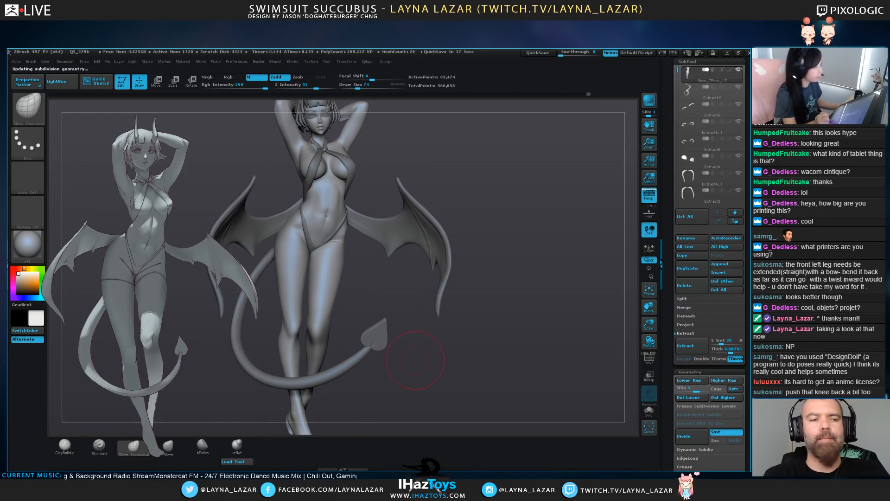
alt+click(312, 251)
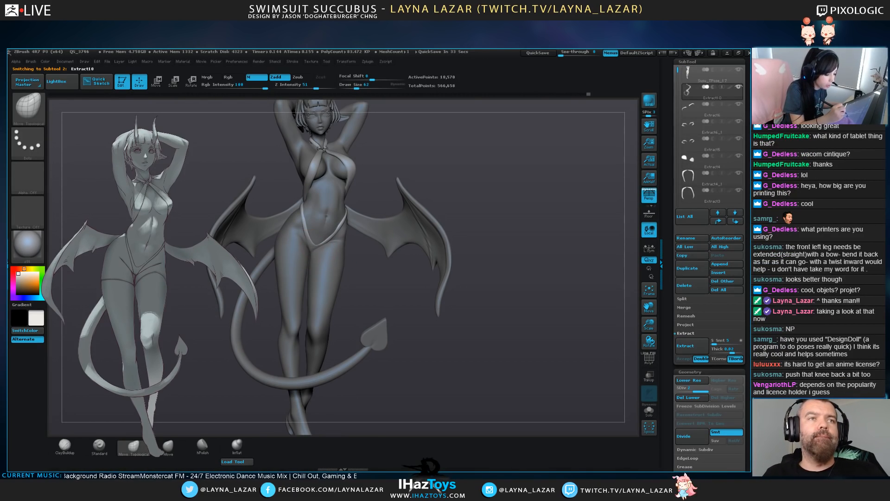
alt+click(298, 258)
drag(371, 288, 348, 295)
mouse_move(468, 315)
alt+mouse_down()
mouse_move(467, 252)
mouse_move(467, 285)
mouse_move(501, 291)
mouse_move(502, 310)
alt+mouse_up()
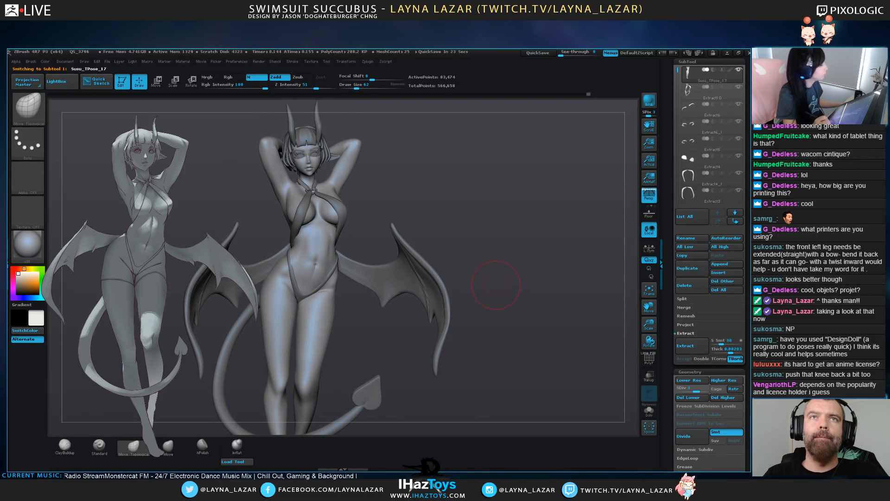
click(191, 82)
click(688, 391)
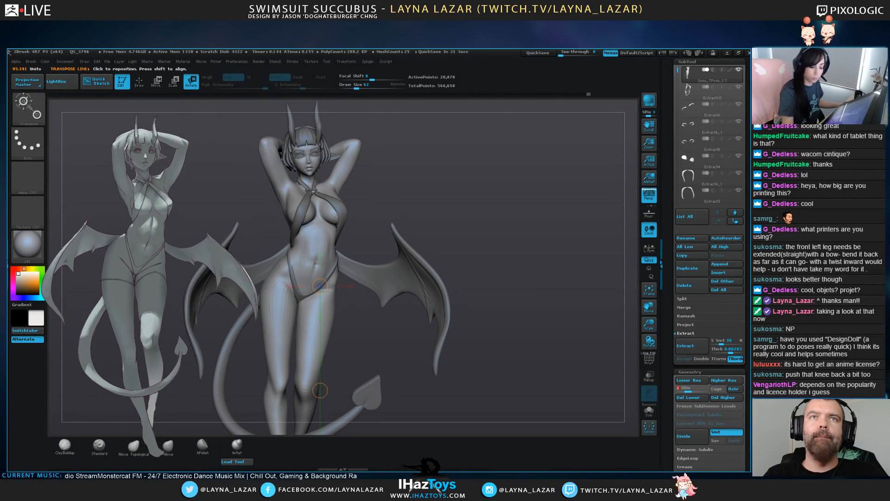
Mask the whole body except the figure's raised right arm from the shoulder up
mouse_move(285, 183)
ctrl+mouse_down()
mouse_move(275, 167)
mouse_move(279, 186)
mouse_move(272, 173)
ctrl+mouse_up()
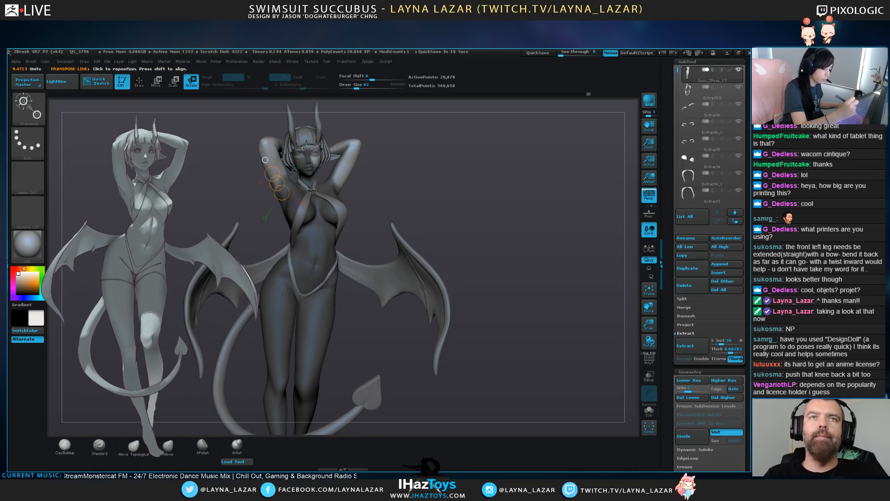
mouse_move(320, 122)
ctrl+mouse_down()
mouse_move(348, 179)
mouse_move(331, 185)
ctrl+mouse_up()
drag(232, 167, 227, 320)
mouse_move(406, 232)
ctrl+mouse_down()
mouse_move(347, 203)
mouse_move(269, 236)
mouse_move(274, 245)
ctrl+mouse_up()
alt+drag(371, 153, 373, 199)
mouse_move(403, 158)
mouse_down()
mouse_move(438, 153)
mouse_move(411, 176)
mouse_move(282, 201)
mouse_move(385, 256)
mouse_up()
drag(412, 330, 410, 177)
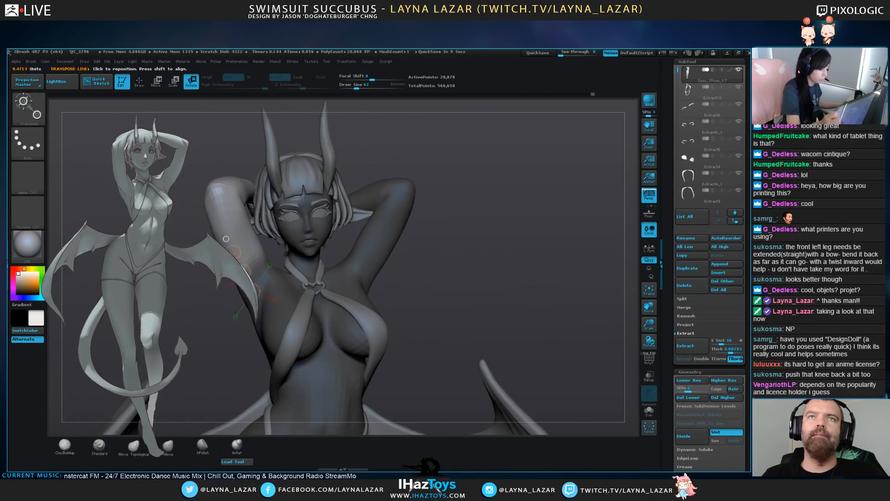
key(ctrl+i)
key(ctrl+i)
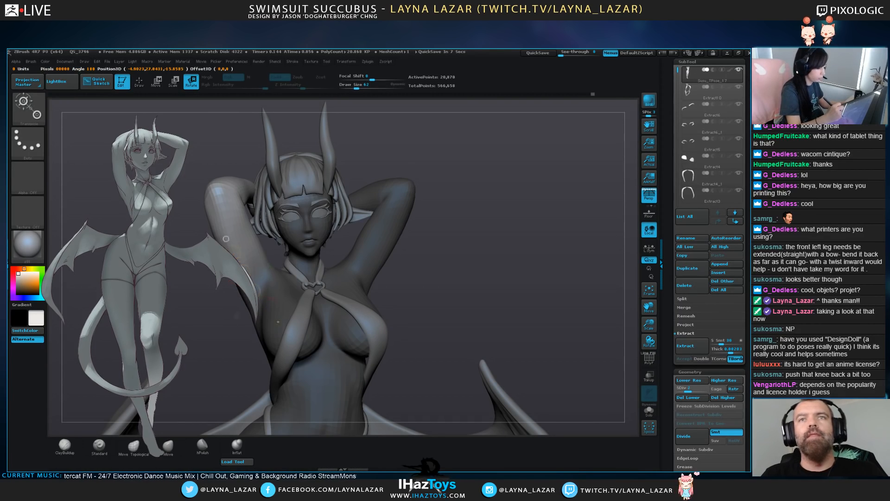
Try to rotate the raised right arm inward from the shoulder with a vertical Transpose line
shift+drag(254, 286, 255, 130)
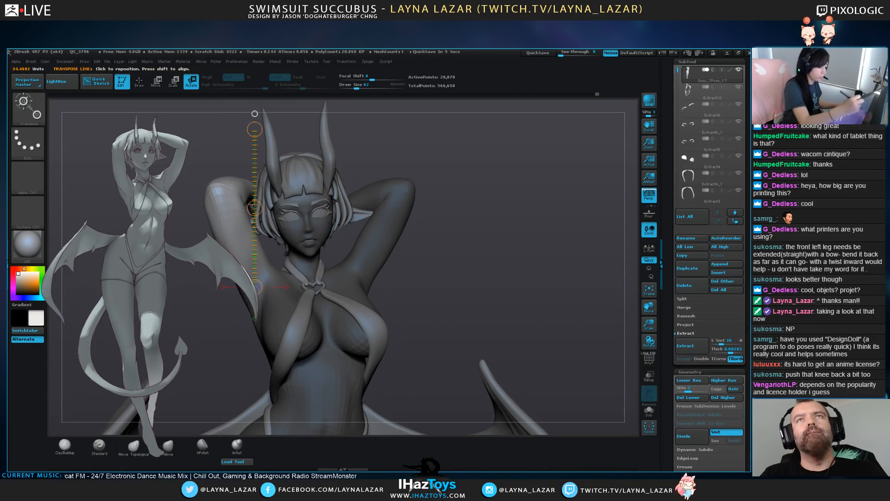
drag(440, 260, 548, 260)
drag(249, 209, 219, 222)
drag(510, 260, 417, 259)
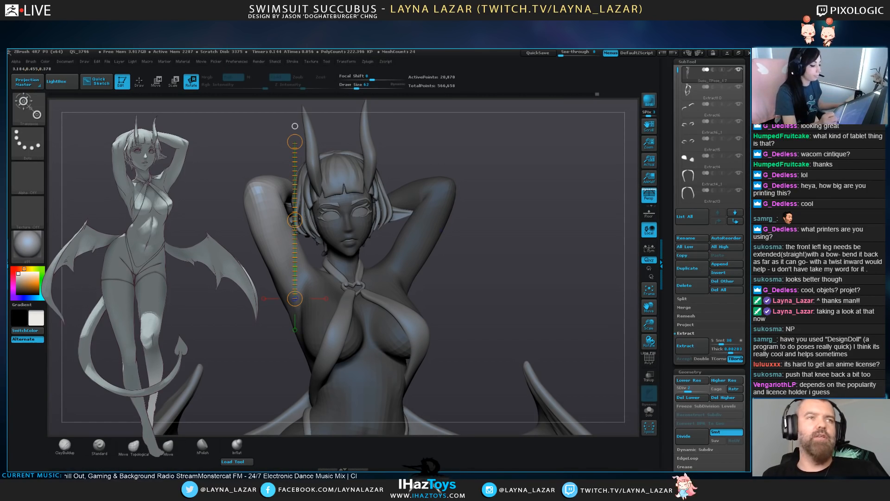
alt+drag(515, 232, 503, 211)
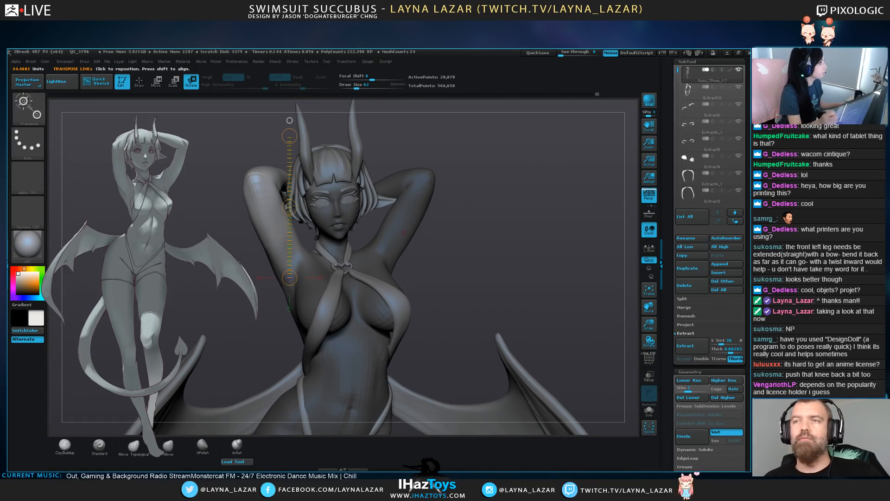
mouse_move(290, 207)
mouse_down()
mouse_move(315, 207)
mouse_move(304, 206)
mouse_up()
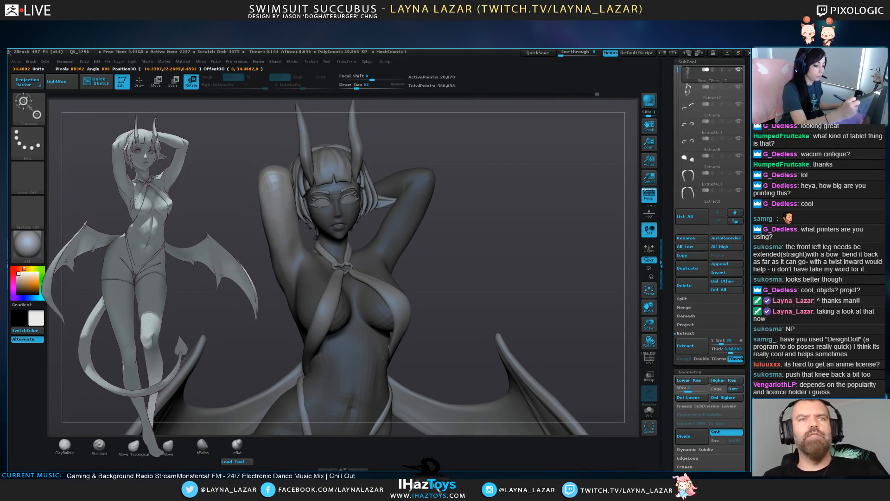
key(ctrl+z)
key(ctrl+z)
Isolate the body in Solo mode and refine the mask around the right shoulder, softening its edge
mouse_move(510, 222)
alt+mouse_down()
mouse_move(522, 259)
mouse_move(512, 274)
mouse_move(528, 258)
alt+mouse_up()
click(649, 412)
mouse_move(498, 301)
ctrl+mouse_down()
mouse_move(278, 147)
mouse_move(267, 218)
mouse_move(277, 293)
ctrl+mouse_up()
drag(505, 260, 592, 265)
mouse_move(240, 162)
mouse_down()
mouse_move(227, 164)
mouse_move(236, 162)
mouse_up()
ctrl+drag(328, 300, 339, 260)
ctrl+click(350, 235)
ctrl+click(351, 235)
Rotate the unmasked right arm slightly inward from the shoulder with a vertical Transpose line and show all subtools again
shift+drag(511, 259, 464, 267)
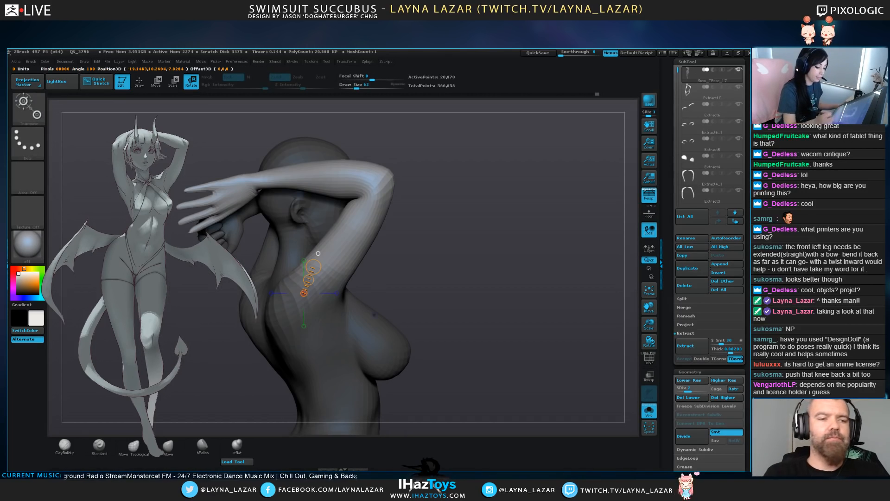
shift+drag(311, 309, 311, 124)
shift+drag(510, 279, 417, 279)
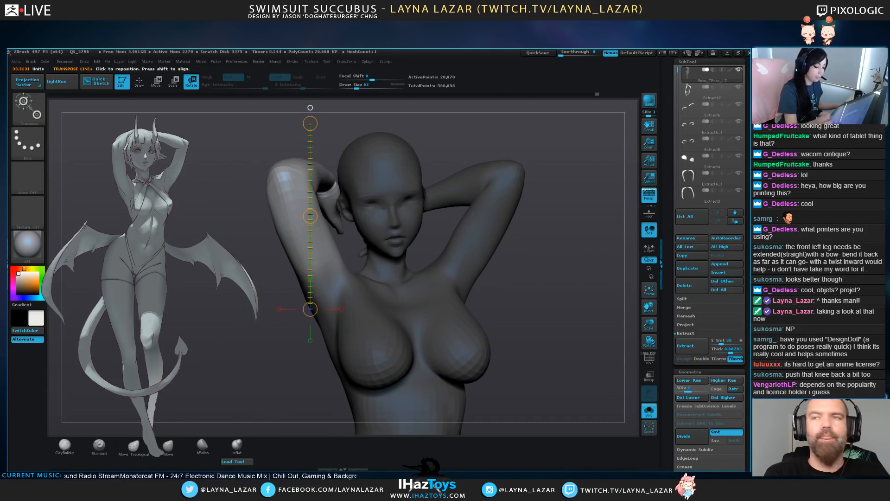
drag(310, 267, 326, 267)
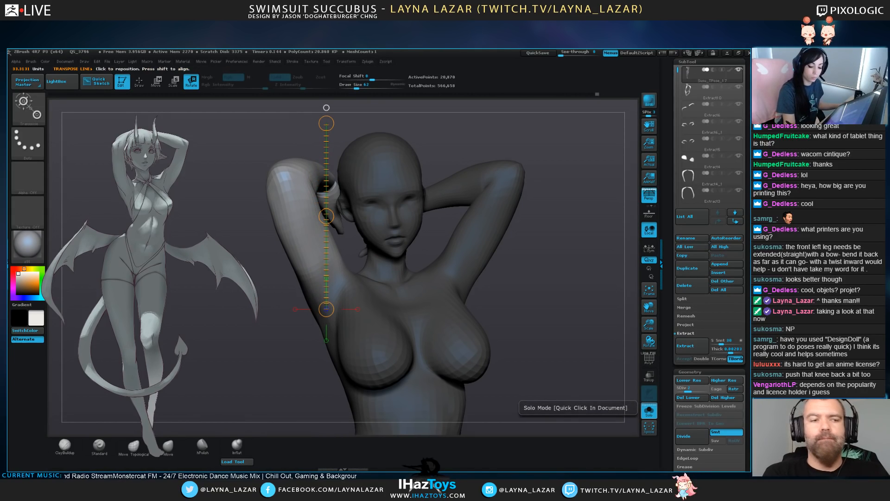
click(650, 410)
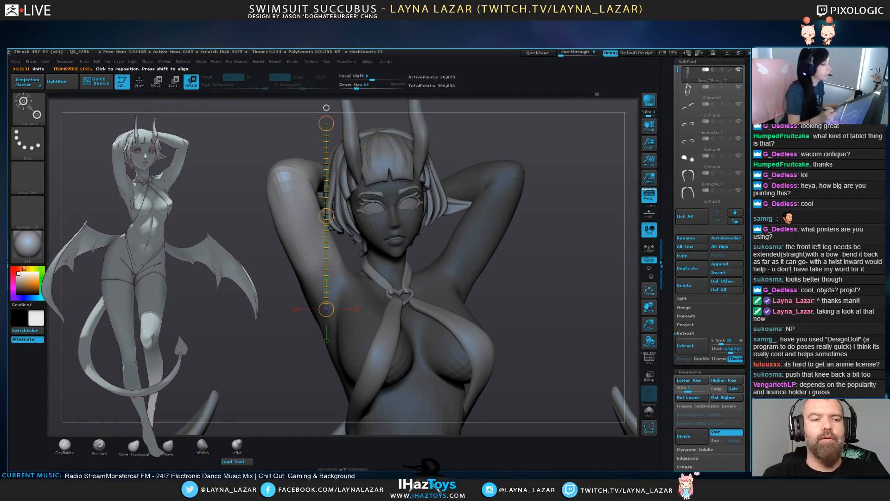
alt+drag(557, 260, 515, 229)
drag(294, 207, 304, 205)
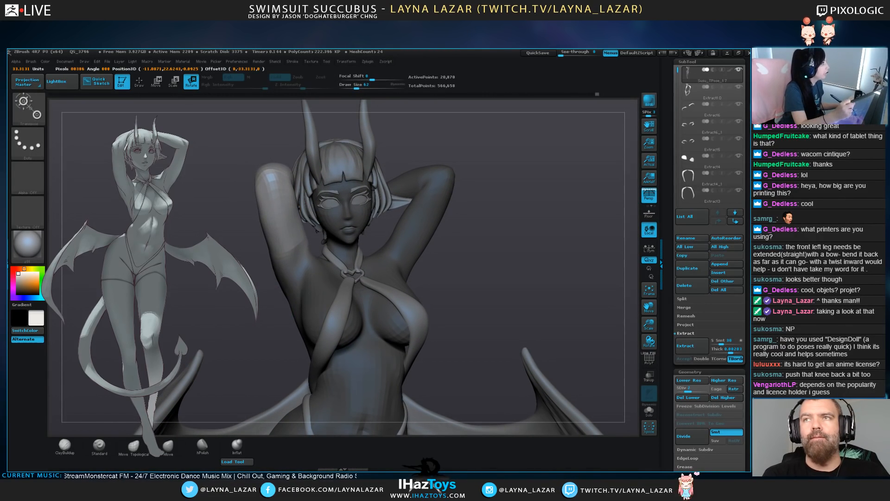
drag(520, 223, 540, 279)
drag(288, 187, 296, 188)
Extend the mask over the right upper arm so only the forearm stays free, and set a Transpose line from the elbow
drag(501, 260, 589, 222)
mouse_move(408, 192)
ctrl+mouse_down()
mouse_move(337, 236)
mouse_move(400, 357)
mouse_move(361, 250)
ctrl+mouse_up()
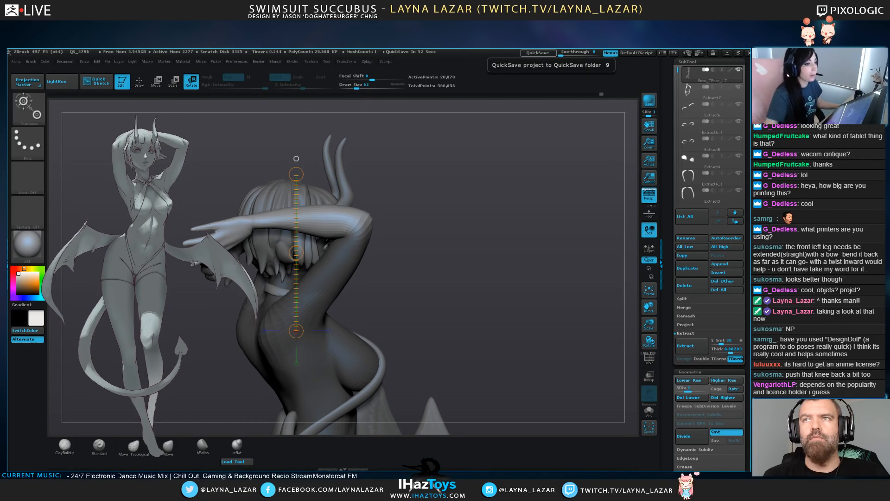
drag(557, 260, 501, 263)
drag(556, 232, 552, 302)
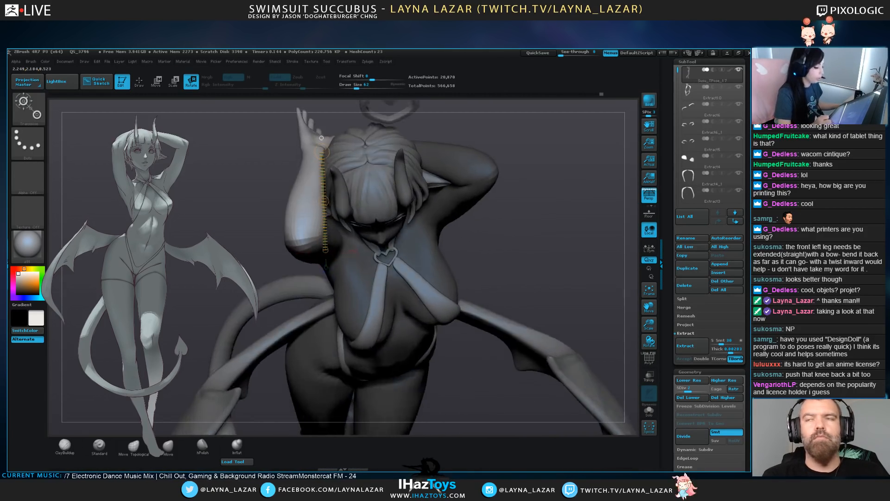
drag(552, 259, 551, 301)
alt+drag(548, 204, 519, 281)
shift+drag(278, 339, 291, 173)
drag(534, 297, 521, 199)
mouse_move(522, 259)
alt+mouse_down()
mouse_move(515, 222)
mouse_move(522, 266)
alt+mouse_up()
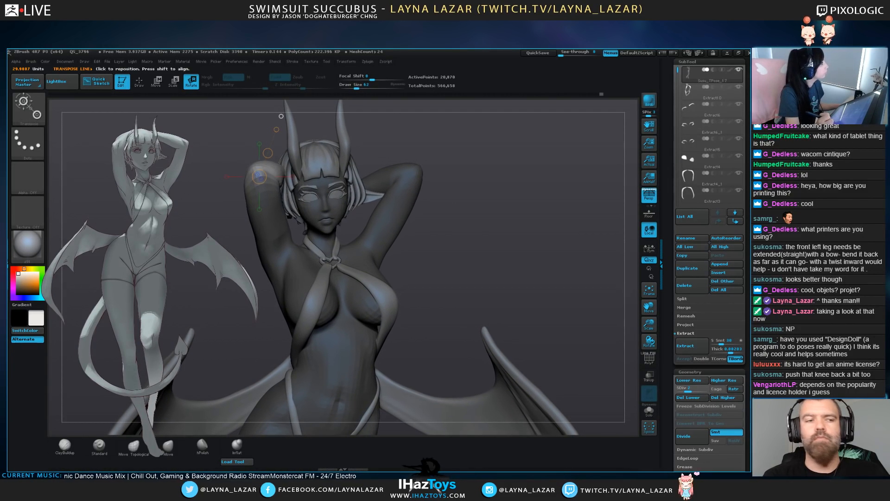
Return to Draw mode, clear the mask and smooth the transition at the right armpit
key(q)
ctrl+drag(468, 241, 487, 260)
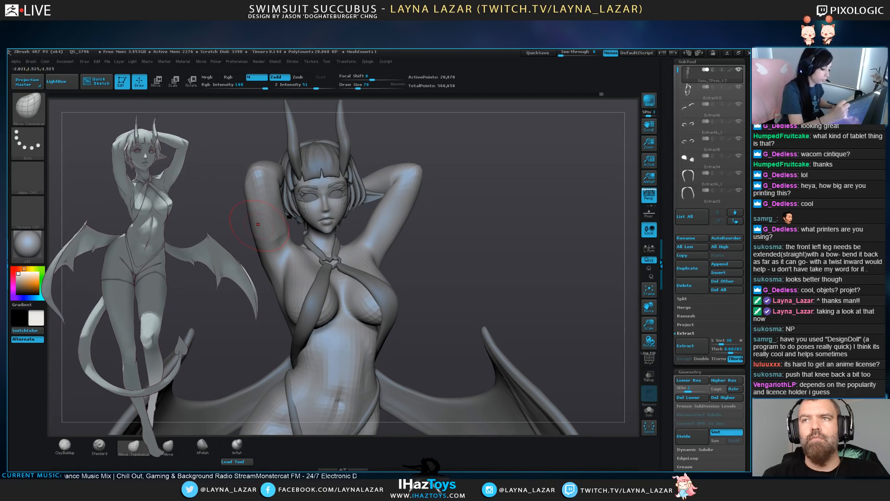
key(shift)
shift+drag(276, 252, 279, 258)
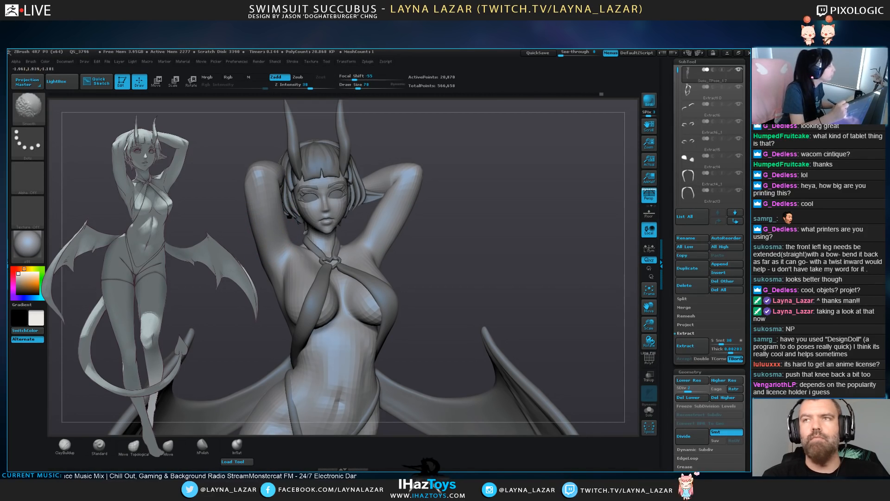
Reshape the right upper arm's outer contour from the front with an enlarged Move Topological brush
key(])
key(])
key(])
drag(258, 250, 266, 247)
drag(254, 211, 257, 210)
key([)
key([)
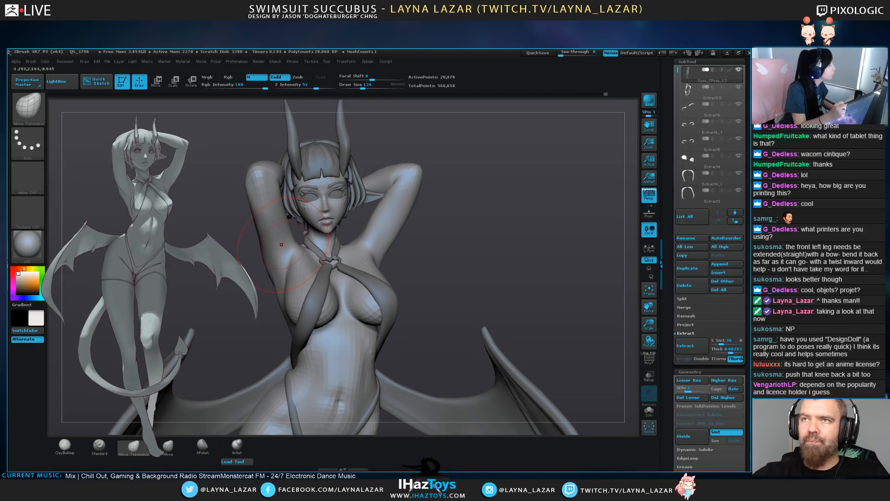
key([)
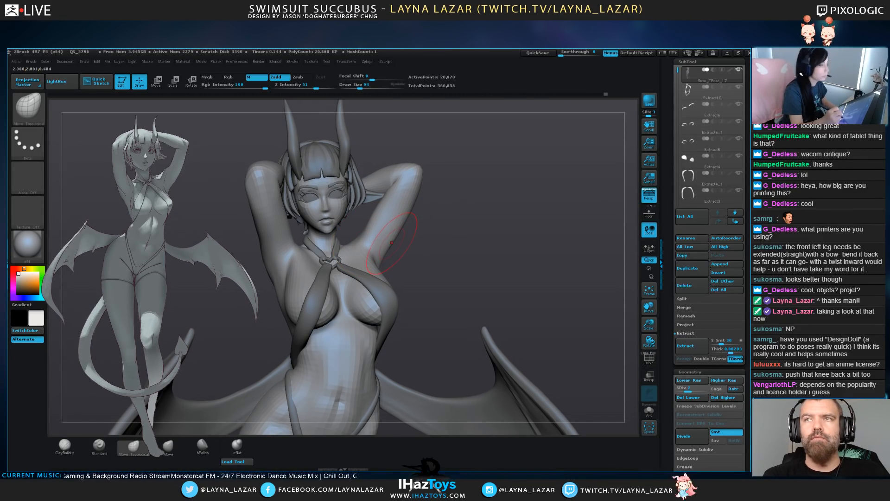
Adjust and smooth the contour of the figure's left upper arm with a resized brush
key(bracketright)
mouse_move(384, 260)
mouse_down()
mouse_move(364, 260)
mouse_move(425, 255)
mouse_move(414, 232)
mouse_up()
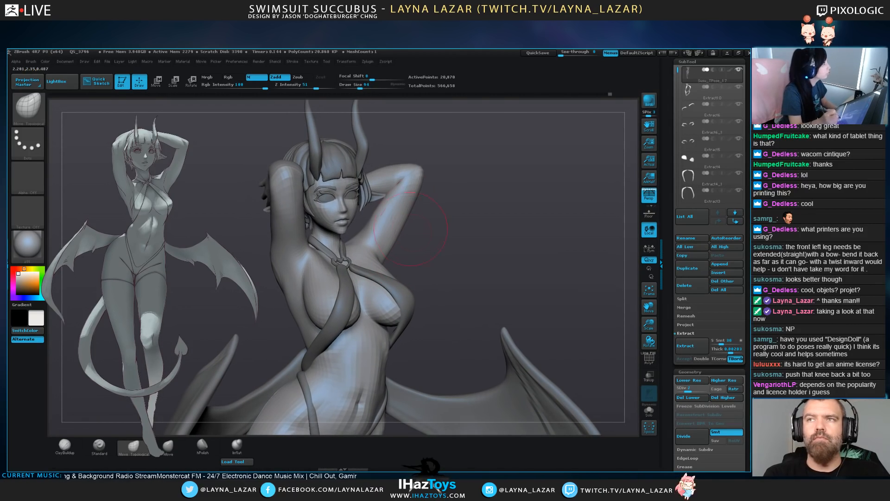
key(bracketright)
key(bracketleft)
drag(466, 178, 448, 183)
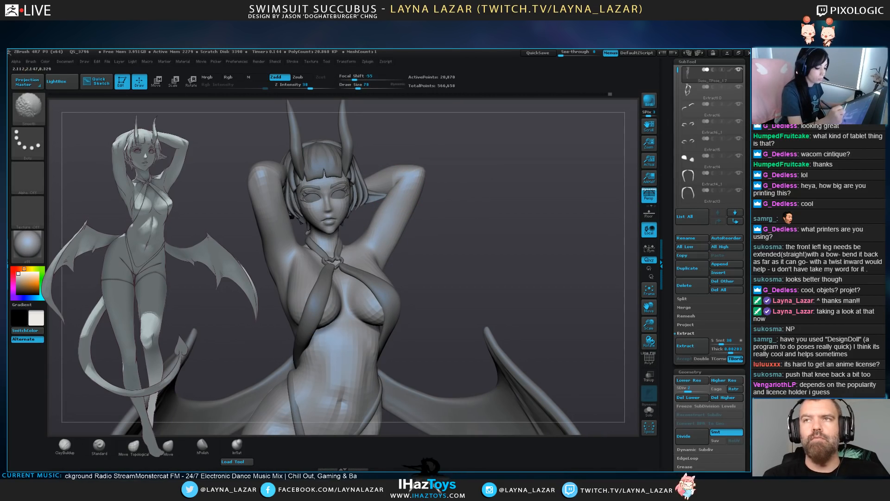
Nudge the shape of the raised right elbow and arm from the side with Move Topological
alt+drag(457, 223, 452, 153)
mouse_move(381, 192)
mouse_down()
mouse_move(393, 191)
mouse_move(410, 105)
mouse_up()
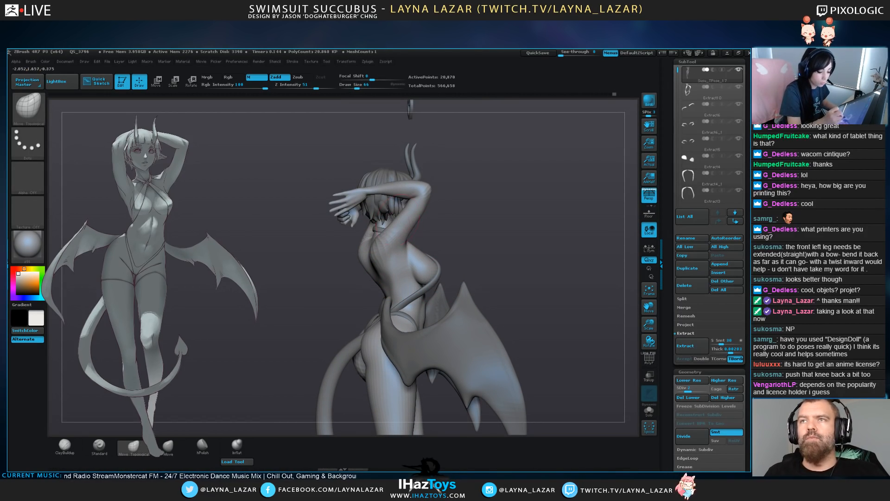
drag(429, 185, 426, 186)
mouse_move(501, 186)
mouse_down()
mouse_move(466, 187)
mouse_move(502, 187)
mouse_move(467, 269)
mouse_up()
mouse_move(328, 245)
mouse_down()
mouse_move(321, 253)
mouse_move(330, 256)
mouse_move(347, 246)
mouse_move(335, 240)
mouse_up()
Refine the left forearm and elbow from the side with a smaller Move Topological brush and smooth the upper arm
drag(455, 246, 552, 246)
mouse_move(454, 250)
mouse_down()
mouse_move(487, 227)
mouse_move(507, 228)
mouse_move(501, 245)
mouse_up()
key([)
drag(319, 258, 320, 254)
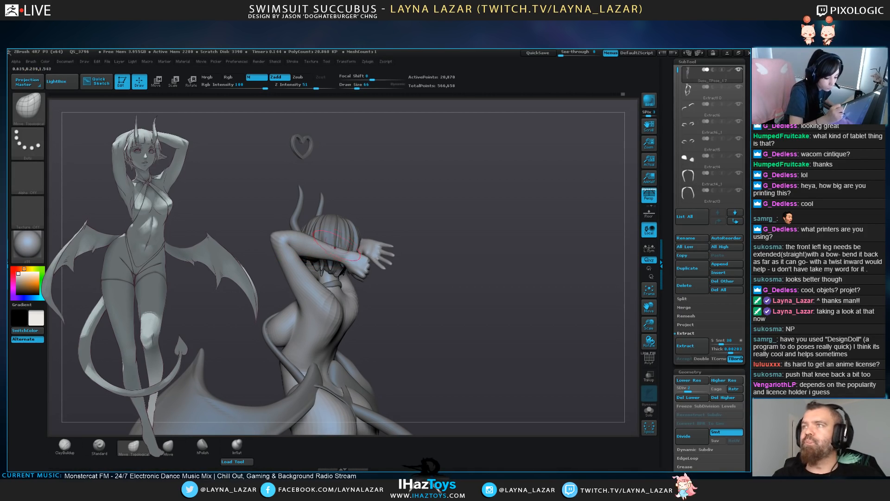
key([)
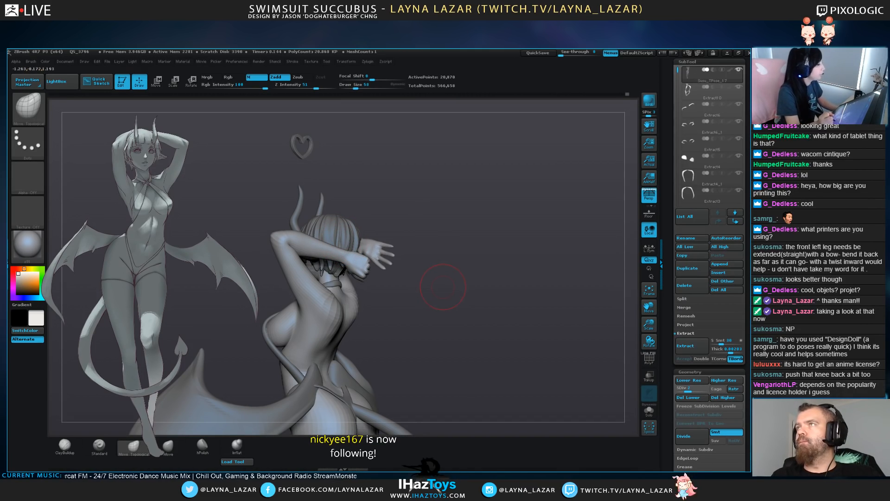
key(shift)
key(shift)
drag(272, 237, 279, 242)
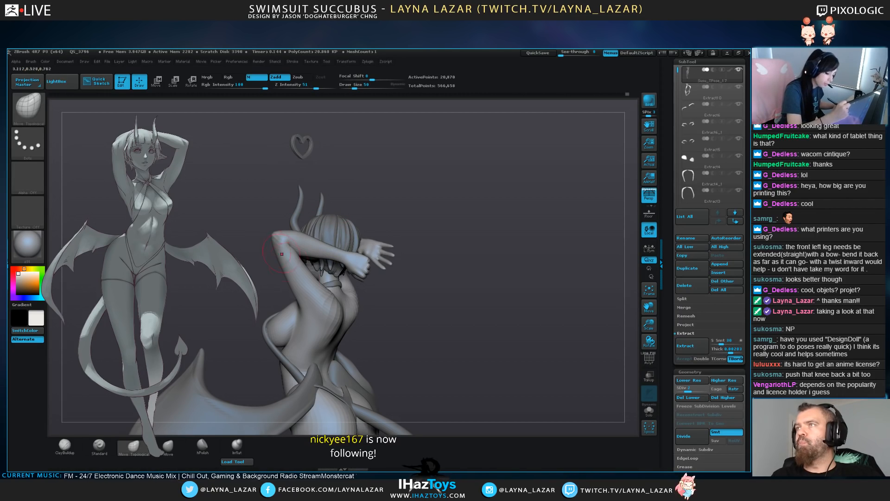
shift+drag(299, 280, 308, 306)
Select the tail subtool, pick the Inflat brush and smooth the tail near its root from behind
drag(427, 260, 547, 255)
mouse_move(394, 325)
alt+mouse_down()
mouse_move(404, 204)
mouse_move(401, 223)
alt+mouse_up()
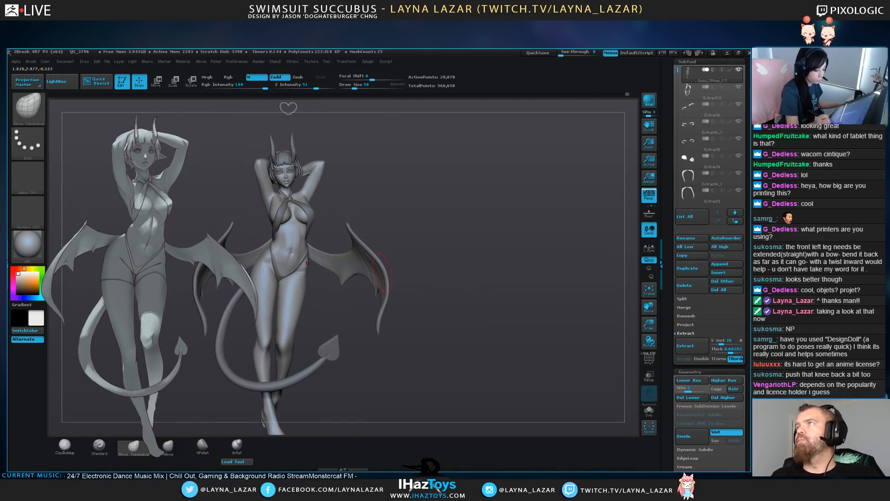
alt+click(272, 252)
alt+drag(431, 324, 471, 274)
alt+drag(426, 293, 448, 291)
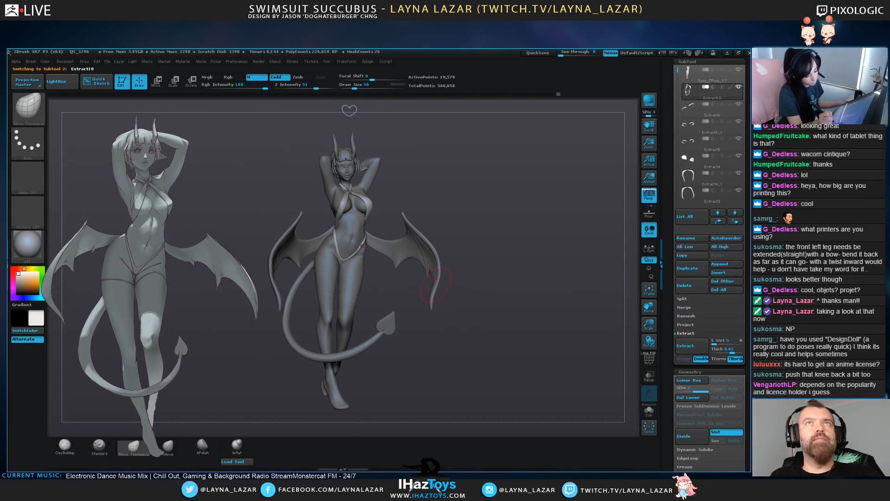
alt+click(314, 355)
click(237, 444)
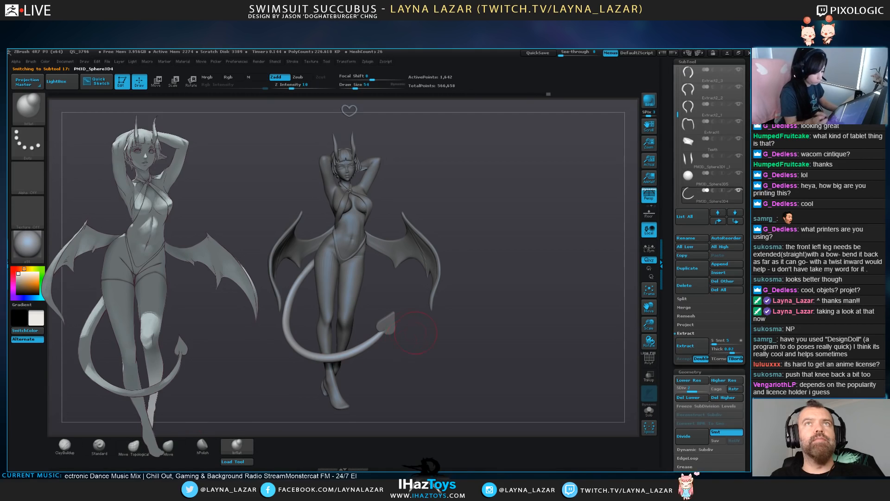
mouse_move(232, 318)
mouse_down()
mouse_move(336, 307)
mouse_move(387, 328)
mouse_up()
drag(415, 325, 459, 324)
shift+drag(345, 249, 365, 272)
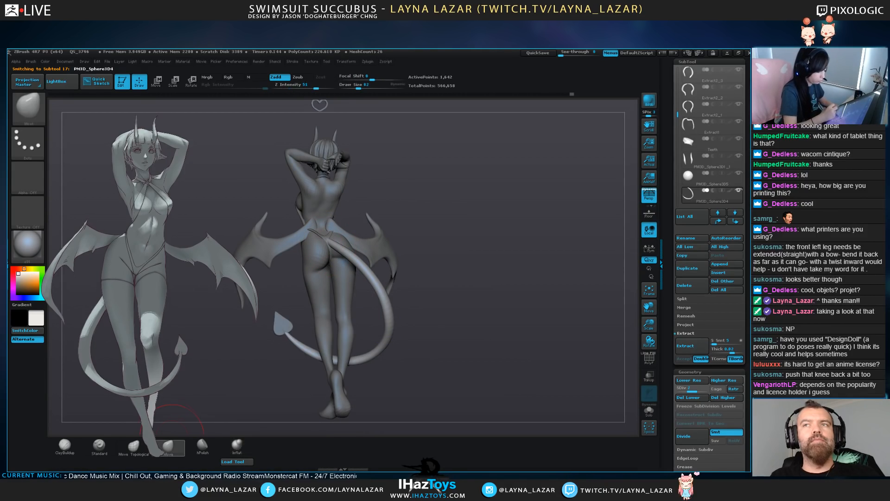
Pull the base of the tail into place behind the hips with the Move brush
click(171, 445)
drag(254, 348, 274, 311)
drag(341, 245, 331, 237)
mouse_move(264, 344)
mouse_down()
mouse_move(273, 355)
mouse_move(266, 324)
mouse_move(260, 343)
mouse_move(241, 344)
mouse_up()
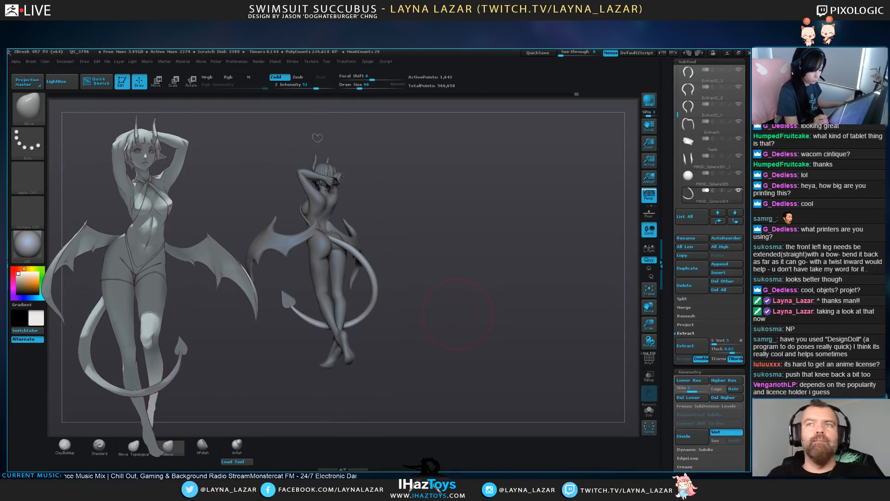
Select the body subtool and lift the buttocks from behind using Move Topological at a draw size of 70
click(134, 447)
alt+drag(433, 311, 436, 341)
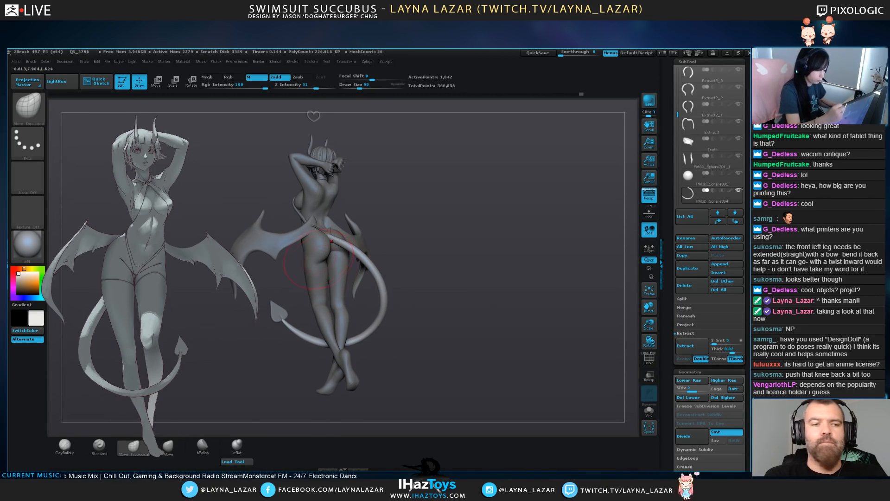
alt+click(319, 225)
key(bracketleft)
key(bracketleft)
drag(328, 251, 326, 245)
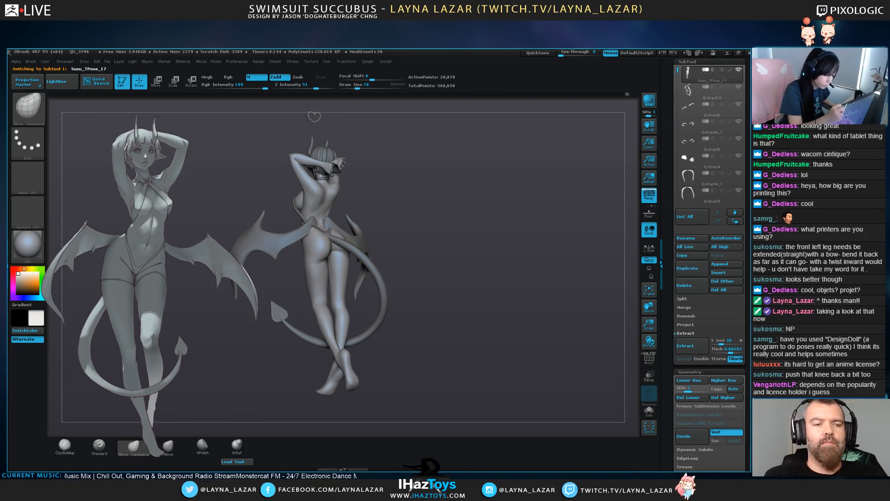
shift+drag(450, 232, 419, 233)
drag(335, 248, 332, 243)
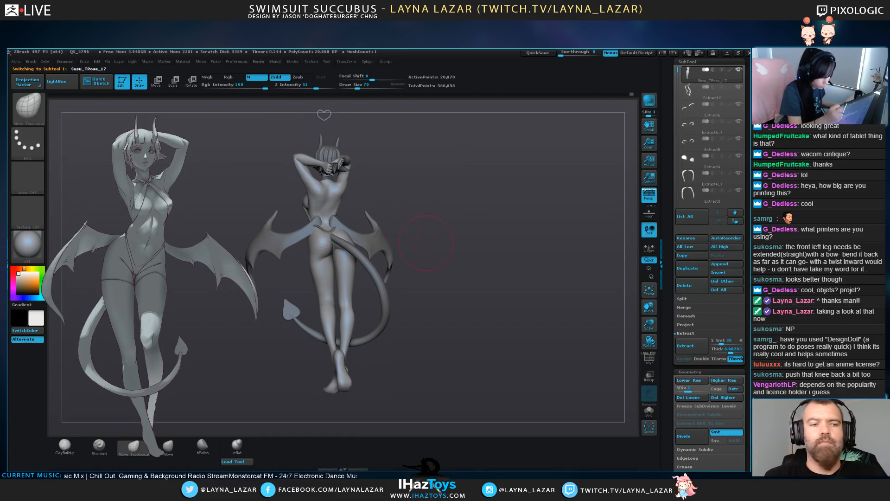
Refine the contour of the buttocks from several angles with a smaller Move Topological brush
drag(426, 251, 468, 252)
key(bracketleft)
key(bracketleft)
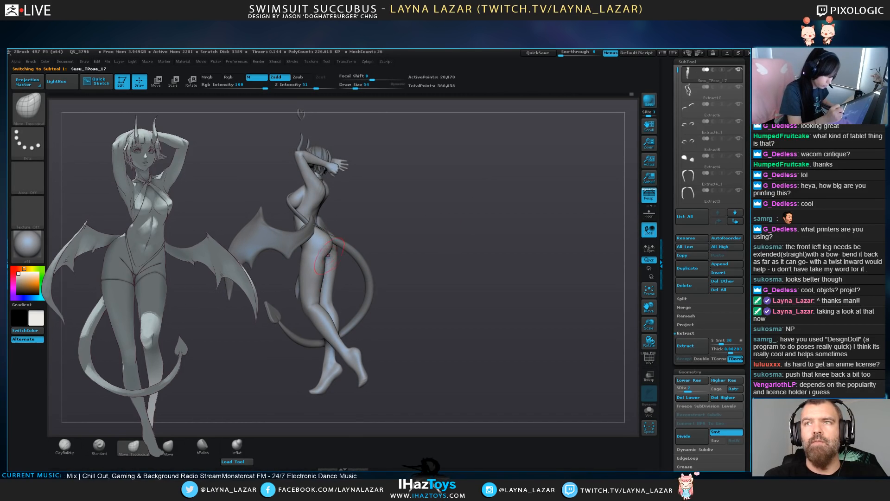
shift+drag(446, 253, 403, 253)
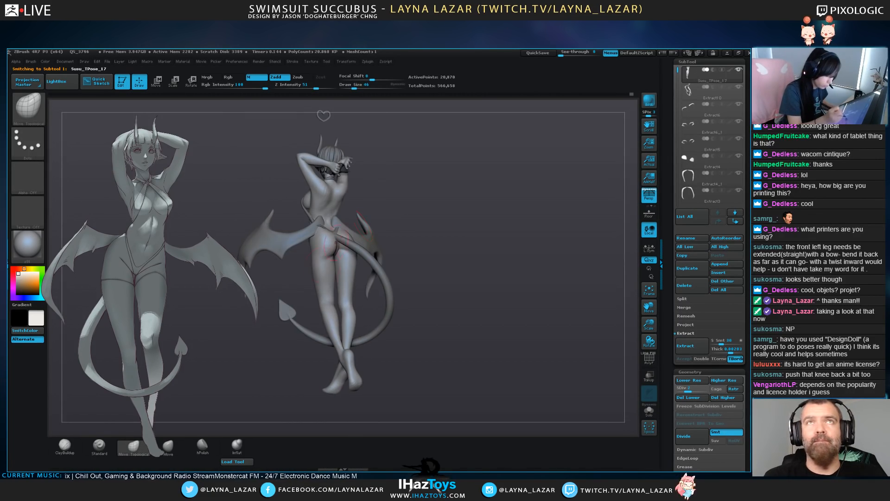
drag(429, 297, 424, 251)
drag(320, 245, 324, 242)
drag(429, 259, 496, 246)
drag(436, 241, 390, 255)
shift+drag(432, 240, 499, 222)
Adjust the hip and upper thigh with a draw size of 70 and smooth the back of the thighs
key(bracketright)
key(bracketright)
shift+drag(417, 250, 429, 250)
drag(309, 261, 308, 260)
alt+drag(418, 260, 413, 223)
mouse_move(299, 170)
mouse_down()
mouse_move(250, 171)
mouse_move(255, 223)
mouse_up()
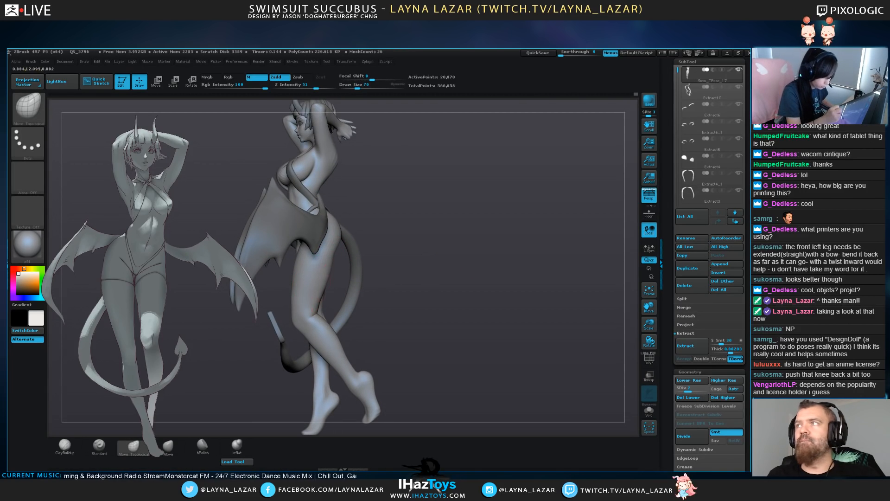
shift+drag(326, 258, 321, 289)
drag(399, 278, 343, 278)
mouse_move(329, 265)
shift+mouse_down()
mouse_move(332, 288)
mouse_move(335, 273)
shift+mouse_up()
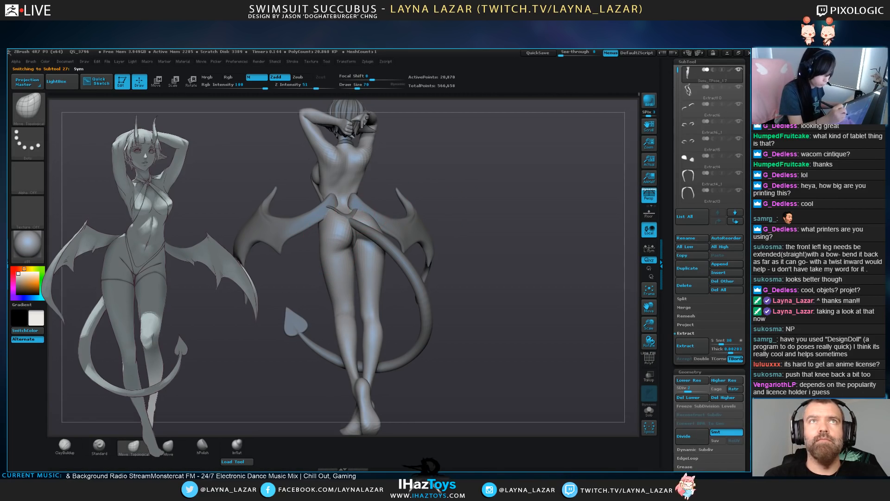
Select the wings subtool and adjust its placement behind the back with a Transpose Move line
alt+click(403, 230)
mouse_move(483, 278)
alt+mouse_down()
mouse_move(433, 296)
mouse_move(460, 288)
alt+mouse_up()
click(157, 82)
drag(356, 240, 356, 275)
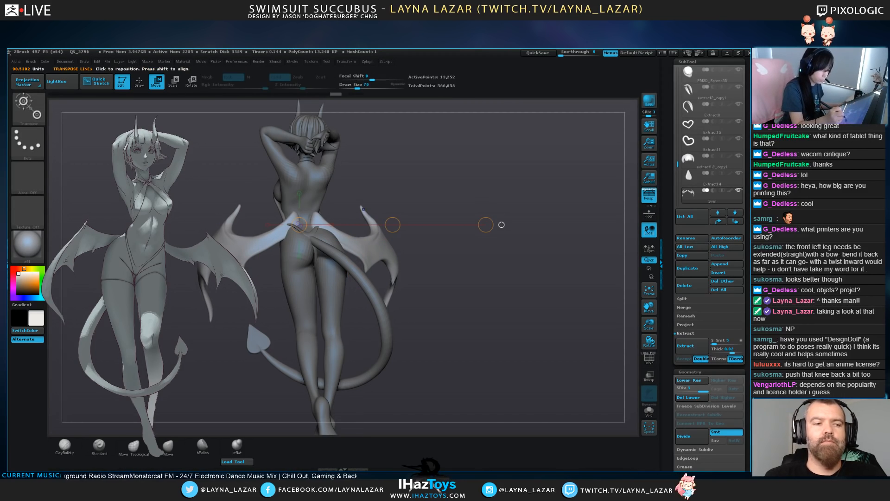
key(q)
alt+drag(482, 315, 463, 274)
drag(417, 297, 519, 299)
mouse_move(457, 306)
alt+mouse_down()
mouse_move(480, 305)
mouse_move(492, 320)
mouse_move(482, 287)
mouse_move(485, 329)
mouse_move(503, 335)
mouse_move(494, 332)
alt+mouse_up()
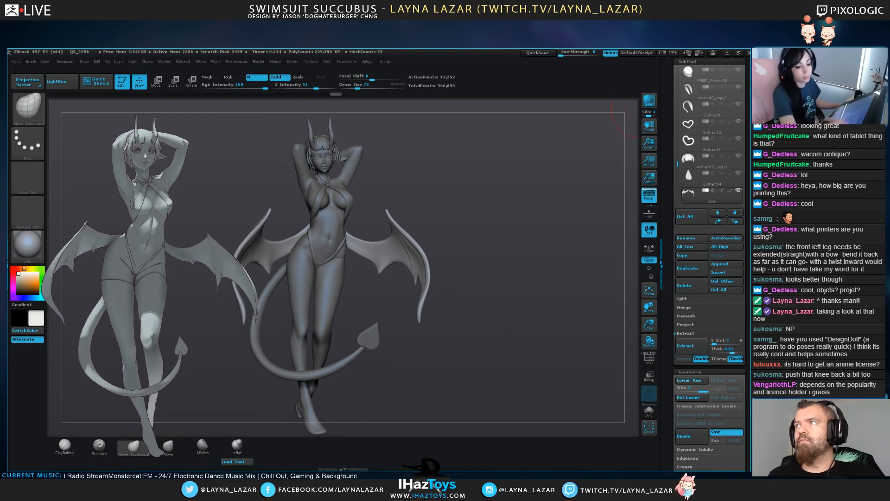
Look through the other loaded figures, including the T-pose version and the Nix model, and return to the winged succubus
drag(670, 109, 670, 324)
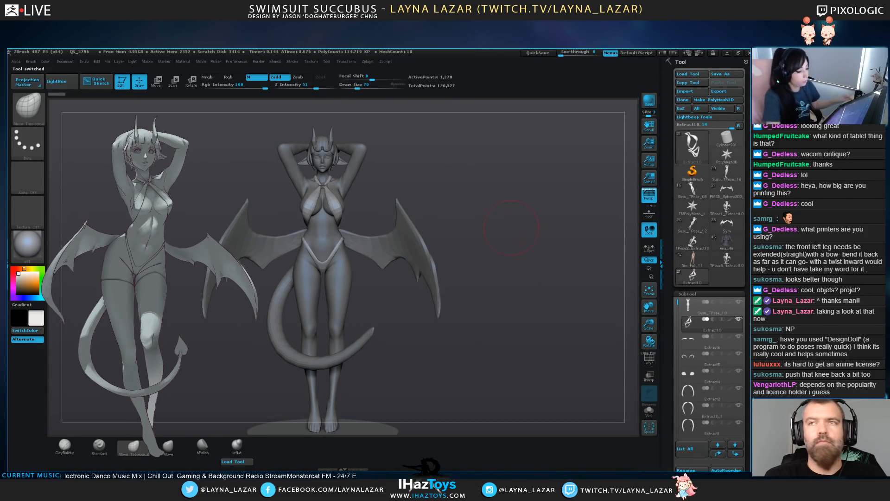
drag(747, 371, 747, 265)
drag(747, 139, 747, 163)
click(727, 176)
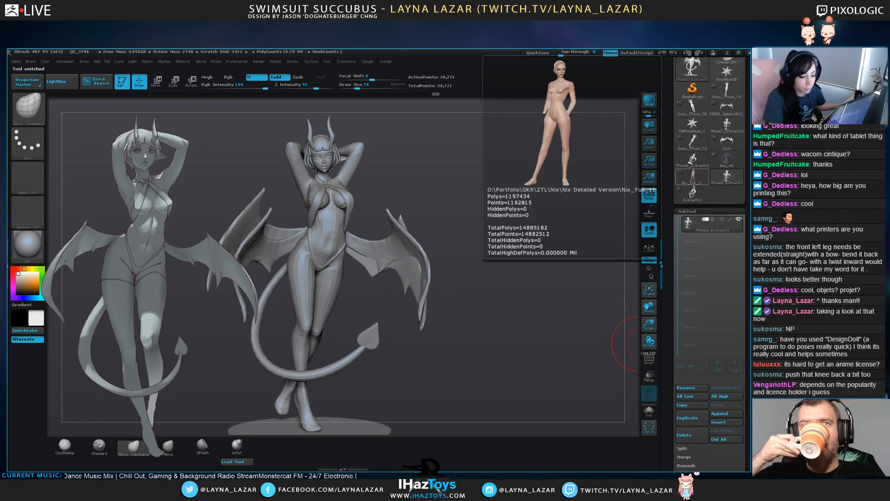
click(693, 175)
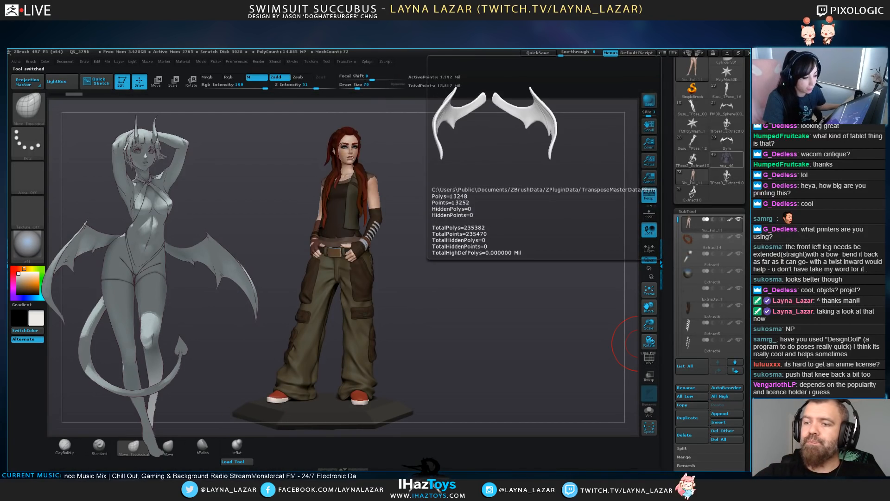
click(726, 139)
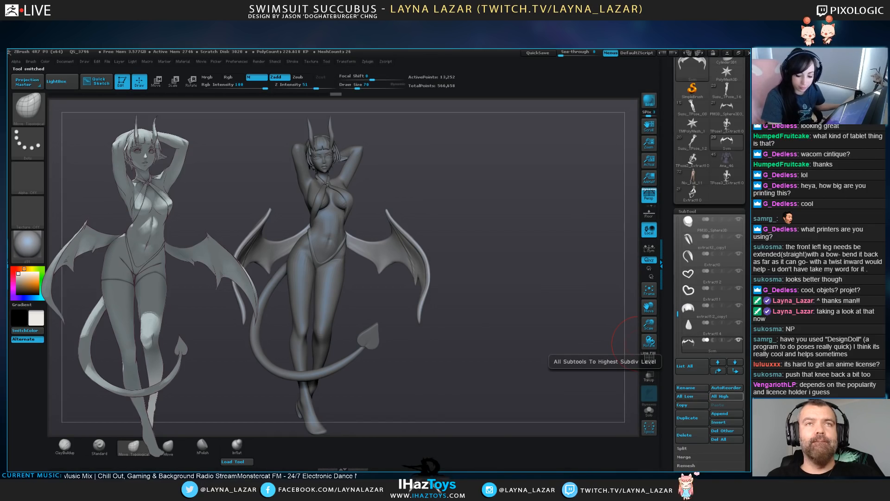
drag(709, 207, 710, 233)
alt+drag(547, 297, 547, 279)
mouse_move(499, 232)
alt+mouse_down()
mouse_move(513, 225)
mouse_move(518, 261)
mouse_move(525, 257)
alt+mouse_up()
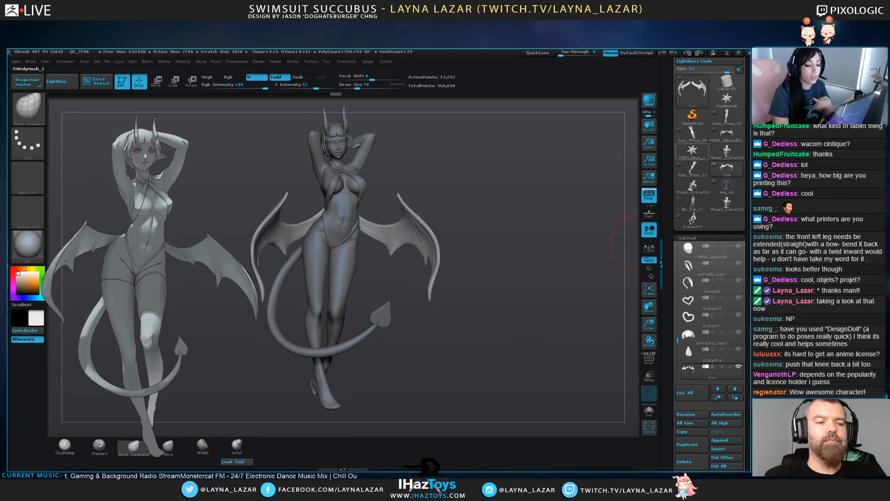
mouse_move(693, 220)
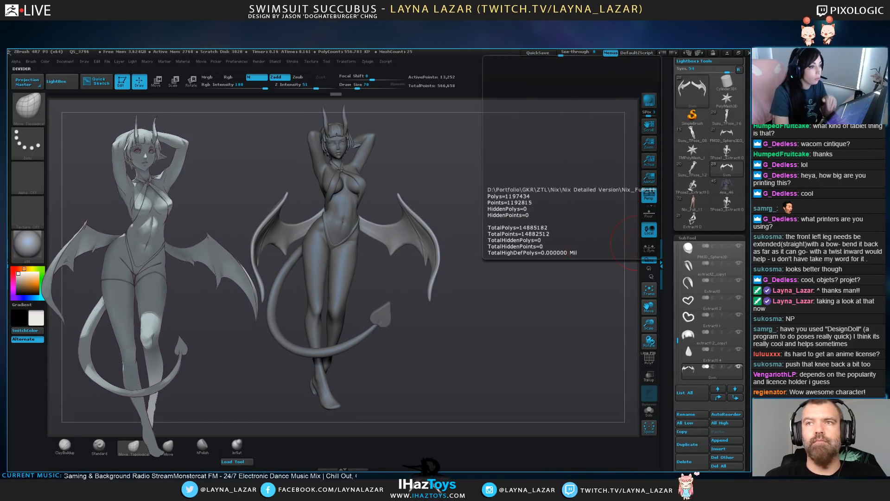
mouse_move(727, 169)
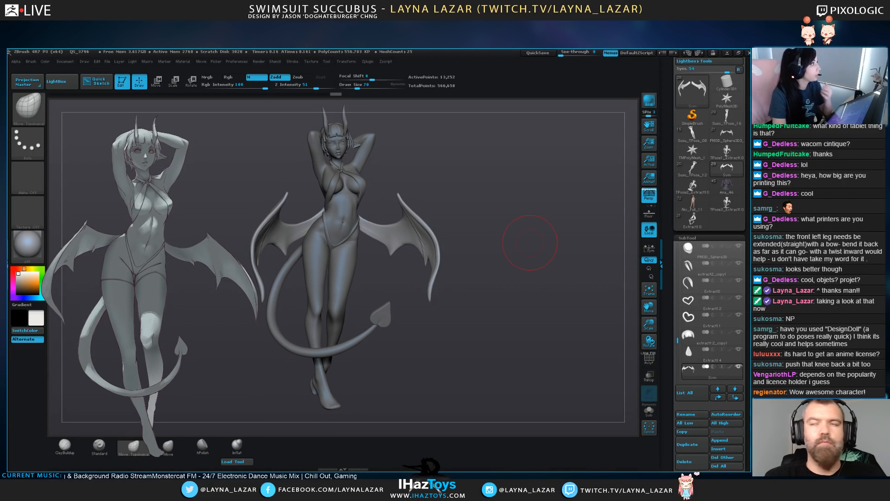
alt+drag(520, 273, 527, 287)
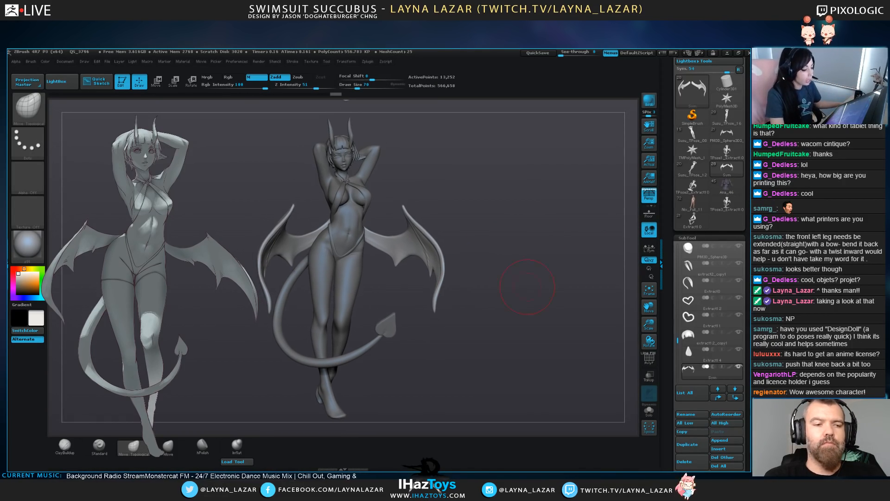
Shrink the brush to a very small draw size
key([)
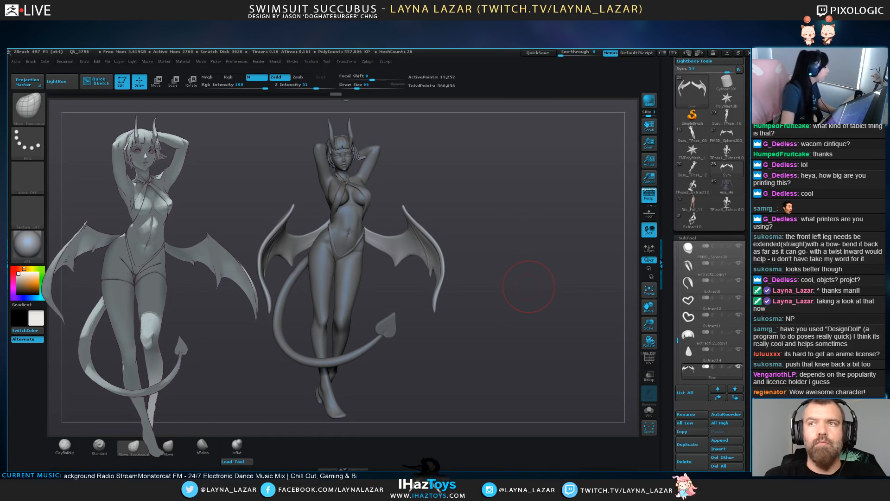
key([)
key([)
key([)
key([)
key([)
key([)
key([)
key([)
key([)
key([)
key([)
key([)
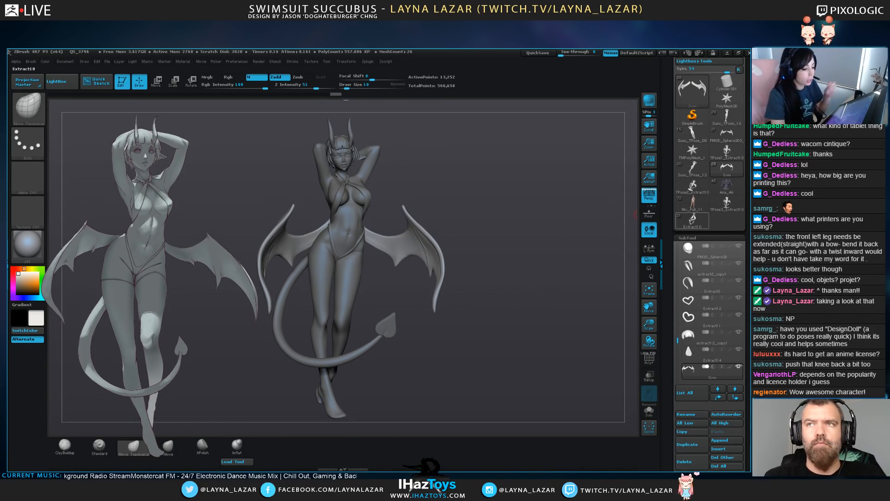
Switch repeatedly between the older straight-legged Extract10 figure and the current posed succubus to compare their poses and proportions
click(693, 221)
click(727, 170)
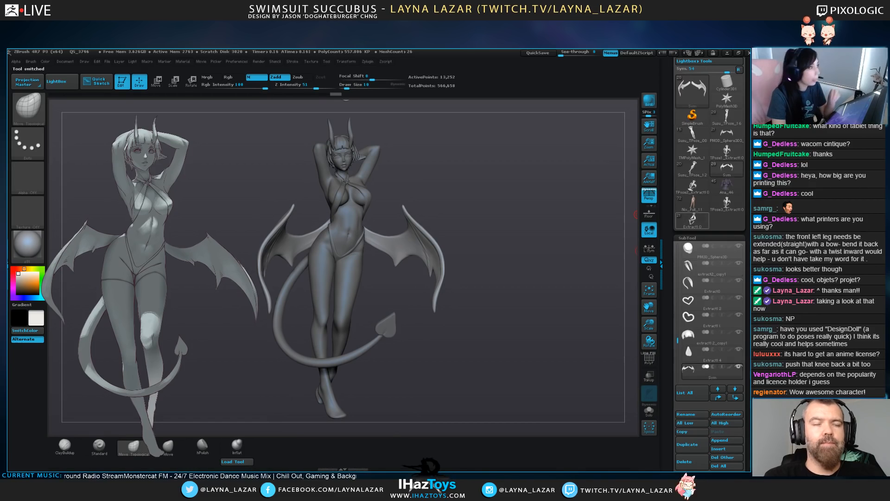
click(693, 221)
click(727, 169)
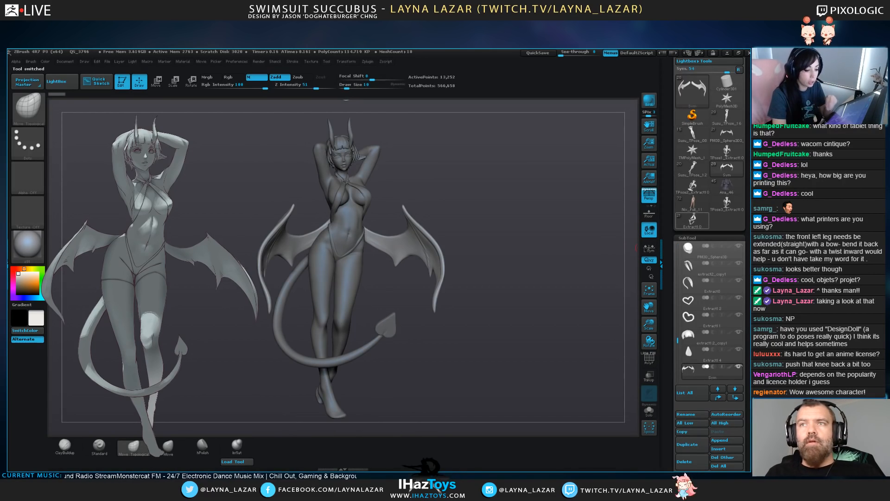
click(692, 221)
click(727, 169)
click(693, 221)
click(727, 169)
click(693, 221)
click(727, 169)
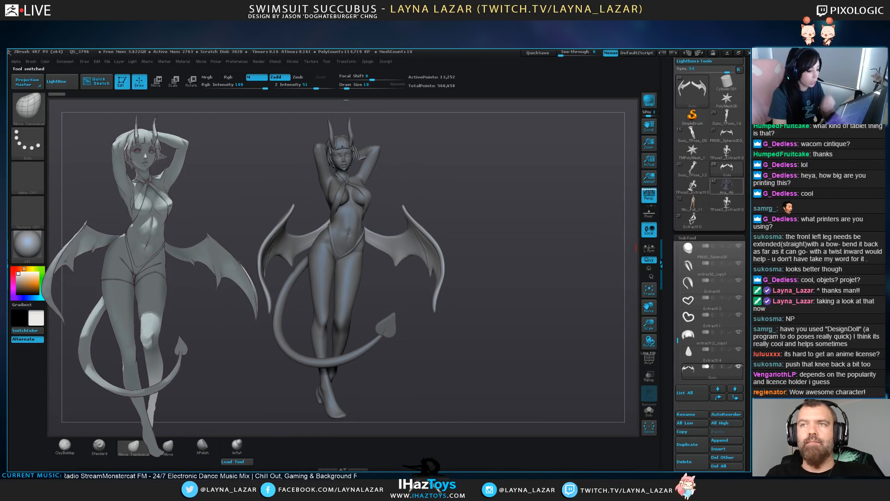
click(692, 221)
click(727, 169)
click(692, 220)
click(727, 169)
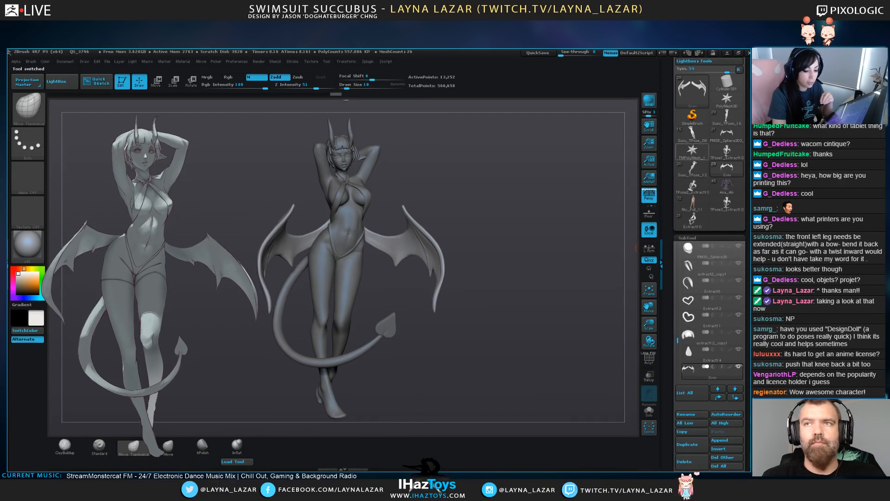
click(693, 221)
click(727, 169)
click(693, 221)
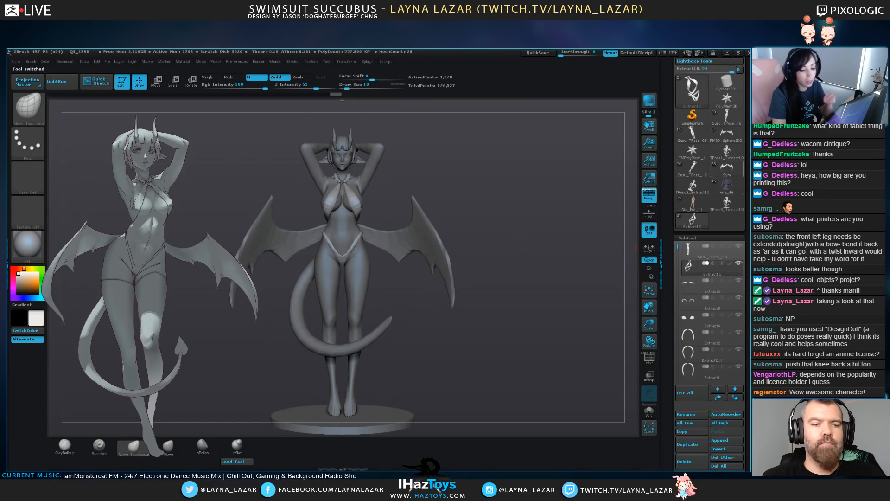
click(727, 169)
click(692, 221)
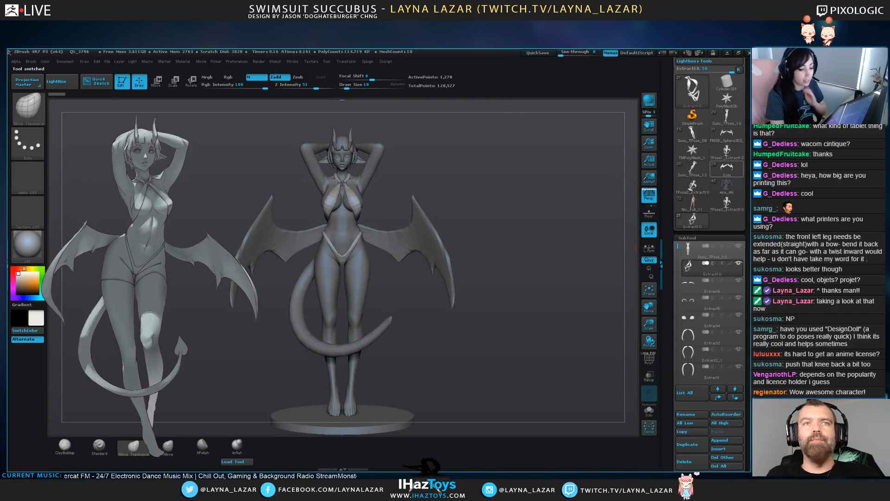
click(726, 169)
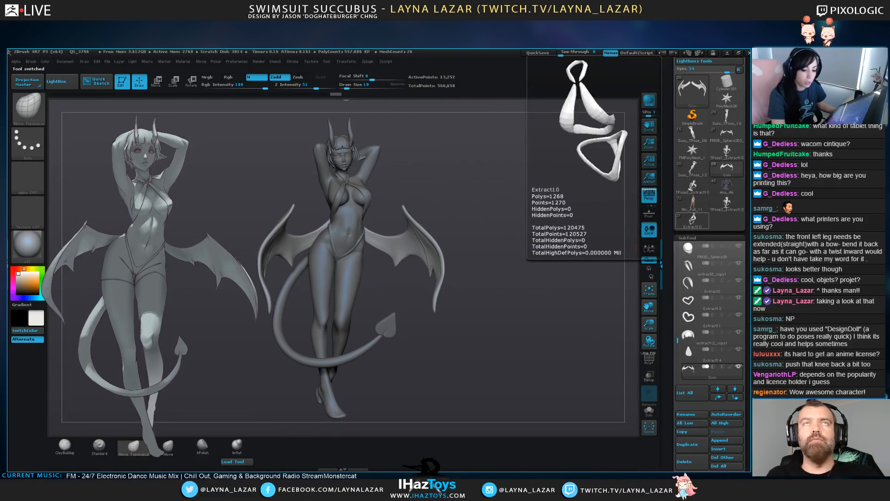
click(693, 220)
click(726, 169)
click(692, 219)
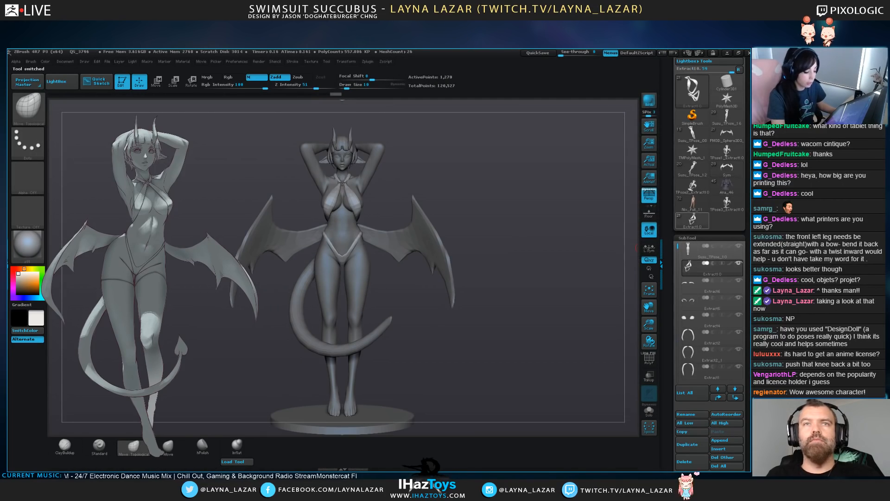
click(727, 169)
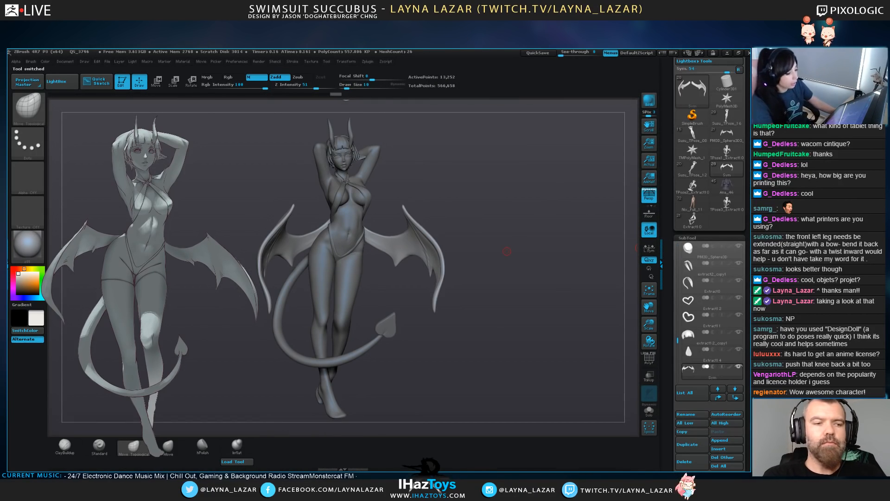
Compare the earlier crossed-leg version on its base with the Extract10 figure and the current succubus from the front
drag(671, 79, 671, 135)
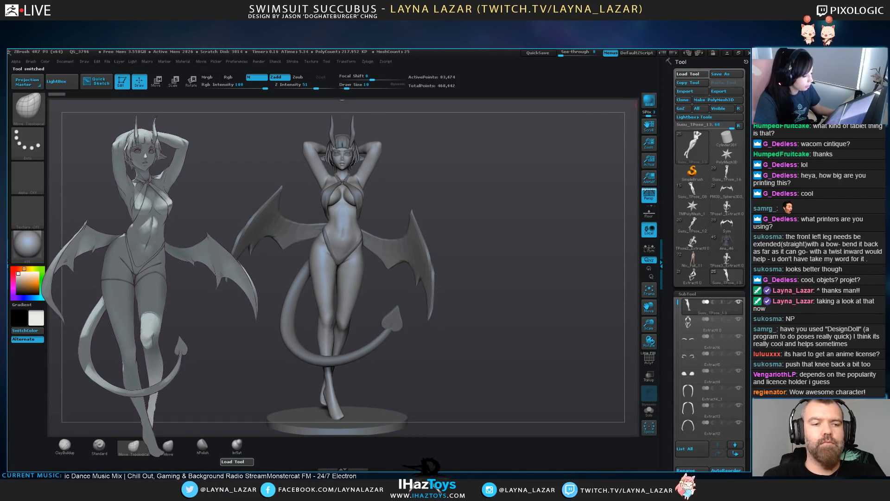
mouse_move(493, 292)
mouse_down()
mouse_move(468, 293)
mouse_move(520, 291)
mouse_move(504, 289)
mouse_up()
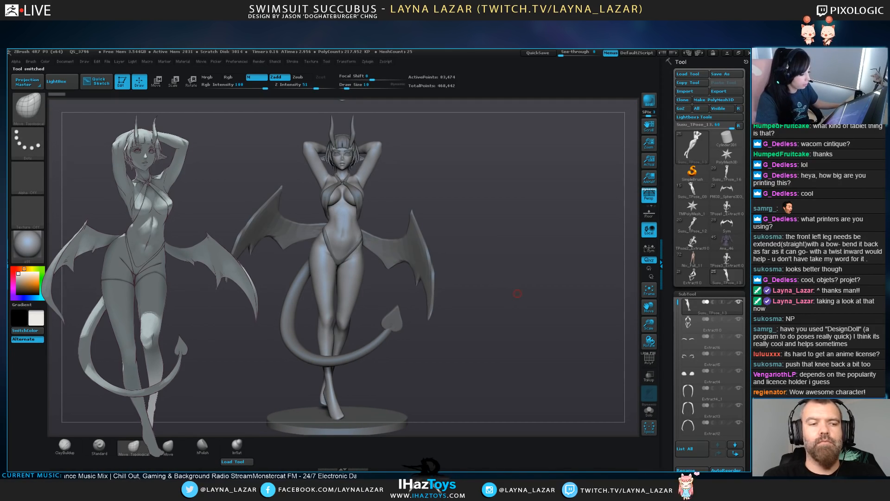
mouse_move(479, 222)
mouse_down()
mouse_move(436, 225)
mouse_move(499, 236)
mouse_move(478, 223)
mouse_up()
alt+drag(515, 272, 518, 253)
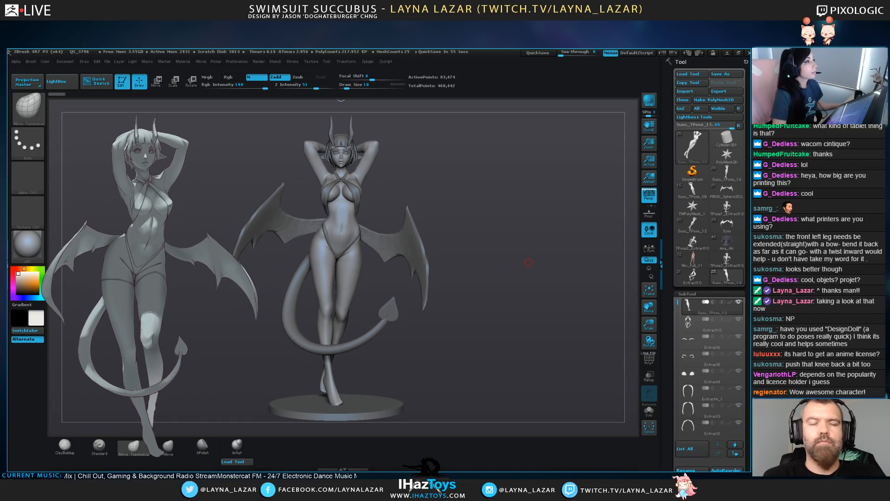
click(693, 276)
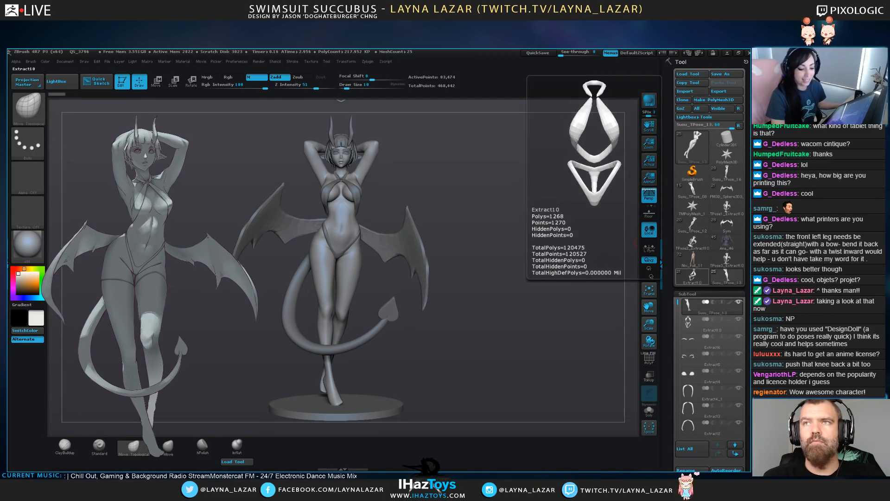
click(726, 225)
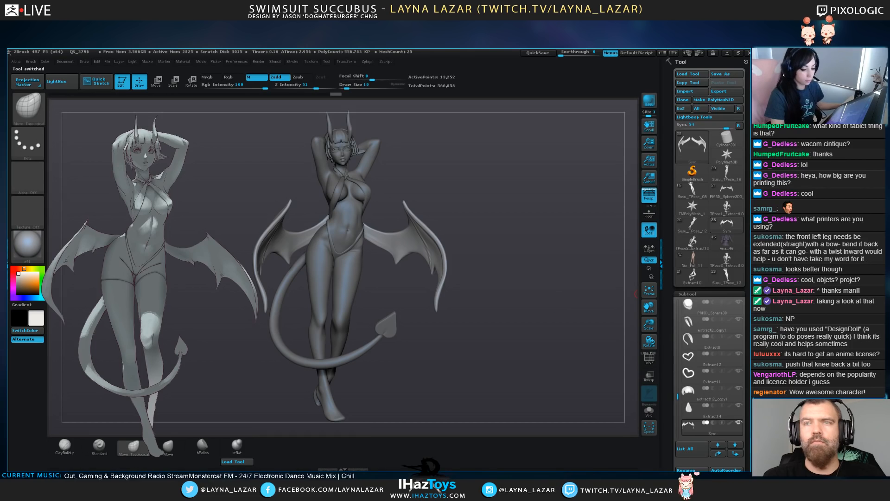
click(727, 276)
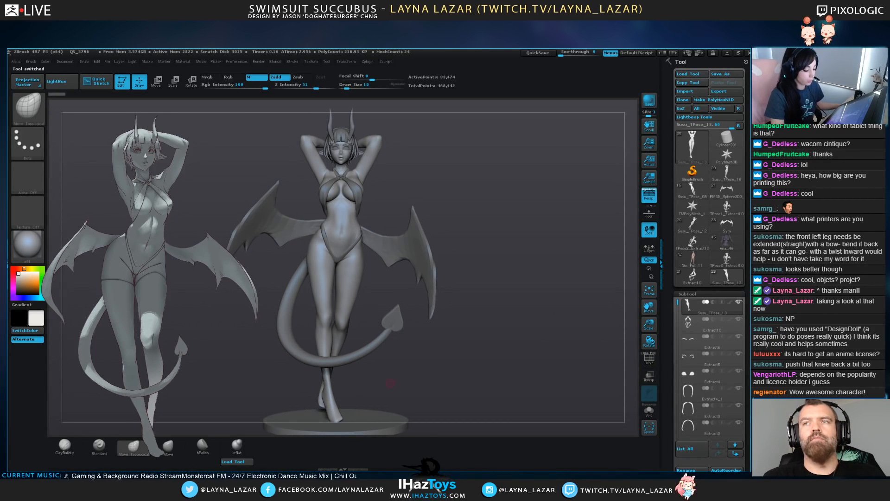
Hide the round base beneath the earlier crossed-leg succubus and make her body the active subtool again
alt+click(368, 411)
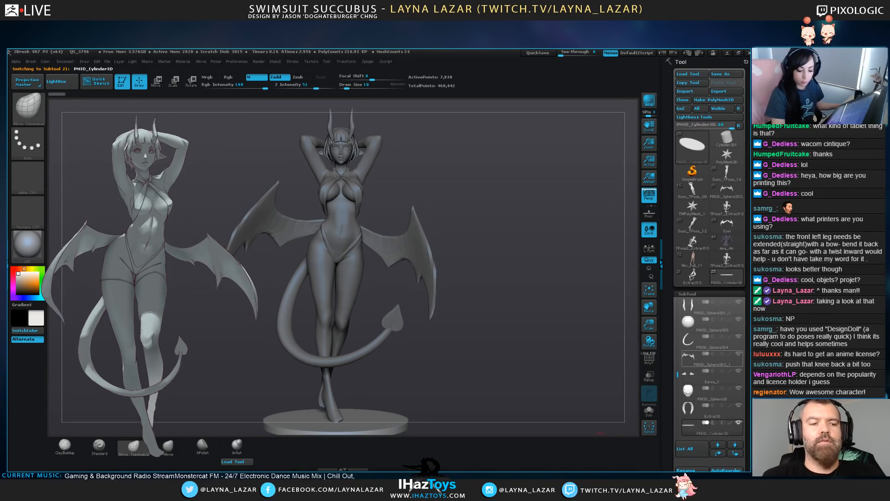
click(713, 359)
alt+click(344, 265)
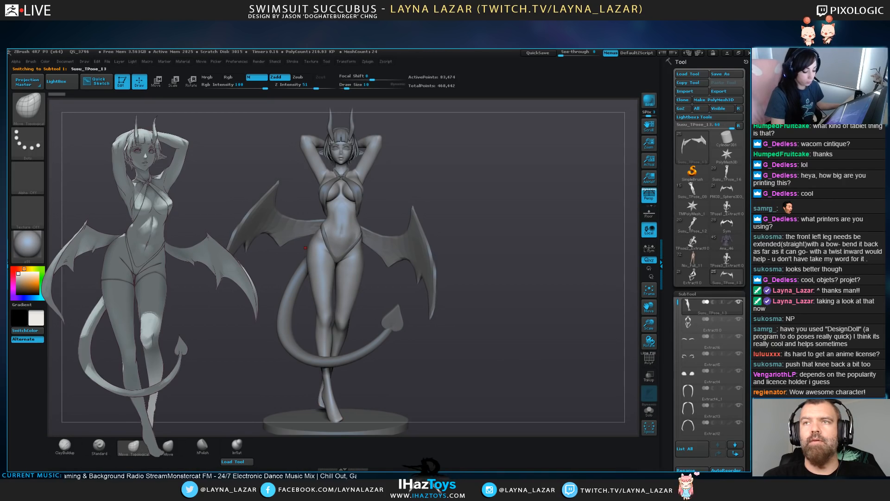
alt+click(369, 418)
click(712, 411)
alt+click(346, 299)
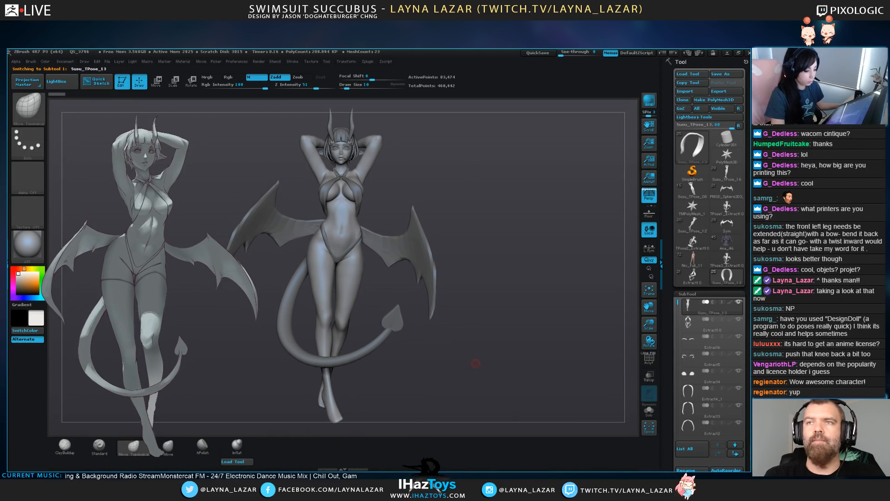
Make the heart-shaped tail tip the active subtool on both the earlier and the current succubus
alt+click(396, 319)
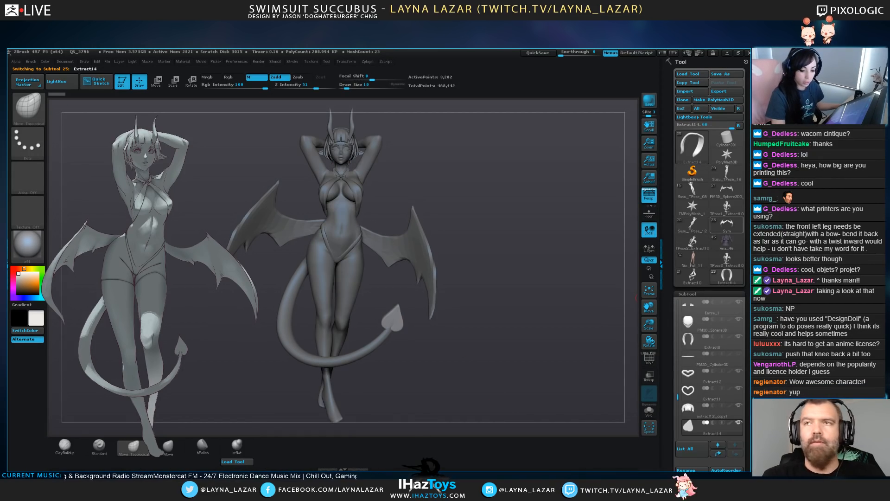
click(727, 225)
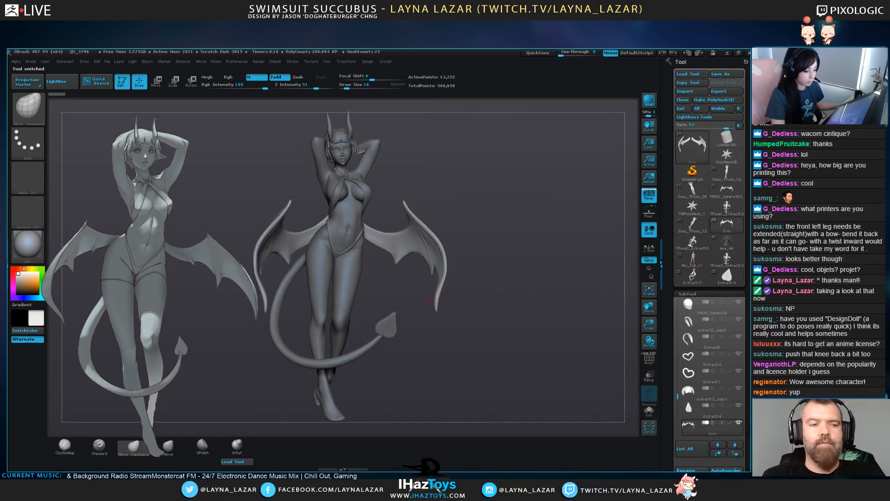
click(727, 276)
click(727, 225)
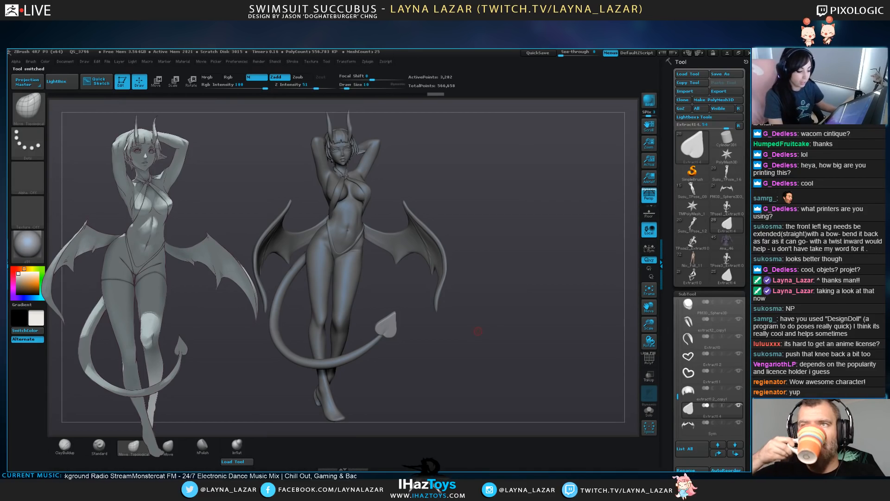
Switch back and forth between the earlier and current succubus to compare hips, legs, wings and tail from the front
click(727, 276)
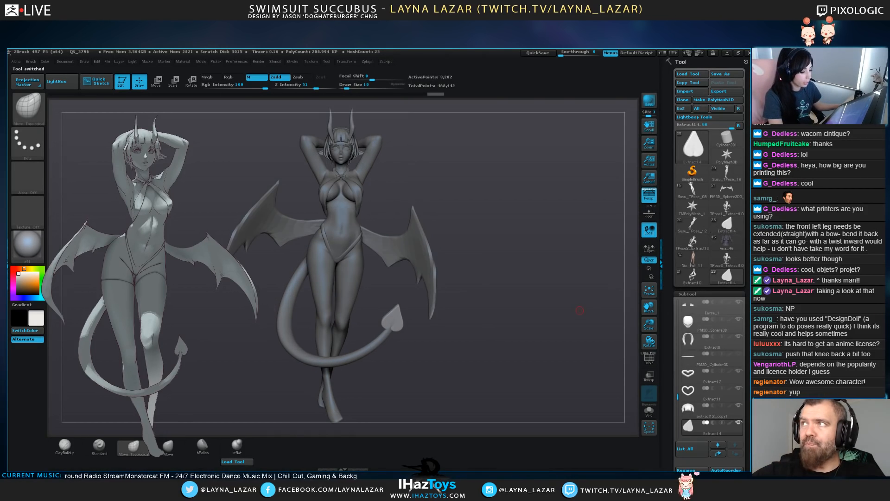
click(727, 225)
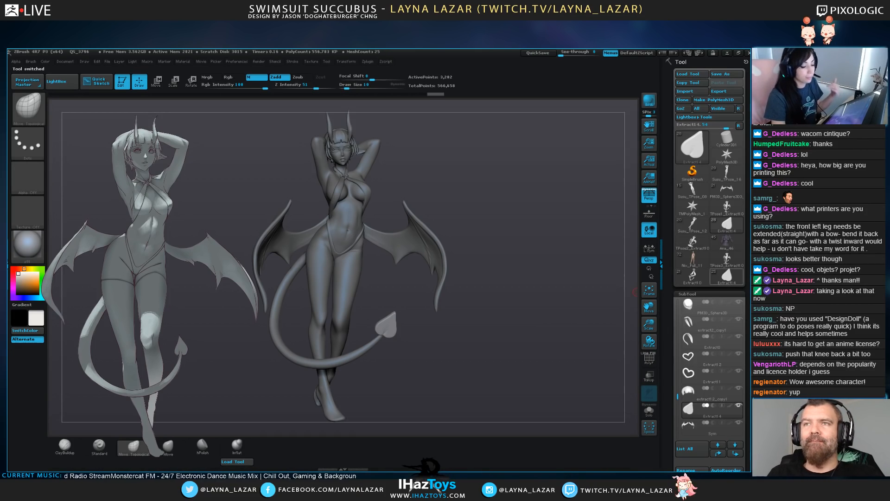
click(727, 276)
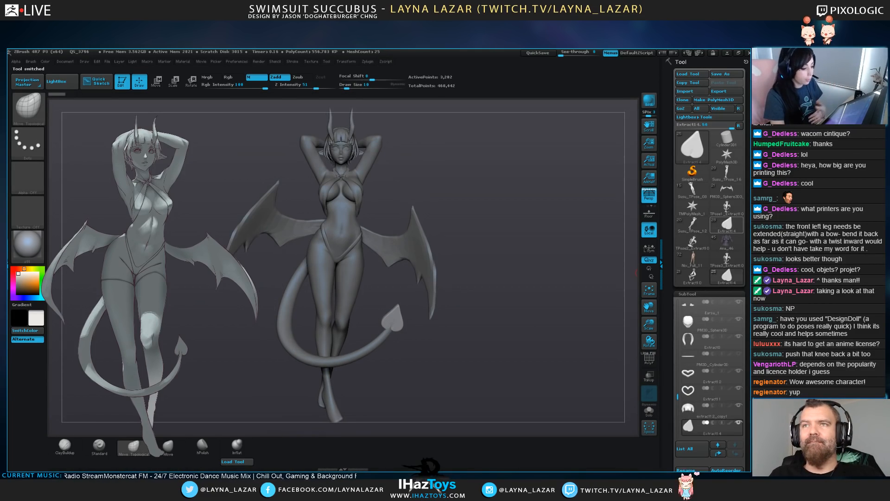
click(727, 226)
click(726, 276)
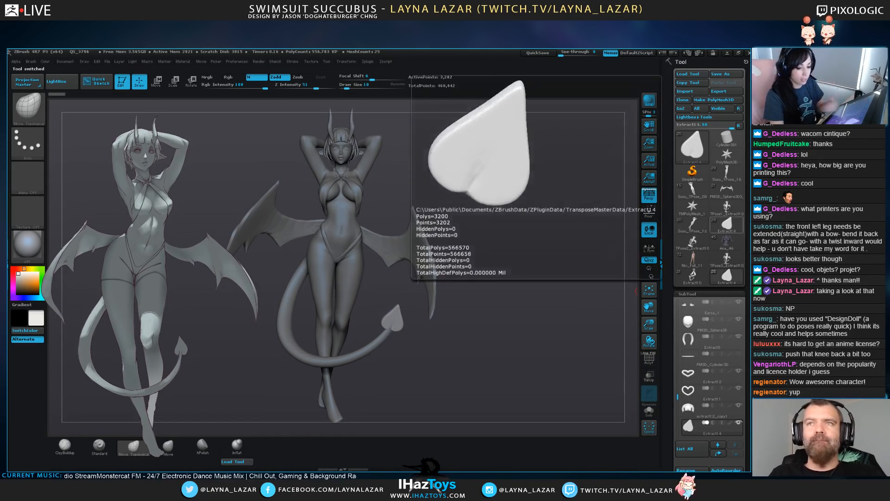
click(727, 226)
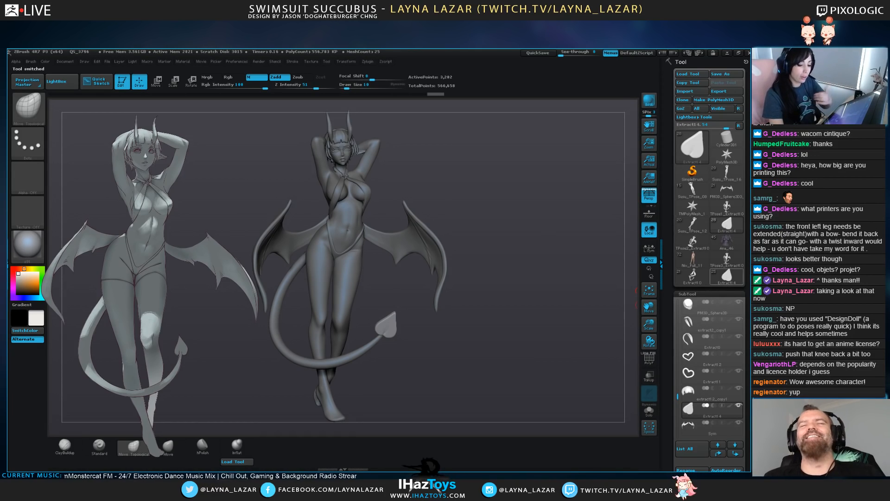
click(727, 276)
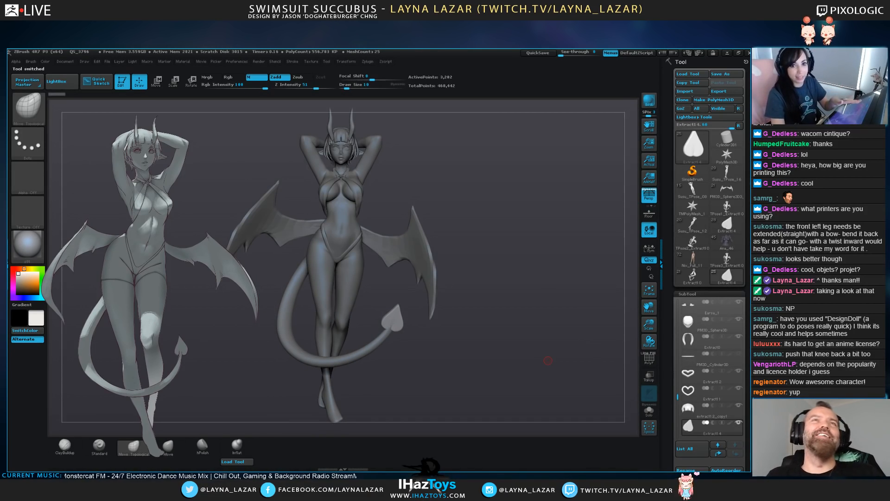
click(727, 225)
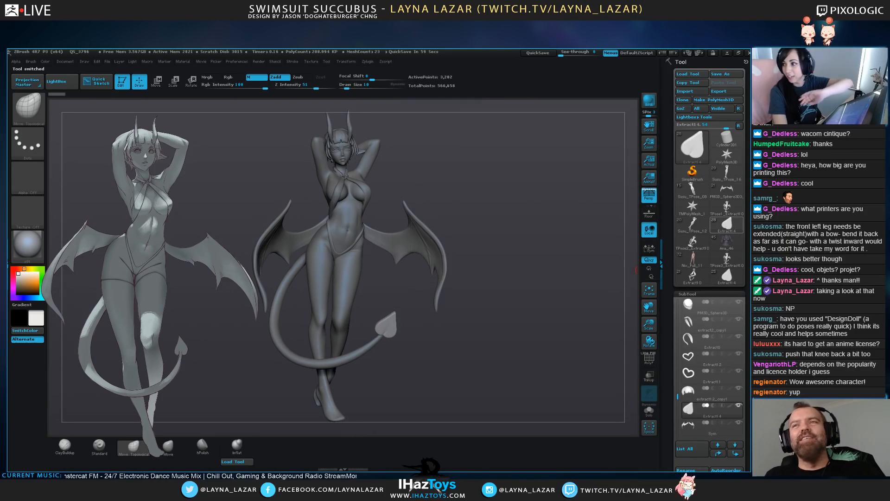
mouse_move(727, 224)
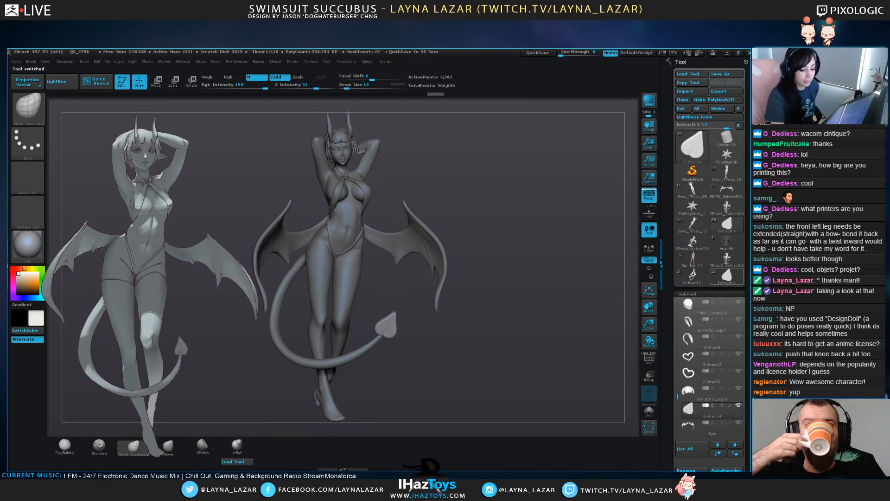
click(727, 275)
click(727, 225)
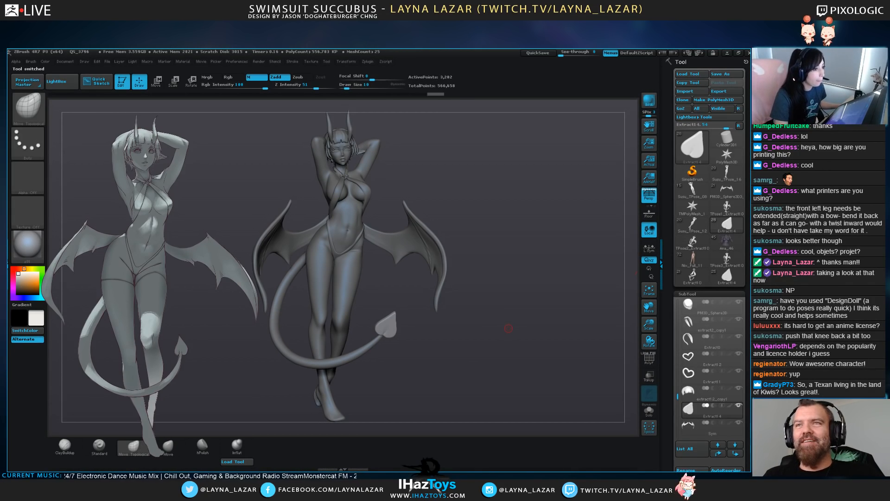
Turn the figures to a side profile and compare the stance of the earlier and current versions
drag(489, 325, 431, 303)
click(727, 276)
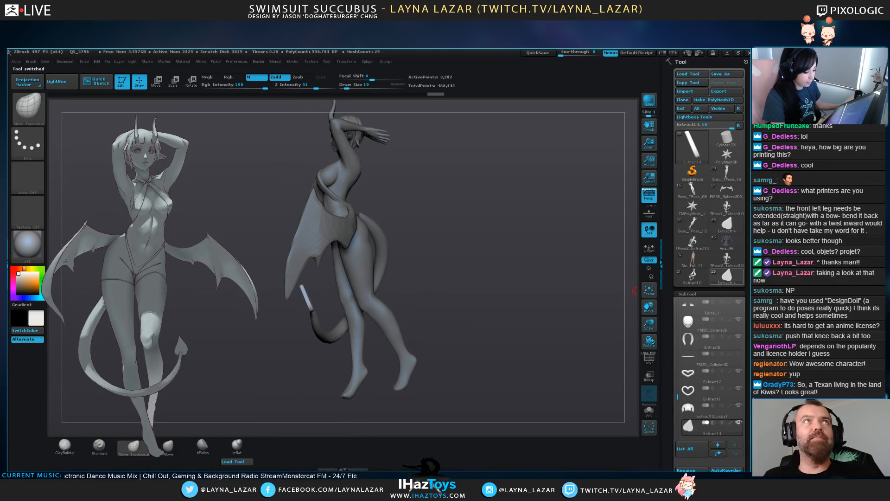
click(727, 258)
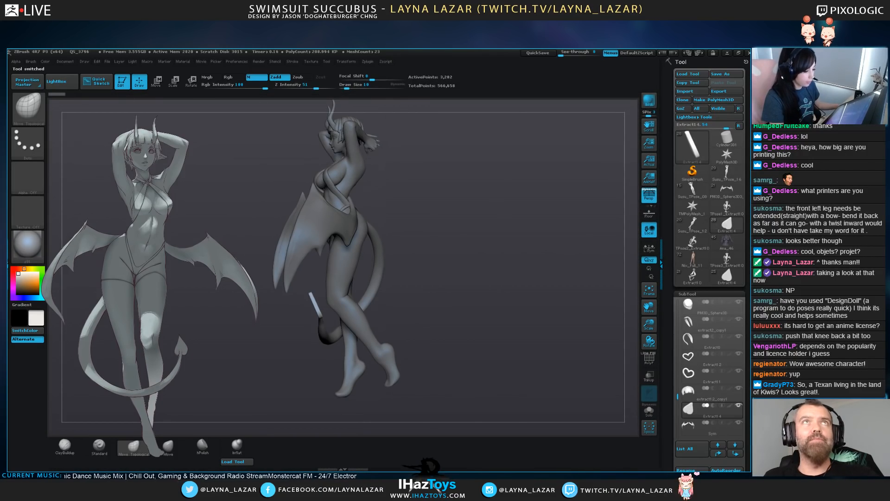
Compare the arms, chest and back of the two succubus versions up close from the side
alt+drag(297, 139, 297, 194)
alt+drag(332, 111, 275, 258)
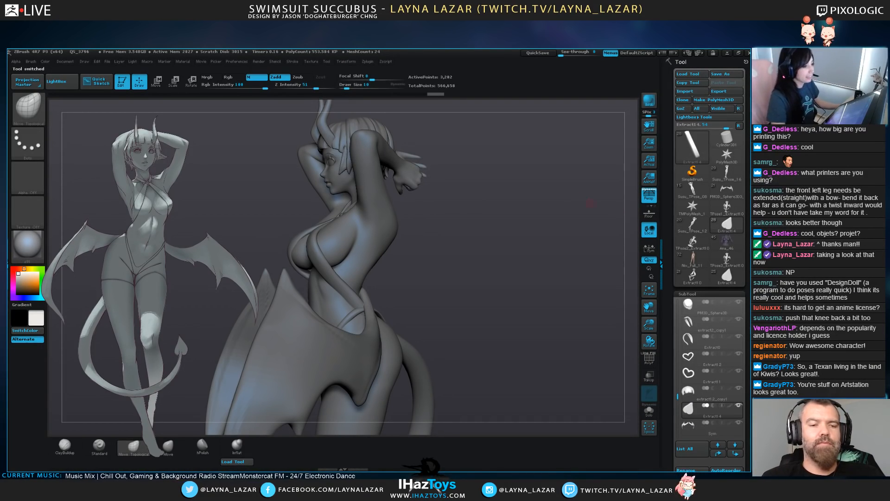
click(727, 277)
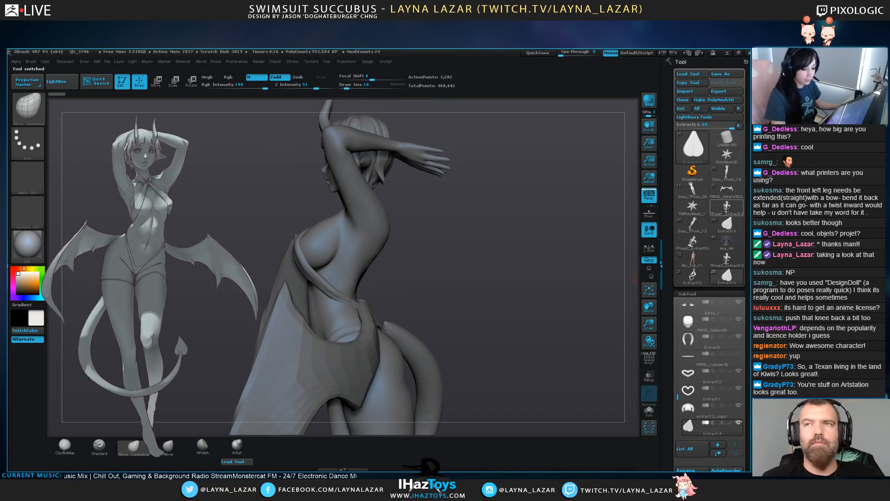
click(727, 225)
click(726, 276)
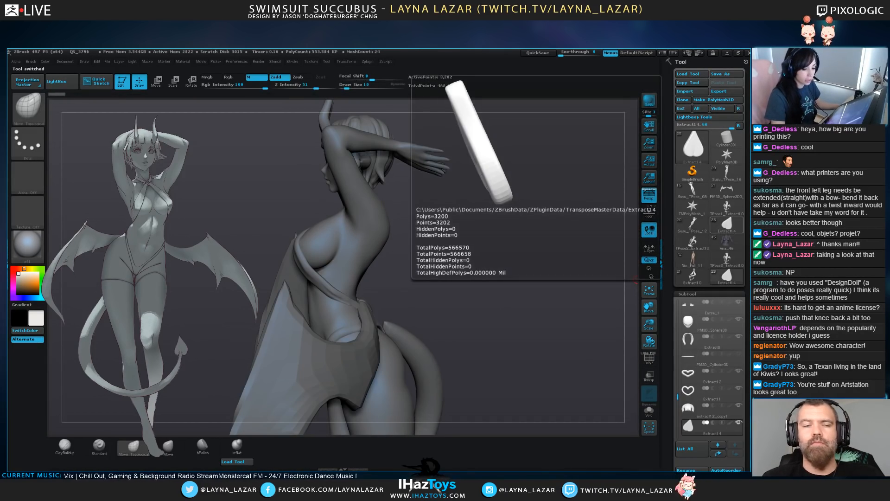
click(726, 225)
click(726, 276)
click(727, 225)
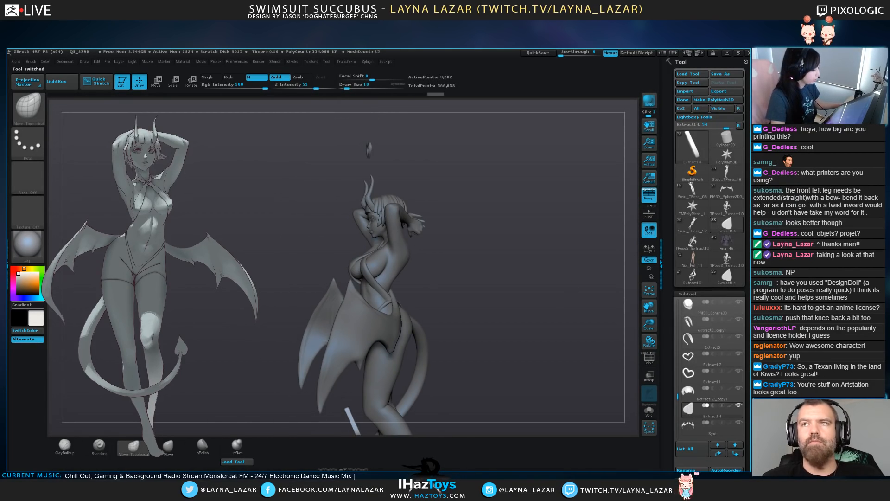
Display the figures as flat black silhouettes and compare the two versions from the side and the front
click(25, 330)
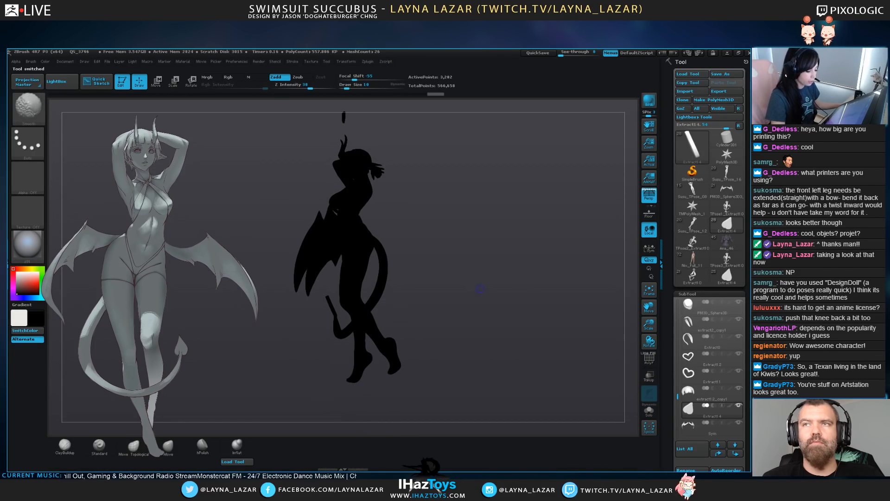
click(726, 276)
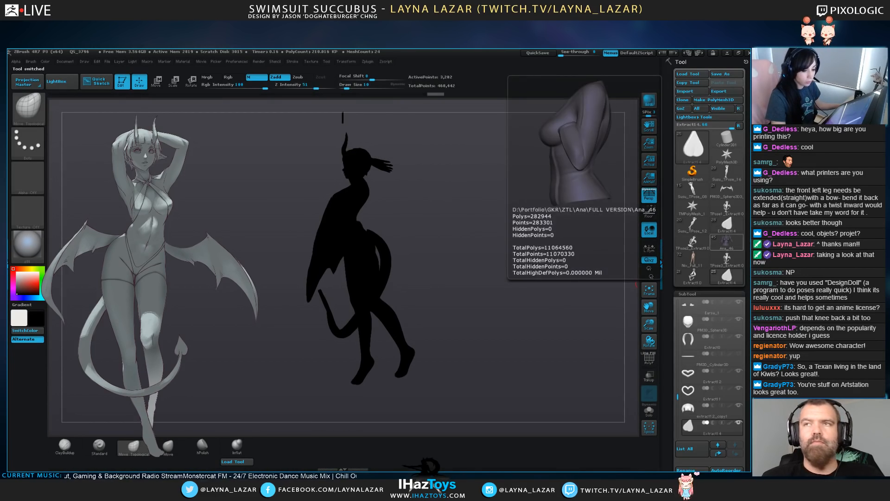
click(727, 224)
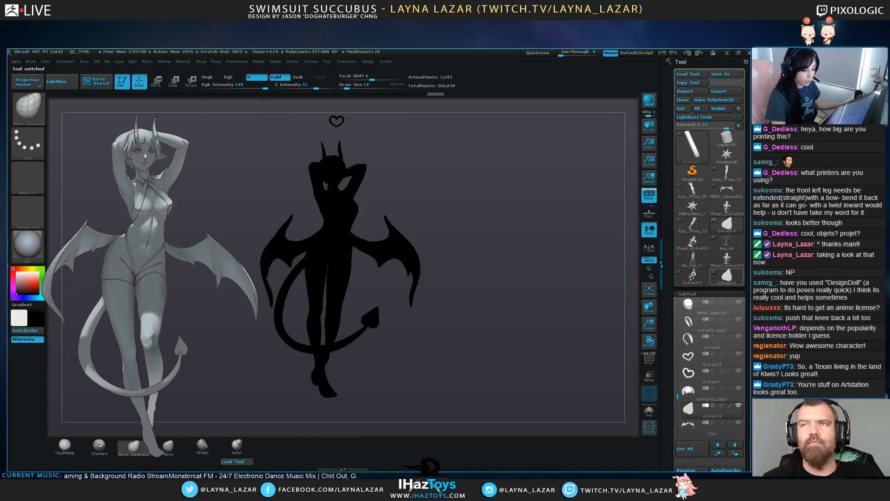
click(727, 276)
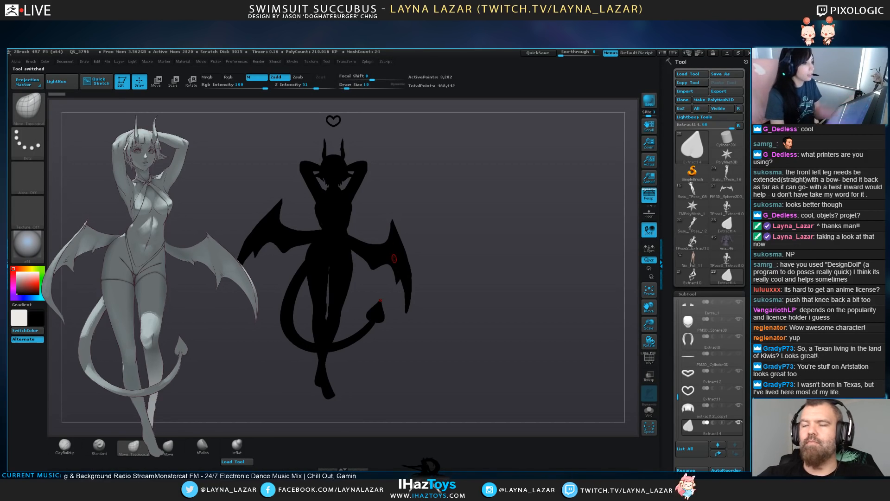
alt+drag(489, 287, 529, 315)
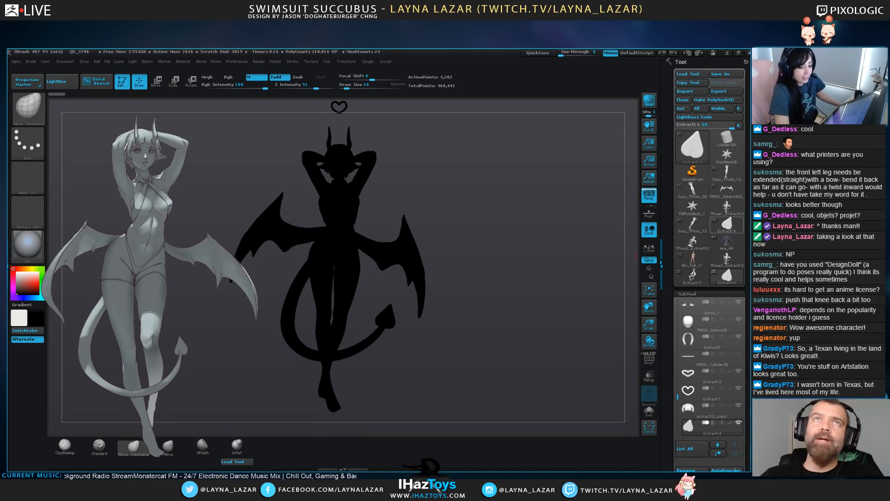
Make the current figure's body the active subtool and check its front silhouette against the earlier version
click(727, 225)
drag(528, 300, 502, 370)
alt+click(346, 294)
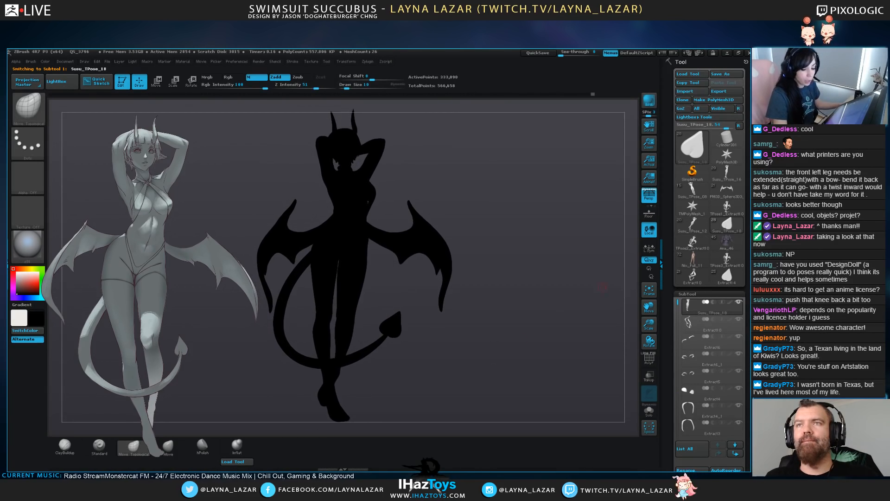
click(727, 276)
click(727, 224)
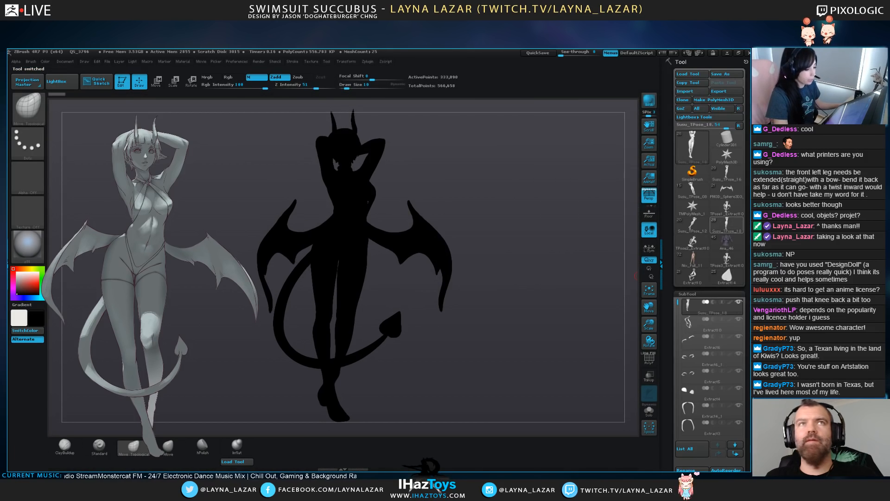
click(727, 276)
click(727, 223)
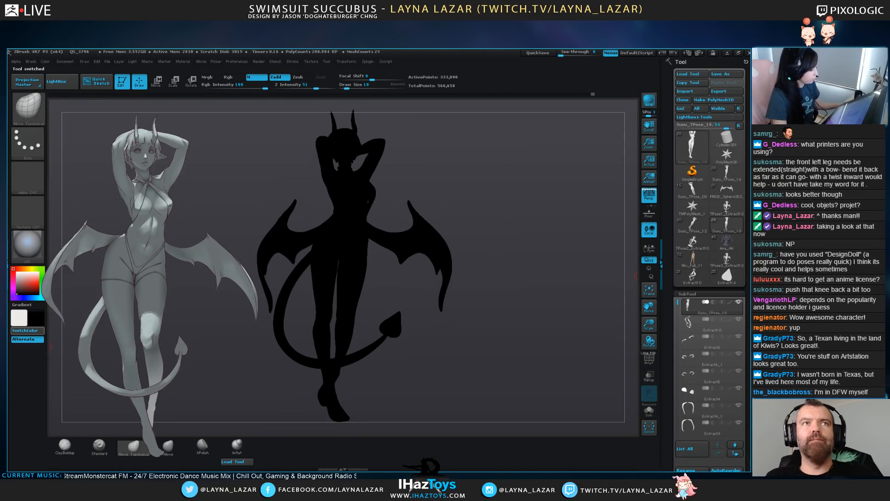
Restore the shaded grey display and compare the two succubus versions from behind
click(26, 330)
drag(218, 343, 436, 355)
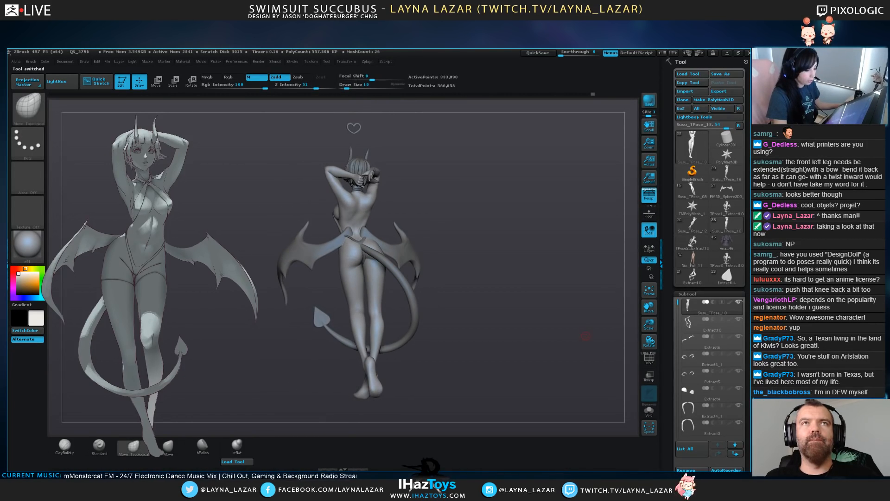
click(726, 276)
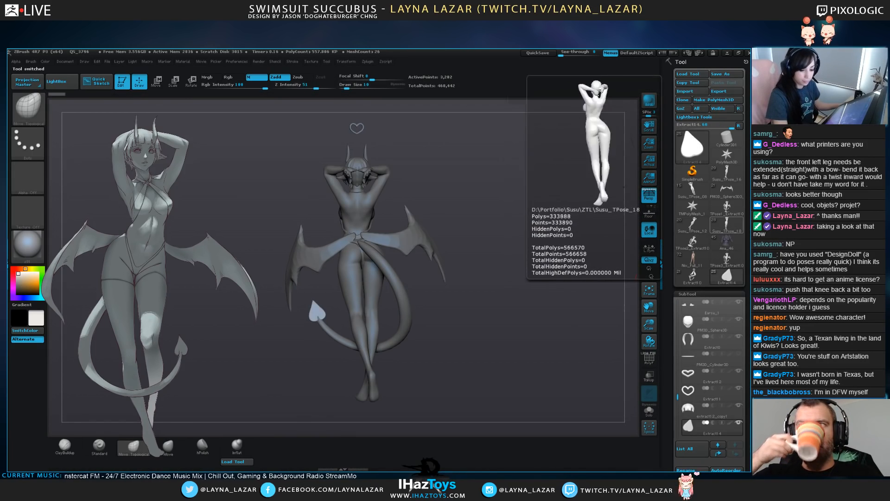
click(726, 225)
click(727, 277)
mouse_move(527, 298)
mouse_down()
mouse_move(575, 292)
mouse_move(514, 297)
mouse_up()
Compare the back, legs and wings of both versions from rear three-quarter and side angles
click(727, 225)
click(727, 276)
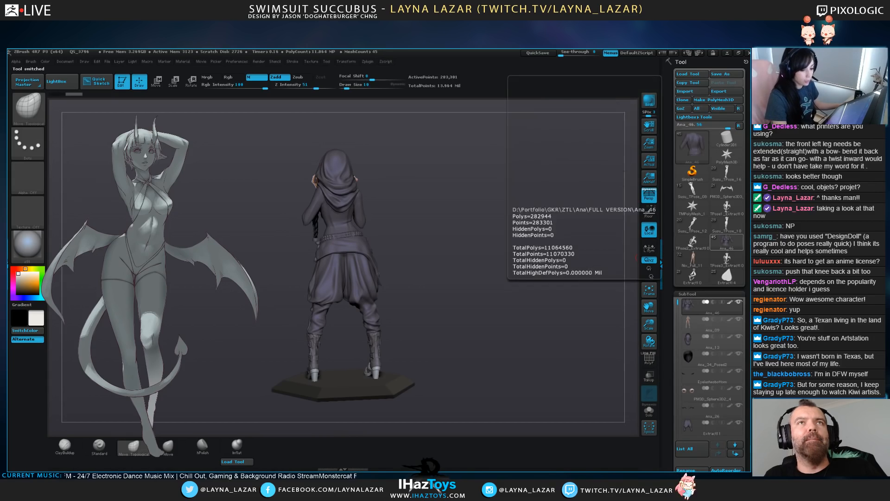
click(726, 226)
drag(525, 266, 541, 276)
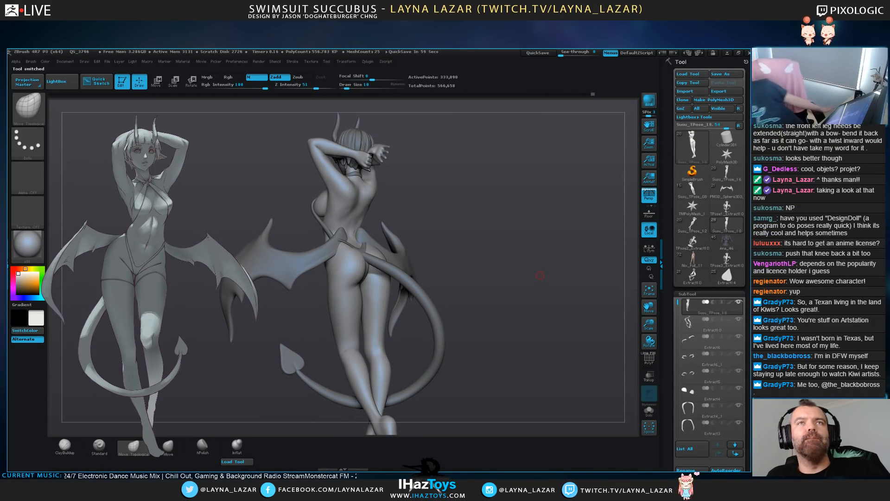
click(727, 276)
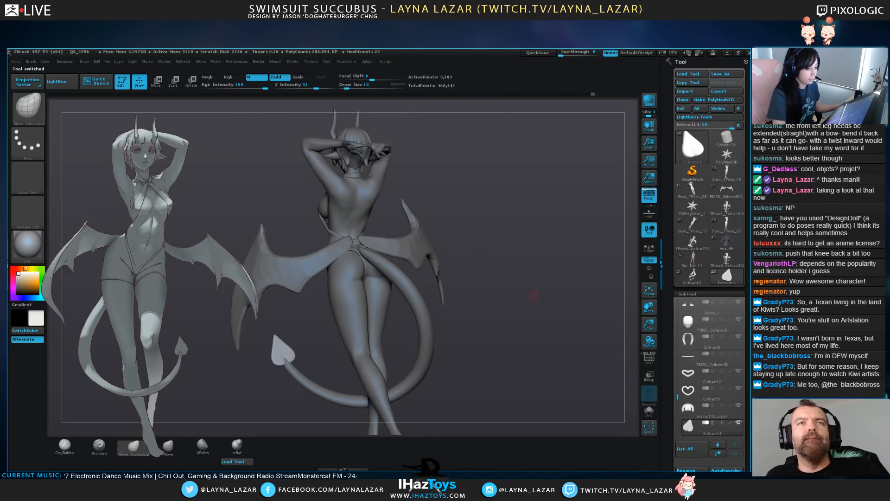
click(727, 225)
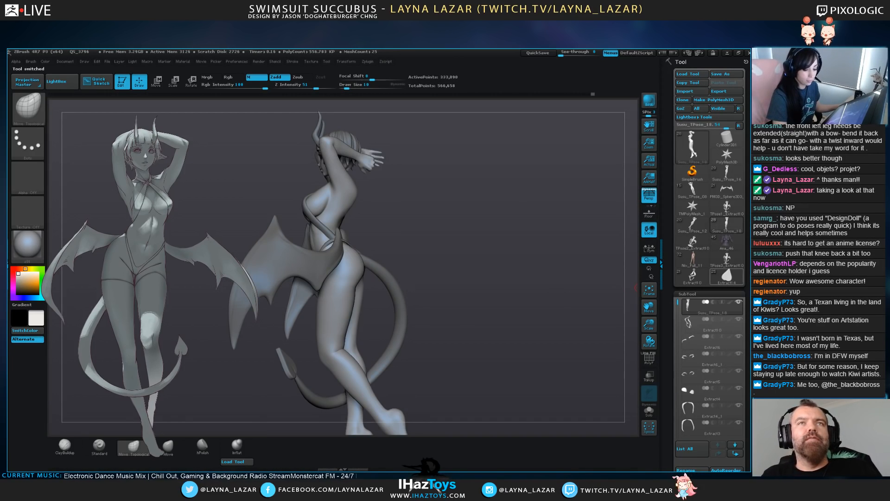
Compare the pose and silhouette of the earlier and current succubus versions from the front, at full length
click(727, 277)
shift+drag(487, 310, 585, 310)
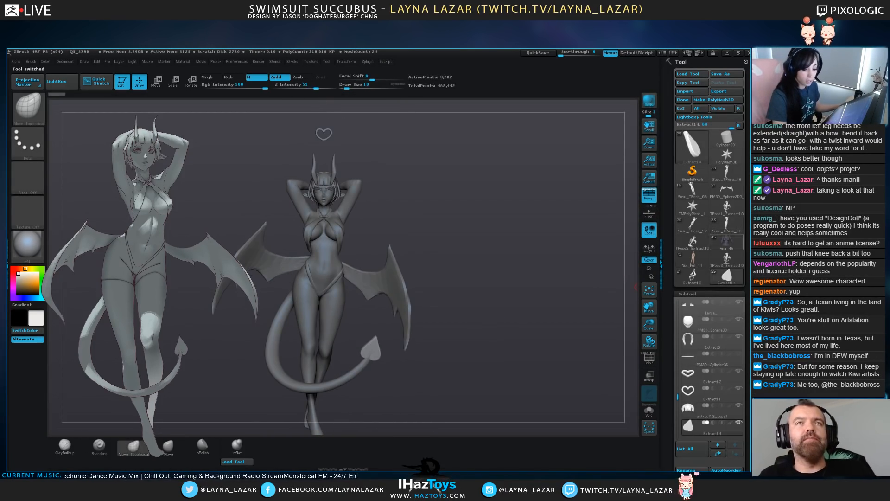
click(727, 225)
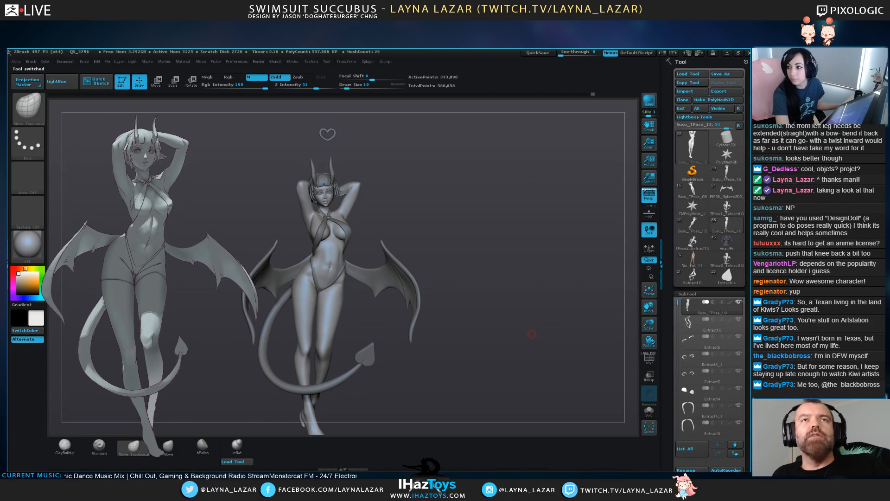
drag(509, 363, 559, 333)
click(727, 276)
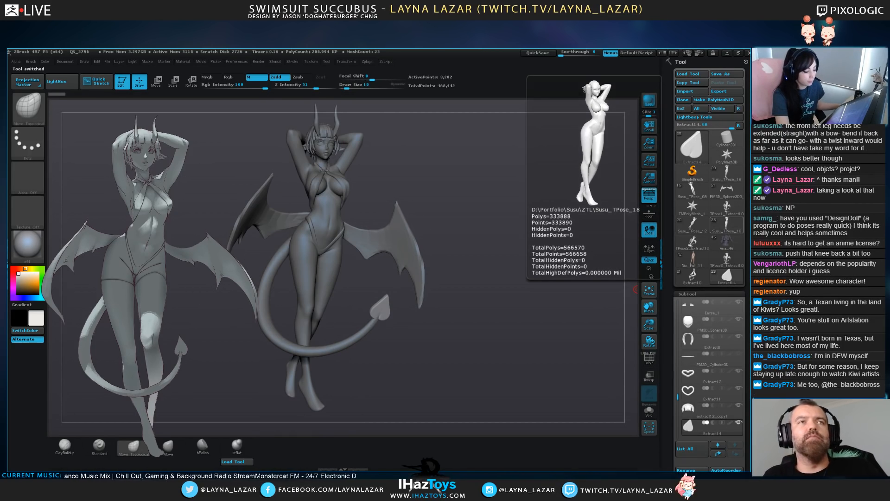
click(727, 226)
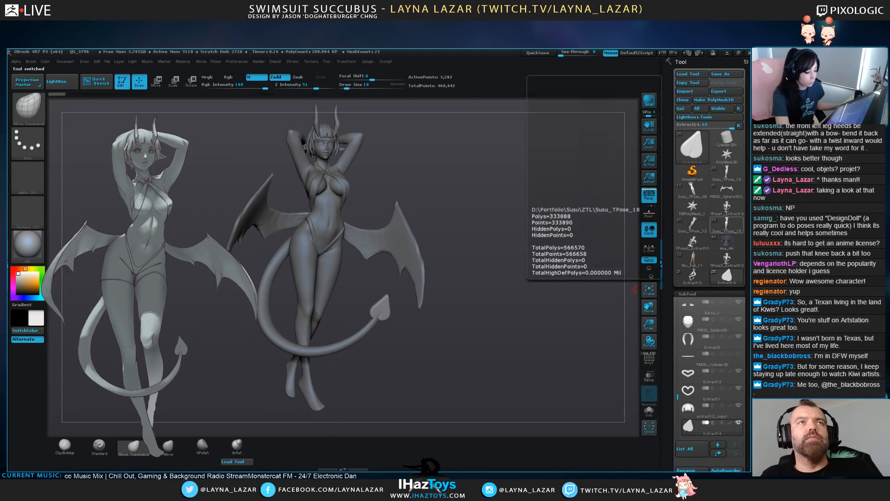
Compare the arms, hips, legs and tail of both versions from a front three-quarter angle
mouse_move(727, 241)
click(727, 277)
click(727, 225)
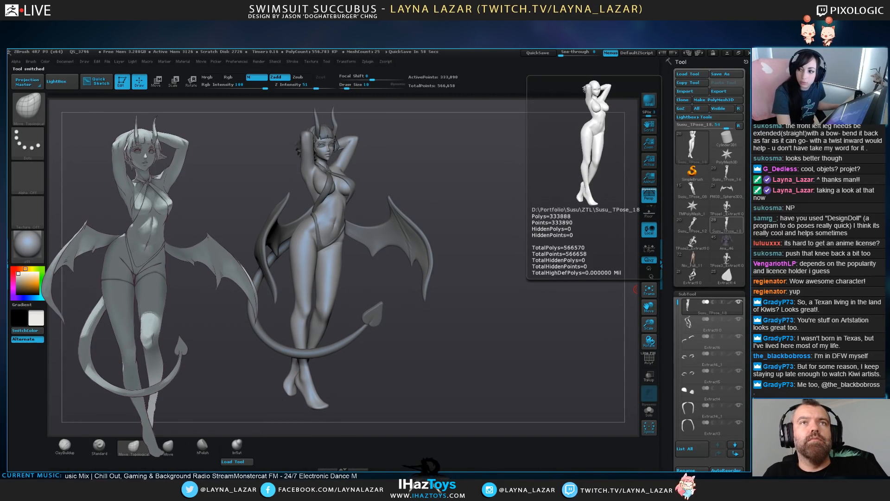
click(727, 276)
click(727, 225)
alt+drag(547, 296, 460, 302)
click(727, 276)
click(727, 225)
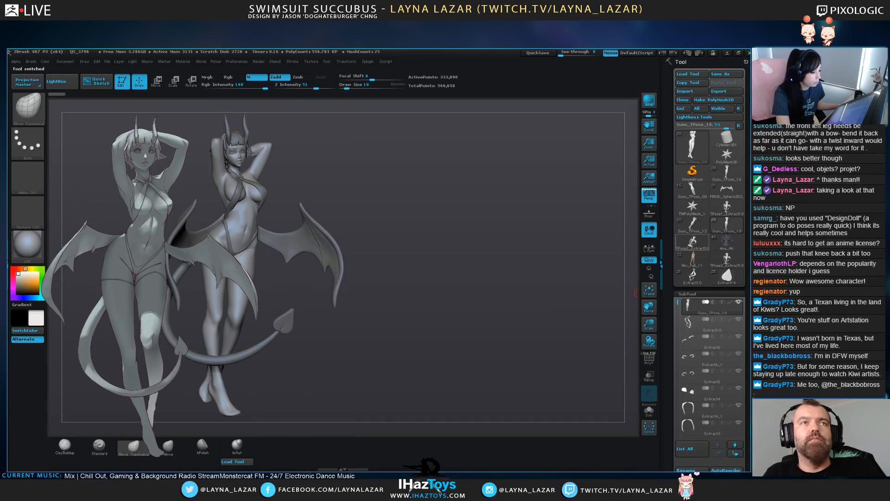
Compare the overall read of both versions at a small, distant size from the front
drag(558, 278, 305, 188)
drag(473, 282, 445, 281)
drag(482, 320, 514, 324)
click(727, 277)
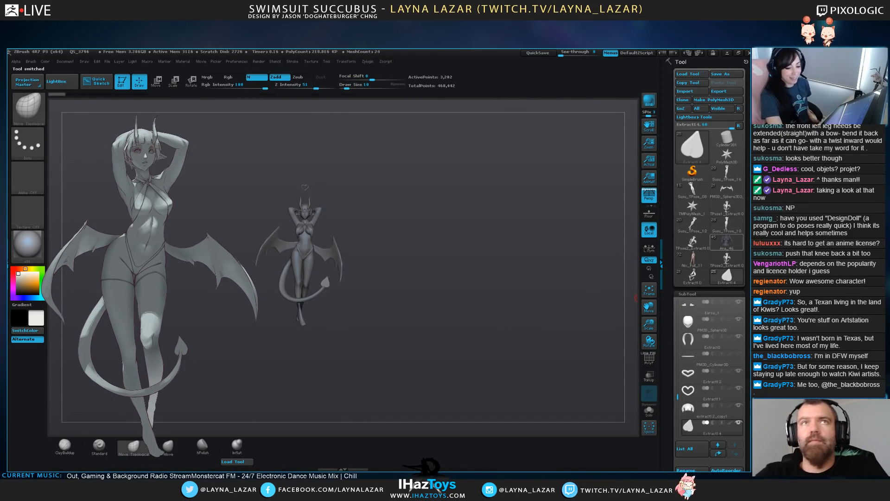
click(727, 224)
Compare the face, chest, waist and swimsuit straps of both versions in a close front view
alt+drag(482, 195, 477, 324)
alt+drag(445, 139, 440, 352)
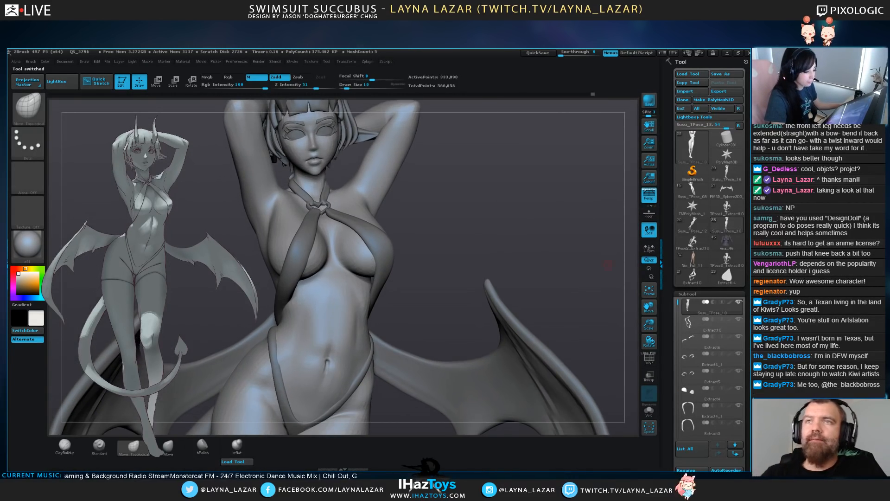
click(727, 276)
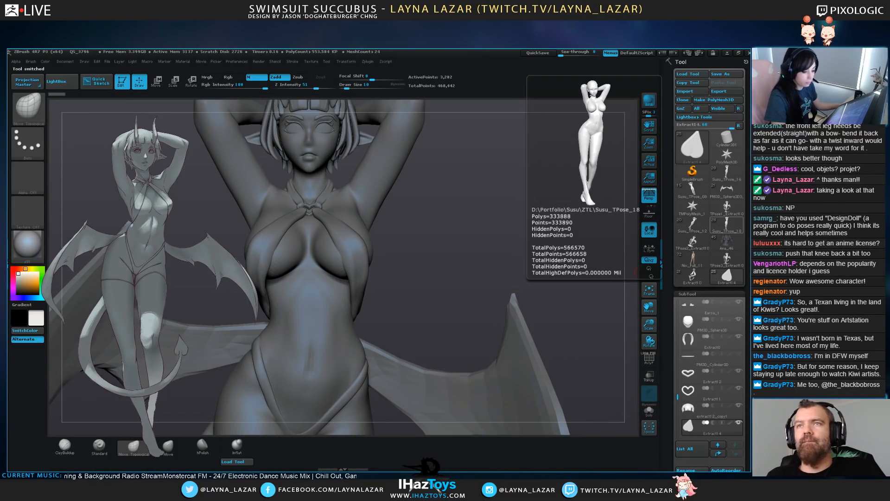
click(727, 225)
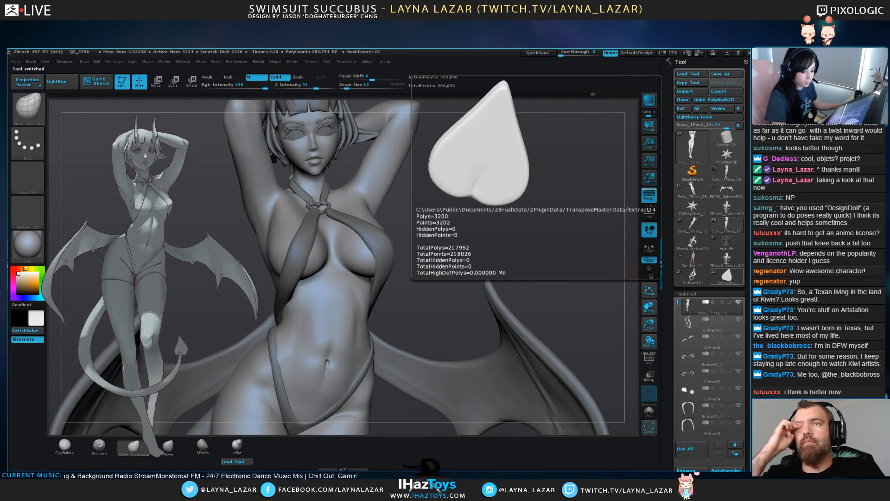
click(726, 241)
click(727, 225)
Bring the full current figure into view and make its tail the active subtool
alt+drag(510, 324, 489, 190)
alt+drag(489, 232, 489, 191)
alt+drag(512, 325, 495, 276)
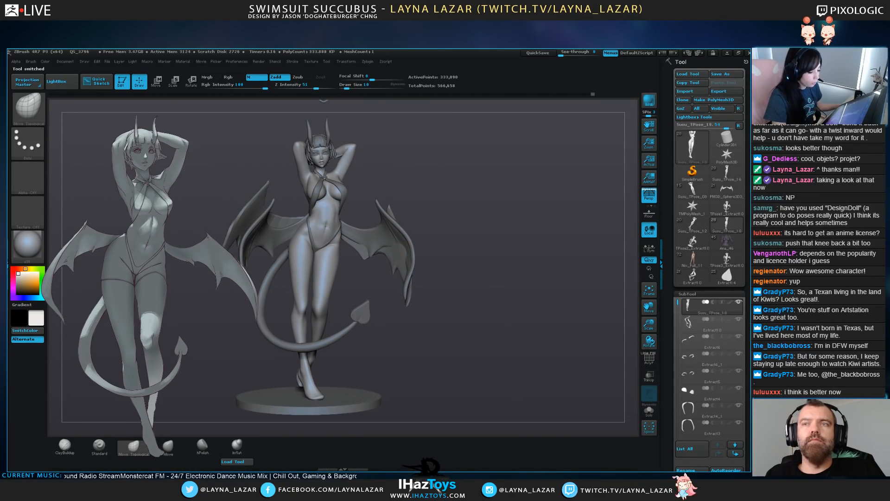
alt+click(398, 250)
alt+click(341, 335)
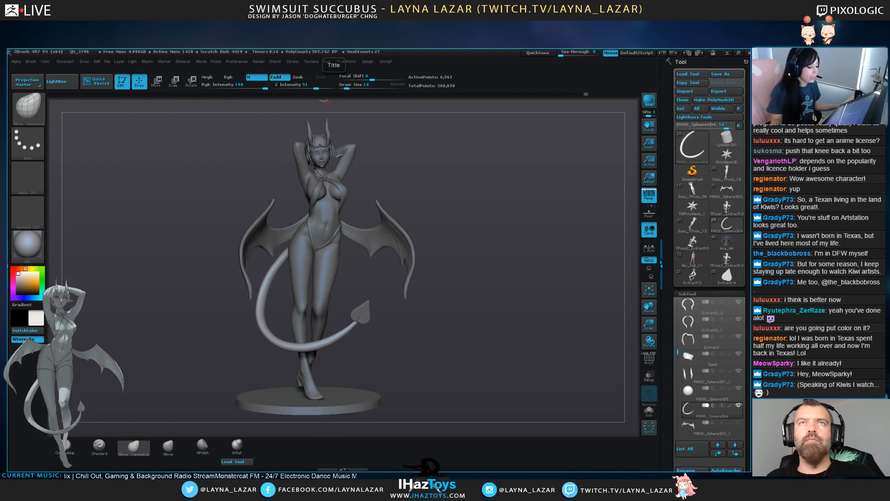
Examine the current figure from several angles, including a close look at the head, raised arms and torso
drag(408, 364, 564, 370)
mouse_move(455, 366)
mouse_down()
mouse_move(479, 369)
mouse_move(306, 367)
mouse_move(341, 408)
mouse_move(297, 415)
mouse_move(264, 404)
mouse_move(278, 371)
mouse_move(181, 369)
mouse_up()
ctrl+right_drag(181, 369, 183, 404)
drag(183, 403, 120, 389)
mouse_move(121, 388)
alt+mouse_down()
mouse_move(116, 422)
mouse_move(95, 445)
mouse_move(97, 418)
mouse_move(111, 404)
alt+mouse_up()
ctrl+right_drag(111, 403, 113, 431)
alt+drag(527, 325, 532, 364)
ctrl+right_drag(532, 363, 533, 403)
alt+drag(491, 274, 515, 356)
drag(547, 273, 526, 299)
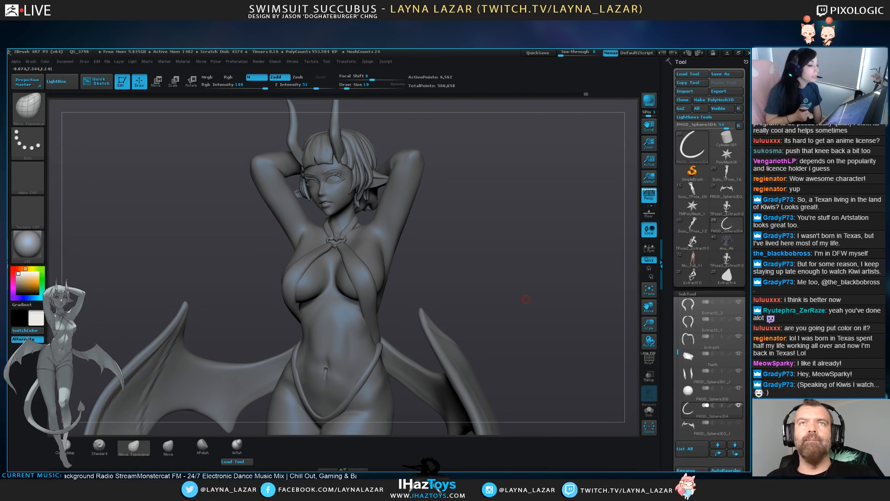
drag(526, 300, 575, 298)
drag(499, 282, 489, 304)
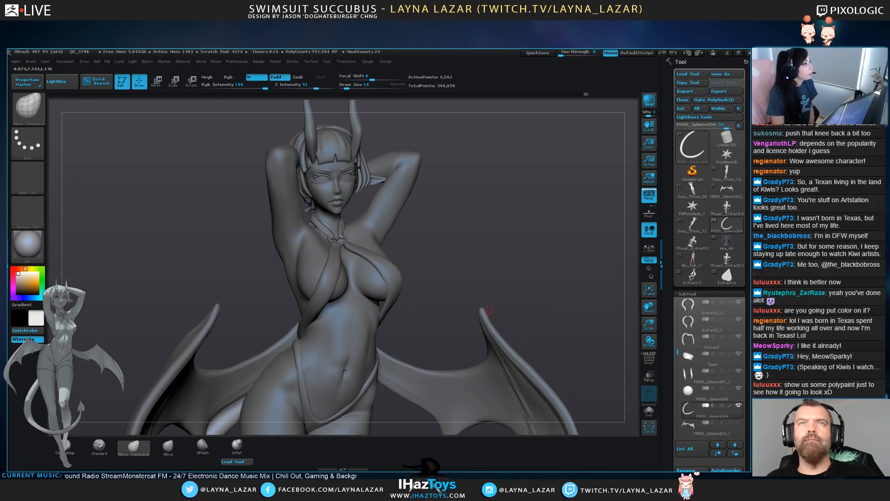
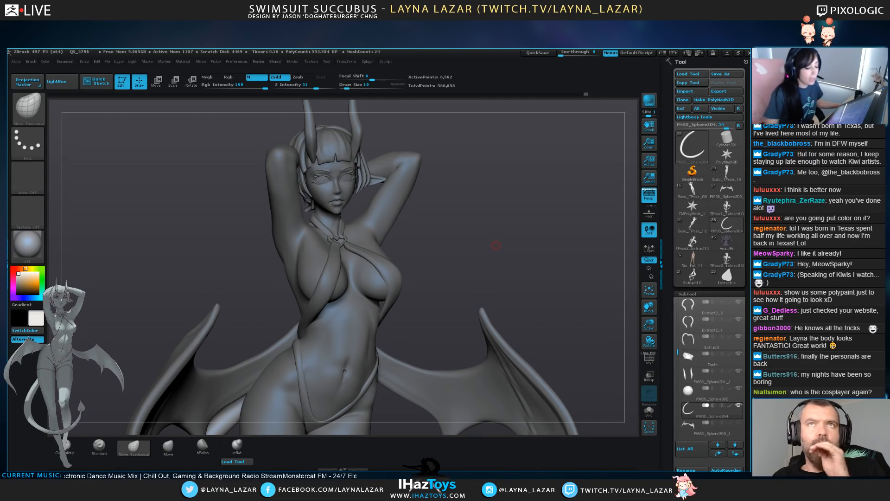
Frame the whole figure with its round base and view it from the front
key(f)
key(f)
mouse_move(524, 279)
mouse_down()
mouse_move(412, 273)
mouse_move(542, 264)
mouse_up()
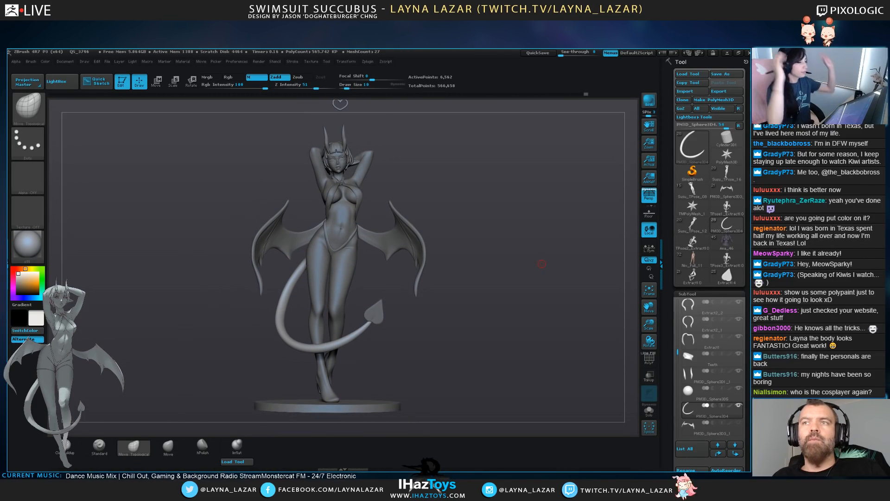